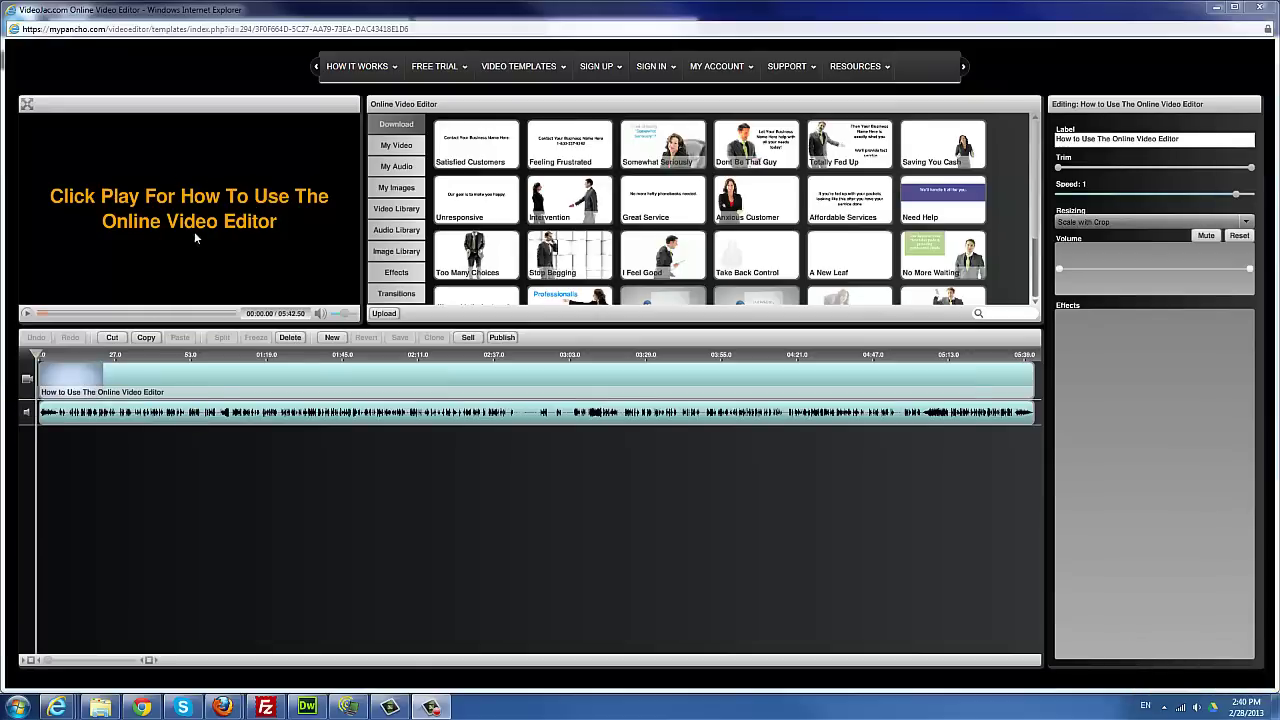
View the How it Works overview and its intro tutorial, then bring up the free-trial checkout
click(376, 70)
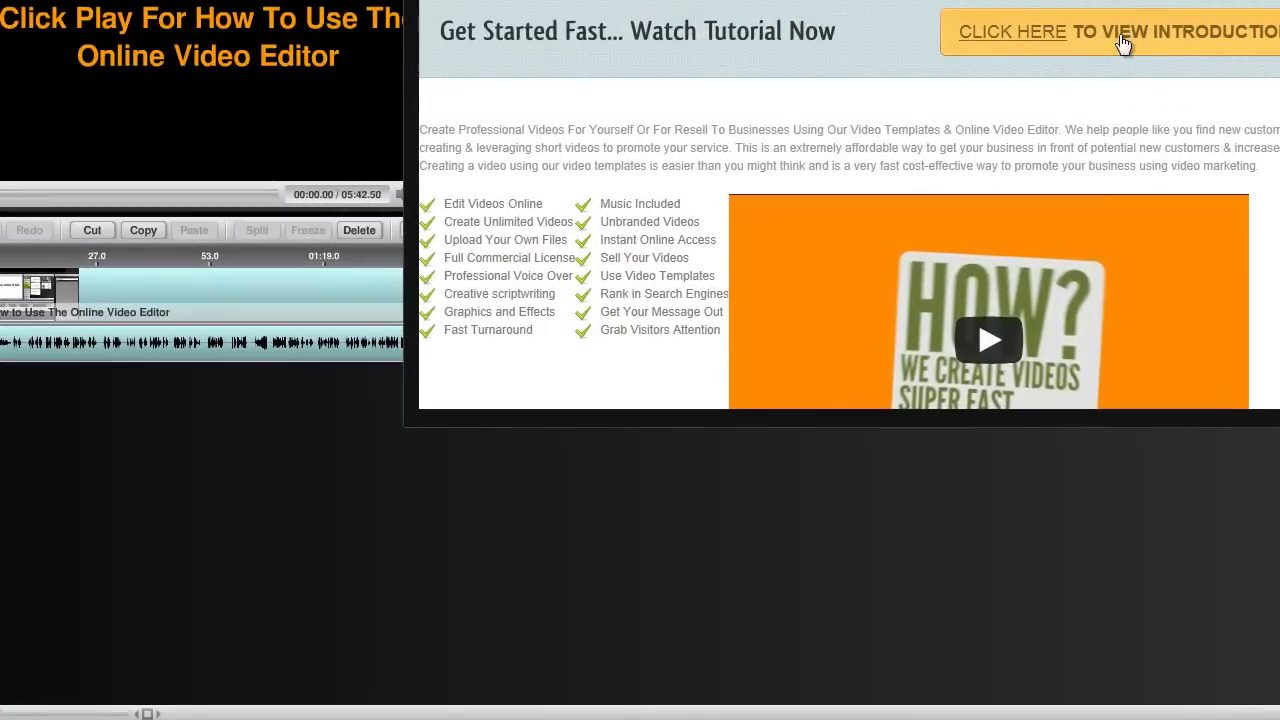
click(1163, 46)
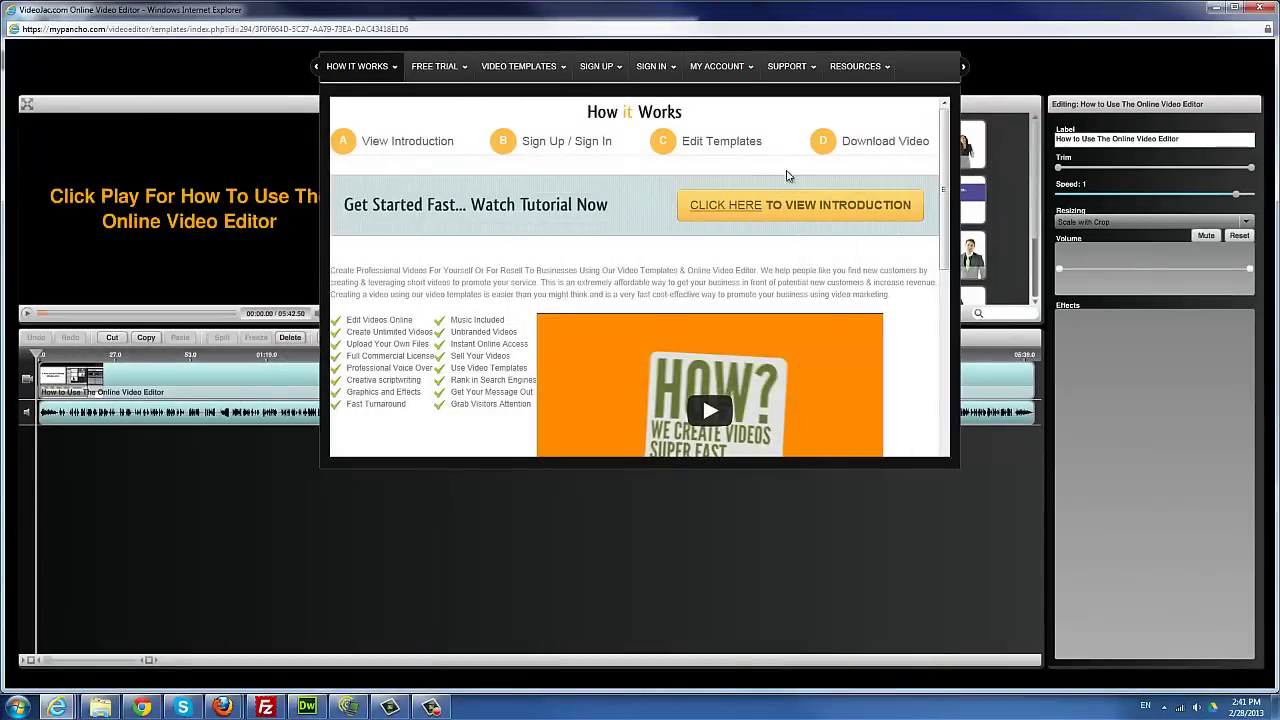
scroll(538, 270, down, 6)
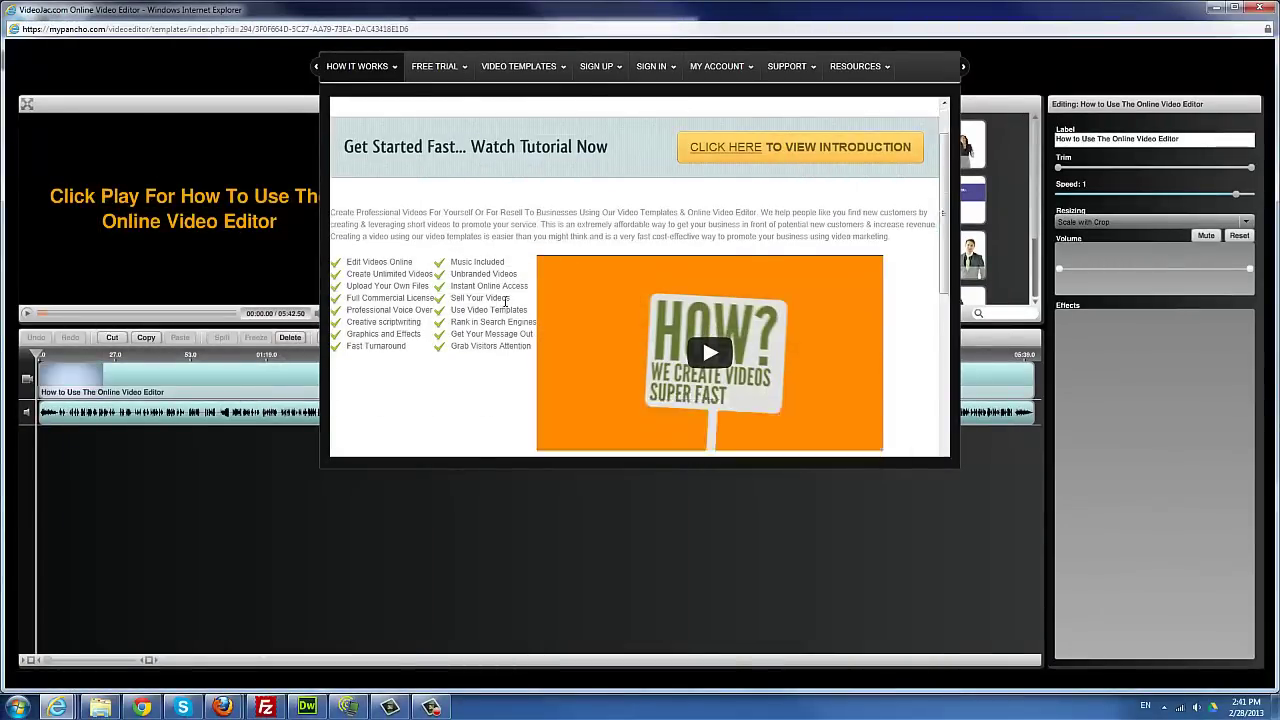
scroll(533, 308, up, 6)
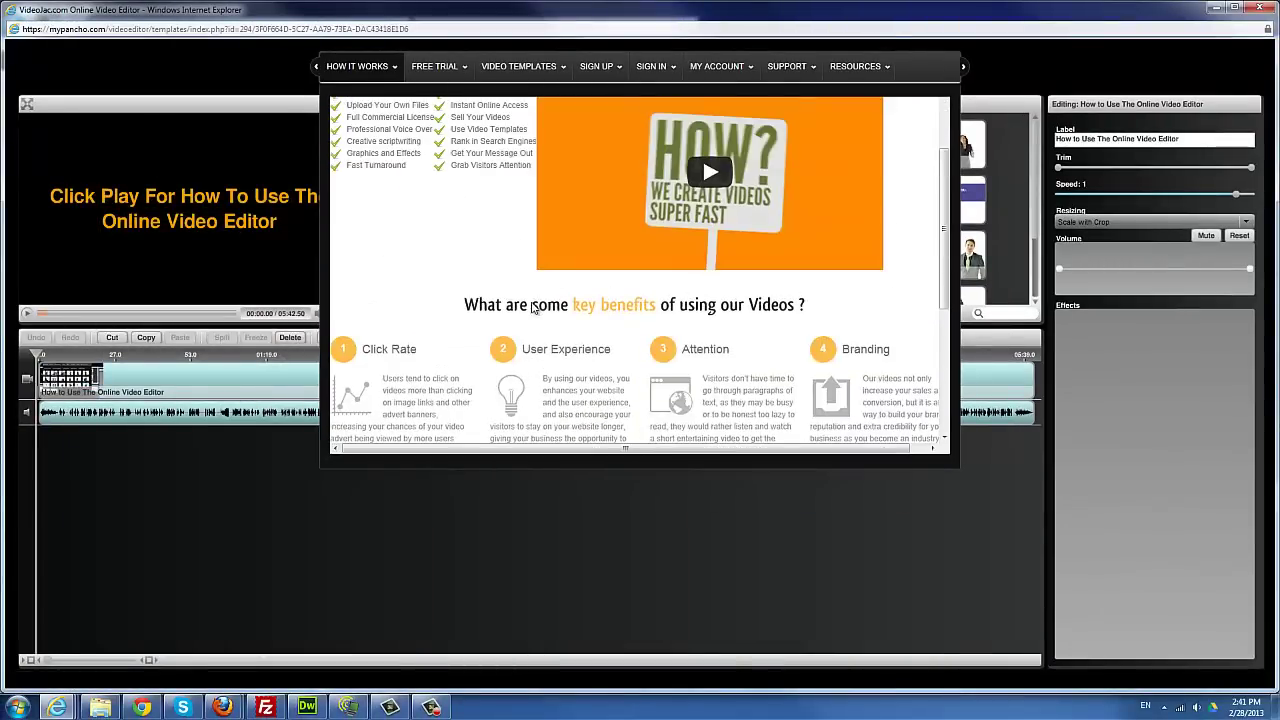
click(432, 68)
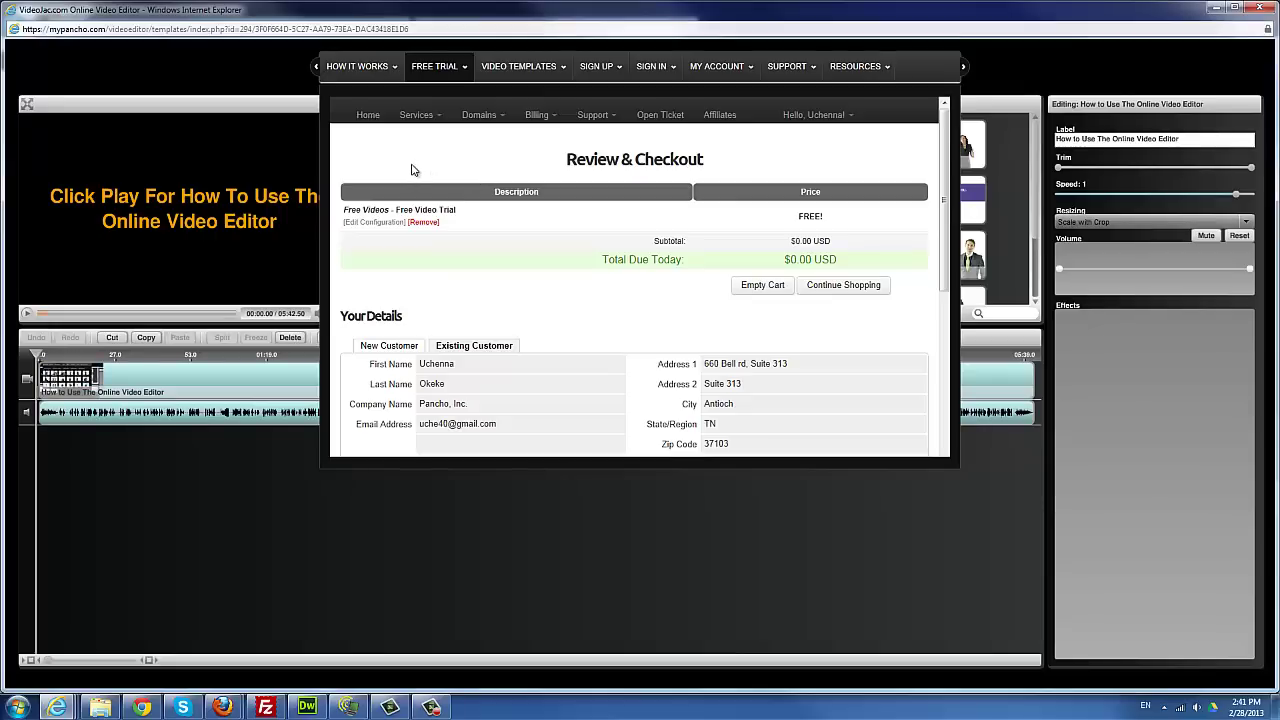
Close the checkout overlay and bring up the edit options on a library template
click(275, 71)
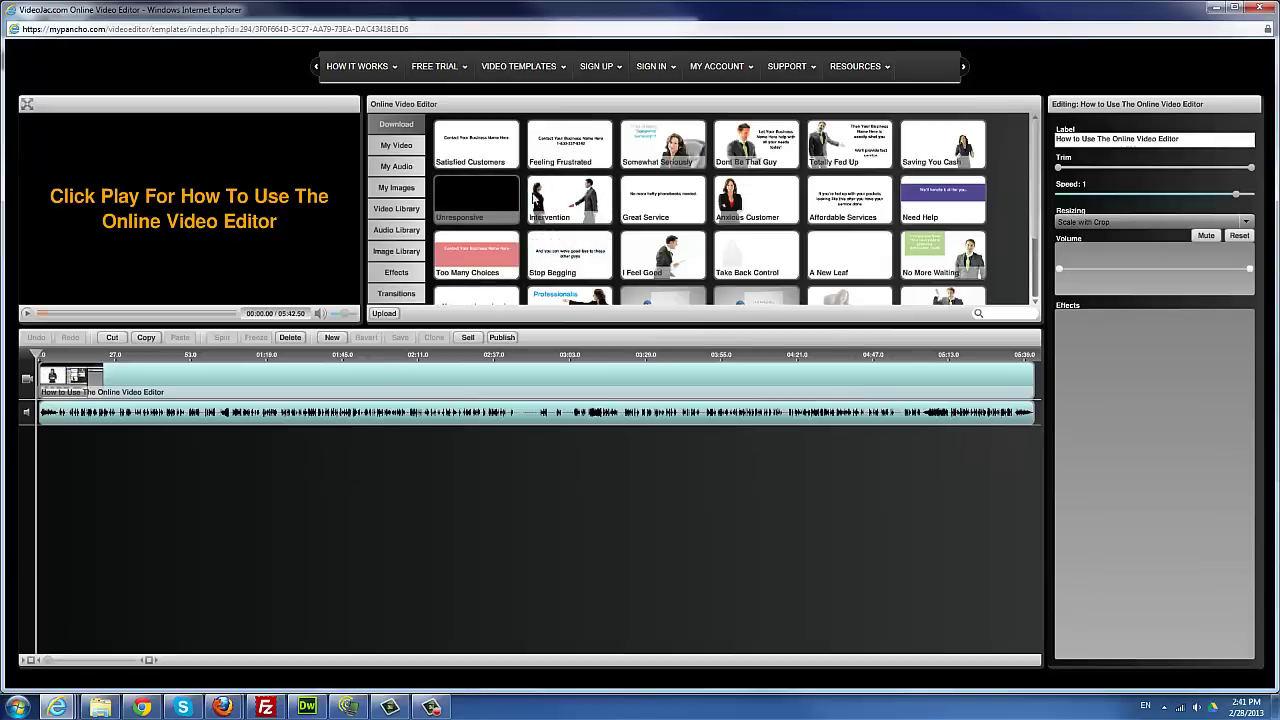
click(537, 130)
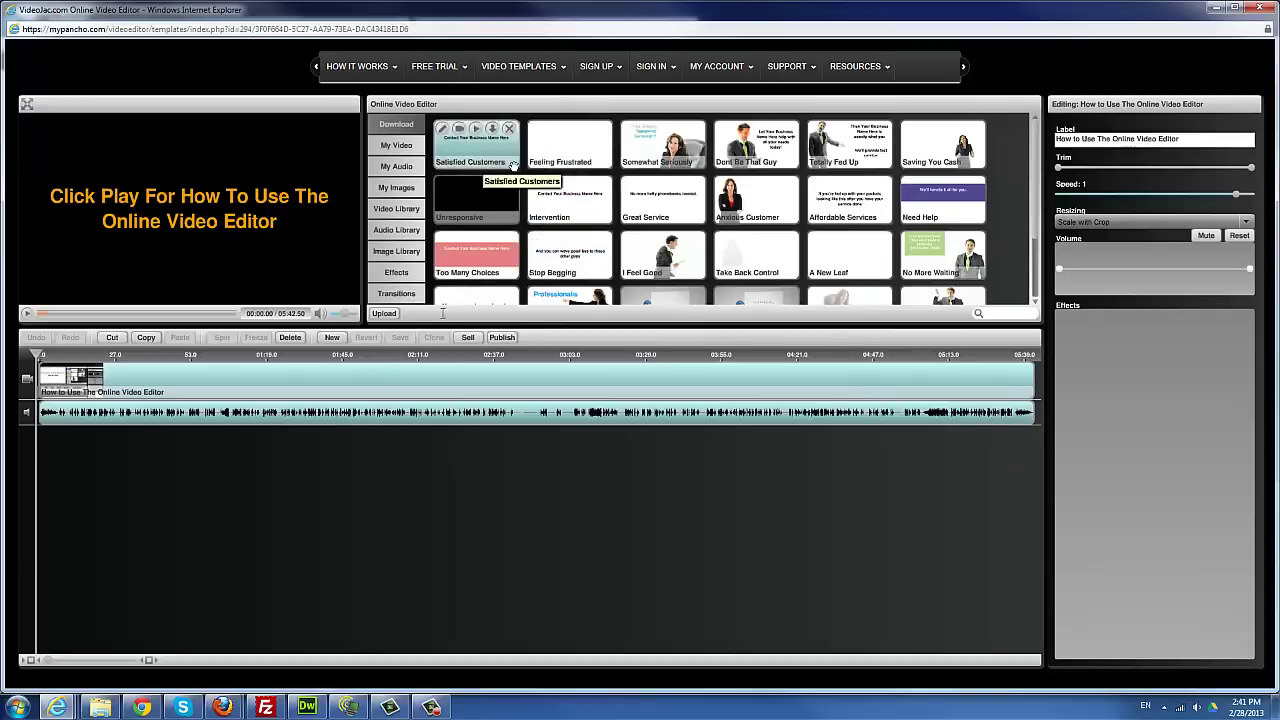
Load Feeling Frustrated, jump to about 17.40 s, select the 'Then contact Your' clip, and view the free-trial checkout
click(210, 362)
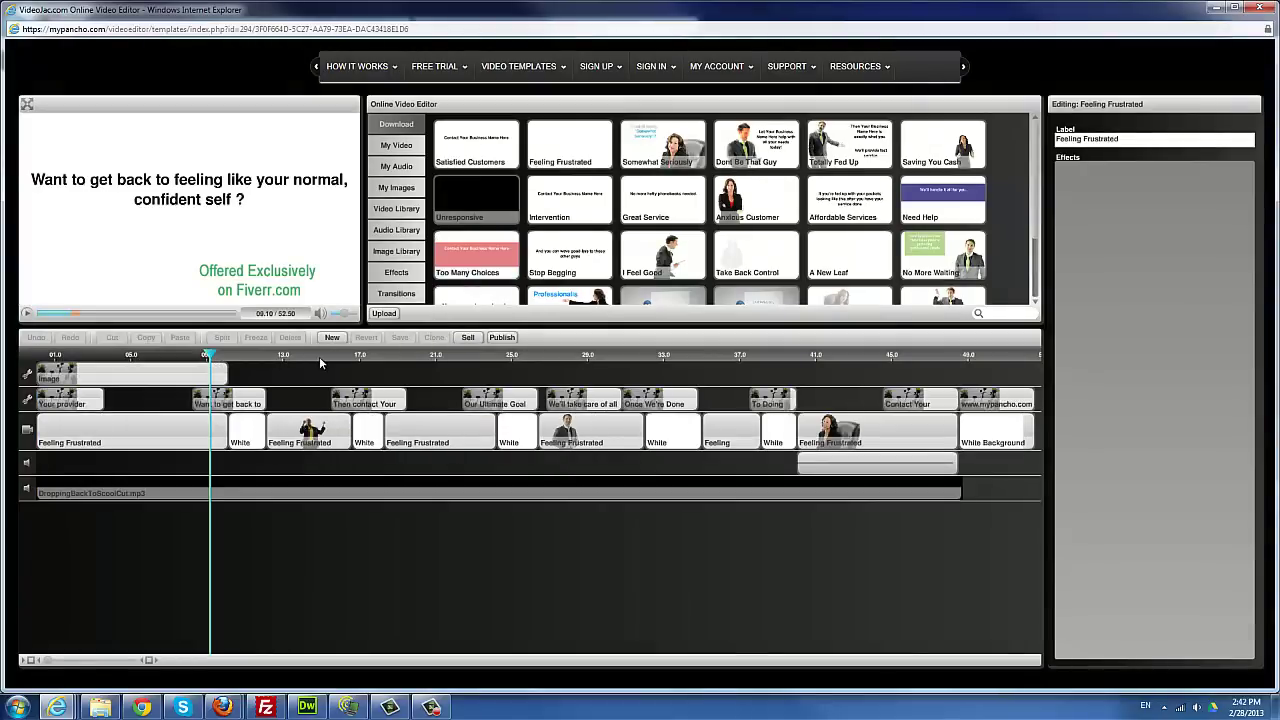
click(367, 362)
click(397, 403)
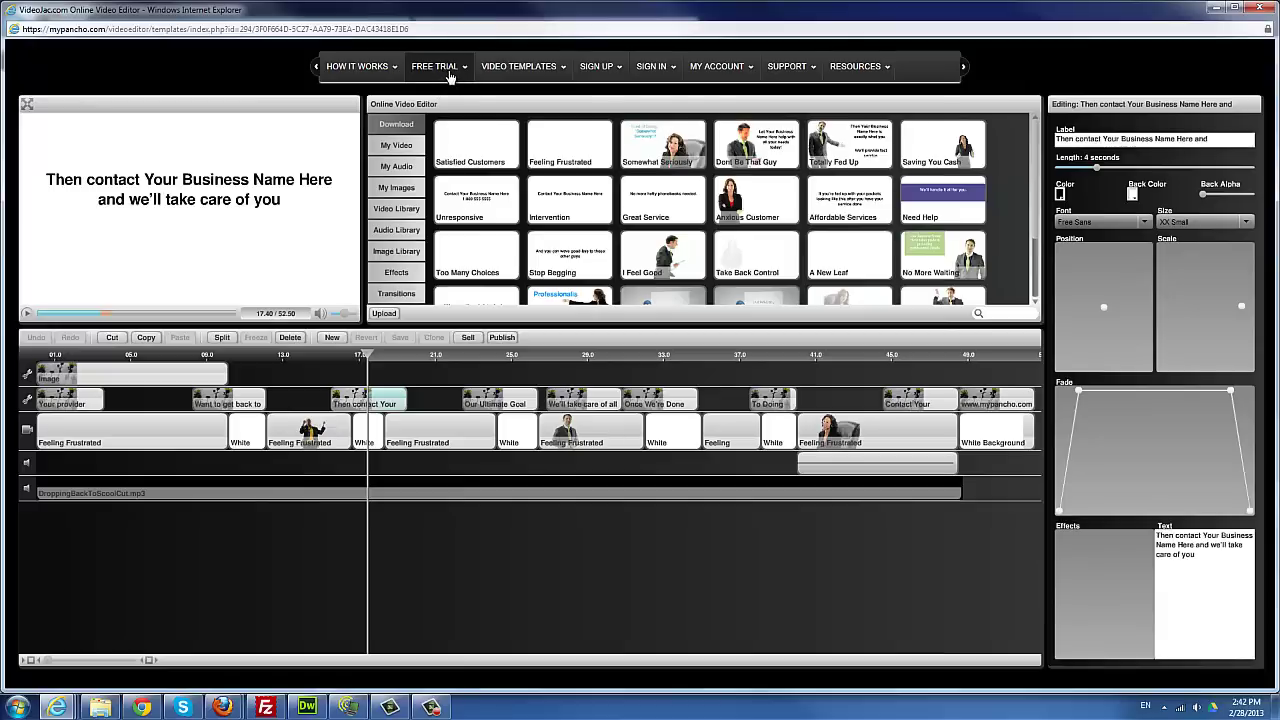
click(450, 76)
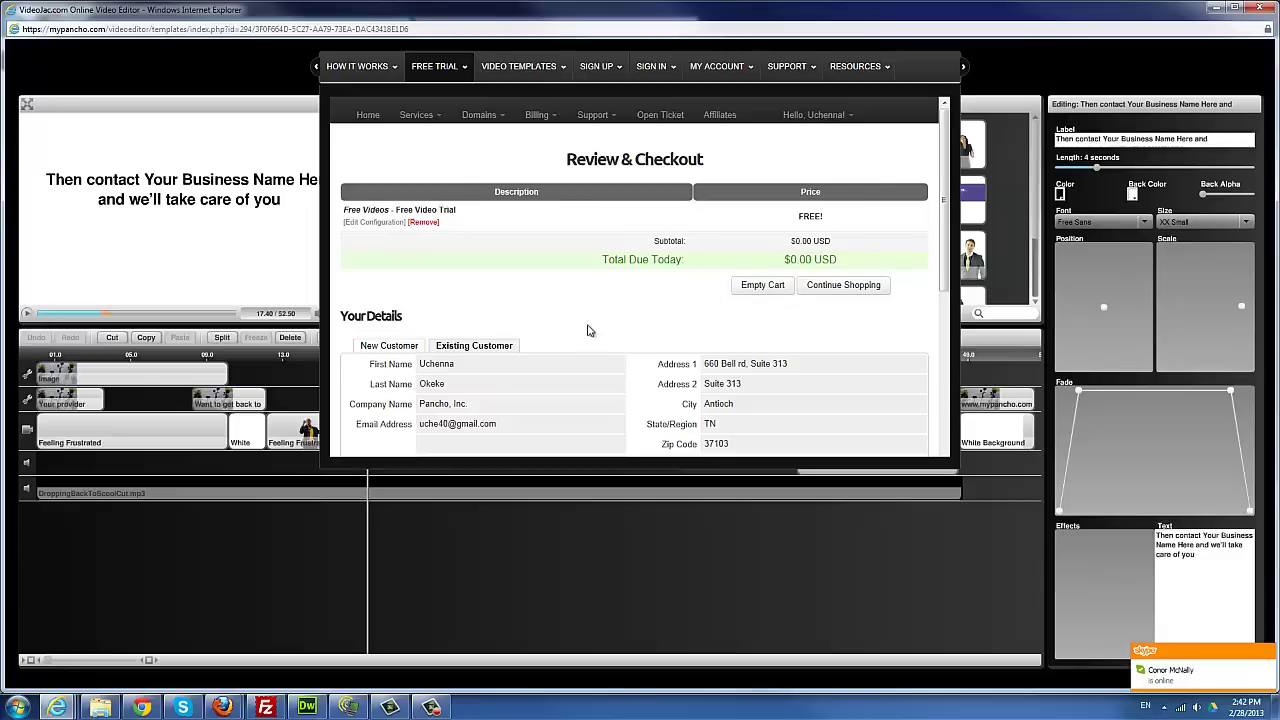
Scroll through the Free Videos trial Review & Checkout panel
scroll(590, 332, down, 3)
scroll(607, 365, up, 4)
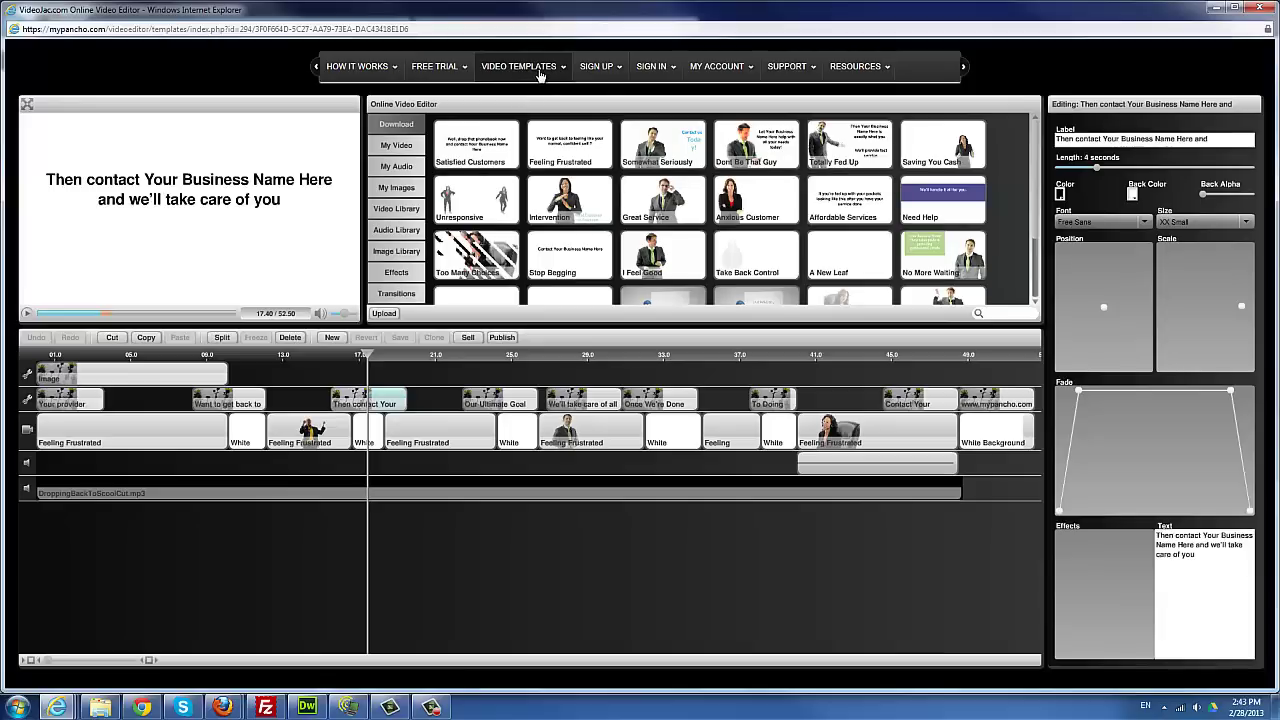
Open the sign-up checkout cart and continue shopping to the Videos plan list
click(606, 70)
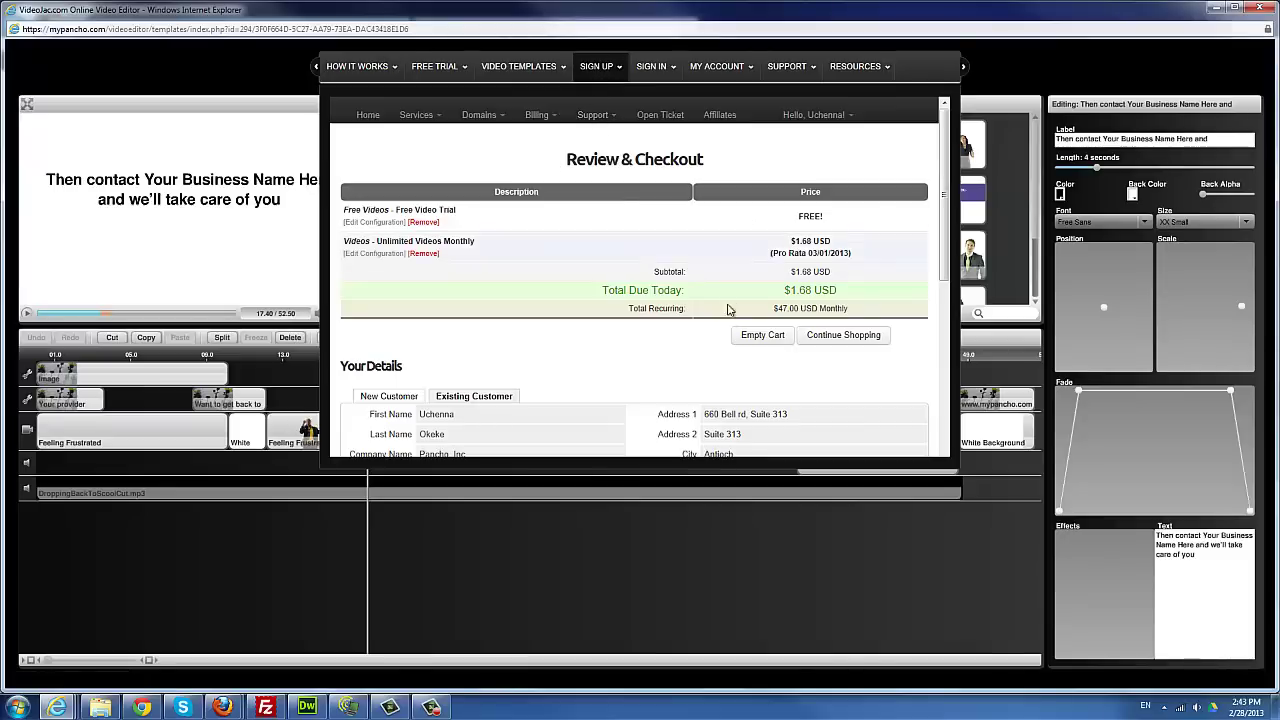
click(772, 338)
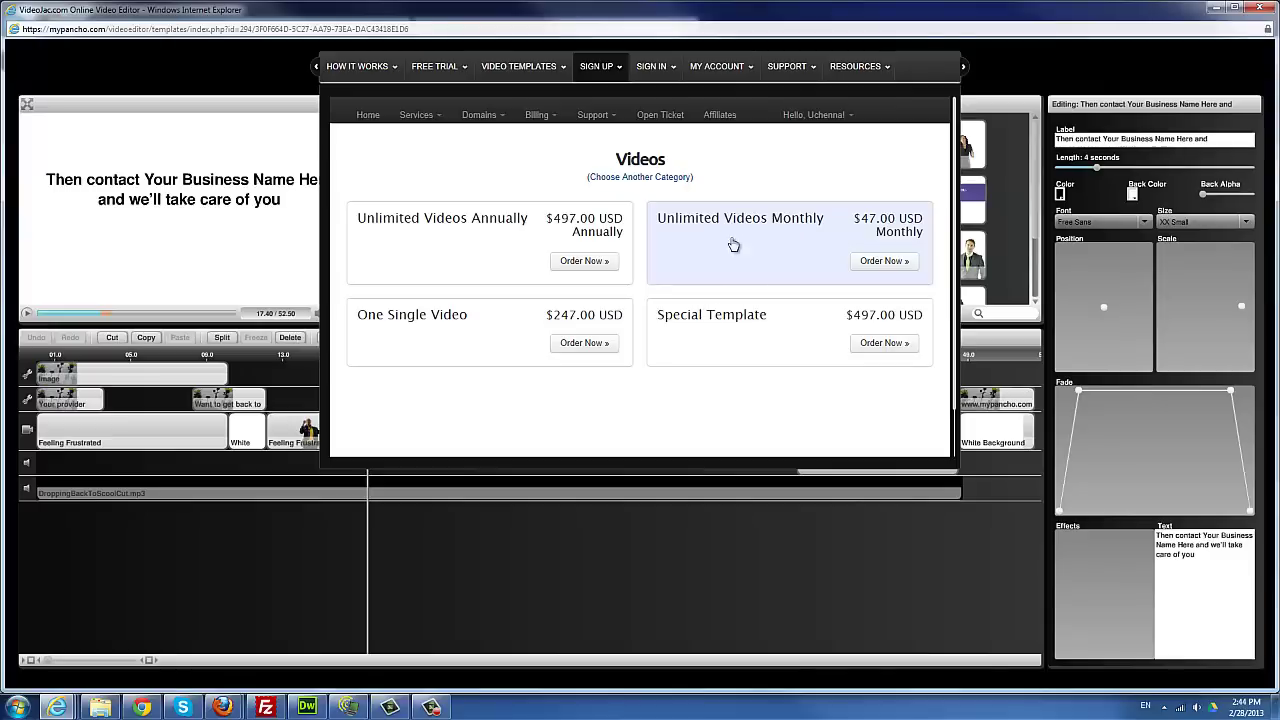
Order the Unlimited Videos Monthly plan and scroll through its checkout form
click(883, 262)
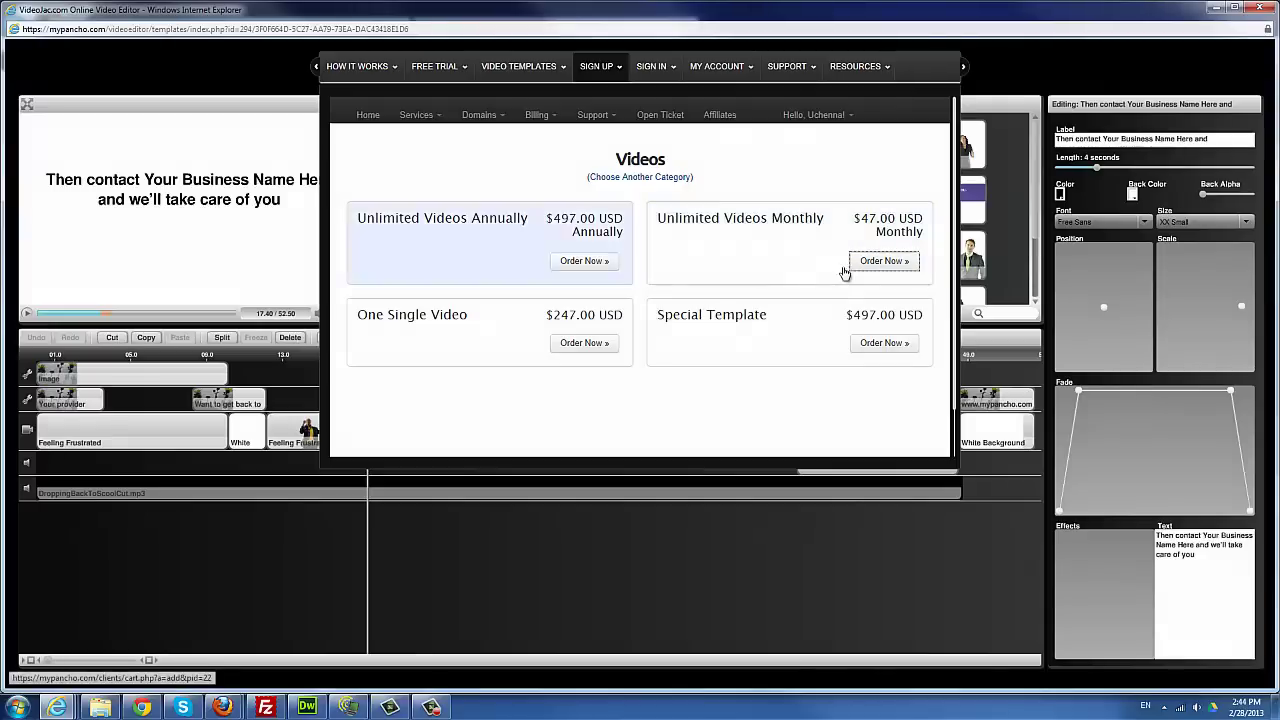
scroll(606, 300, down, 3)
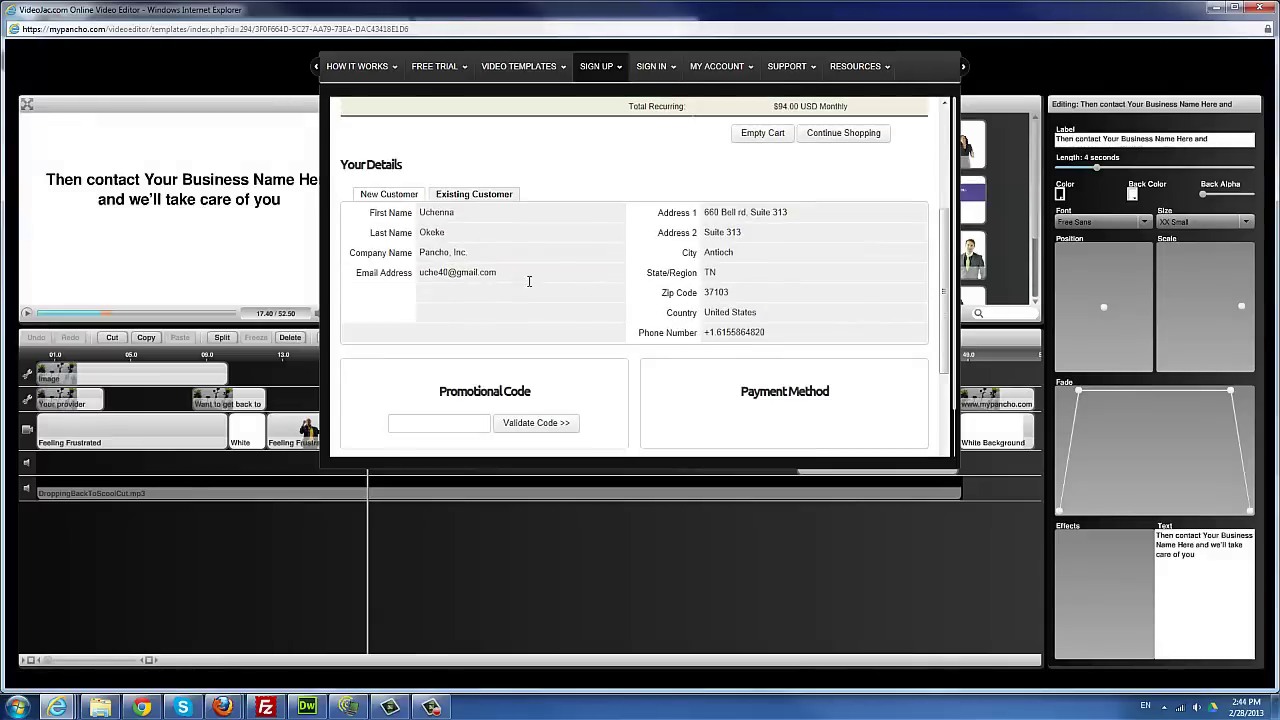
scroll(536, 290, down, 5)
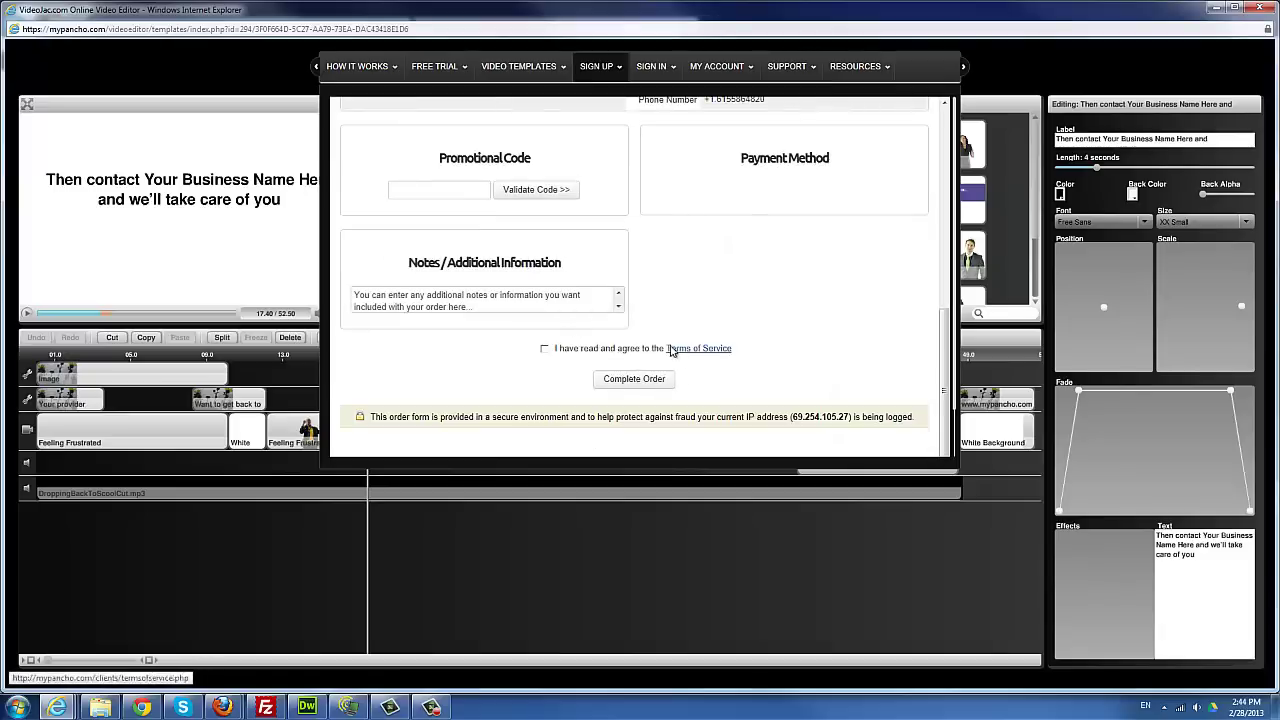
scroll(670, 348, up, 10)
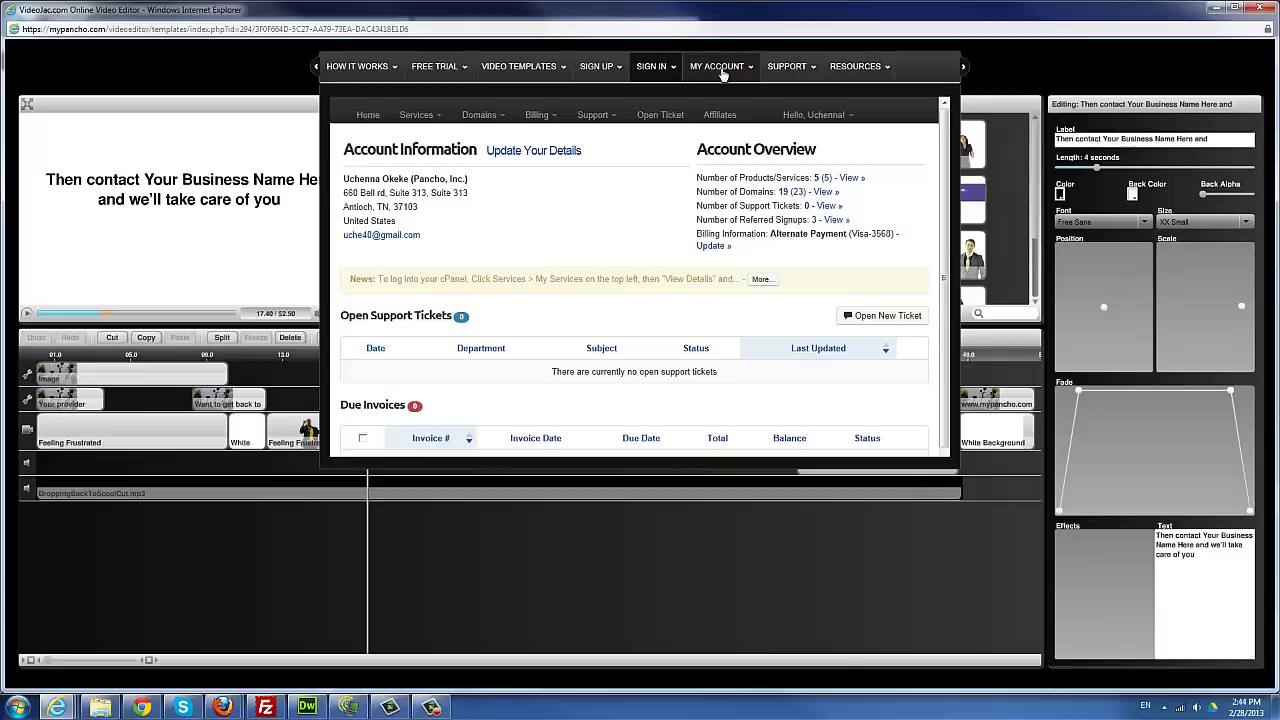
From the My Account home, go to Billing > My Invoices and scroll the invoice list
click(723, 74)
click(710, 75)
click(368, 115)
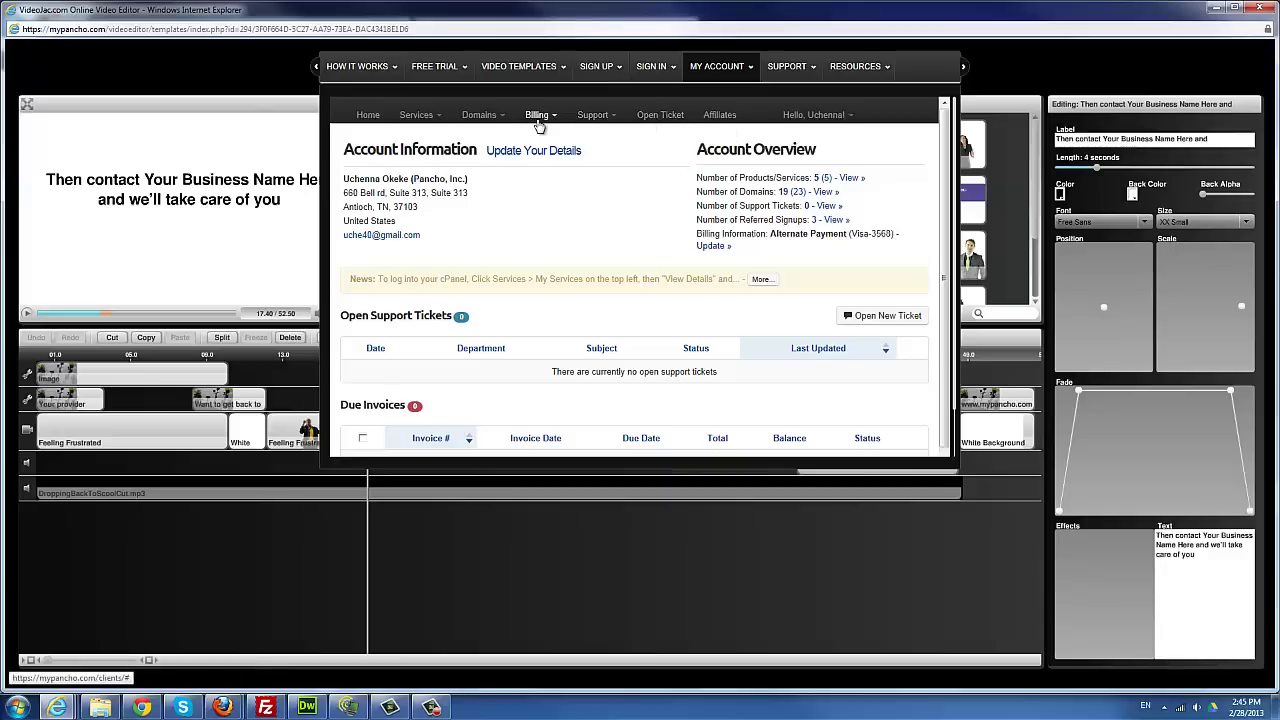
click(538, 121)
click(557, 144)
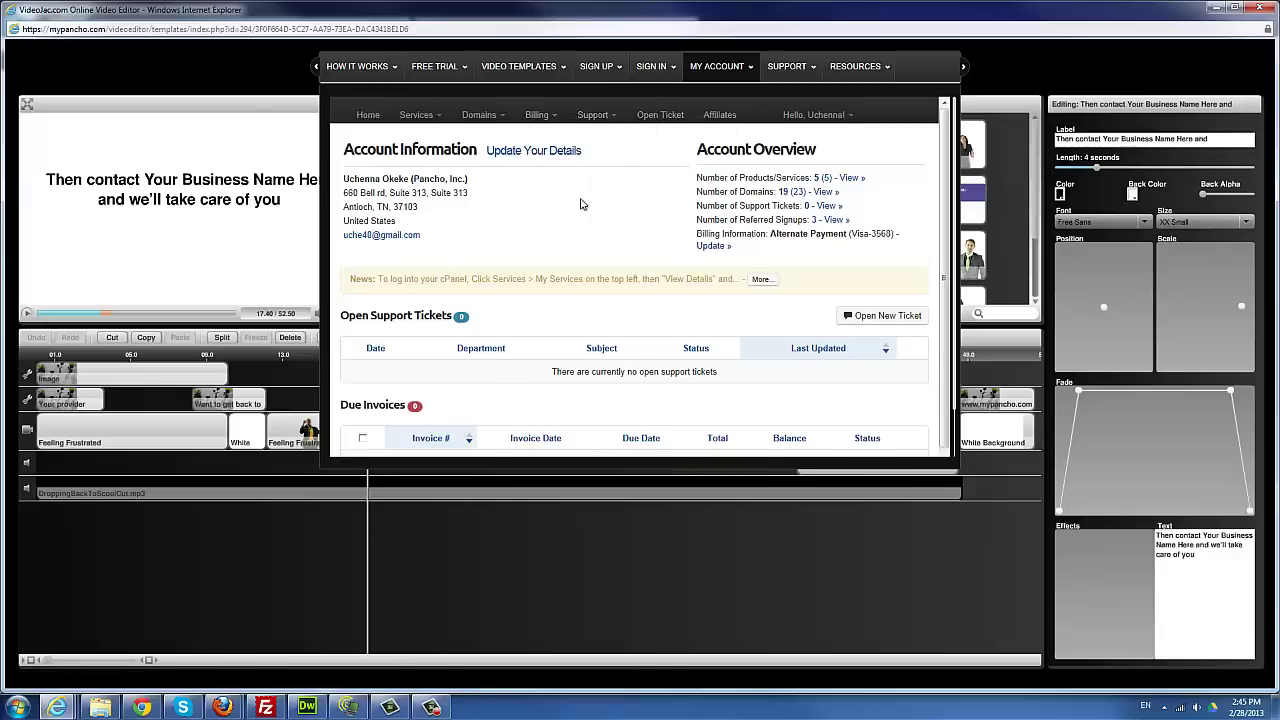
scroll(642, 285, down, 3)
scroll(680, 275, up, 3)
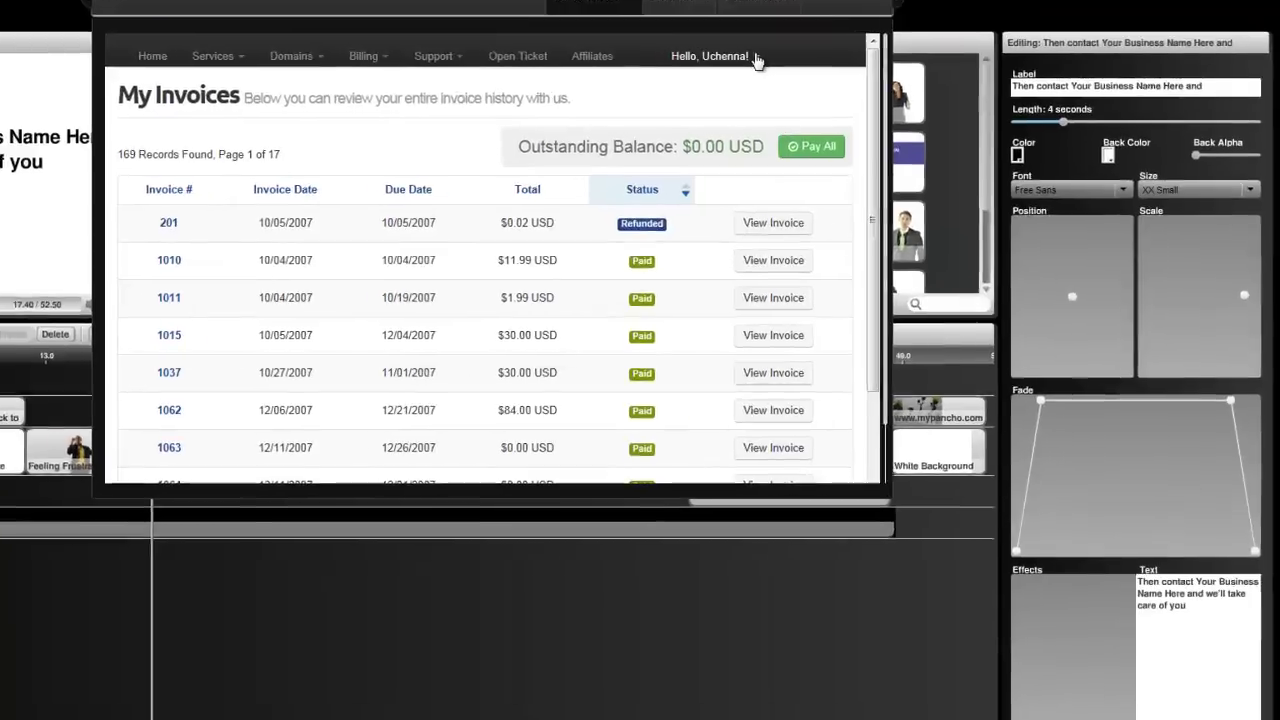
Open Edit Account Details from the Hello menu and view the Change Password fields
click(838, 116)
click(790, 147)
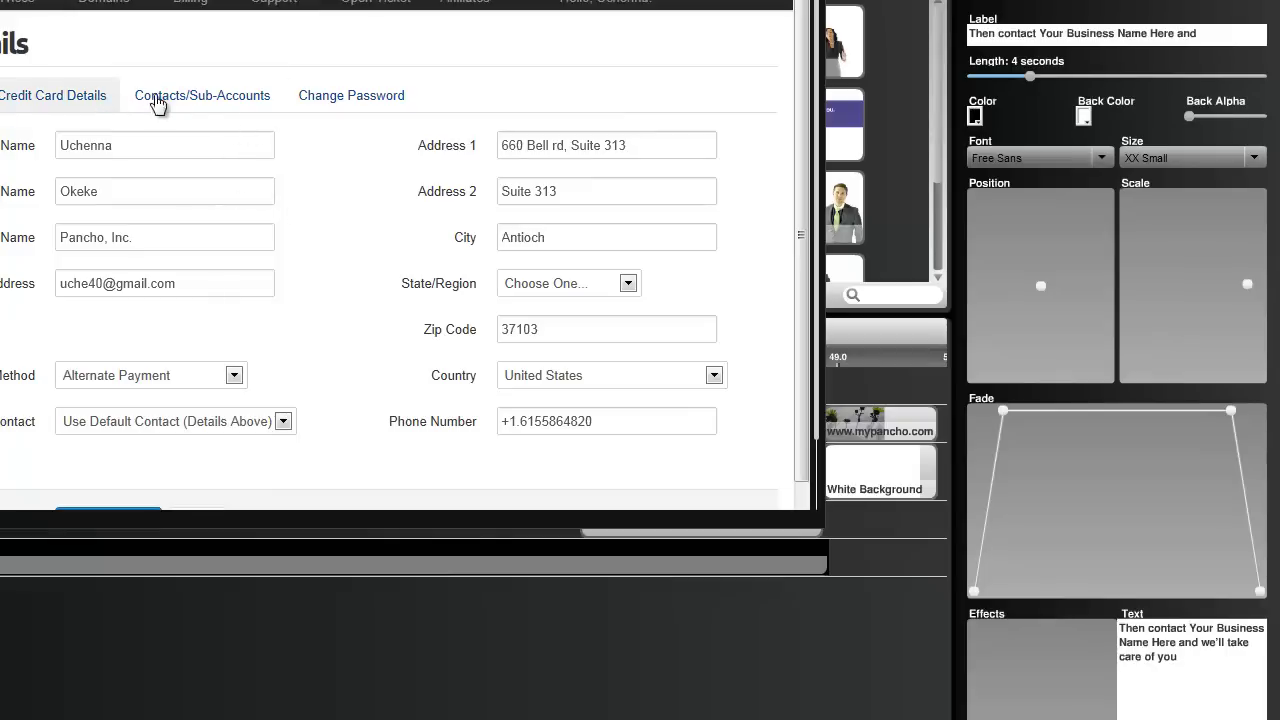
click(352, 100)
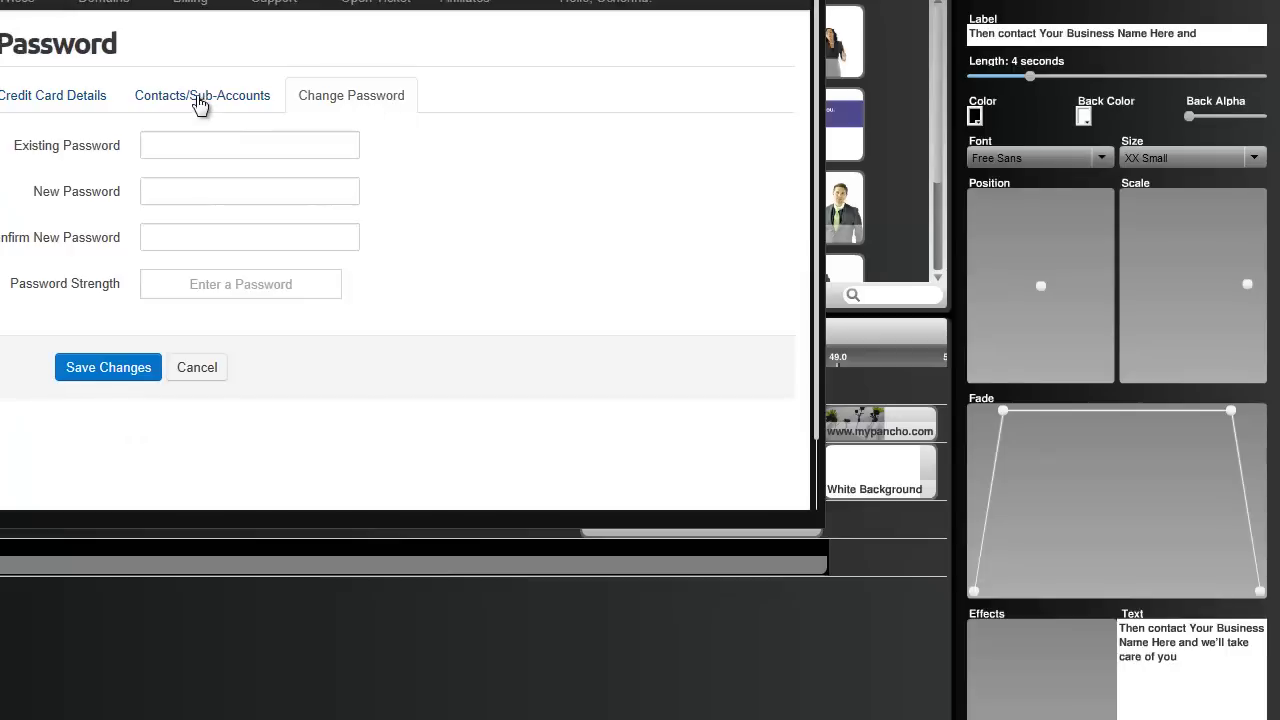
Switch to Contacts/Sub-Accounts and look over the blank Add New Contact form
click(145, 116)
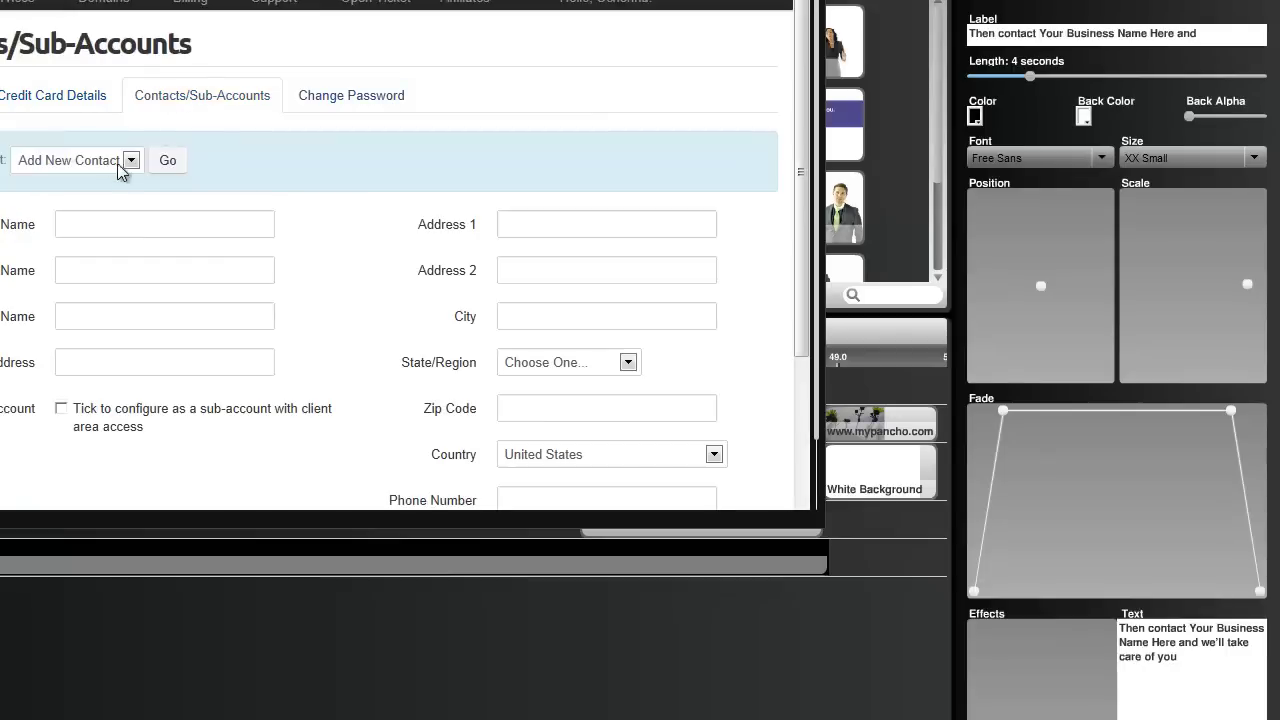
click(141, 220)
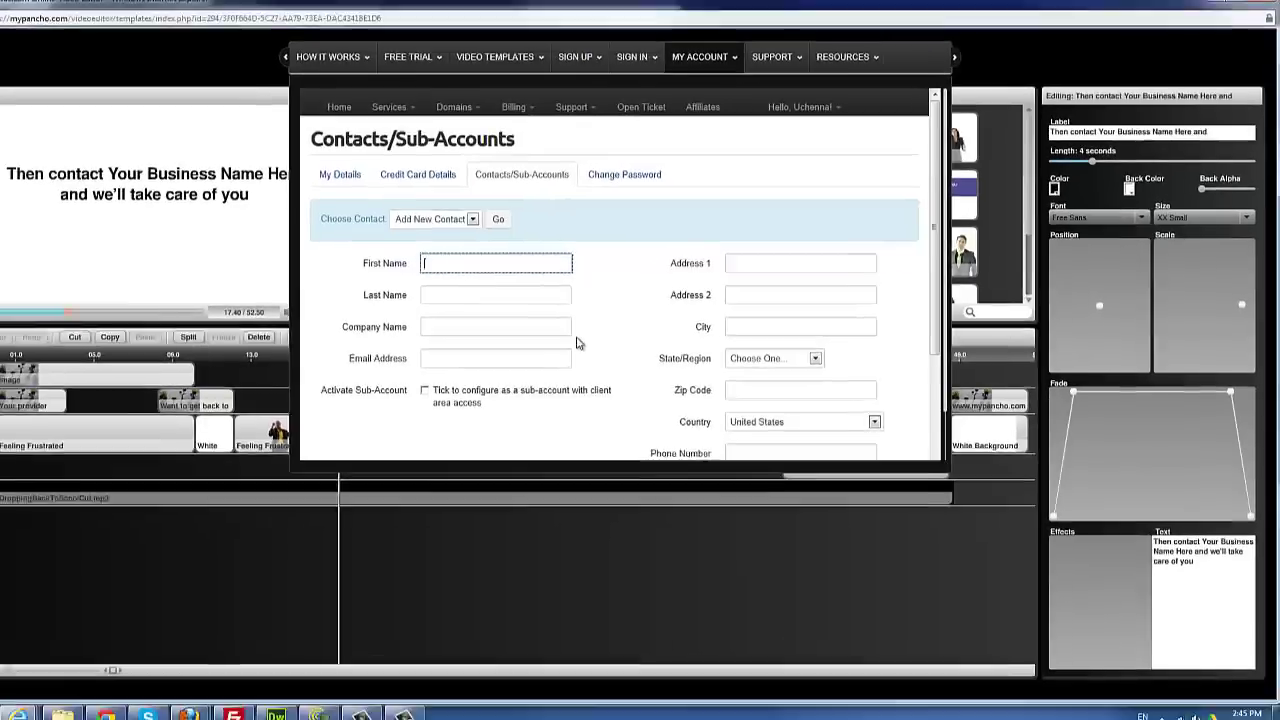
scroll(576, 343, down, 1)
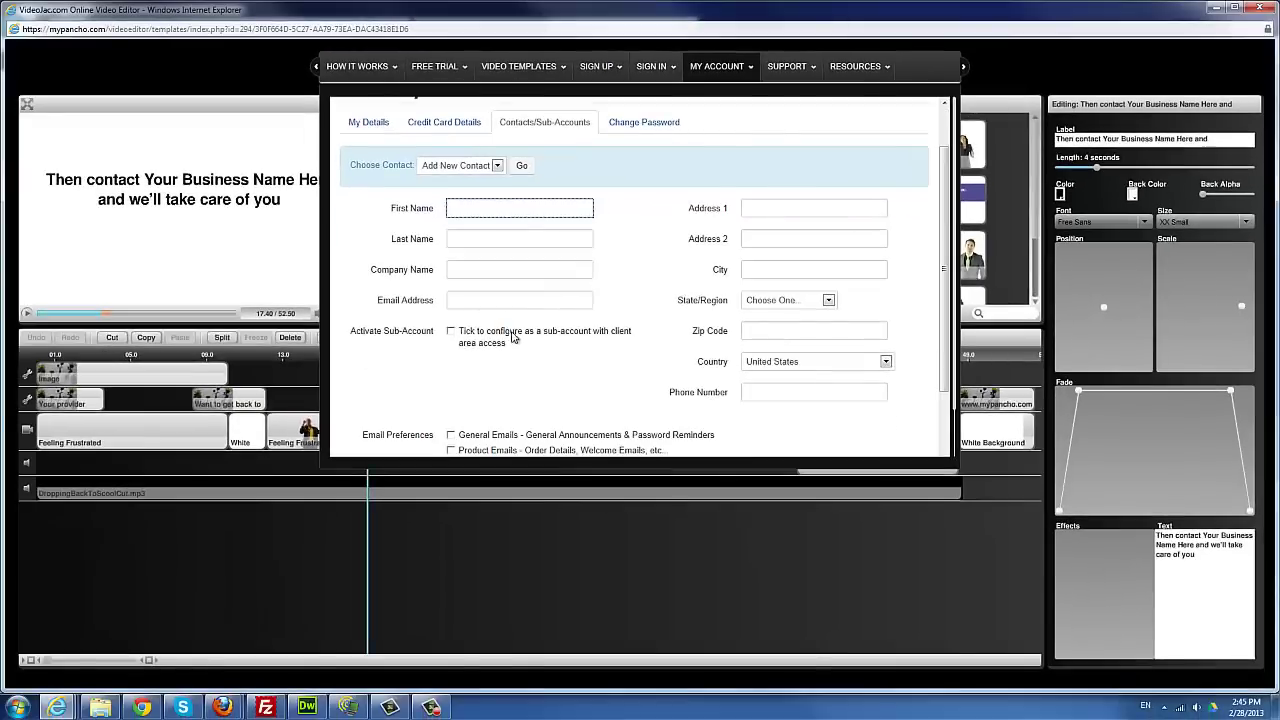
scroll(634, 314, down, 2)
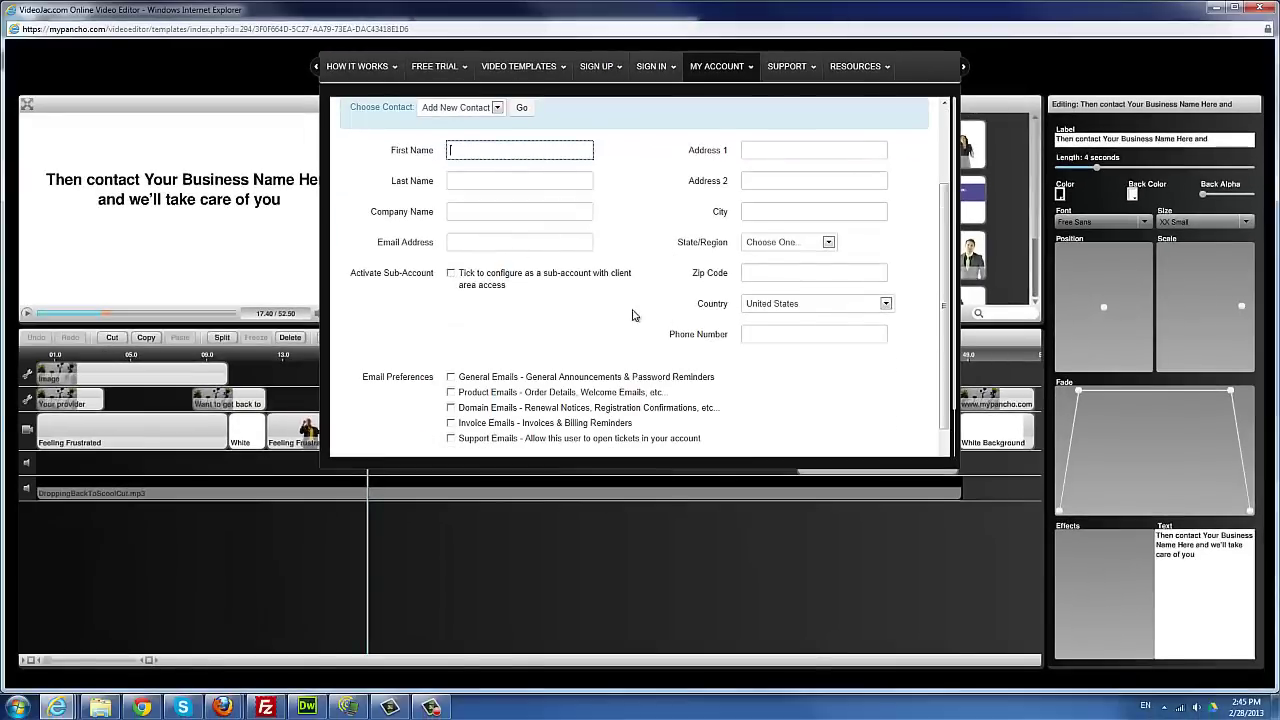
scroll(569, 317, up, 2)
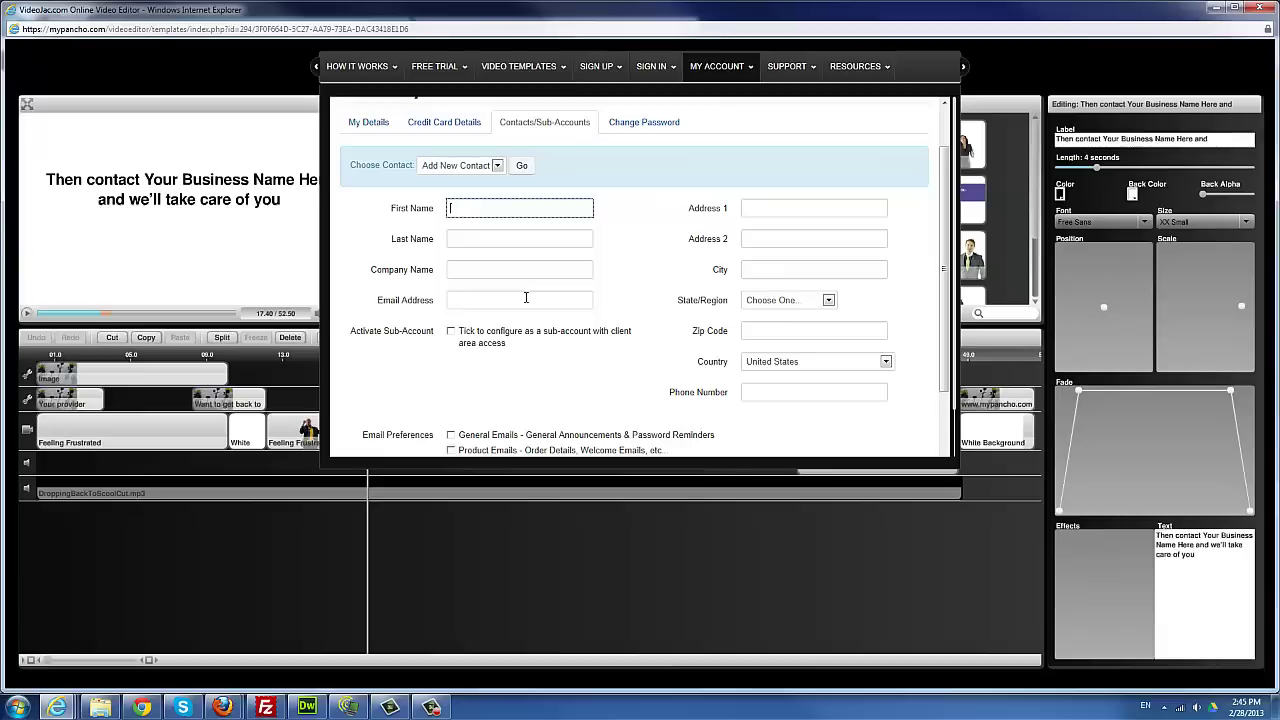
scroll(689, 203, up, 1)
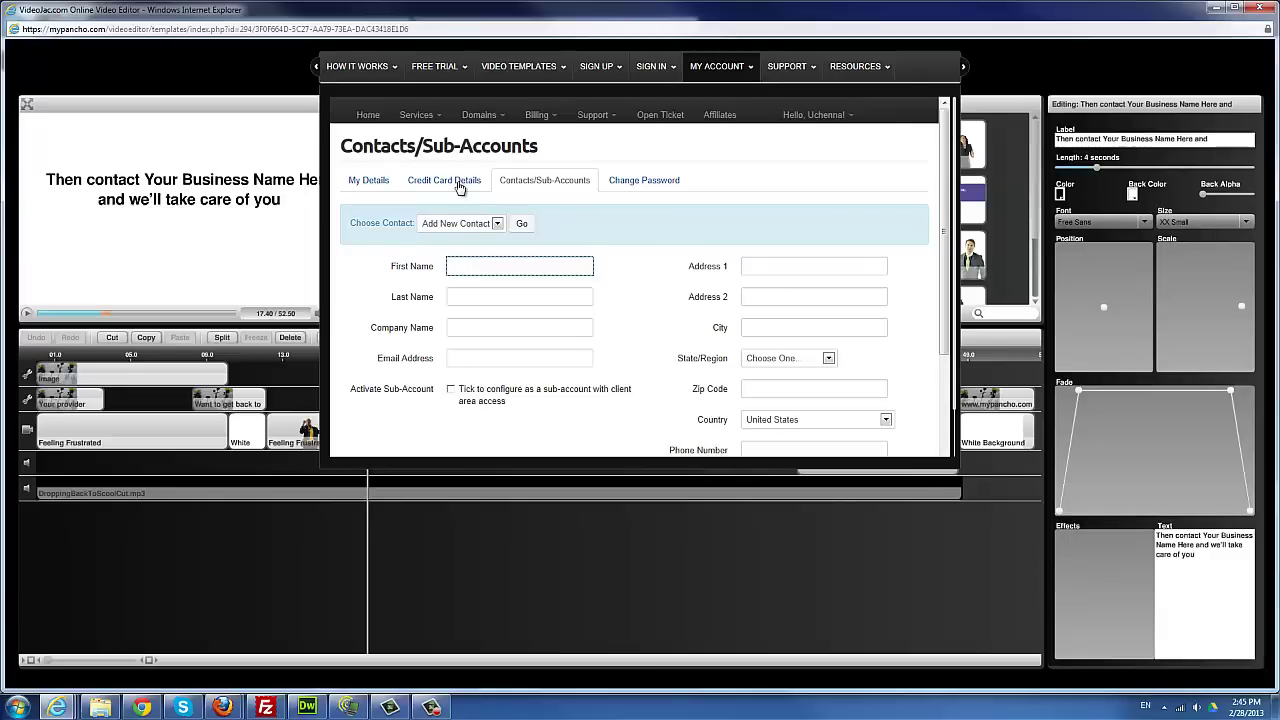
click(455, 186)
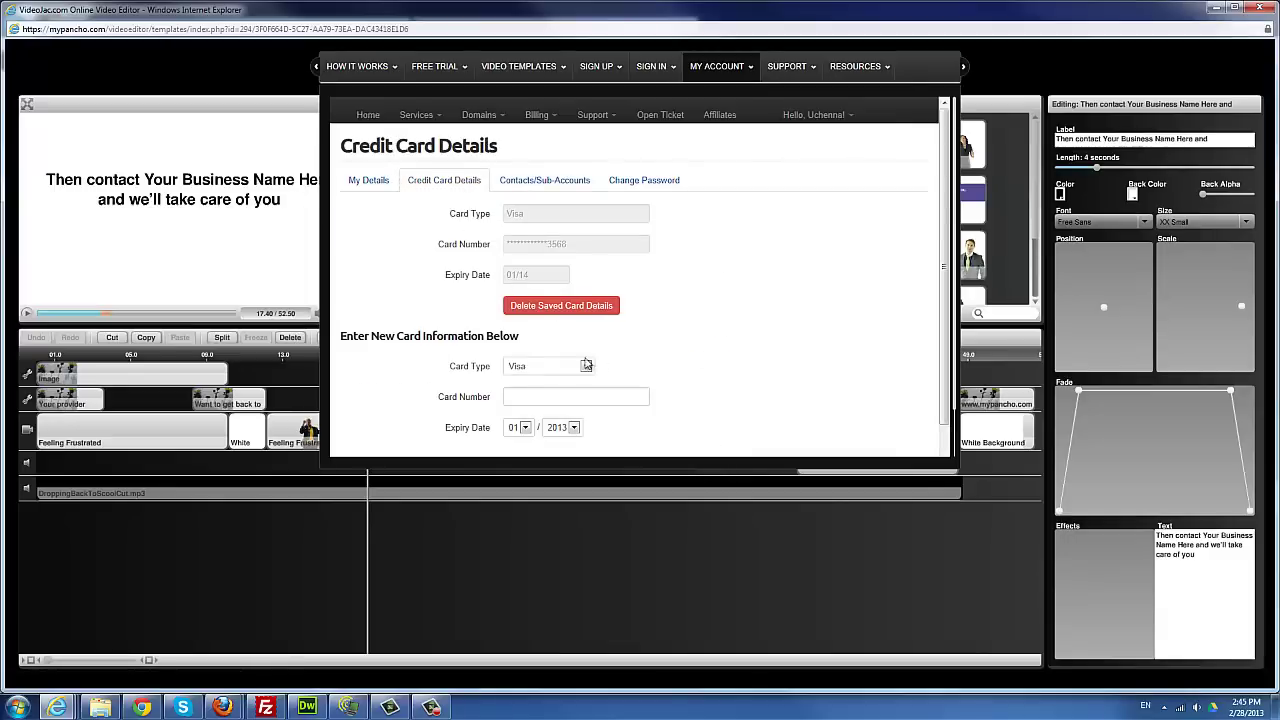
scroll(598, 272, down, 1)
scroll(586, 272, up, 1)
click(548, 182)
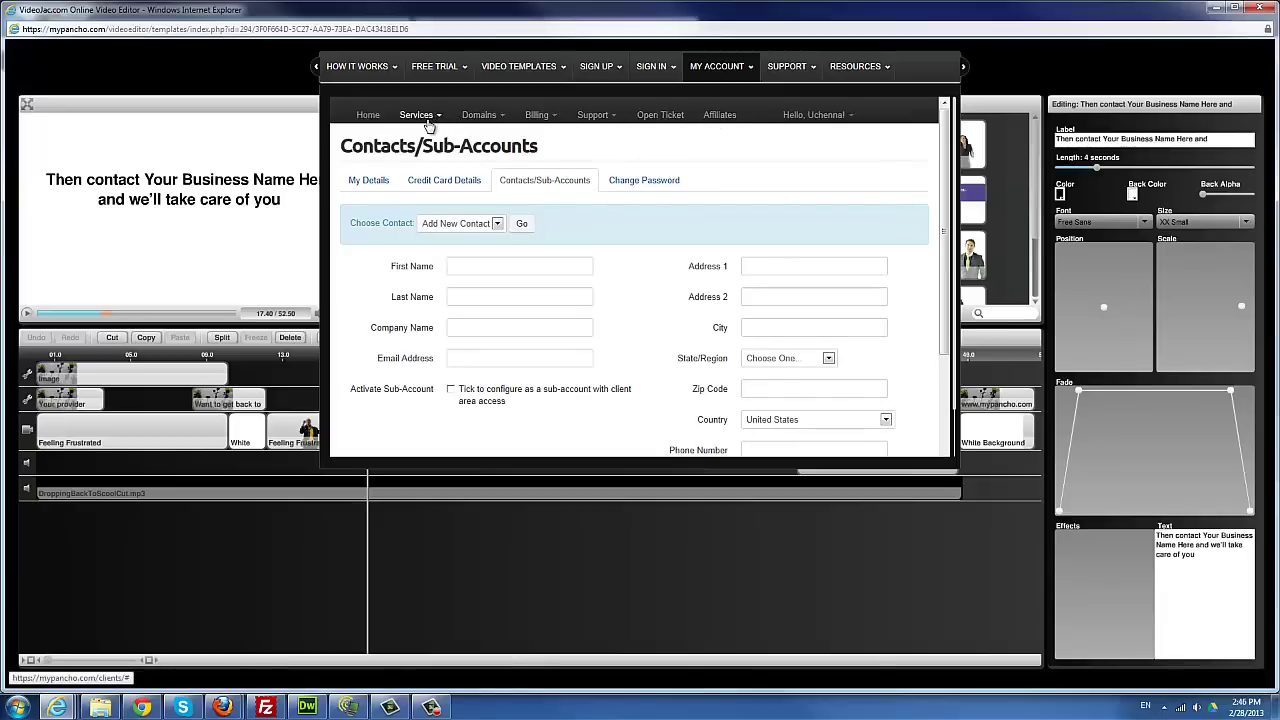
View Services > My Services, check the account menu, then go to the Support page
click(420, 115)
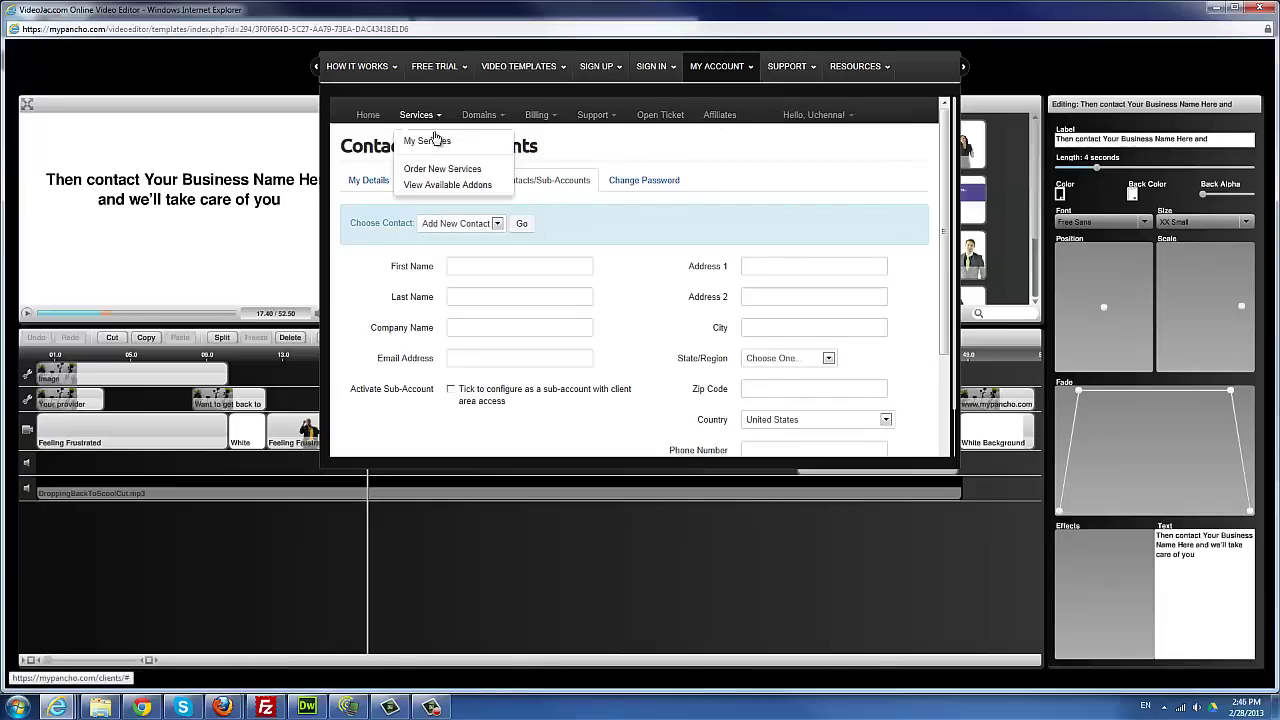
click(430, 143)
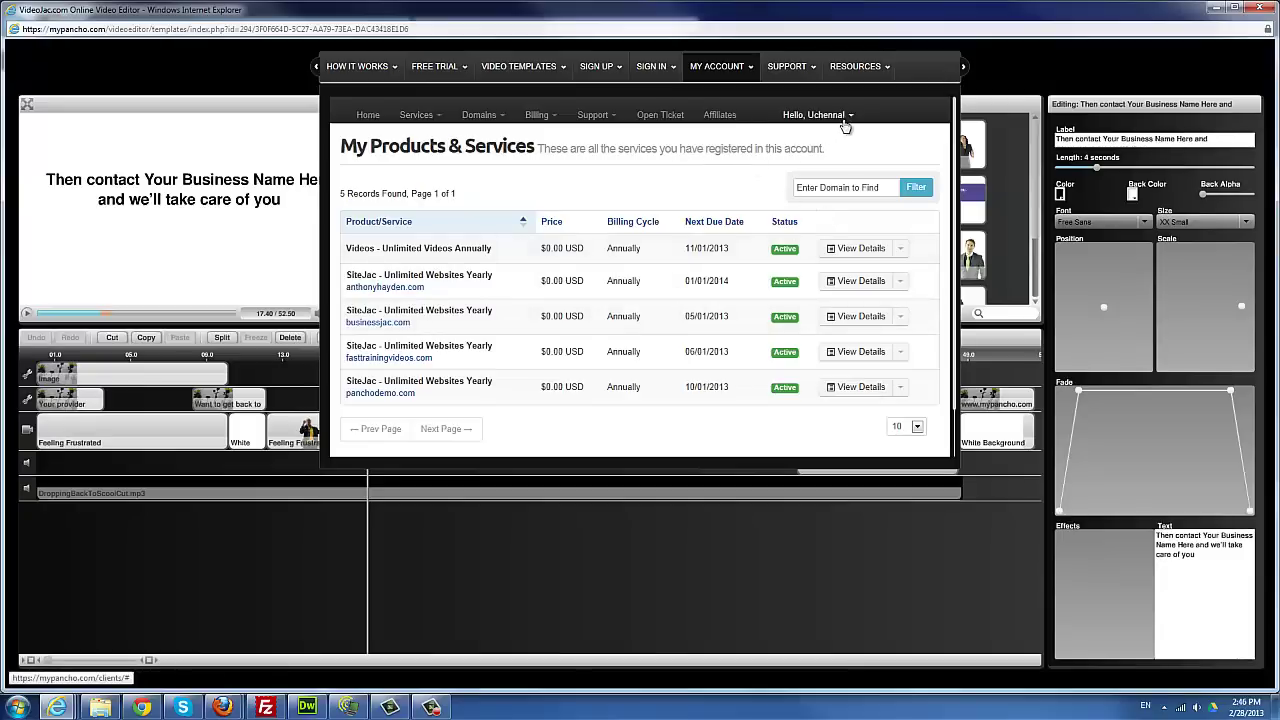
click(850, 117)
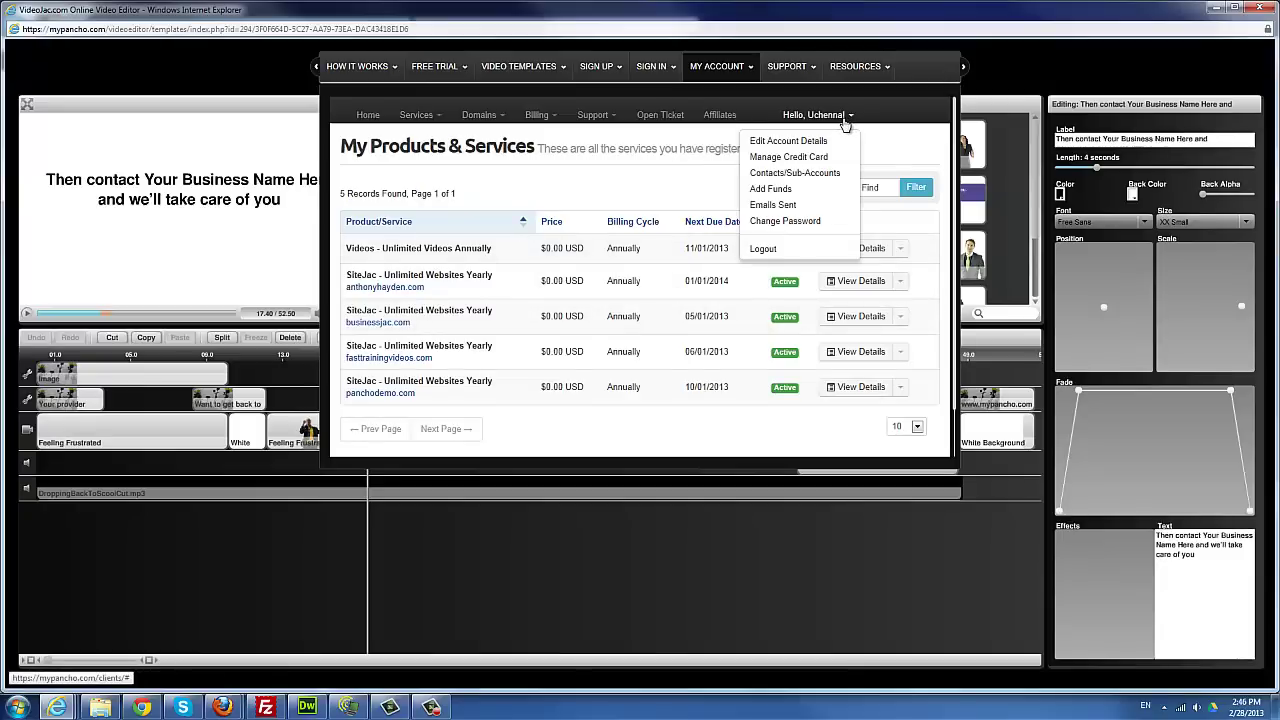
click(791, 70)
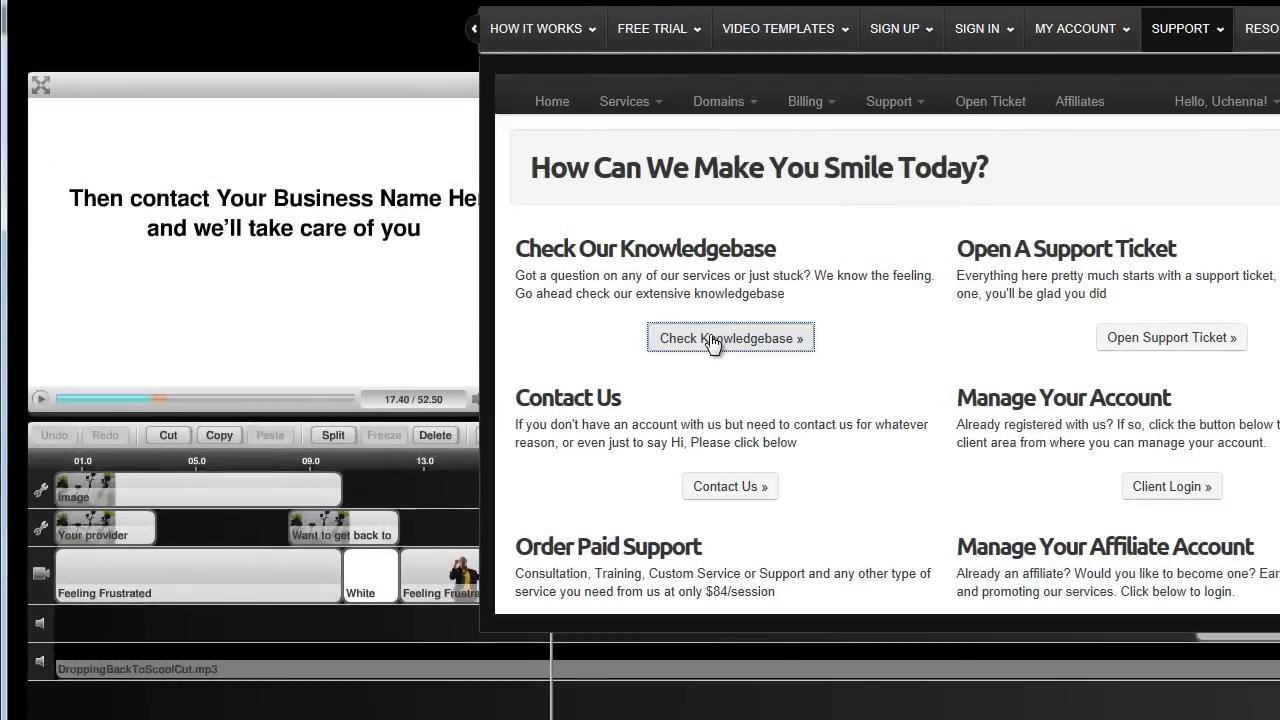
Open the Knowledgebase and browse the VideoJac category before returning to the main list
click(485, 272)
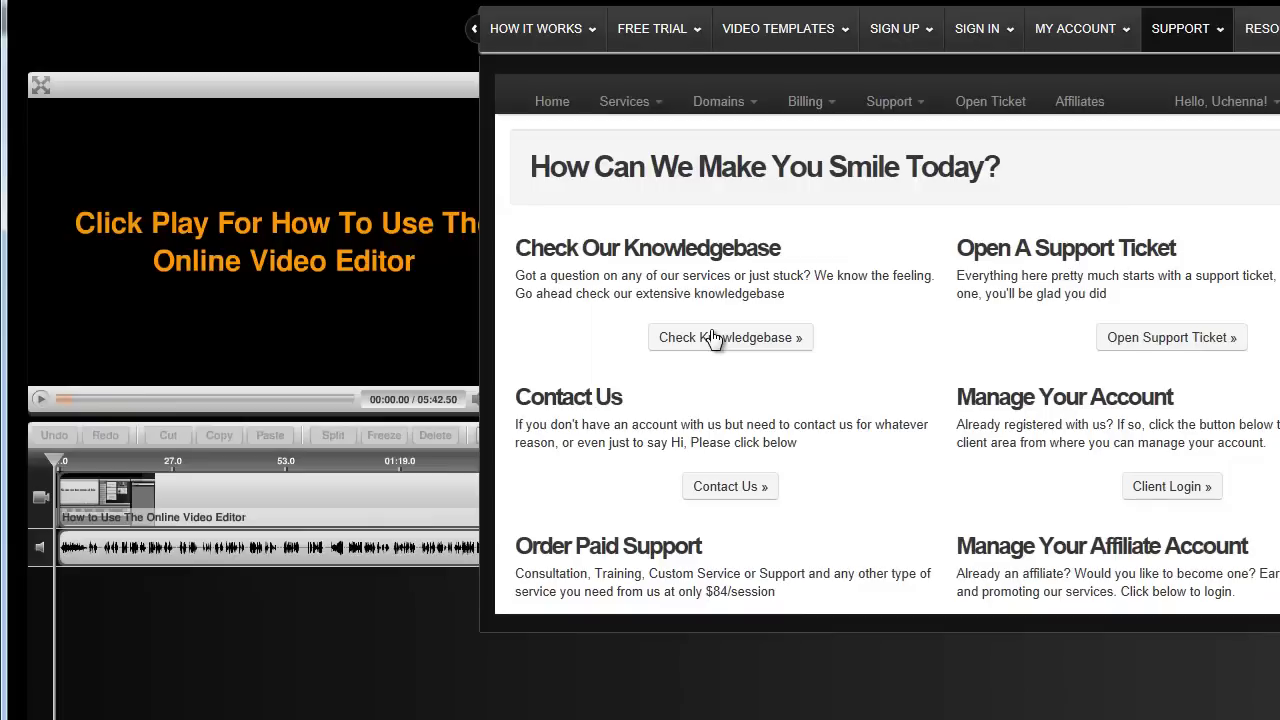
click(716, 336)
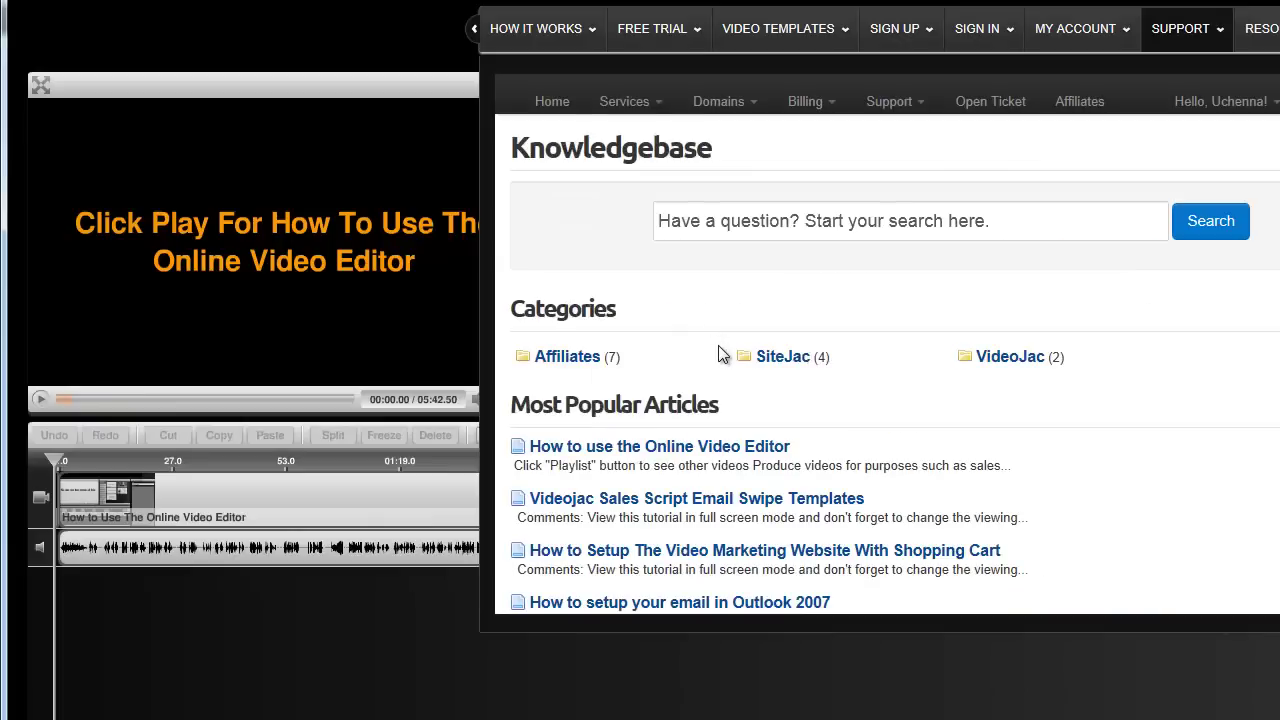
click(1005, 362)
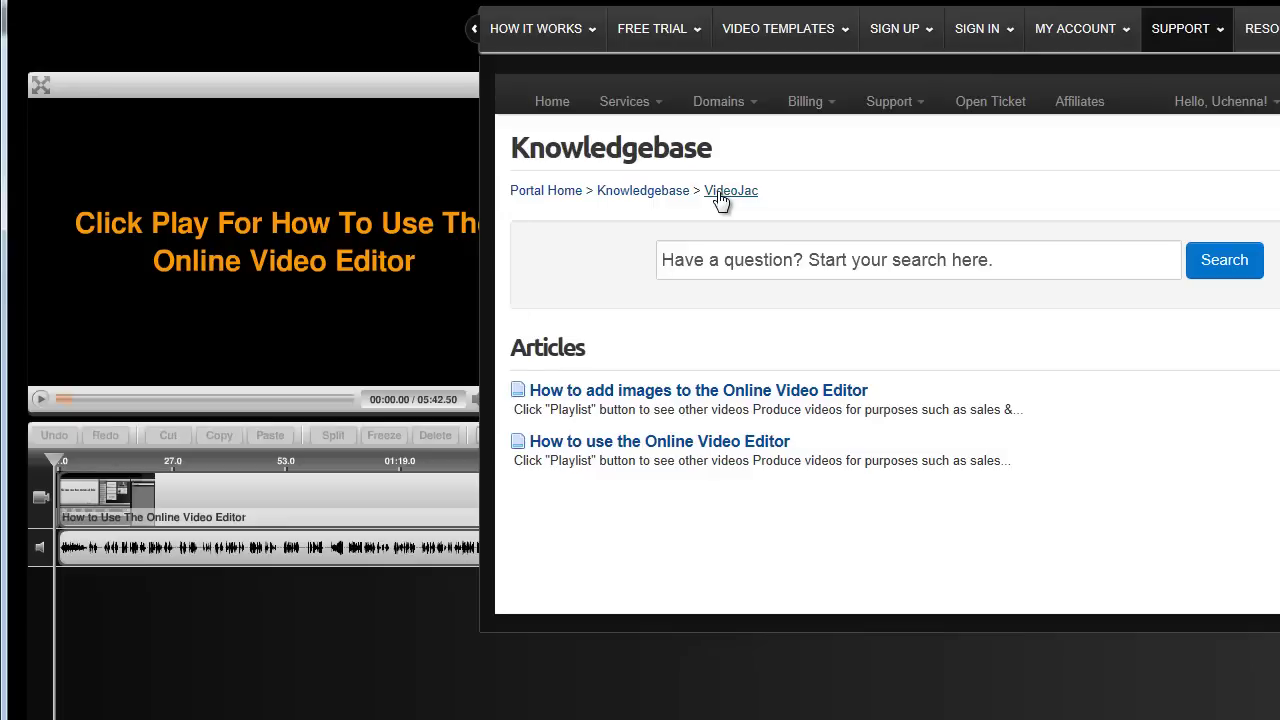
click(661, 196)
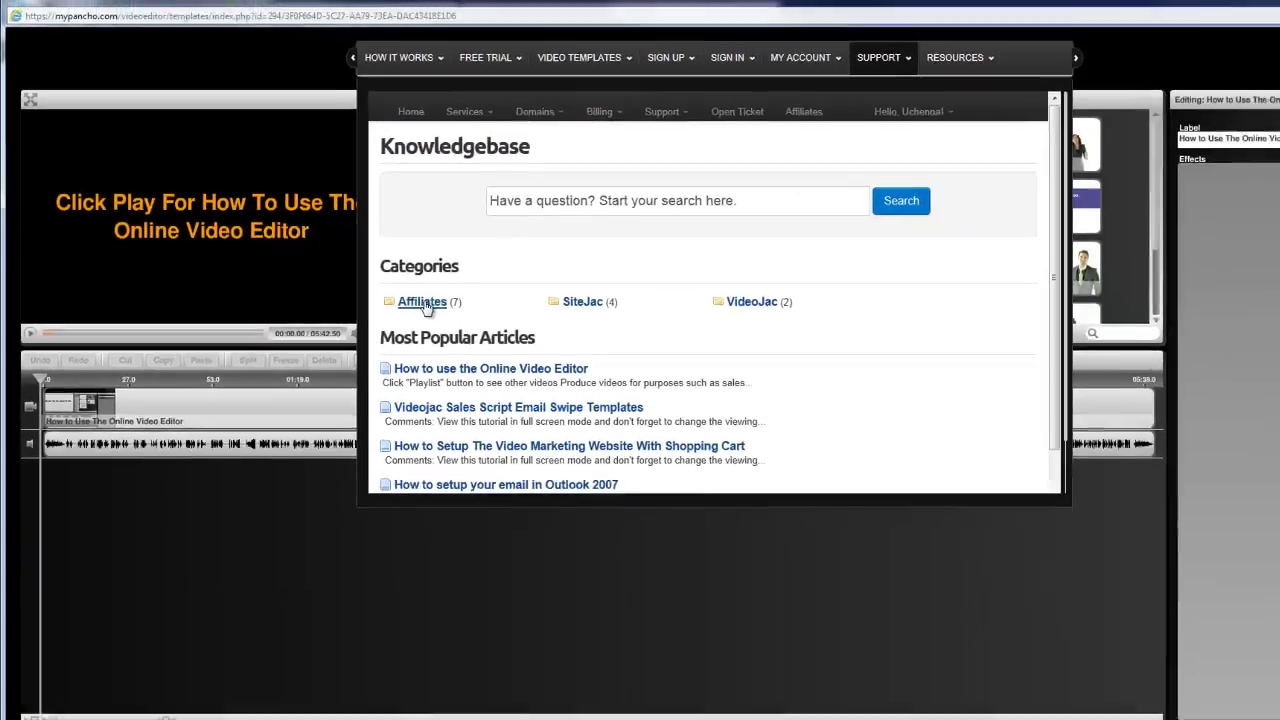
Open the Affiliates knowledgebase category and scroll through its articles
click(570, 358)
scroll(447, 311, down, 1)
scroll(430, 313, up, 2)
scroll(423, 314, down, 1)
scroll(421, 317, down, 1)
scroll(423, 223, up, 1)
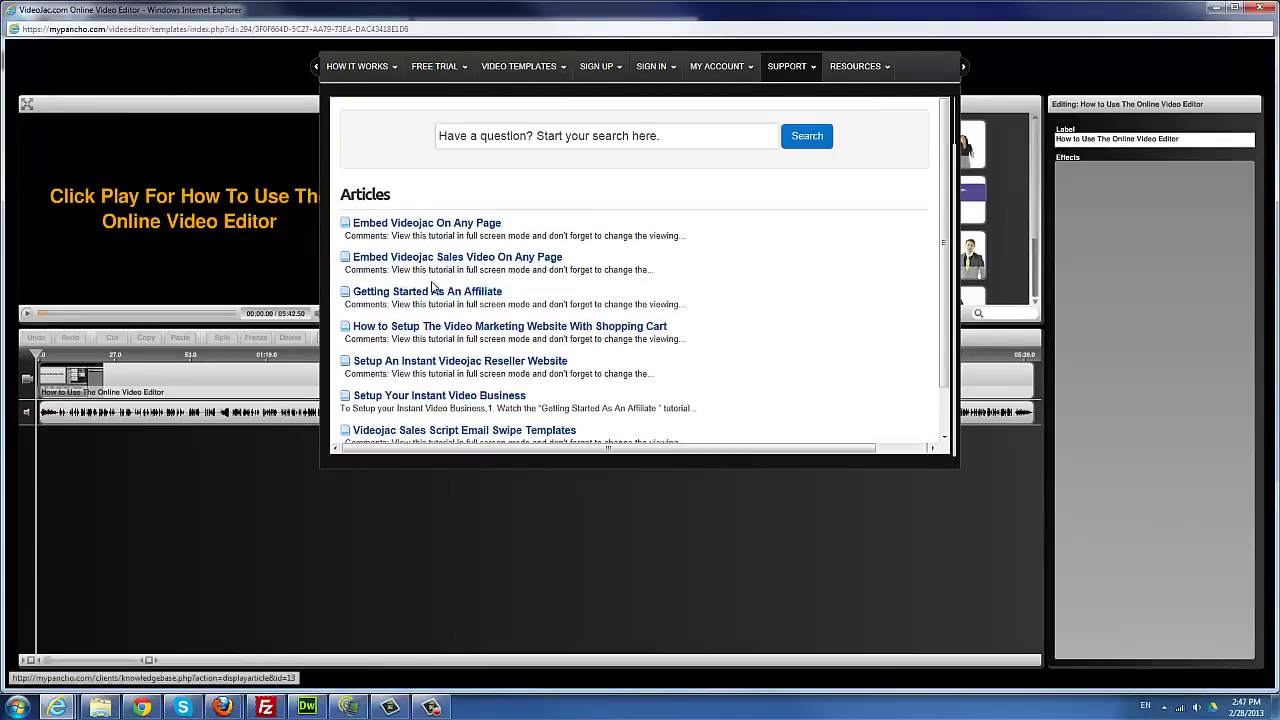
scroll(432, 288, down, 1)
scroll(480, 305, up, 2)
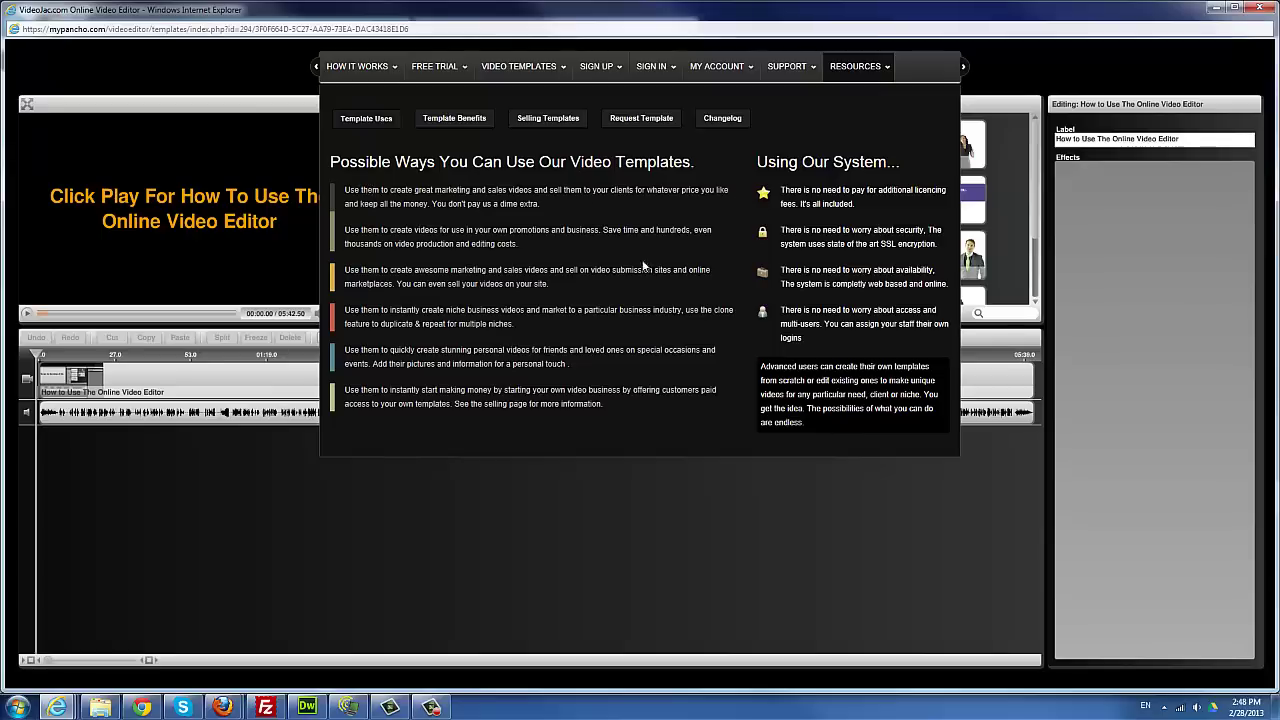
Browse the Template Benefits, Selling Templates and Changelog pages, then close the Resources menu
click(452, 120)
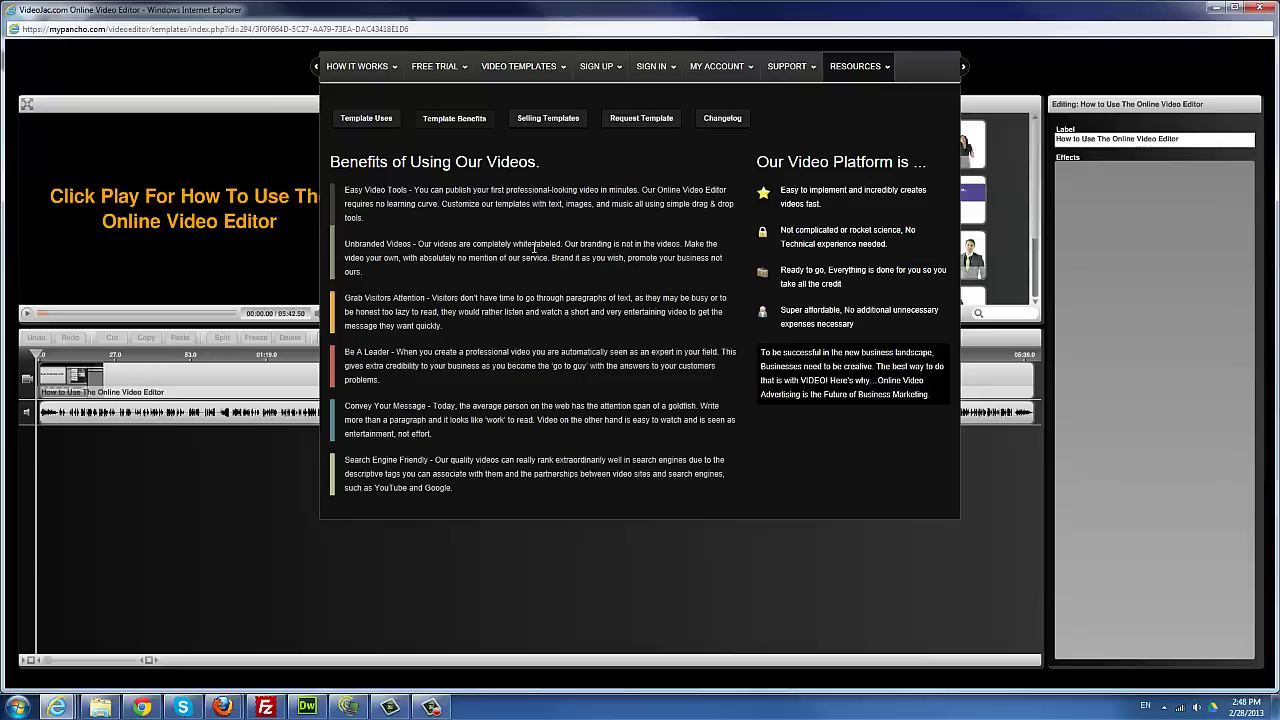
click(564, 124)
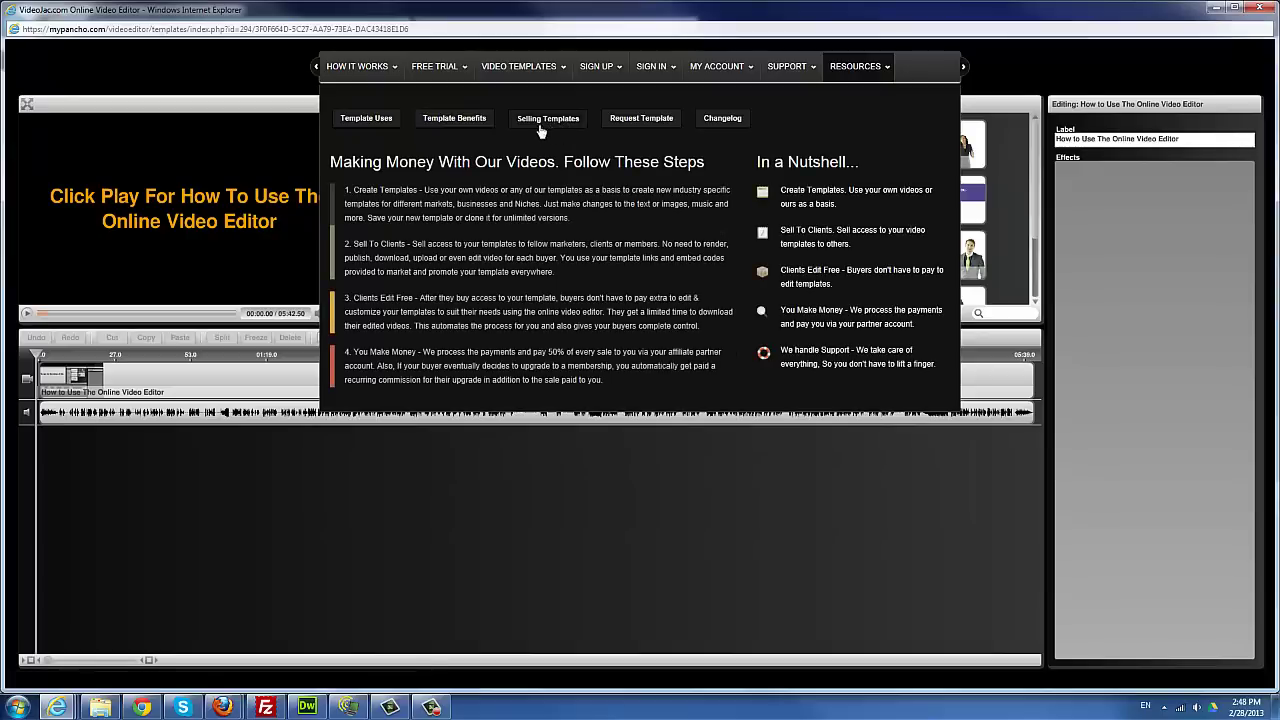
drag(331, 161, 592, 328)
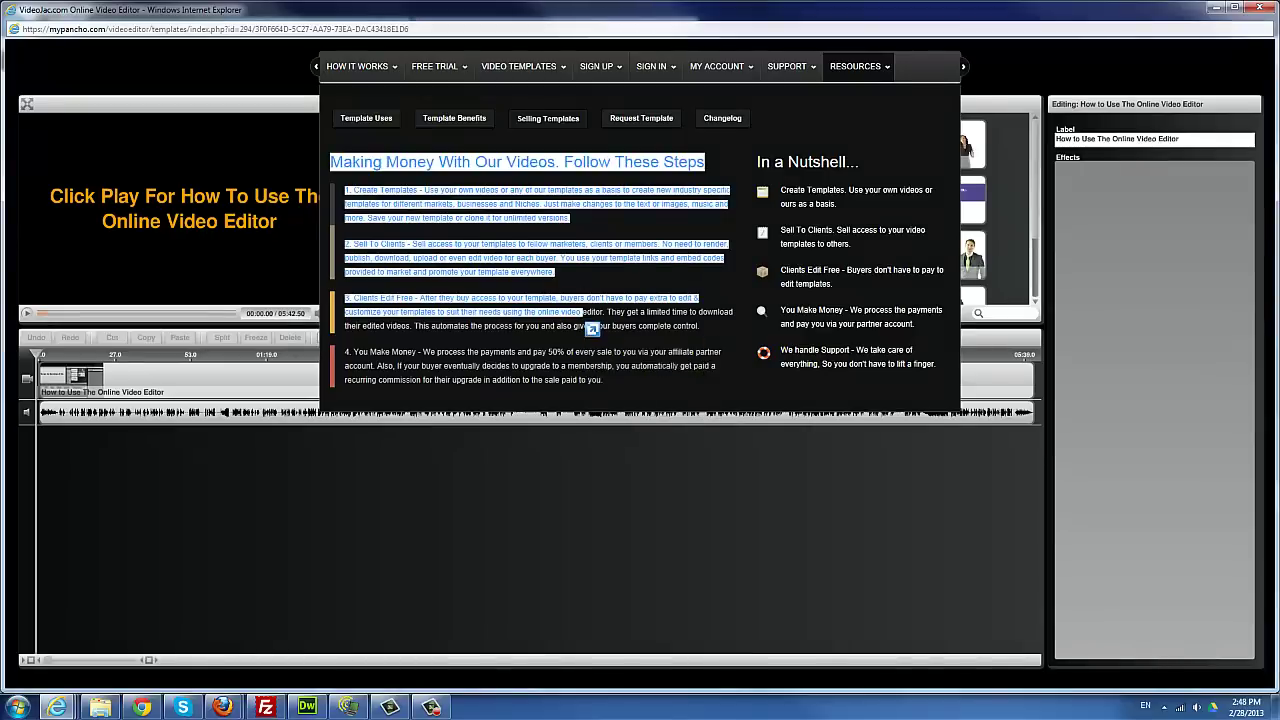
mouse_move(830, 72)
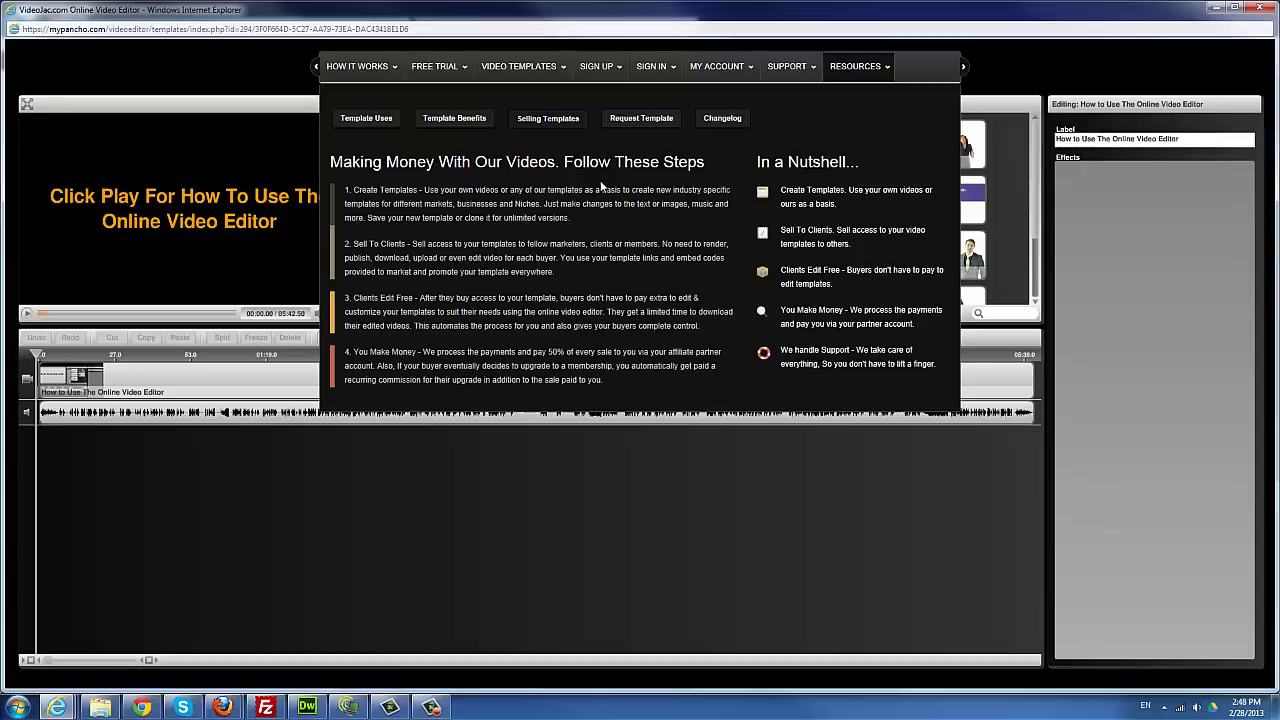
click(722, 120)
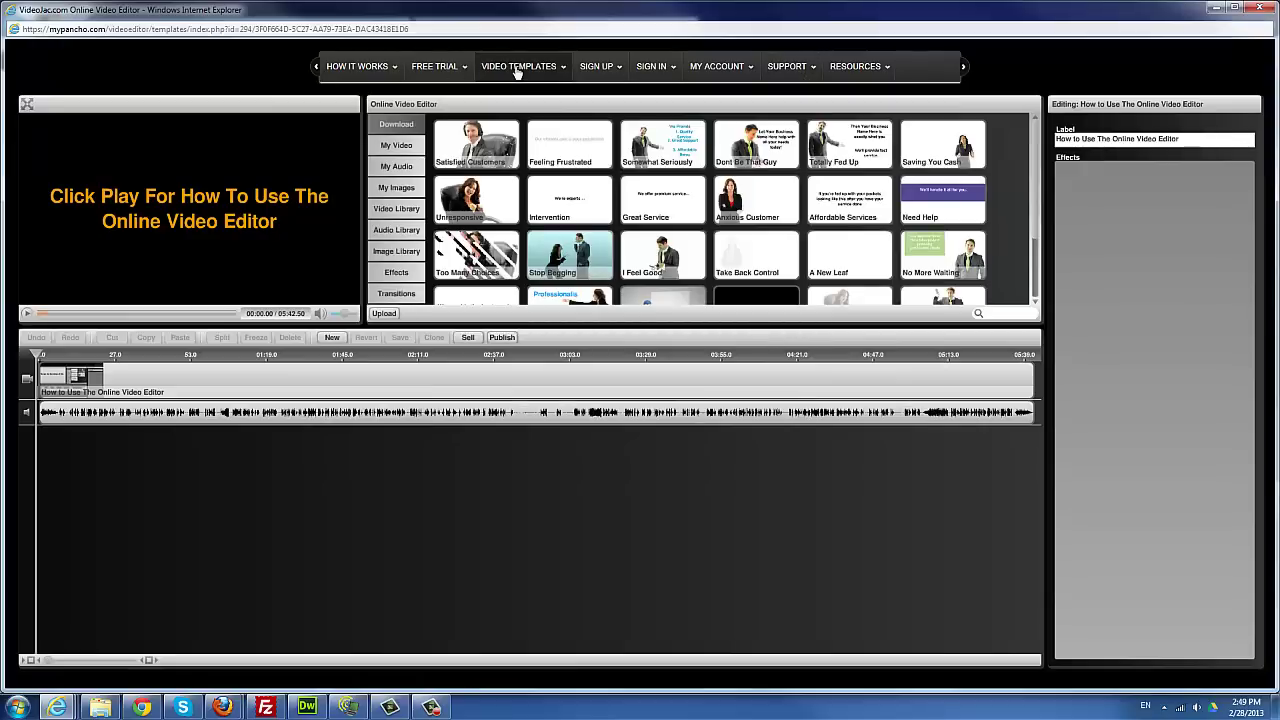
Load the Any Service template from VIDEO TEMPLATES into the editor
mouse_move(517, 73)
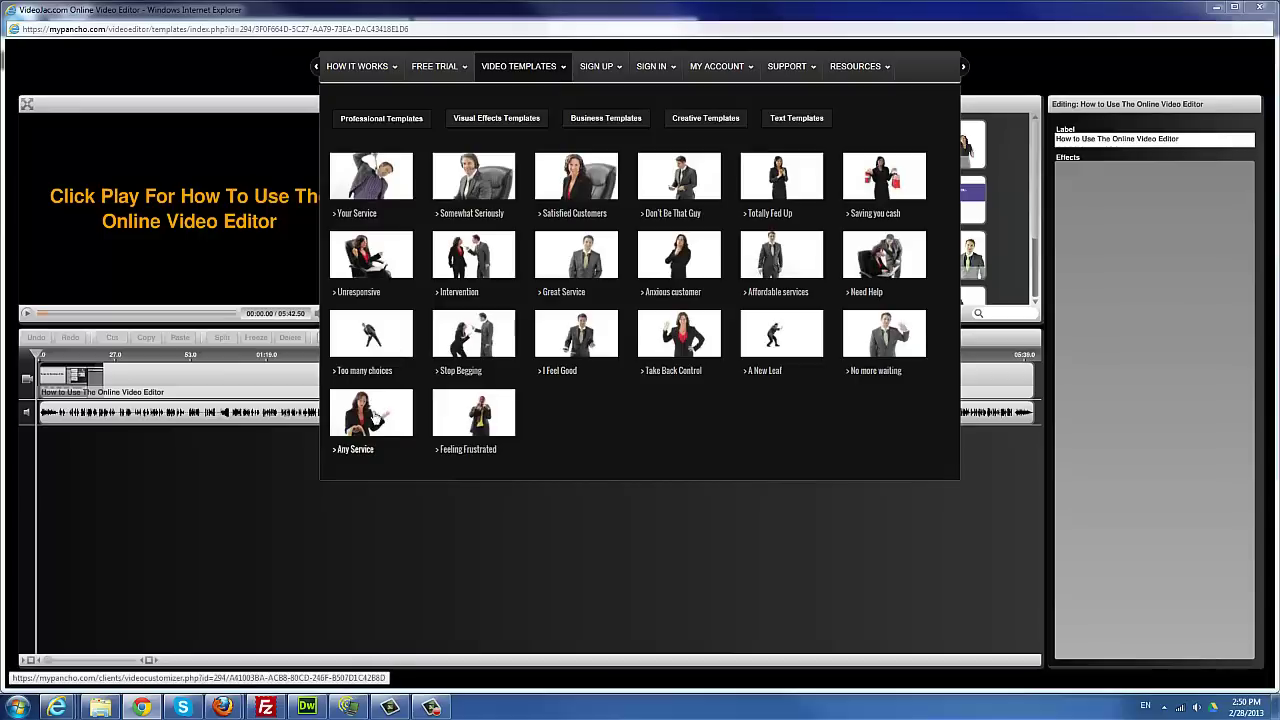
click(378, 414)
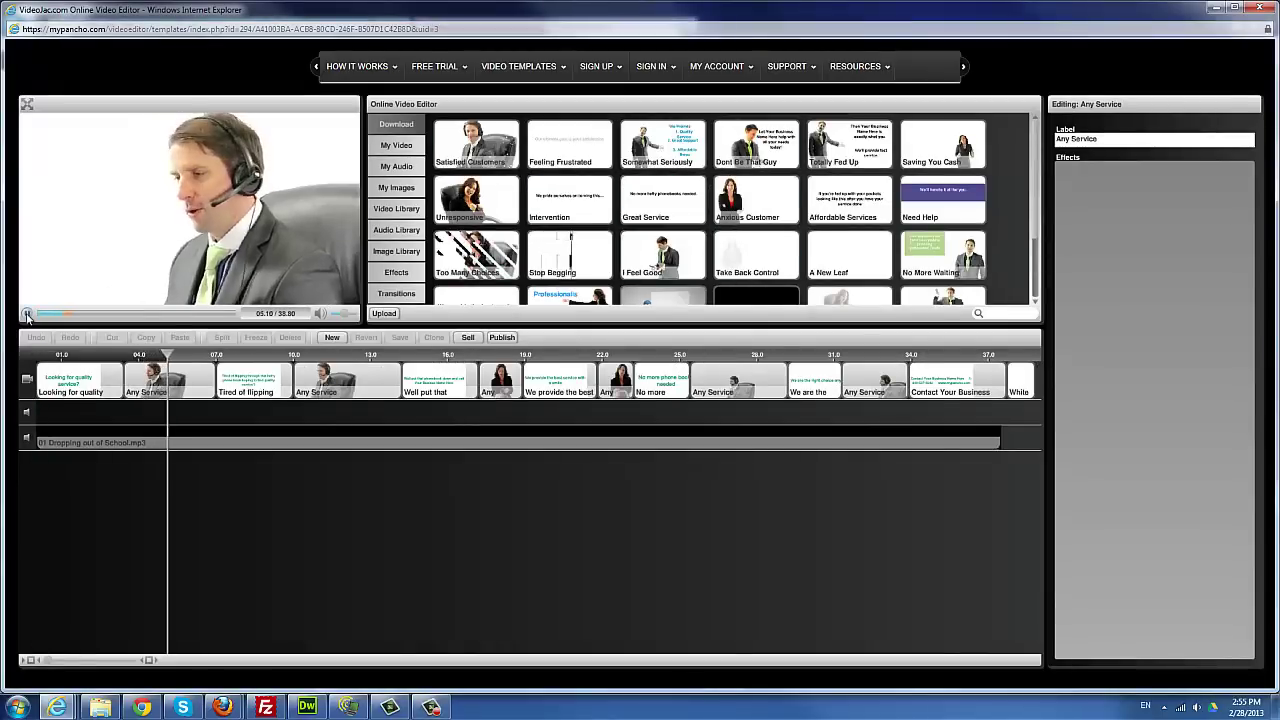
Pause and resume playback, rewind to 00.00, and select the 'Looking for quality service?' clip
click(28, 316)
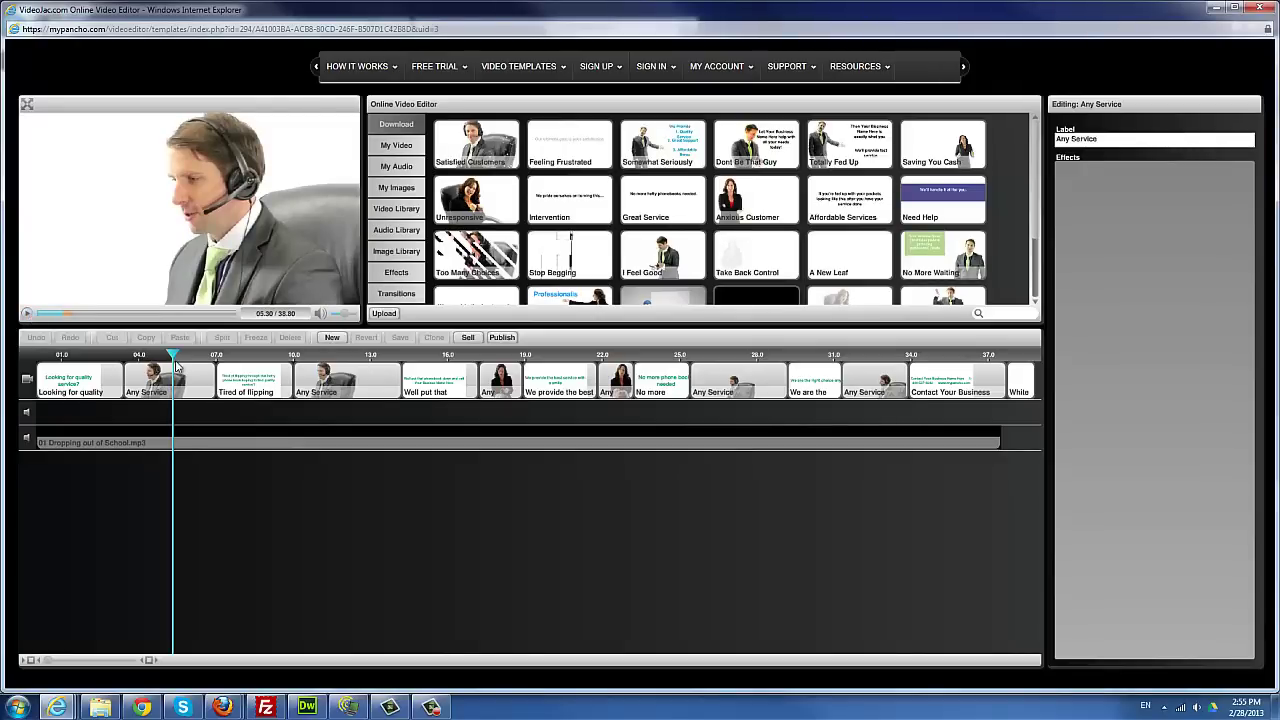
click(28, 315)
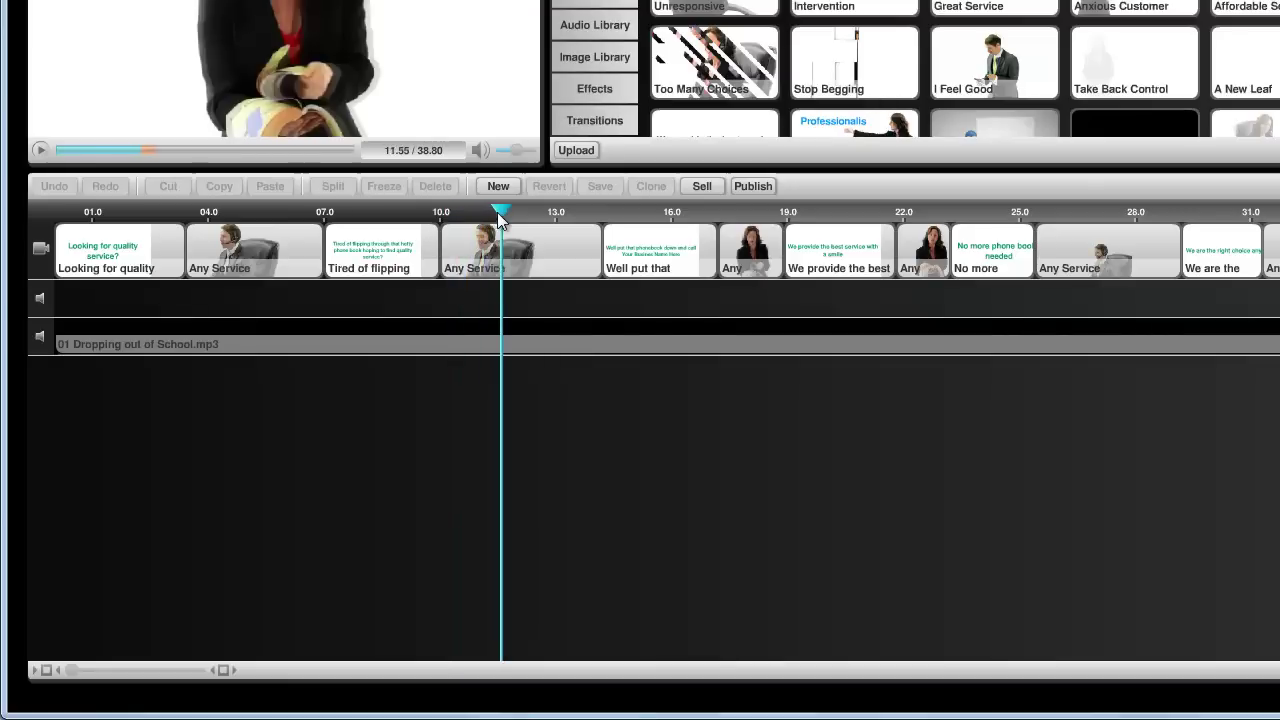
click(290, 212)
drag(183, 212, 46, 207)
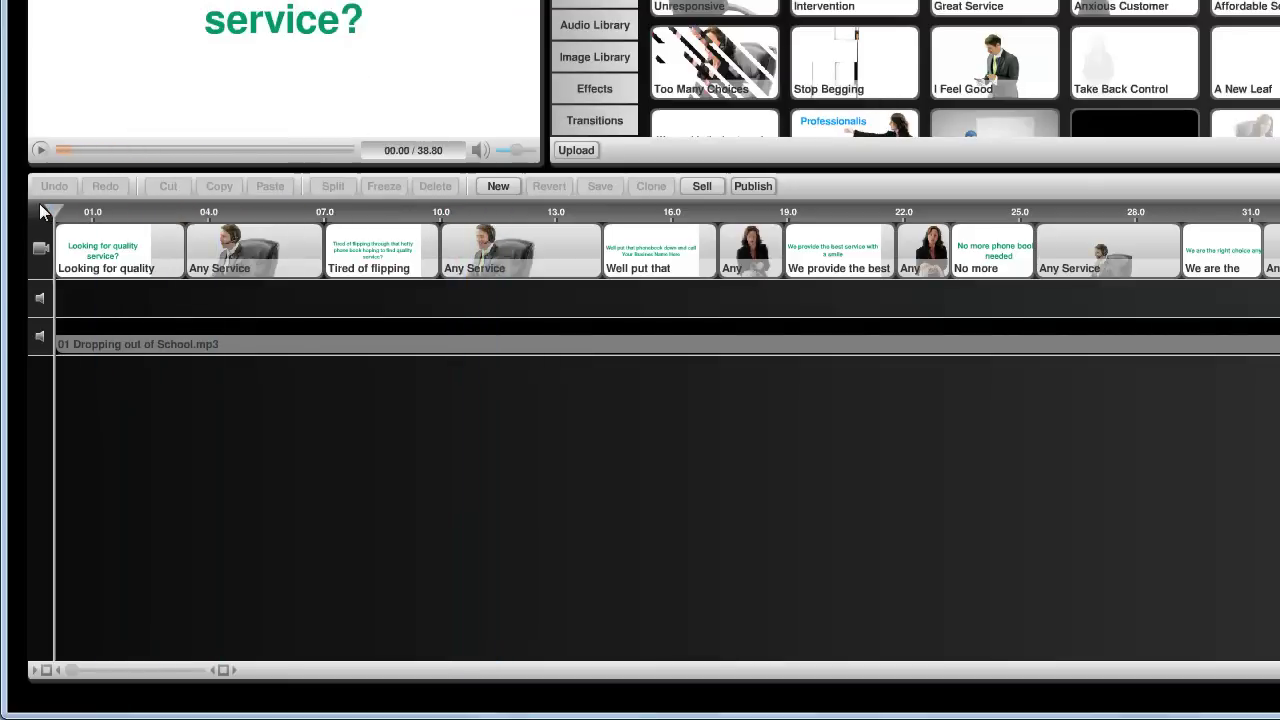
click(110, 212)
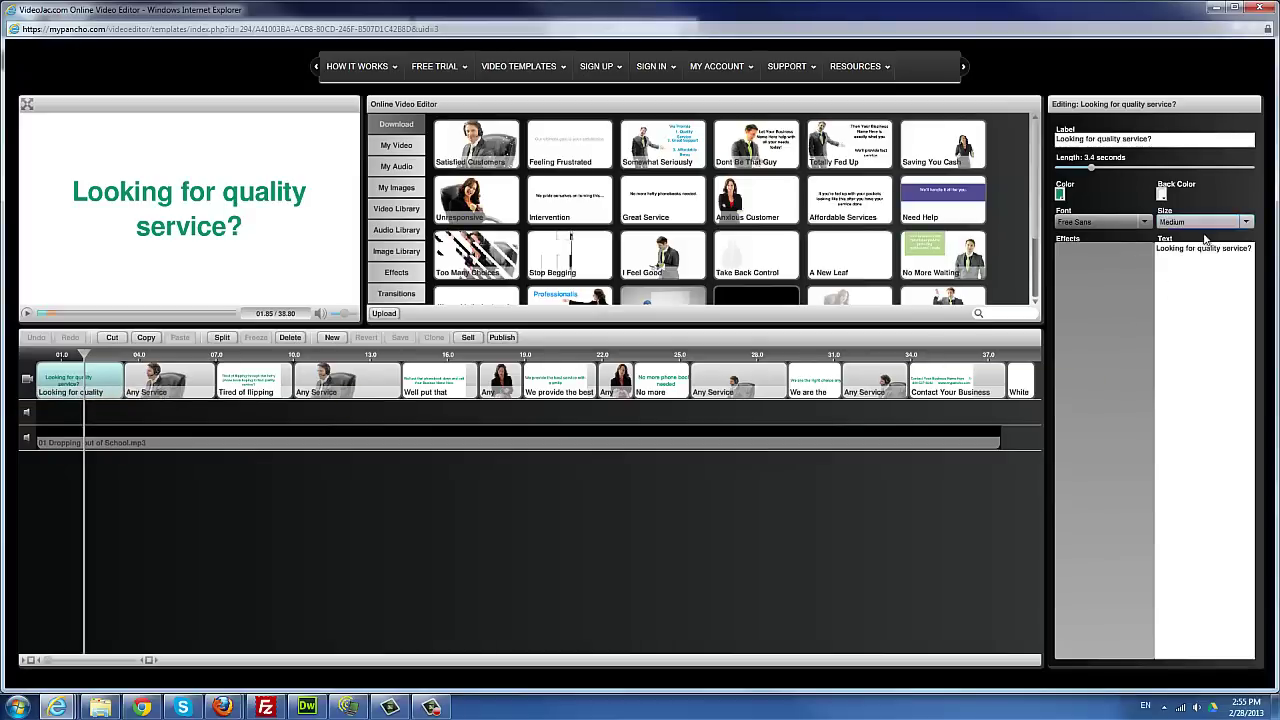
Insert 'Locksmith' before 'service?' in the opening text clip's caption
click(1221, 247)
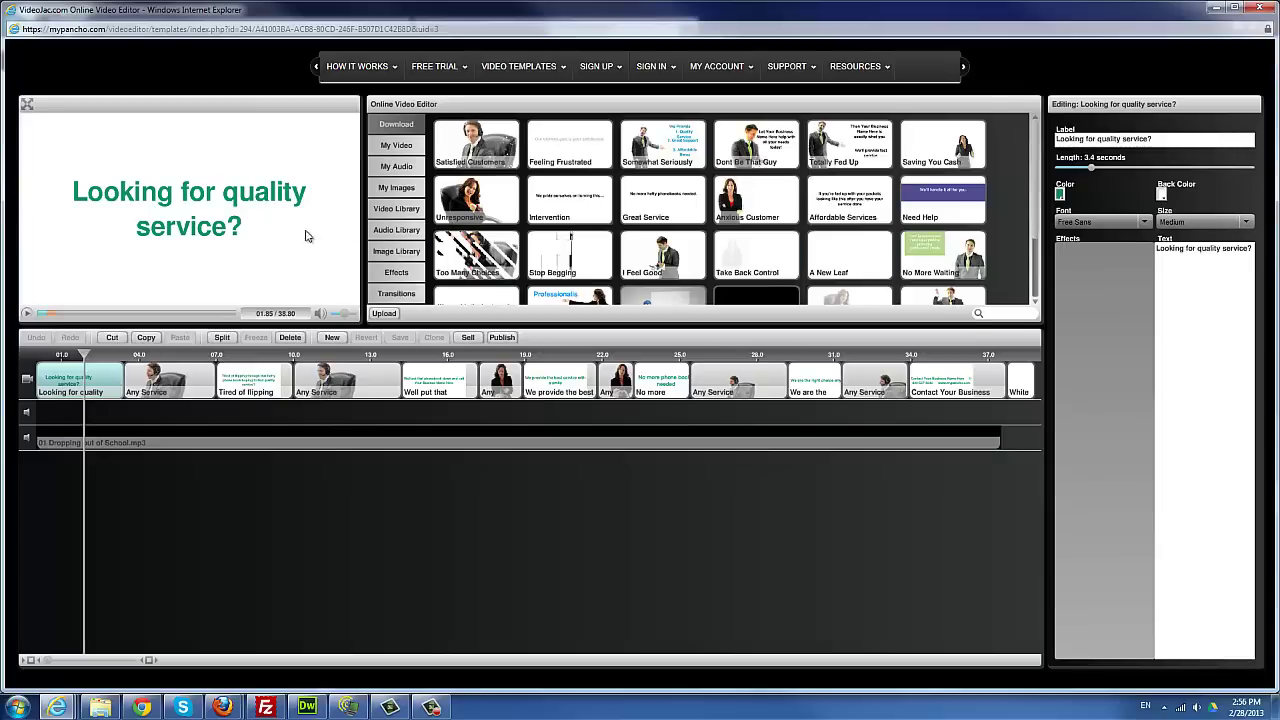
double_click(1225, 252)
click(1250, 251)
click(1226, 251)
text(Lock)
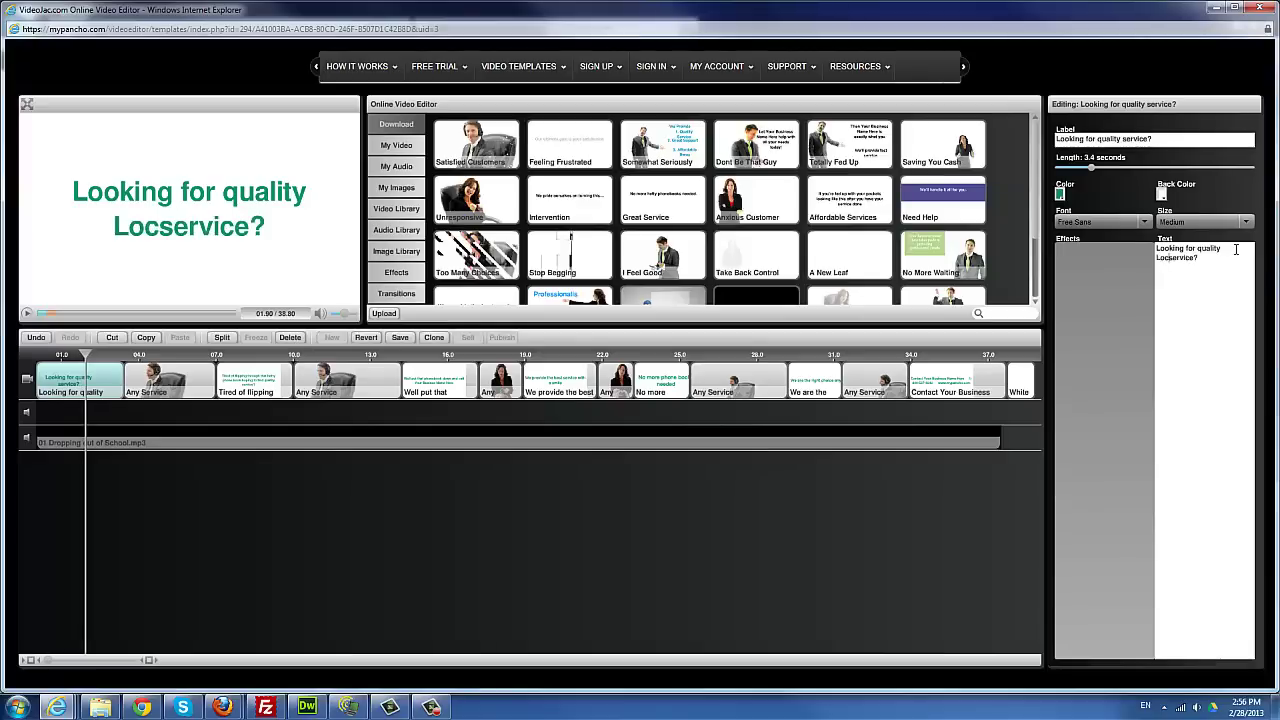
key(BackSpace)
text(ksmith)
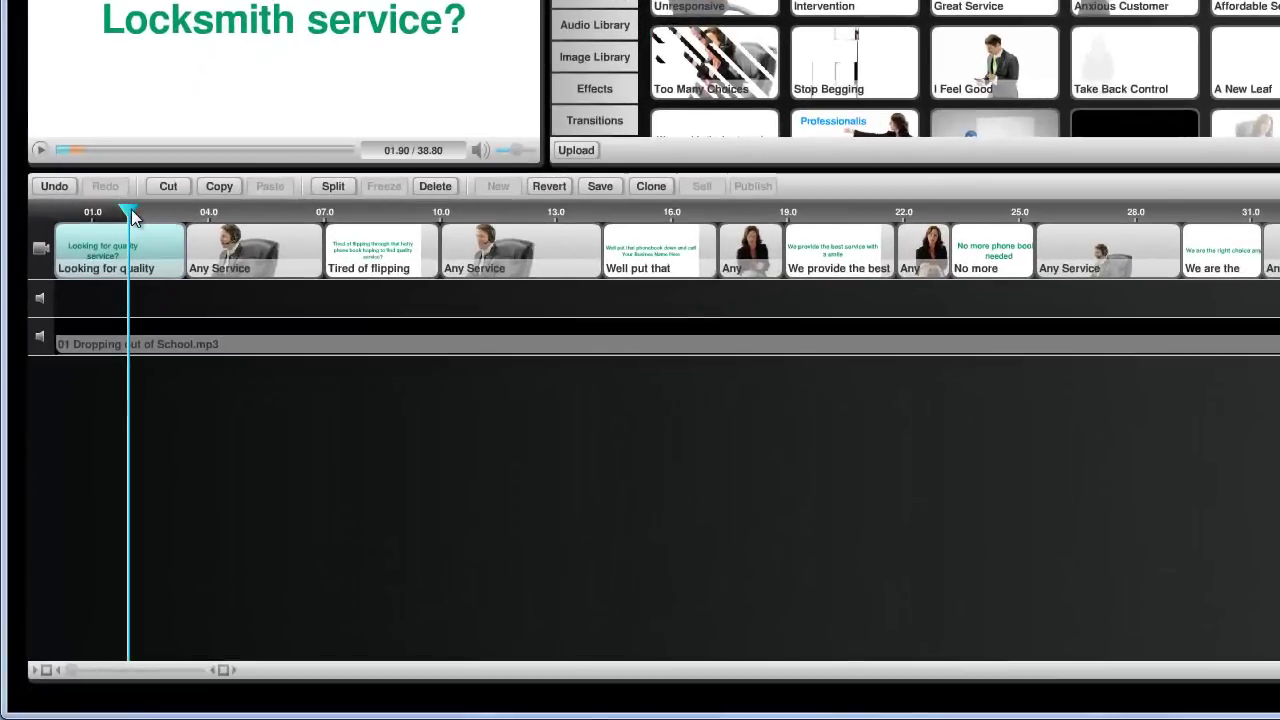
drag(133, 217, 354, 236)
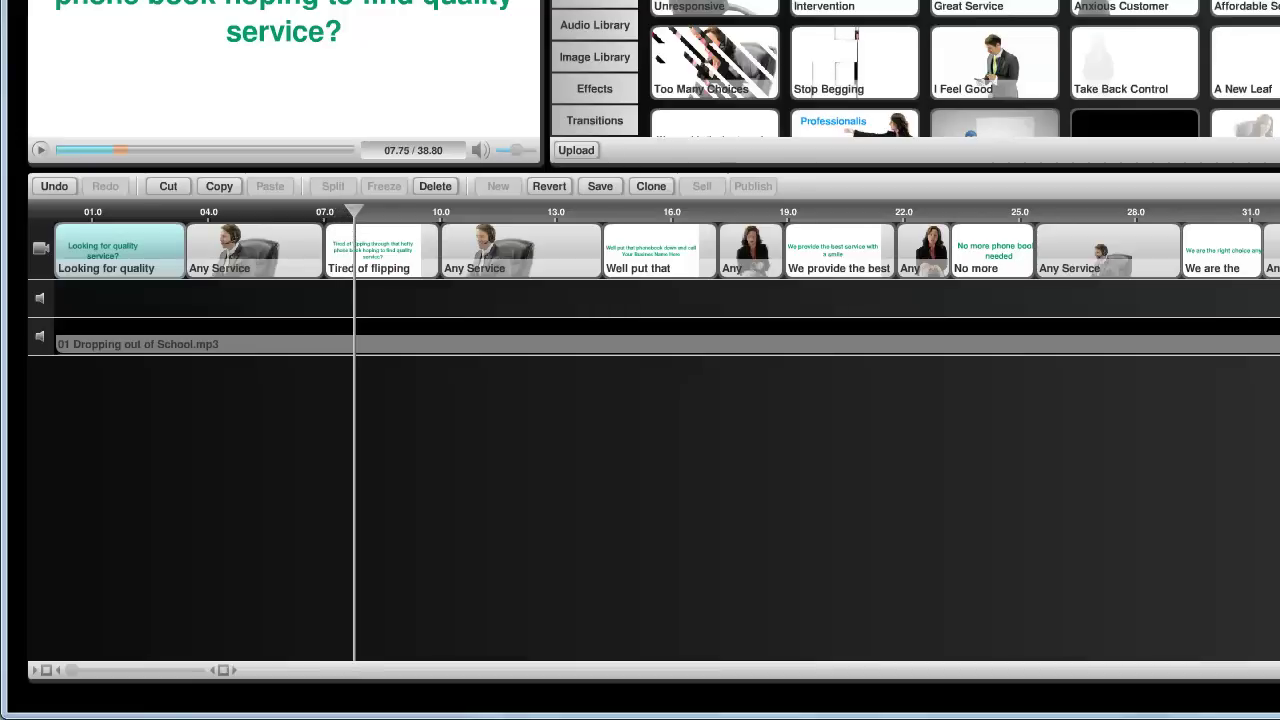
Add 'Locksmith' before 'service?' in the Tired of flipping clip's caption
click(376, 248)
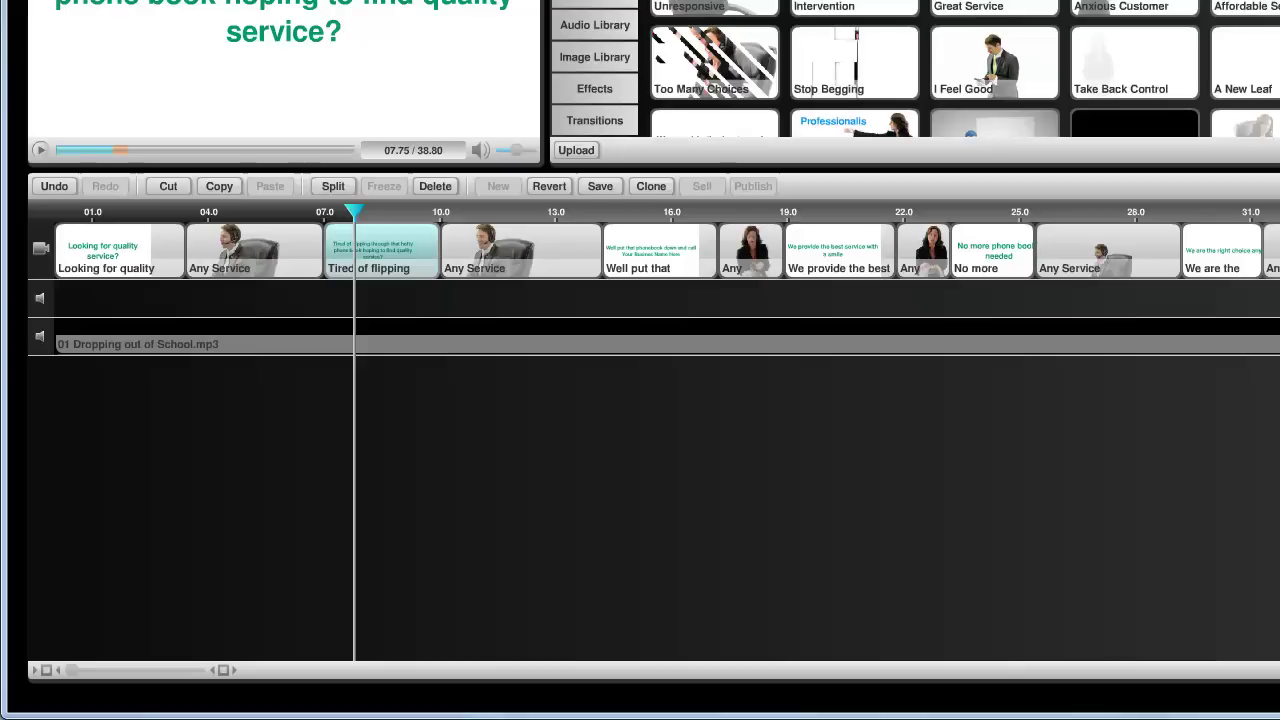
text(Locksmith)
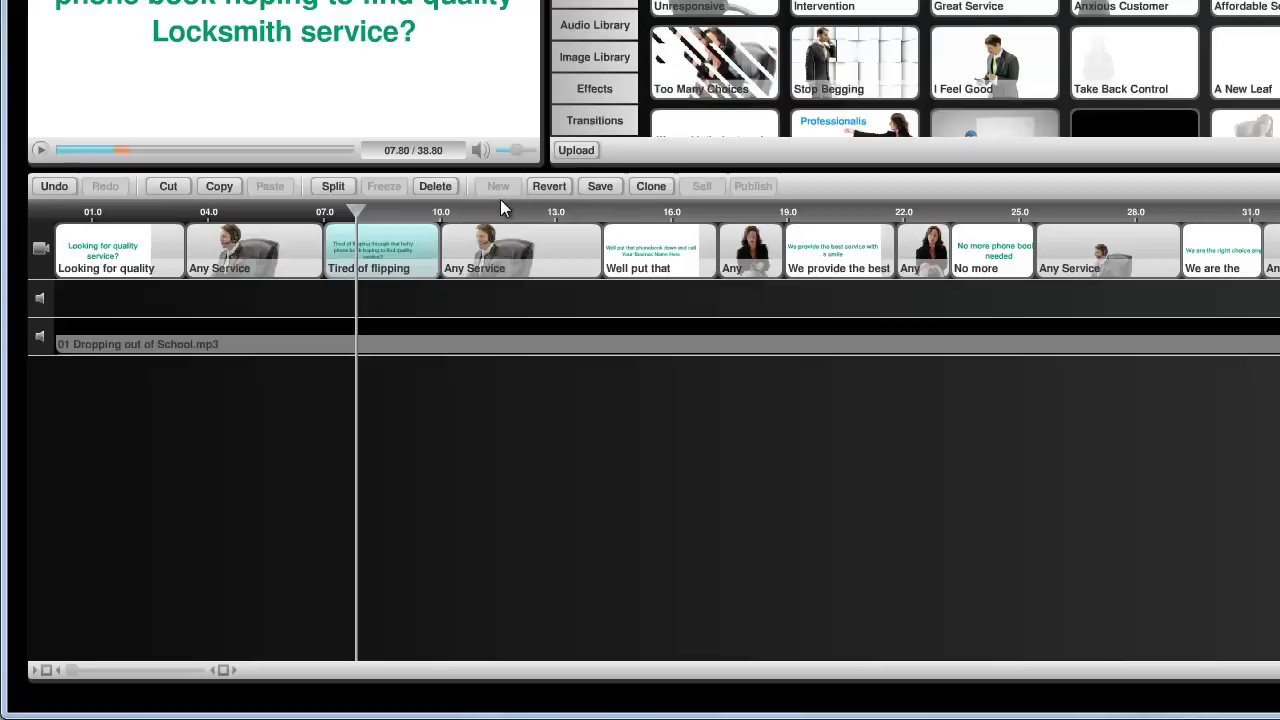
drag(356, 212, 655, 231)
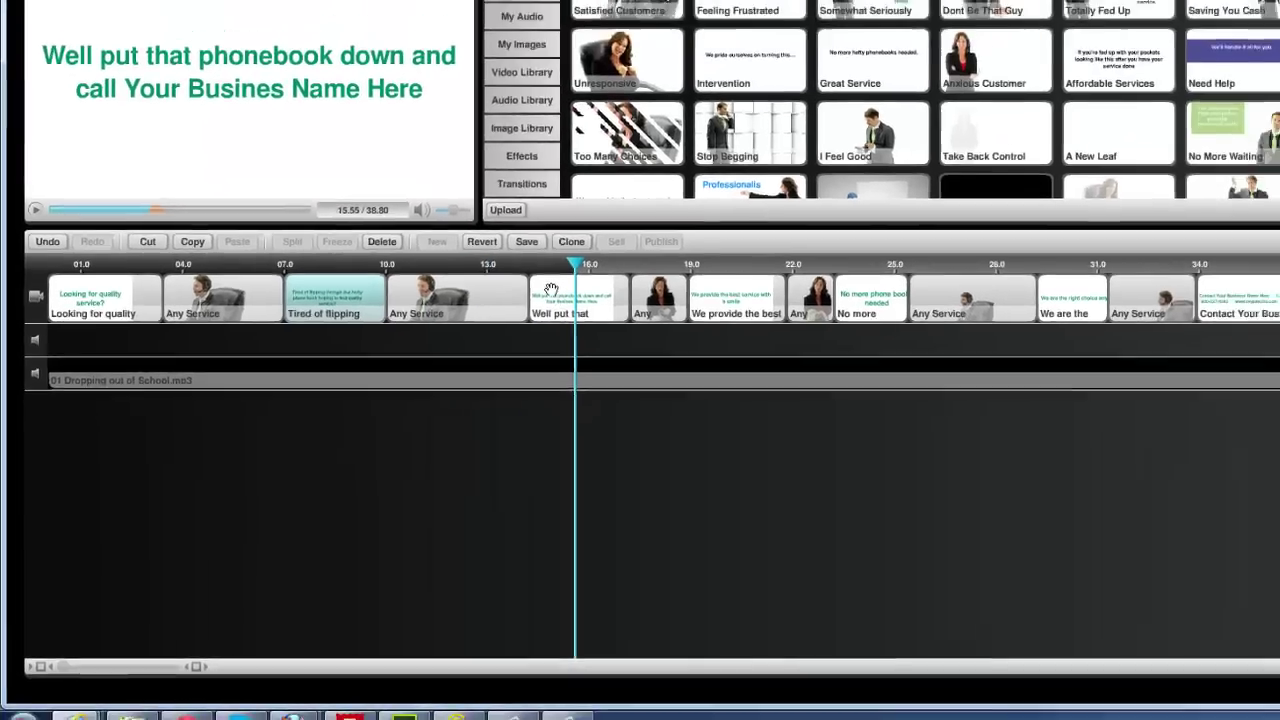
Replace 'Your Business Name Here' with 'Pancho Locksmith' in the Well put that clip
click(629, 239)
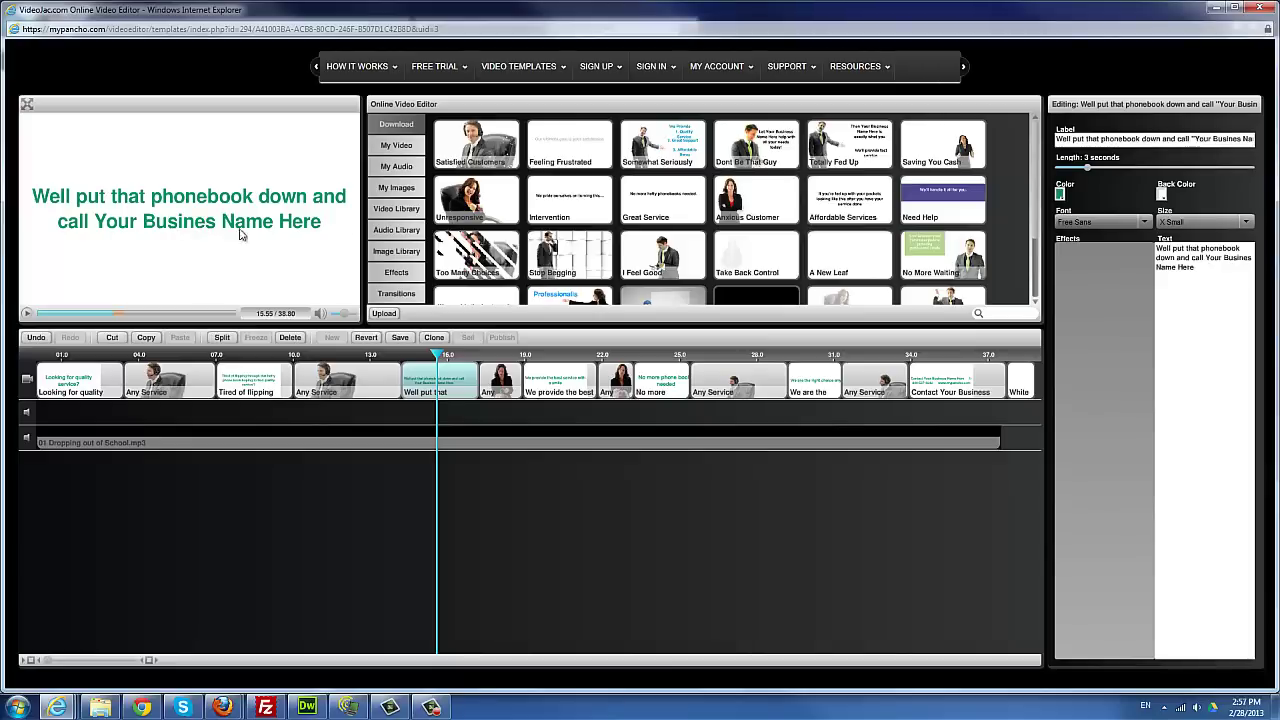
double_click(1210, 259)
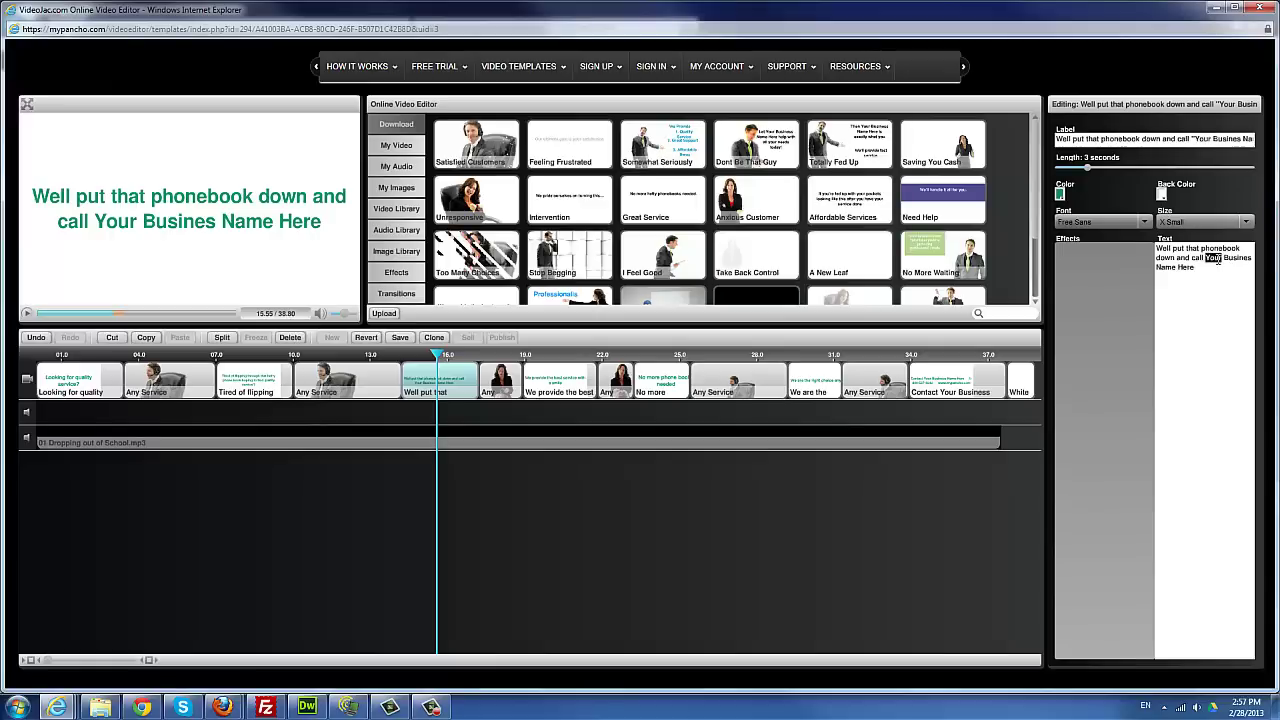
key(BackSpace)
key(BackSpace)
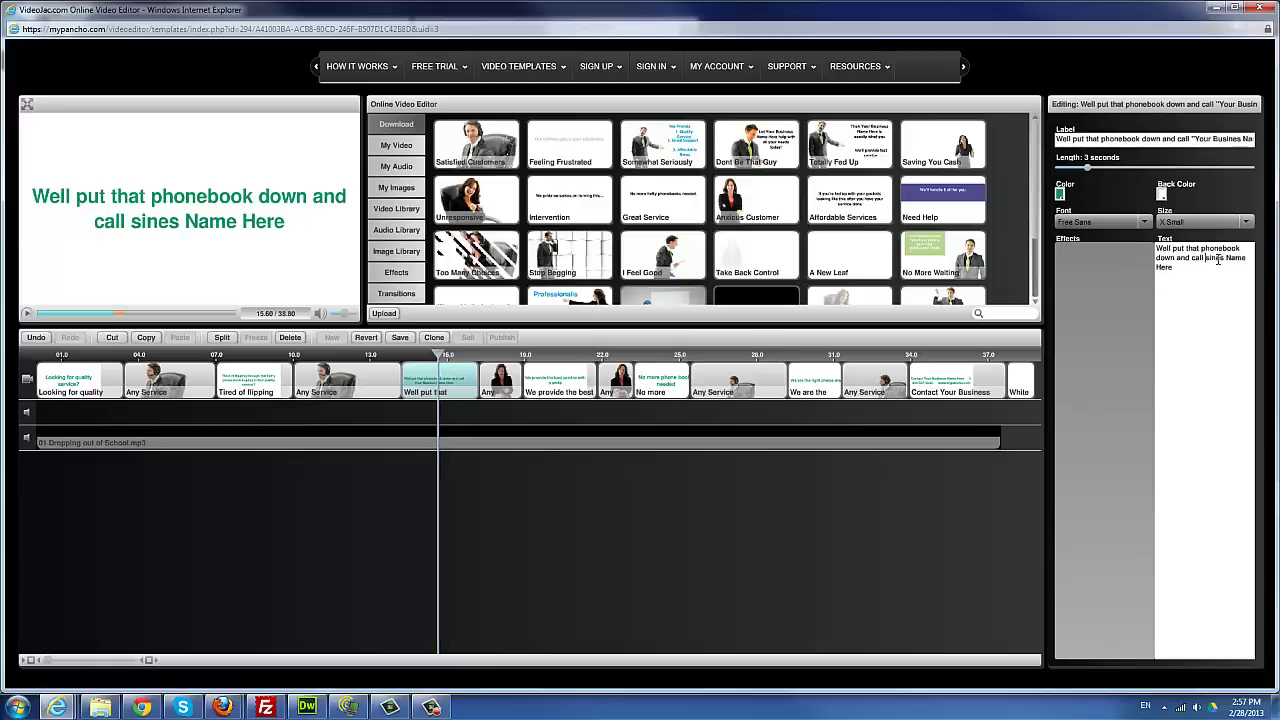
key(Delete)
key(Delete)
key(Delete)
key(Delete)
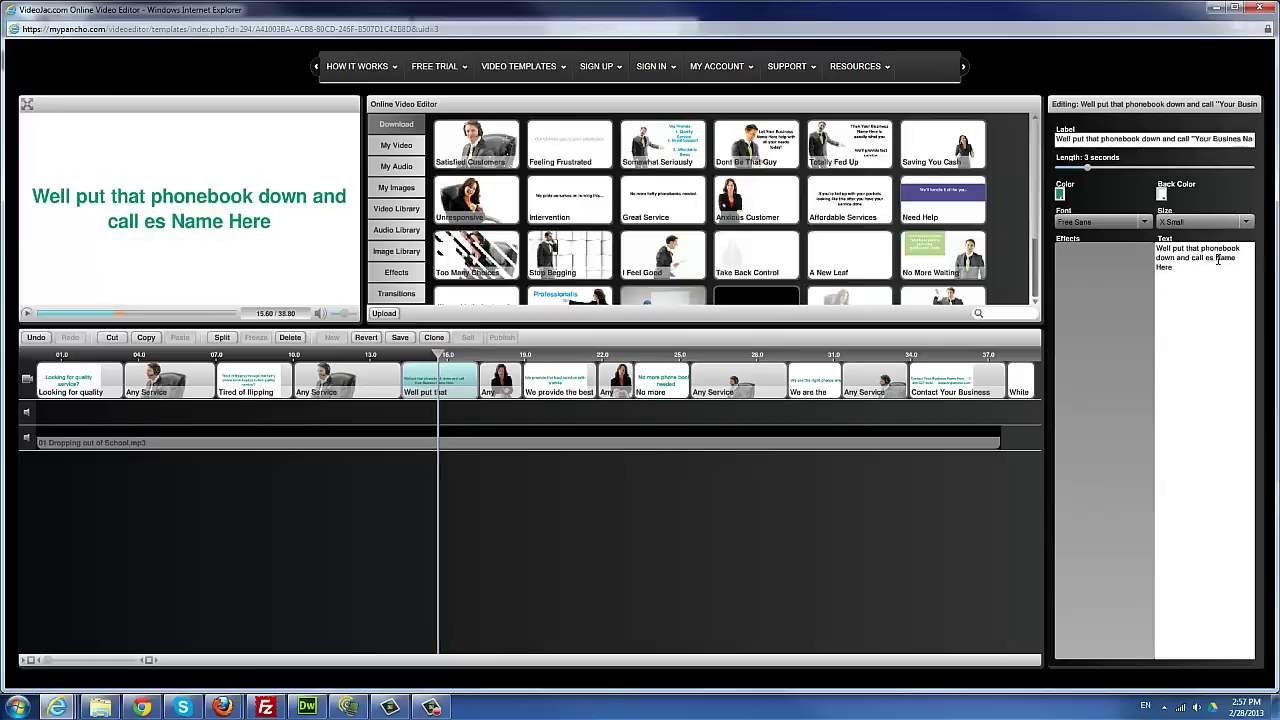
key(Delete)
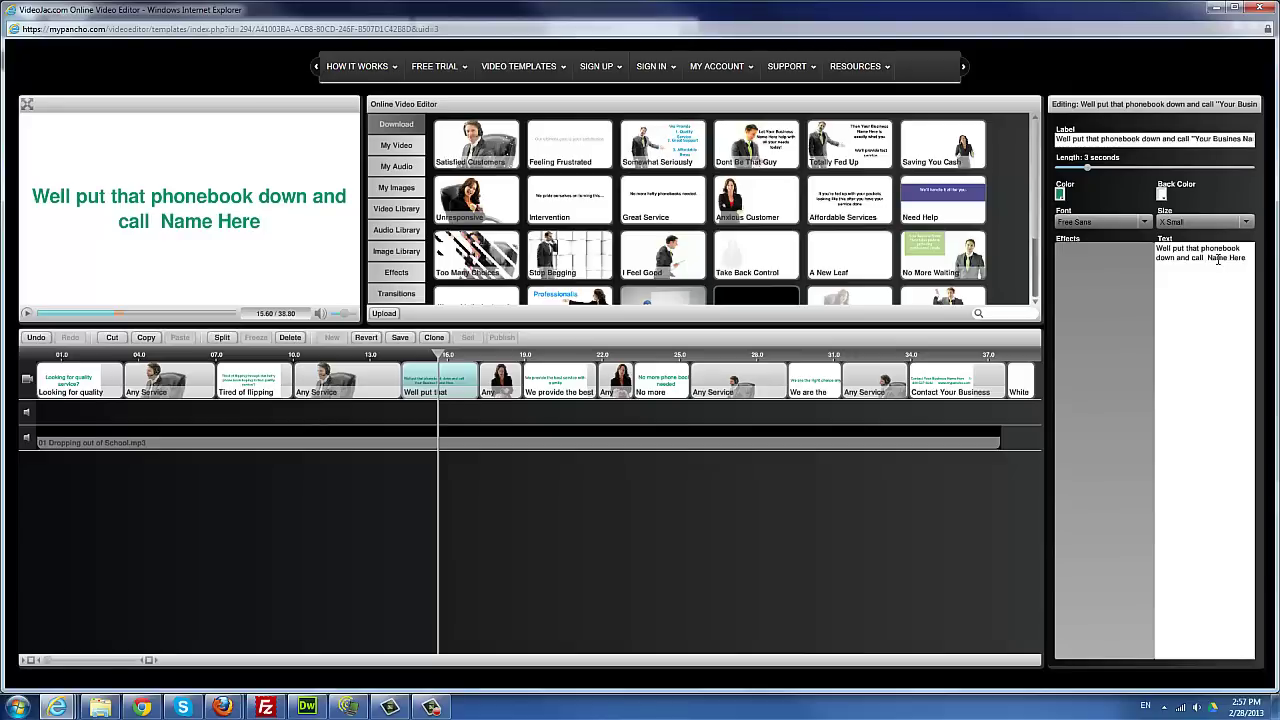
text(Pancho)
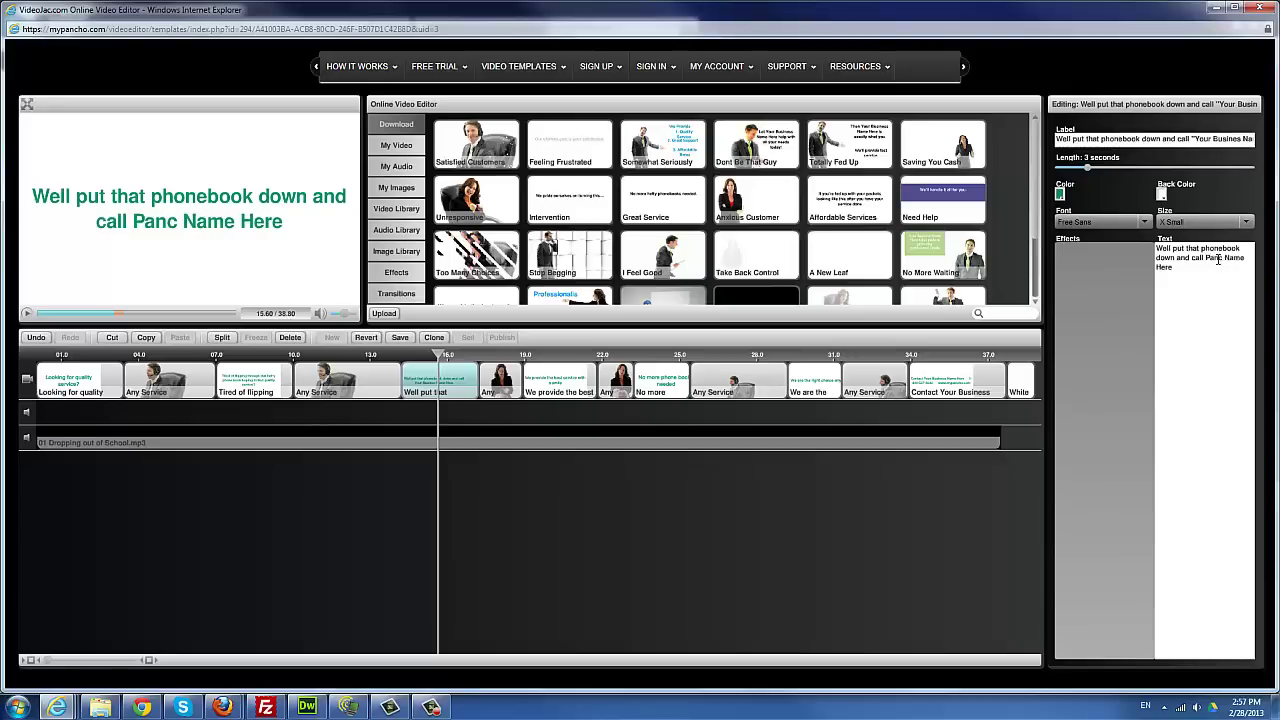
text( Locks)
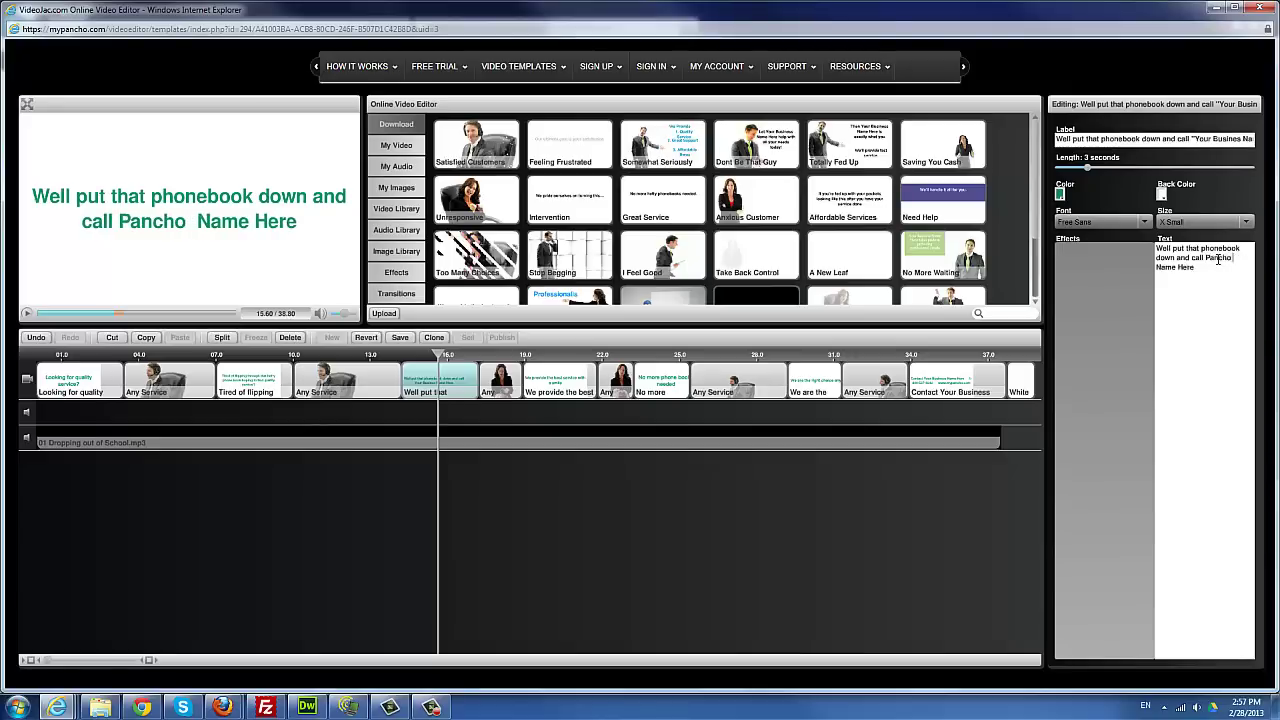
text(mith)
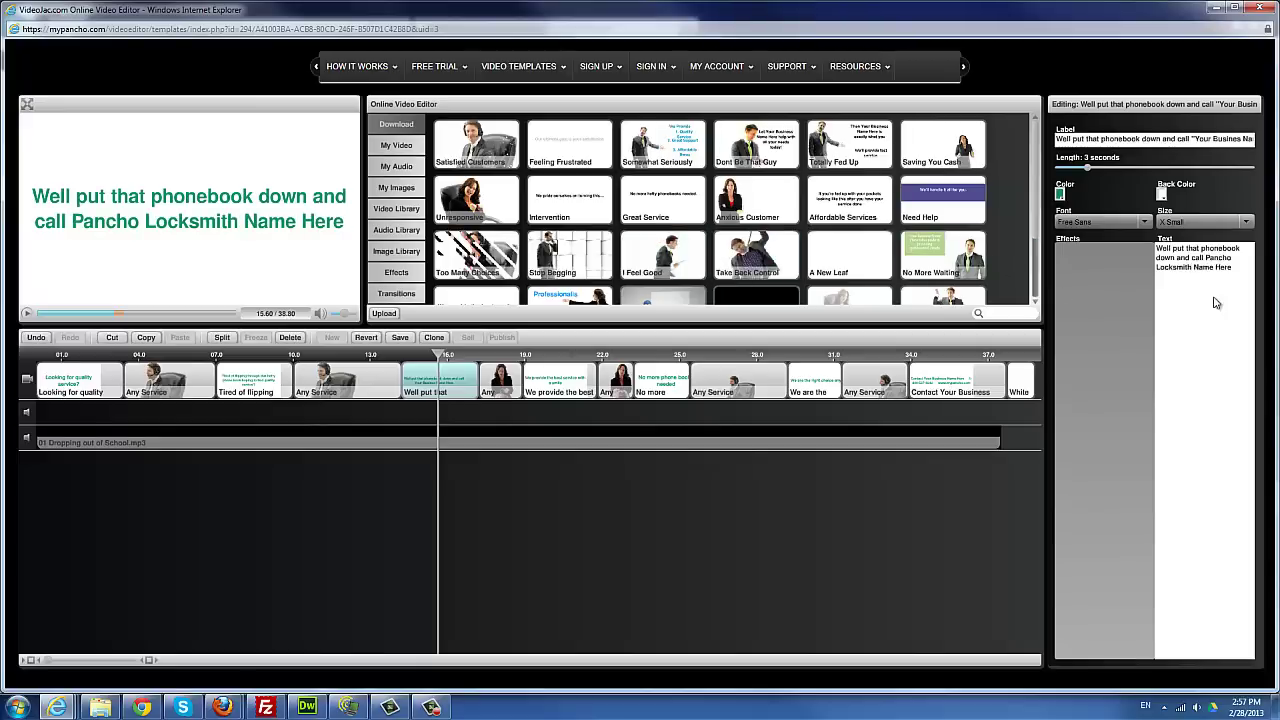
key(Delete)
key(Delete)
key(Delete)
key(Delete)
key(Delete)
key(Delete)
key(Delete)
key(Delete)
key(Delete)
key(Delete)
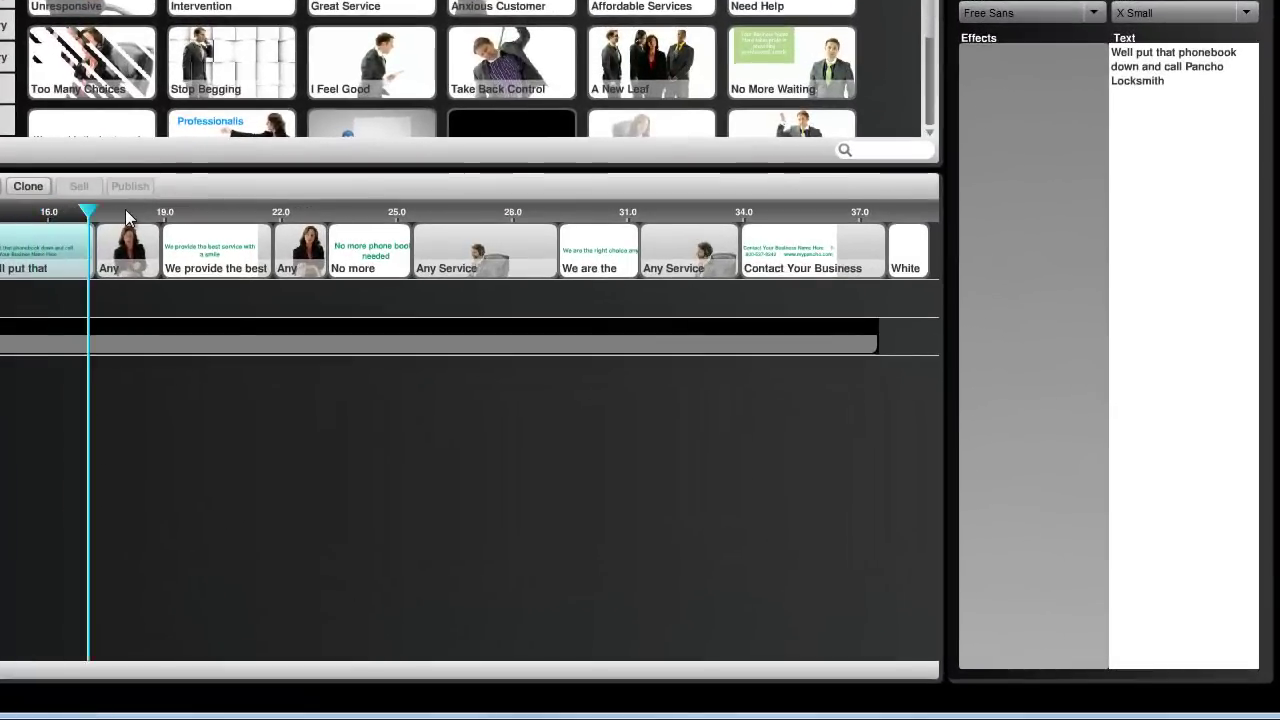
Type 'locksmith' before 'service' in the We provide the best clip's caption
drag(125, 209, 203, 210)
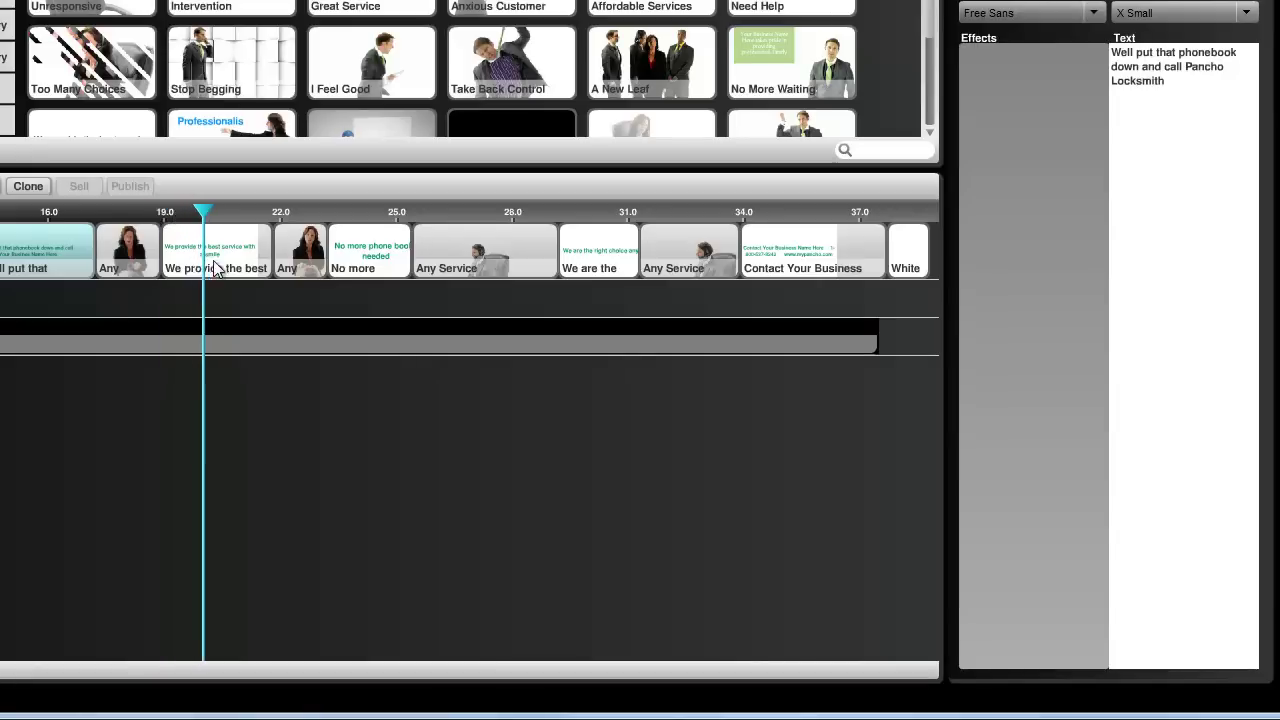
click(219, 252)
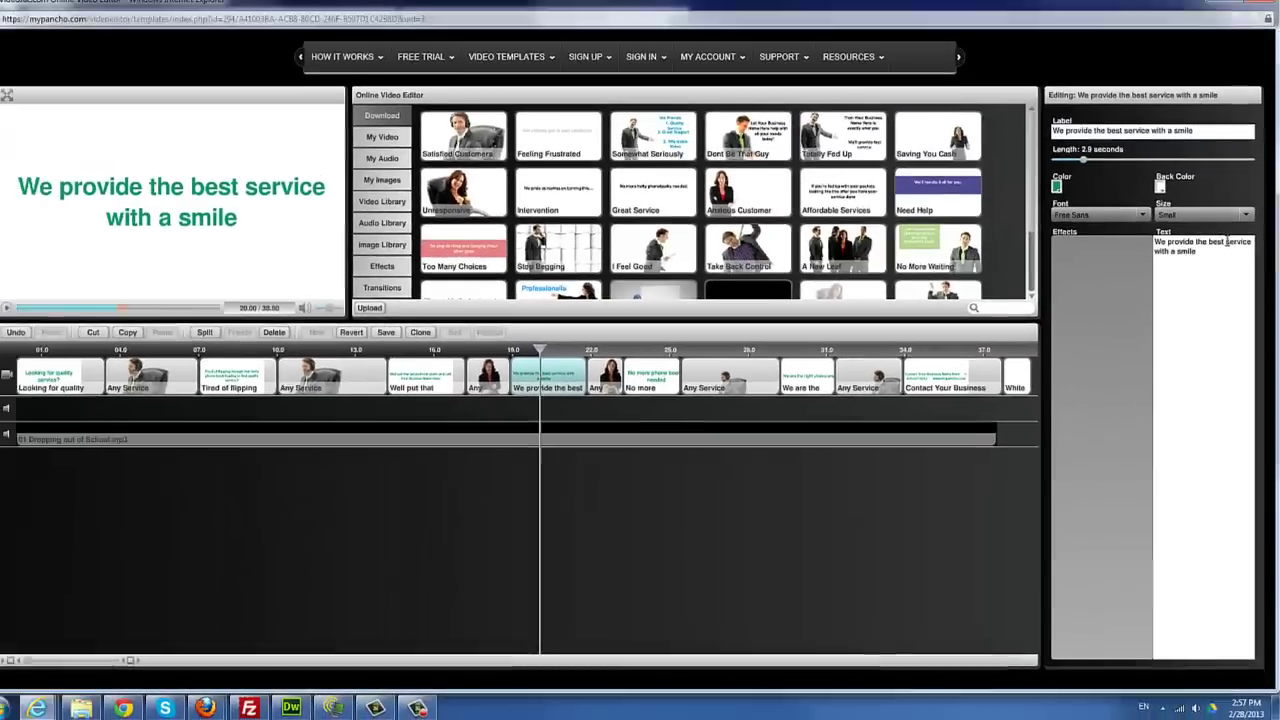
double_click(1238, 52)
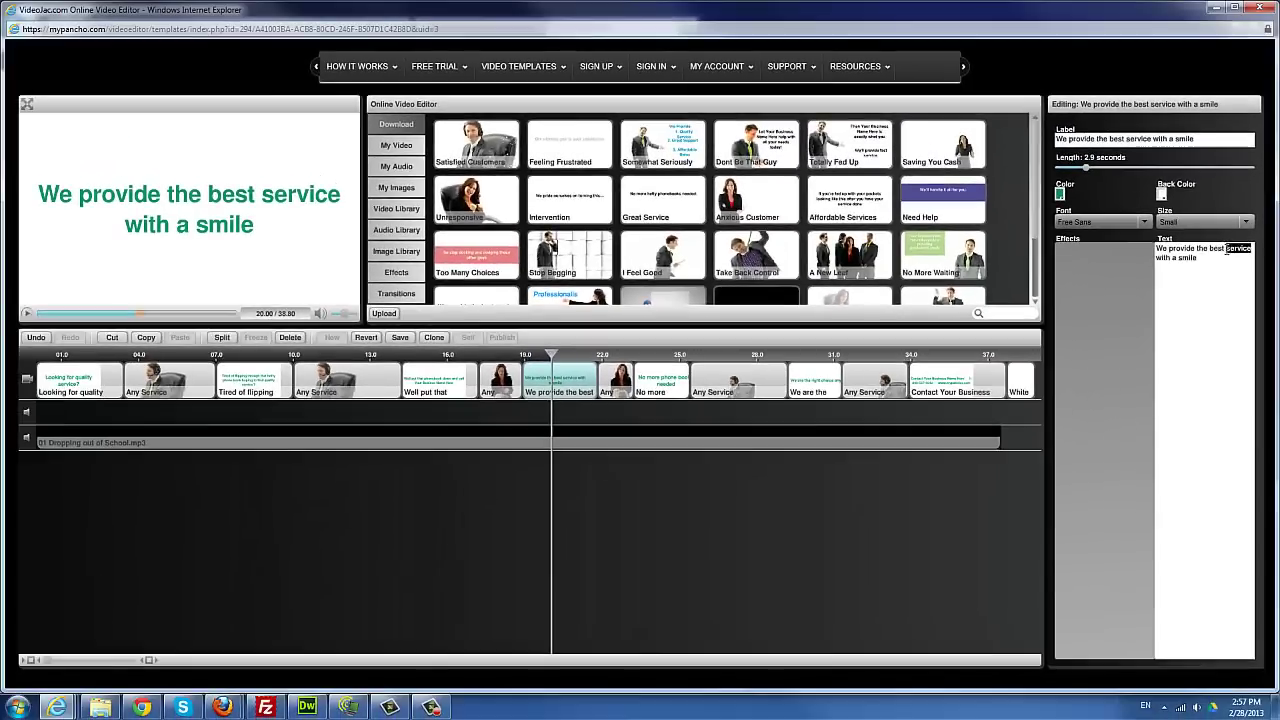
click(1226, 249)
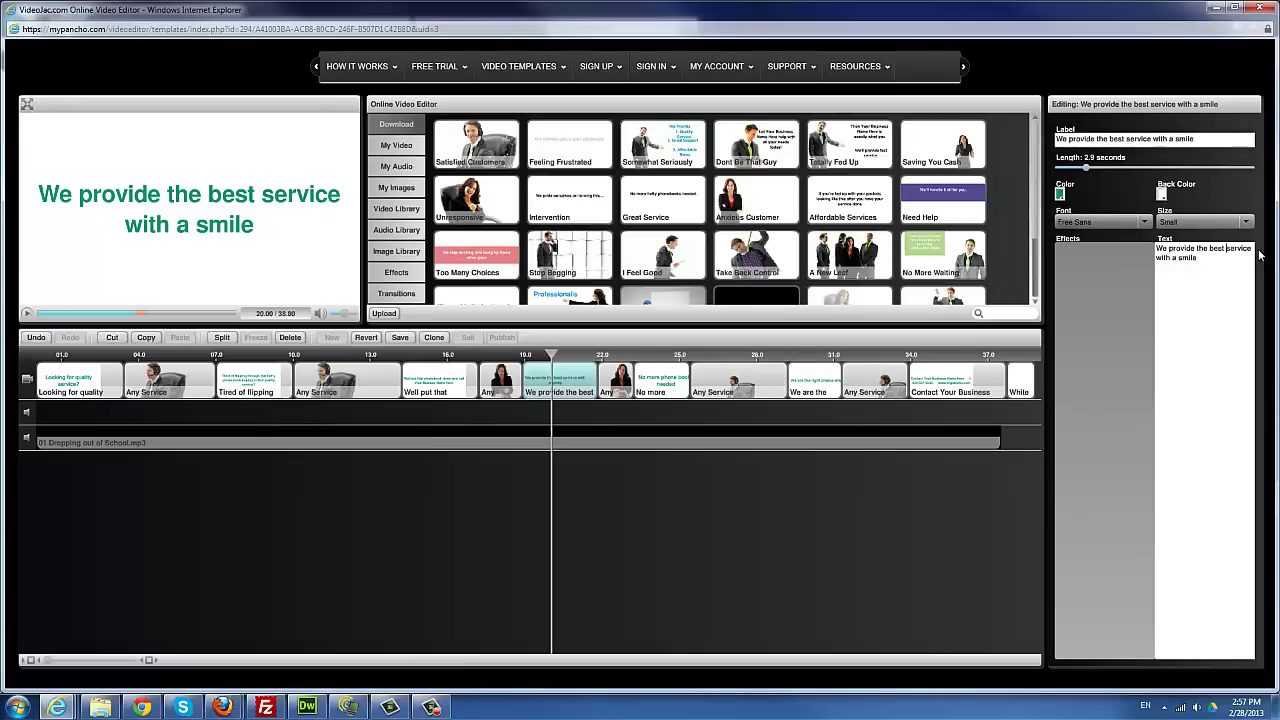
text(locksm)
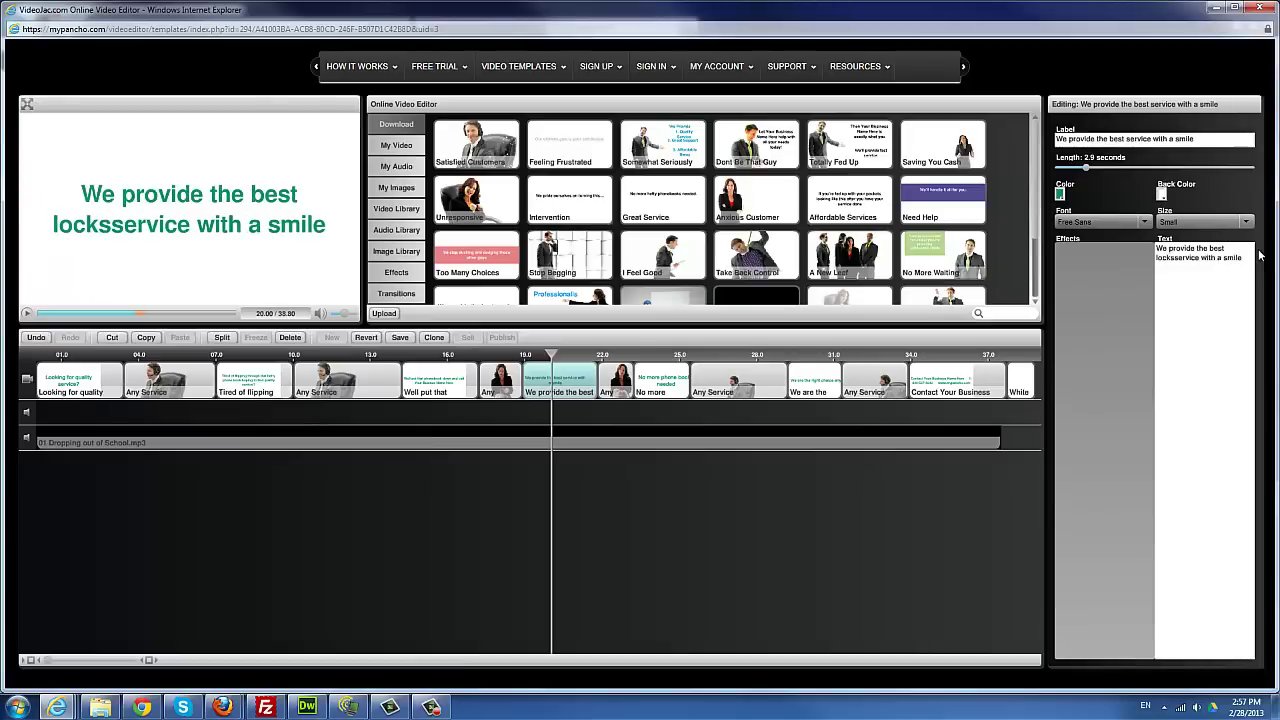
text(ith)
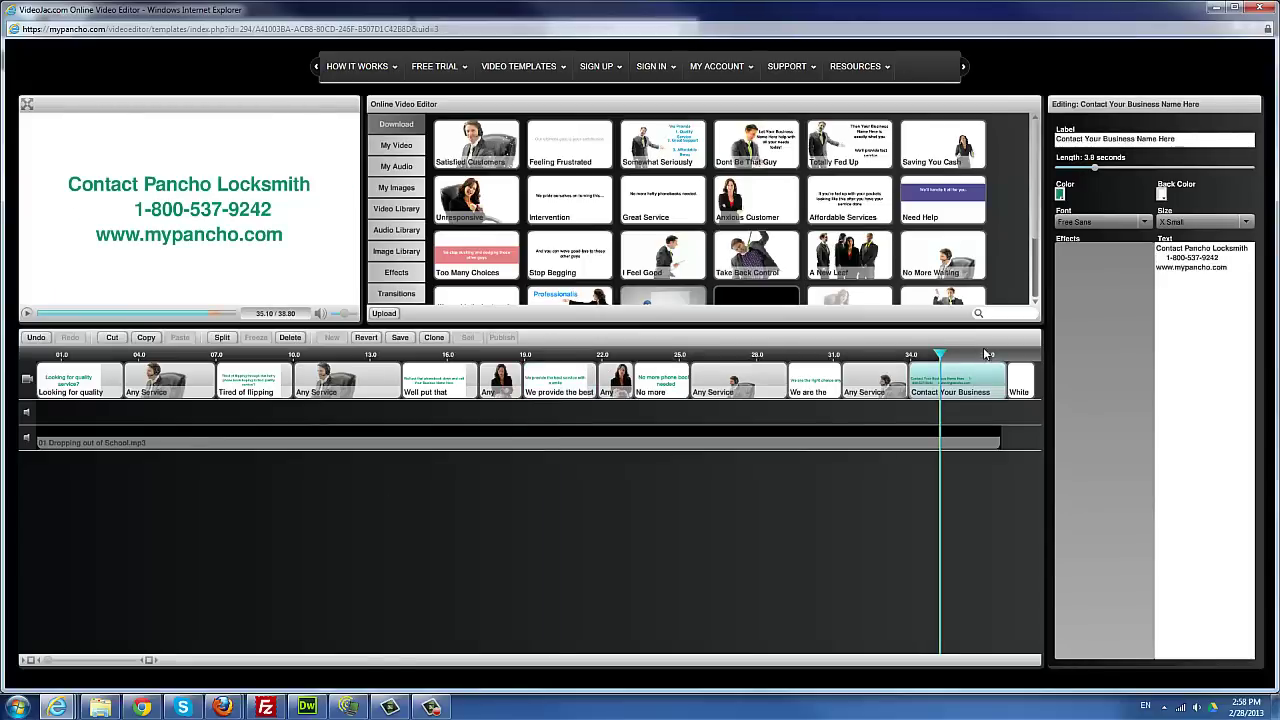
Move the playhead to 36.2 seconds and deselect clips to reveal the project settings
click(966, 380)
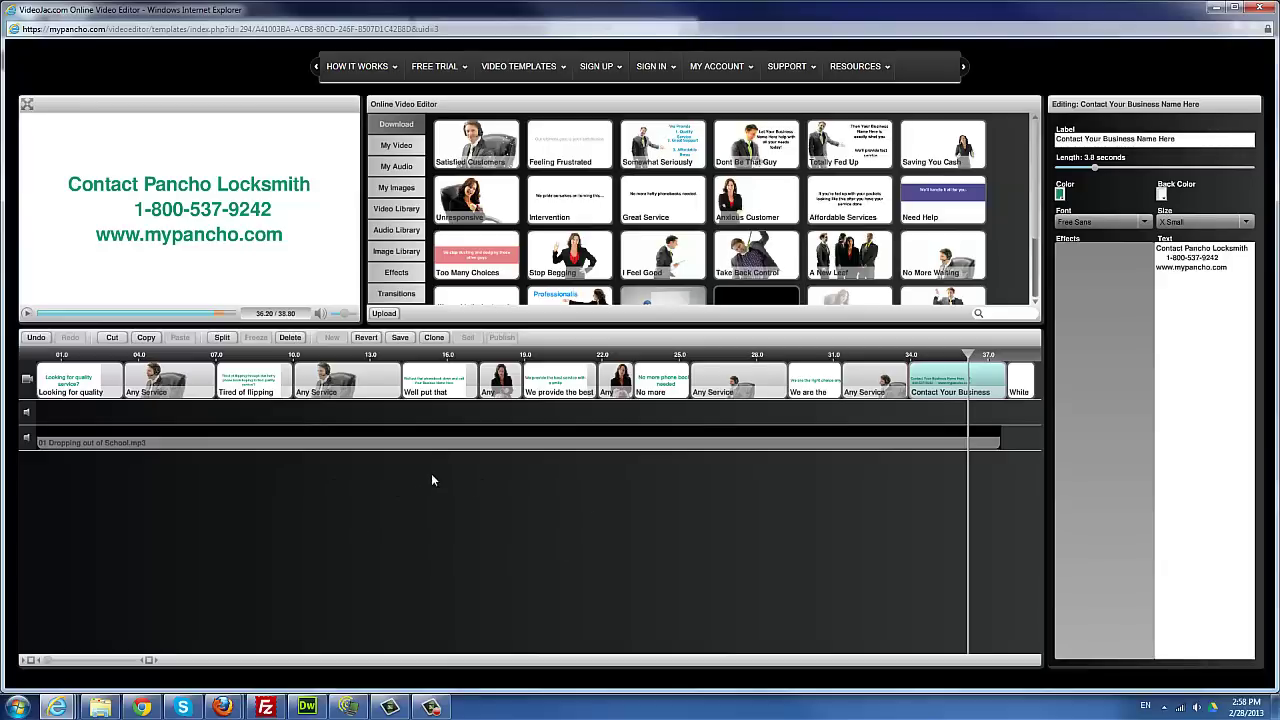
click(477, 494)
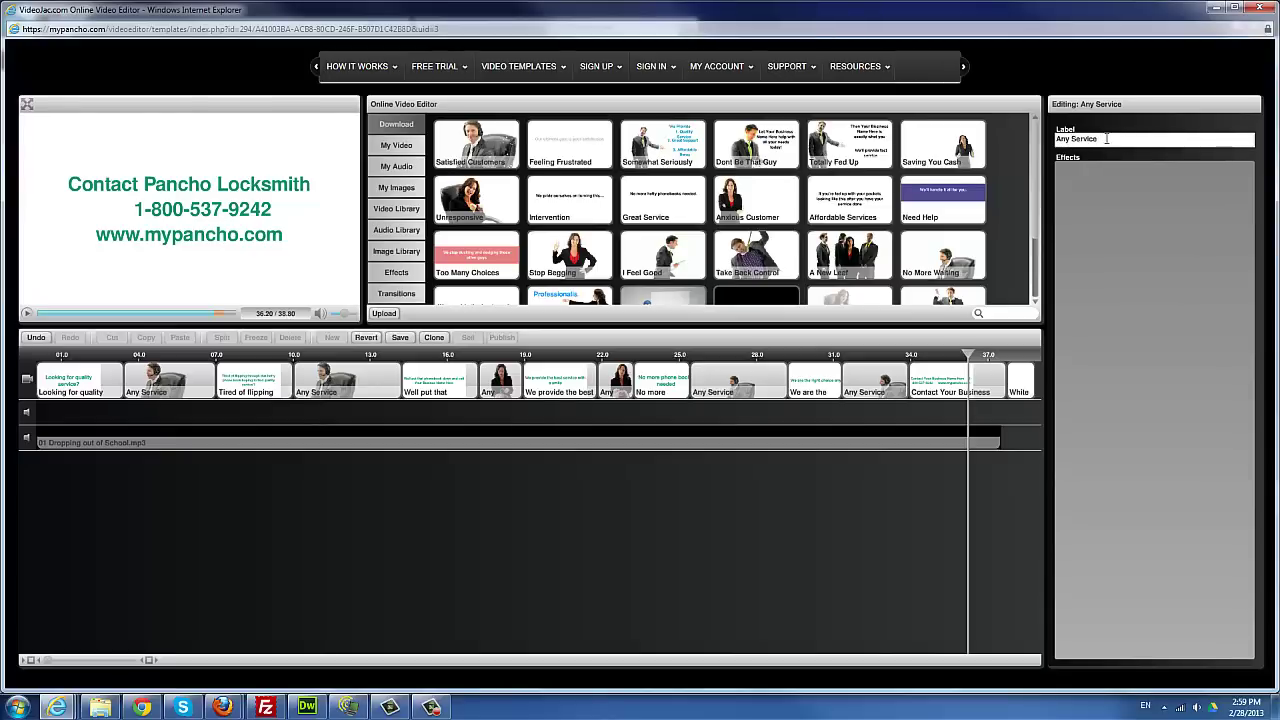
Change the project label from Any Service to 'Pancho Locksmith Ad', save, and refresh the video list
triple_click(1064, 140)
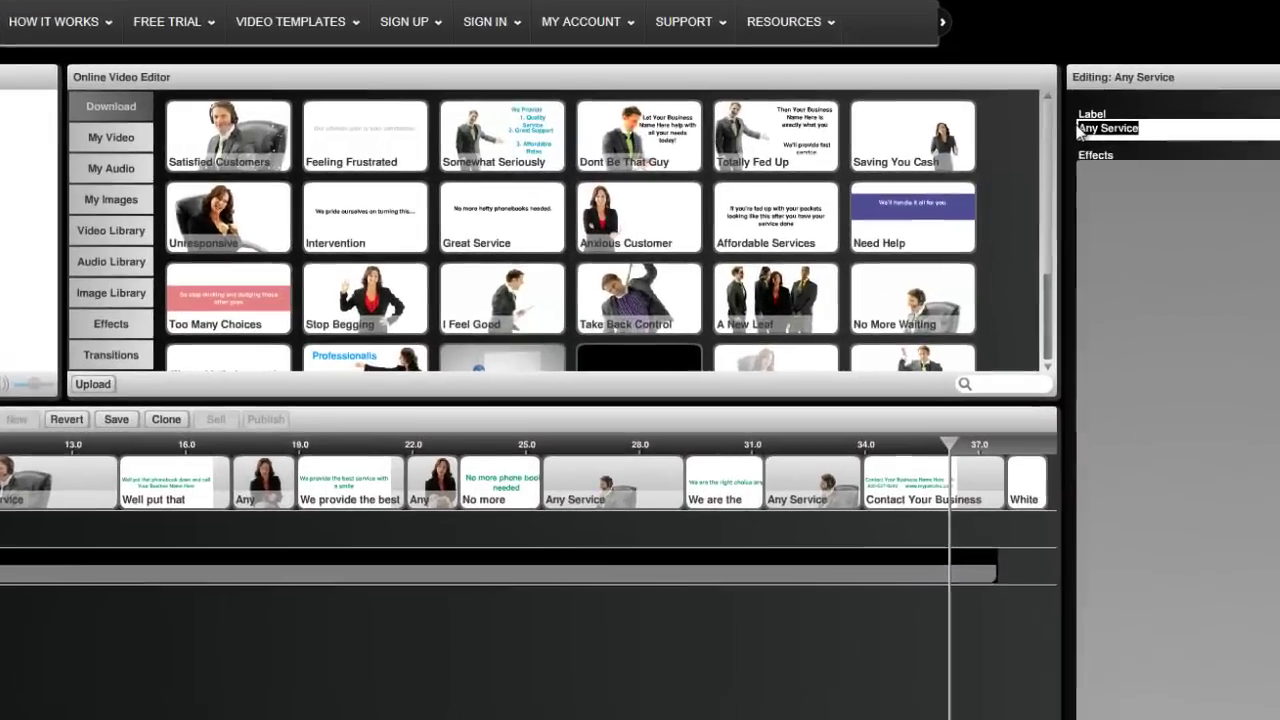
key(BackSpace)
text(Rancho Lock)
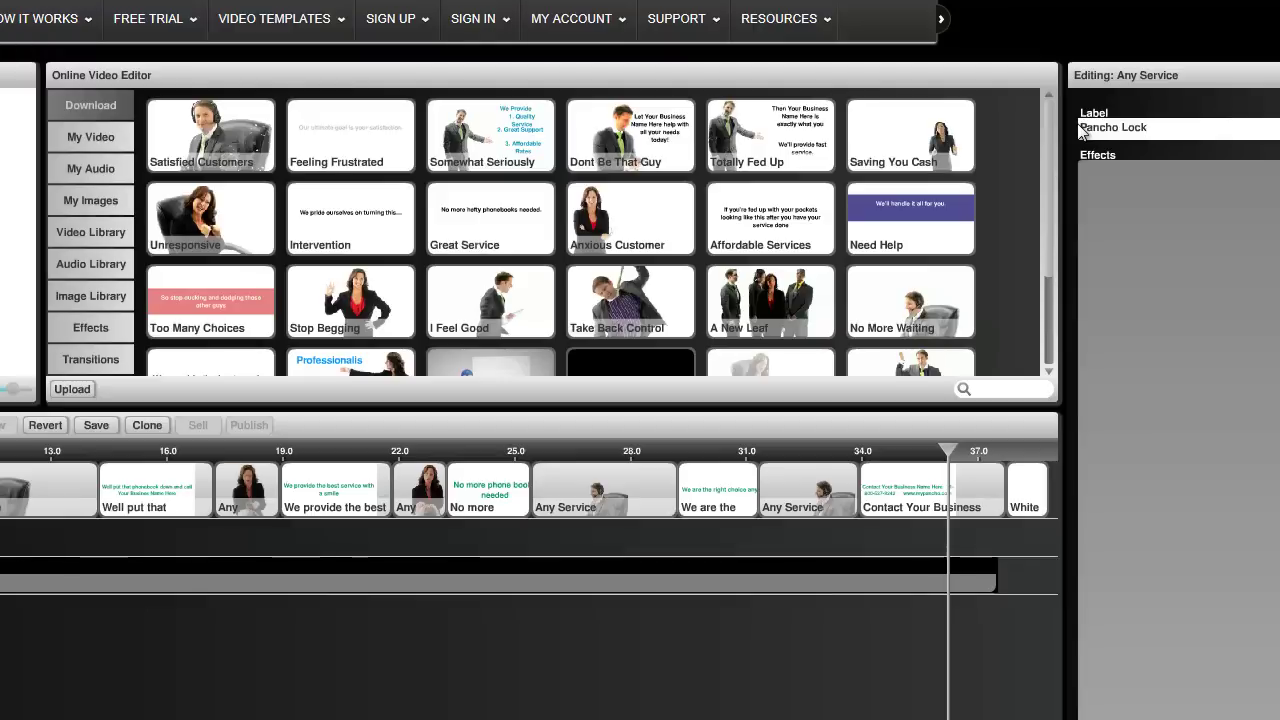
text(smith)
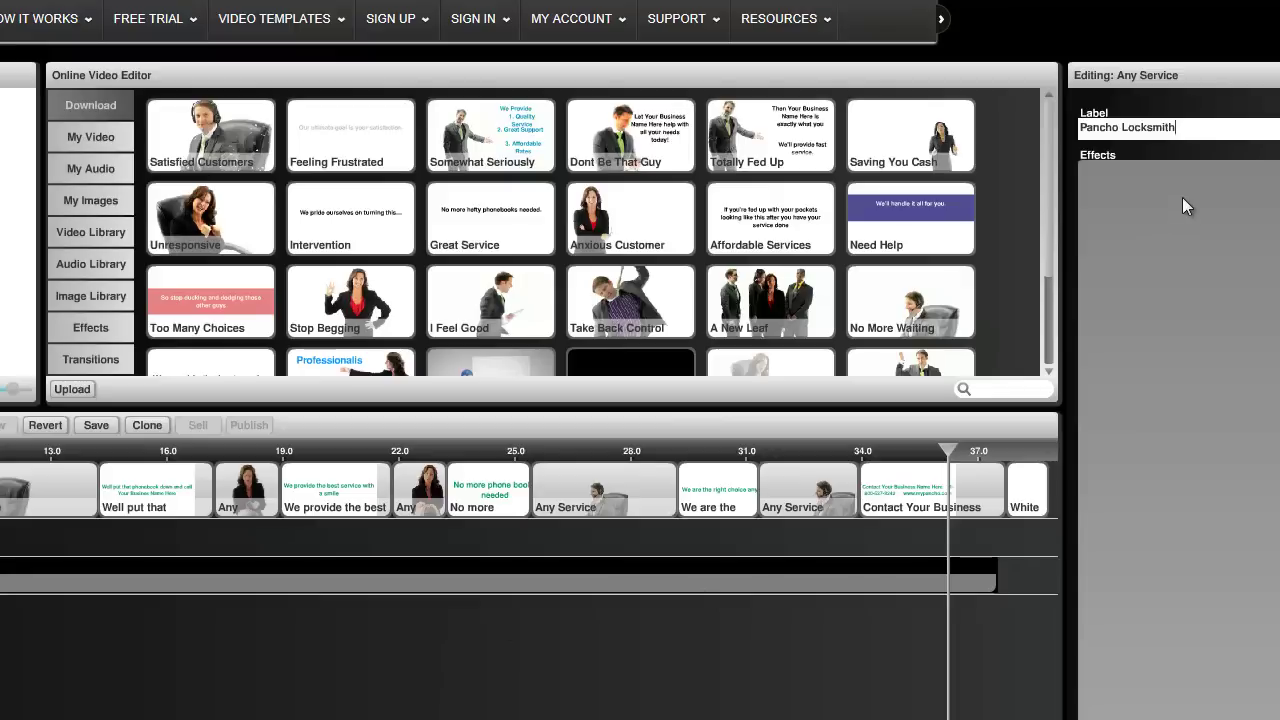
text( Ad)
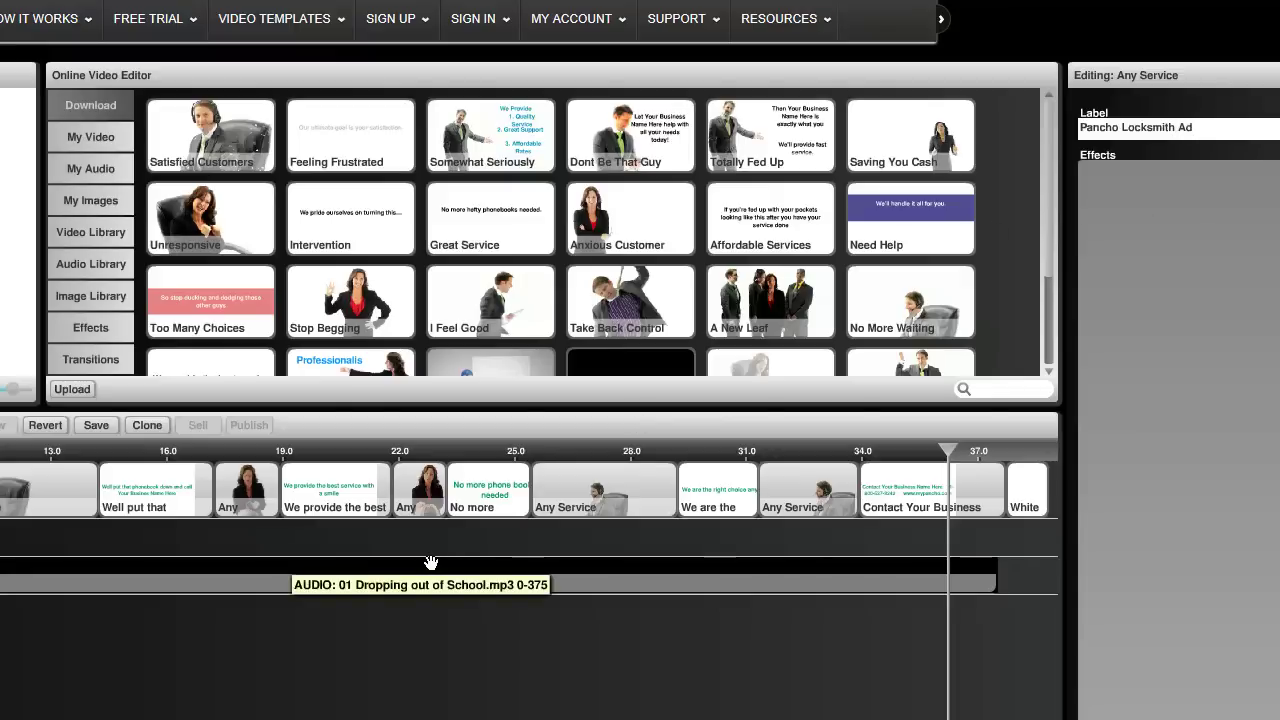
click(96, 428)
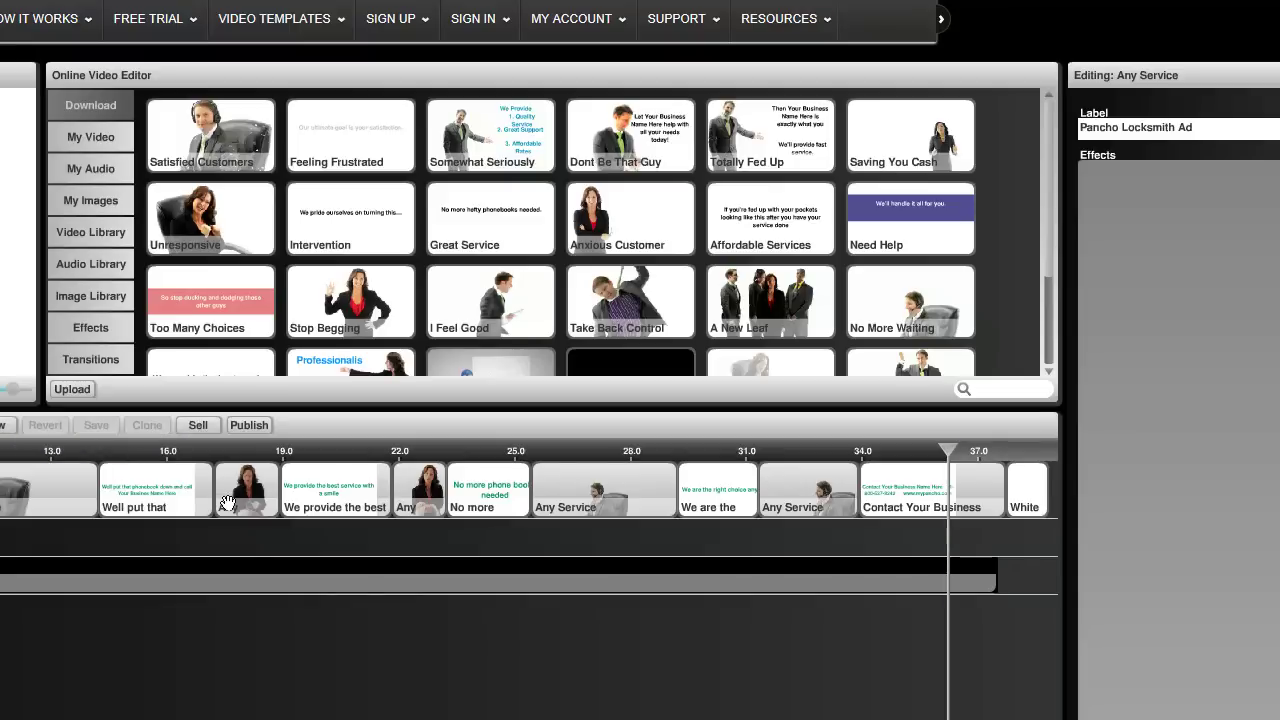
click(93, 106)
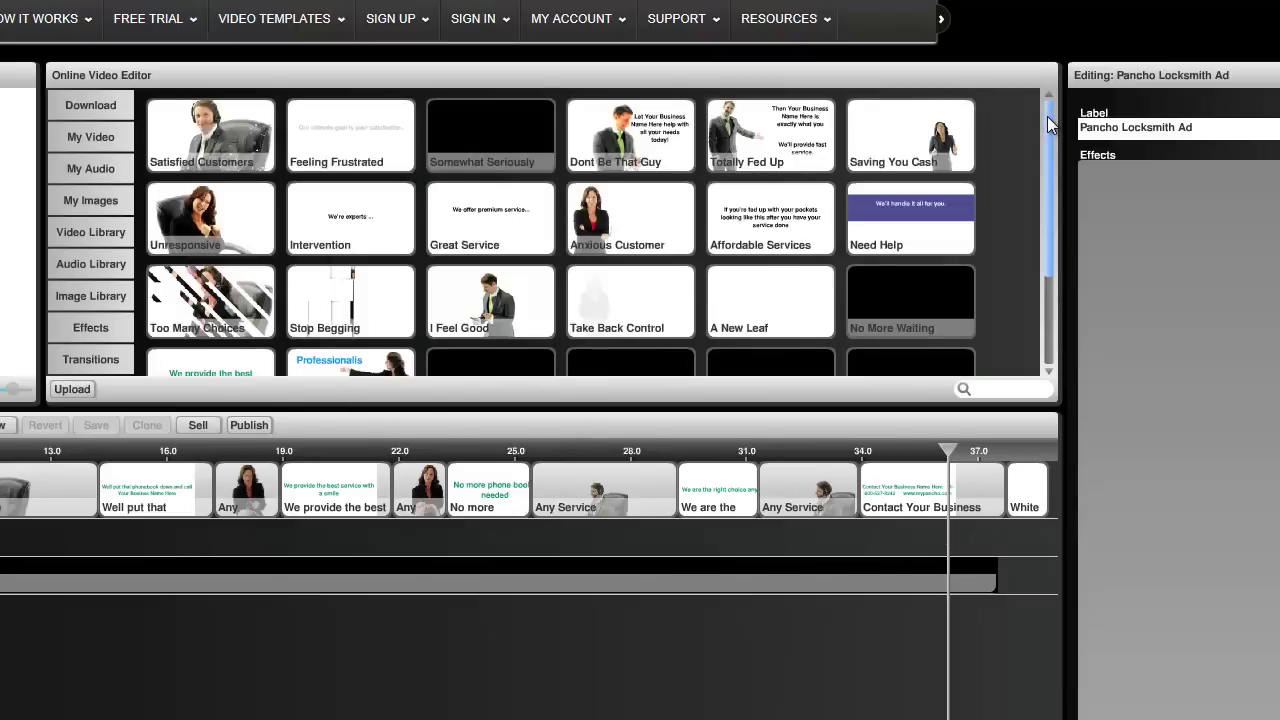
Reload and scroll the video list to find Pancho Locksmith Ad, then show the Video Templates menu
scroll(1047, 153, down, 2)
scroll(1058, 300, down, 2)
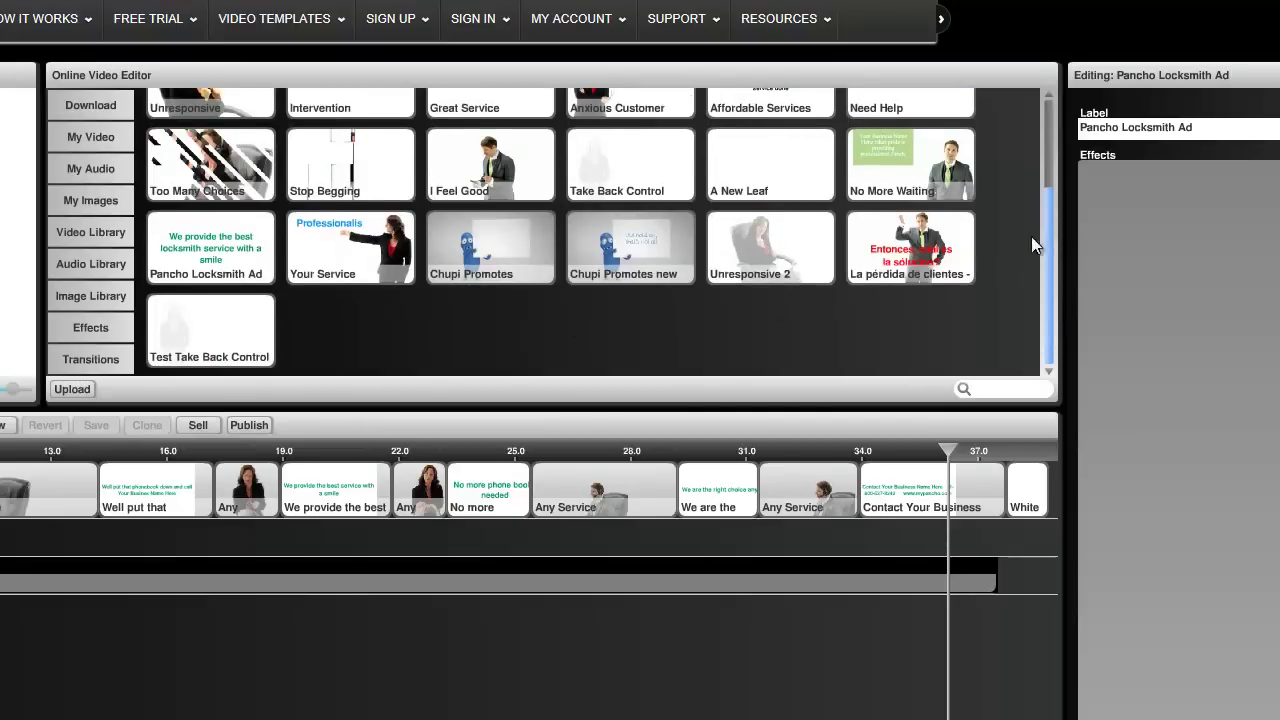
click(95, 107)
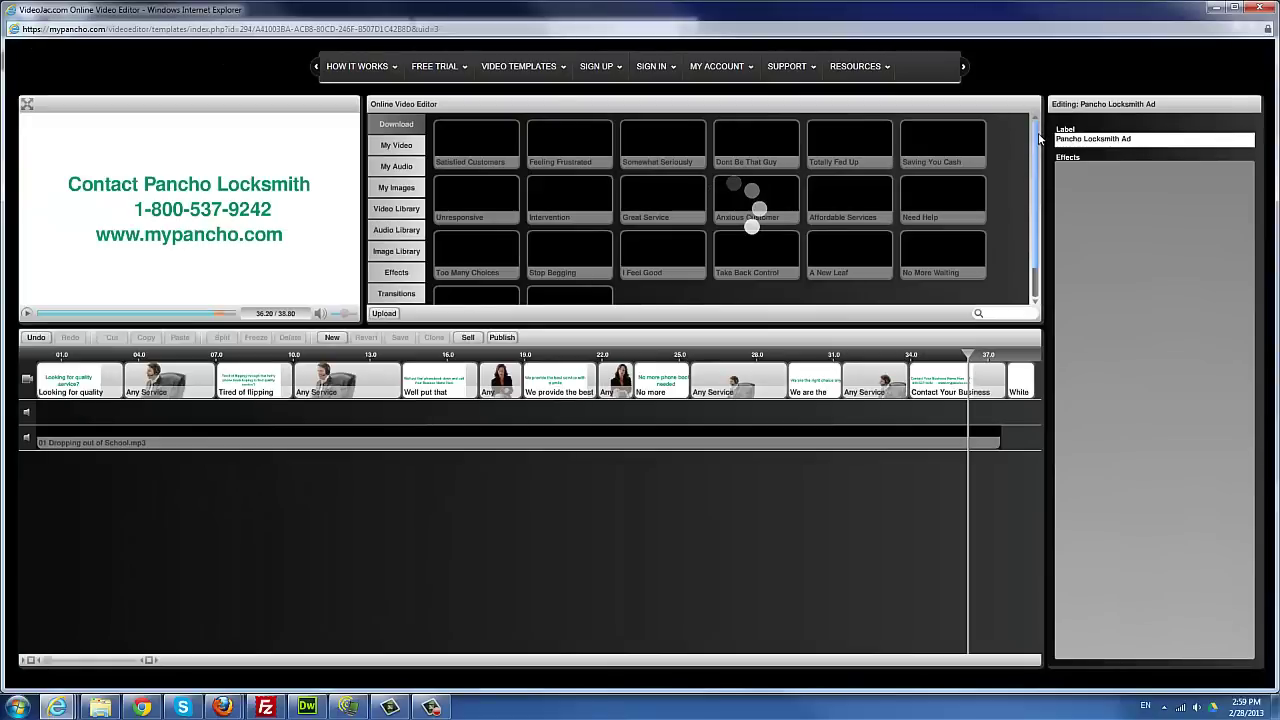
scroll(1035, 140, down, 2)
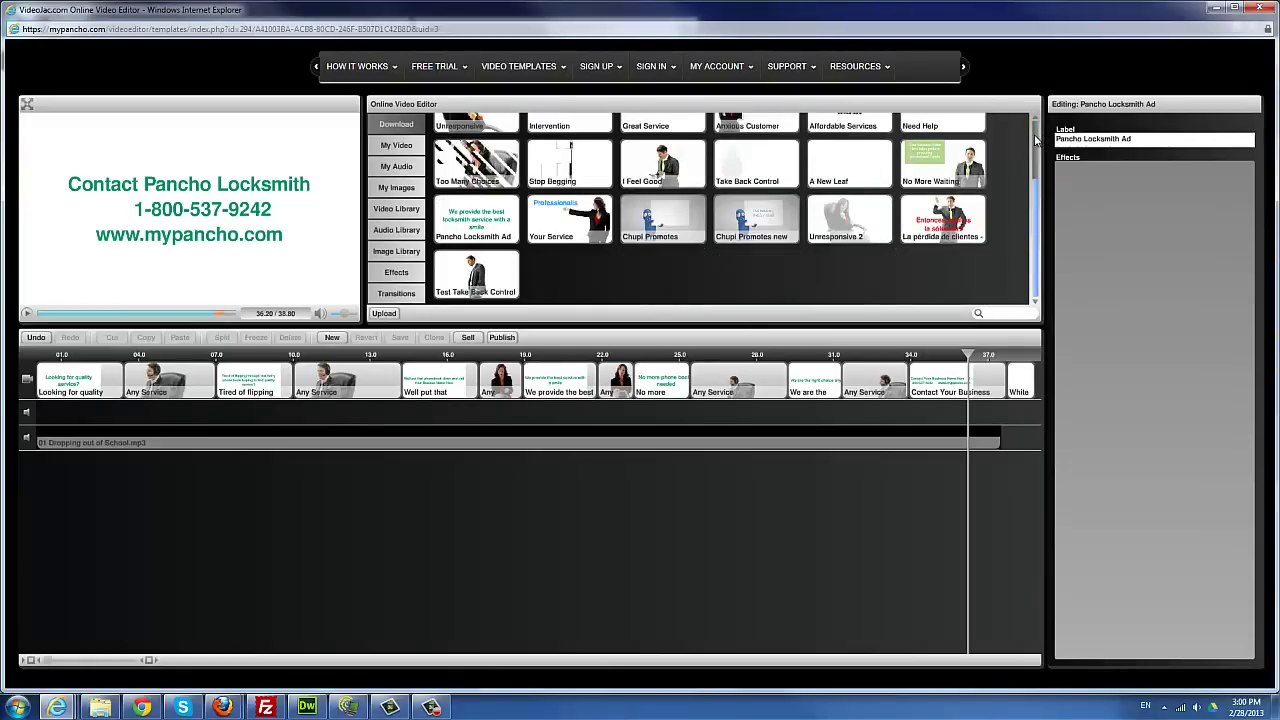
mouse_move(475, 228)
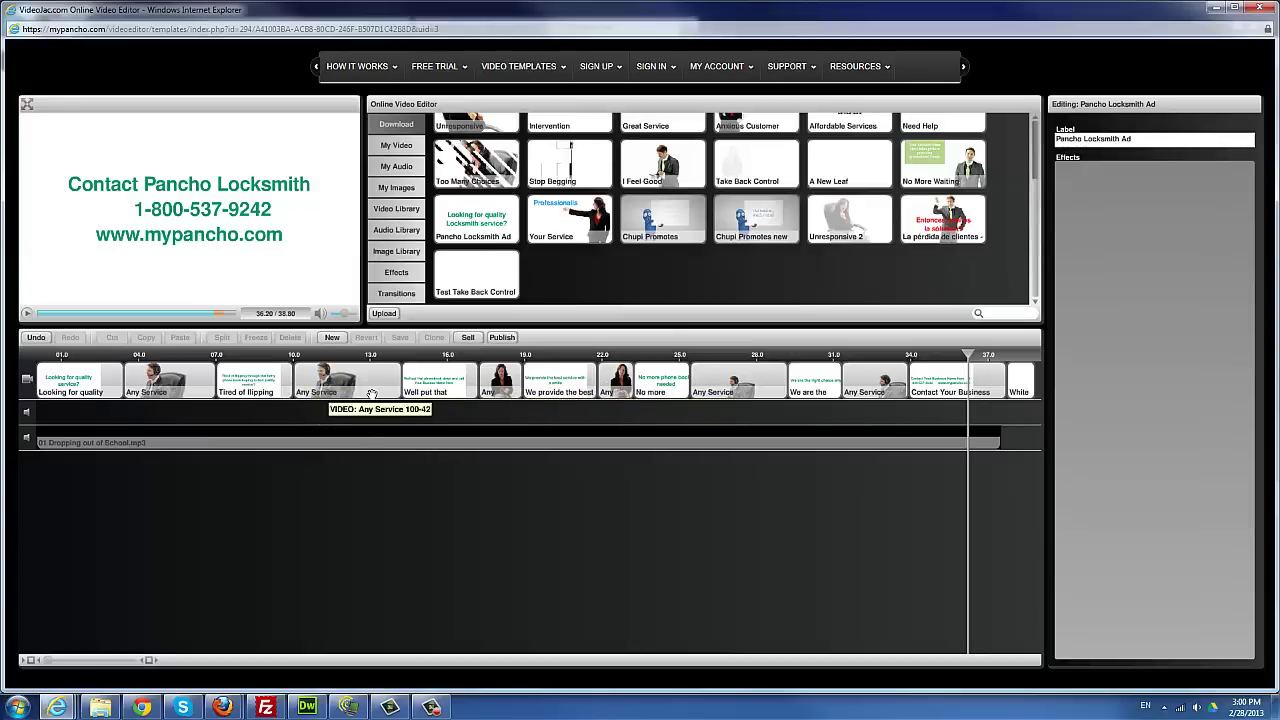
double_click(533, 68)
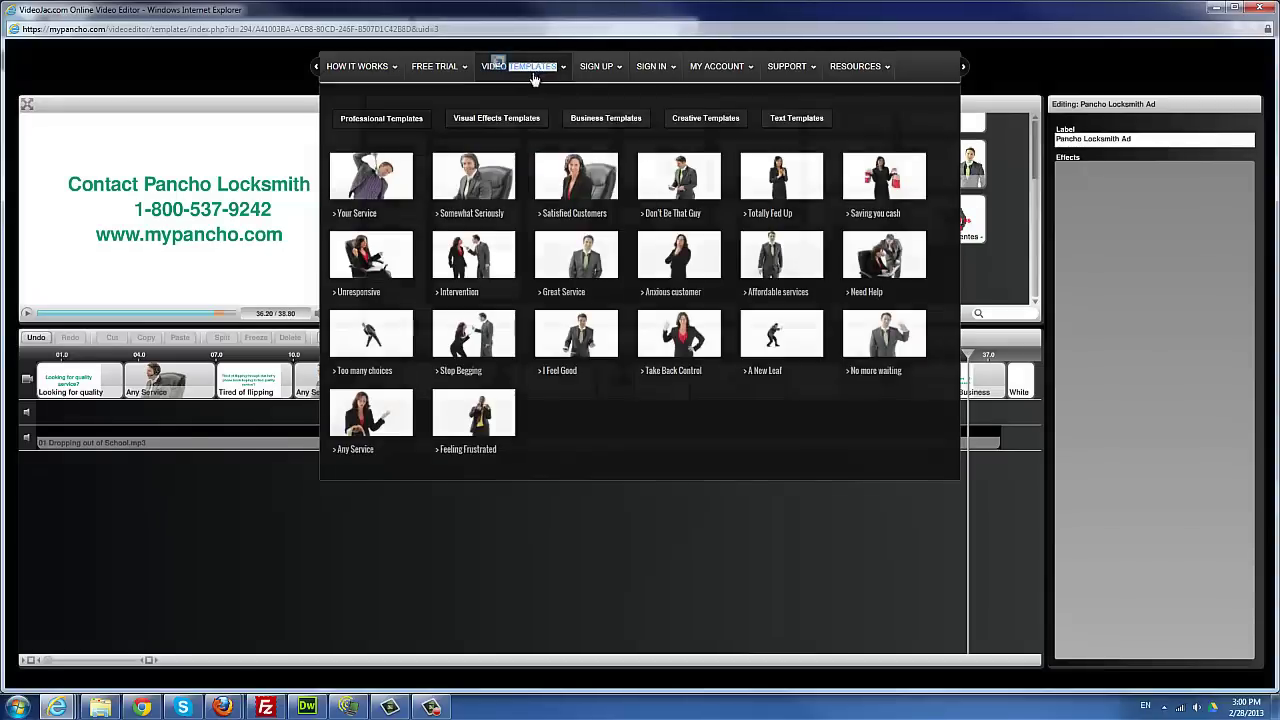
Load the Satisfied Customers template from the Video Templates menu, replacing the Pancho Locksmith ad
click(505, 76)
click(512, 77)
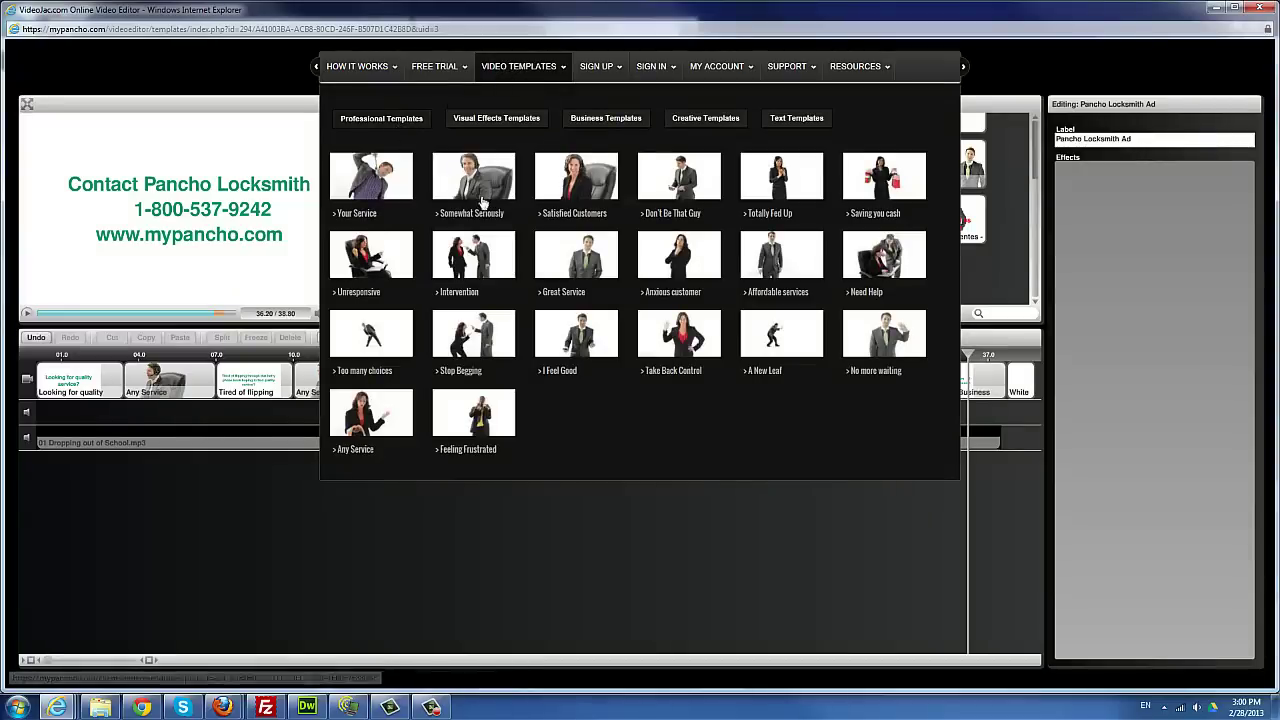
click(588, 190)
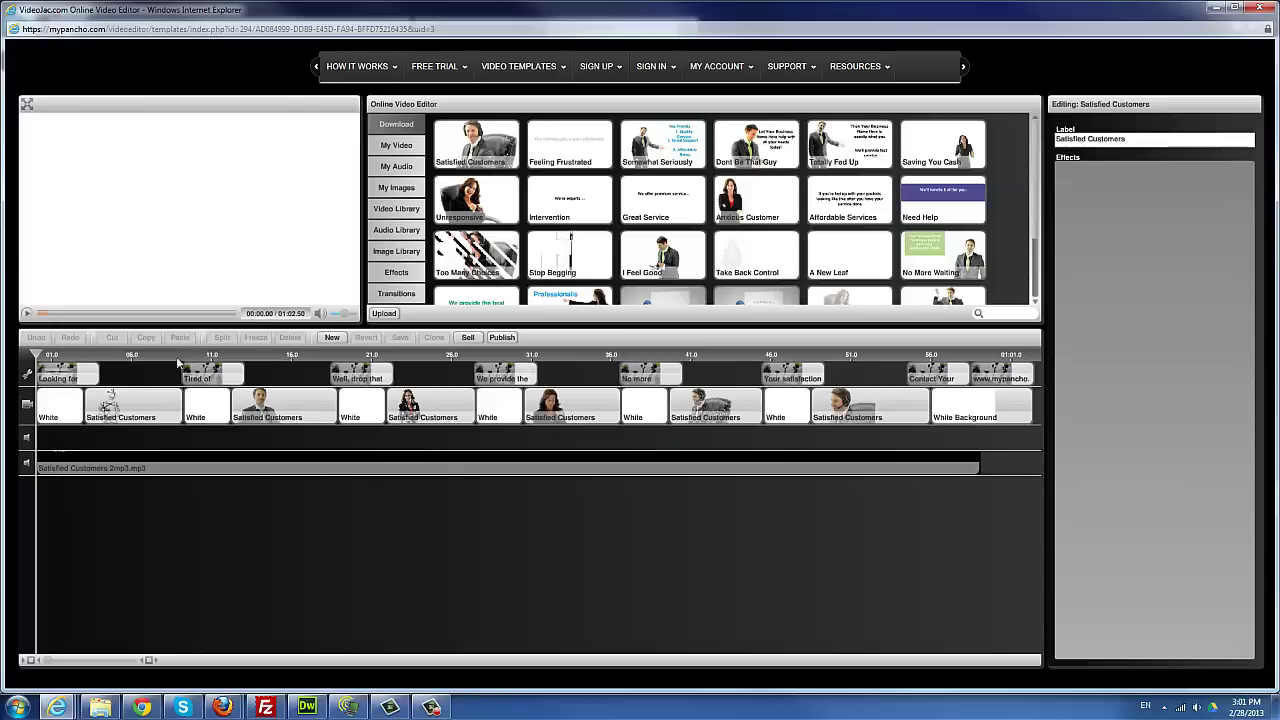
Scrub to the opening title near 00:01.90 and show the preview full screen
click(63, 360)
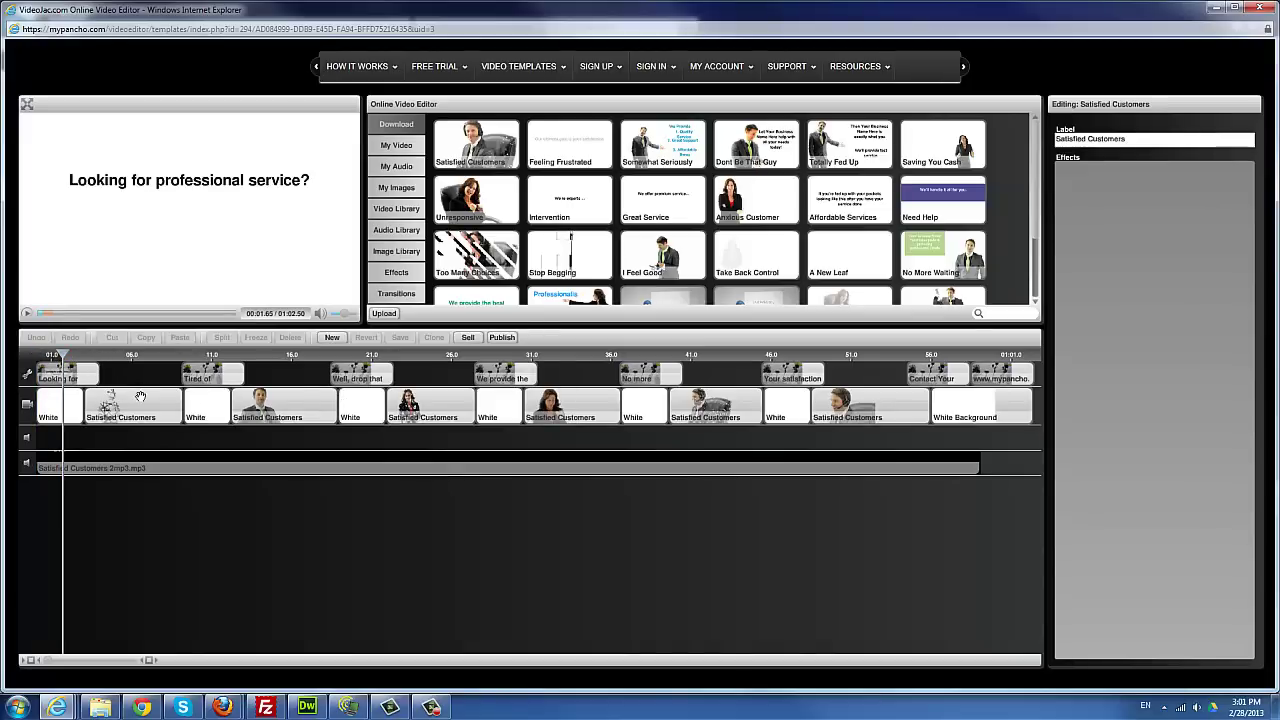
click(78, 357)
mouse_move(82, 357)
mouse_down()
mouse_move(195, 357)
mouse_move(69, 357)
mouse_up()
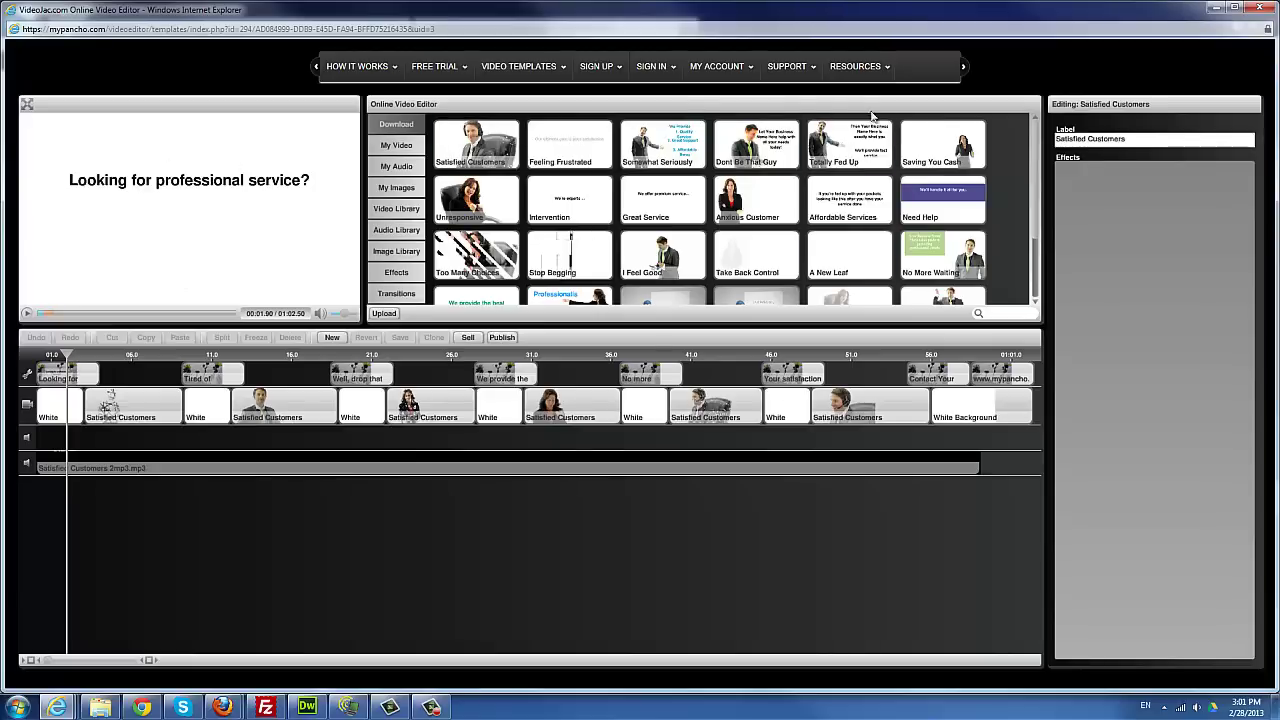
mouse_move(922, 157)
click(27, 110)
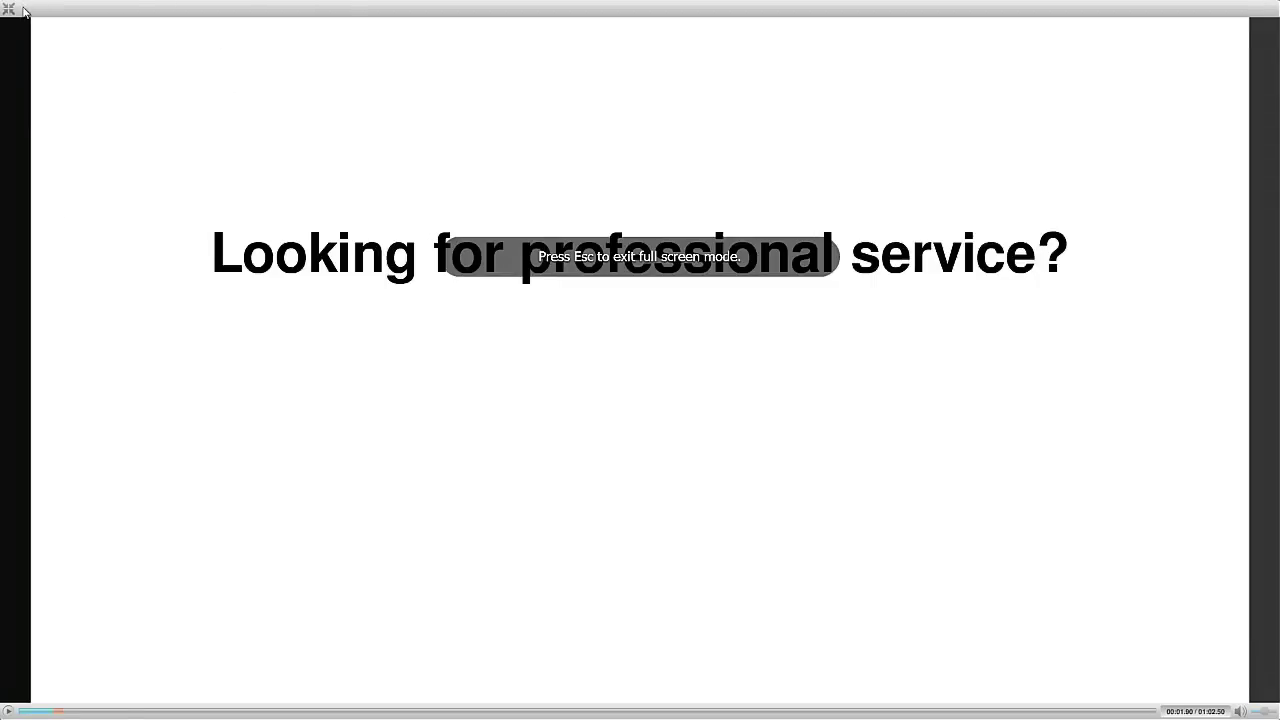
Exit the full-screen preview to return to the Satisfied Customers timeline
click(9, 10)
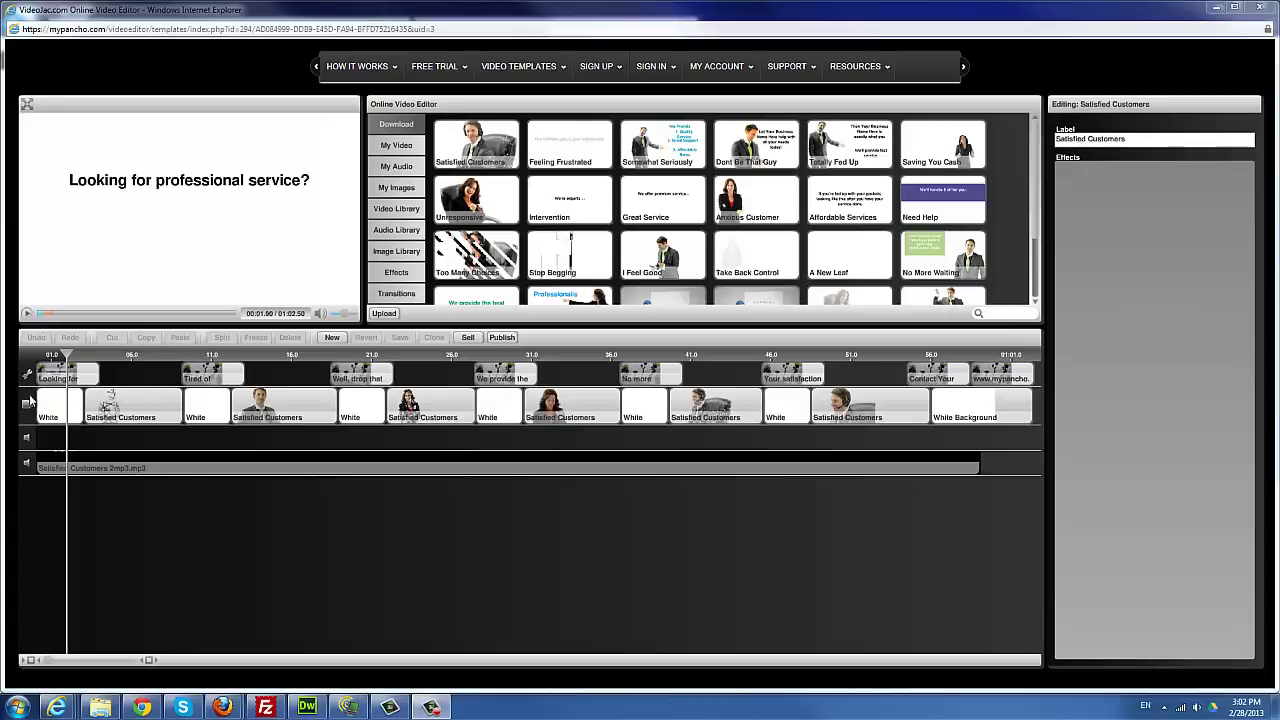
Browse the Download, My Video, My Audio and My Images tabs, ending on the Video Library
click(395, 127)
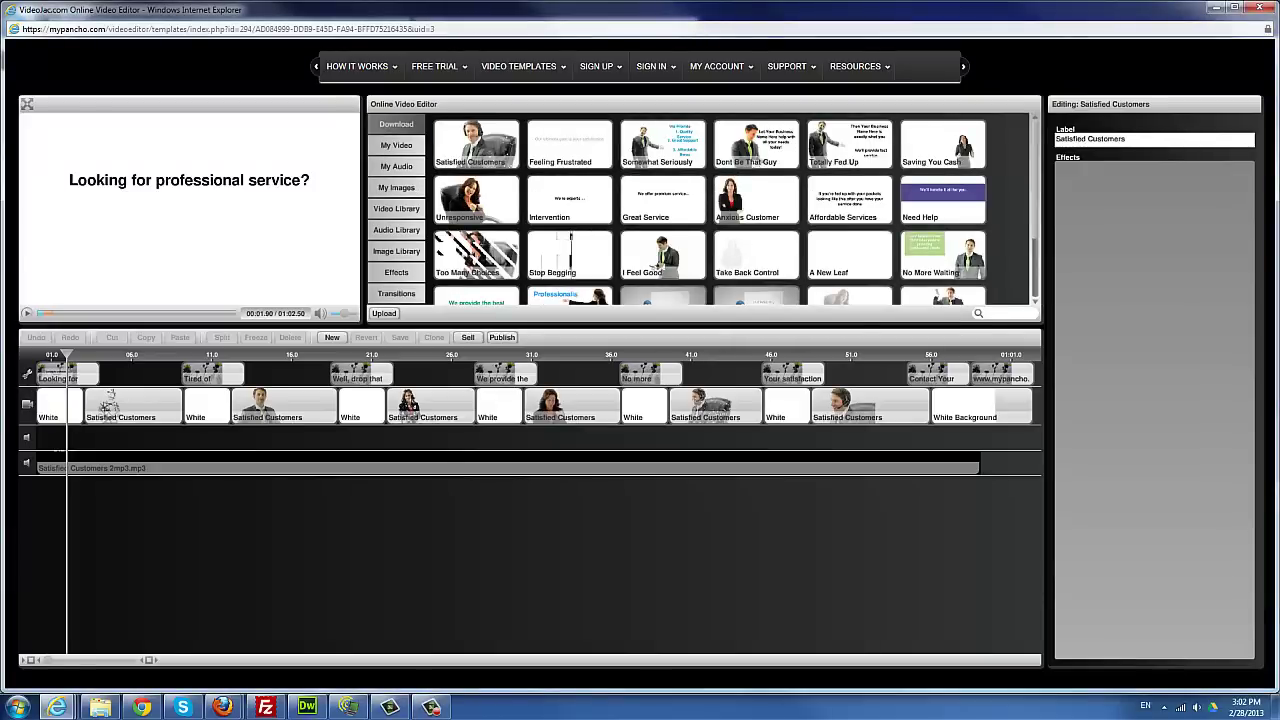
mouse_move(503, 134)
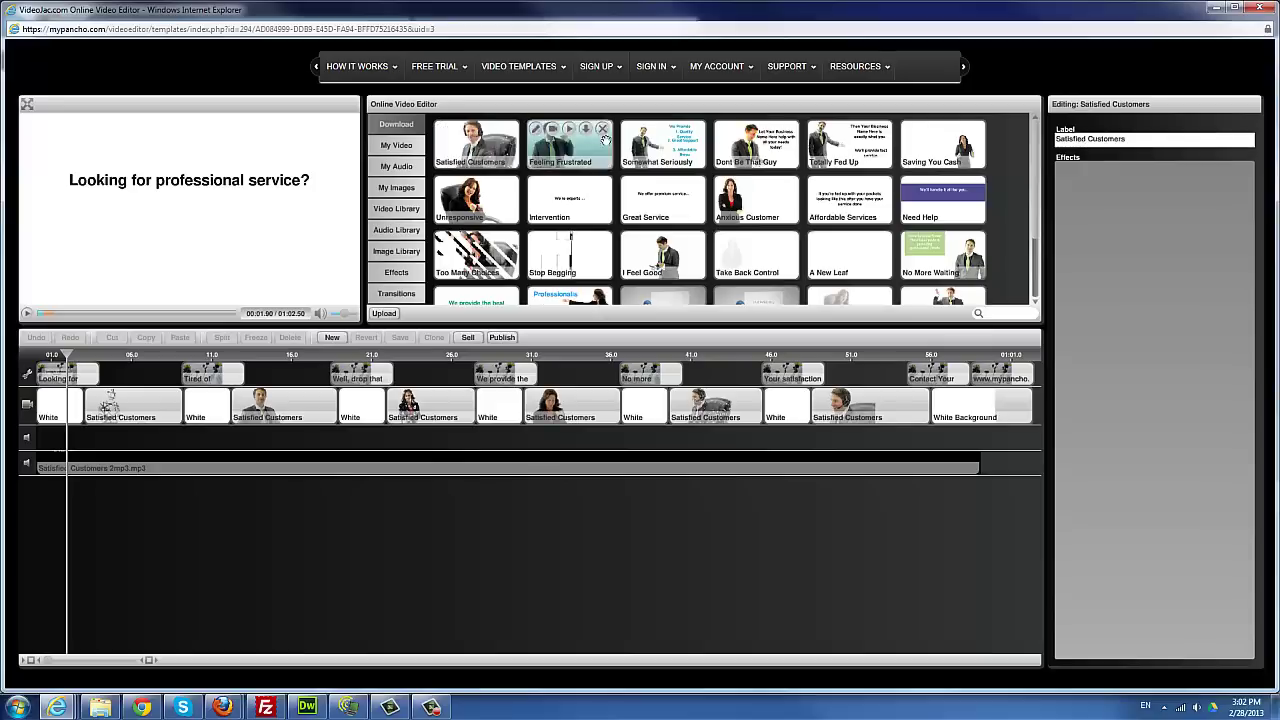
mouse_move(445, 130)
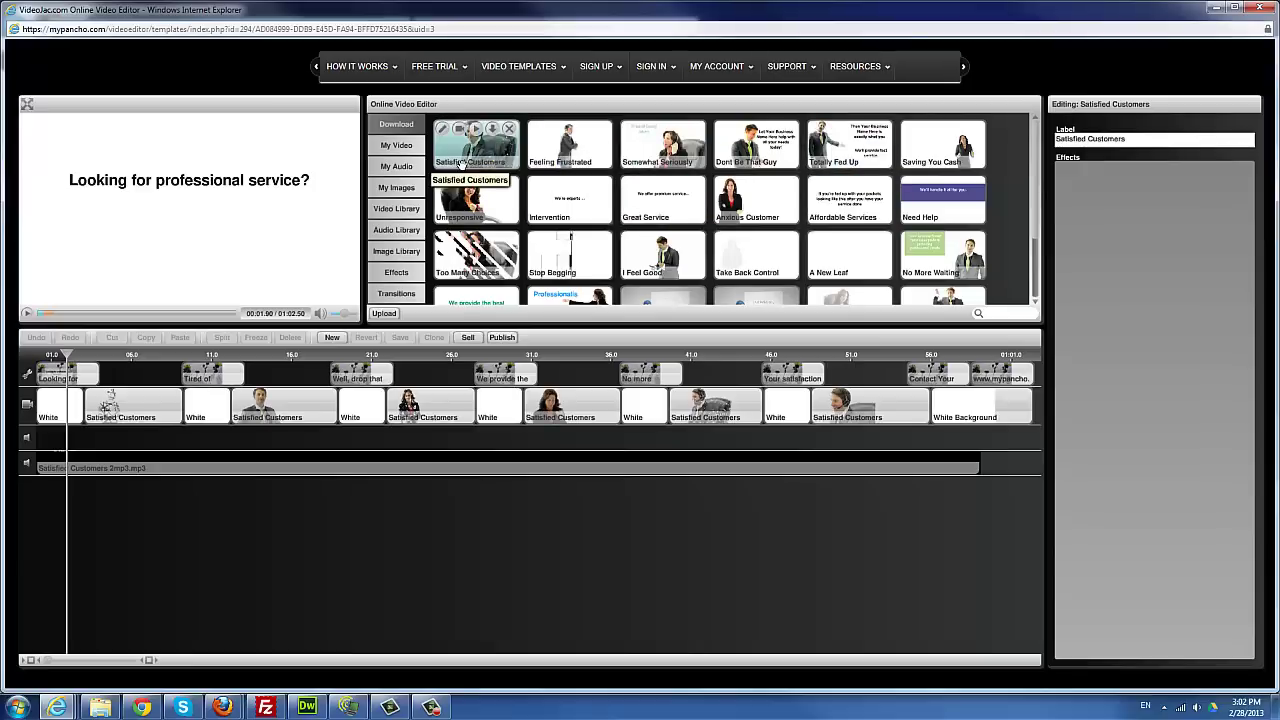
click(405, 152)
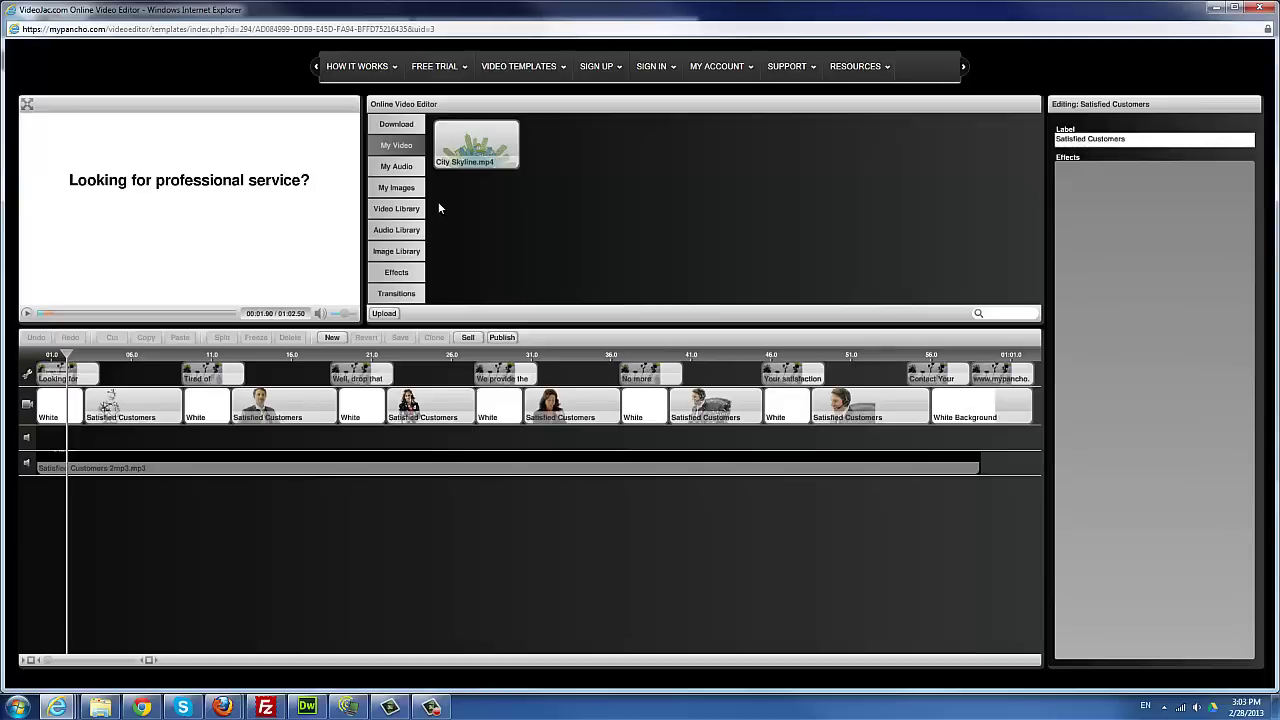
click(408, 167)
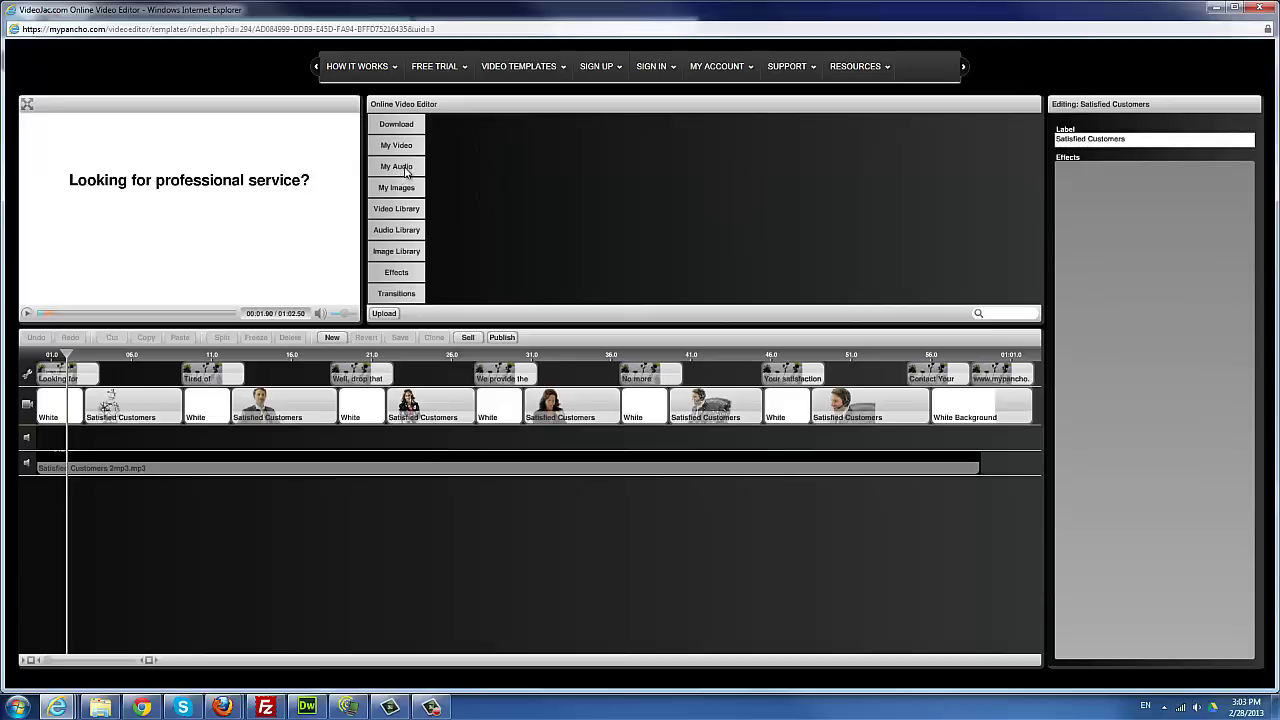
click(412, 190)
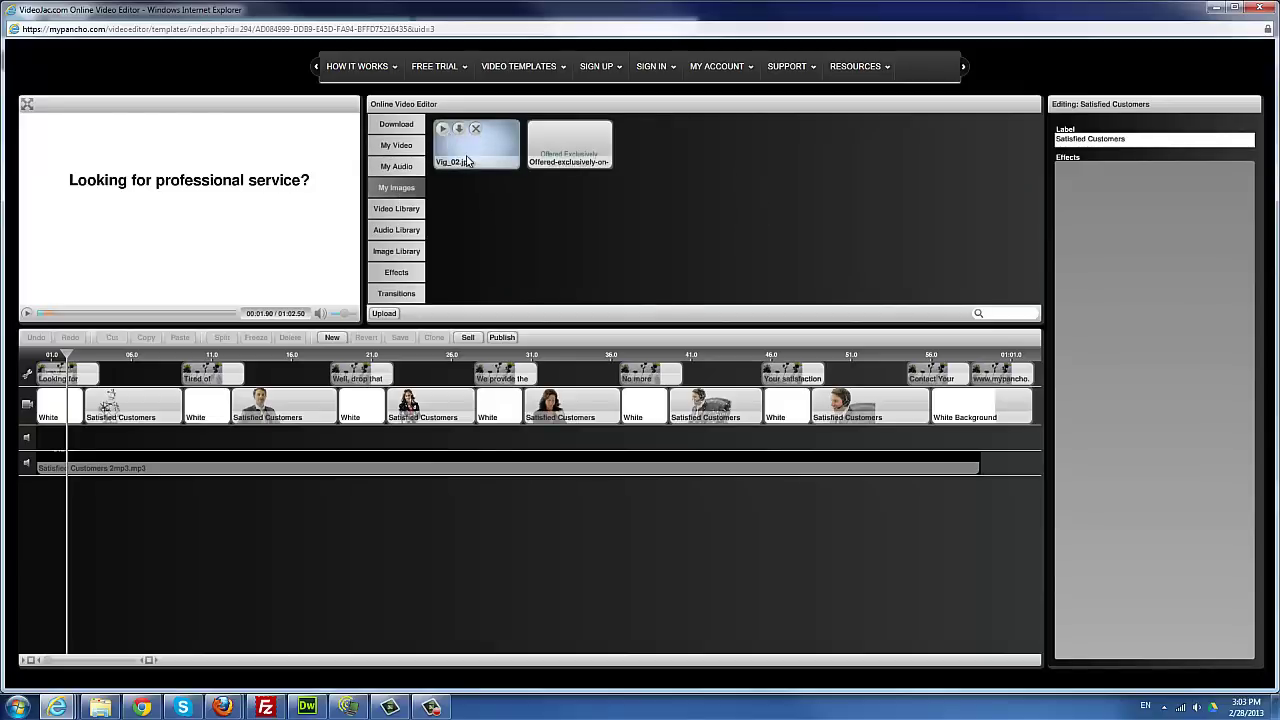
click(400, 210)
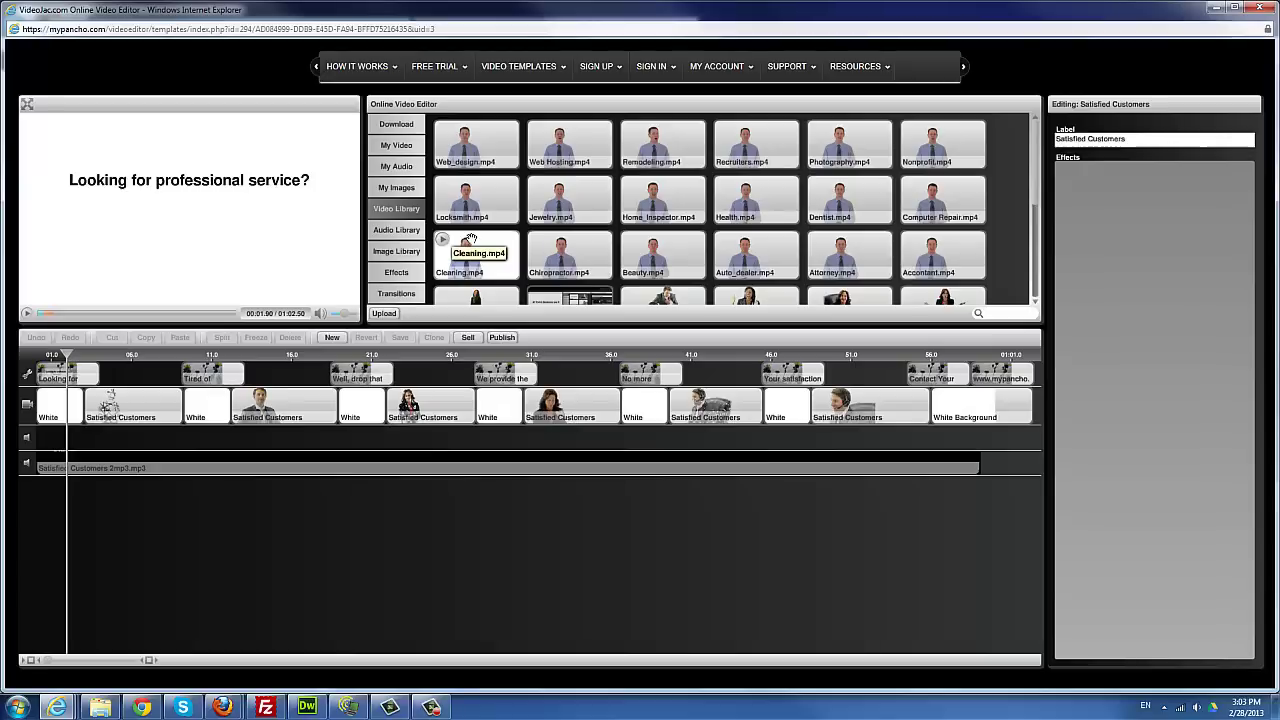
Browse the Audio Library, Image Library and Effects panels, ending on the Transitions list
click(400, 232)
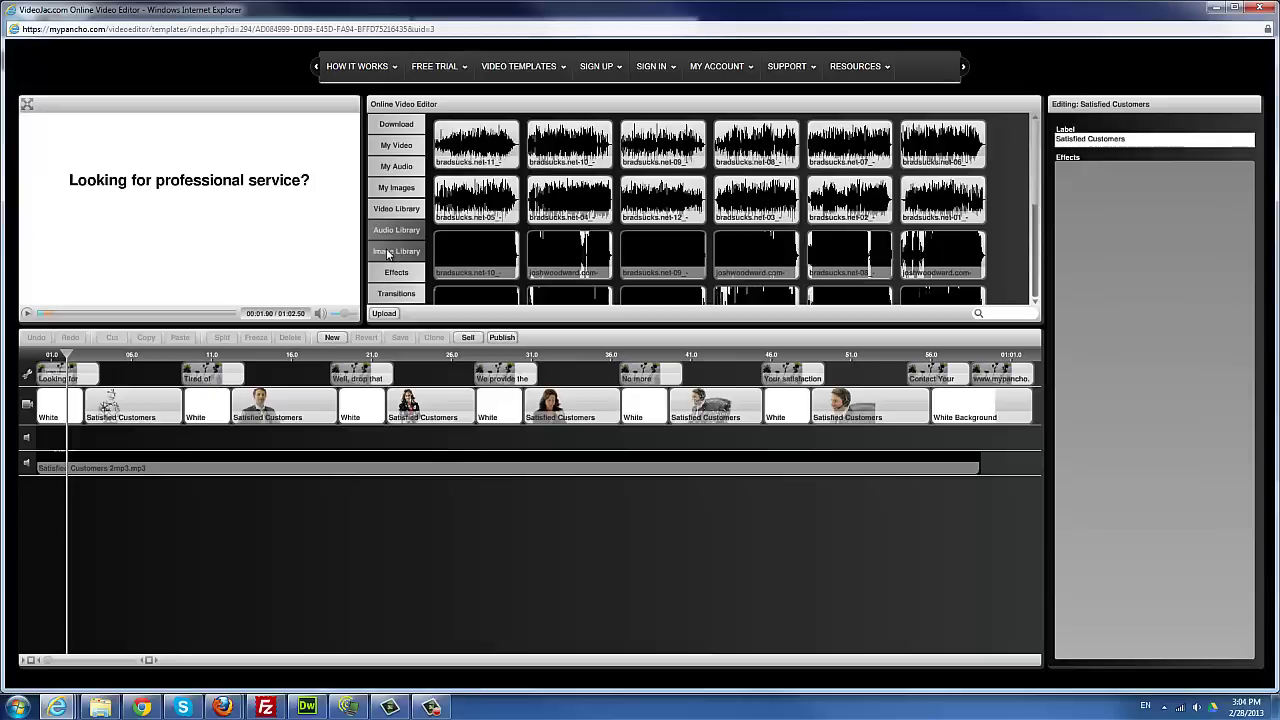
click(390, 253)
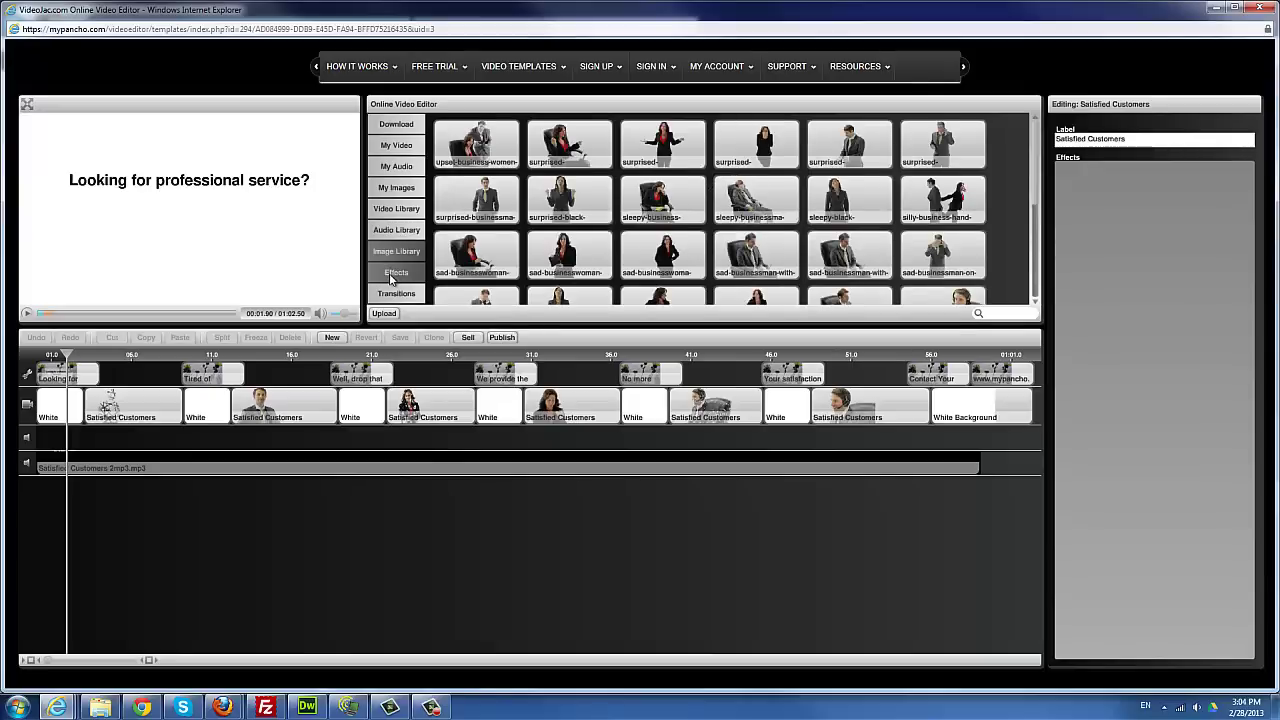
click(395, 276)
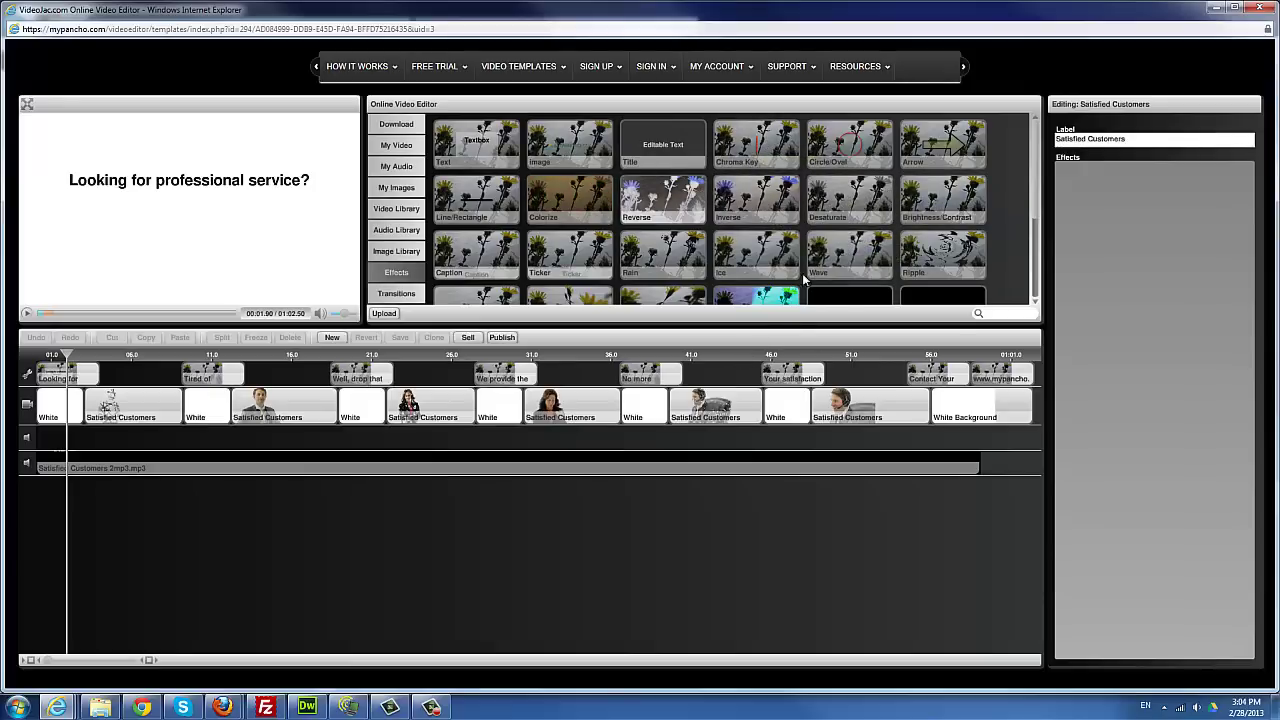
click(394, 293)
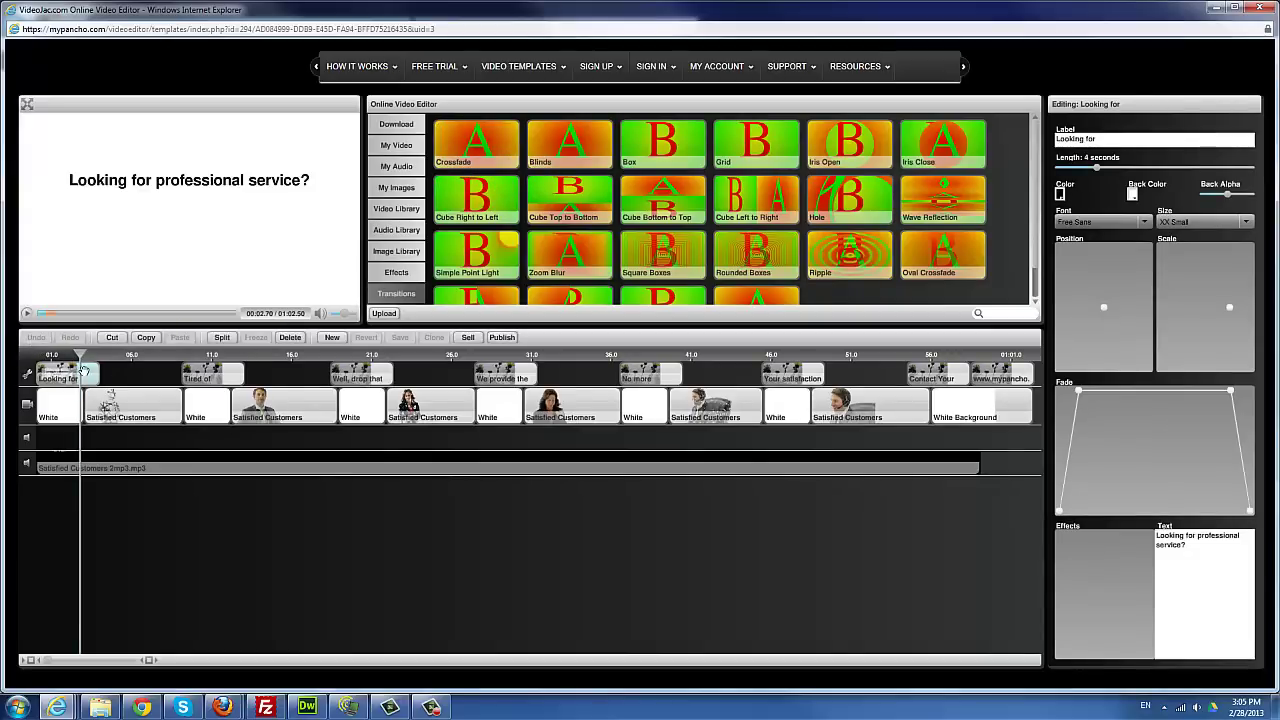
drag(62, 374, 108, 375)
click(36, 337)
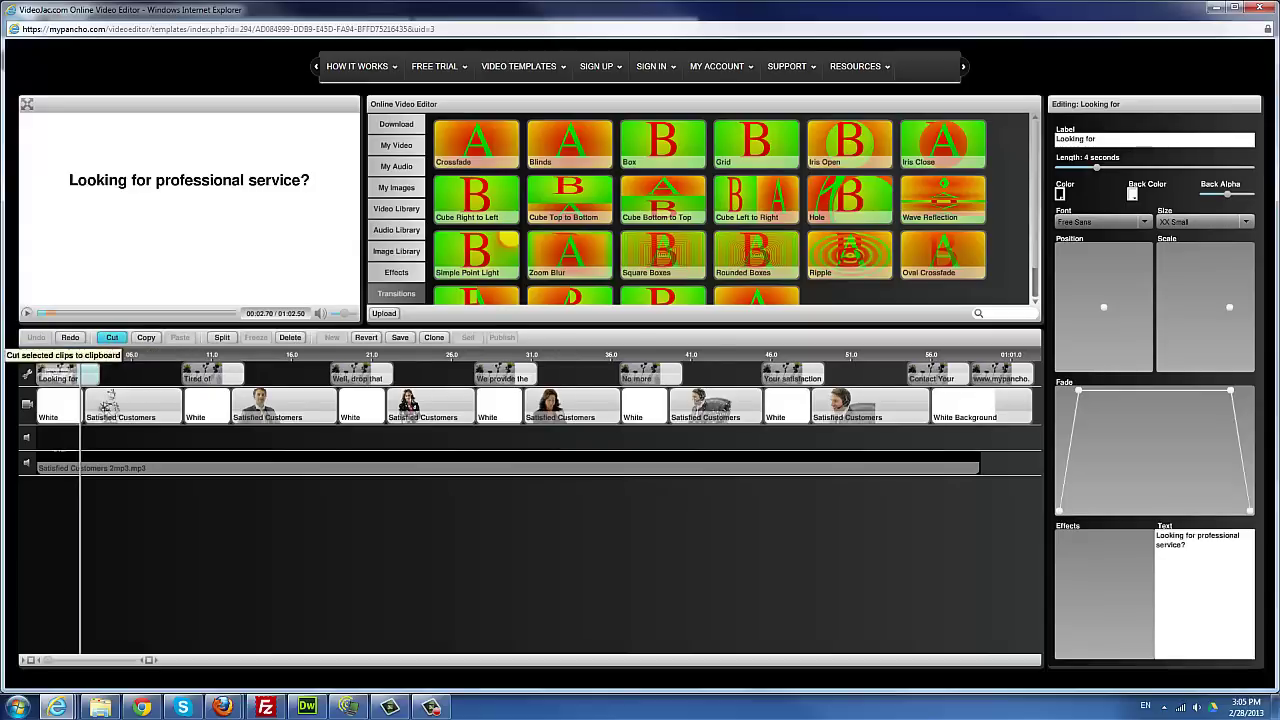
click(112, 337)
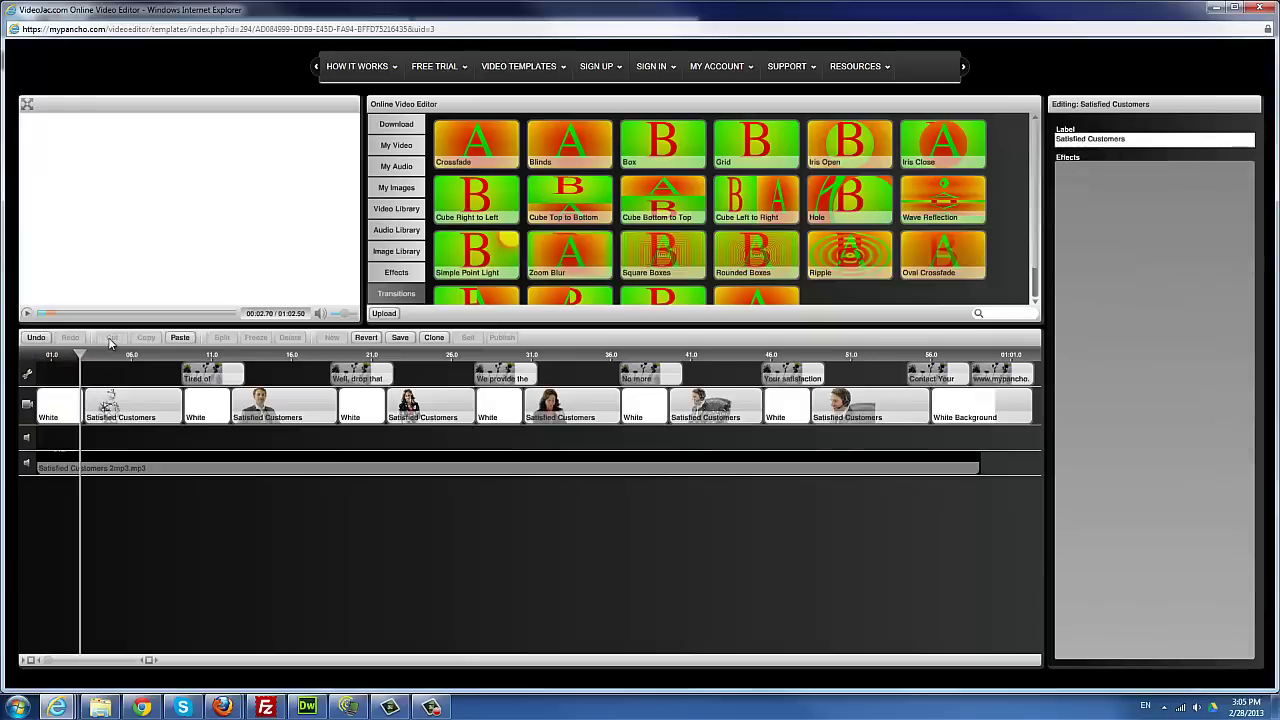
click(36, 338)
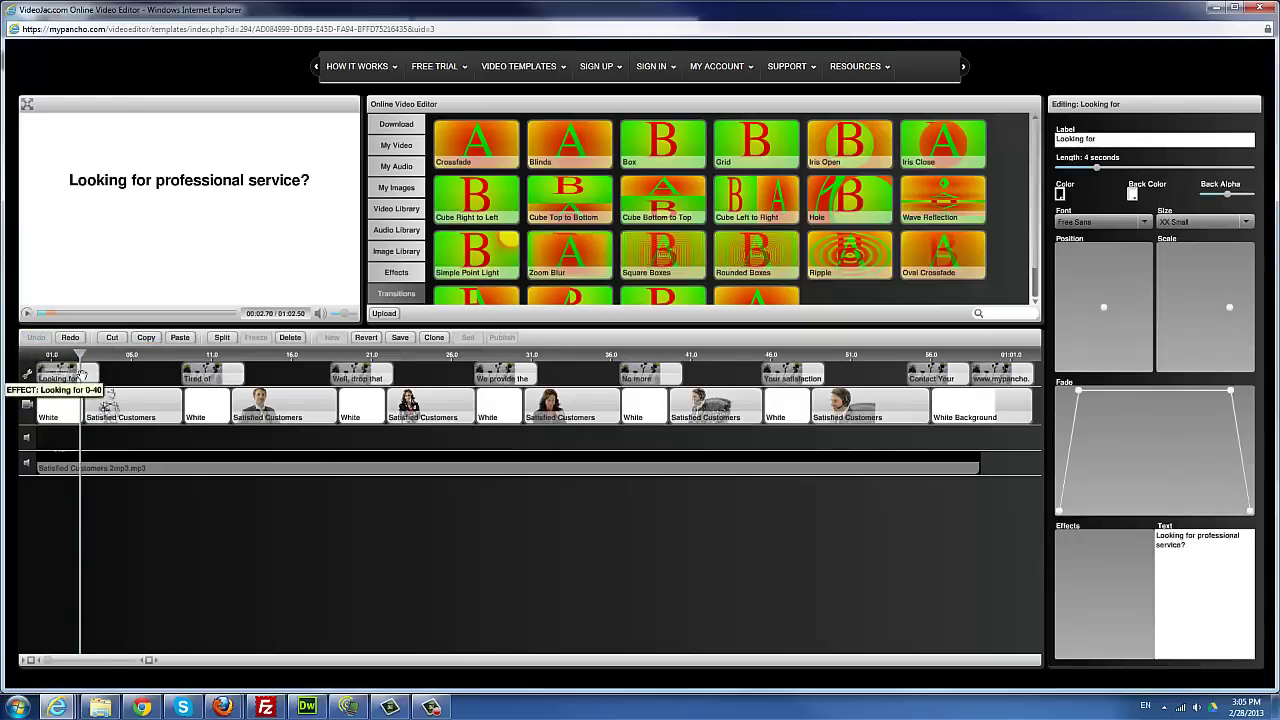
click(185, 375)
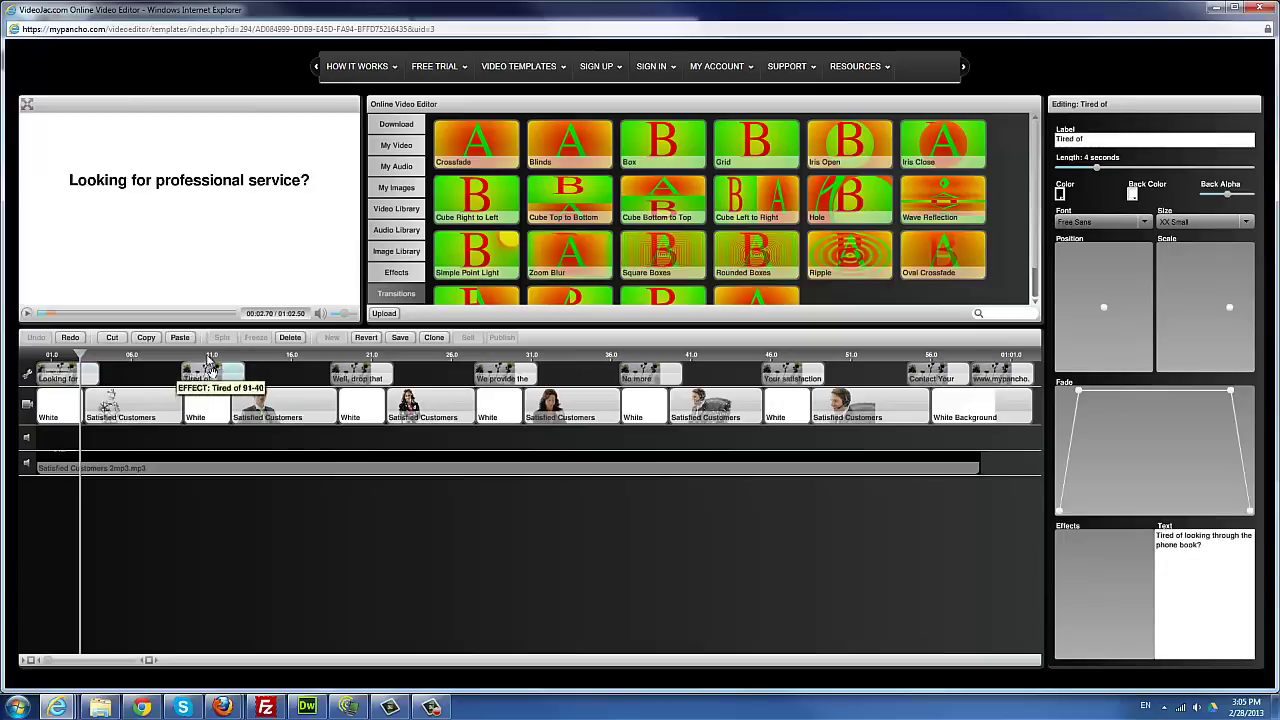
click(148, 340)
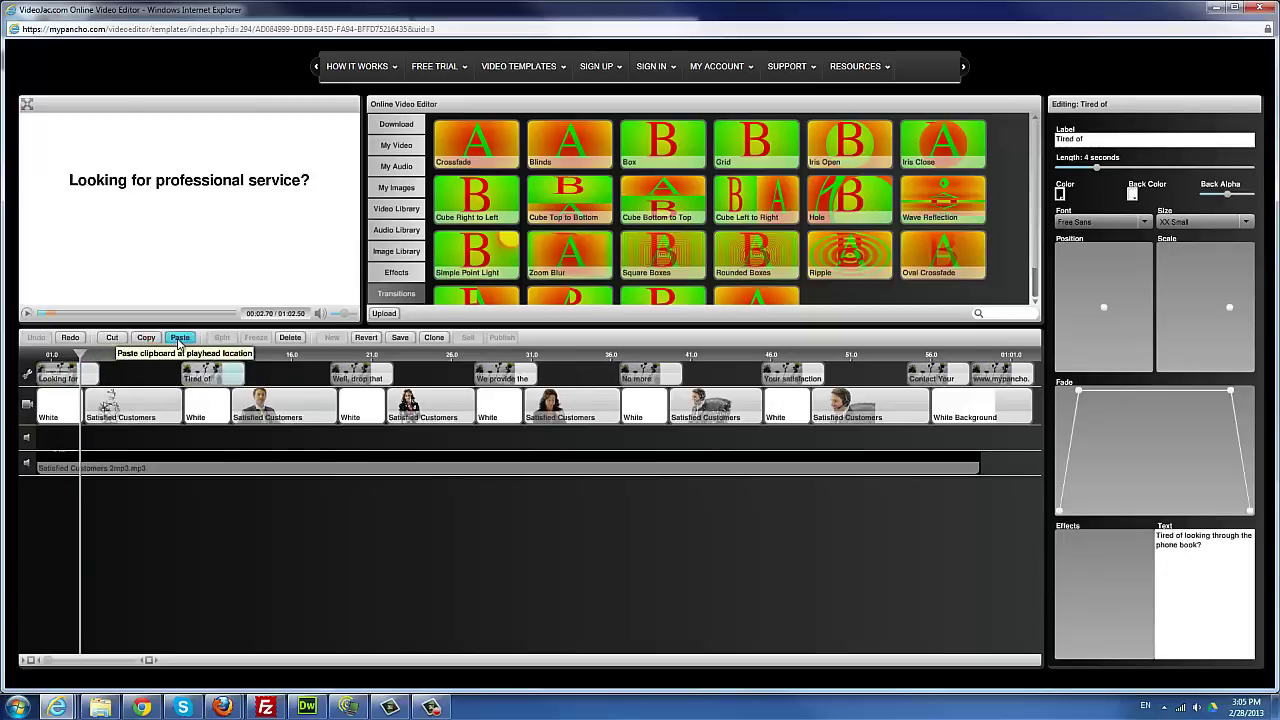
click(180, 337)
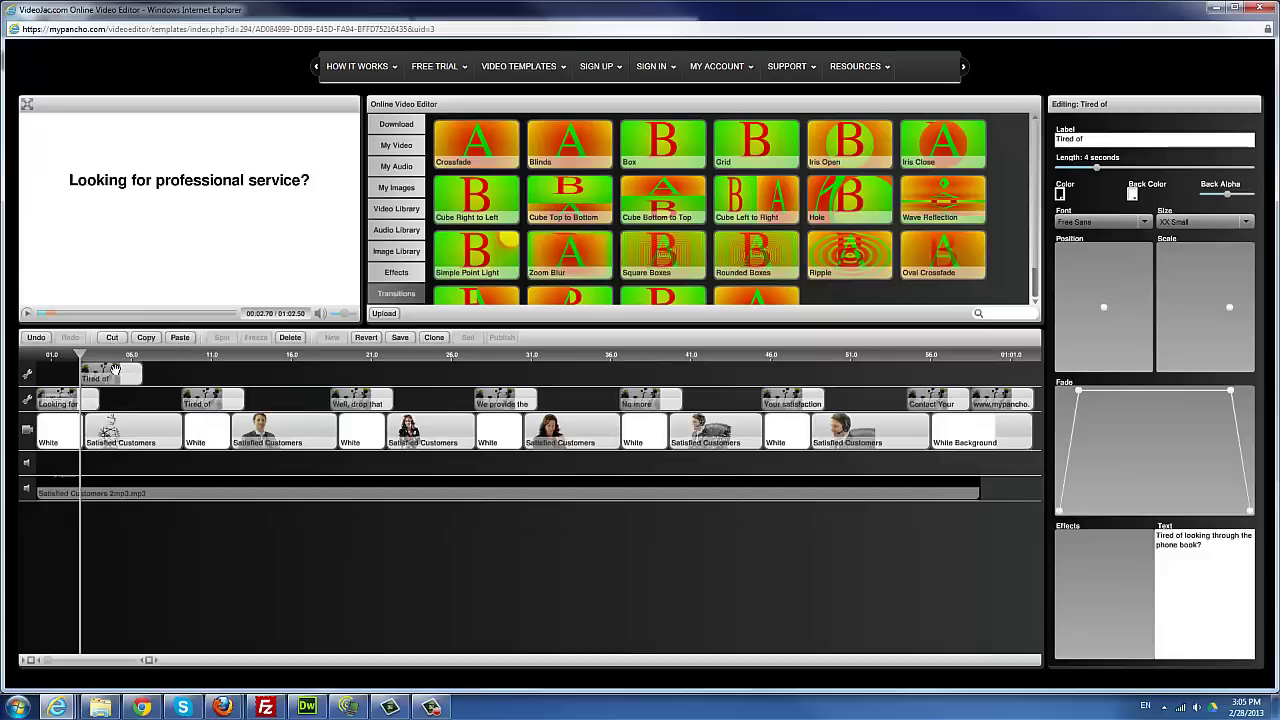
click(150, 379)
drag(130, 373, 152, 372)
click(40, 339)
click(40, 339)
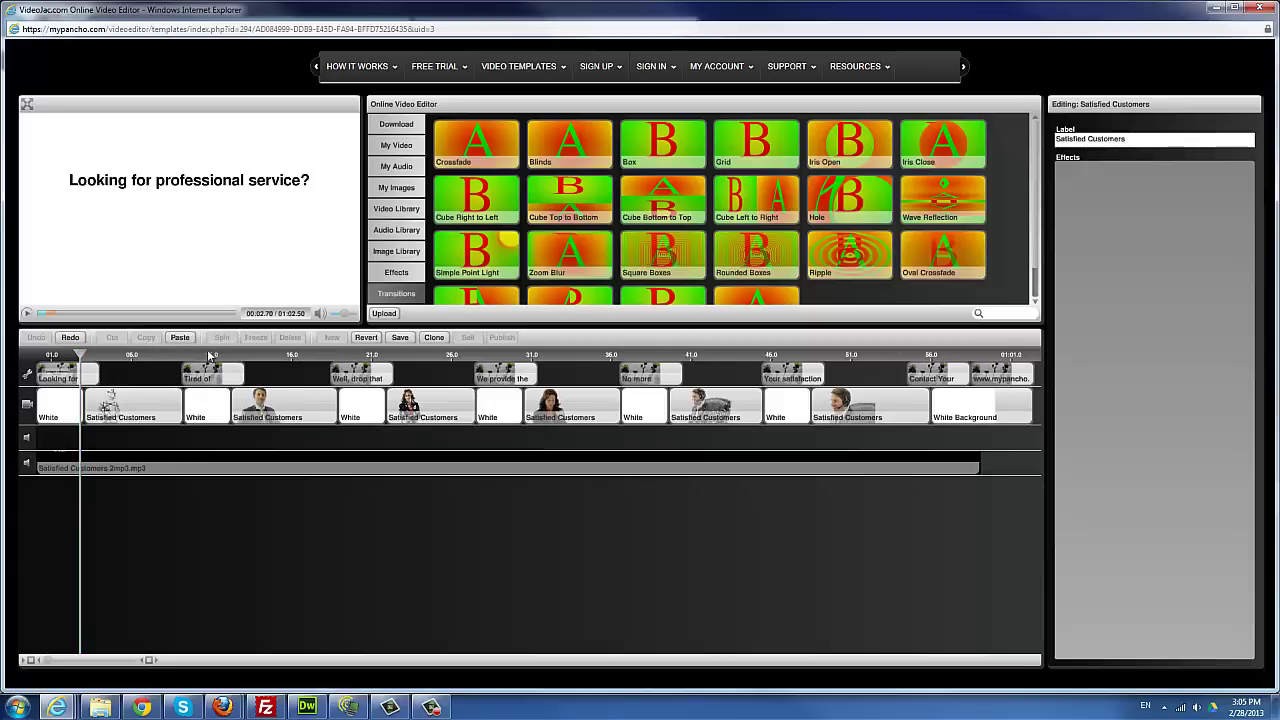
Split the Satisfied Customers clip at about 15.75 seconds and delete the selected piece
click(282, 404)
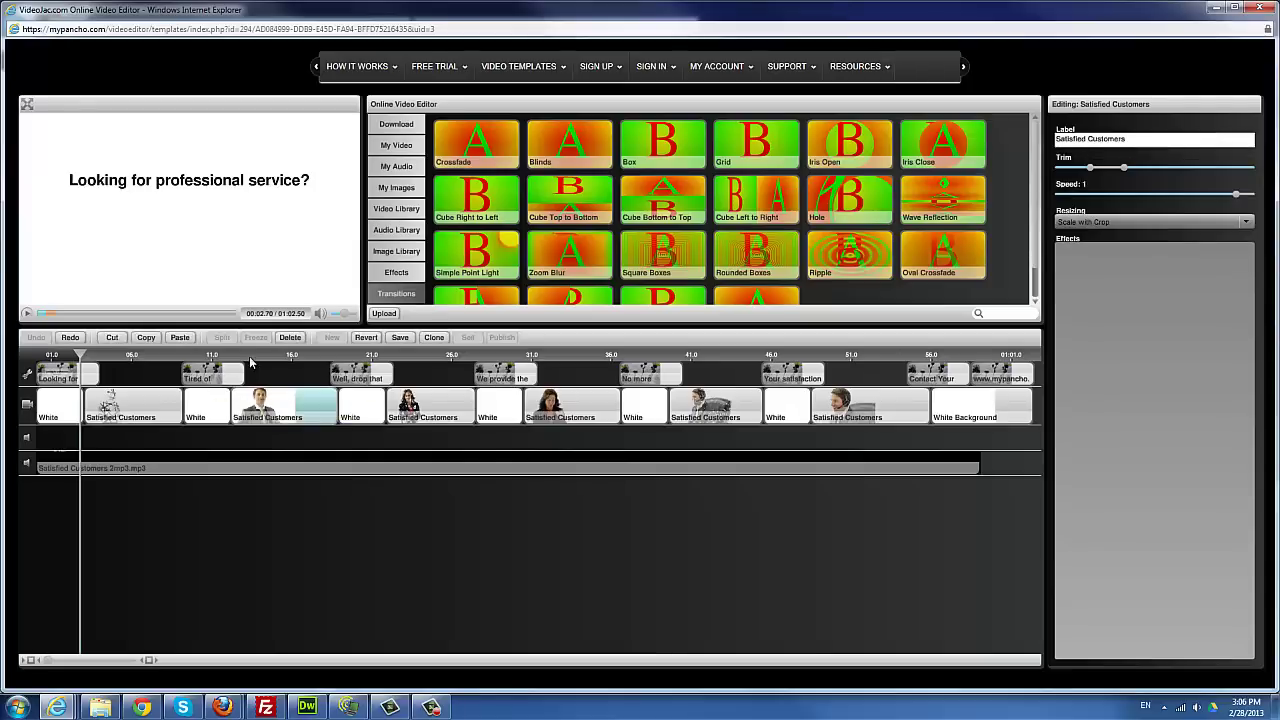
click(219, 403)
click(277, 400)
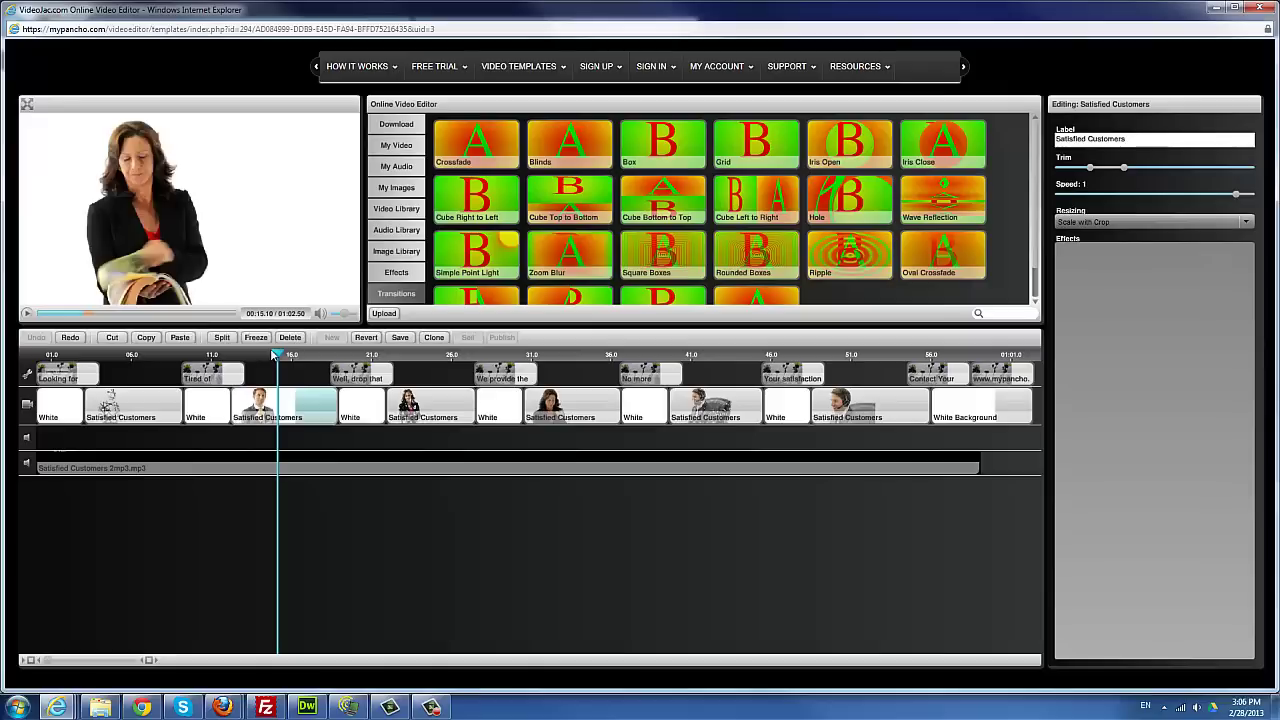
drag(278, 357, 290, 357)
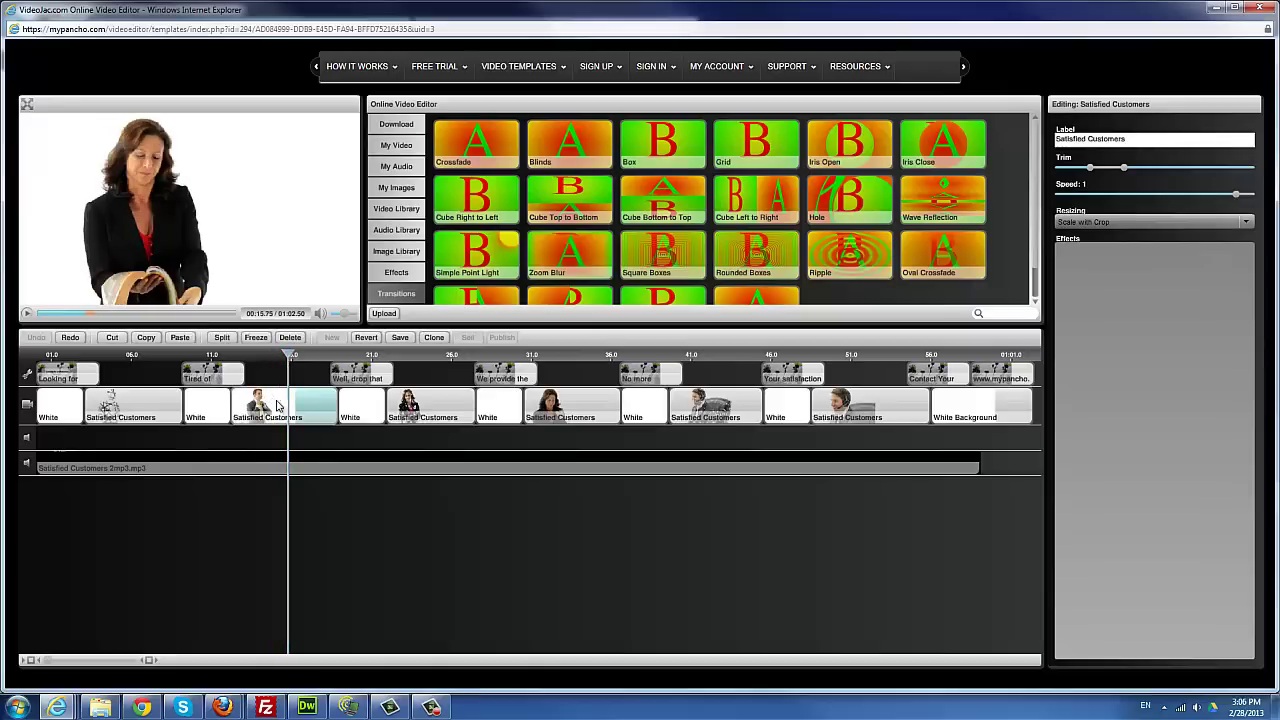
click(222, 337)
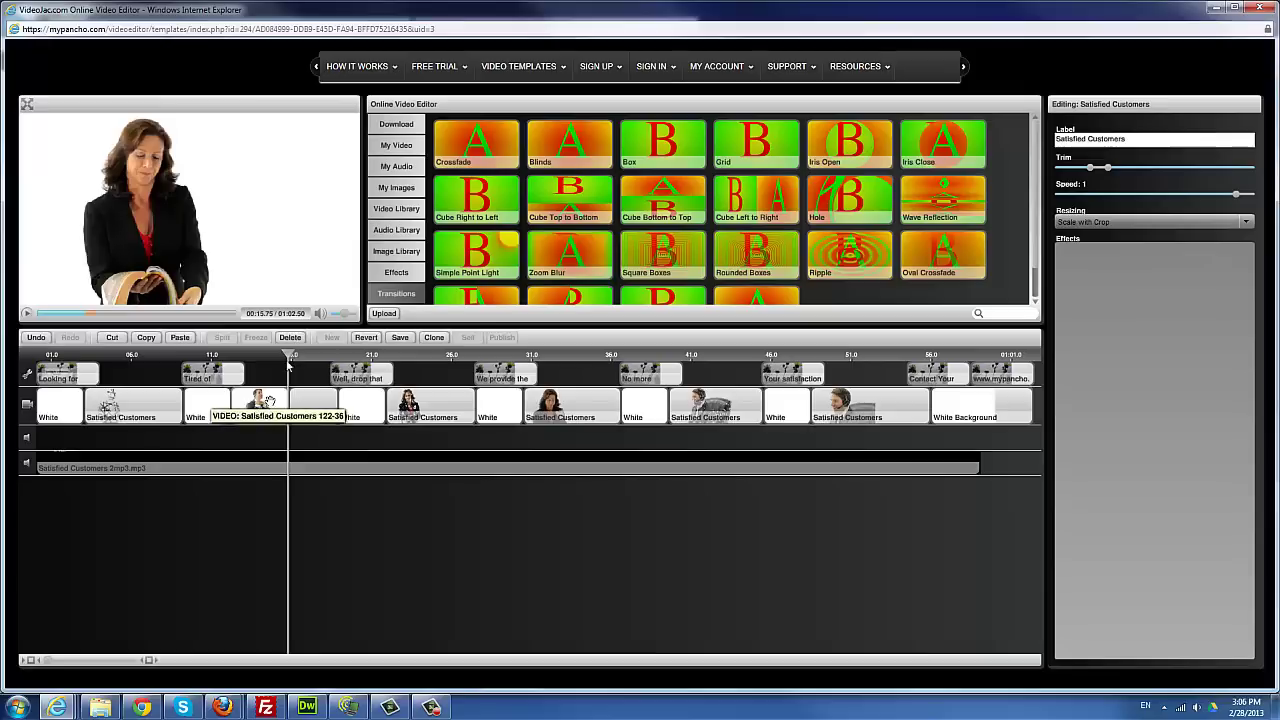
click(289, 338)
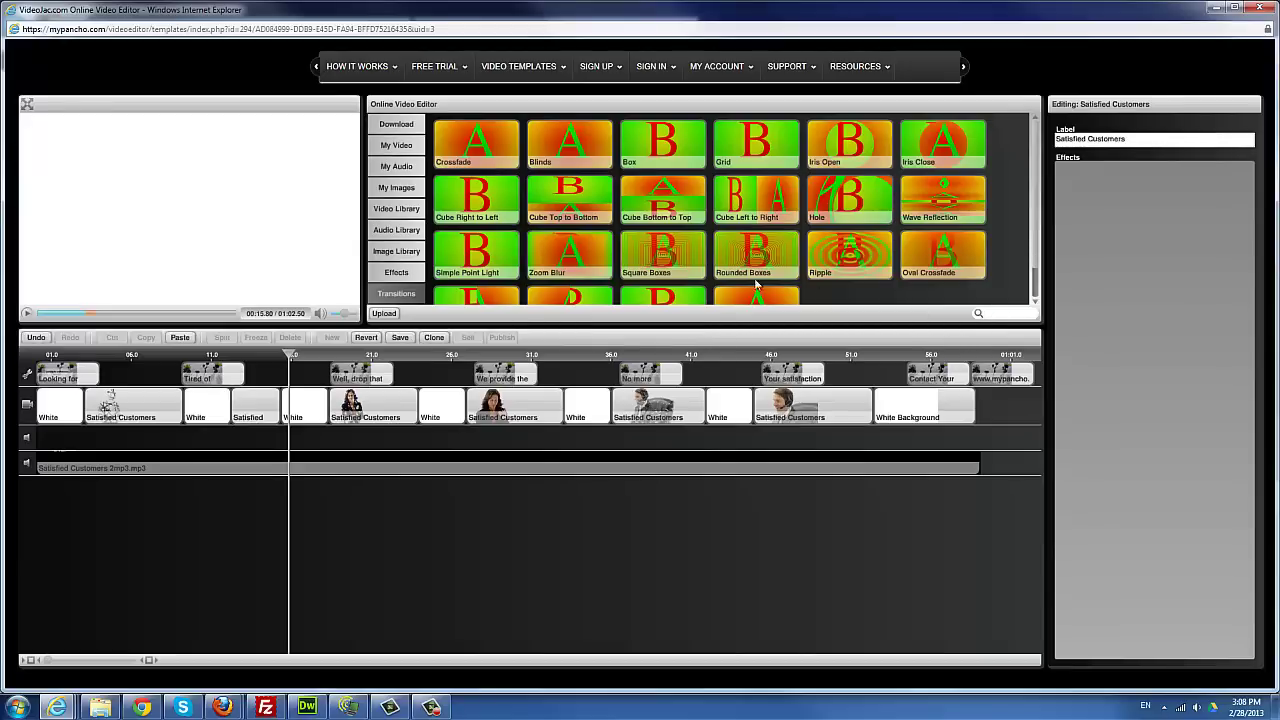
Search the downloaded template clips for 'more', then clear the search
click(400, 147)
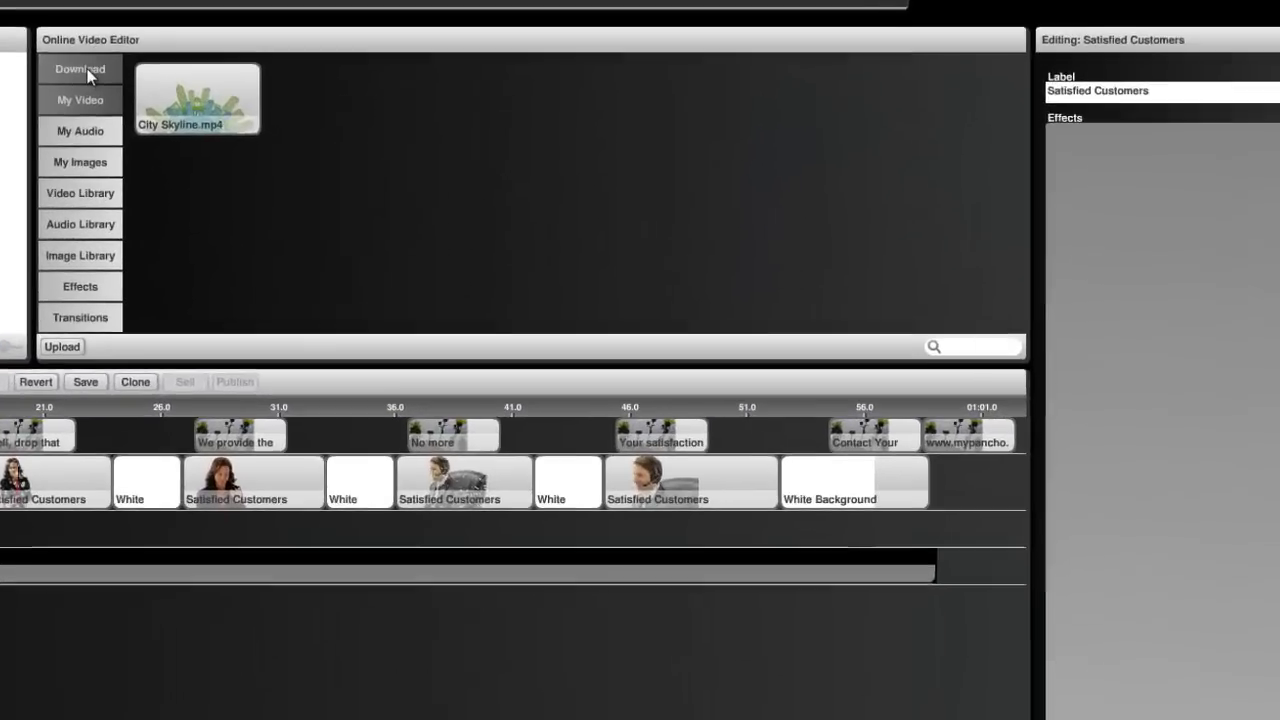
click(87, 73)
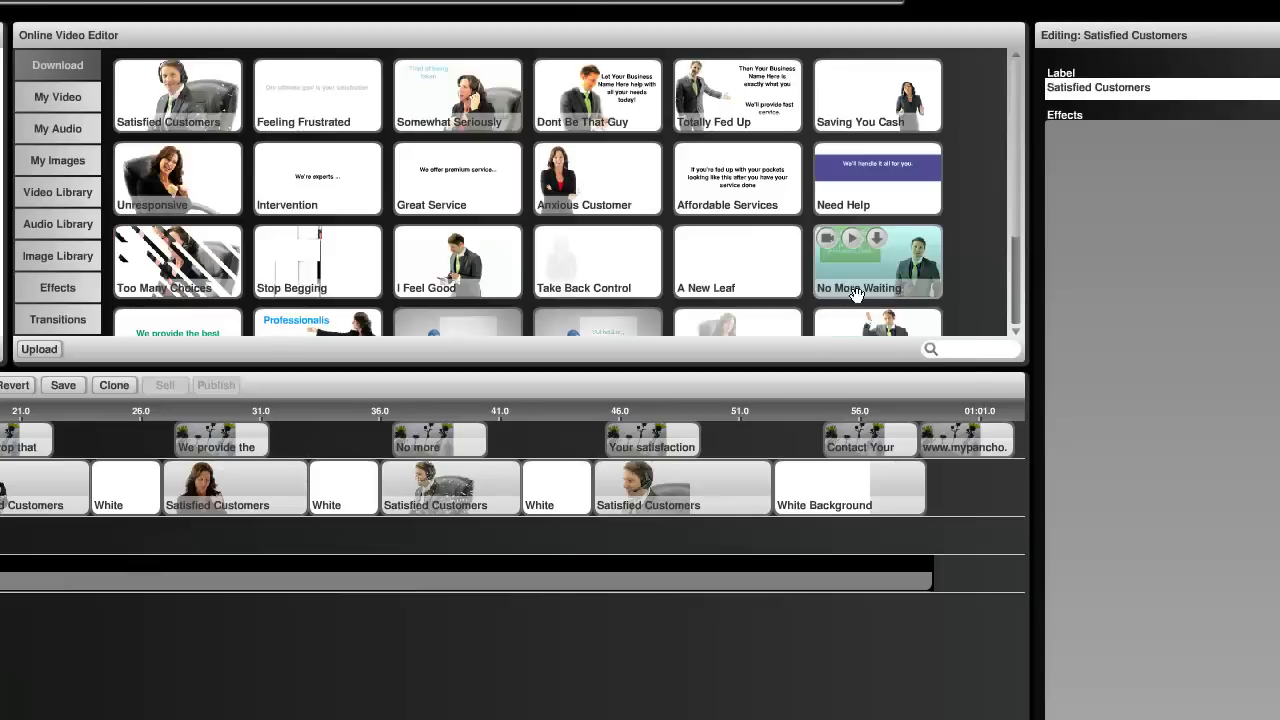
click(968, 350)
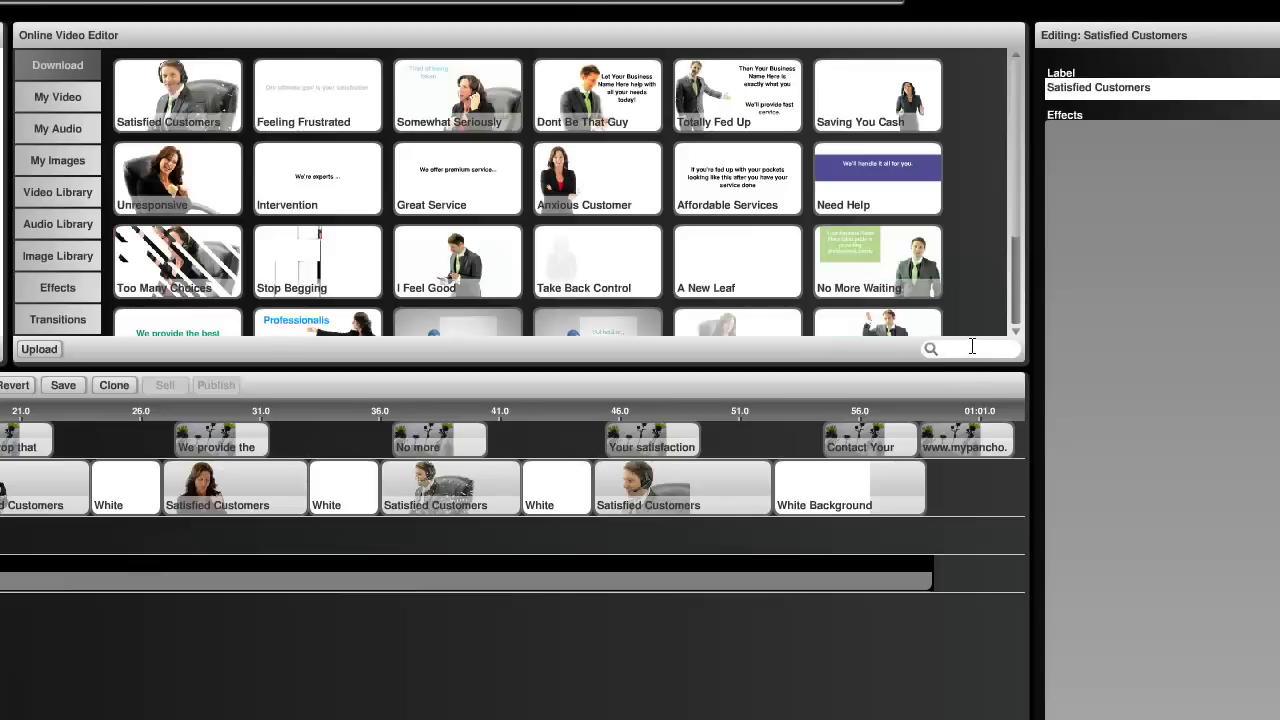
text(more)
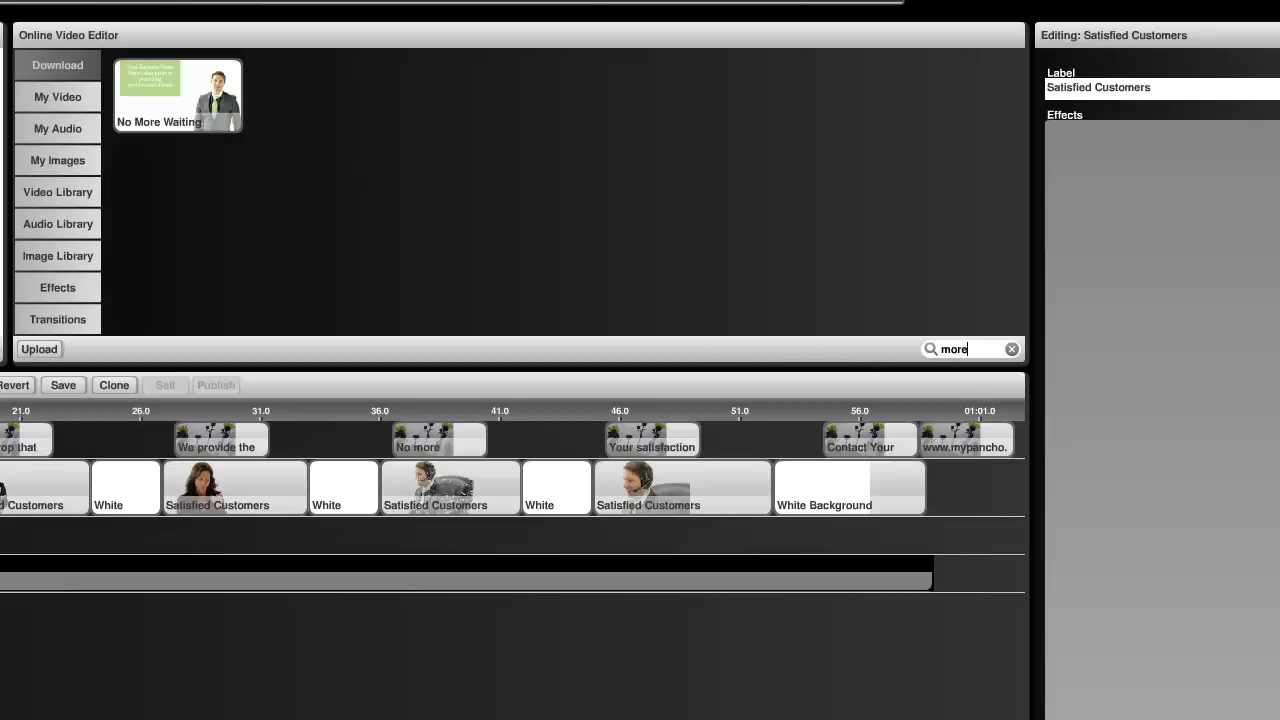
click(1011, 349)
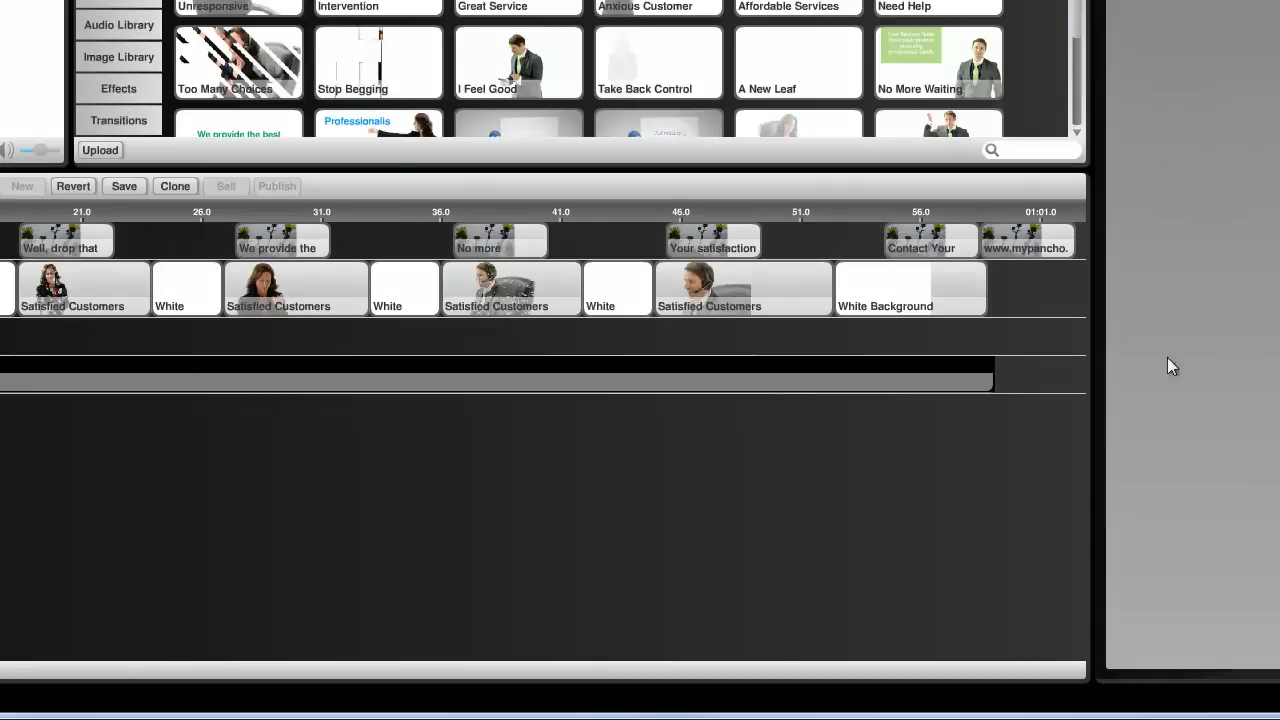
Select the 'Well, drop that' caption and the Satisfied Customers clips to view their settings
click(68, 246)
click(90, 291)
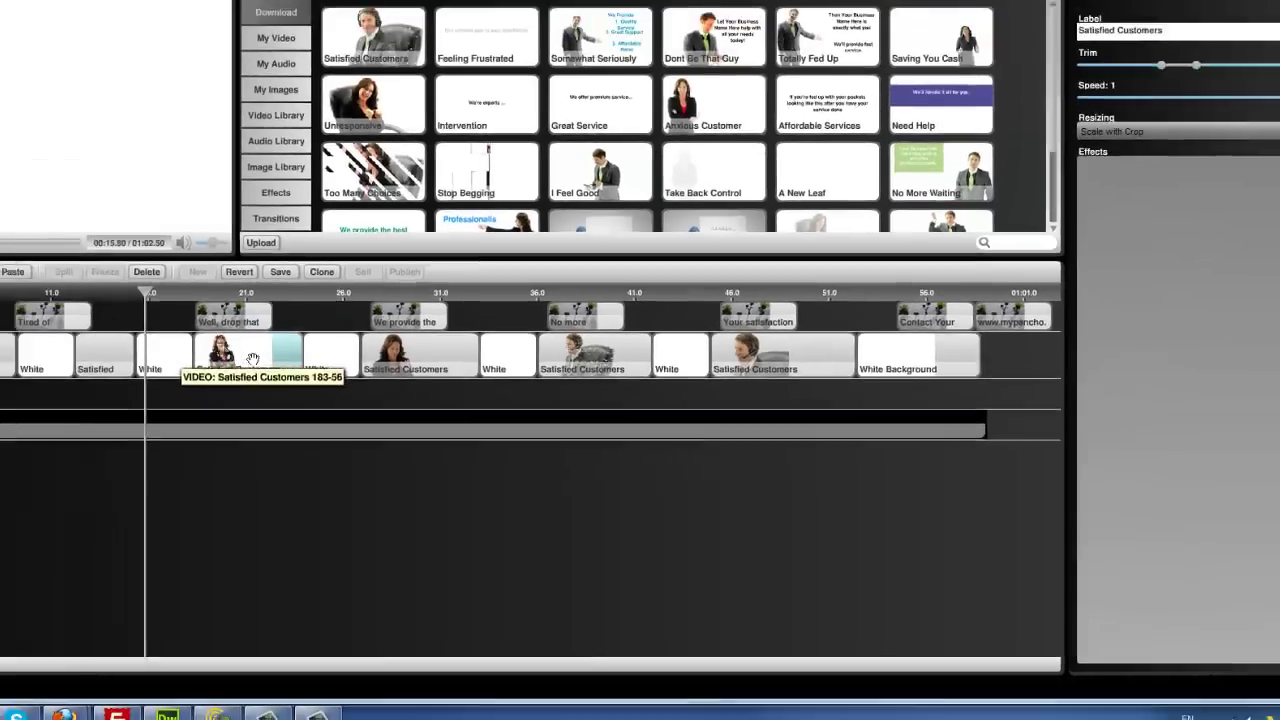
click(282, 297)
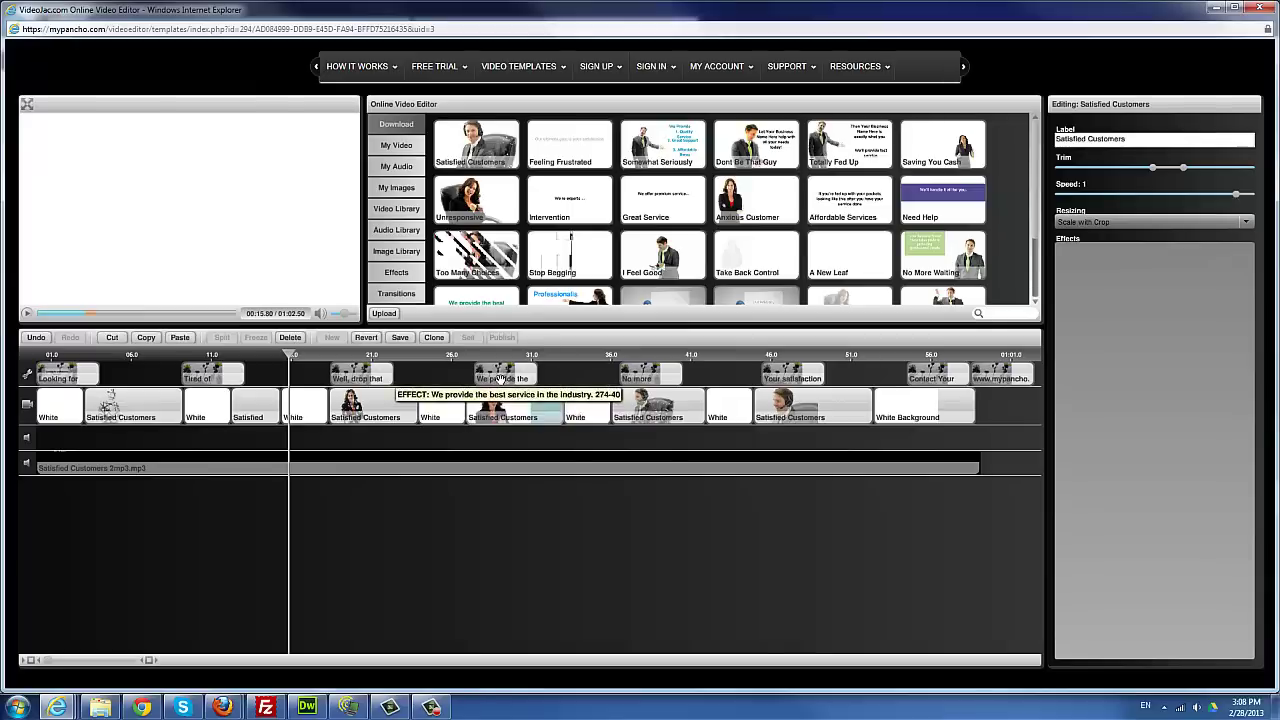
Inspect the 'We provide the' and 'Tired of' captions, then select a Satisfied Customers clip
click(503, 374)
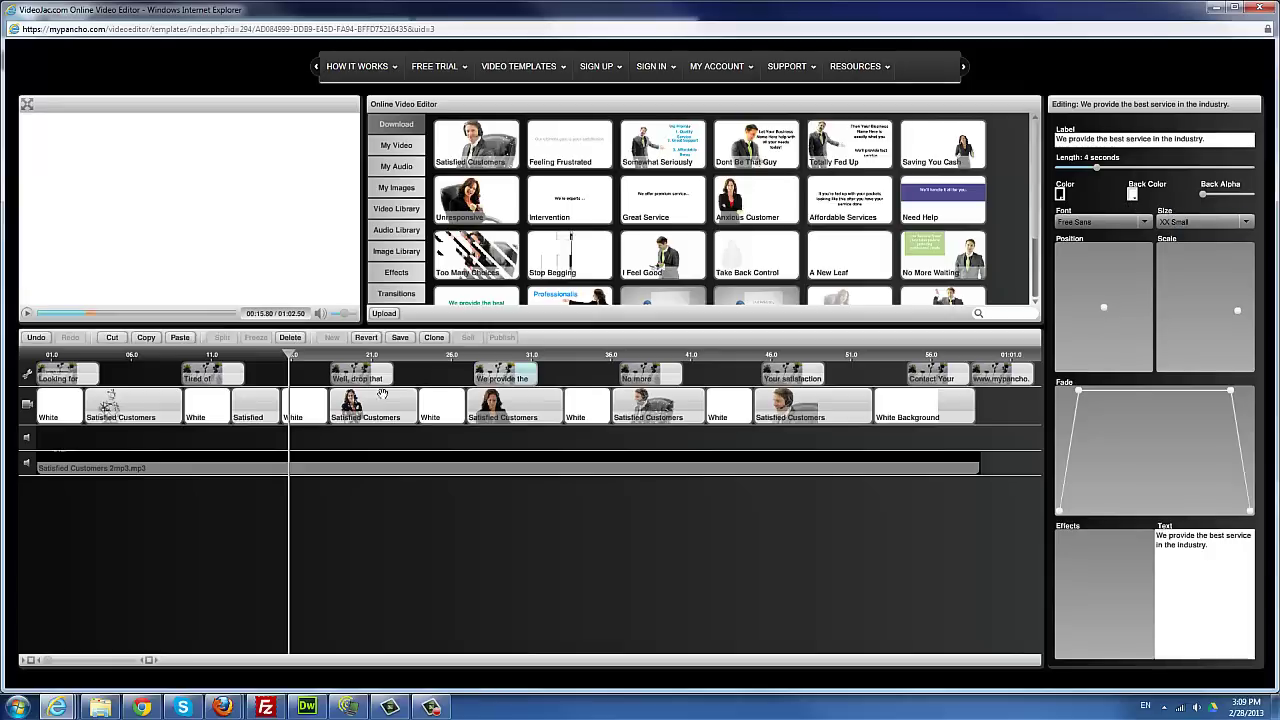
click(229, 377)
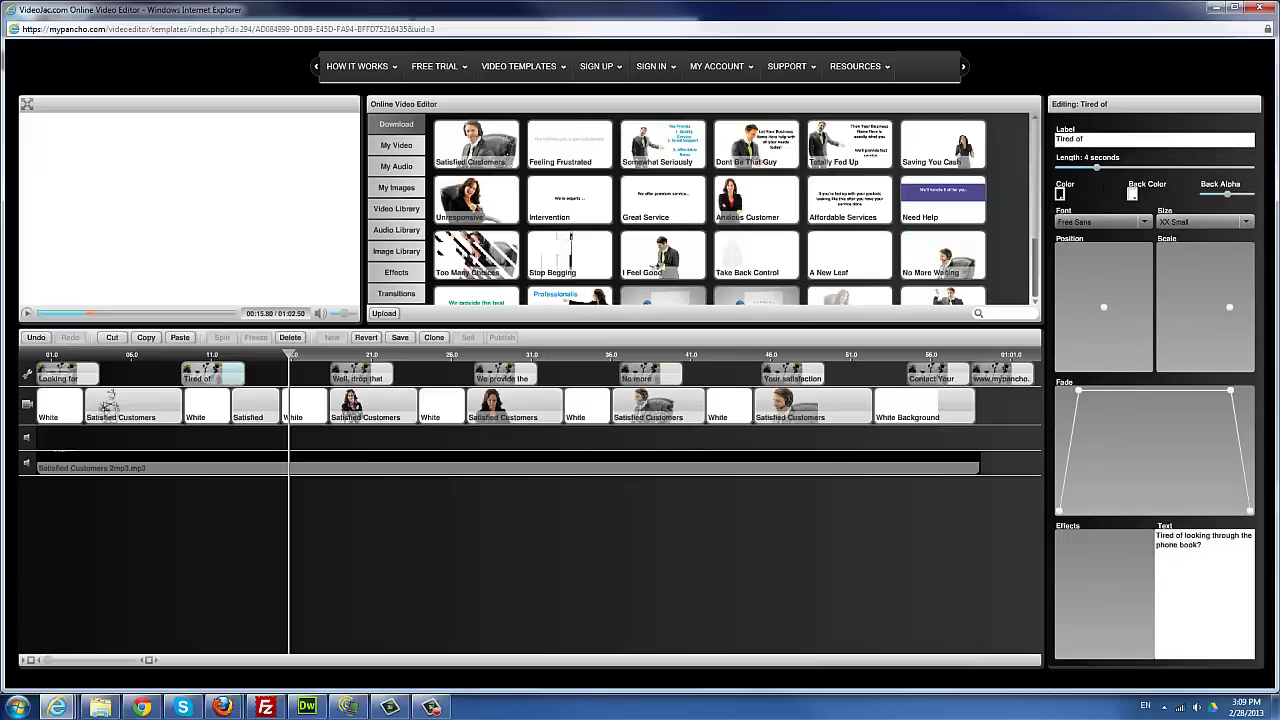
click(387, 404)
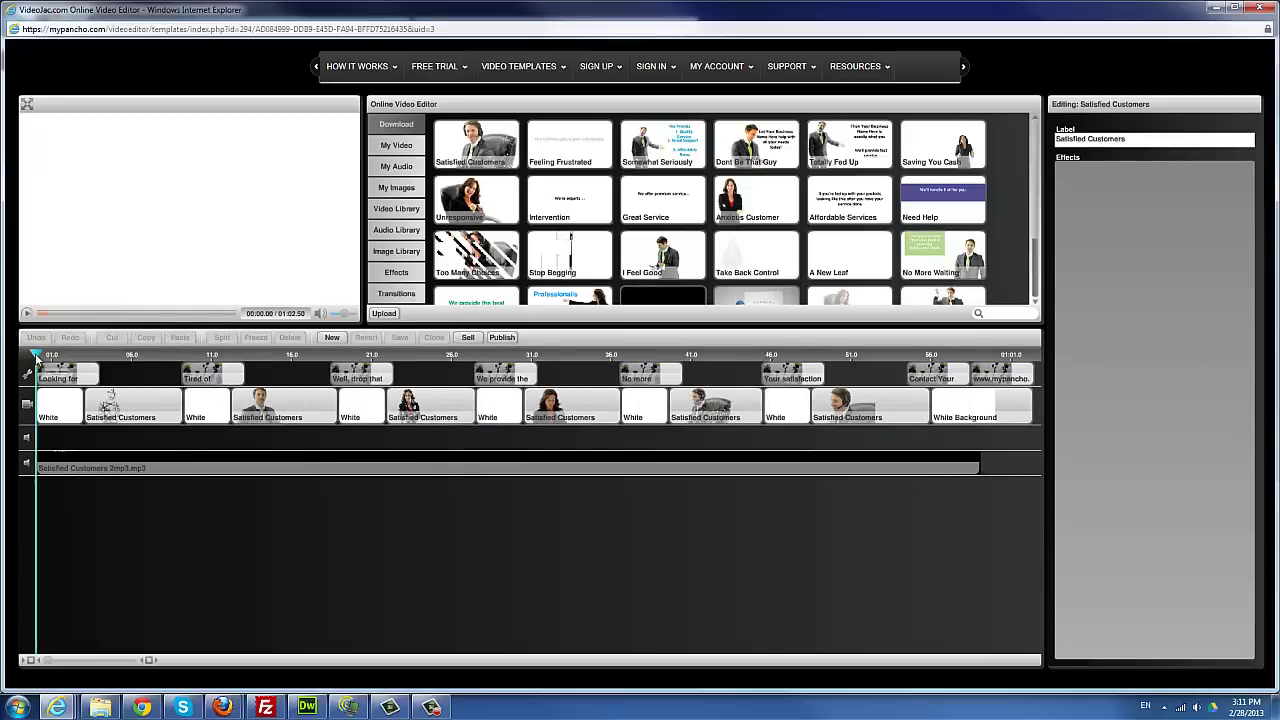
Play the opening seconds, then open the 'Looking for' caption (4 s, Free Sans, XX Small)
drag(37, 357, 83, 358)
click(26, 314)
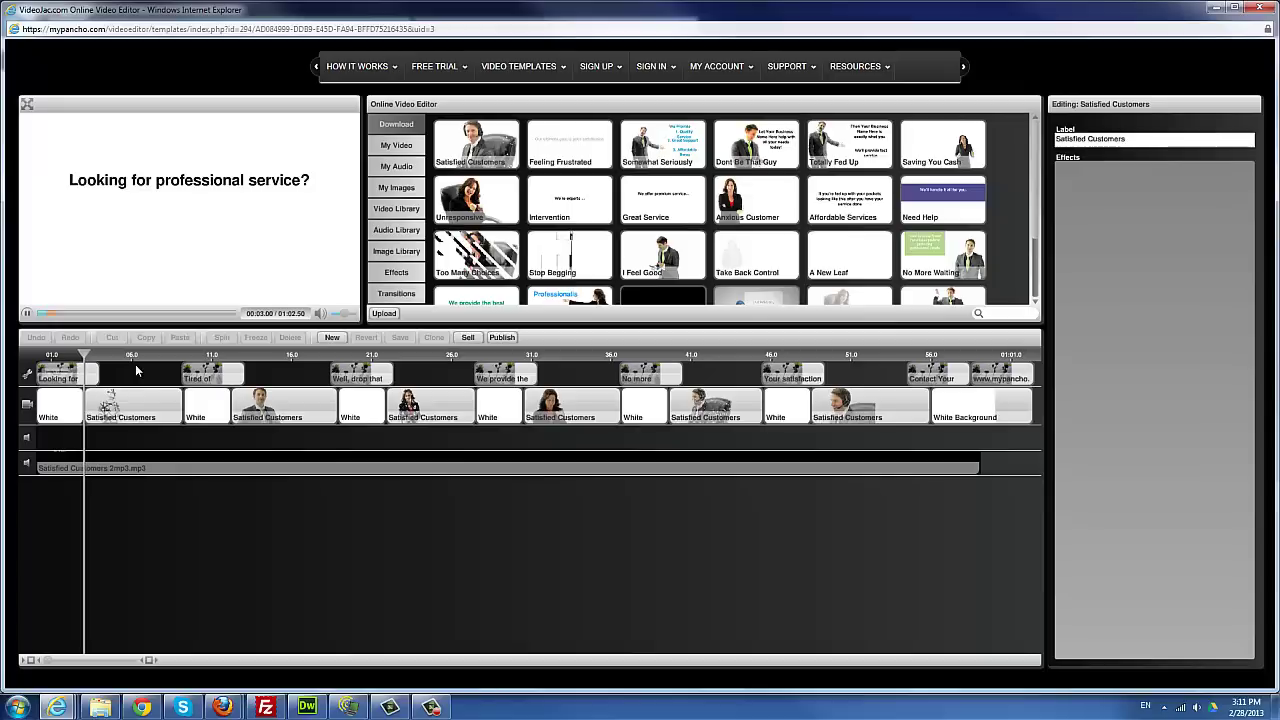
click(28, 314)
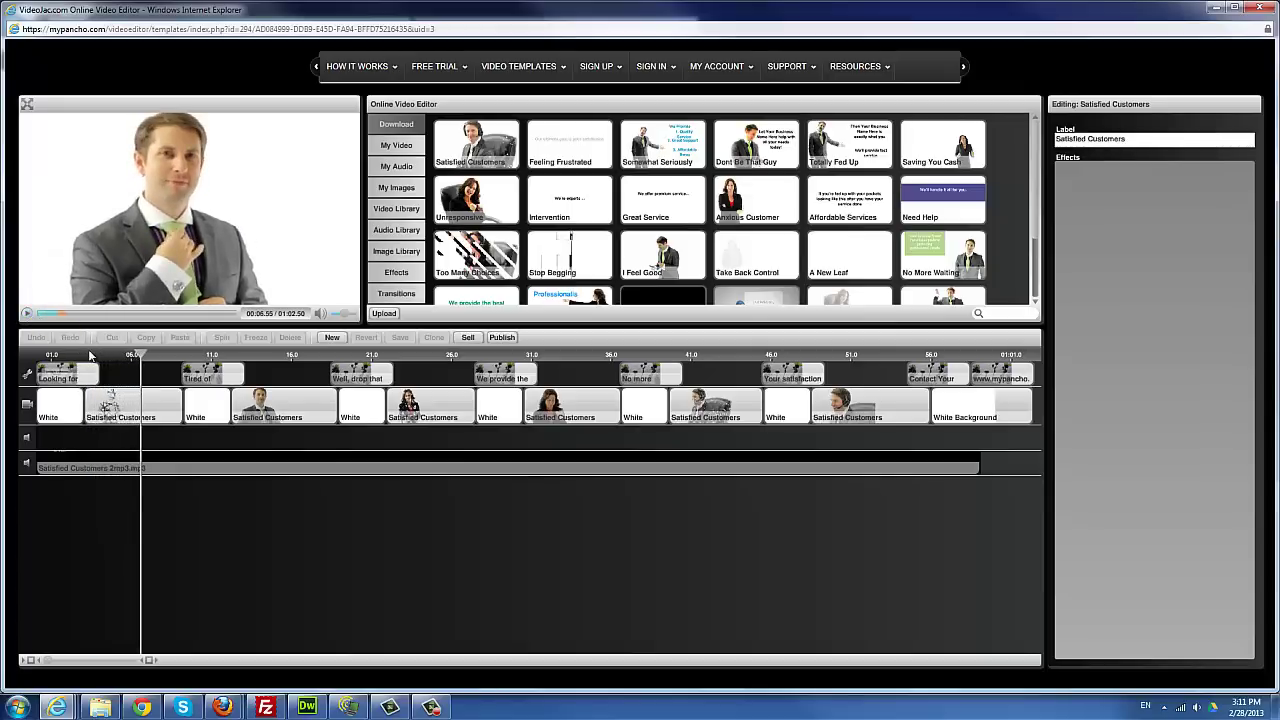
click(62, 356)
drag(62, 356, 57, 358)
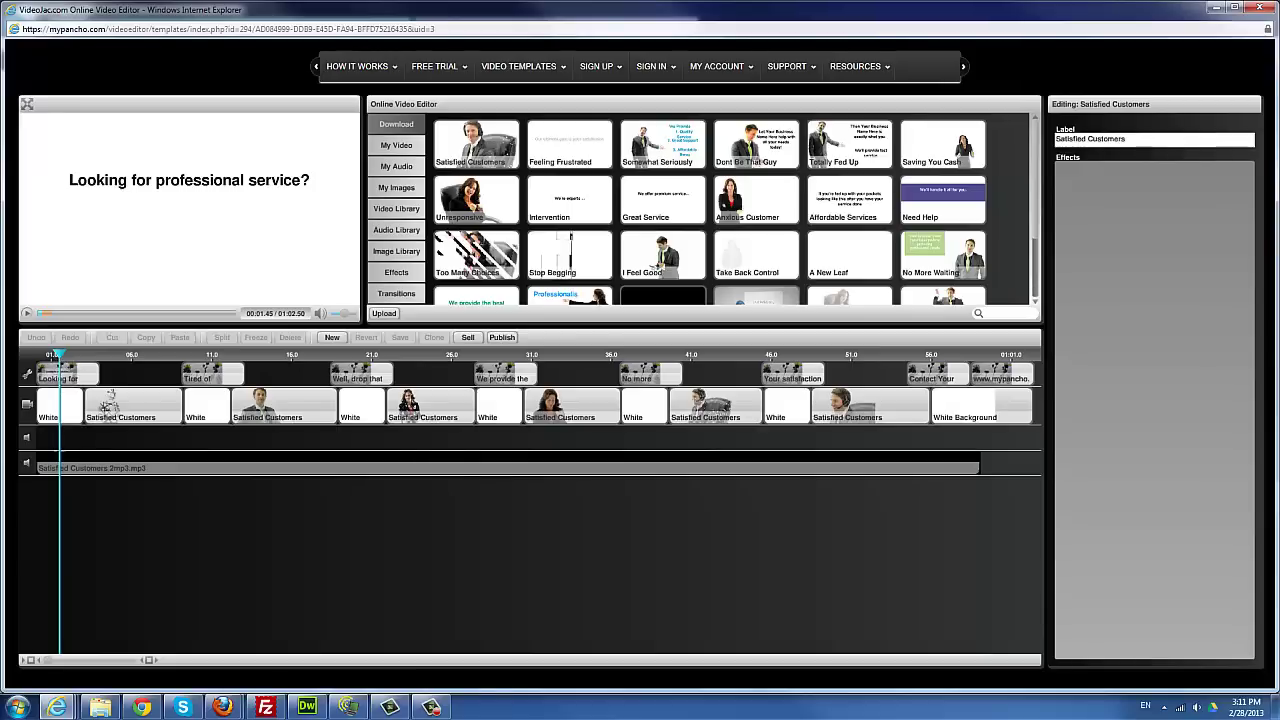
click(63, 357)
click(75, 370)
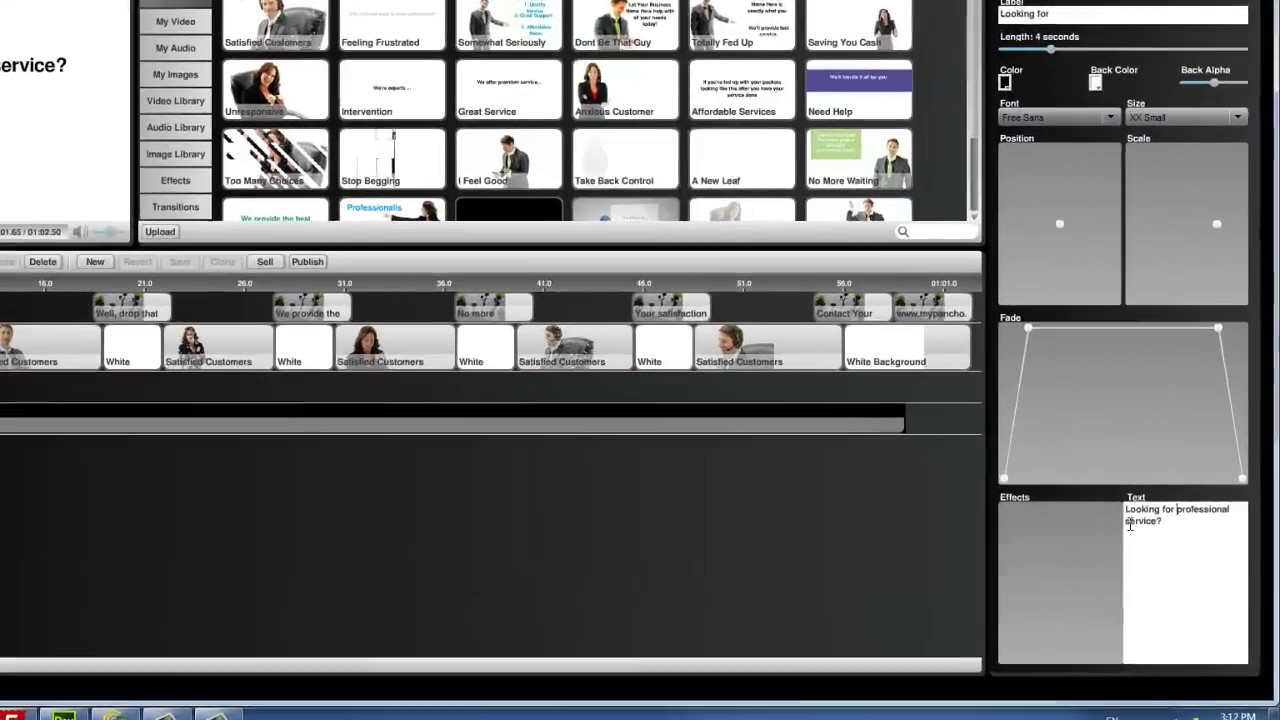
Insert 'Accounting' before 'service?' in the opening caption's Text box, correcting typos
drag(1155, 544, 1197, 543)
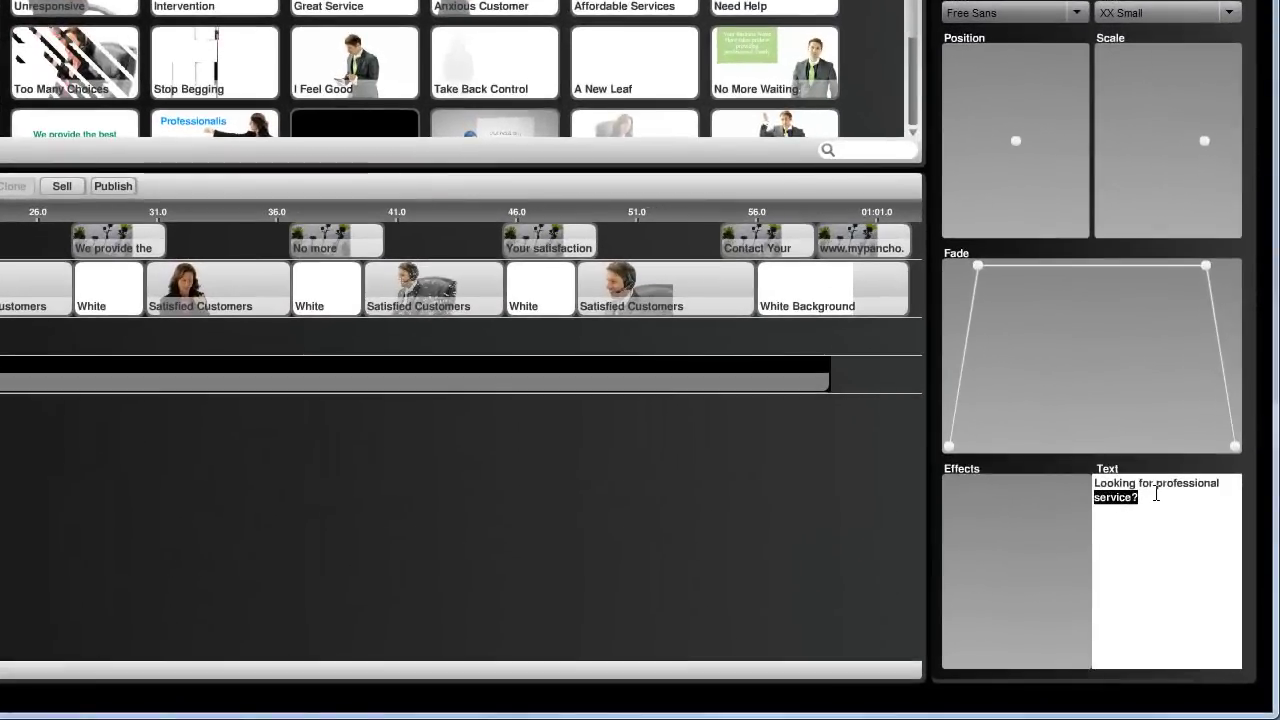
key(Left)
text(Account)
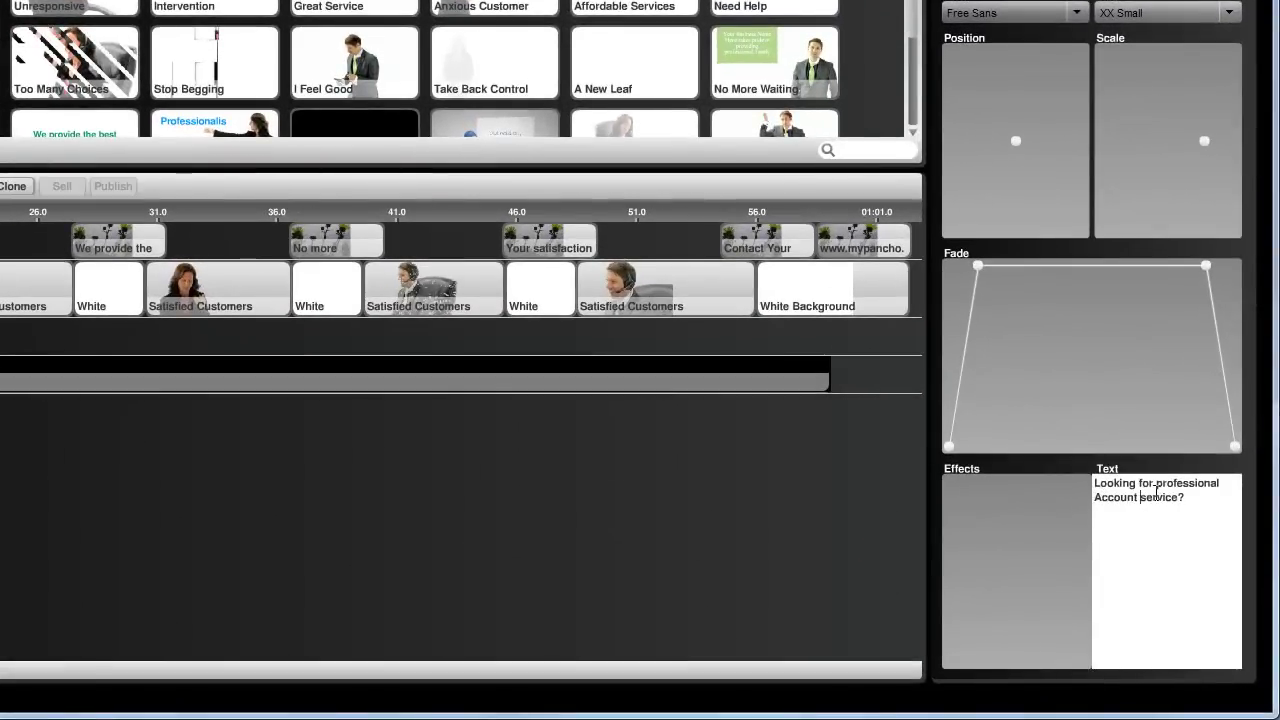
key(BackSpace)
text(ing)
key(BackSpace)
key(BackSpace)
key(BackSpace)
key(BackSpace)
key(BackSpace)
key(BackSpace)
text(unting)
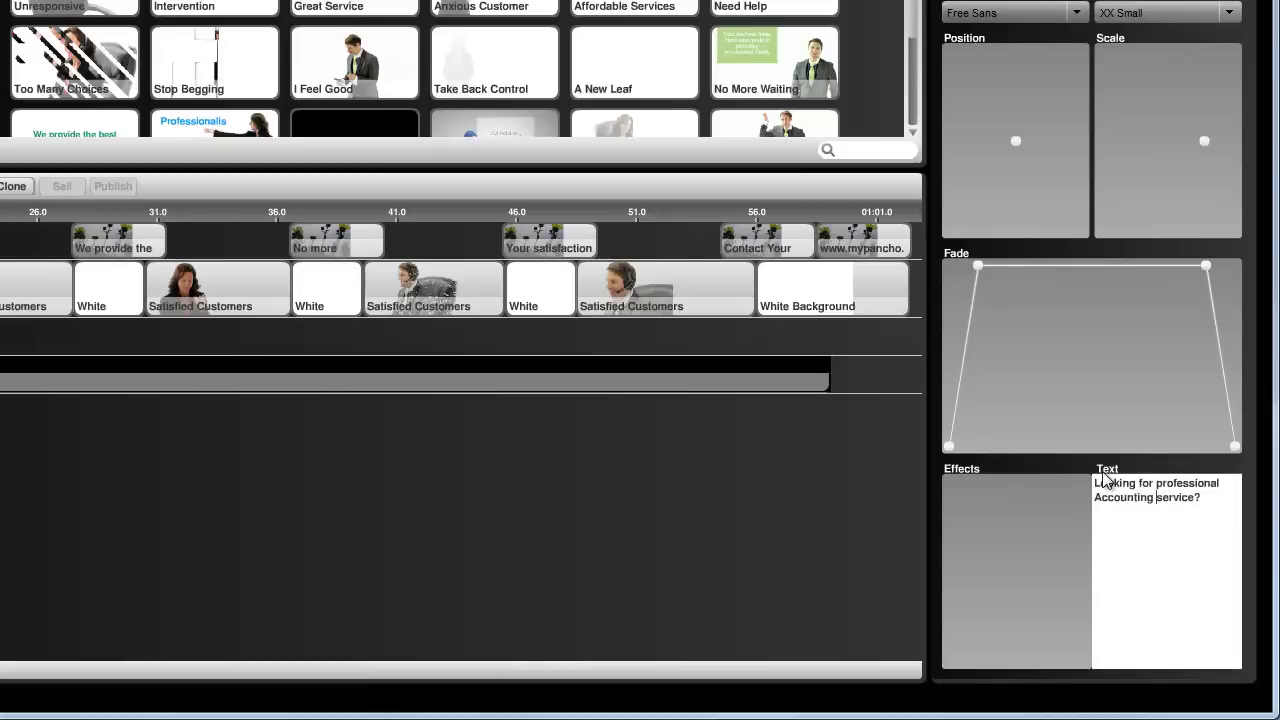
drag(1221, 505, 1043, 487)
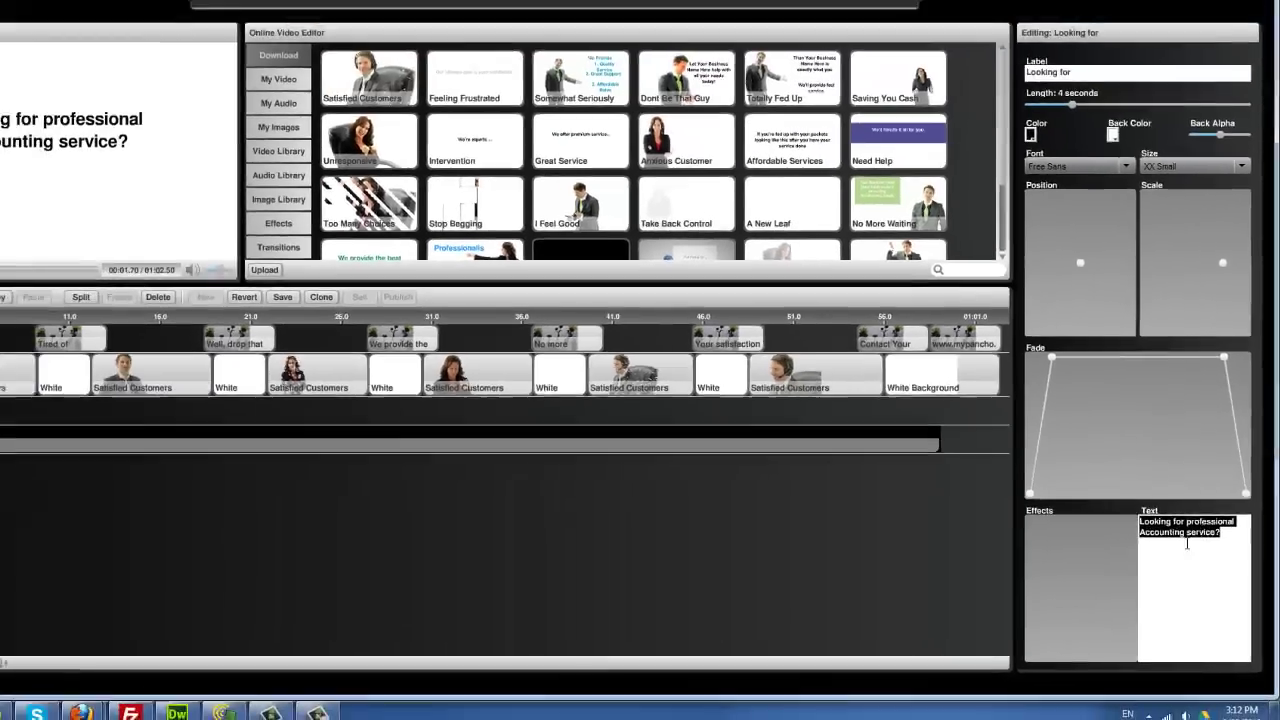
click(1155, 497)
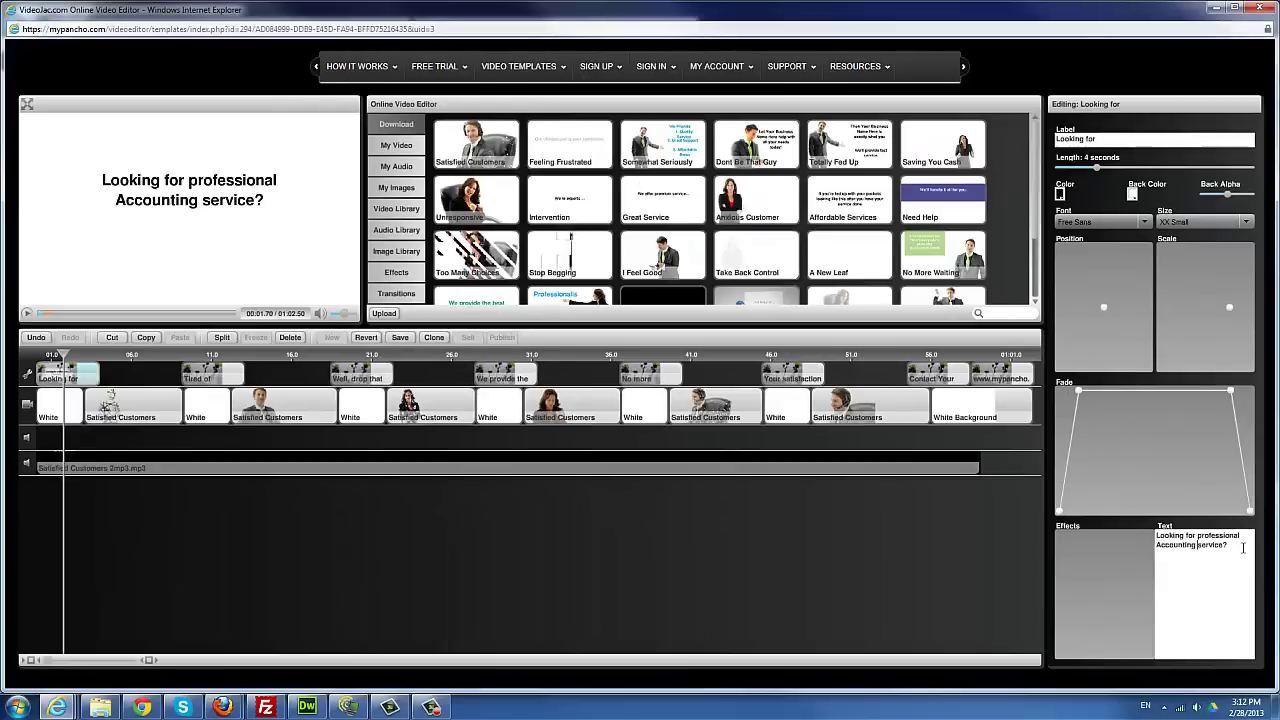
Set the caption's Color to orange and Back Color to green, then lower Back Alpha for translucency
click(1061, 196)
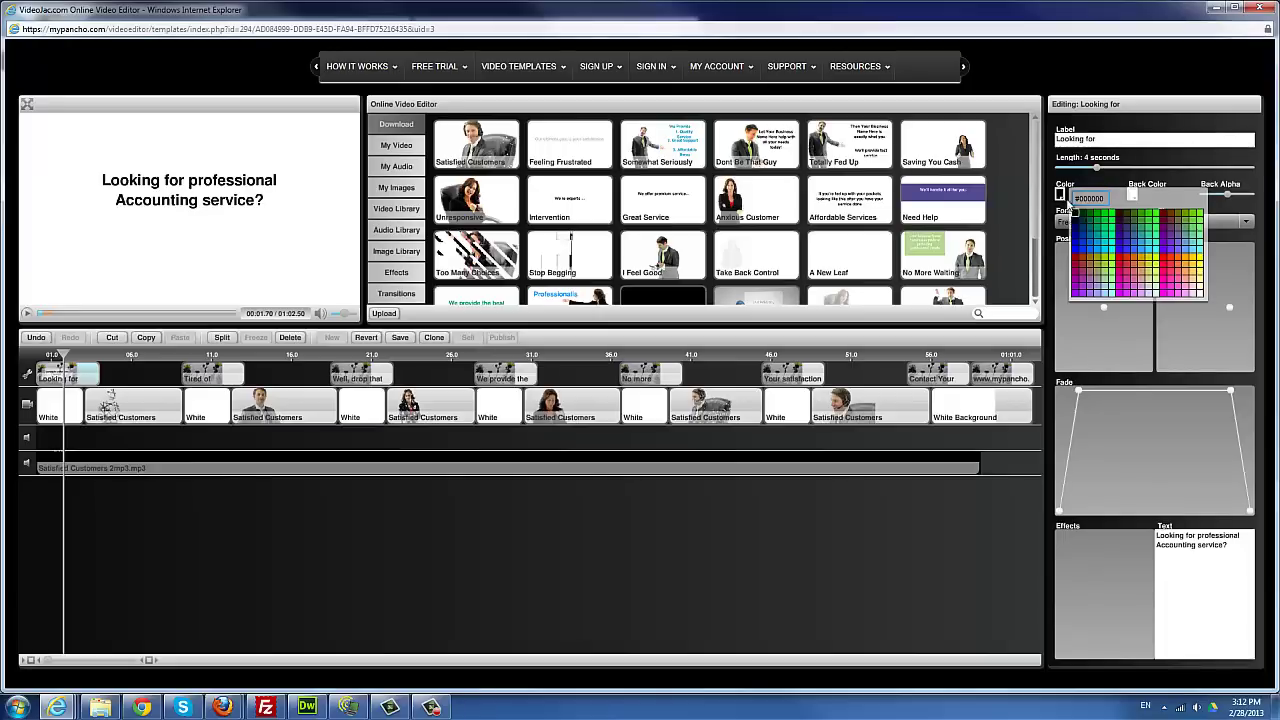
click(1178, 261)
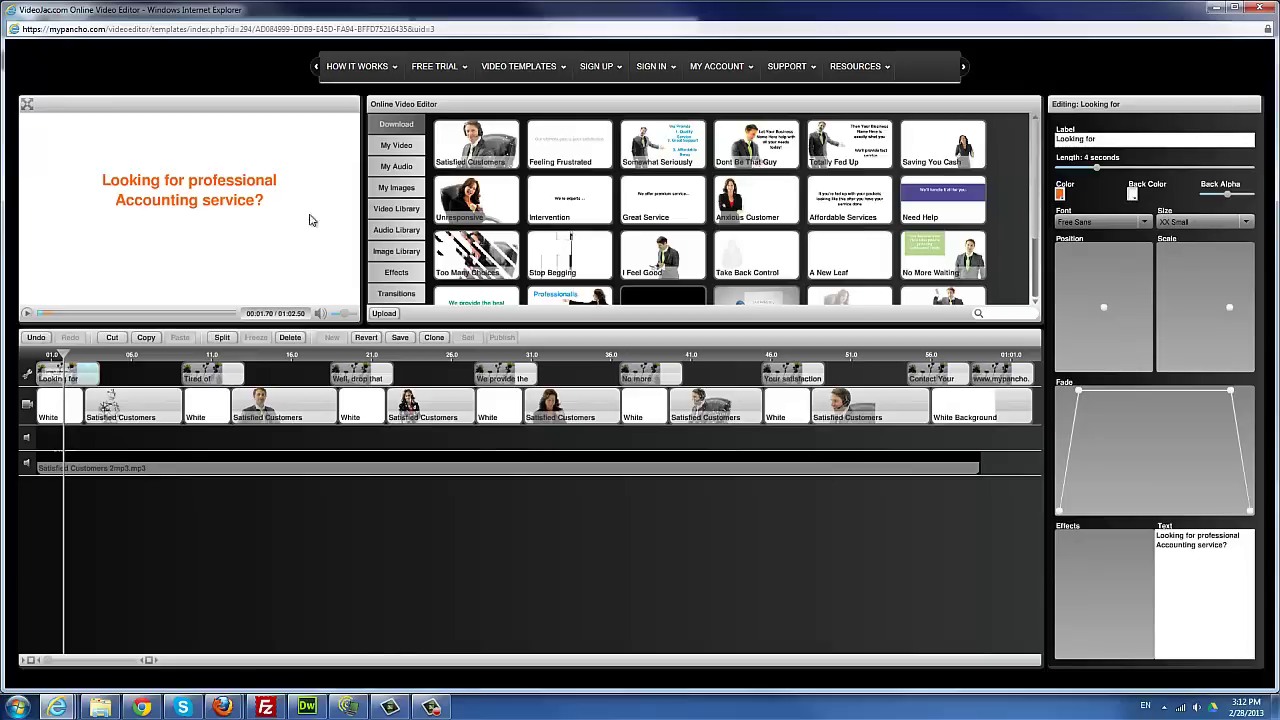
click(1133, 193)
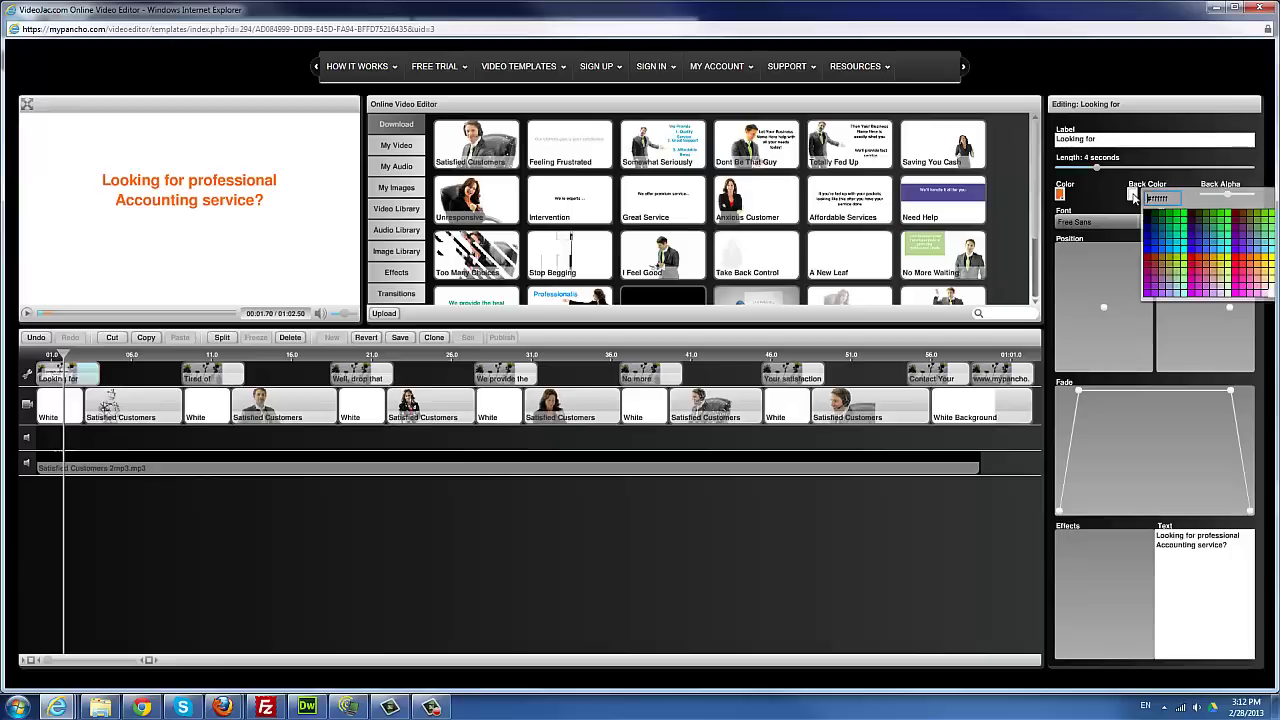
click(1180, 218)
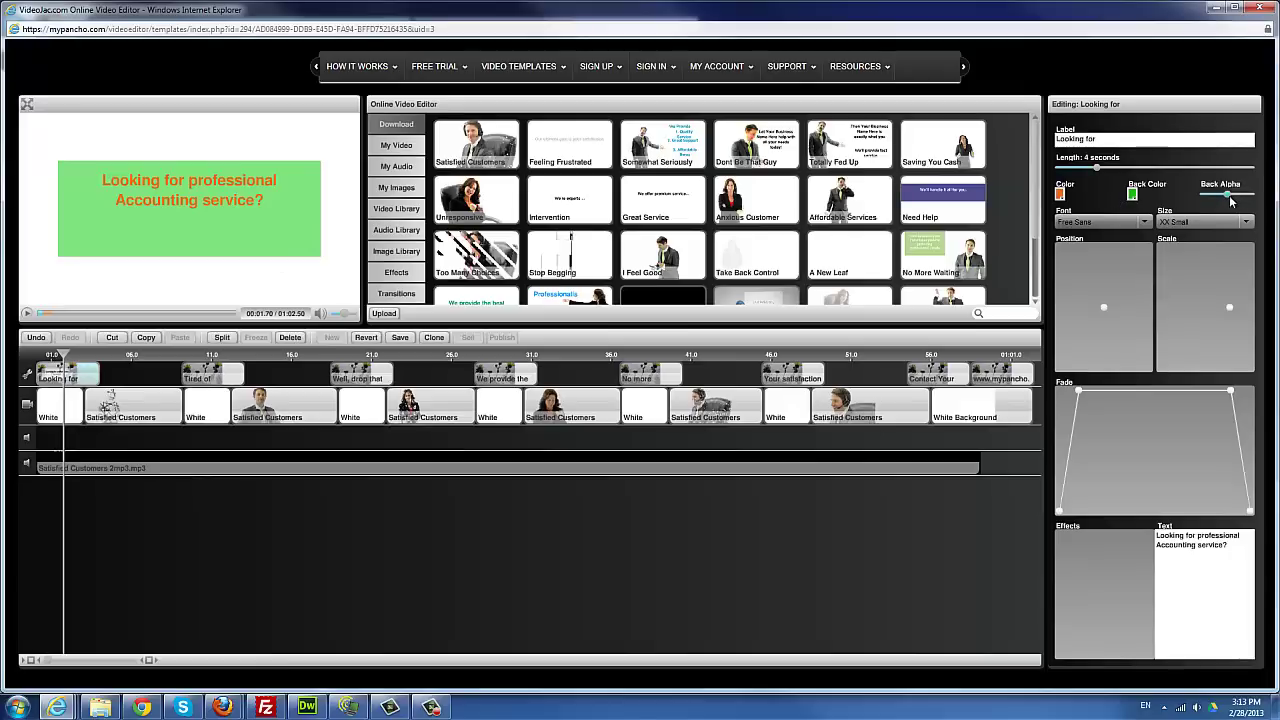
mouse_move(1230, 200)
mouse_down()
mouse_move(1190, 200)
mouse_move(1252, 198)
mouse_move(1200, 196)
mouse_move(1237, 197)
mouse_up()
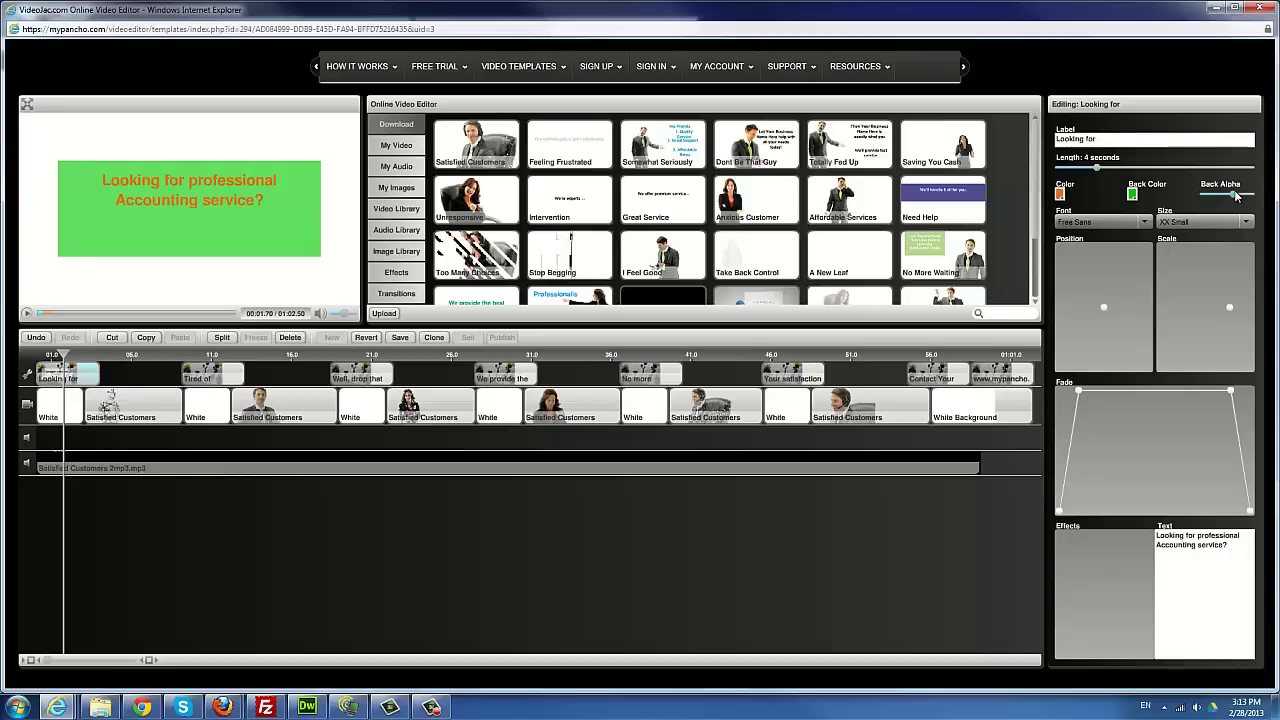
drag(1229, 196, 1221, 196)
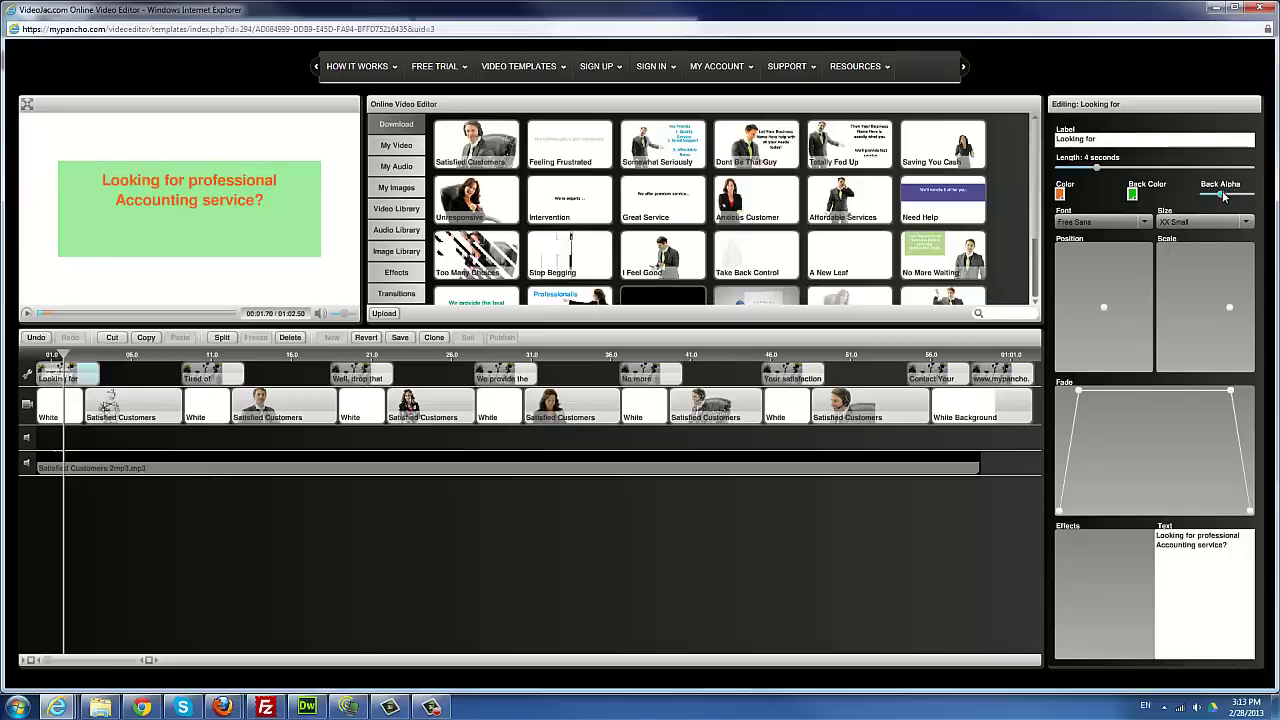
Try the BlackChancery and BuilderMarker fonts, then set the caption font to Free Sans
click(1145, 222)
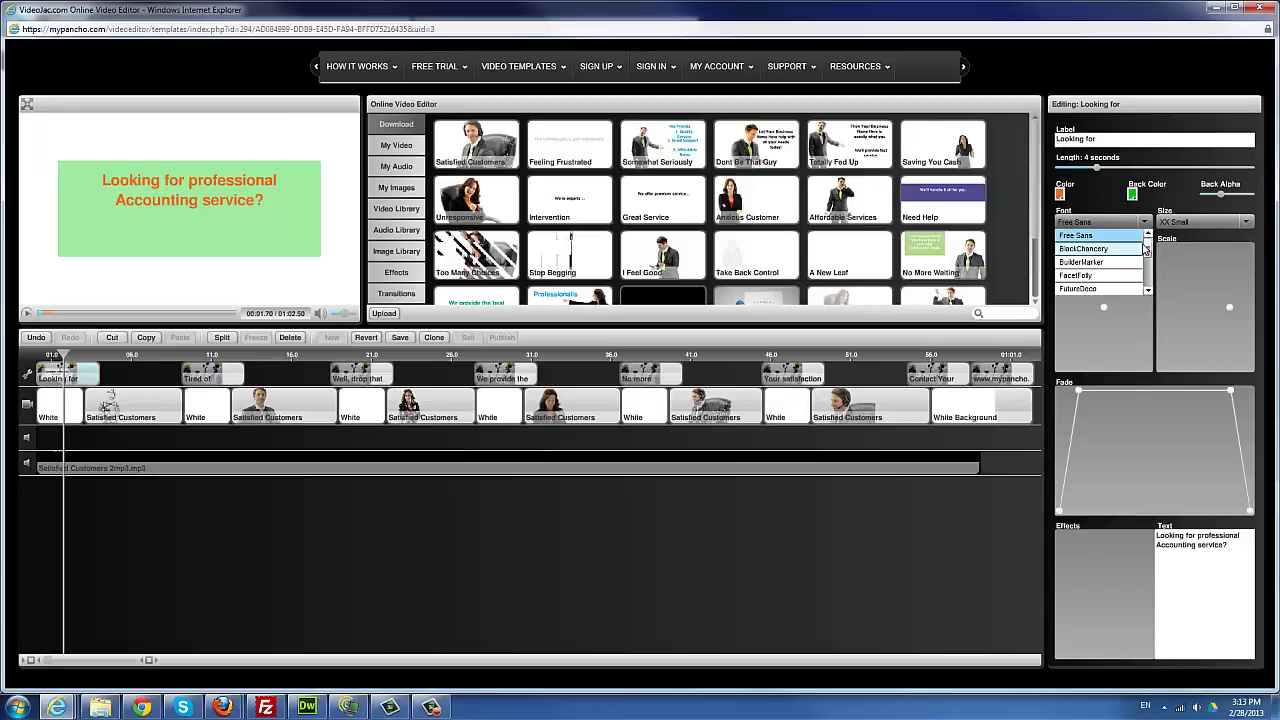
click(1092, 249)
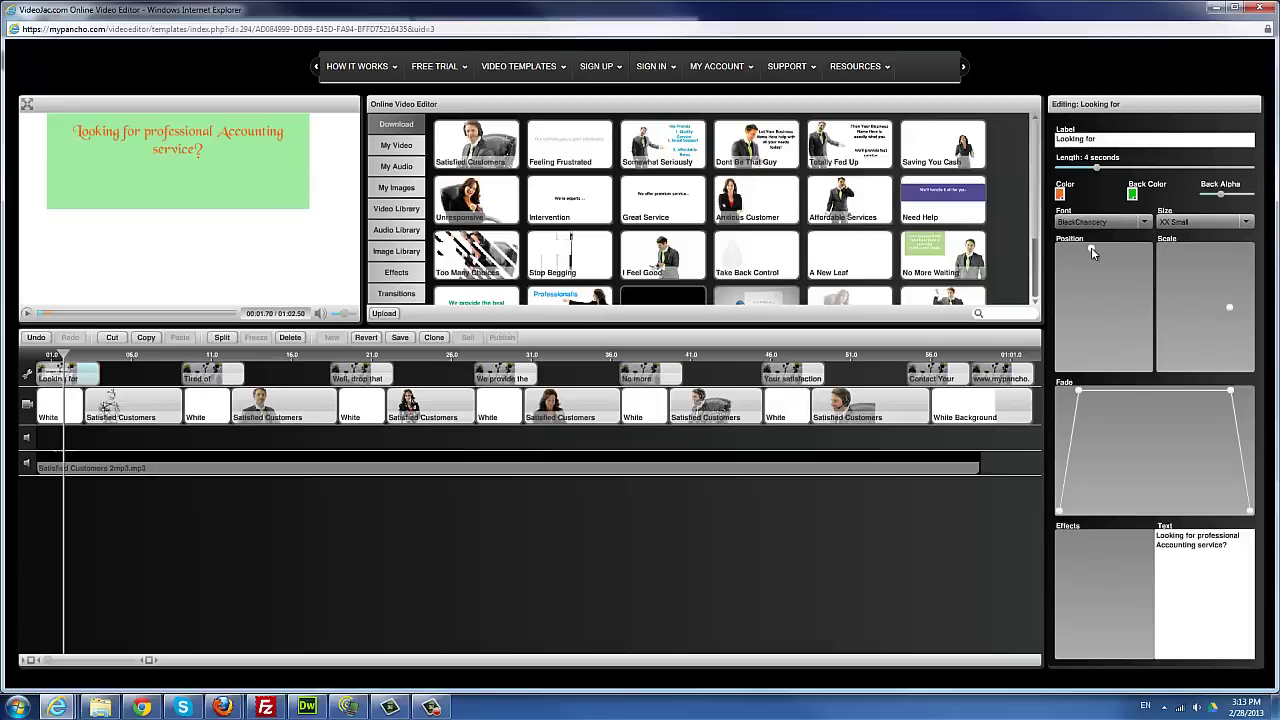
click(1145, 223)
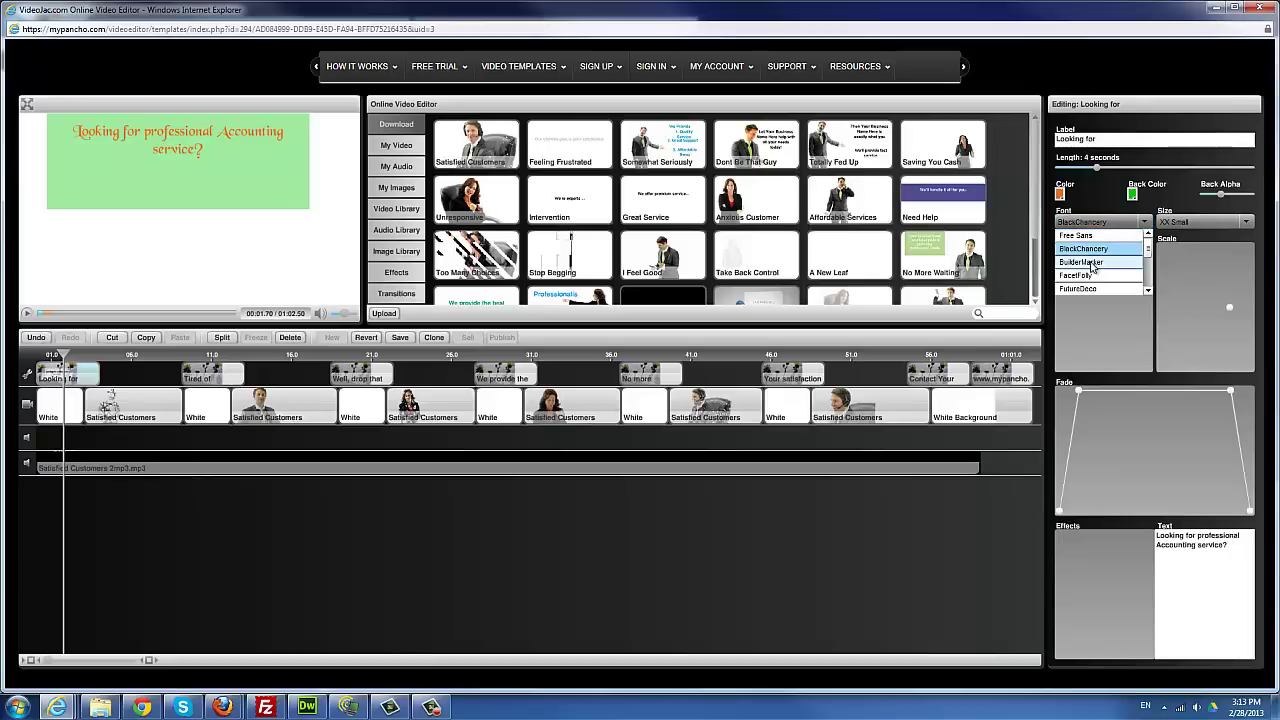
click(1091, 264)
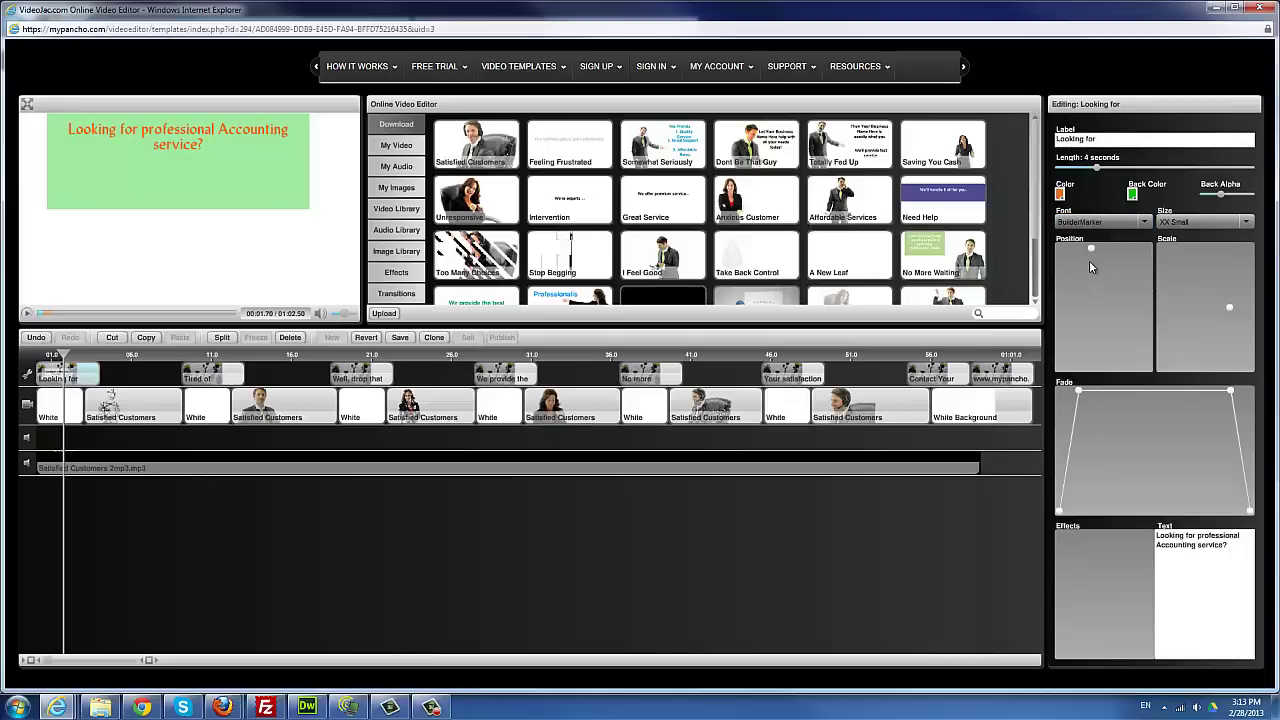
click(1144, 228)
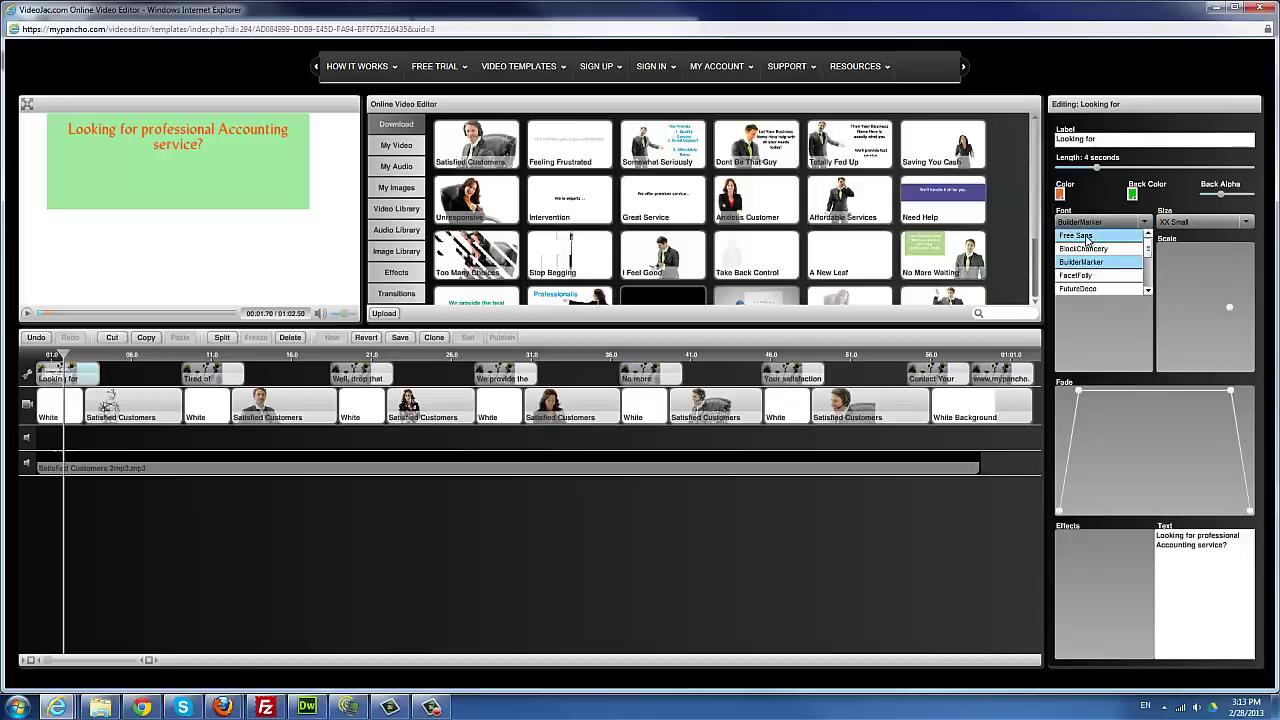
click(1106, 240)
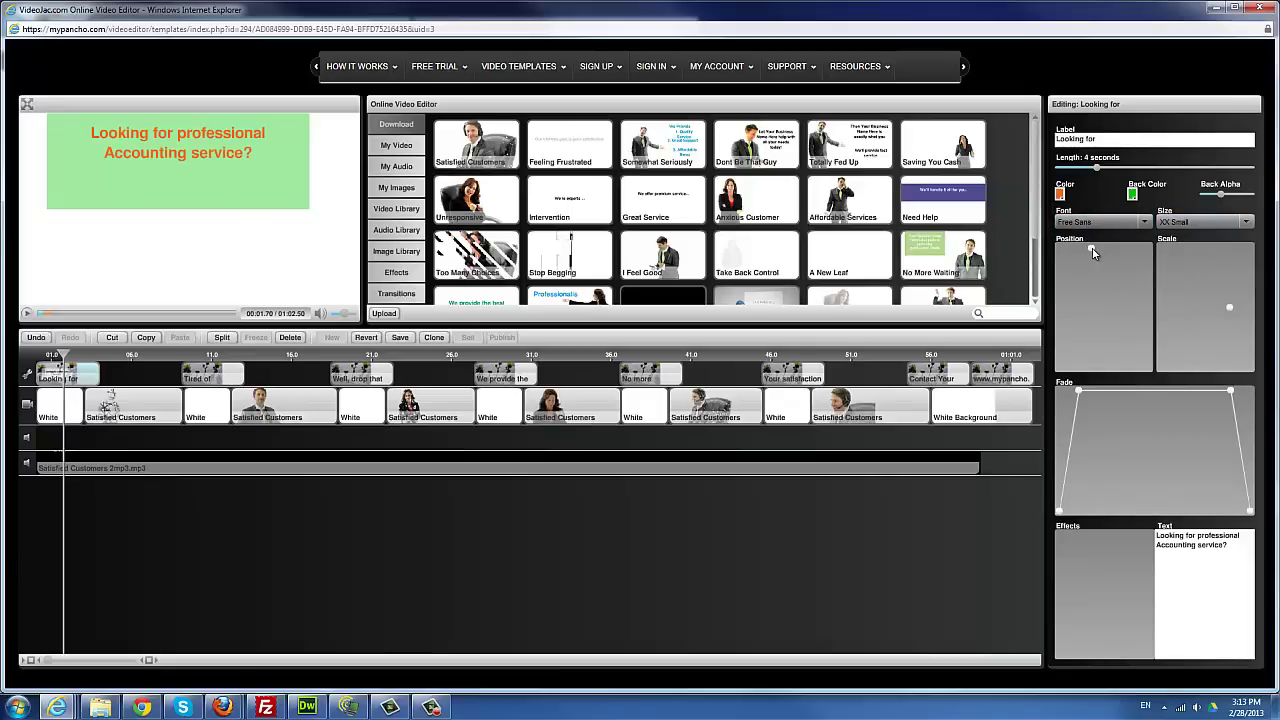
Change the caption size from XX Small to X Small
click(1246, 224)
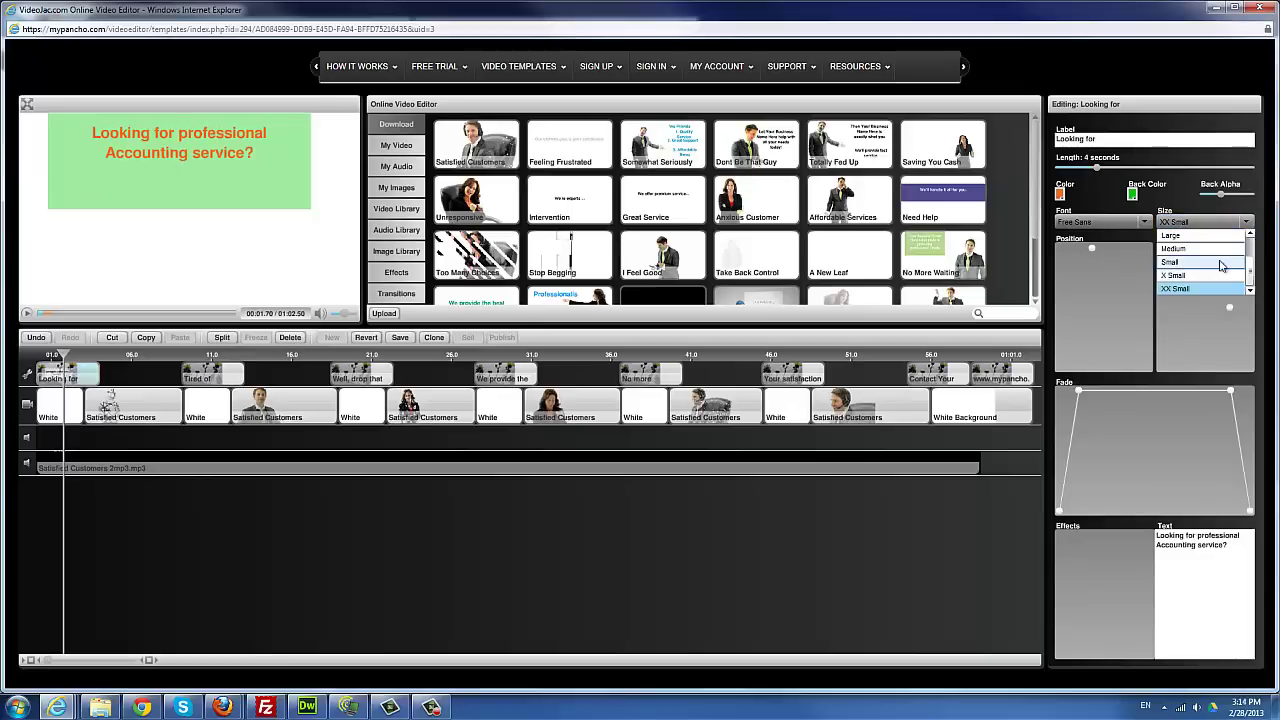
mouse_move(1248, 262)
mouse_down()
mouse_move(1249, 245)
mouse_move(1256, 282)
mouse_up()
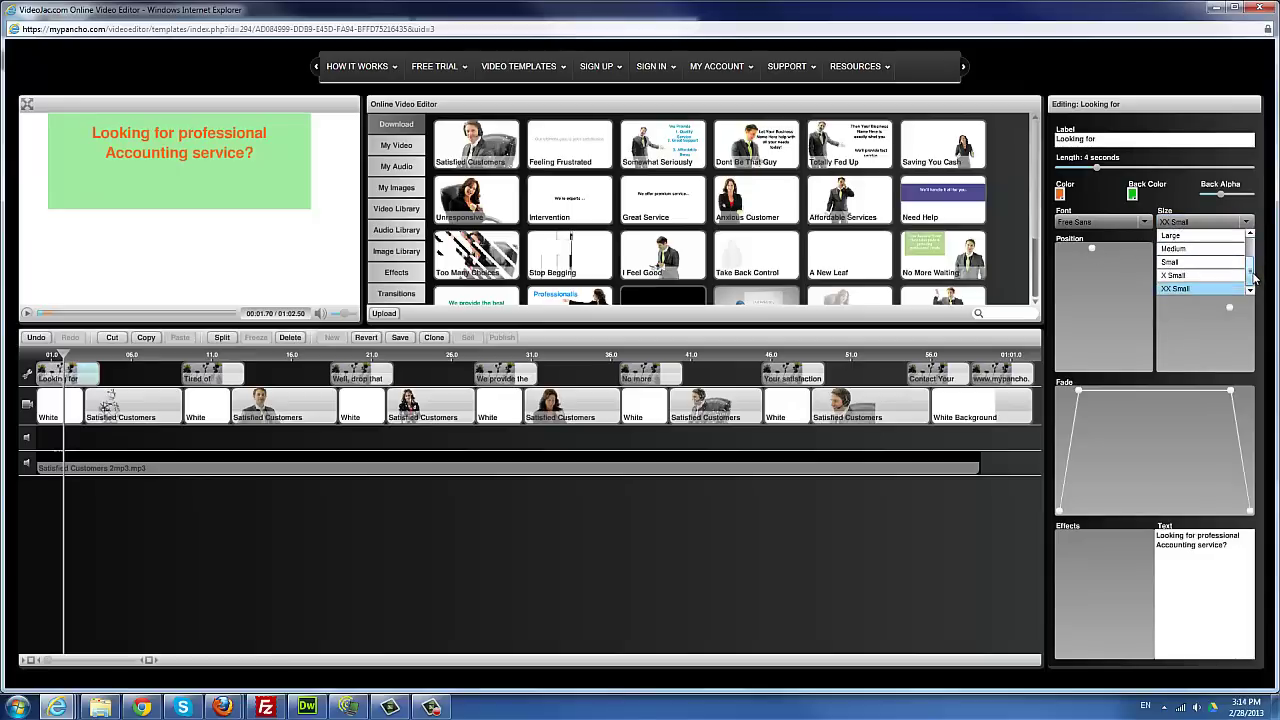
click(1170, 275)
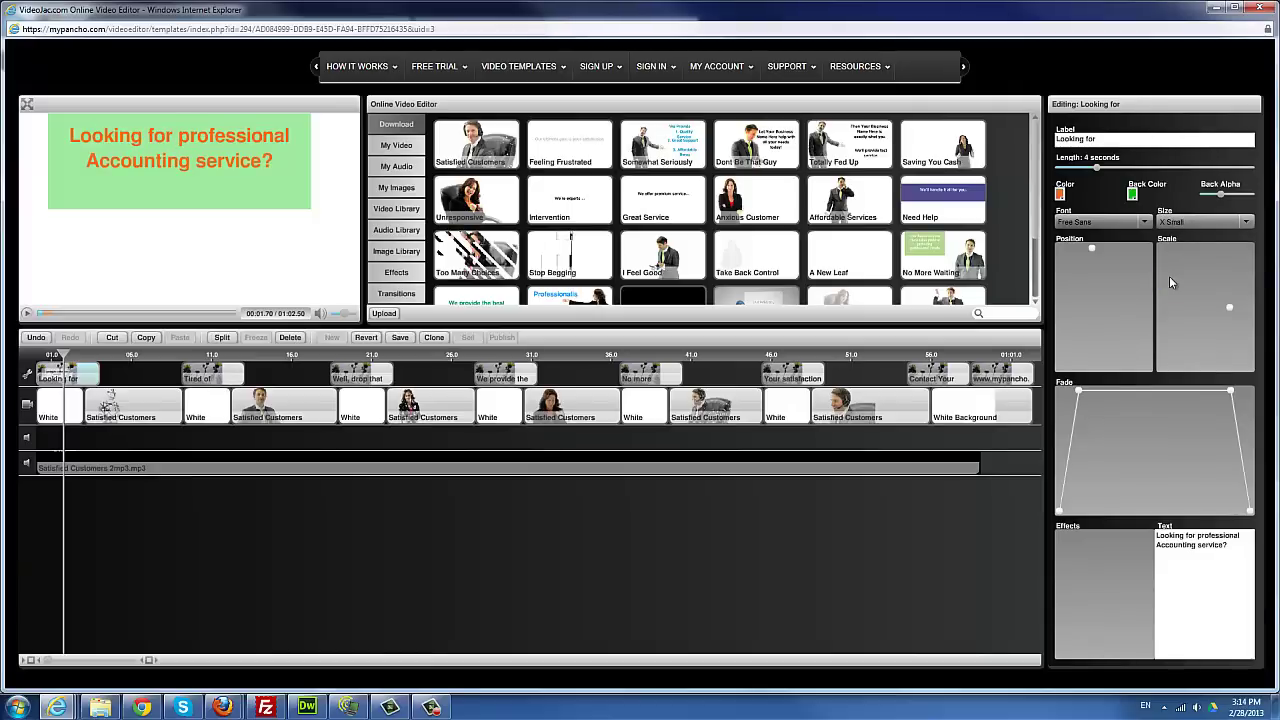
click(1246, 223)
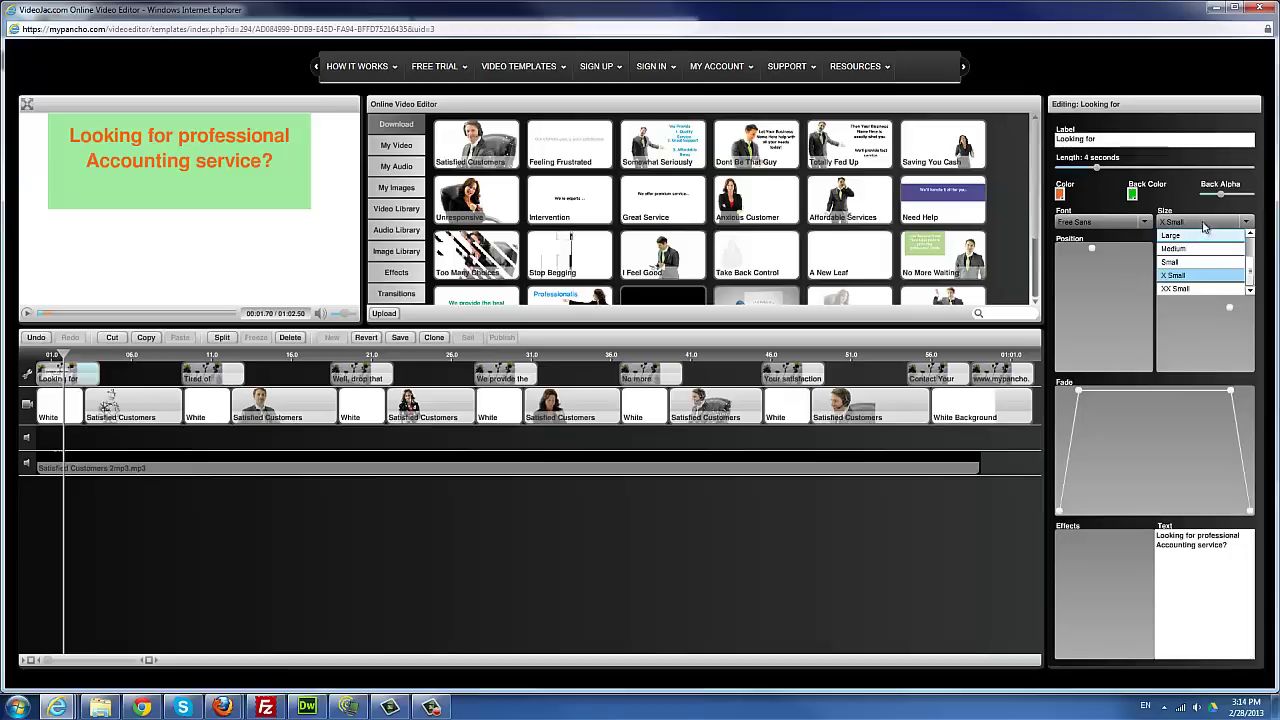
click(1204, 219)
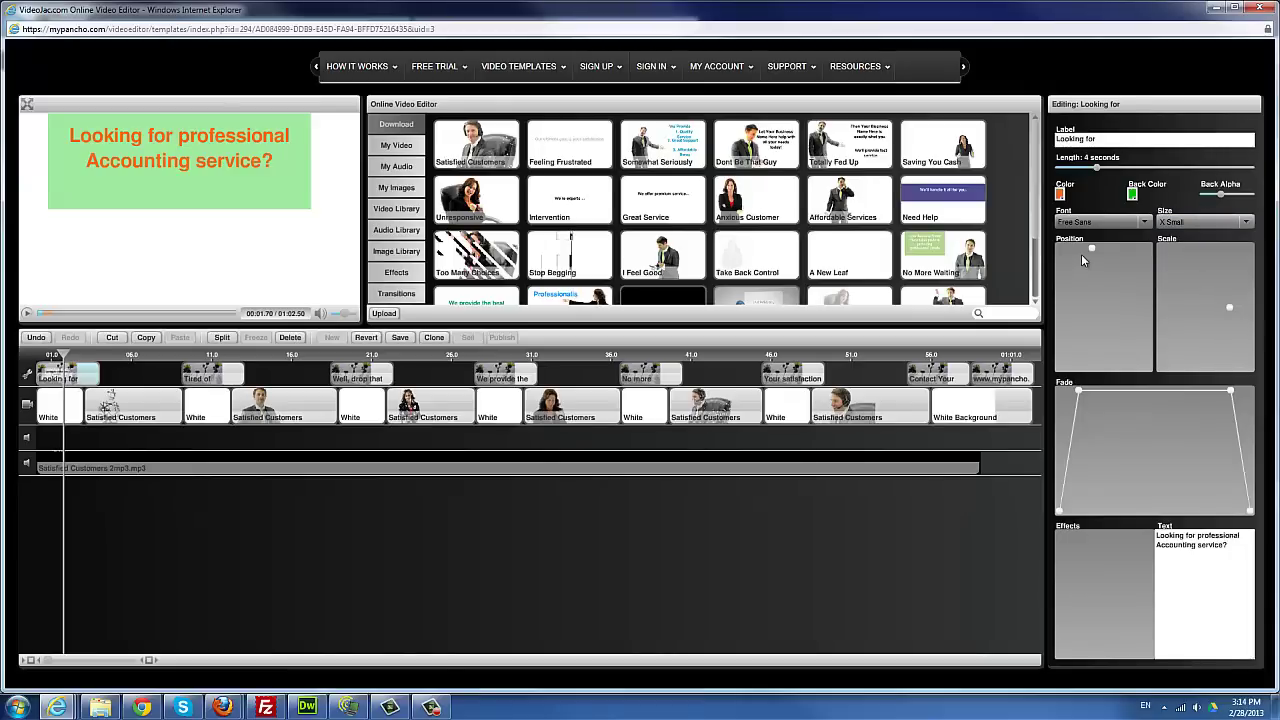
mouse_move(627, 243)
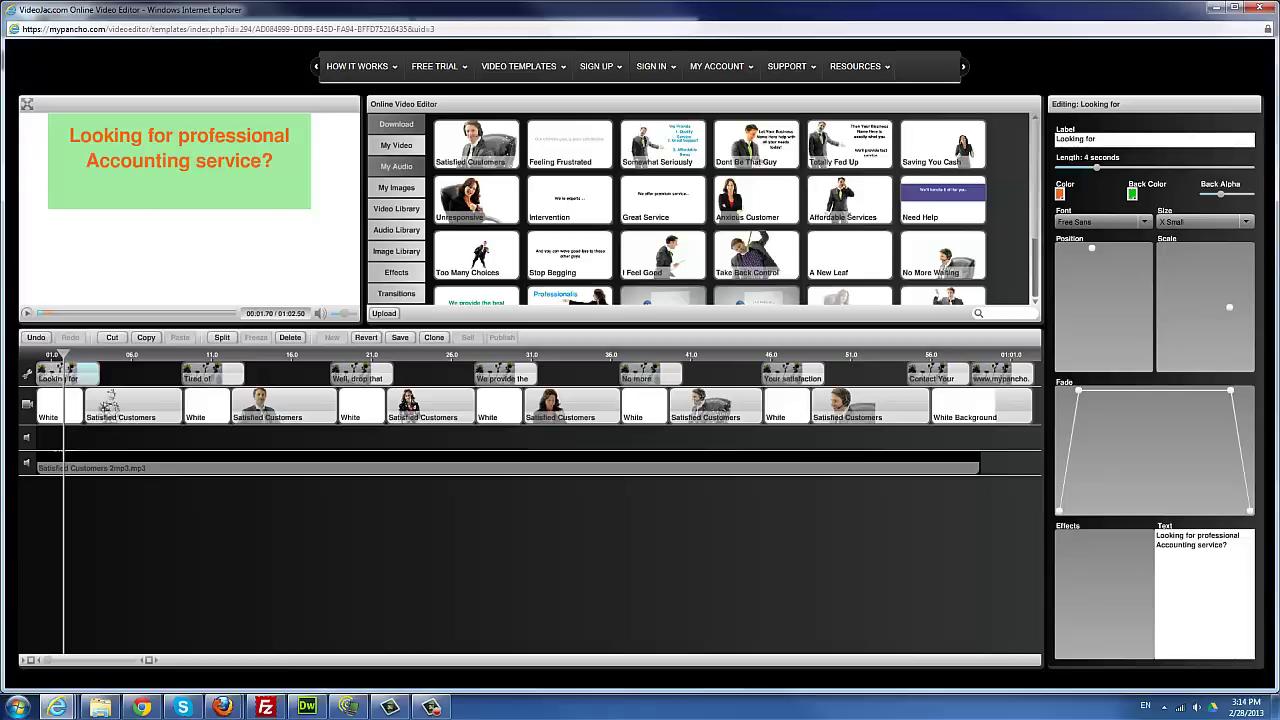
mouse_move(935, 185)
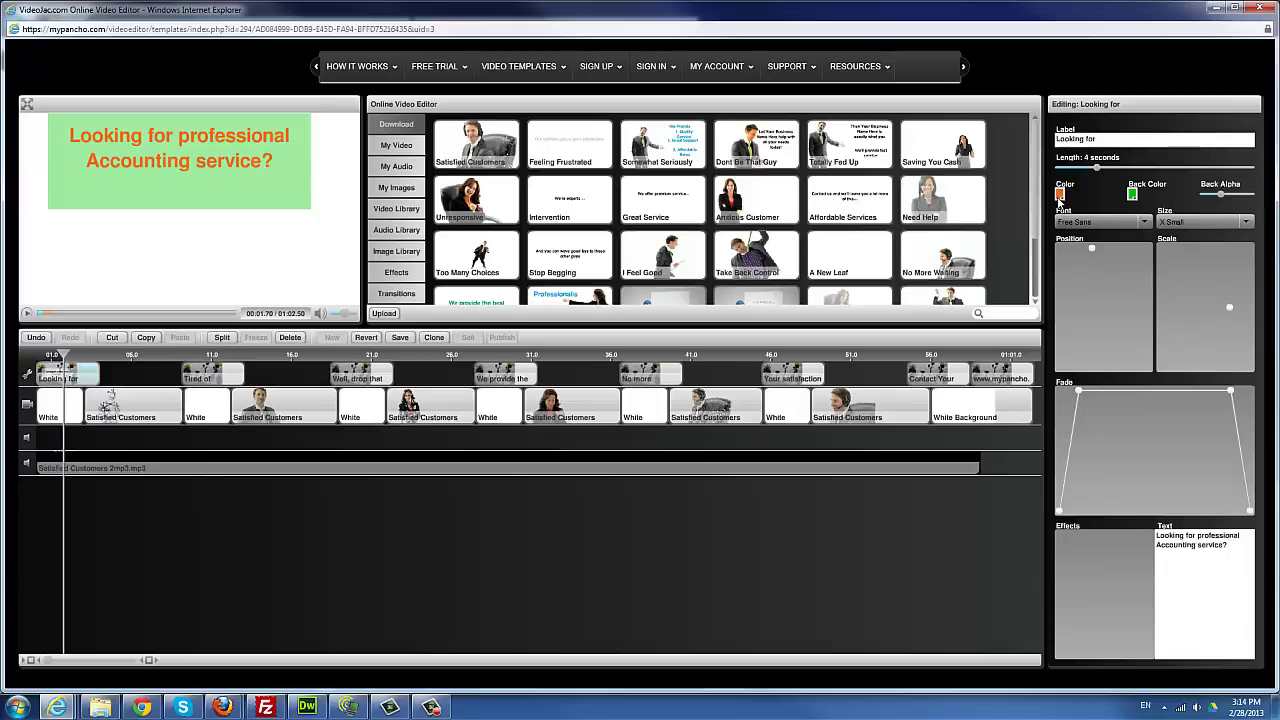
Move the caption box down and right, shrink it slightly, and lengthen its fade-in
click(1091, 257)
drag(1097, 280, 1099, 304)
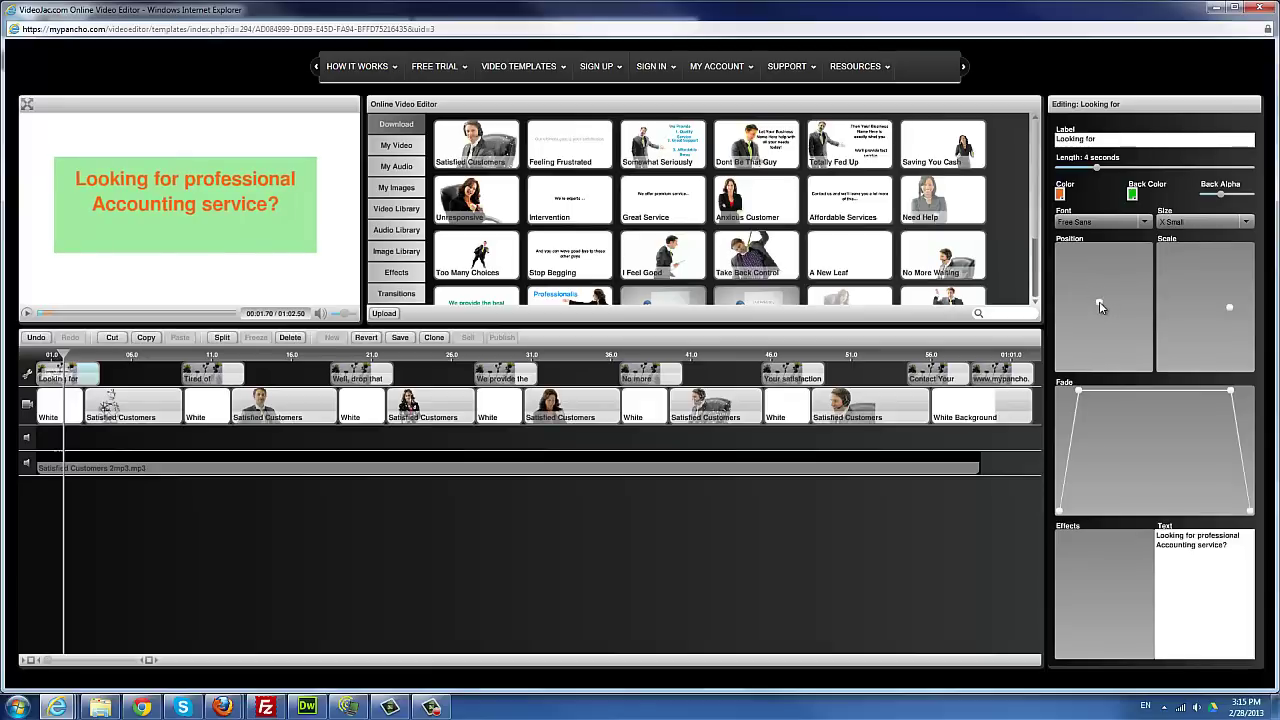
drag(1099, 303, 1099, 303)
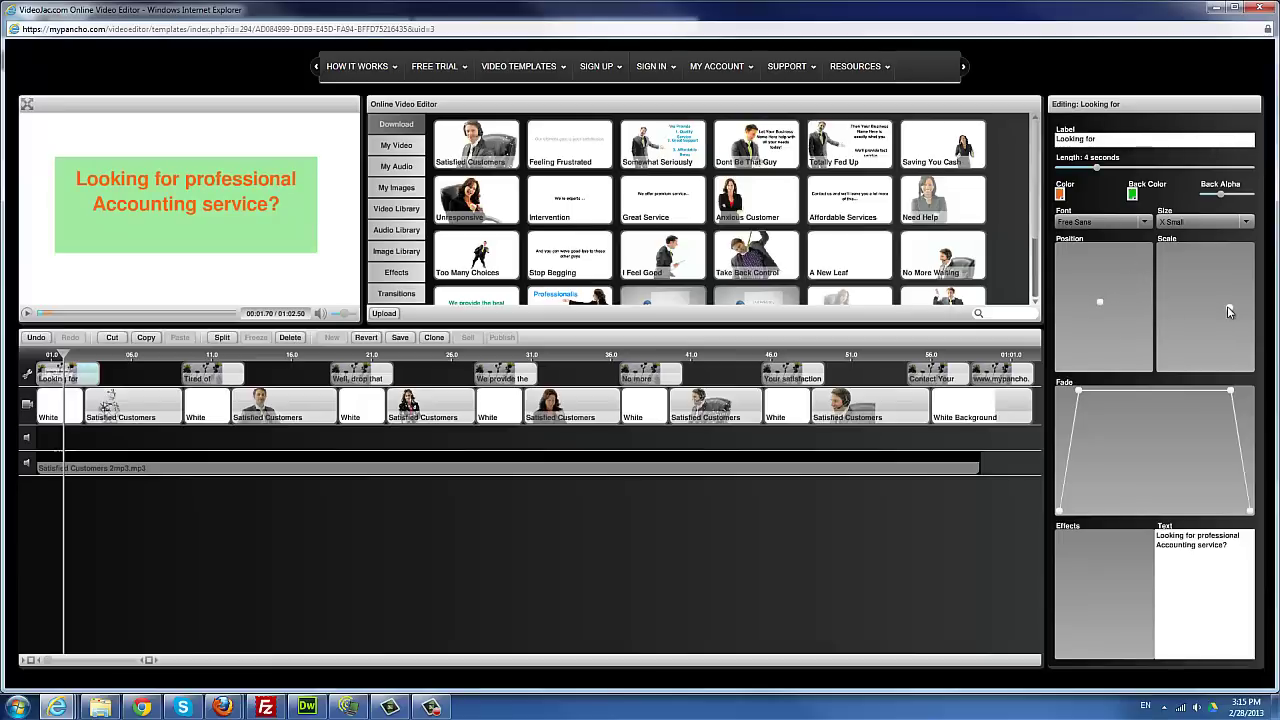
mouse_move(1228, 312)
mouse_down()
mouse_move(1171, 297)
mouse_move(1225, 312)
mouse_up()
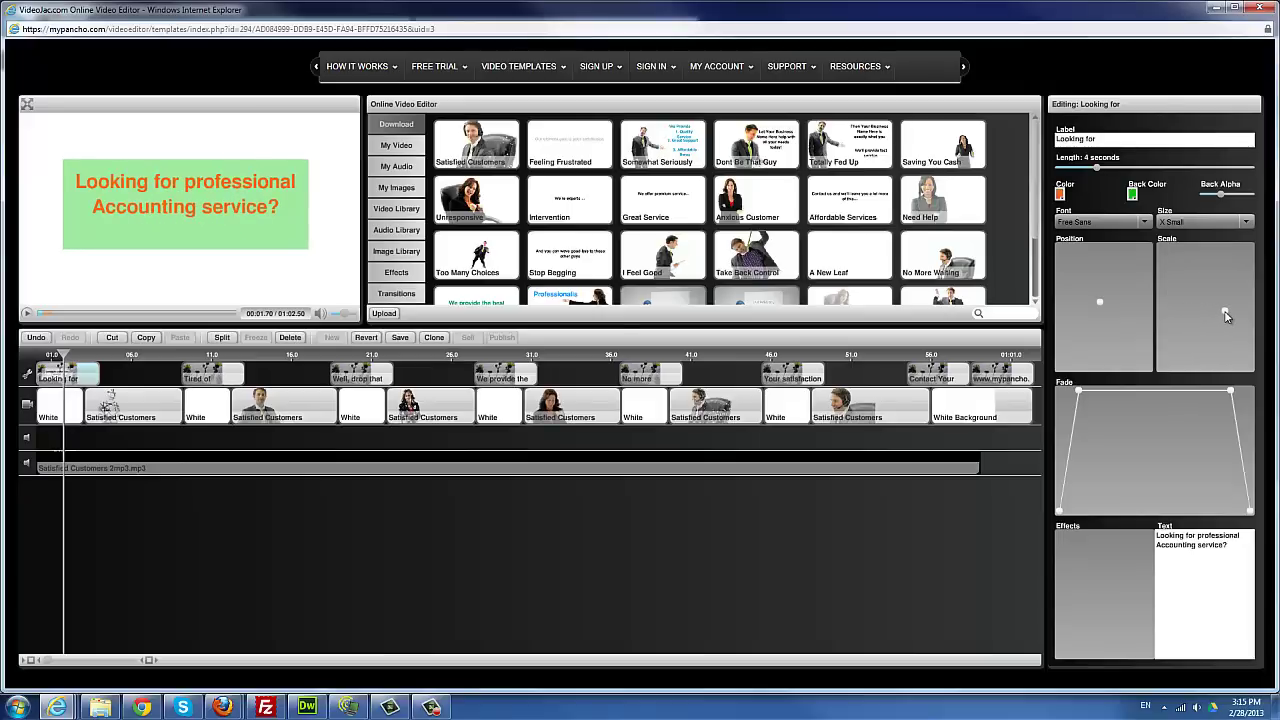
drag(1103, 305, 1104, 311)
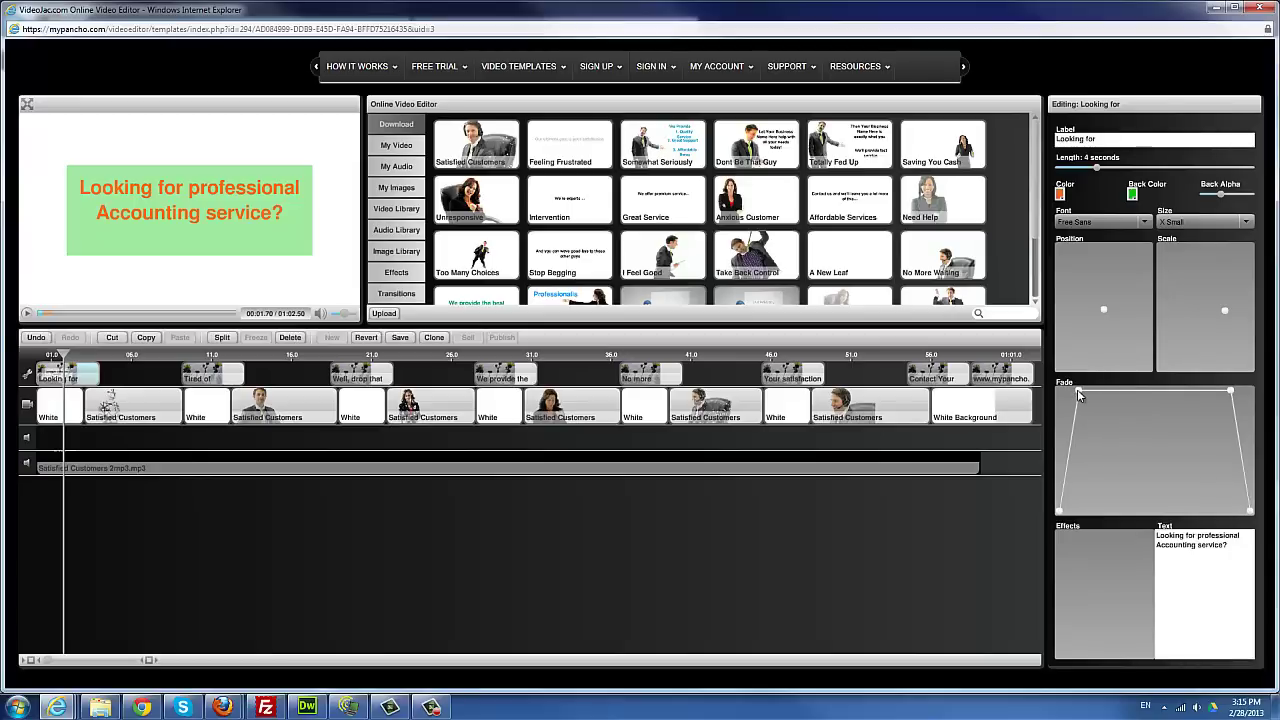
drag(1086, 391, 1140, 397)
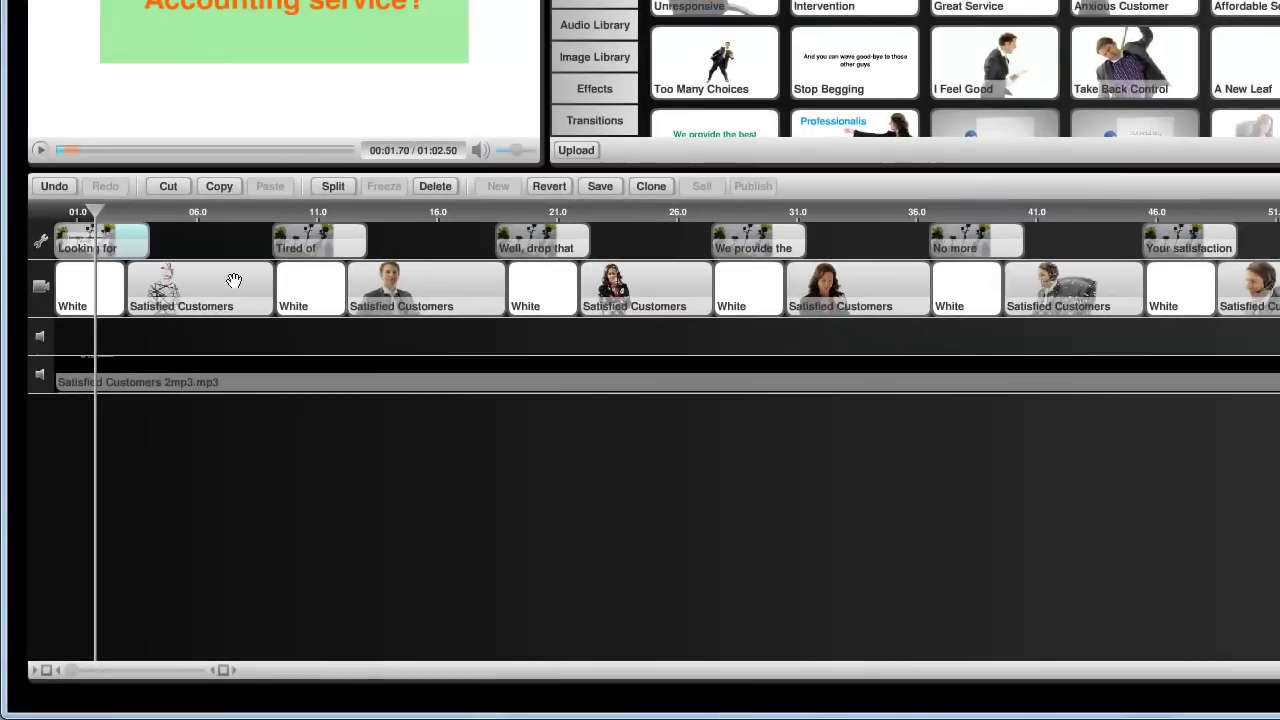
drag(93, 212, 57, 212)
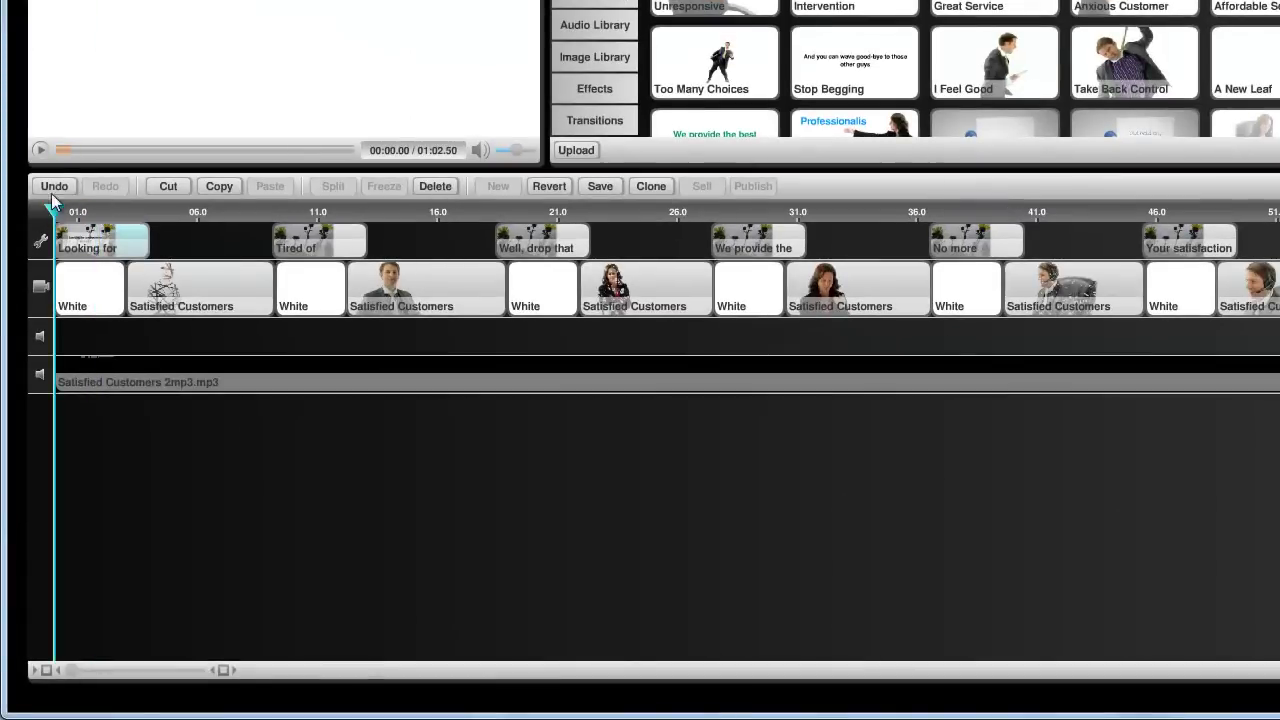
click(40, 150)
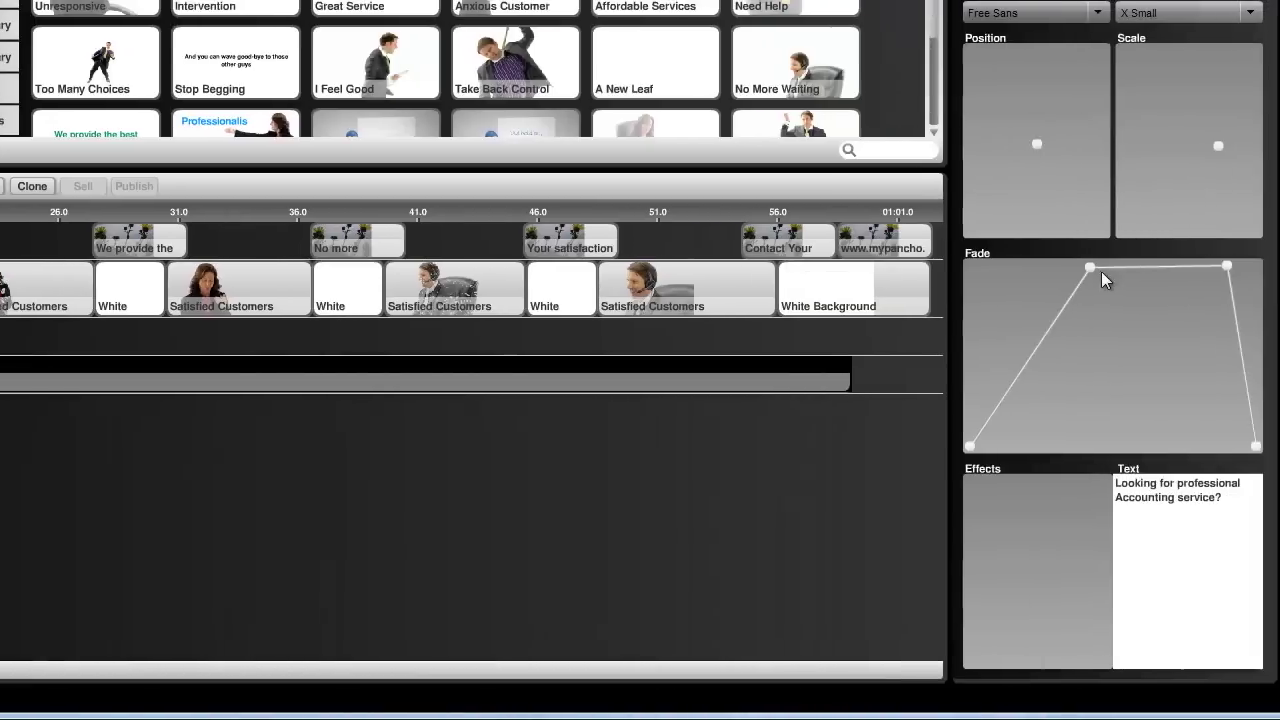
Reshape the caption's fade envelope into an M shape and play the opening to check it
drag(1101, 273, 1109, 446)
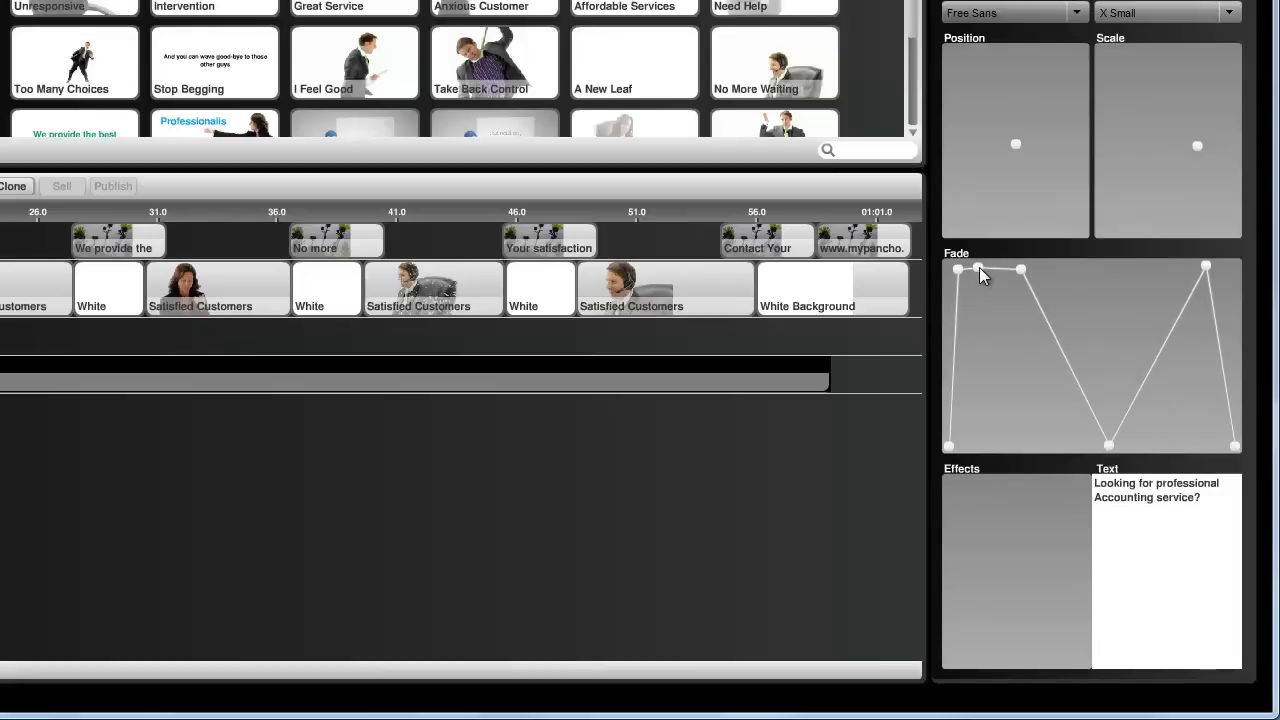
drag(979, 268, 958, 270)
drag(1020, 270, 1128, 177)
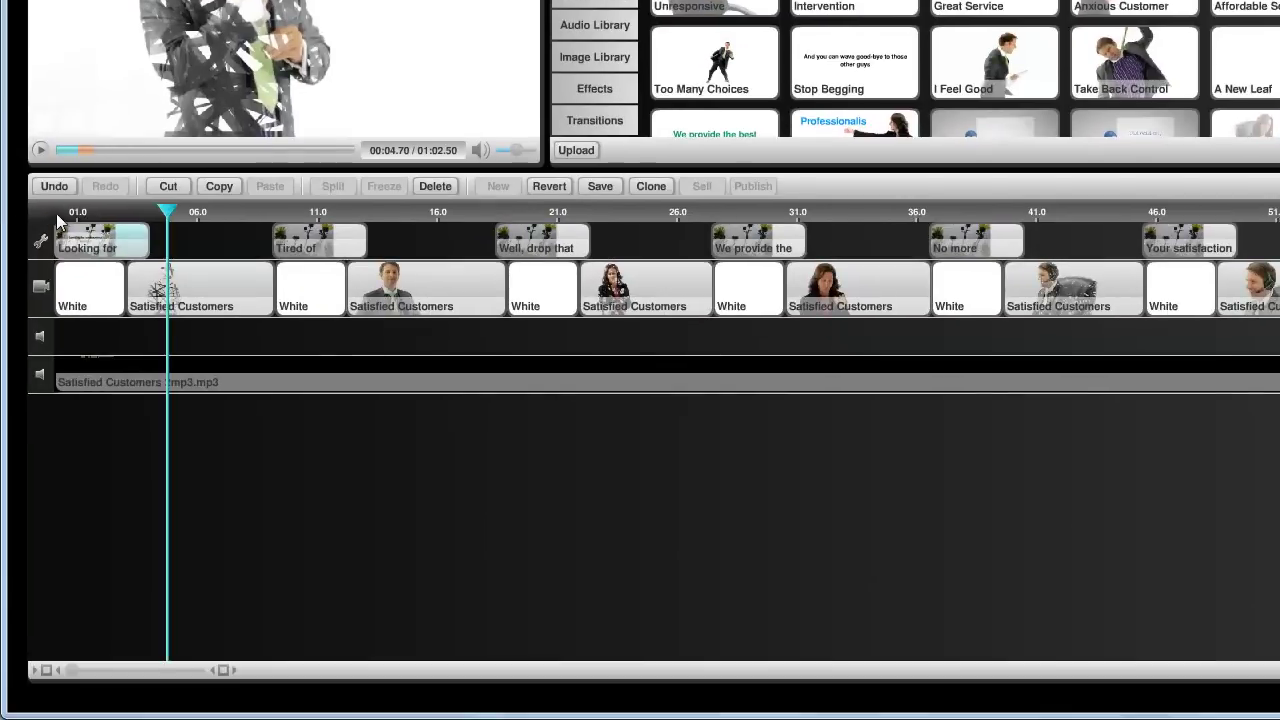
drag(167, 212, 52, 212)
click(40, 150)
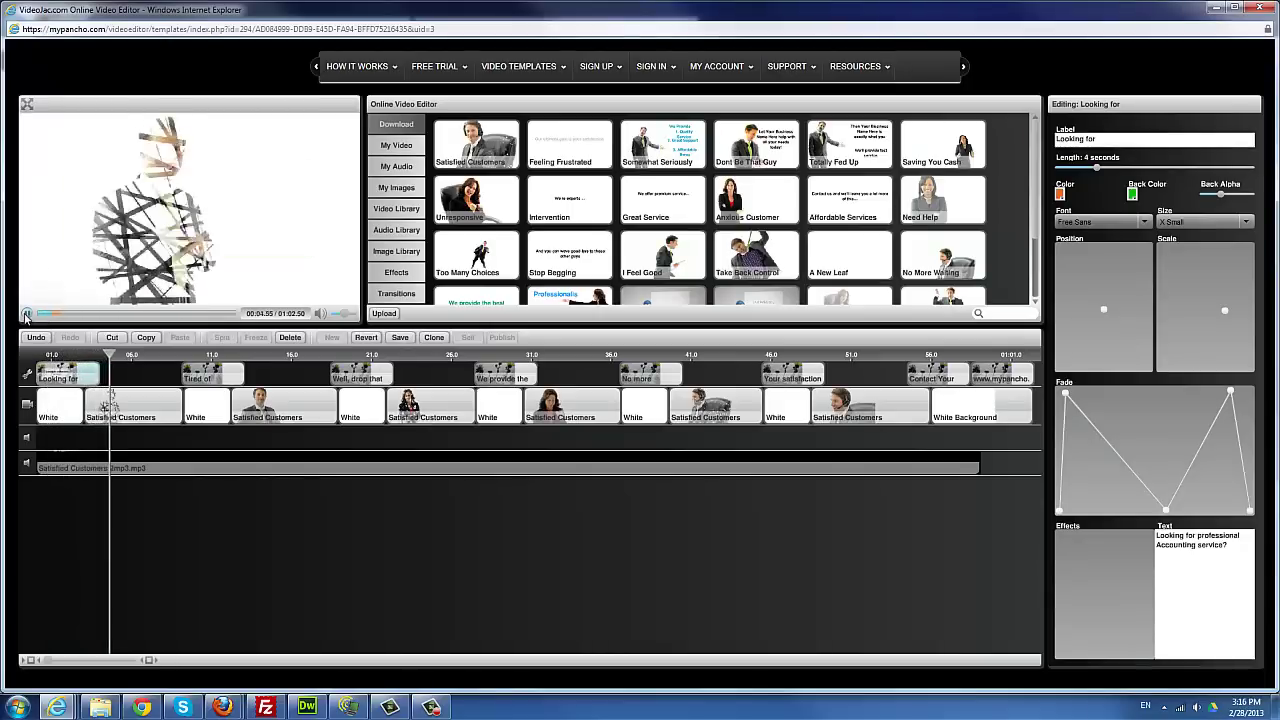
click(26, 313)
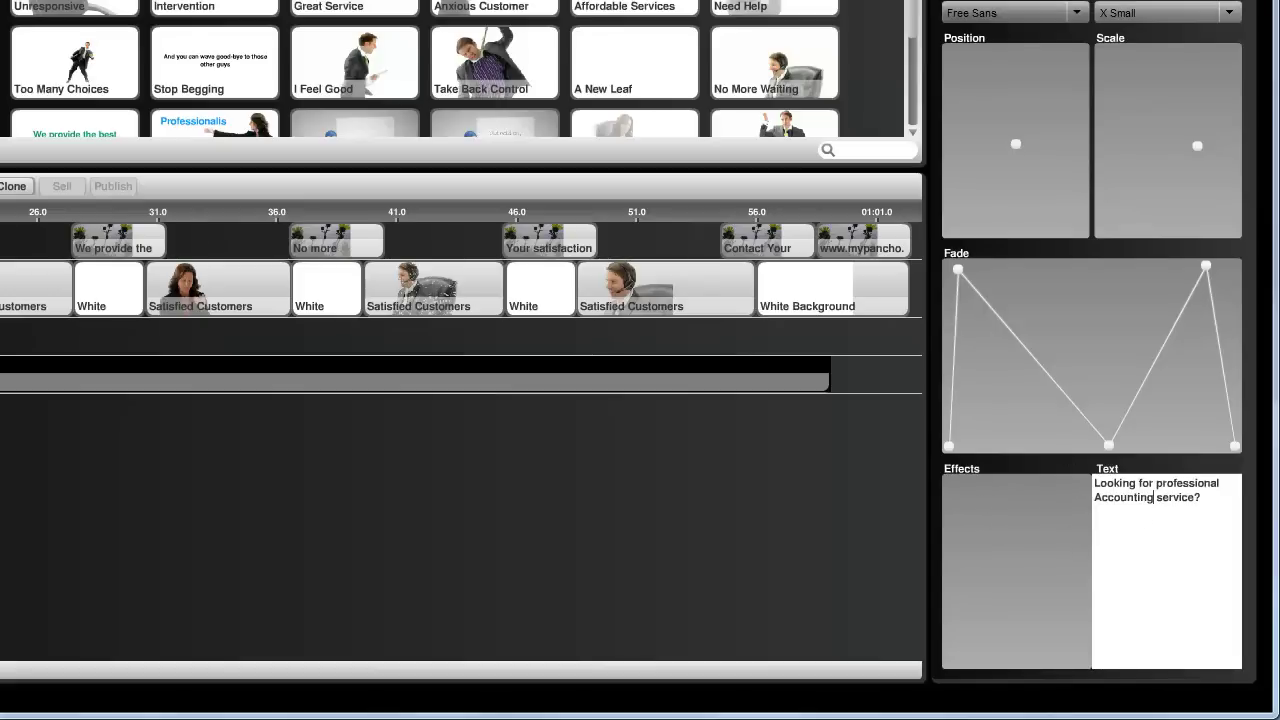
Remove the middle dip to restore a trapezoid fade with a quick fade-in
drag(1108, 447, 1114, 163)
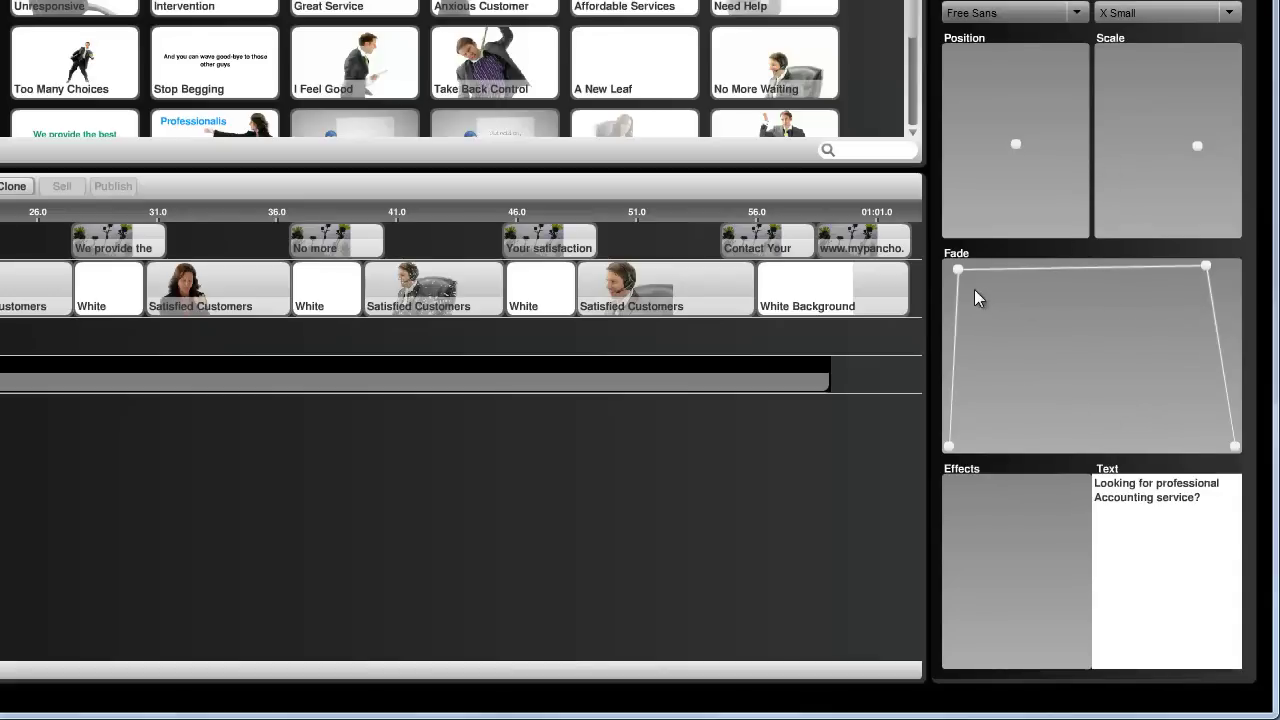
drag(960, 279, 962, 270)
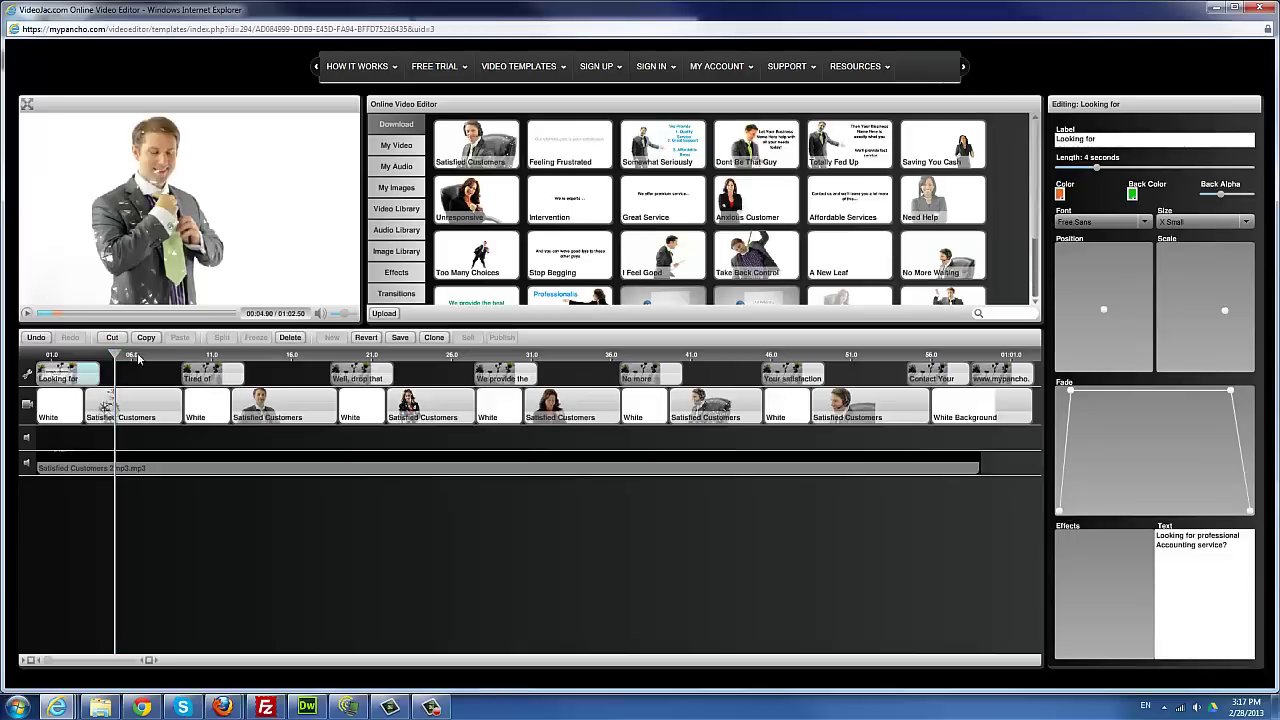
drag(115, 358, 202, 324)
Select the Contact Pancho Accounting caption clip and preview it at different moments
click(196, 359)
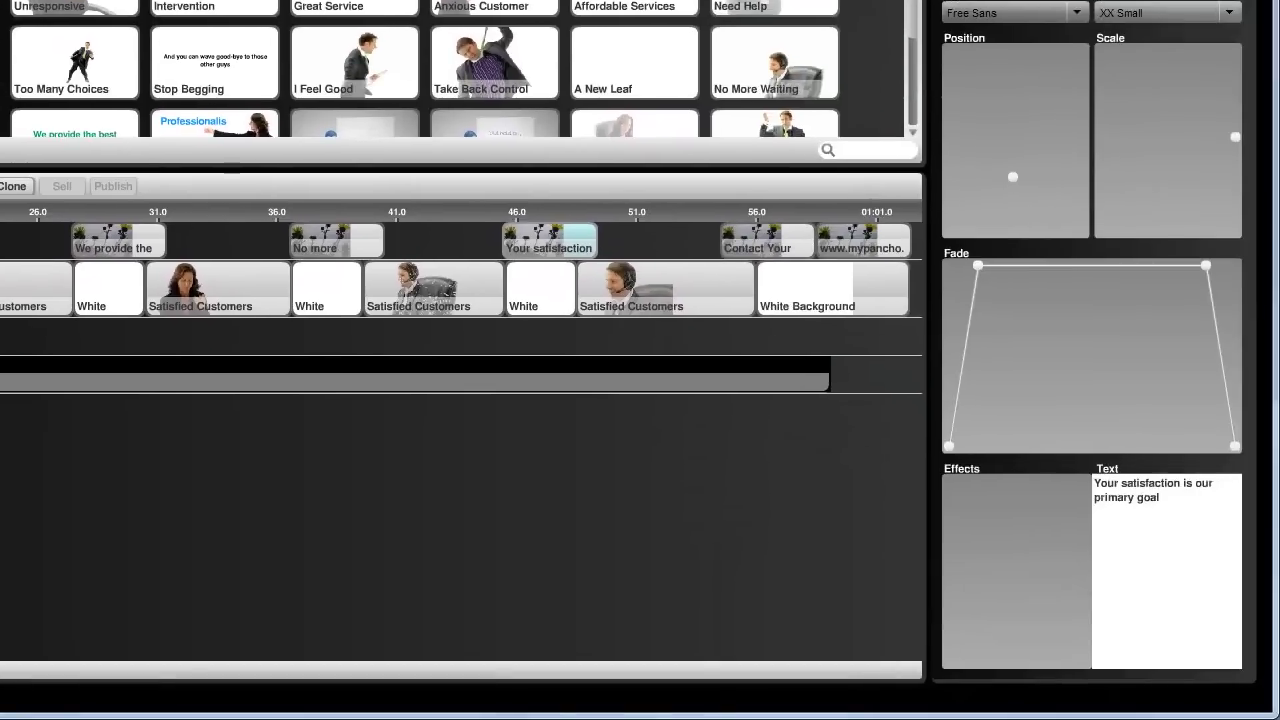
click(758, 212)
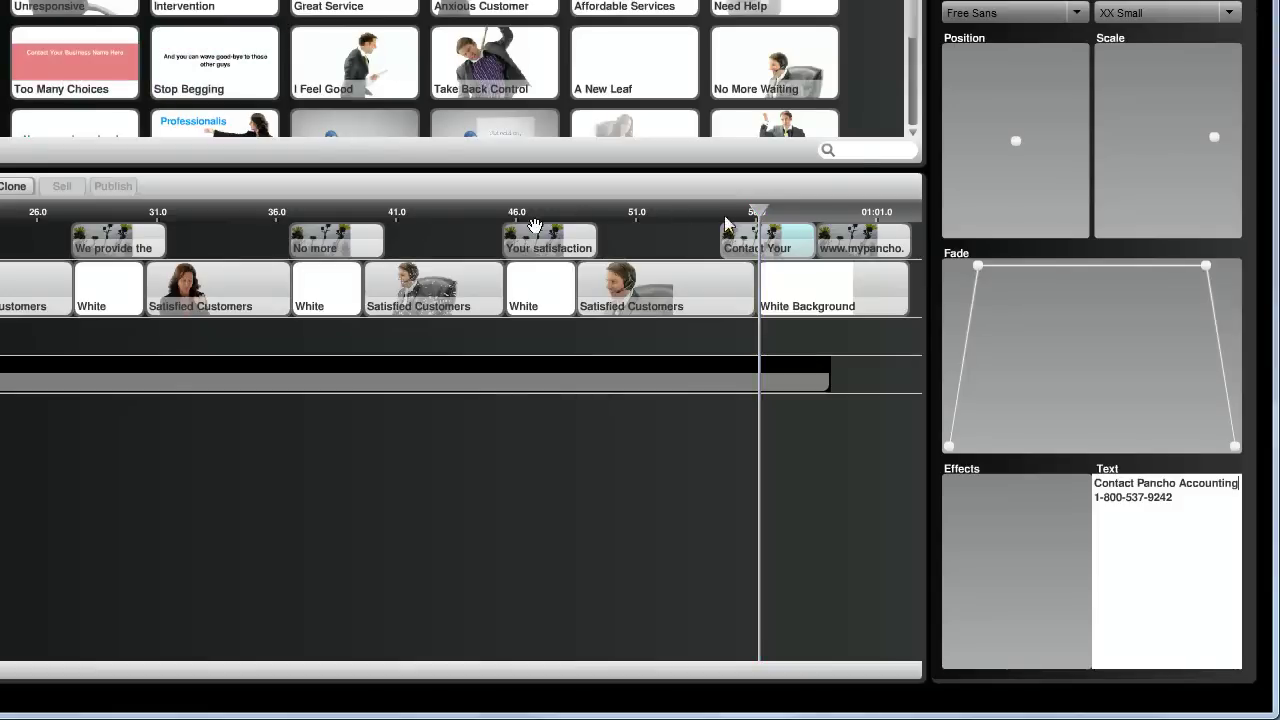
drag(737, 212, 773, 212)
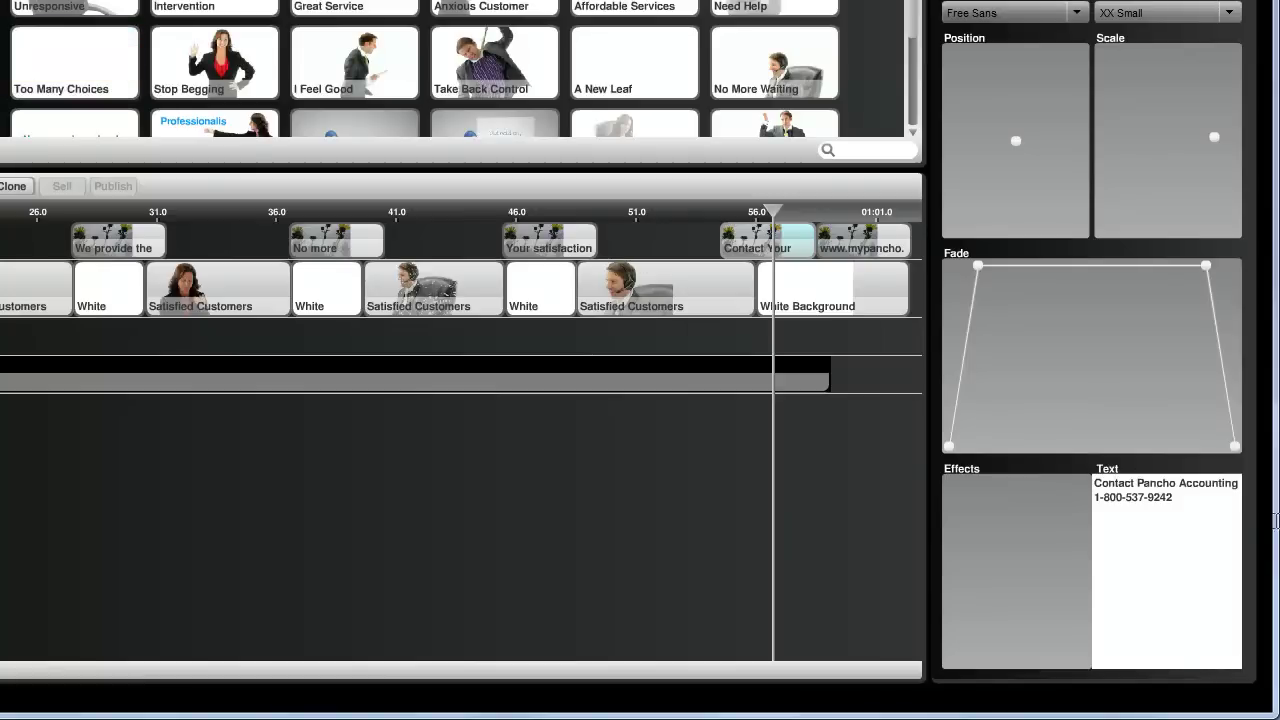
key(ctrl+a)
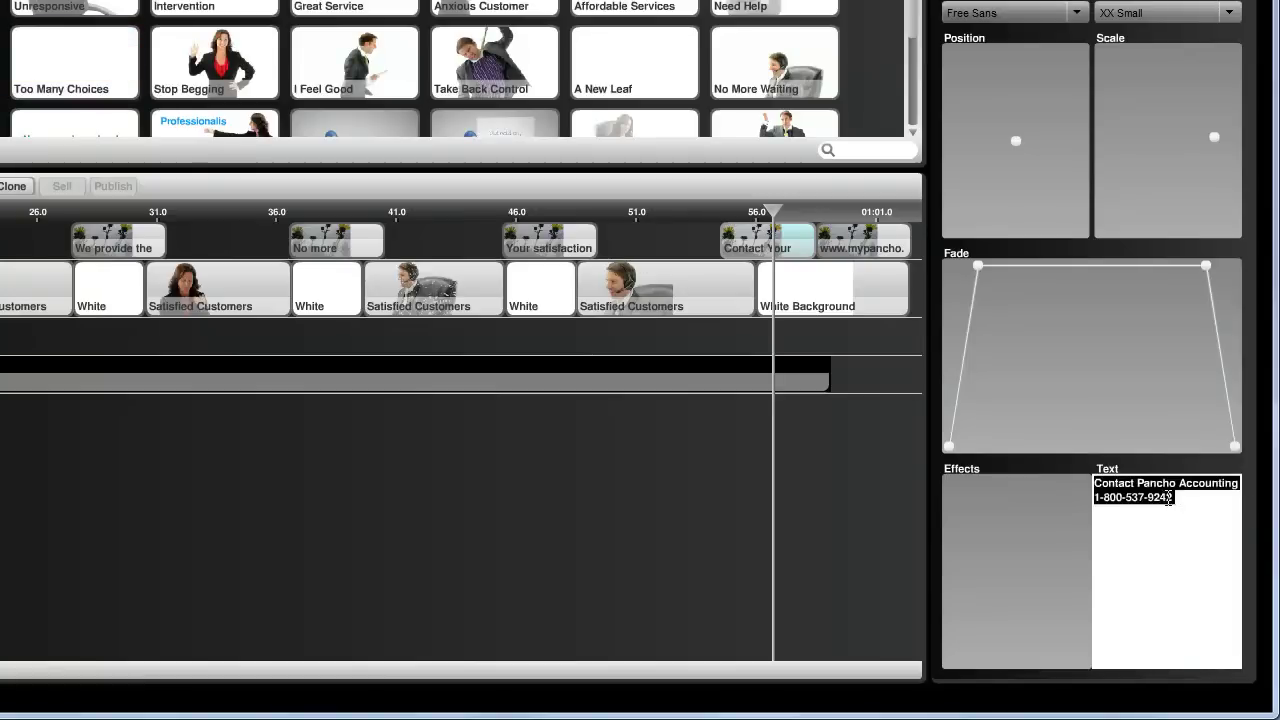
click(1173, 497)
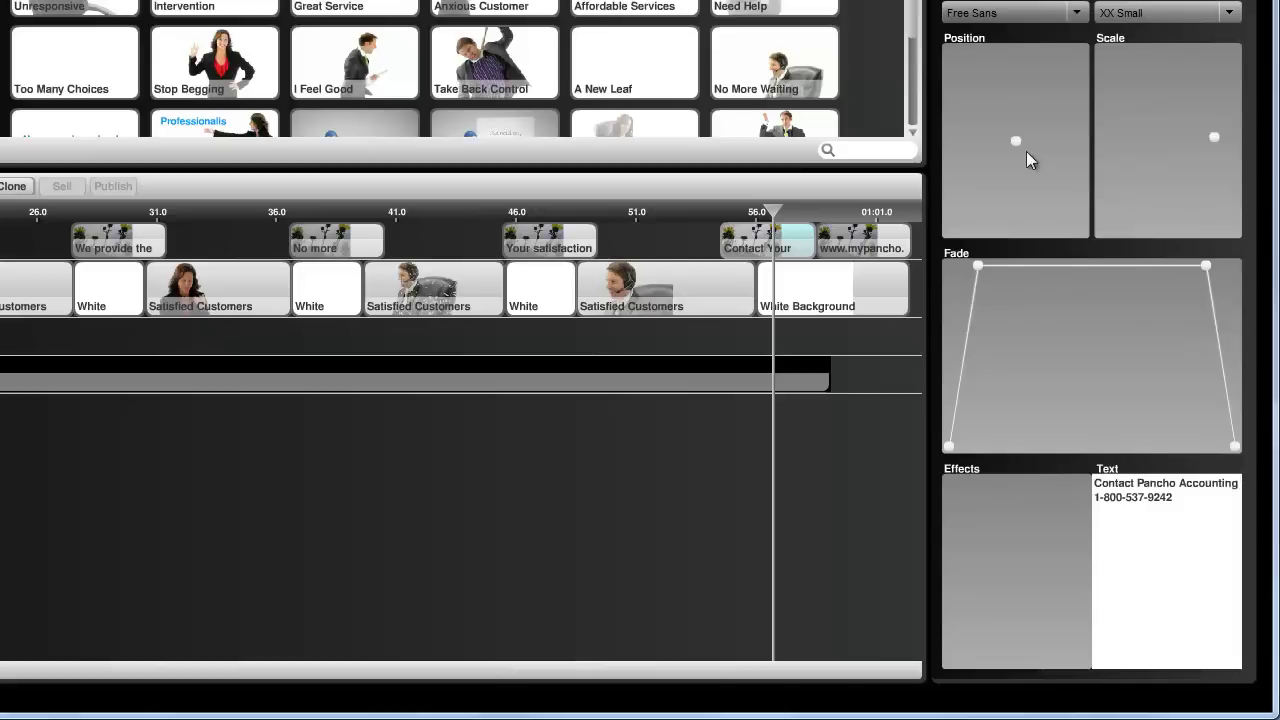
drag(1016, 141, 1010, 148)
drag(1201, 135, 1170, 136)
click(868, 218)
click(857, 243)
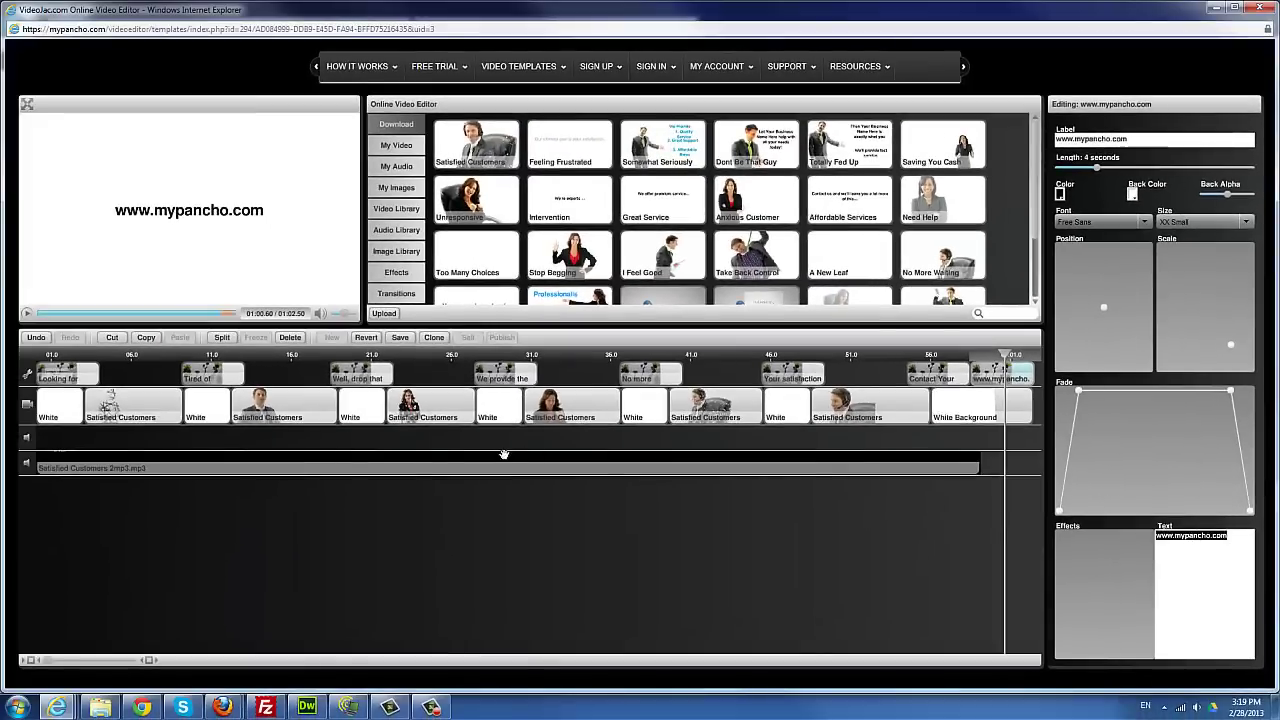
click(369, 509)
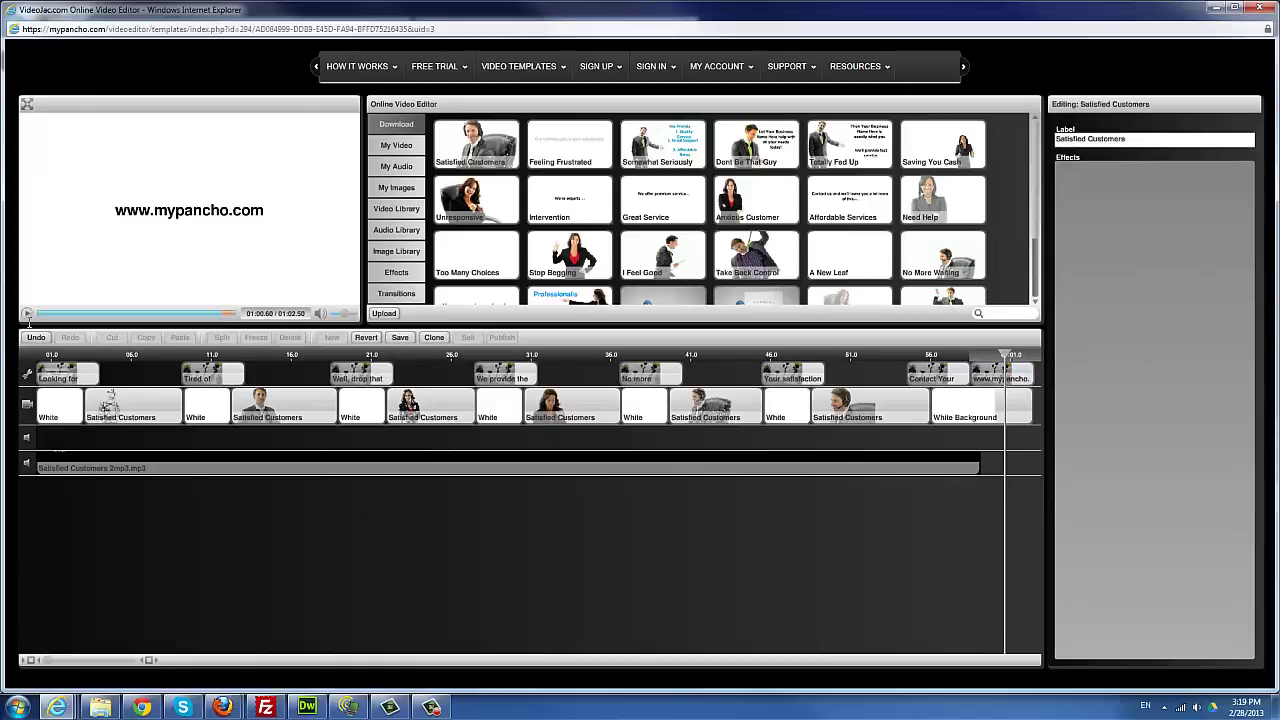
click(44, 355)
drag(44, 355, 37, 355)
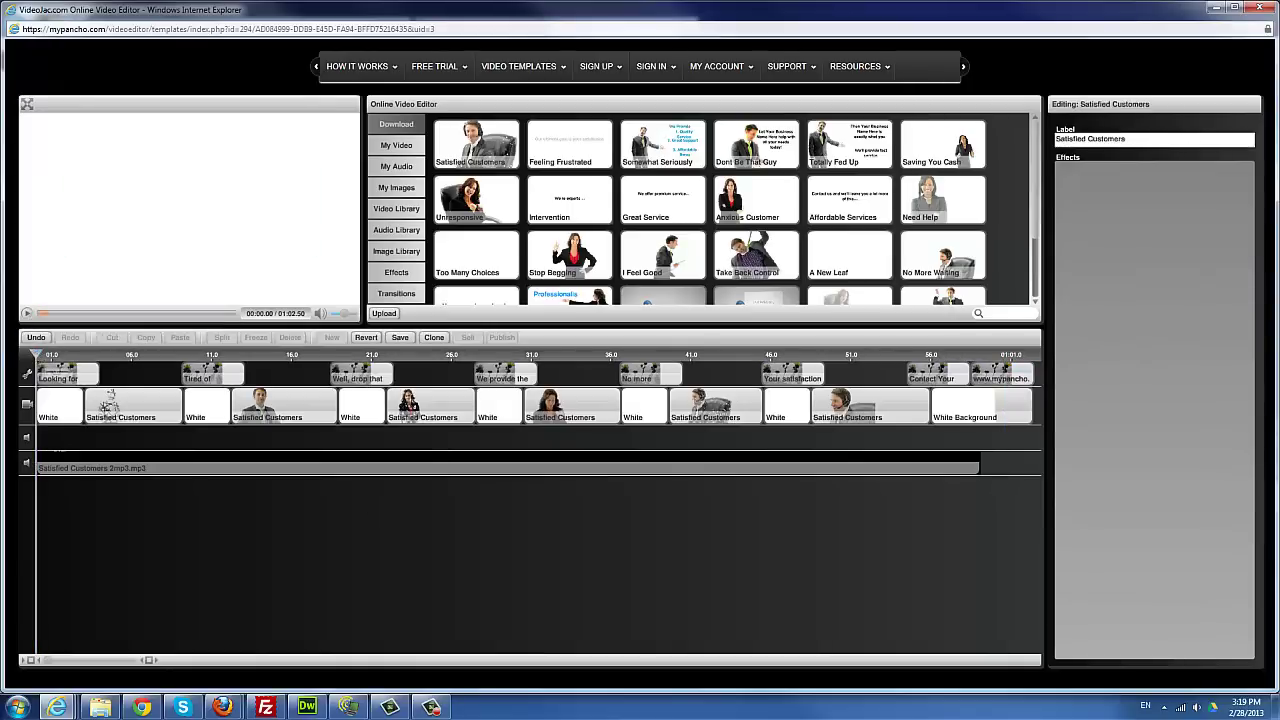
click(28, 314)
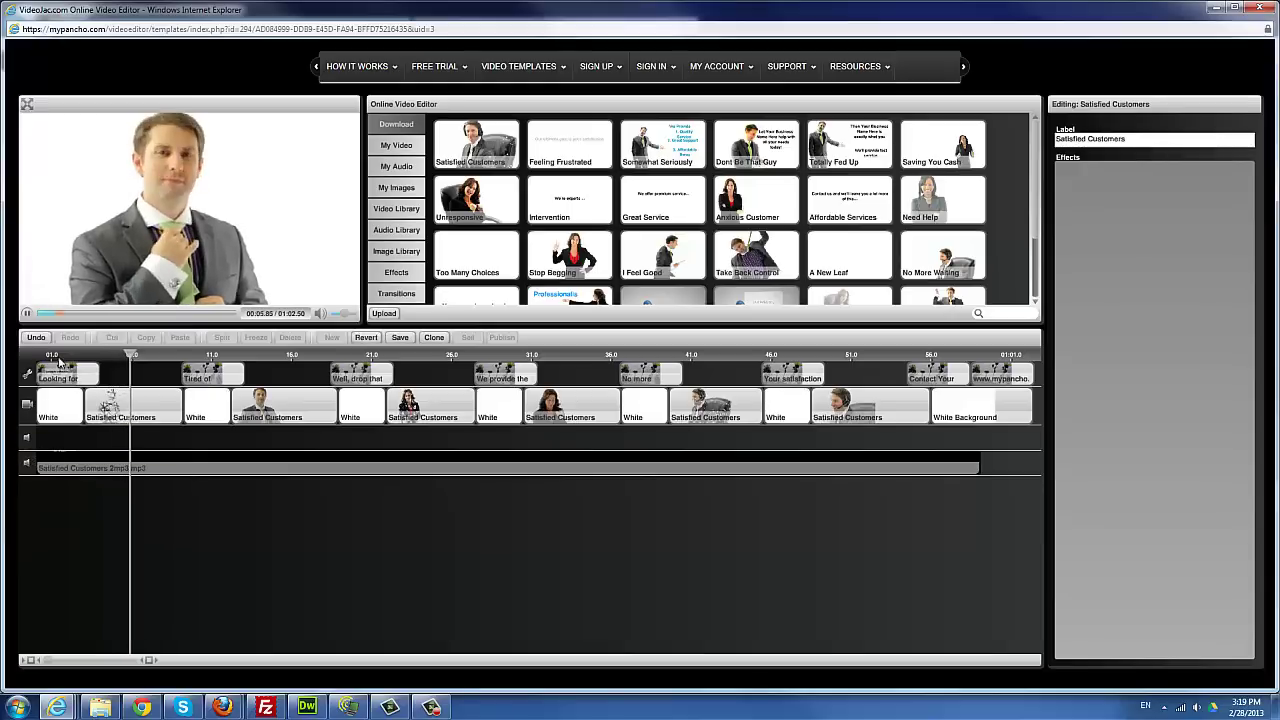
click(26, 313)
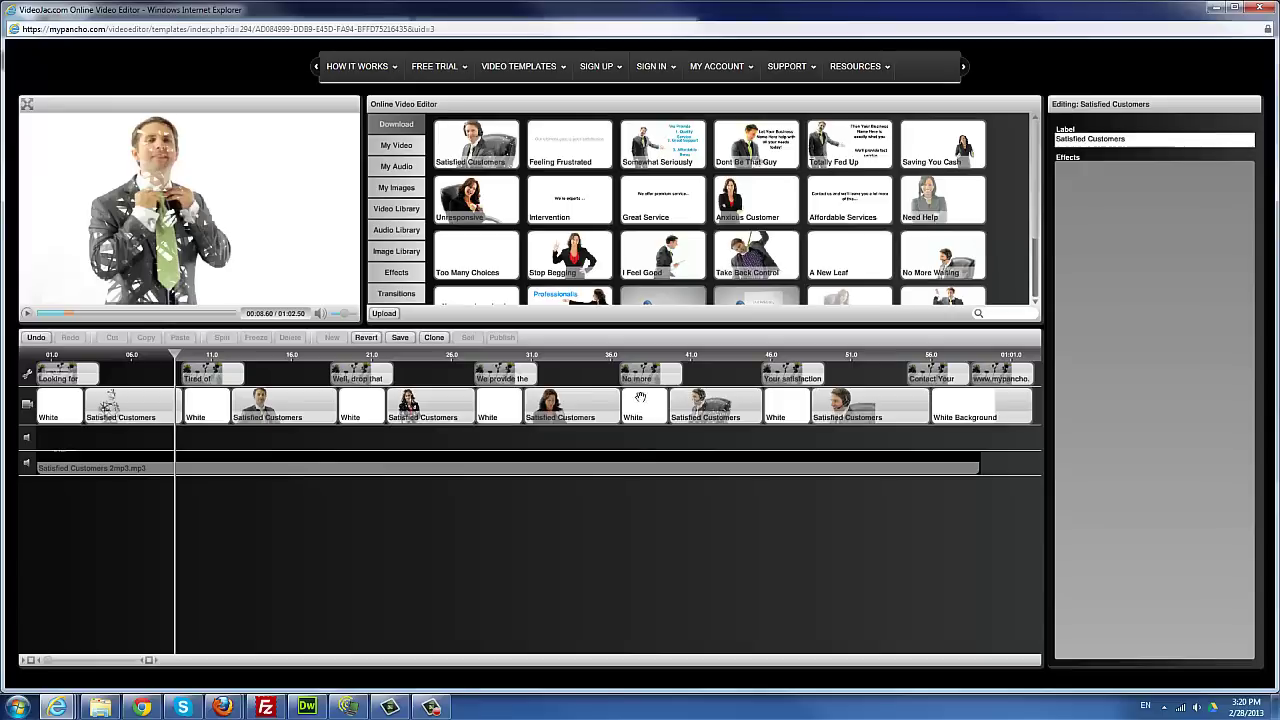
click(70, 358)
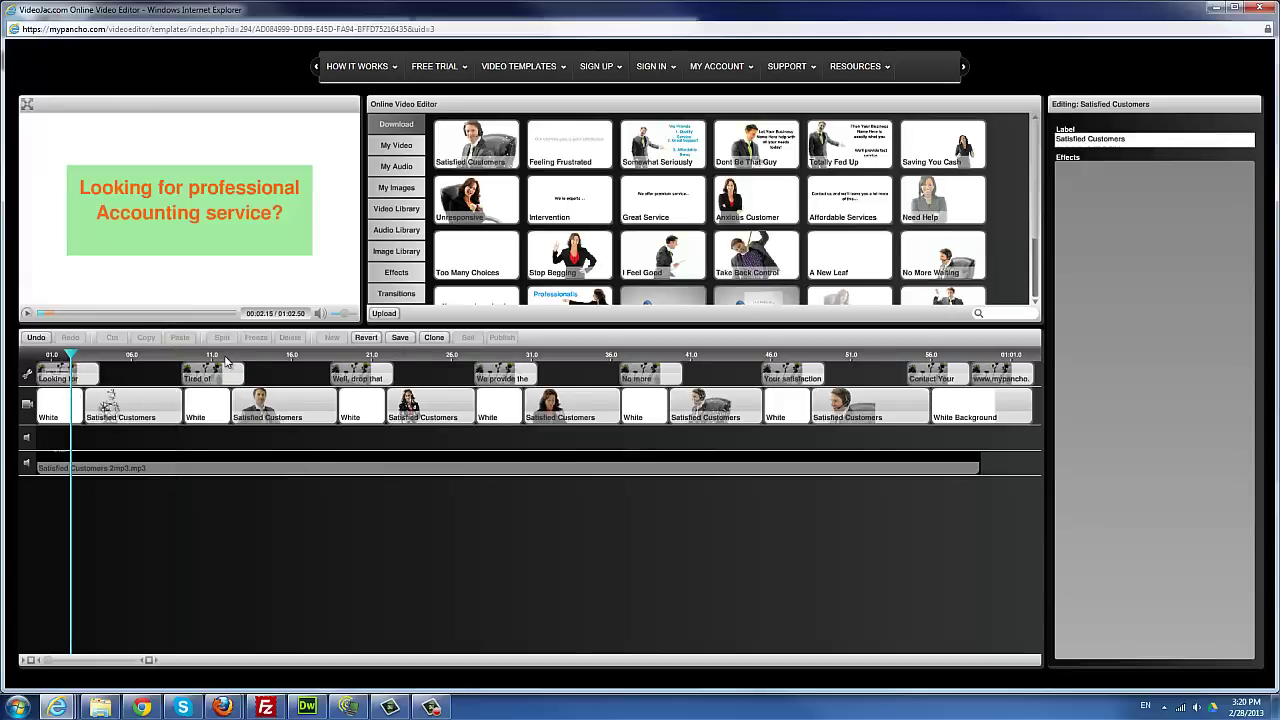
click(224, 358)
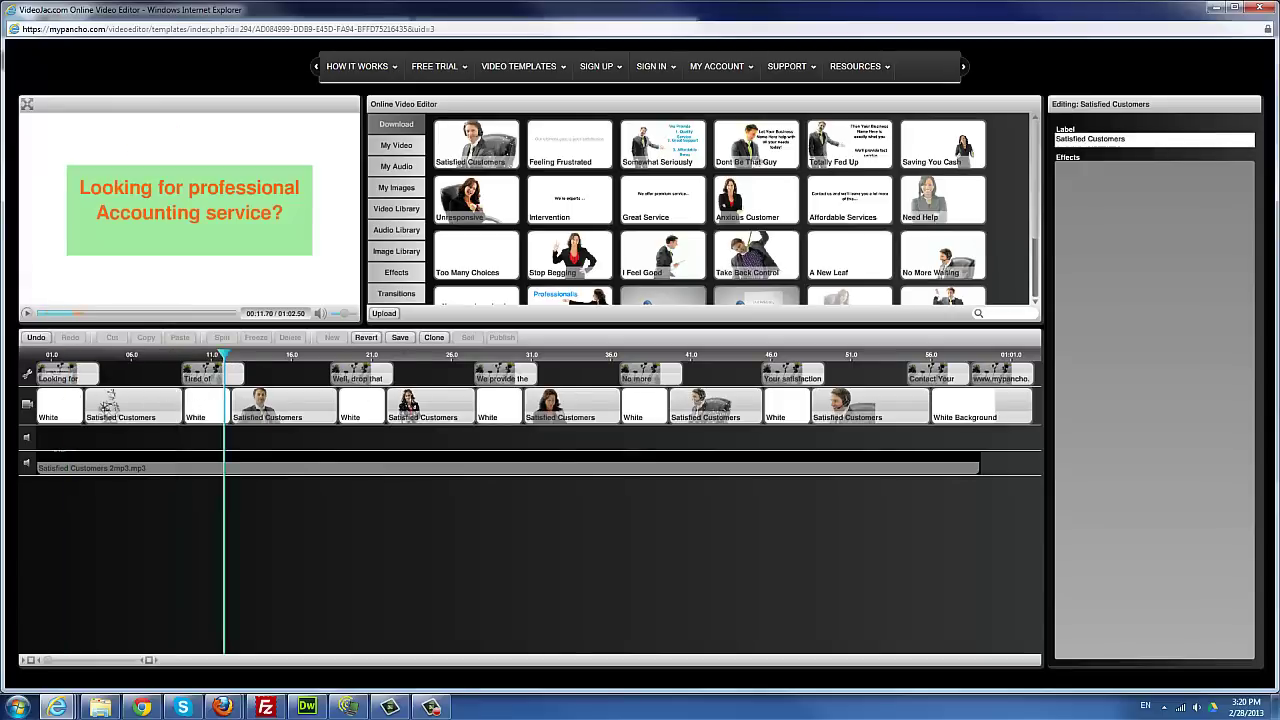
Give the White Background clip a dark purple background, keeping its text white for now
click(204, 410)
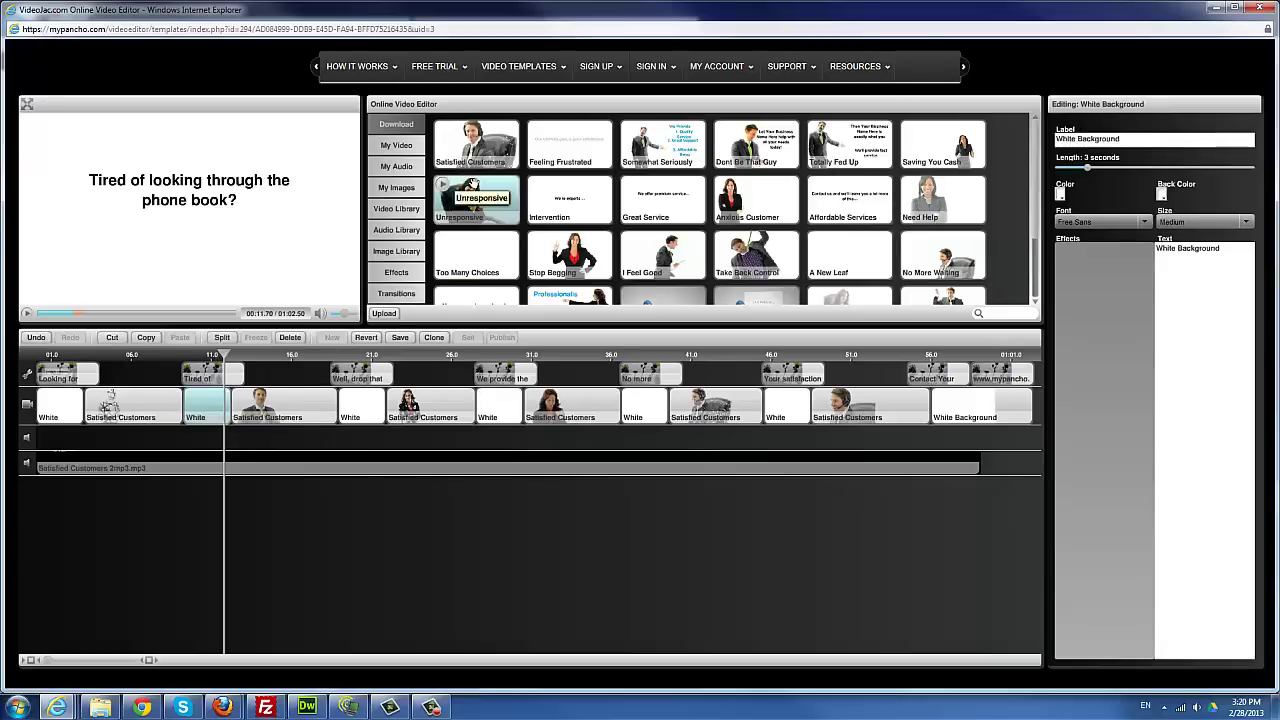
click(395, 274)
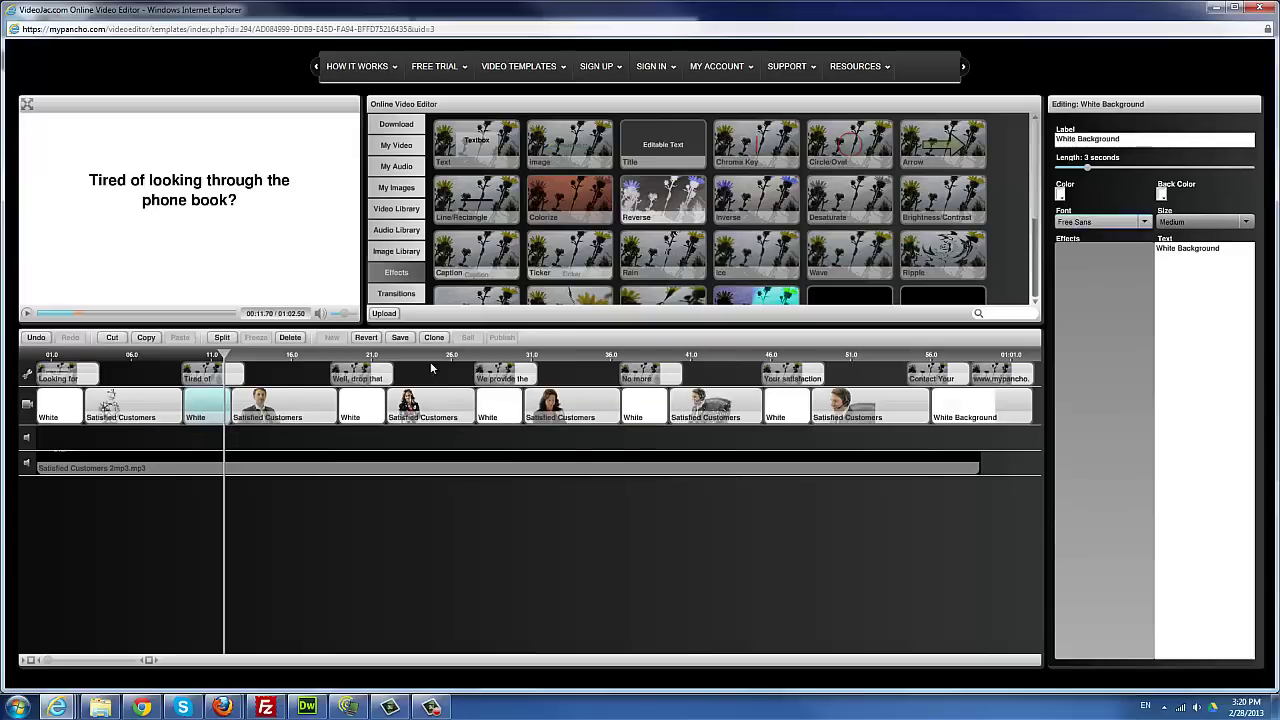
click(1062, 197)
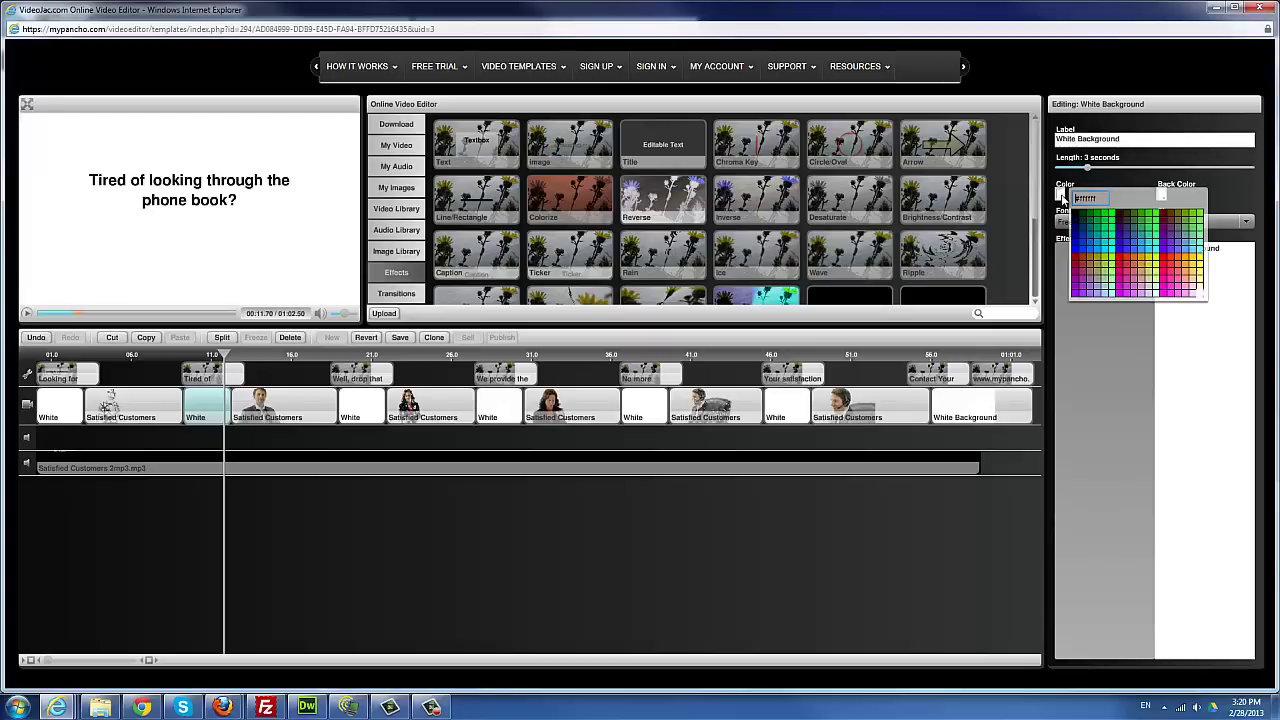
click(1106, 216)
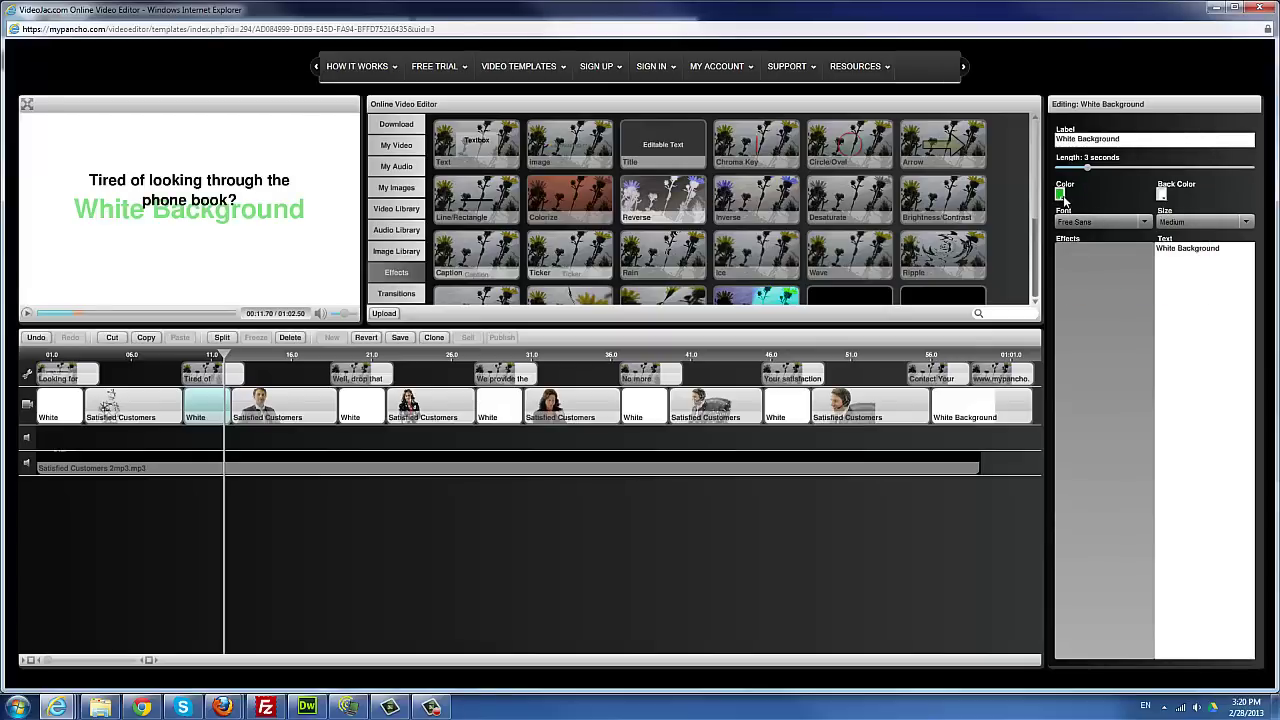
click(1062, 198)
click(1199, 292)
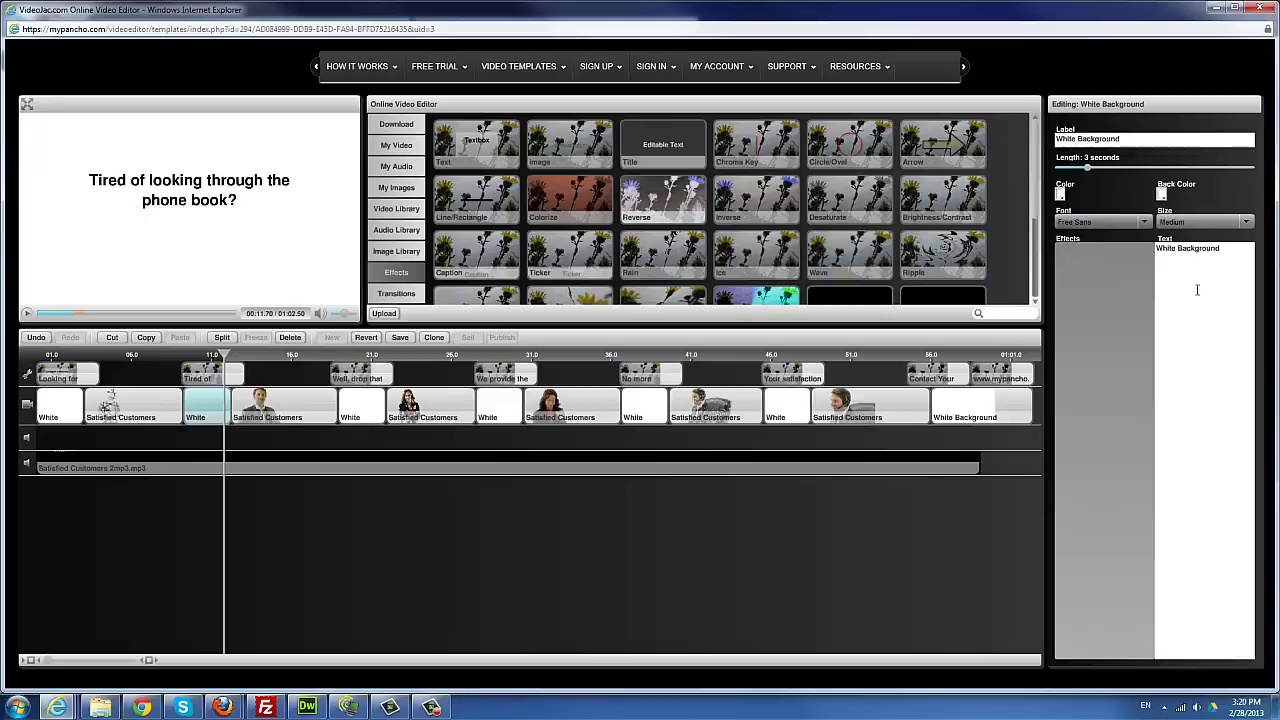
click(1162, 195)
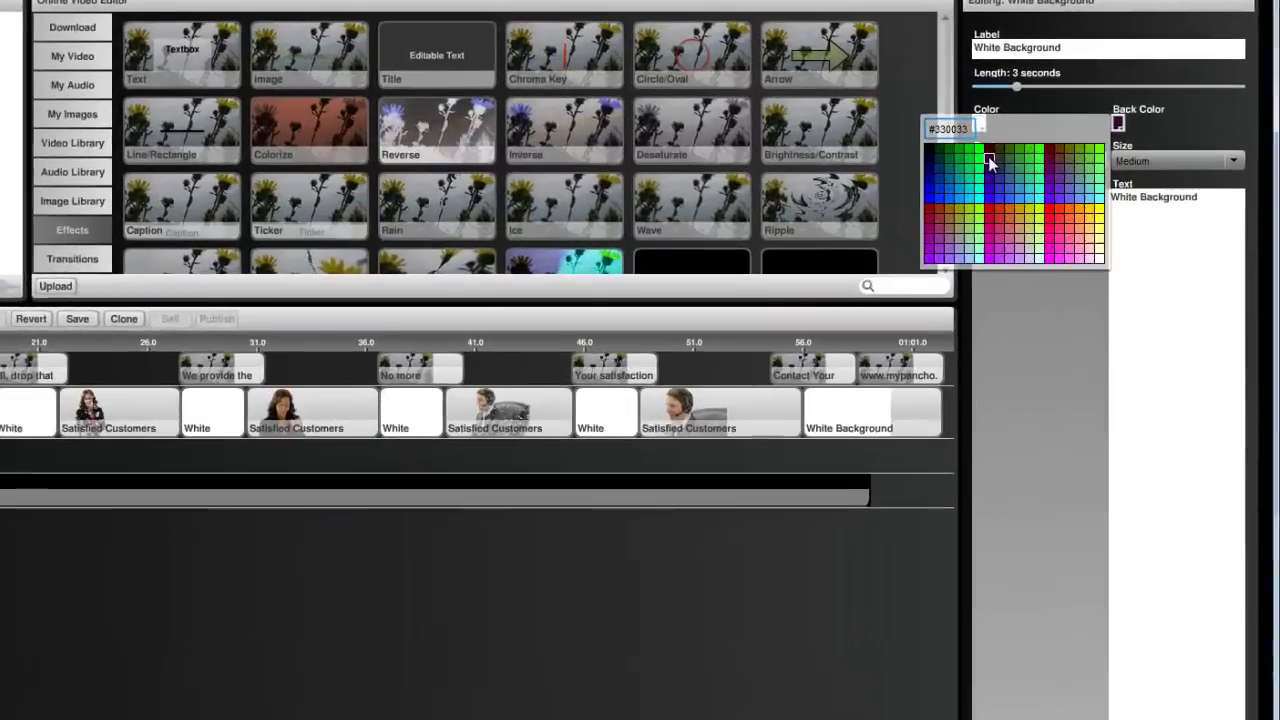
click(1066, 218)
Try a pink text colour, then make the clip's text green
click(960, 137)
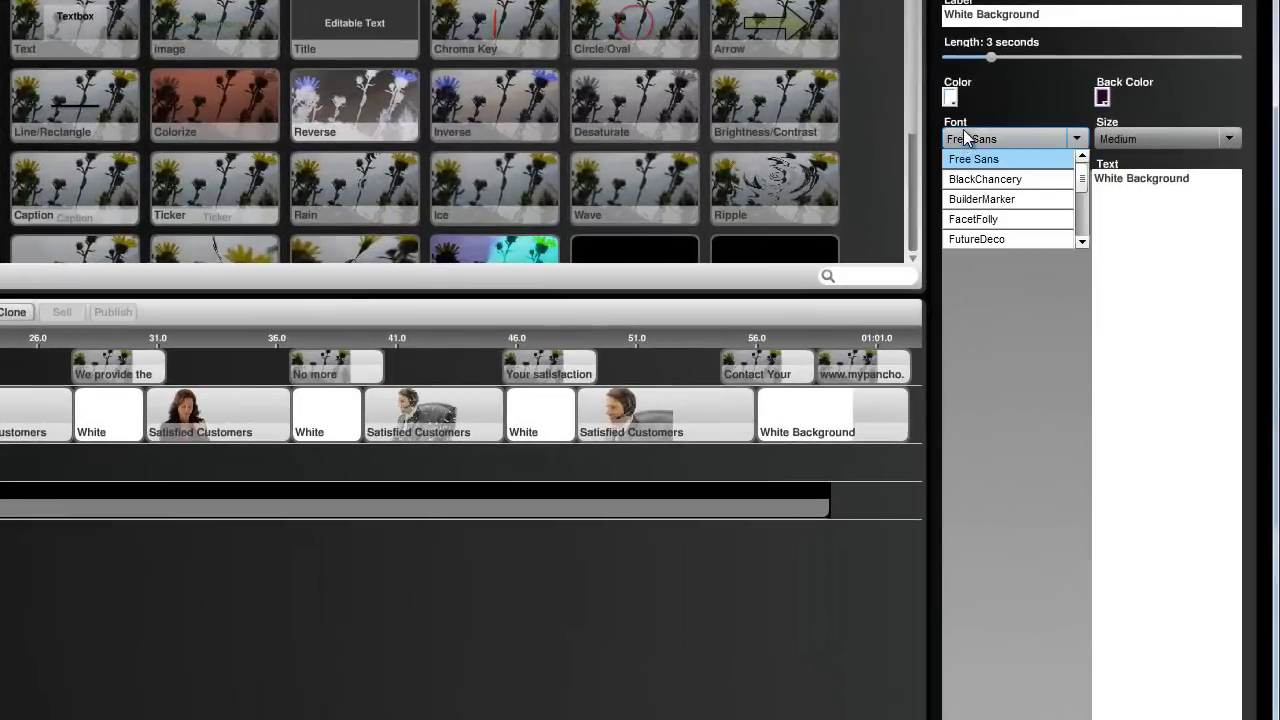
click(950, 97)
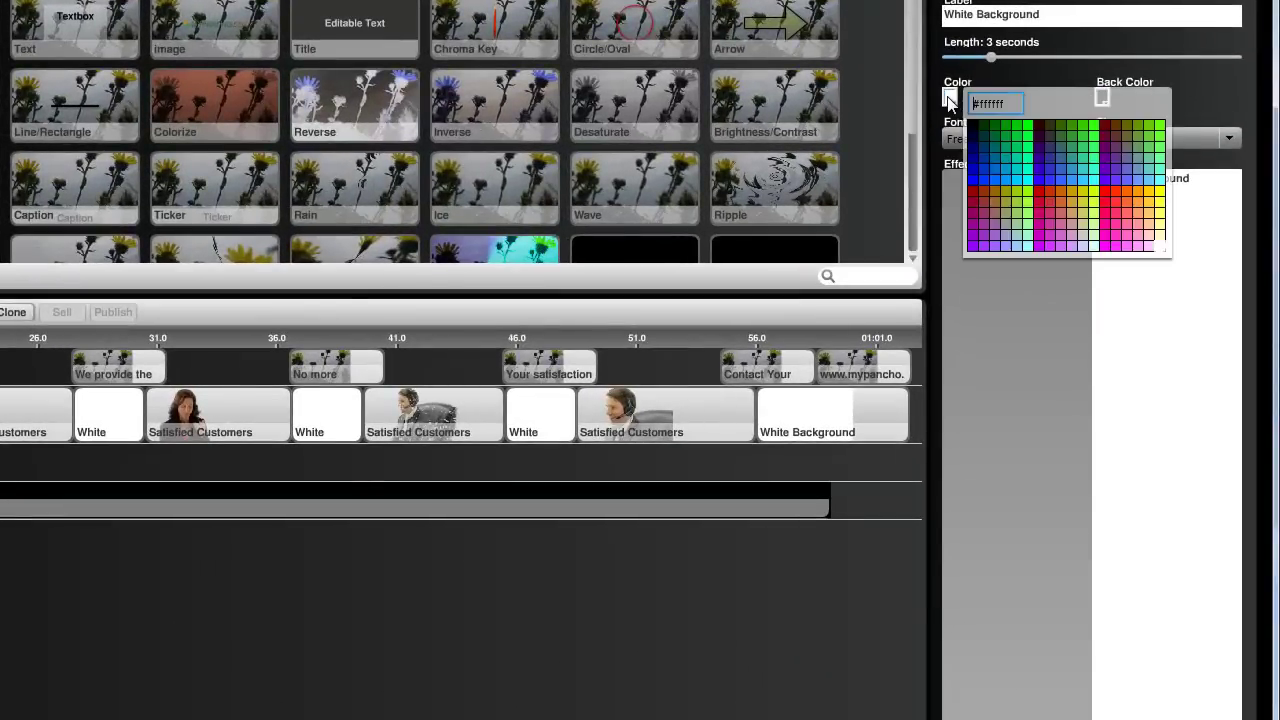
click(949, 98)
click(1126, 213)
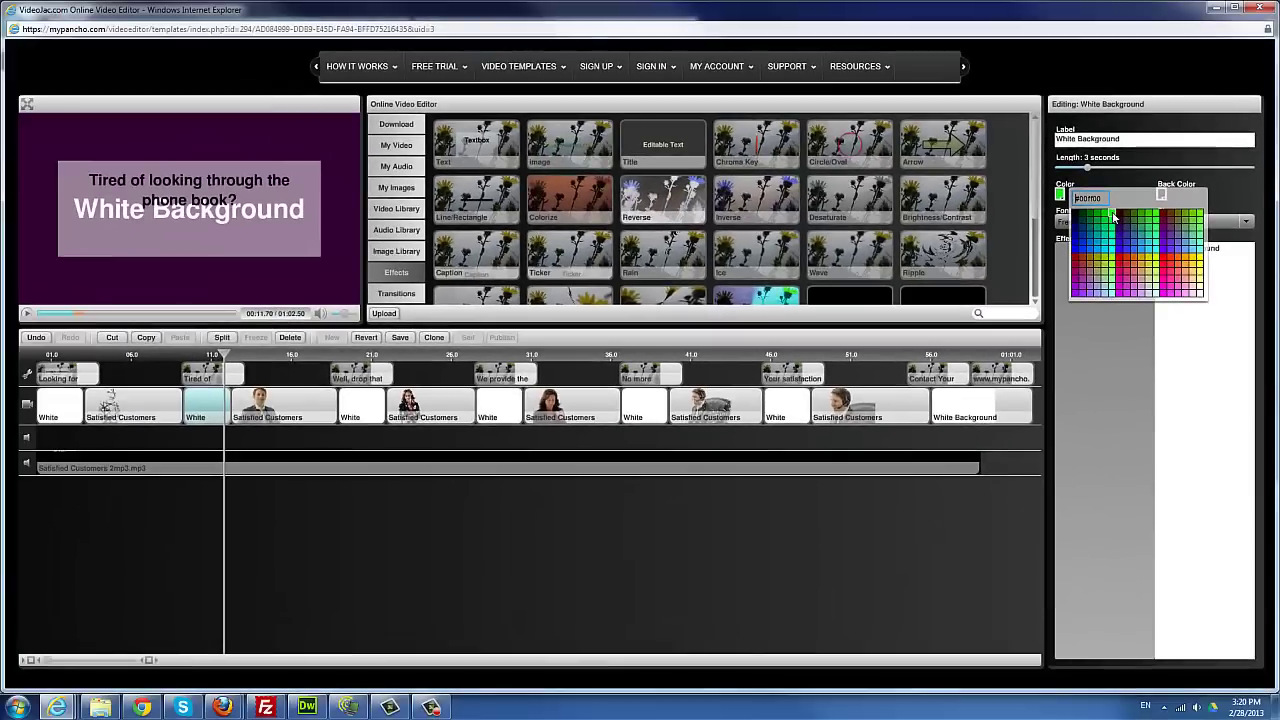
click(1030, 131)
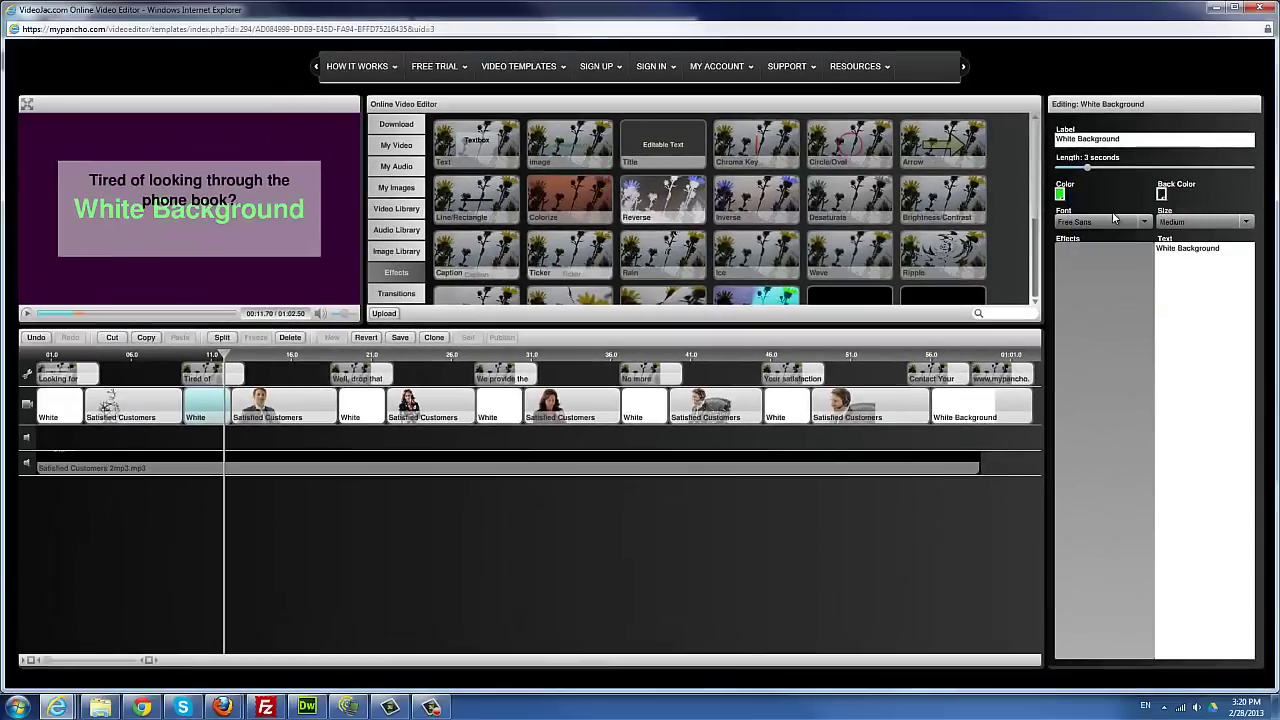
Try a green background for the clip, then undo it
click(1162, 197)
click(1062, 225)
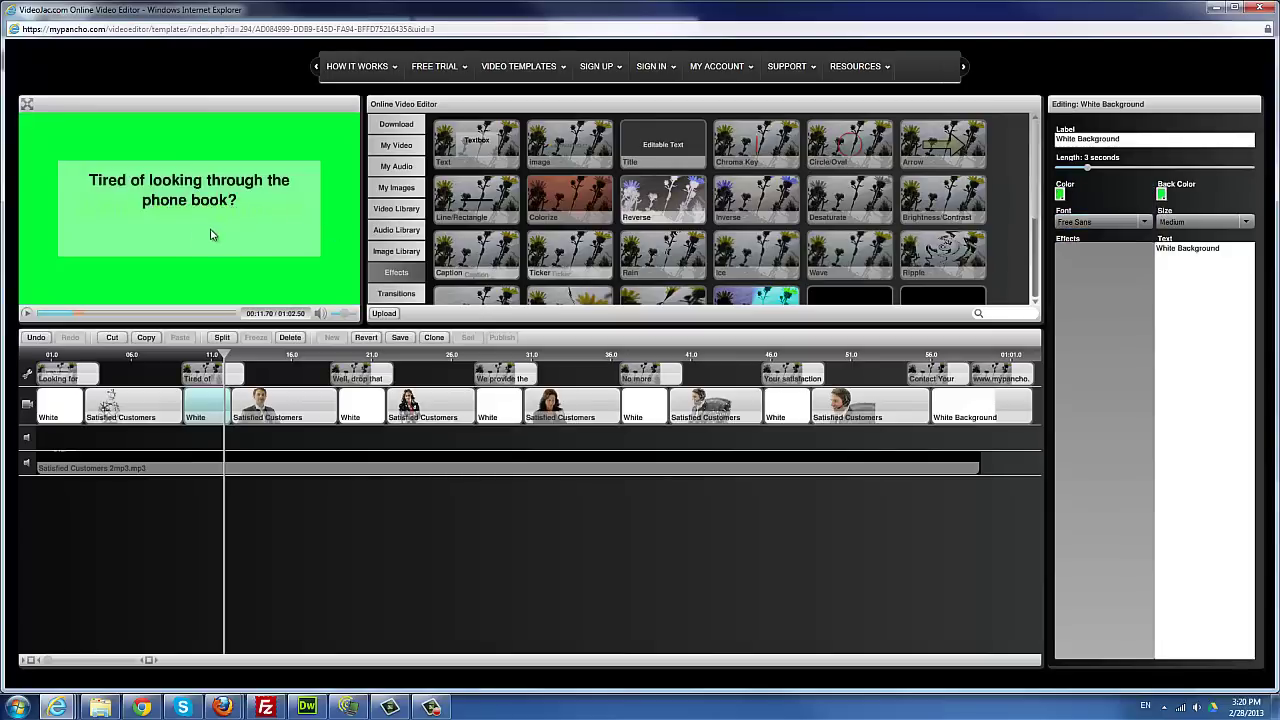
click(396, 272)
click(36, 338)
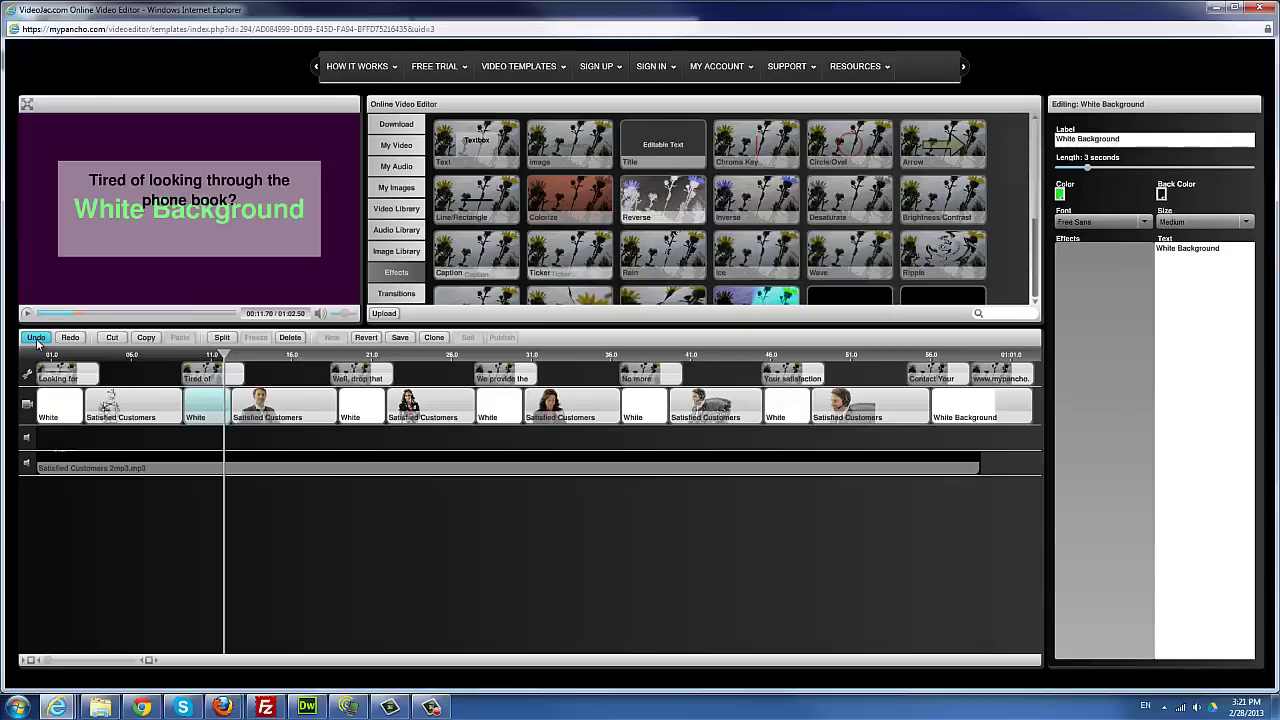
Undo the remaining colour changes and rename the project label to 'Pancho Accounting'
click(36, 338)
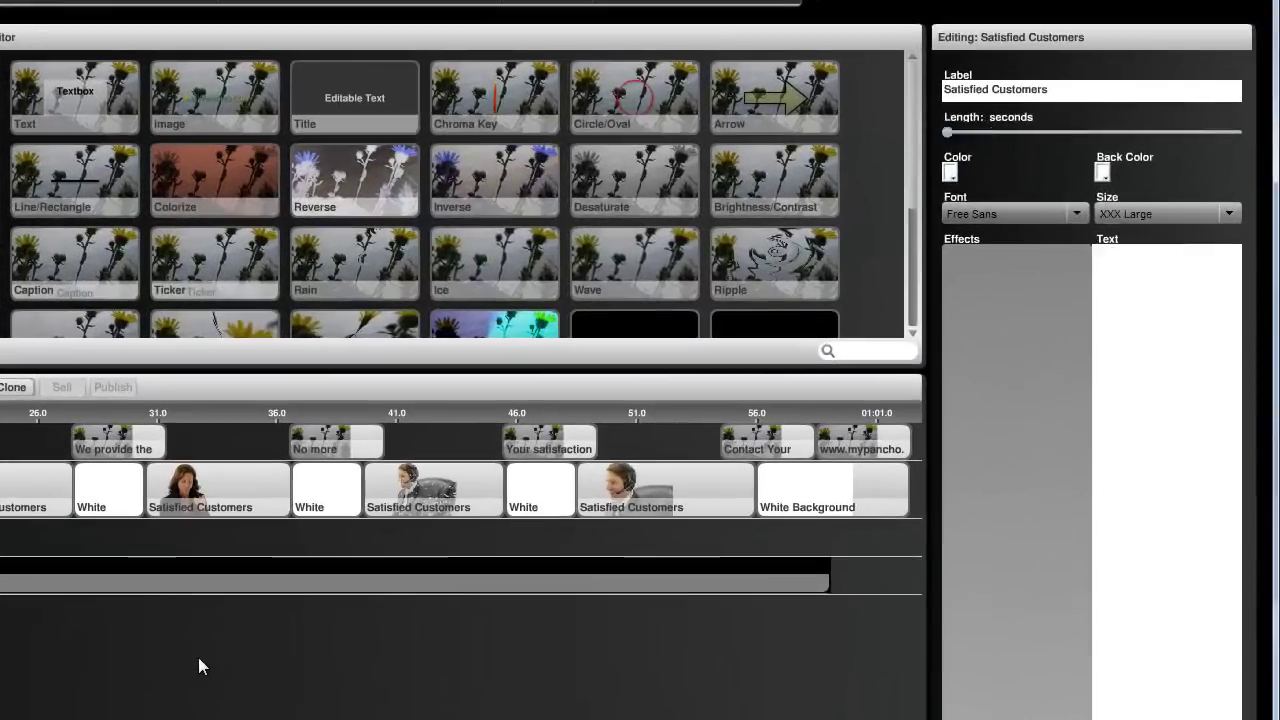
drag(1066, 87, 948, 89)
click(949, 89)
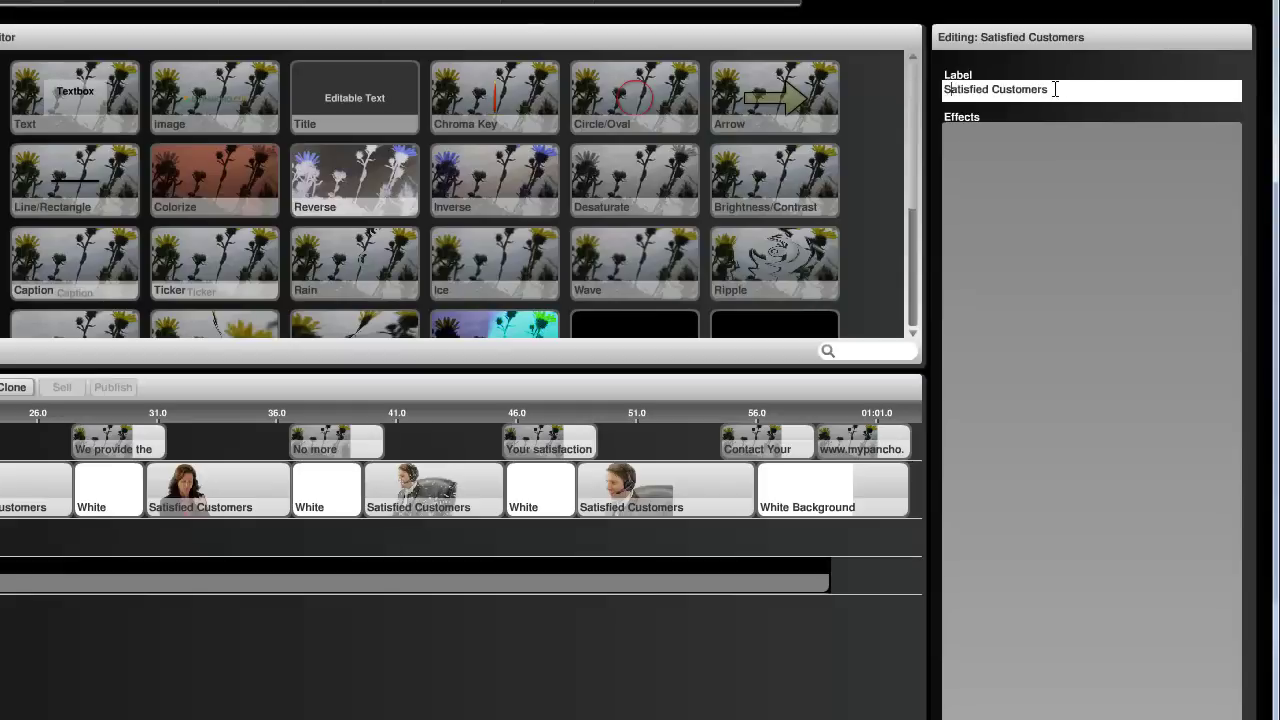
drag(1055, 89, 939, 87)
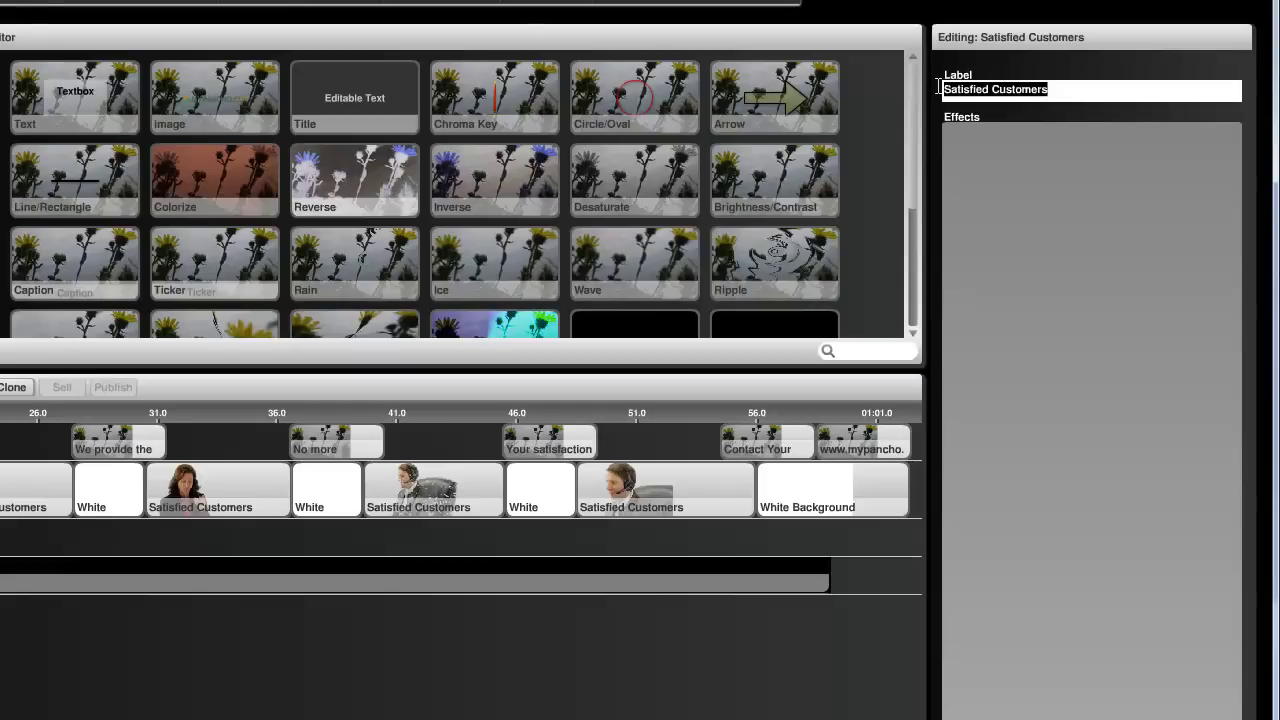
text(P)
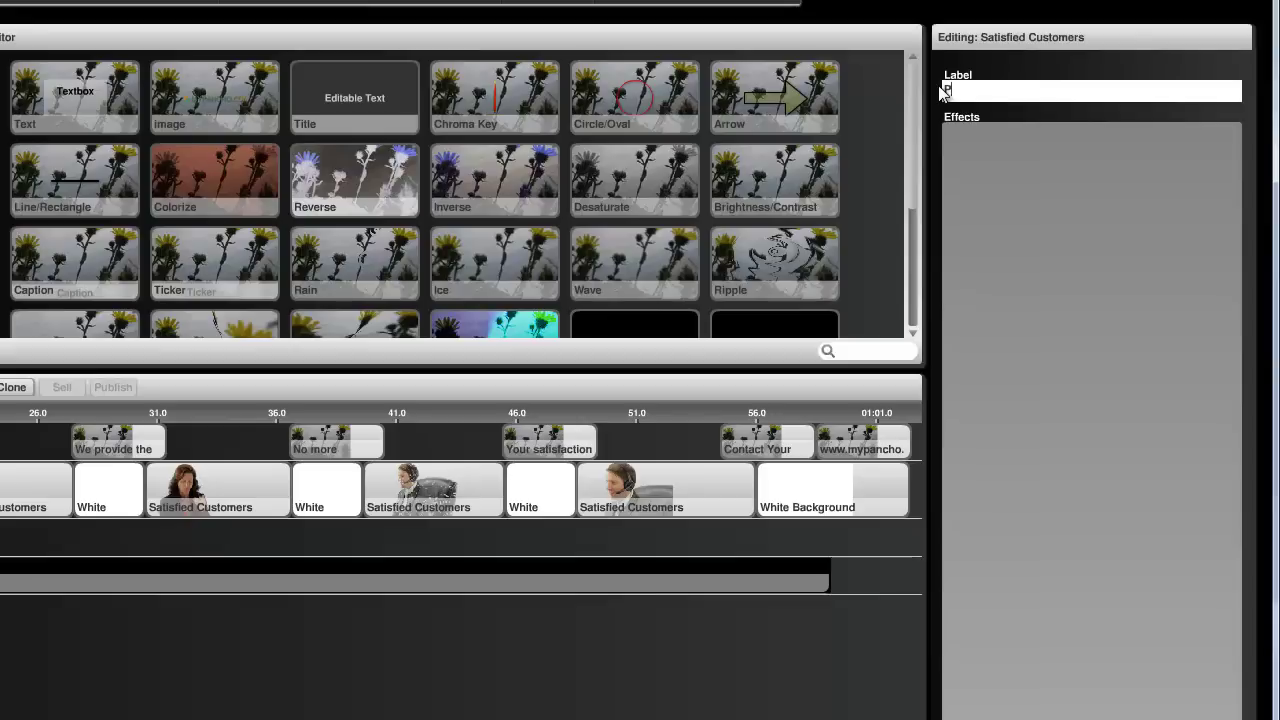
text(ancho Accou)
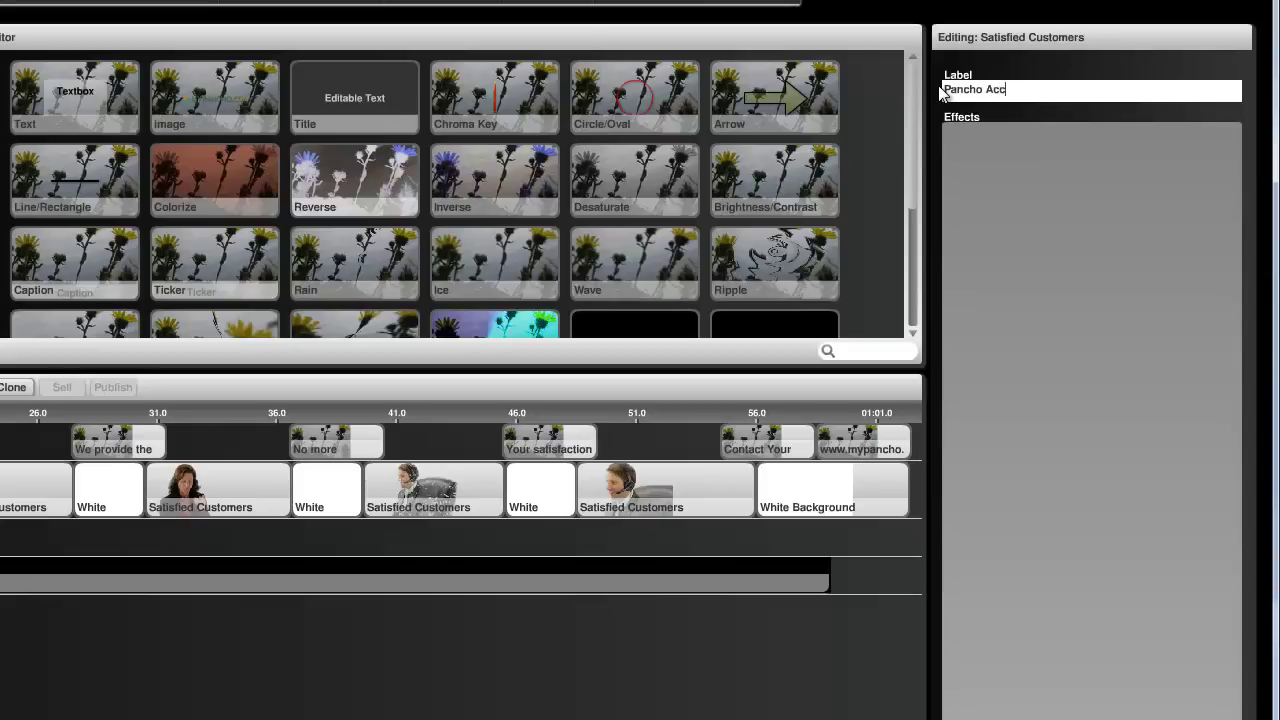
text(nting)
key(Return)
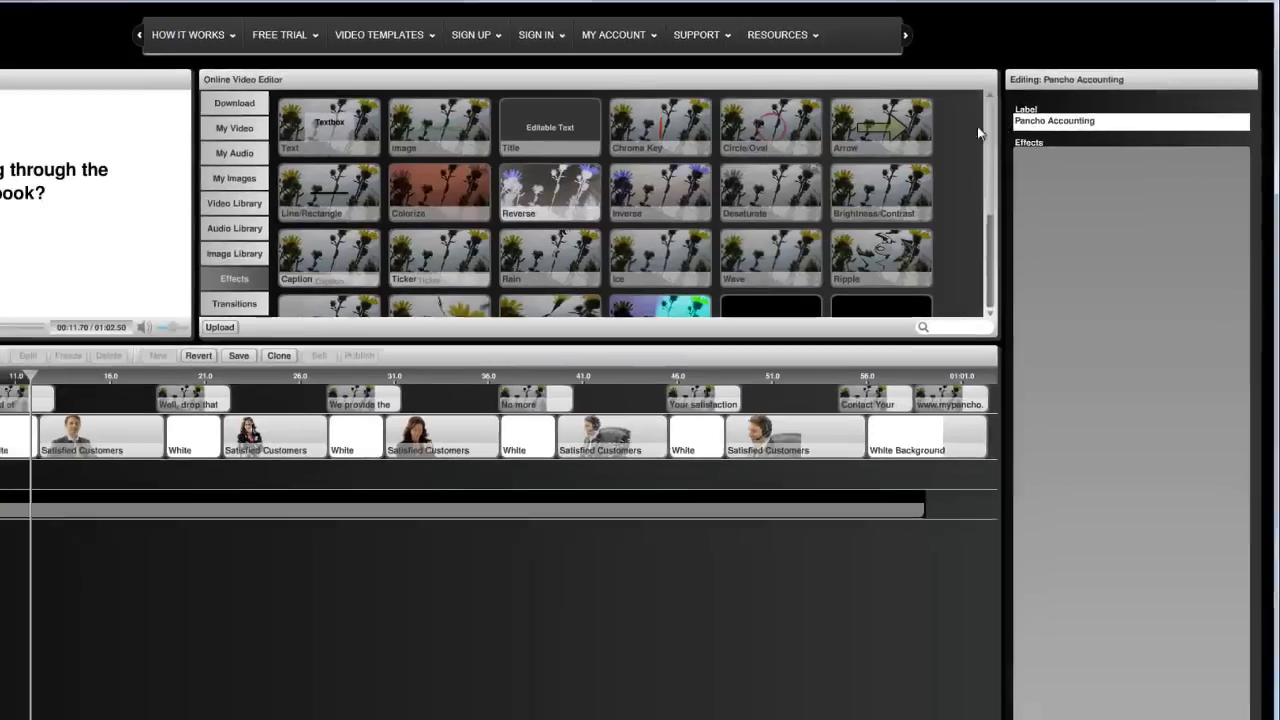
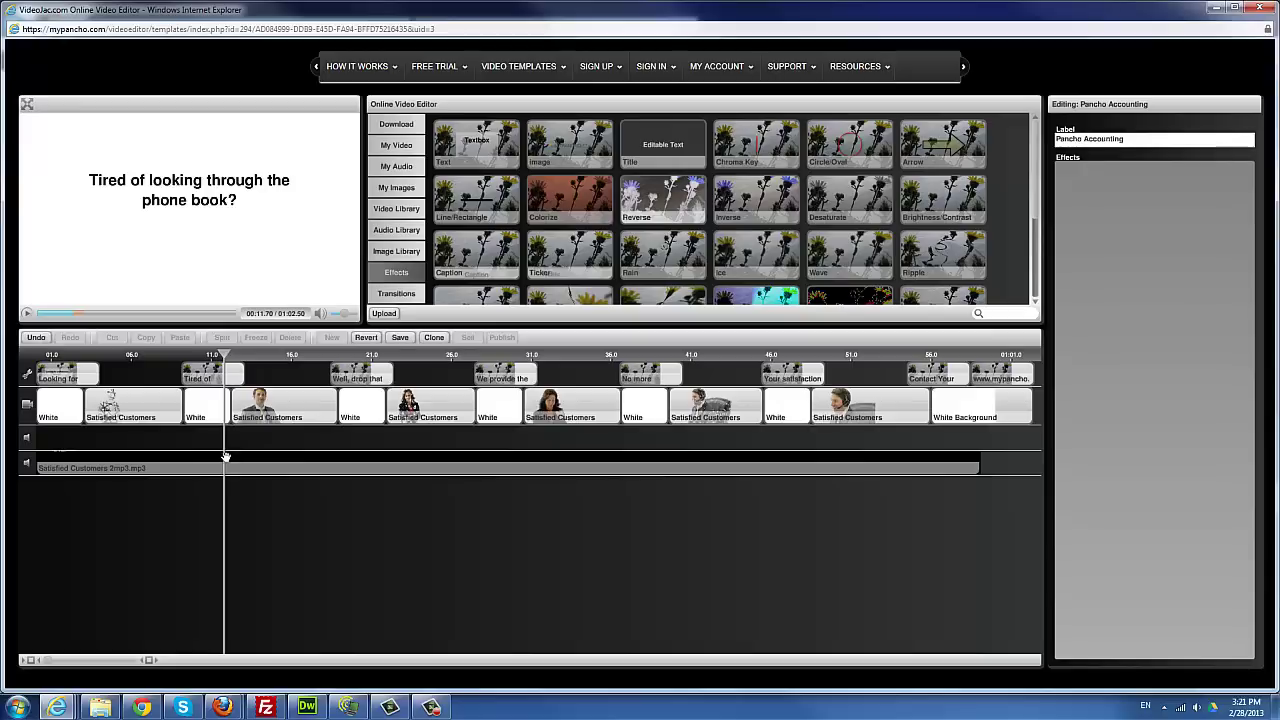
Replace the Satisfied Customers audio with the bradsucks.net-10 Dirtbag track from the Audio Library
click(272, 465)
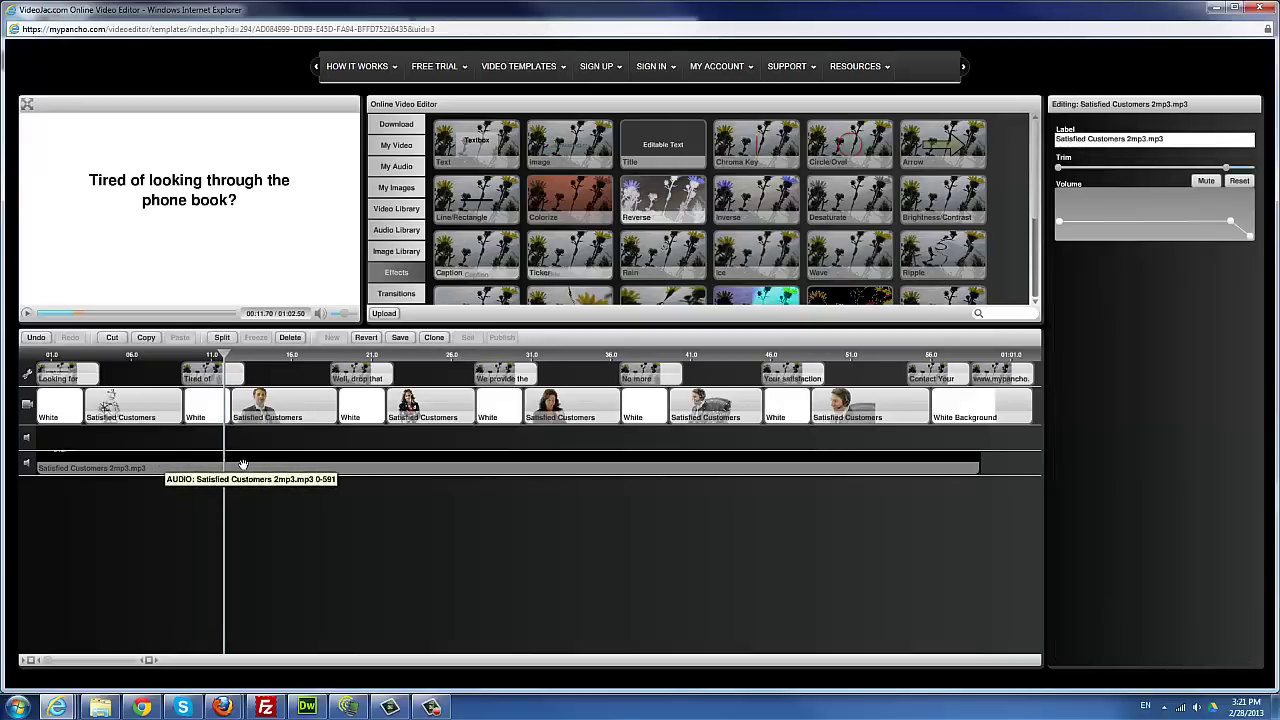
click(406, 231)
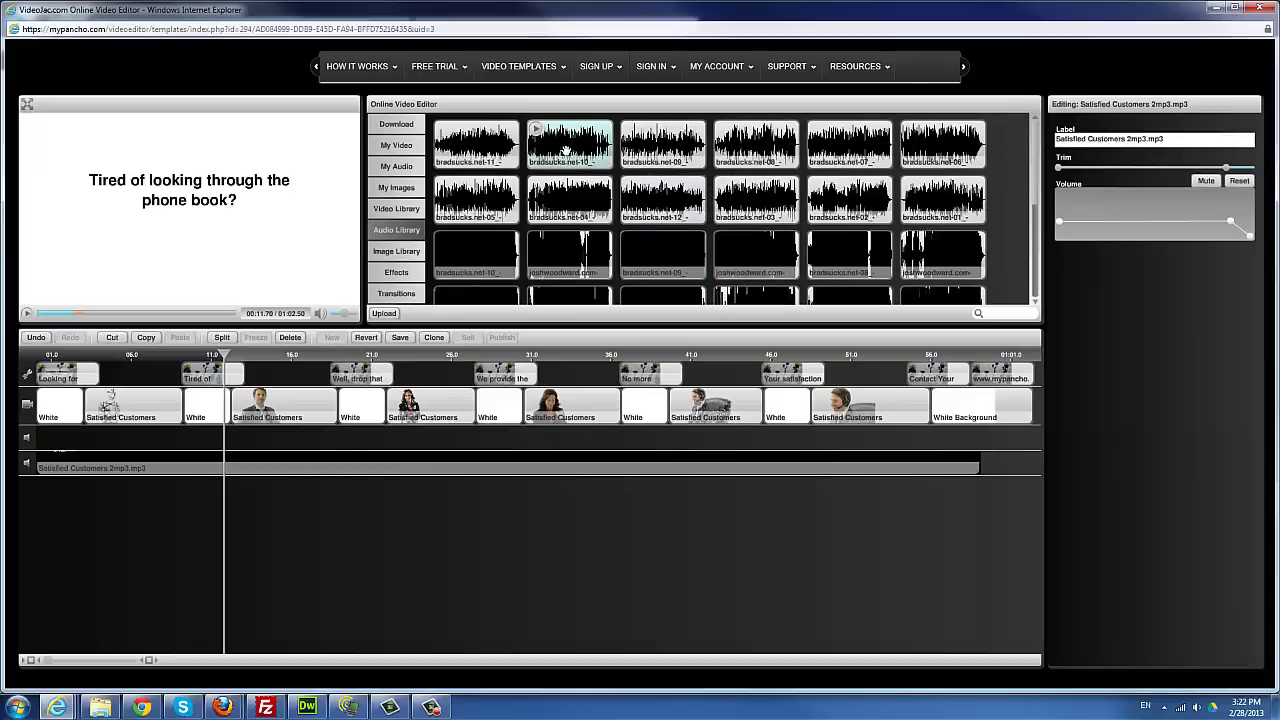
drag(566, 150, 132, 456)
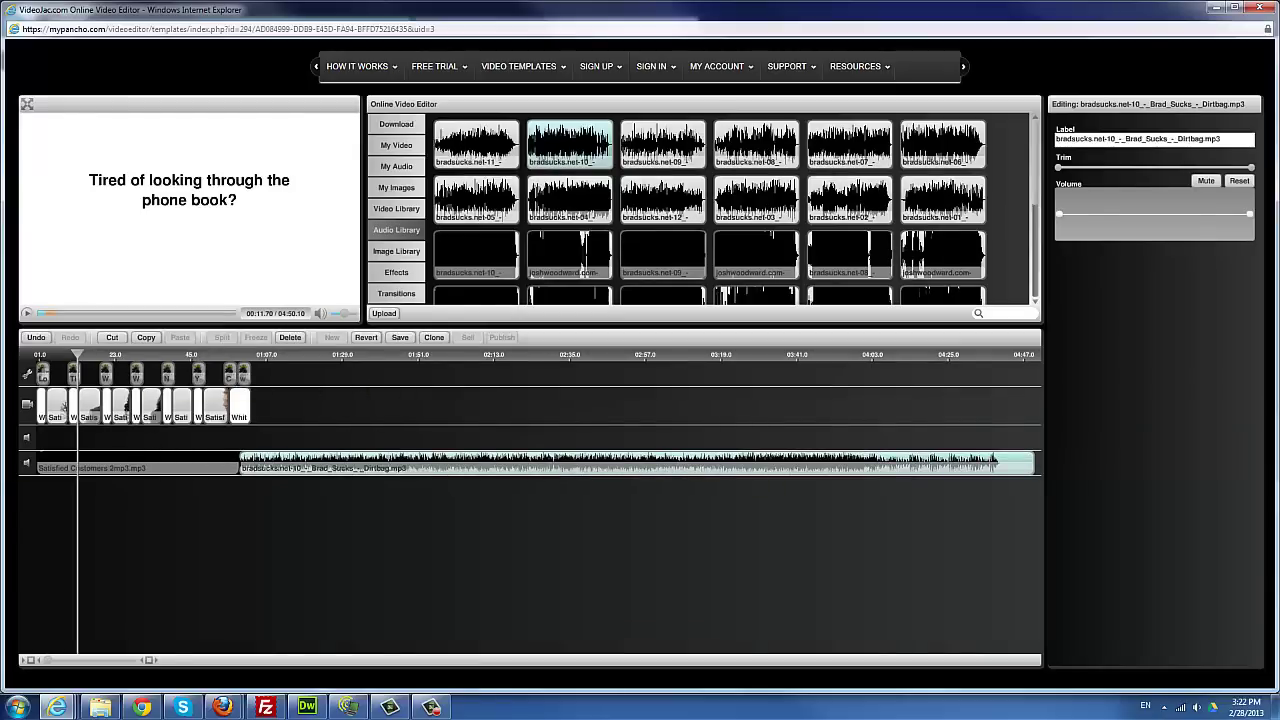
click(135, 467)
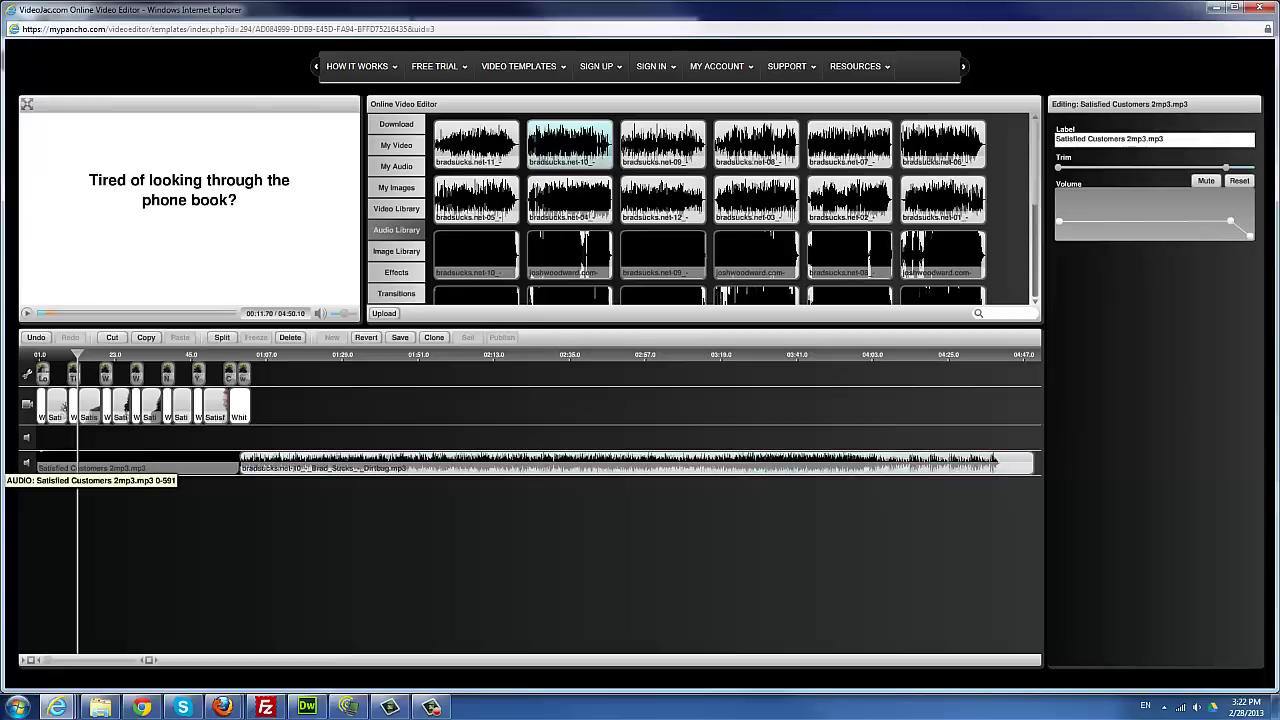
drag(133, 467, 569, 251)
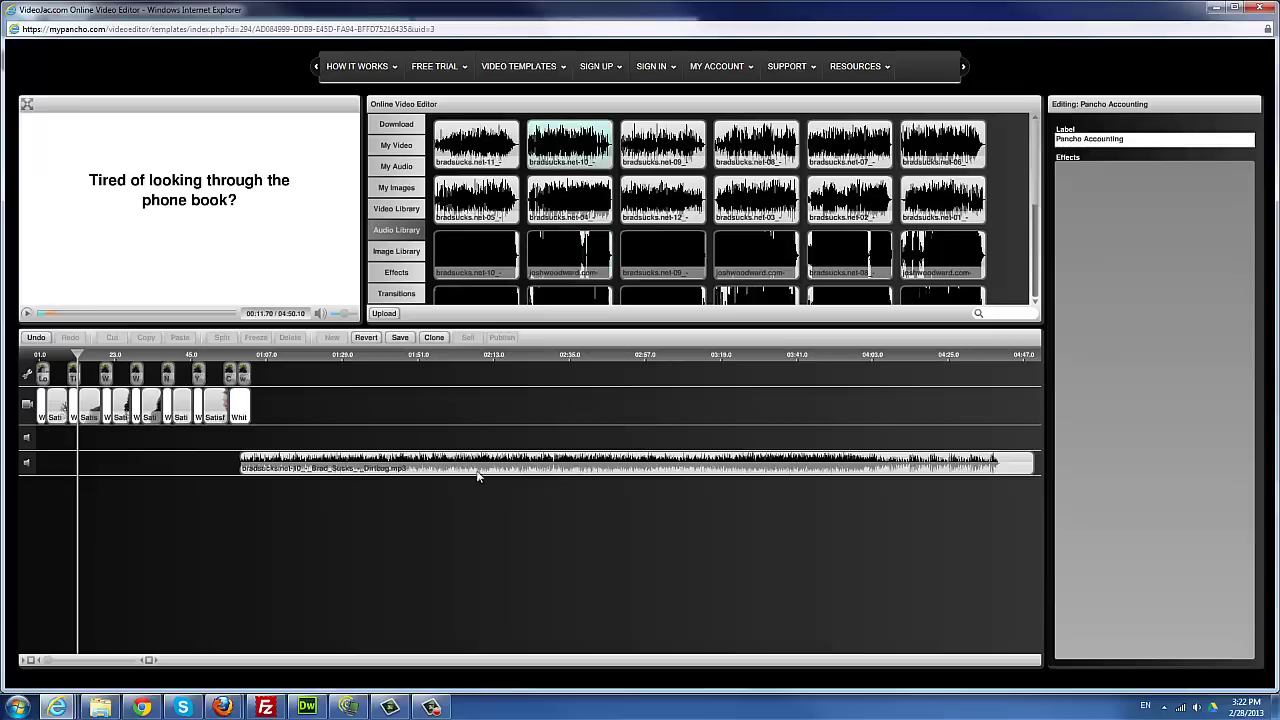
Move the Dirtbag clip to the start of the audio track and preview the Never_Get_Out track
drag(489, 461, 258, 462)
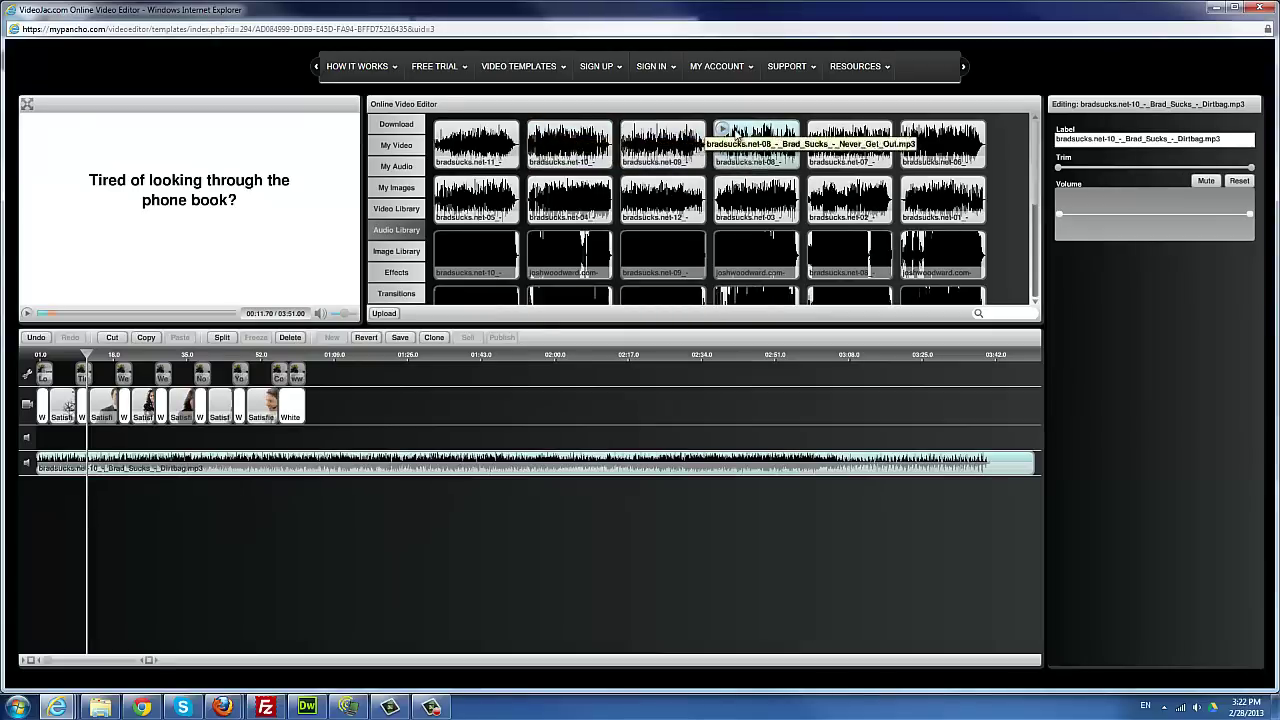
click(726, 133)
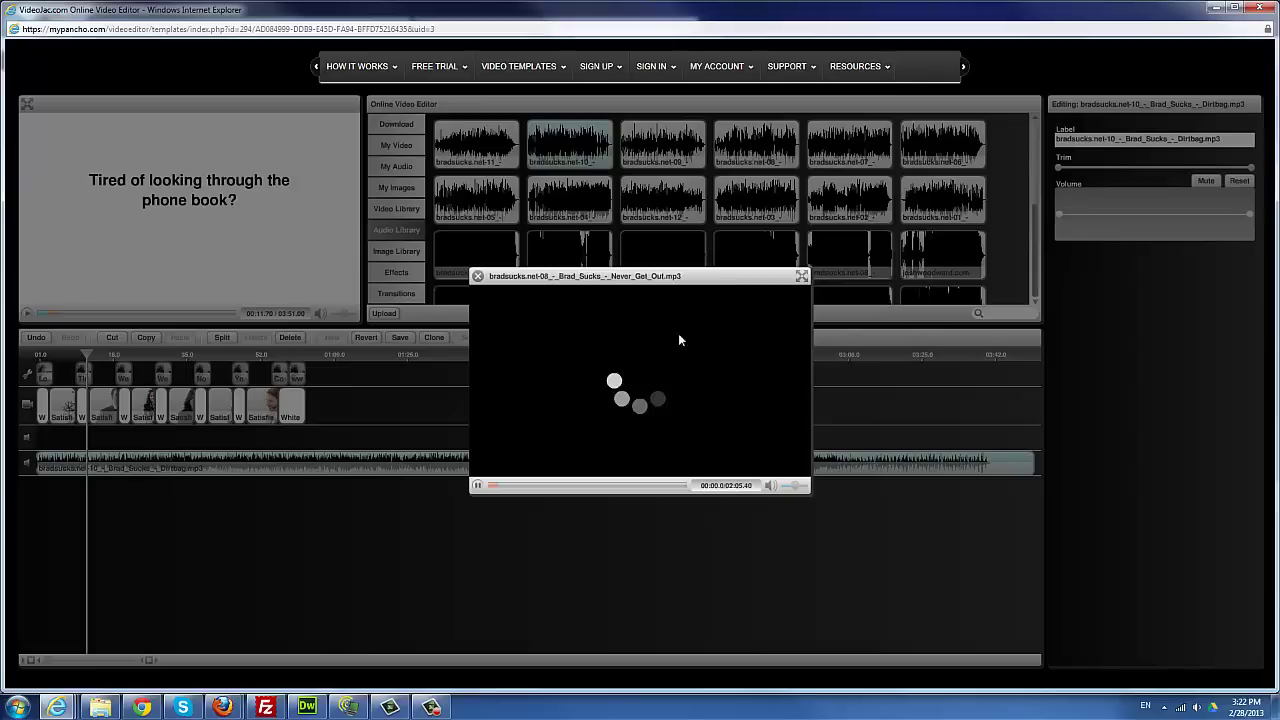
click(478, 277)
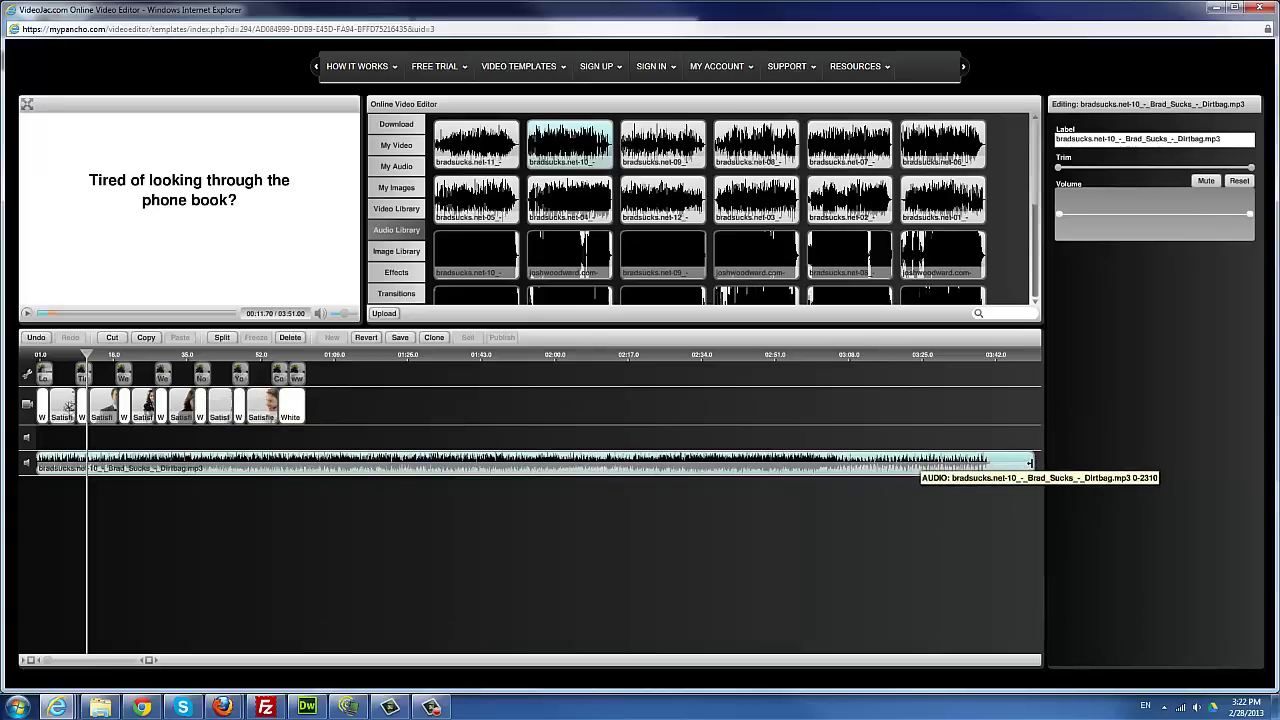
Trim the Dirtbag music's end so it finishes with the video at 01:02.50
drag(1030, 464, 925, 465)
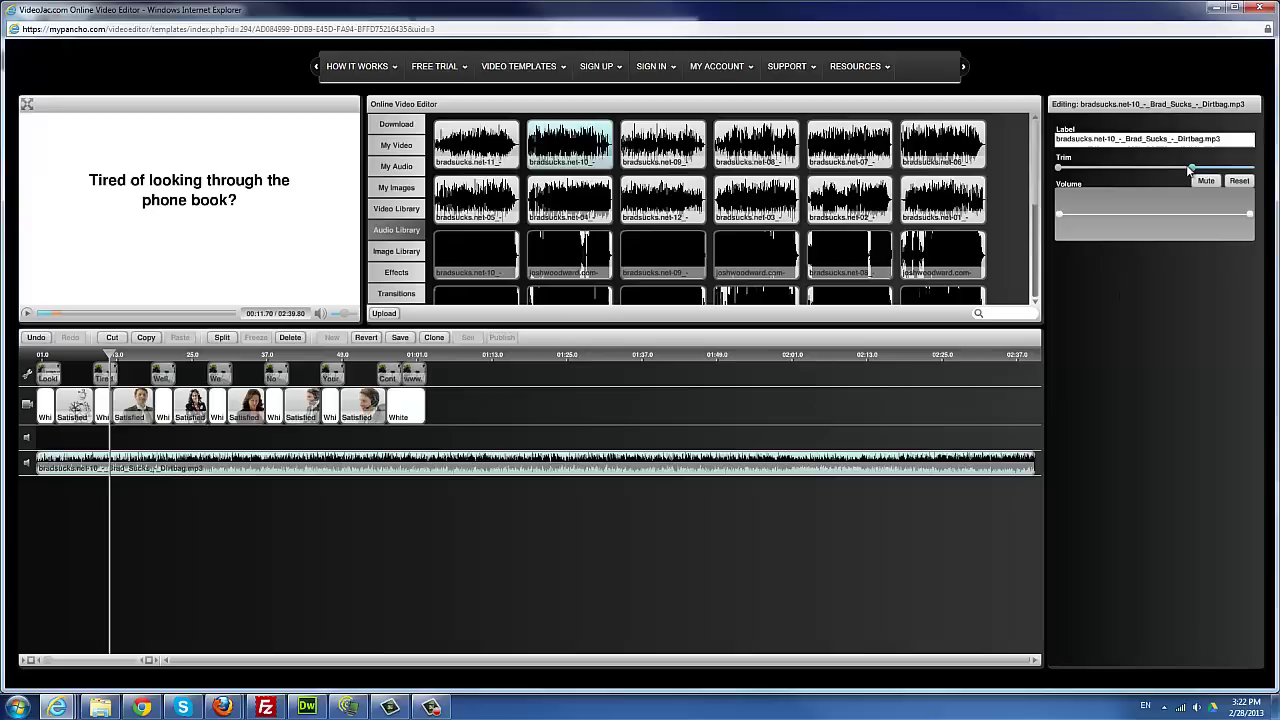
drag(1193, 172, 1108, 172)
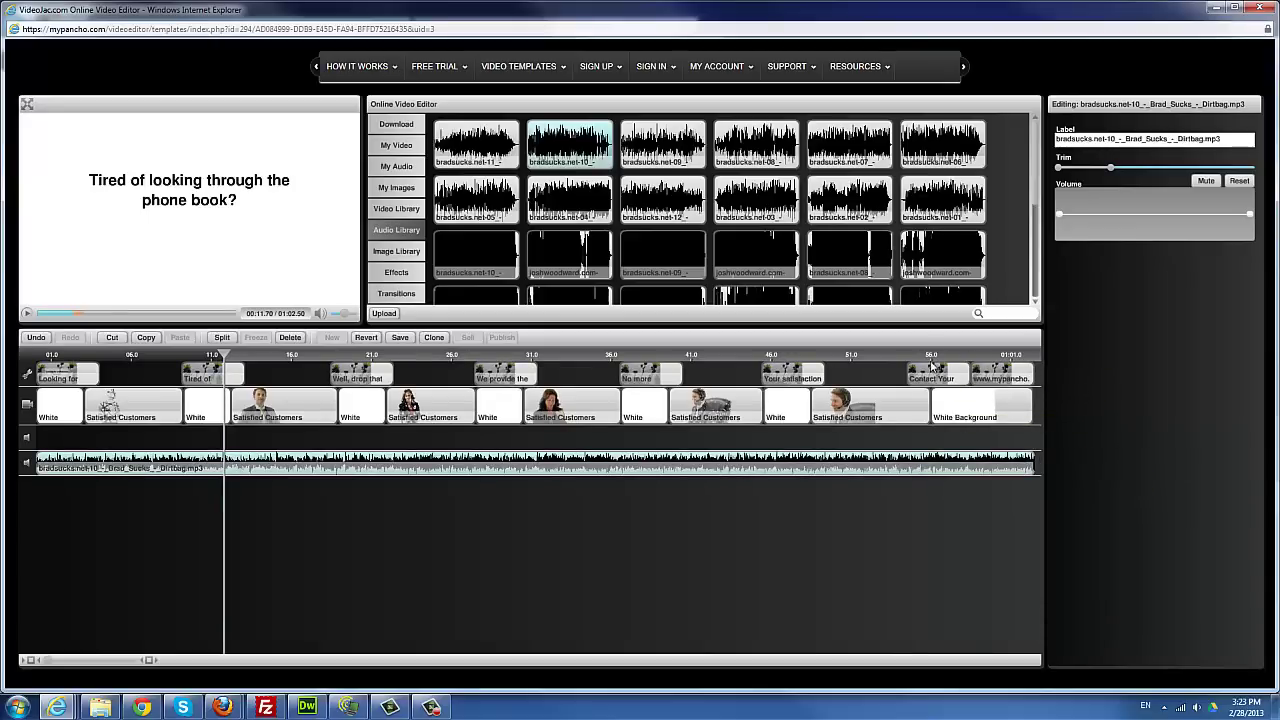
Play the promo's ending from about 51 seconds, then show the empty My Audio list
click(876, 358)
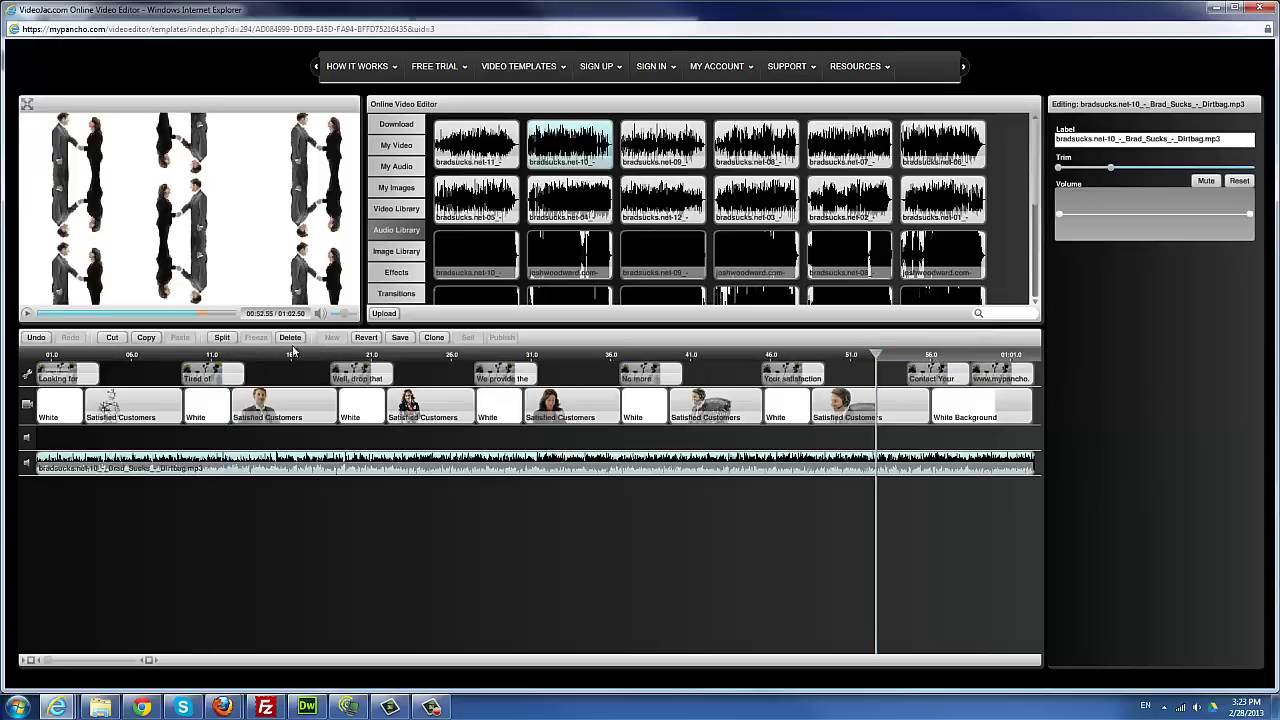
click(28, 314)
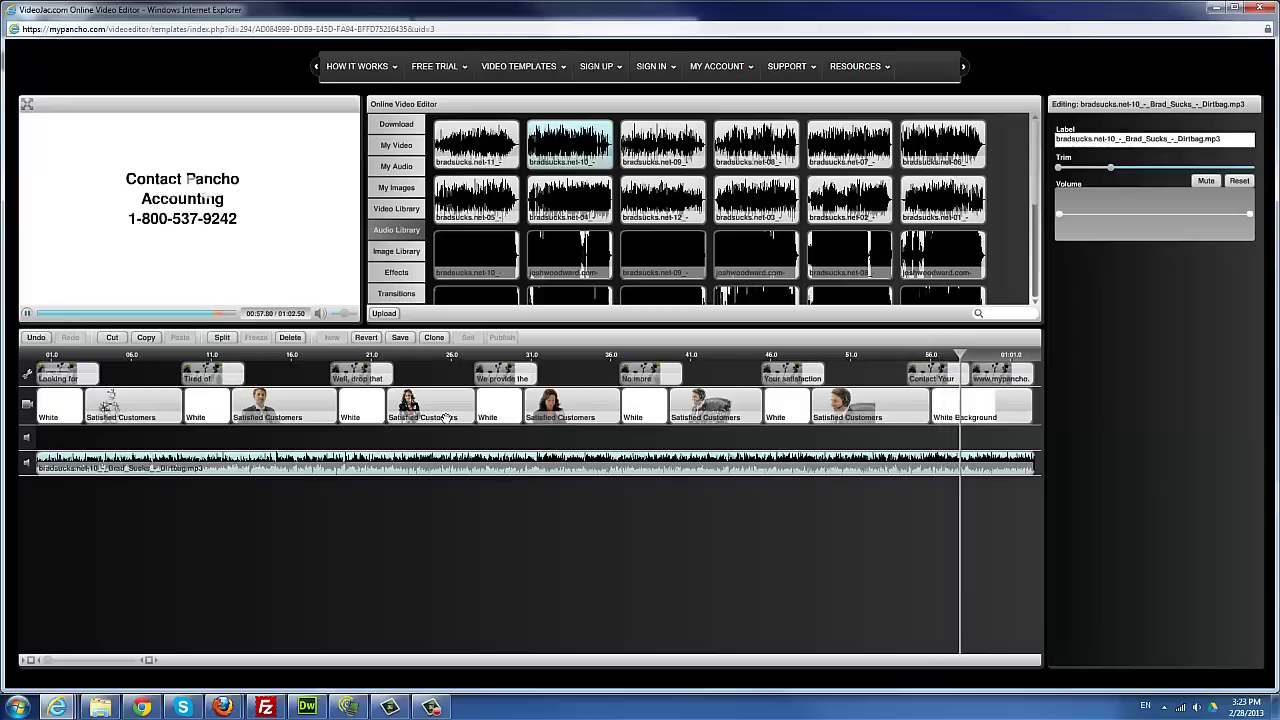
click(405, 170)
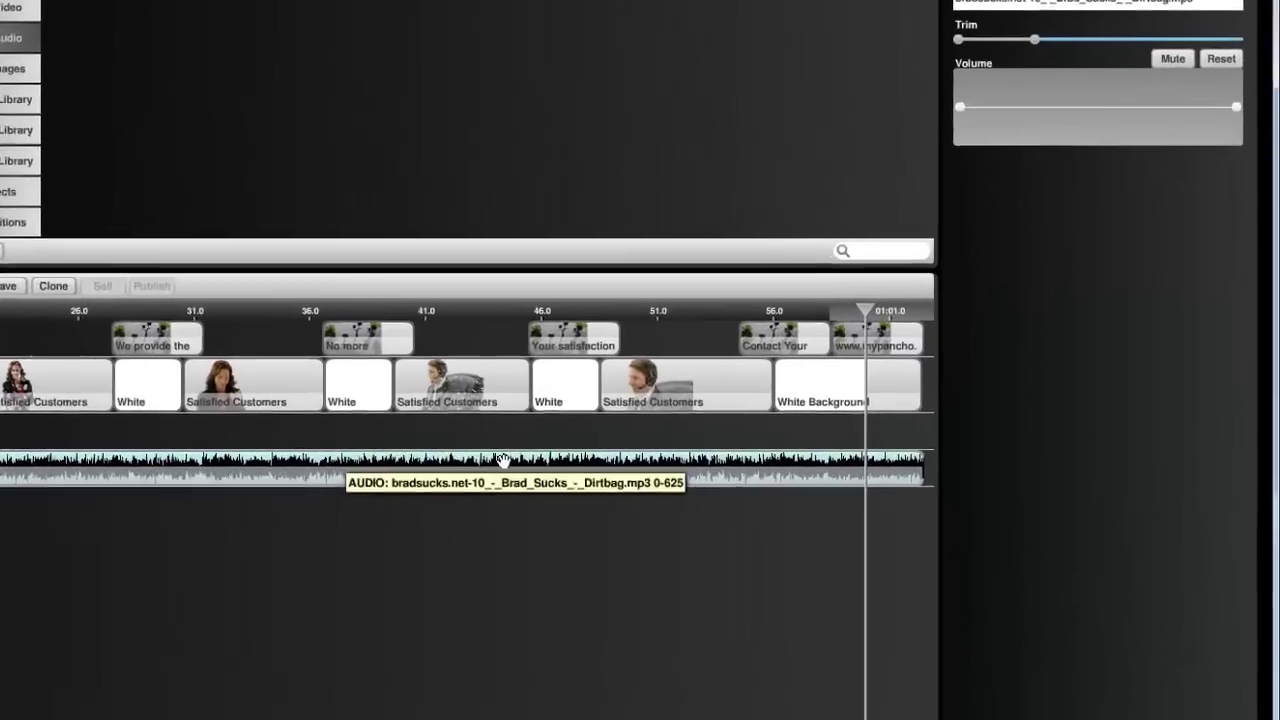
Lower the Dirtbag volume envelope's start and end points to a flat, quieter level
click(470, 304)
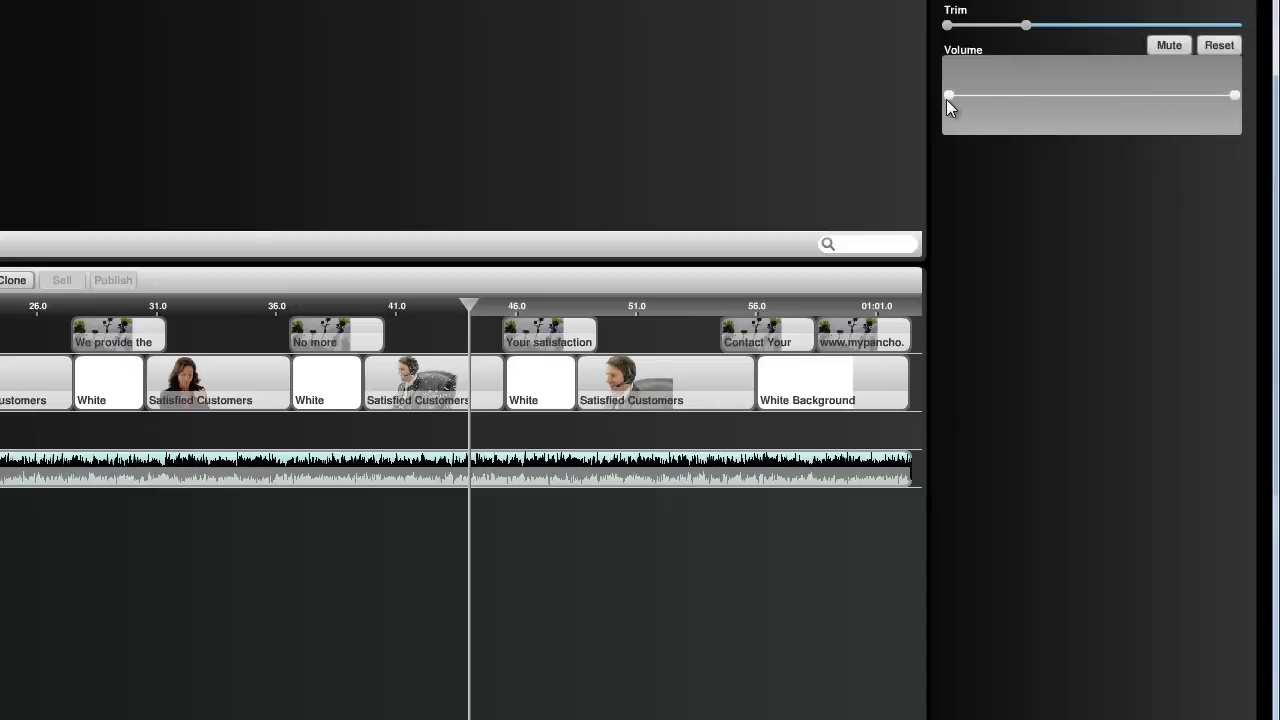
drag(949, 96, 949, 115)
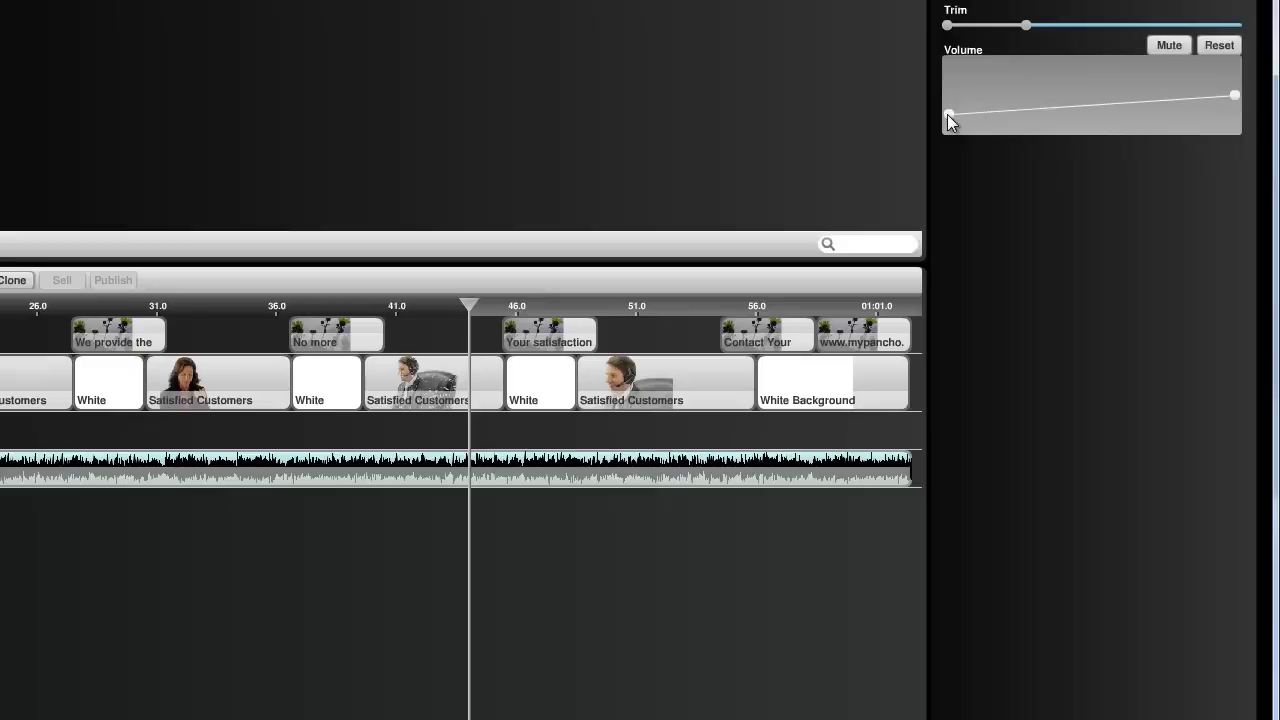
drag(1234, 96, 1234, 116)
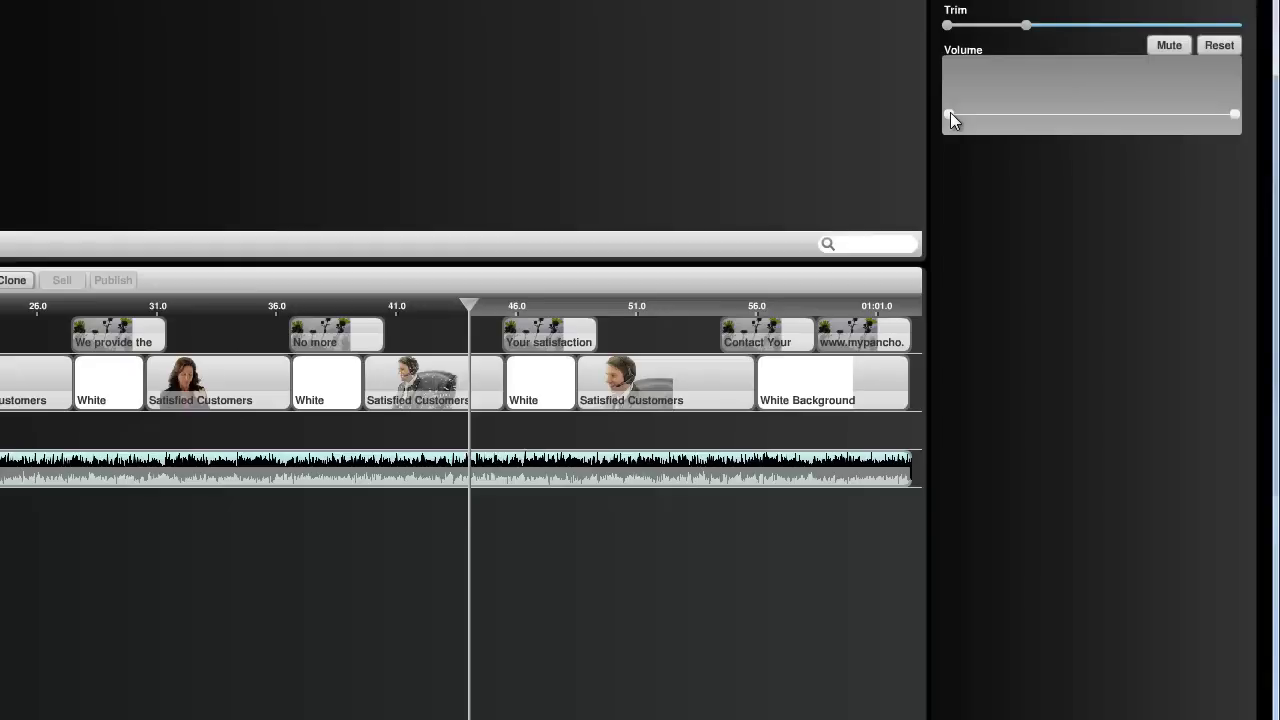
drag(950, 113, 949, 114)
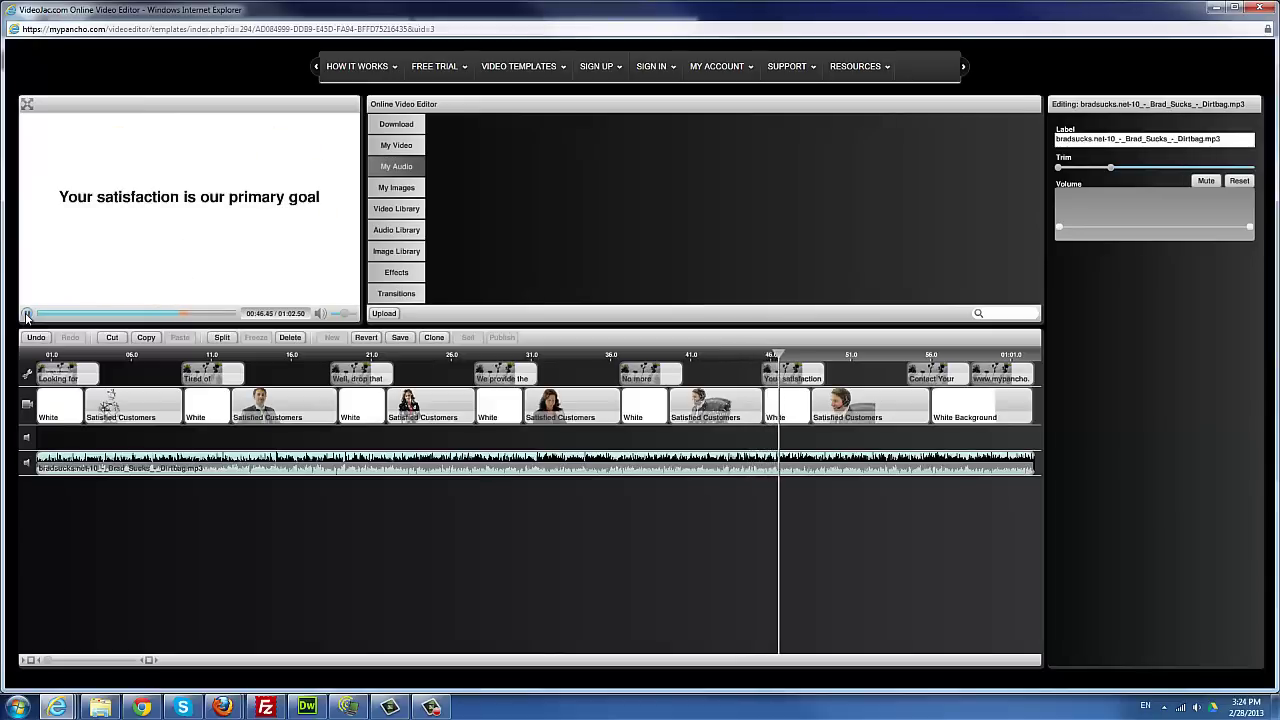
Mute the music track and play back to hear the result
click(27, 314)
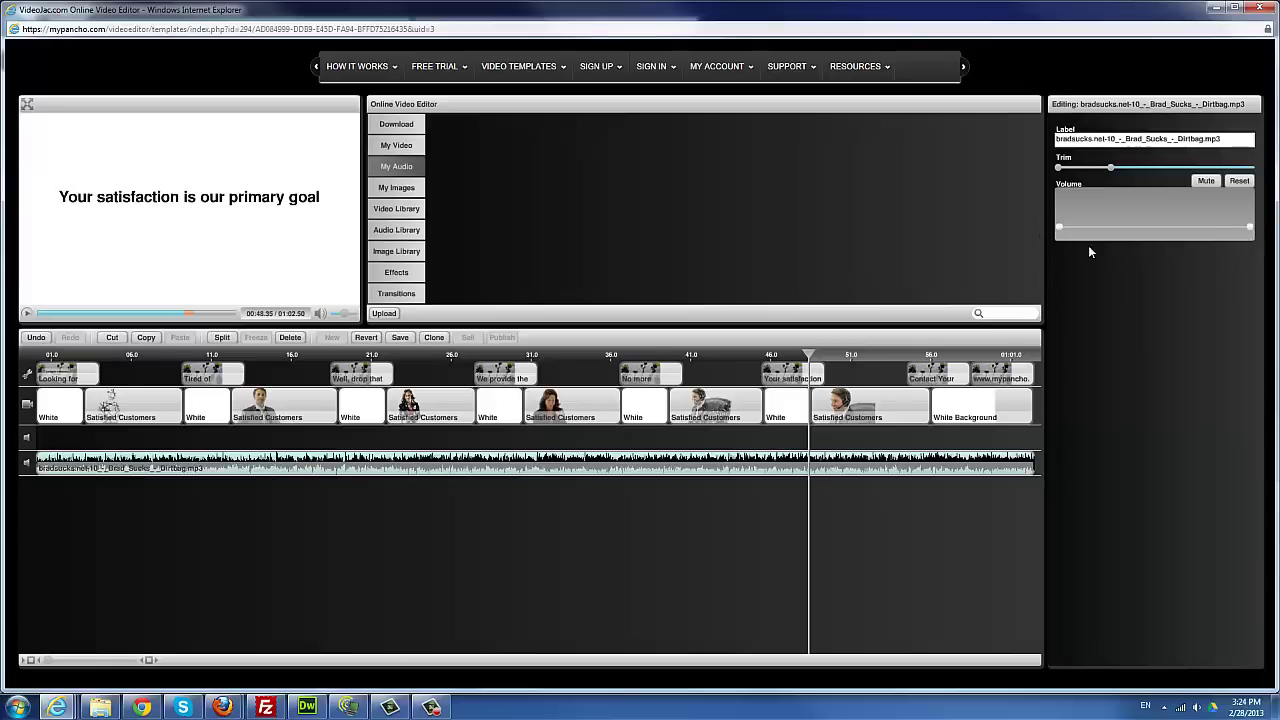
click(1208, 182)
click(1208, 182)
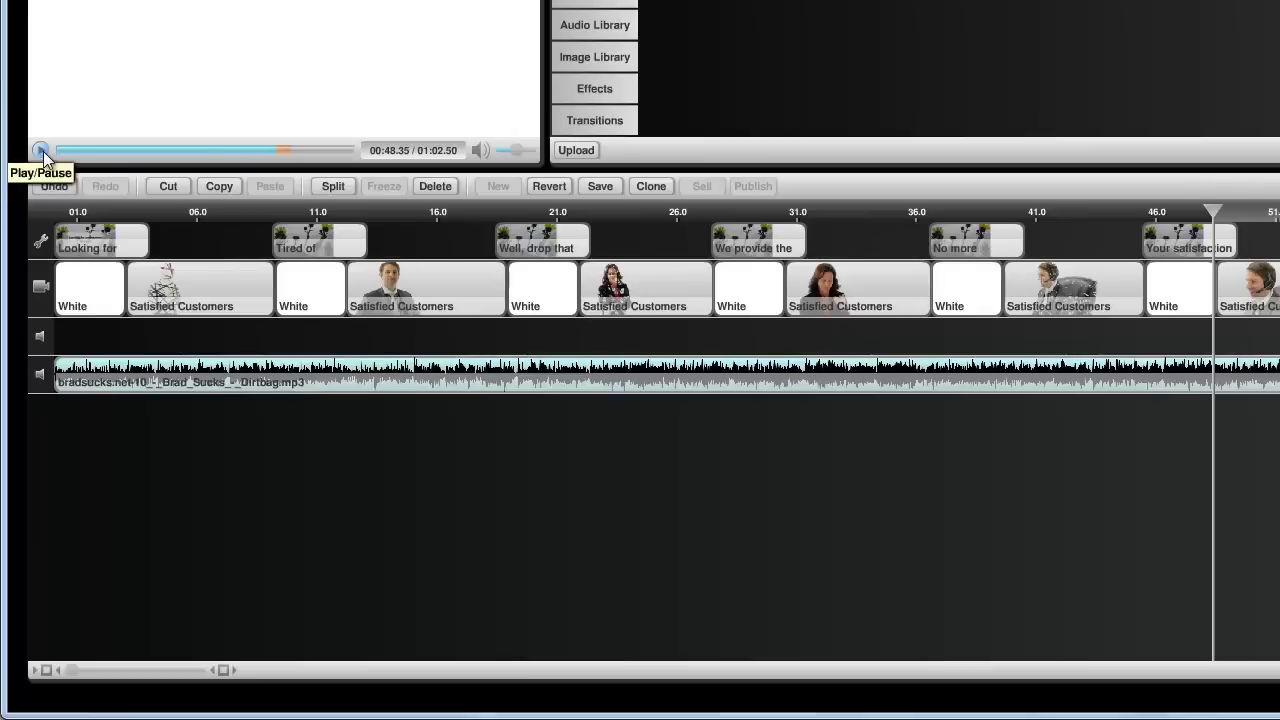
click(41, 150)
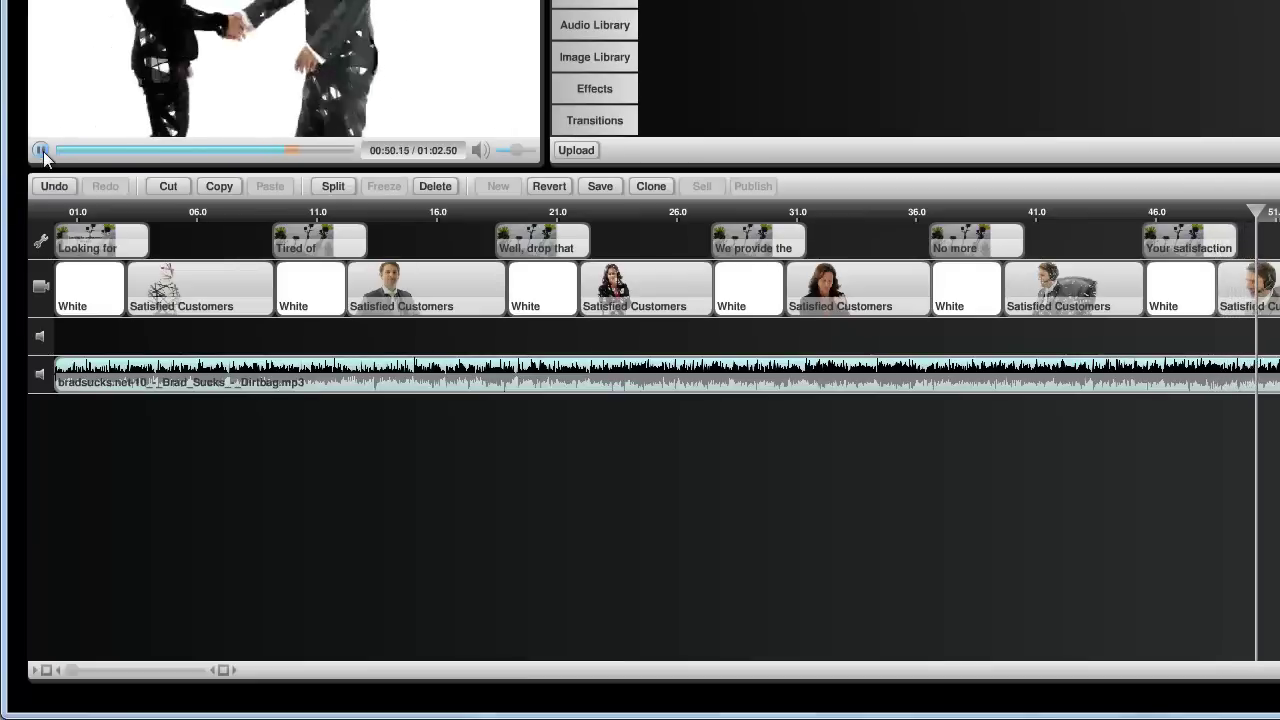
click(41, 150)
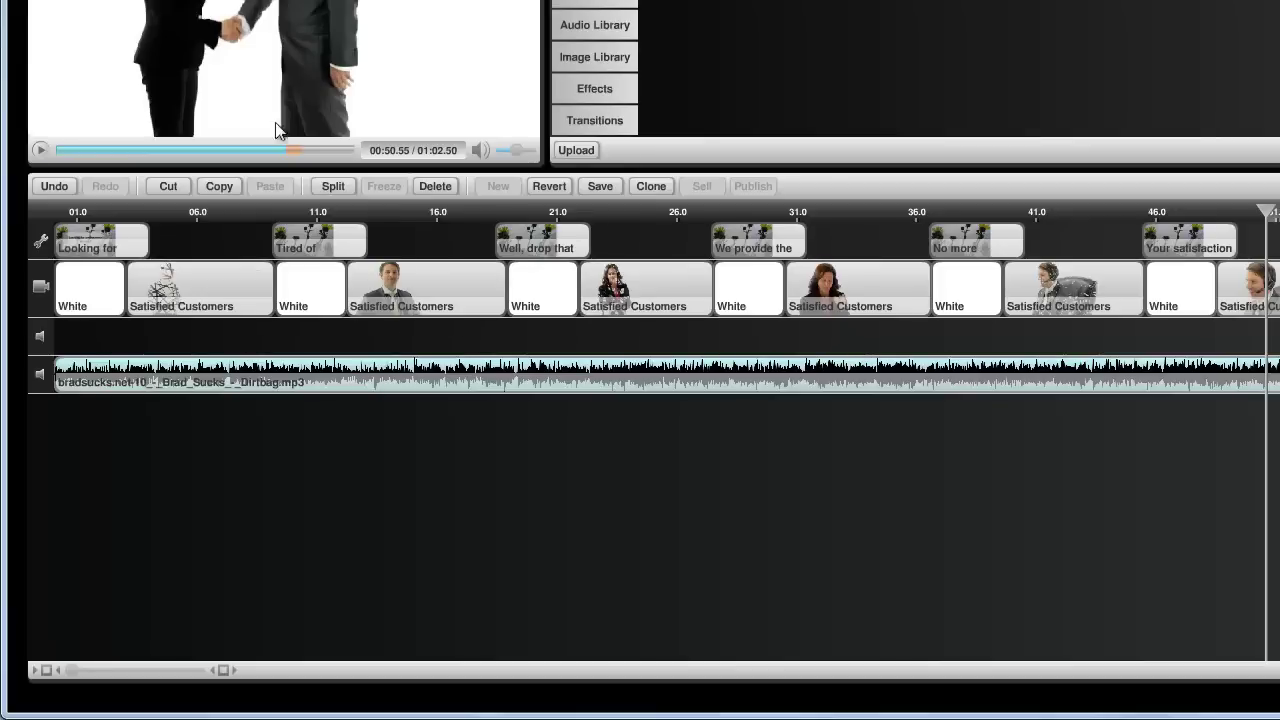
Undo the mute and move the playhead near the end, past 59 seconds
click(42, 150)
click(58, 187)
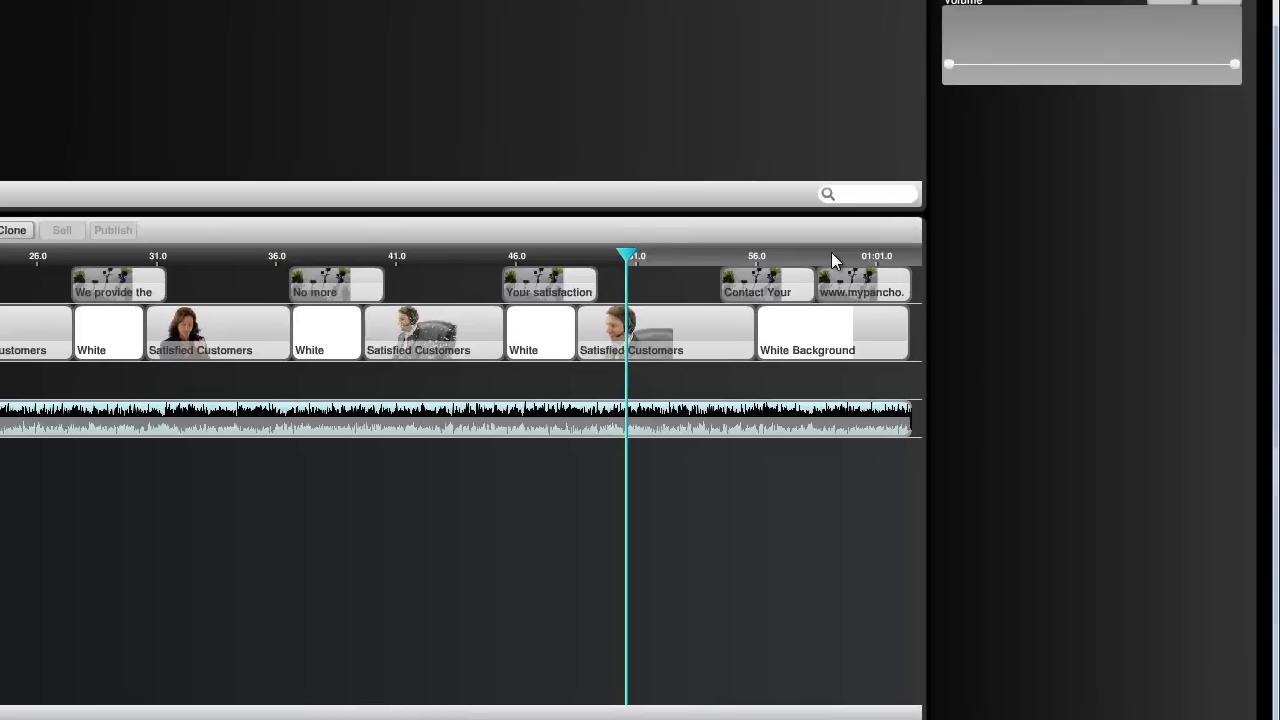
click(831, 256)
mouse_move(833, 256)
mouse_down()
mouse_move(858, 252)
mouse_move(848, 256)
mouse_up()
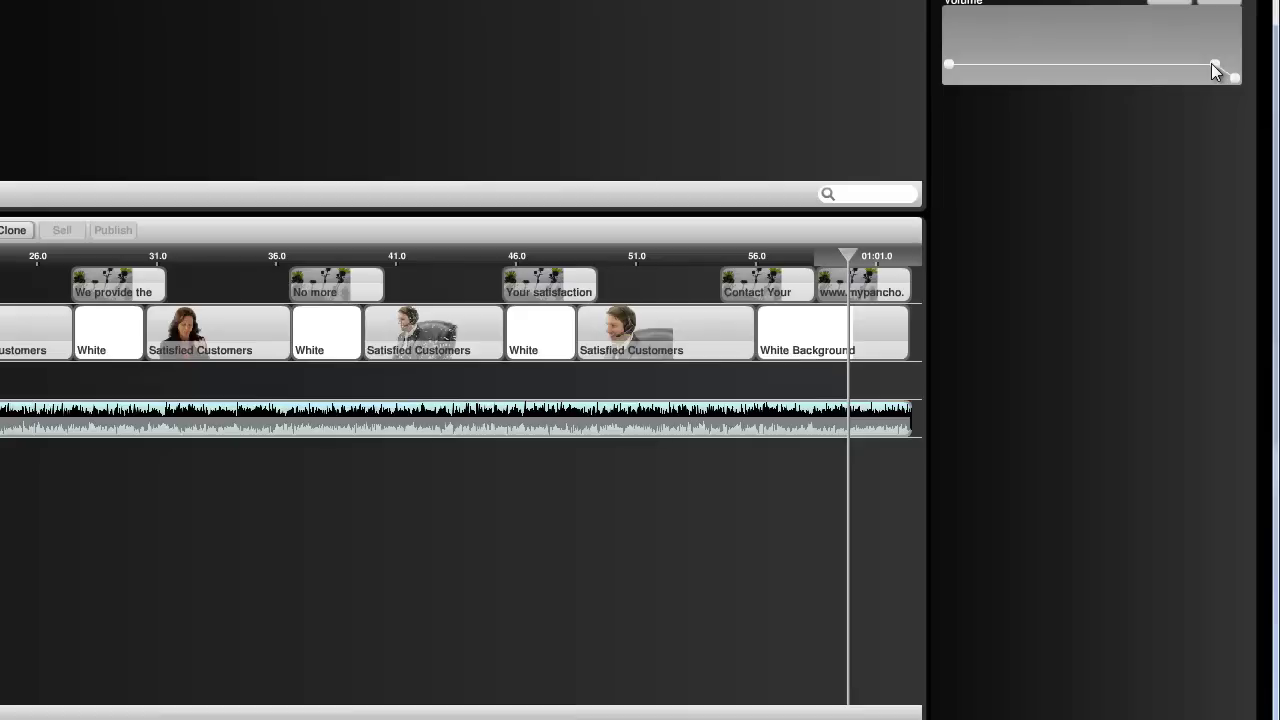
Play back the promo with its new music, starting near 56 seconds
click(764, 257)
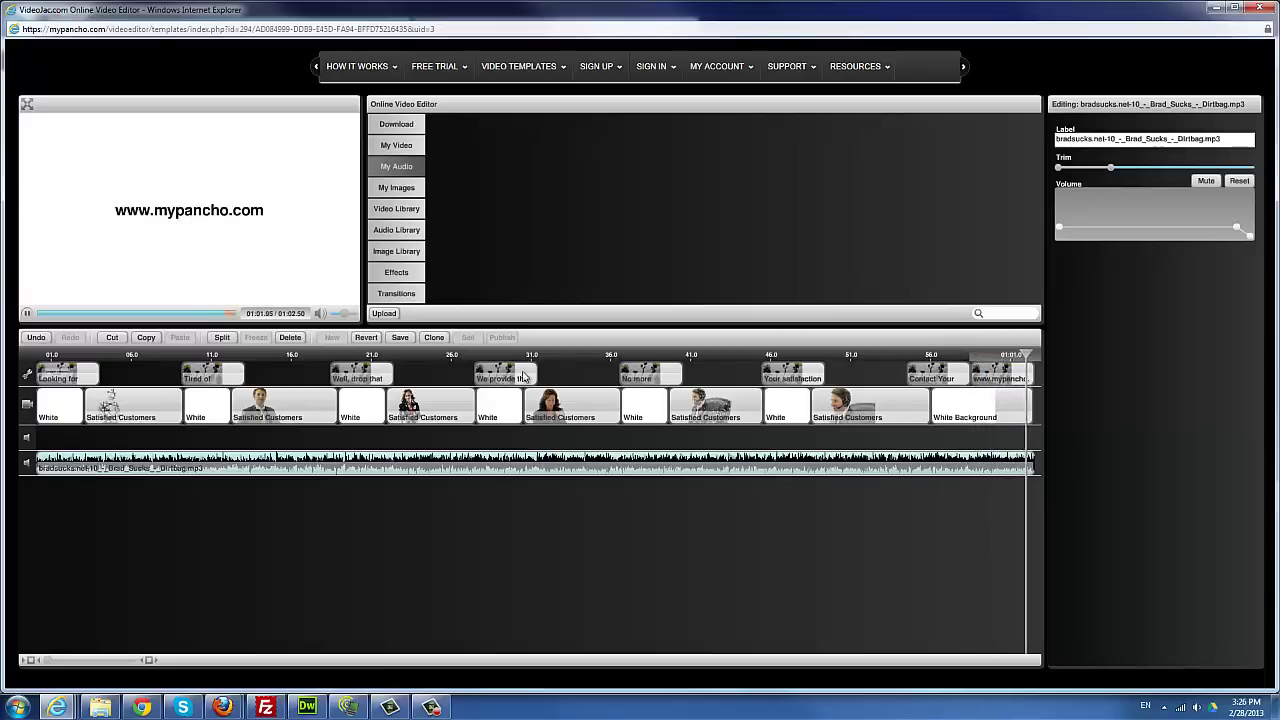
click(28, 314)
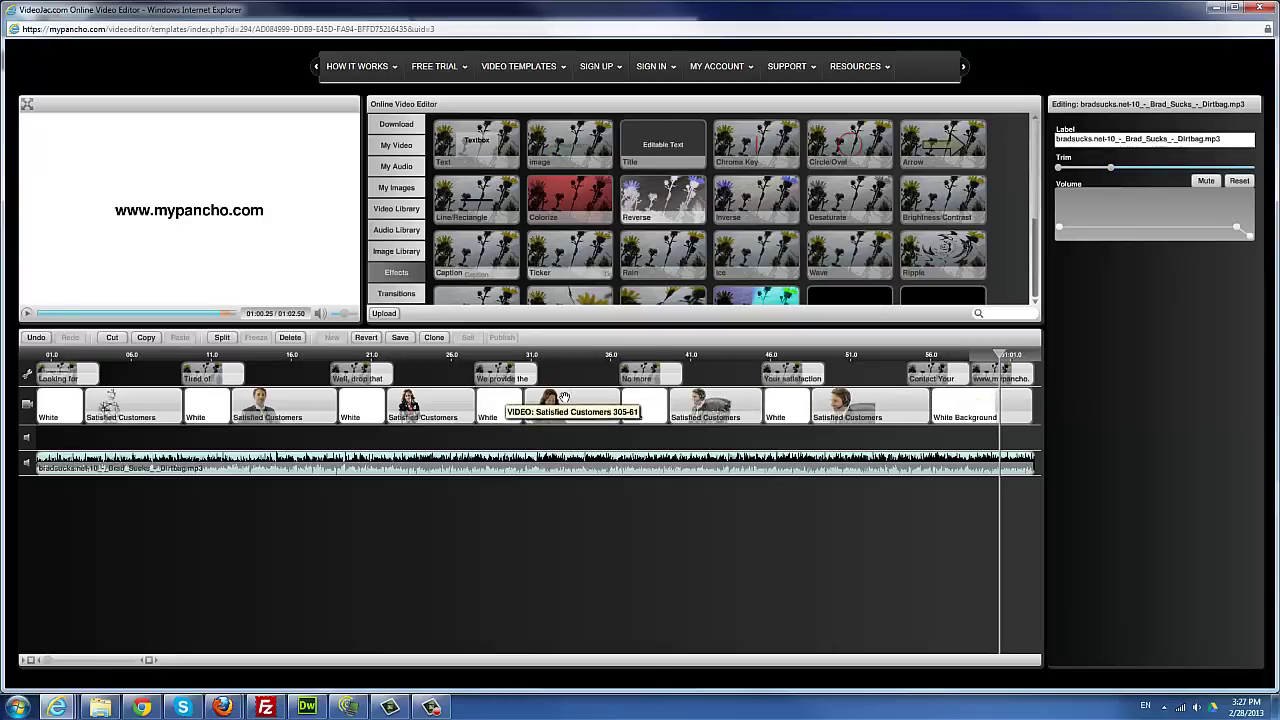
Check the phonebook and best-service captions, then park the playhead at about 17.4 seconds
click(406, 277)
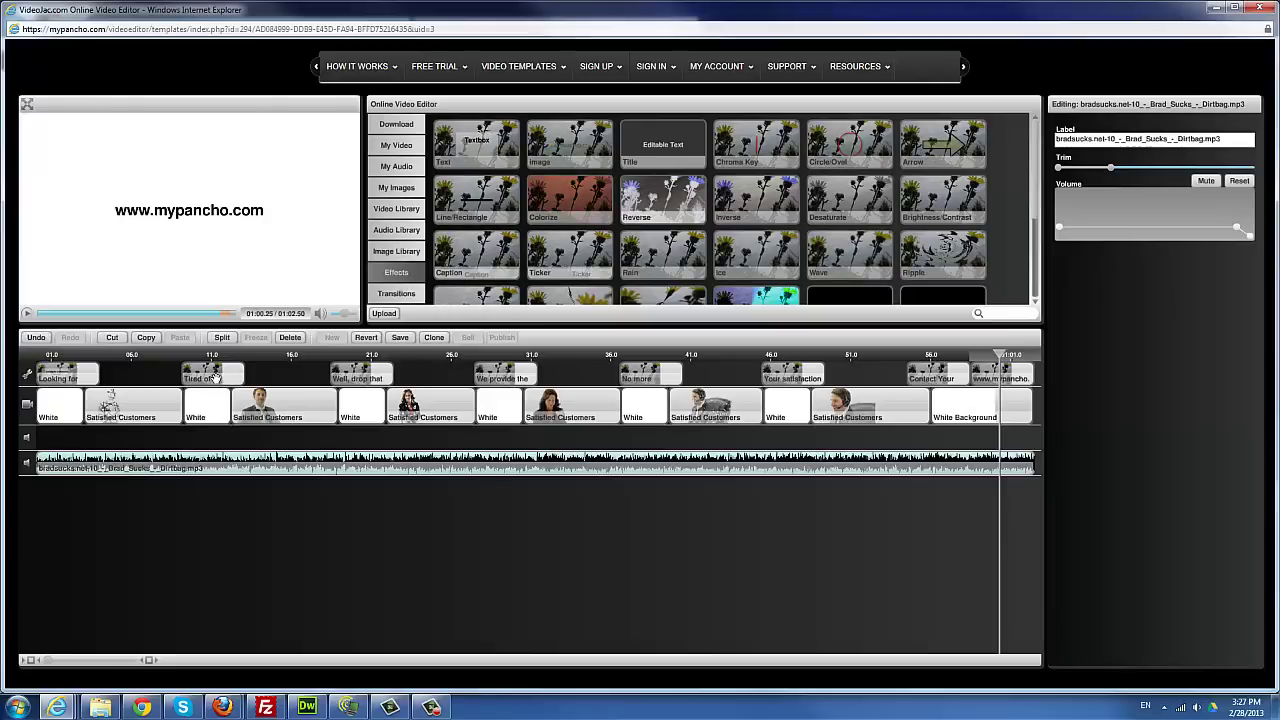
click(350, 376)
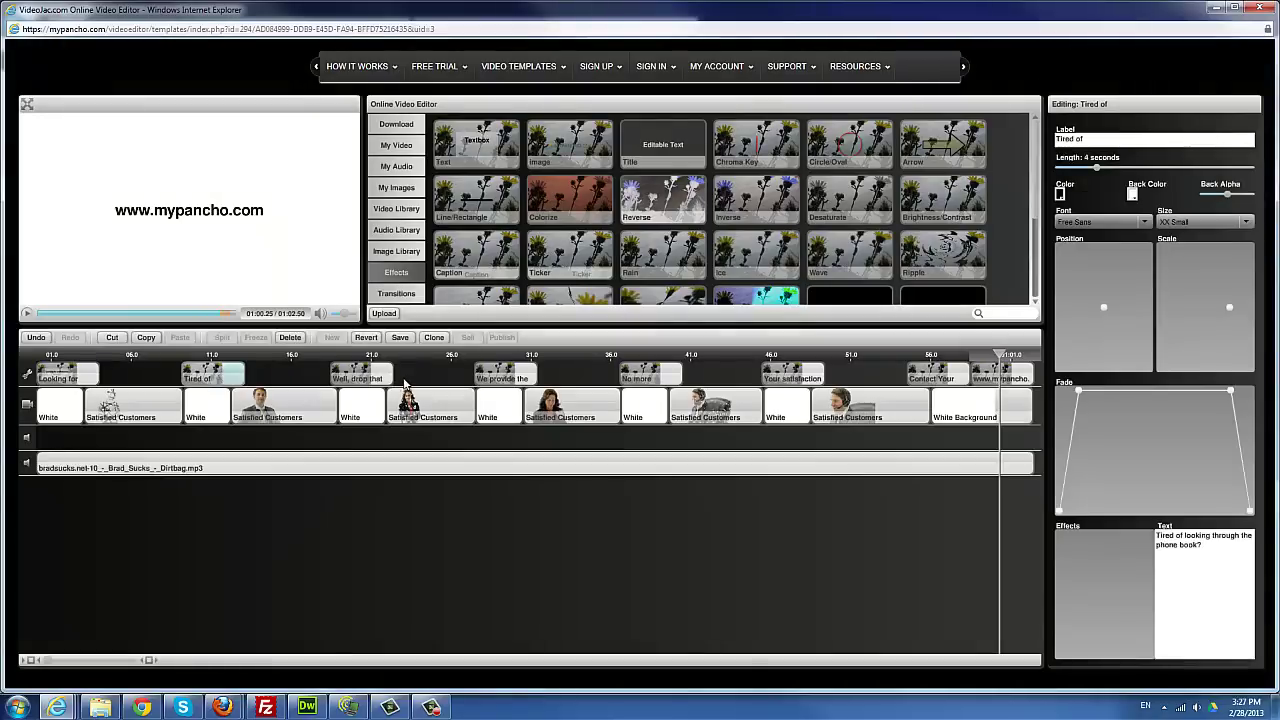
click(481, 374)
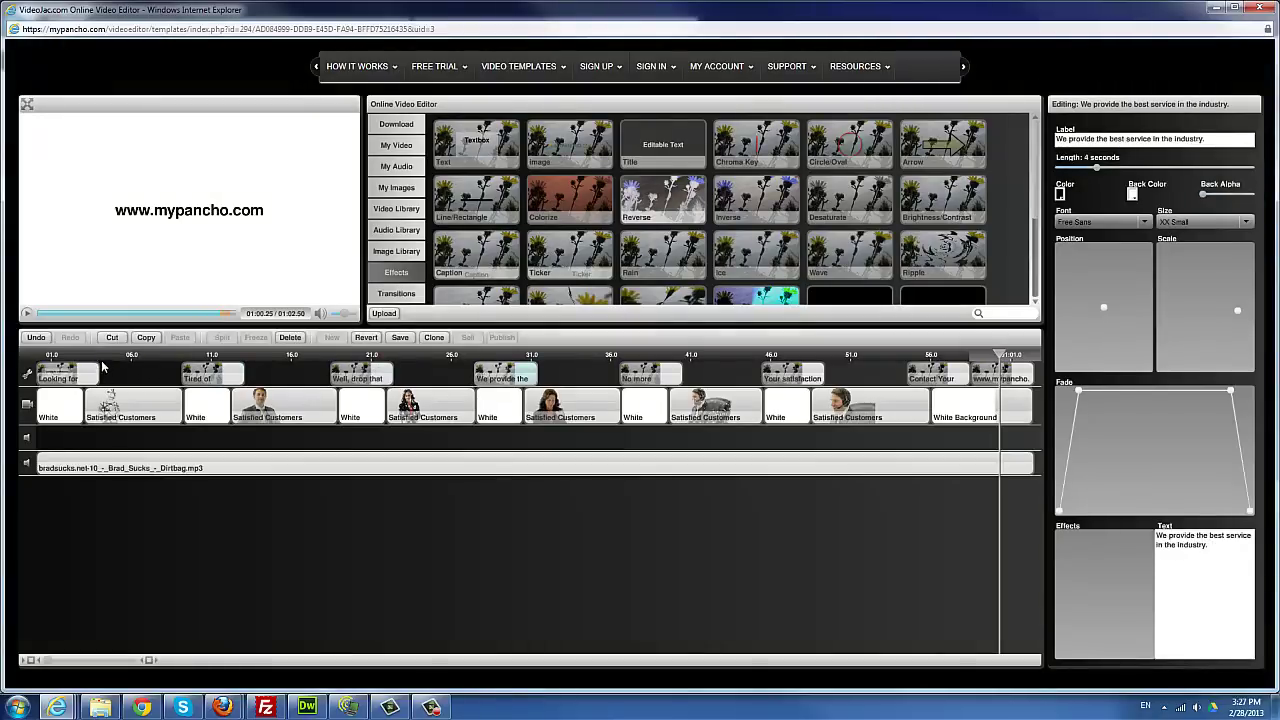
click(67, 357)
drag(67, 357, 311, 366)
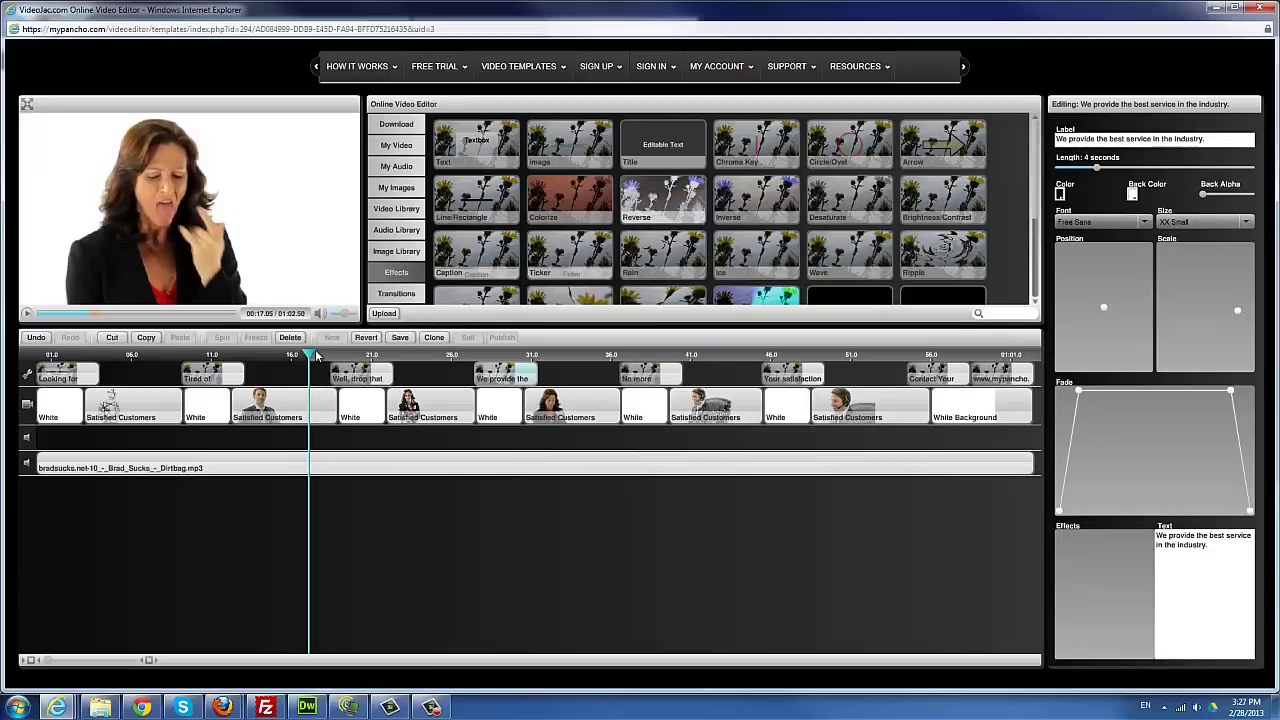
mouse_move(316, 357)
mouse_down()
mouse_move(352, 360)
mouse_move(316, 358)
mouse_up()
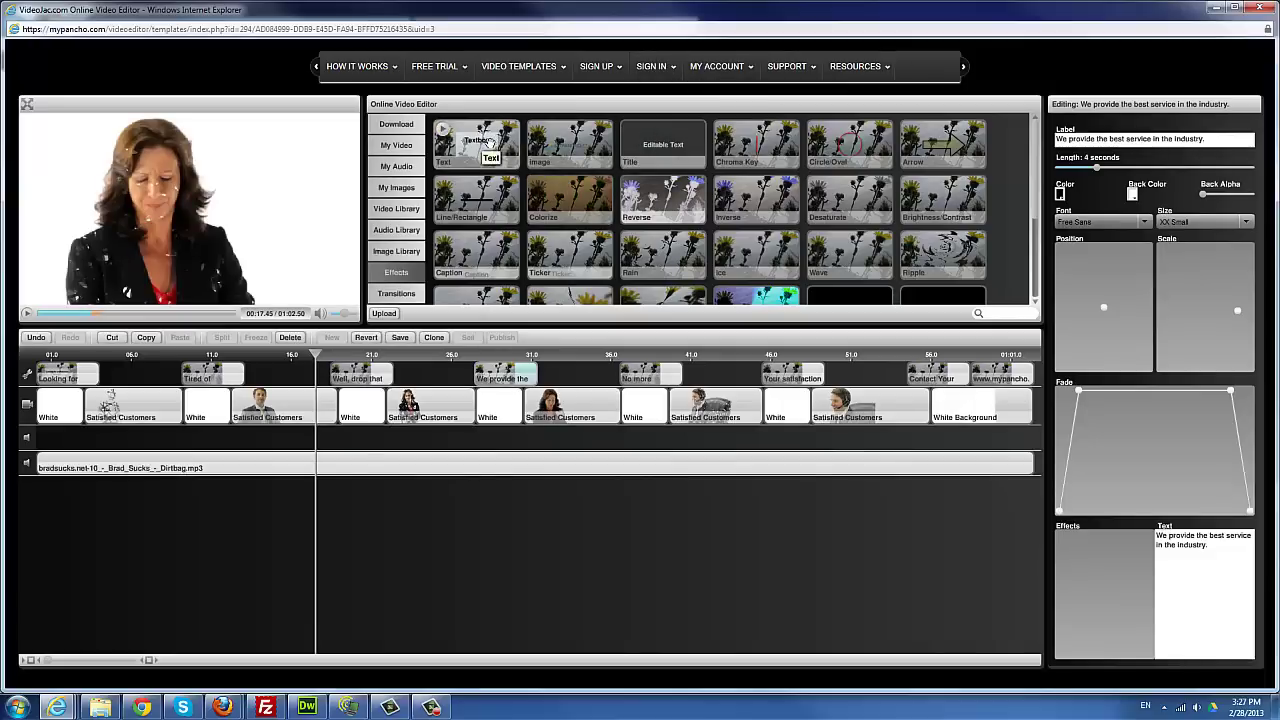
Add a Text effect near 16 seconds and move its placeholder to the frame's upper right
drag(492, 139, 313, 373)
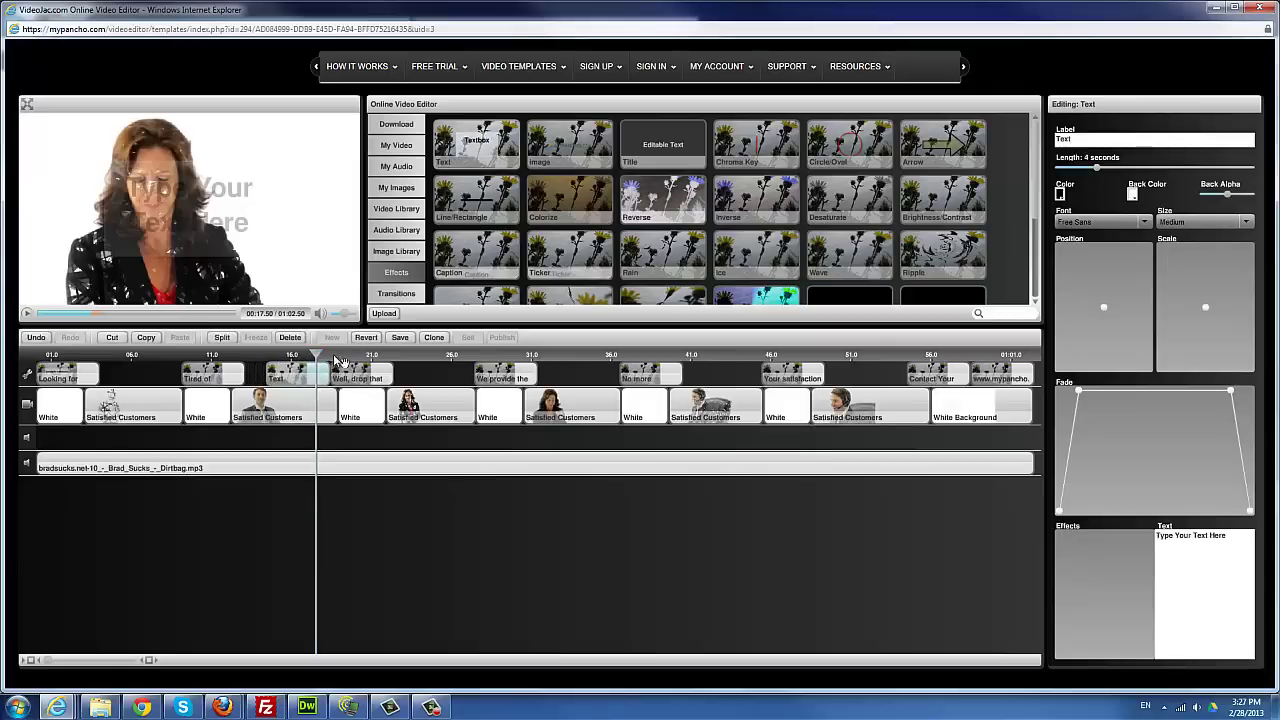
click(305, 356)
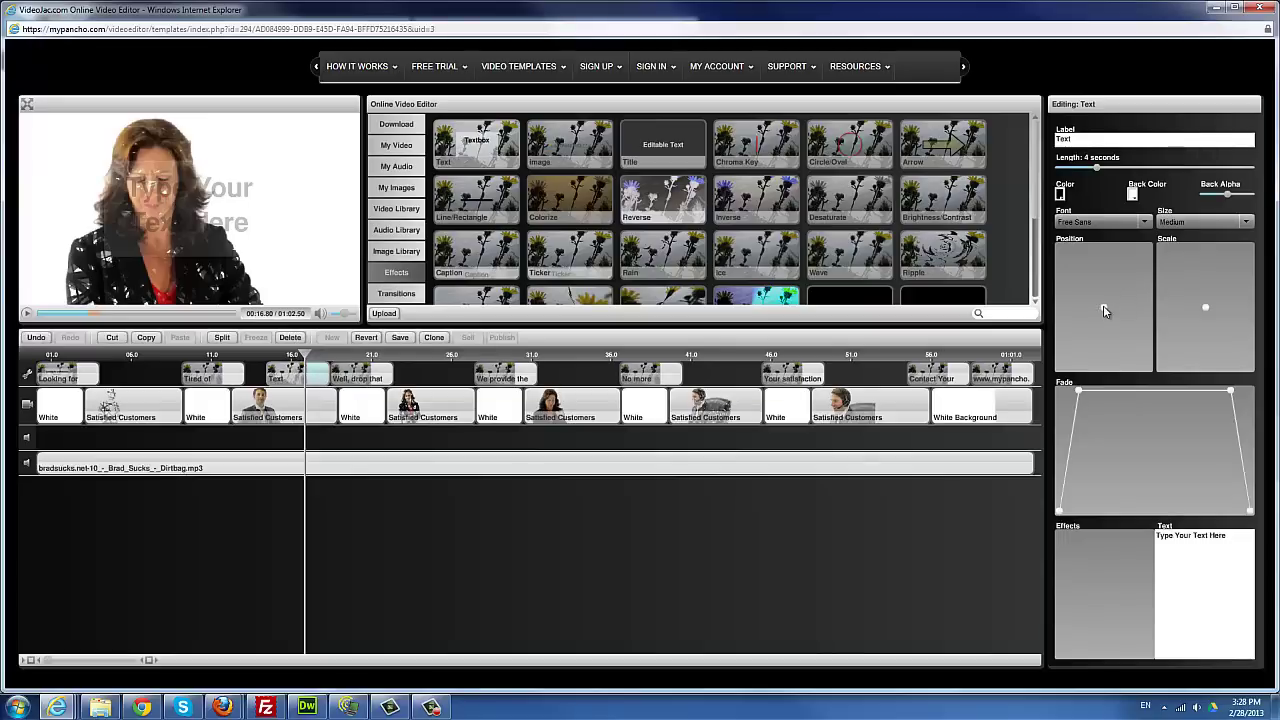
drag(1109, 290, 1148, 250)
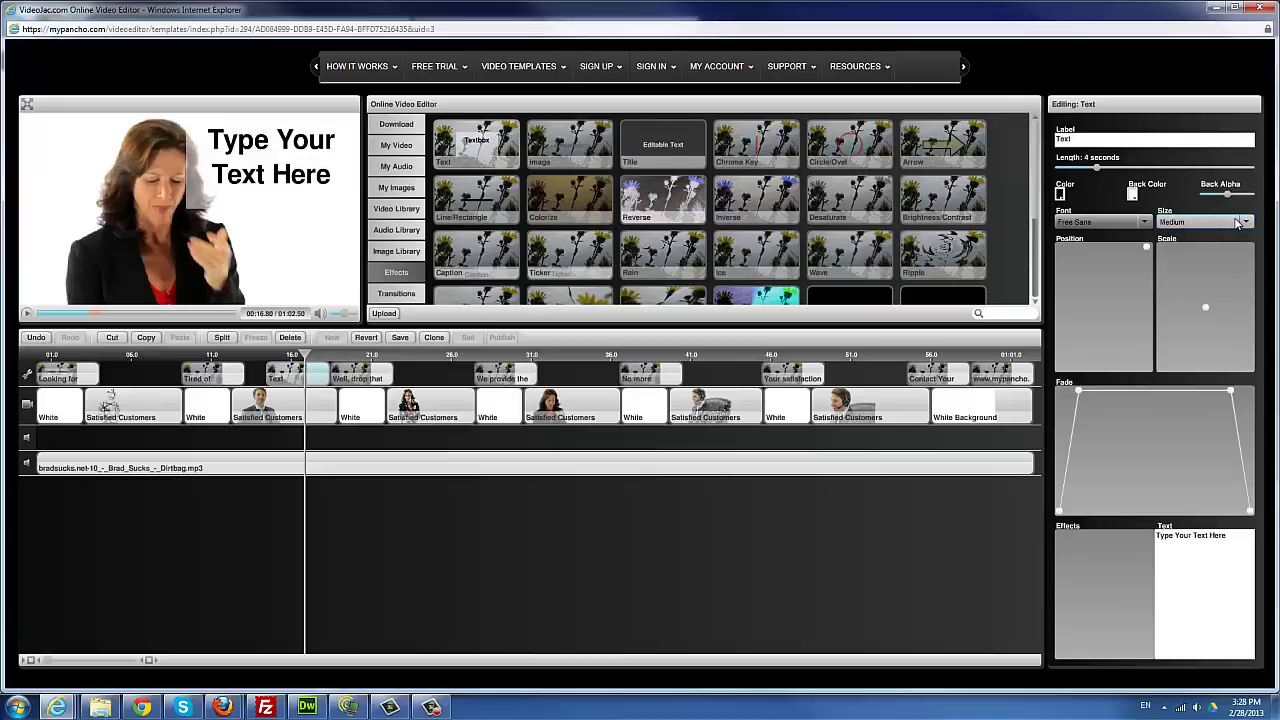
Set the overlay text to XX Small with a fully transparent background
click(1246, 223)
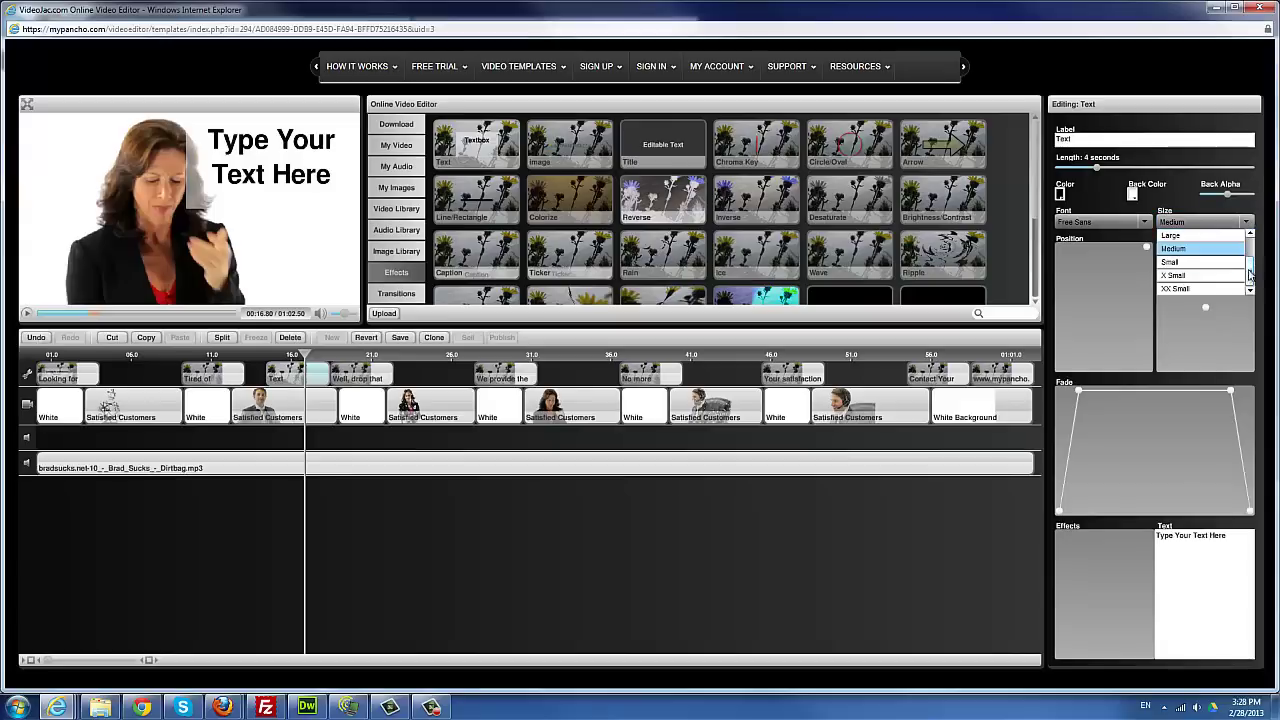
click(1176, 289)
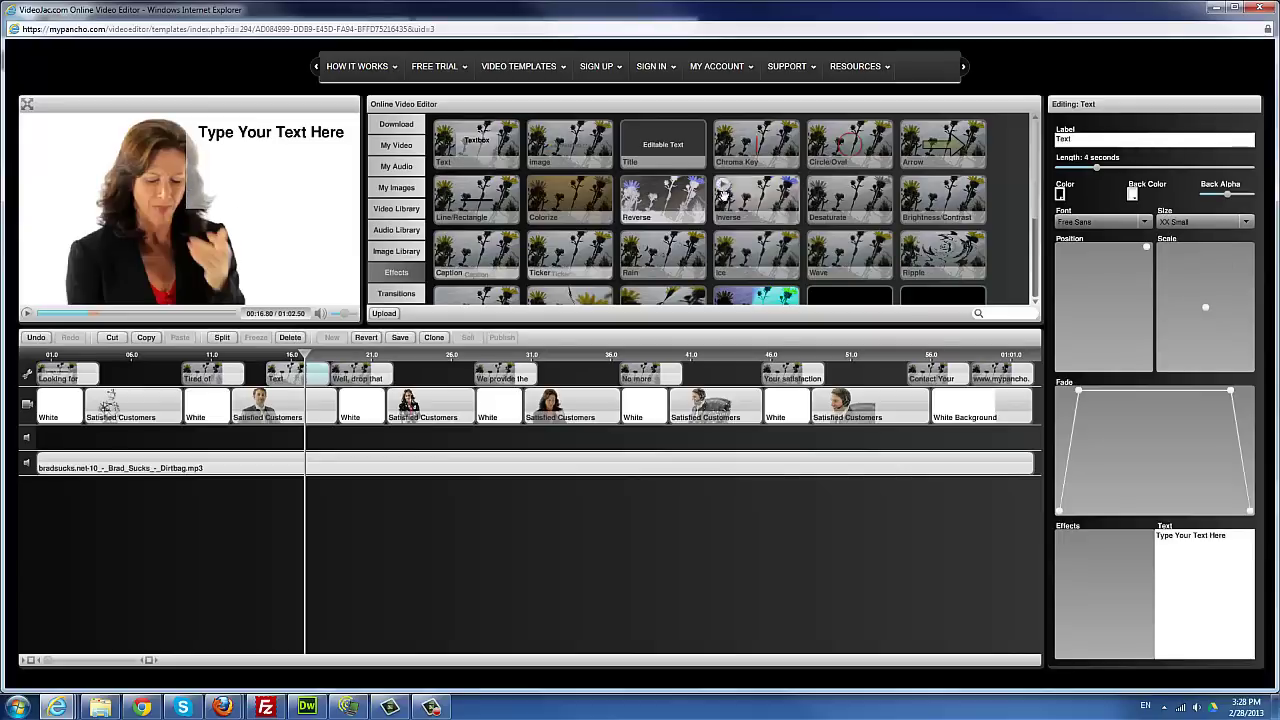
drag(1222, 197, 1200, 197)
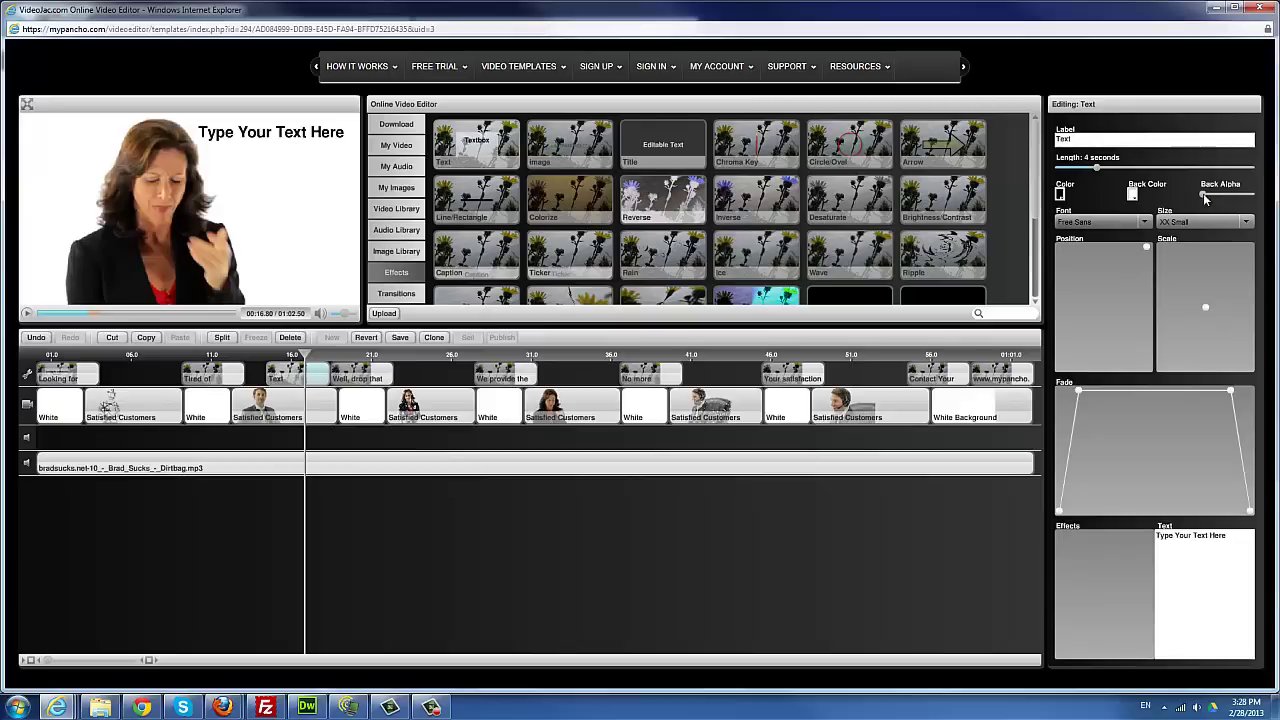
Color the overlay text dark green #006600 and select the placeholder text
click(1060, 194)
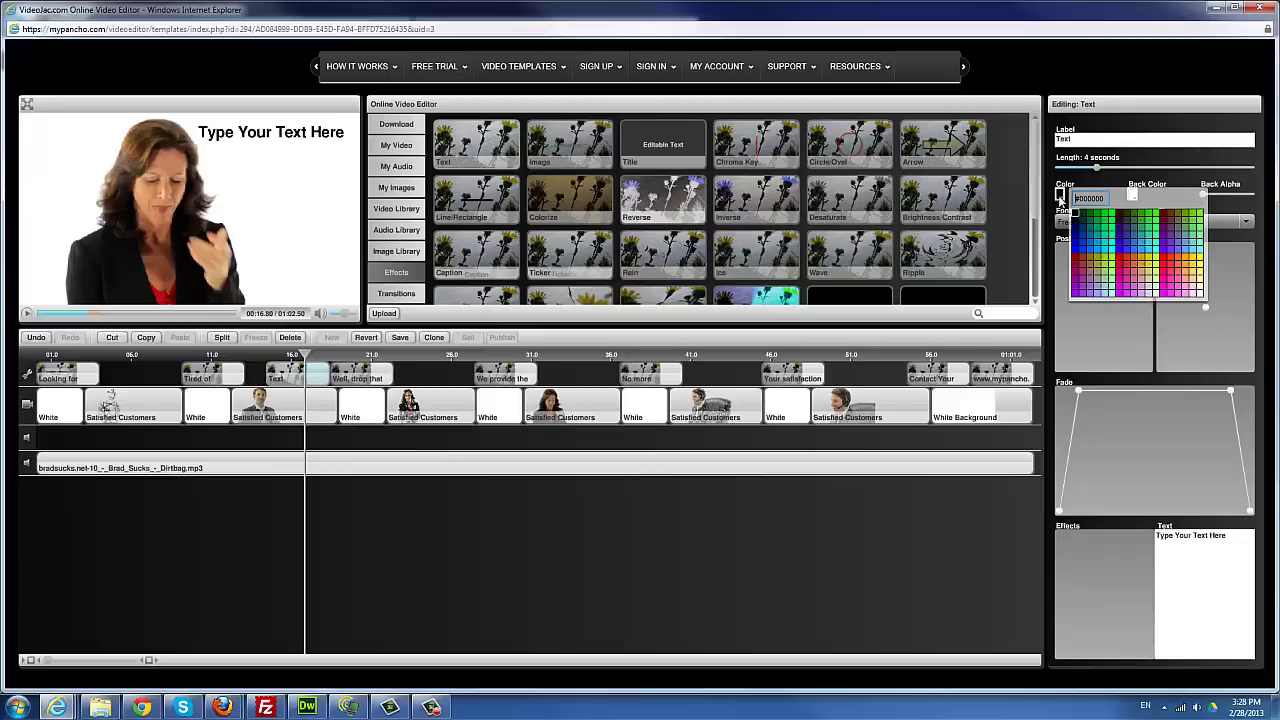
click(1090, 218)
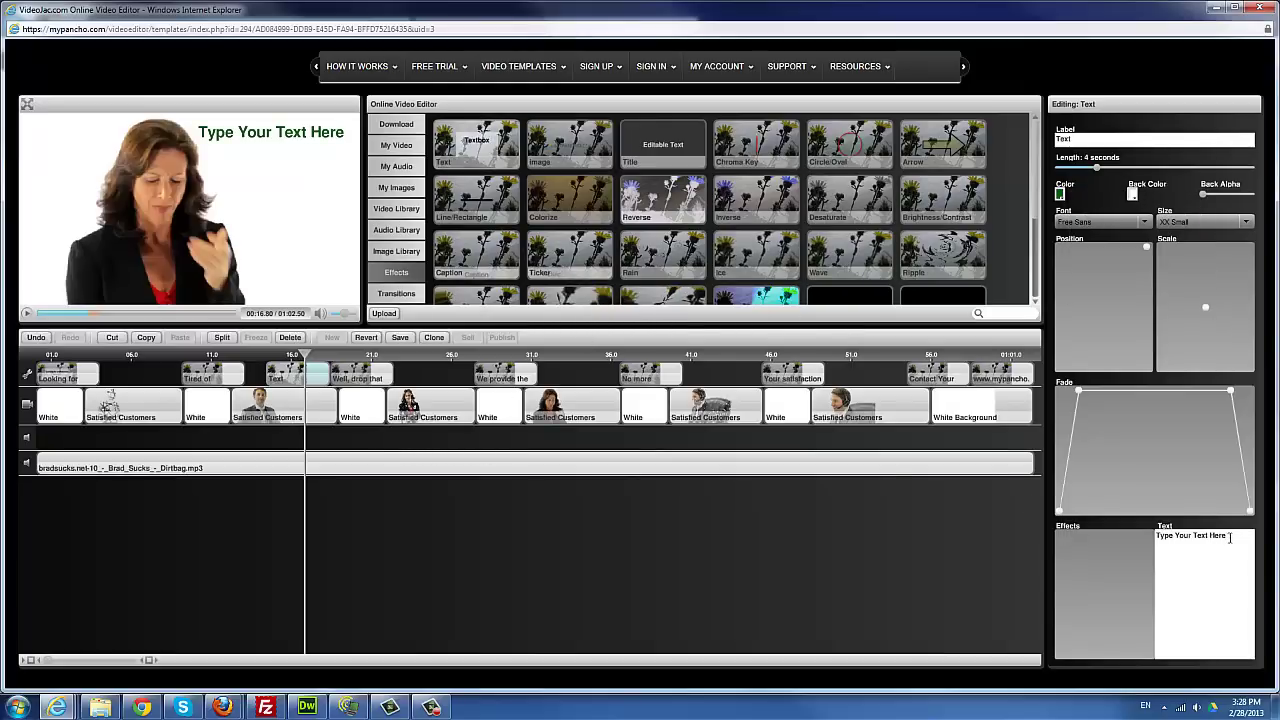
drag(1230, 537, 1138, 527)
click(352, 360)
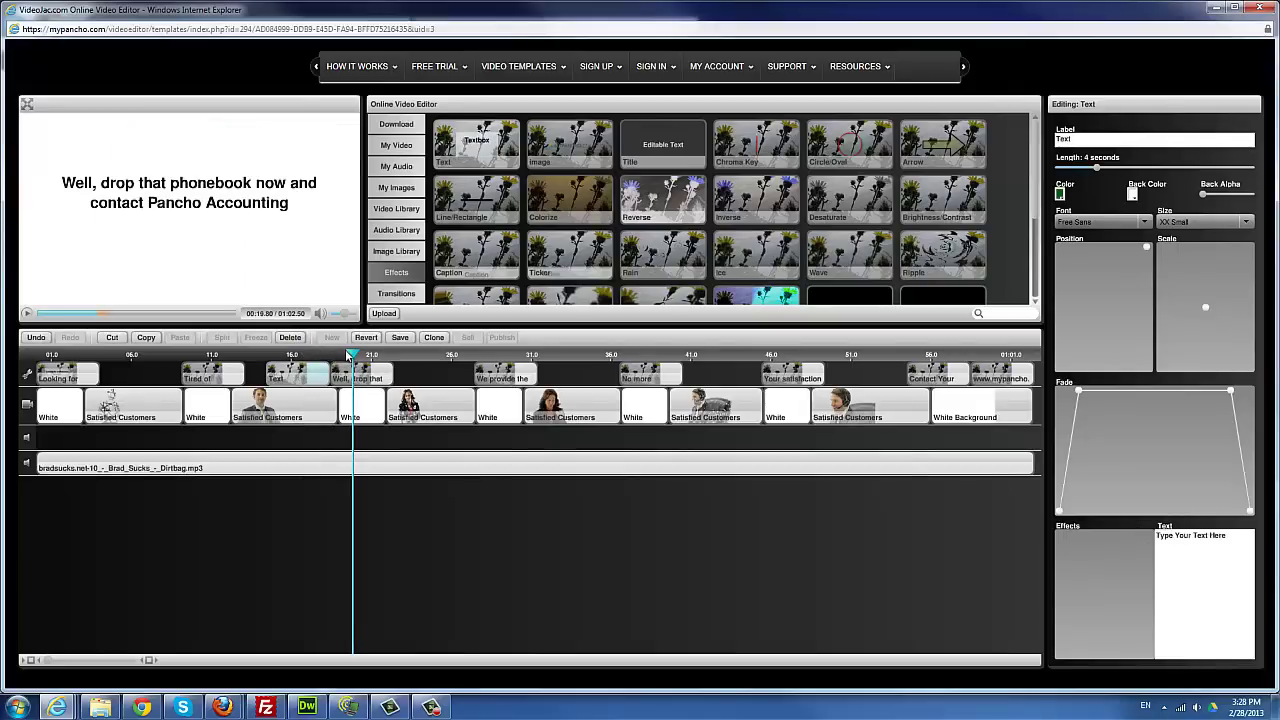
Replace the placeholder overlay text with 'What are you waiting for' and enlarge its scale
drag(352, 357, 288, 355)
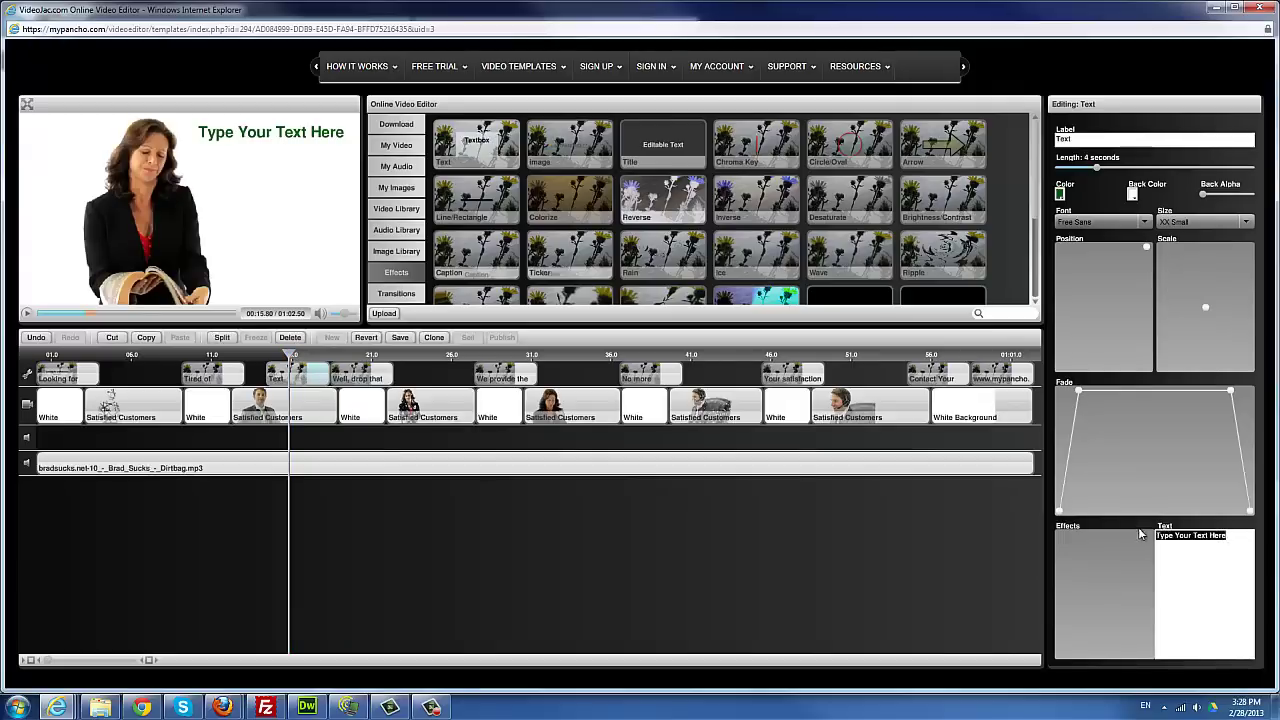
drag(1252, 540, 1151, 537)
text(What are you waiting for?)
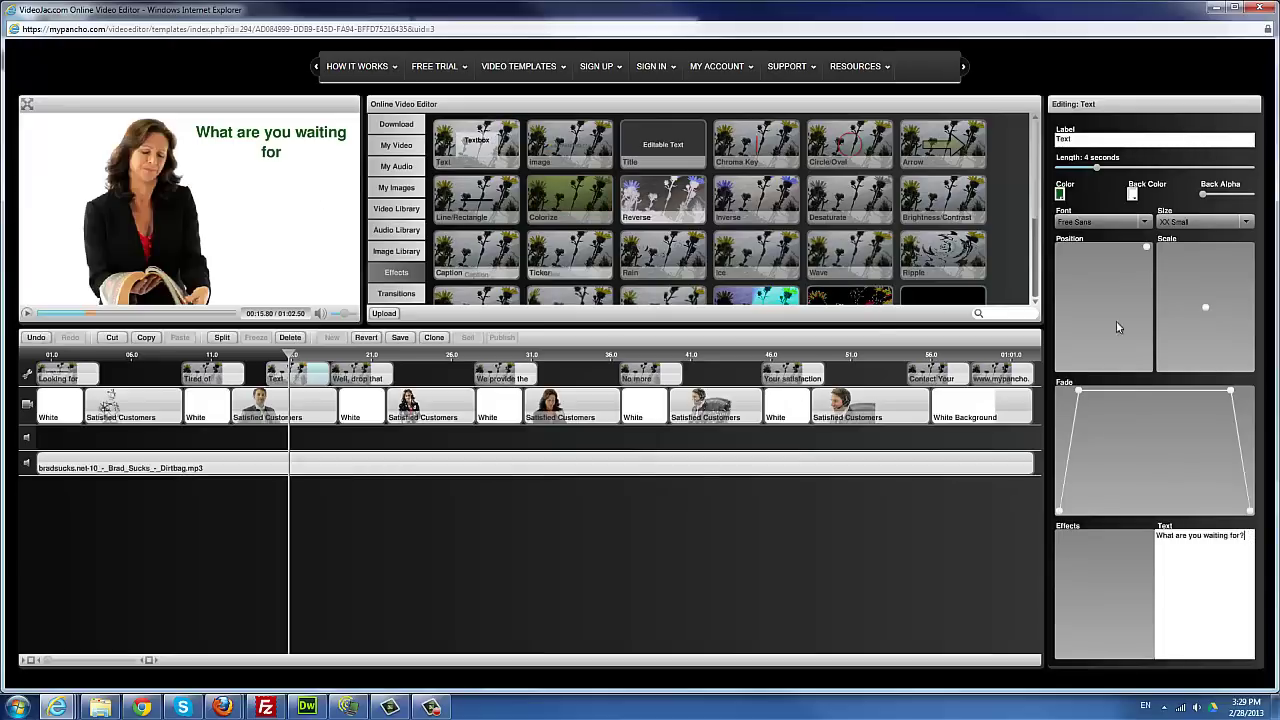
click(1201, 305)
click(1197, 304)
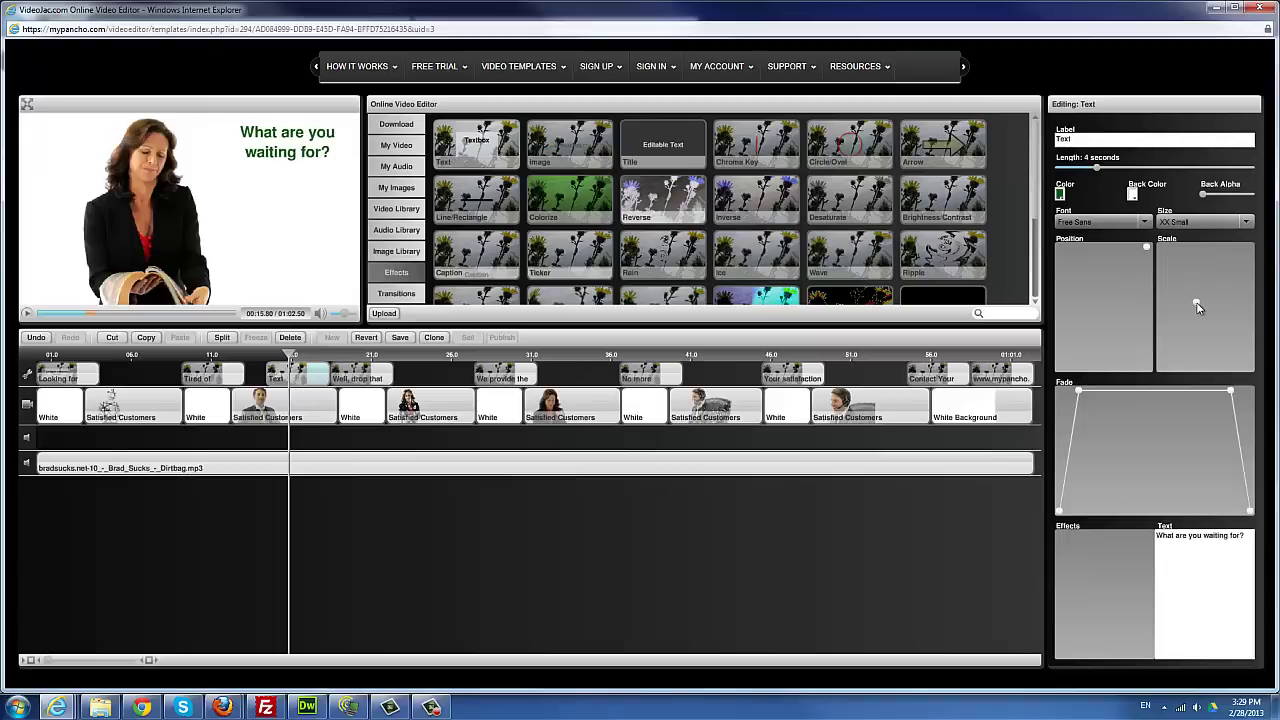
Fine-tune the overlay's size and shift it left near the top beside the woman
mouse_move(1196, 307)
mouse_down()
mouse_move(1207, 309)
mouse_move(1195, 308)
mouse_up()
drag(1145, 252, 1133, 246)
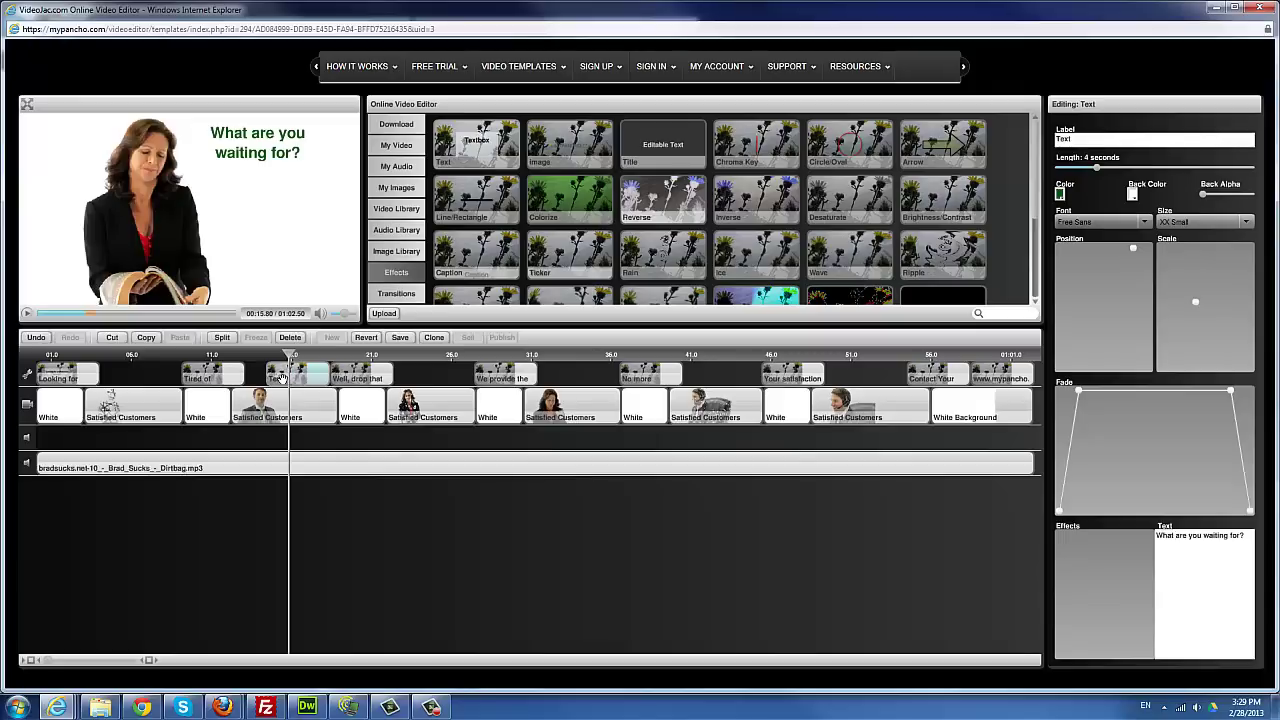
drag(1245, 536, 1138, 532)
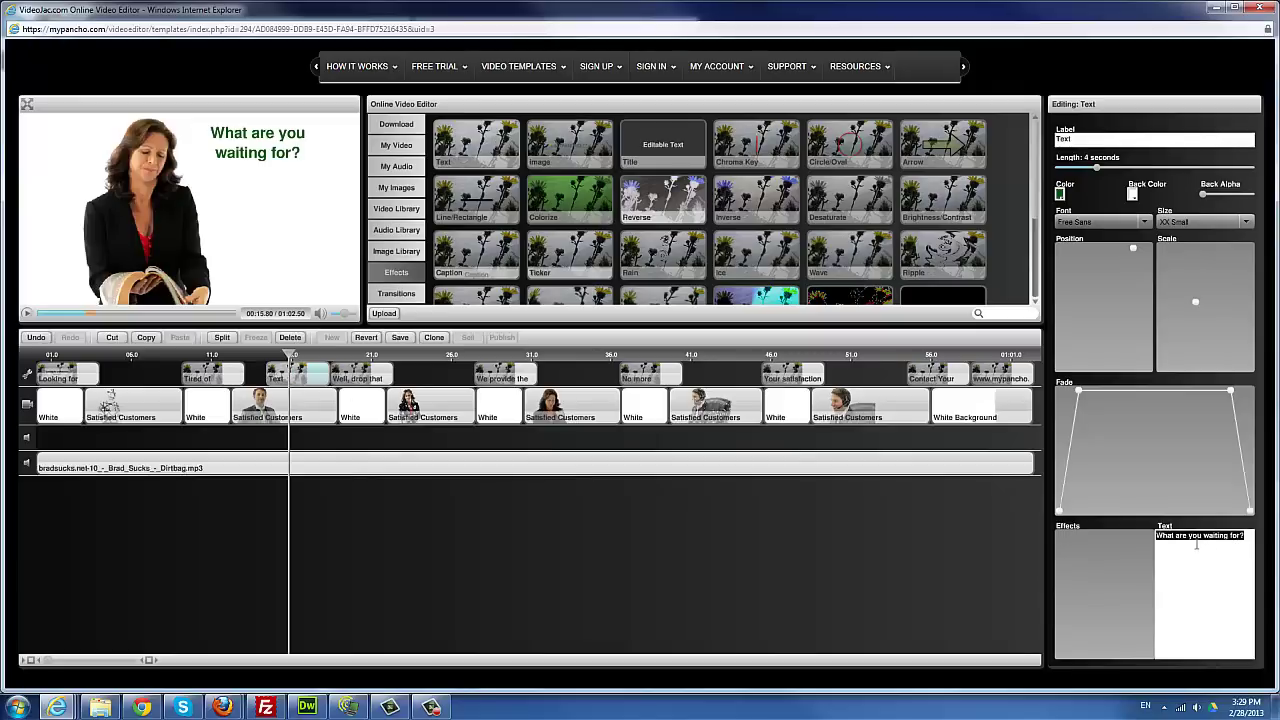
Copy the overlay sentence and paste it over the clip label 'Text', then deselect
click(1075, 139)
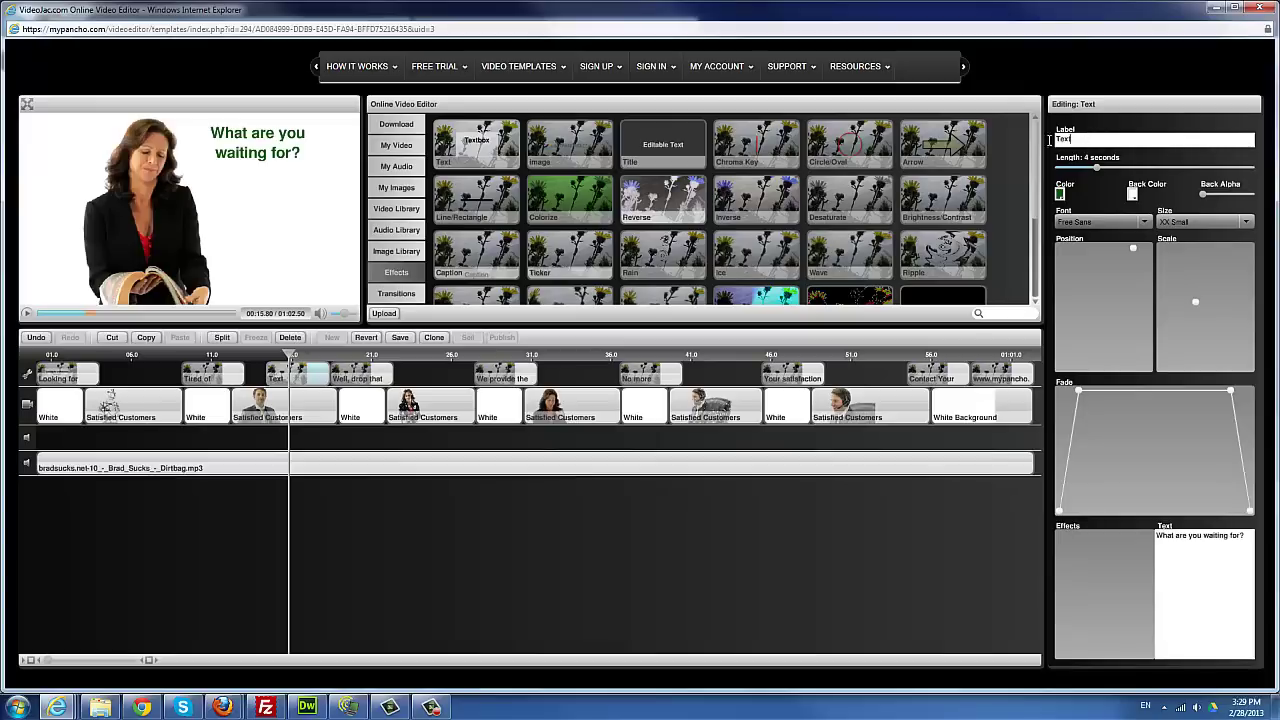
triple_click(1229, 538)
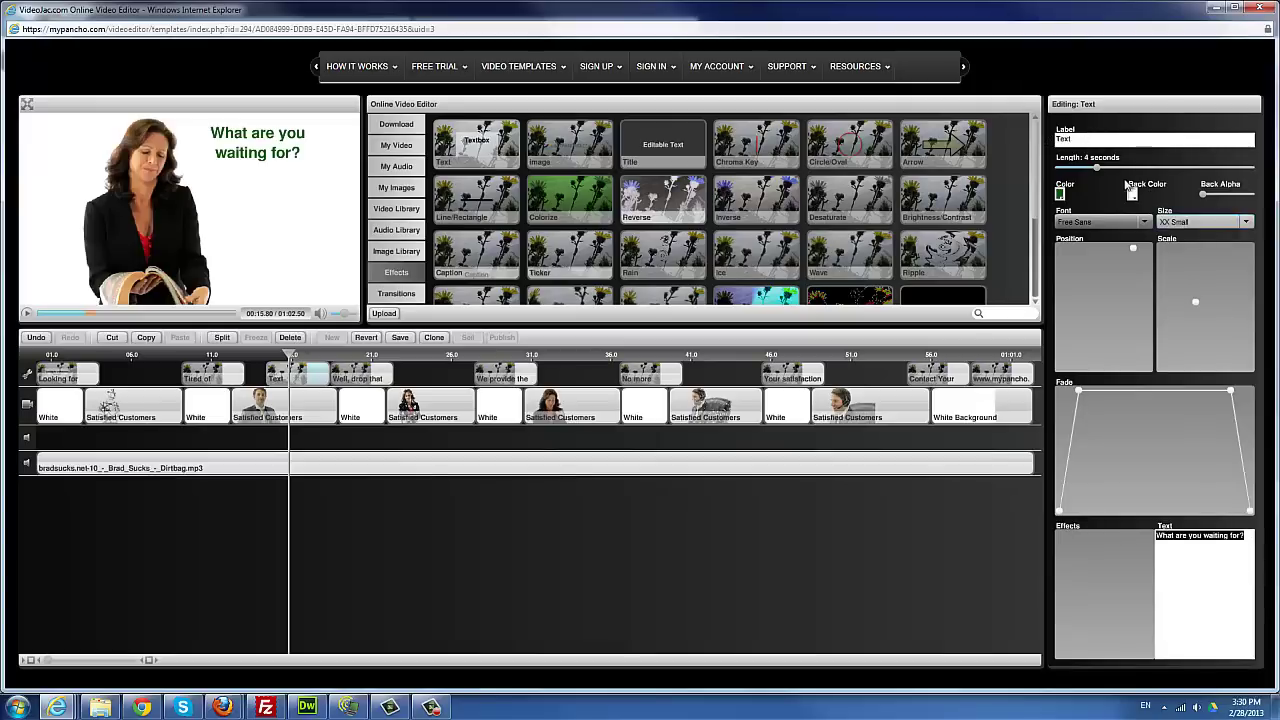
drag(1088, 139, 1046, 139)
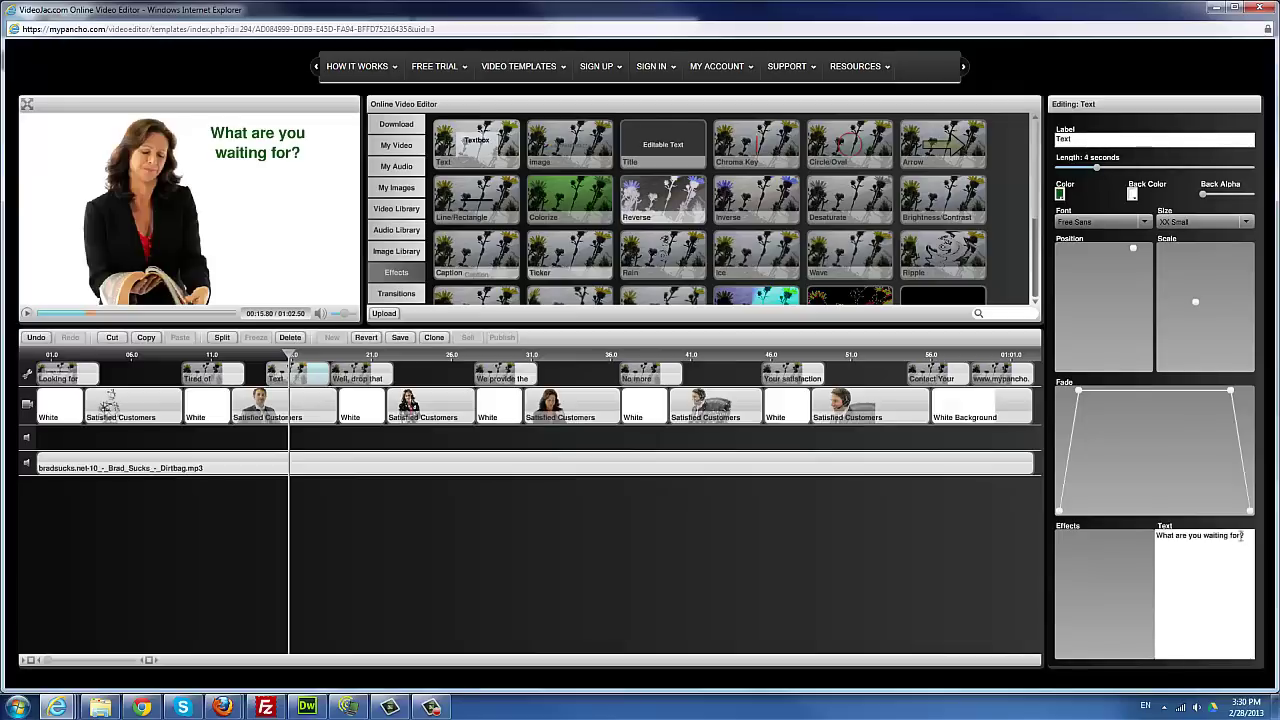
triple_click(1173, 538)
right_click(1182, 541)
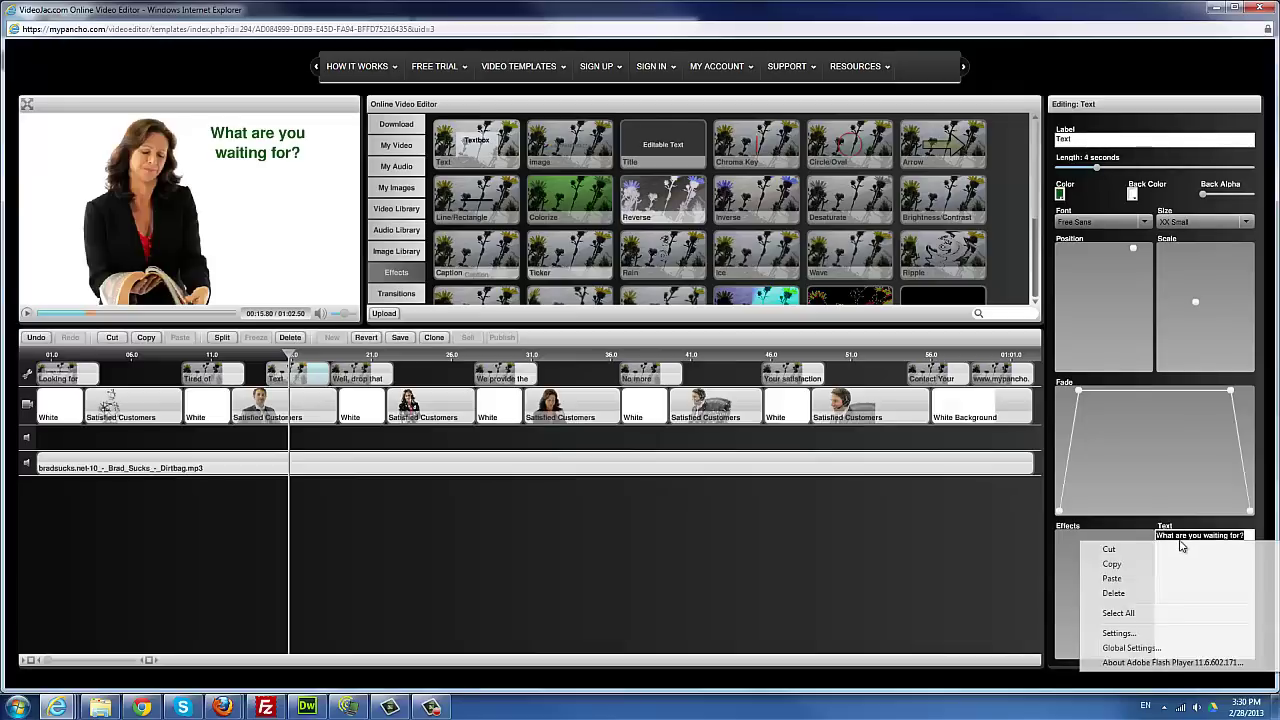
click(1129, 572)
double_click(1063, 141)
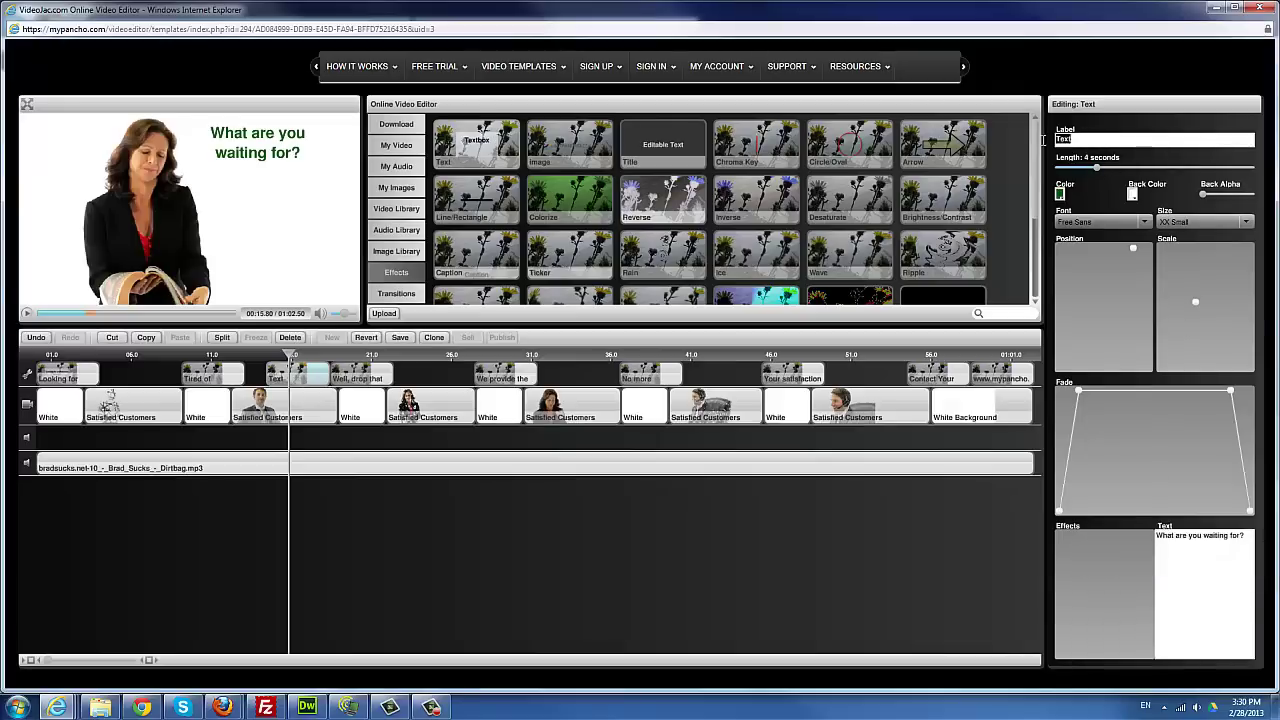
right_click(1063, 141)
click(1098, 177)
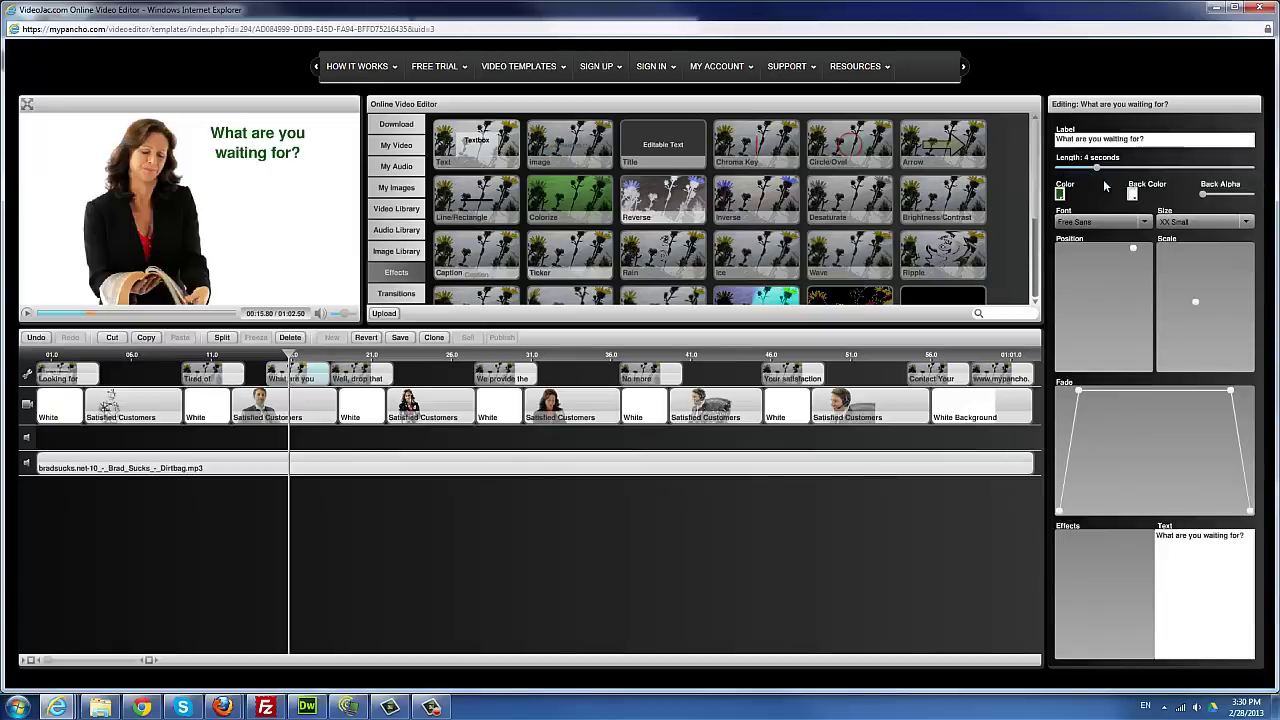
click(555, 546)
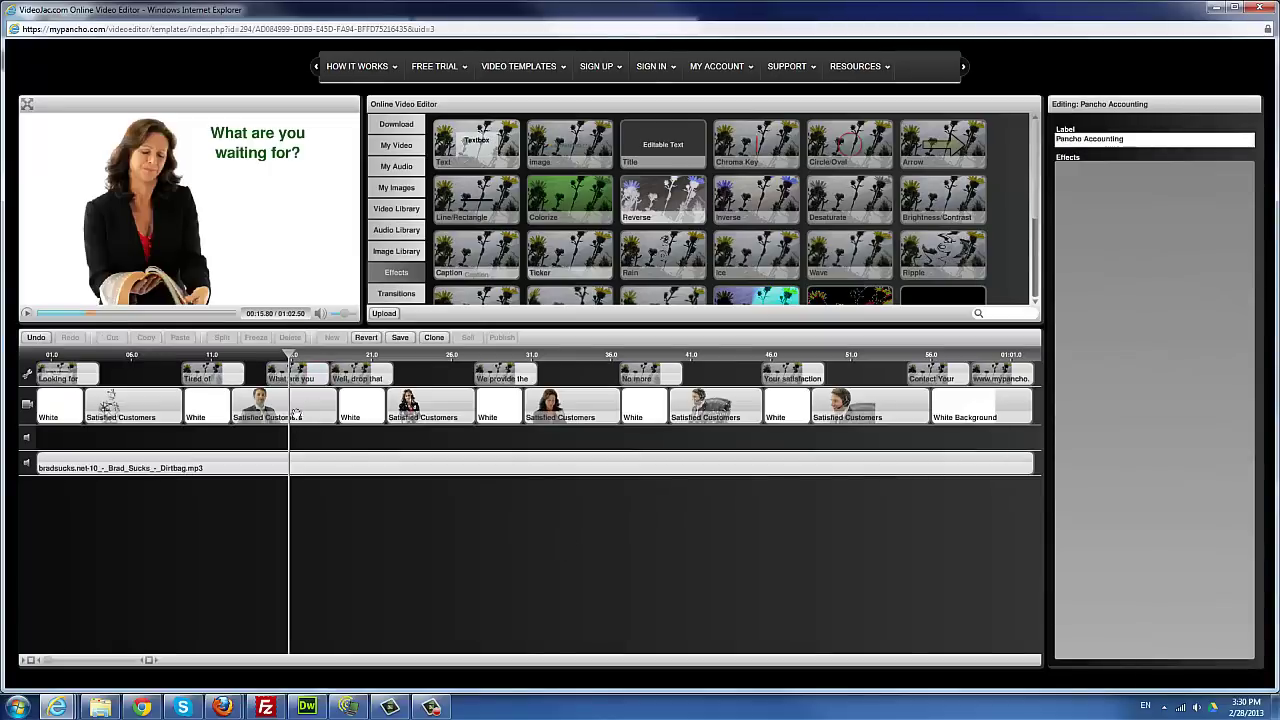
Scrub around 16 s to review the overlay, then reselect the 'What are you waiting for?' clip
drag(290, 356, 299, 356)
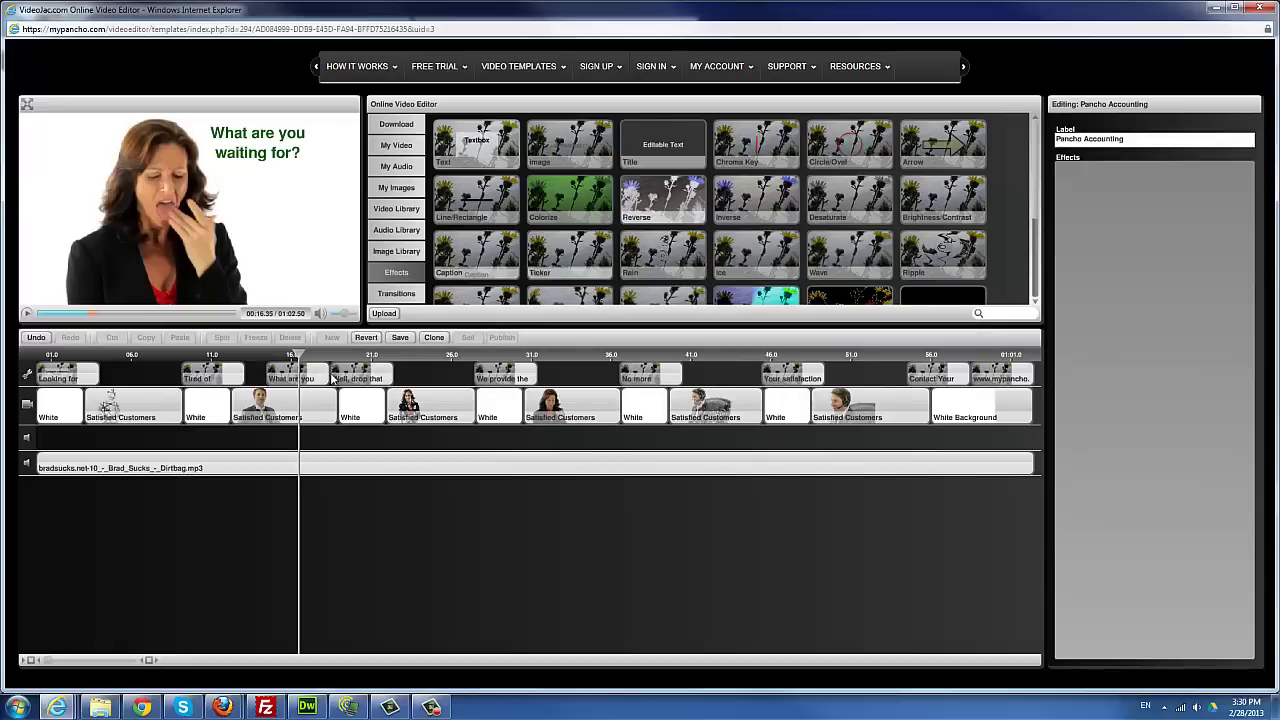
drag(305, 357, 292, 357)
click(291, 374)
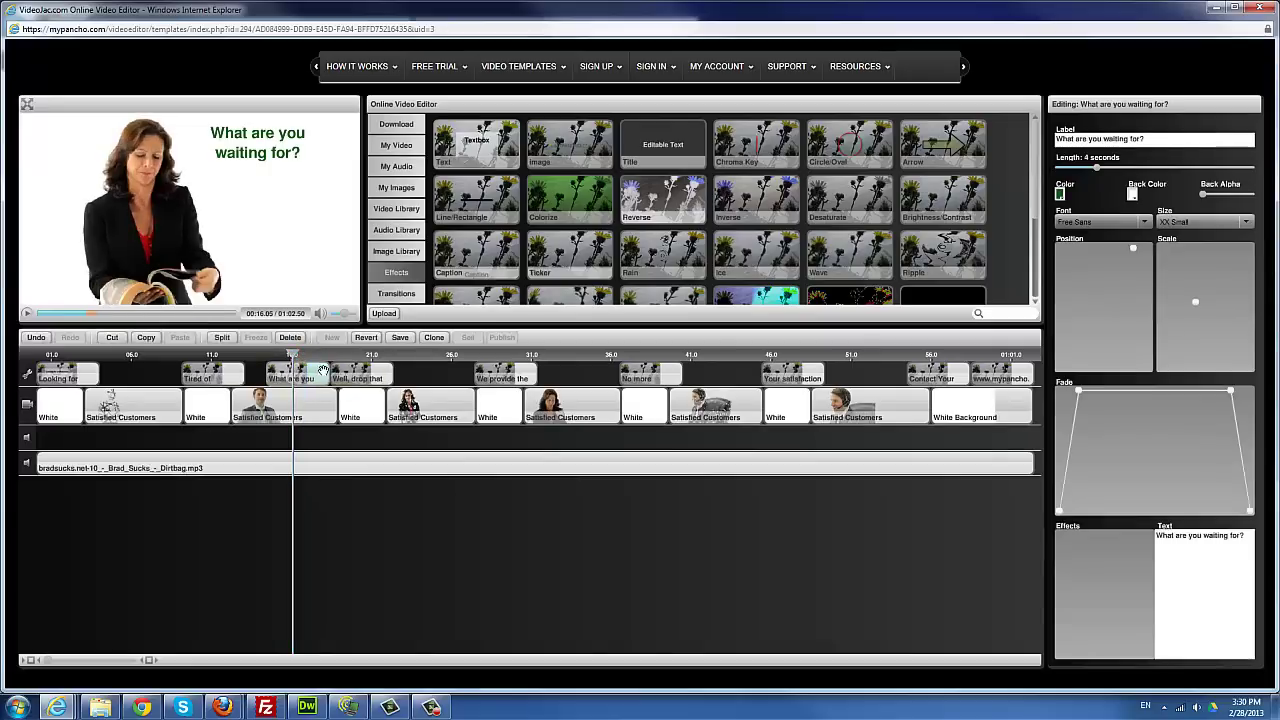
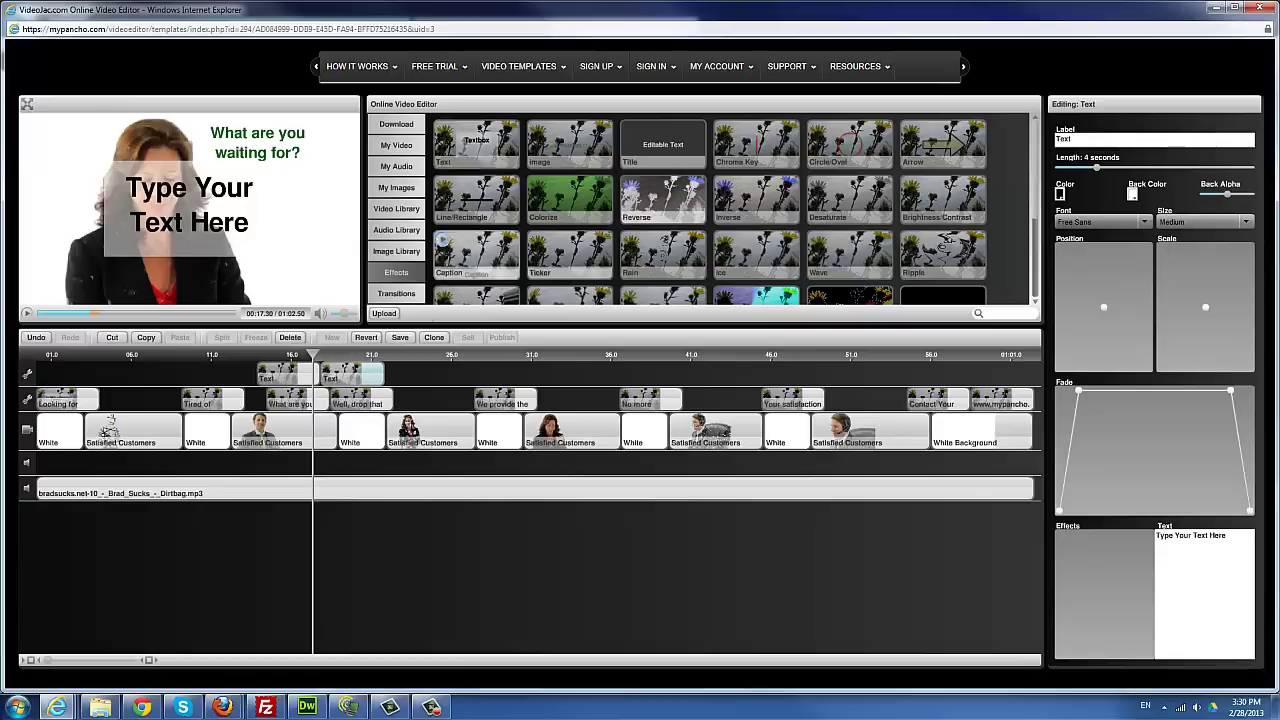
Add two Textbox clips near 16 seconds and shift the second one slightly later
drag(463, 137, 287, 376)
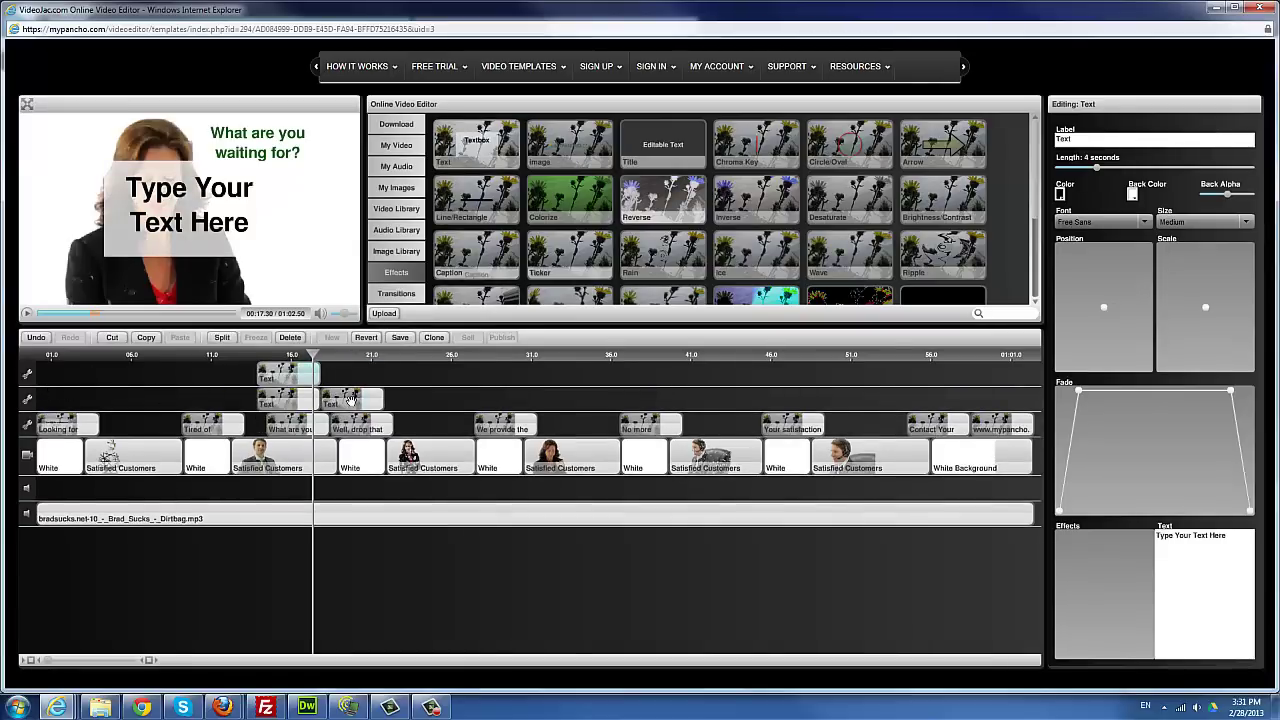
drag(470, 145, 300, 388)
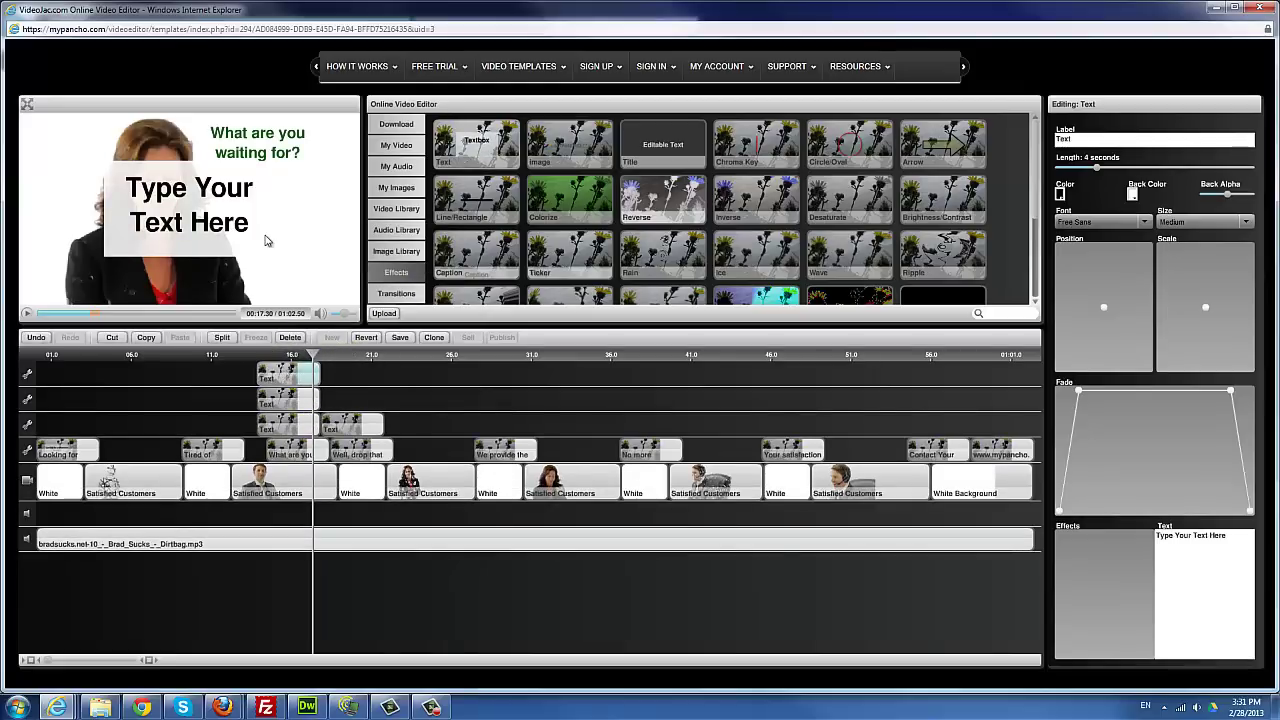
click(265, 356)
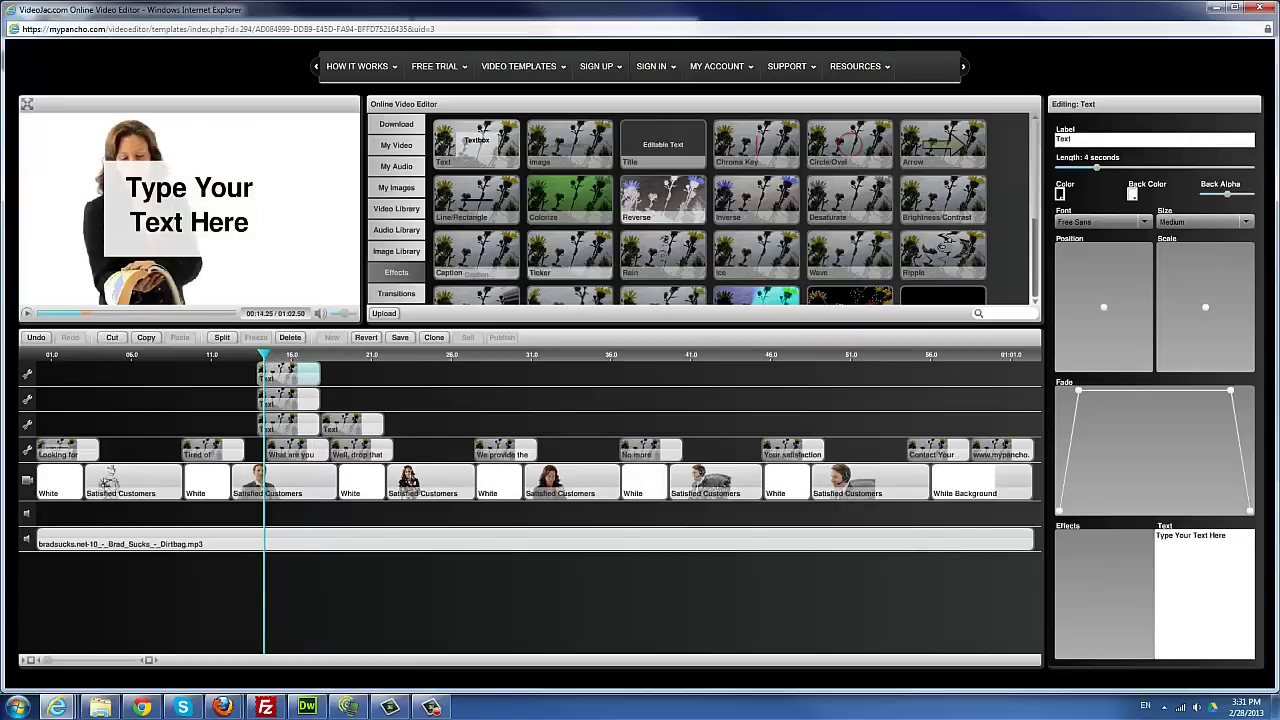
drag(299, 408, 331, 408)
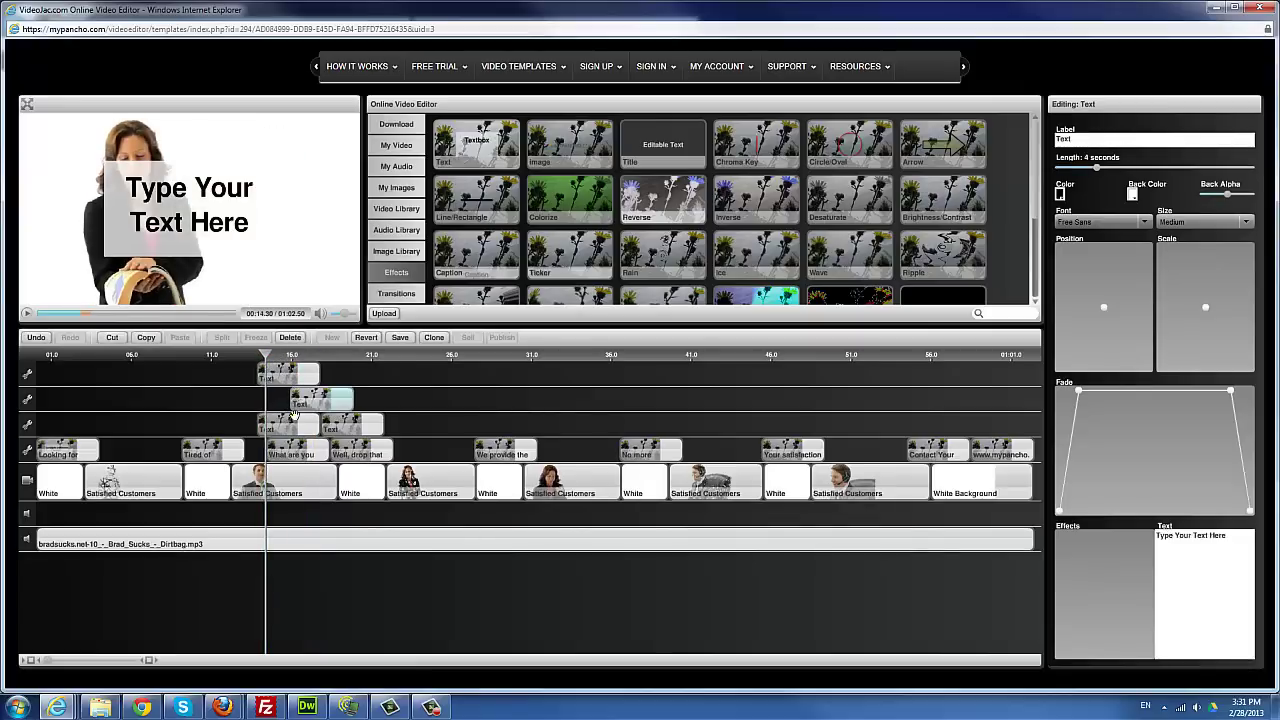
Delete the duplicate Text clip and place the remaining one beside the first
click(347, 428)
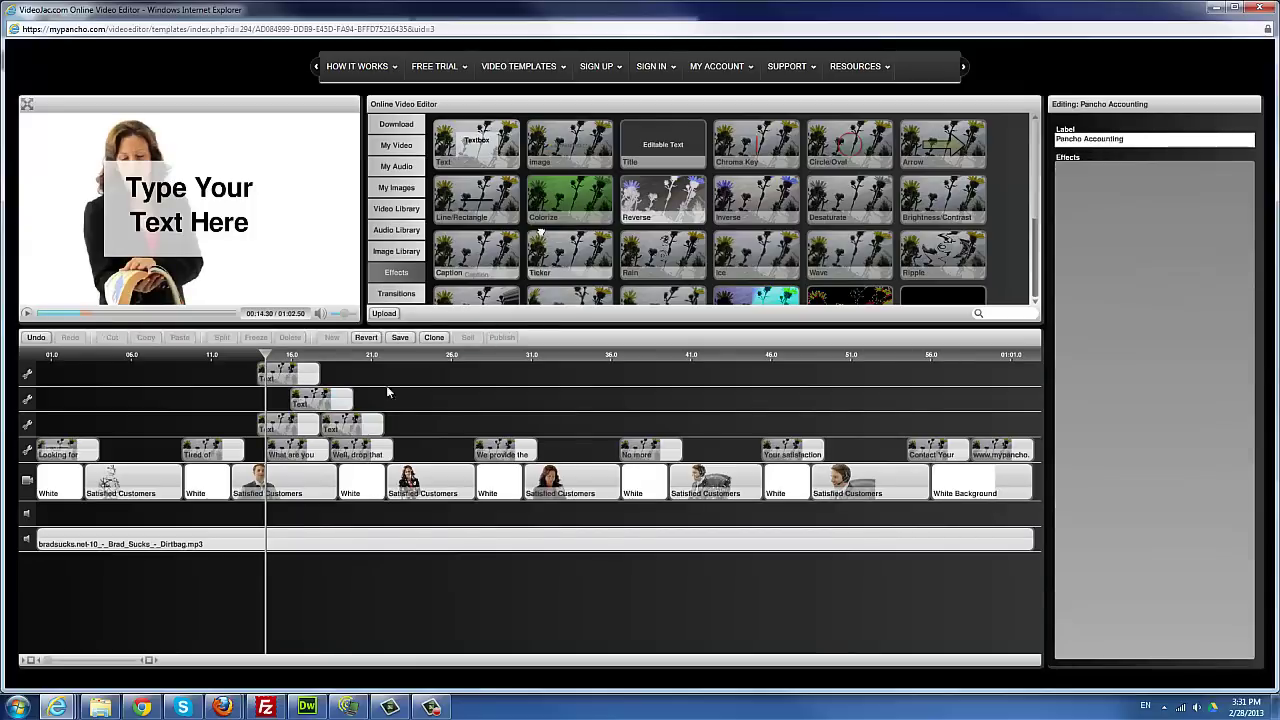
key(Delete)
click(310, 425)
drag(310, 425, 372, 425)
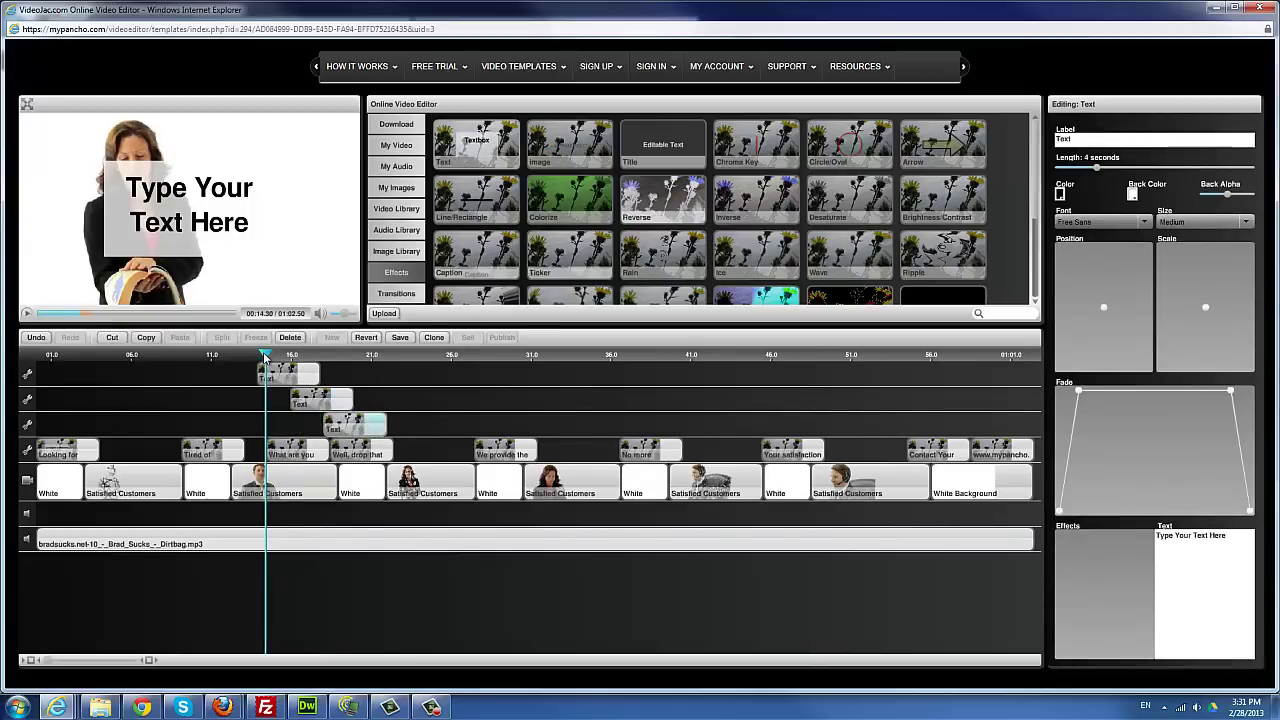
Scrub between 13 and 15 seconds and select the top-row Text clip to check the layout
mouse_move(265, 358)
mouse_down()
mouse_move(380, 375)
mouse_move(250, 372)
mouse_up()
click(312, 392)
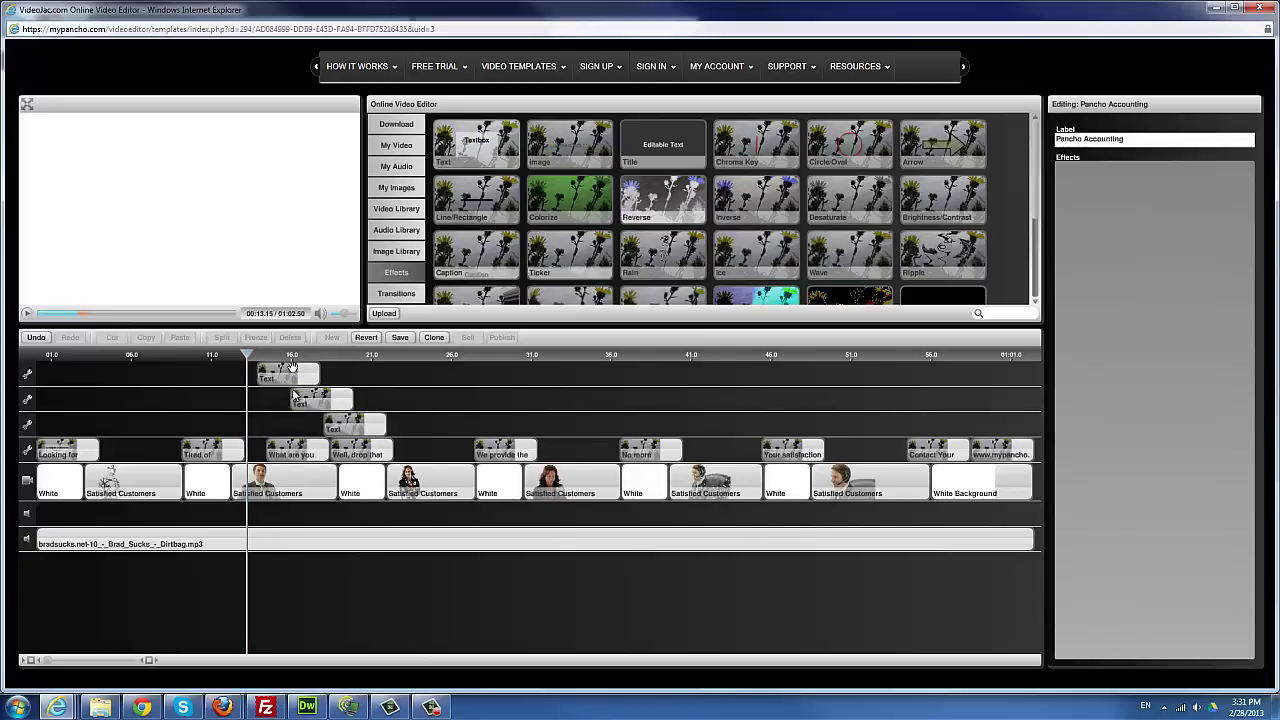
click(289, 376)
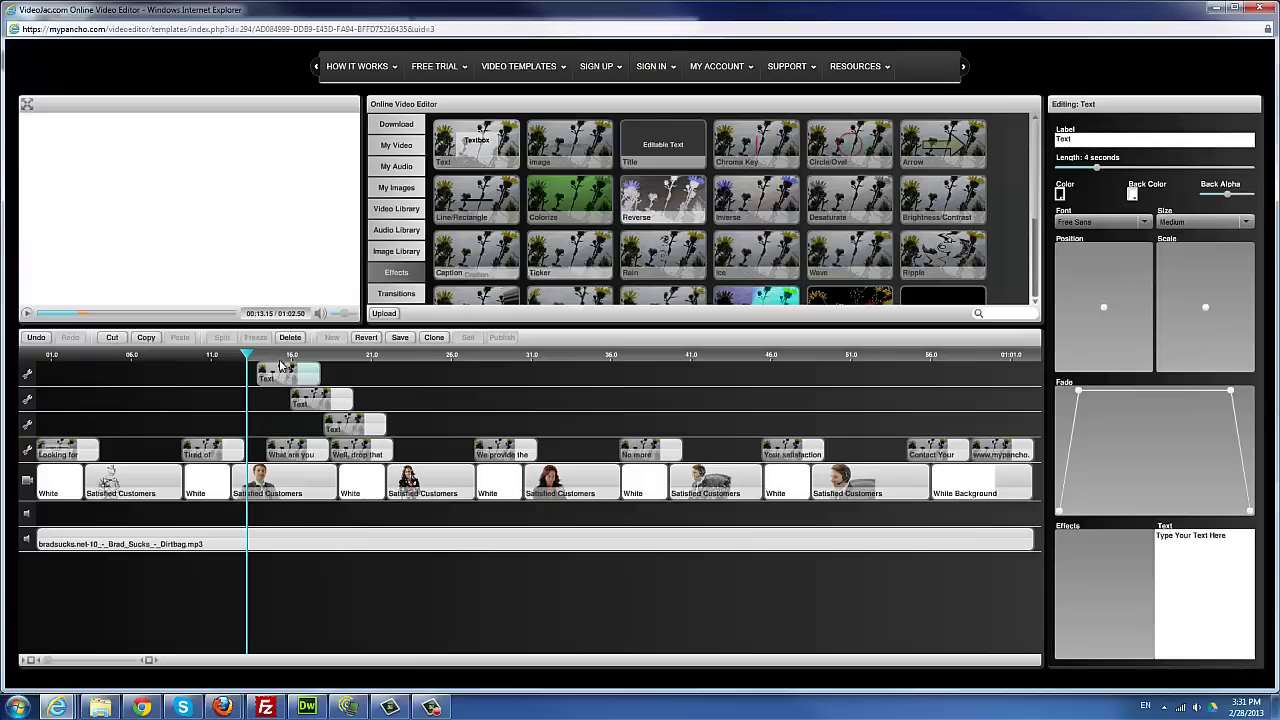
click(281, 375)
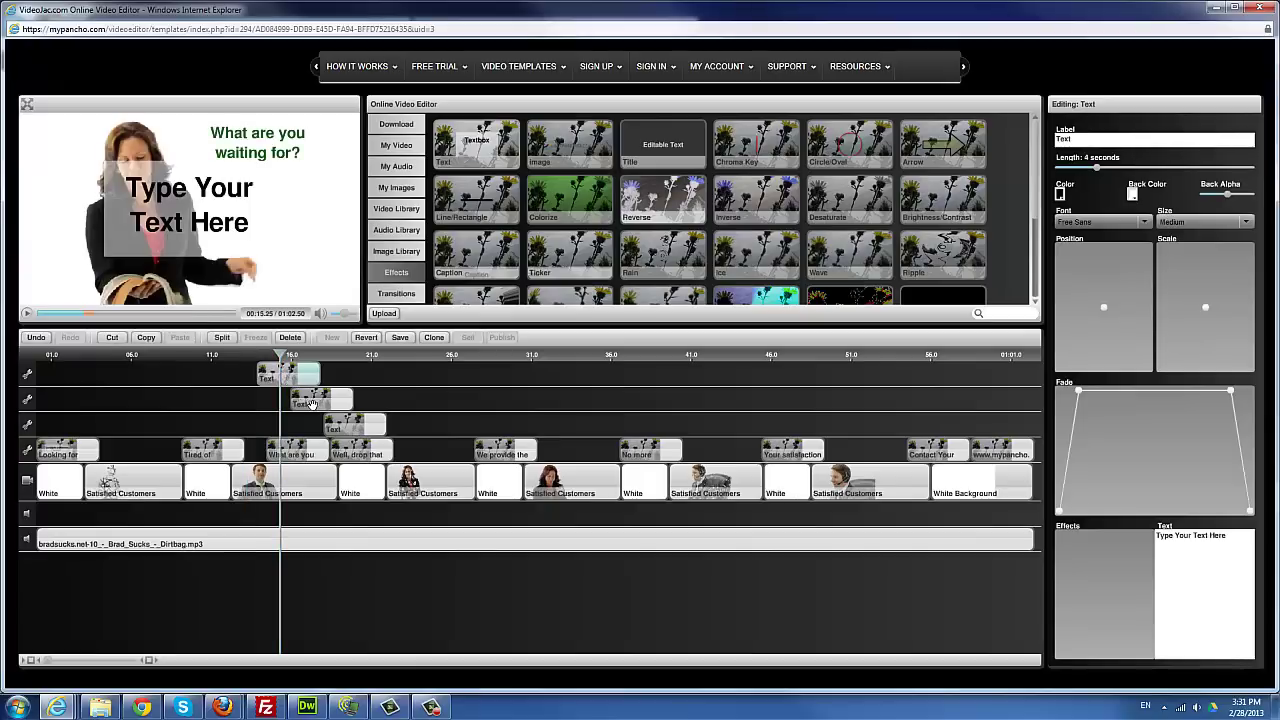
click(312, 402)
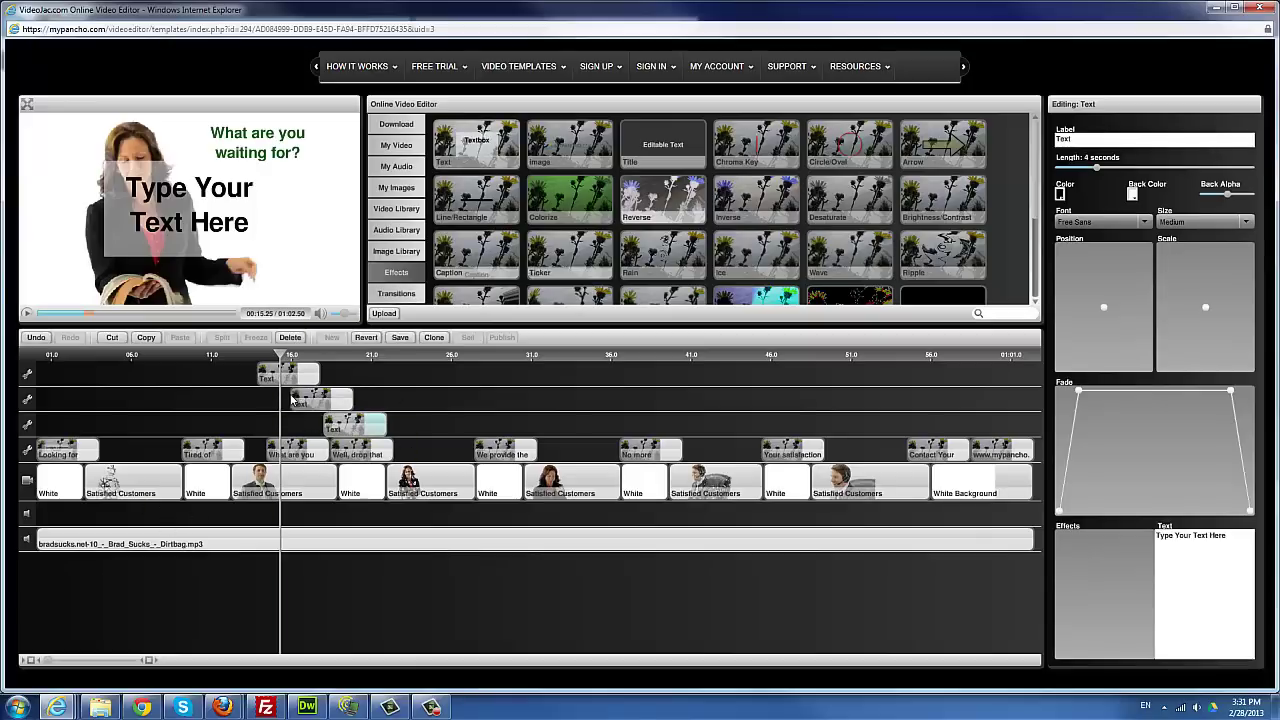
click(40, 337)
click(38, 337)
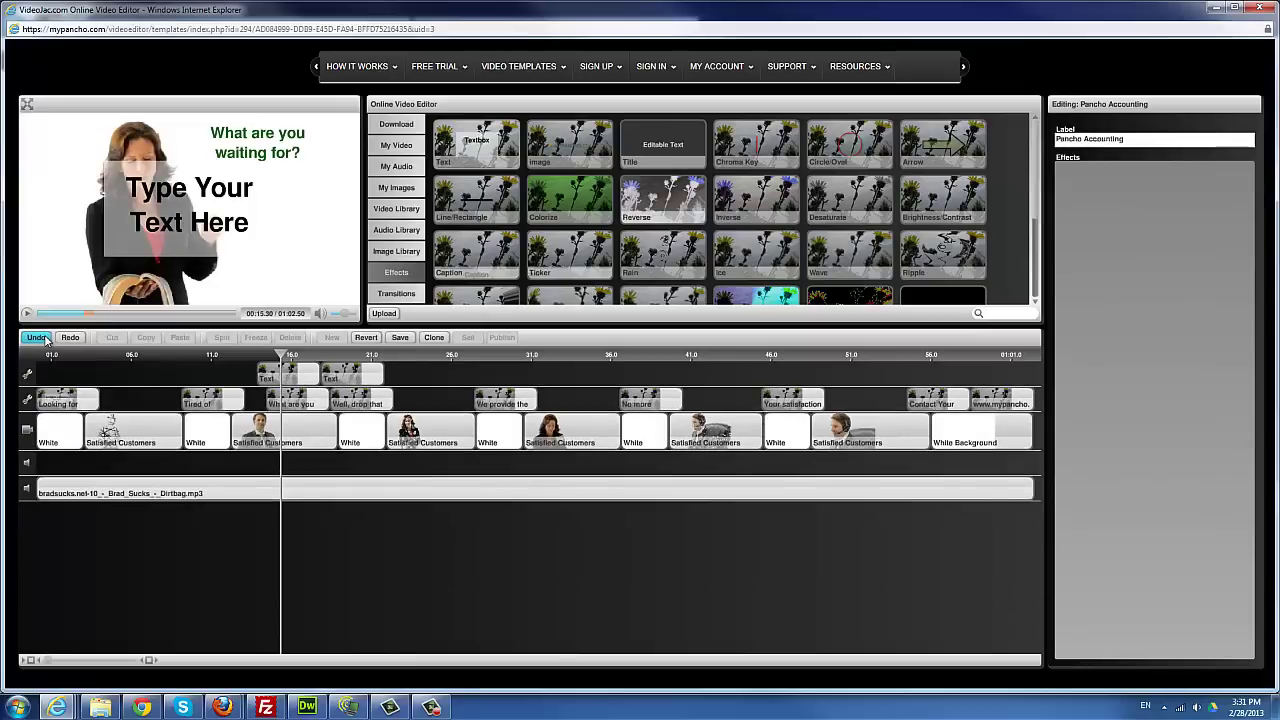
click(40, 338)
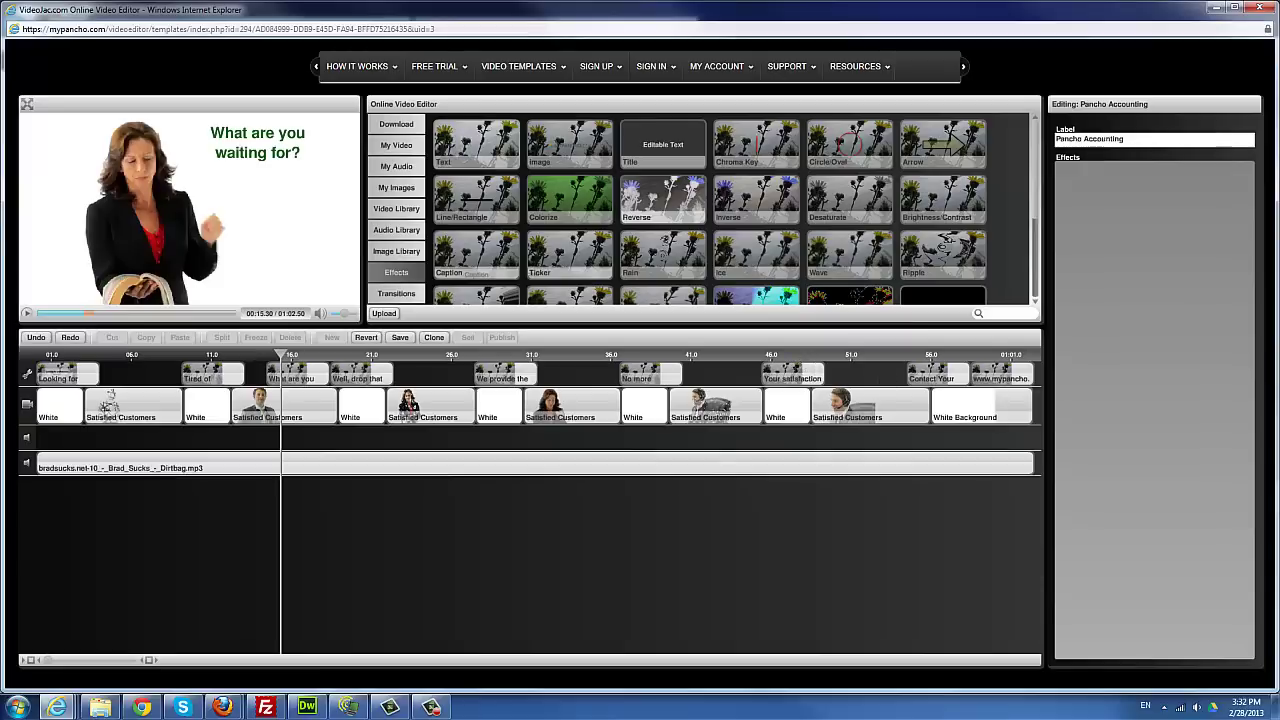
click(970, 358)
click(987, 358)
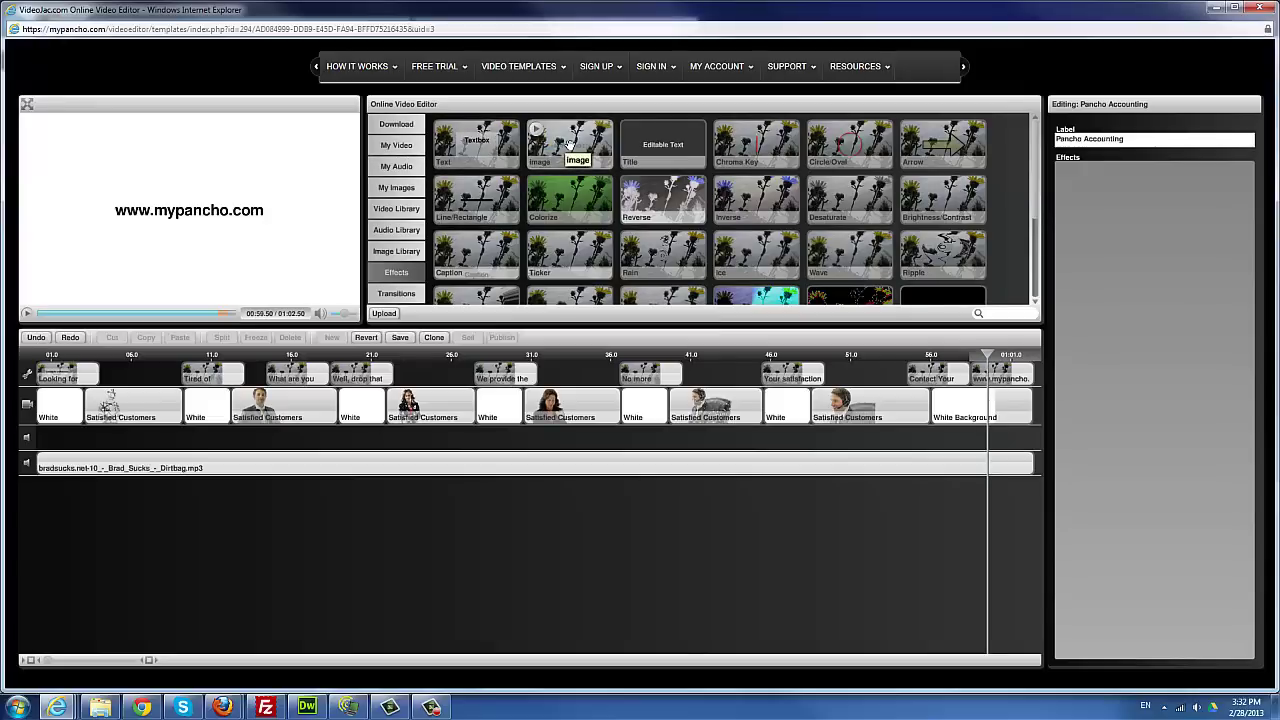
Add an Image clip at the end of the timeline, over the closing web address
drag(569, 146, 999, 377)
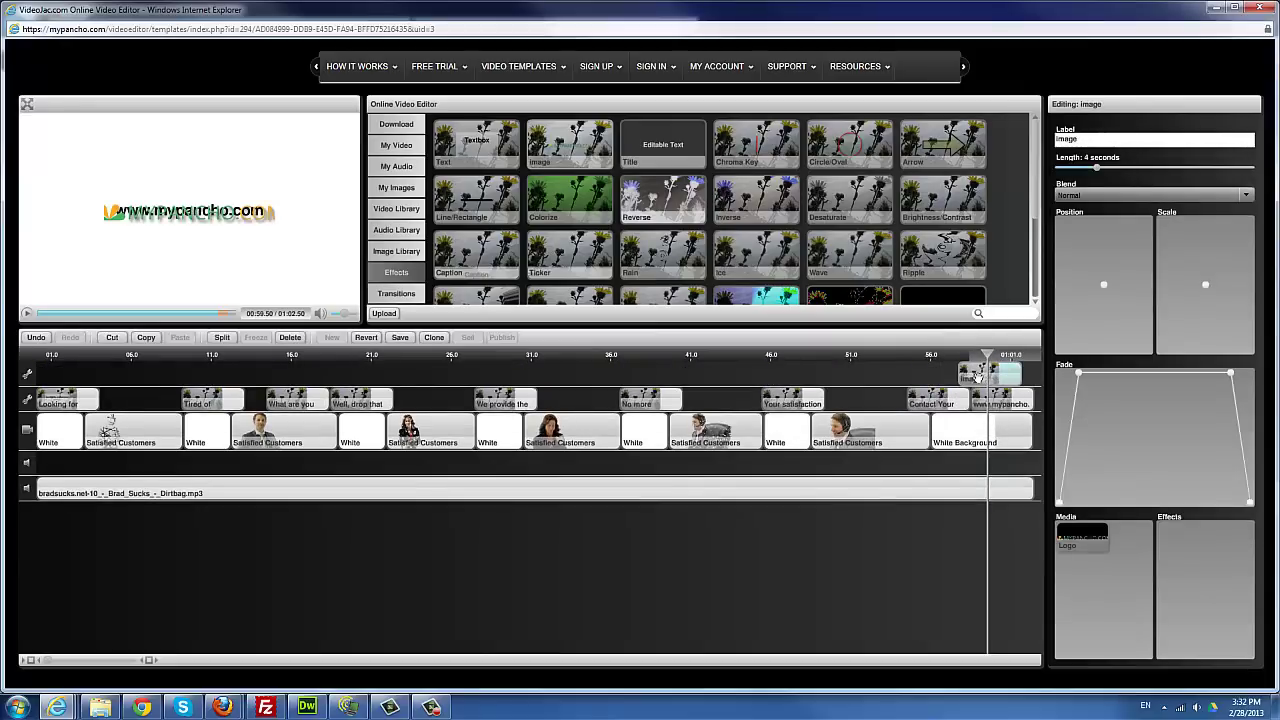
click(1000, 404)
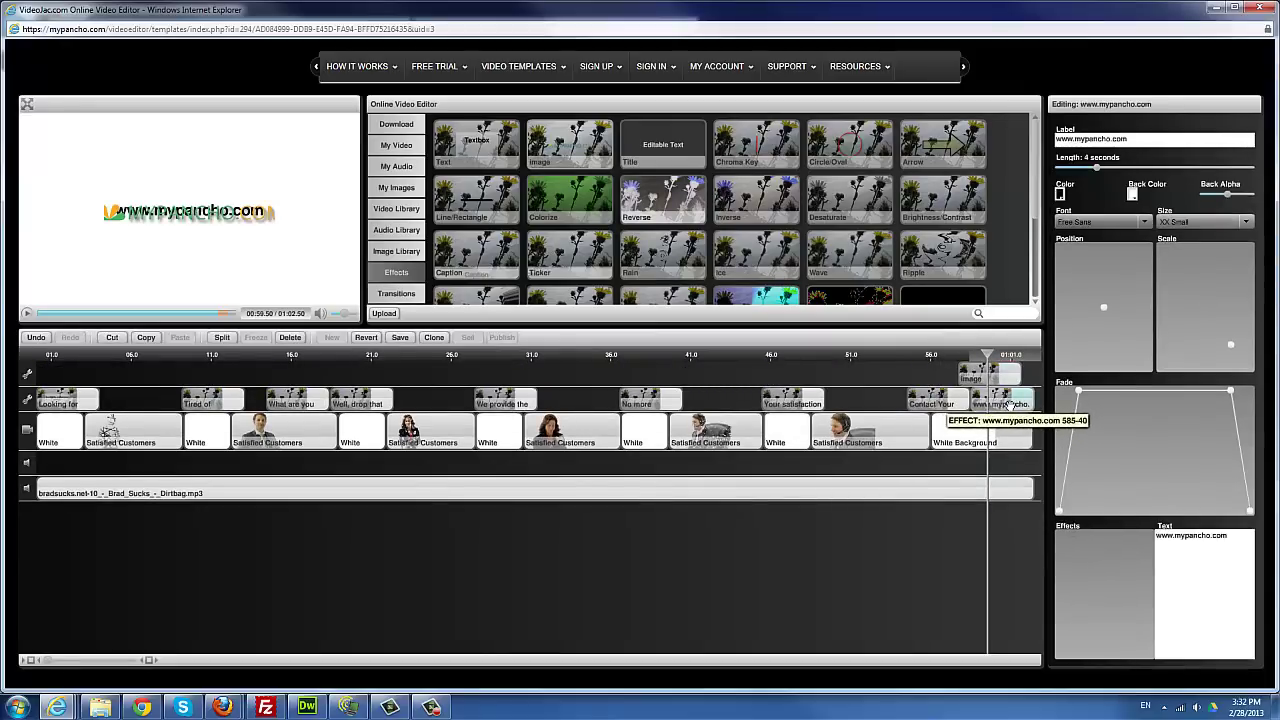
click(795, 263)
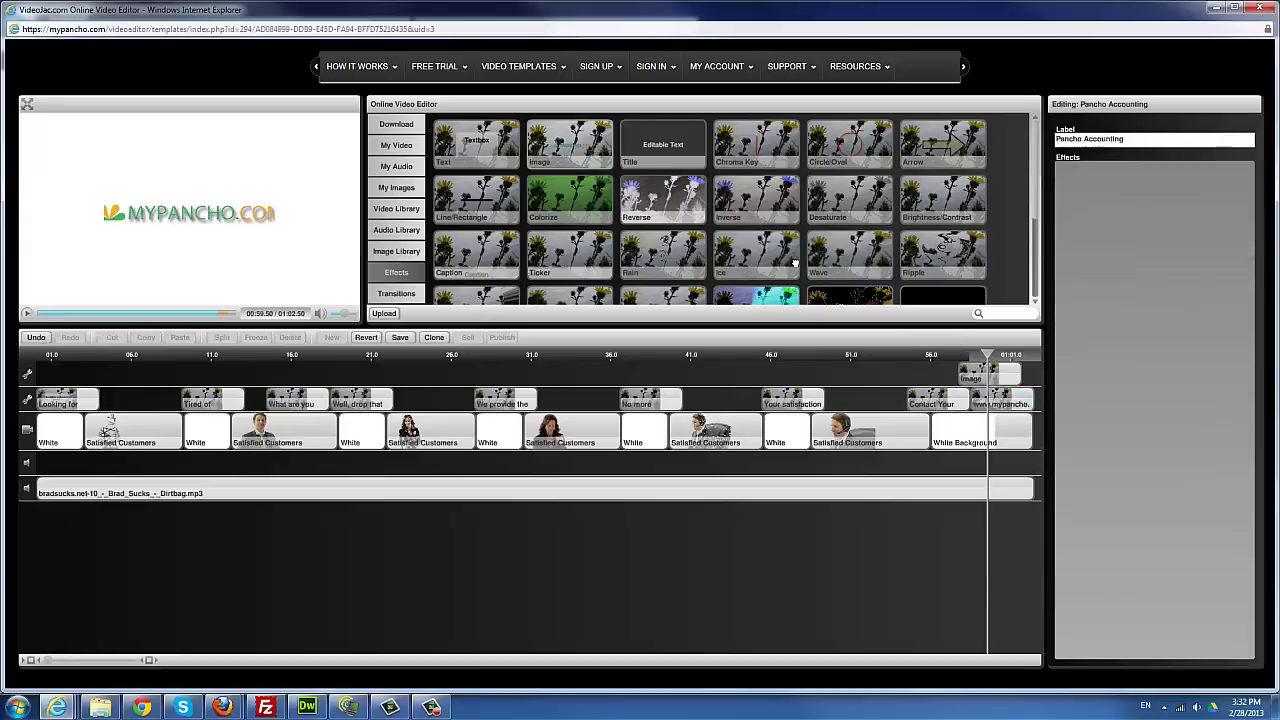
drag(997, 373, 998, 405)
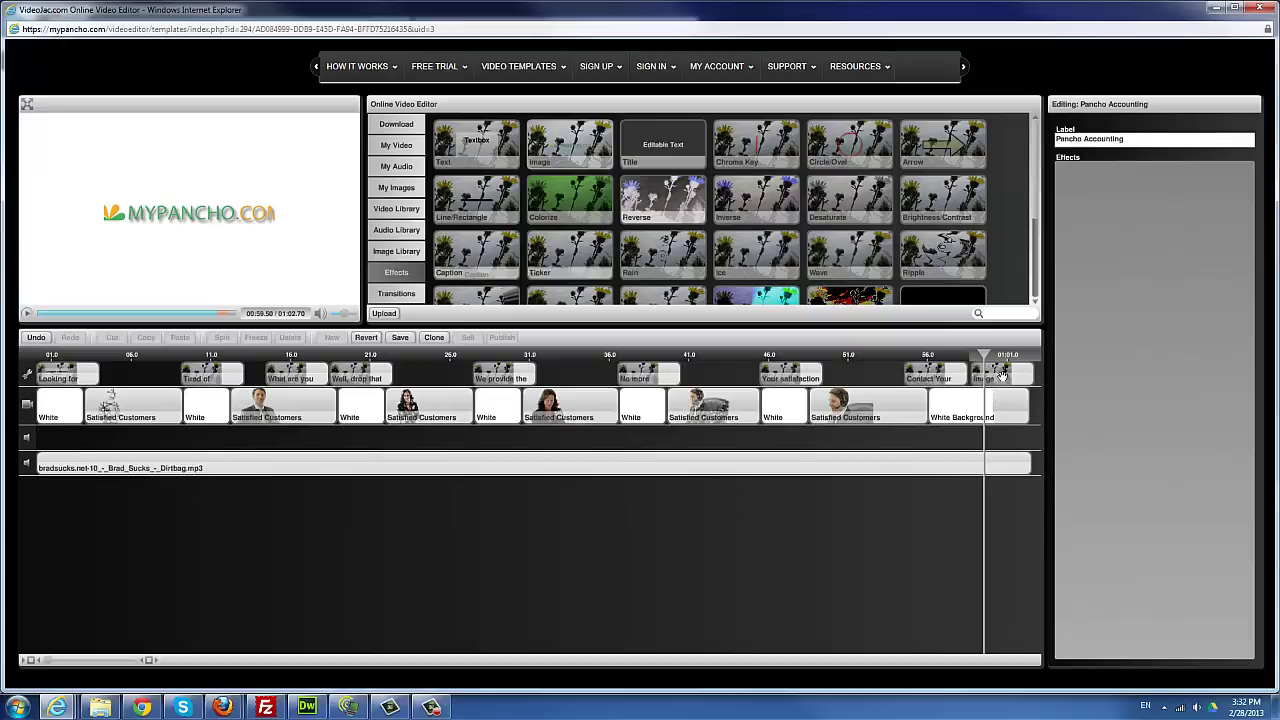
drag(987, 358, 997, 352)
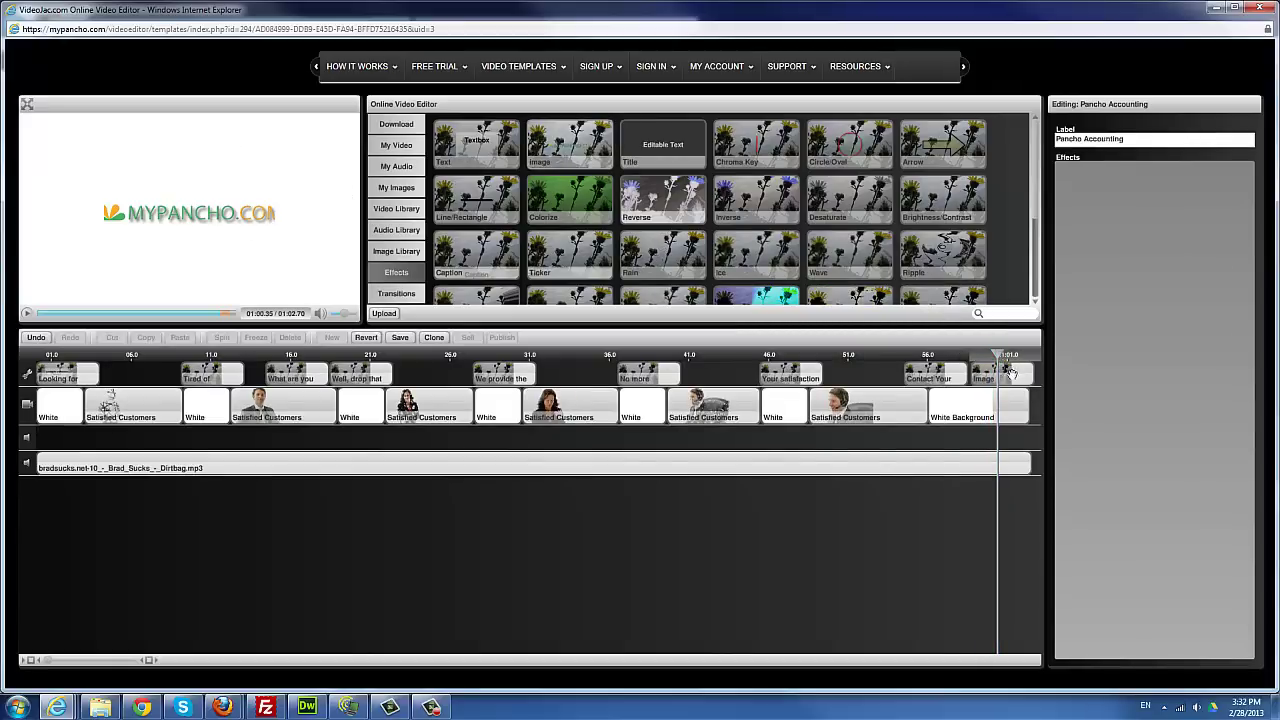
drag(999, 354, 996, 354)
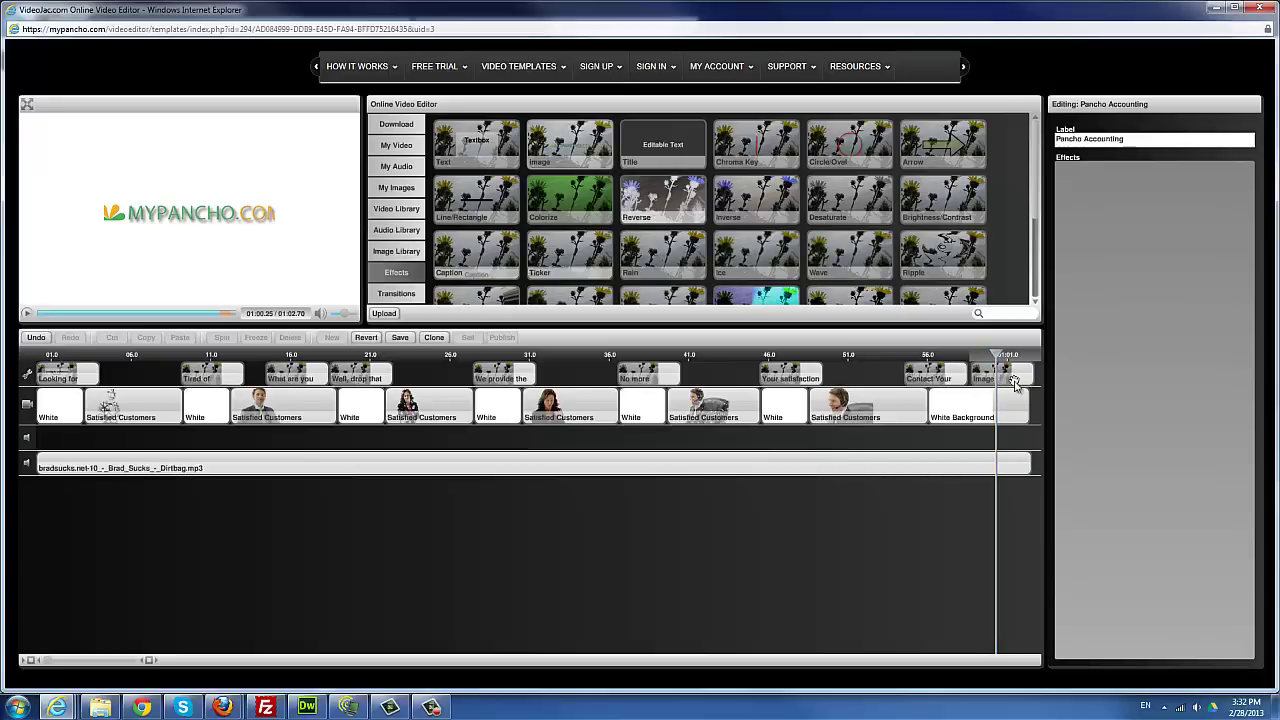
Set the Image clip's length to 8 seconds
click(1014, 382)
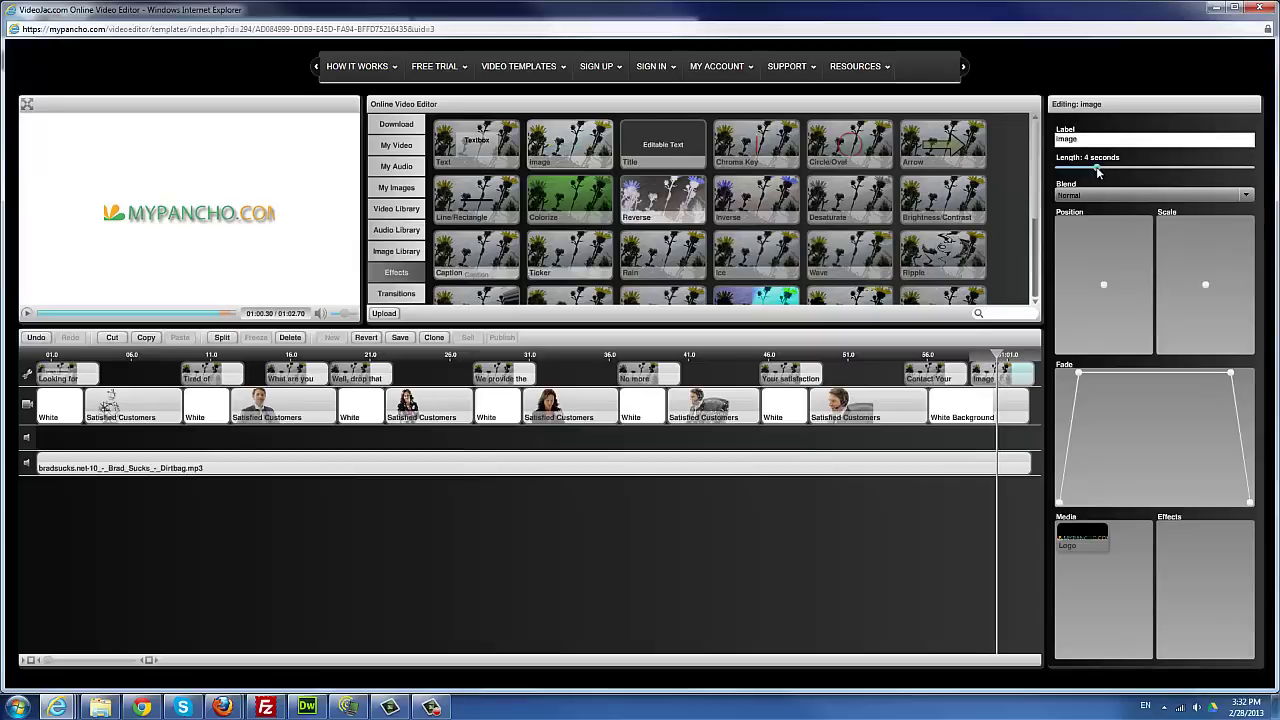
drag(1097, 172, 1125, 171)
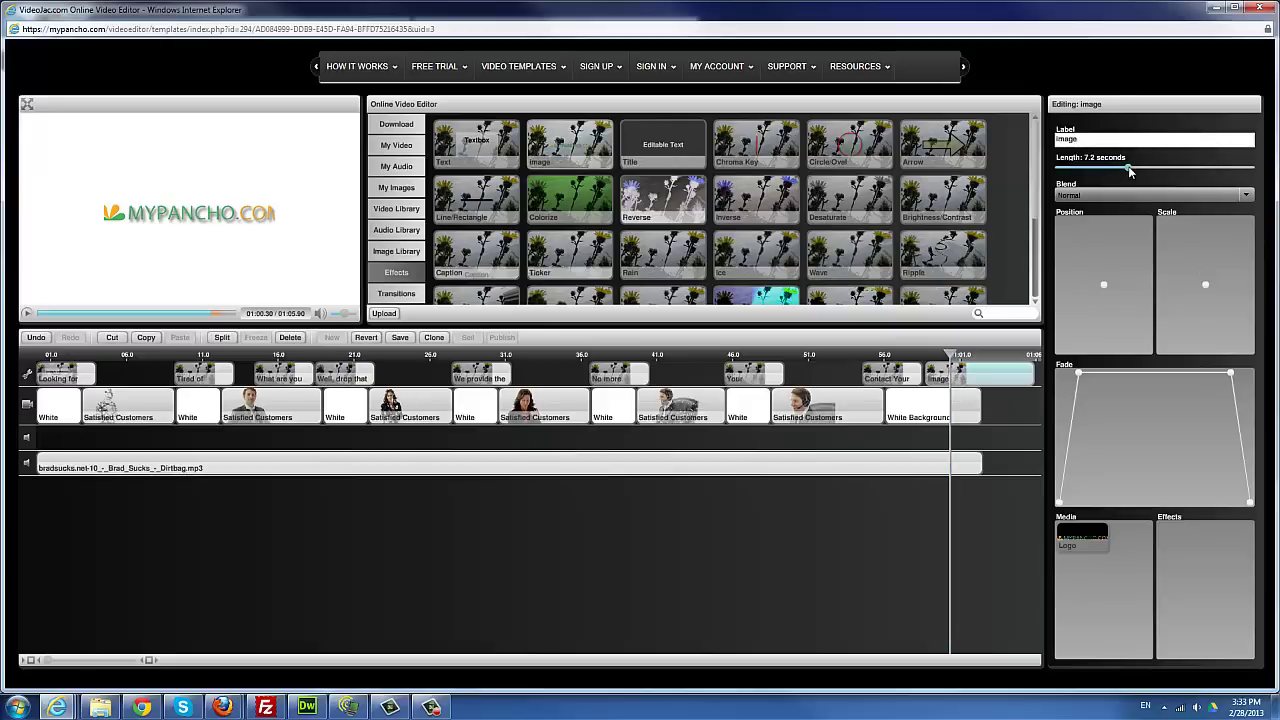
drag(1143, 172, 1135, 165)
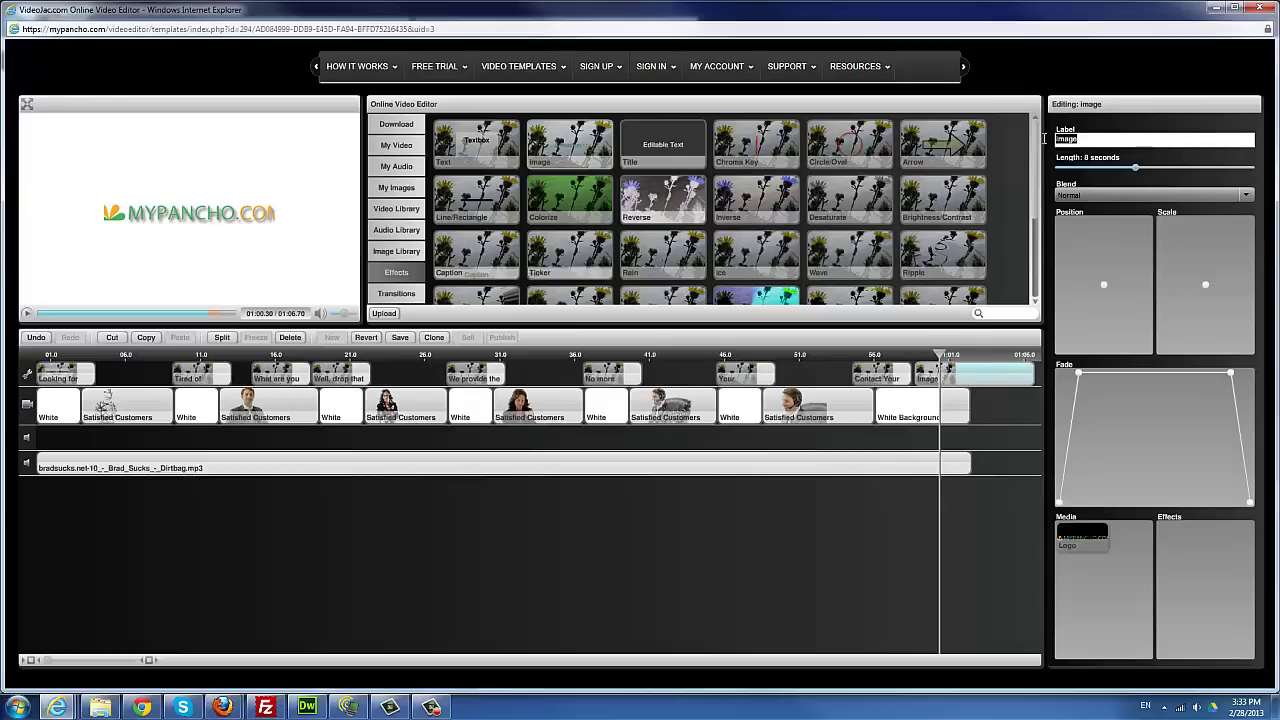
Rename the Image clip's label to 'logo' and preview the logo-on-white end frame
text(logo)
click(979, 356)
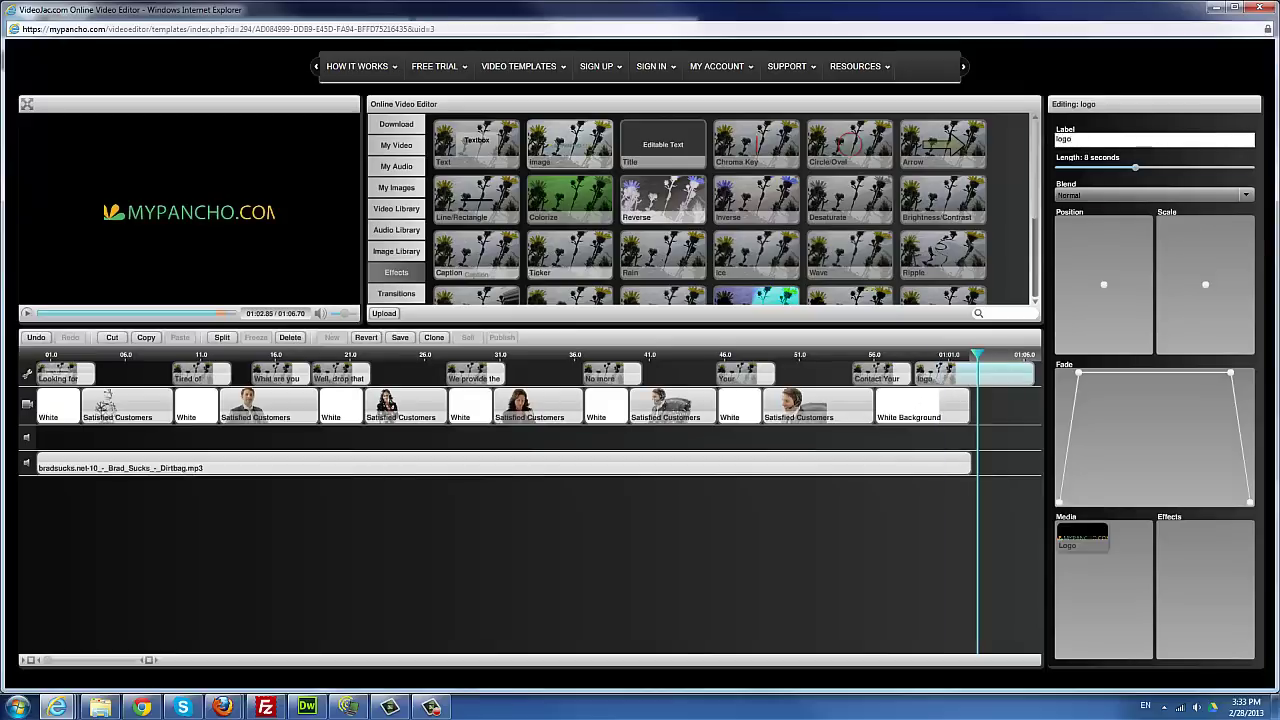
click(961, 356)
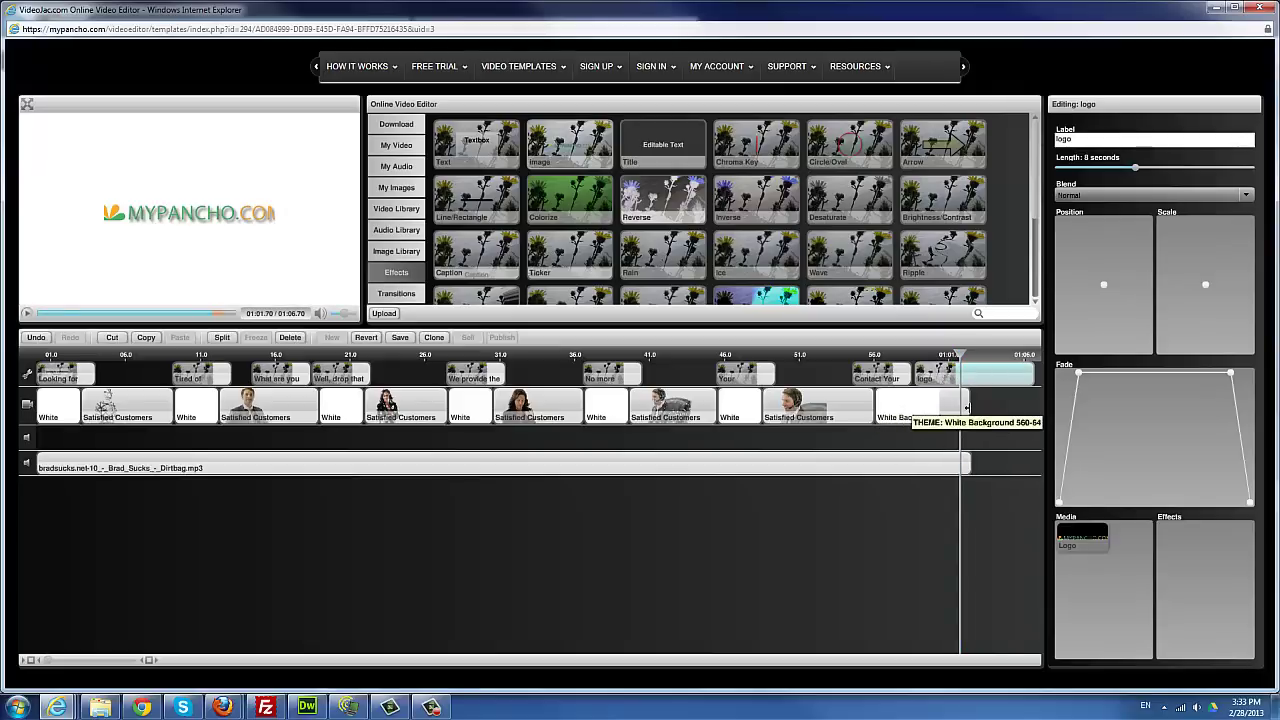
Stretch the White Background clip to 10.7 seconds and show the My Images library
click(966, 407)
drag(998, 407, 1028, 407)
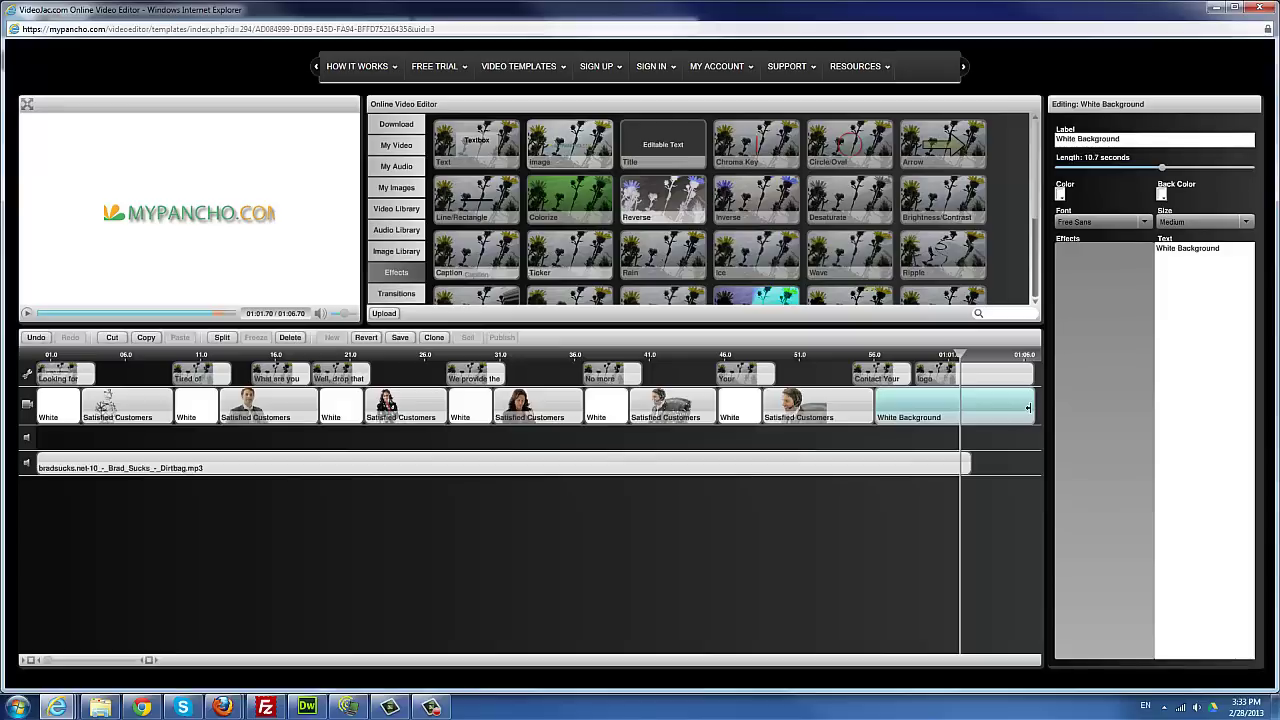
click(977, 376)
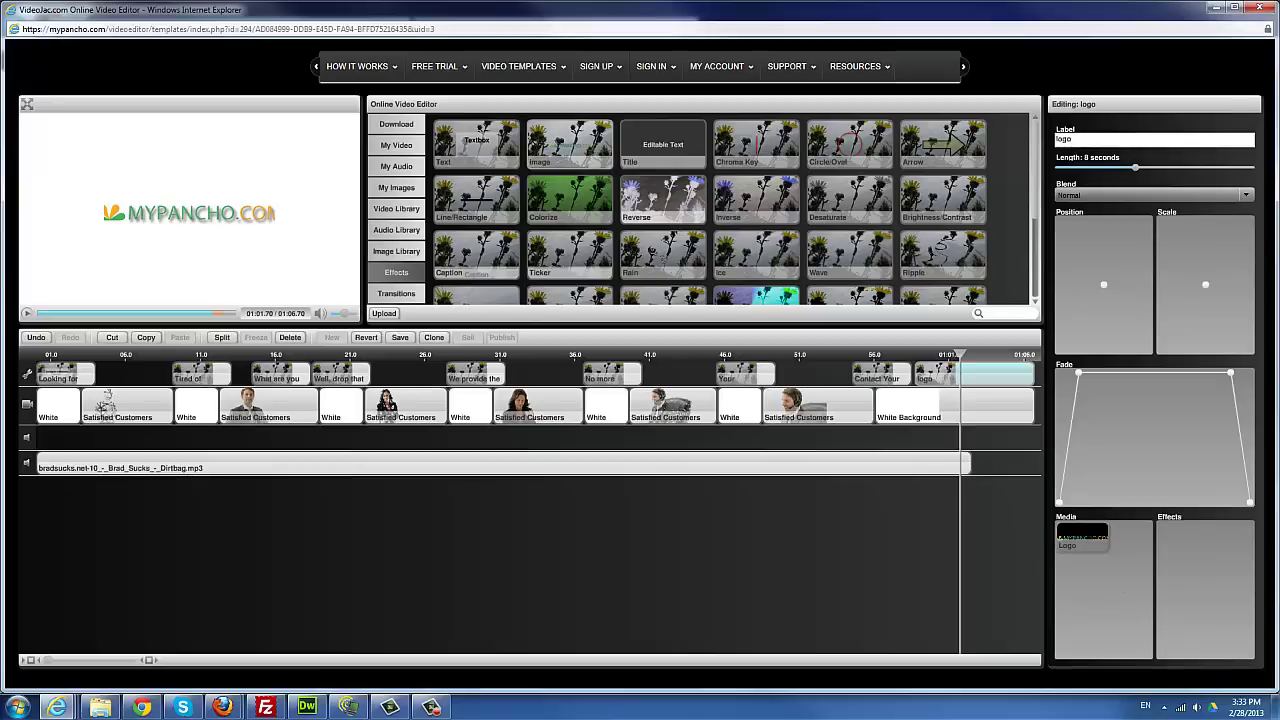
click(384, 193)
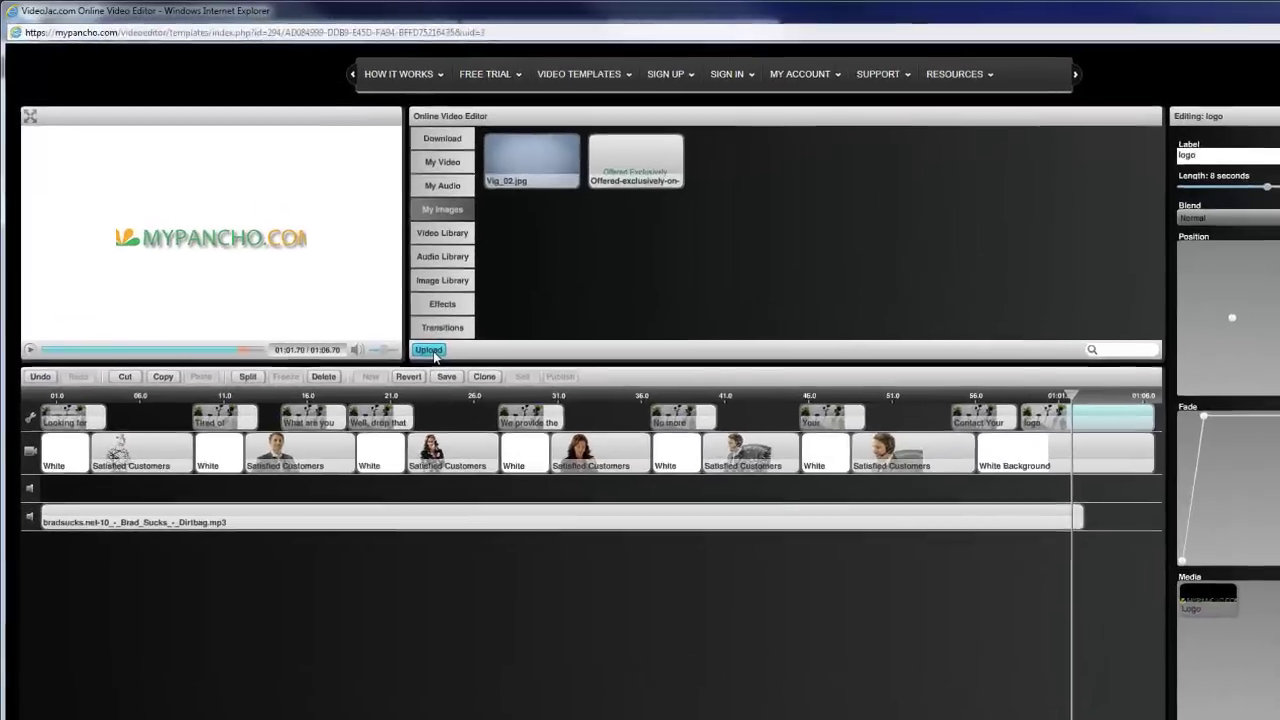
Upload Mypancho logo.png to My Images, getting past the location errors via Libraries > Pictures
click(432, 353)
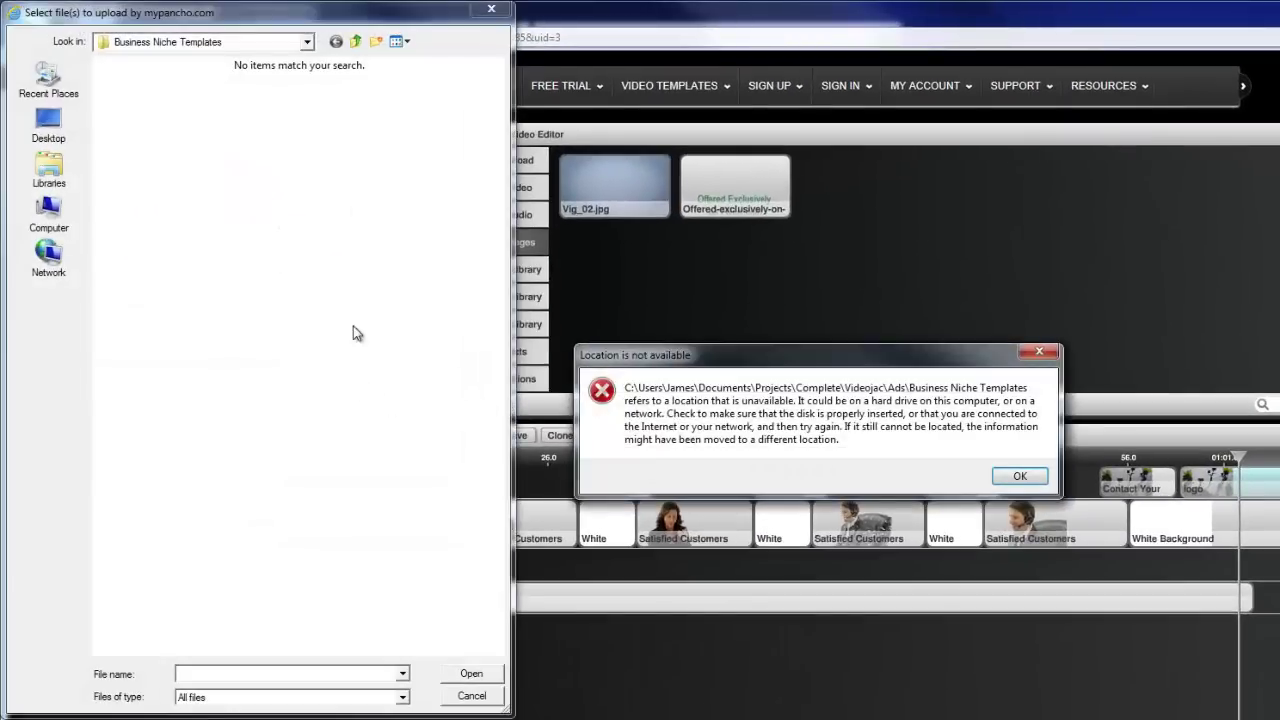
click(1030, 477)
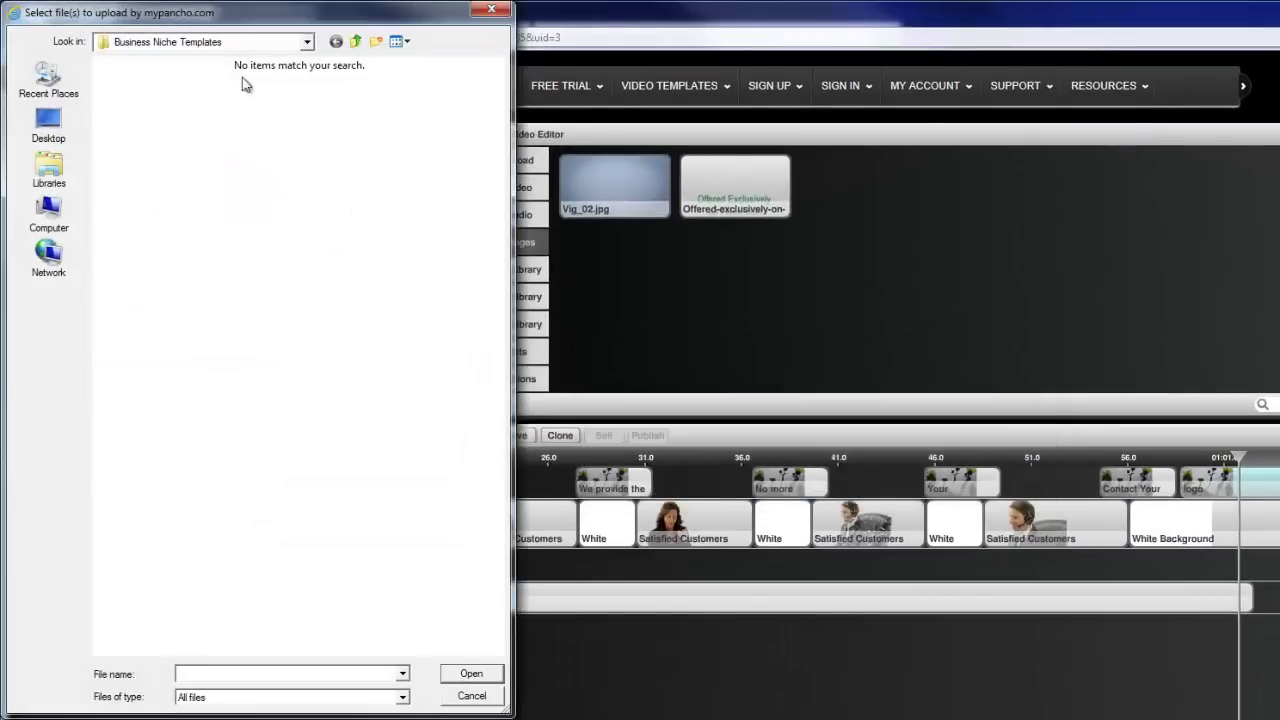
click(355, 41)
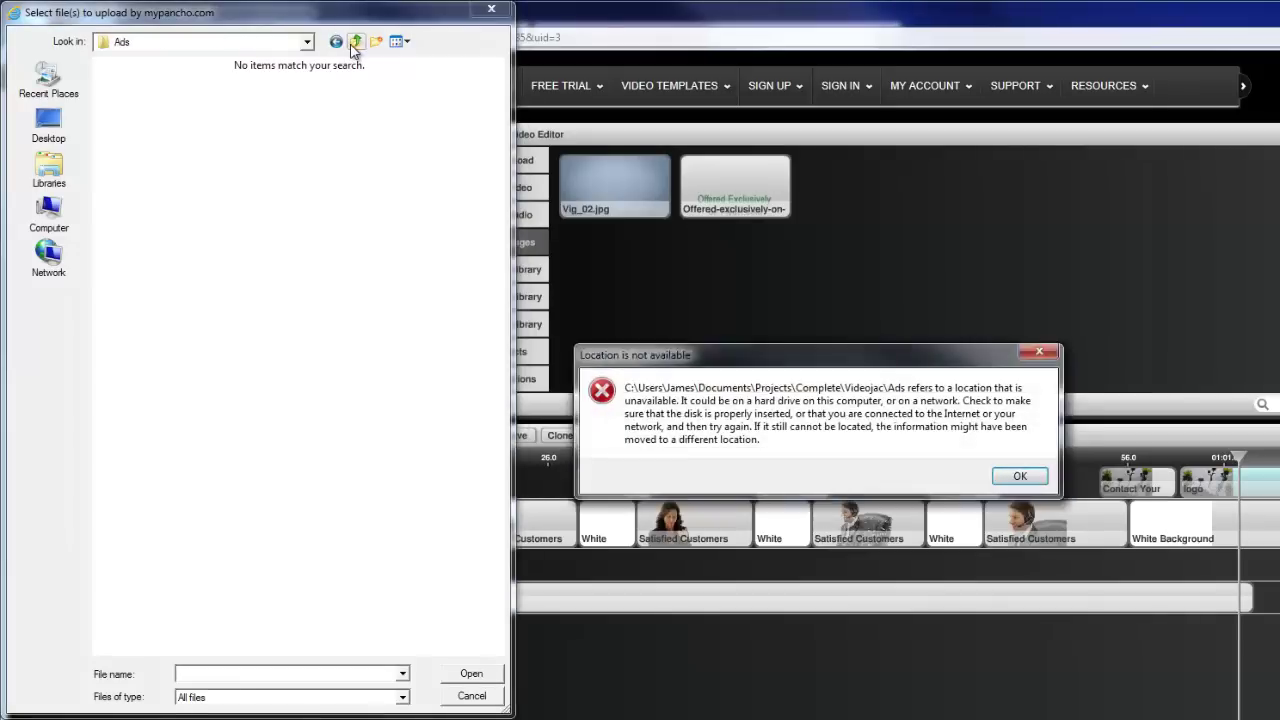
click(1020, 476)
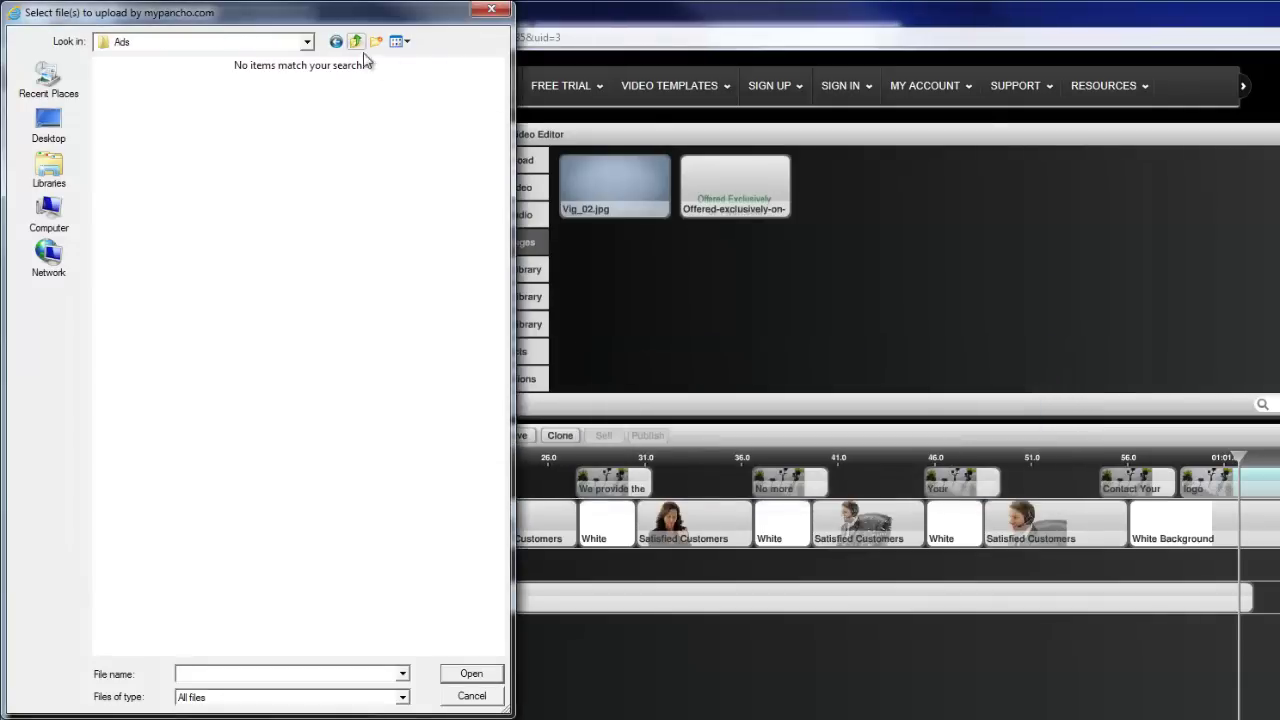
click(295, 43)
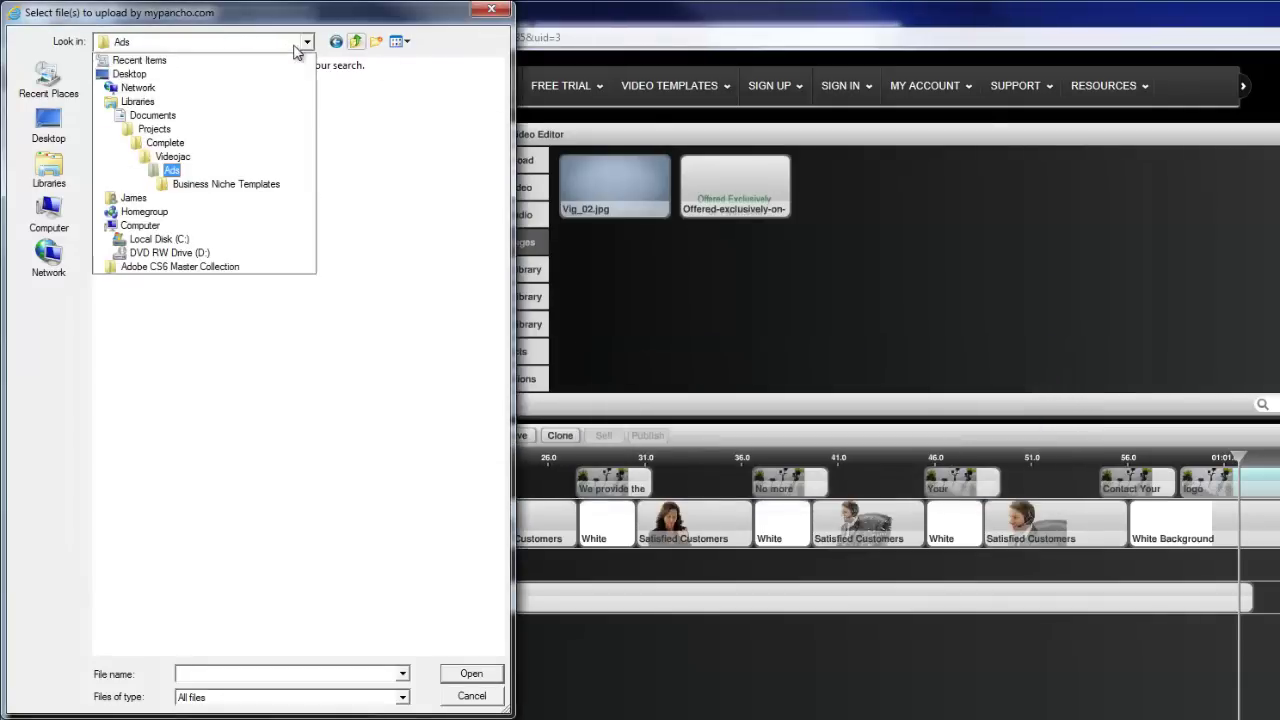
click(138, 102)
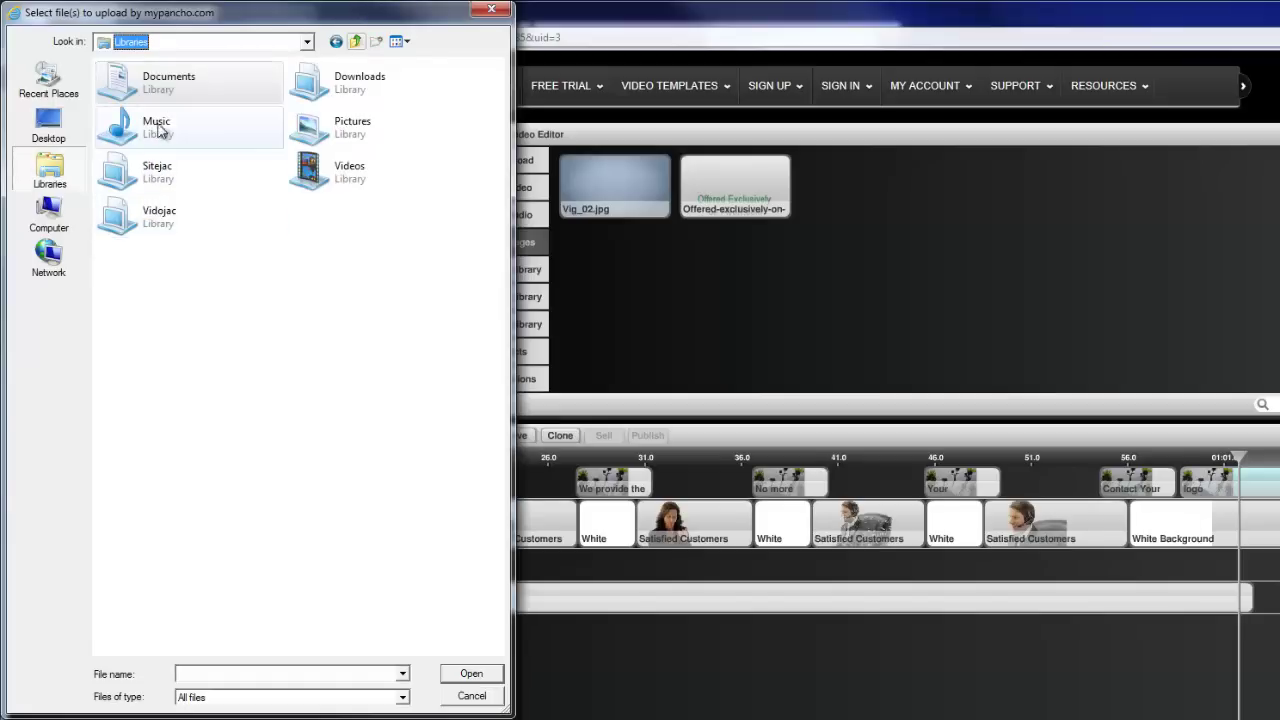
double_click(322, 130)
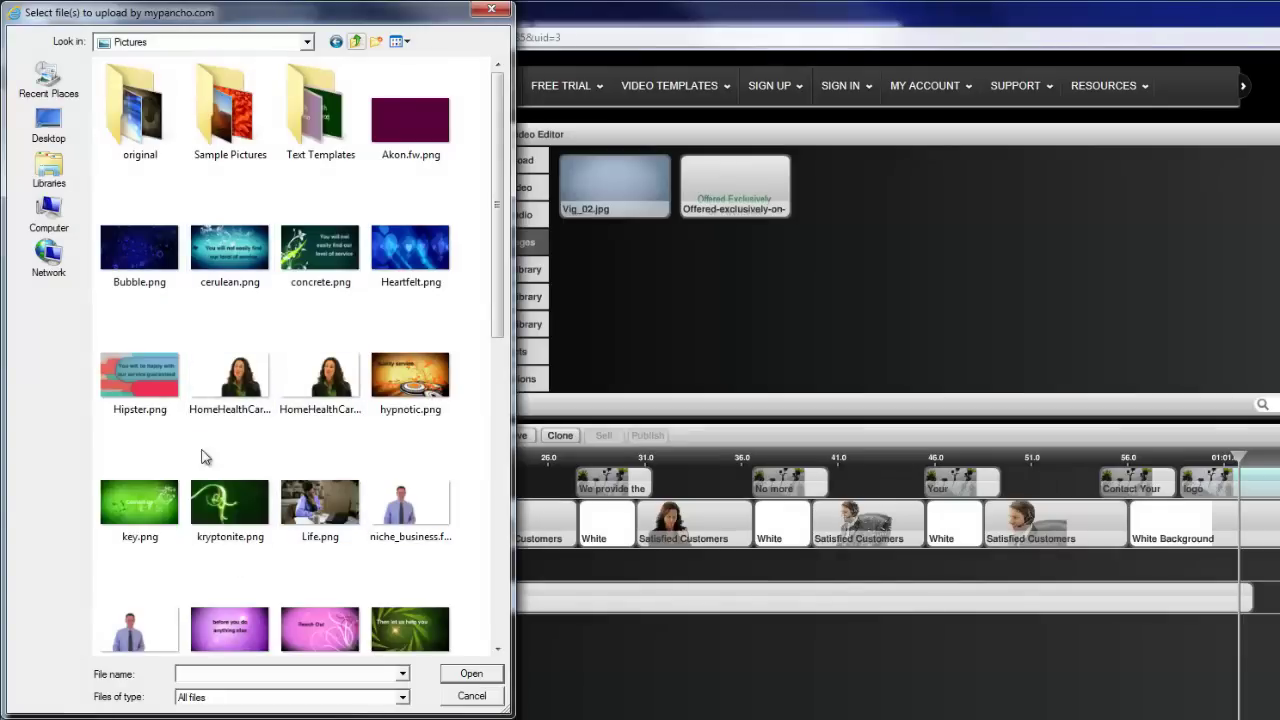
click(491, 9)
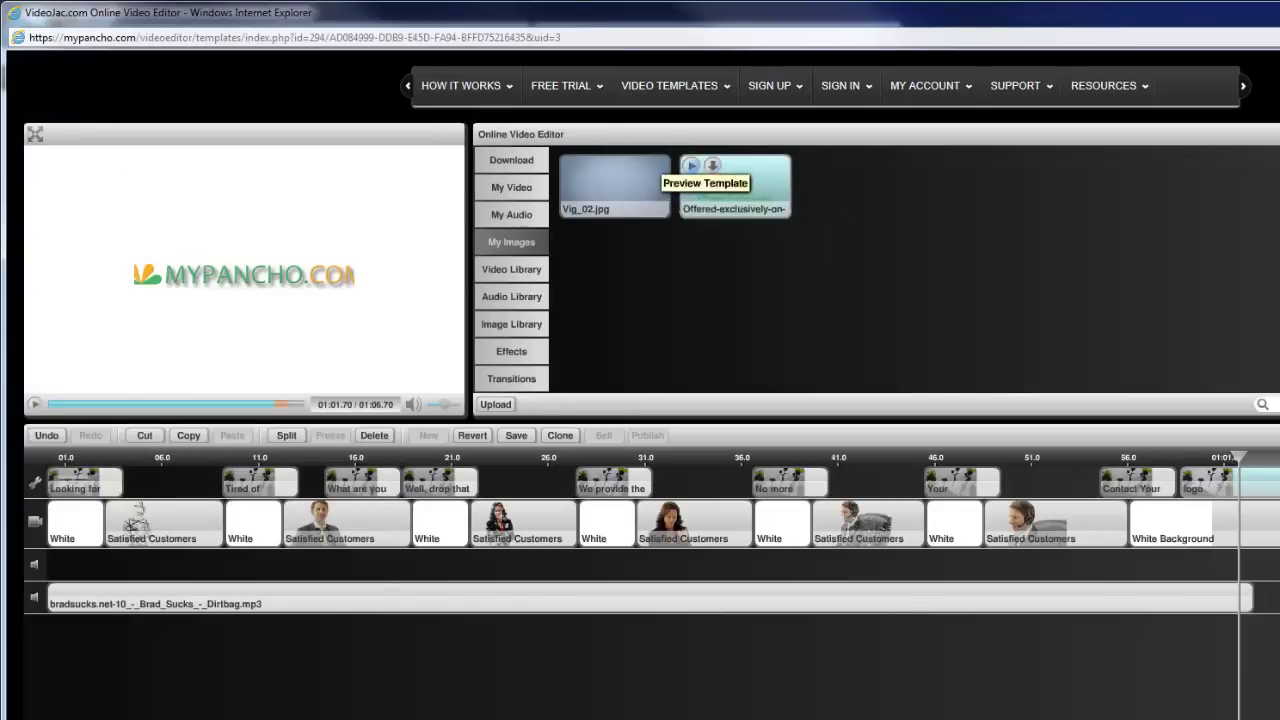
click(491, 404)
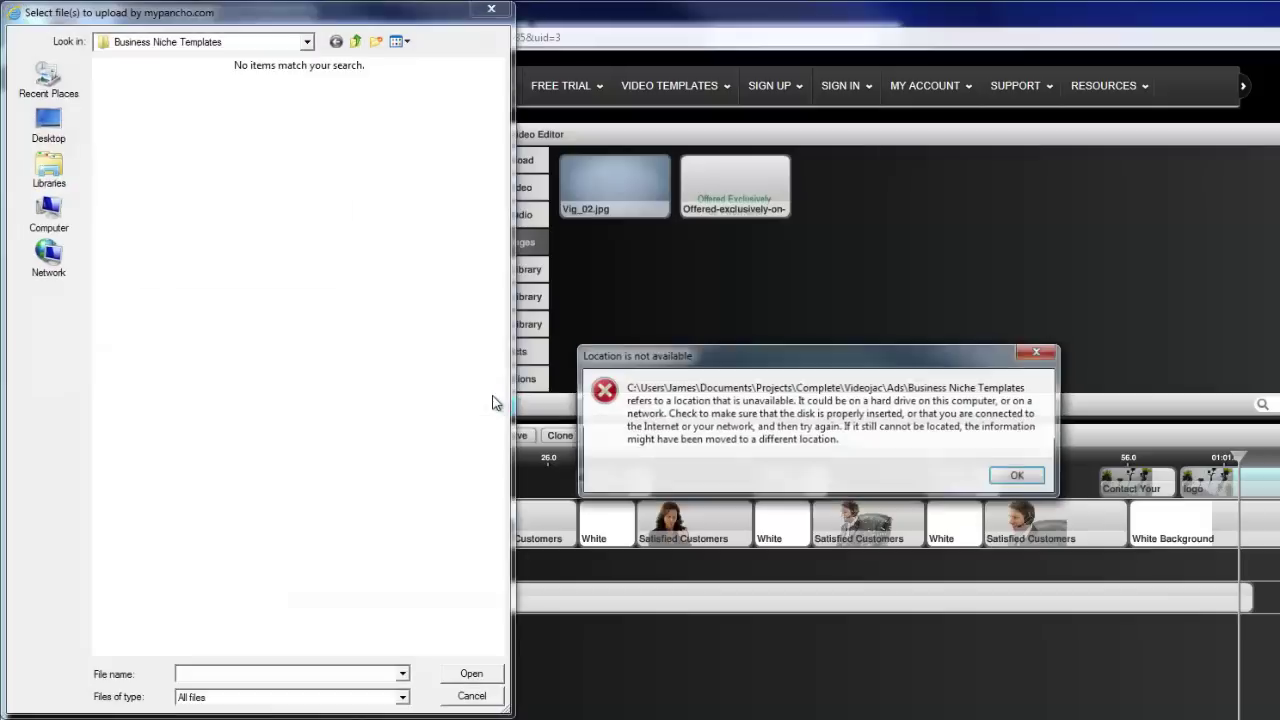
key(Return)
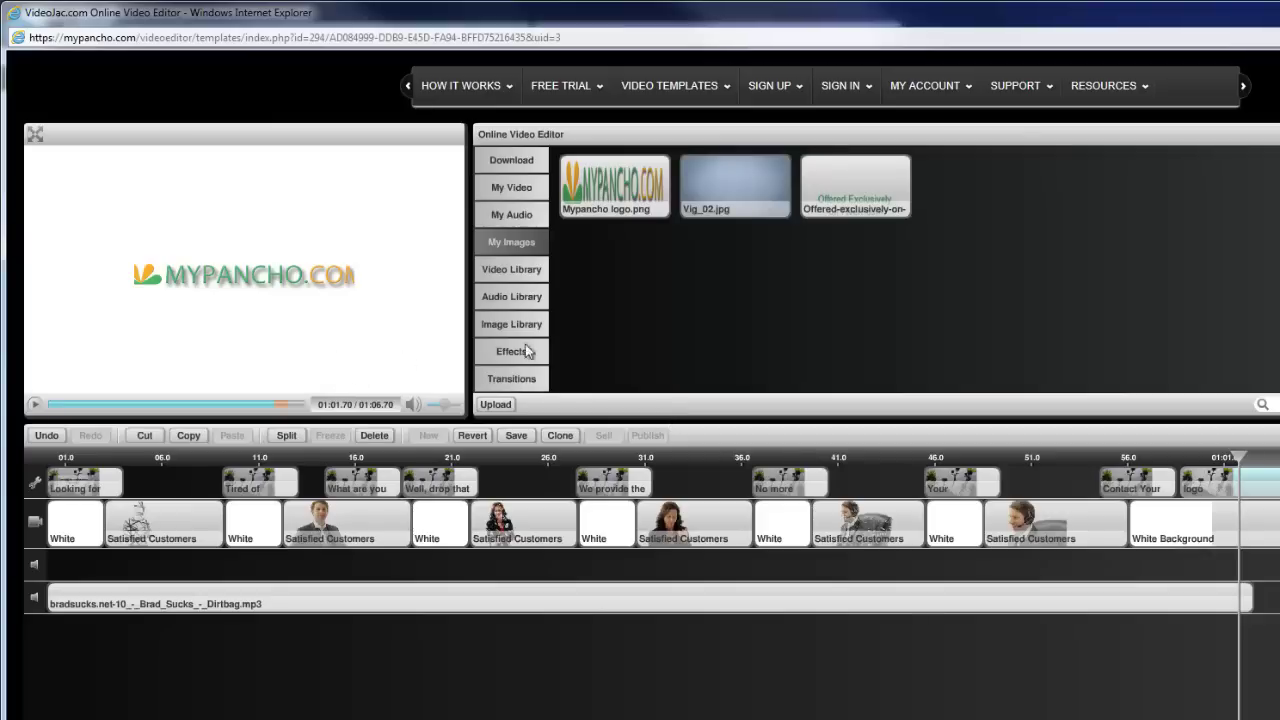
Put the Mypancho logo into the end clip's media and drag the old logo media out
mouse_move(590, 208)
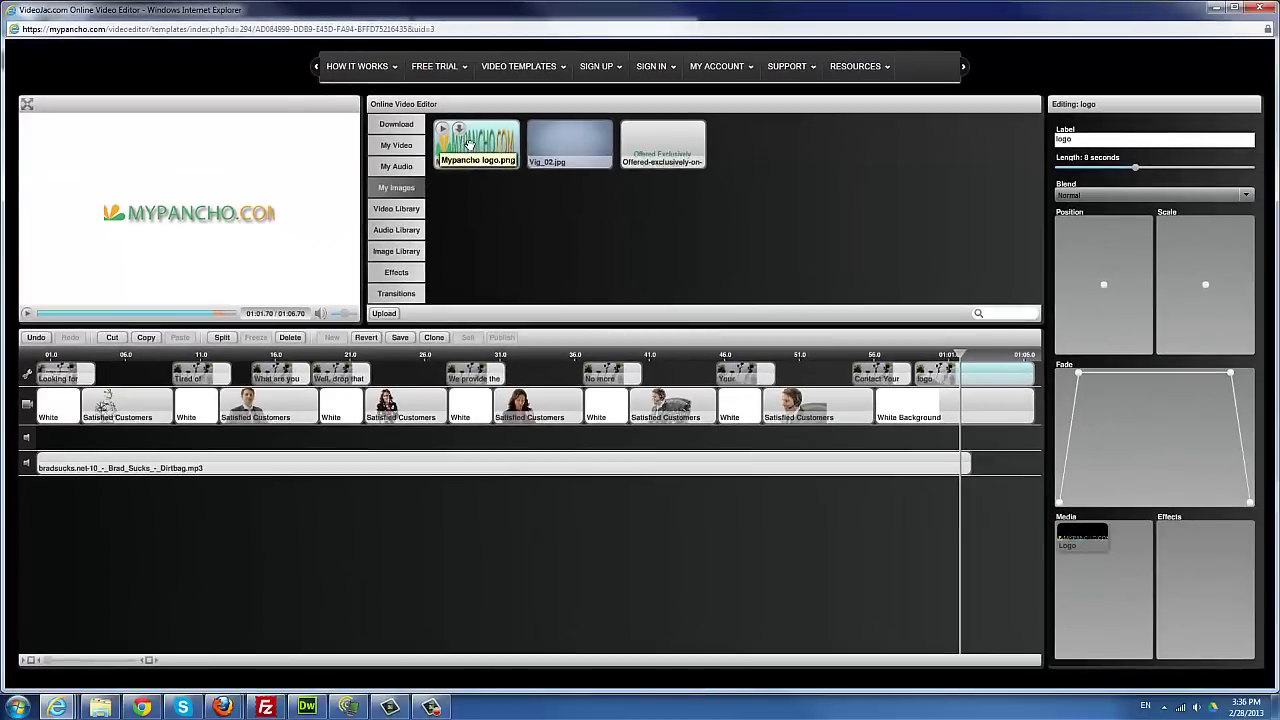
drag(584, 179, 1101, 660)
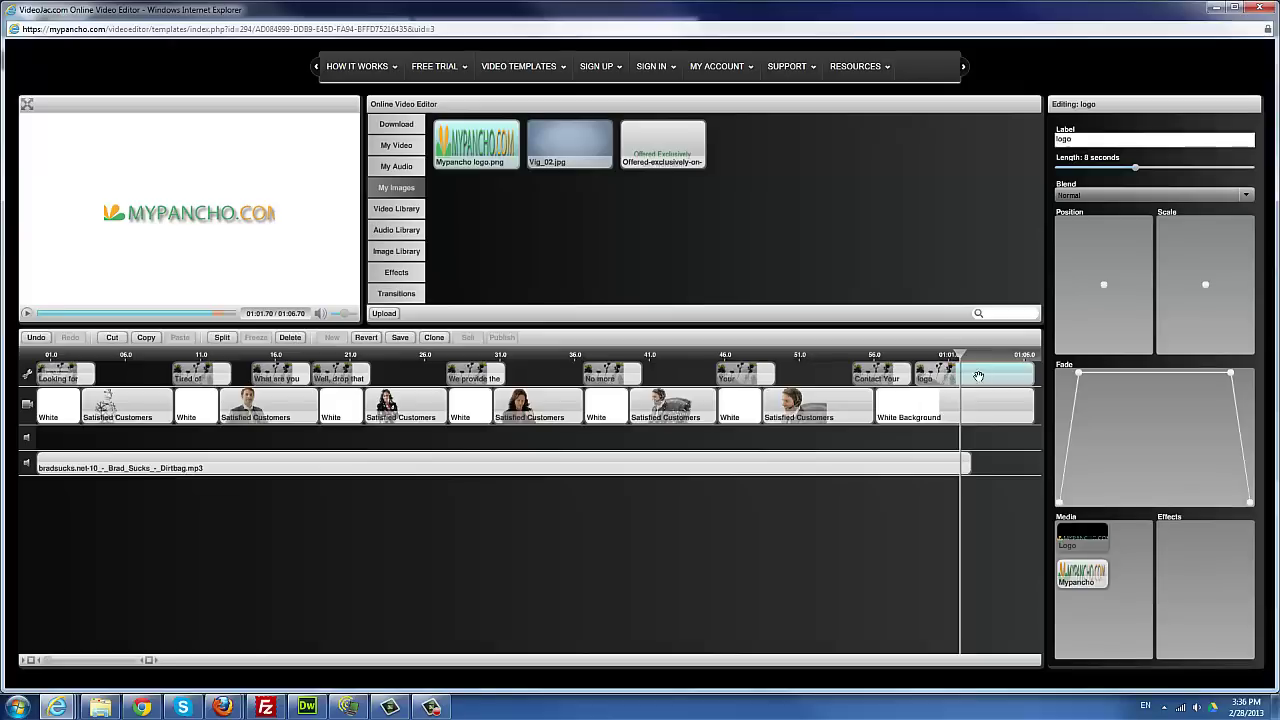
click(1083, 542)
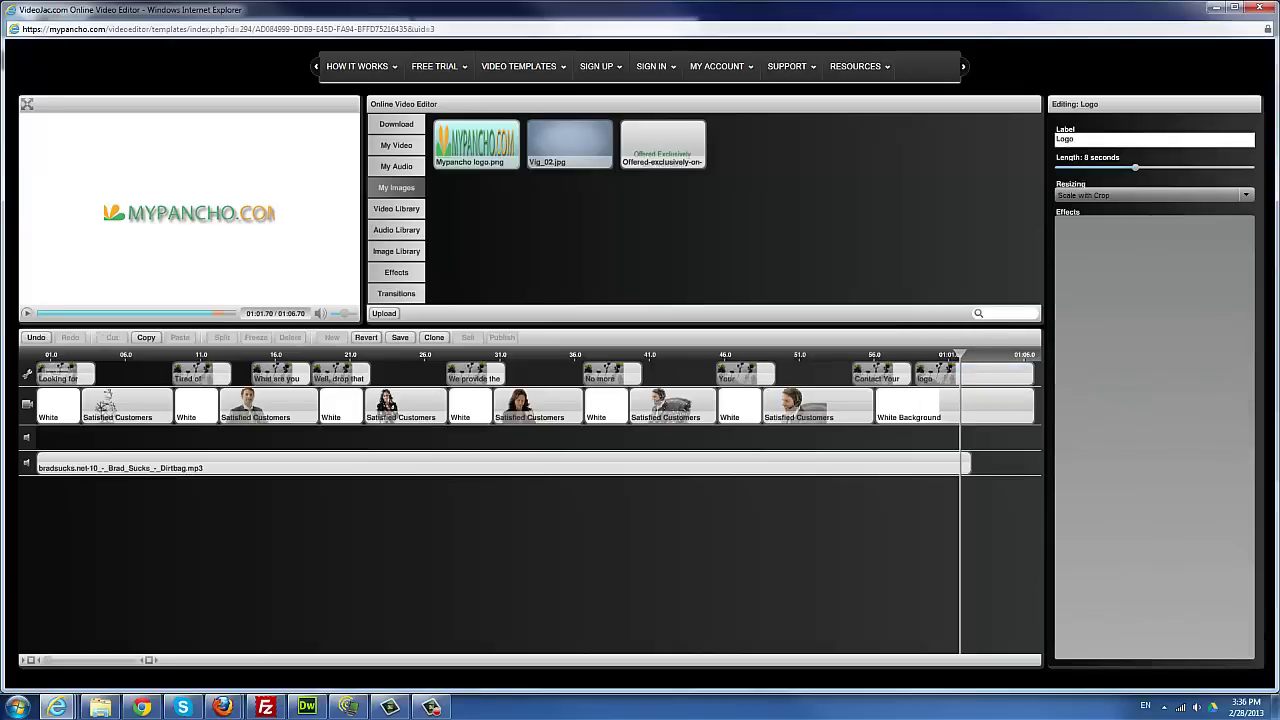
click(987, 377)
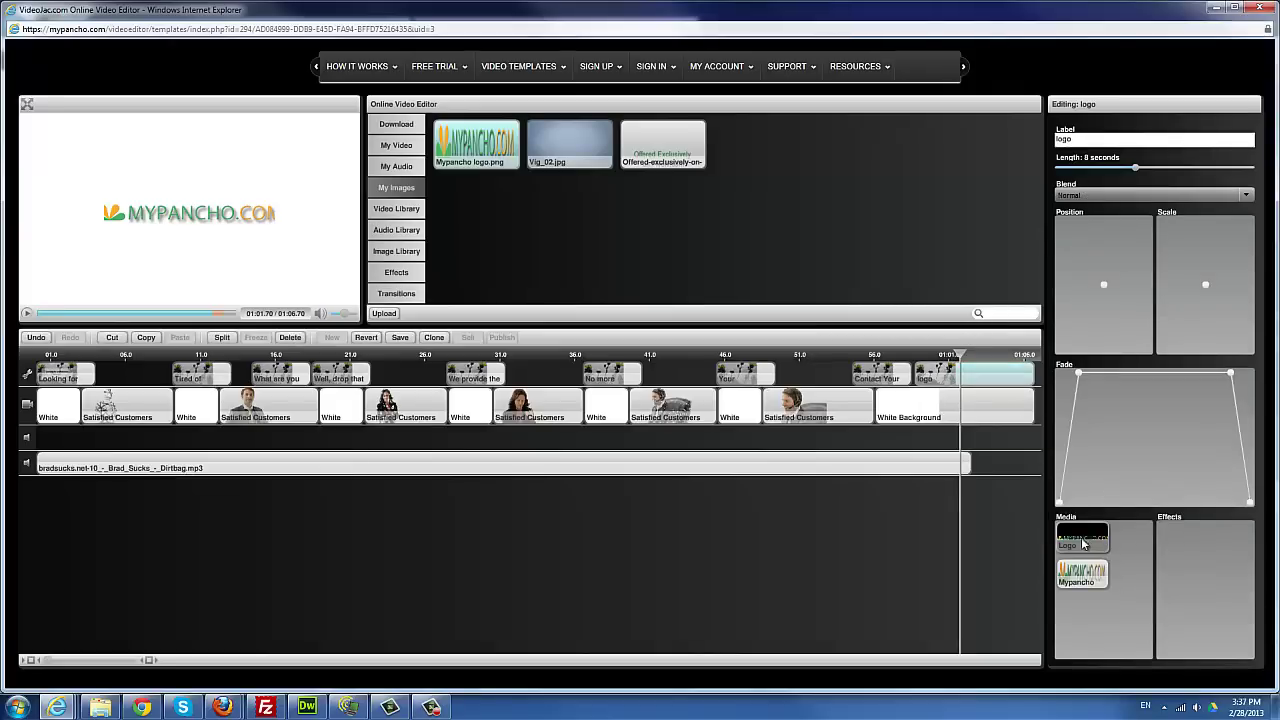
click(1083, 542)
click(975, 377)
drag(1081, 542, 911, 260)
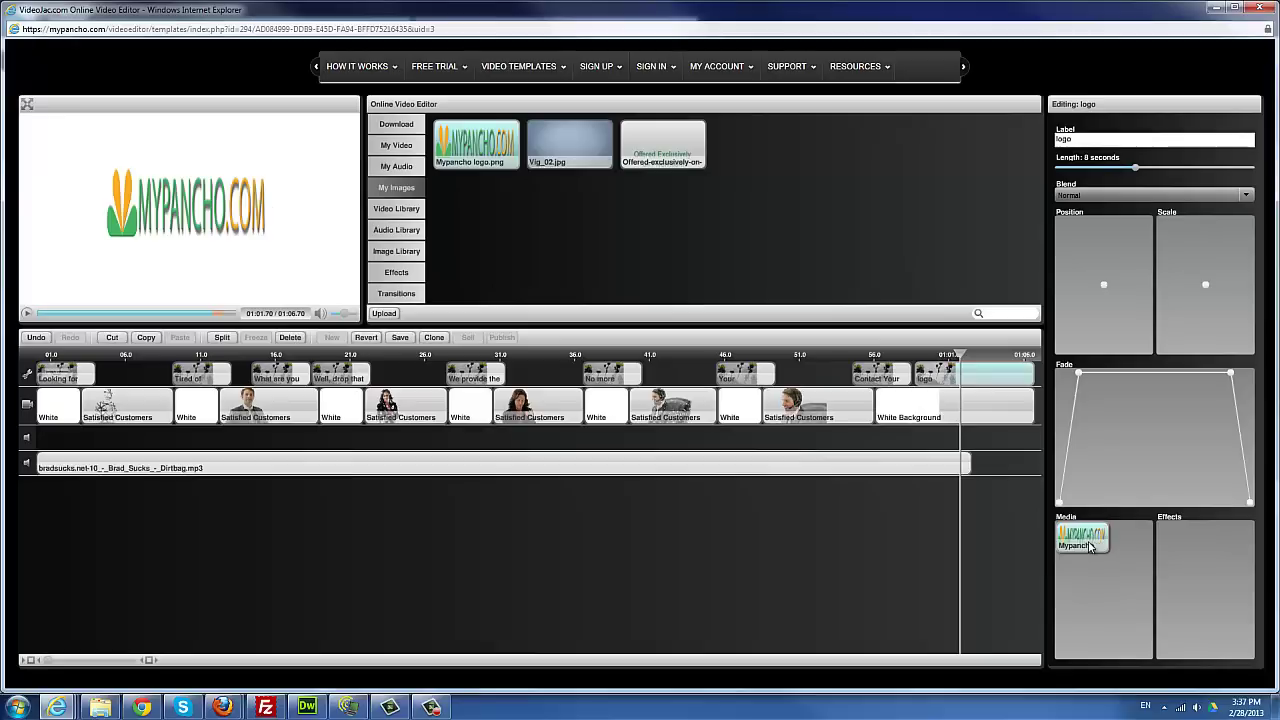
Inspect the logo clip's media settings and check the Blend options without changing them
click(1081, 545)
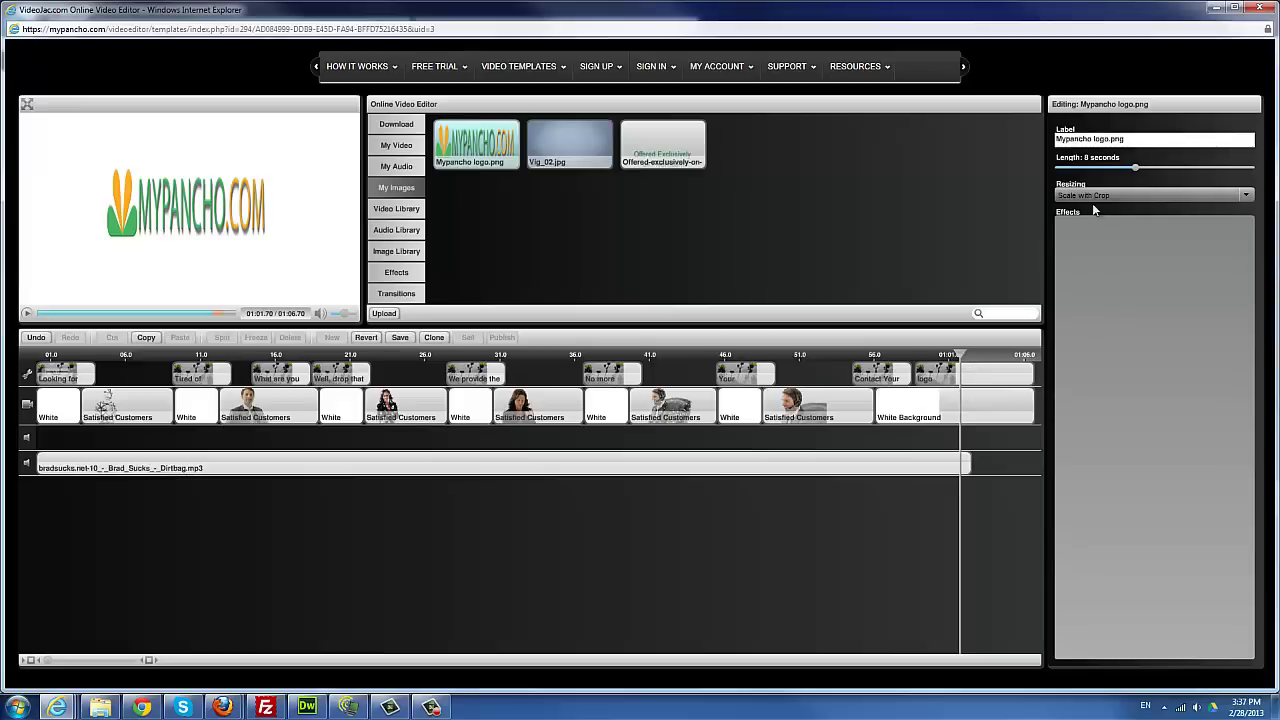
click(984, 380)
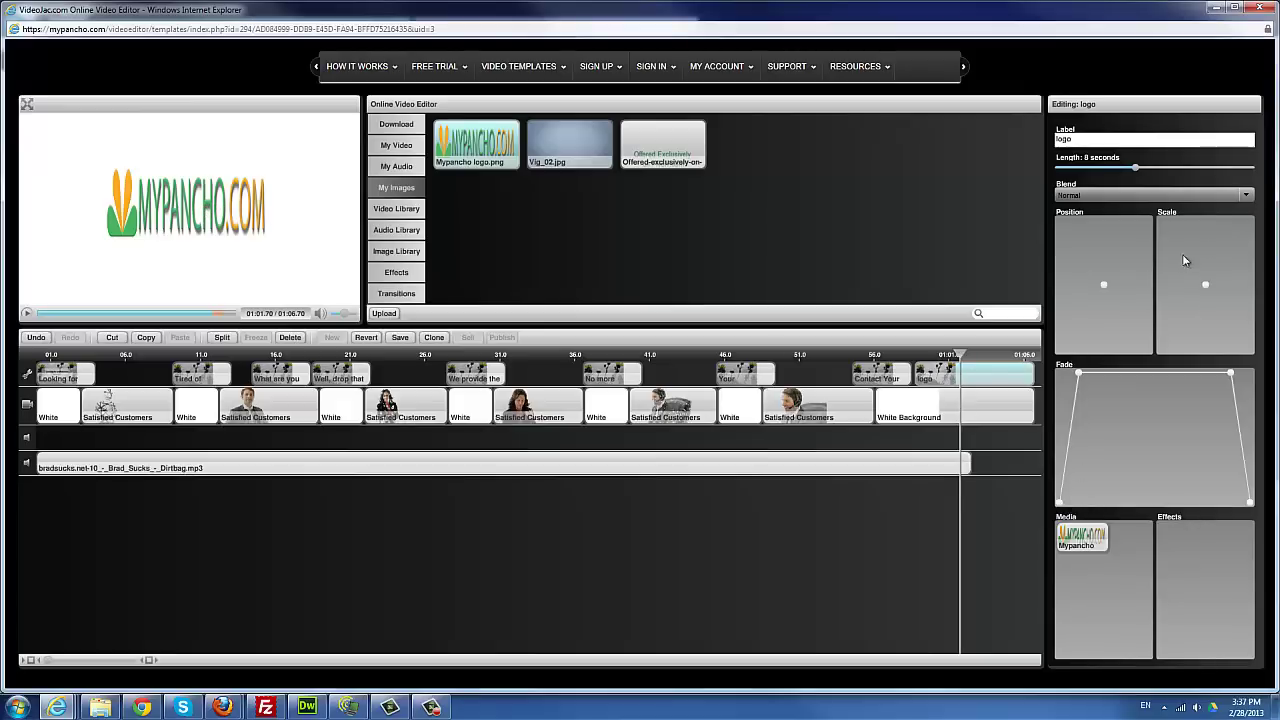
click(1246, 196)
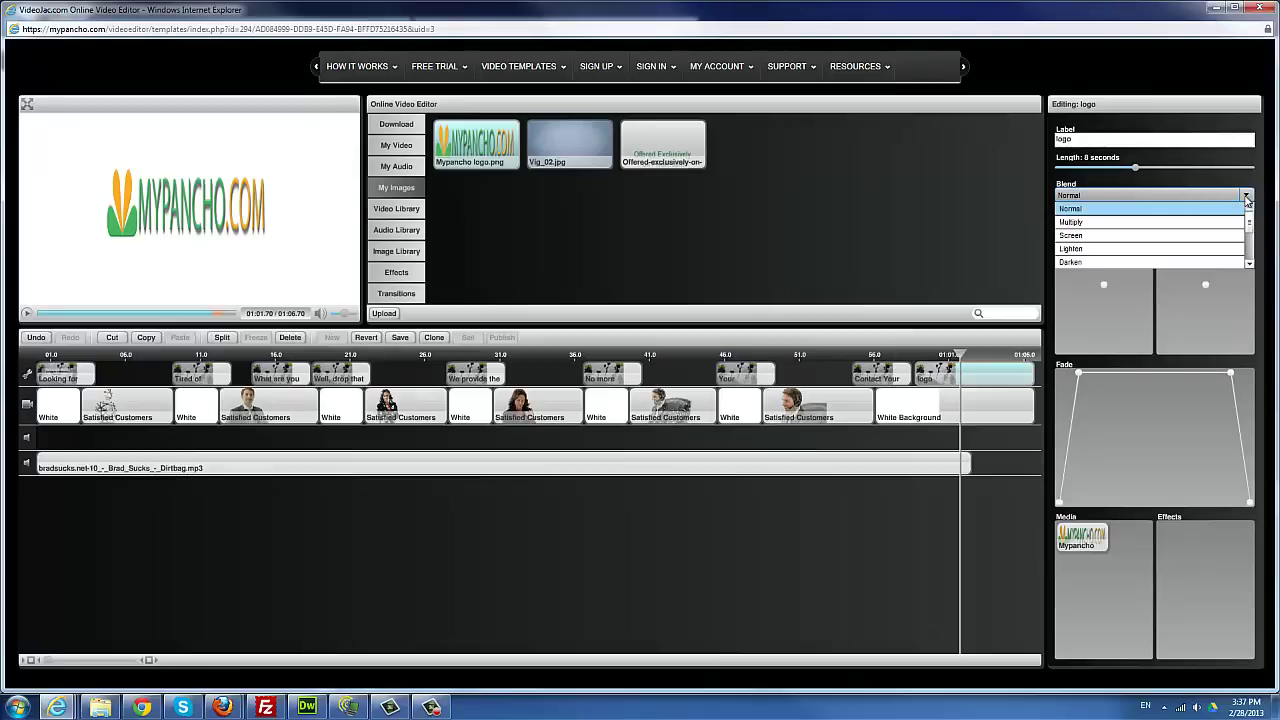
click(1246, 196)
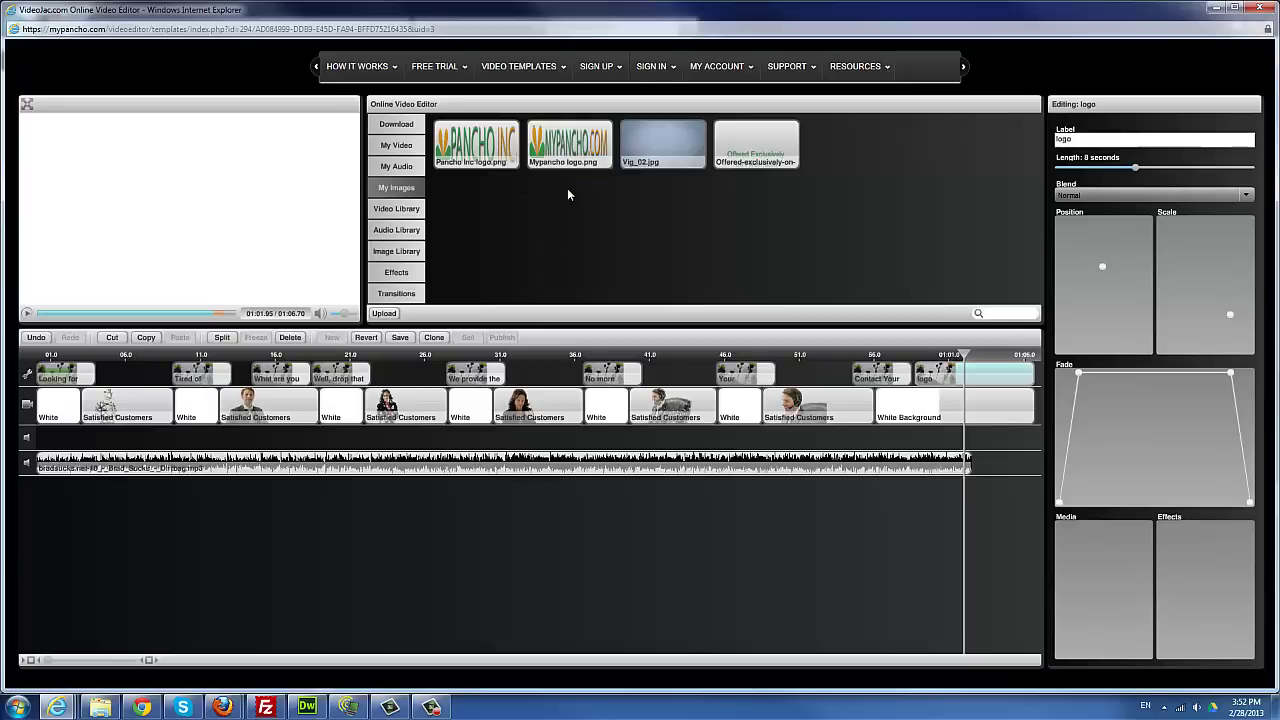
mouse_move(566, 165)
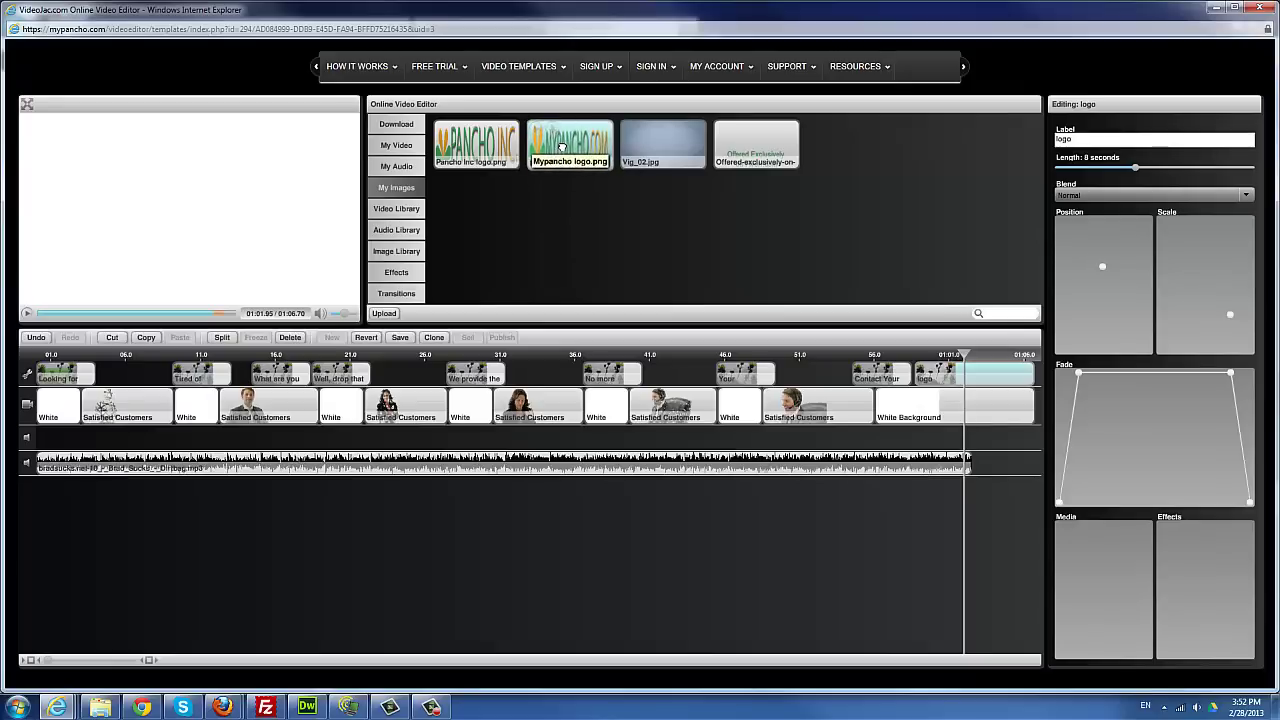
Set Mypancho logo.png as the end clip's media, preview it at 1:03, and scale it slightly
drag(562, 148, 1100, 556)
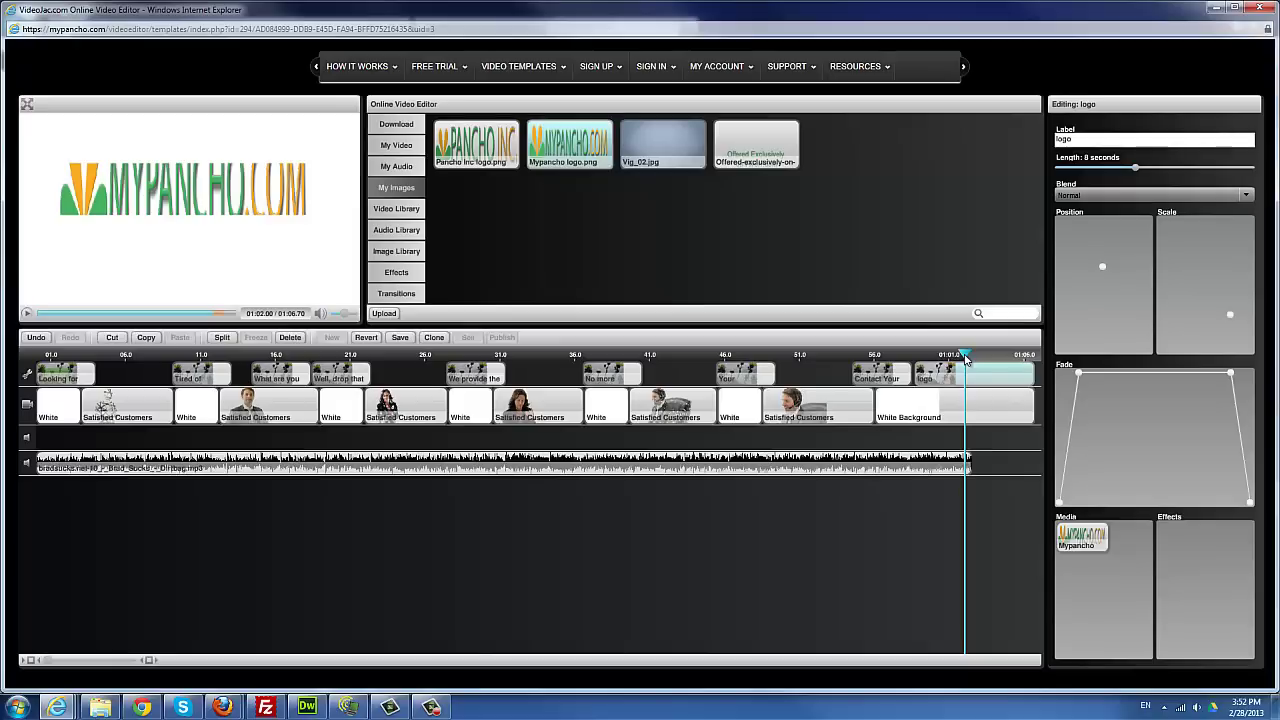
drag(966, 358, 980, 357)
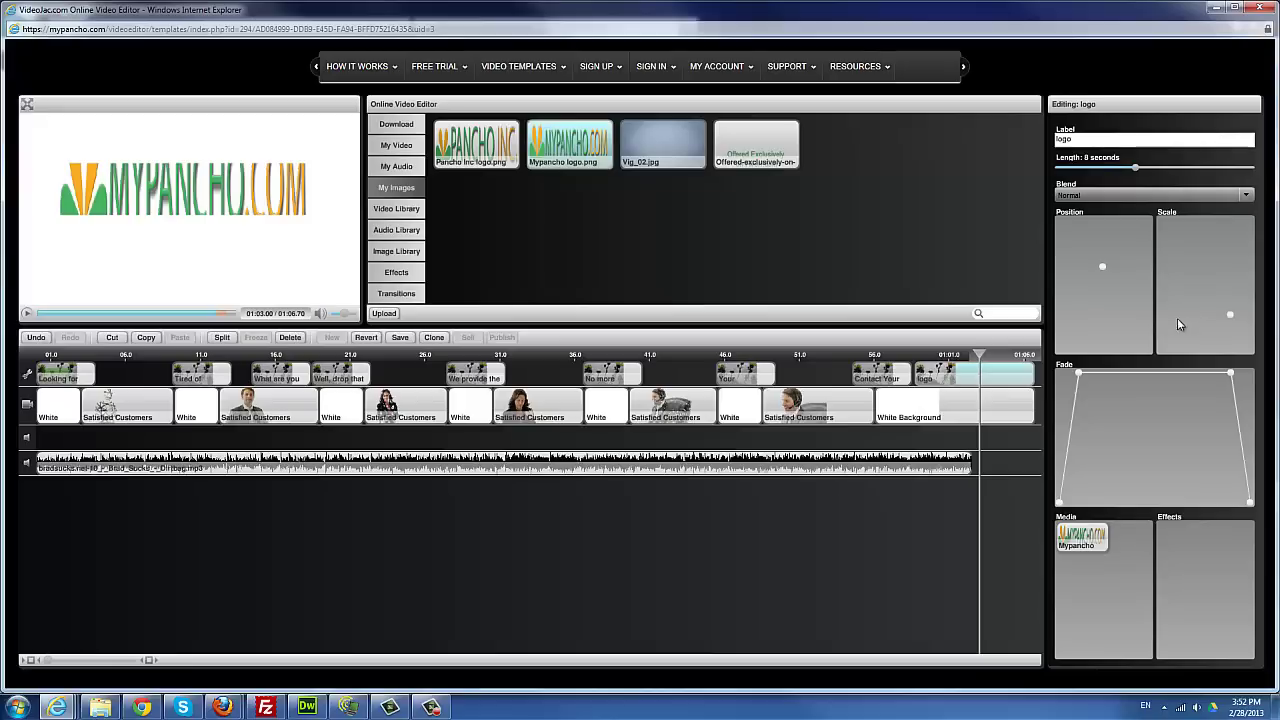
drag(1229, 315, 1223, 317)
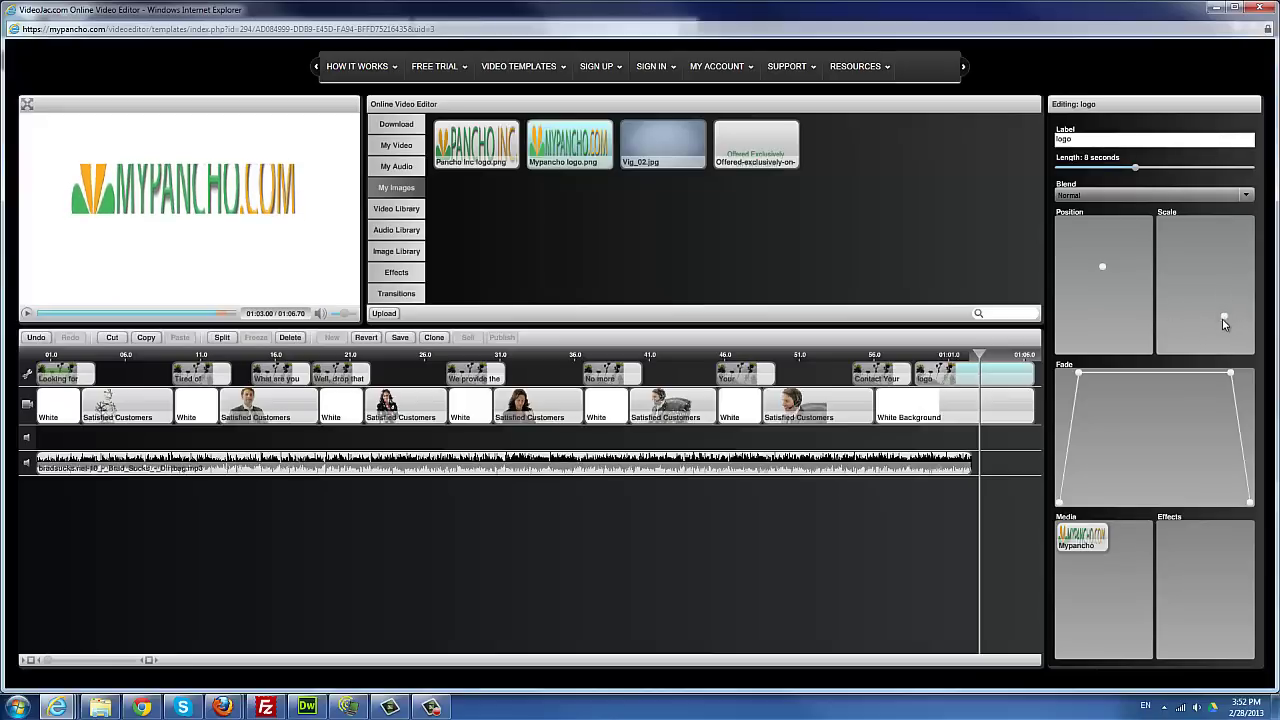
click(1085, 542)
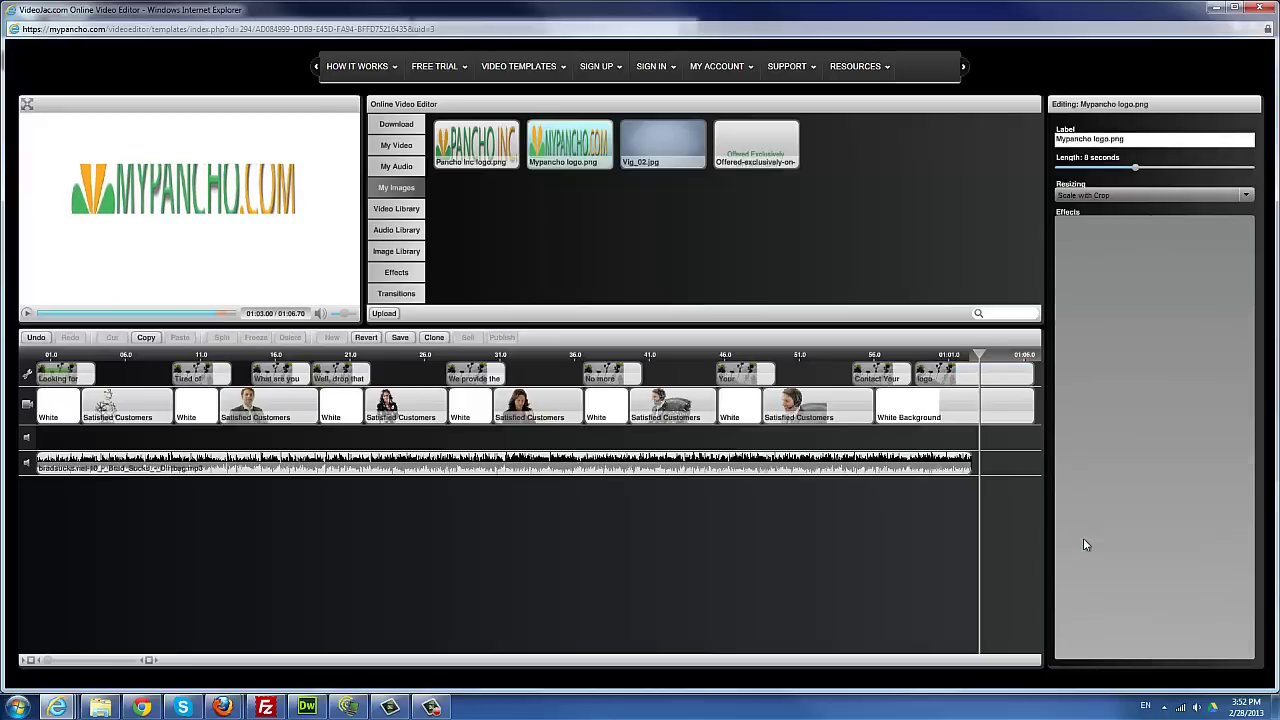
Set the Mypancho logo media's Resizing to Stretch to Fill and reselect the logo clip
click(1174, 196)
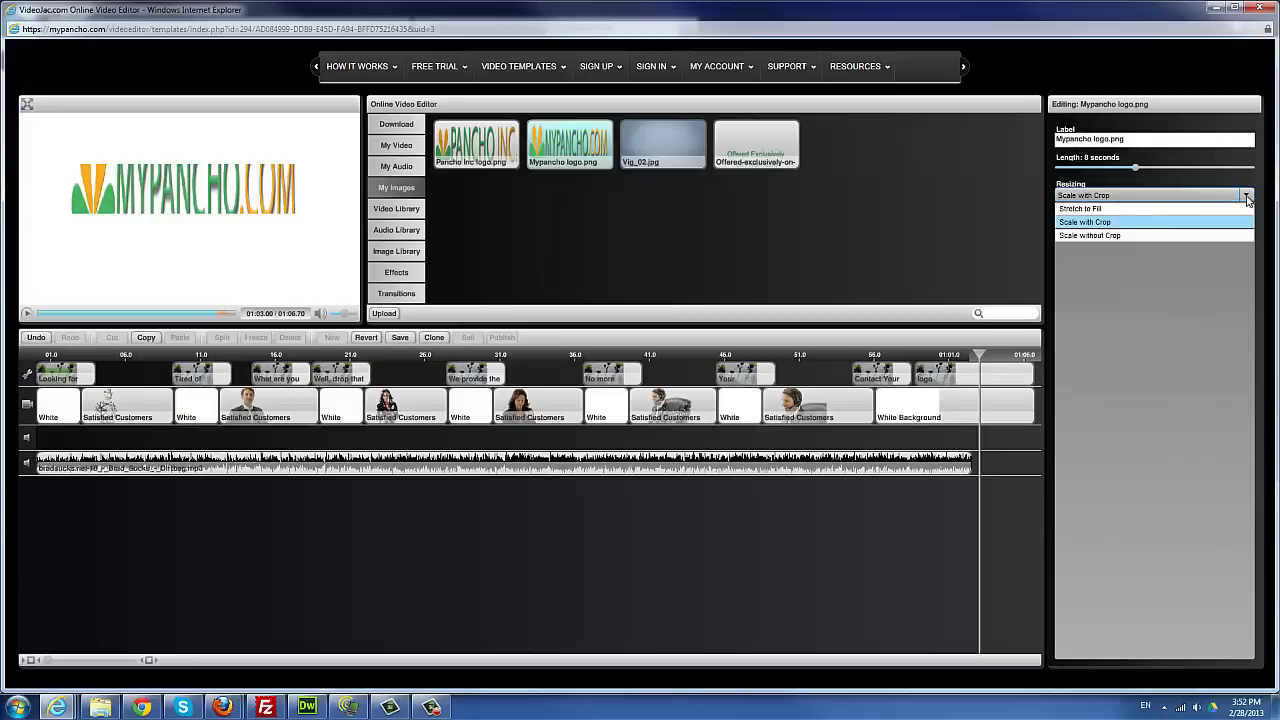
click(1087, 209)
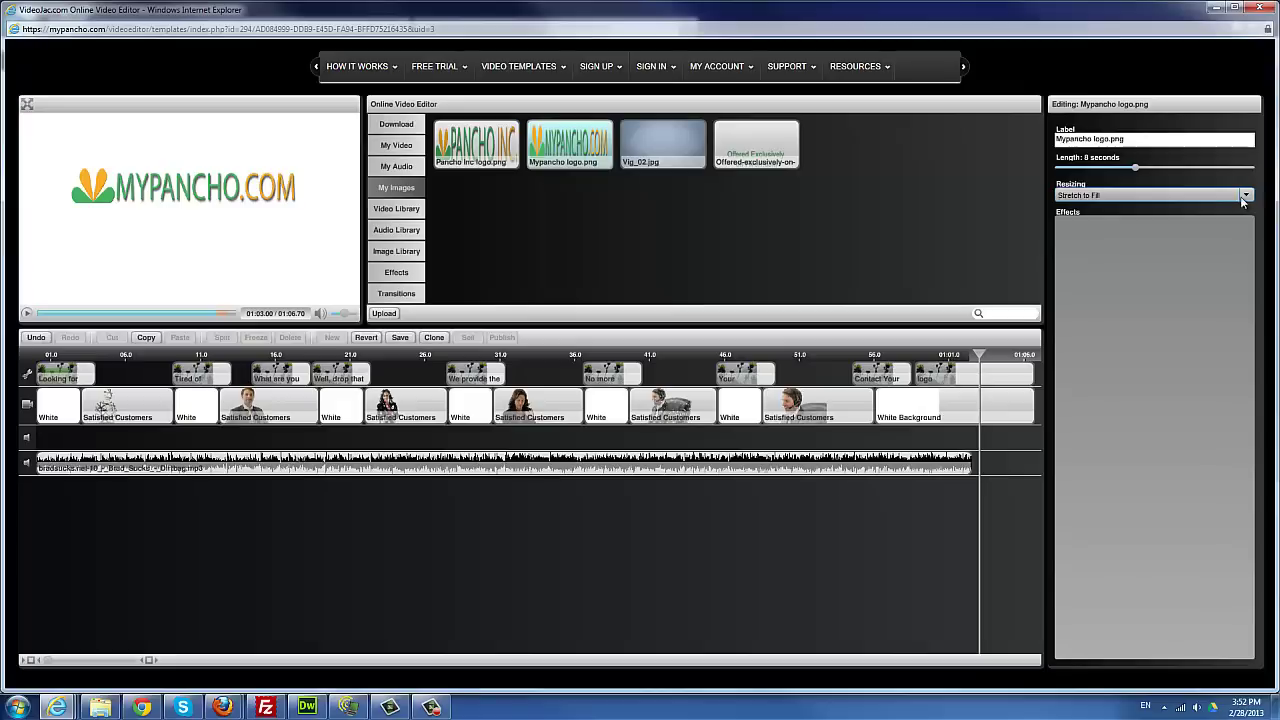
click(994, 372)
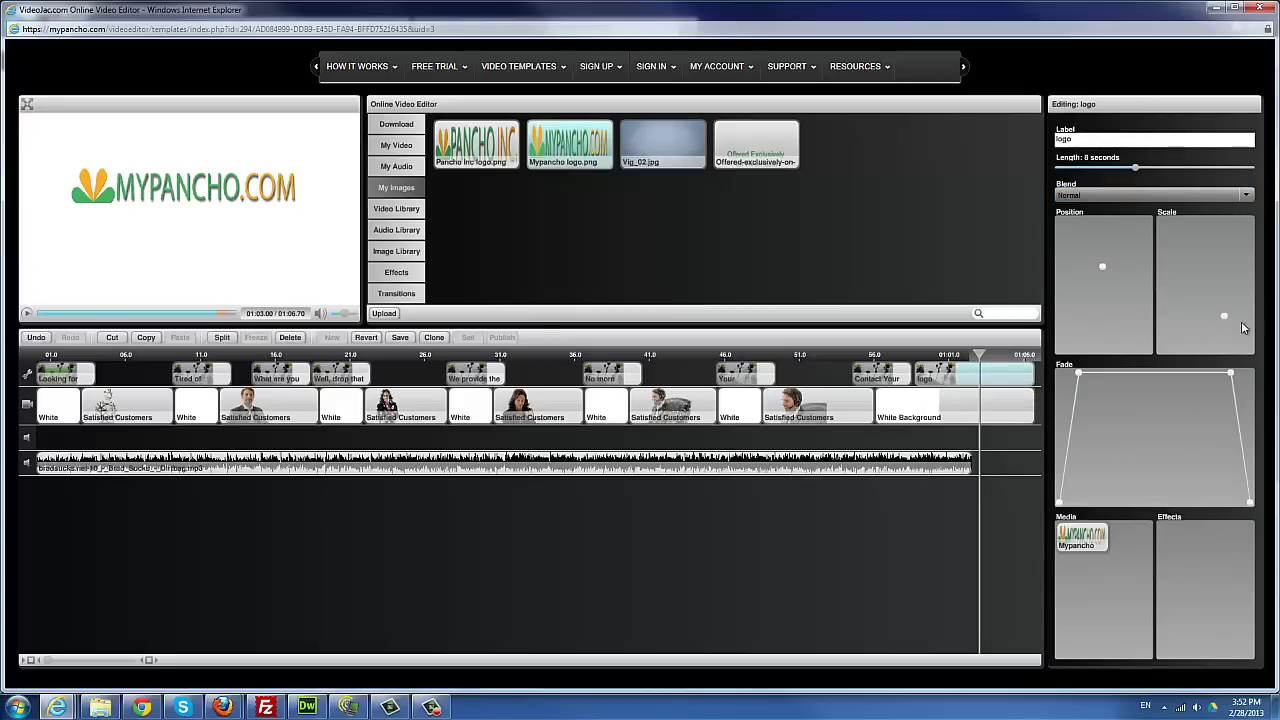
Enlarge the closing logo, move it slightly lower, then scale it up a bit more
mouse_move(1224, 316)
mouse_down()
mouse_move(1227, 251)
mouse_move(1167, 253)
mouse_move(1165, 292)
mouse_move(1240, 292)
mouse_move(1240, 307)
mouse_up()
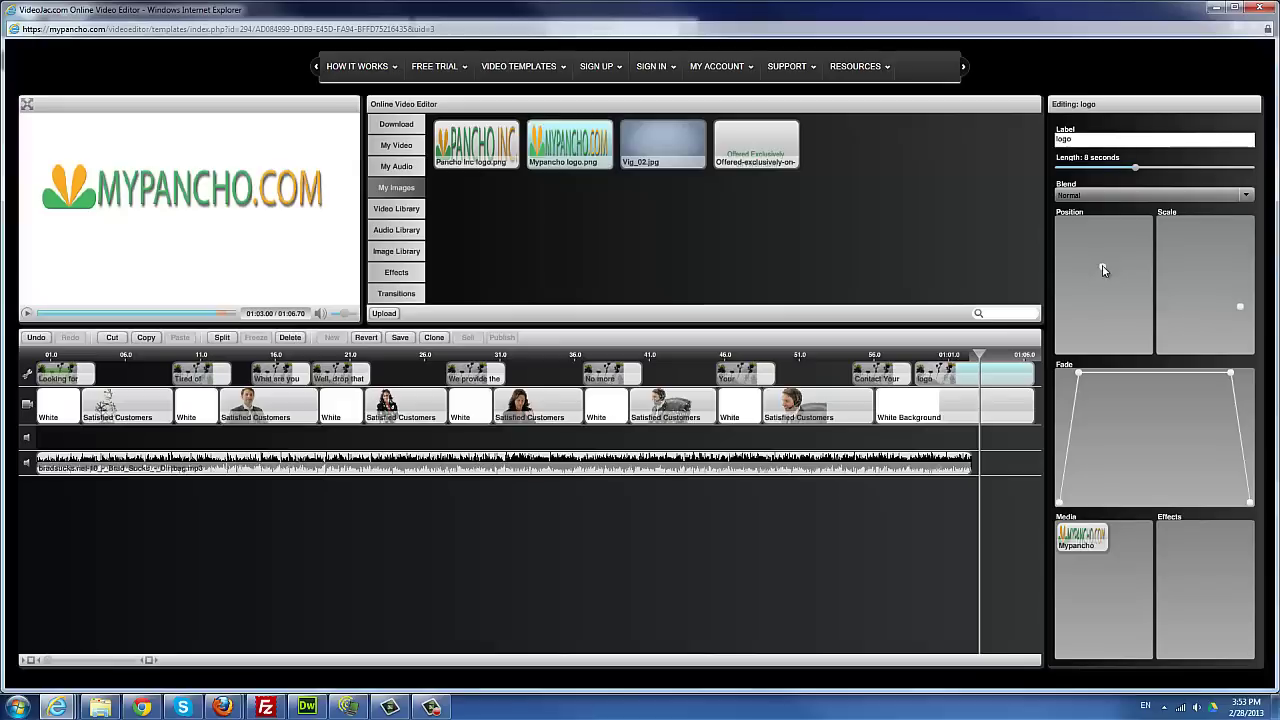
mouse_move(1102, 269)
mouse_down()
mouse_move(1106, 294)
mouse_move(1105, 283)
mouse_up()
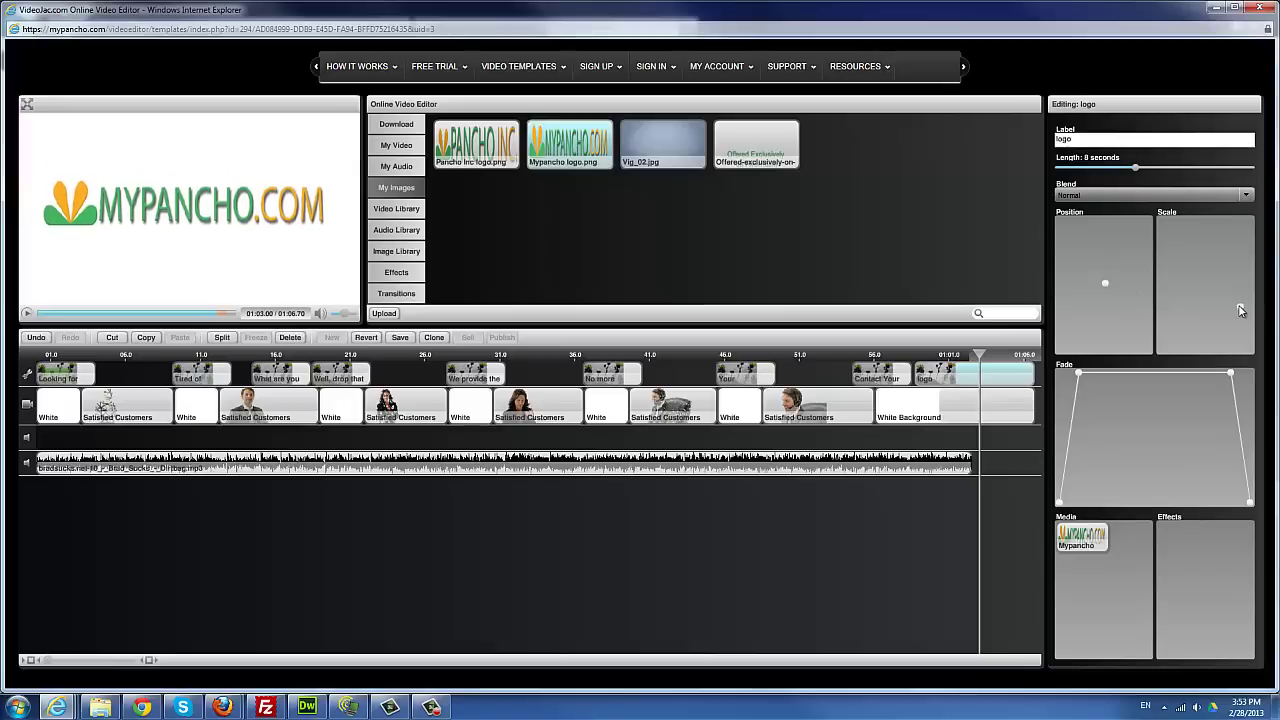
drag(1240, 309, 1238, 316)
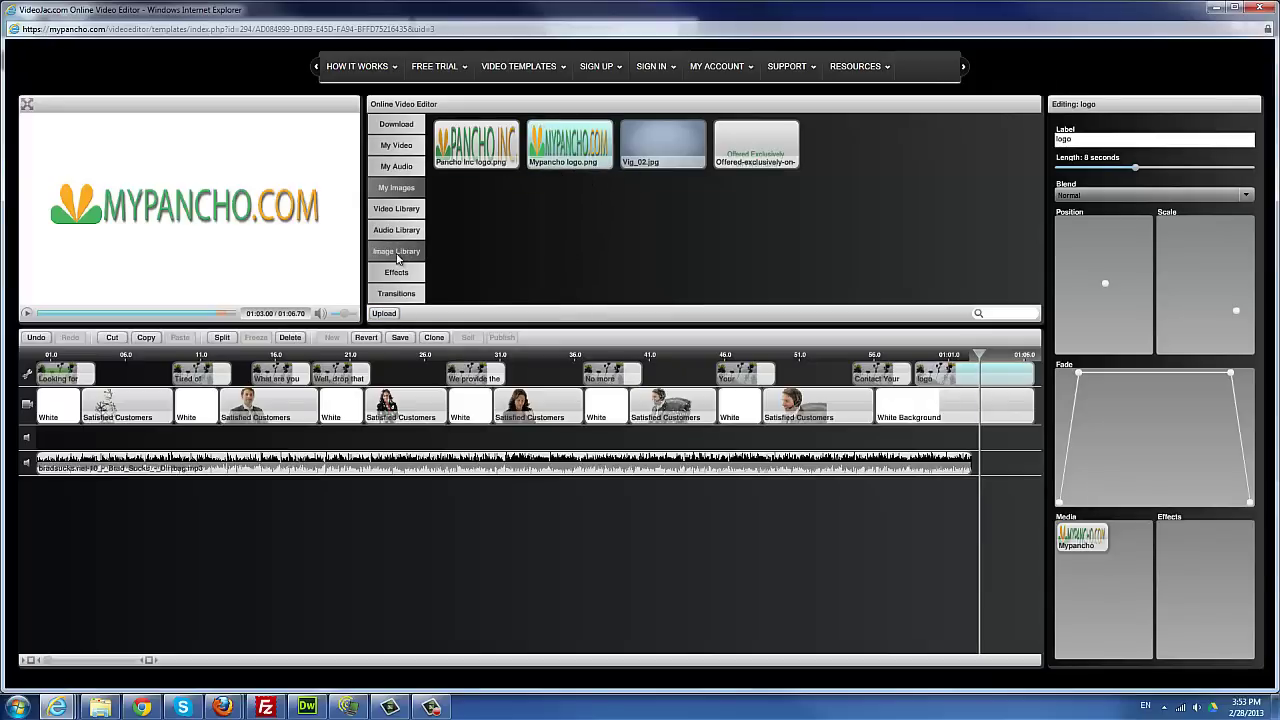
Switch the media panel to My Images, listing the Pancho Inc and Mypancho logos
click(394, 279)
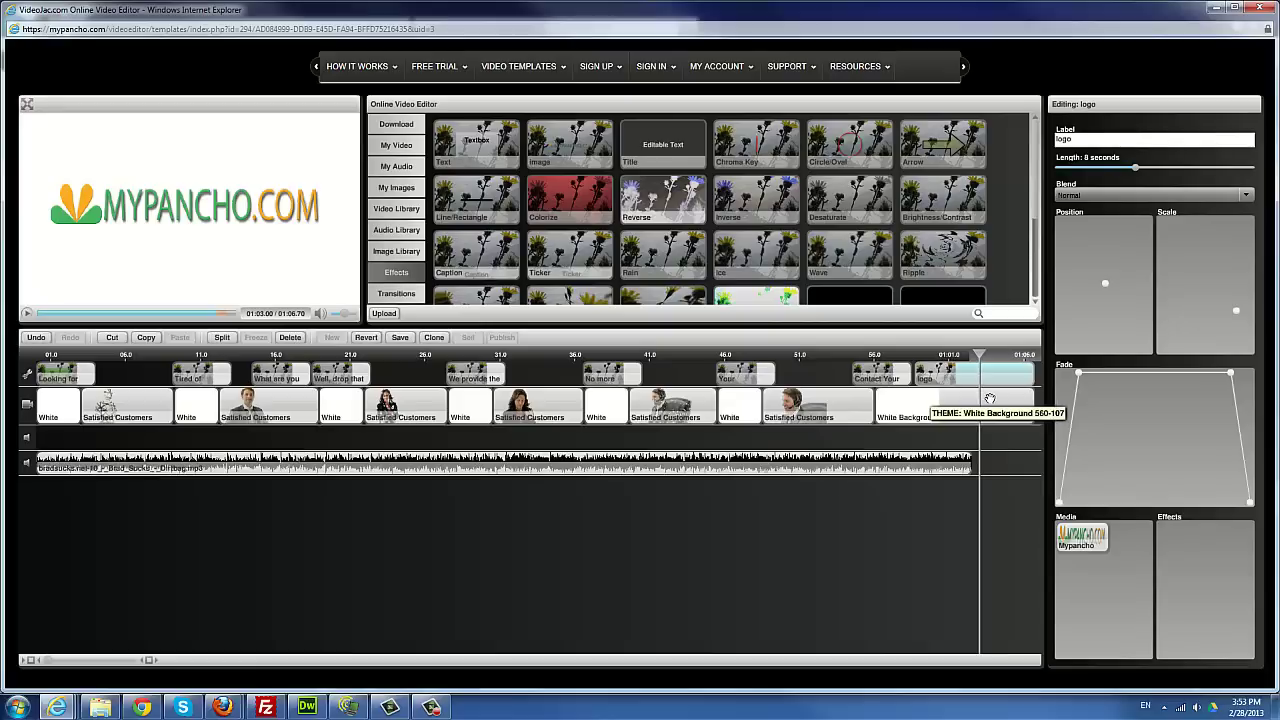
click(399, 188)
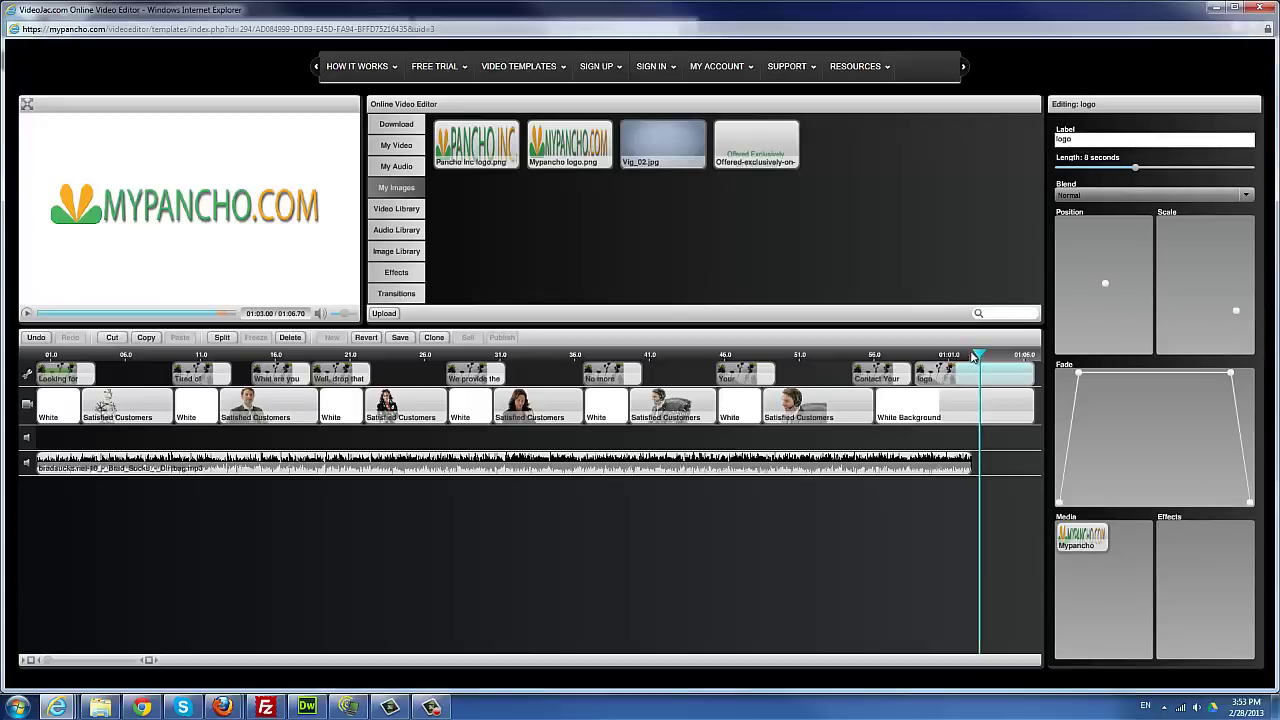
mouse_move(572, 156)
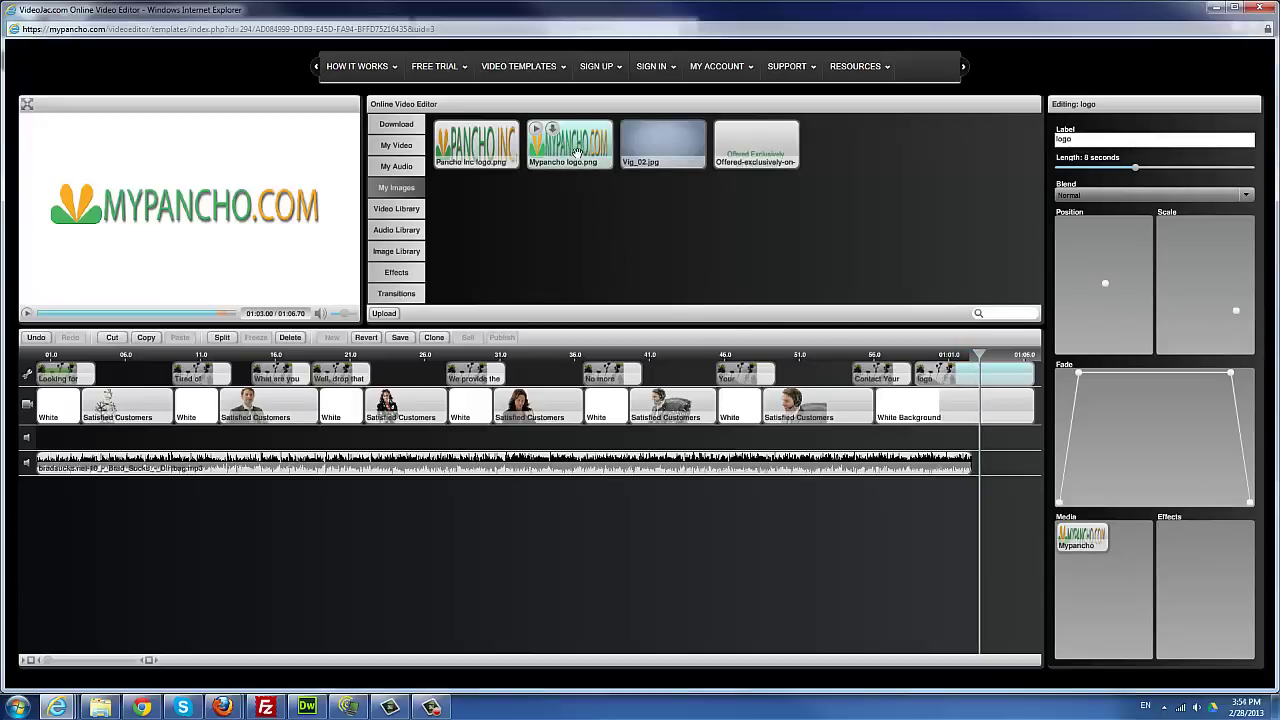
drag(577, 150, 590, 395)
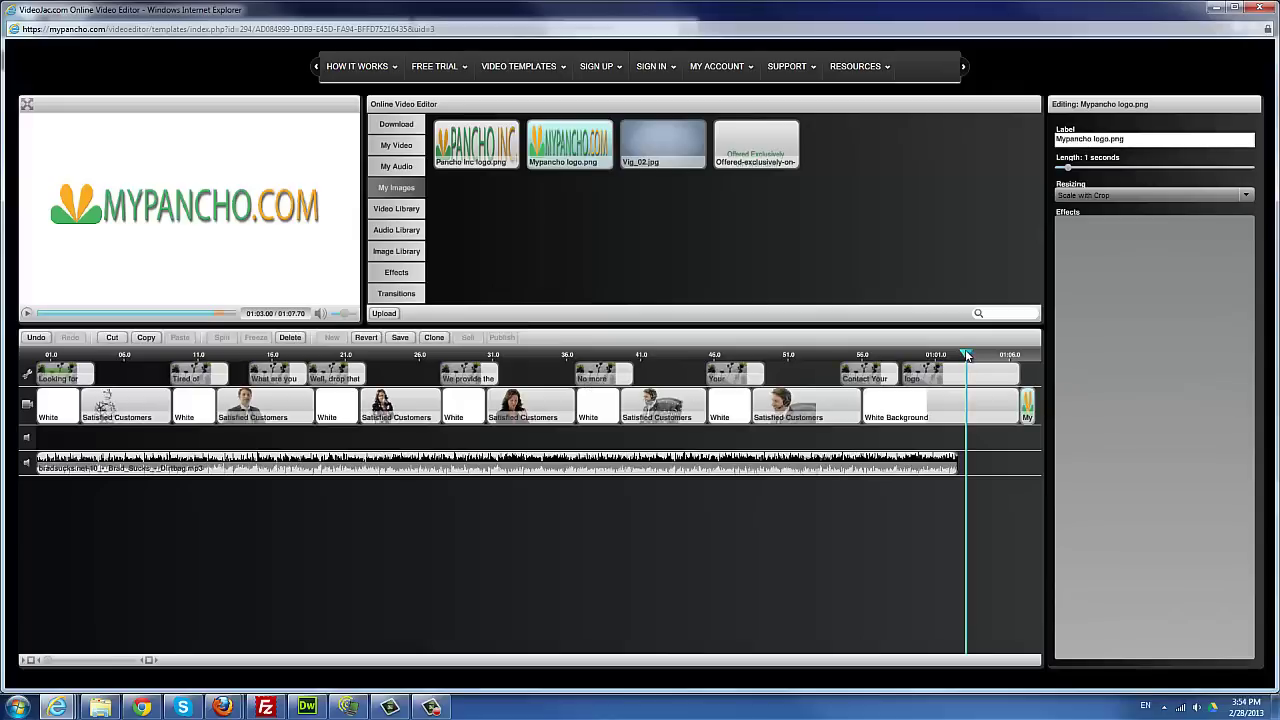
drag(966, 354, 1028, 364)
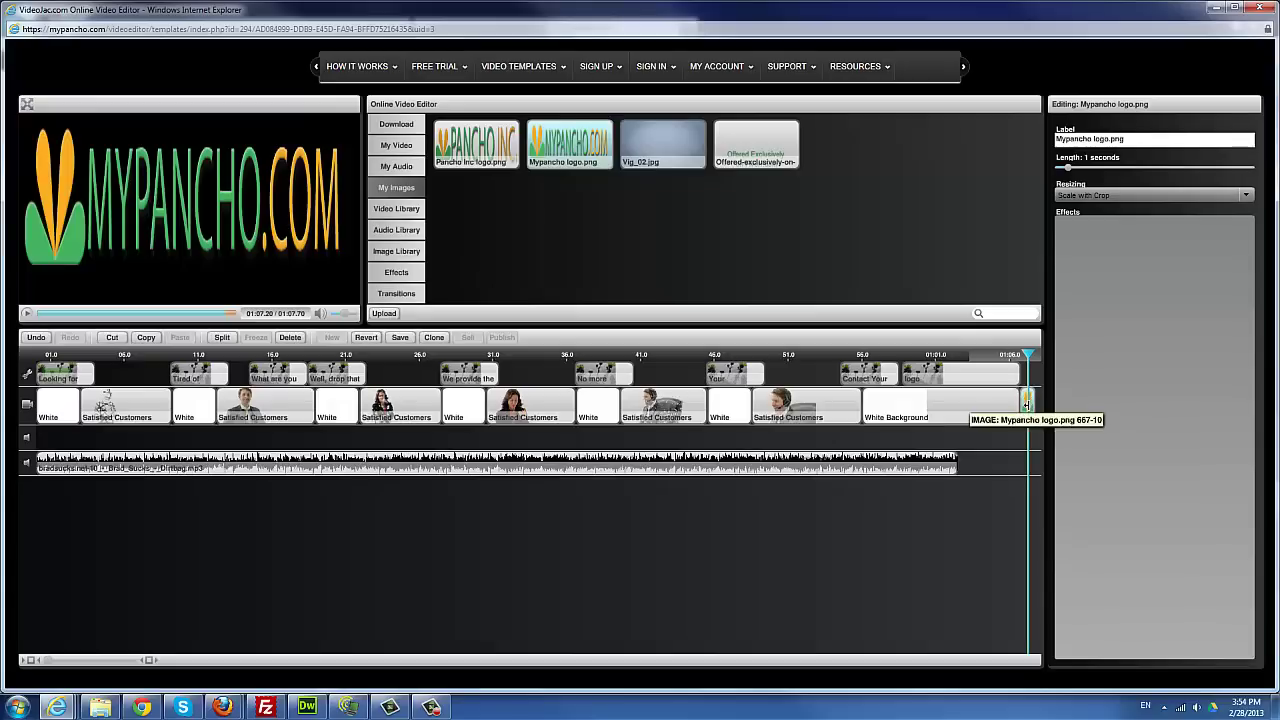
key(Delete)
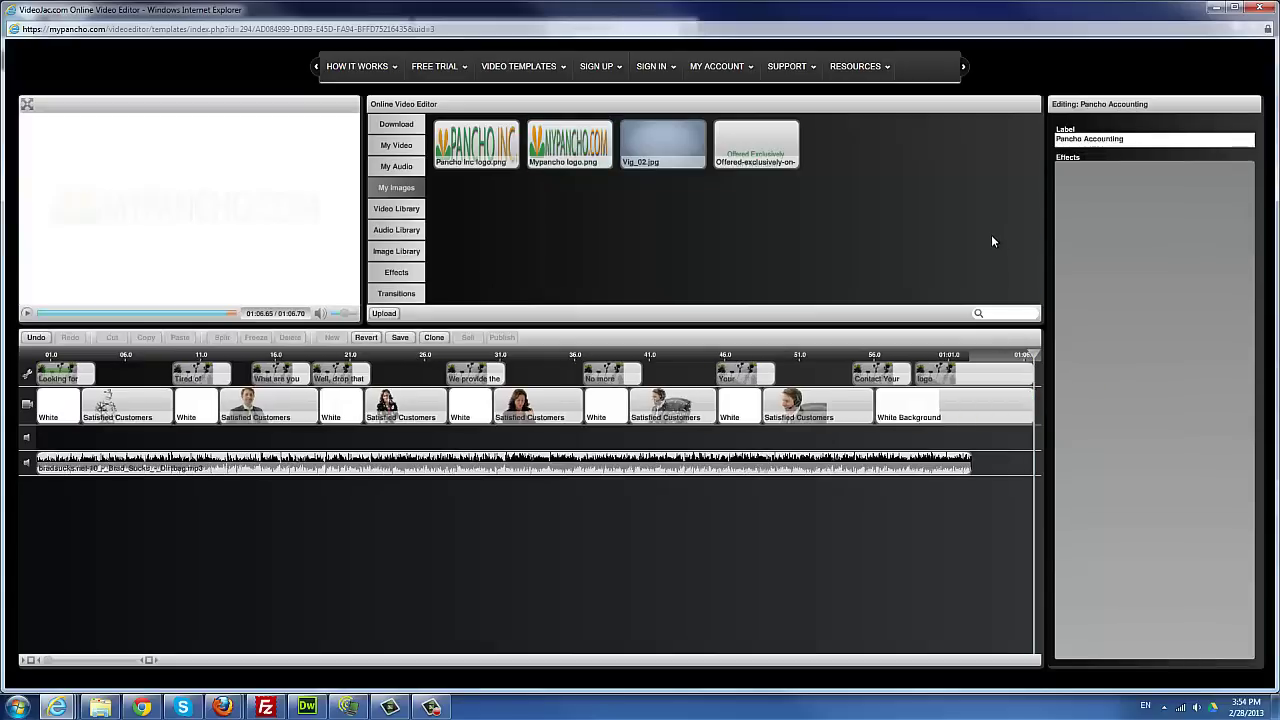
click(953, 381)
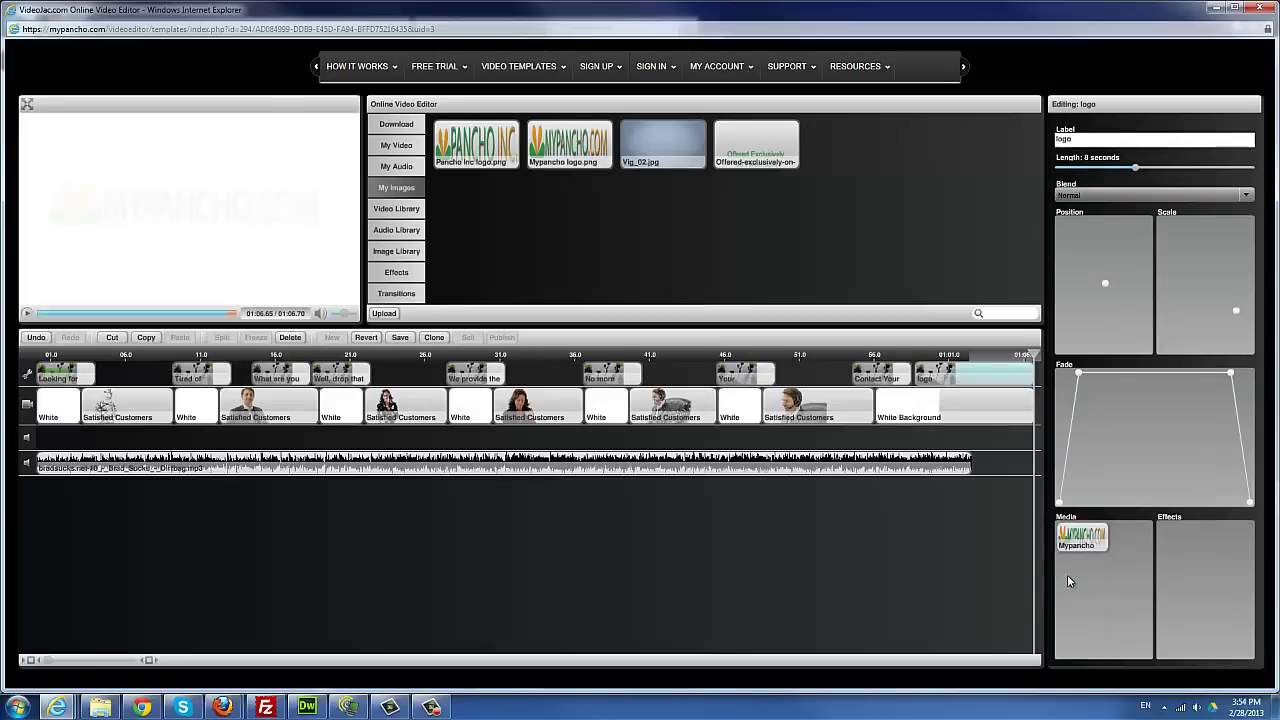
click(951, 358)
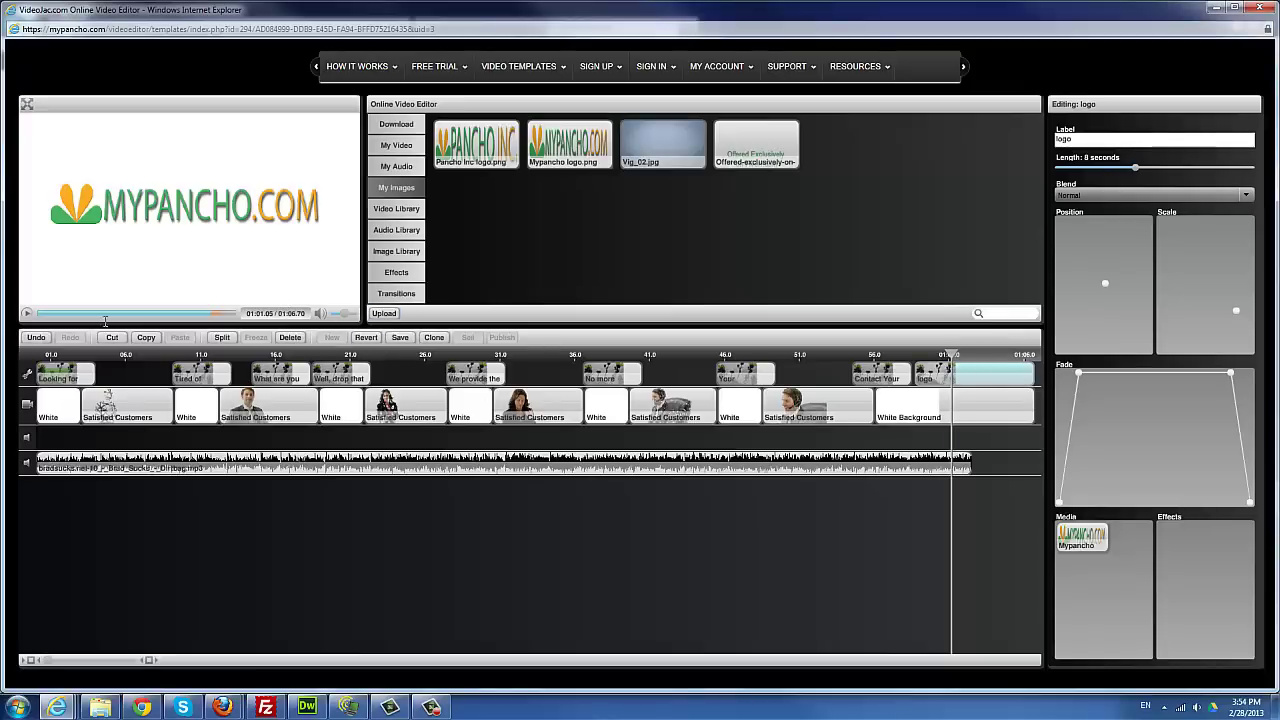
Copy the logo overlay onto a new top track, trim its start, and place it near 25 s
click(146, 339)
click(180, 337)
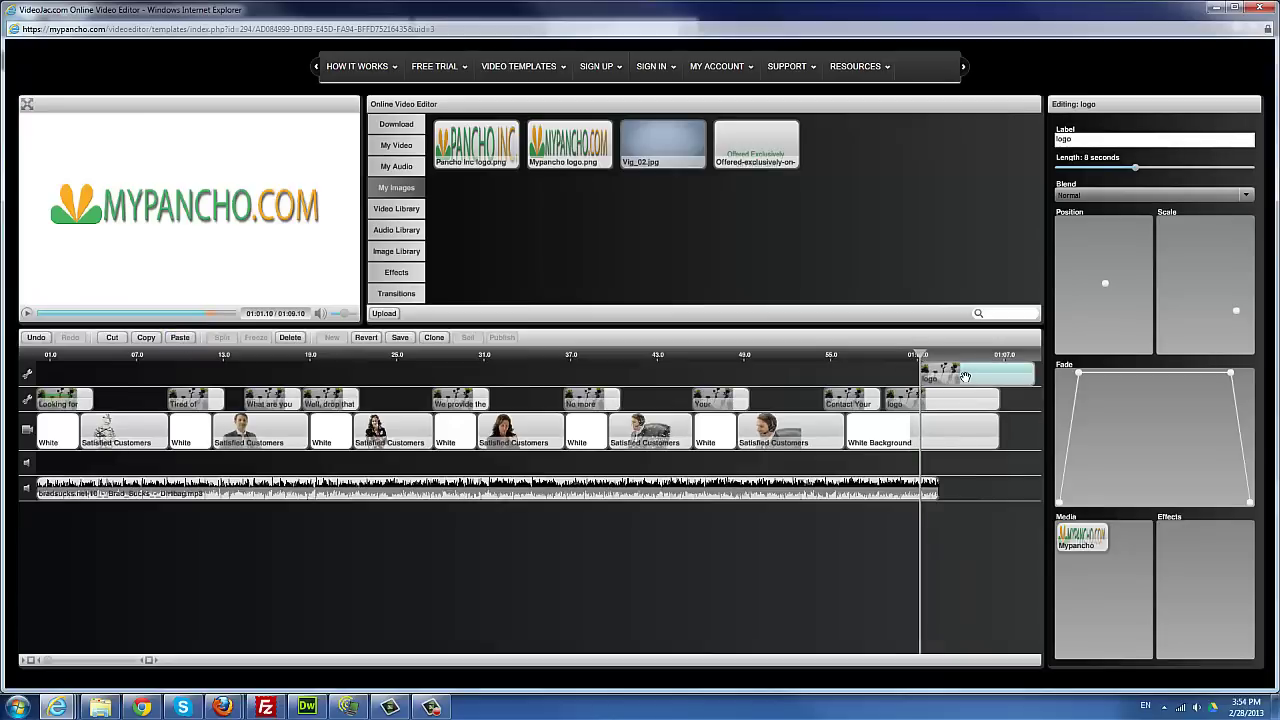
drag(961, 373, 112, 372)
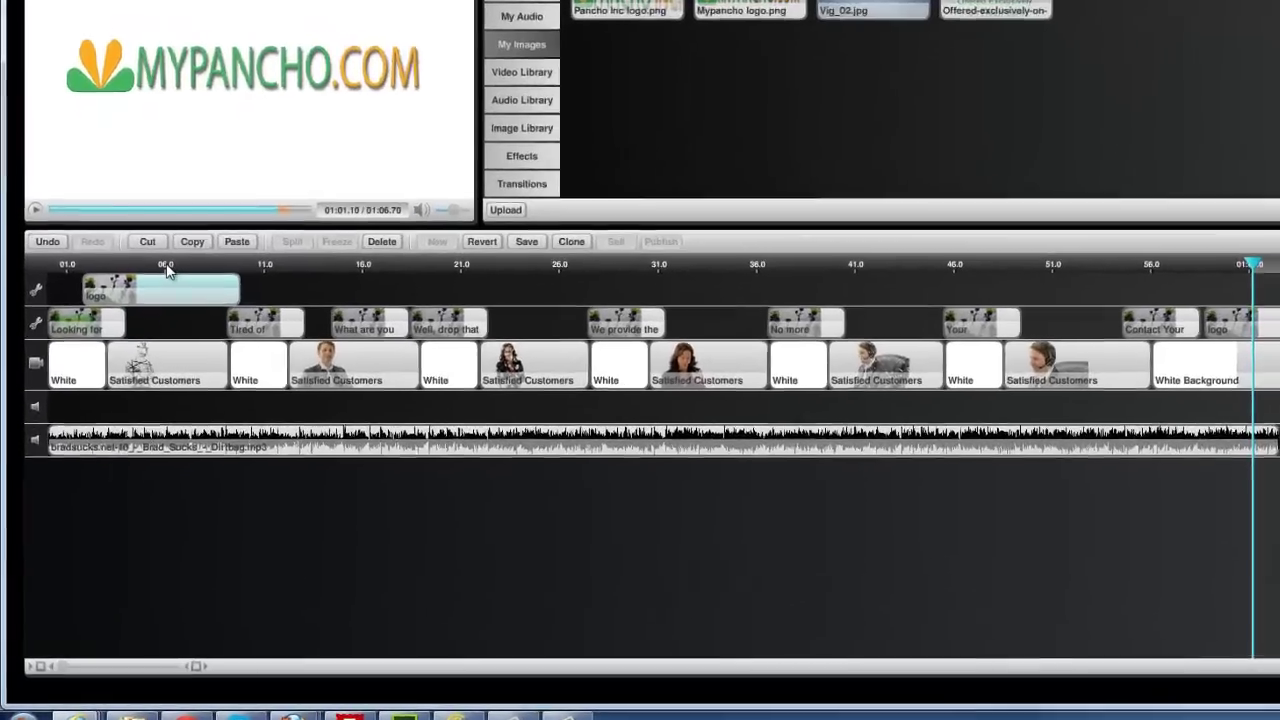
click(127, 357)
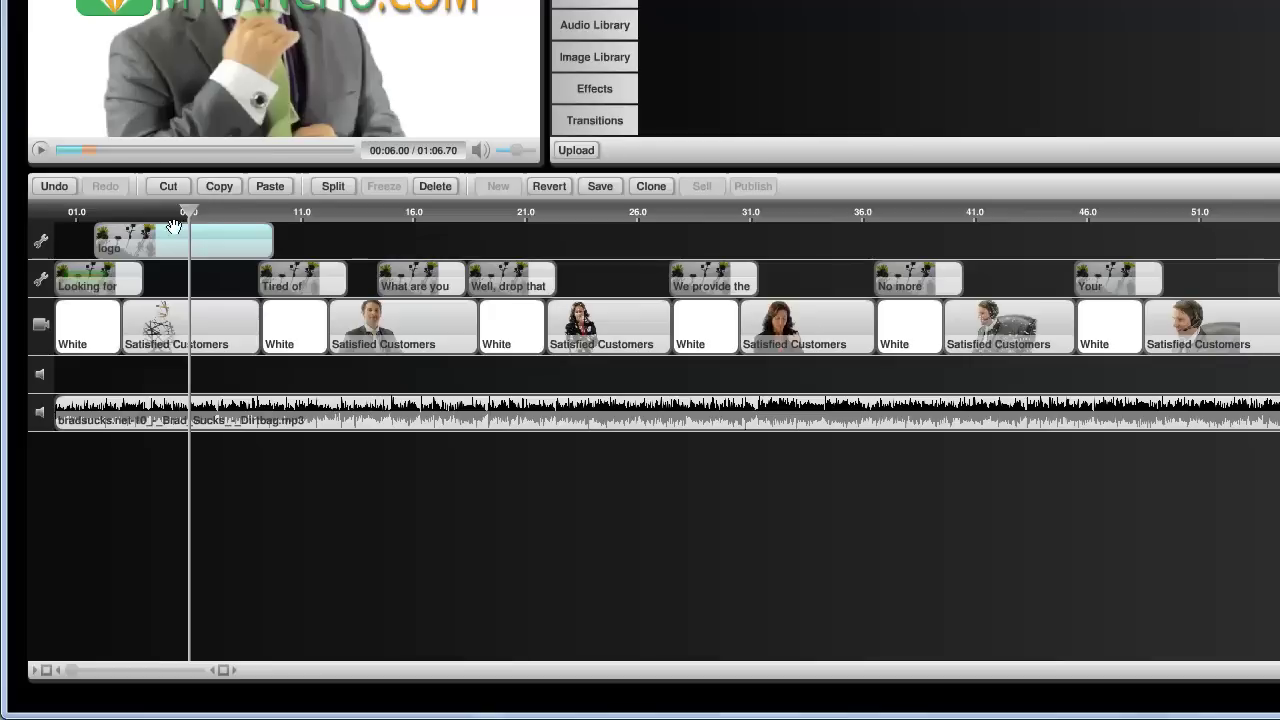
drag(143, 240, 113, 240)
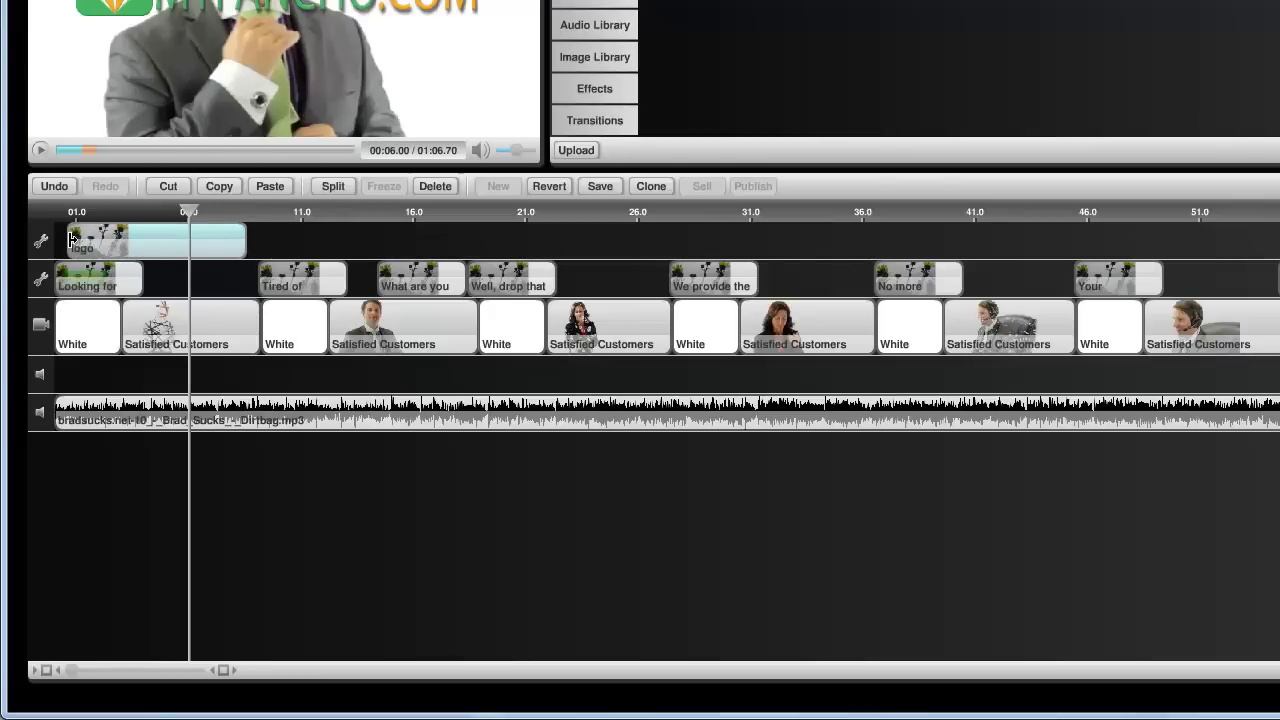
drag(70, 248, 217, 218)
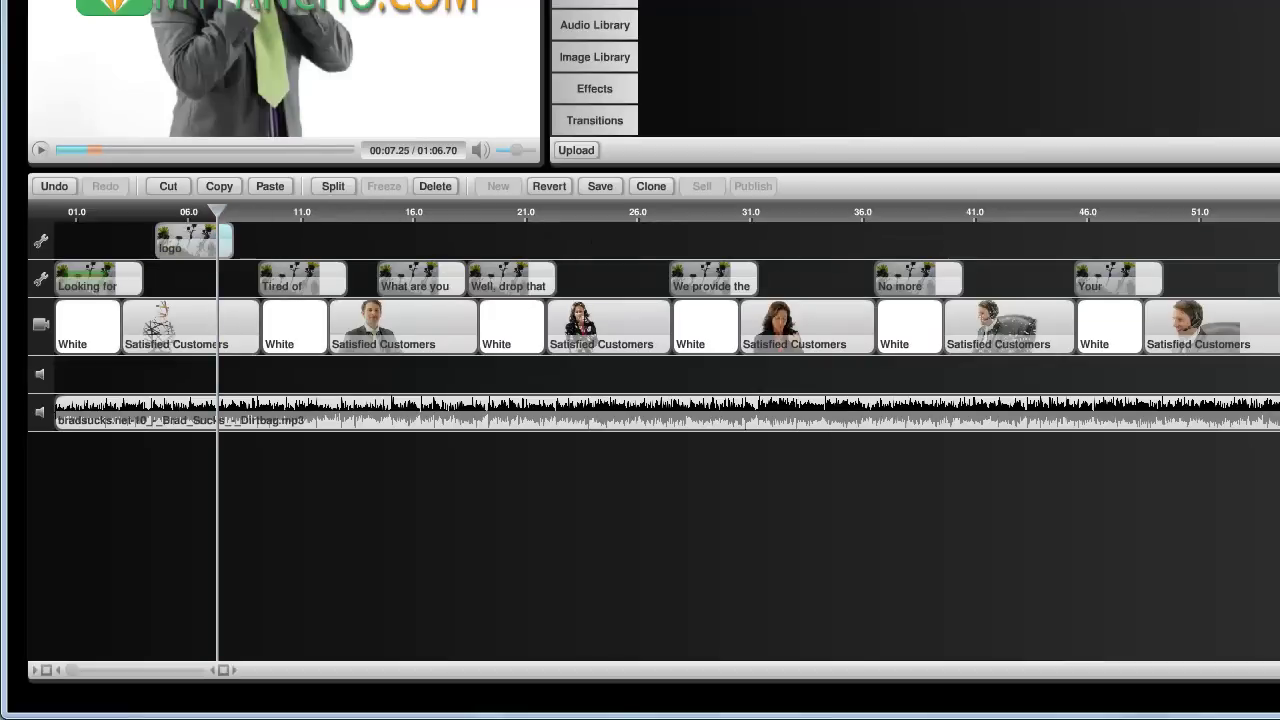
key(Right)
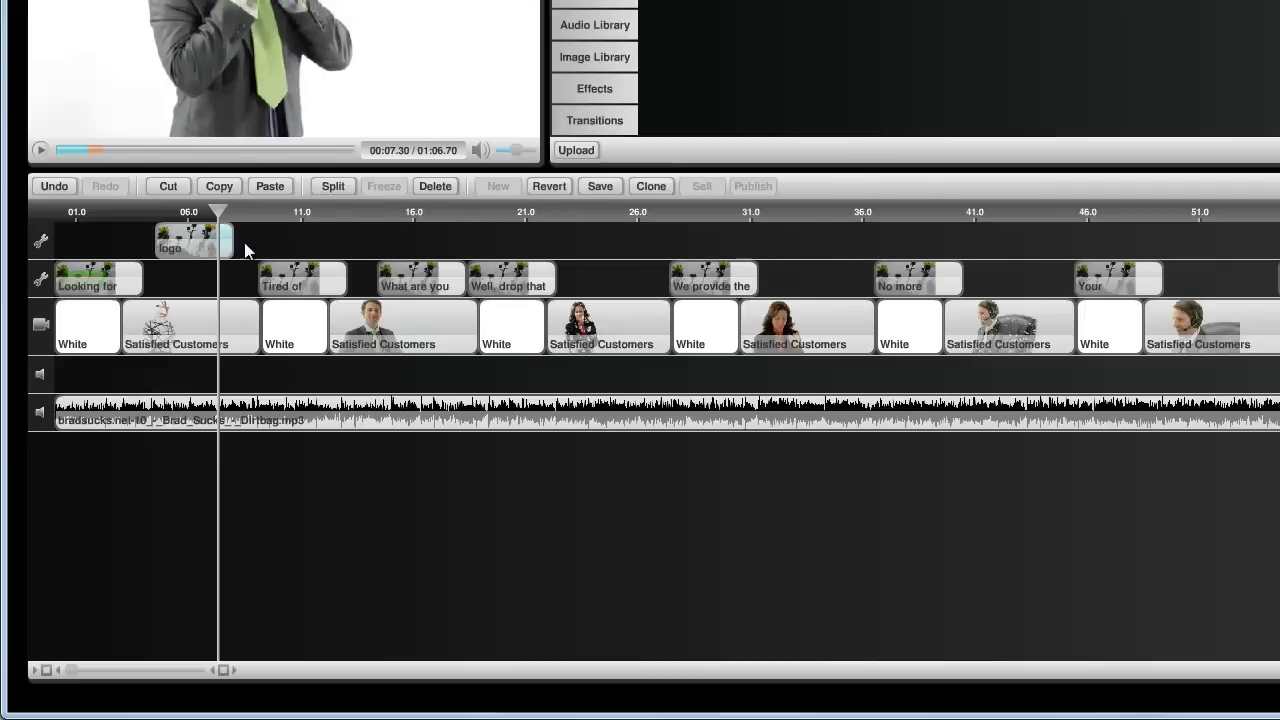
drag(190, 238, 609, 229)
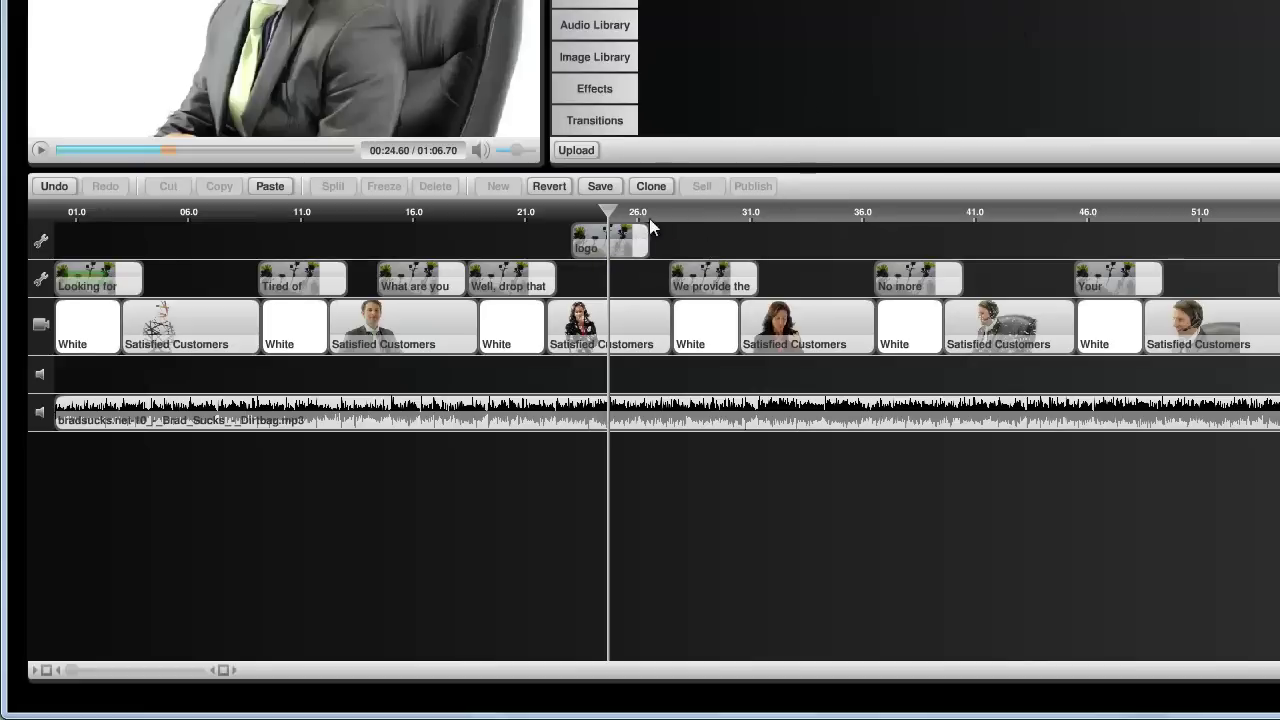
click(651, 186)
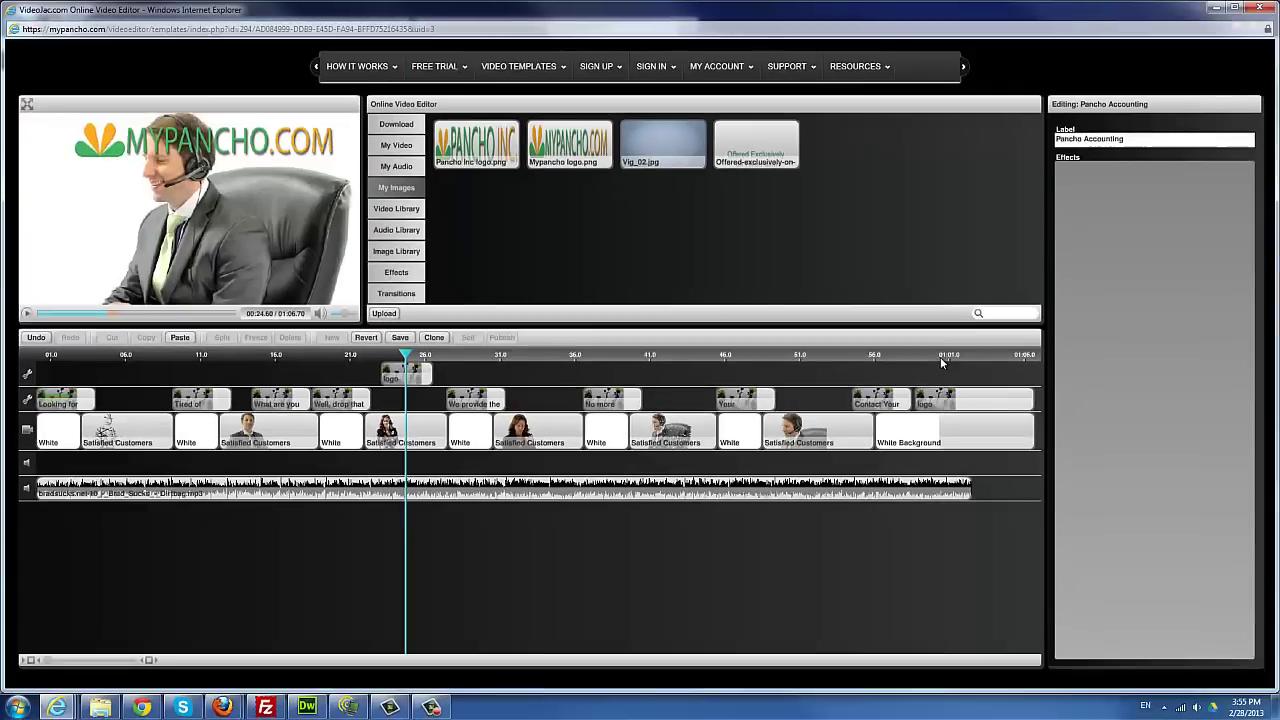
Replace the closing logo clip's media with Pancho Inc logo.png
click(941, 360)
click(956, 404)
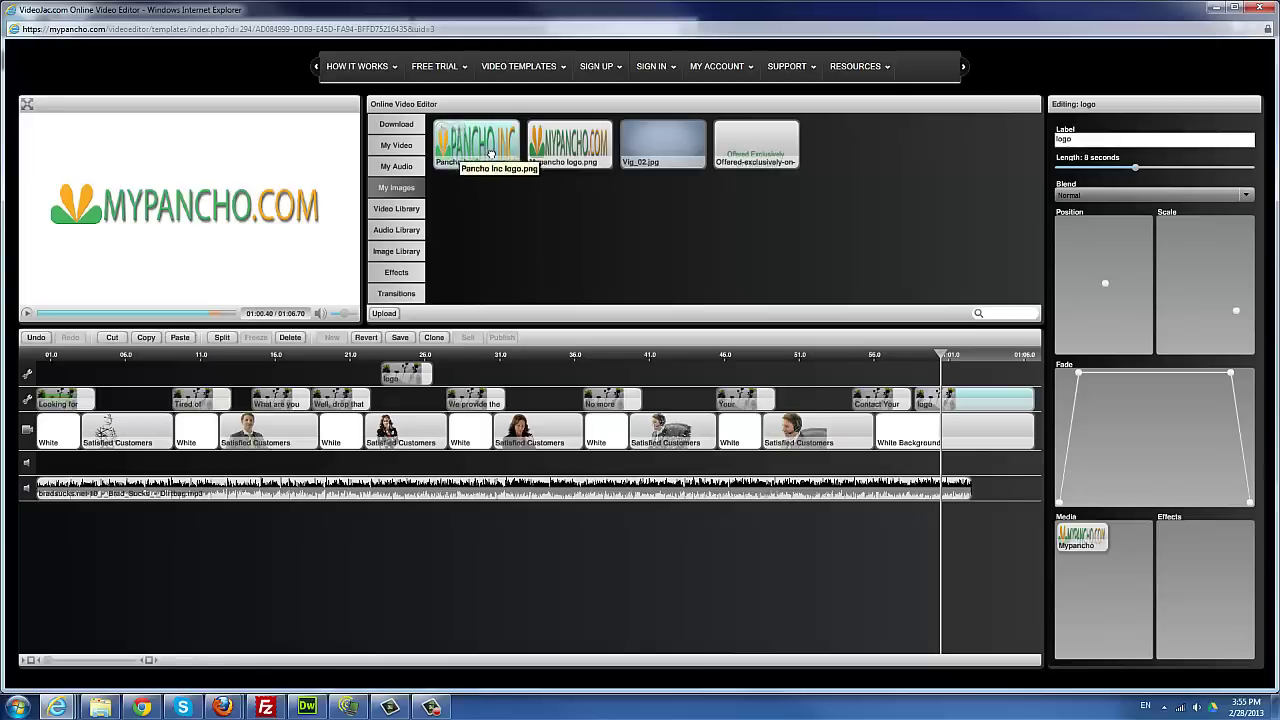
drag(476, 145, 725, 368)
drag(820, 427, 889, 261)
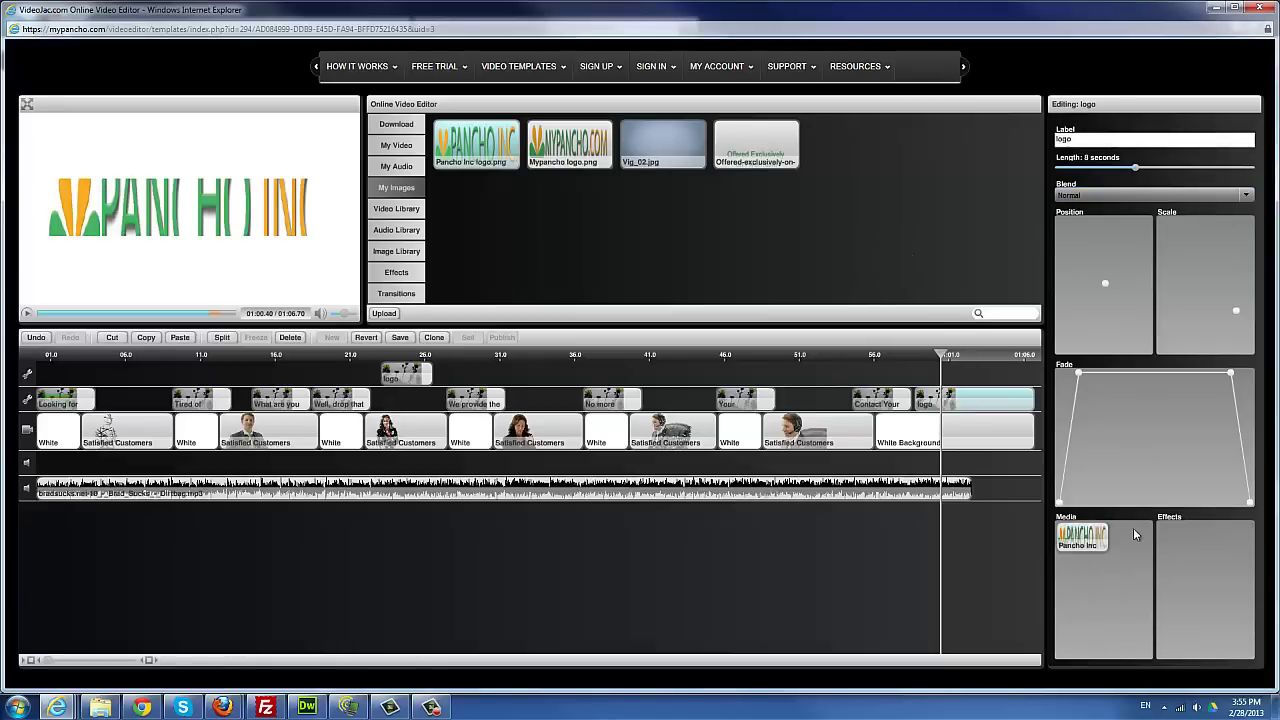
Set the Pancho Inc logo image to Stretch to Fill and preview it at 01:01.55
click(1093, 540)
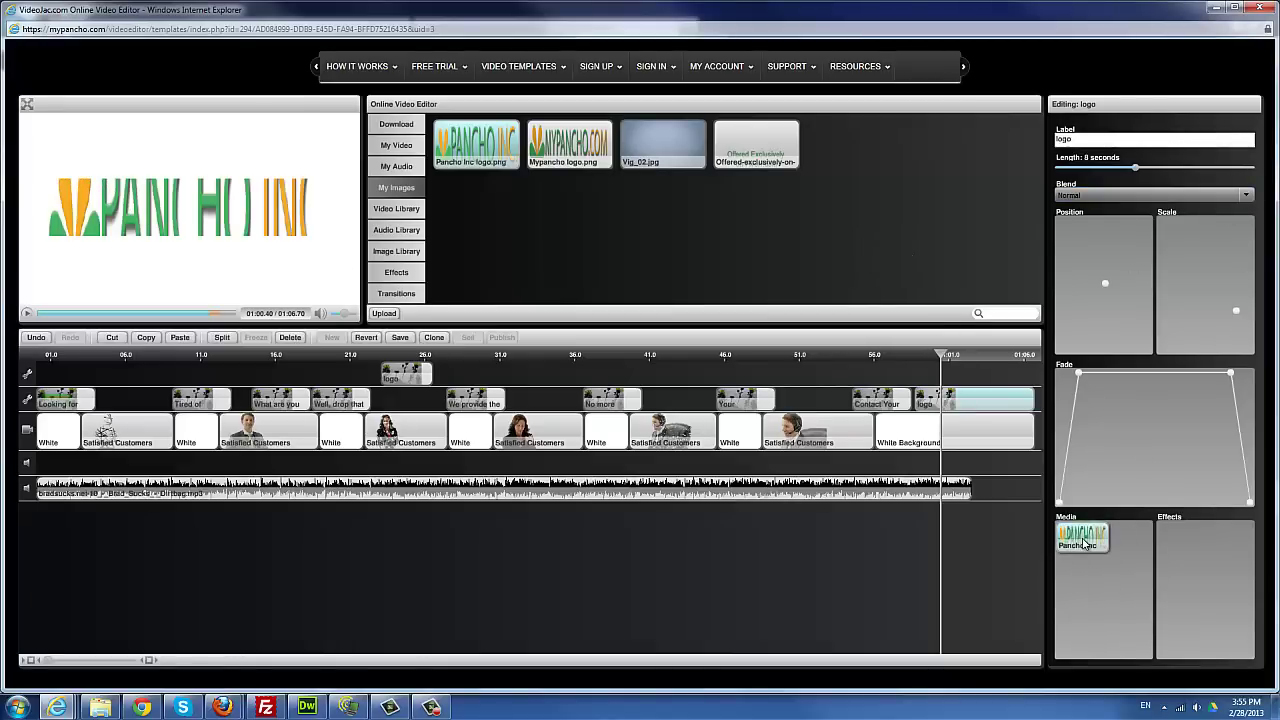
click(1245, 195)
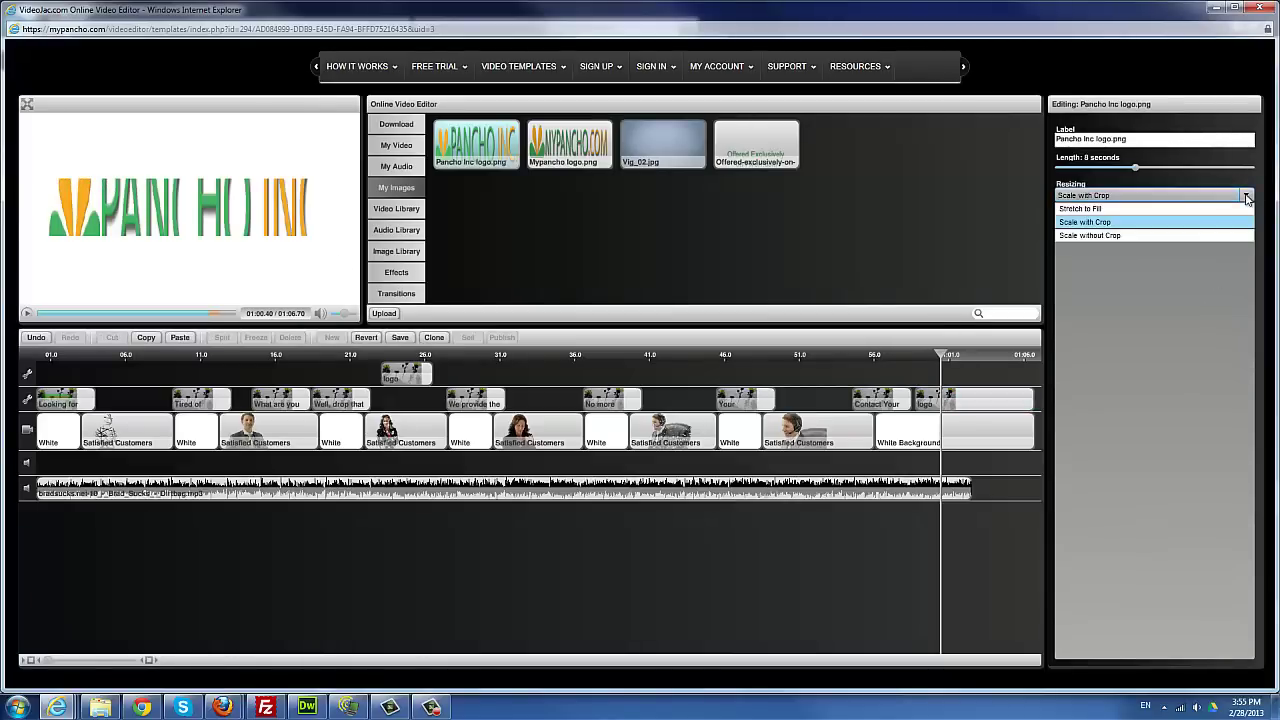
click(1074, 210)
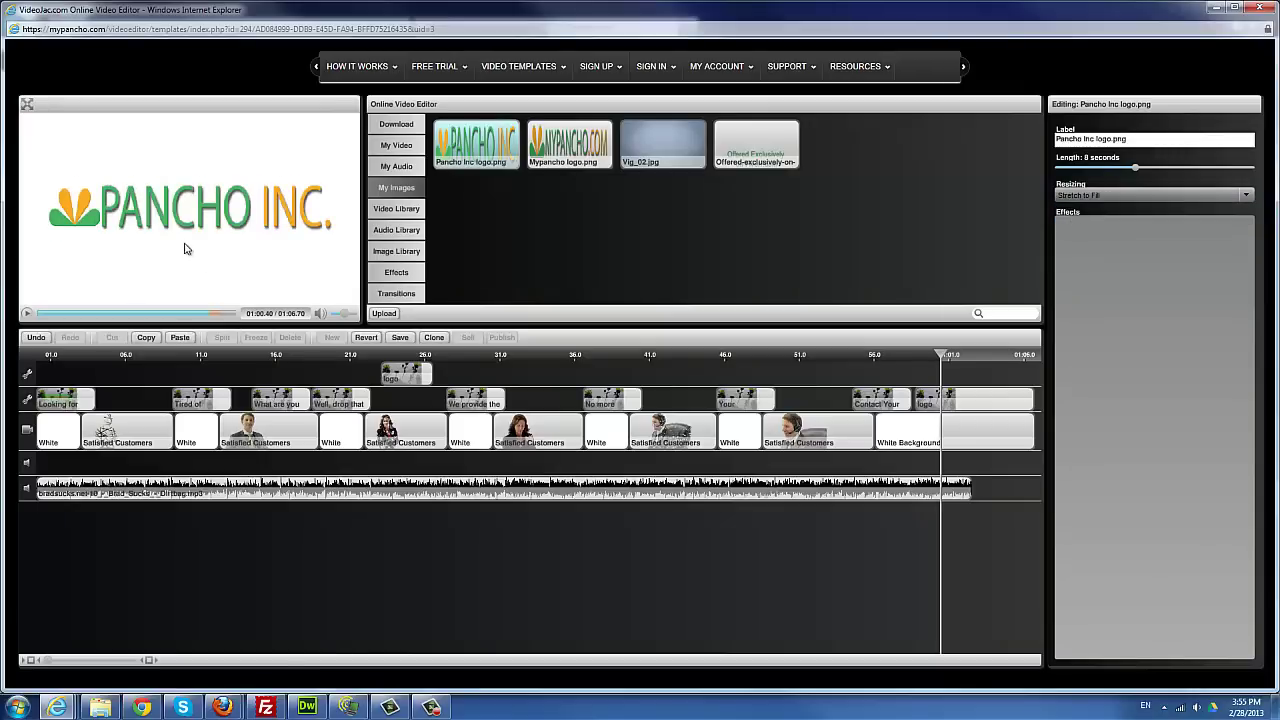
click(957, 359)
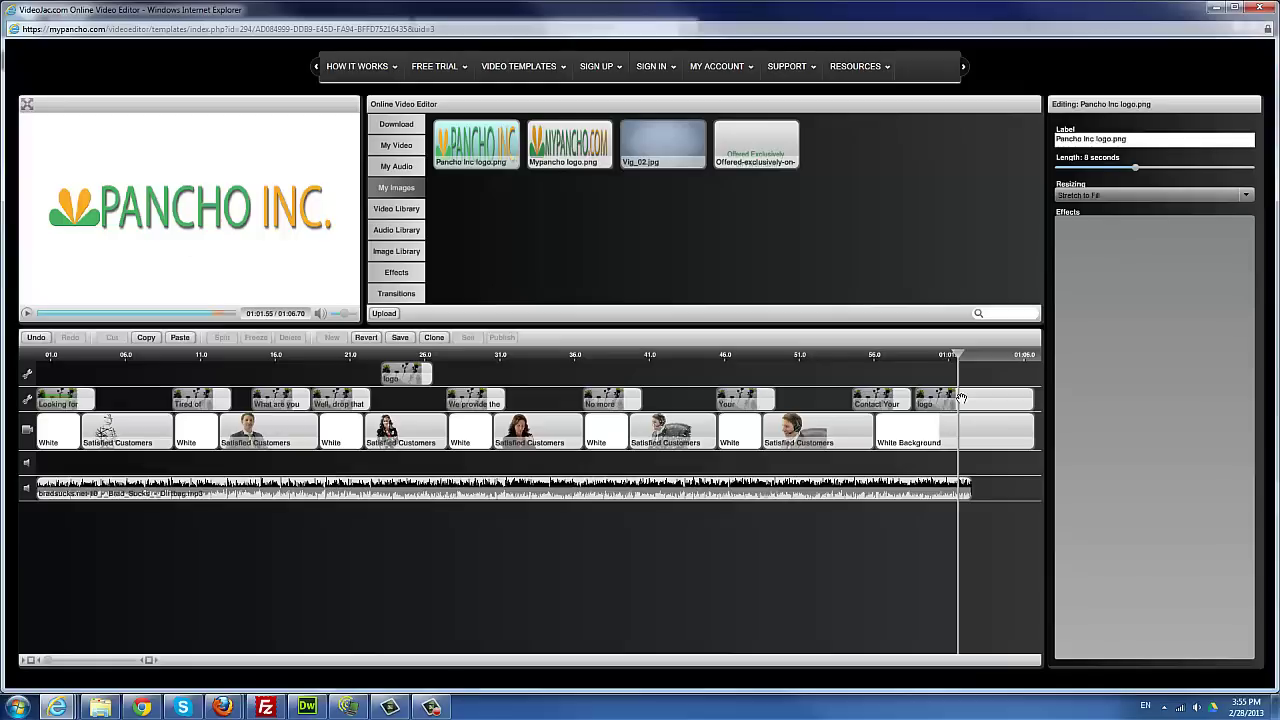
click(966, 400)
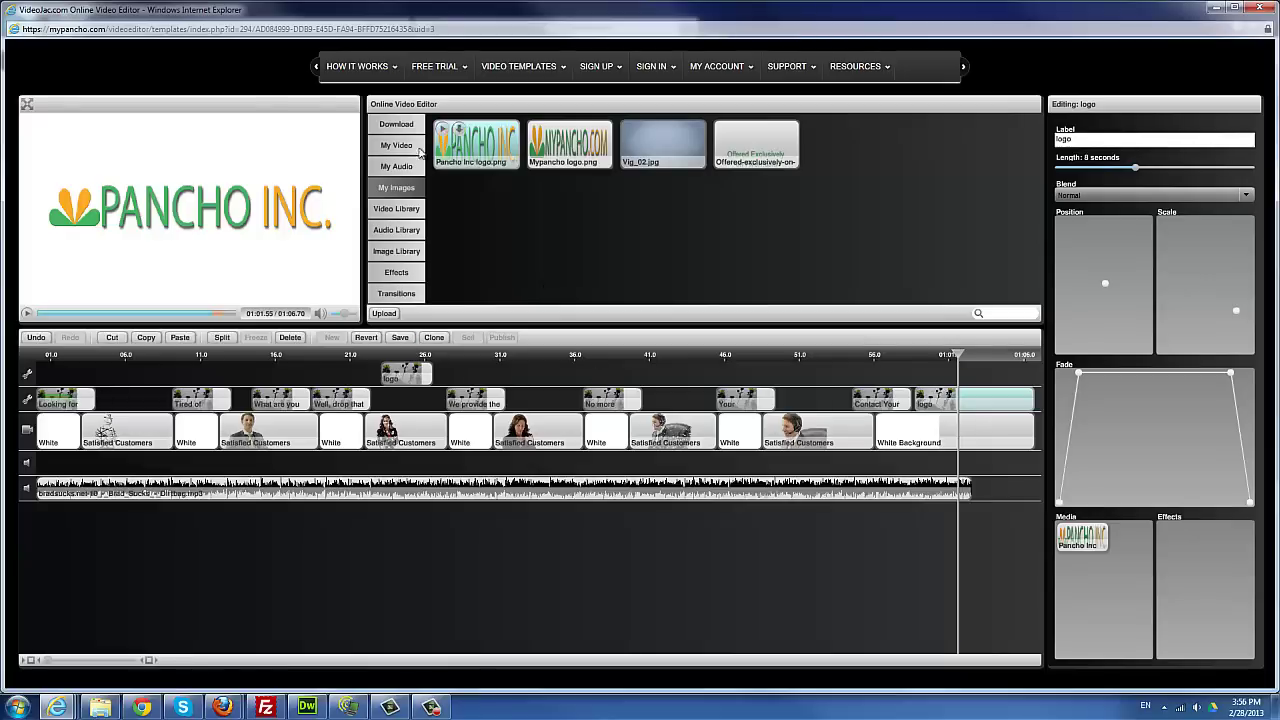
Add a Text overlay at the end of the timeline, positioned low in the frame
click(397, 272)
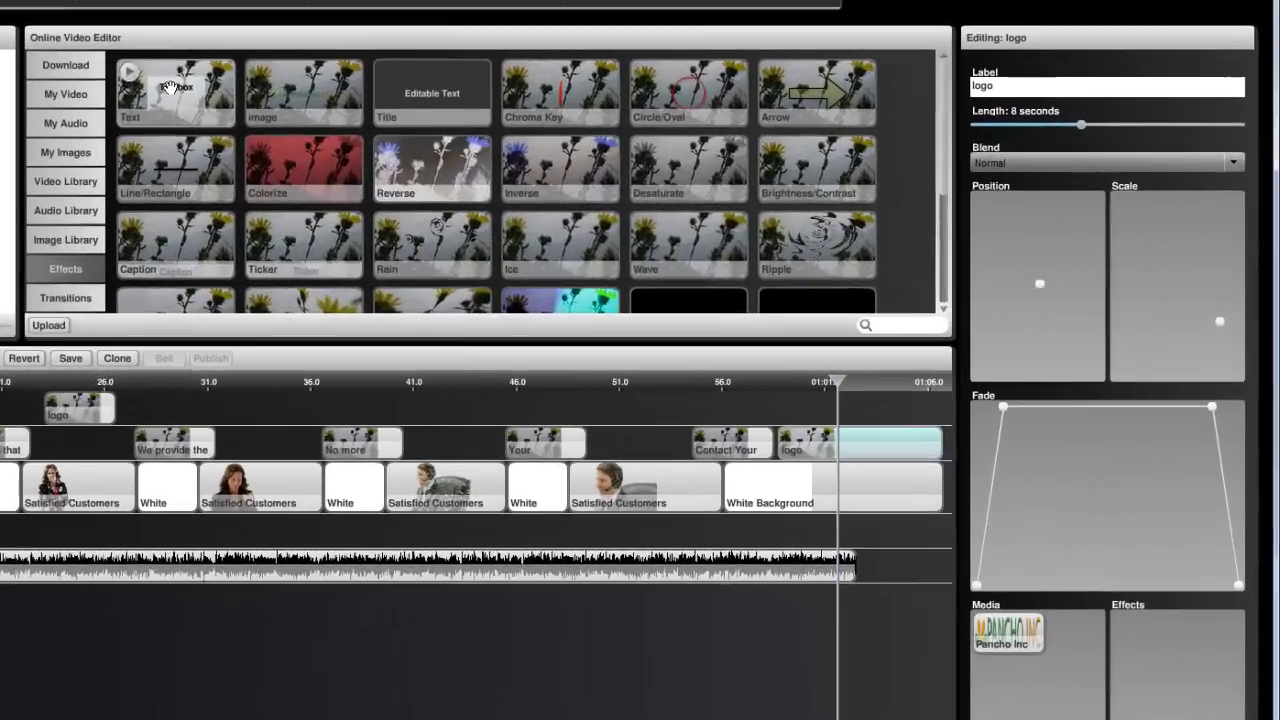
drag(476, 144, 977, 374)
mouse_move(866, 409)
mouse_down()
mouse_move(856, 414)
mouse_move(887, 414)
mouse_up()
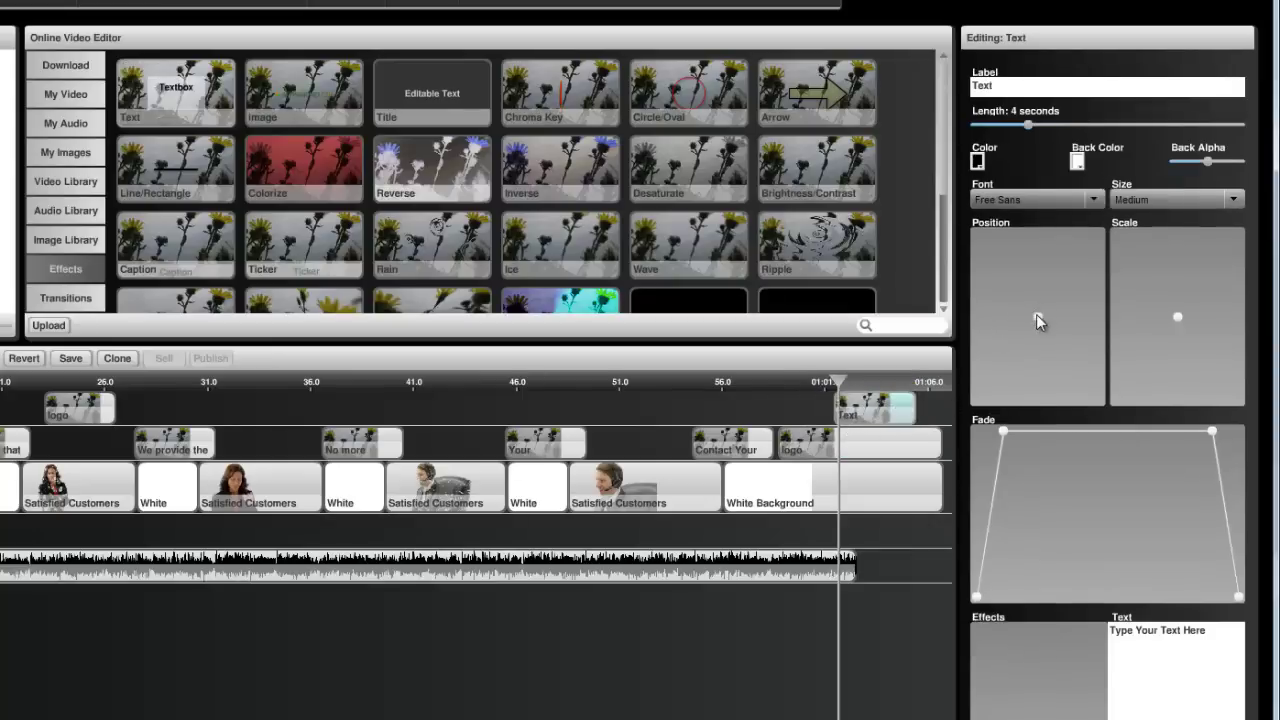
drag(1064, 257, 1033, 346)
click(1021, 391)
Set the text size to X Small and fine-tune its scale and position
click(1233, 200)
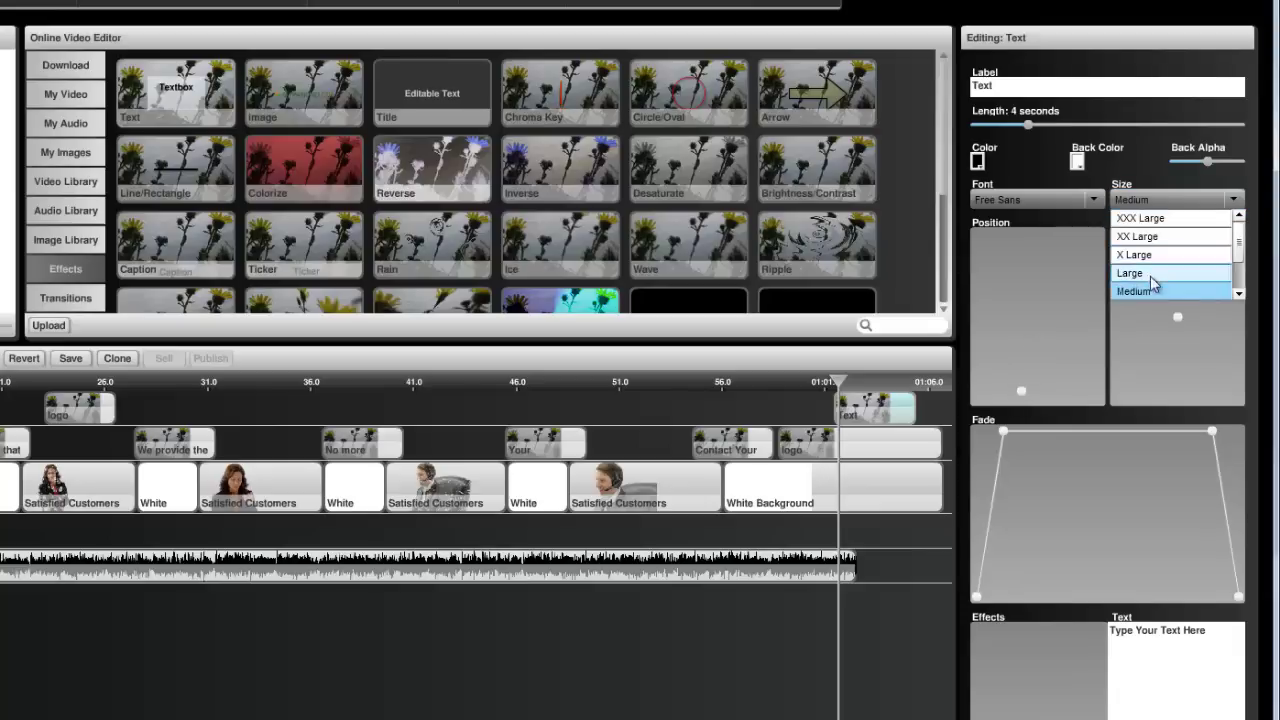
scroll(1237, 258, down, 3)
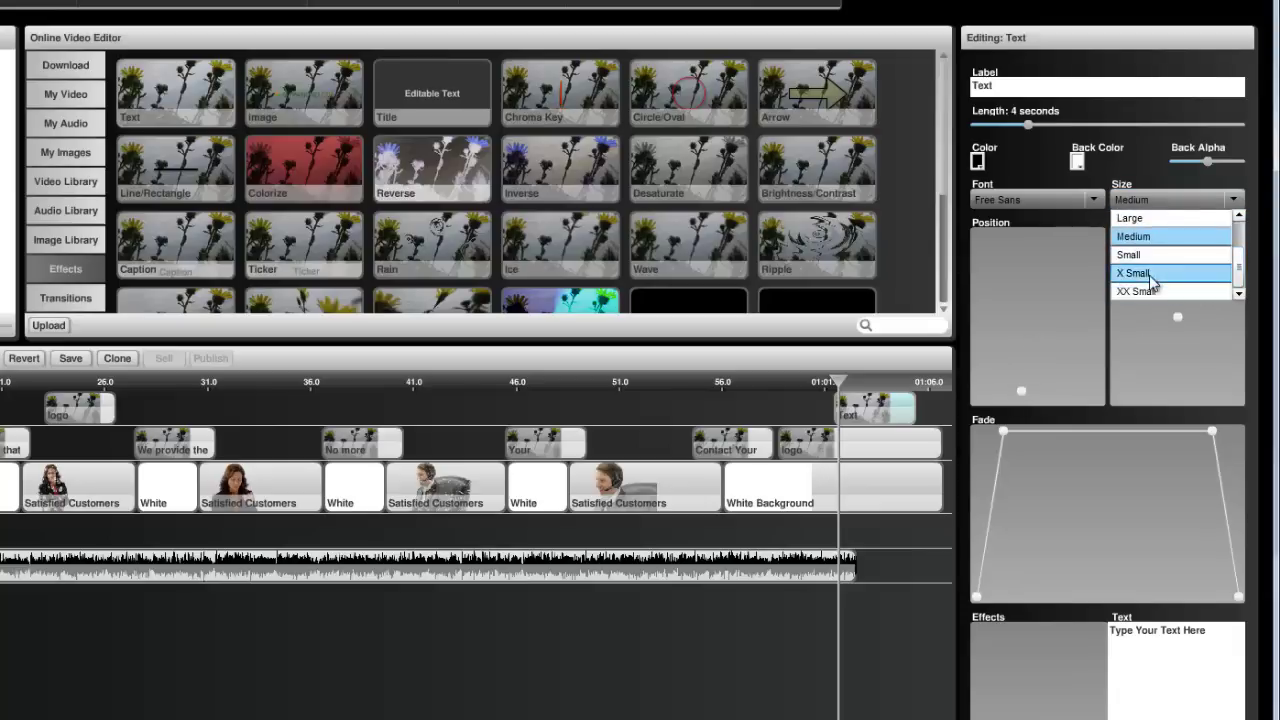
click(1150, 278)
click(1149, 276)
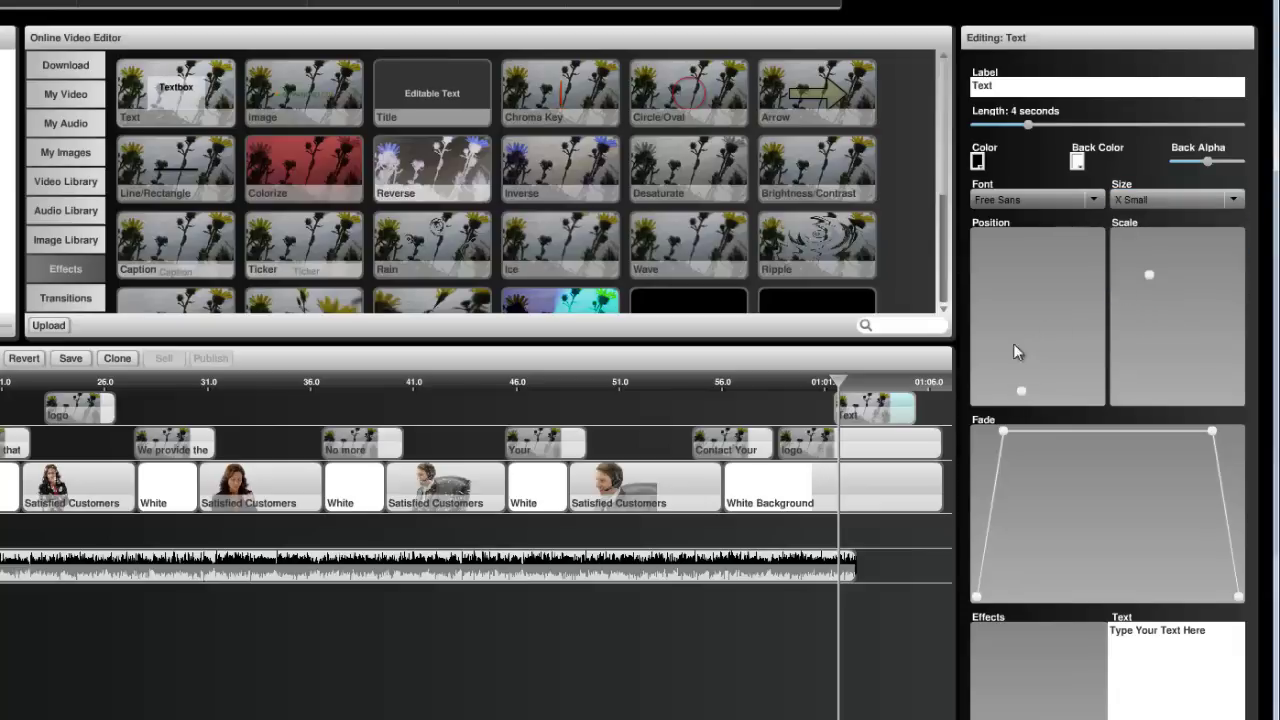
click(861, 388)
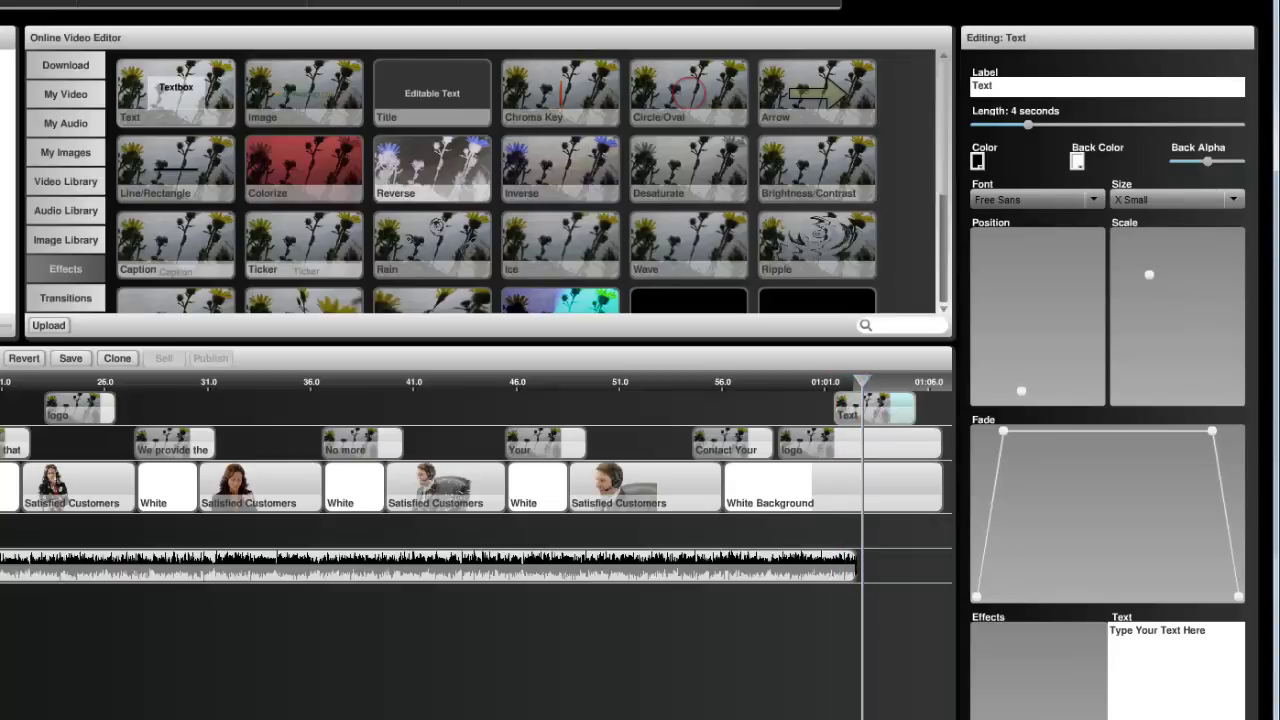
click(1187, 356)
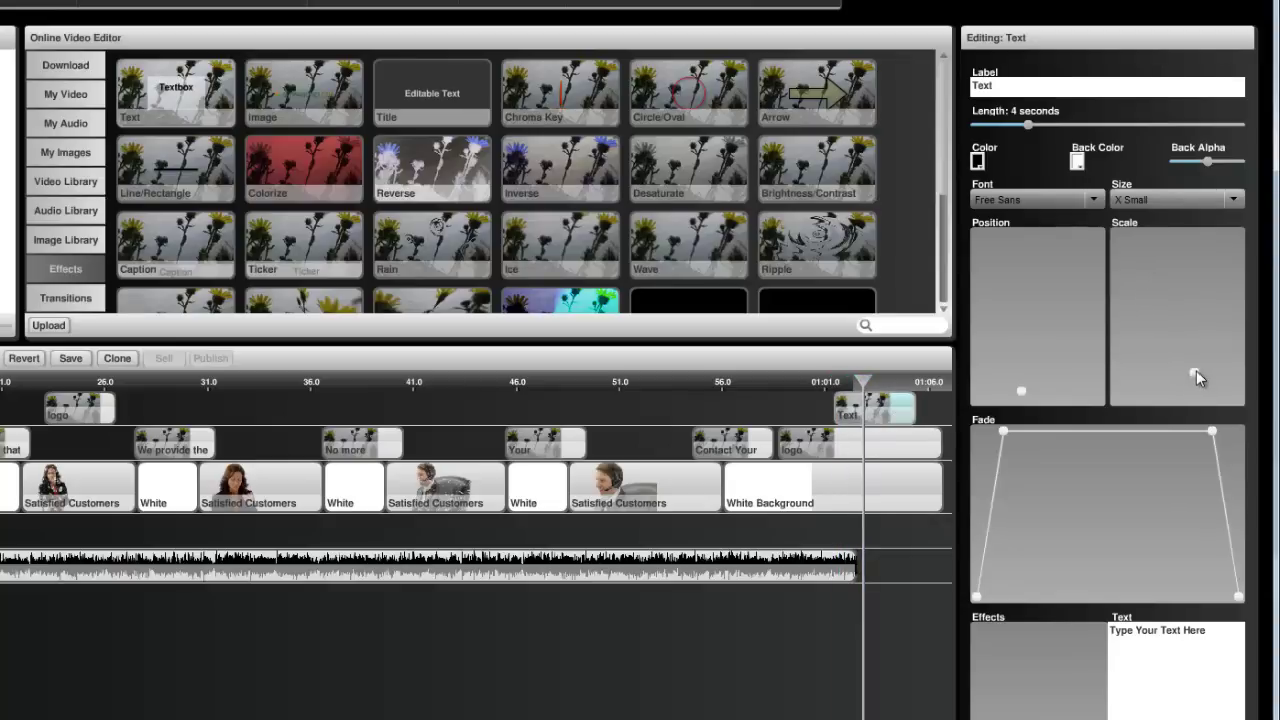
drag(1022, 392, 1040, 376)
Replace the end text with the company phone number and add a Title (Editable Text) clip at the start
click(1171, 637)
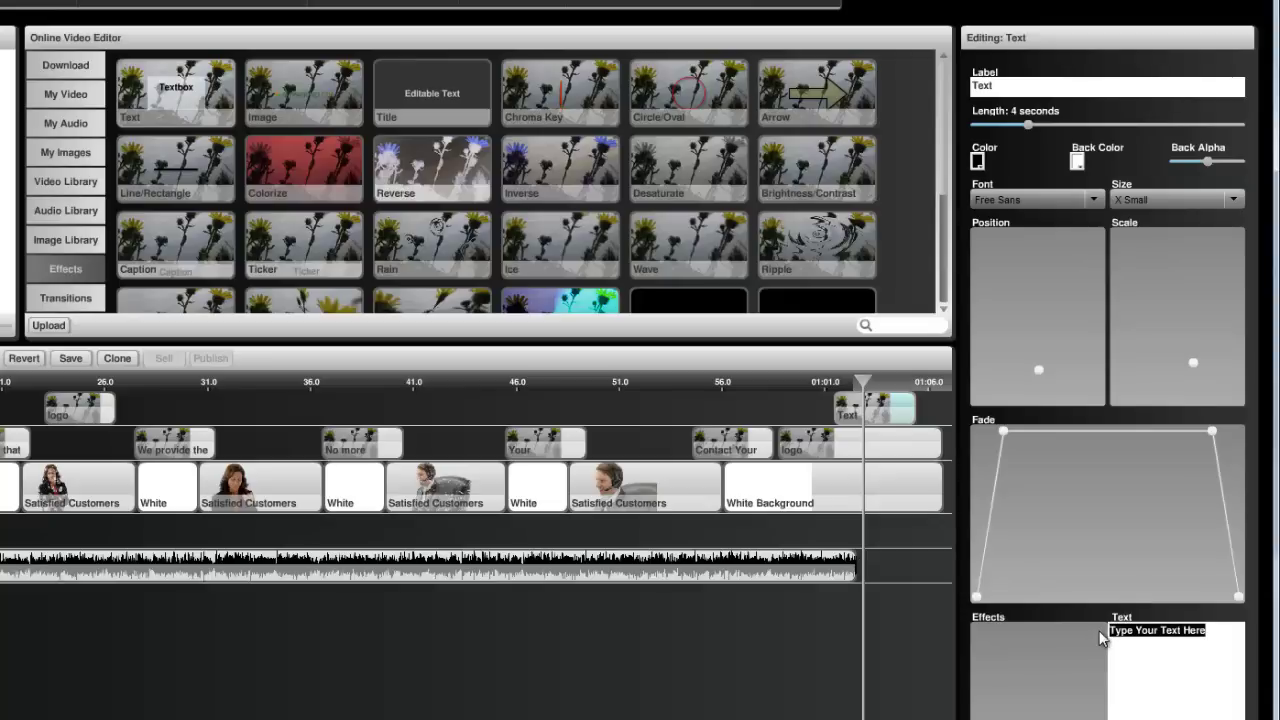
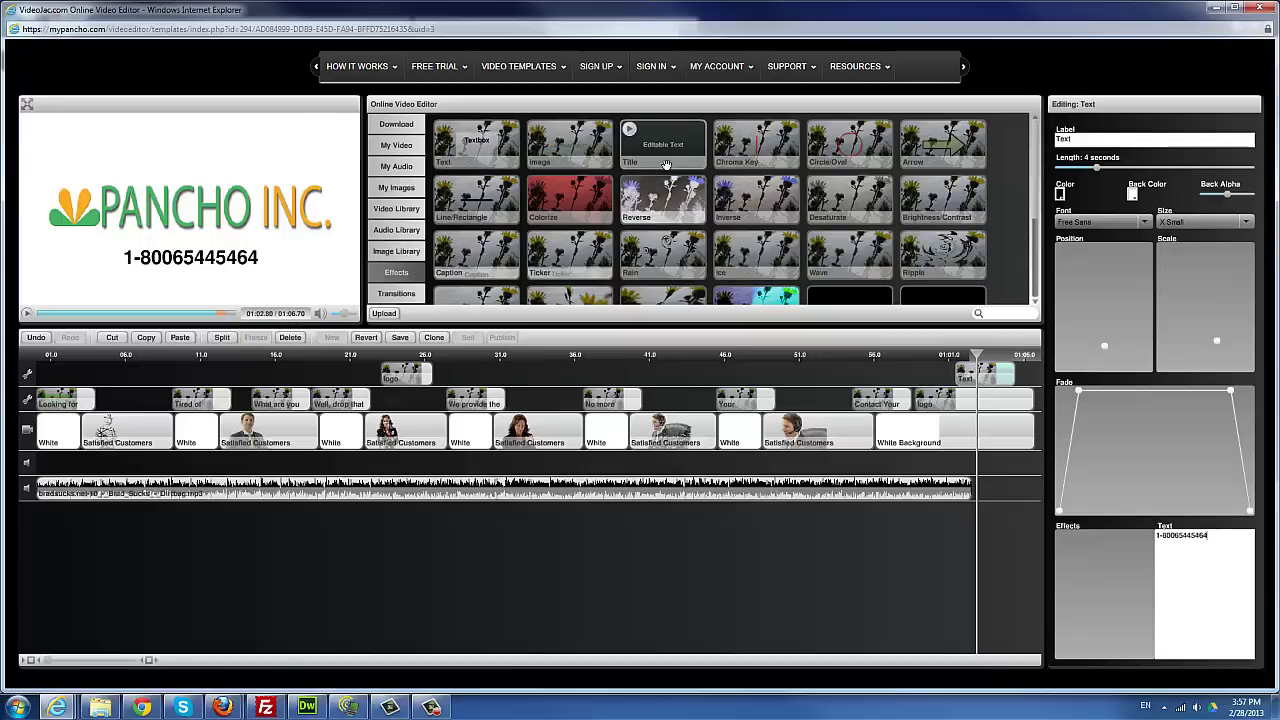
drag(672, 150, 53, 418)
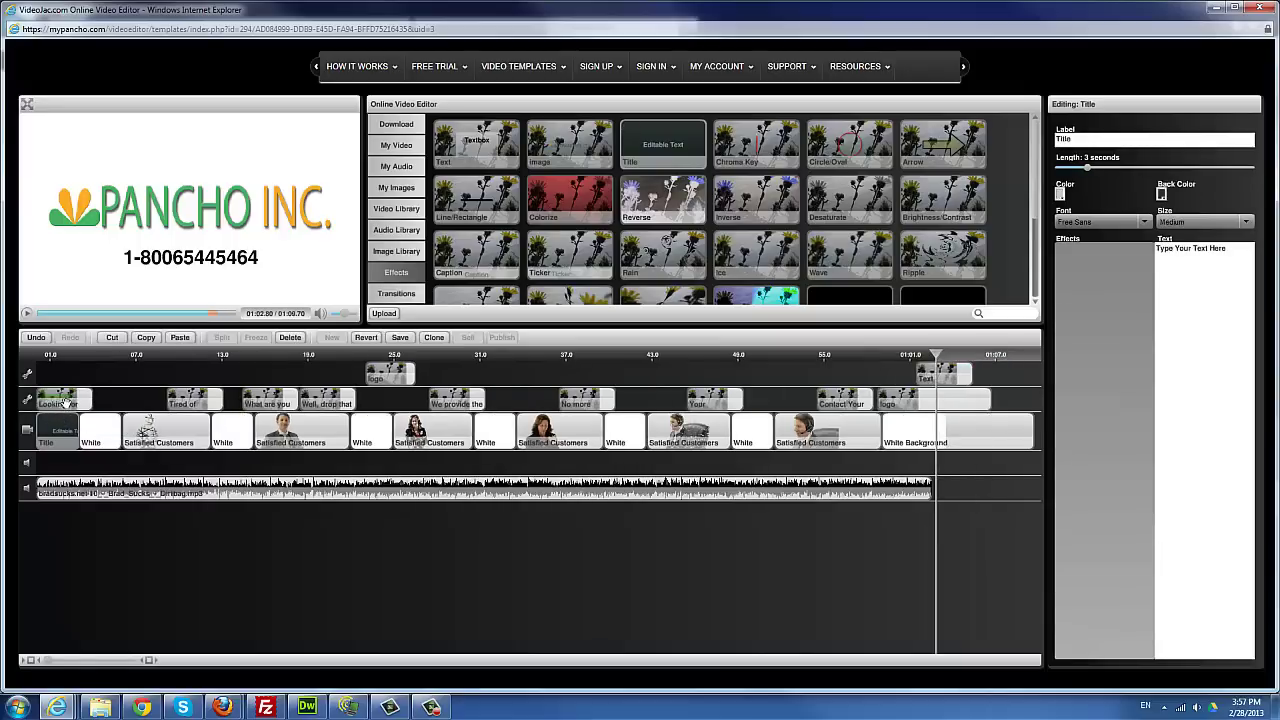
Give the opening title a dark red background and paste 'What are you waiting for?' as its text
click(60, 401)
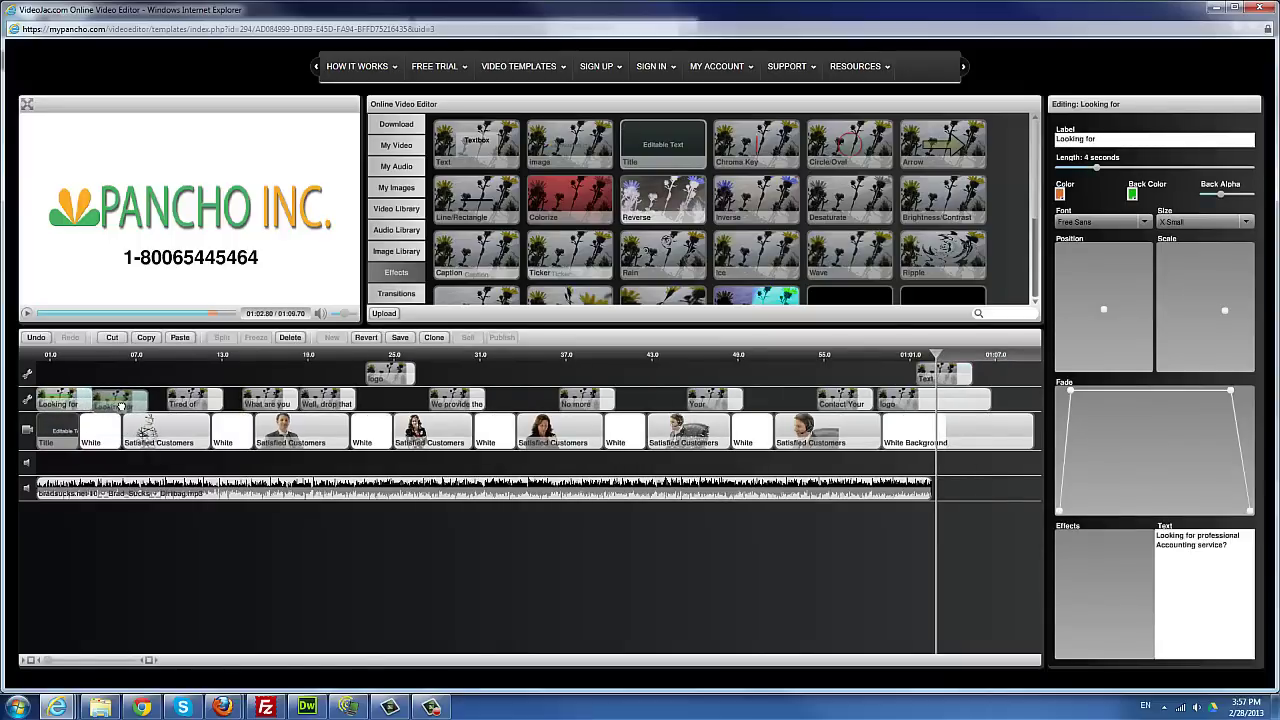
click(57, 366)
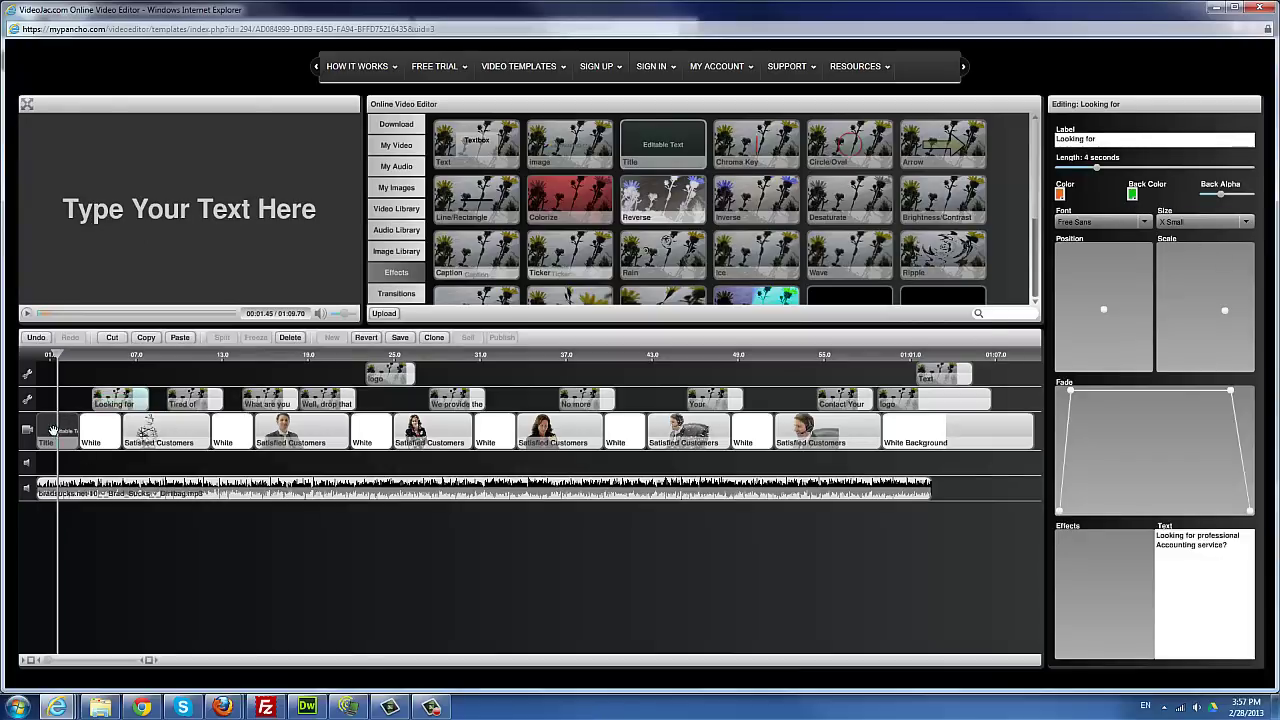
click(54, 430)
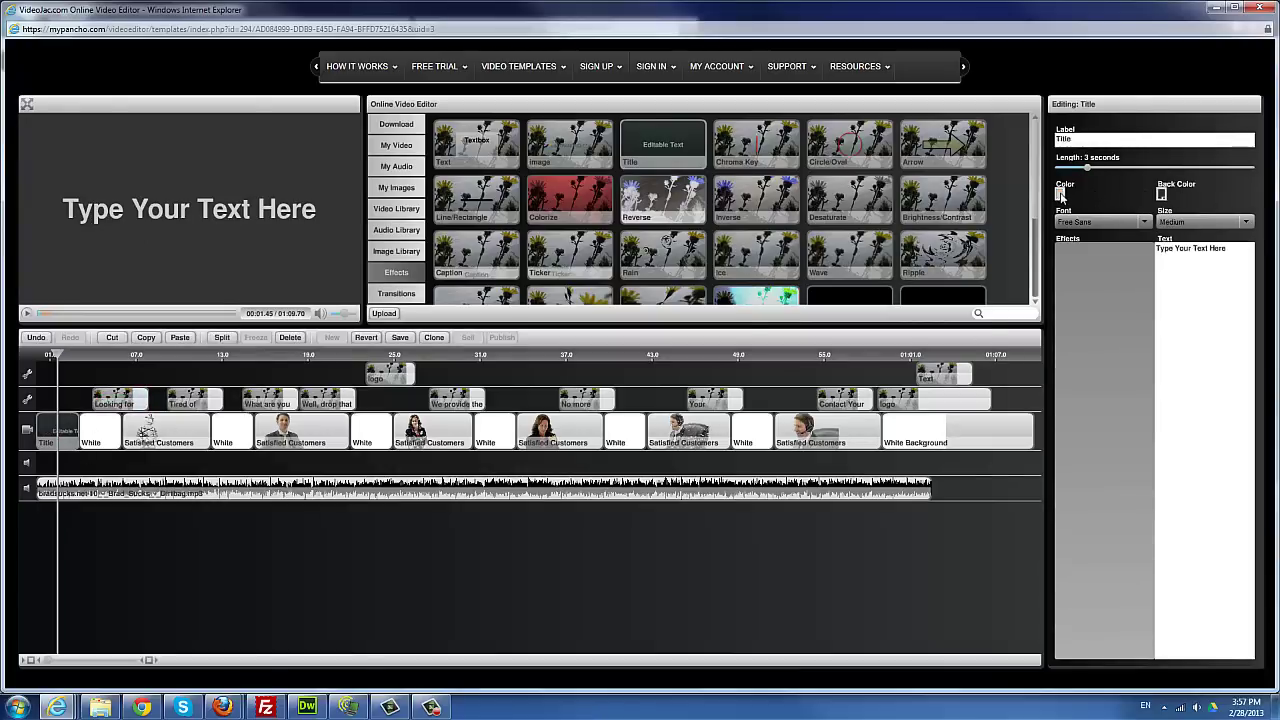
click(1160, 193)
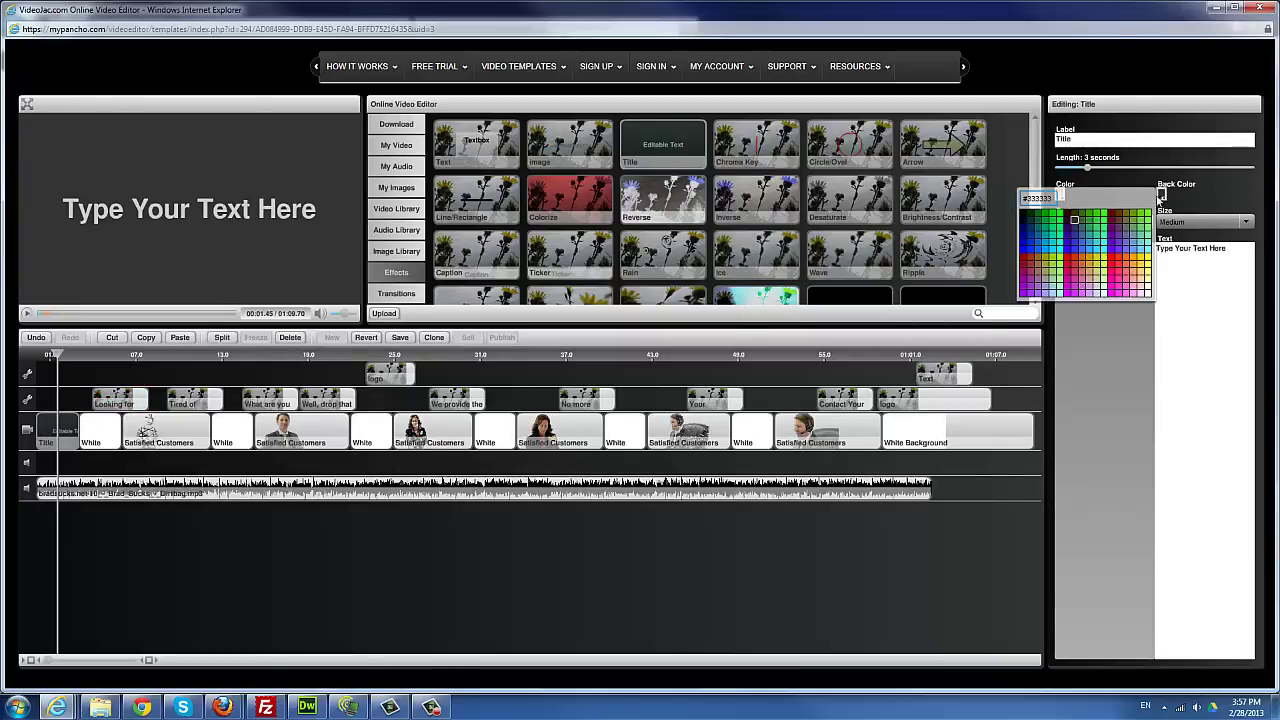
click(1125, 261)
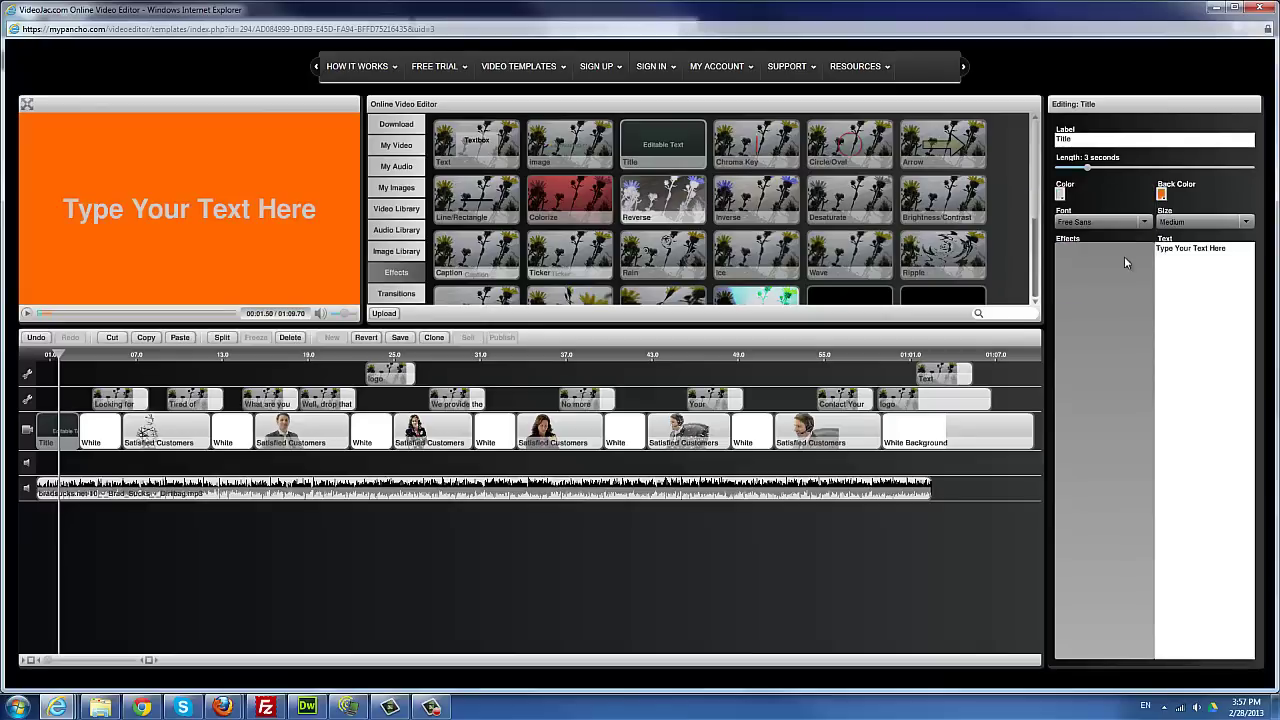
click(1161, 194)
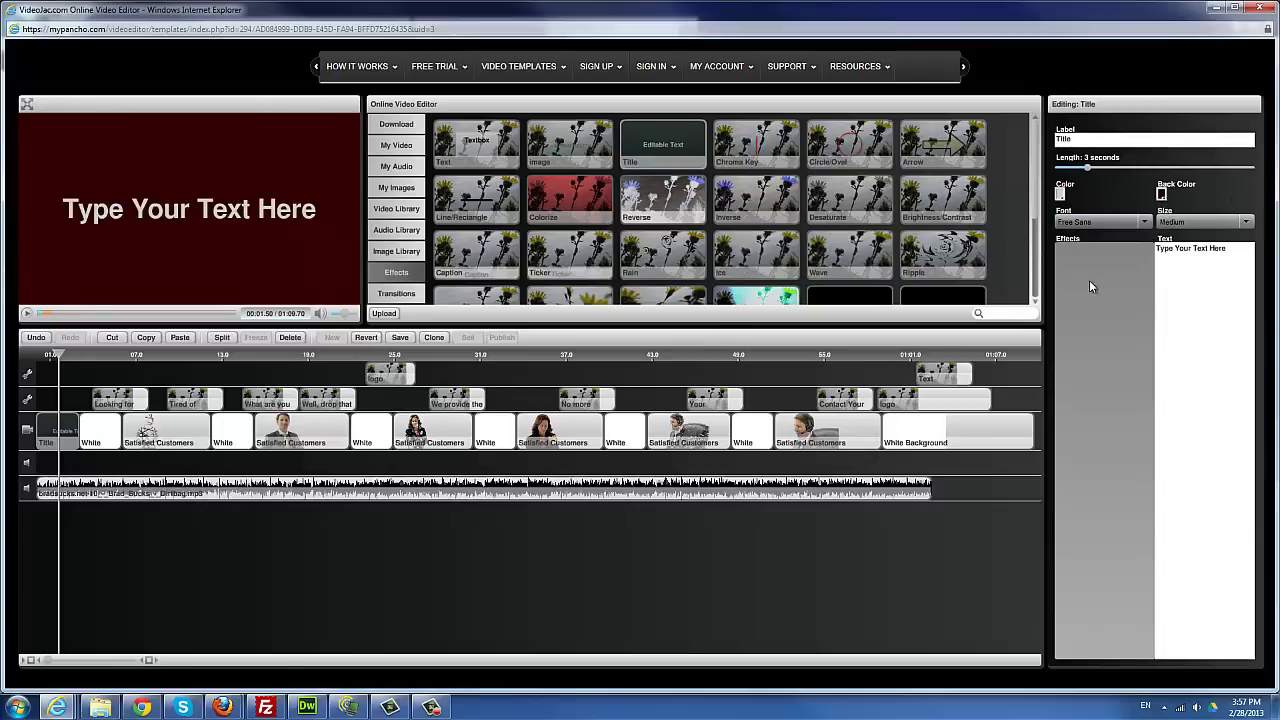
drag(1242, 254, 1156, 250)
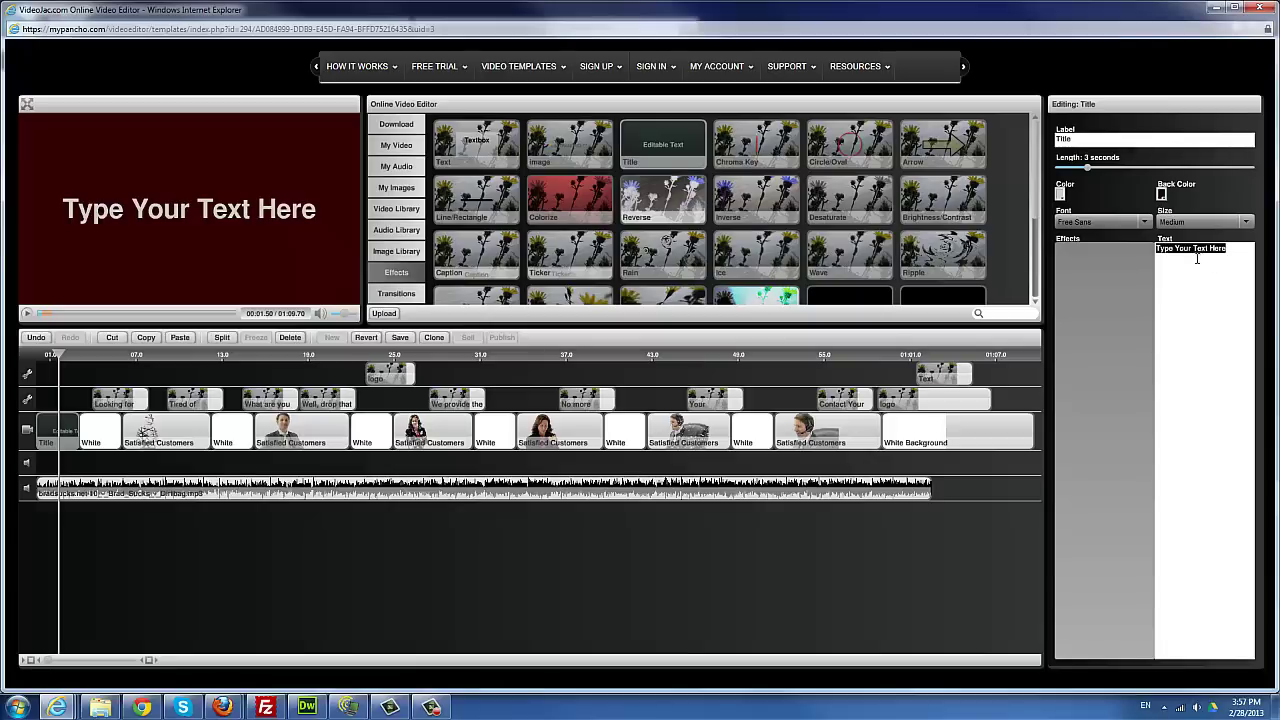
text(What are you waiting for?)
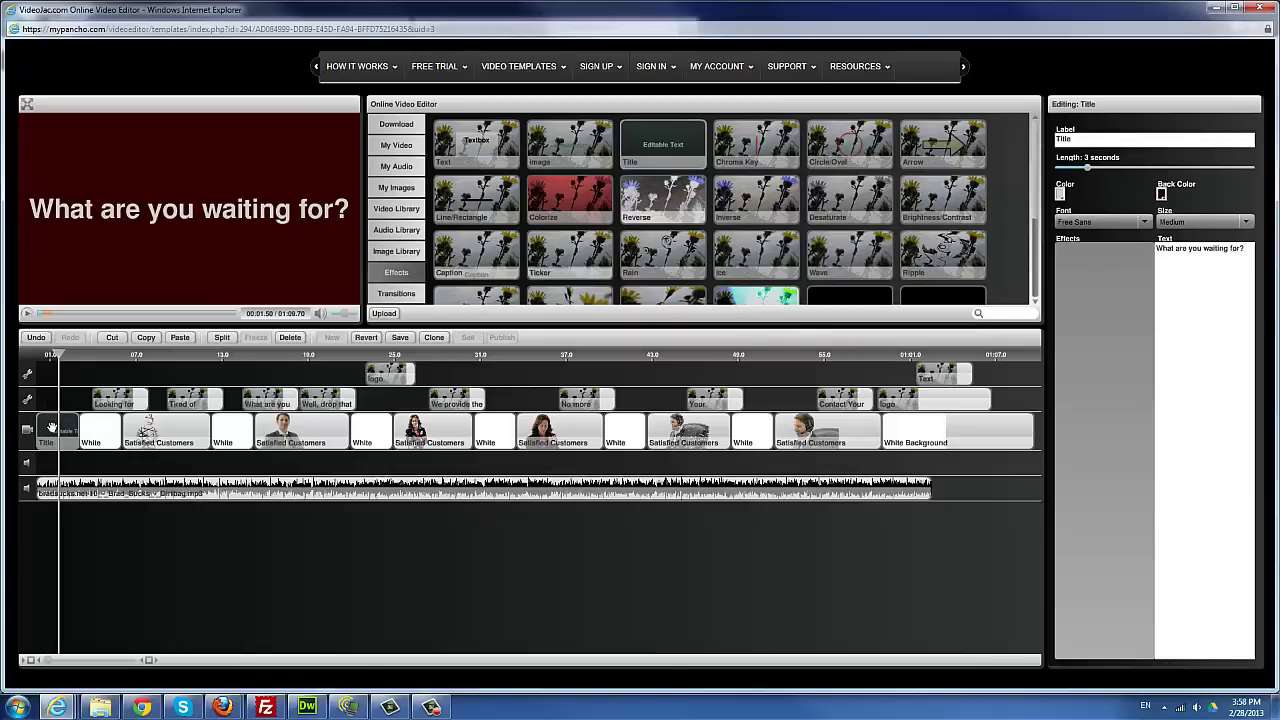
click(90, 528)
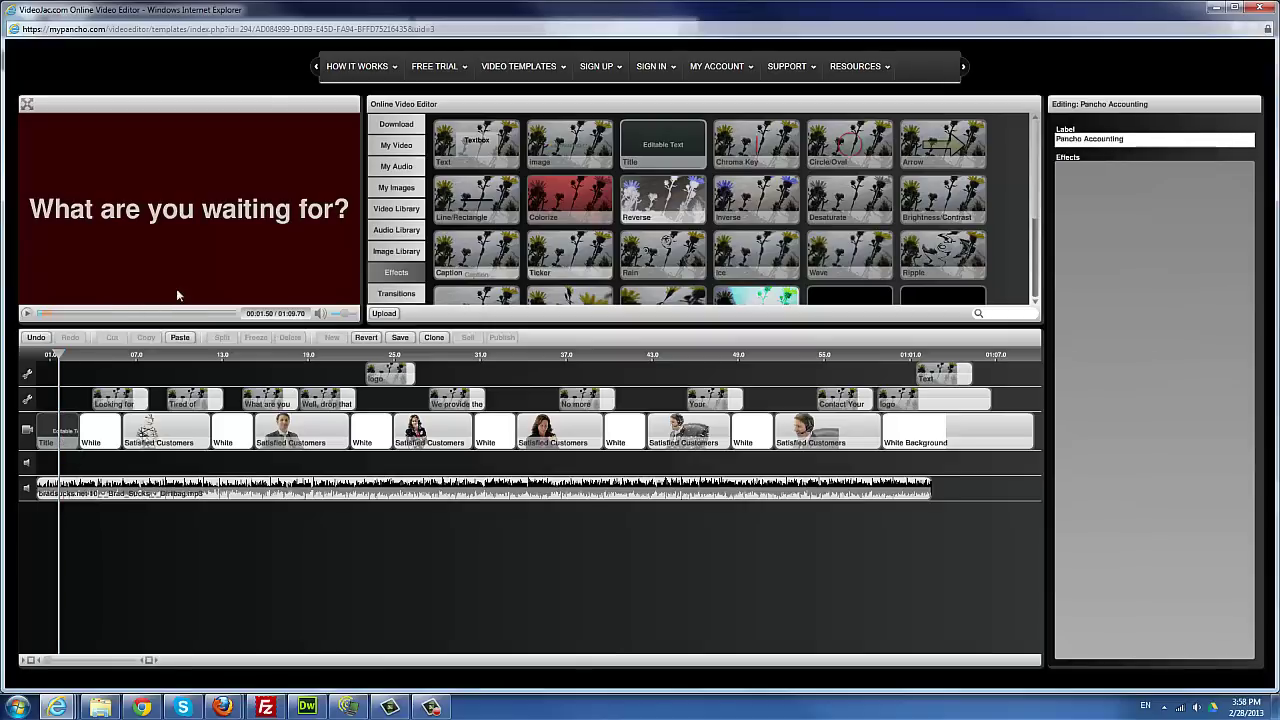
drag(60, 356, 32, 360)
click(30, 314)
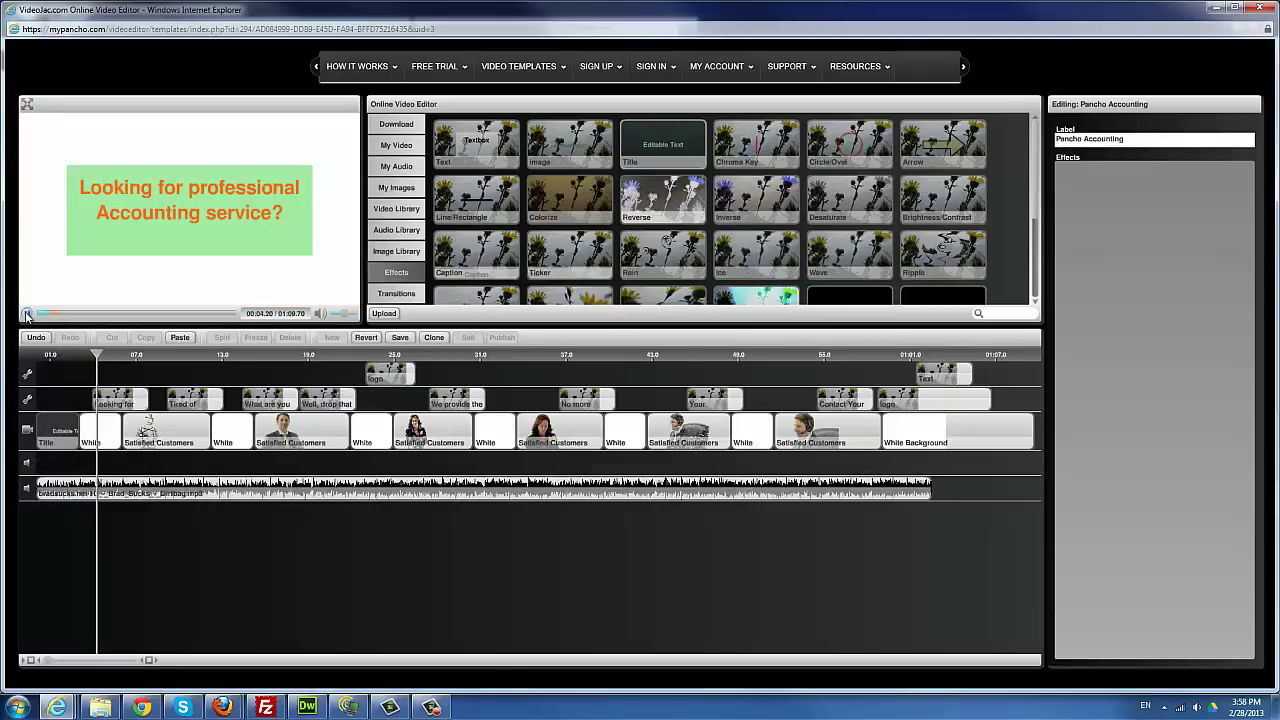
click(55, 375)
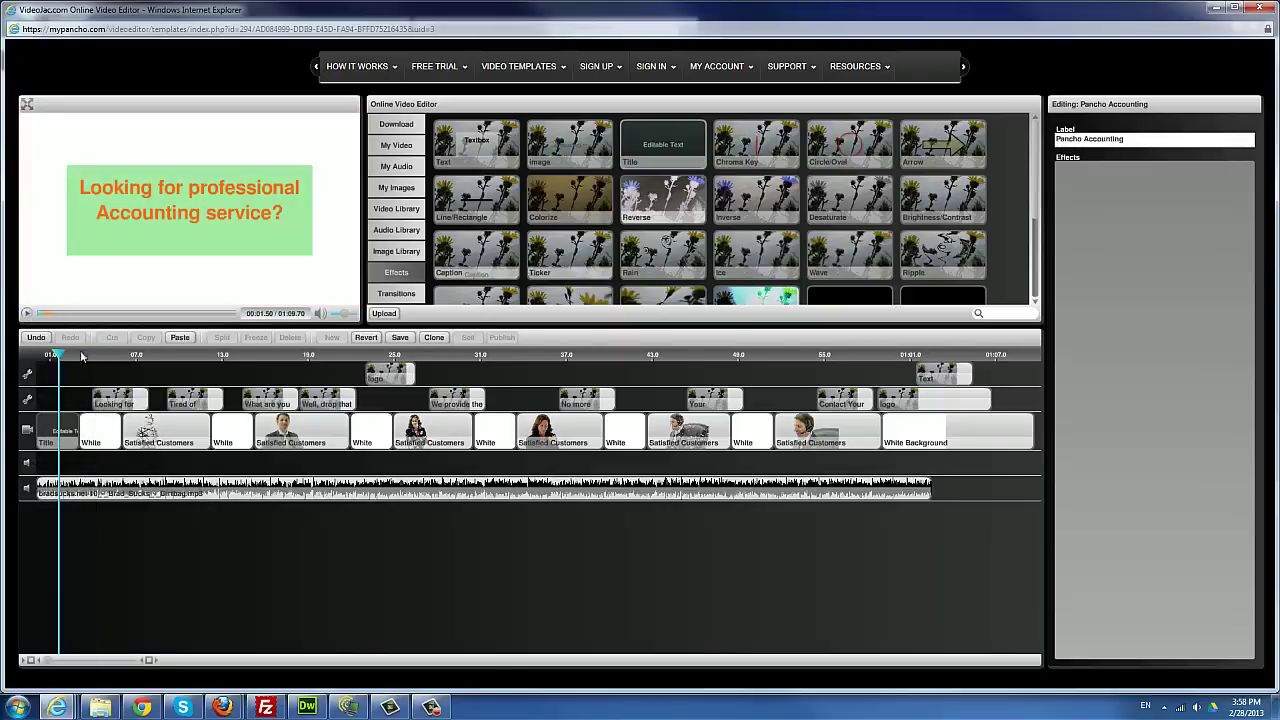
click(63, 432)
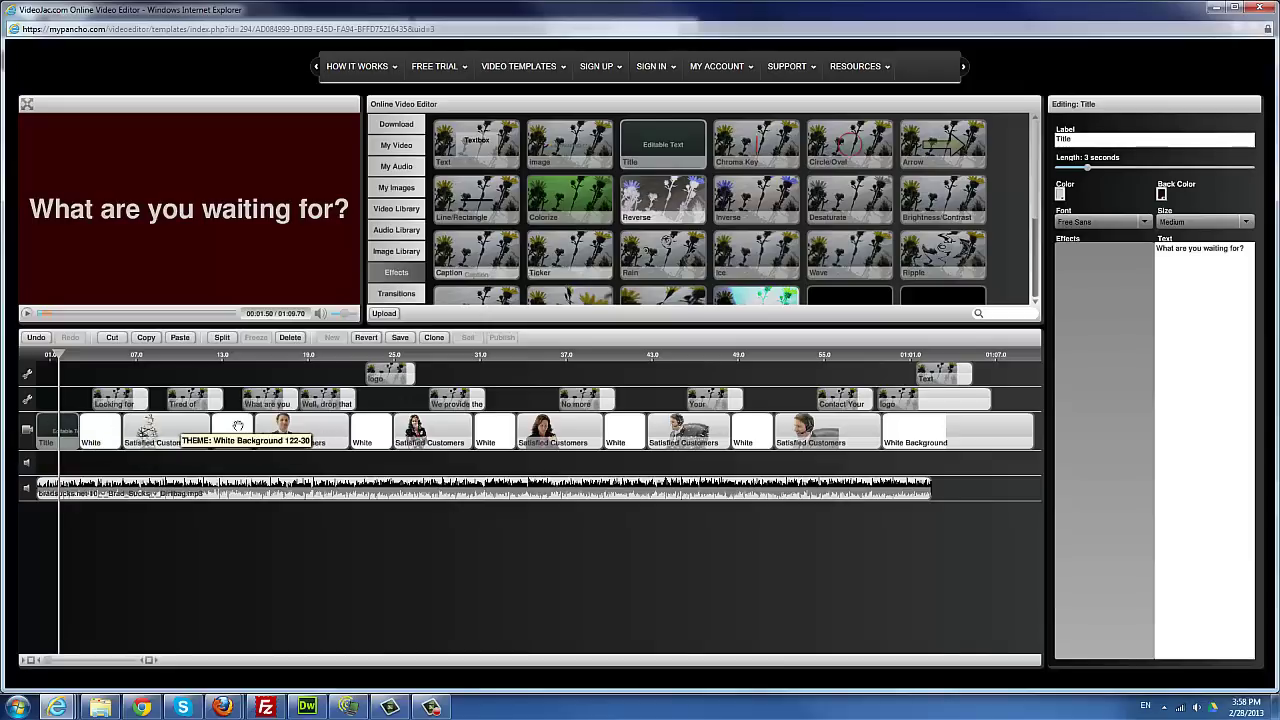
click(228, 430)
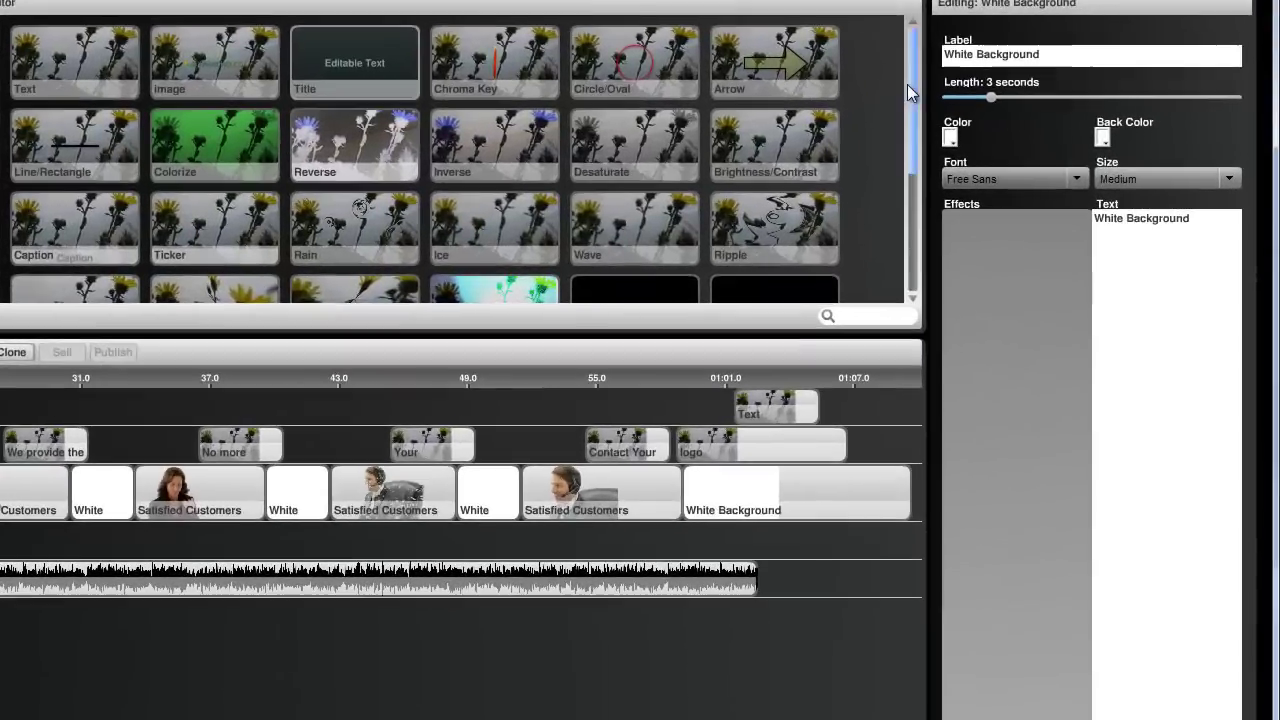
Add a Colorize effect near the 37-second mark with a magenta tint
drag(1031, 158, 1029, 180)
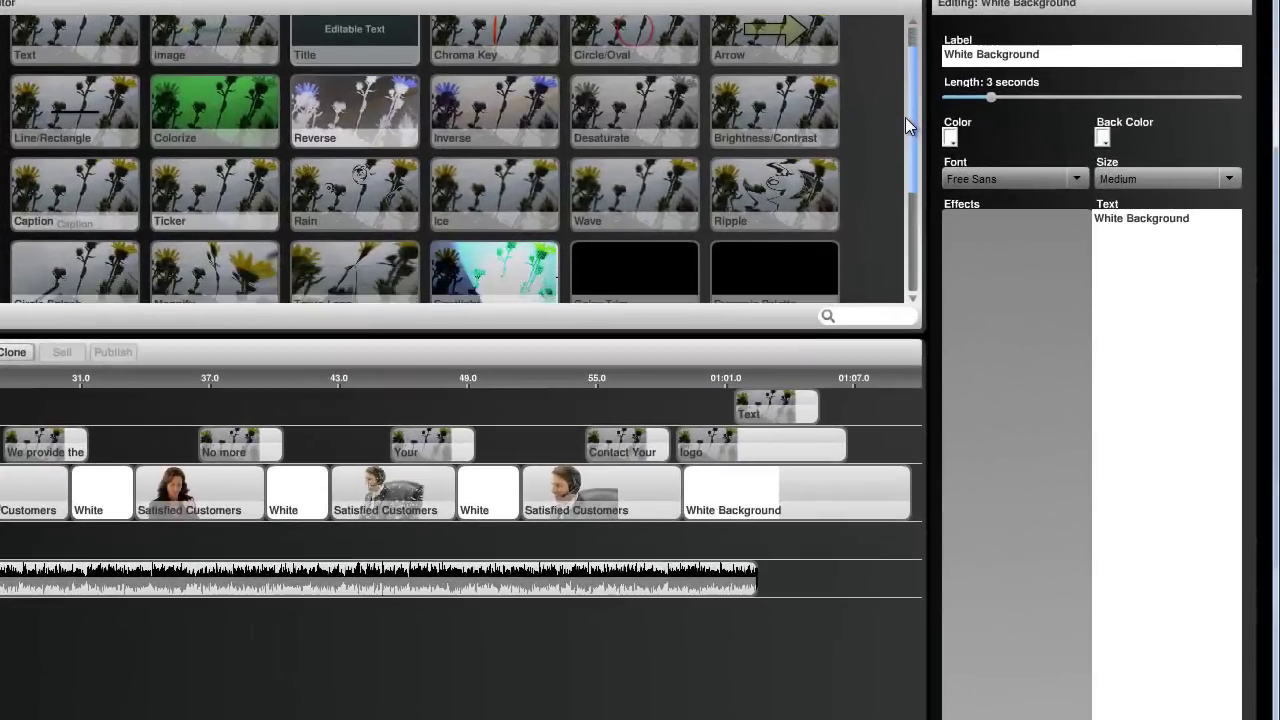
drag(905, 117, 910, 74)
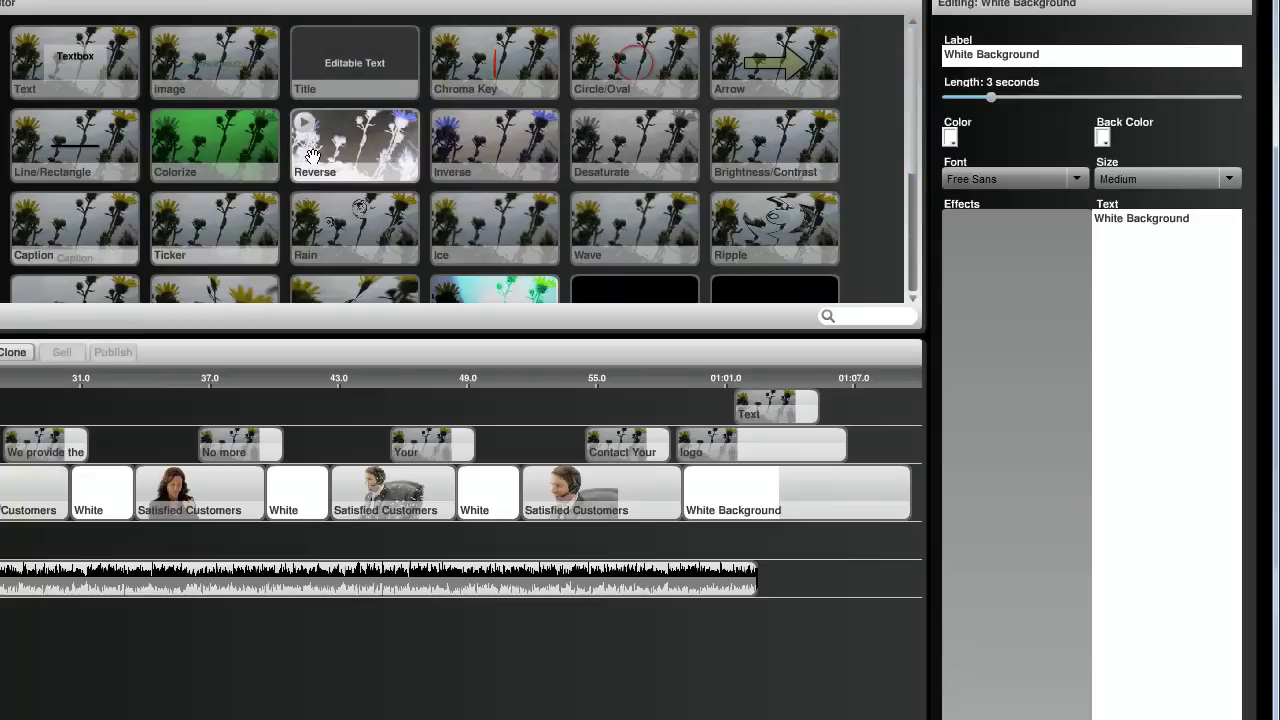
drag(225, 150, 188, 444)
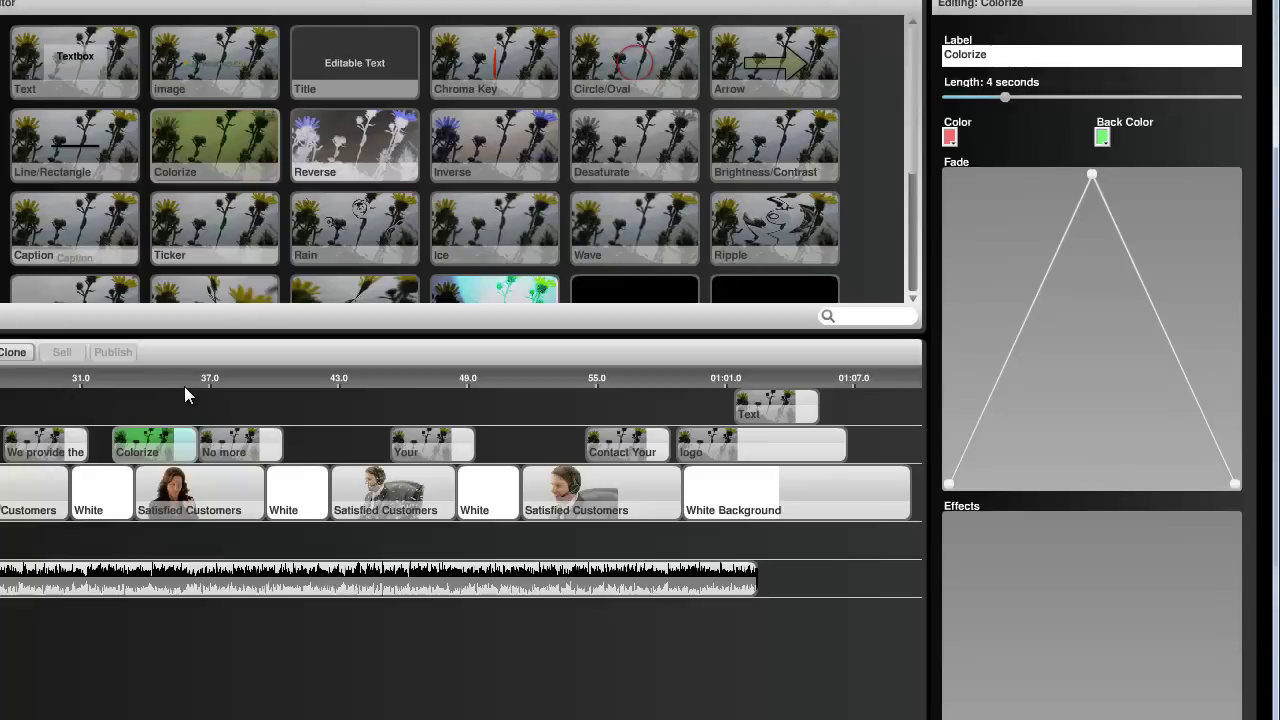
click(184, 386)
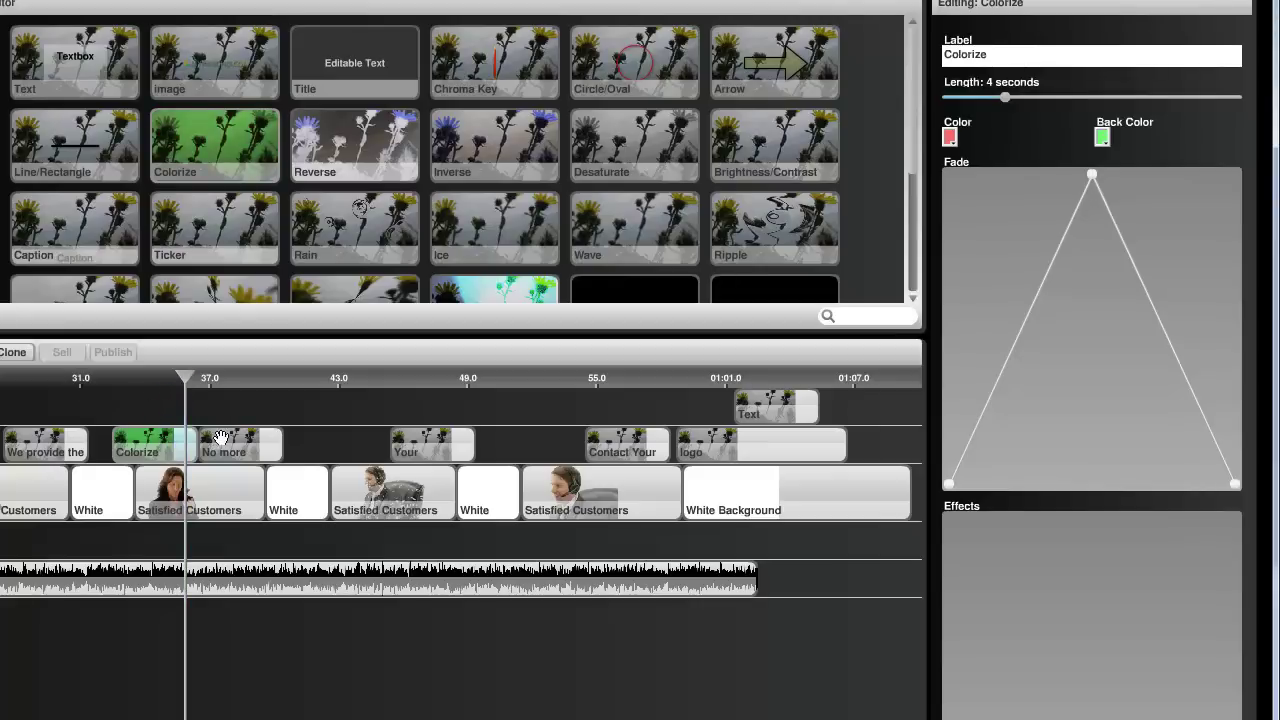
drag(184, 378, 175, 378)
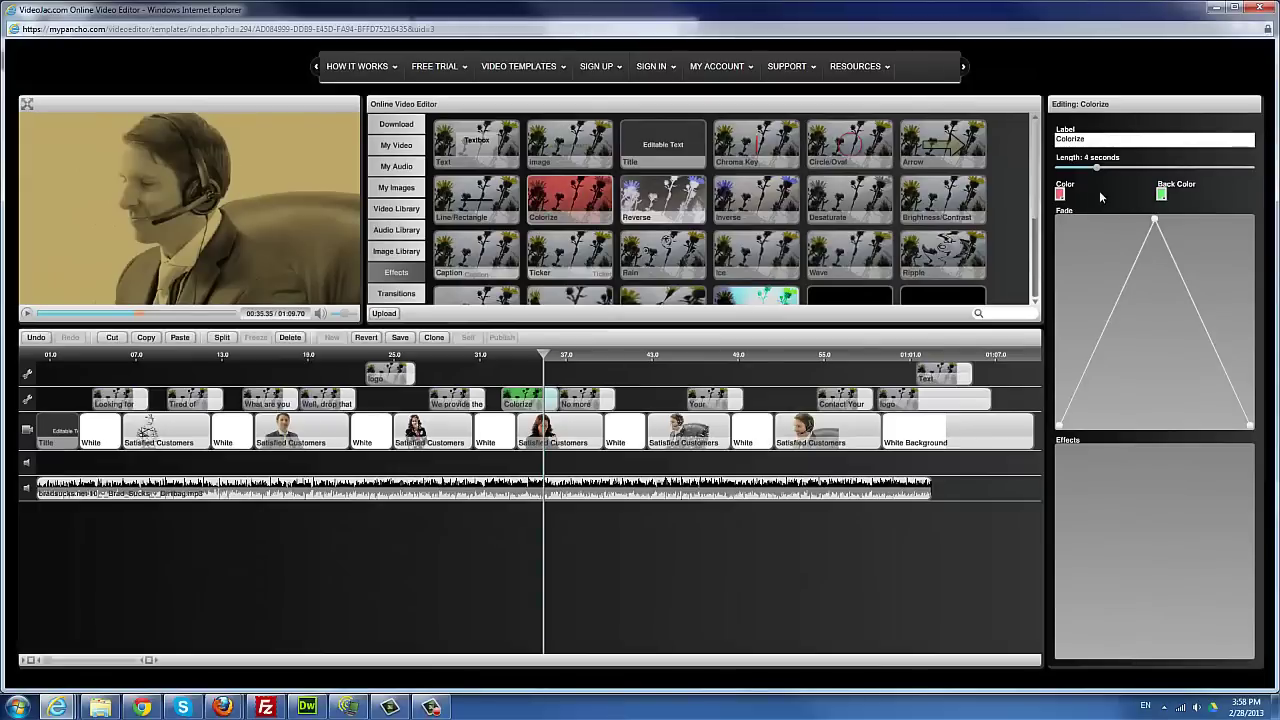
click(1160, 195)
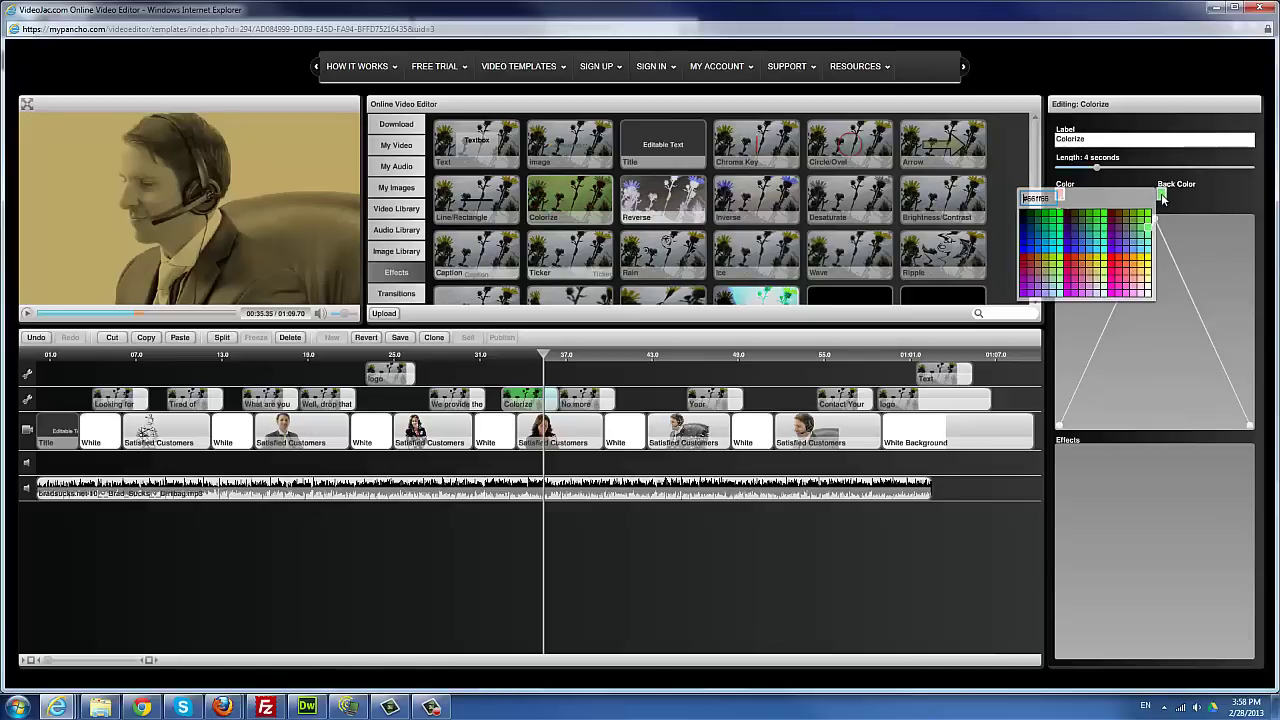
click(1068, 239)
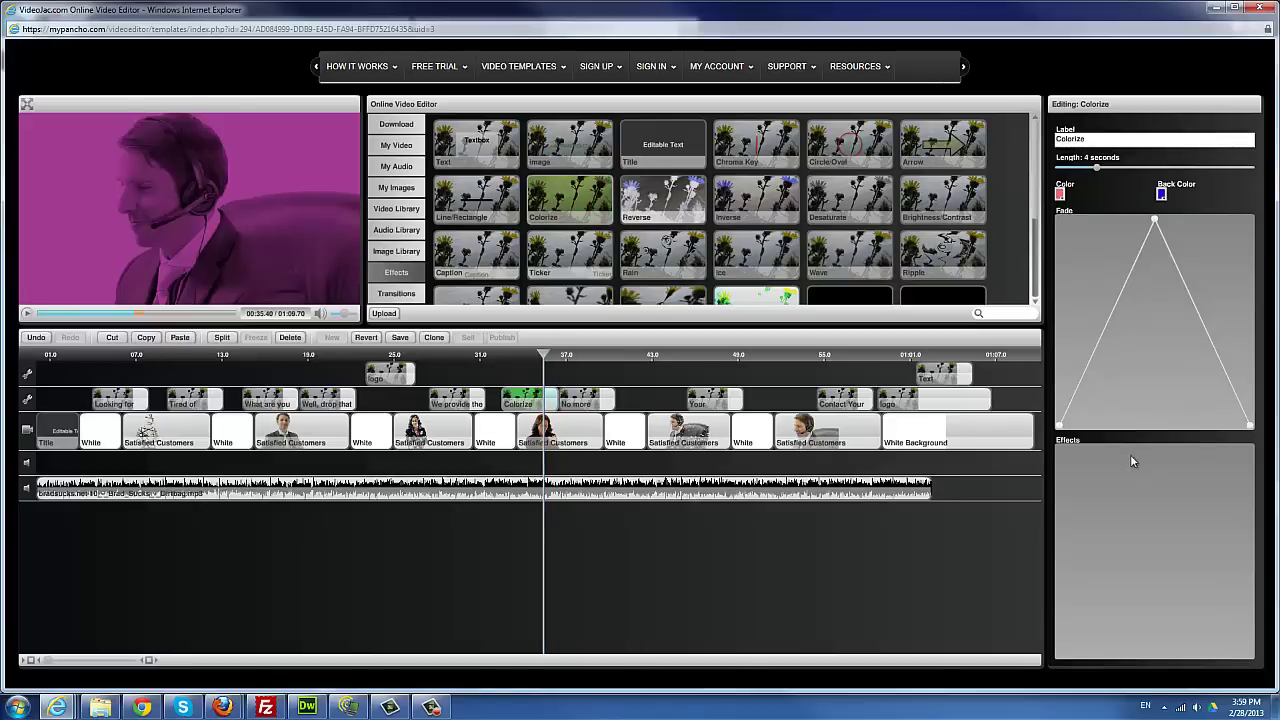
click(332, 402)
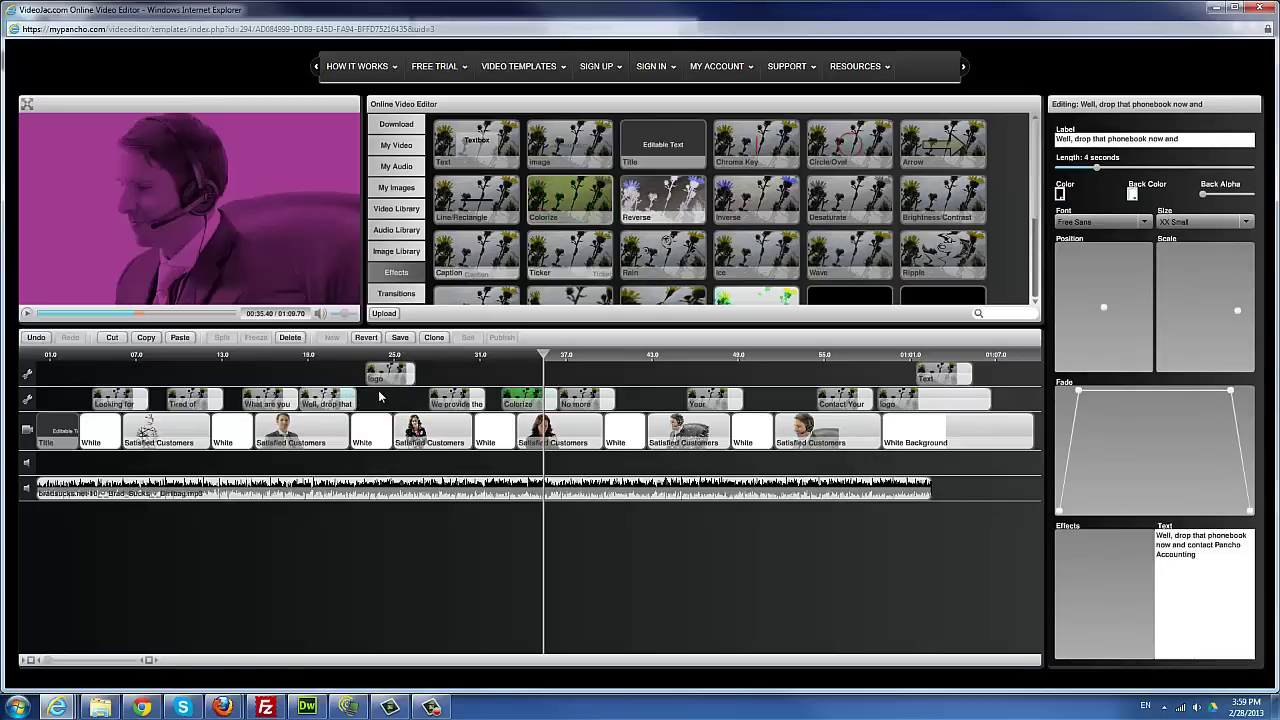
Apply a Colorize effect to the 'Looking for' caption around 6 seconds
click(267, 358)
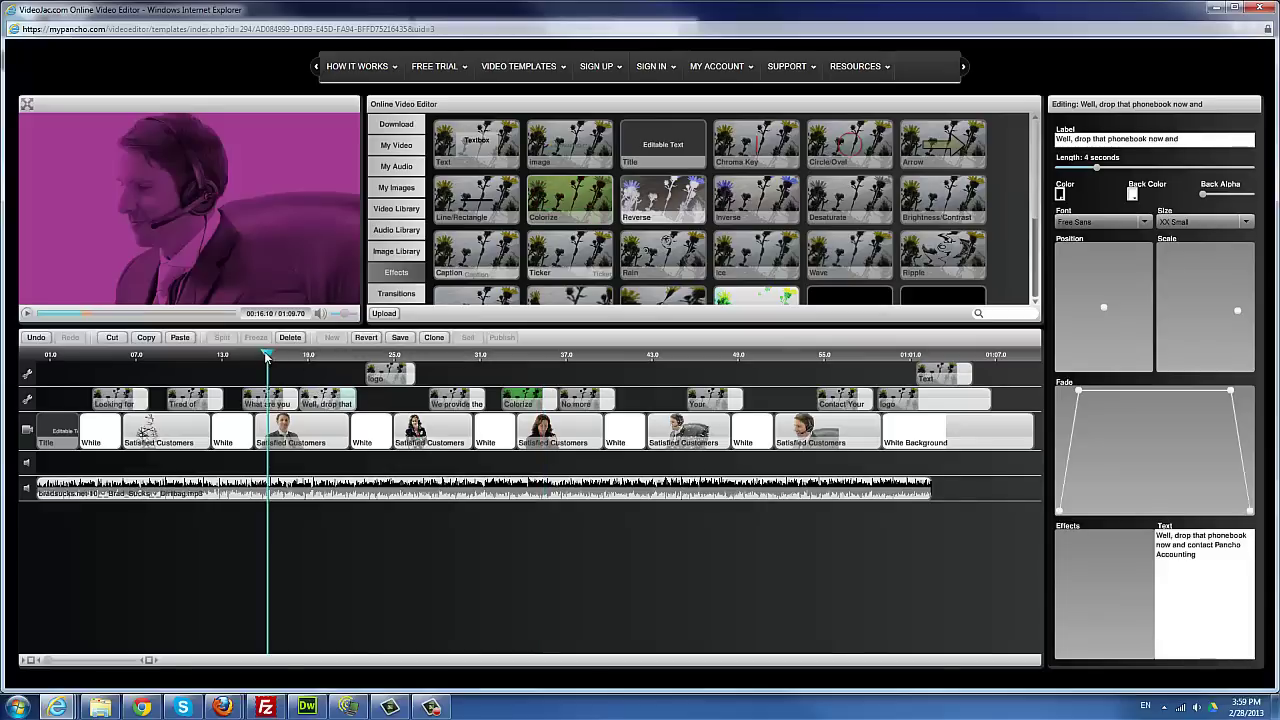
click(197, 356)
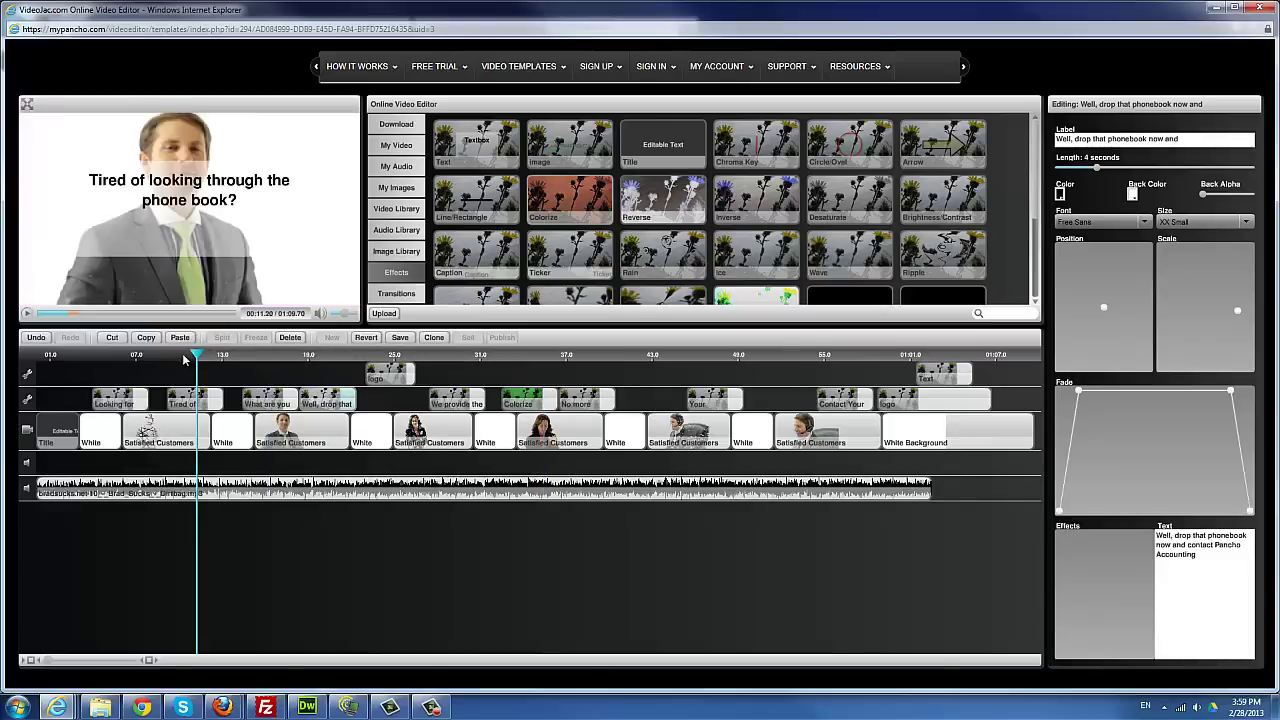
click(124, 356)
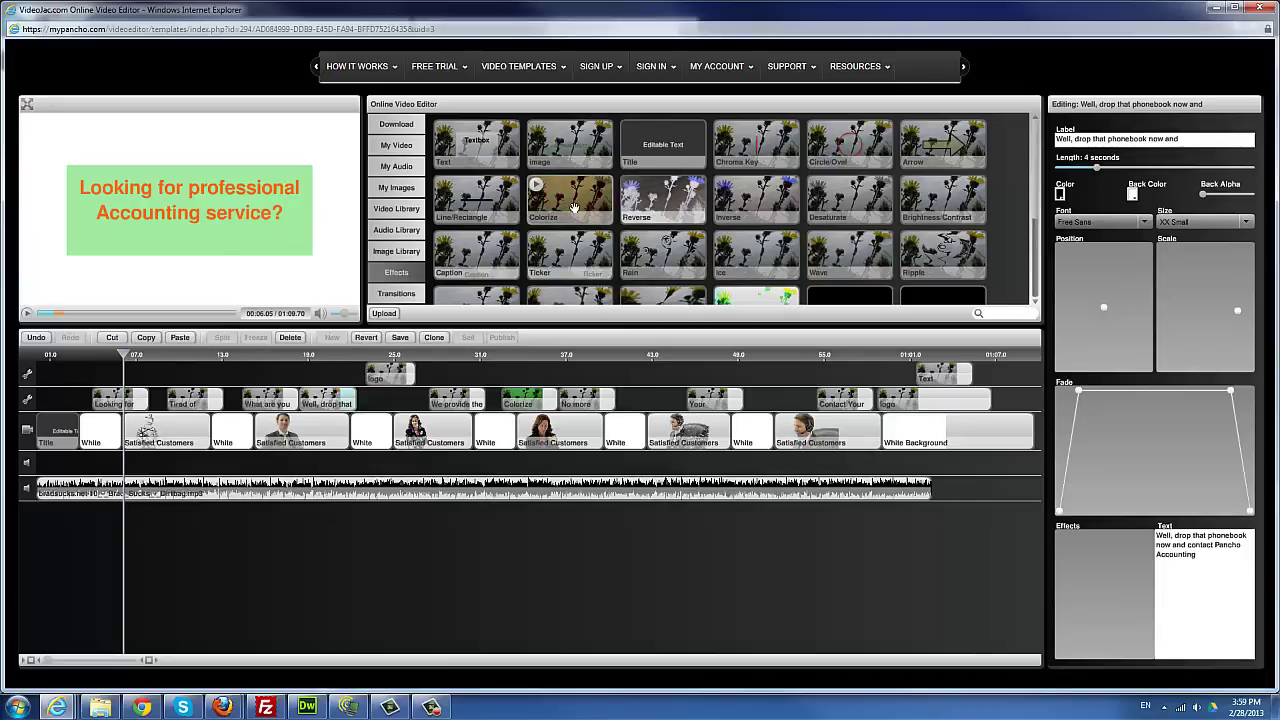
click(113, 400)
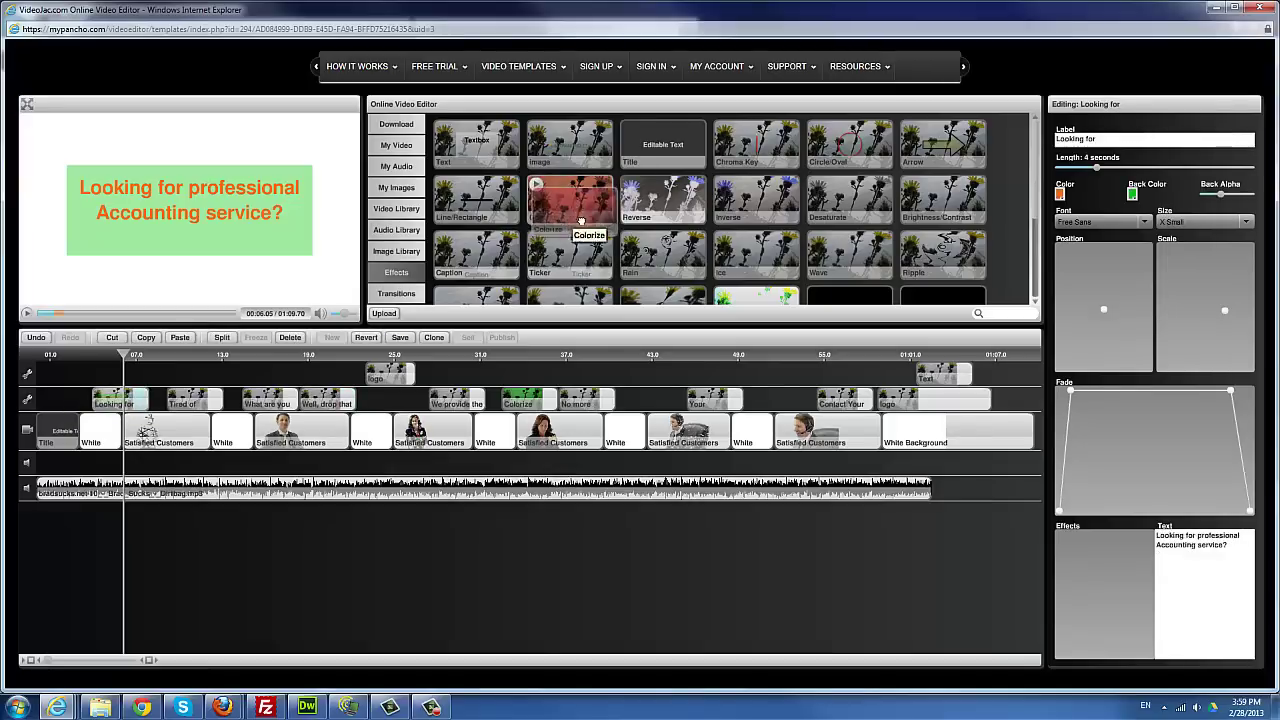
drag(568, 195, 1116, 578)
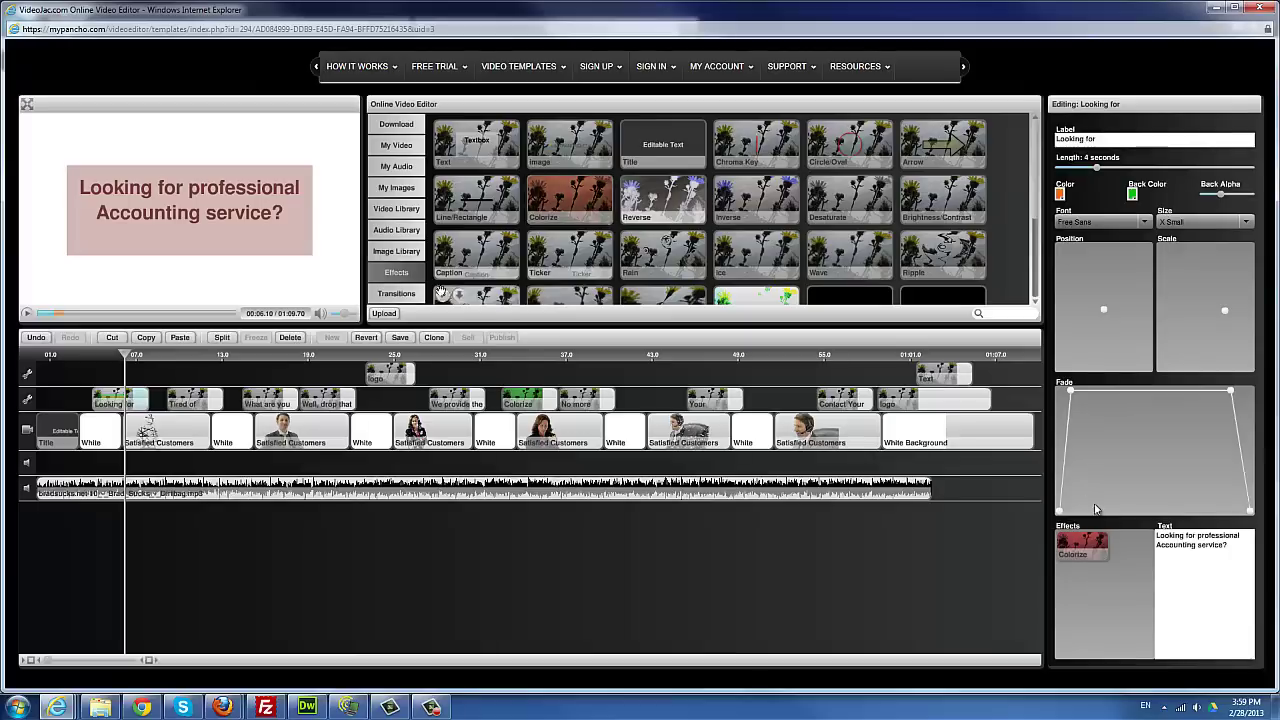
Set the Colorize back colour to red and its tint to pink-magenta
click(1092, 552)
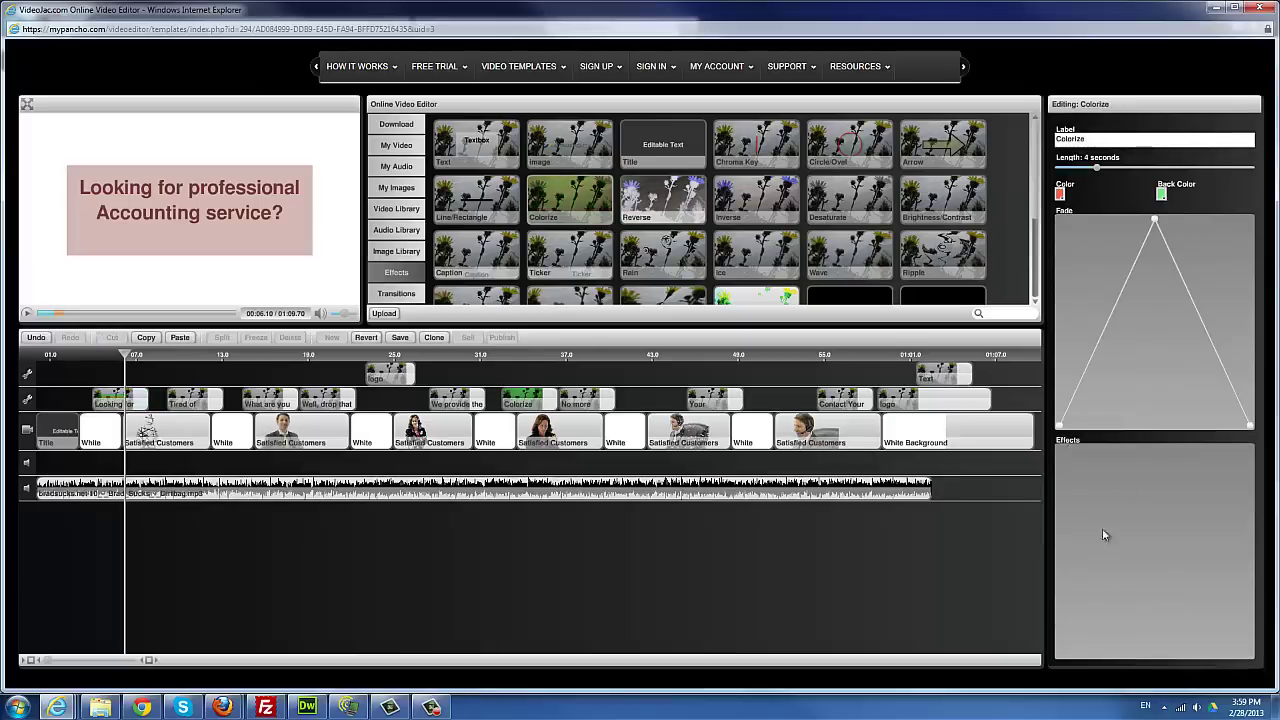
click(1162, 196)
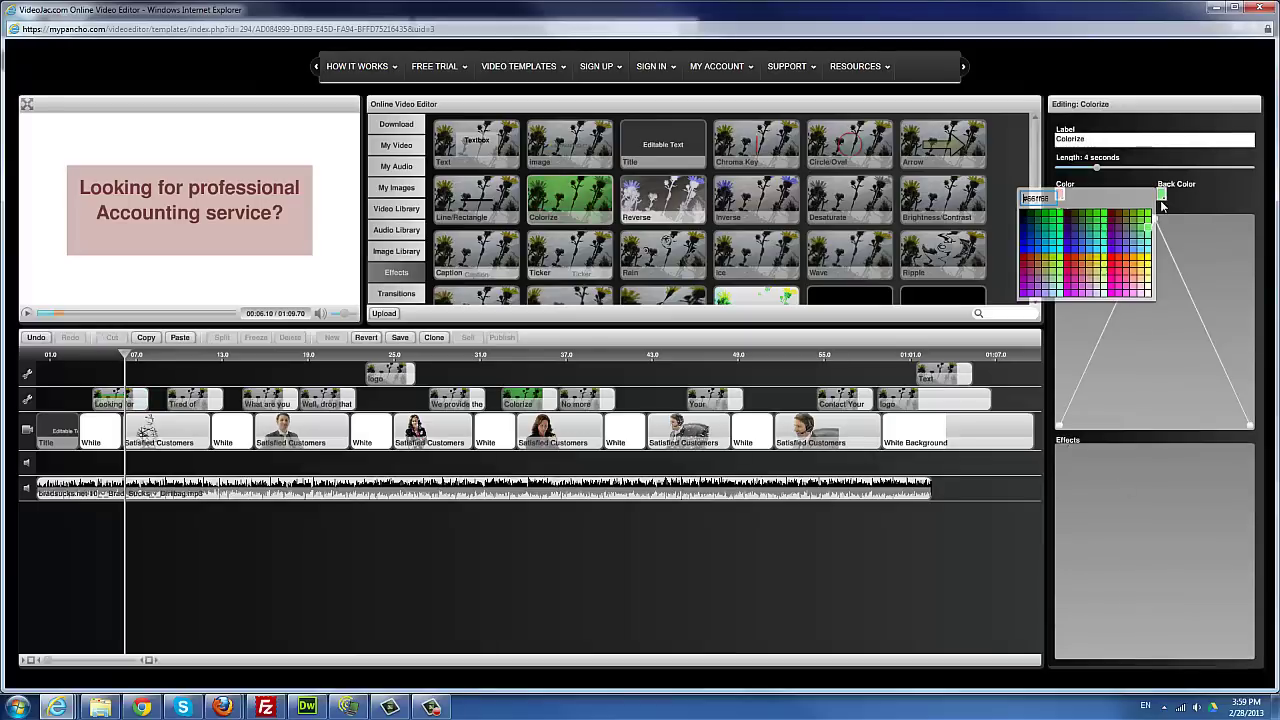
click(1071, 263)
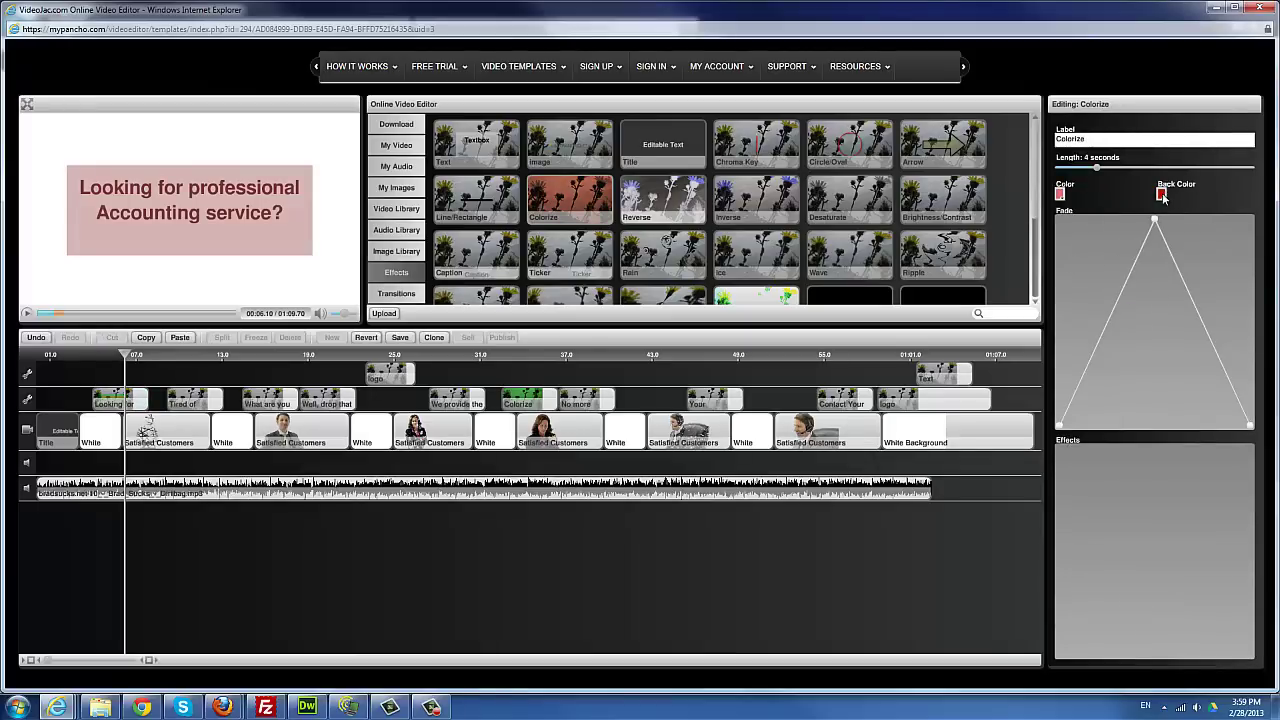
click(1060, 194)
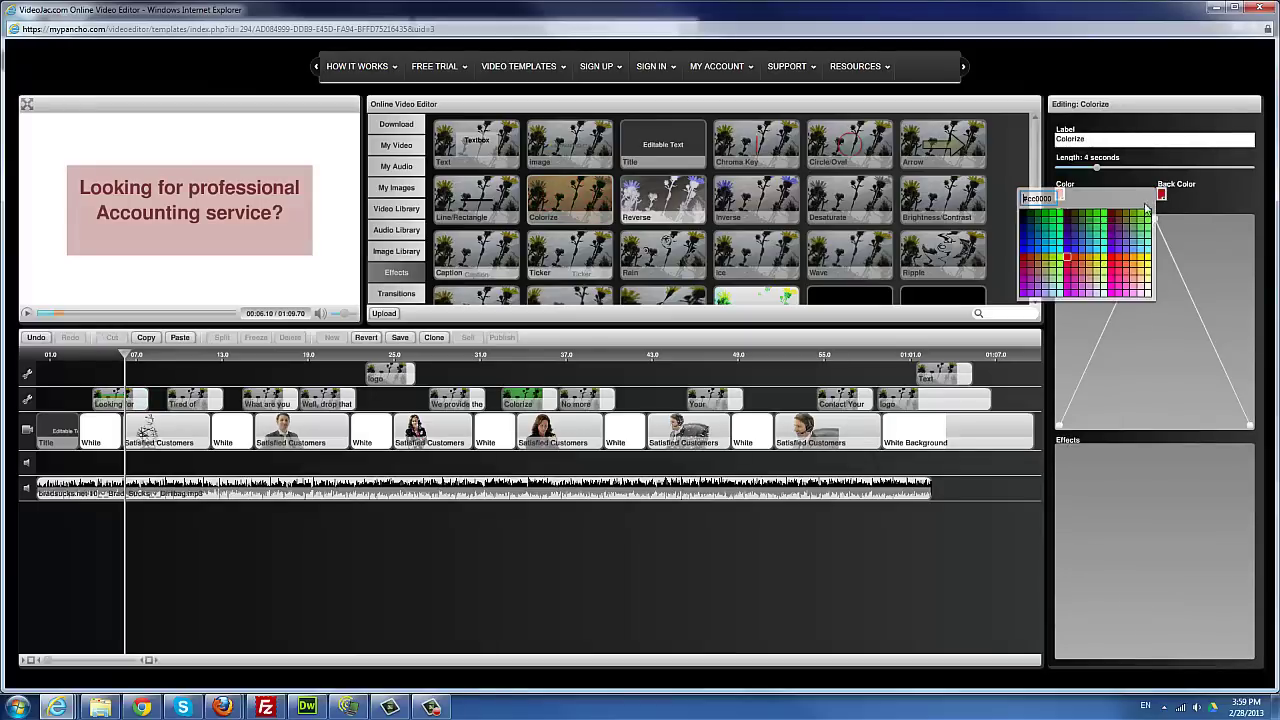
click(1024, 217)
click(1060, 194)
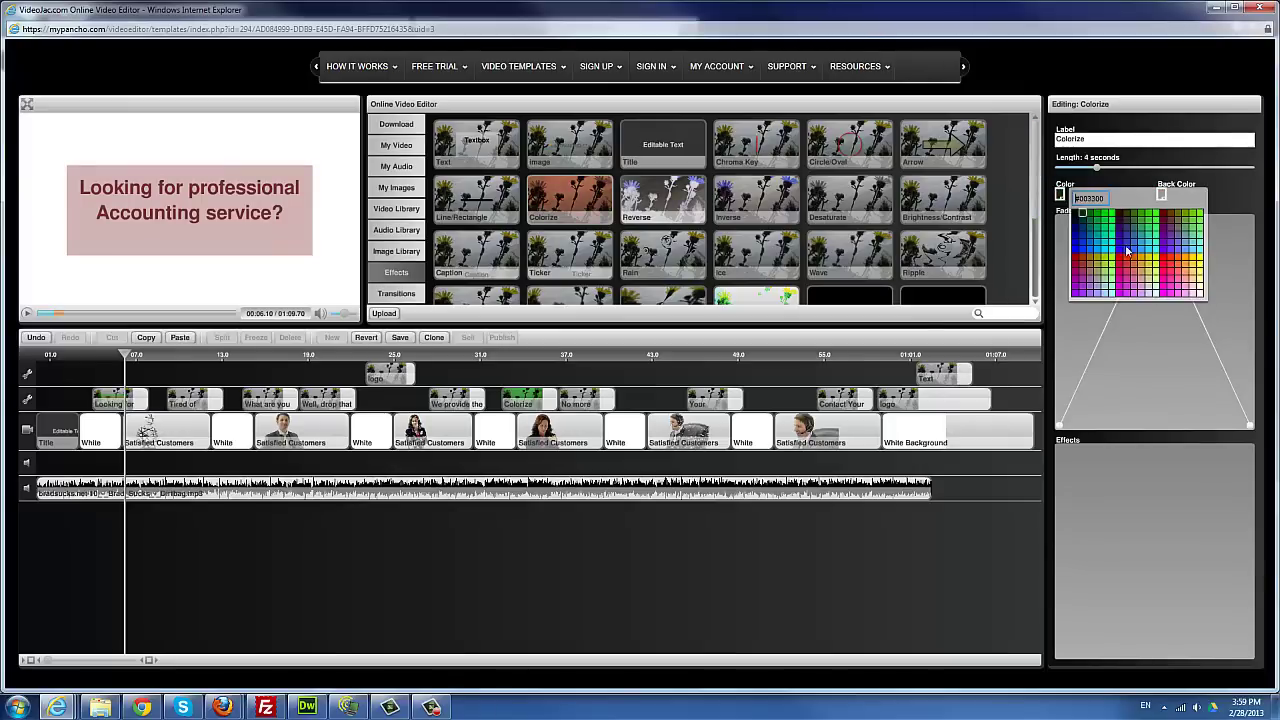
click(1164, 273)
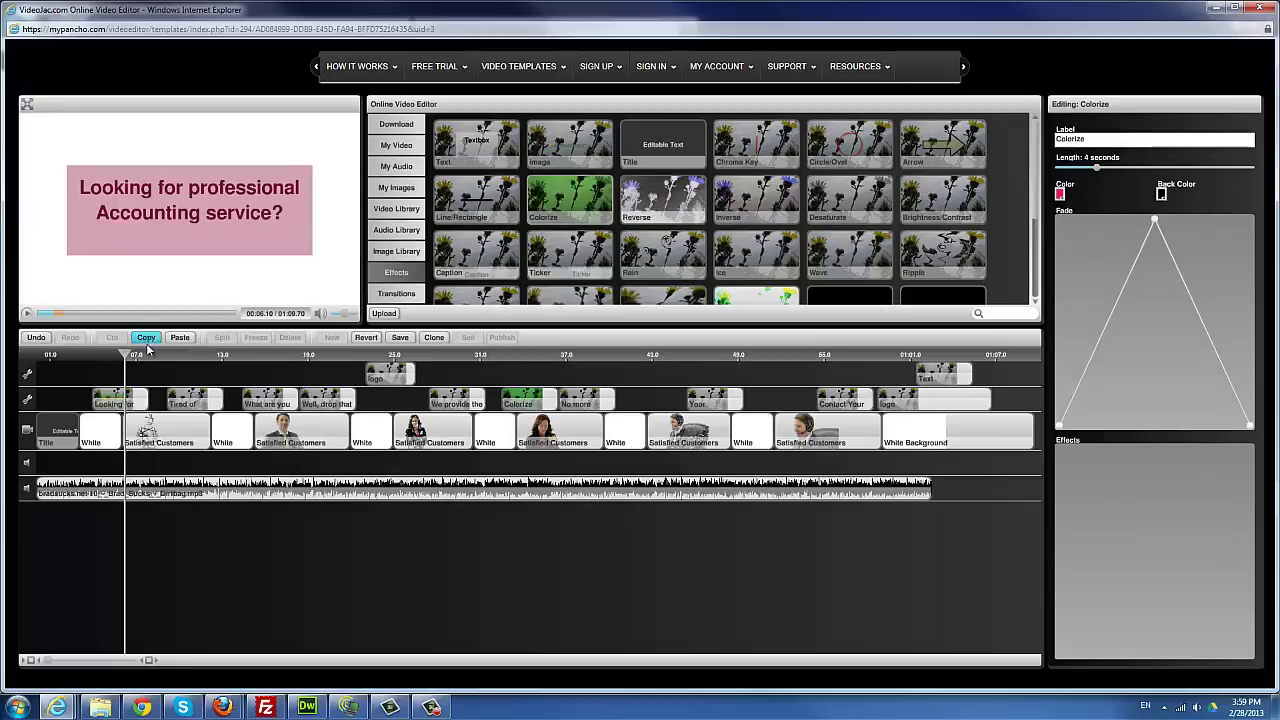
click(100, 358)
drag(100, 358, 91, 357)
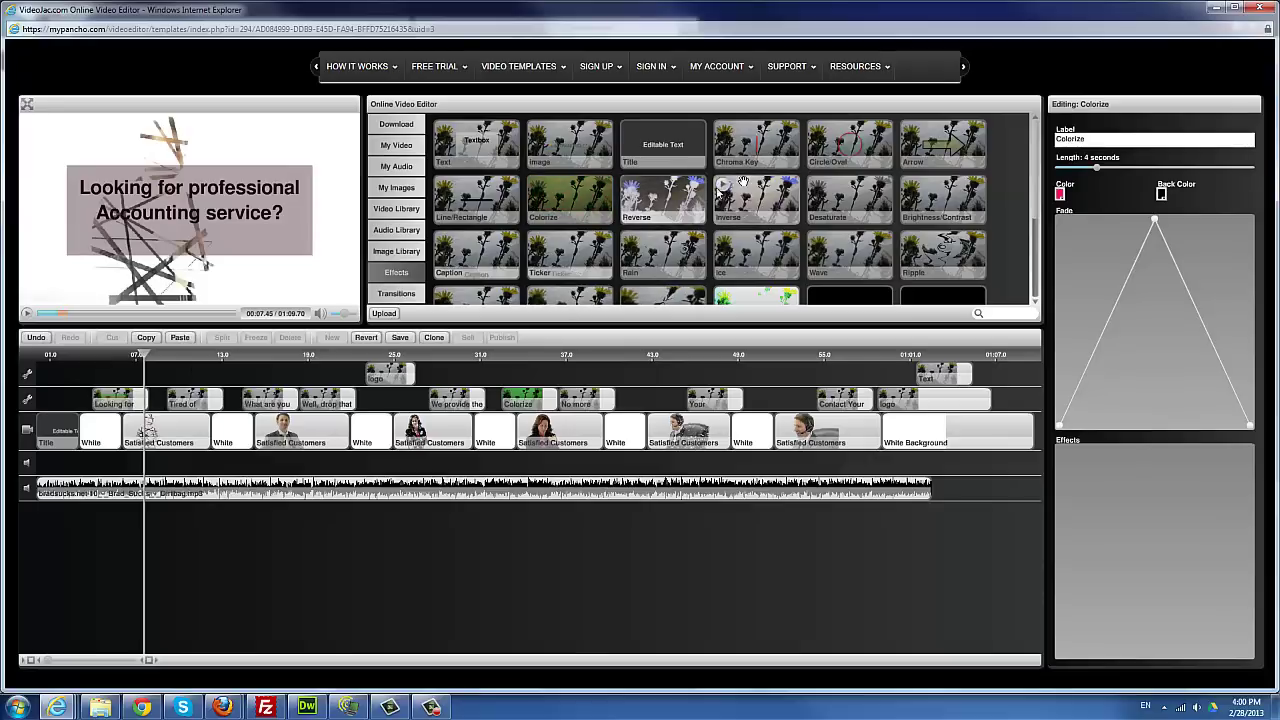
click(714, 399)
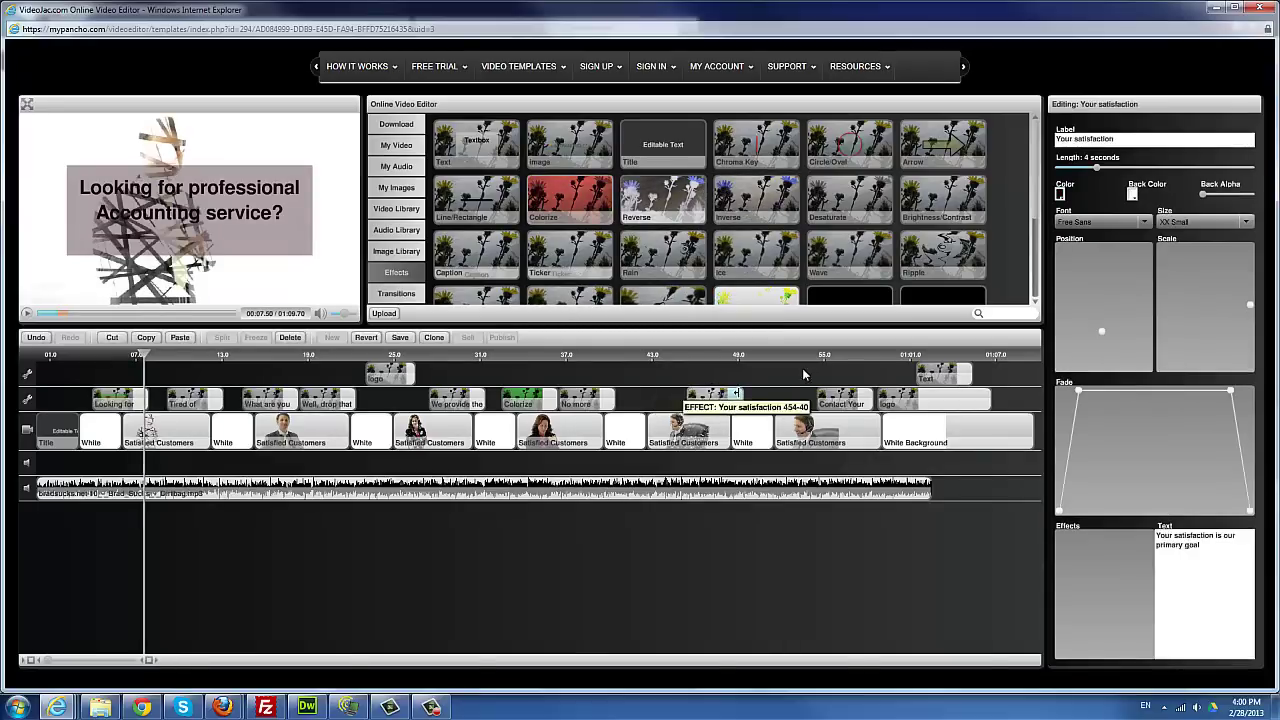
click(845, 400)
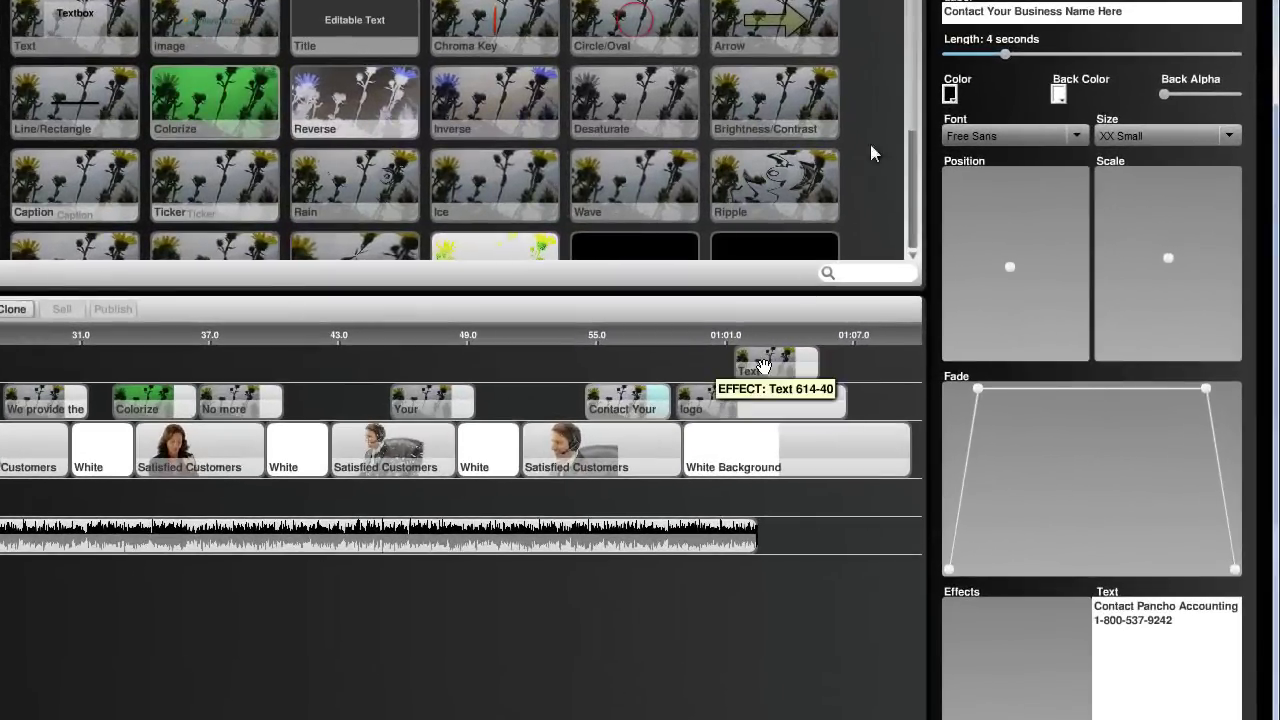
click(882, 370)
click(742, 340)
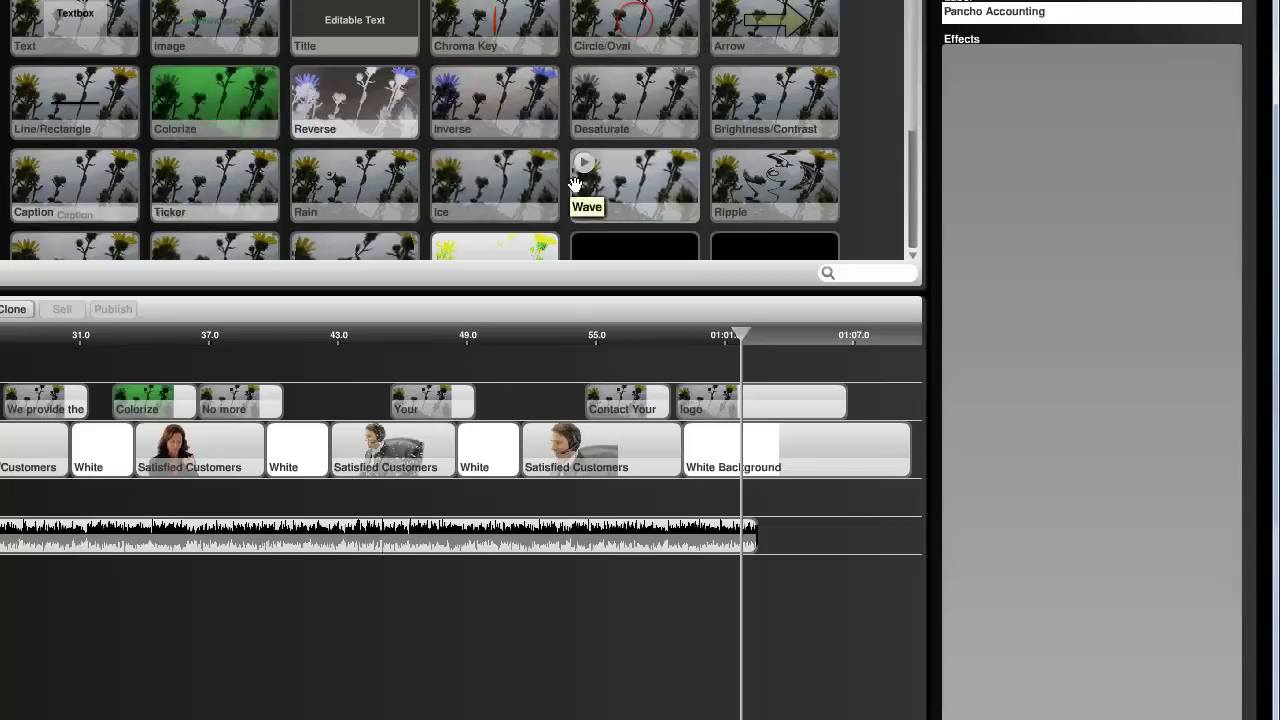
drag(336, 178, 763, 403)
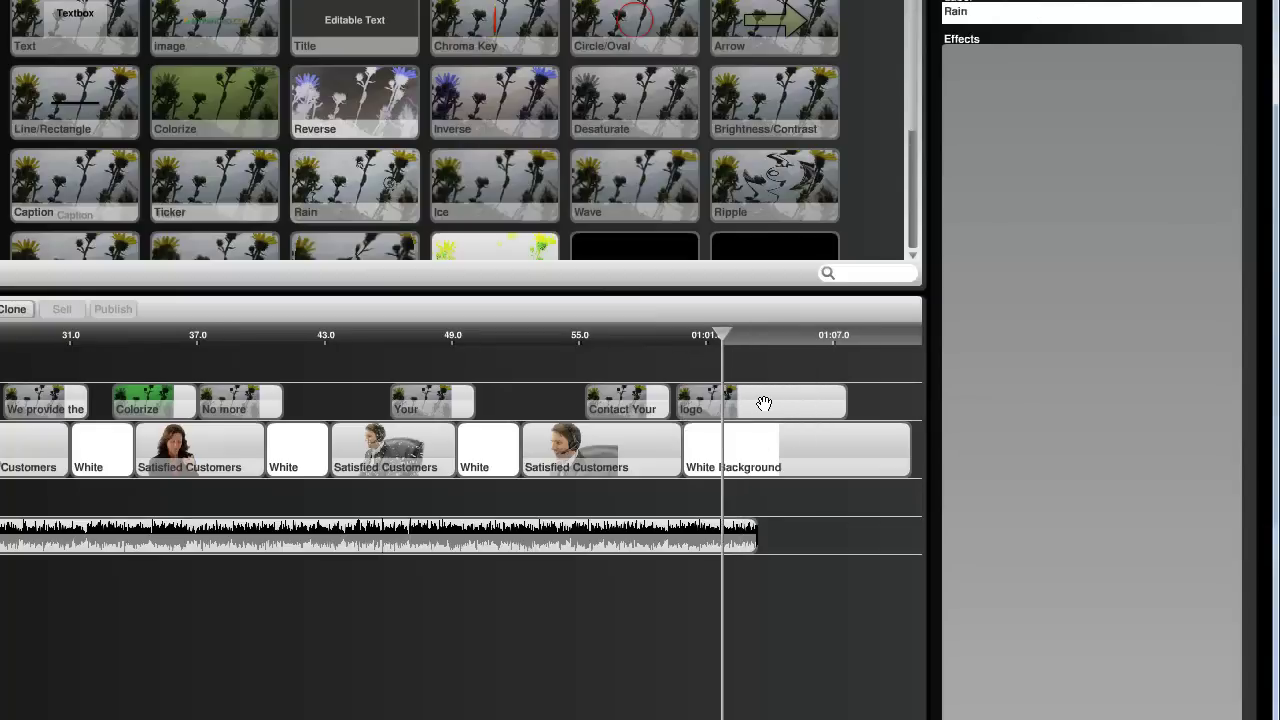
click(768, 405)
click(858, 407)
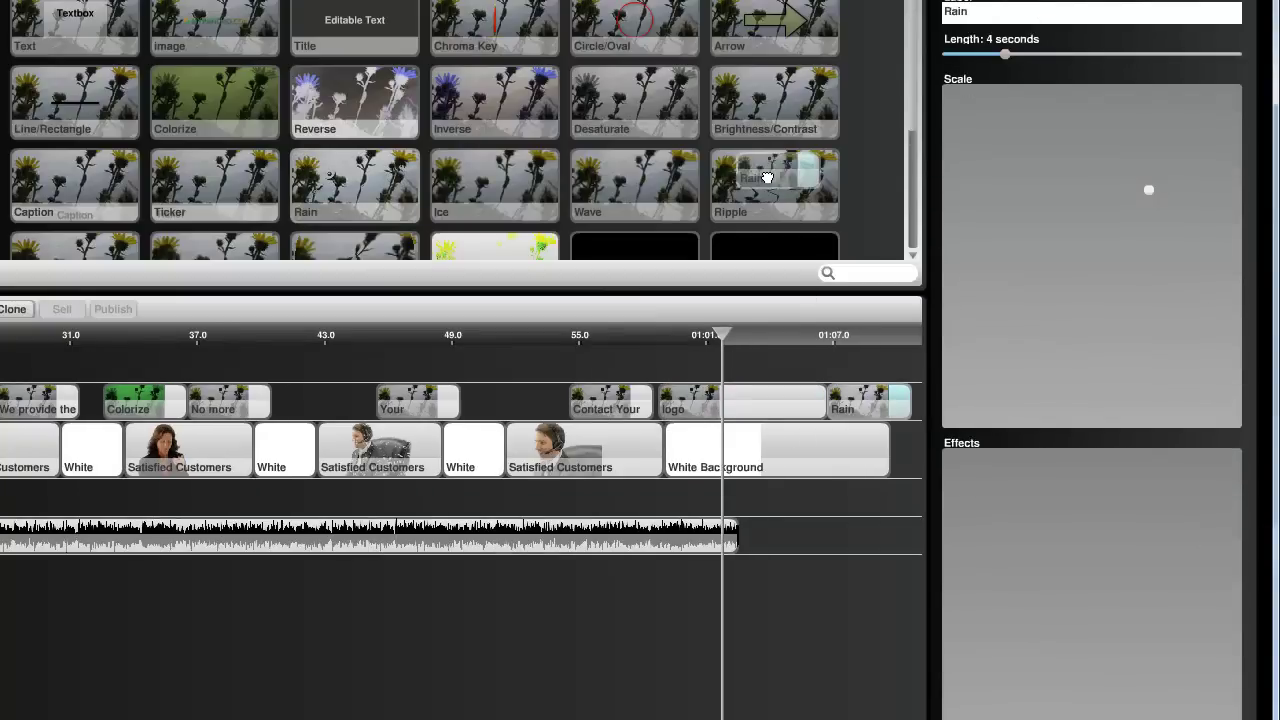
key(Delete)
click(774, 398)
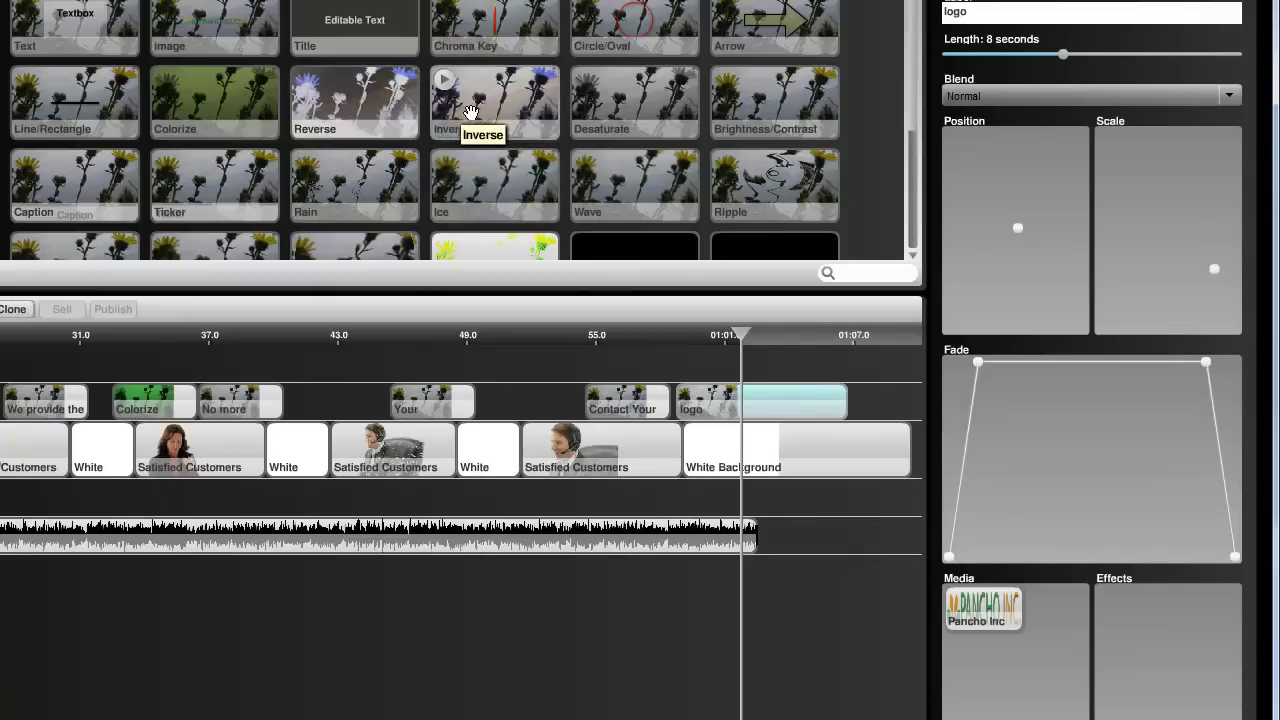
Apply the Sharpen effect from the Effects library to the closing logo clip
drag(916, 106, 935, 235)
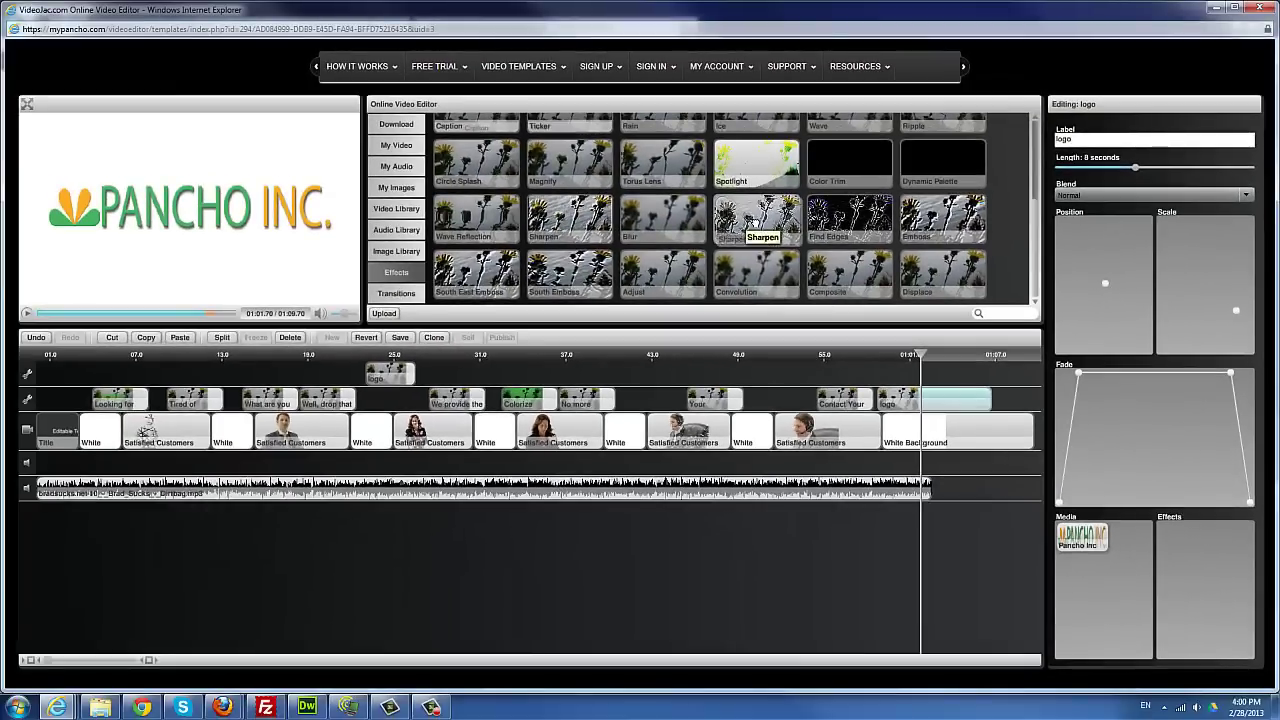
drag(752, 222, 1198, 588)
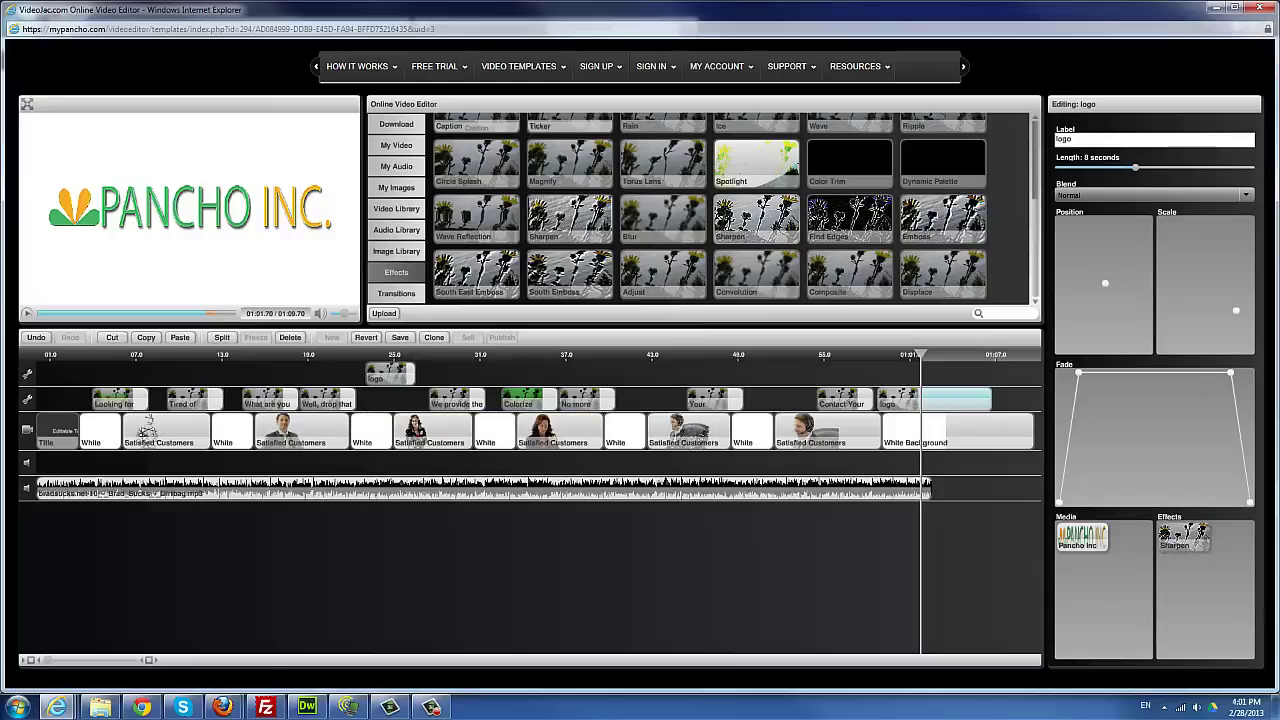
mouse_move(548, 183)
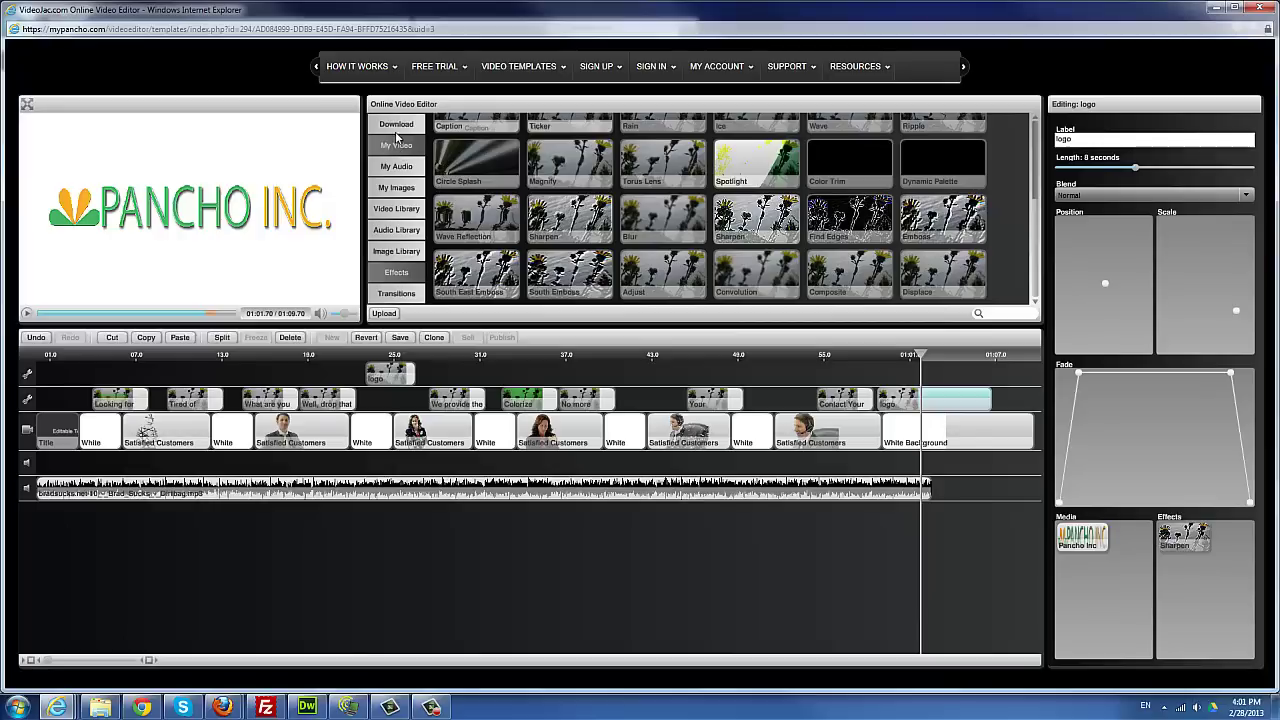
Load the saved Pancho Accounting video and preview its opening title near 1.5 seconds
click(397, 130)
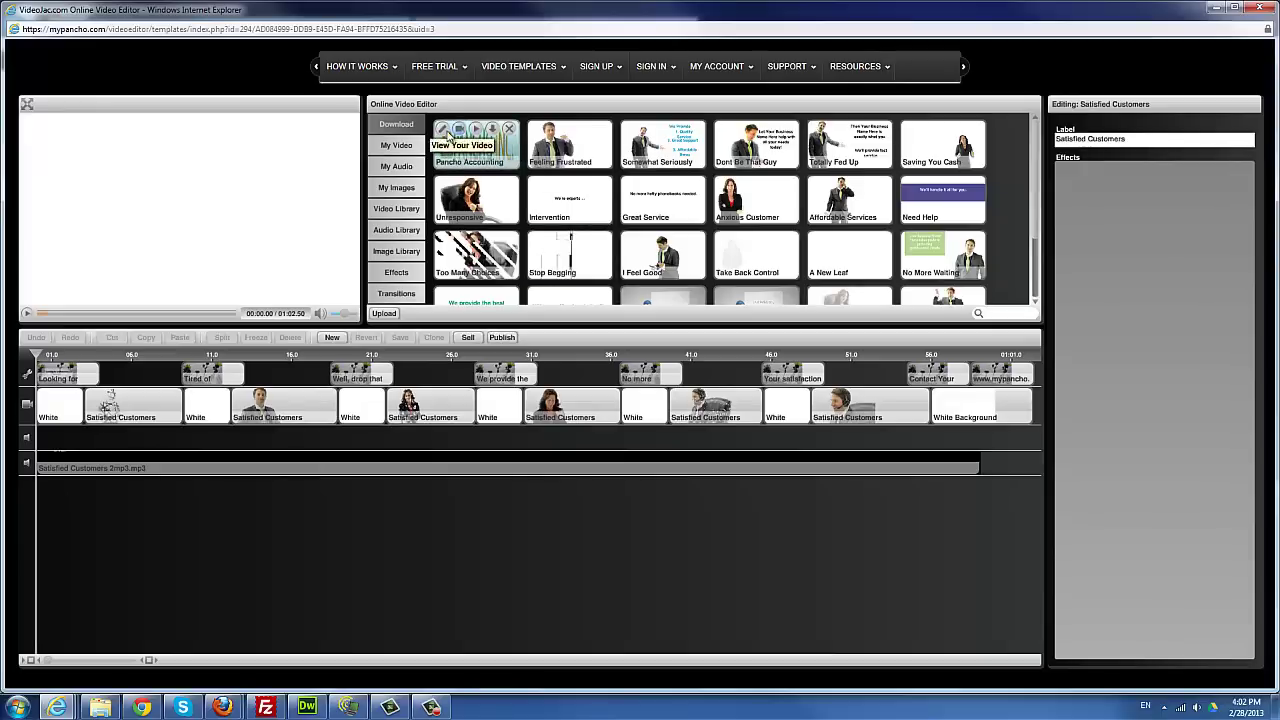
click(443, 130)
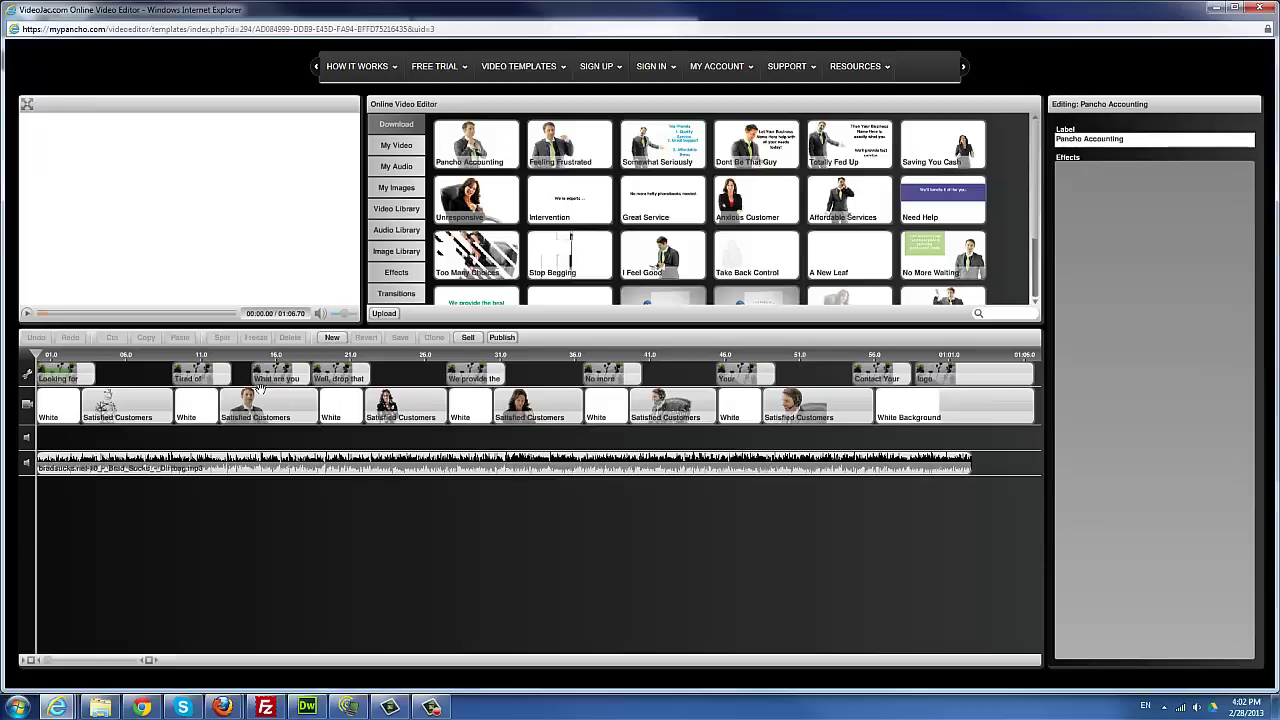
drag(38, 356, 69, 362)
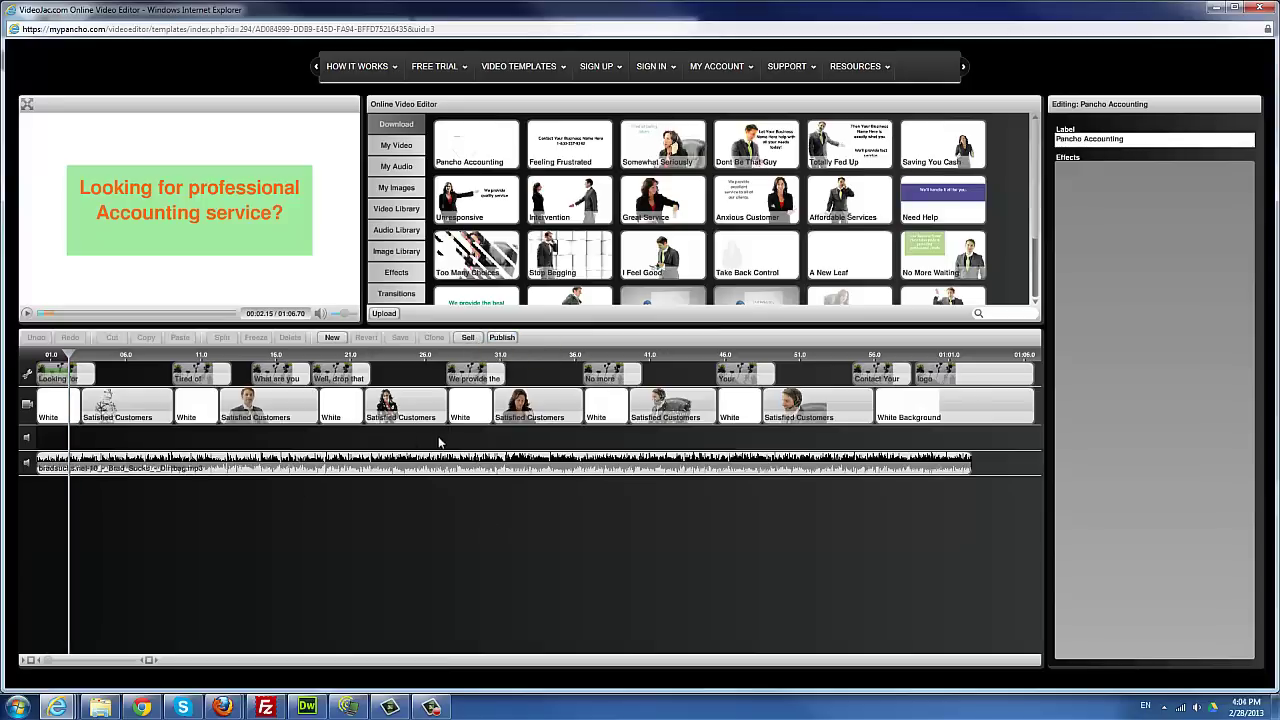
mouse_move(565, 145)
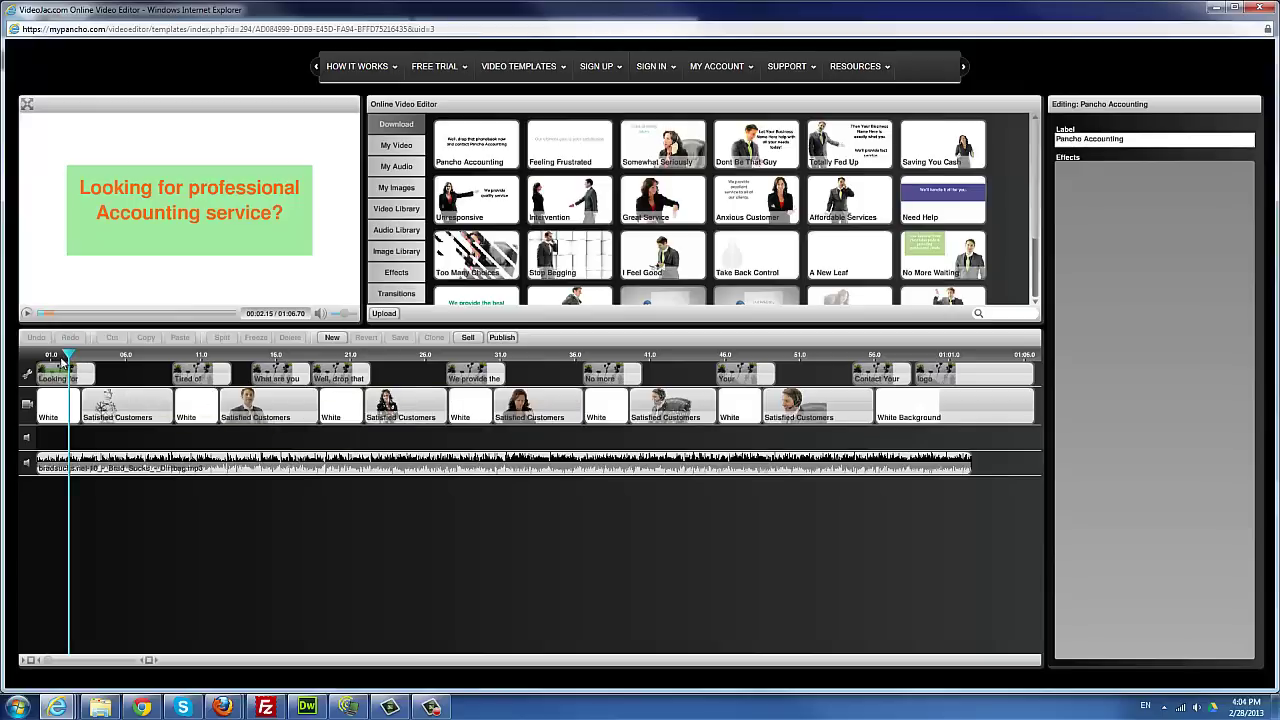
mouse_move(68, 358)
mouse_down()
mouse_move(36, 357)
mouse_move(50, 358)
mouse_up()
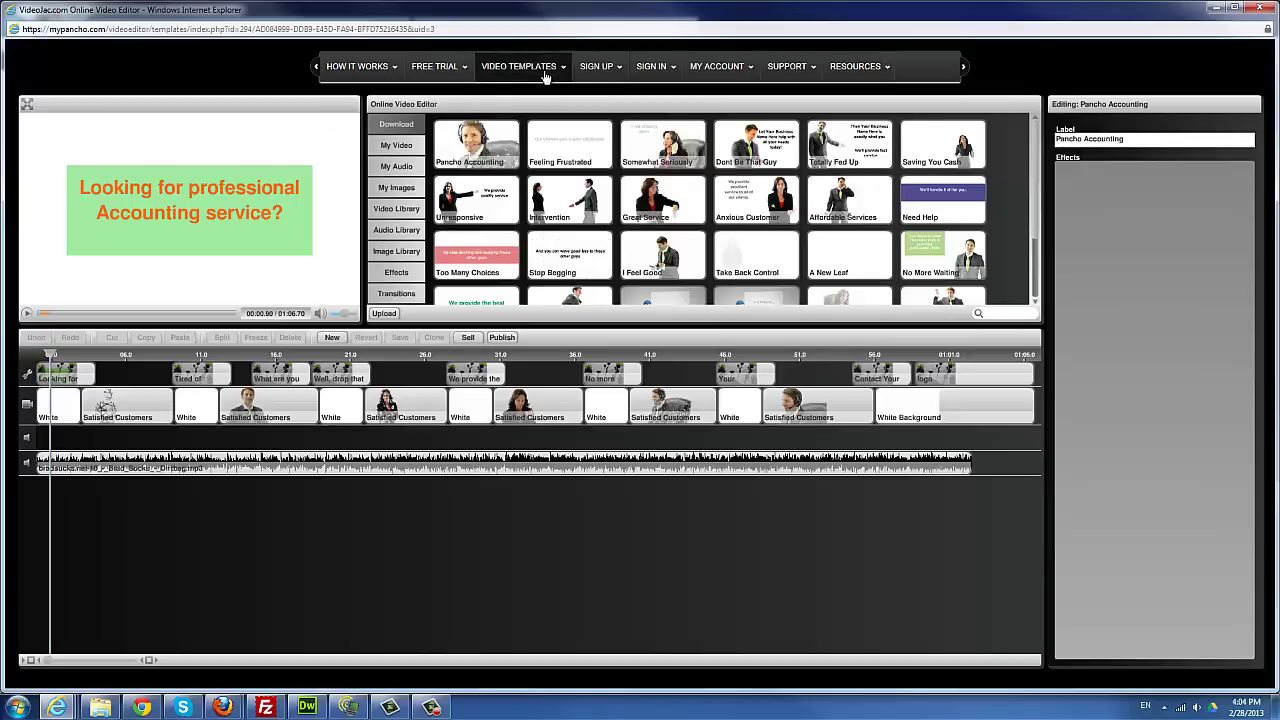
Load the Concrete template from Visual Effects Templates
mouse_move(540, 72)
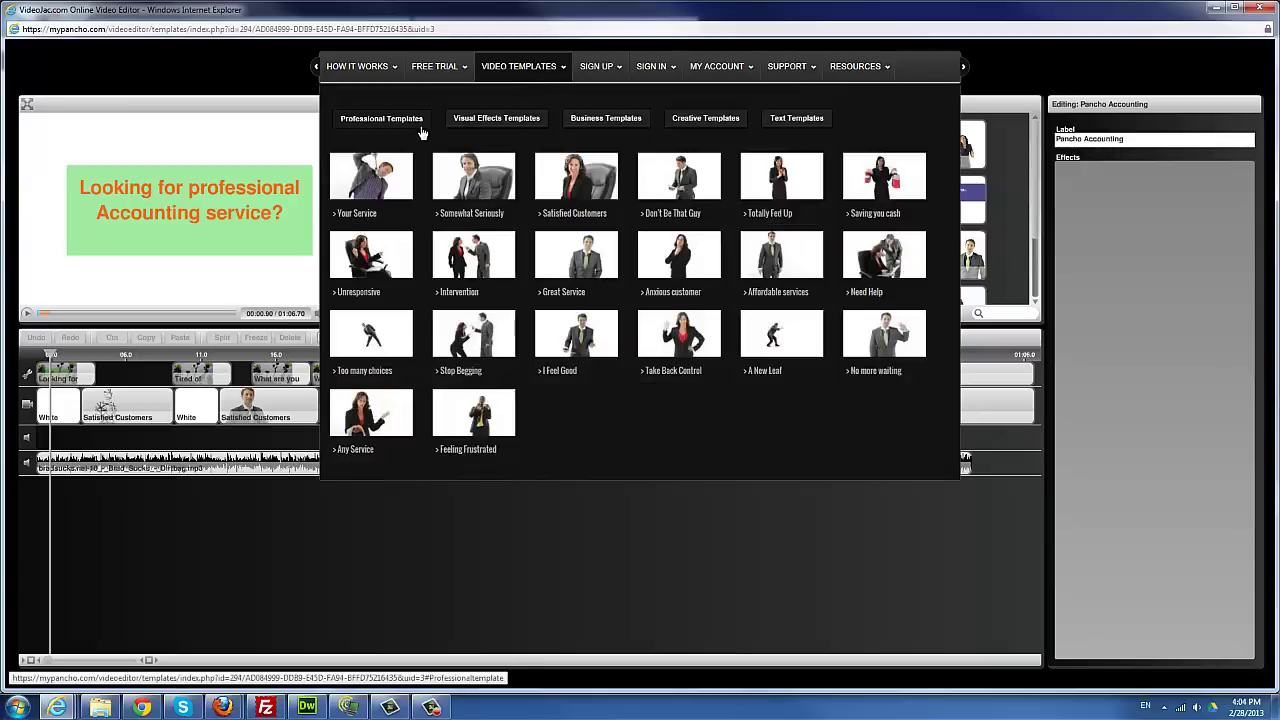
click(509, 121)
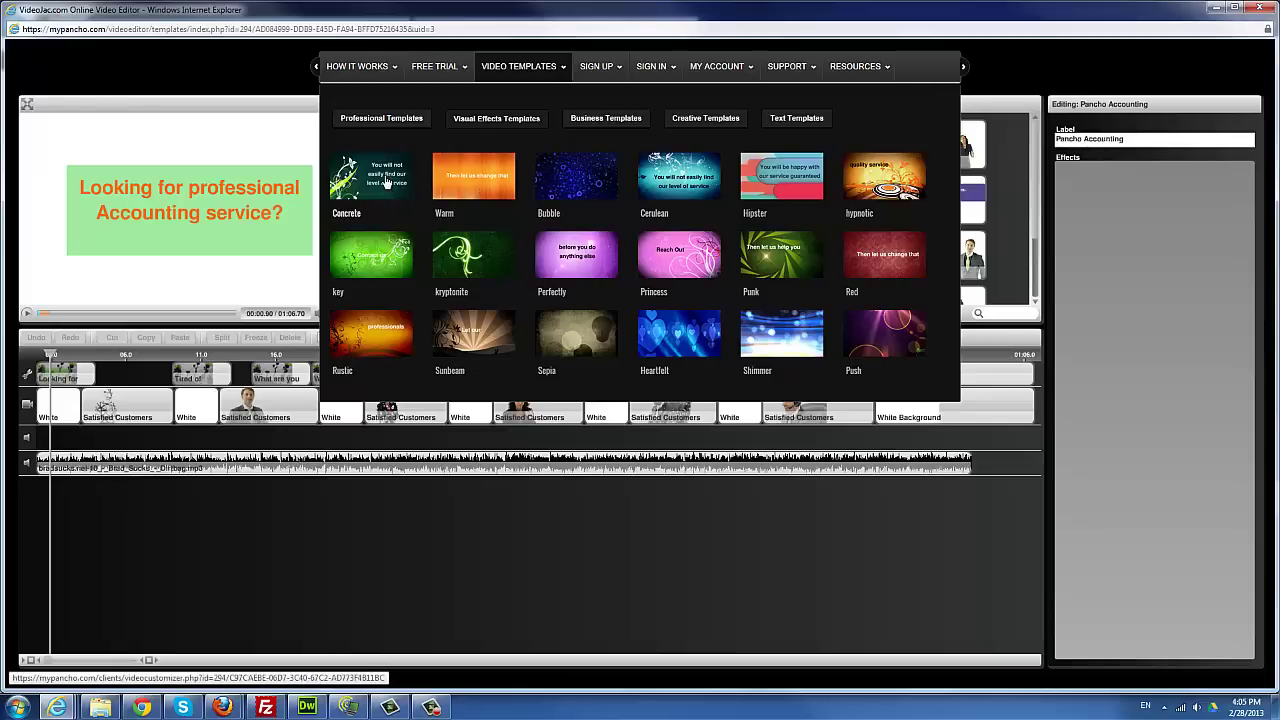
click(386, 180)
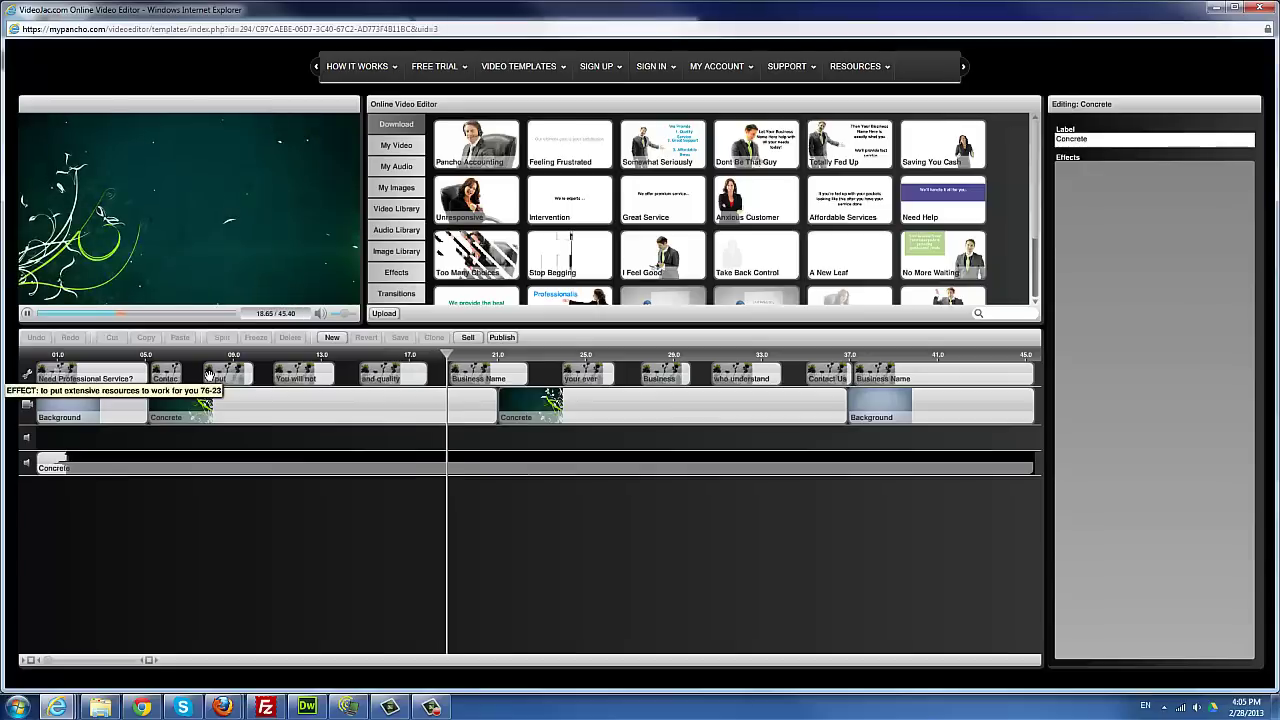
Stop playback and inspect the Contact us text, Concrete video and Background image clips
click(27, 314)
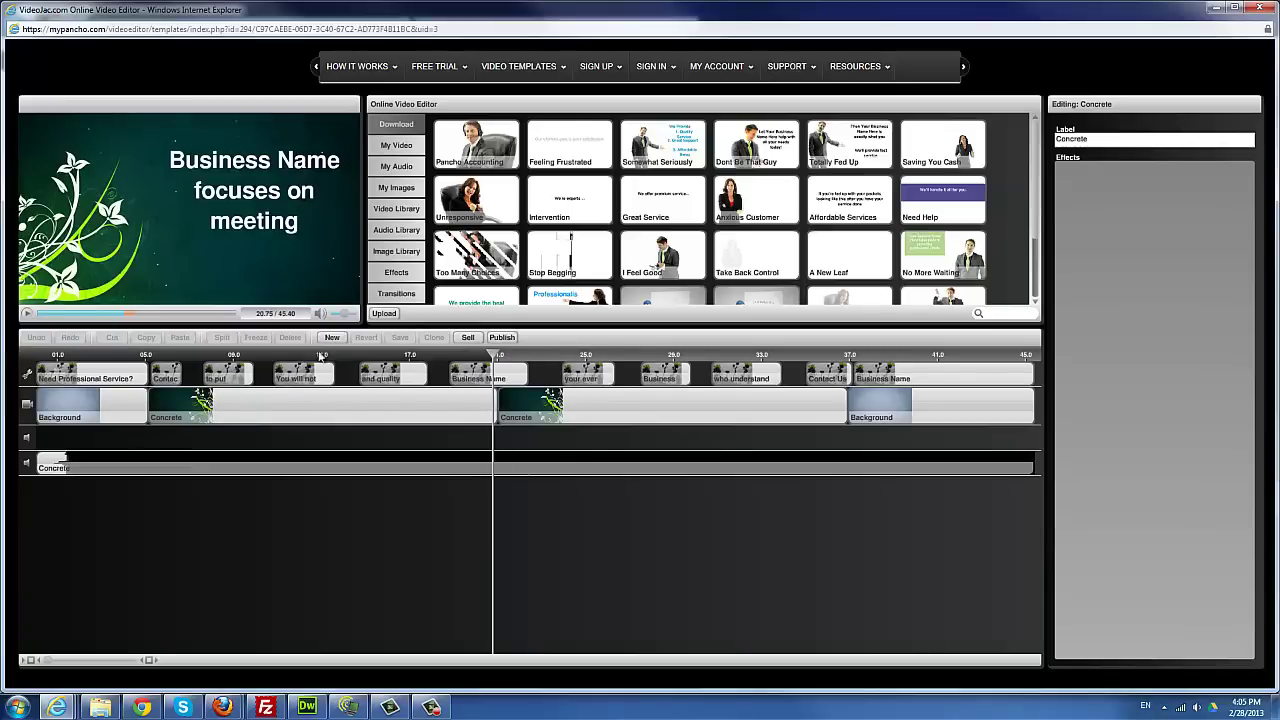
click(170, 356)
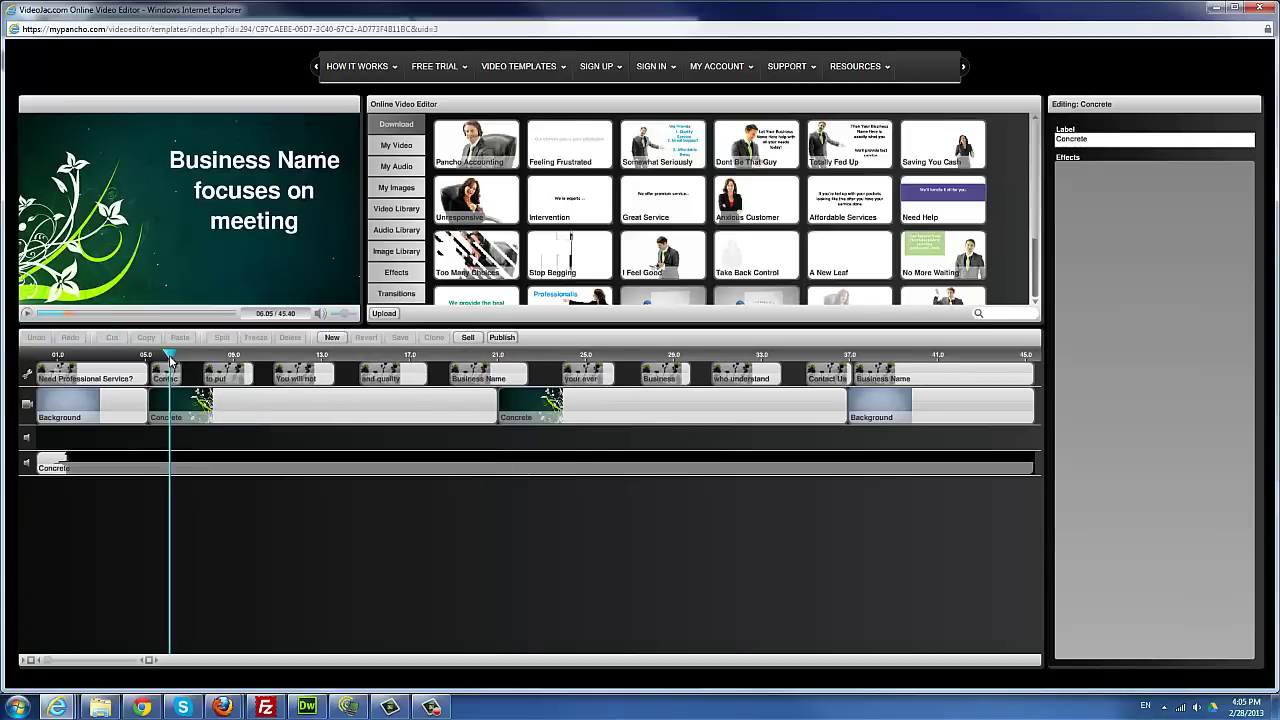
click(237, 377)
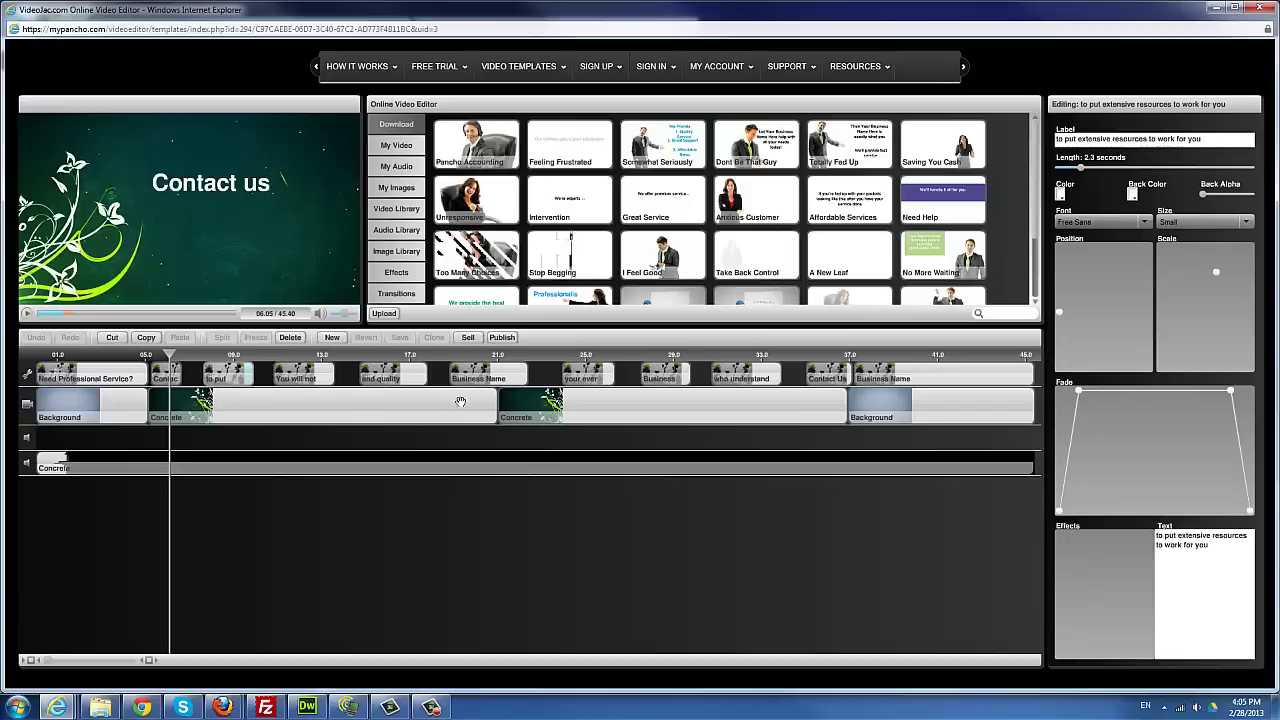
click(384, 404)
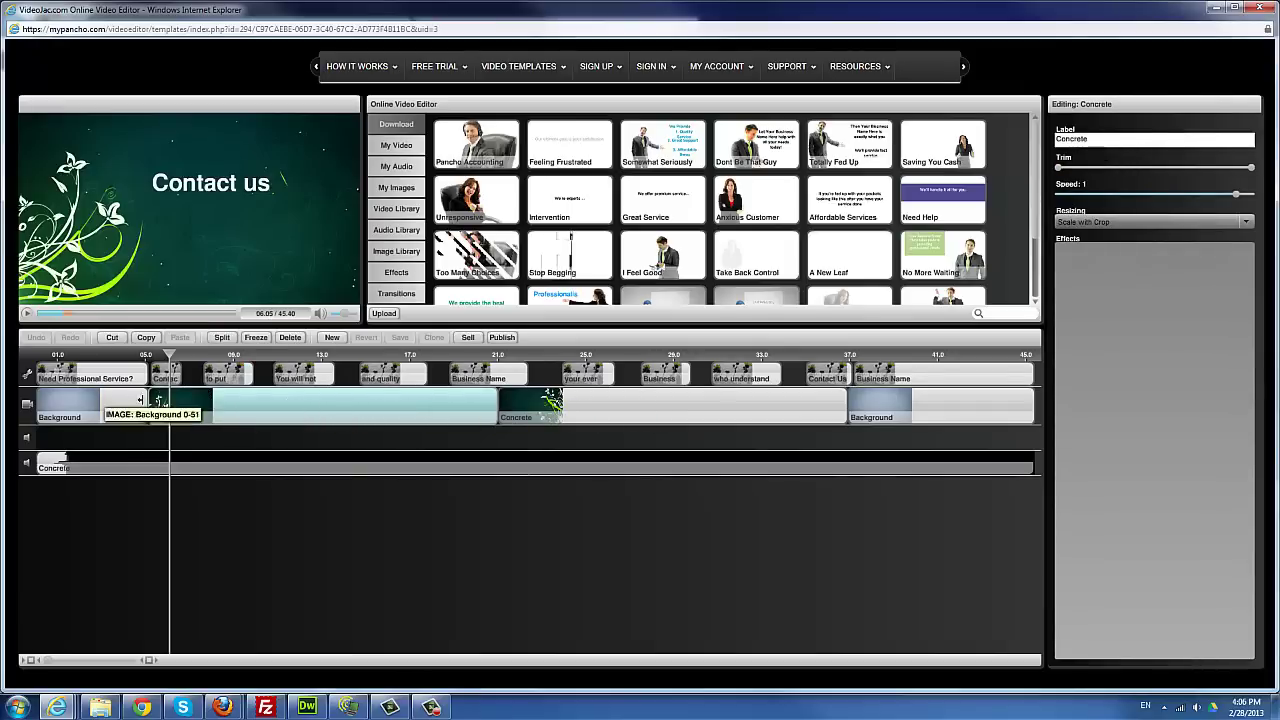
click(83, 417)
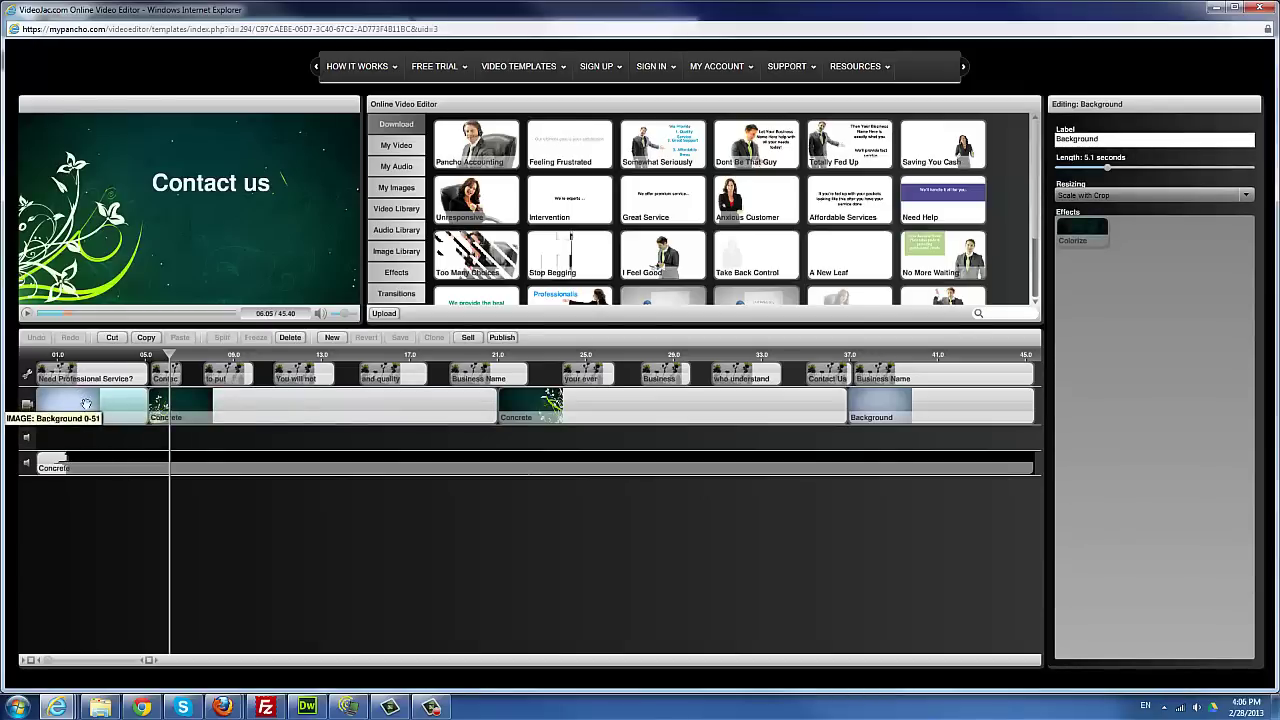
Move to the start and open the 'Need Professional Service?' title clip
click(92, 357)
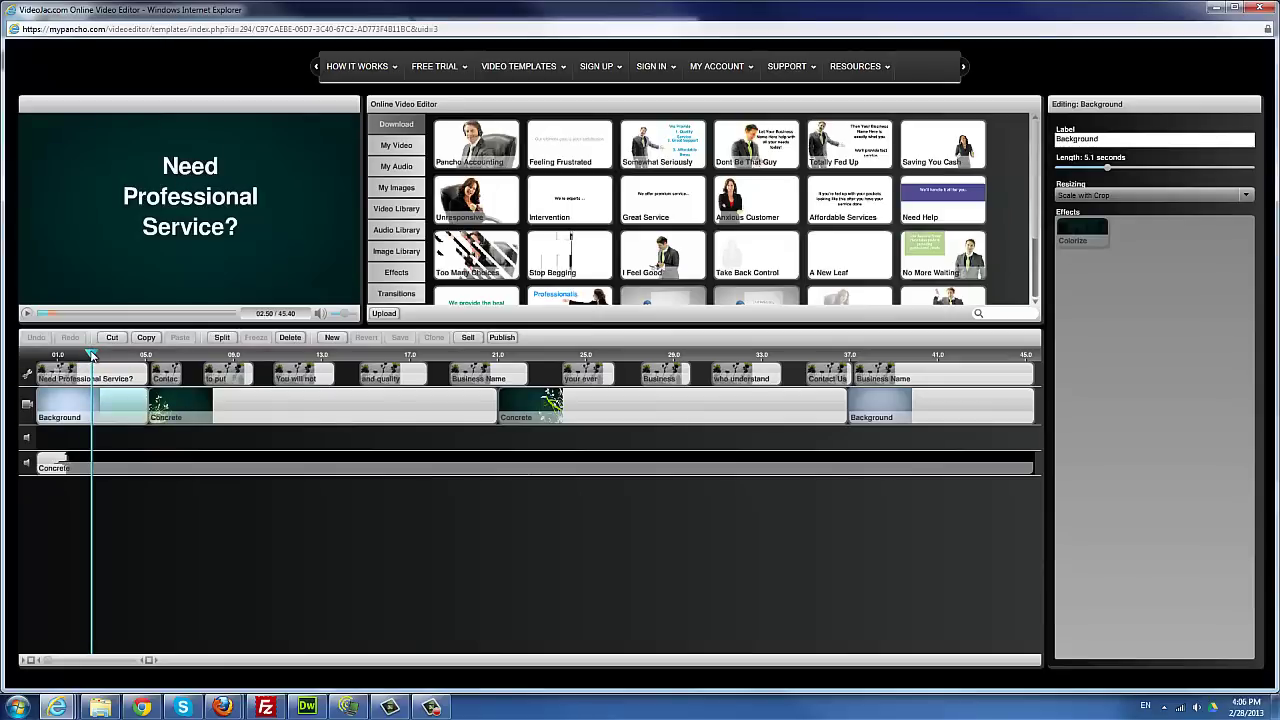
mouse_move(91, 357)
mouse_down()
mouse_move(68, 357)
mouse_move(92, 355)
mouse_up()
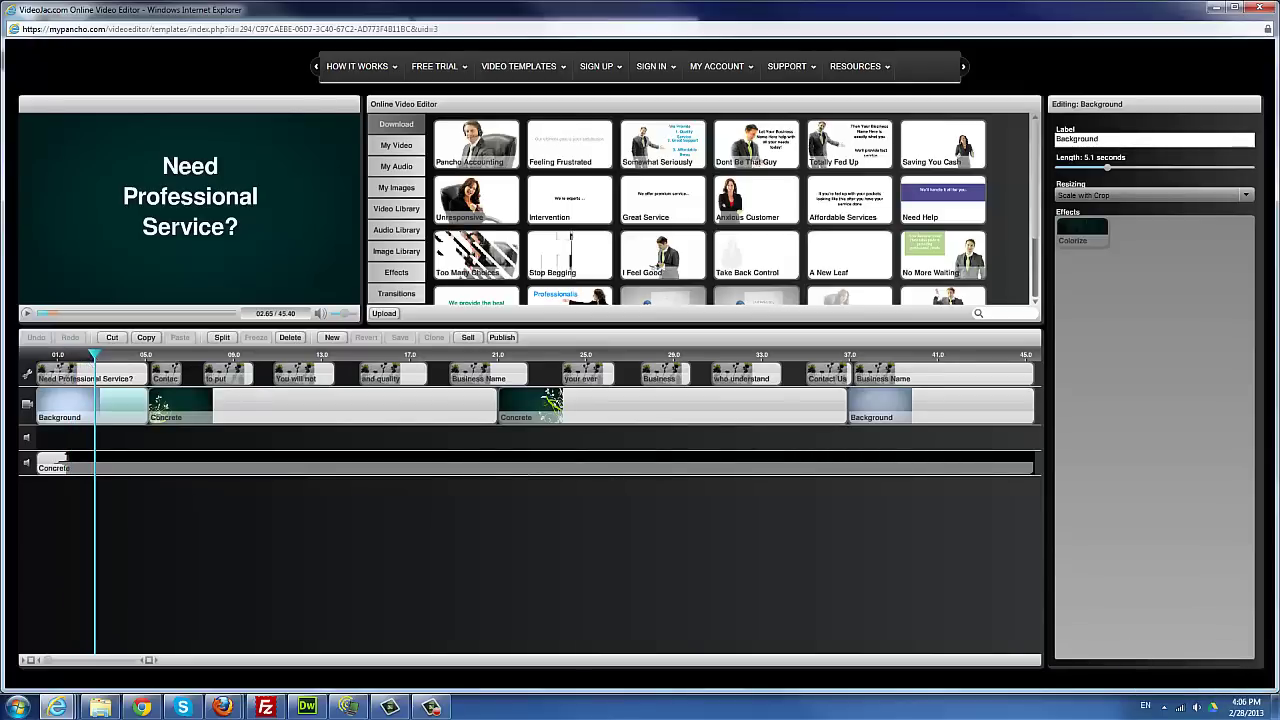
click(104, 378)
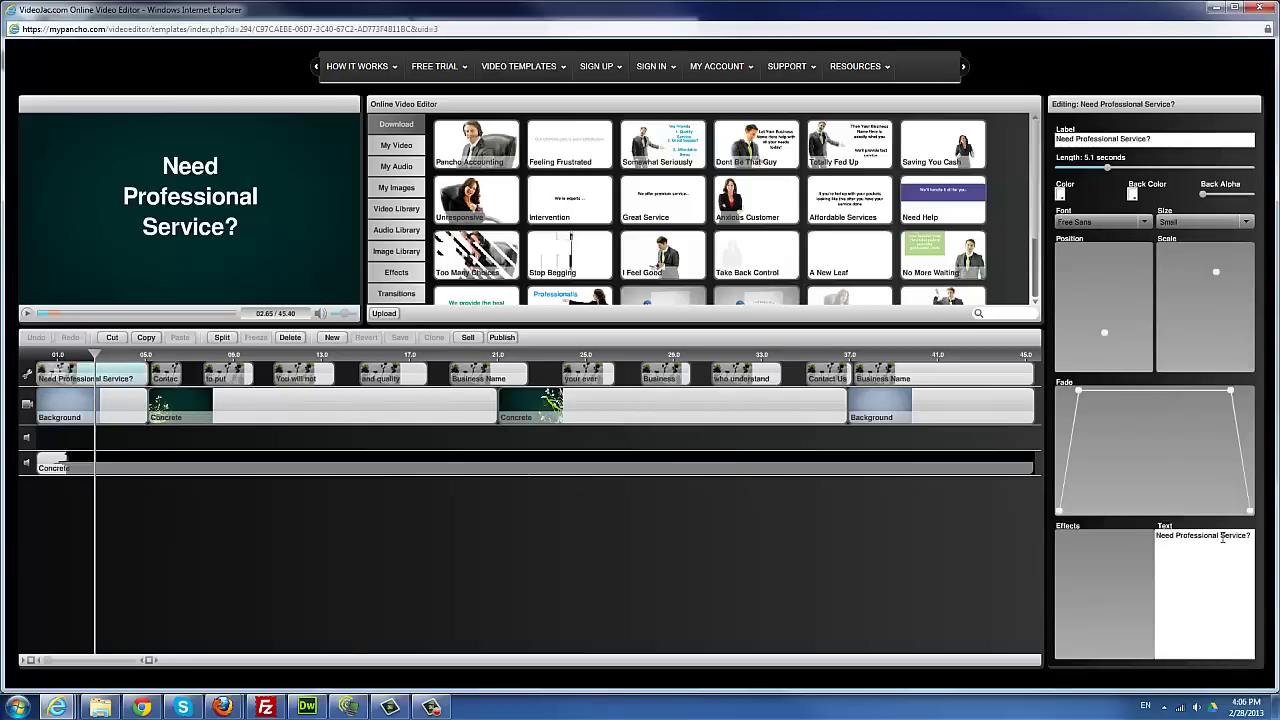
Insert 'Cleaning' so the title reads 'Need Professional Cleaning Service?'
text(C;)
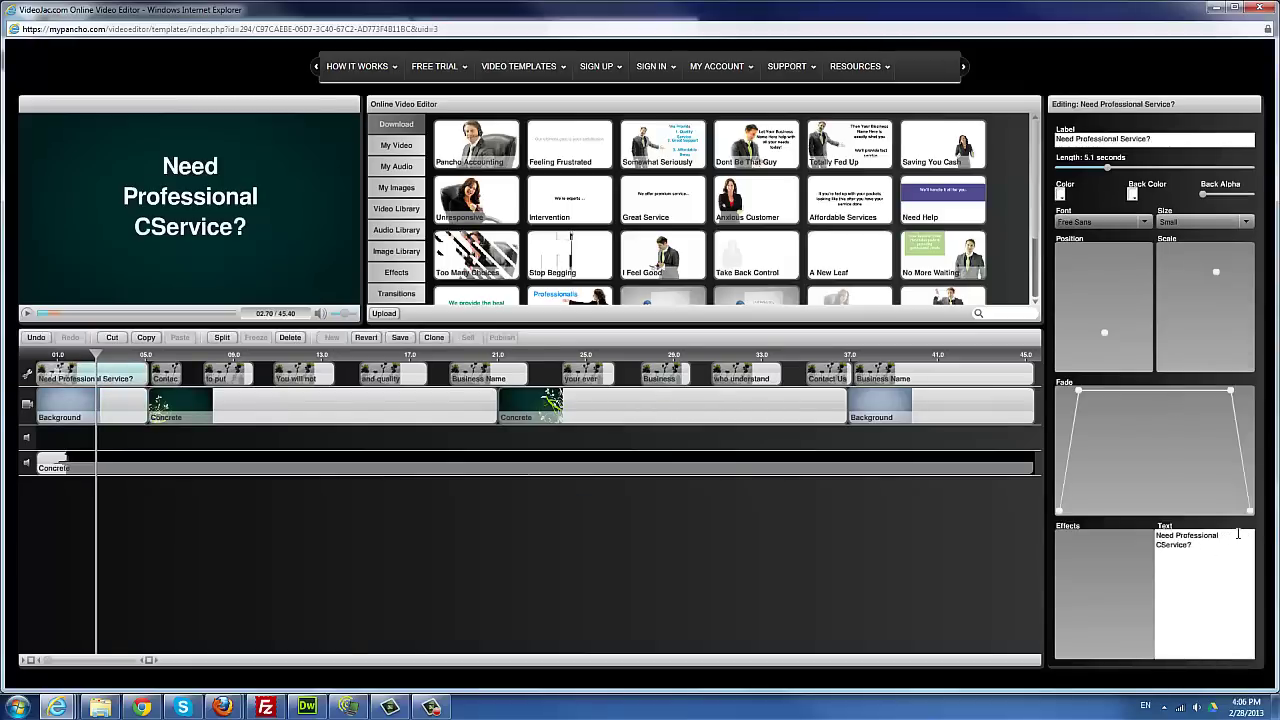
key(BackSpace)
text(leaning)
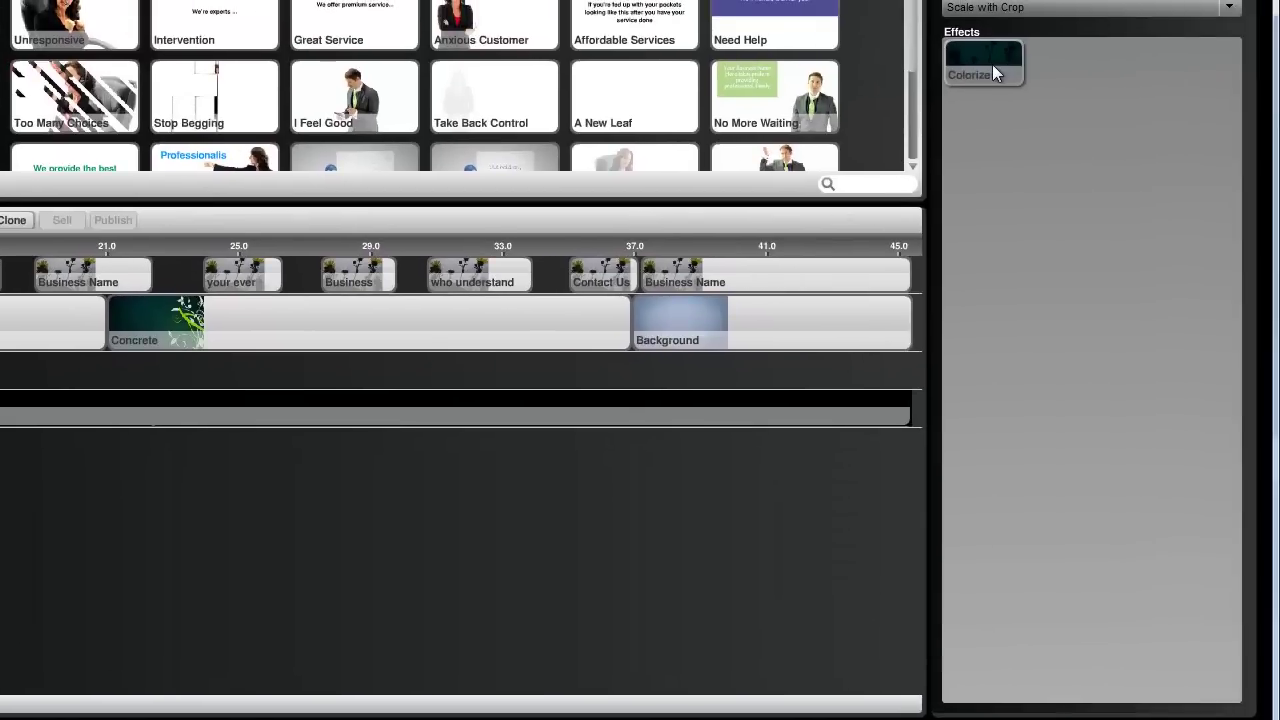
Tint the title backdrop pink with the Colorize Back Color, then select the Concrete audio
click(992, 70)
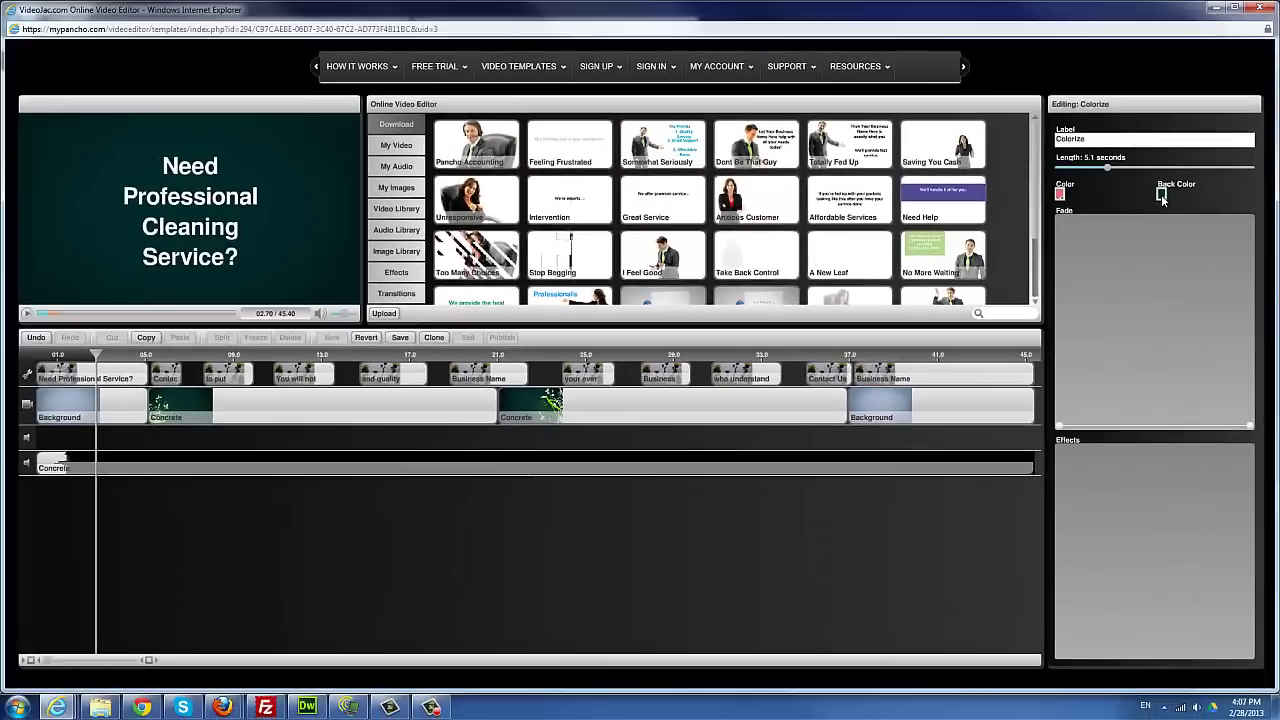
click(1161, 194)
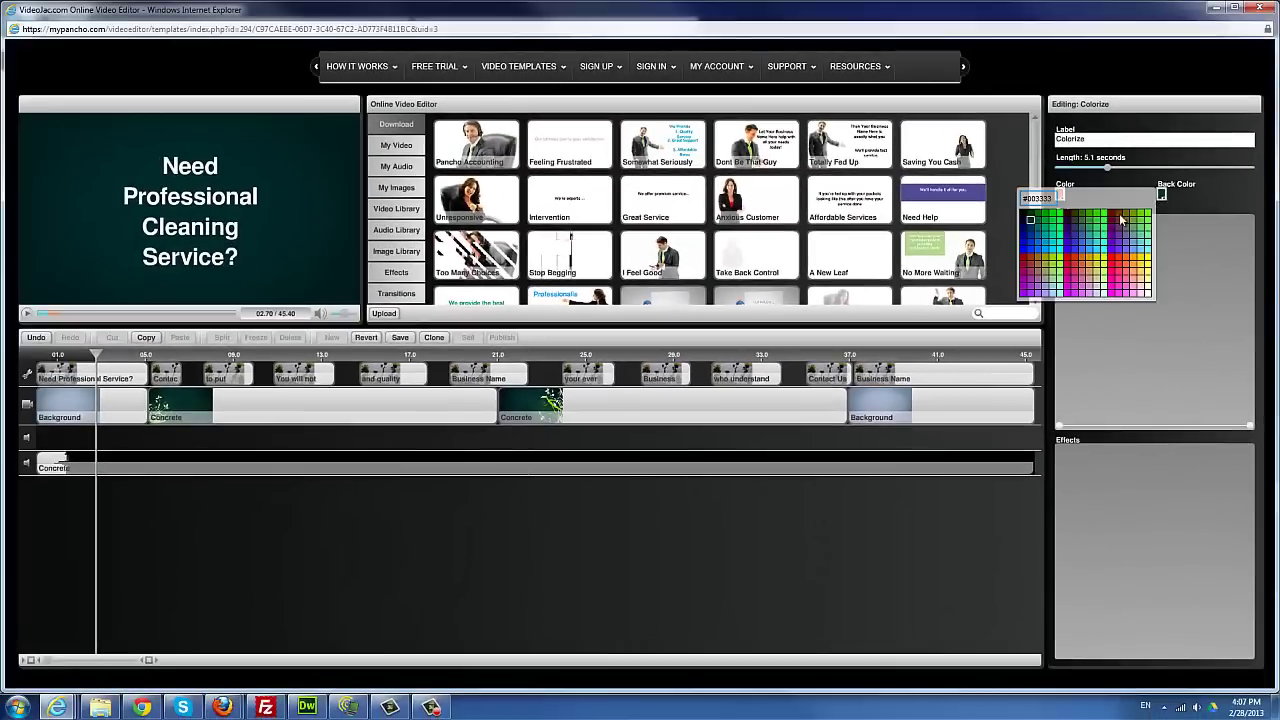
click(1078, 273)
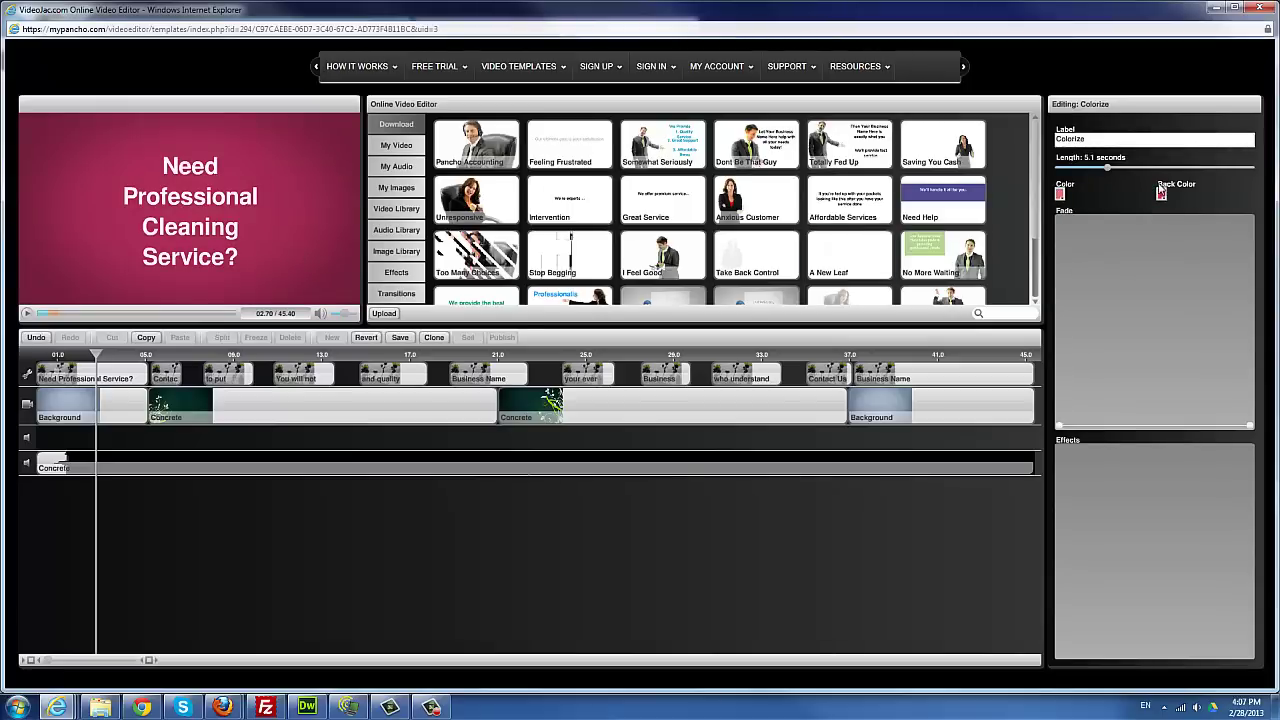
click(240, 458)
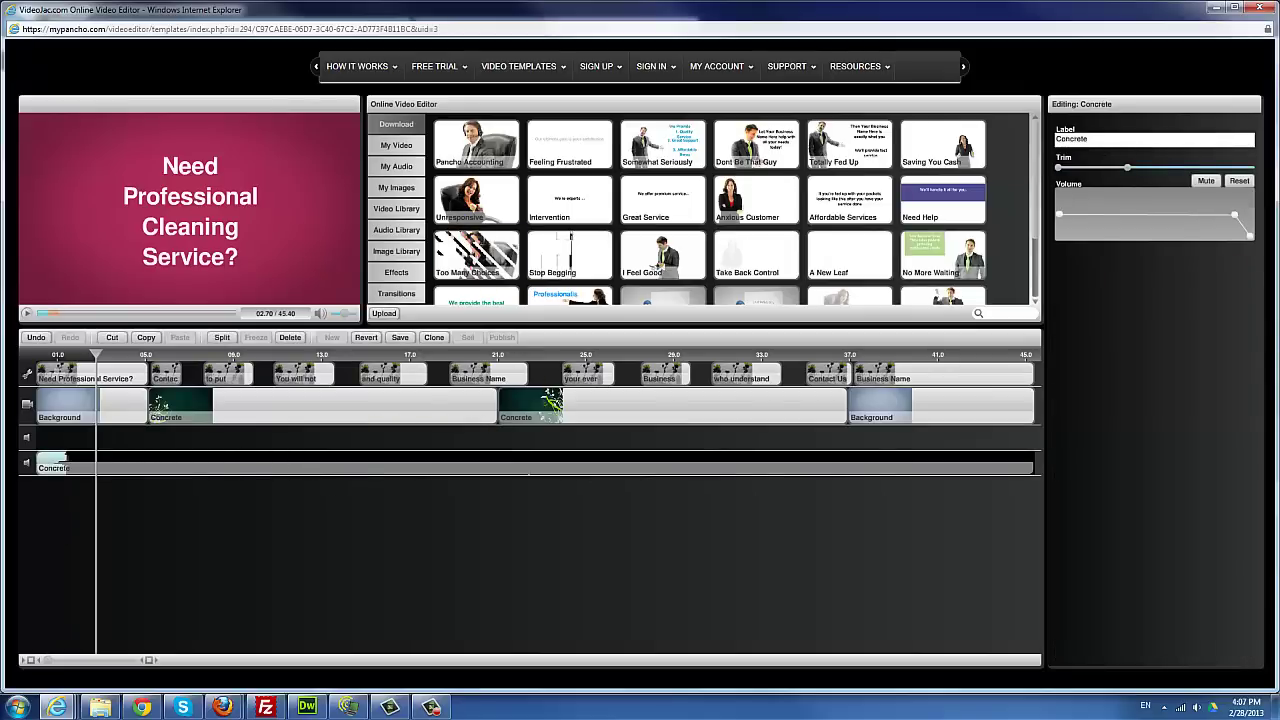
Remove the Concrete audio, browse My Audio and the Audio Library, then undo the removal
drag(280, 466, 443, 173)
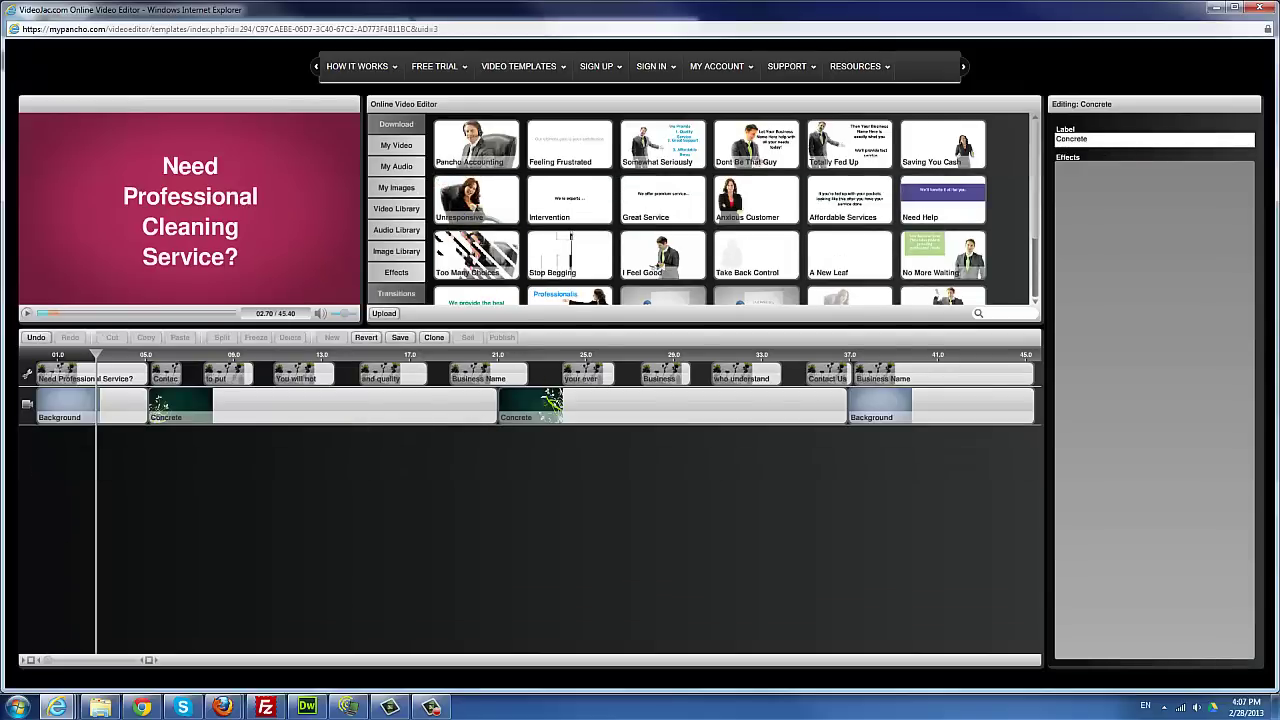
click(404, 168)
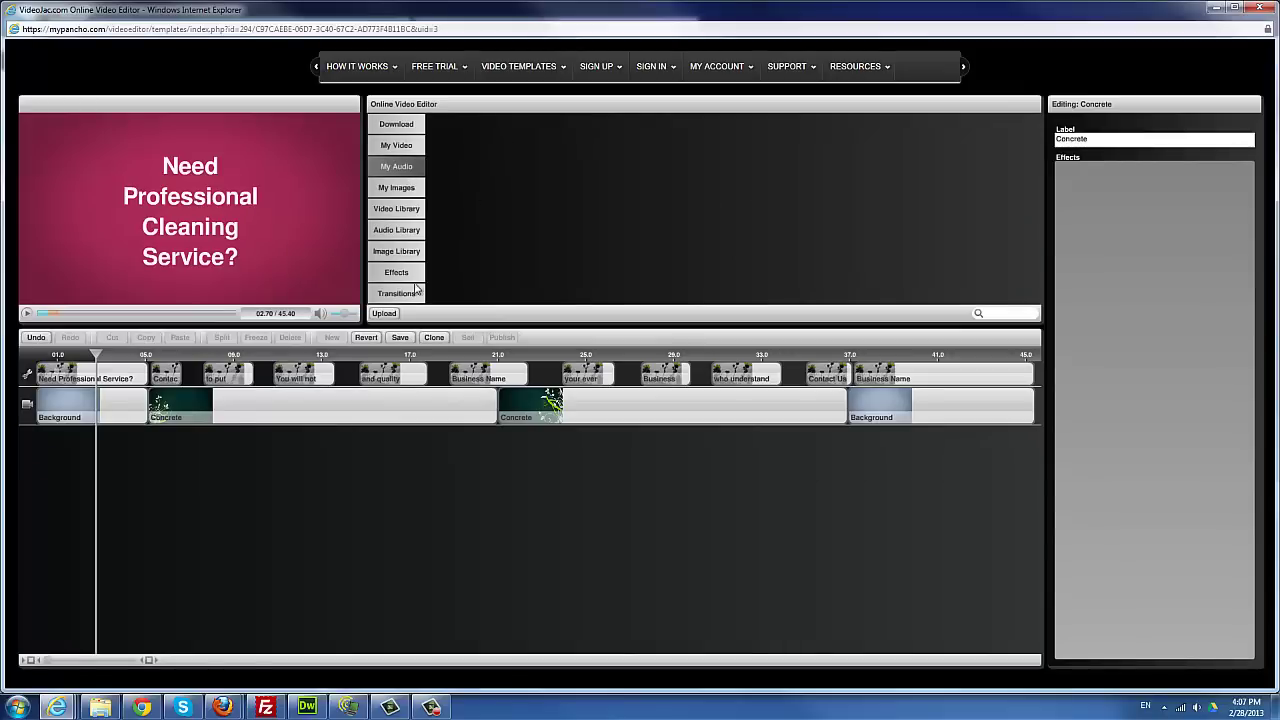
click(395, 233)
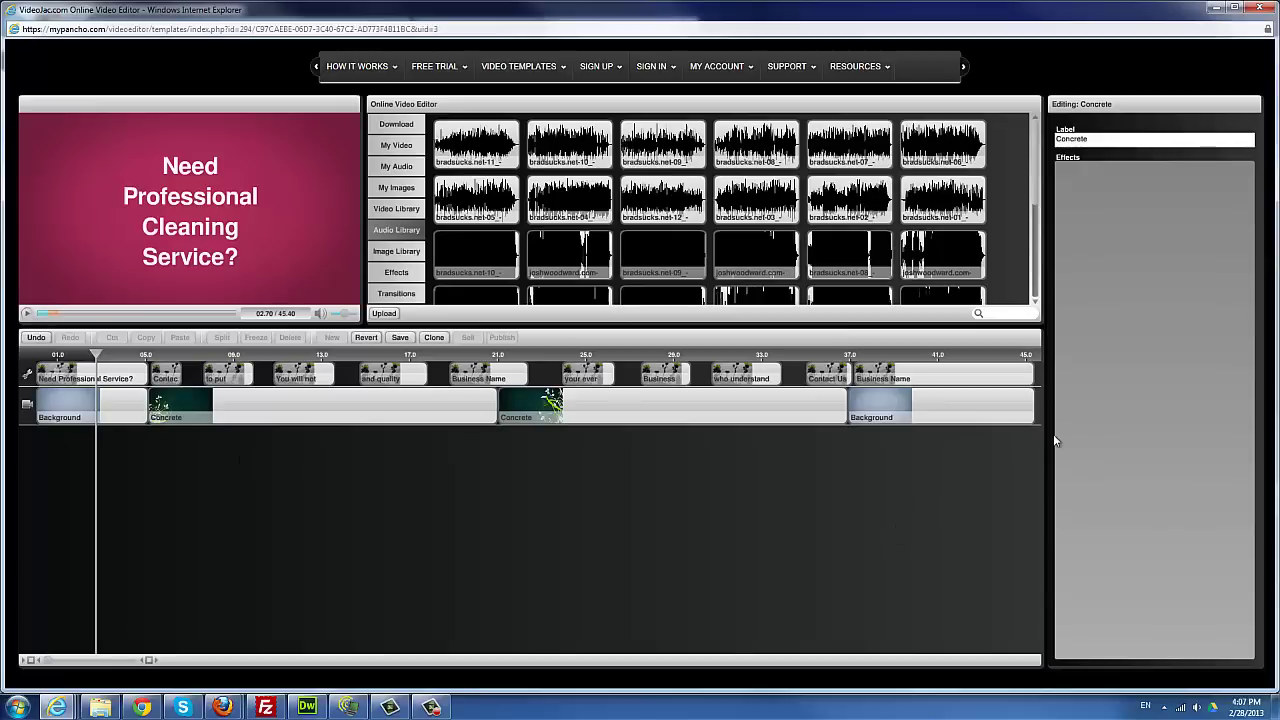
click(35, 338)
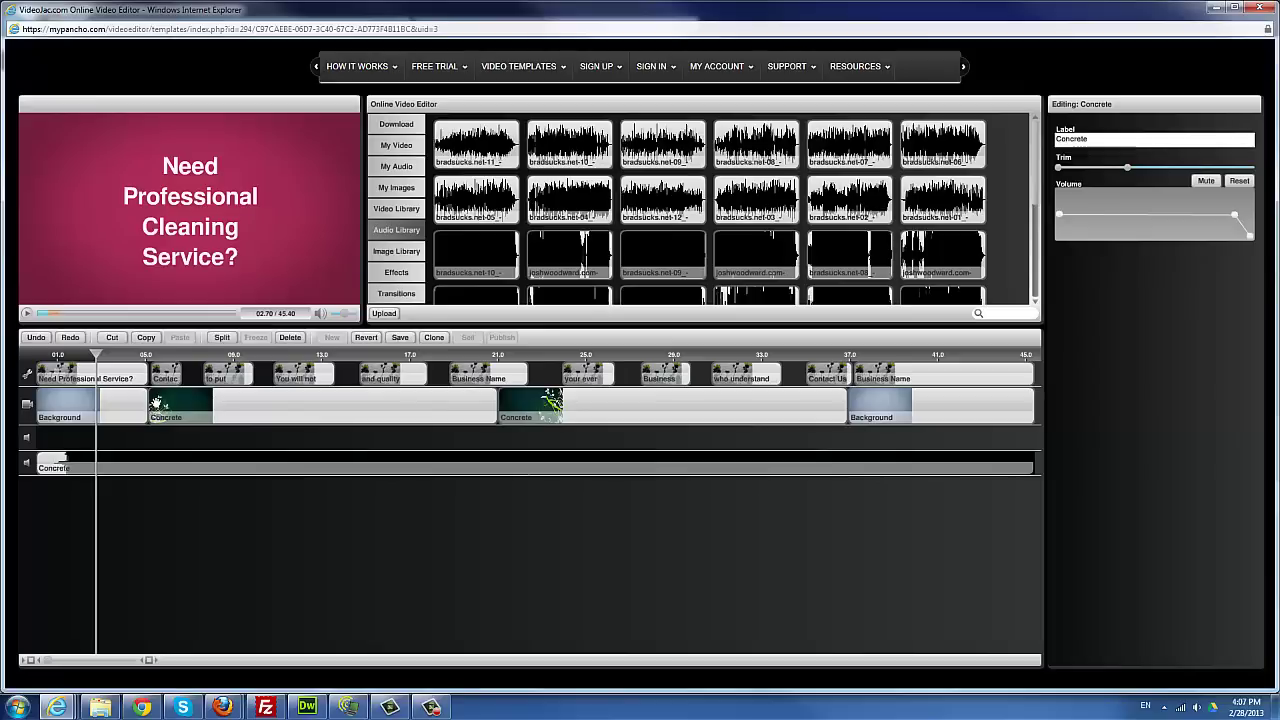
Preview the template at points between about 10 and 33 seconds
click(267, 358)
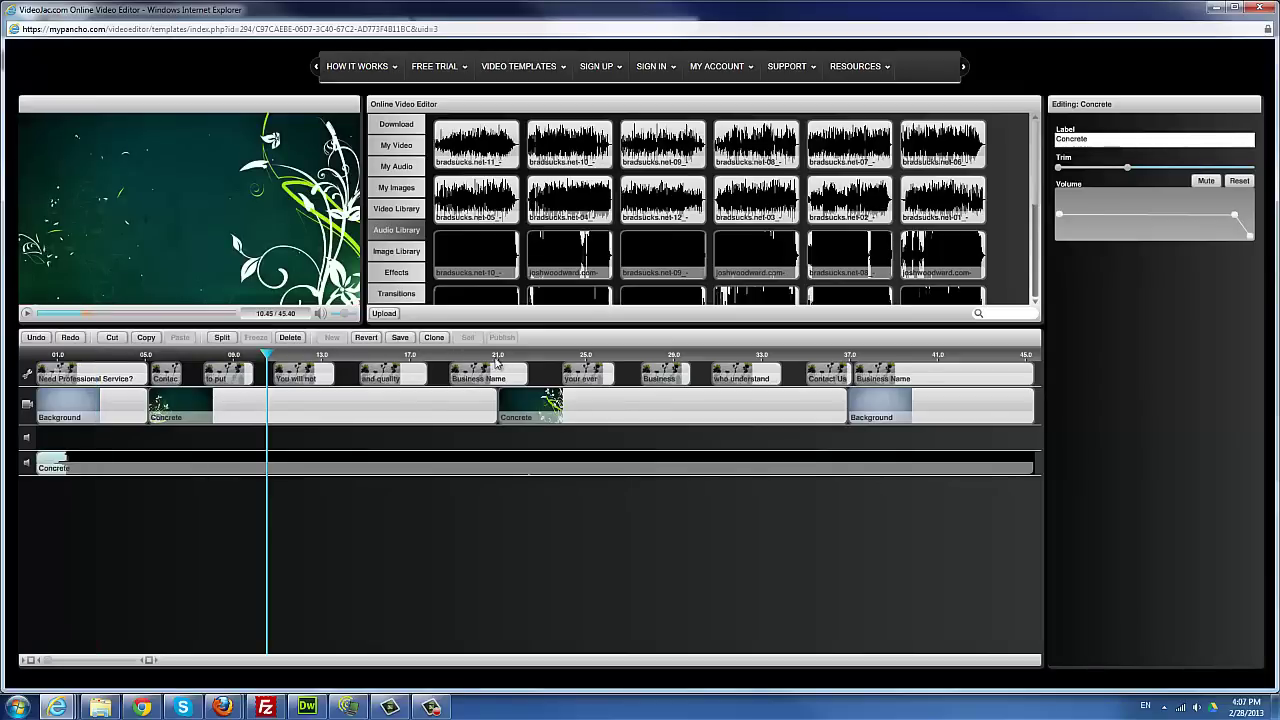
click(547, 358)
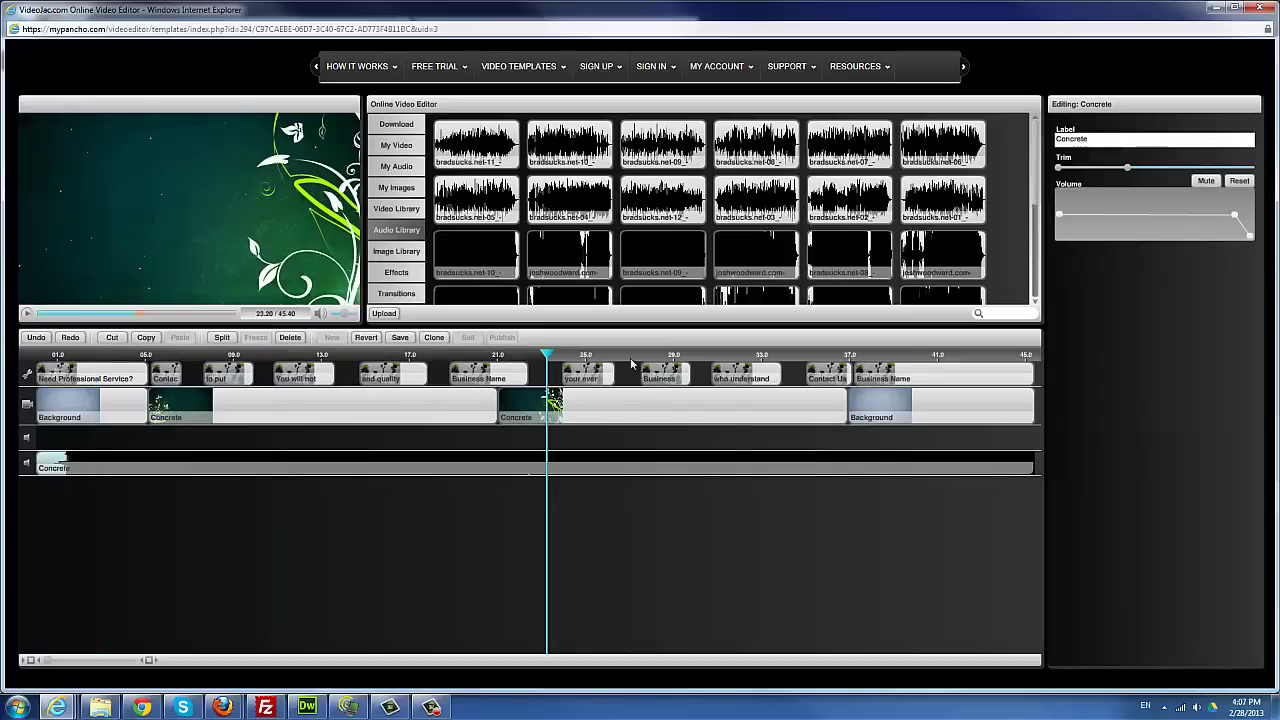
click(779, 358)
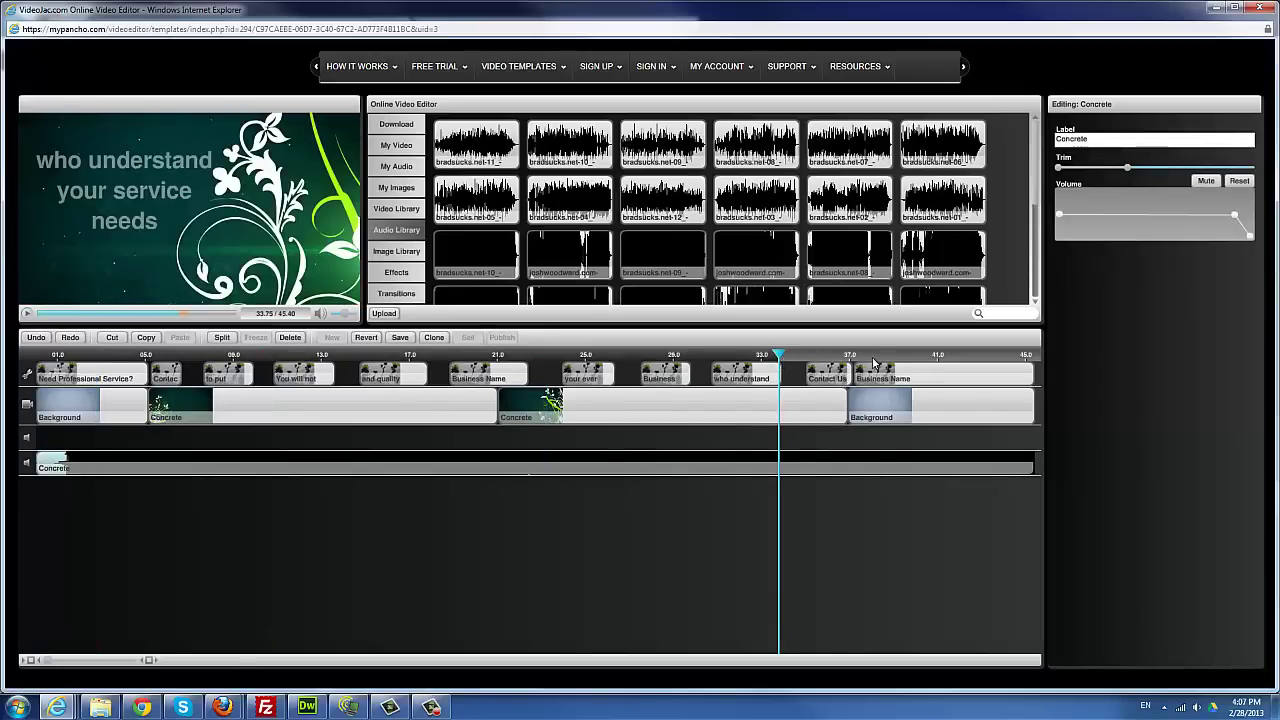
click(873, 363)
click(741, 361)
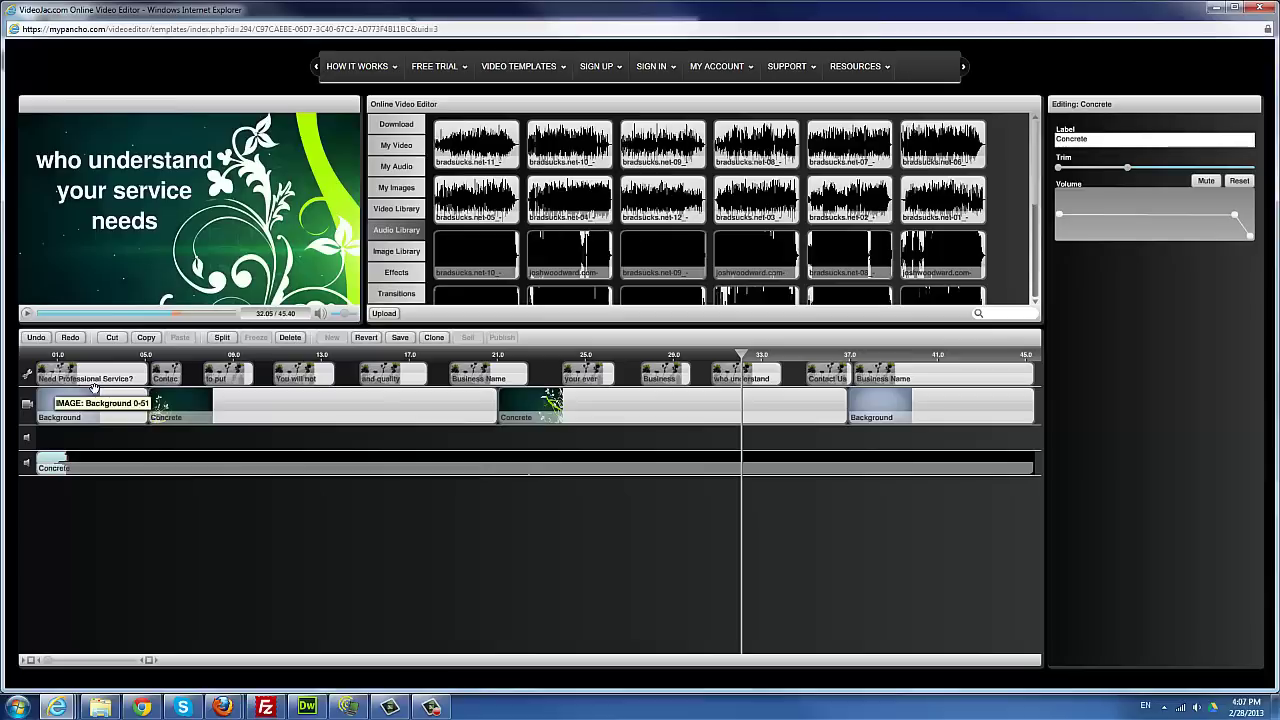
click(349, 361)
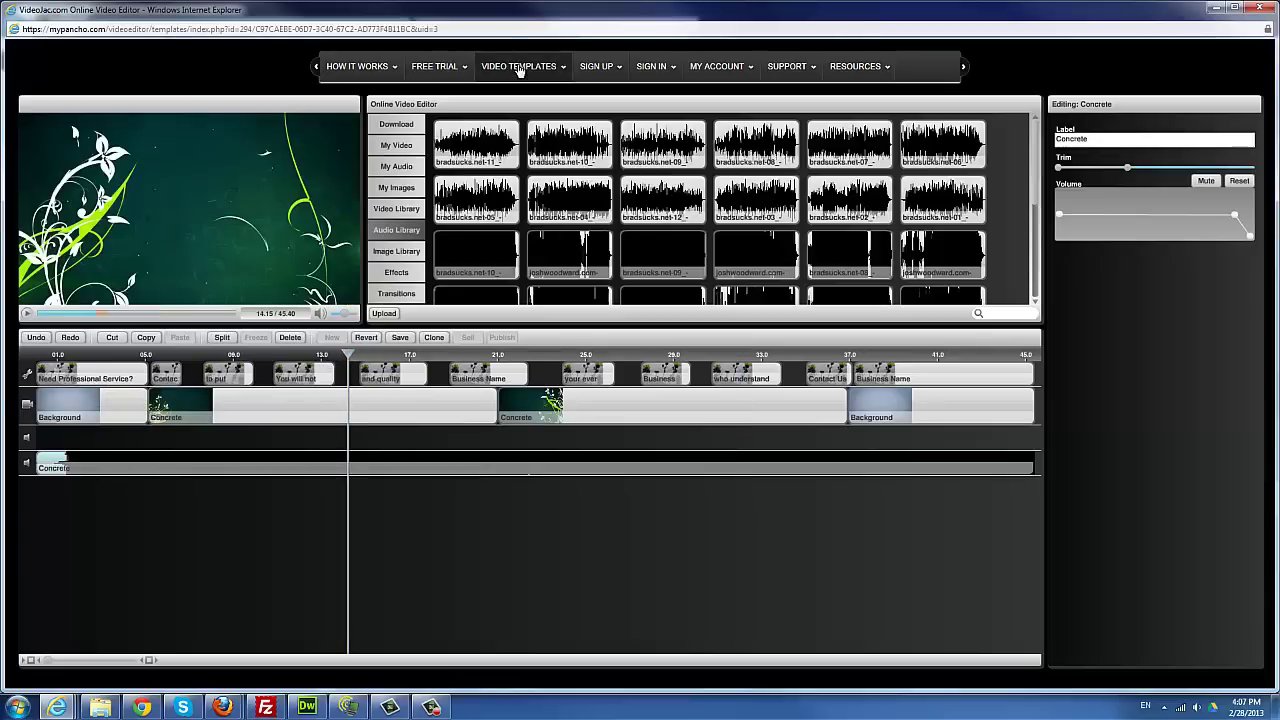
Load the Sepia template from the Visual Effects Templates
mouse_move(518, 66)
click(514, 121)
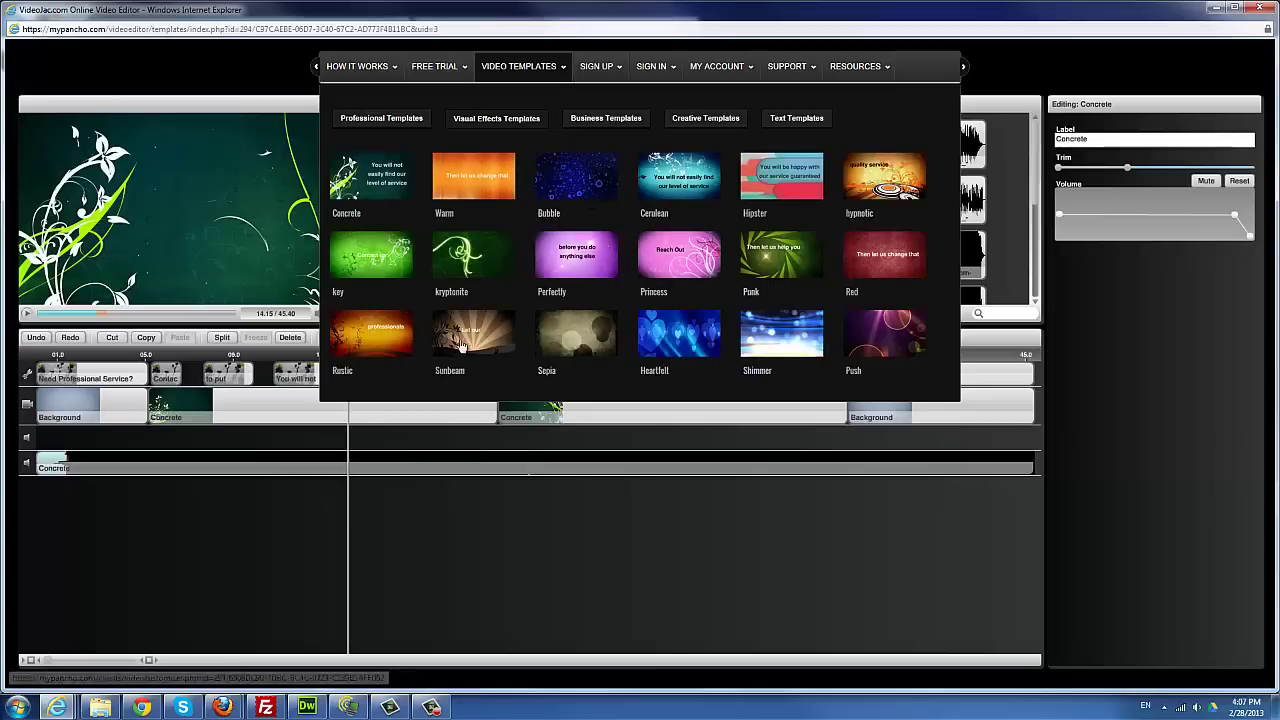
click(588, 340)
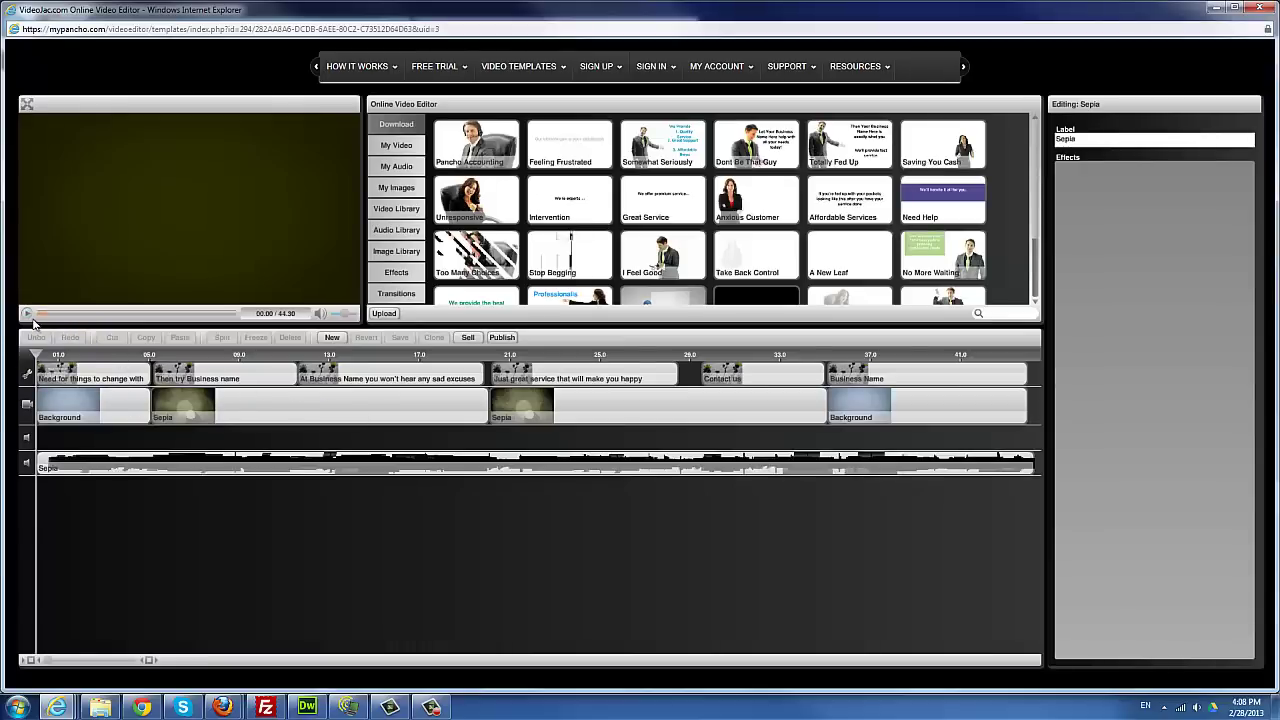
Play the Sepia preview, pausing briefly at the 'Then try Business name' title
click(27, 313)
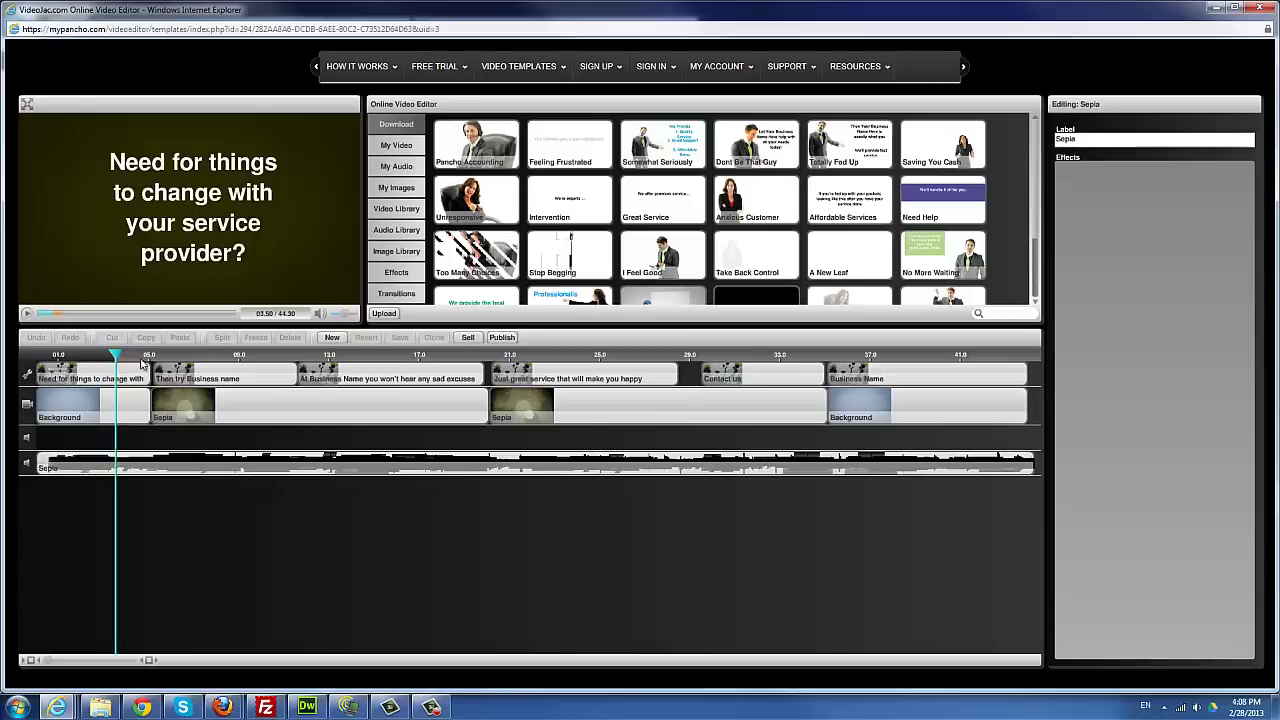
click(28, 313)
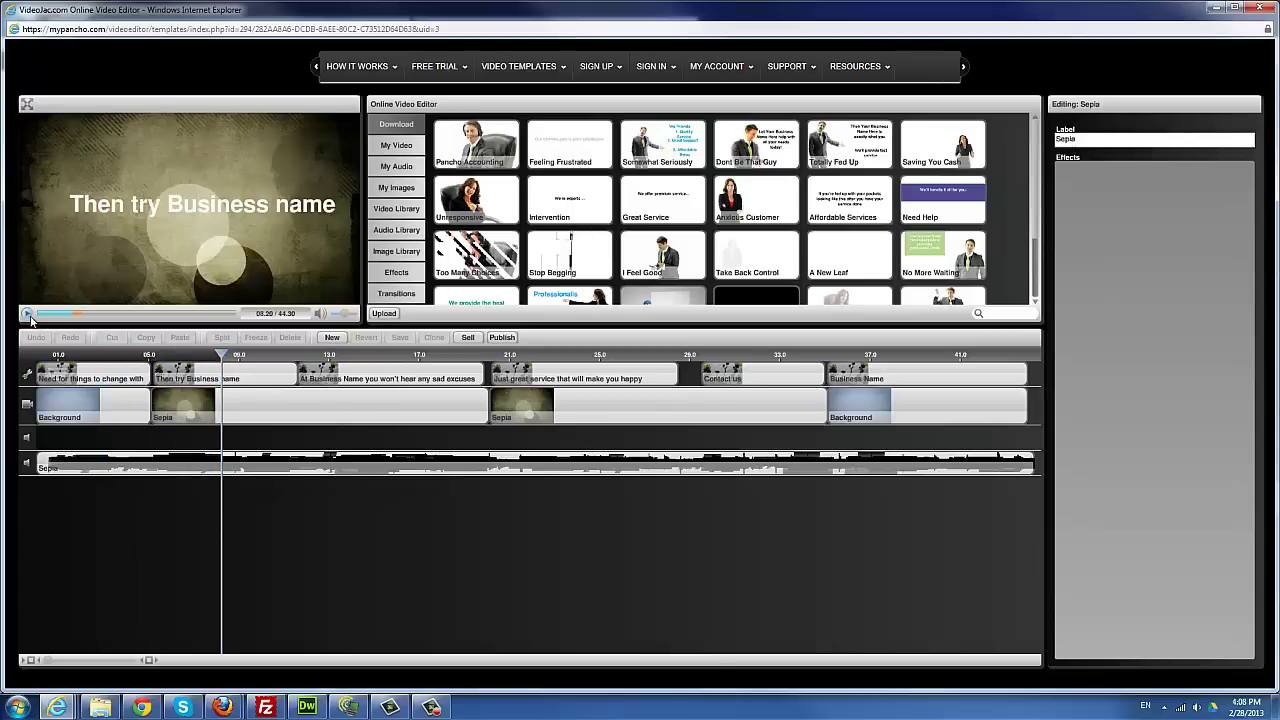
click(28, 313)
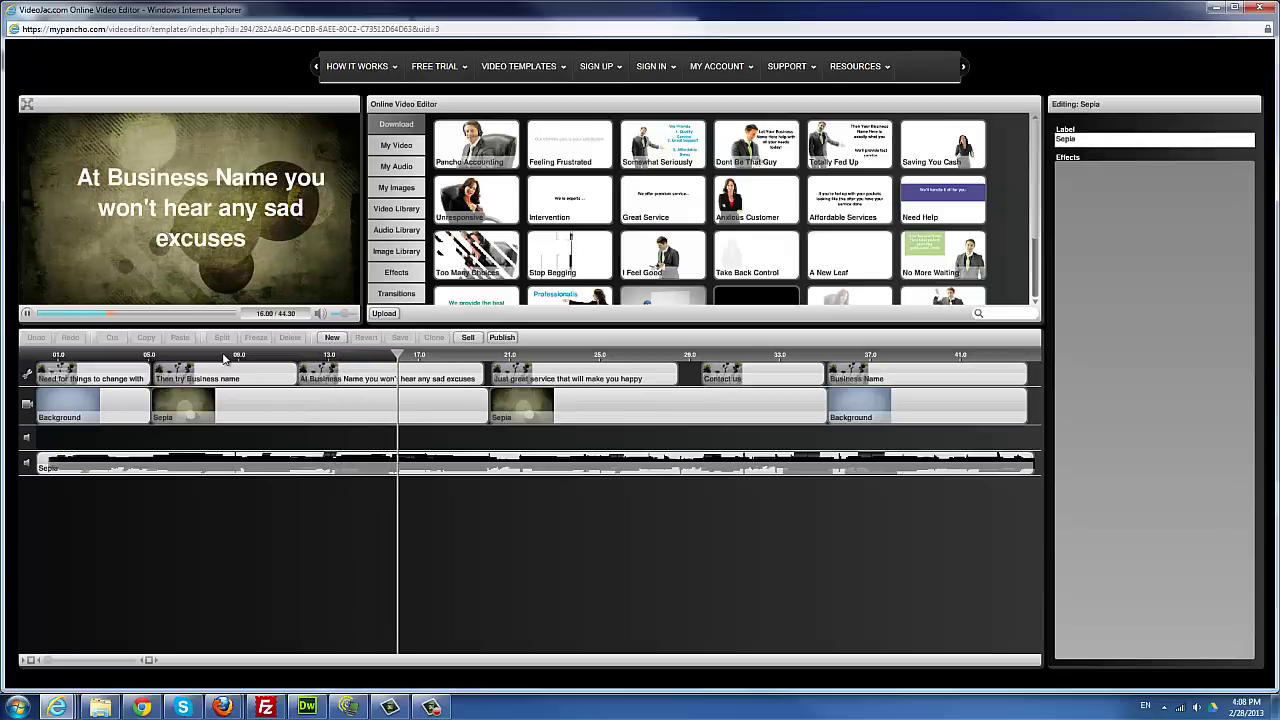
click(27, 314)
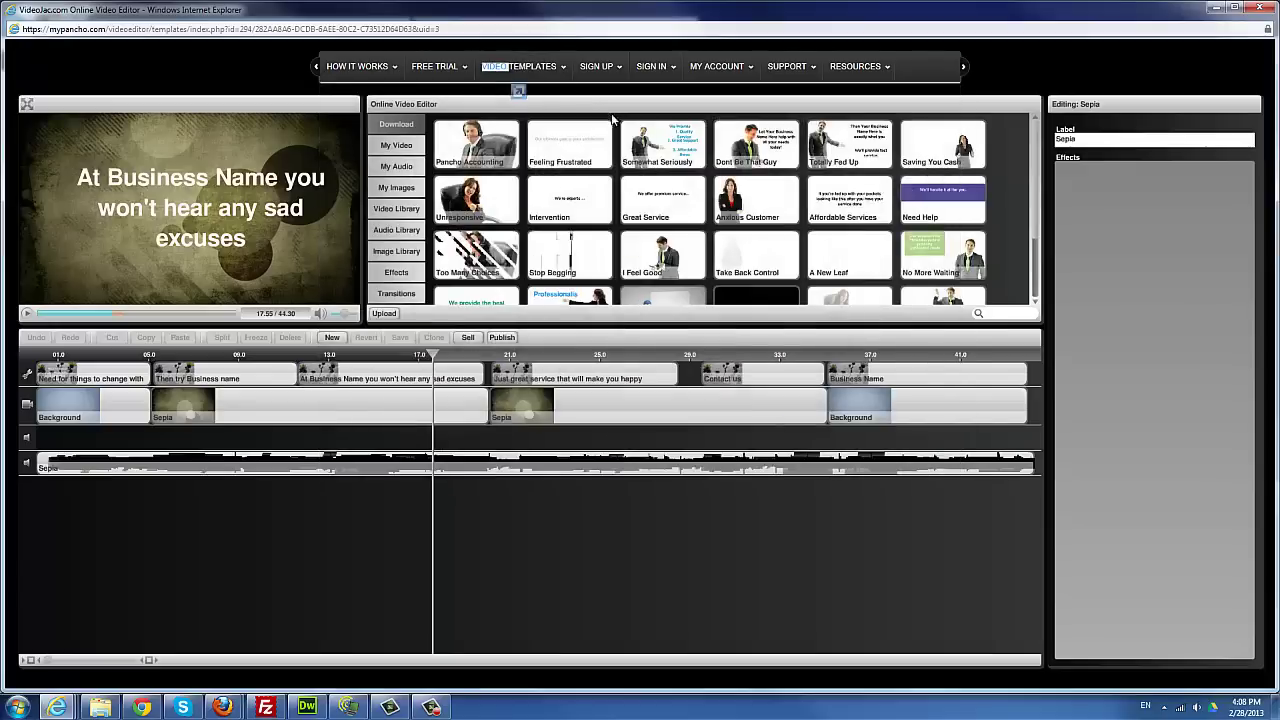
Replace the Sepia template with the Home HealthCare business template
mouse_move(512, 76)
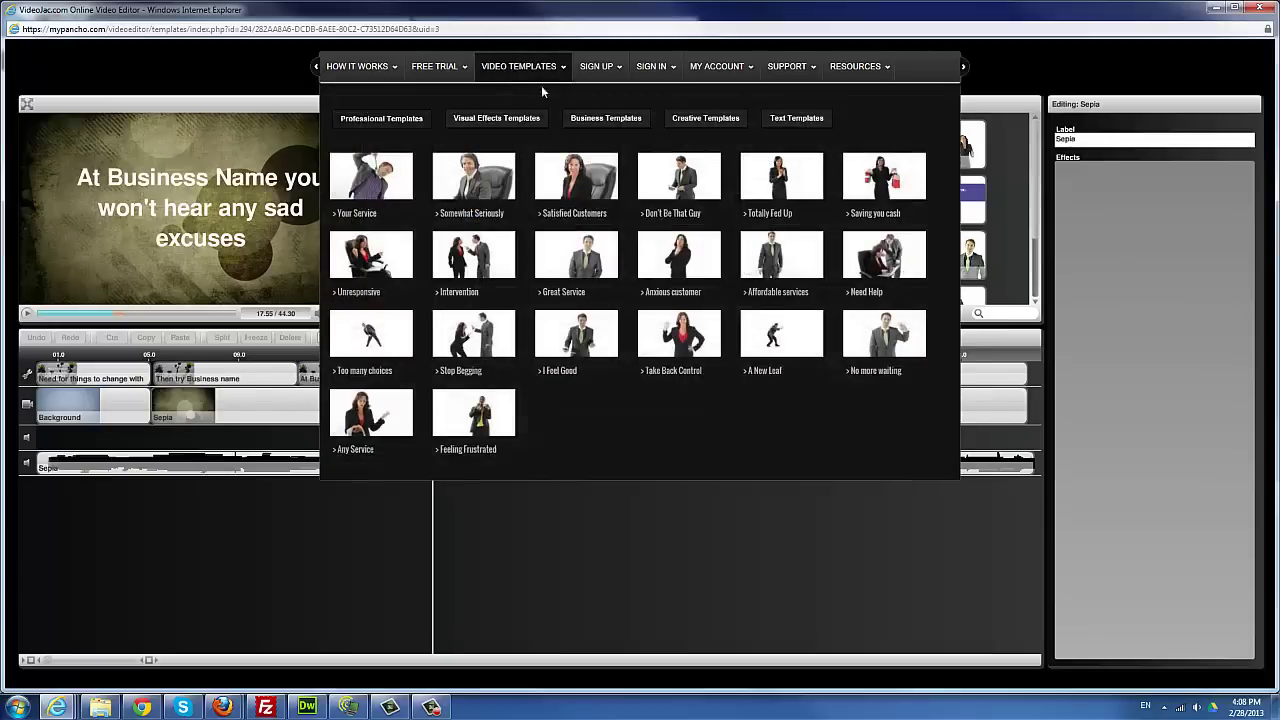
click(606, 120)
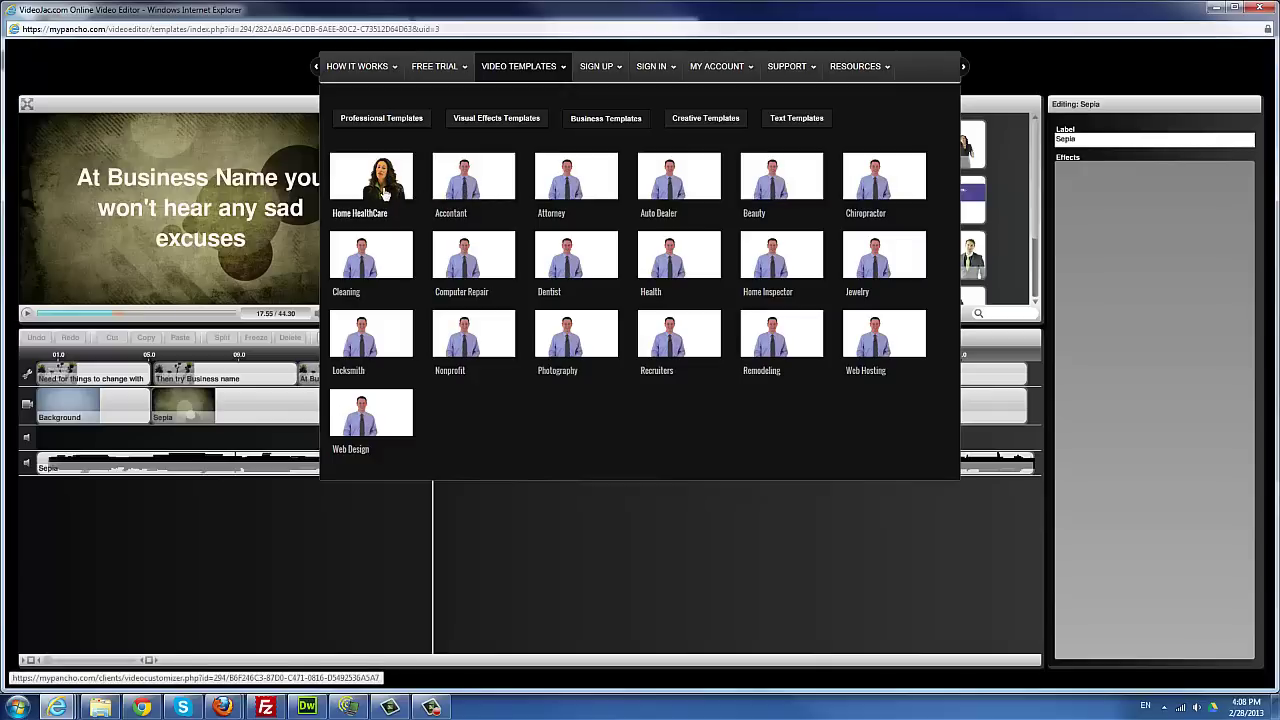
click(389, 204)
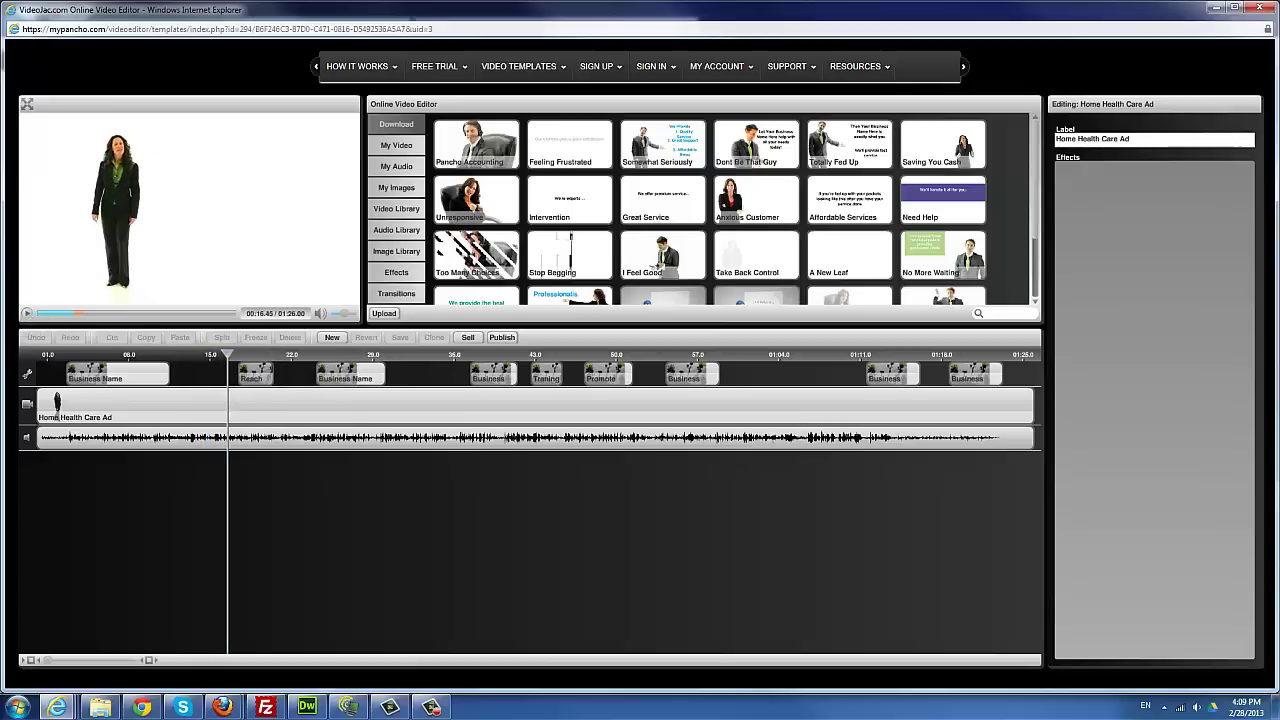
Change the opening Business Name title line to 'ABC Home health Inc'
click(262, 358)
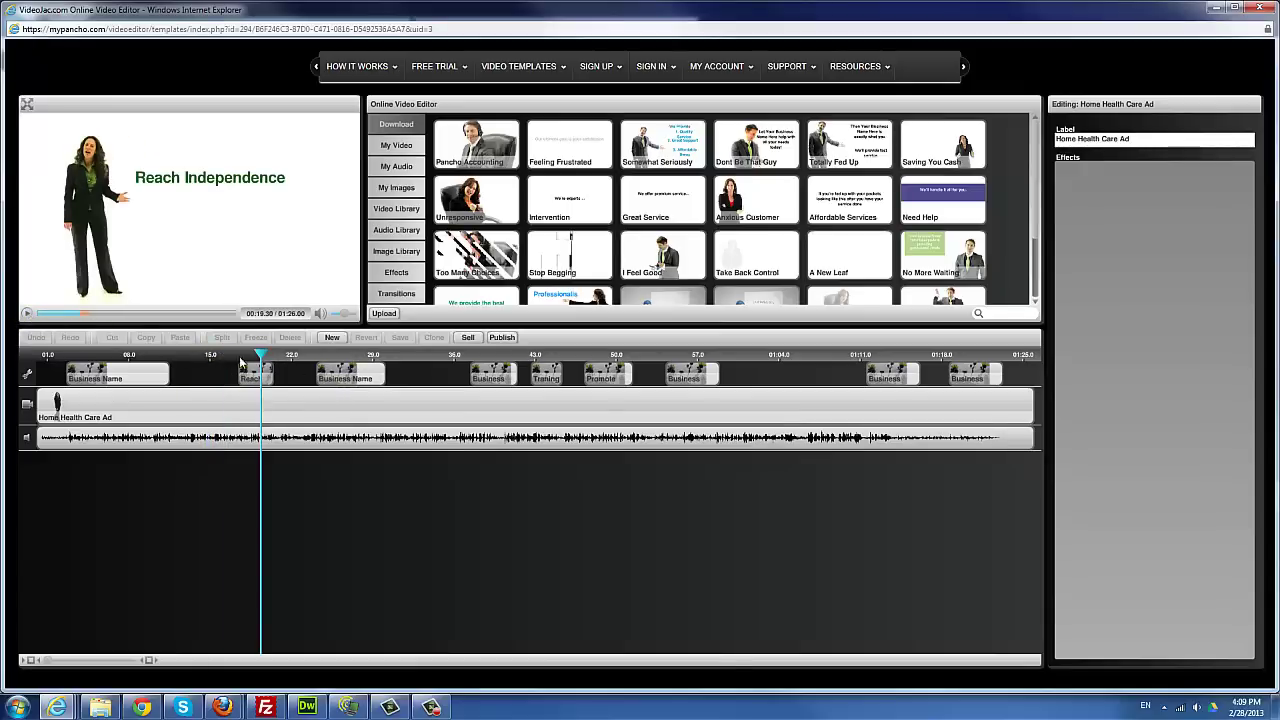
click(146, 358)
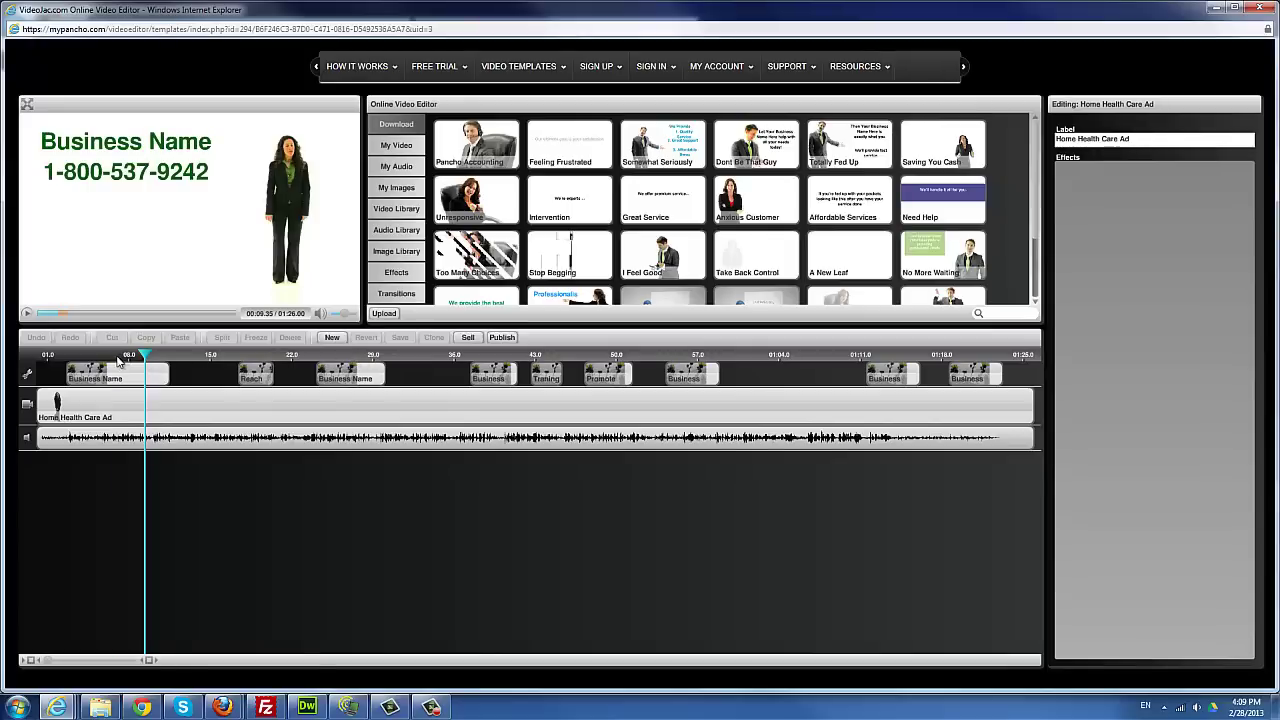
click(118, 358)
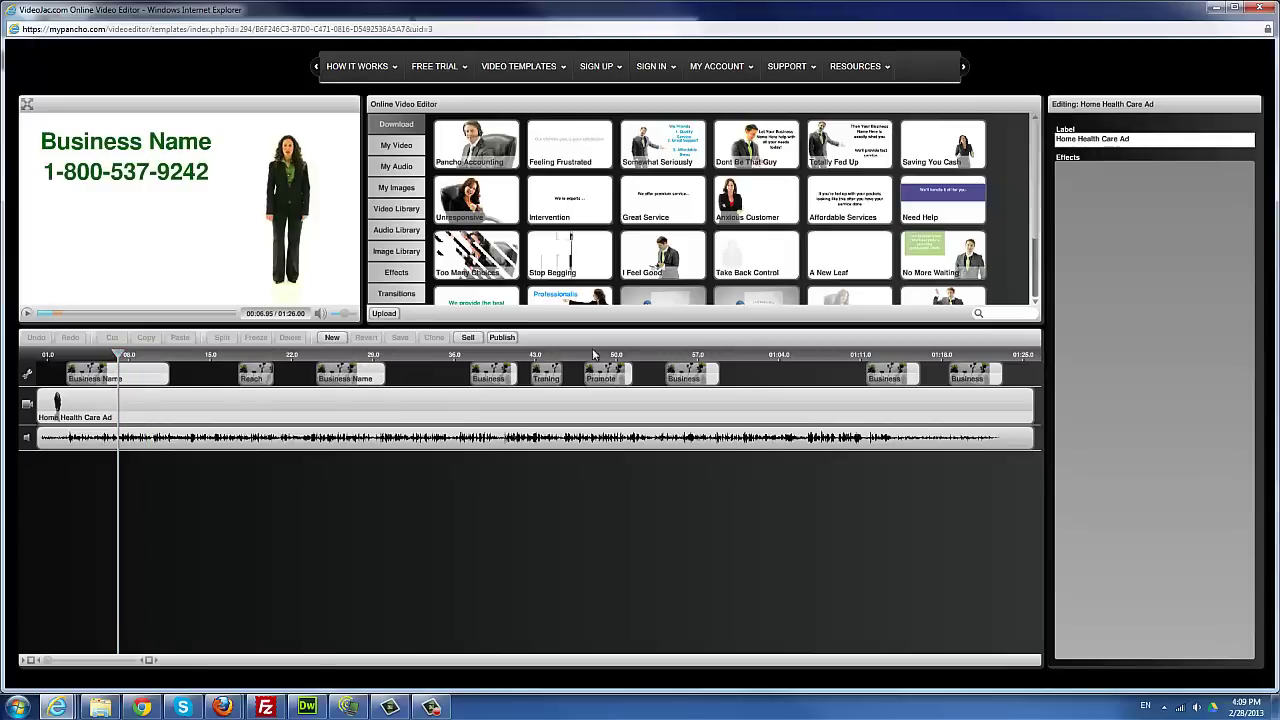
click(110, 371)
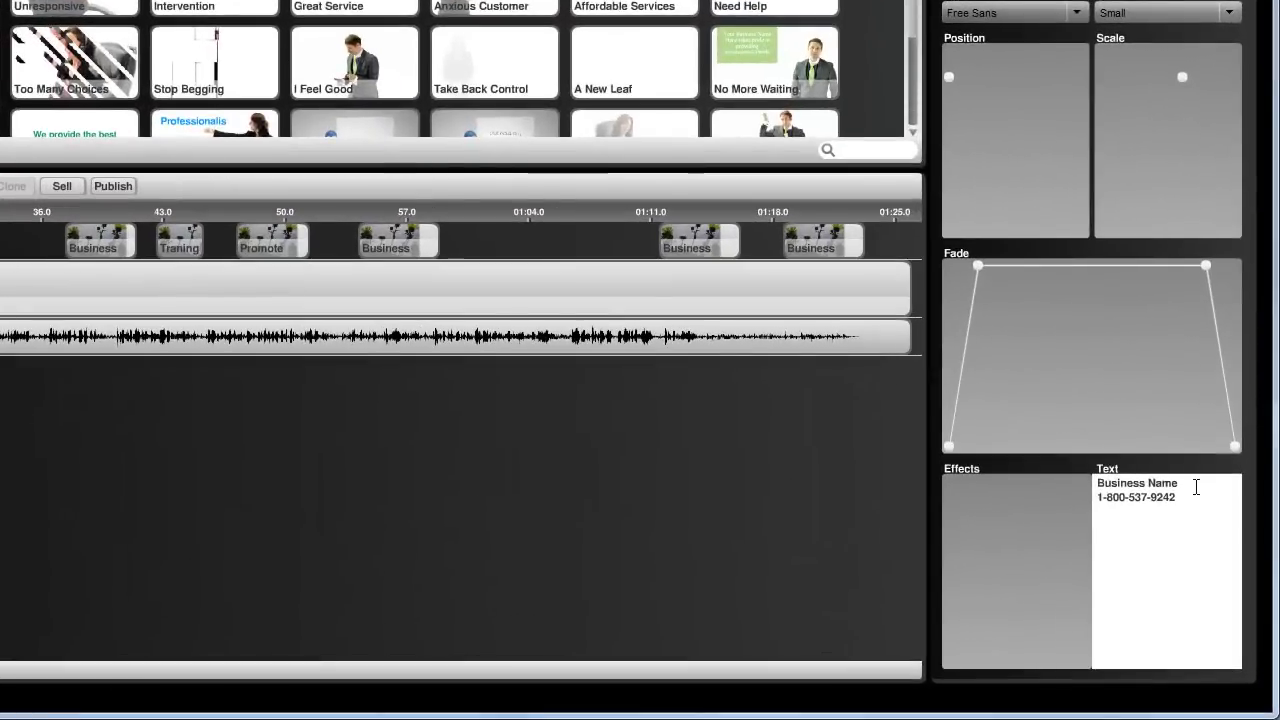
triple_click(1174, 483)
text(ABC)
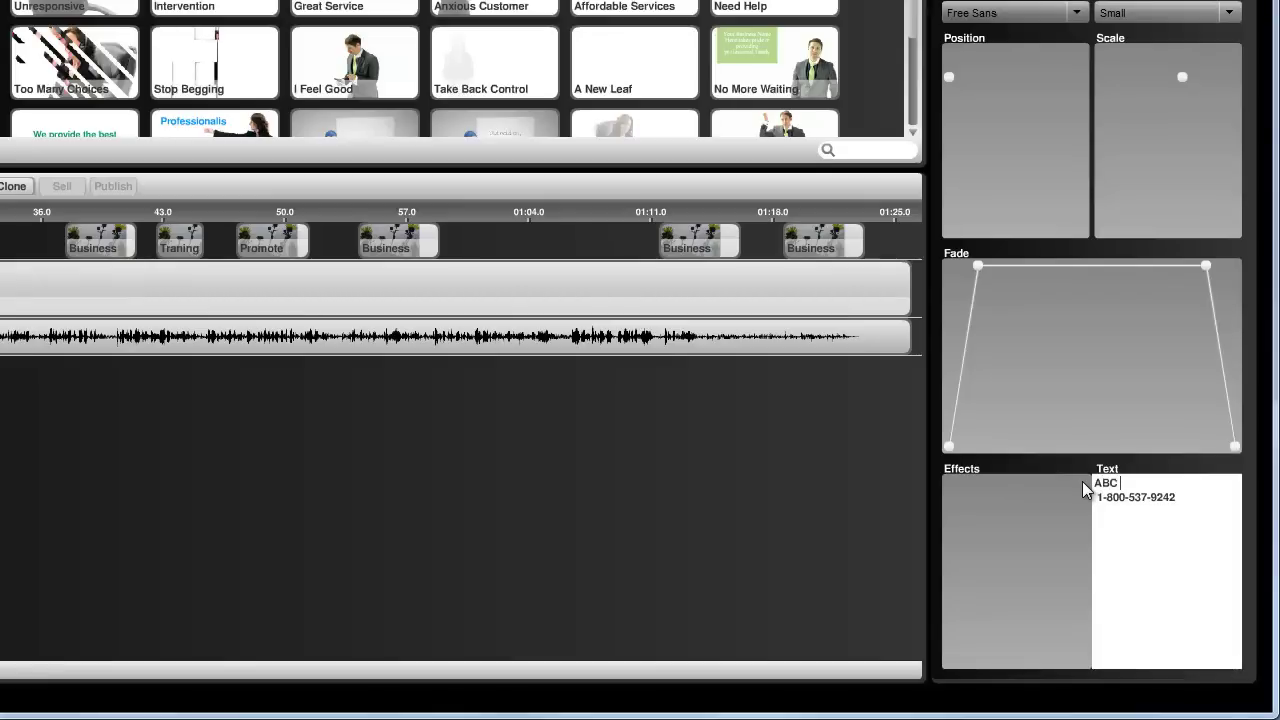
text( Home health Inc)
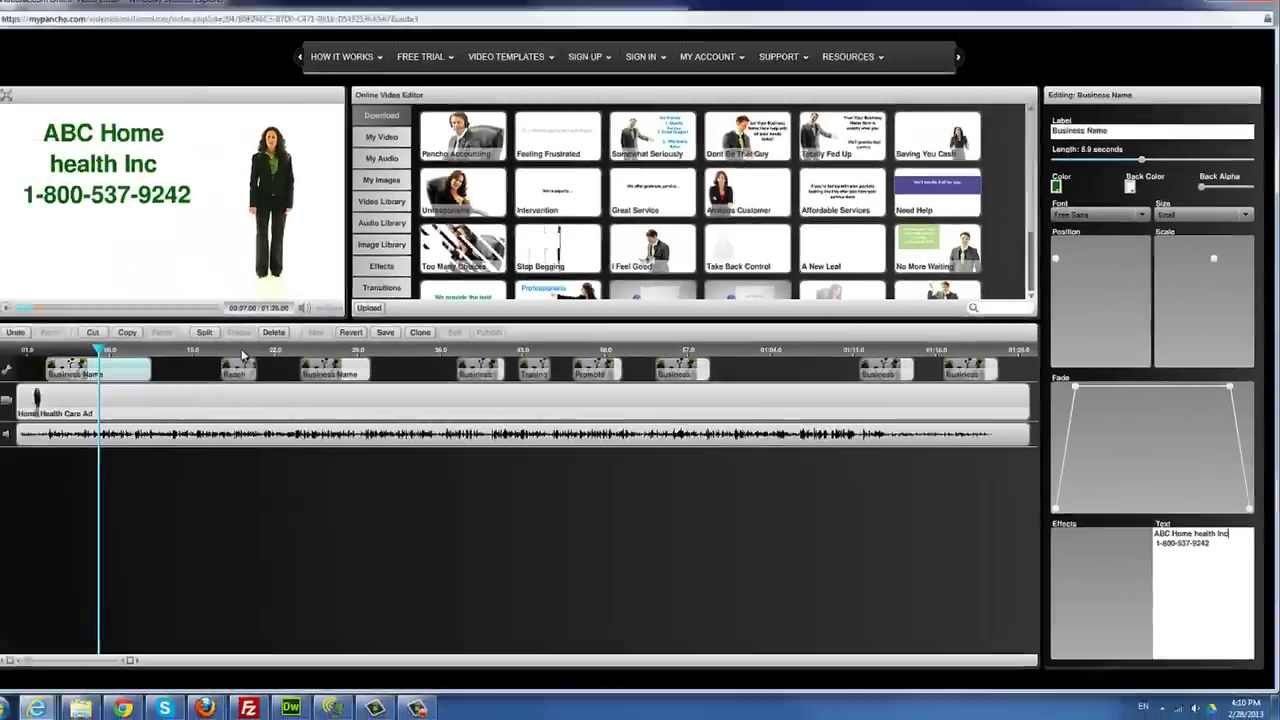
Review the Reach Independence, screening, Qualified Professionals and Promote Individual Growth titles, then select the video clip
click(260, 368)
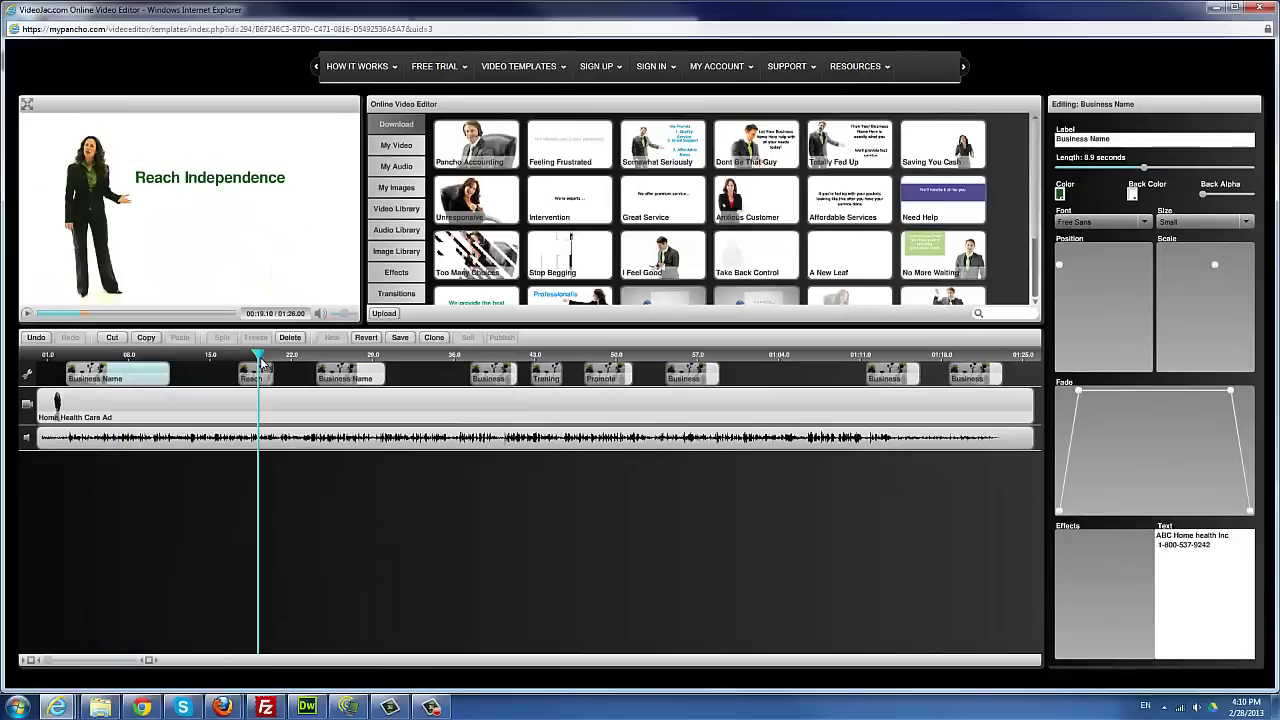
click(265, 372)
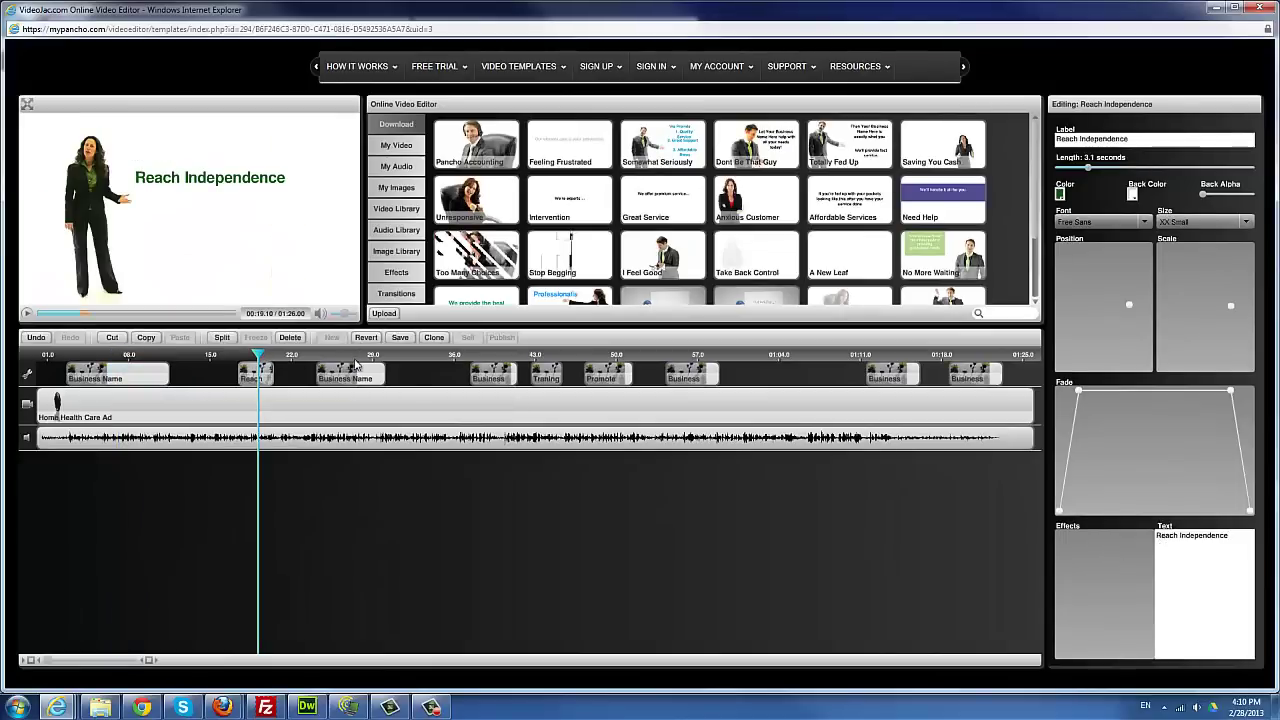
click(356, 369)
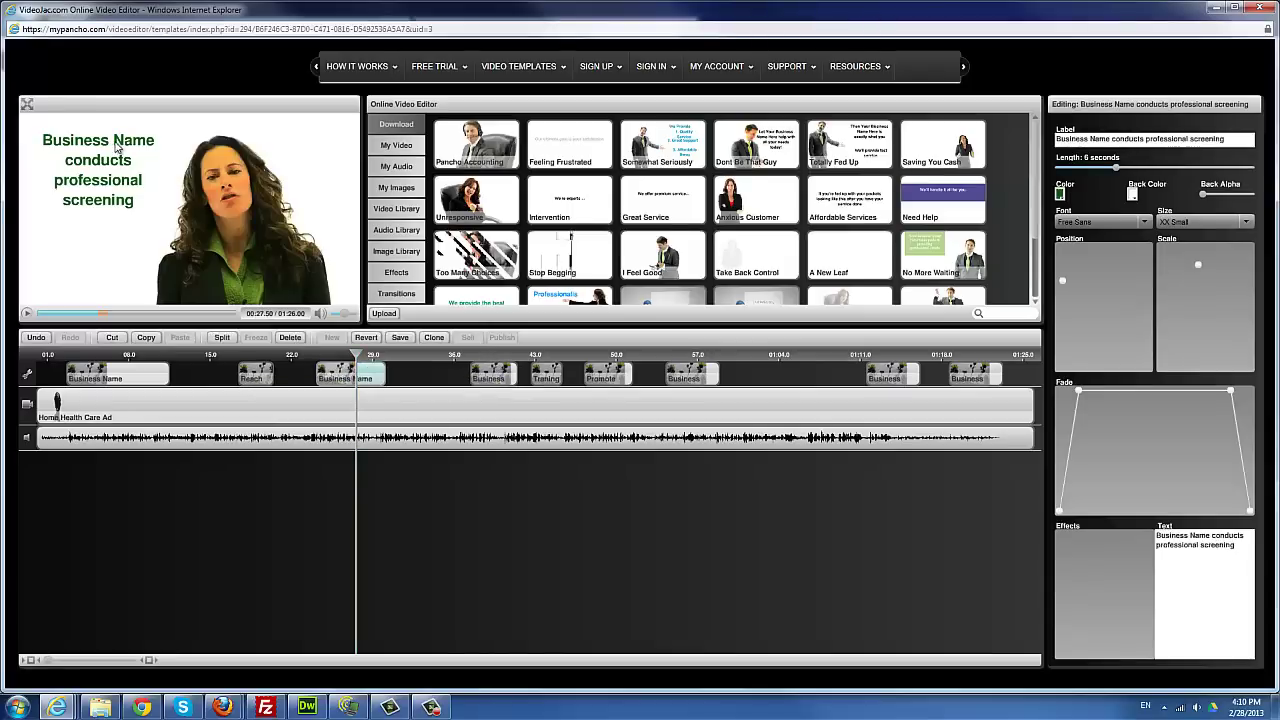
click(502, 358)
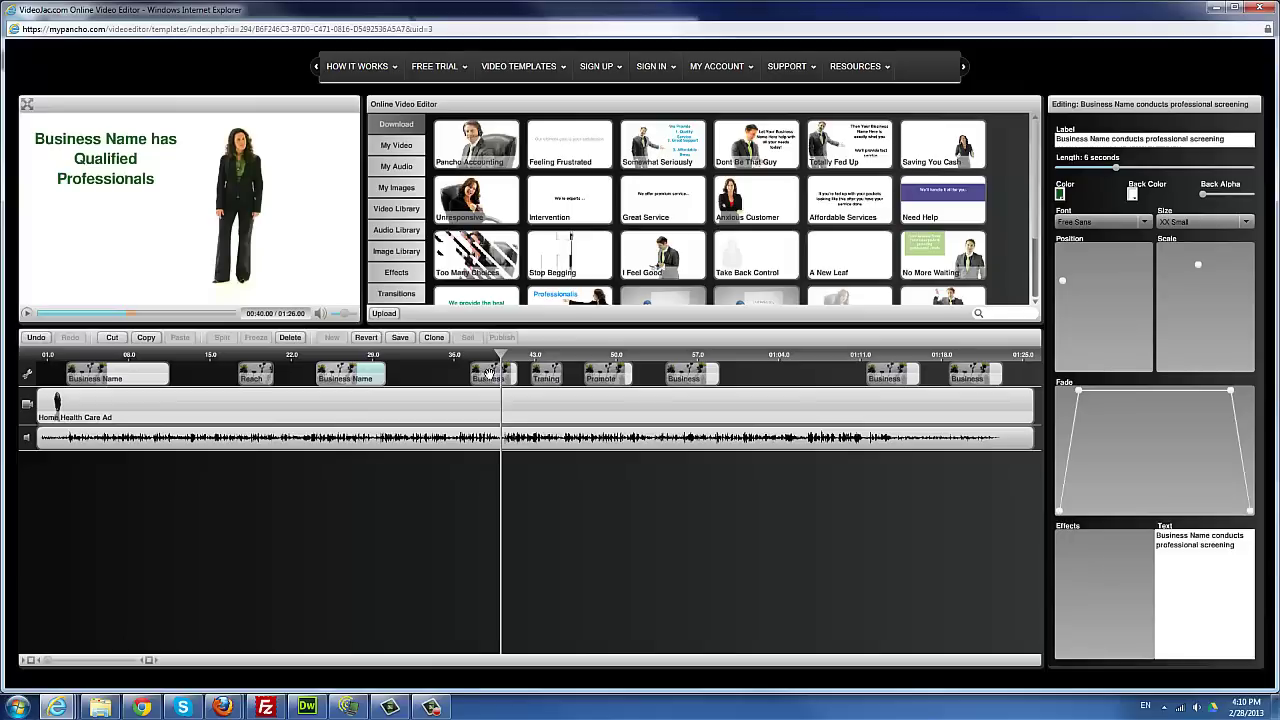
click(551, 359)
click(611, 372)
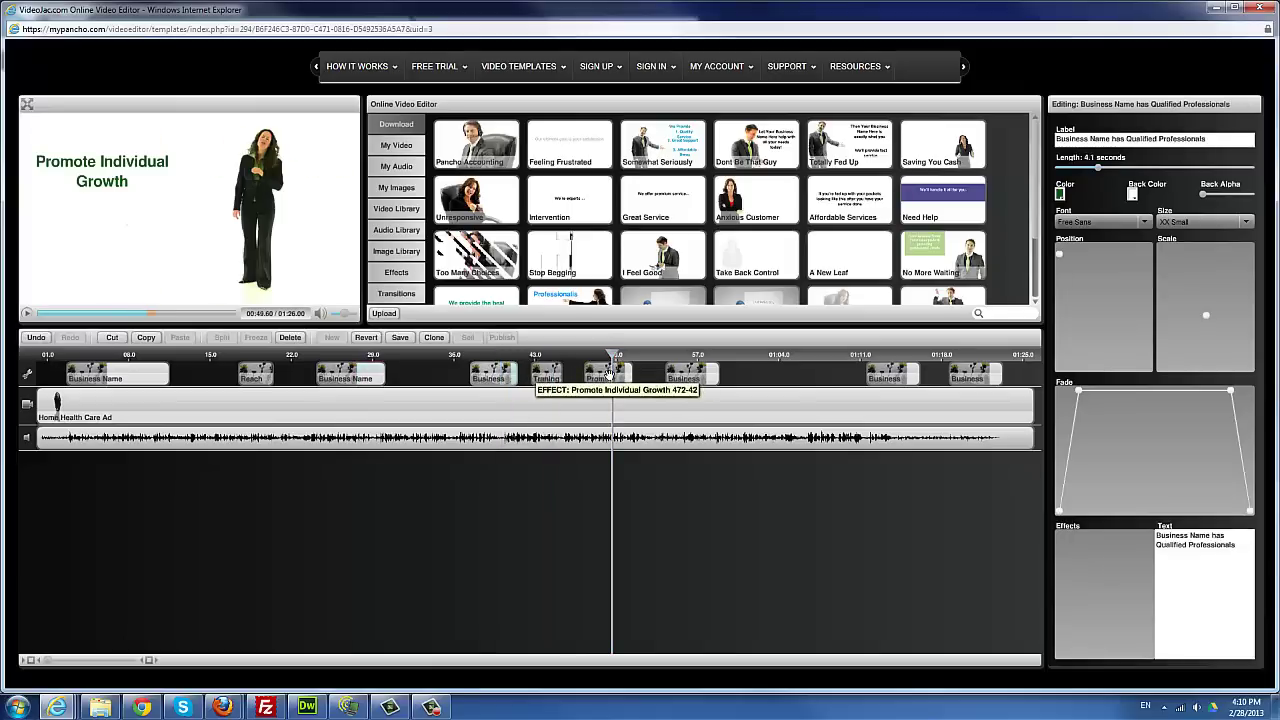
click(694, 357)
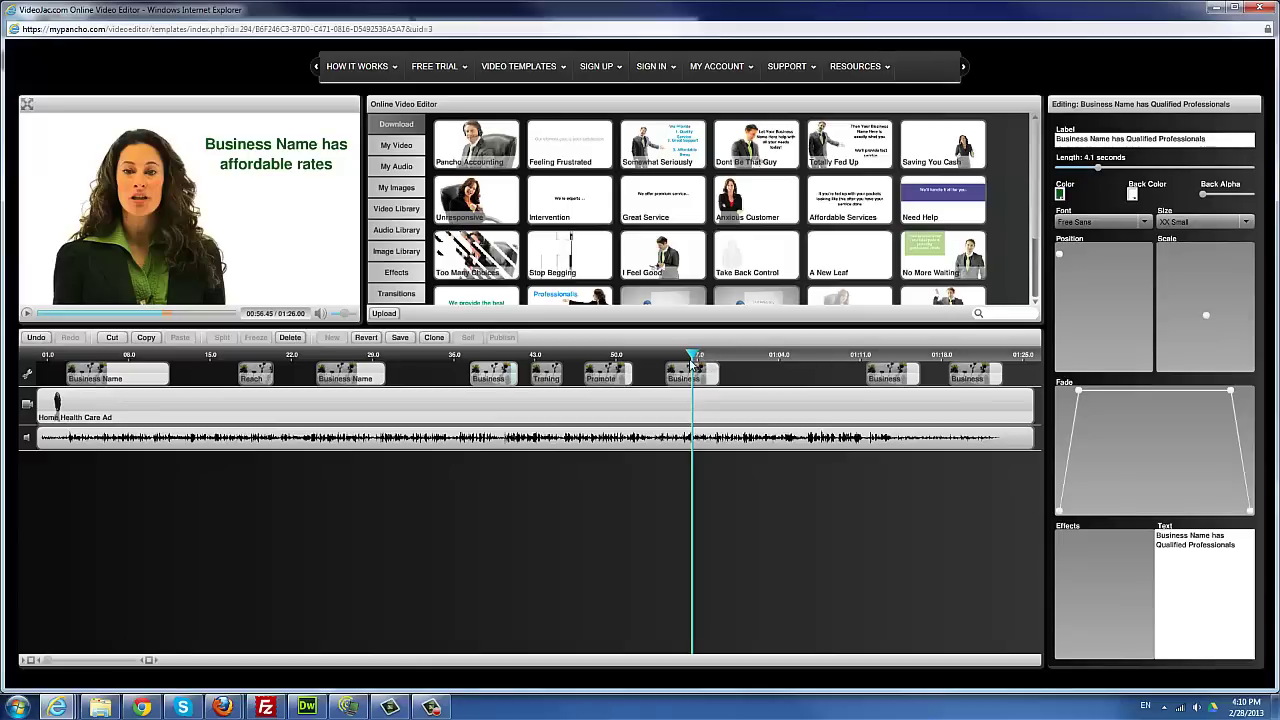
click(581, 489)
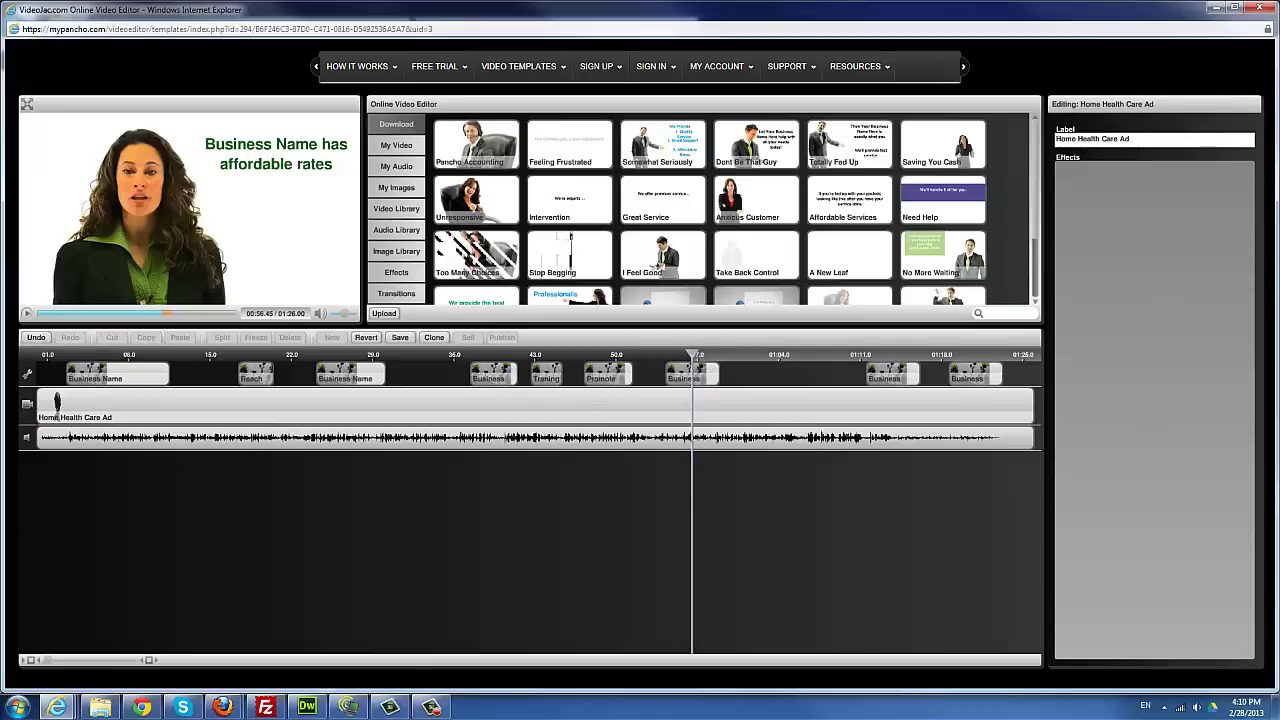
click(456, 438)
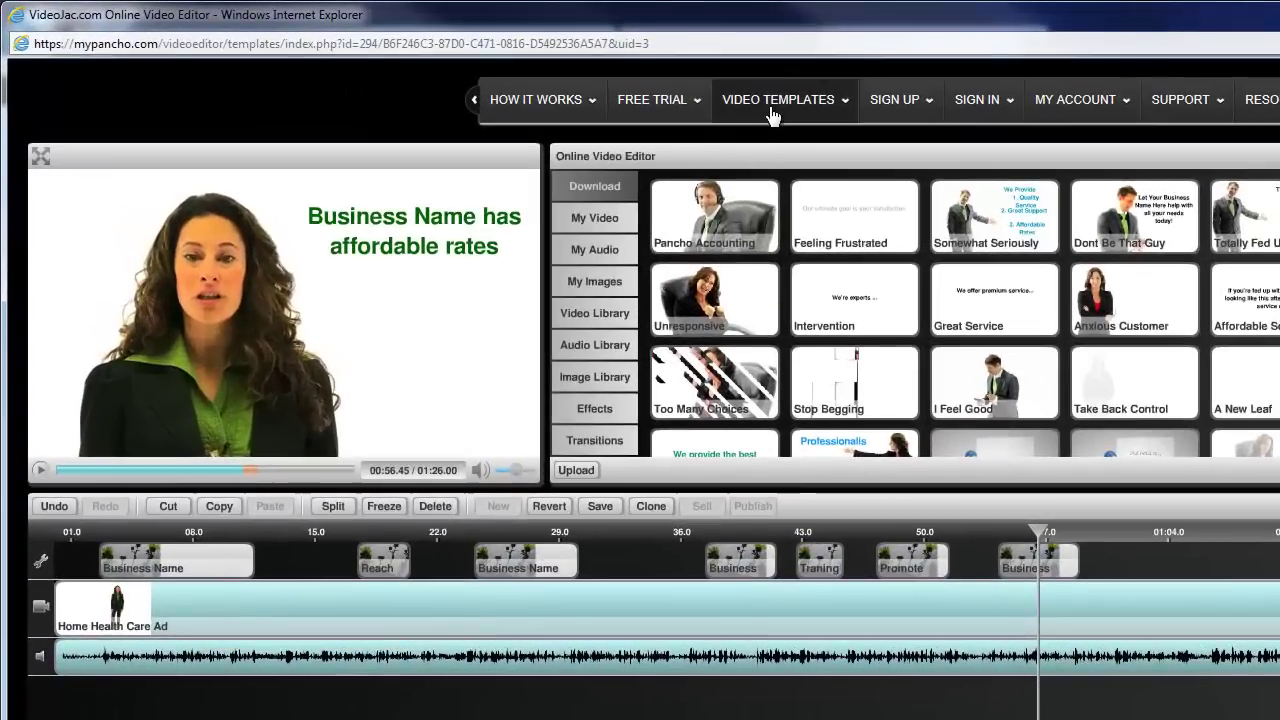
Load the Accontant template from the Business Templates list
click(771, 116)
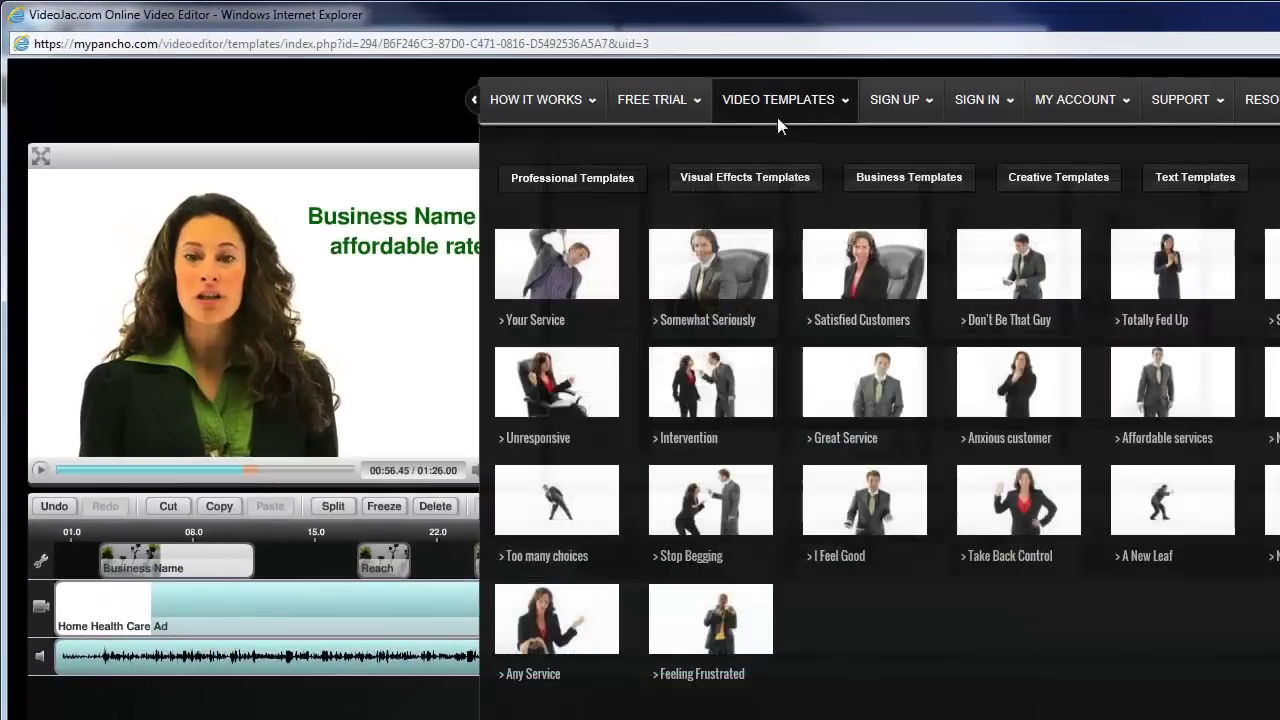
click(880, 186)
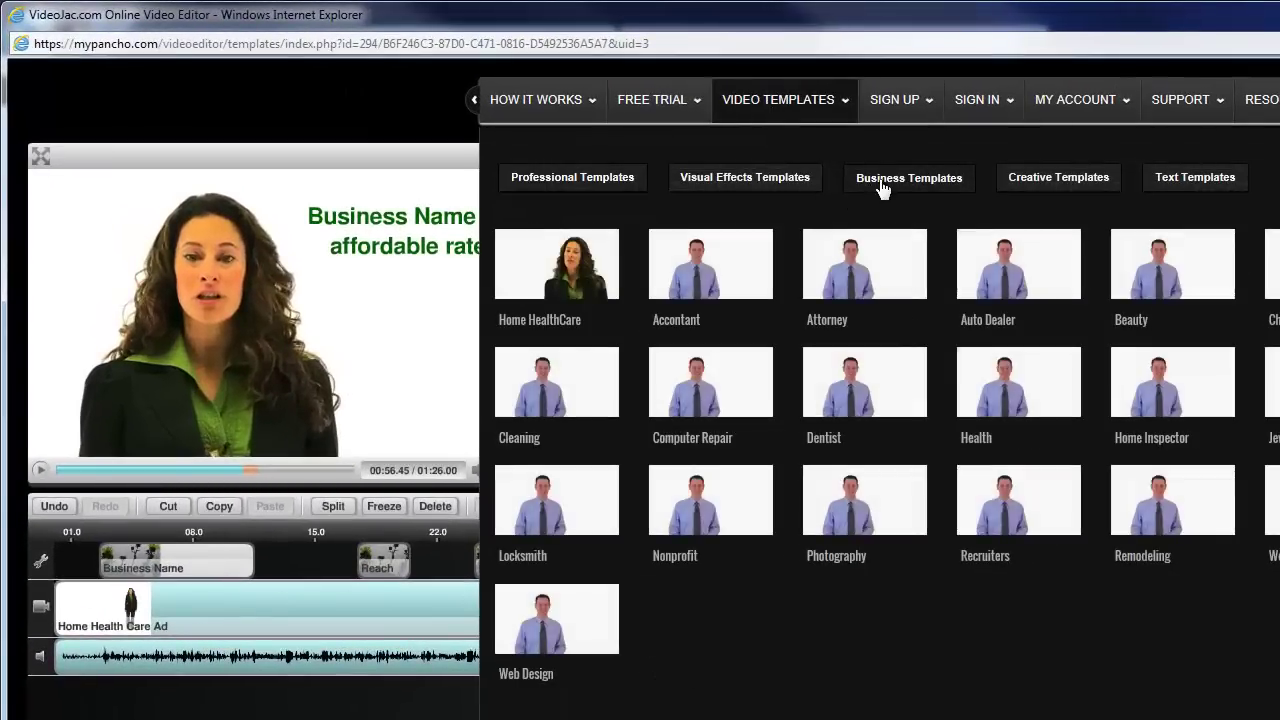
click(731, 283)
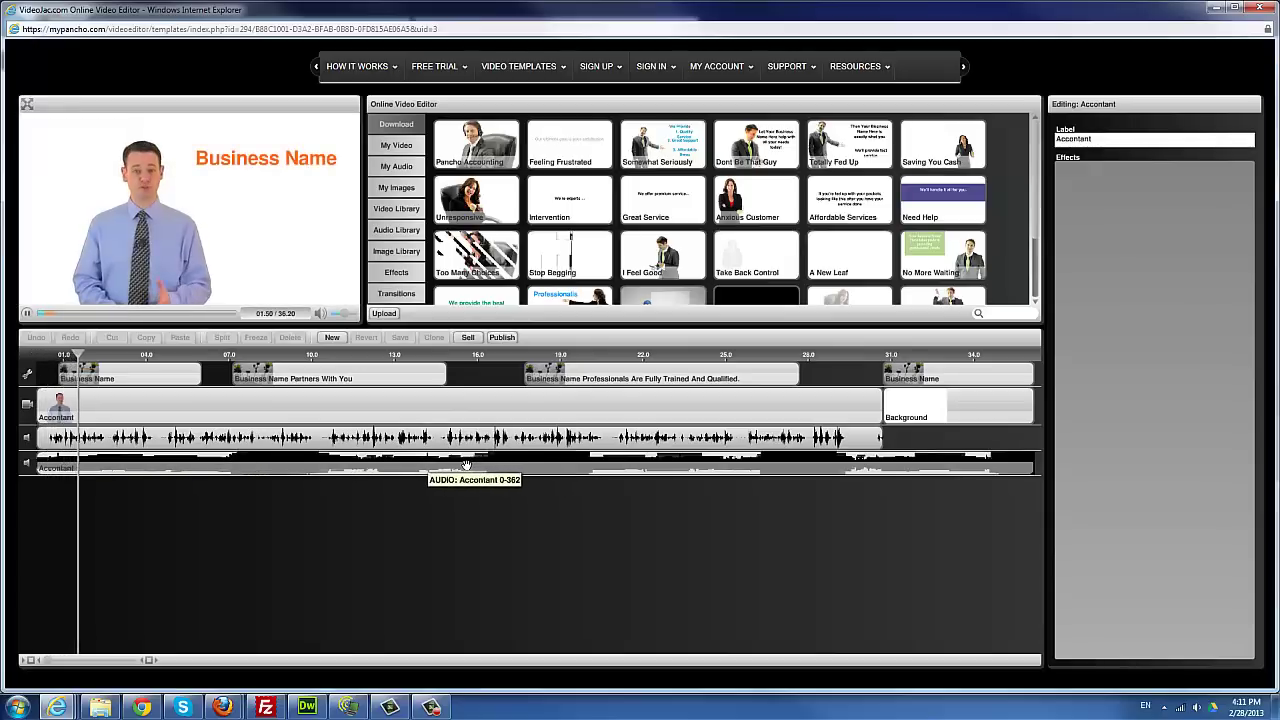
Mute and delete the Accontant audio track, then play the preview to check the sound
click(315, 452)
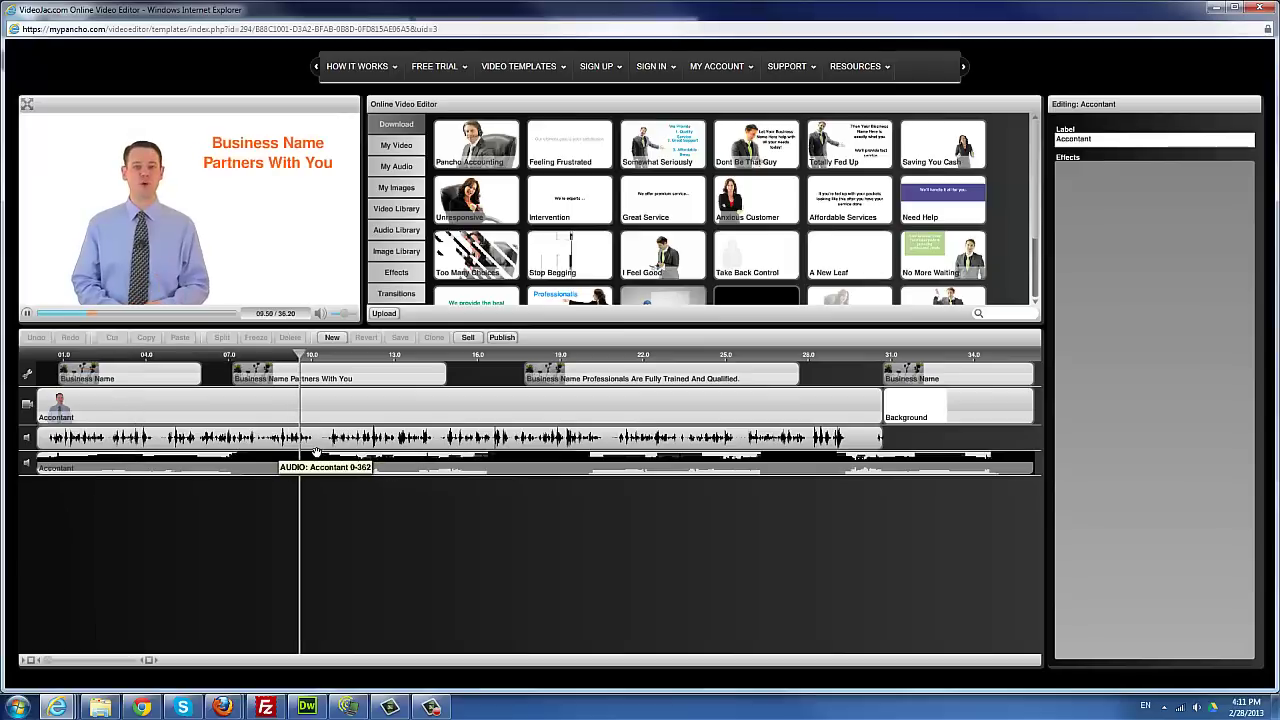
click(27, 314)
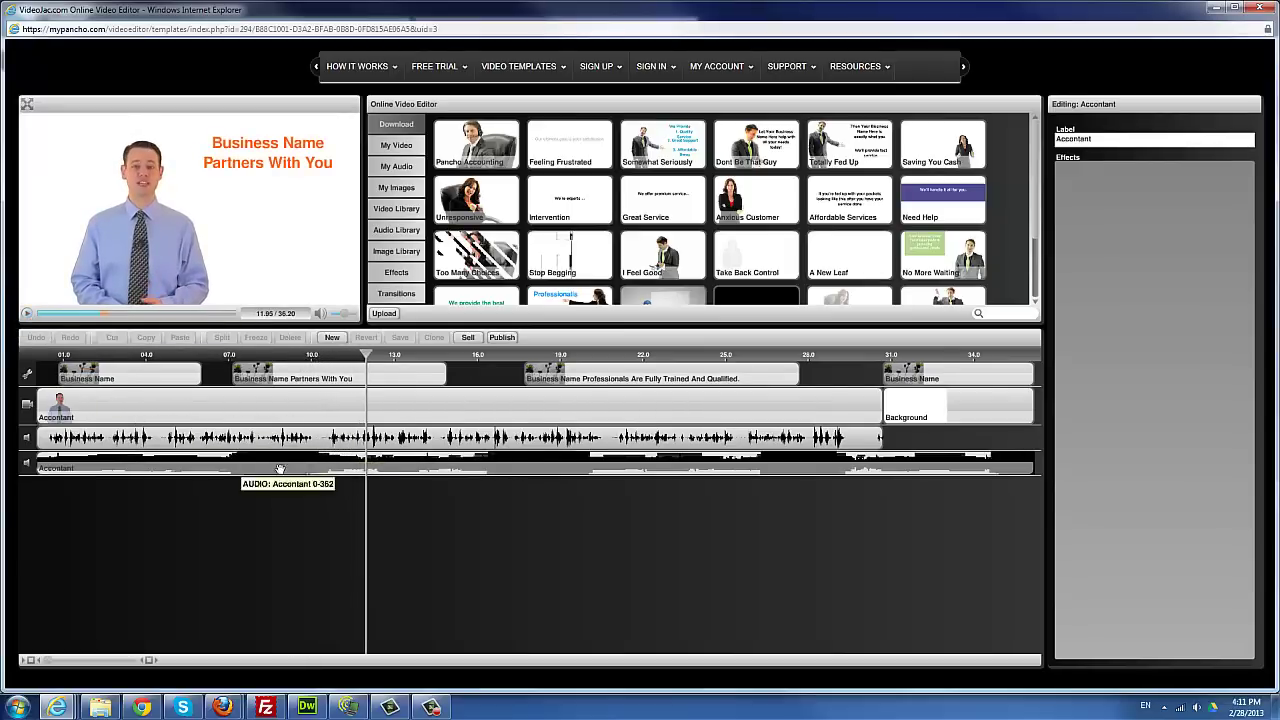
click(215, 462)
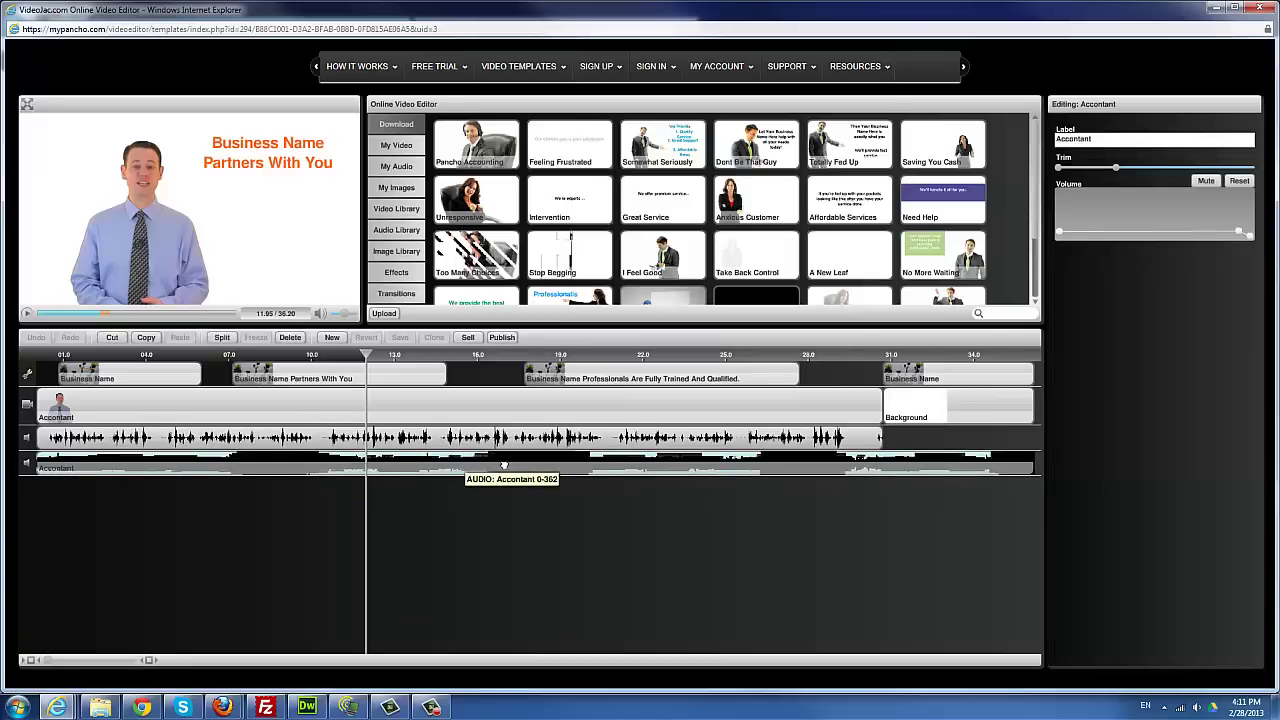
click(1205, 182)
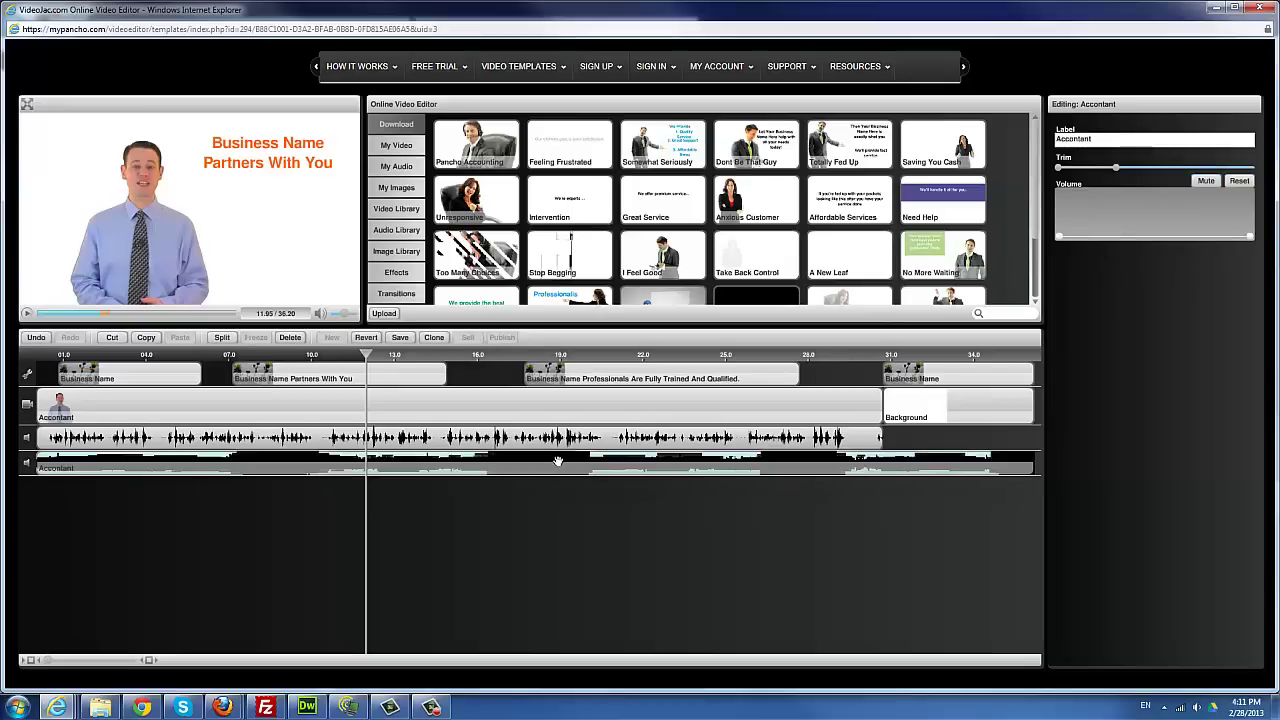
drag(558, 461, 562, 365)
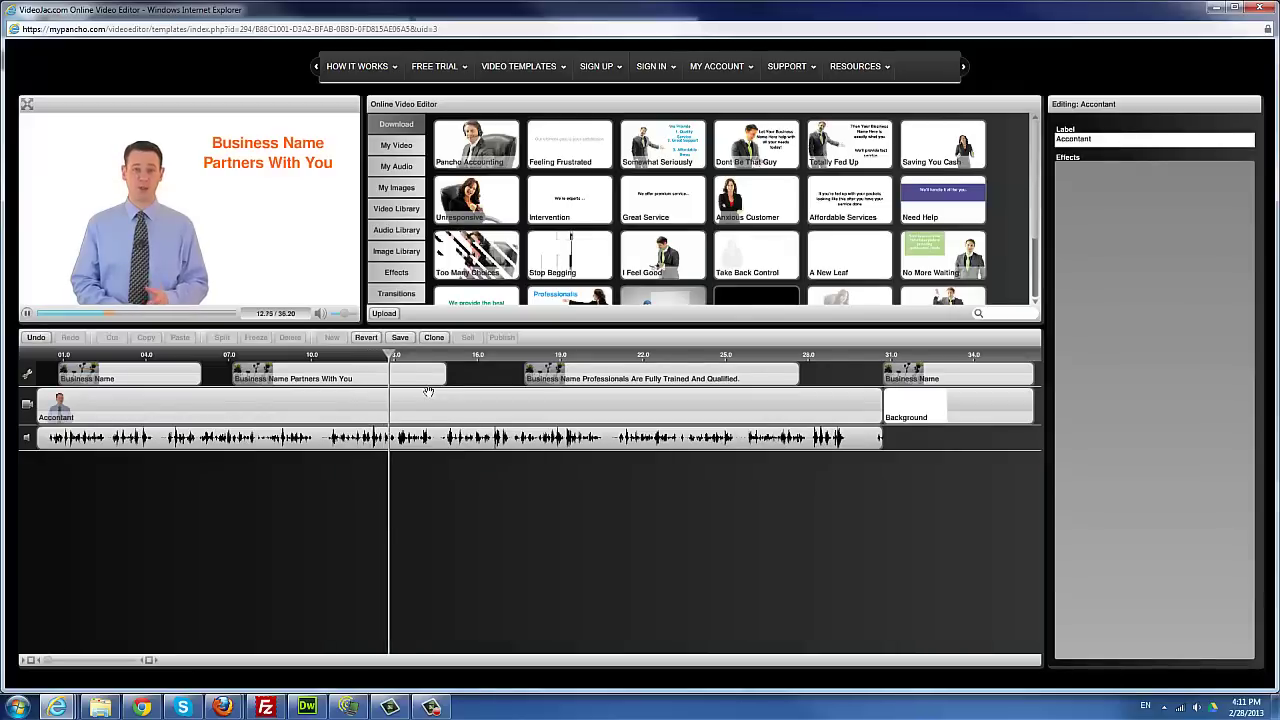
click(28, 316)
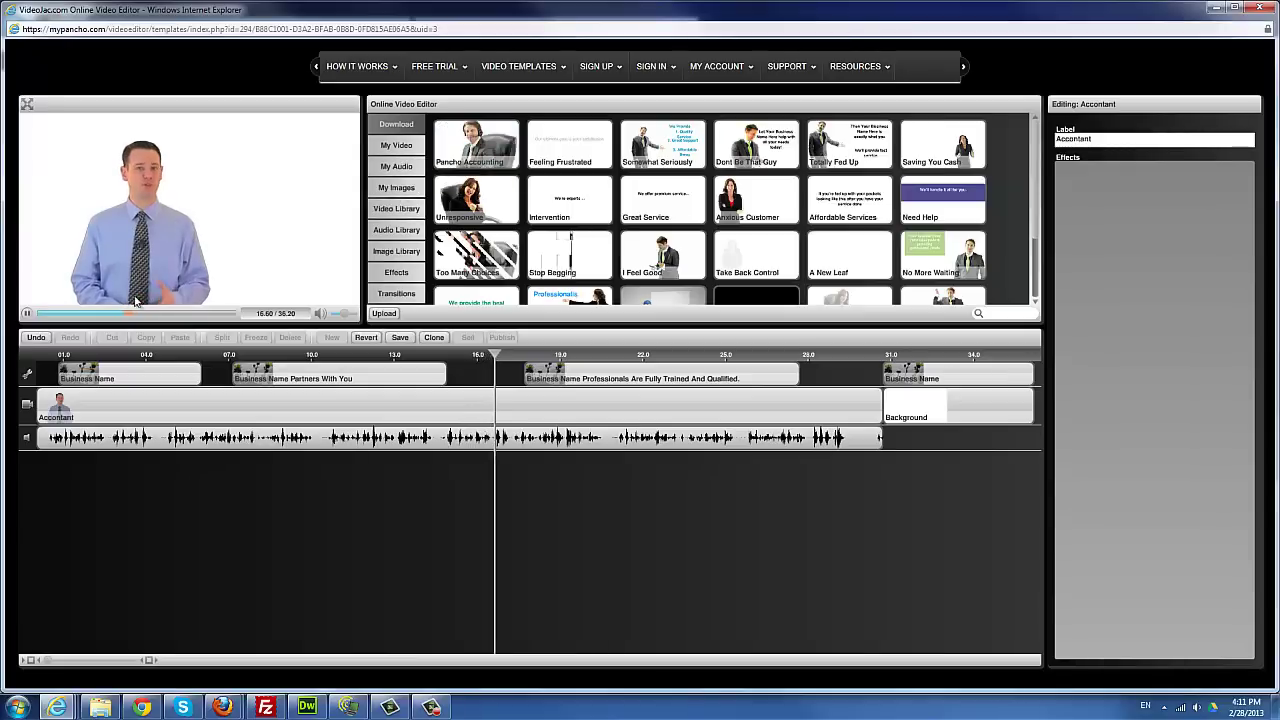
click(28, 314)
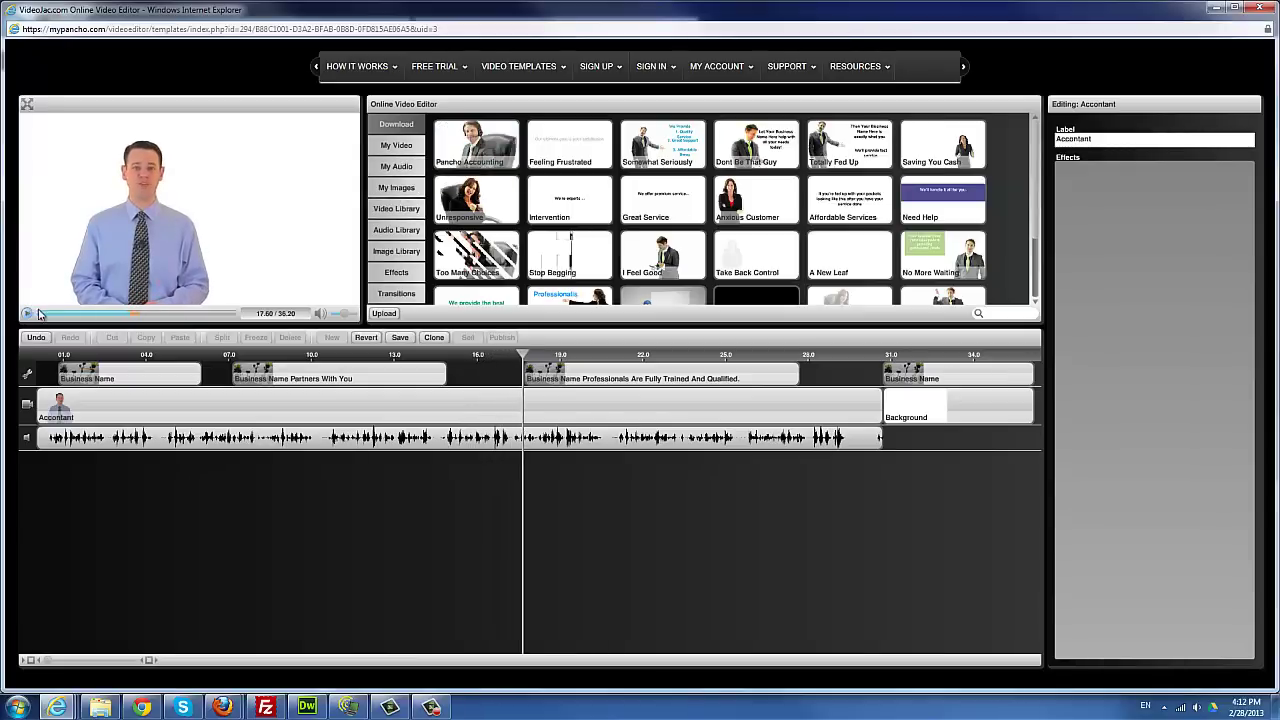
Add the bradsucks.net-02 'Look And Feel Years Younger' song to the timeline and trim its end
click(410, 210)
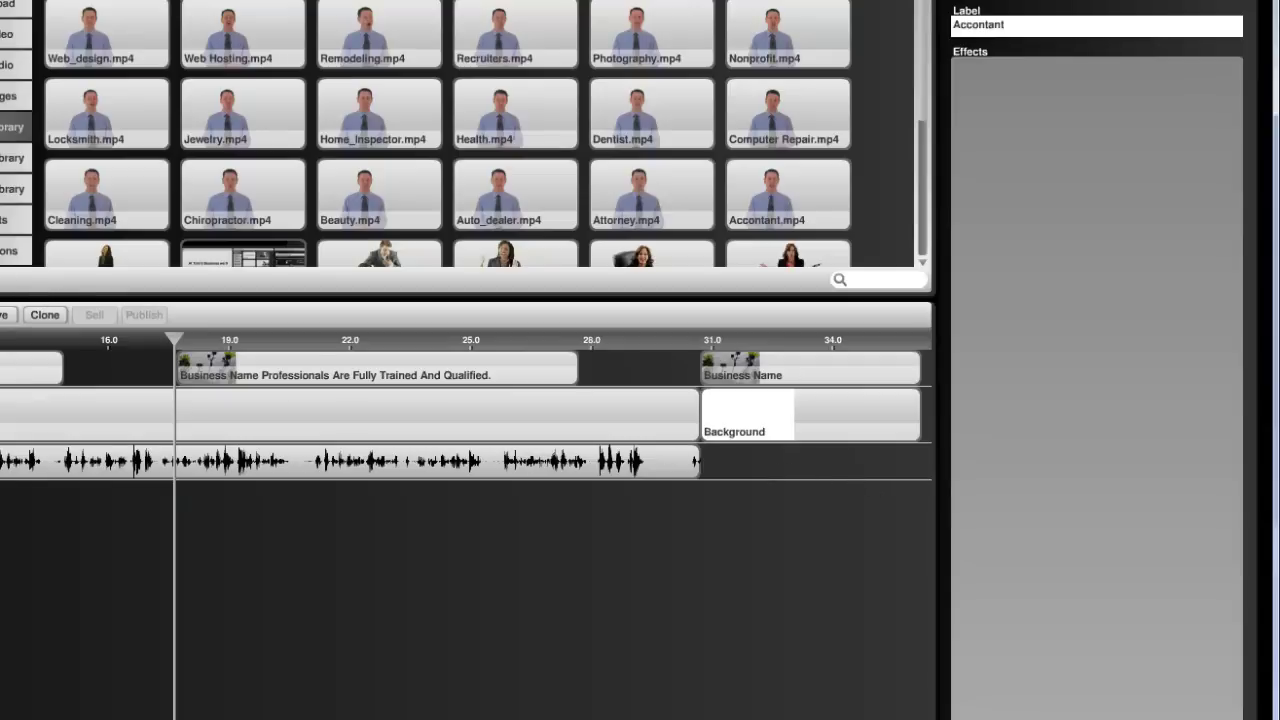
click(5, 160)
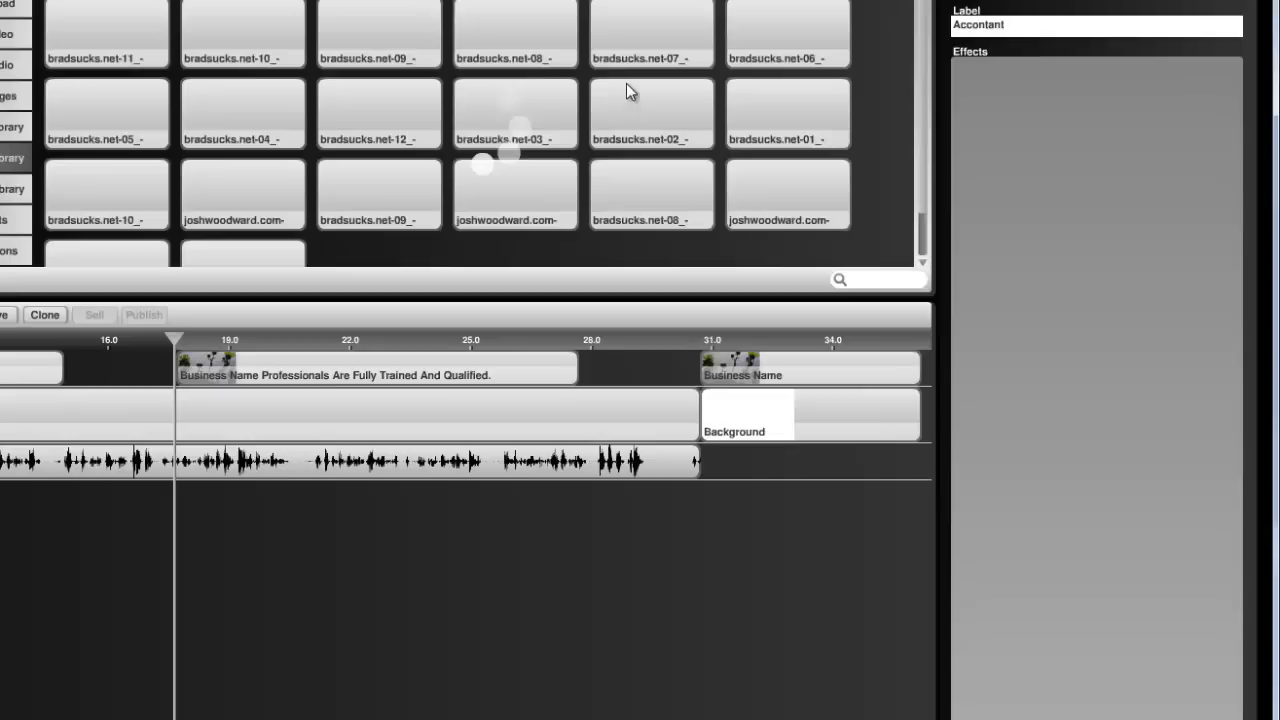
drag(648, 118, 232, 370)
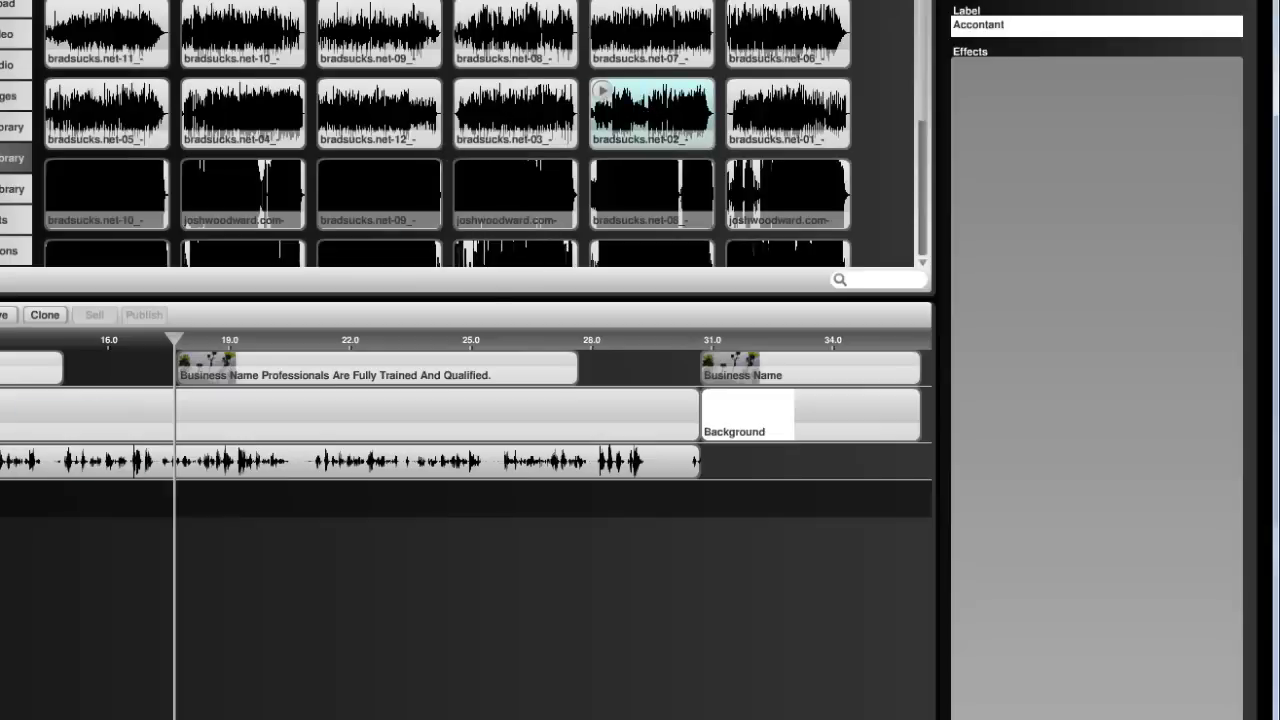
click(391, 497)
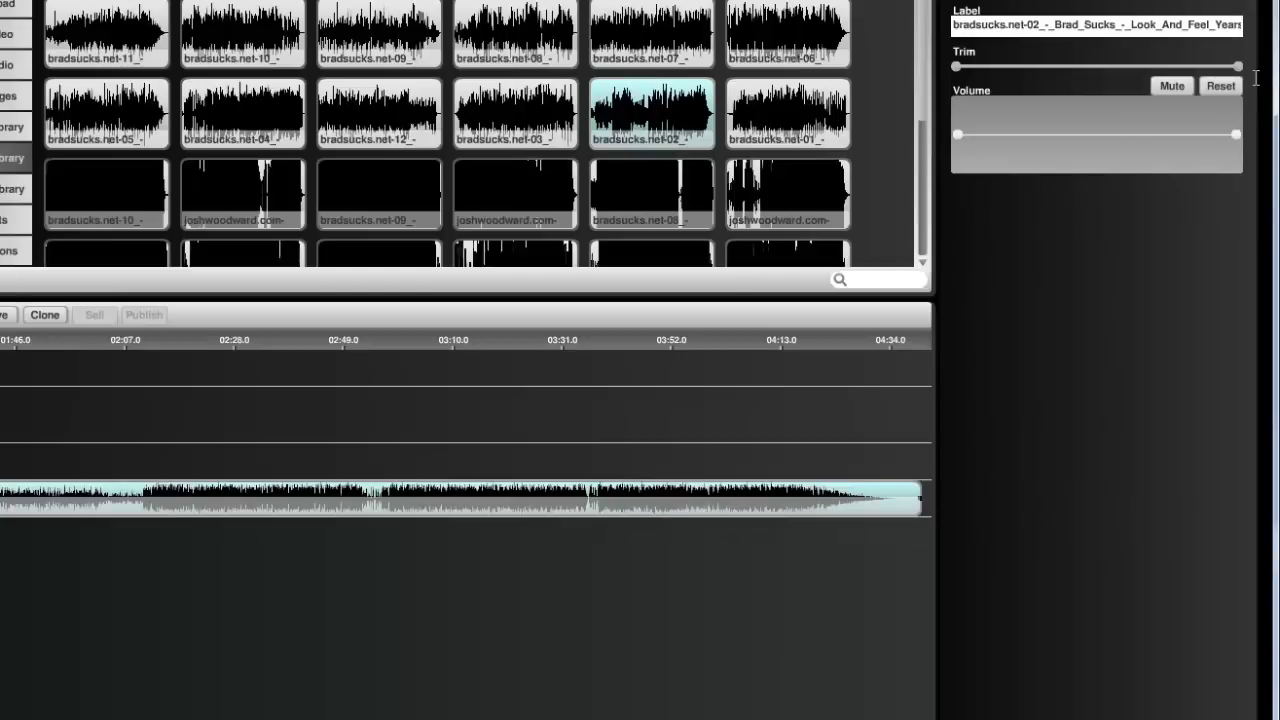
drag(1237, 68, 988, 87)
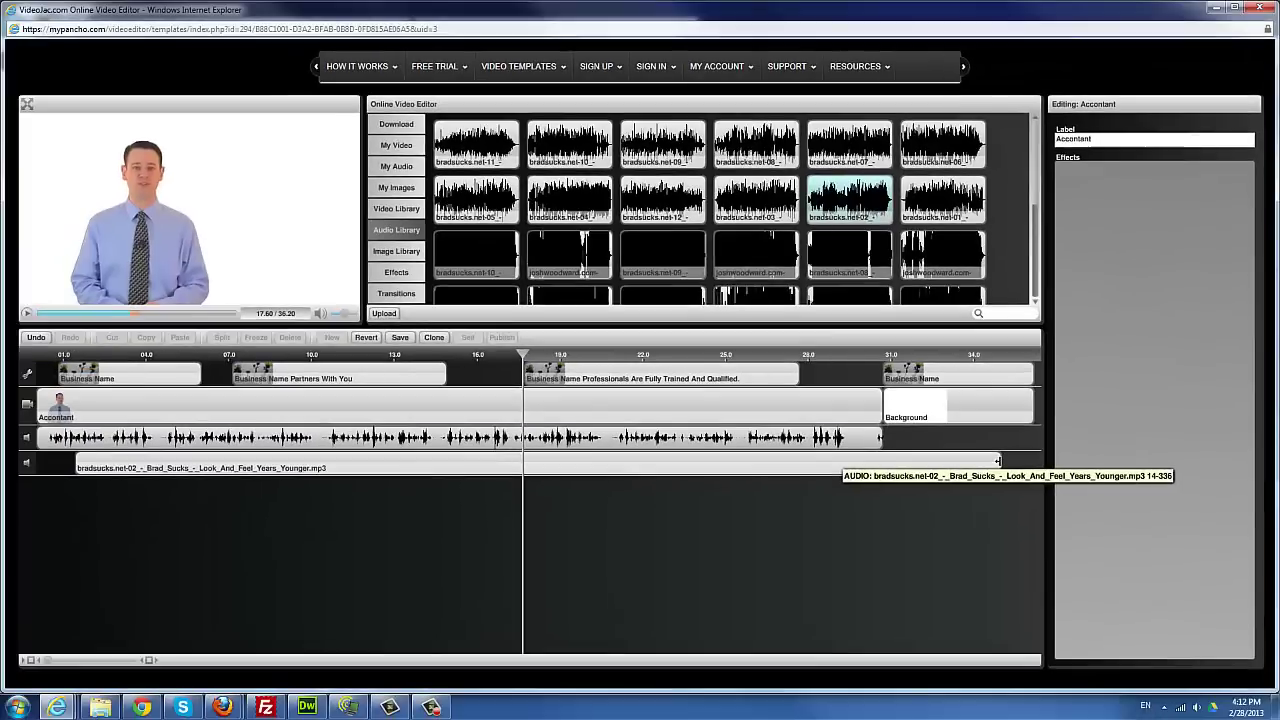
drag(997, 461, 1028, 461)
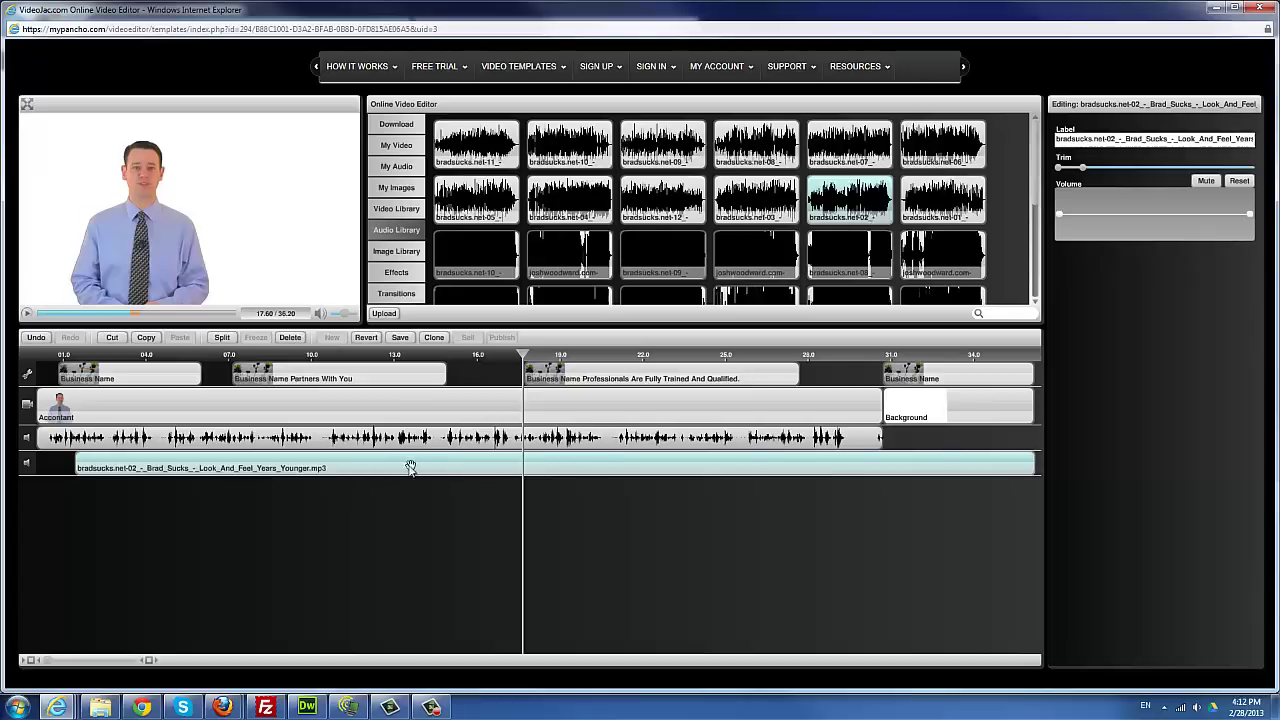
Align the music with the video, extend it to the end, and shape its volume to fade out
drag(410, 468, 208, 472)
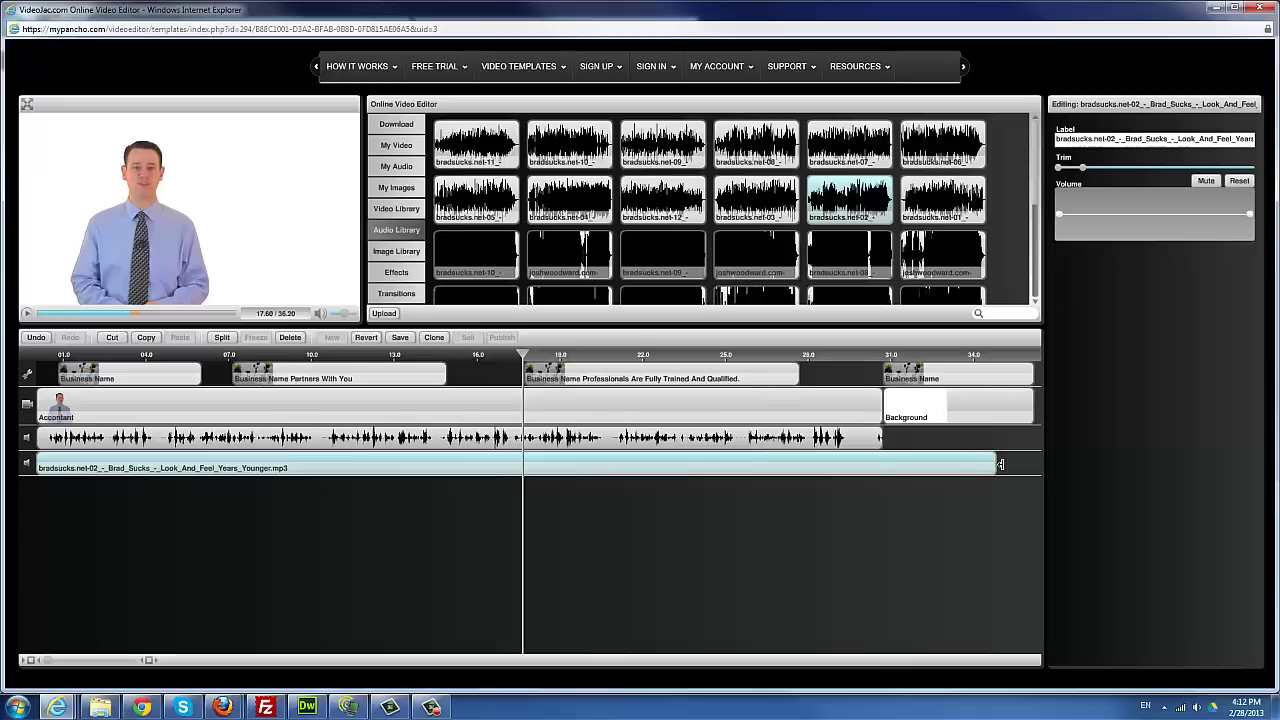
drag(997, 466, 1030, 465)
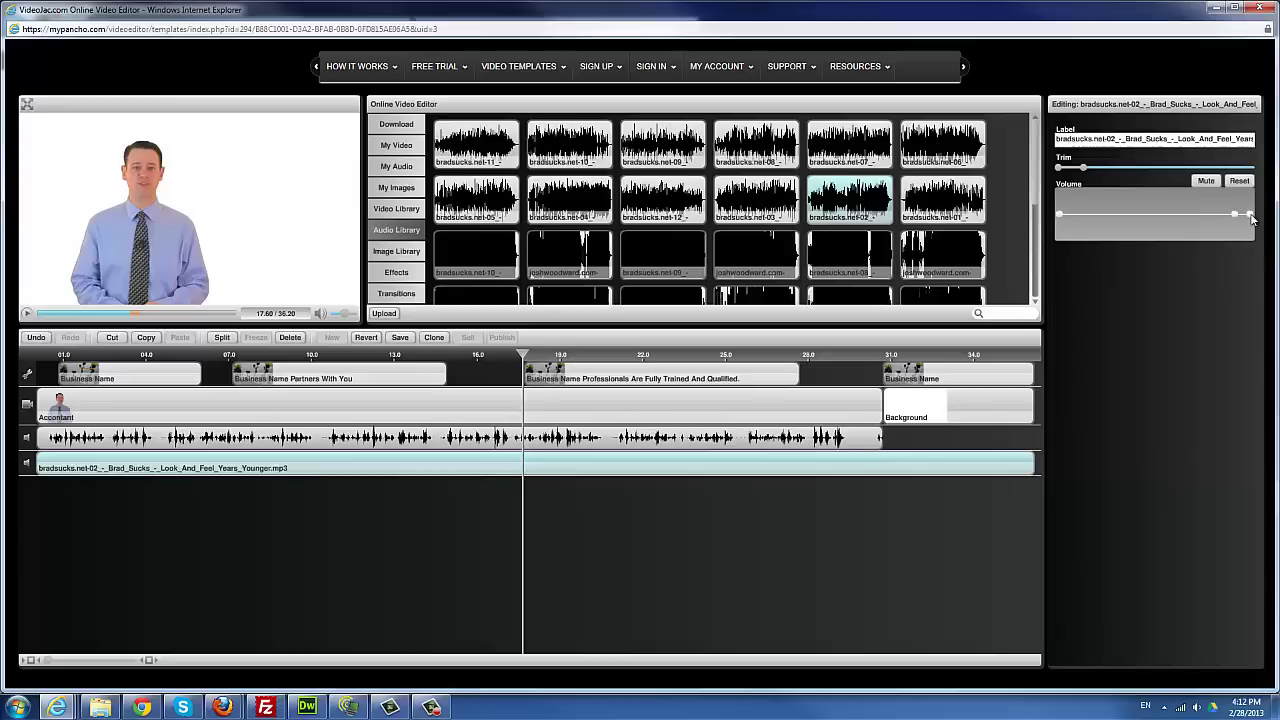
drag(1249, 219, 1254, 250)
click(927, 358)
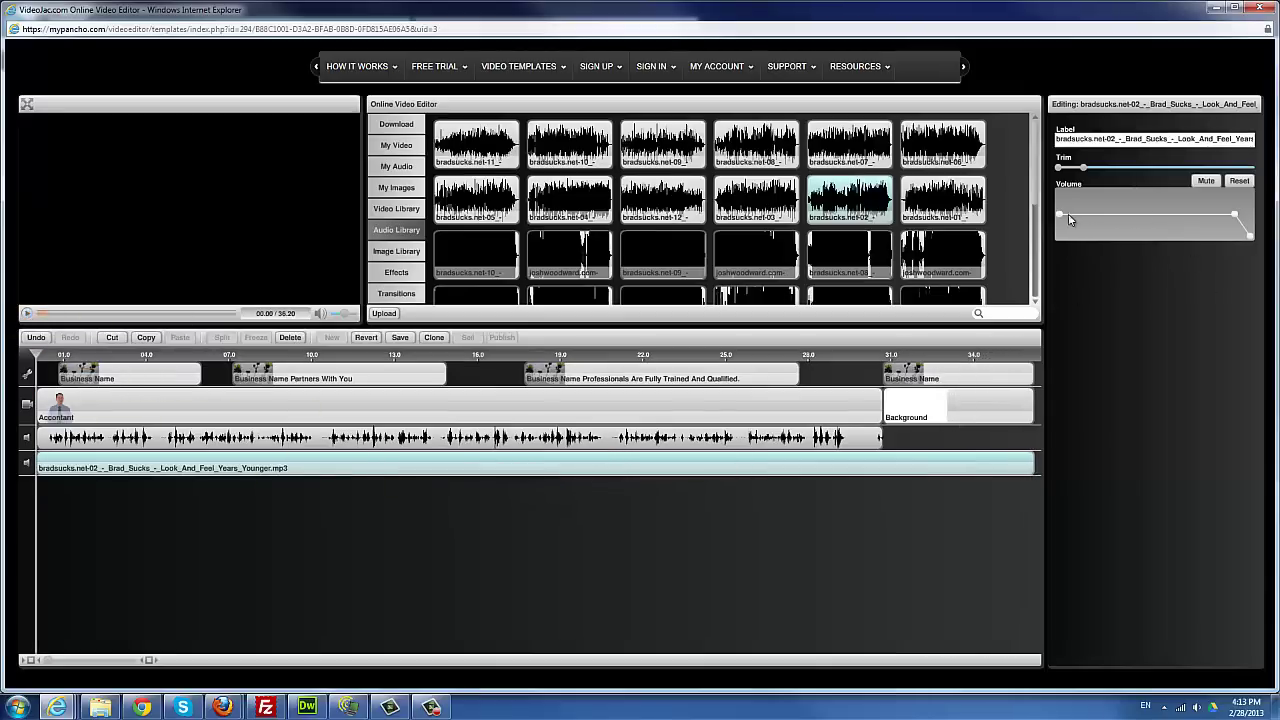
drag(1059, 214, 1069, 228)
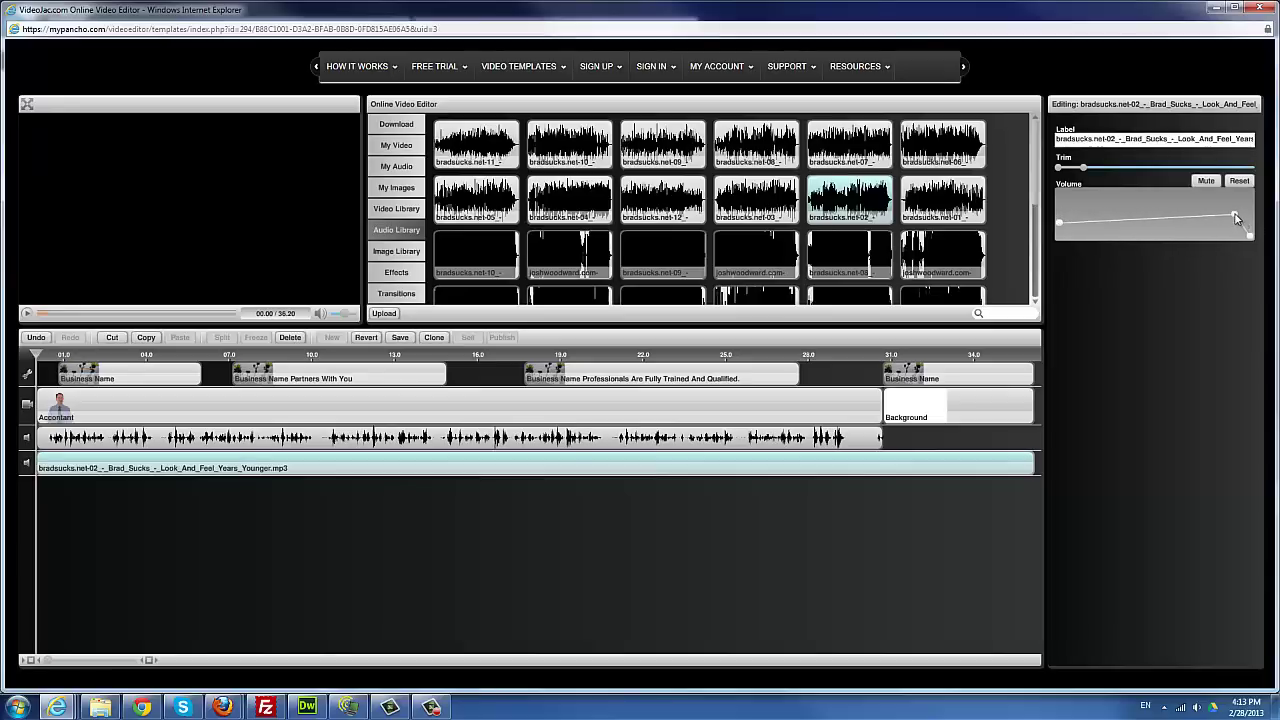
drag(1237, 218, 1237, 225)
Preview the project with music, check the ending card at 34.05 s, and select the end Background clip
click(29, 314)
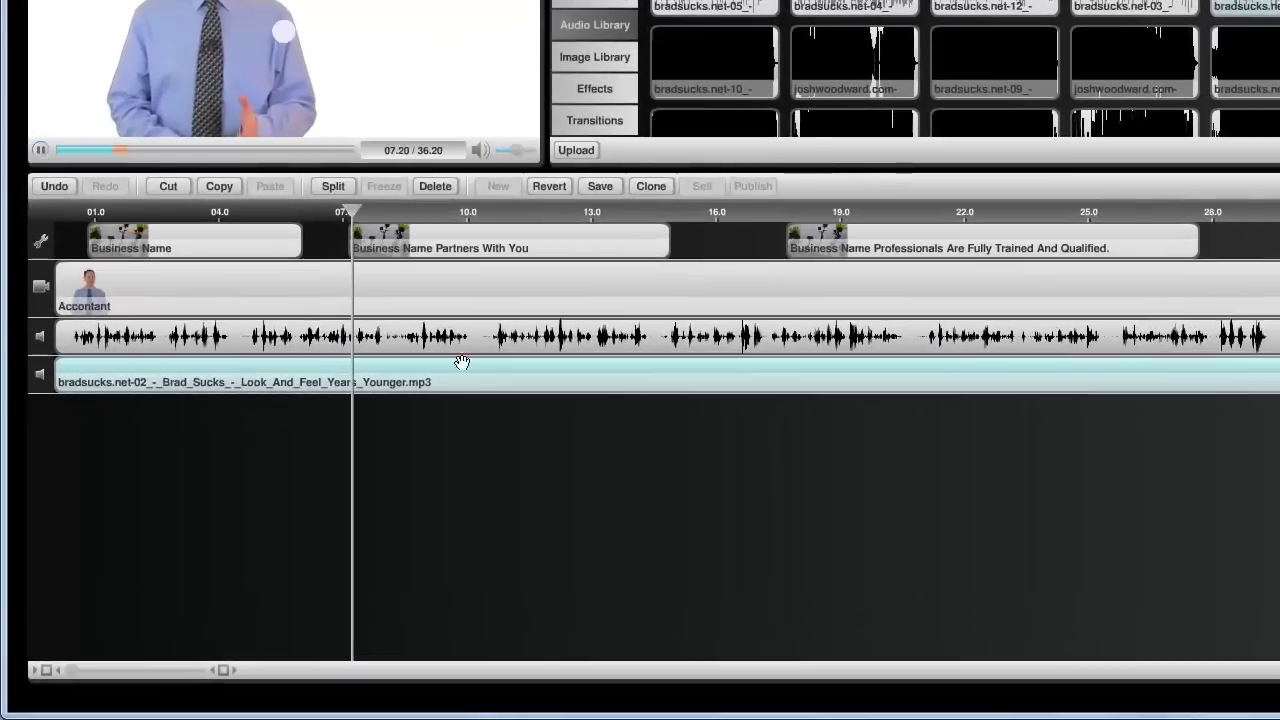
click(40, 150)
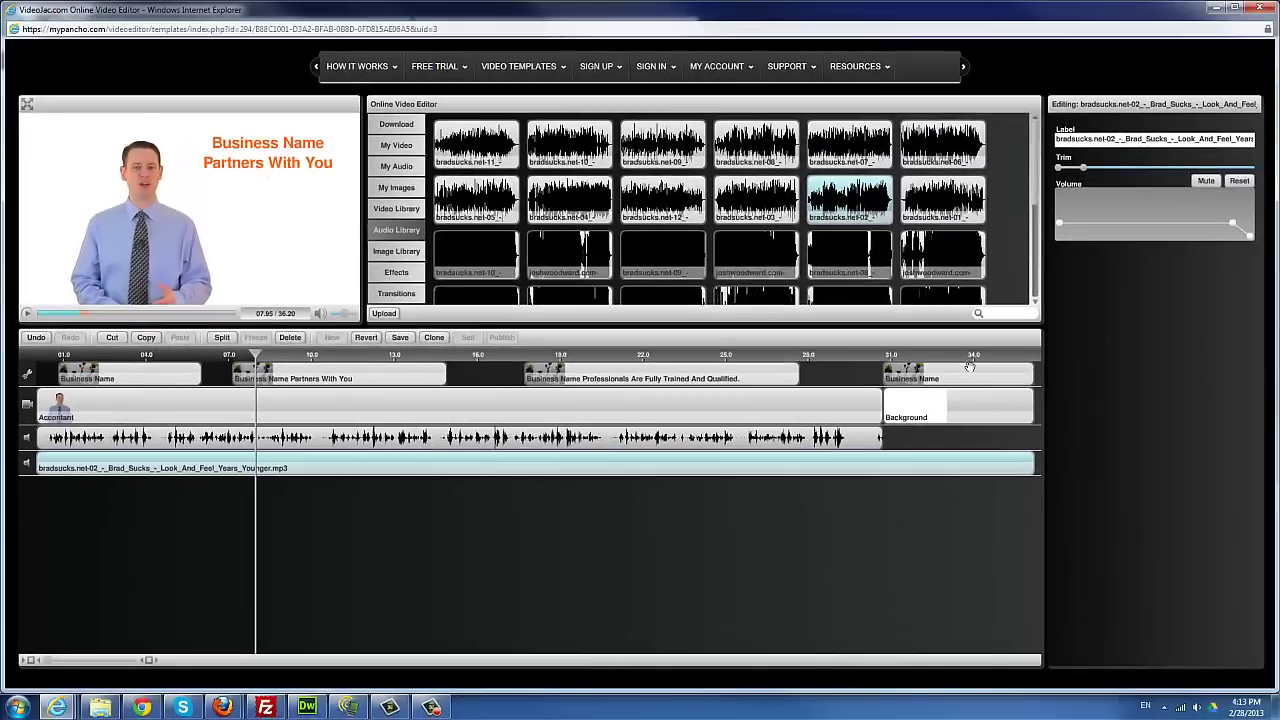
click(940, 362)
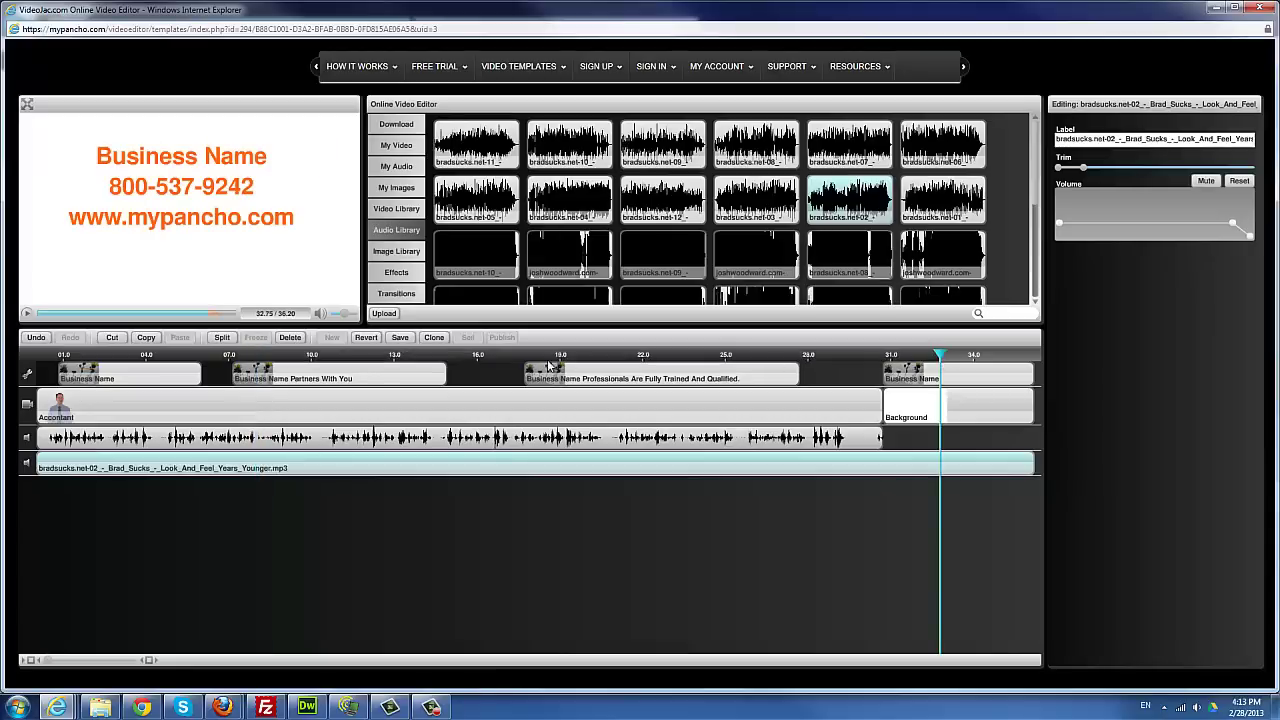
click(118, 360)
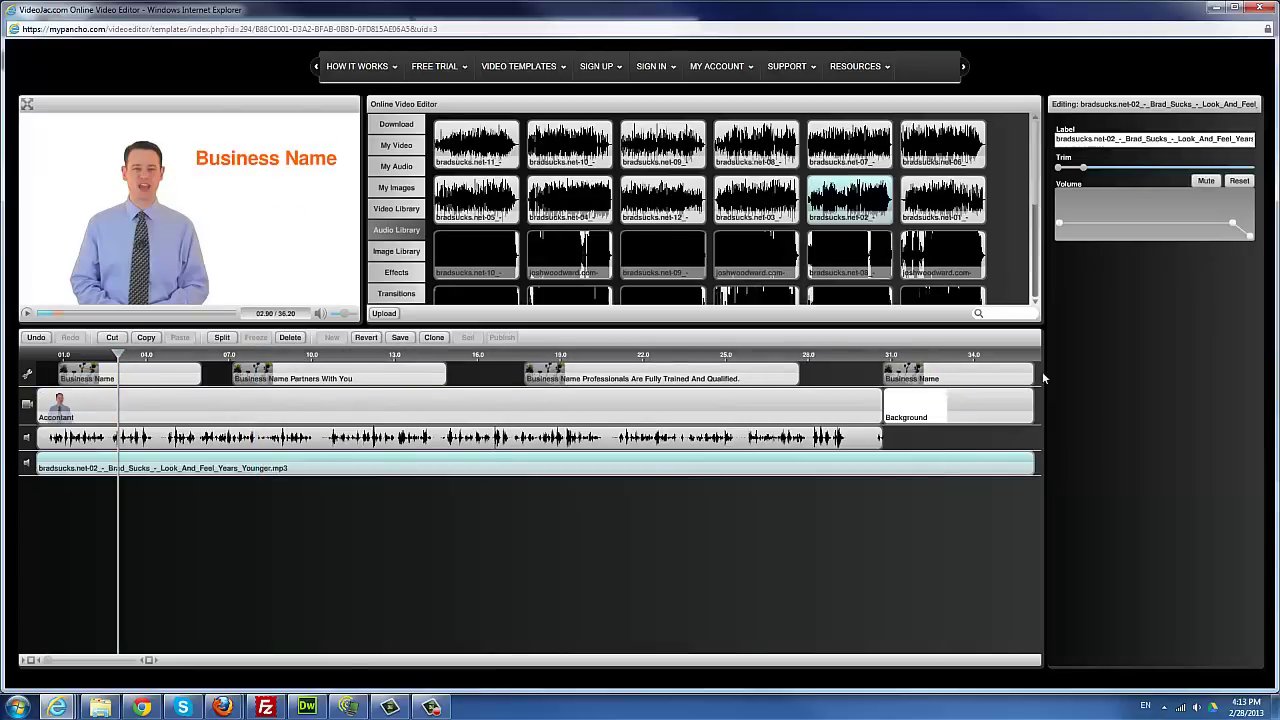
click(975, 362)
click(930, 417)
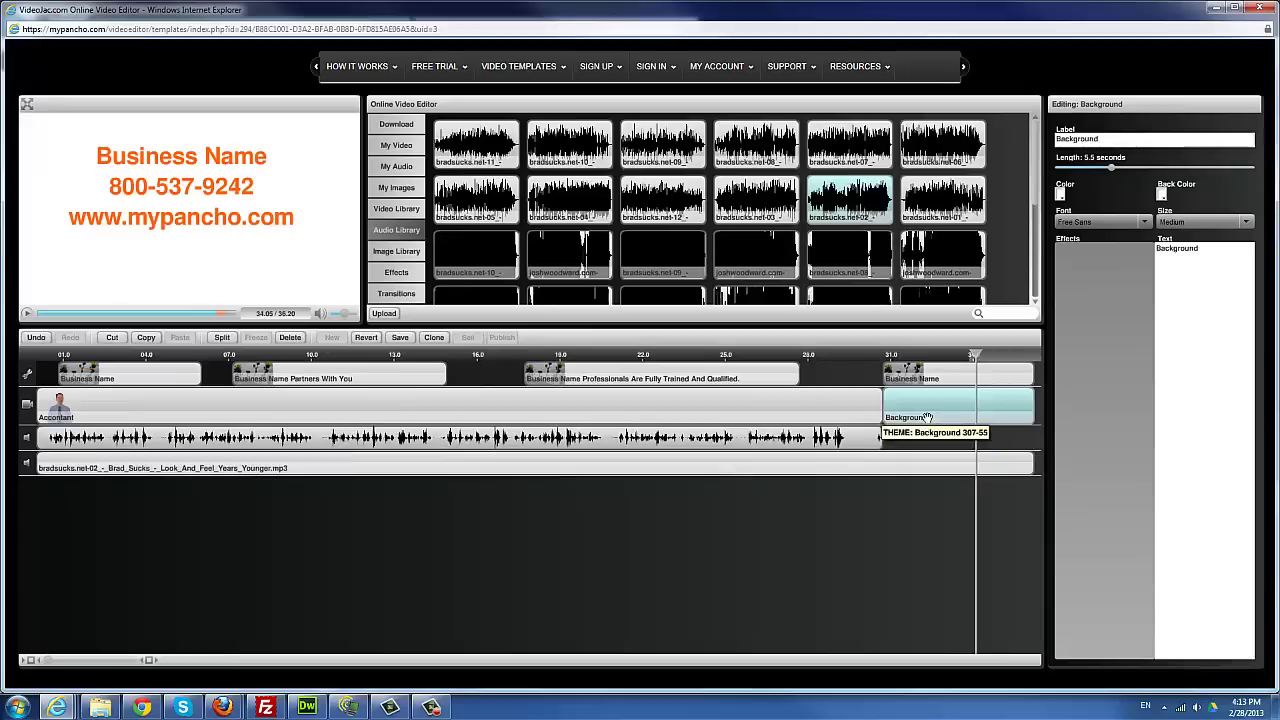
Give the end Background clip a bright green #66ff00 back colour and green text colour
click(1161, 194)
click(1112, 233)
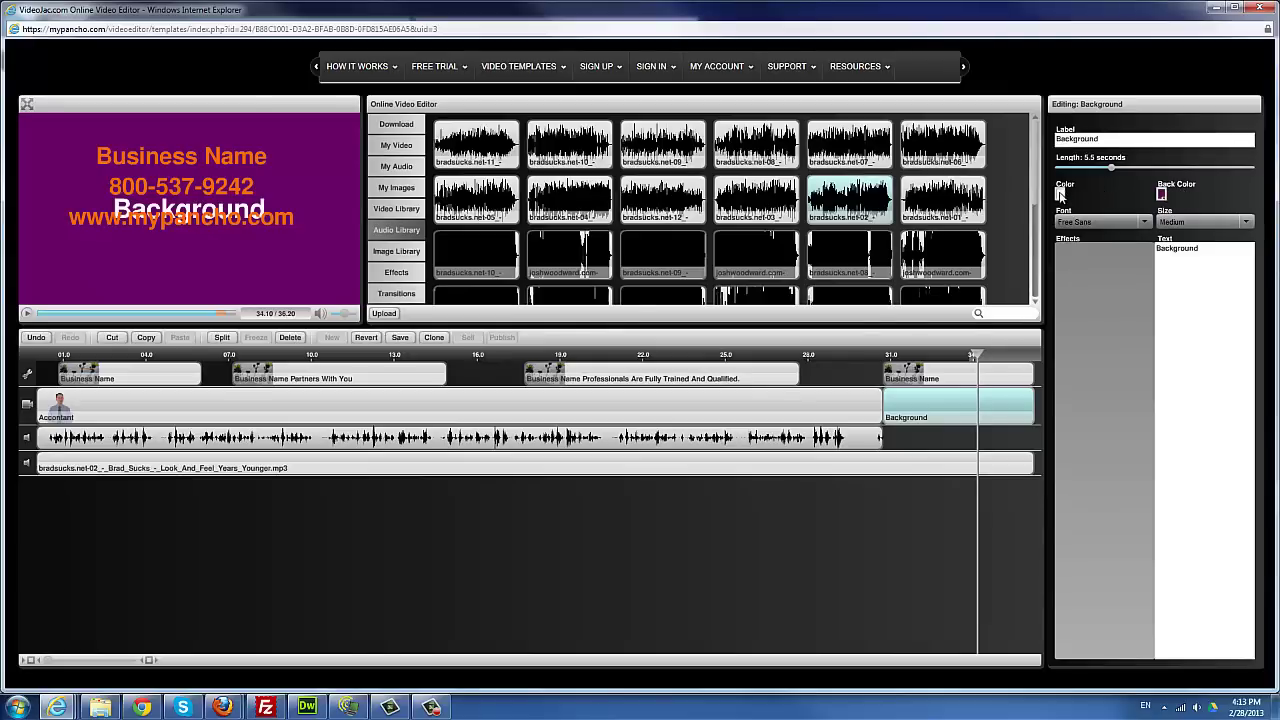
click(1156, 195)
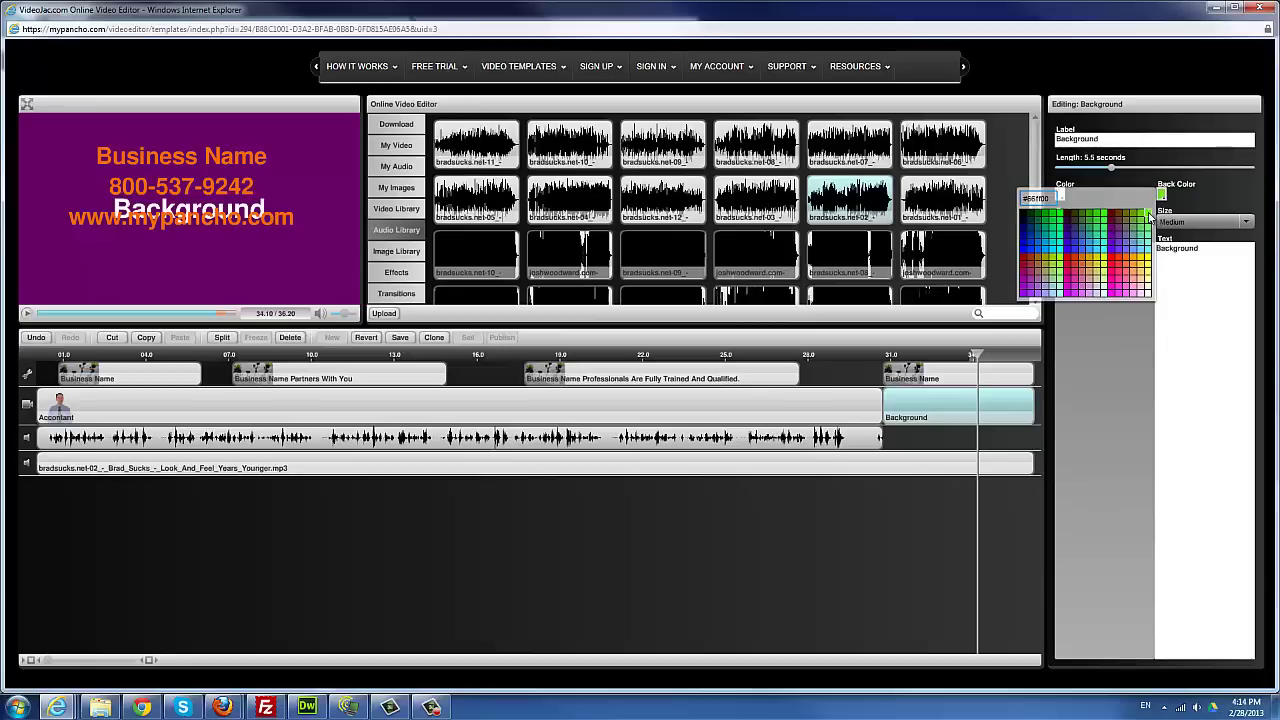
click(1148, 214)
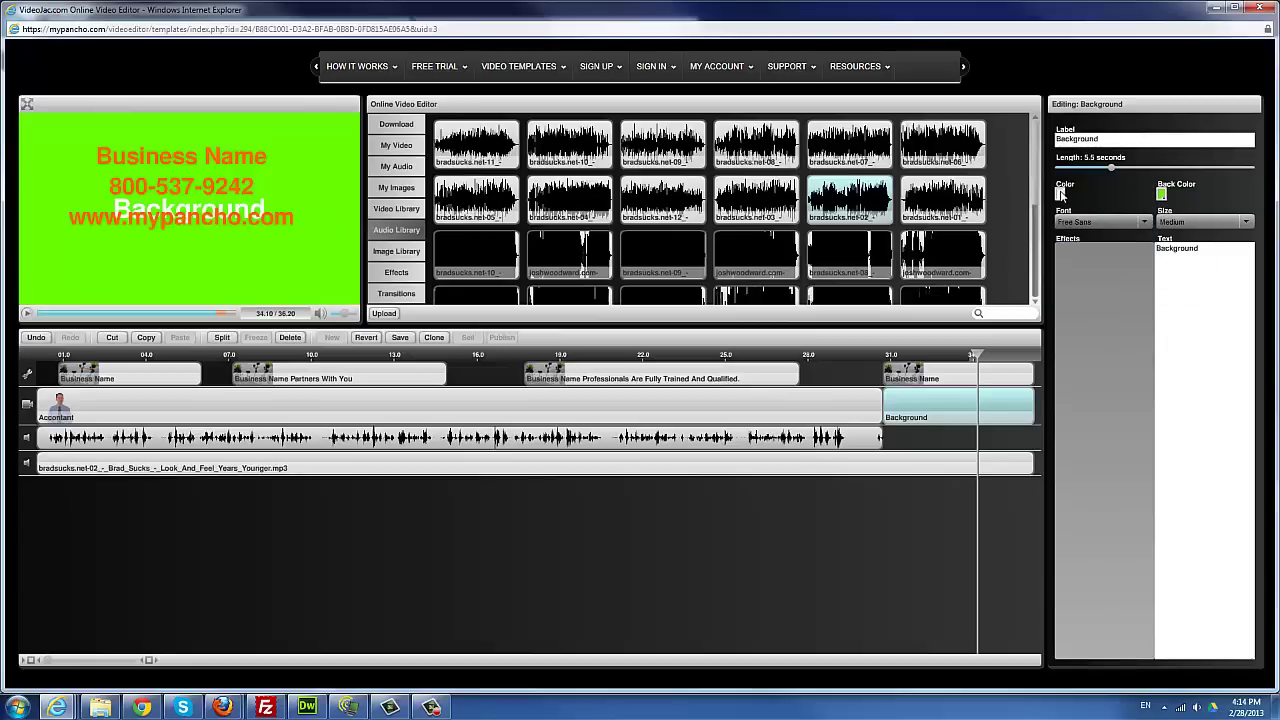
click(1061, 195)
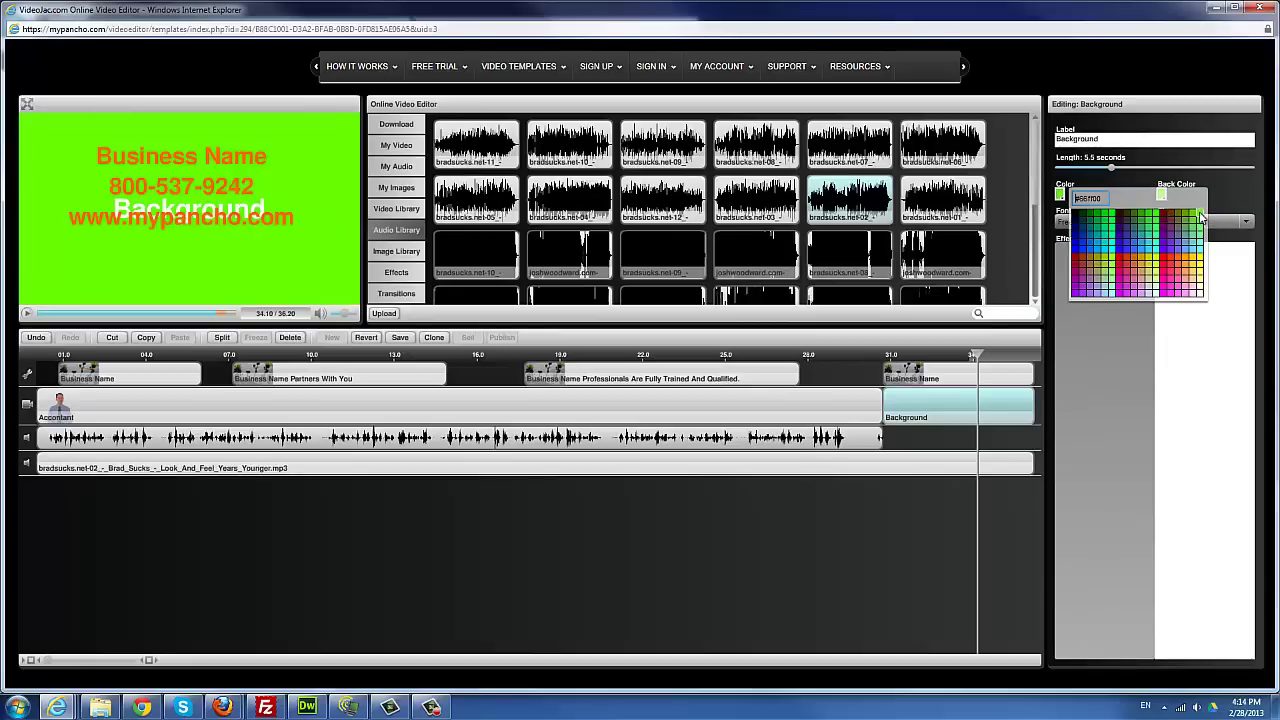
click(1196, 218)
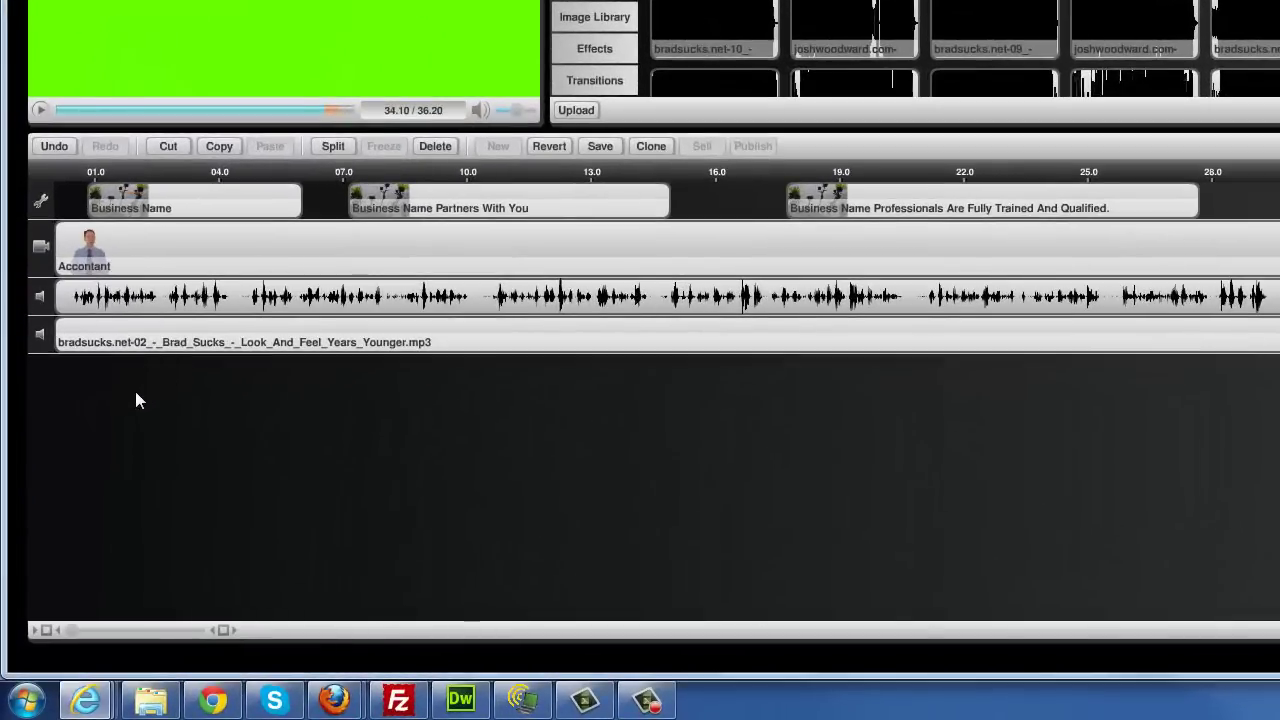
Deselect the Background clip, zoom the timeline in, and set playback to 27.60 s
click(137, 400)
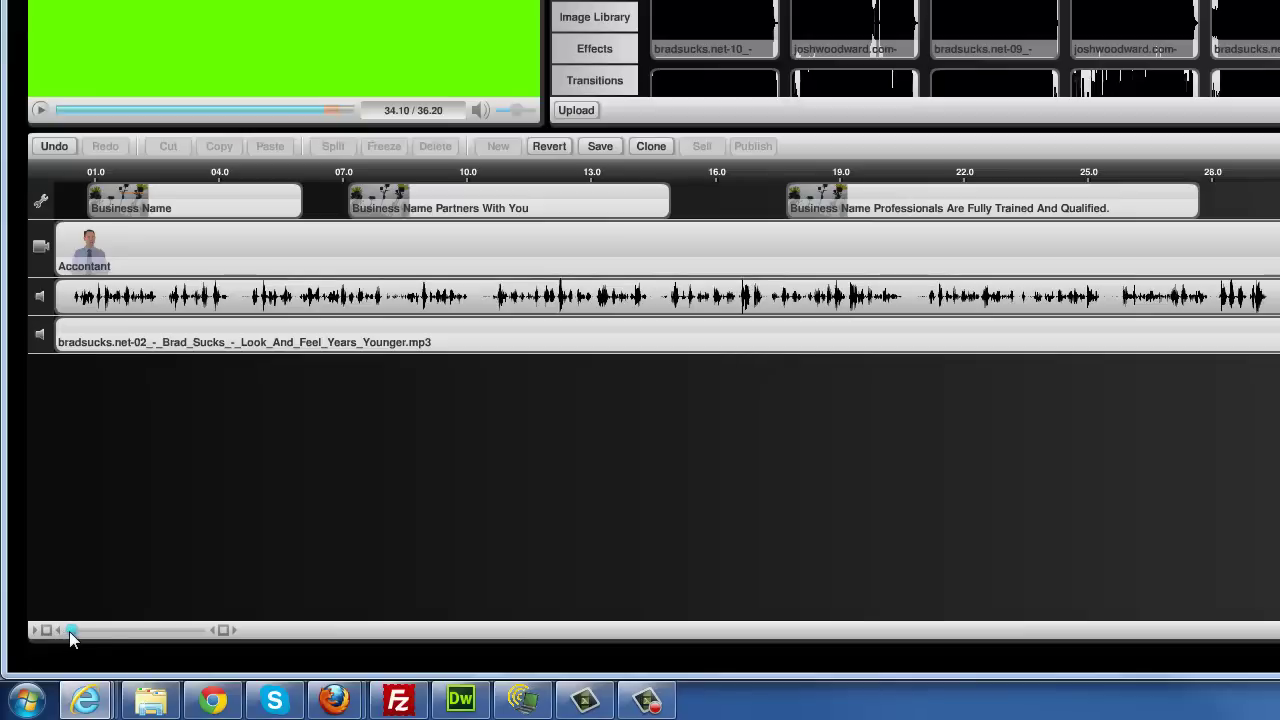
drag(69, 631, 145, 630)
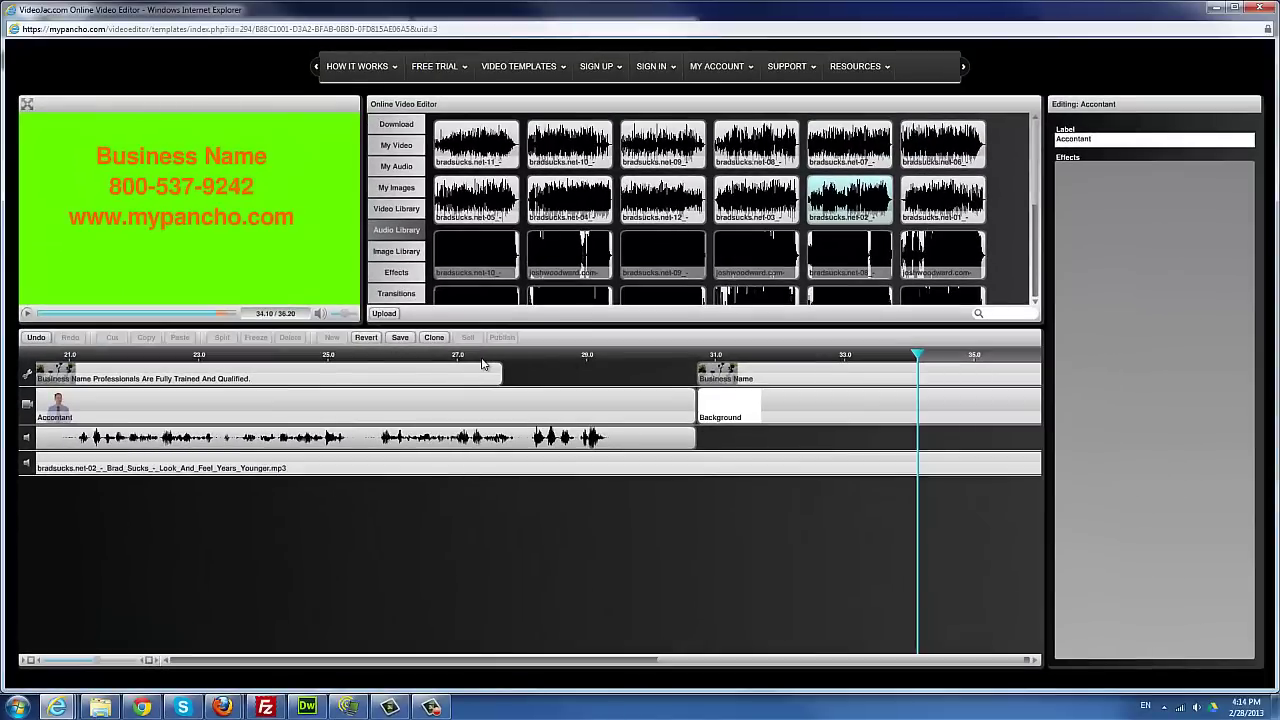
click(482, 358)
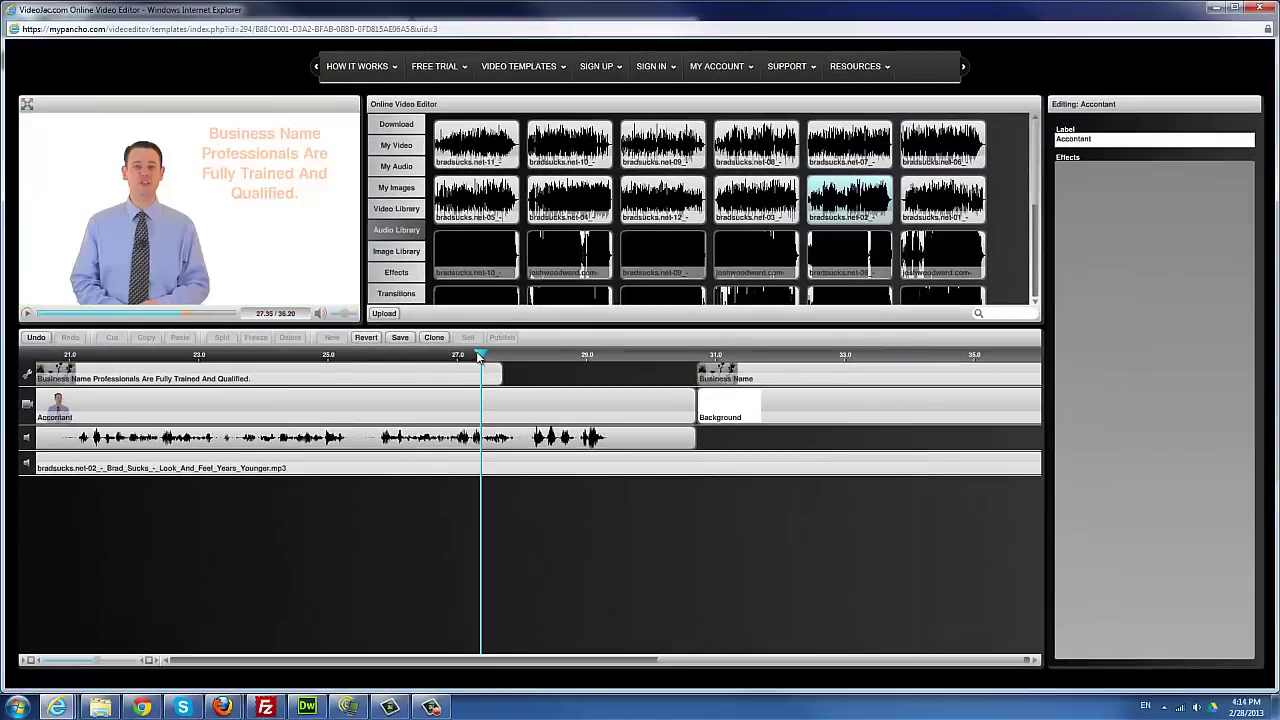
drag(481, 358, 433, 358)
click(497, 358)
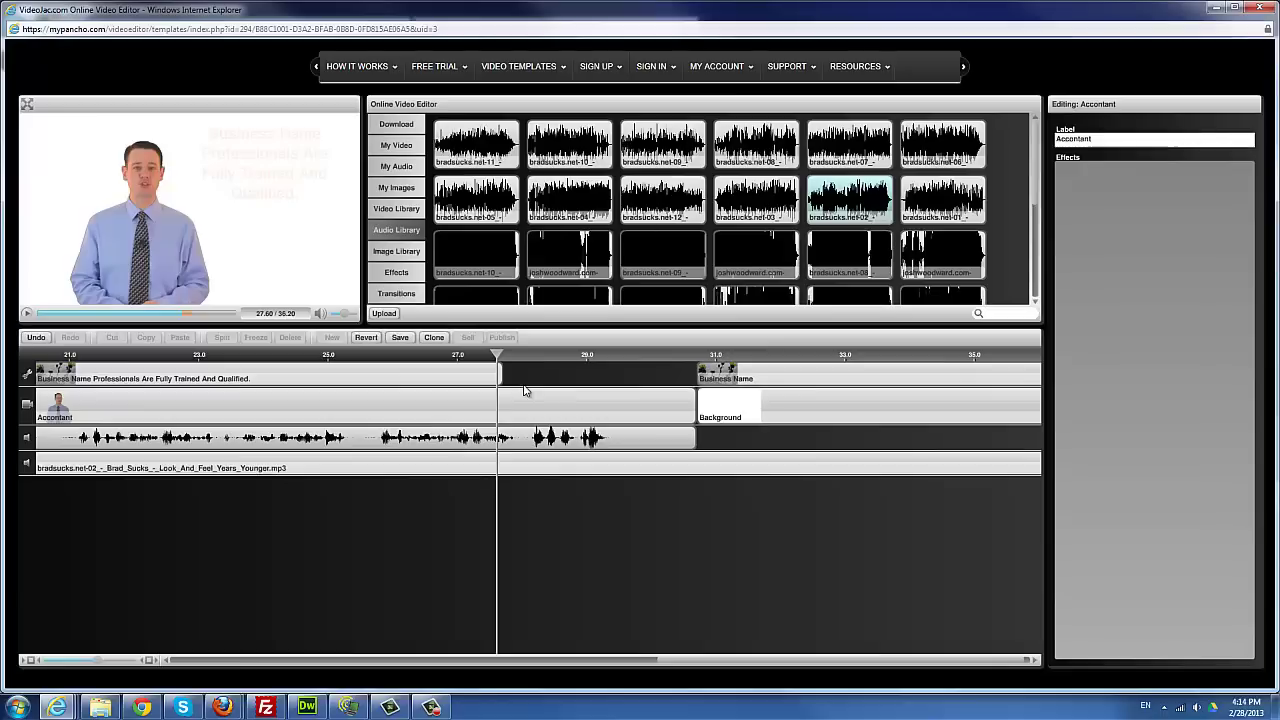
Select the Accountant video clip and fit the whole project on the timeline
click(642, 407)
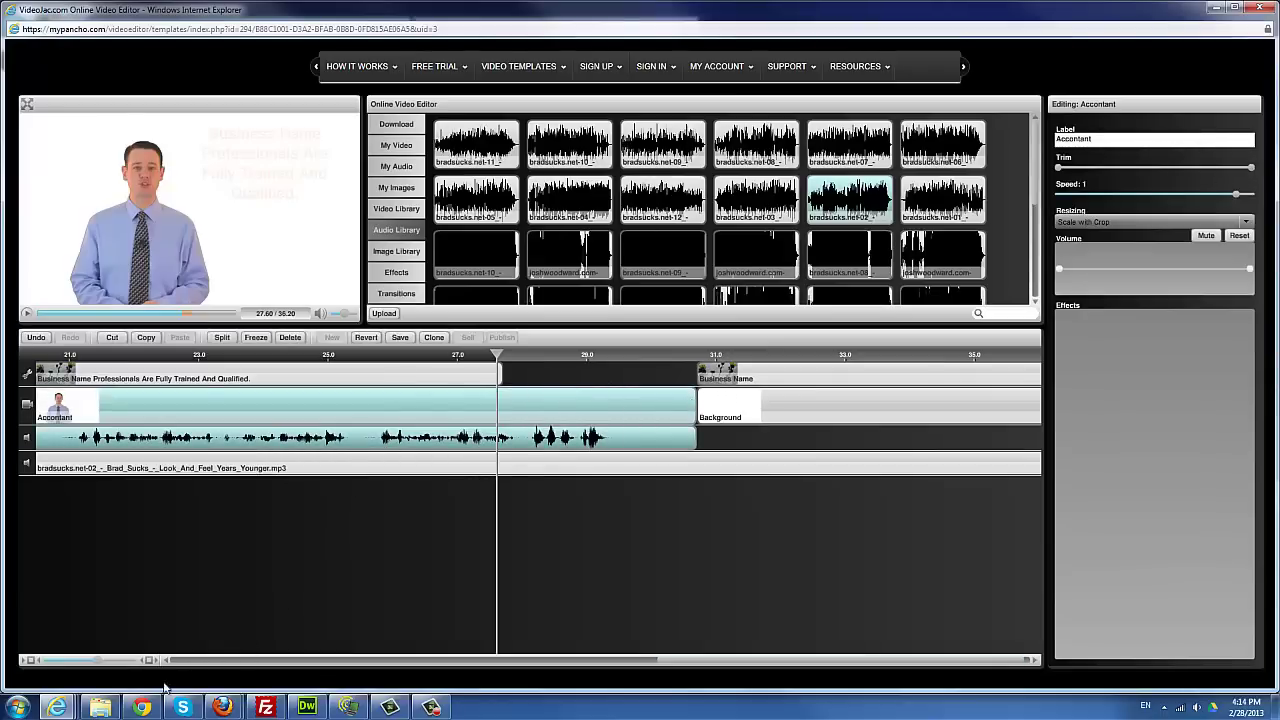
drag(97, 663, 145, 663)
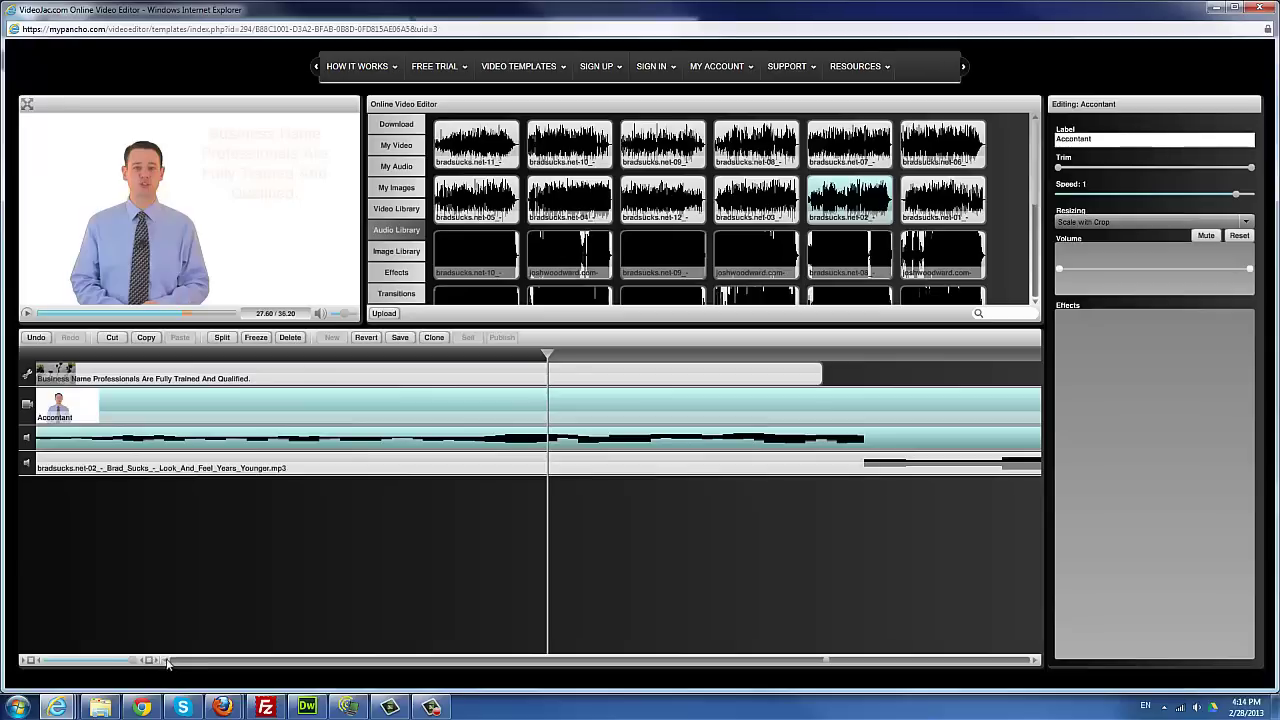
click(30, 660)
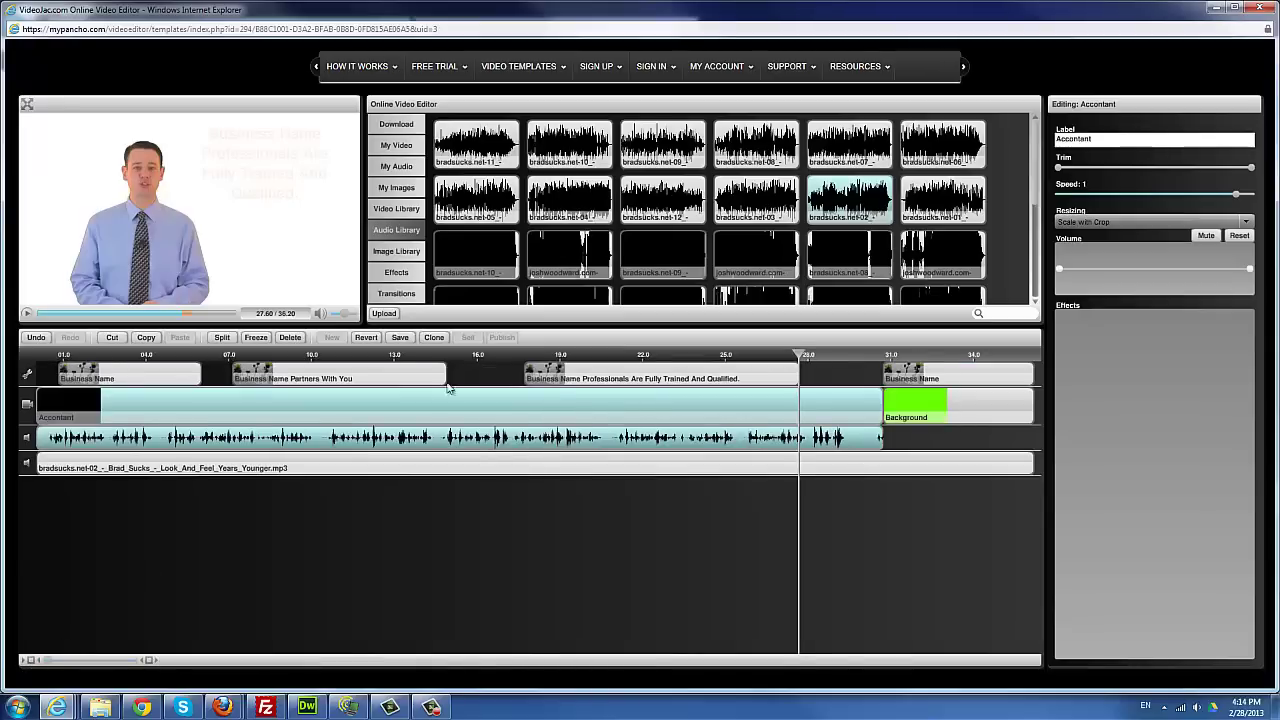
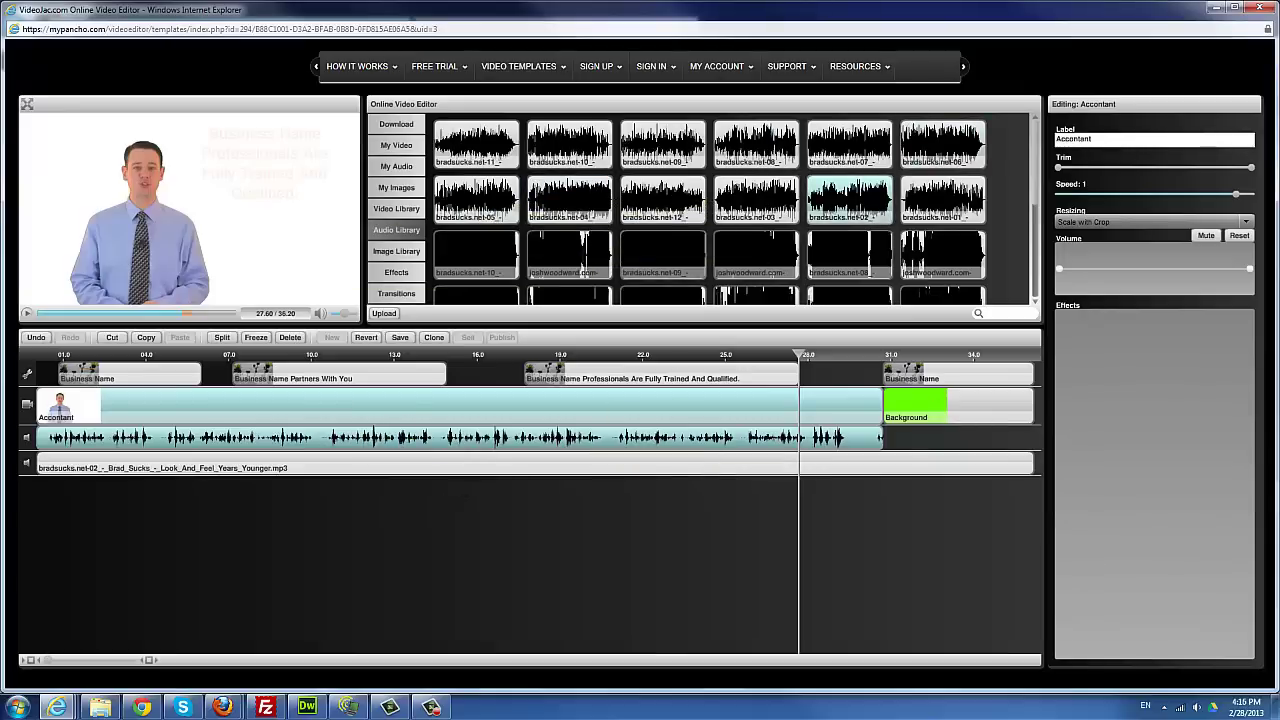
Open the Life template from the Creative Templates catalogue
mouse_move(558, 76)
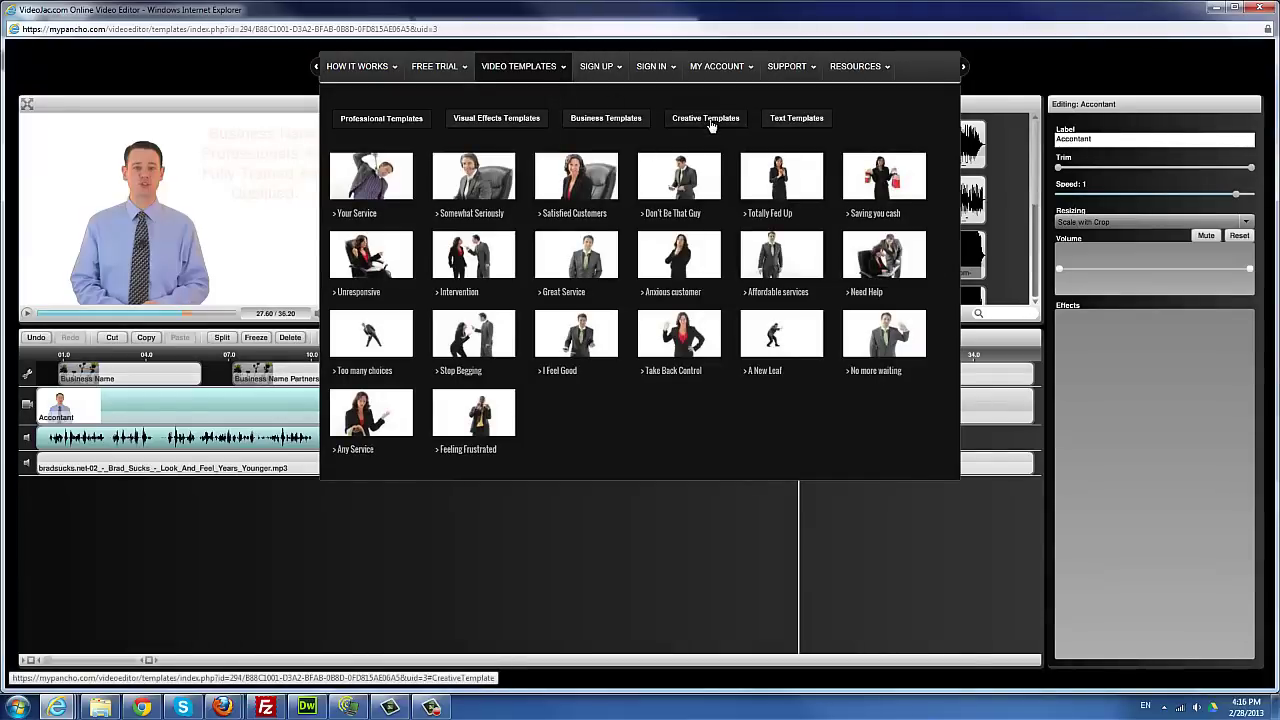
click(708, 120)
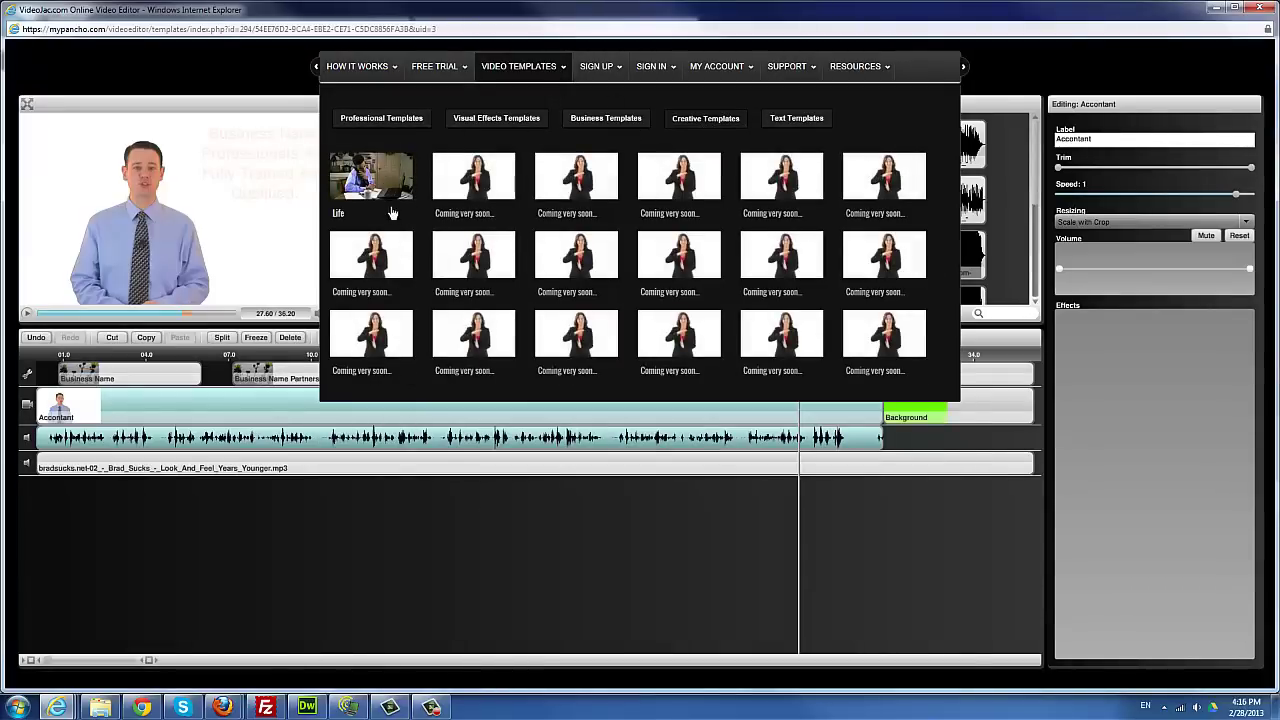
click(388, 182)
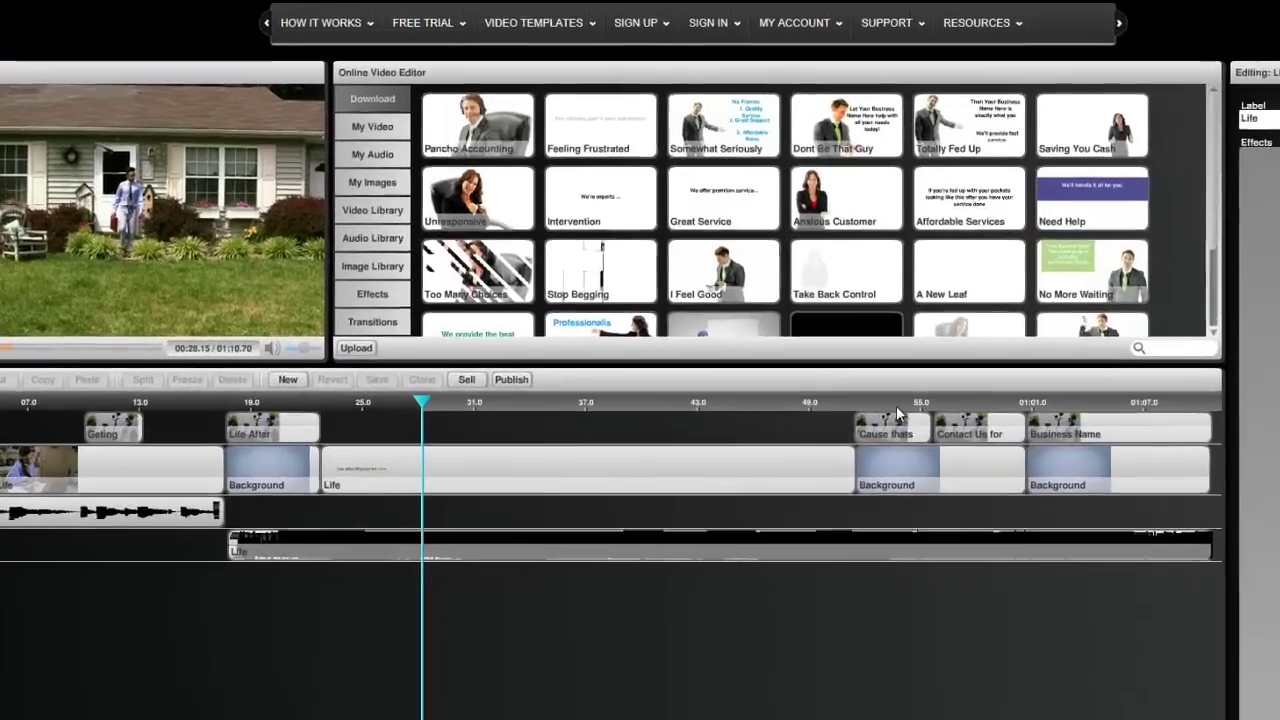
Preview the Life template's frames around 0, 19, 31, 46.7 and 53 seconds, then select the Life video clip
click(788, 356)
click(1178, 438)
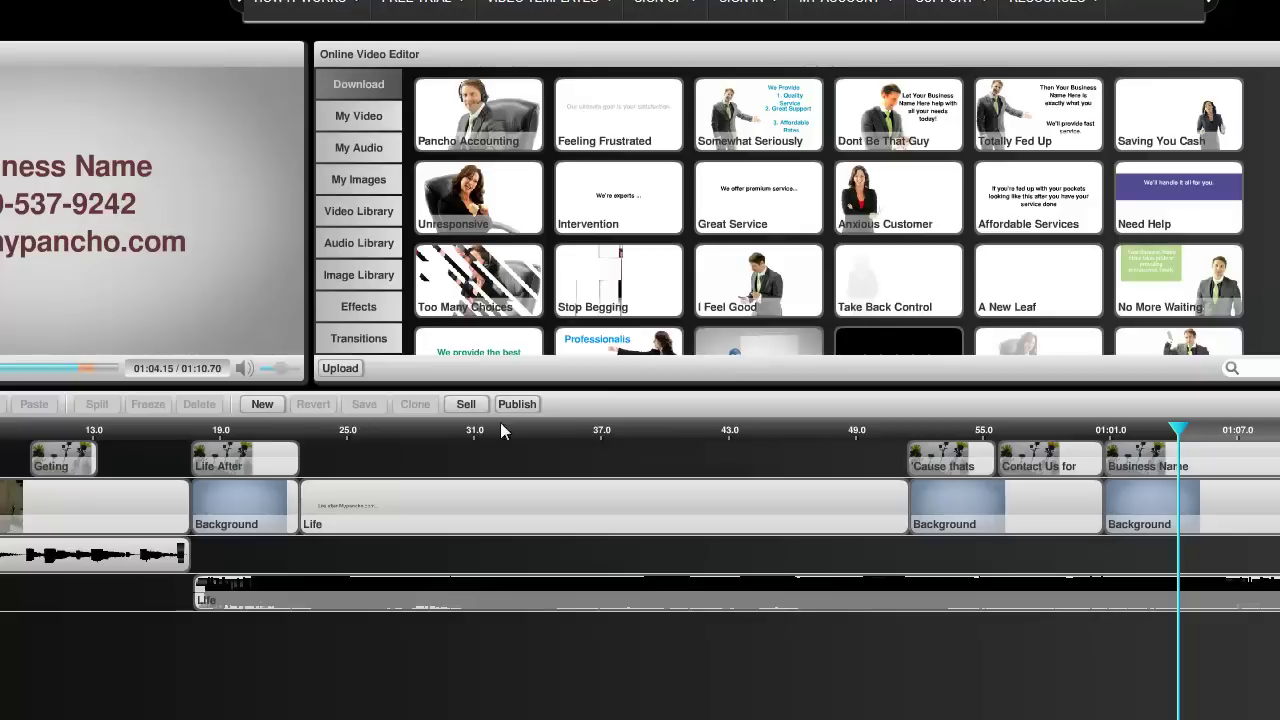
click(227, 437)
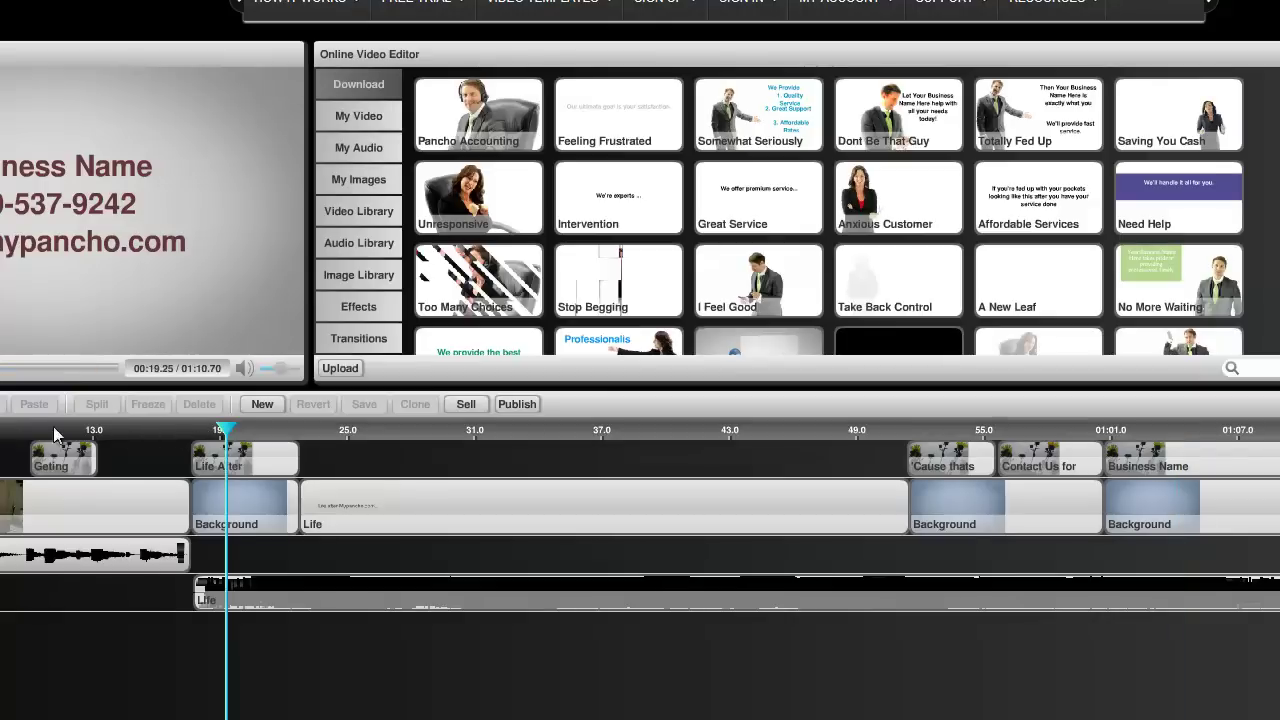
click(64, 432)
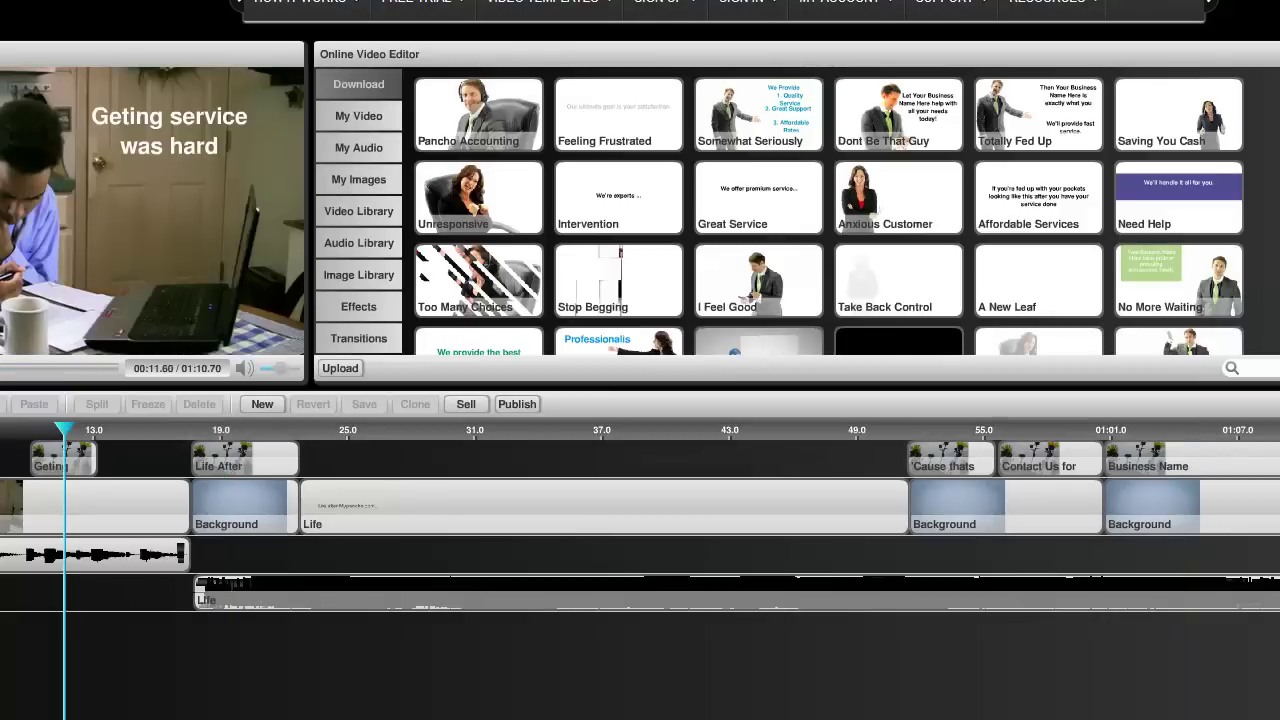
drag(64, 432, 2, 432)
click(471, 434)
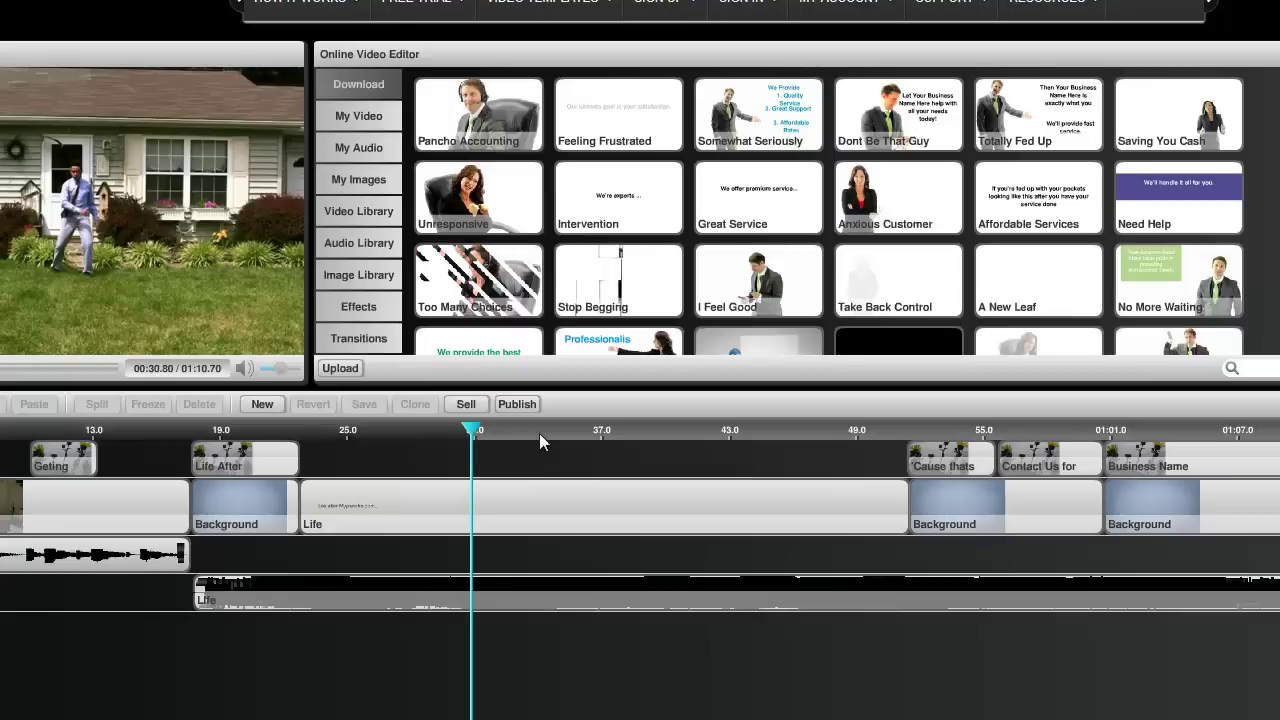
click(808, 434)
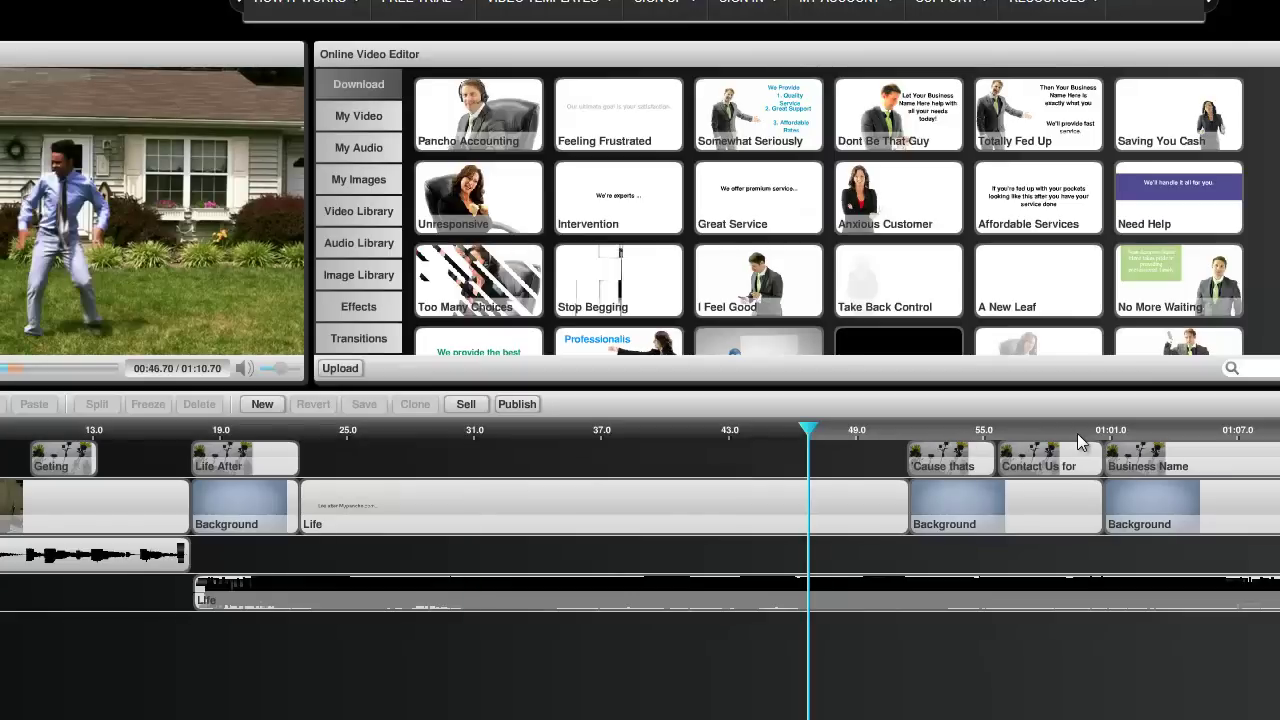
click(1077, 434)
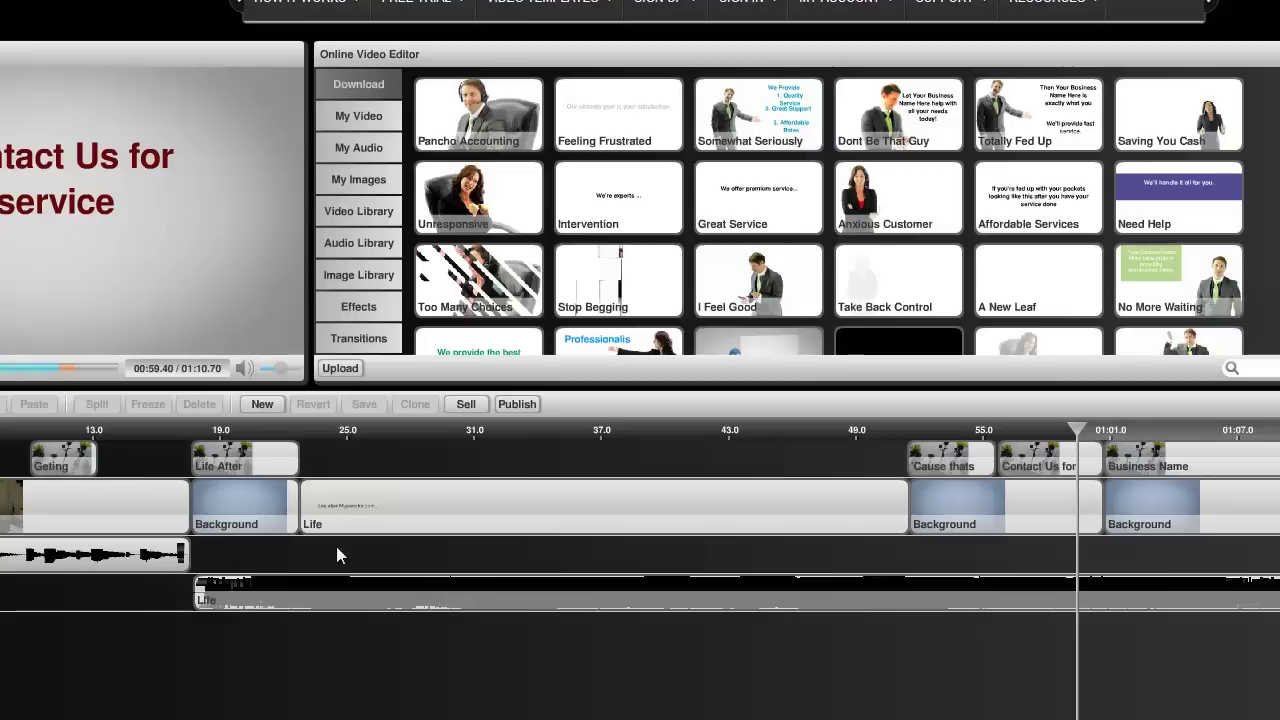
click(460, 500)
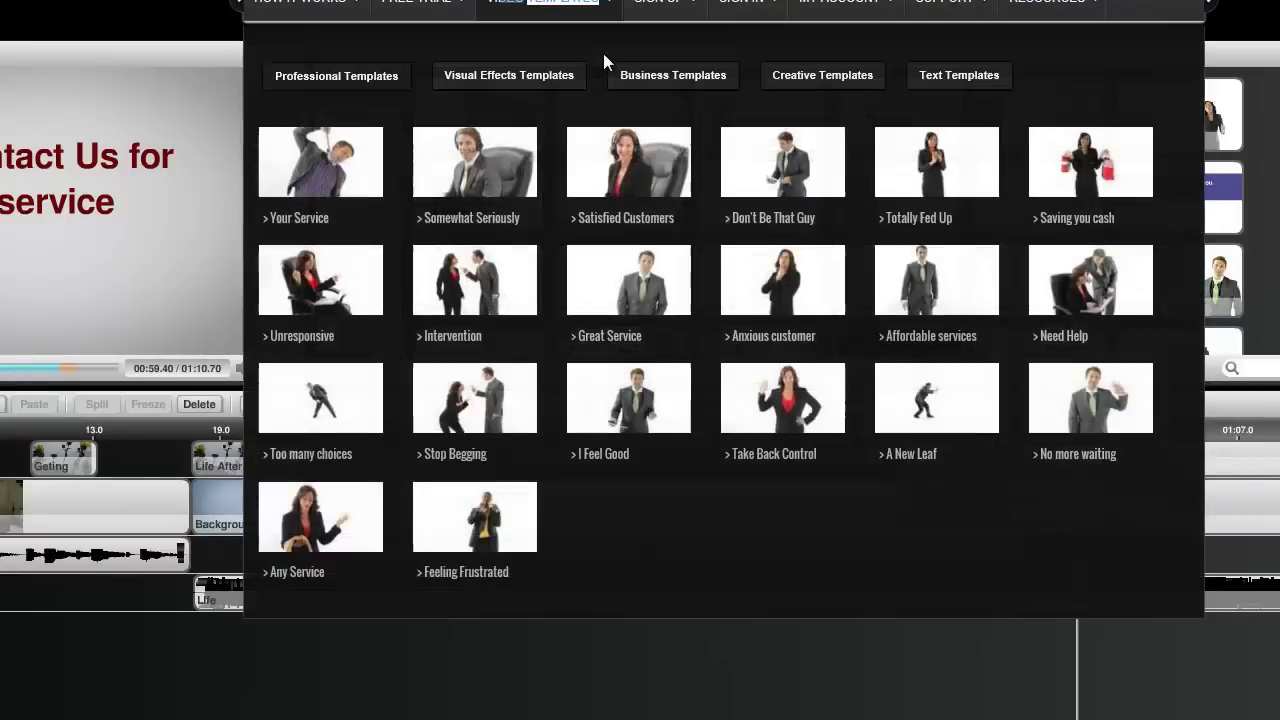
double_click(550, 4)
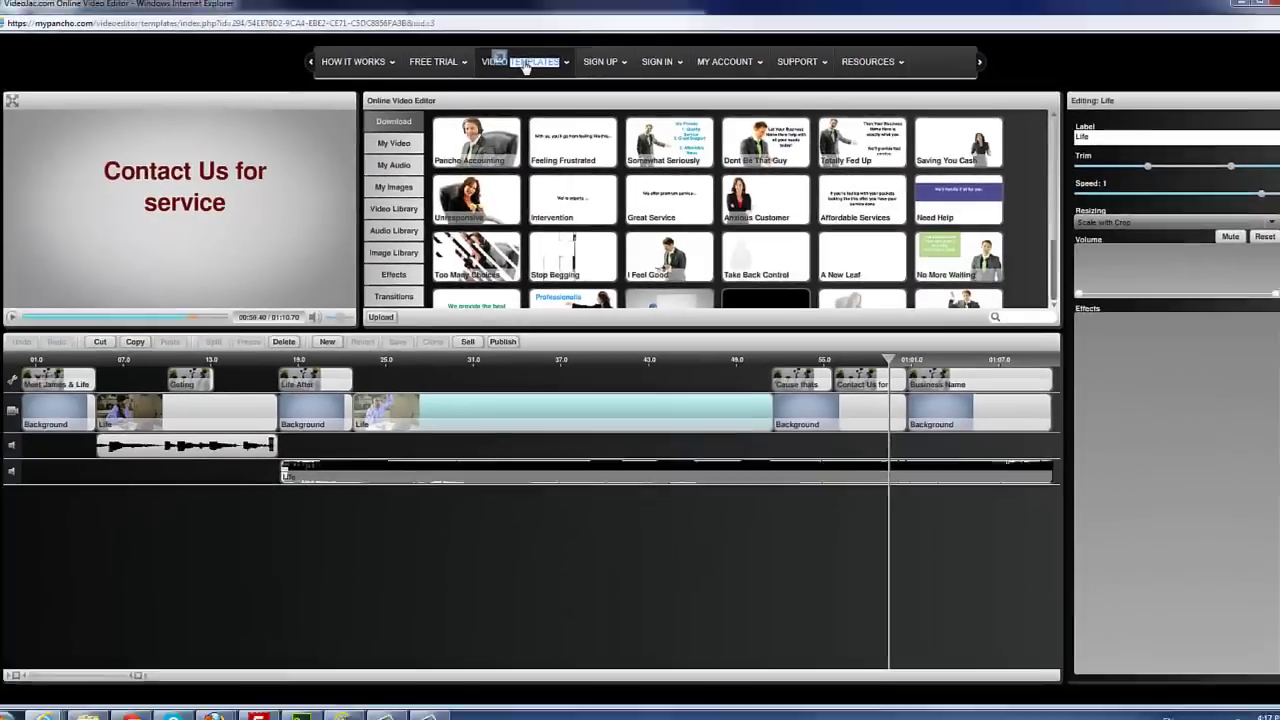
Load the Calm template from the Text Templates catalogue
click(525, 64)
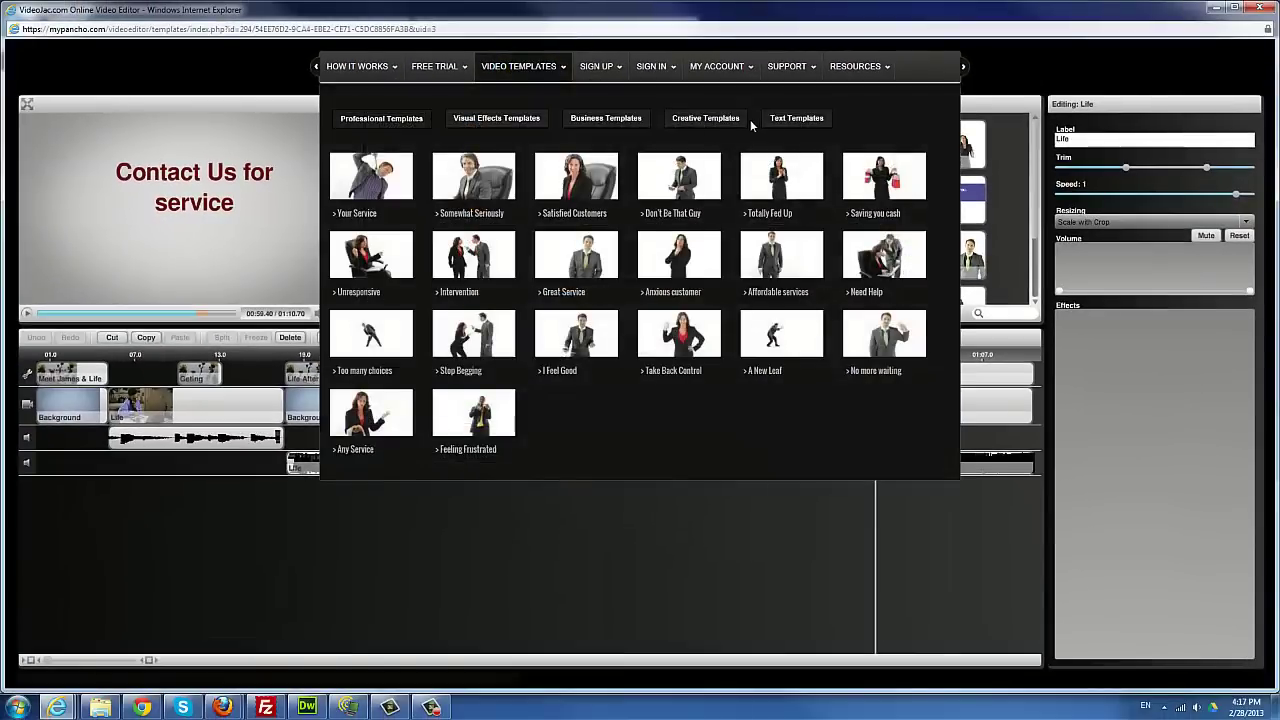
click(798, 118)
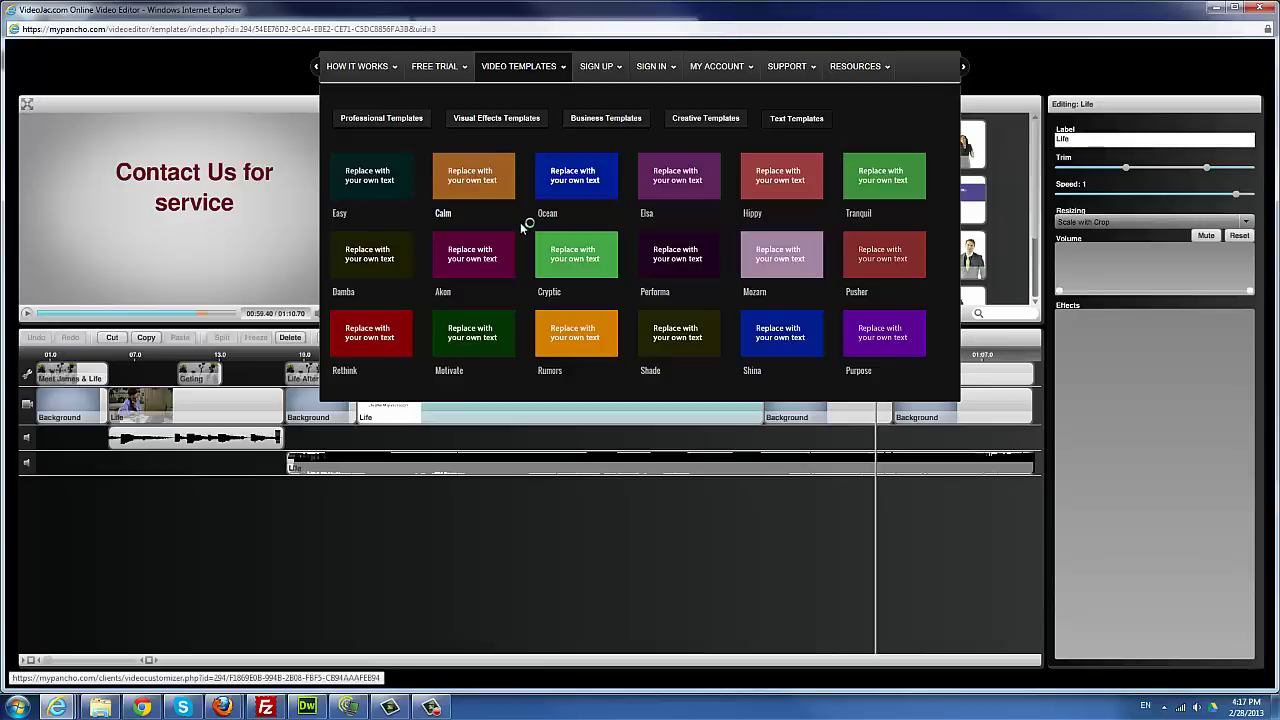
click(488, 124)
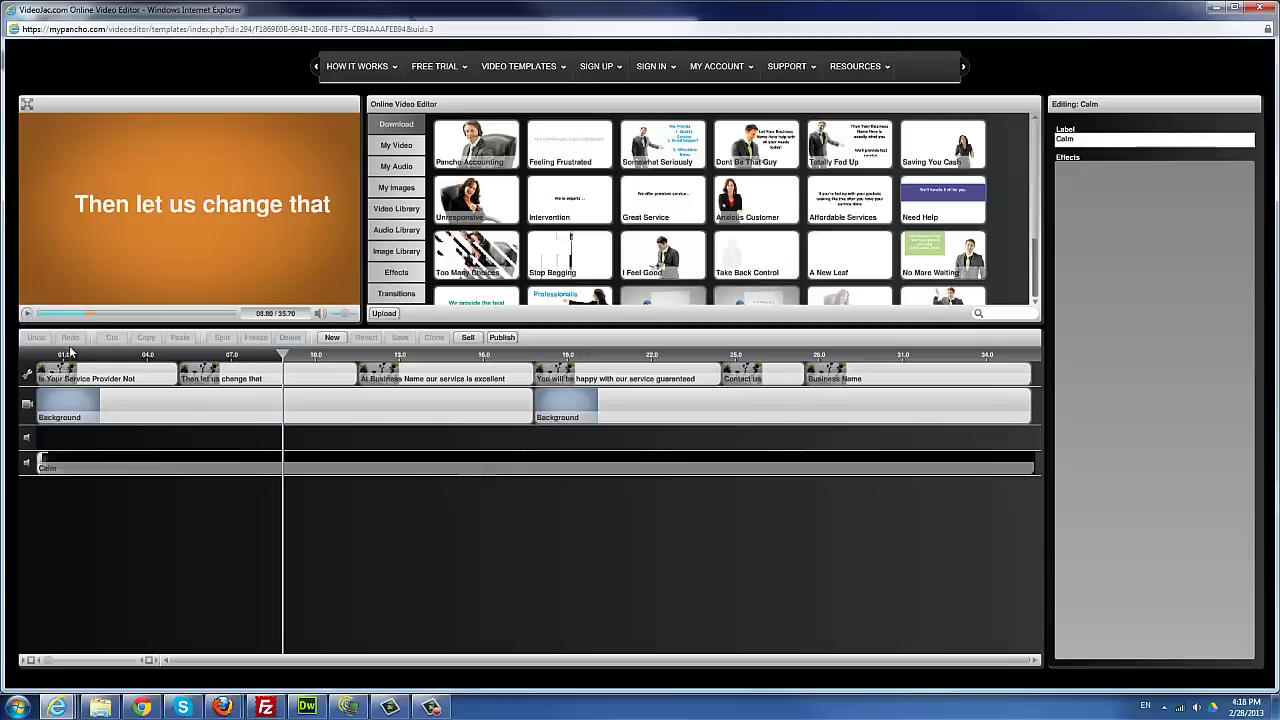
Preview the opening question and 'Then let us change that' titles, then select that title clip
click(114, 362)
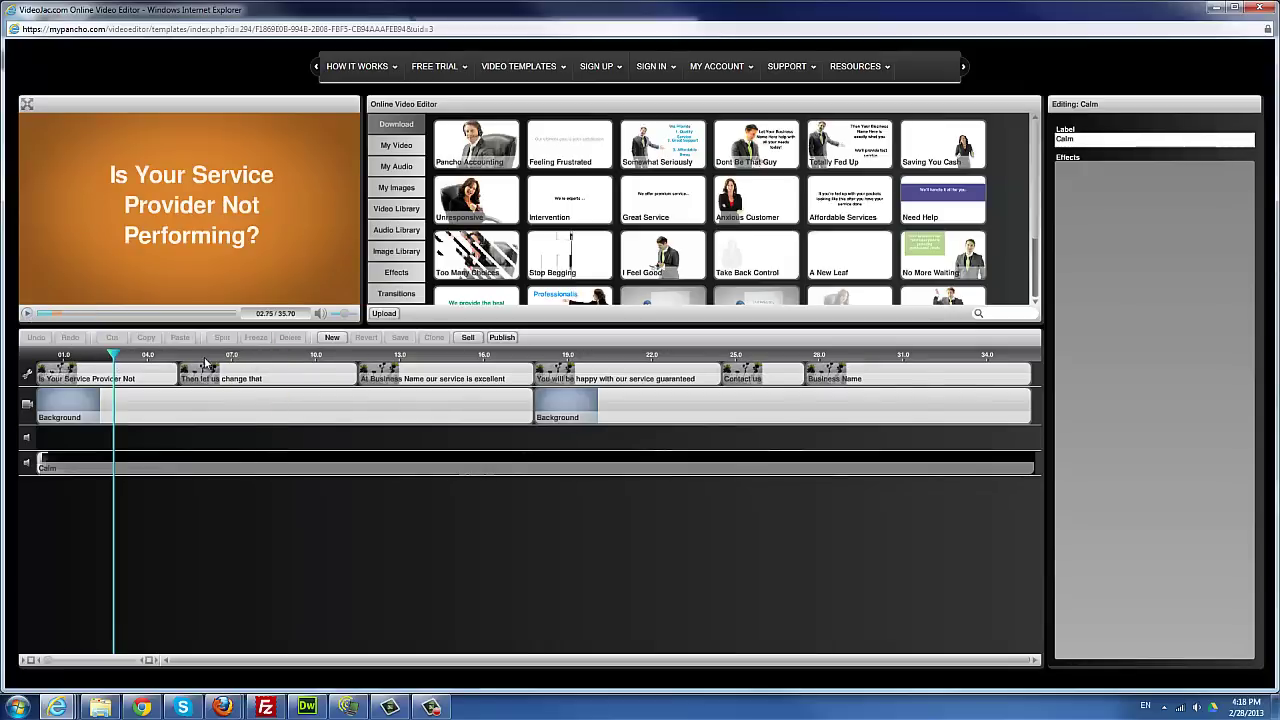
click(297, 358)
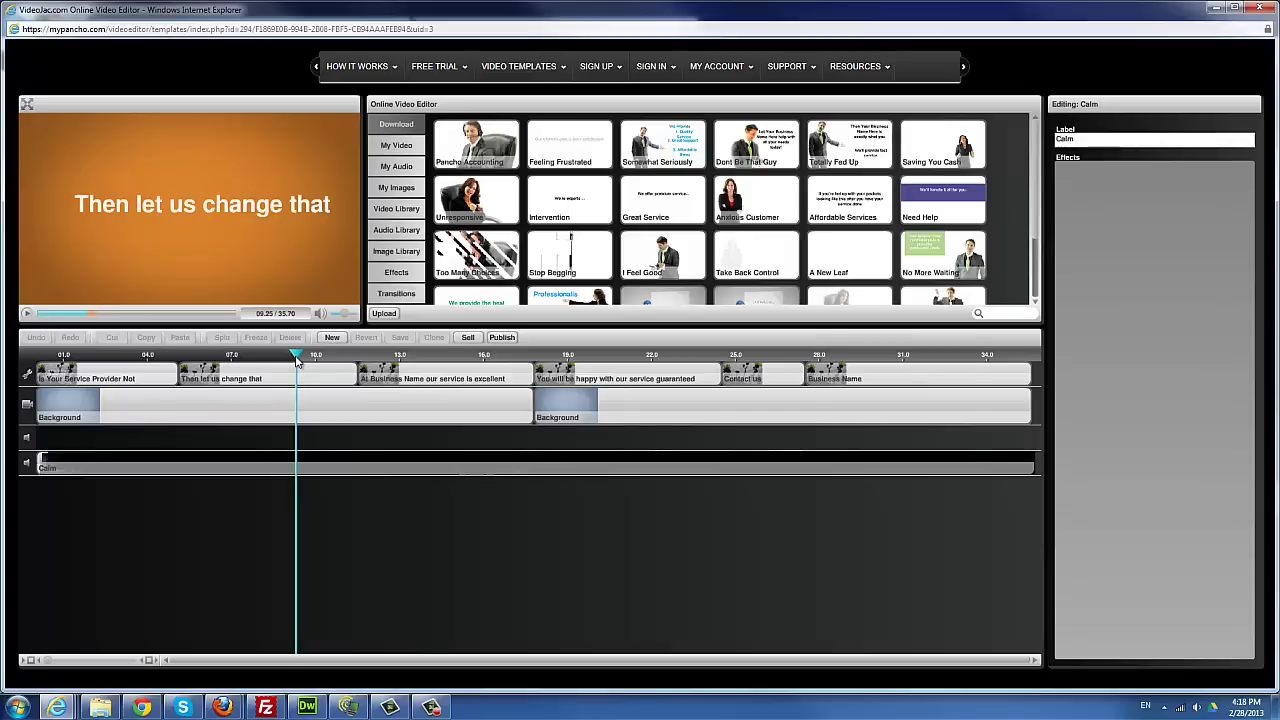
click(81, 358)
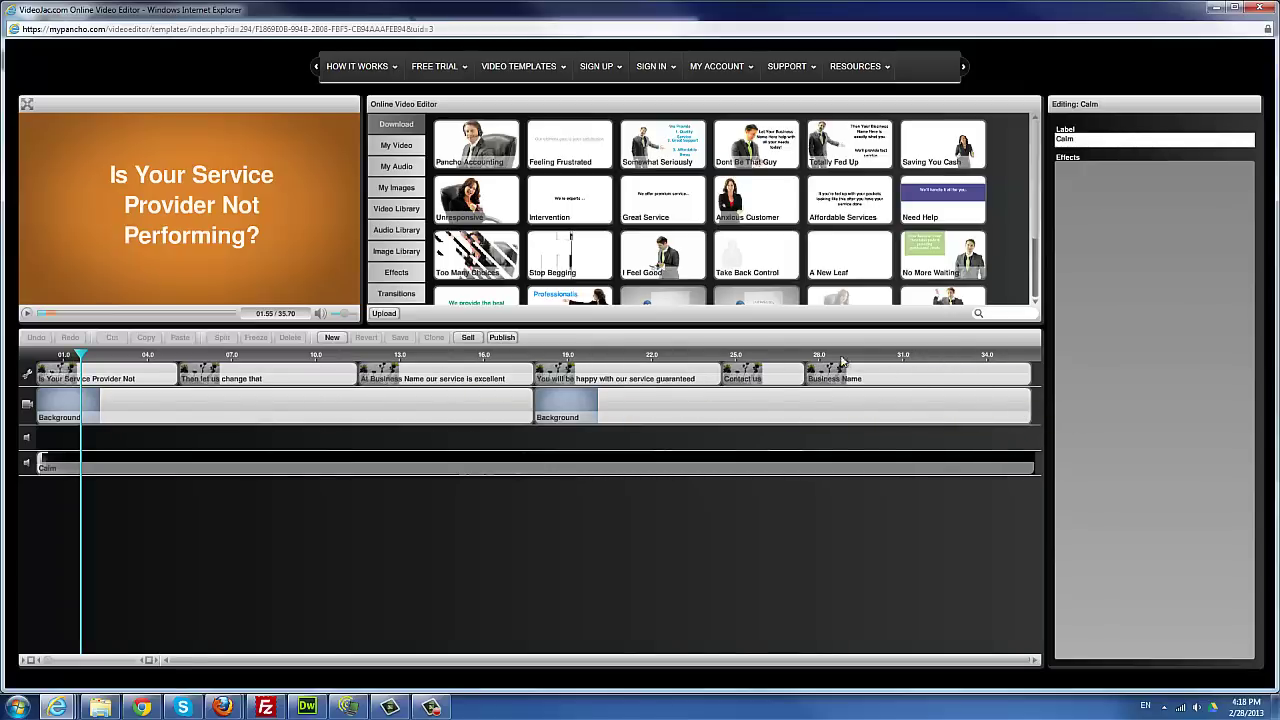
click(314, 357)
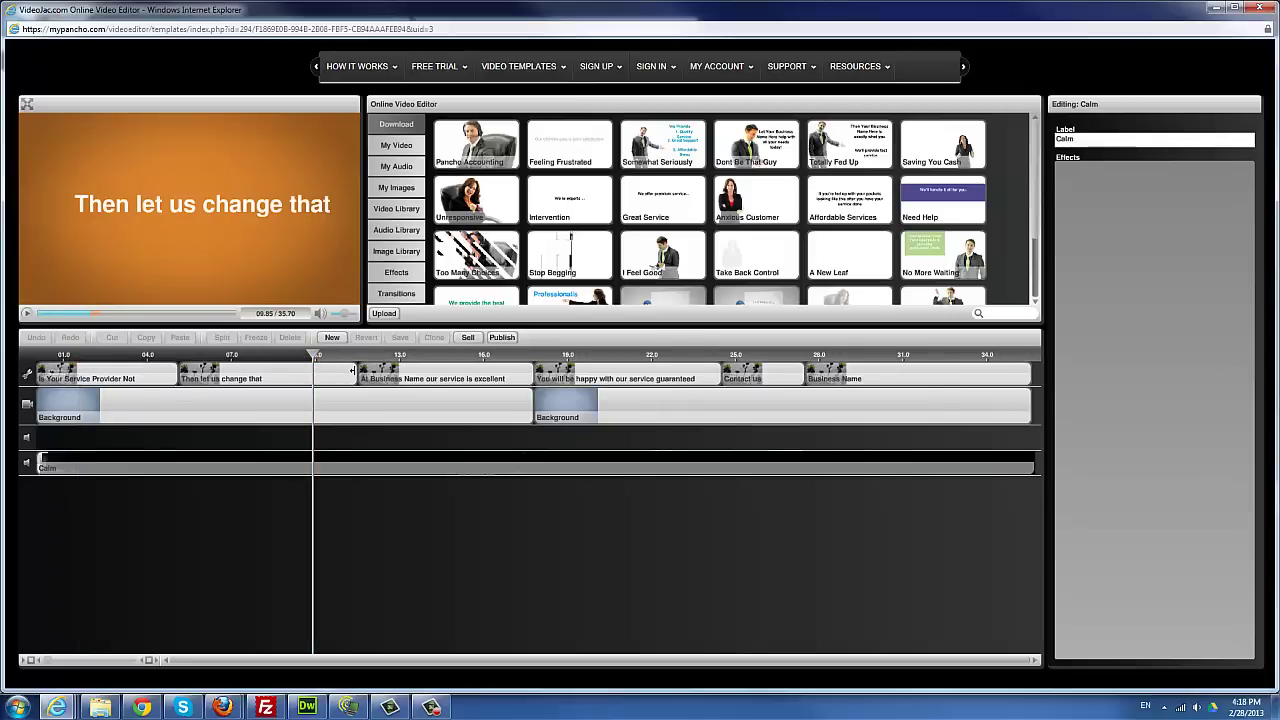
click(312, 374)
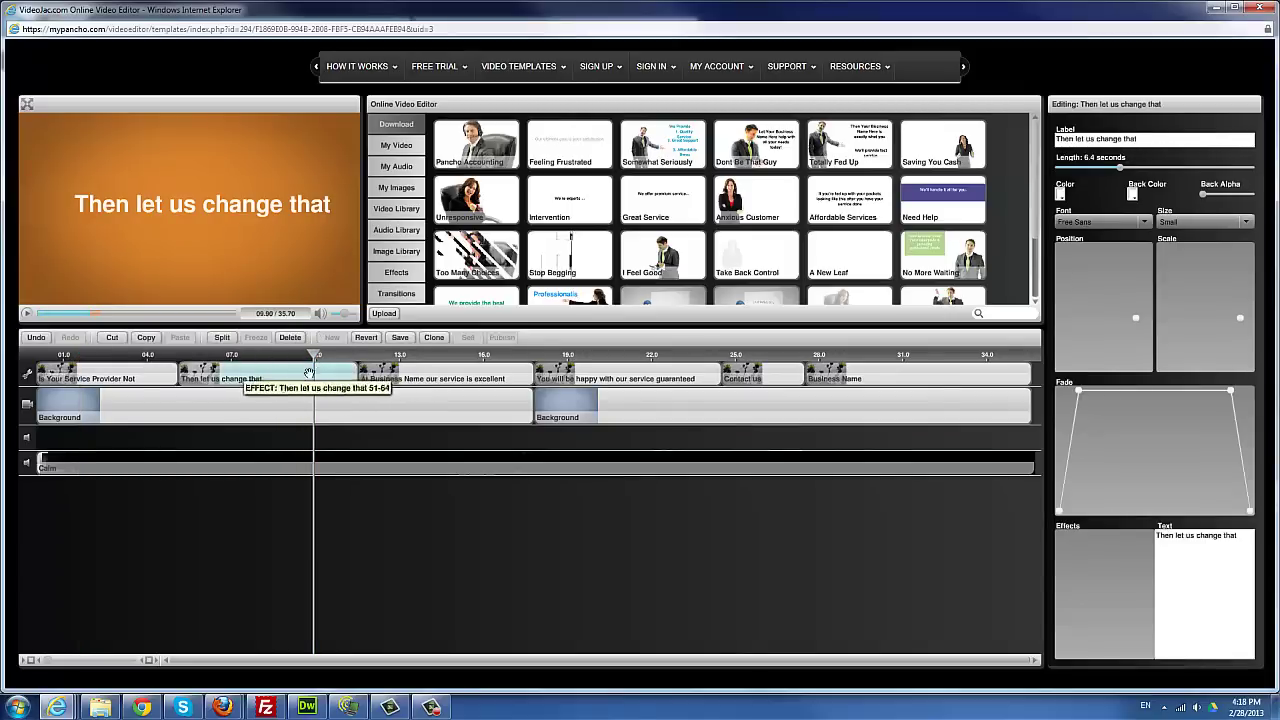
Duplicate the 'Then let us change that' title, shift the Business Name title later, and move the copy near 28 s
click(146, 339)
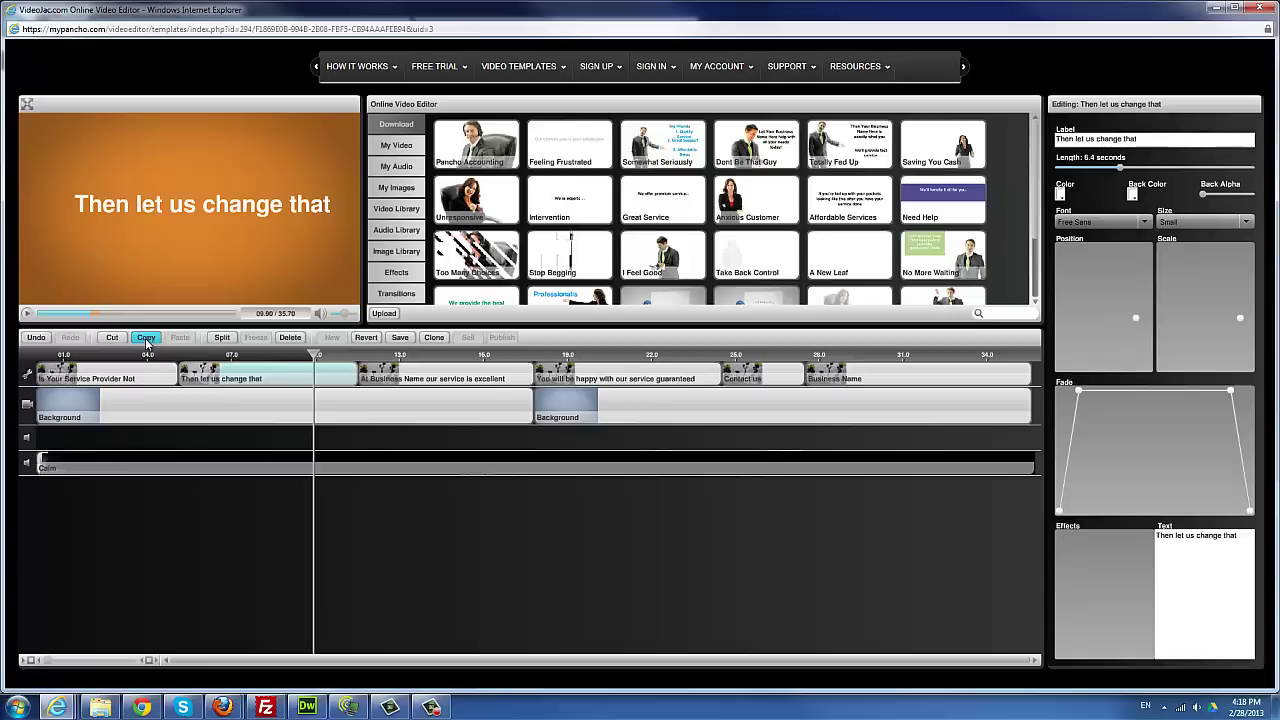
click(182, 339)
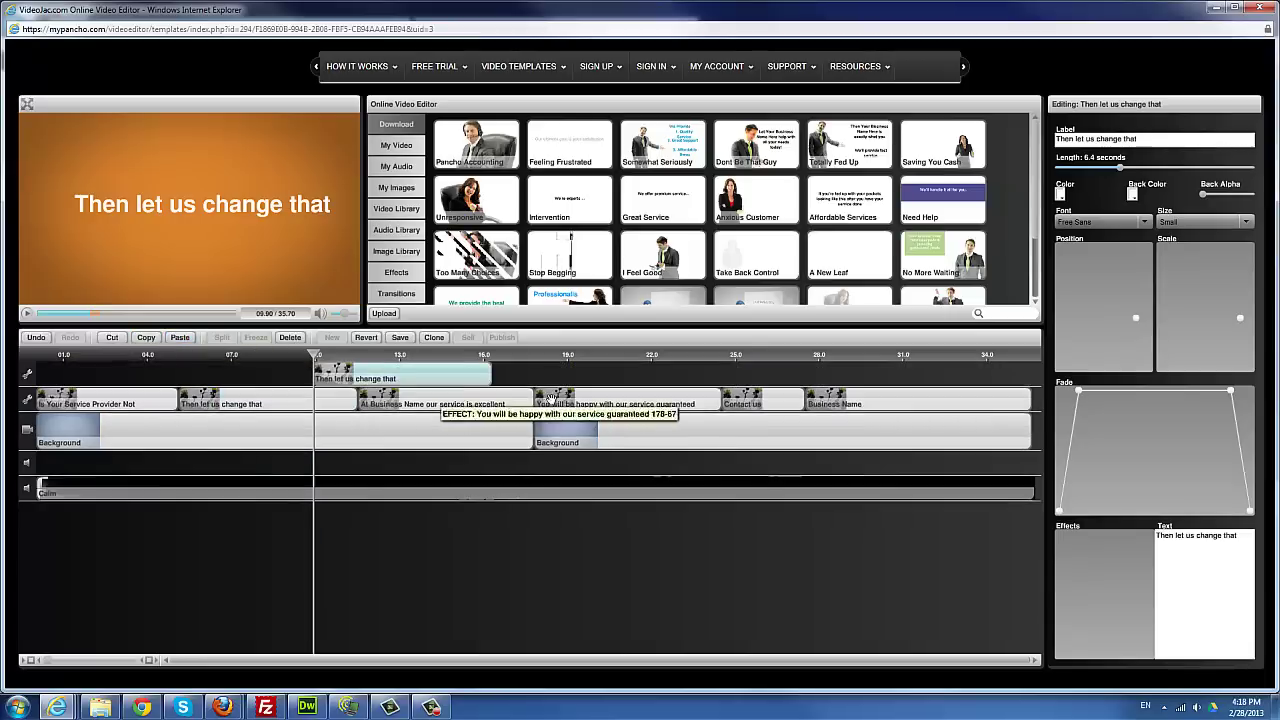
click(431, 400)
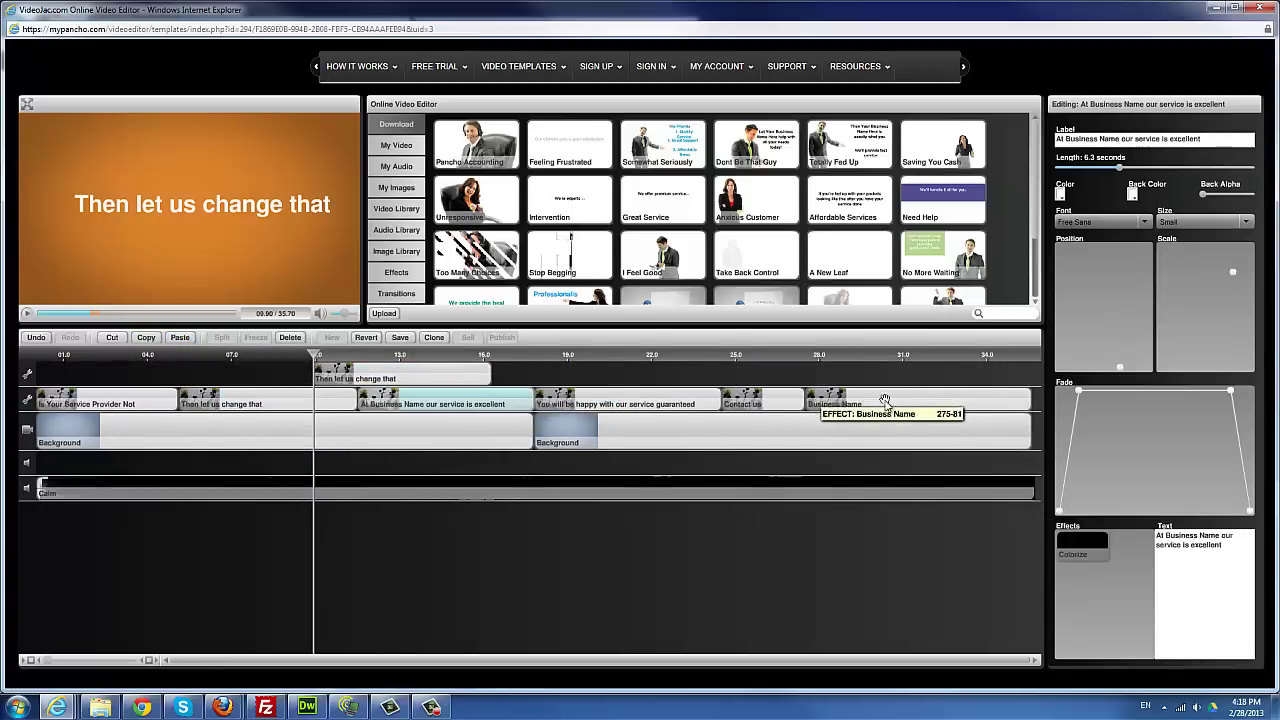
drag(860, 403, 990, 403)
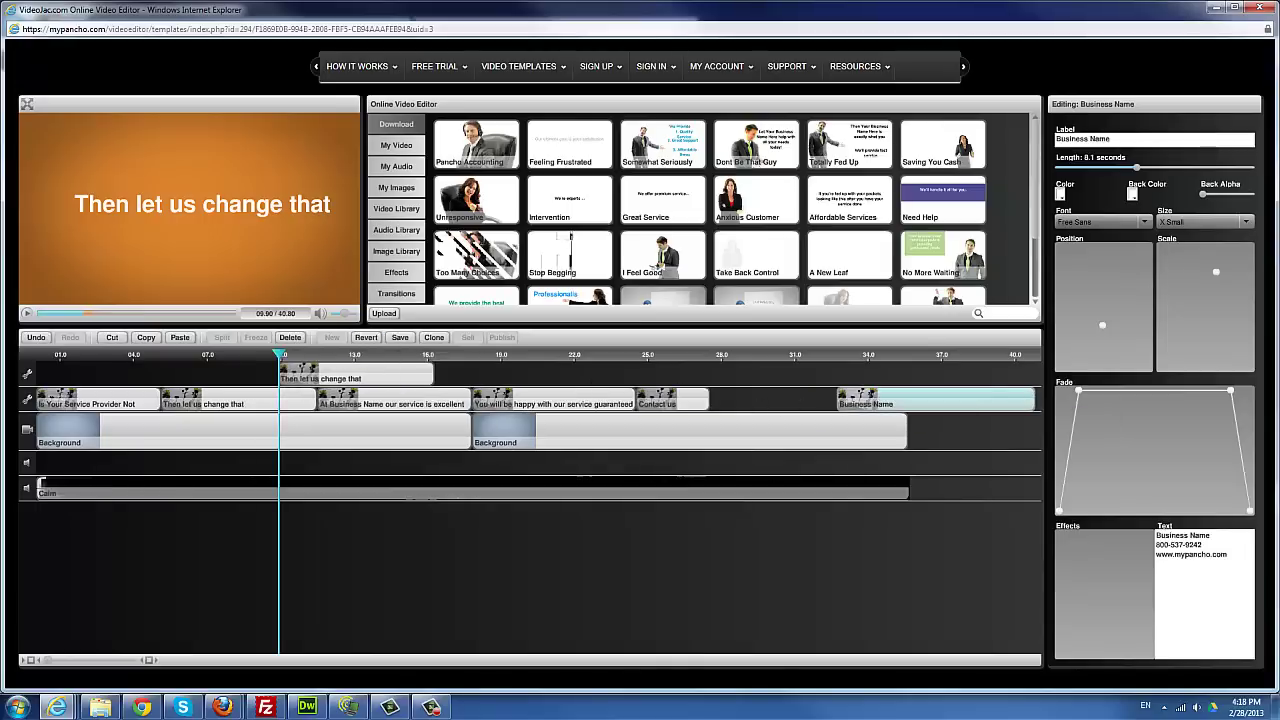
drag(372, 376, 856, 386)
Place the copied title onto the main text track around 26 seconds
click(884, 401)
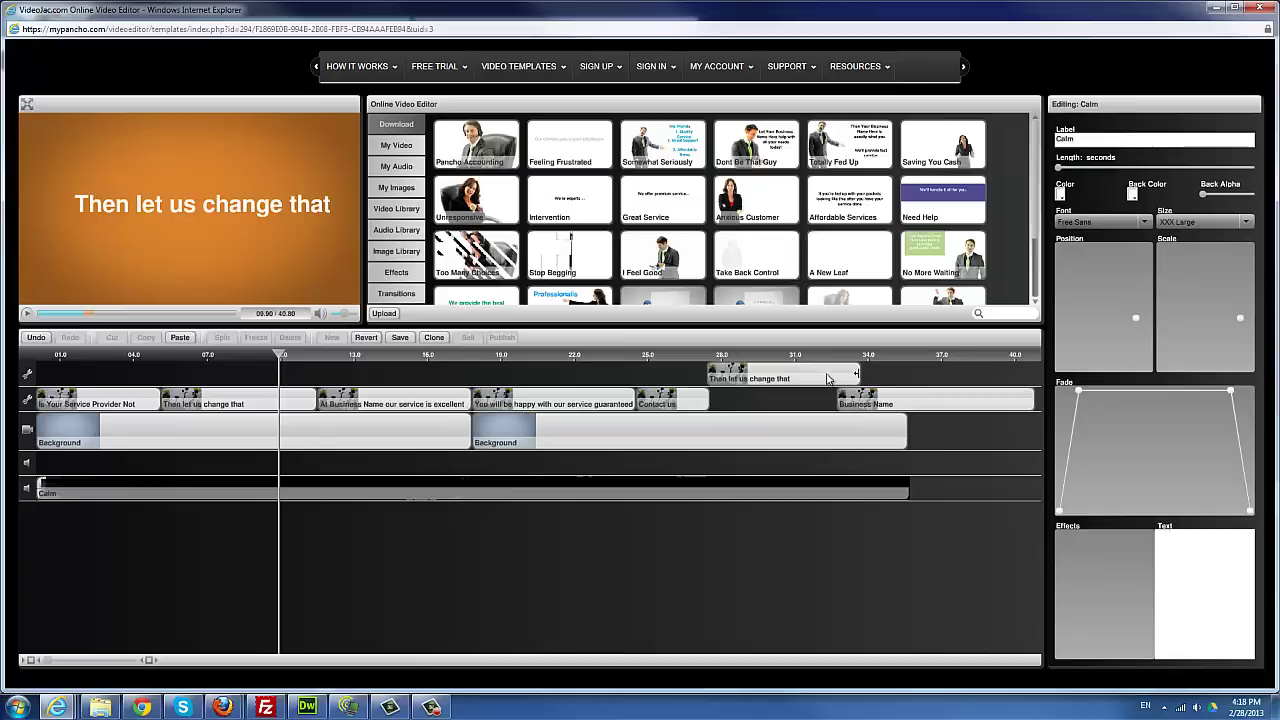
drag(822, 374, 1044, 404)
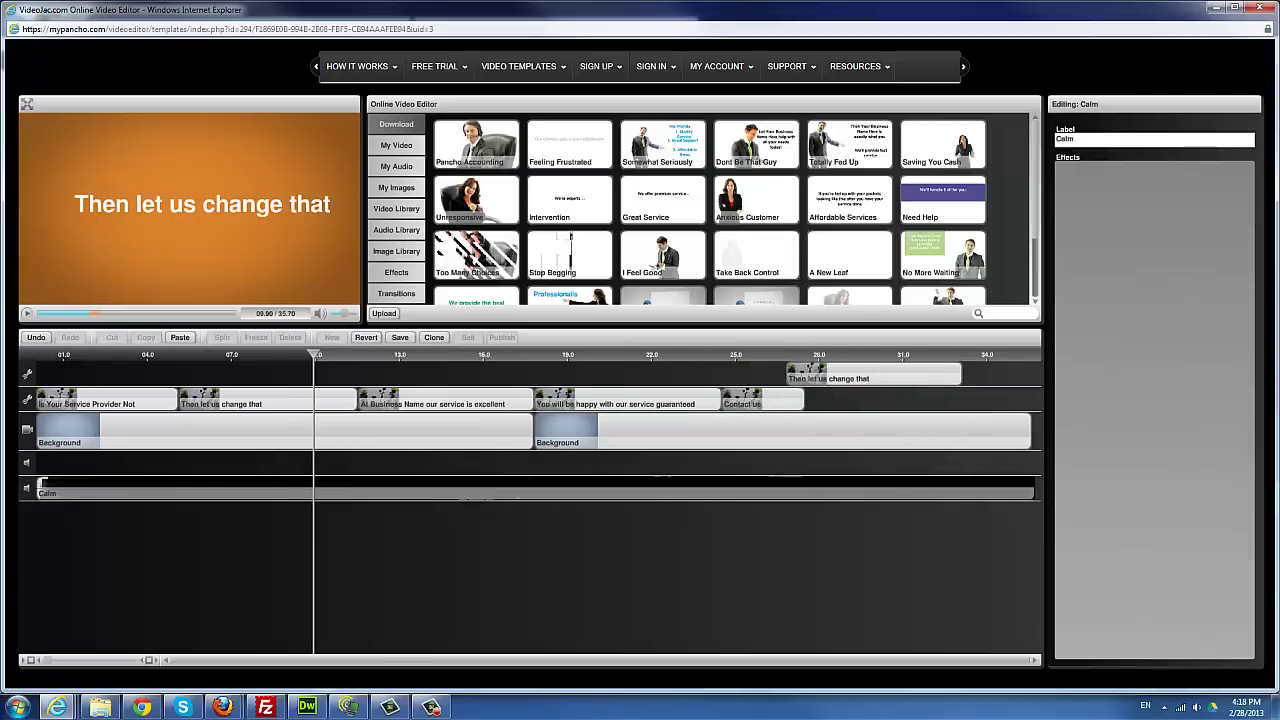
click(858, 378)
click(858, 378)
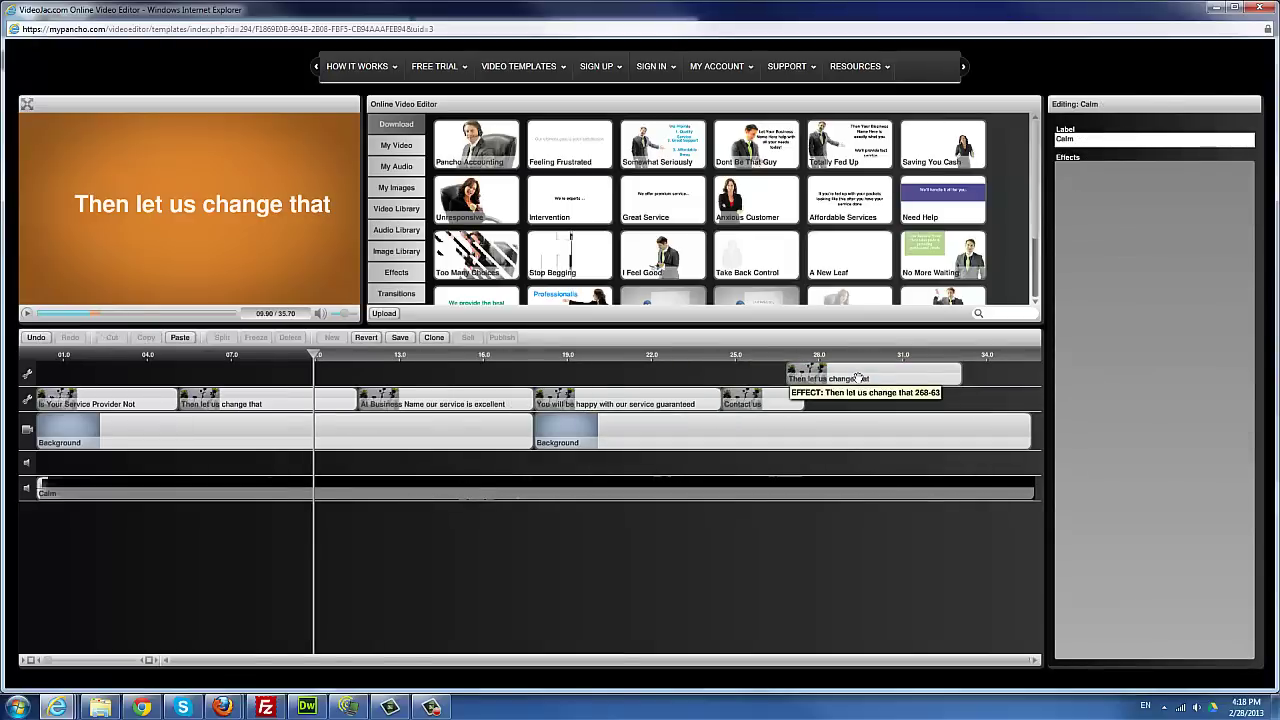
drag(858, 378, 883, 403)
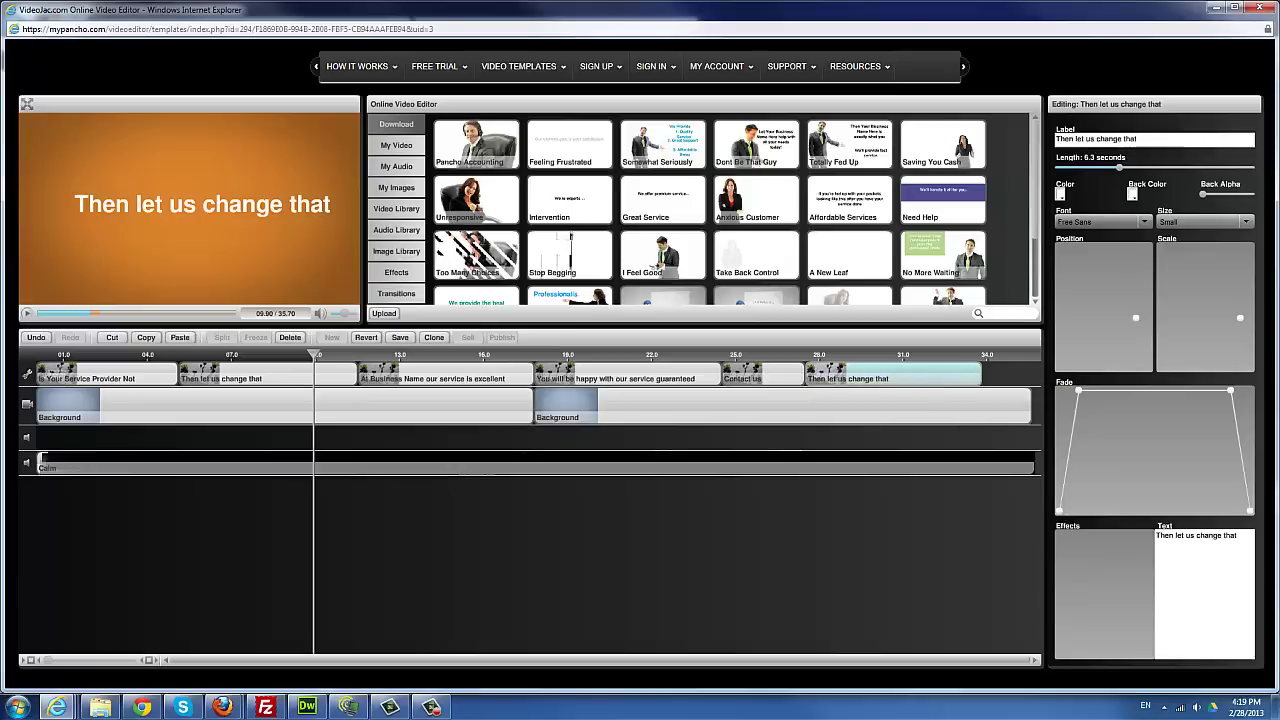
Colorize the second Background clip teal, preview near 31 seconds, and select the Calm music
click(1028, 407)
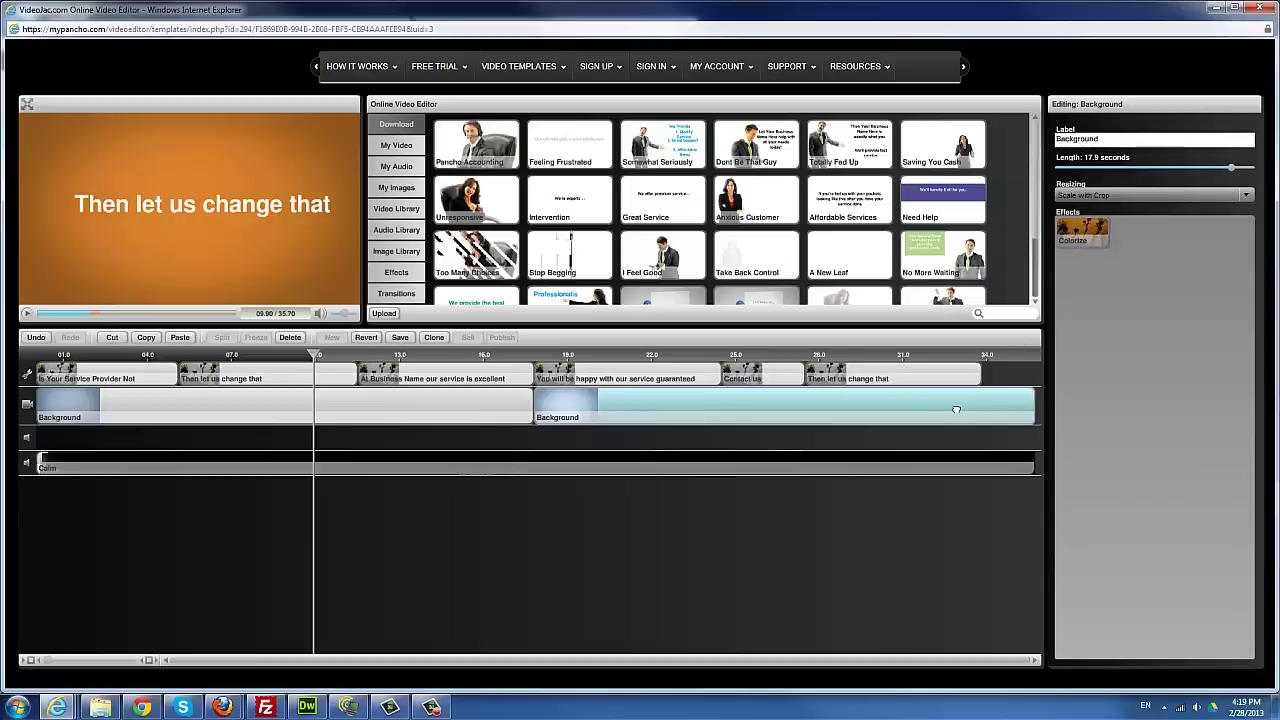
click(1086, 233)
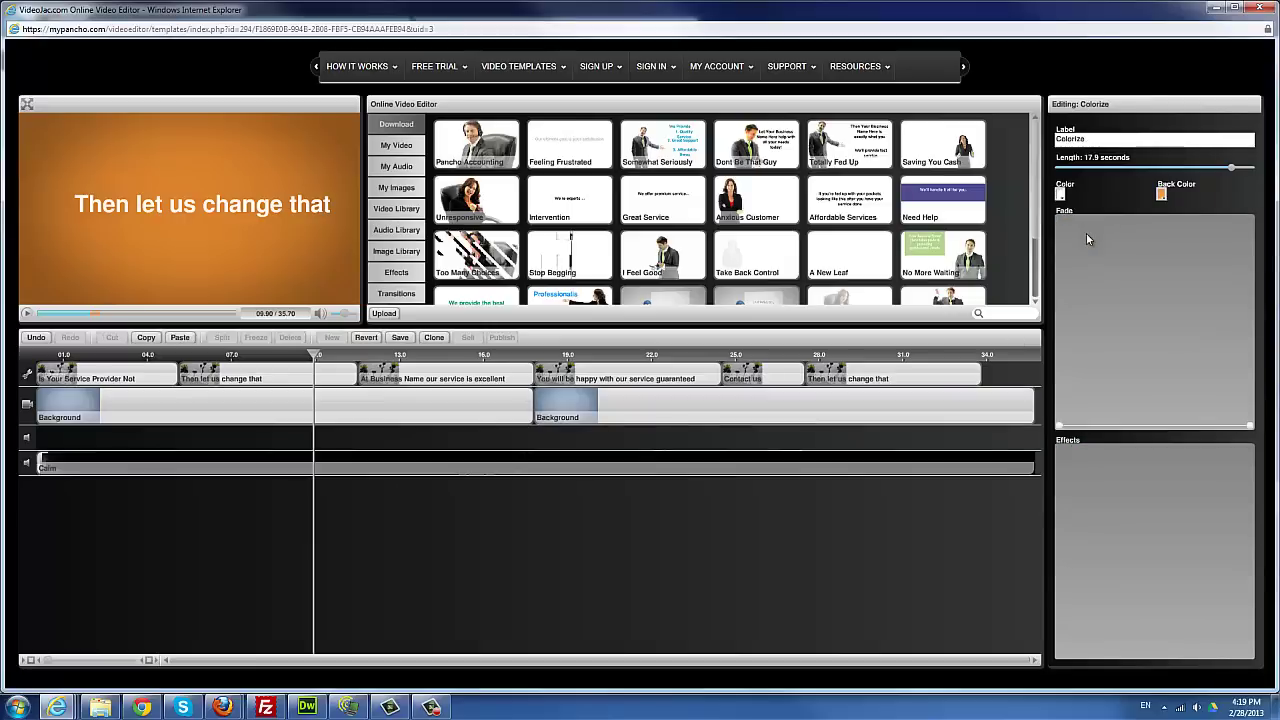
click(1161, 197)
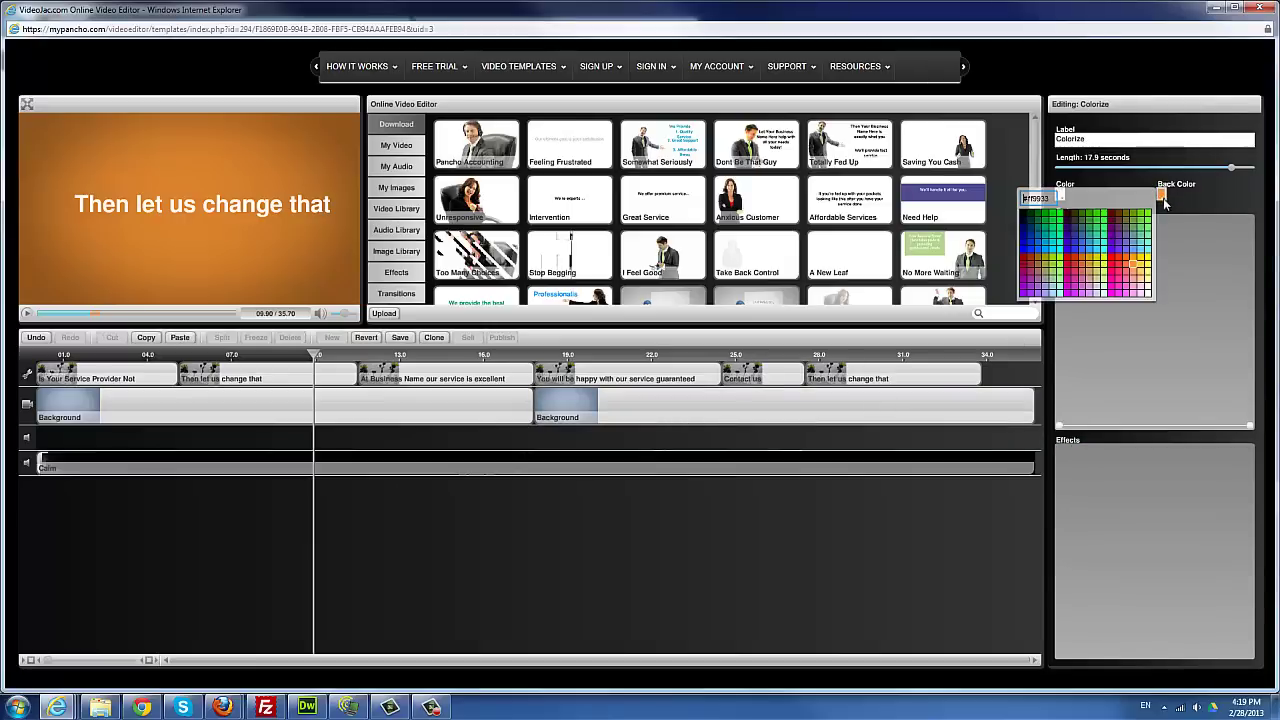
click(1055, 240)
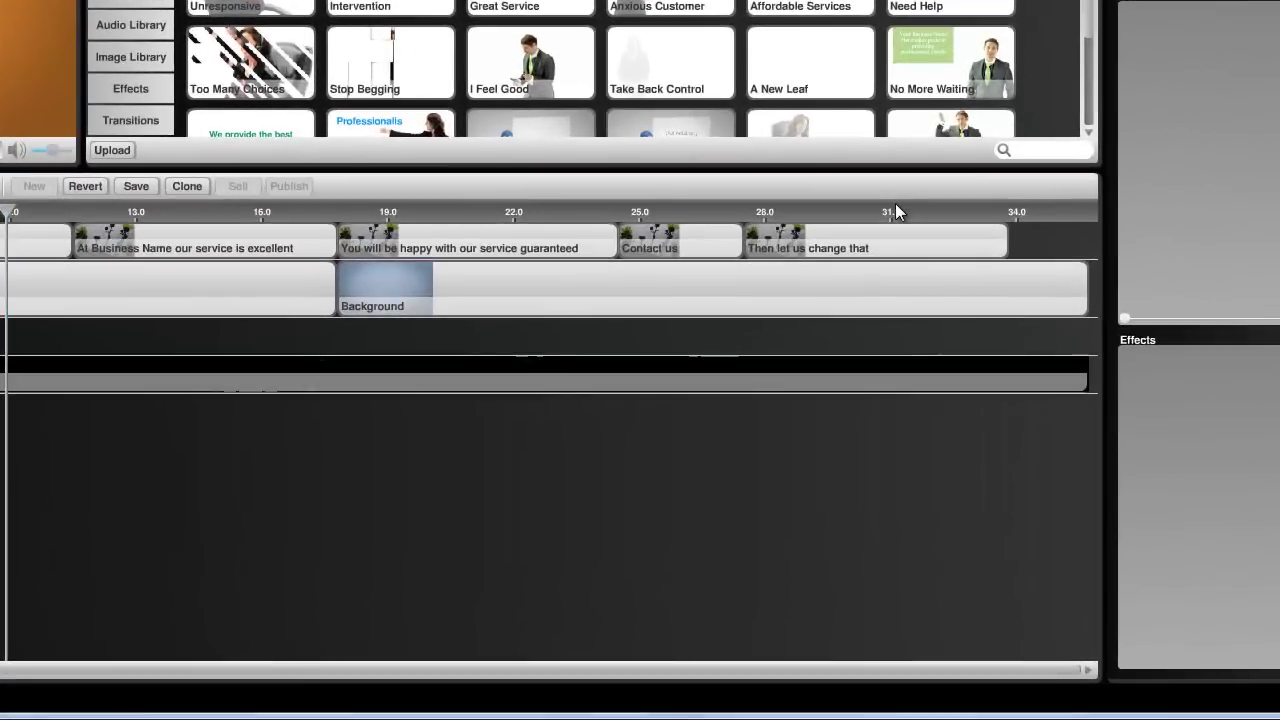
click(907, 363)
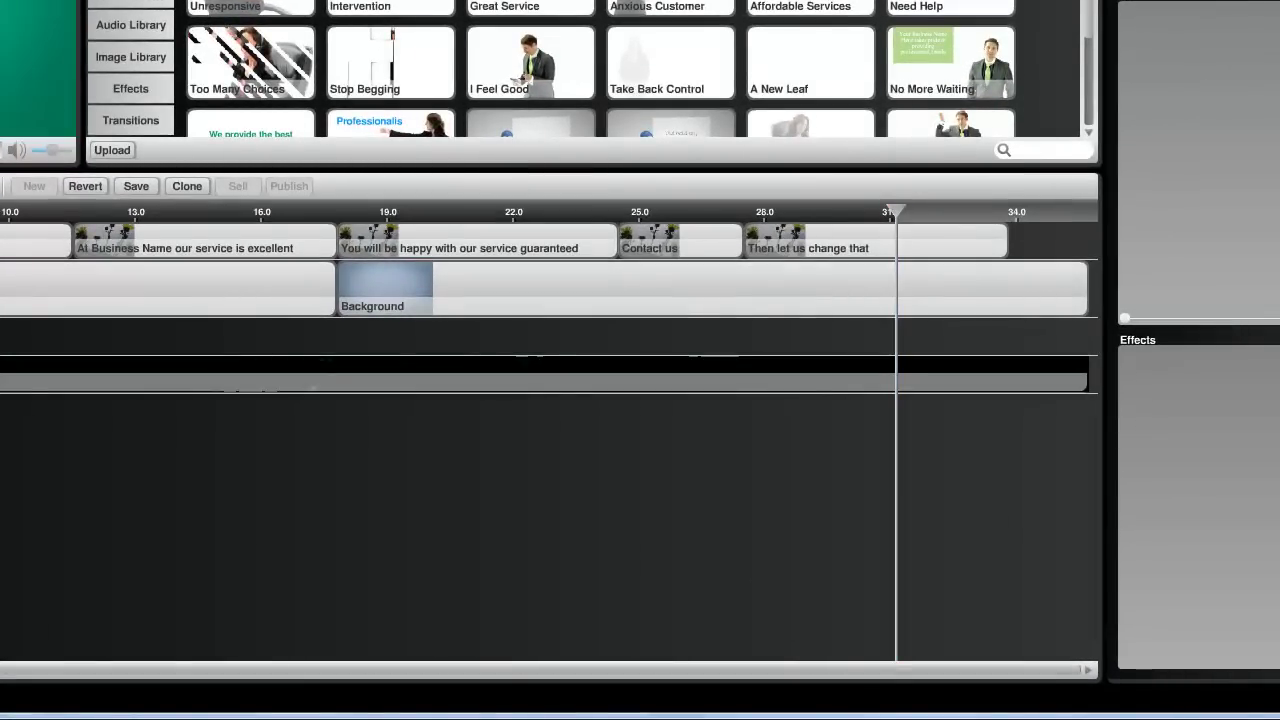
click(51, 372)
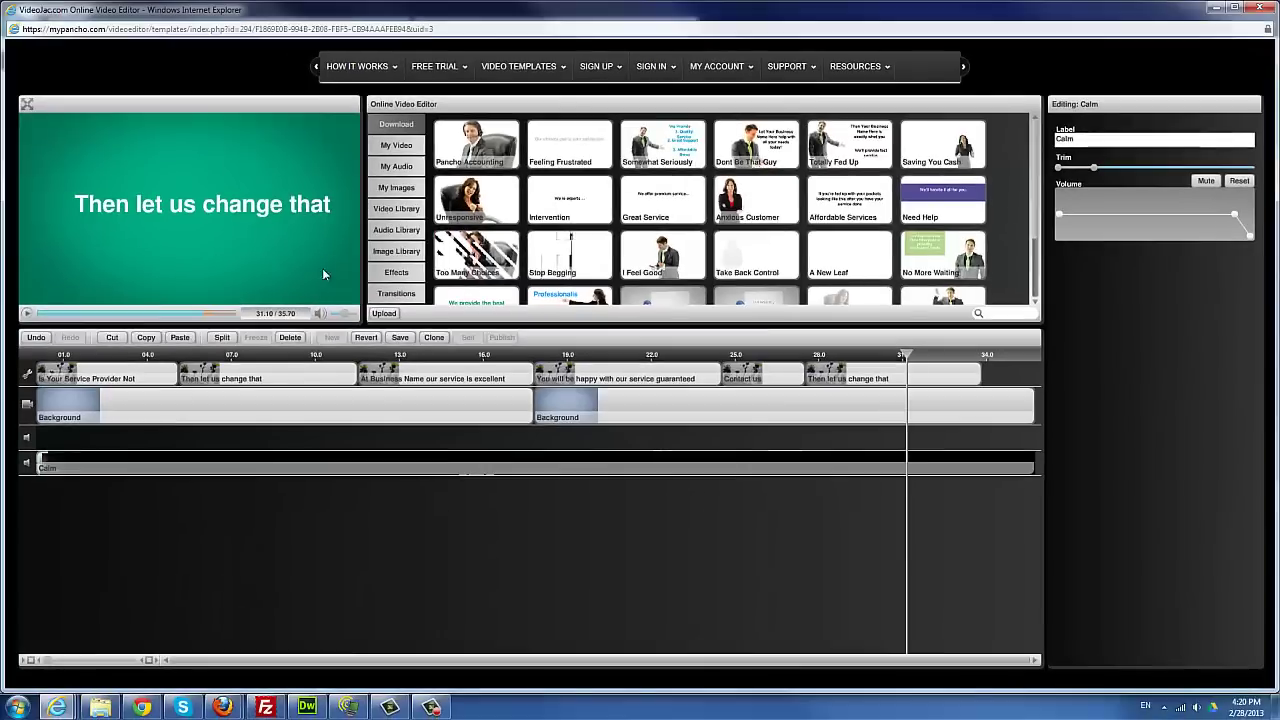
click(77, 357)
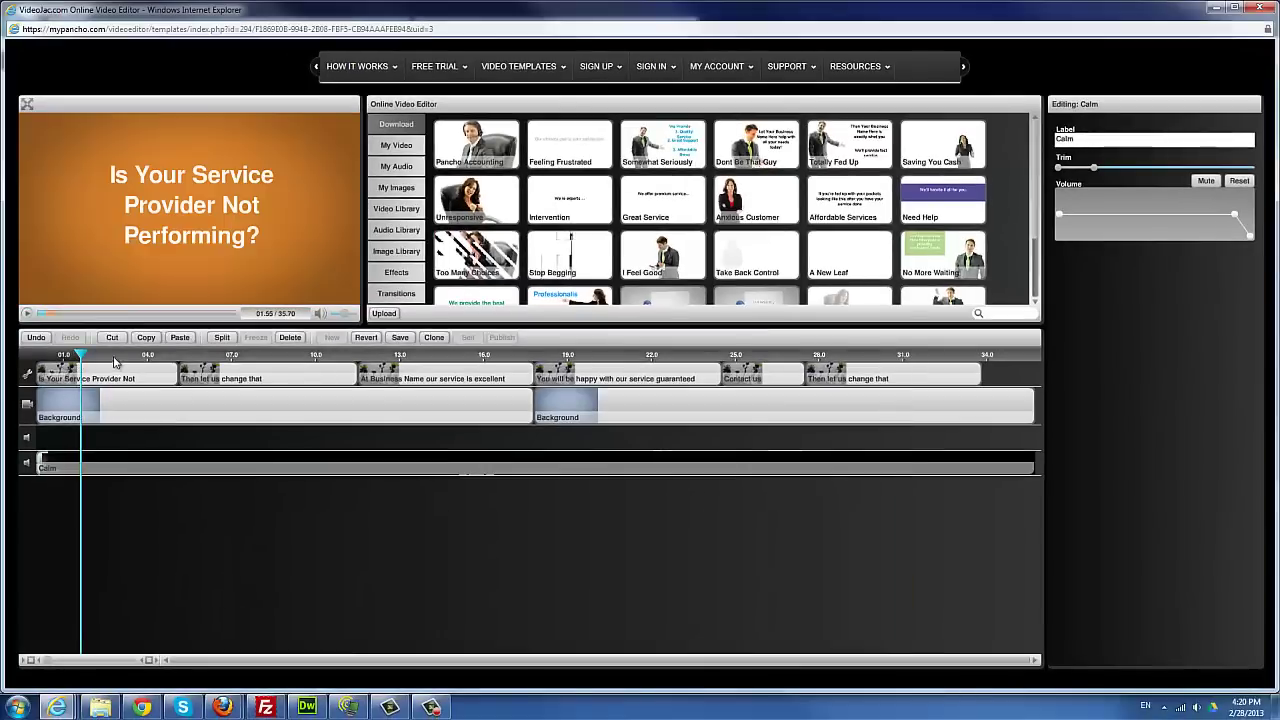
click(246, 356)
click(431, 357)
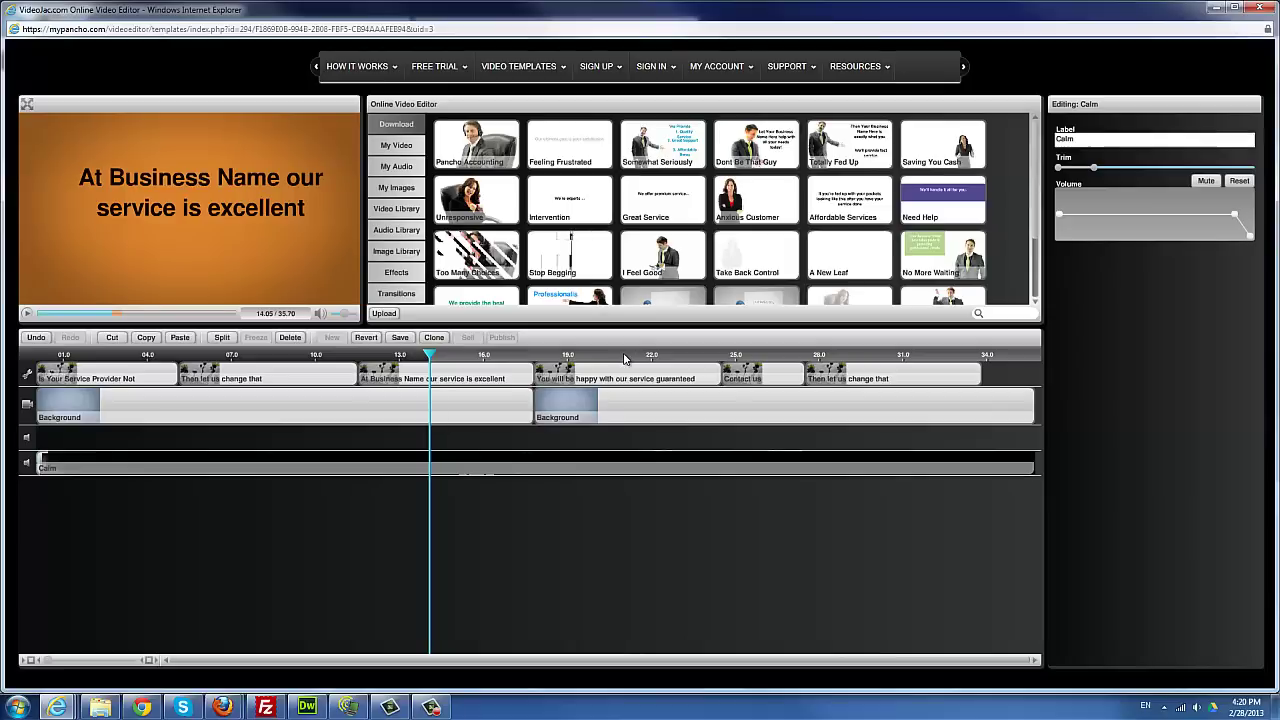
click(624, 357)
click(769, 357)
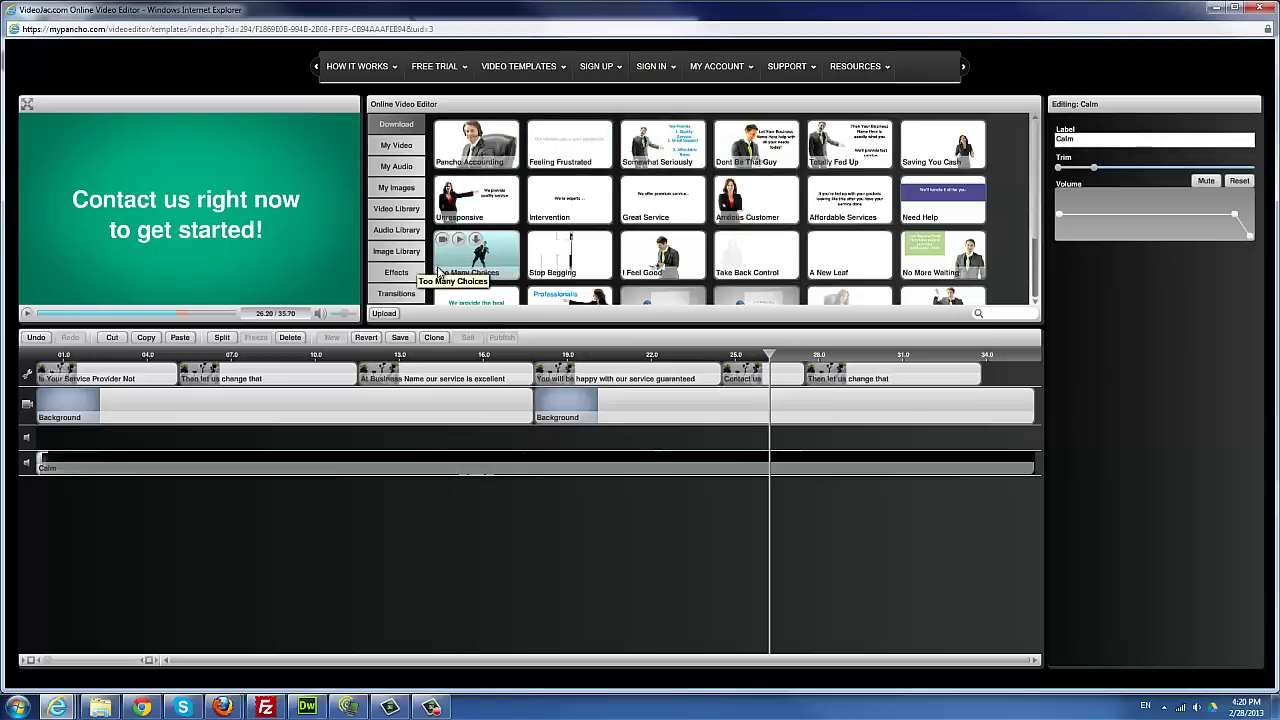
click(396, 208)
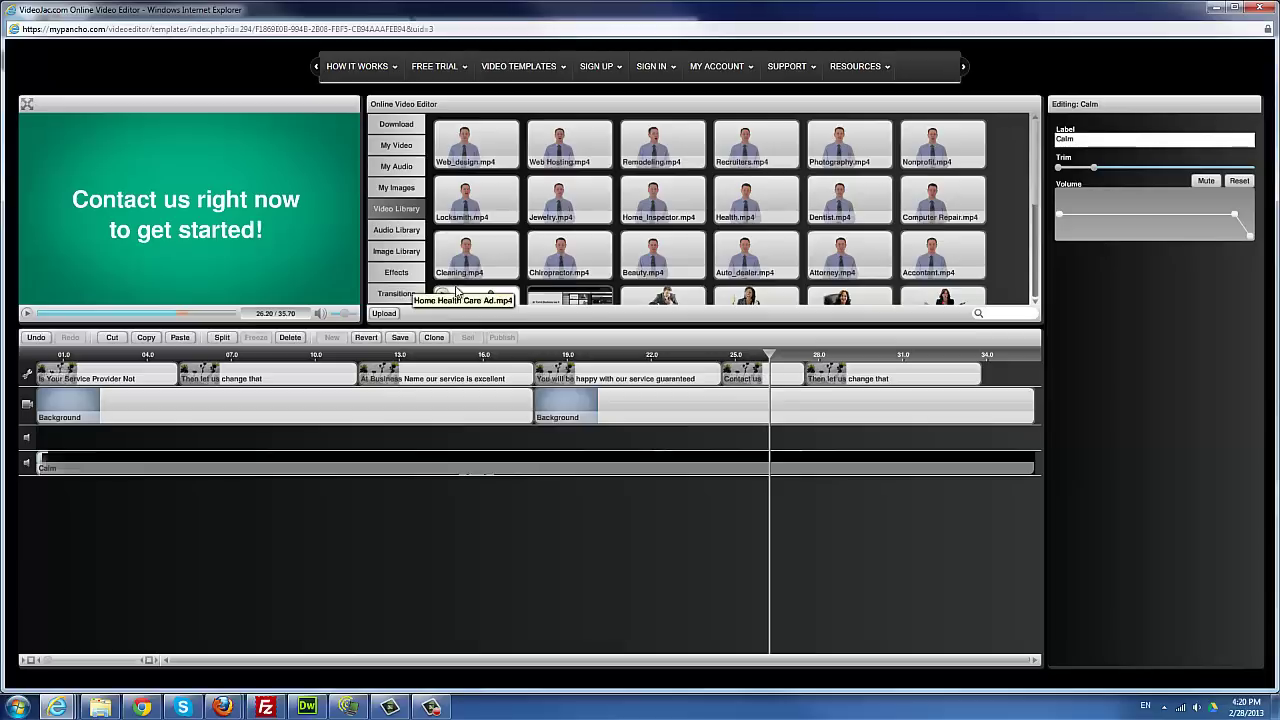
click(500, 252)
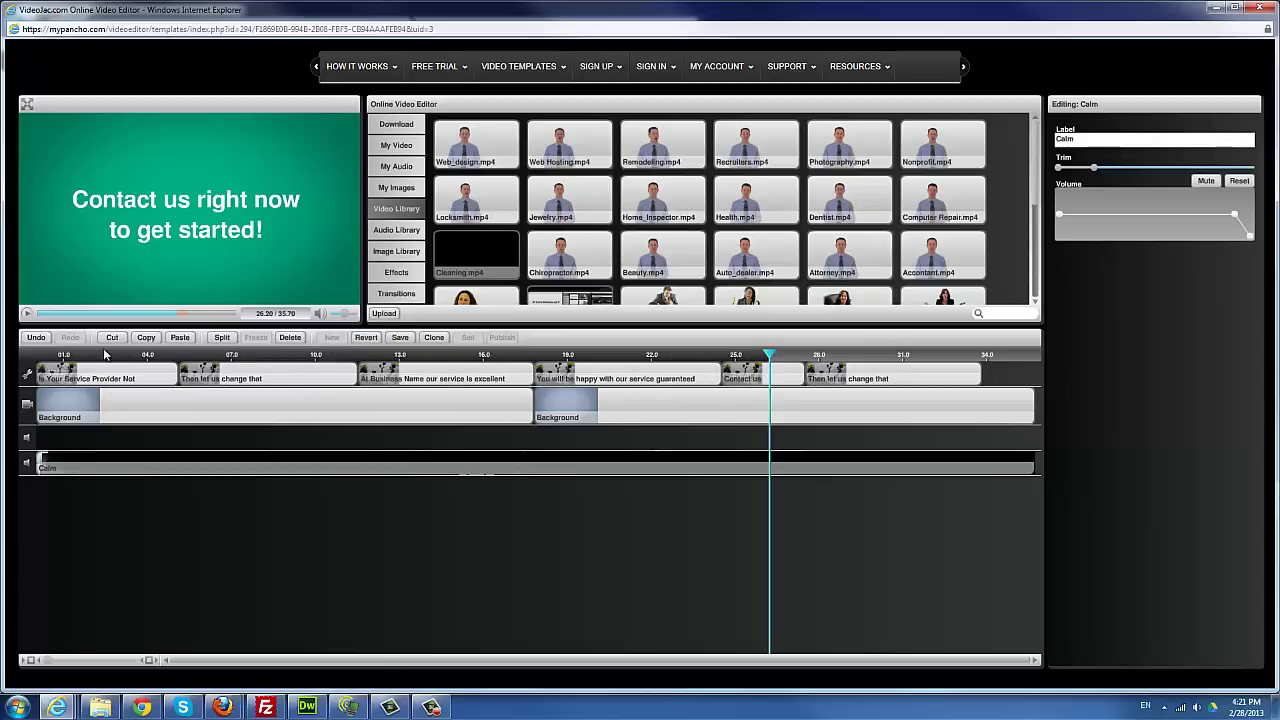
click(397, 518)
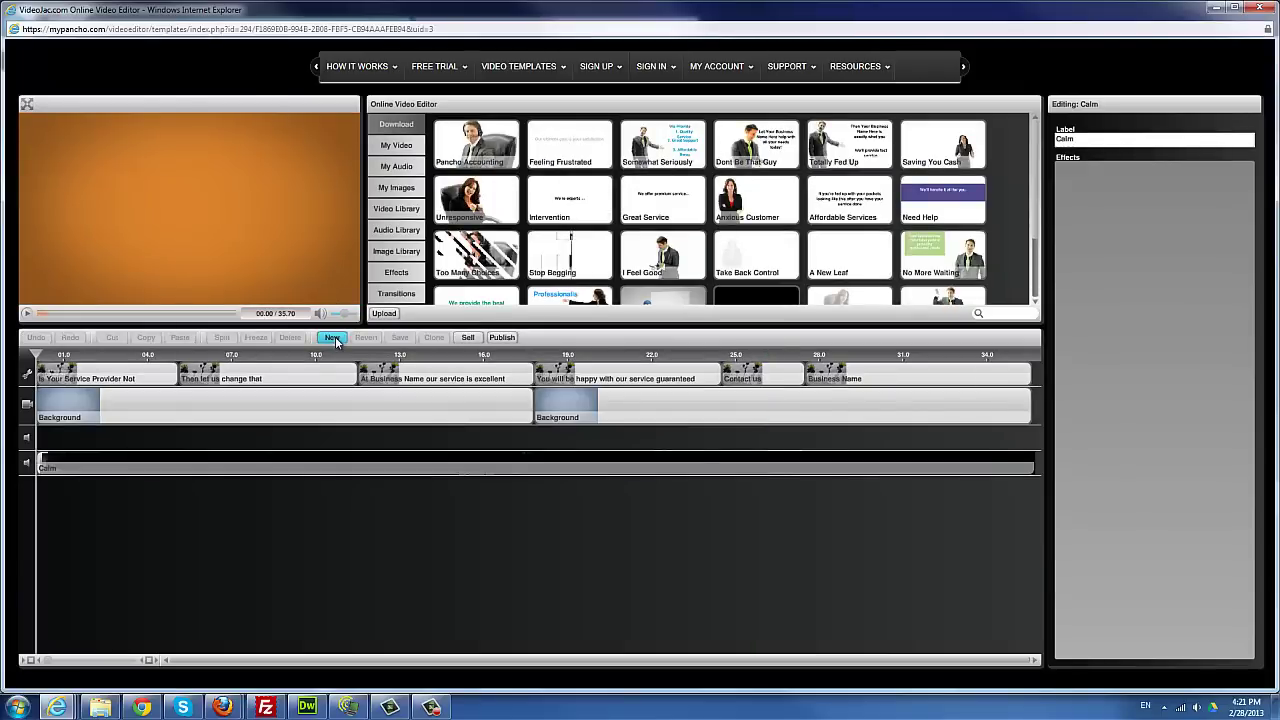
Start an empty Untitled project, check My Video, then preview Remodeling.mp4 in the Video Library
click(333, 338)
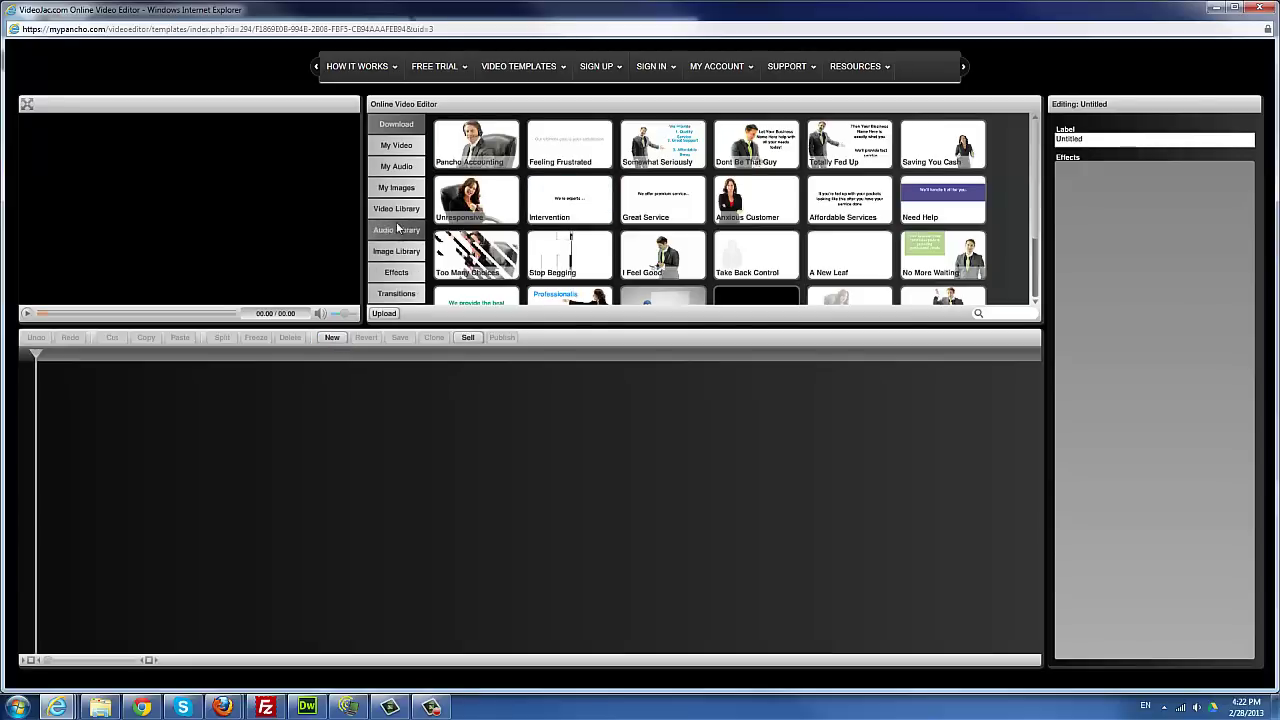
click(396, 145)
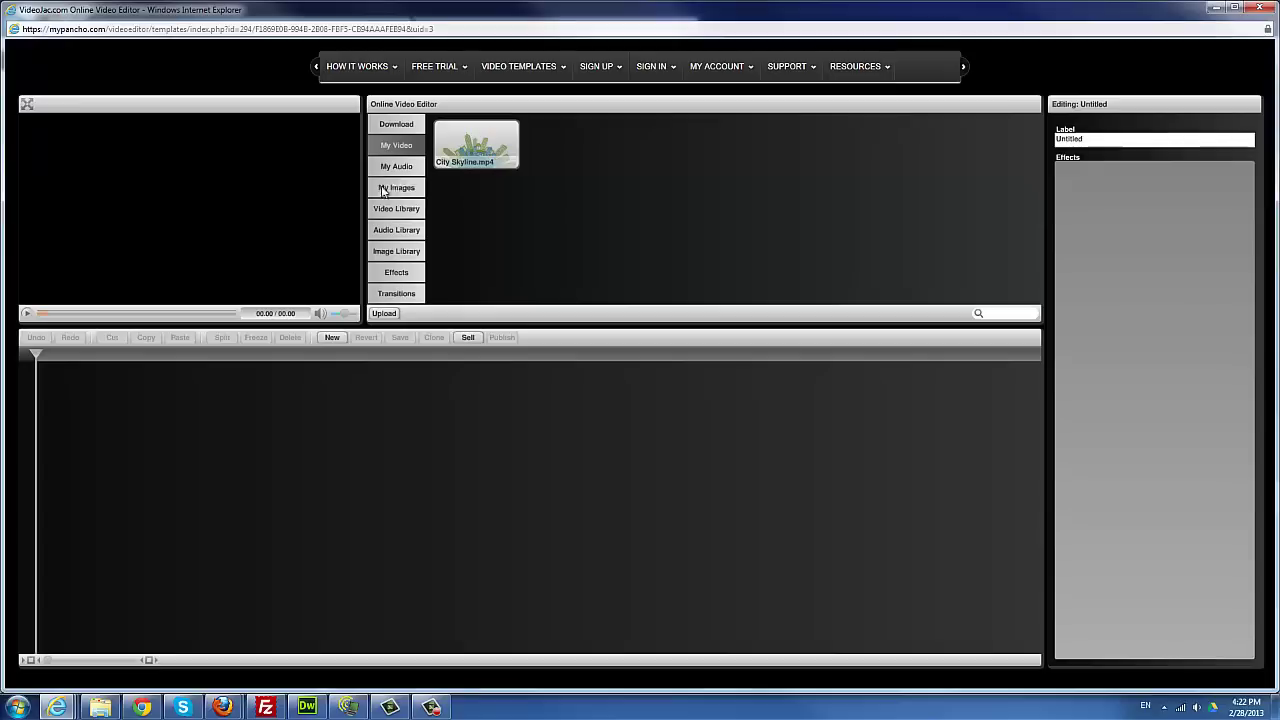
click(401, 216)
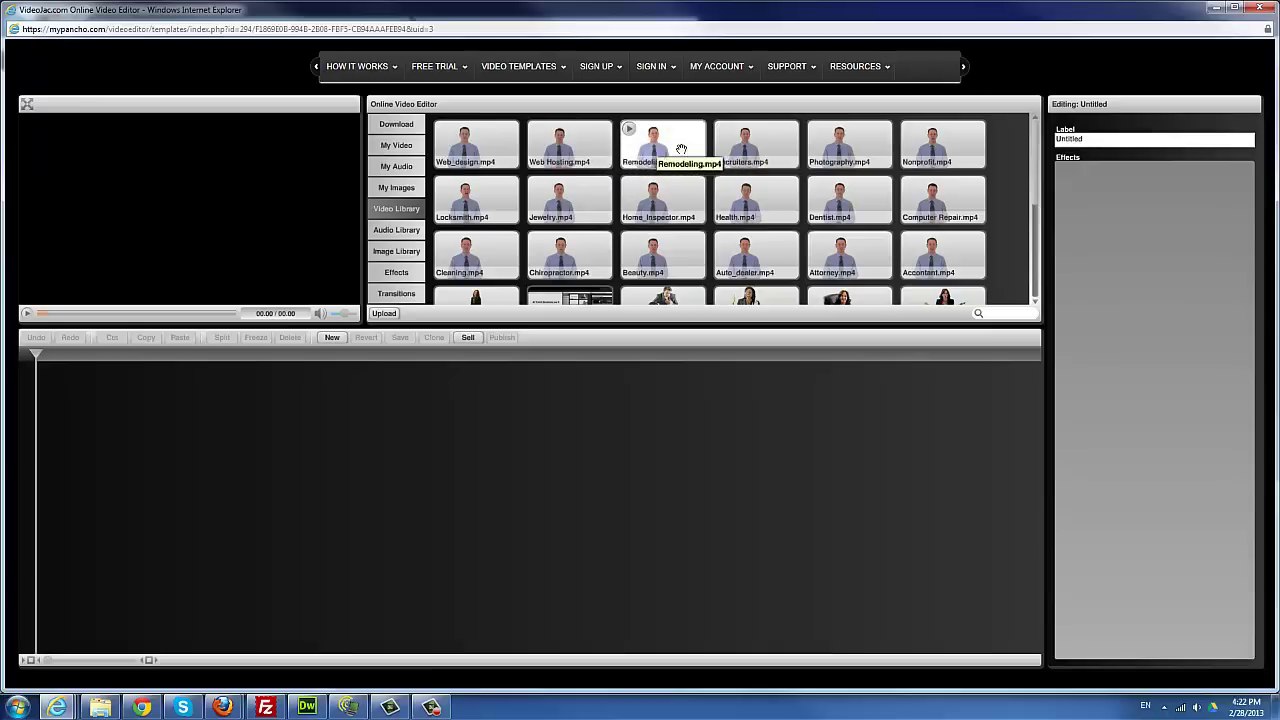
click(658, 148)
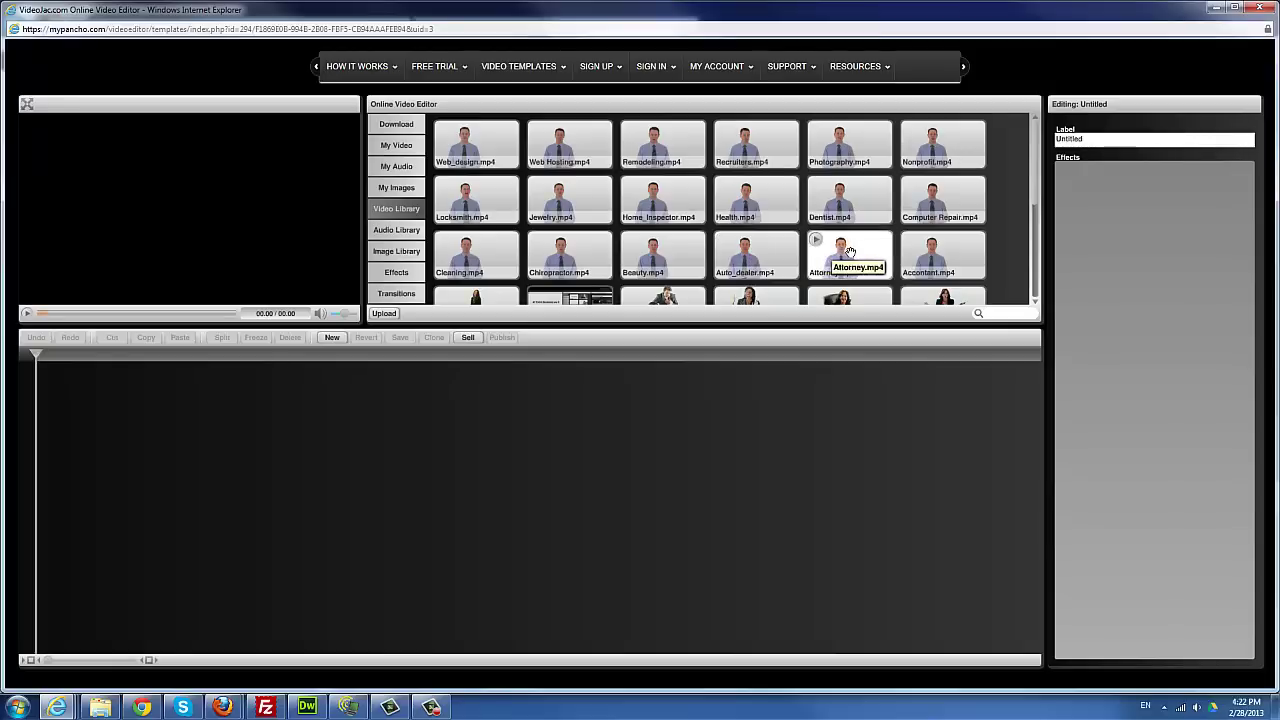
Add Attorney.mp4 to the timeline and play it from the start, pausing around 6.8 seconds
drag(849, 251, 233, 413)
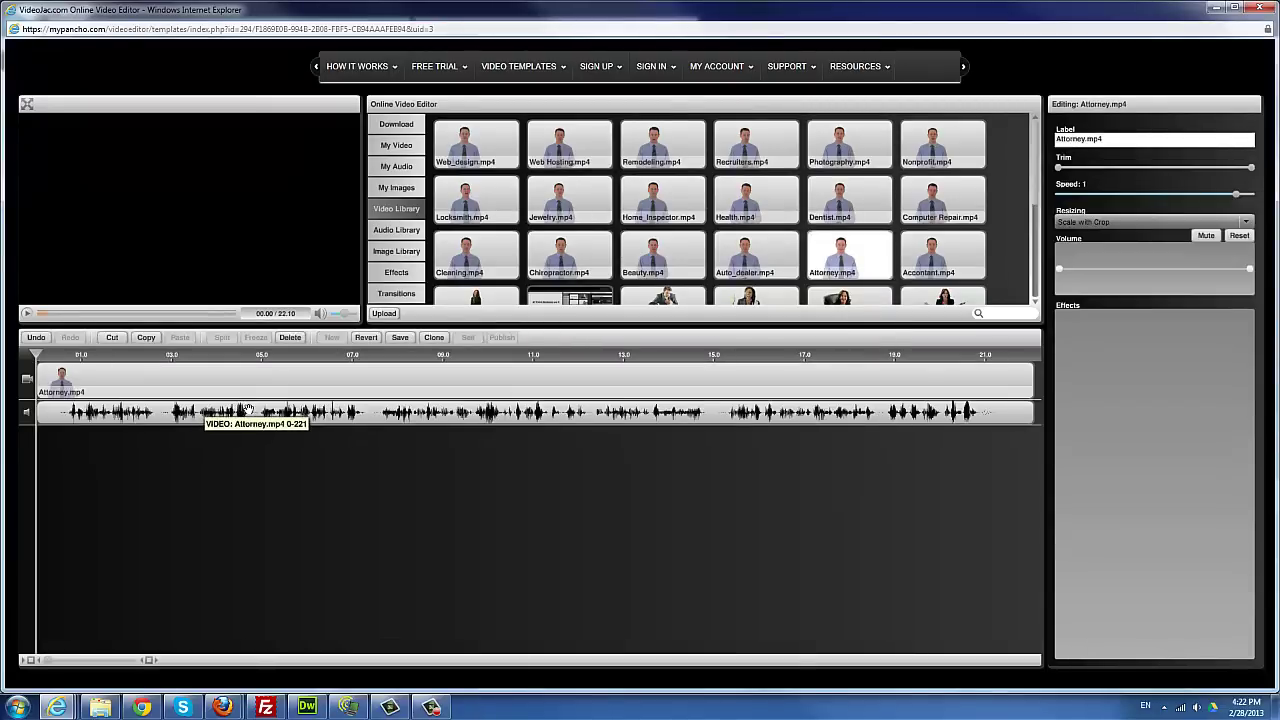
click(190, 372)
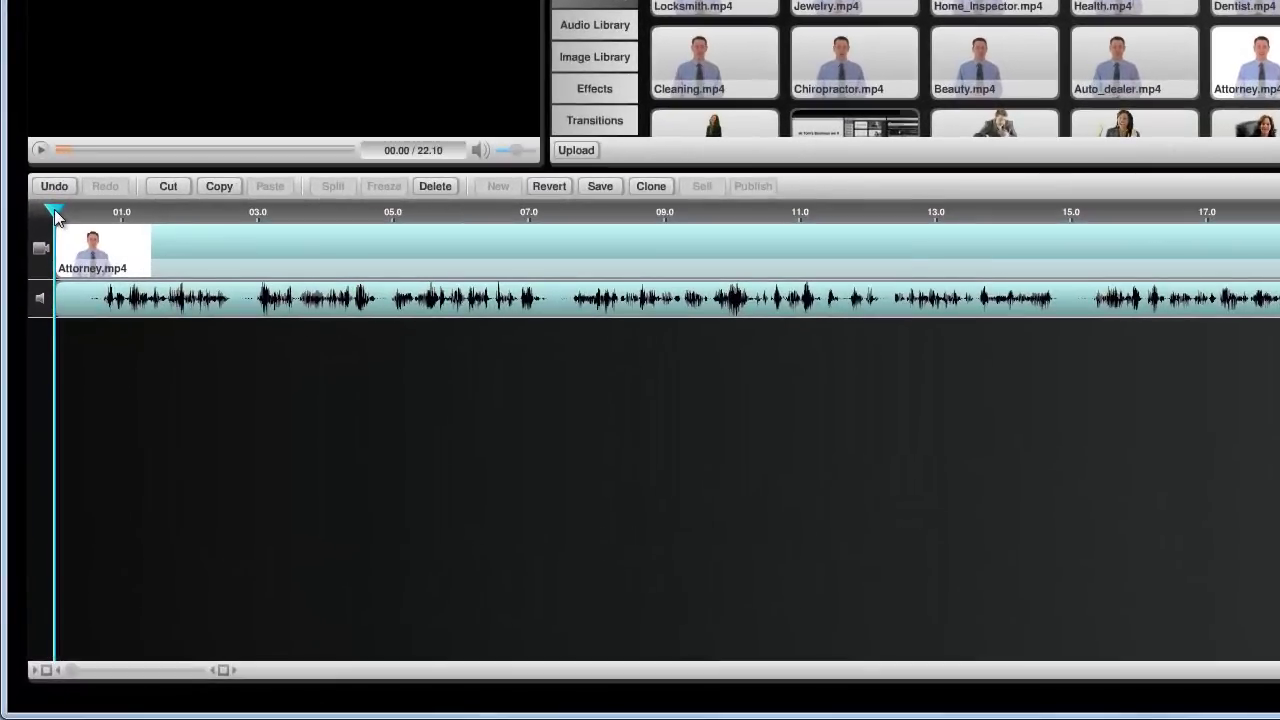
mouse_move(55, 217)
mouse_down()
mouse_move(104, 218)
mouse_move(52, 210)
mouse_up()
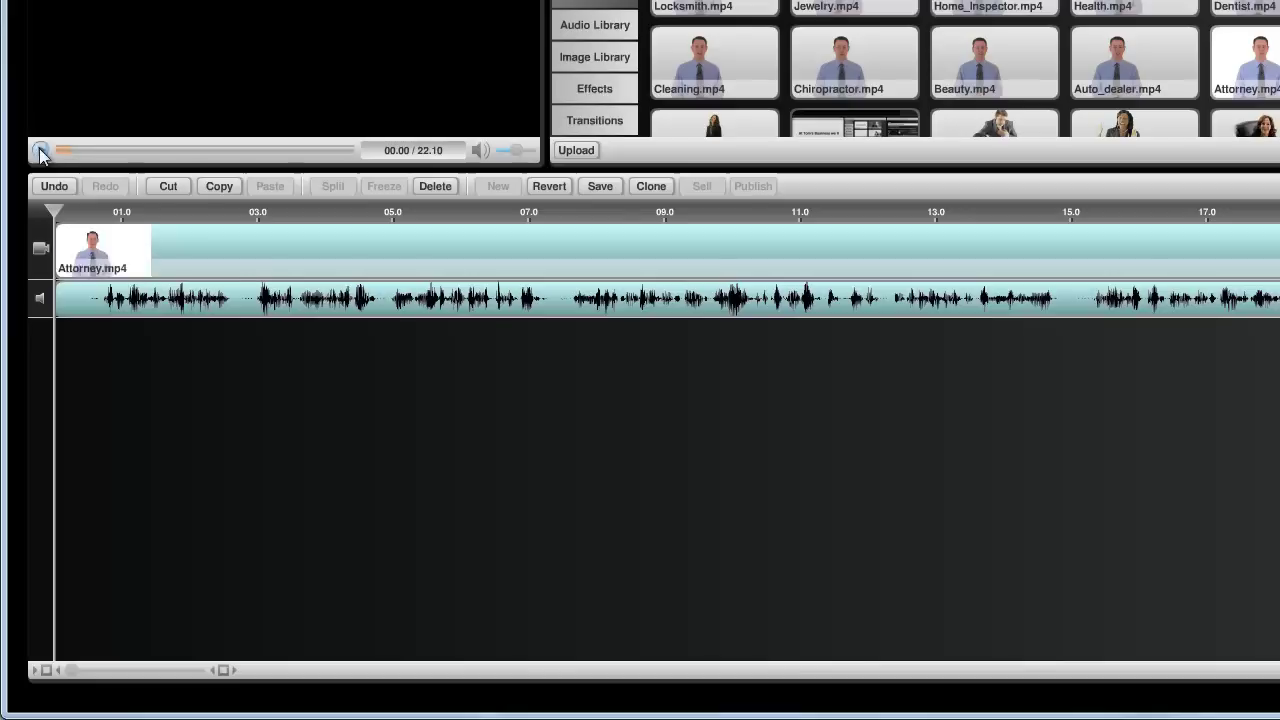
click(40, 150)
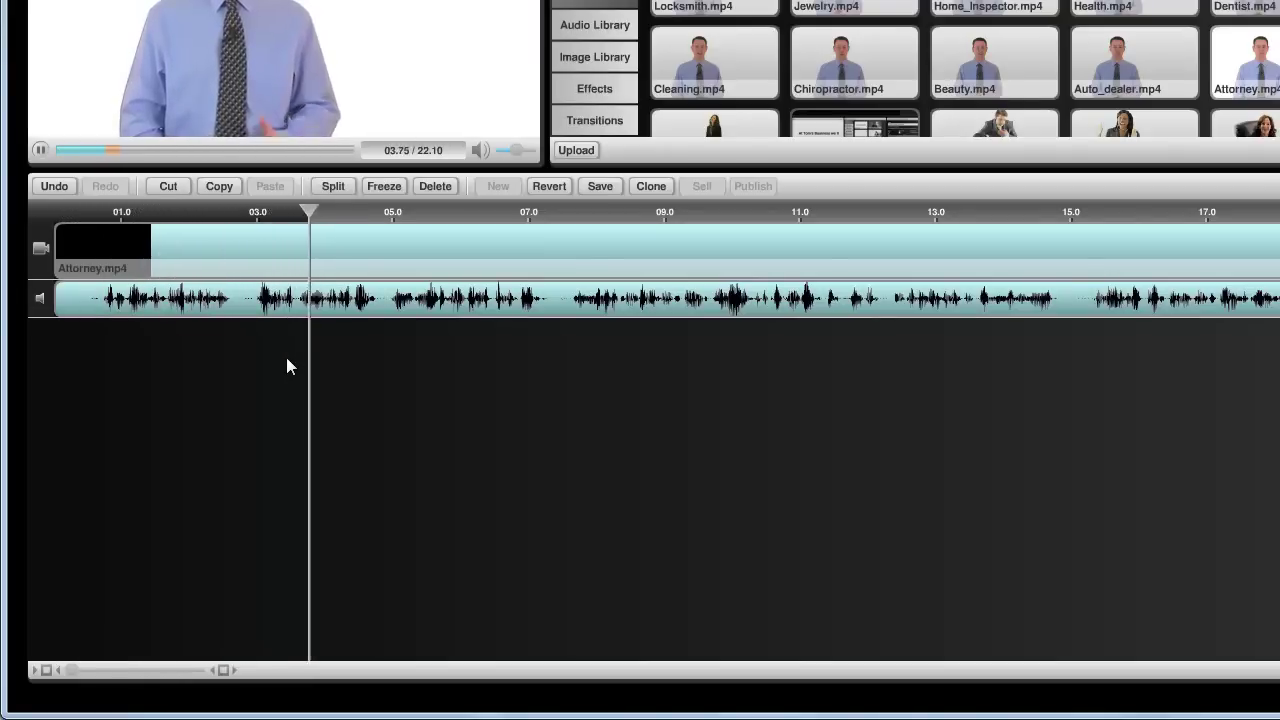
click(40, 150)
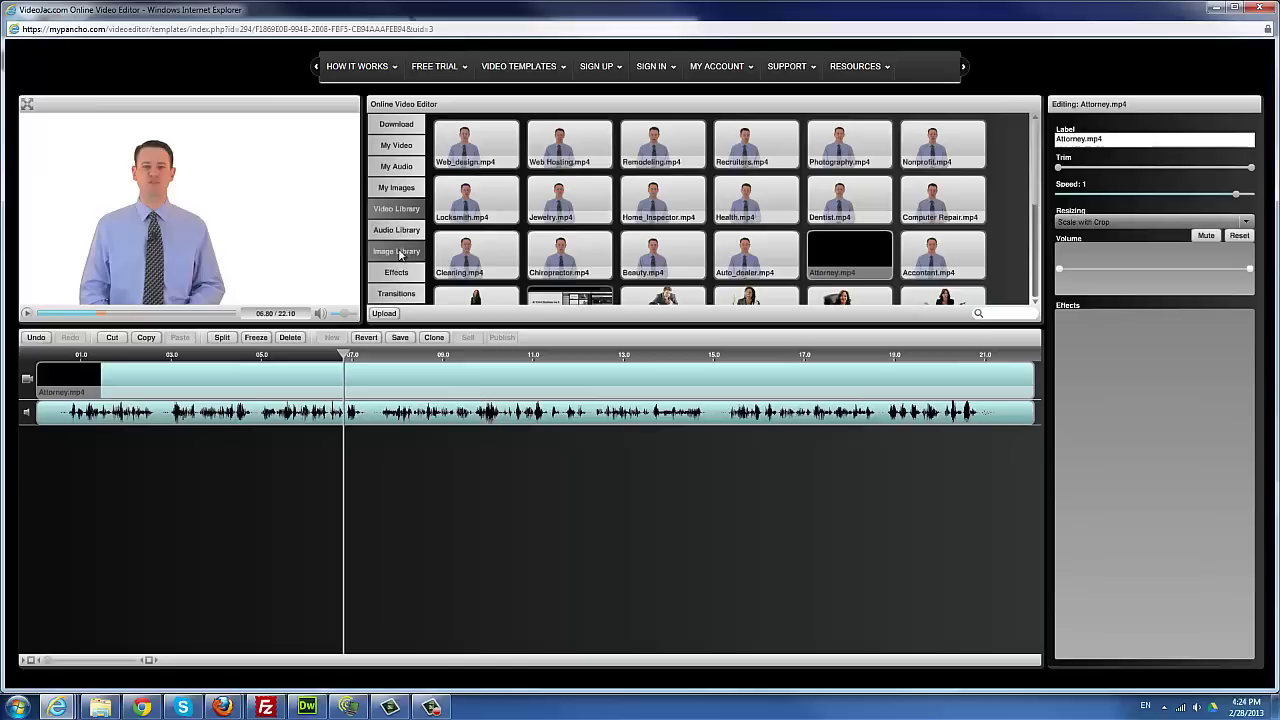
Add the Bad Attraction music track under Attorney.mp4 and trim it to the clip's length
click(396, 230)
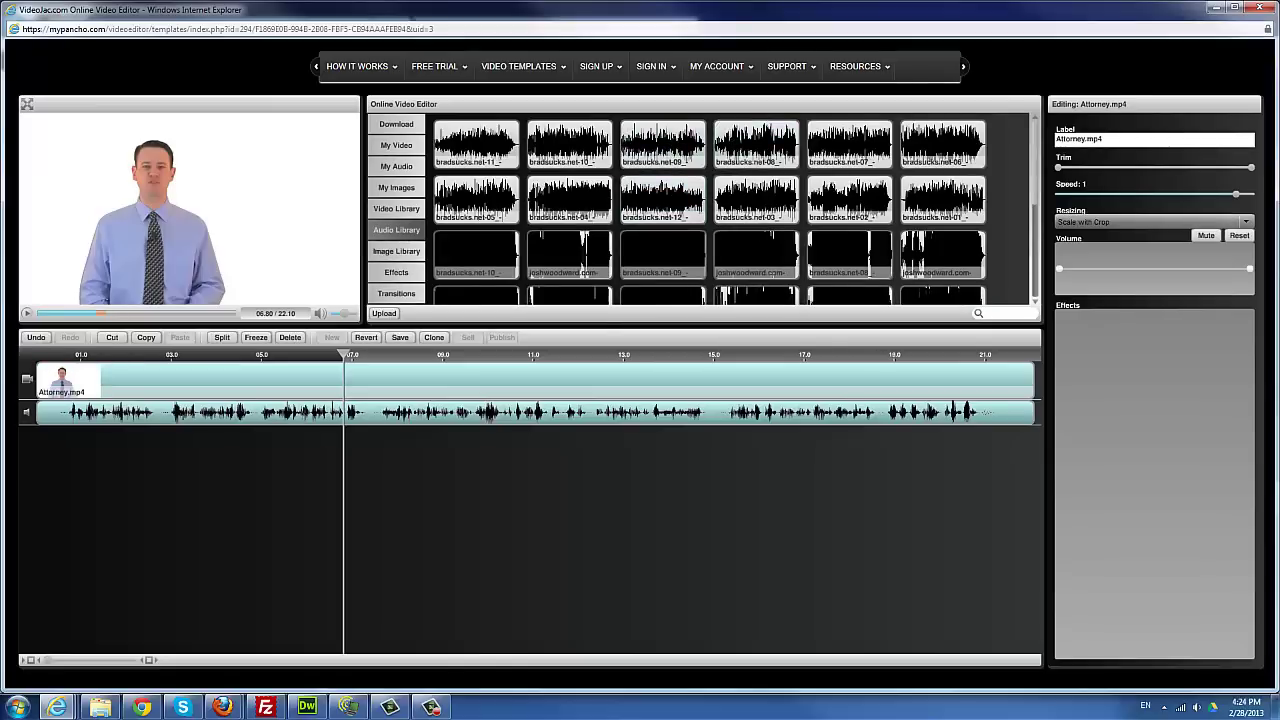
drag(577, 201, 197, 493)
click(288, 441)
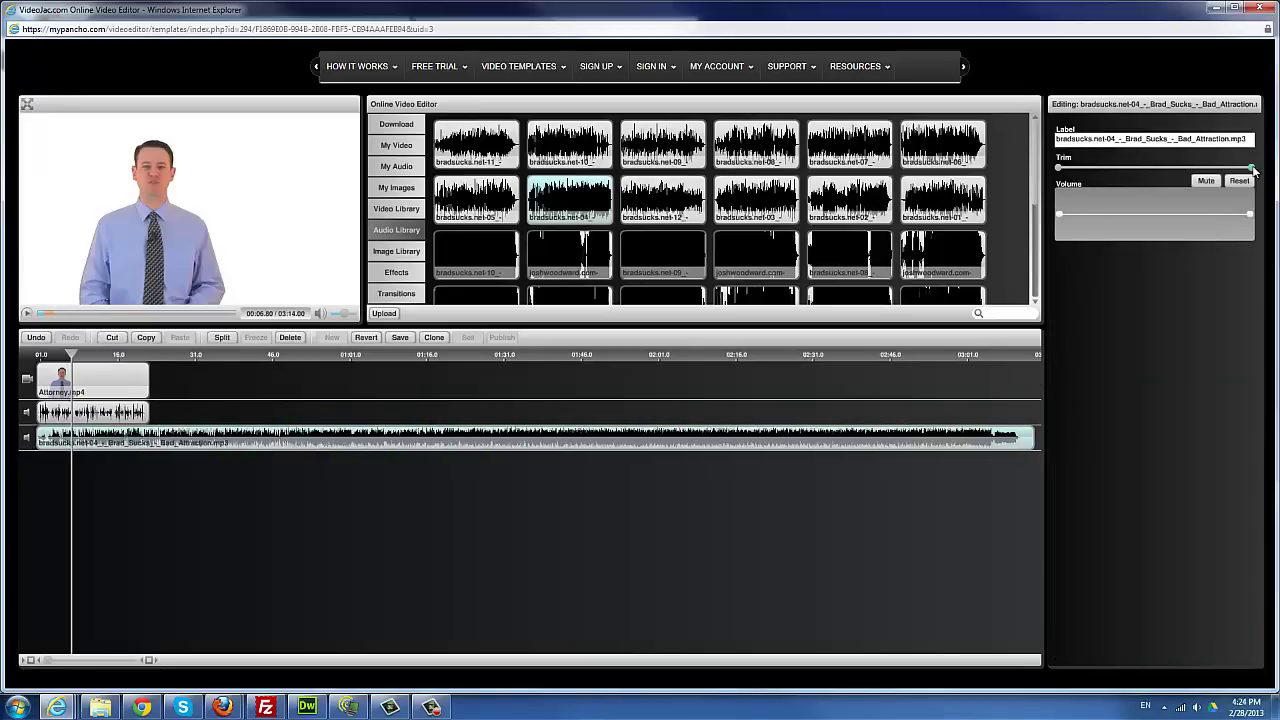
drag(1251, 172, 1079, 176)
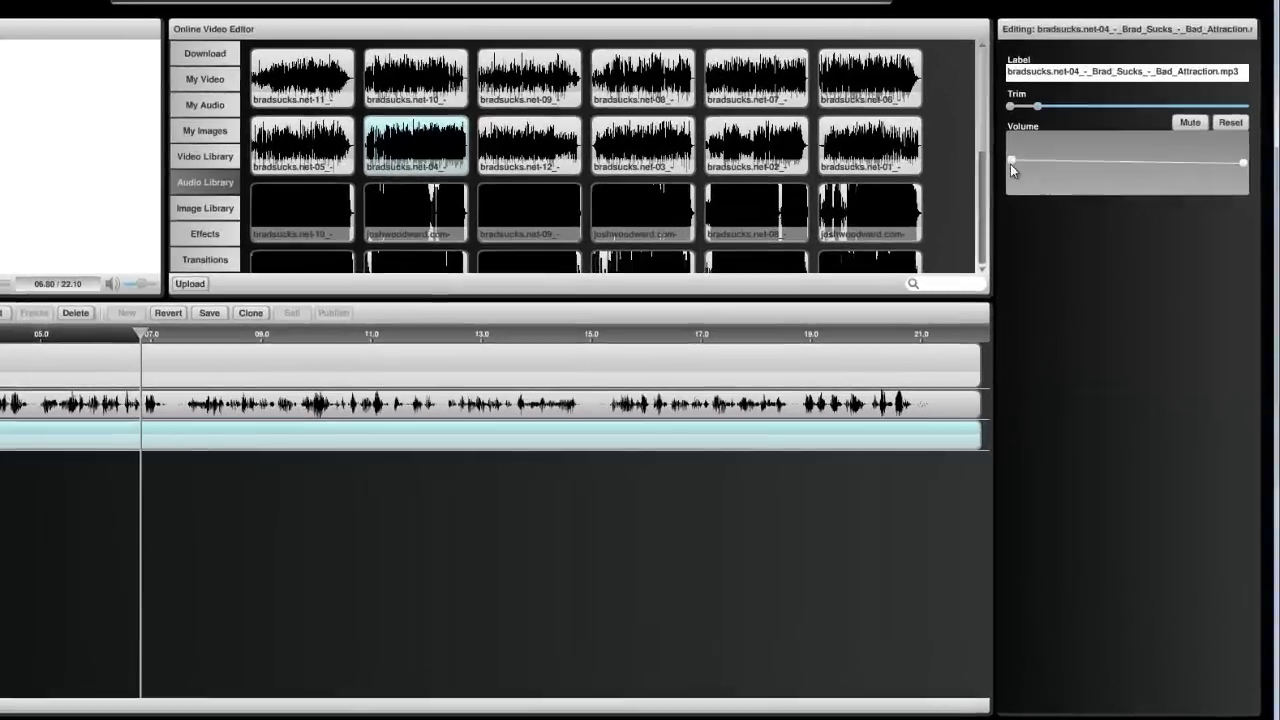
Shape the music's volume envelope into a fade-out and play back from the start to about 9.85 s
drag(1060, 216, 1053, 225)
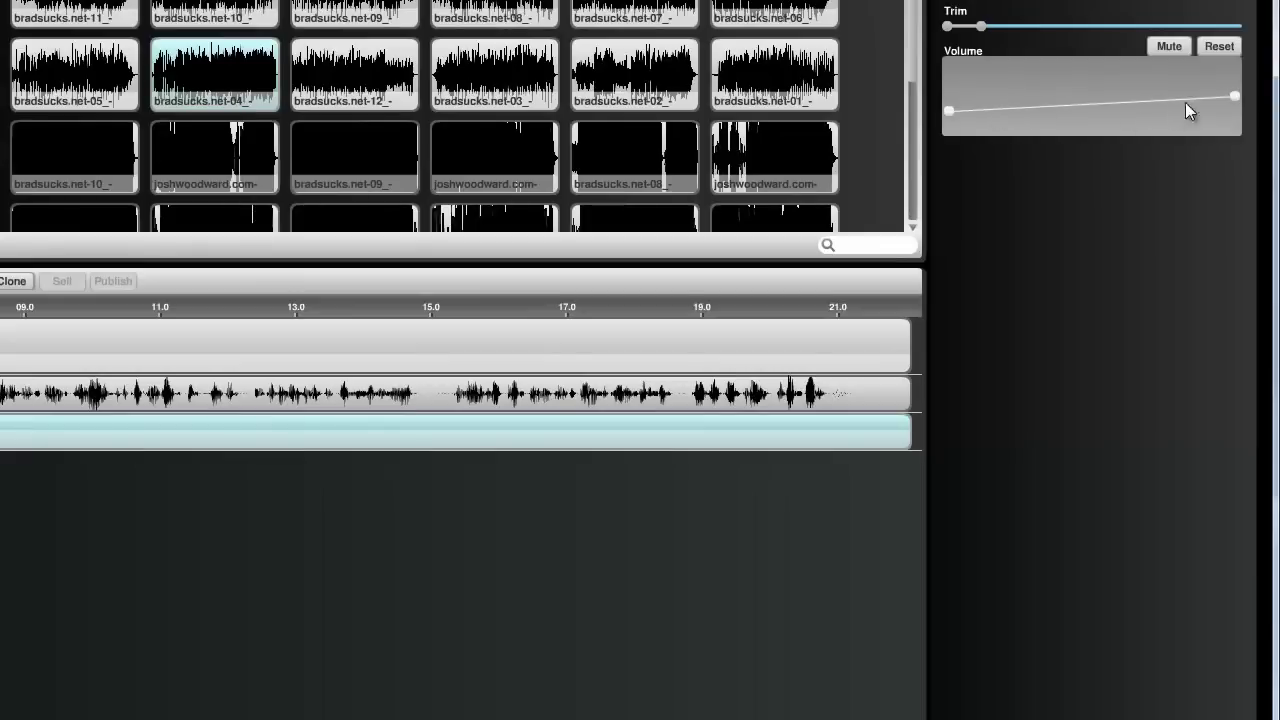
drag(1235, 98, 1236, 113)
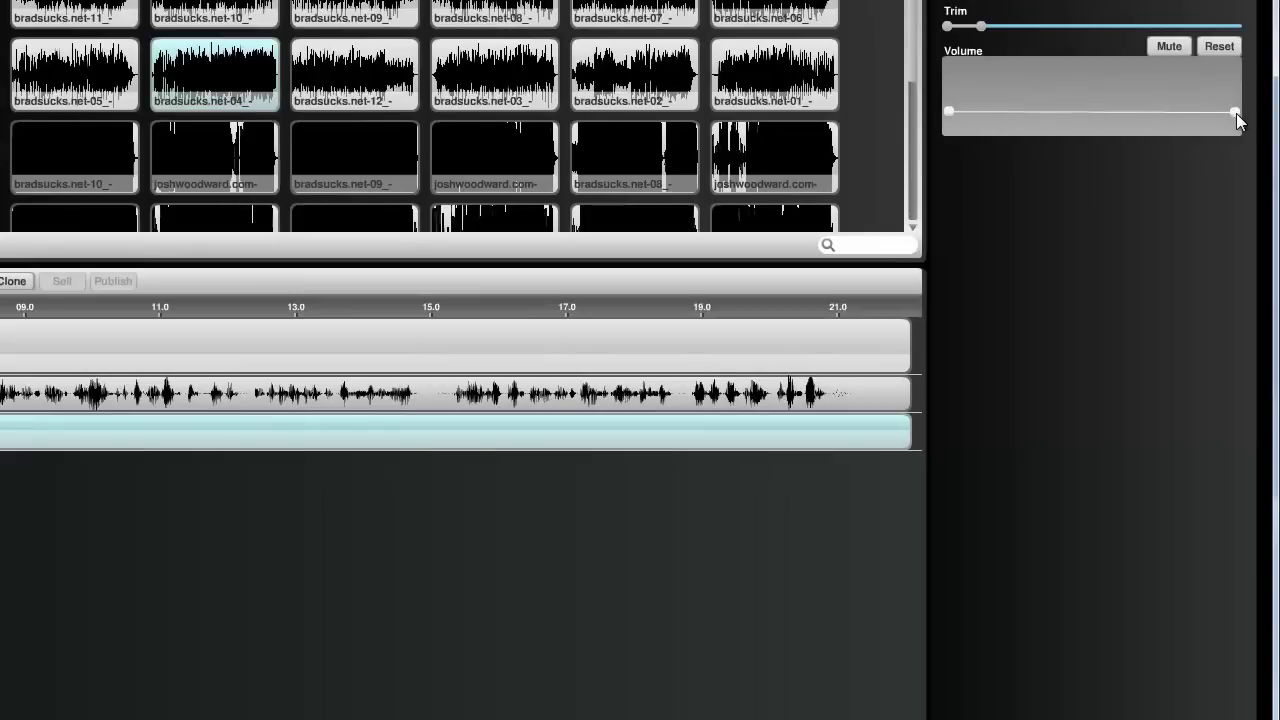
click(1212, 112)
drag(1236, 112, 1243, 137)
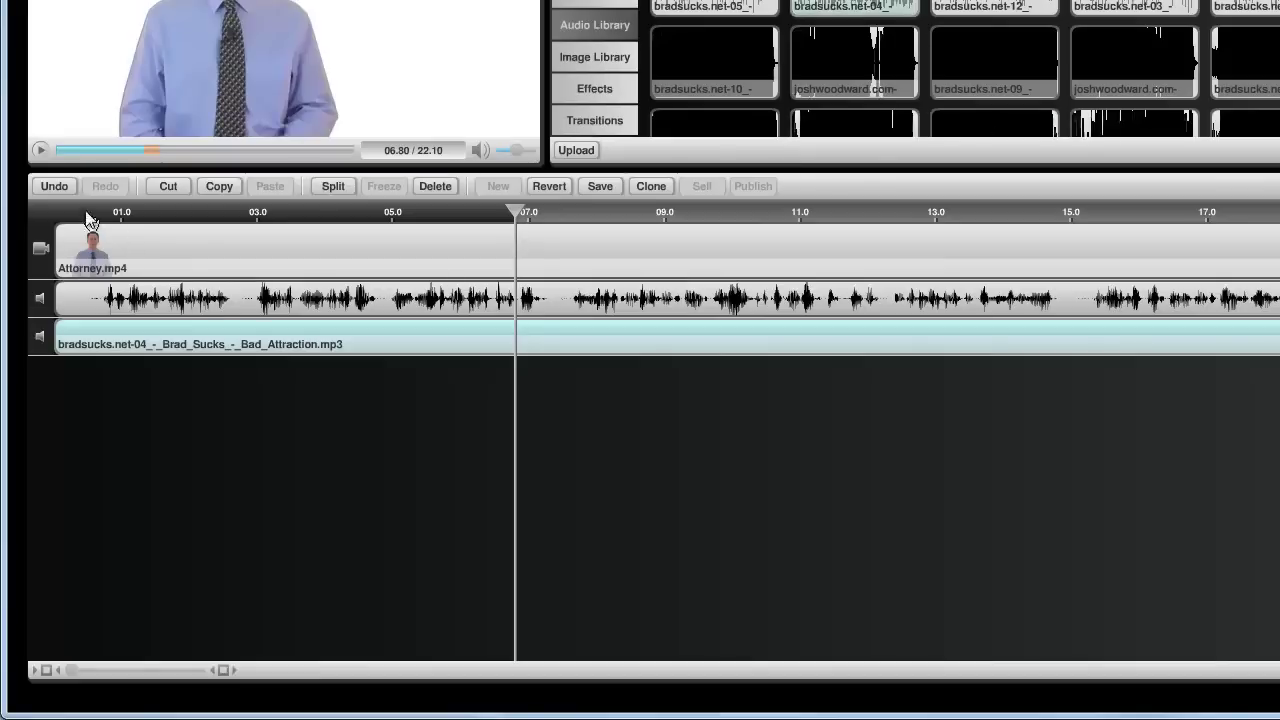
drag(66, 212, 46, 209)
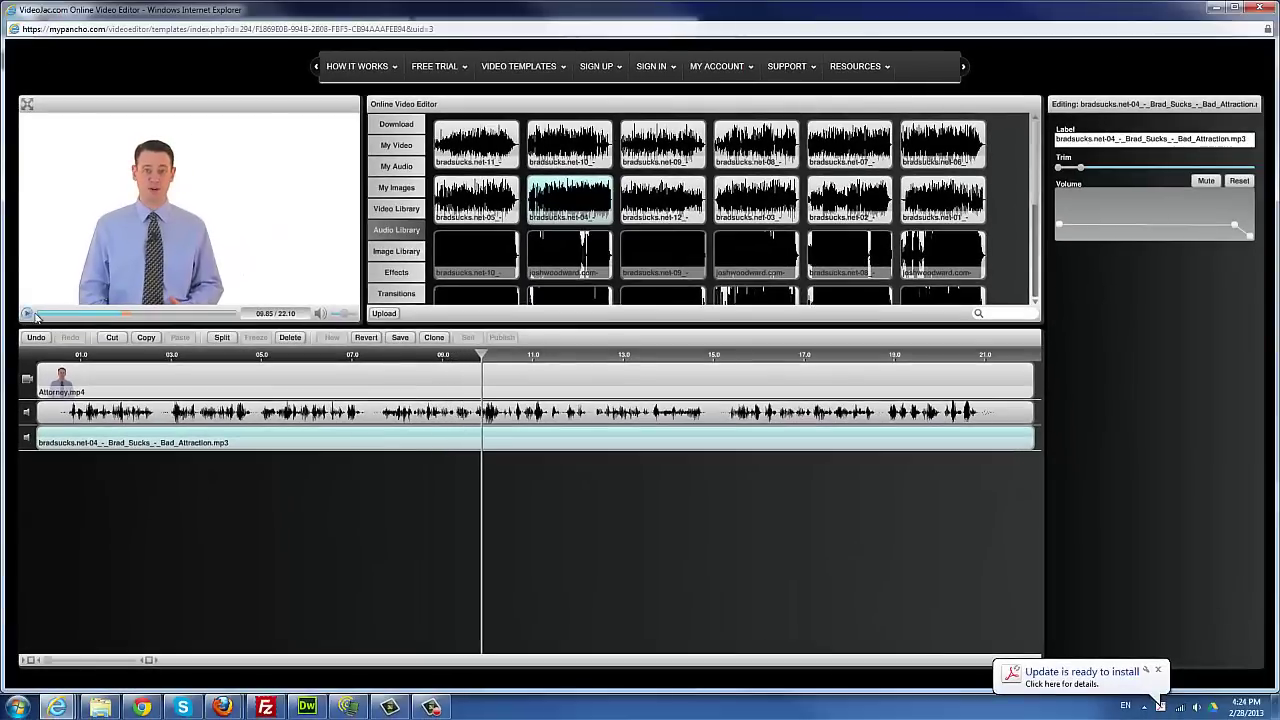
click(28, 313)
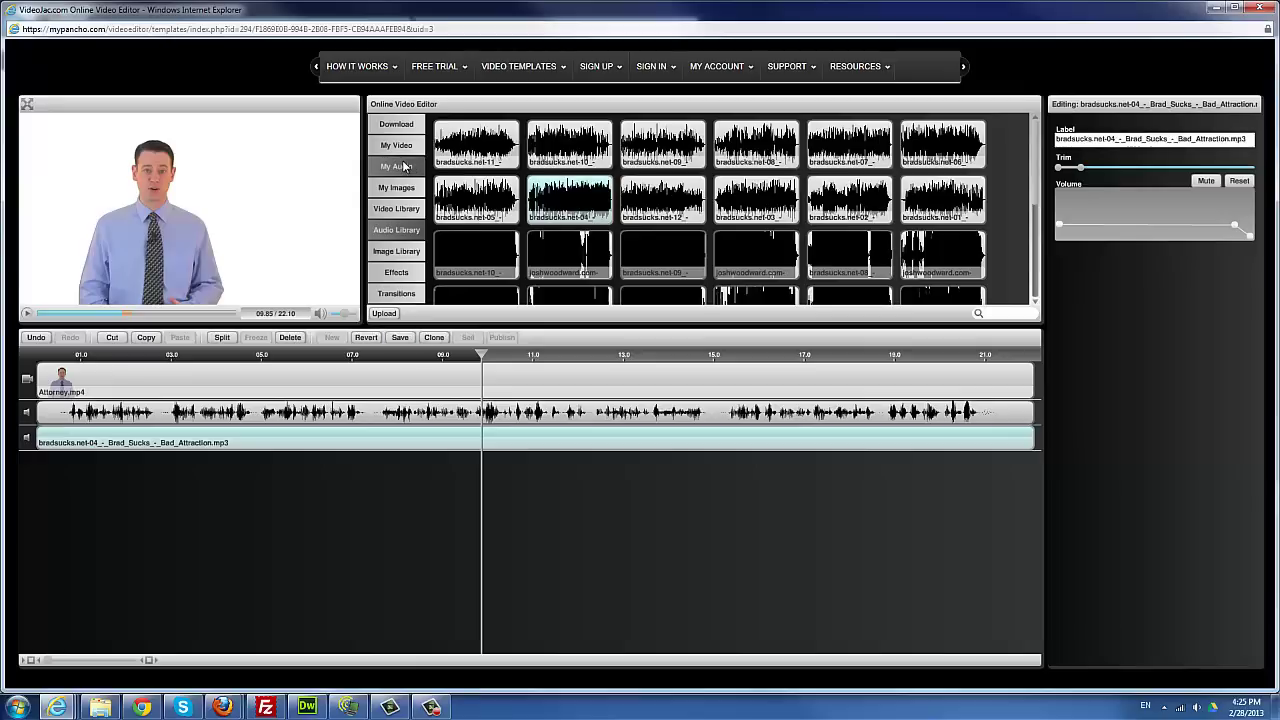
Add a text overlay over Attorney.mp4 and preview it around 3.65-3.80 seconds
click(397, 272)
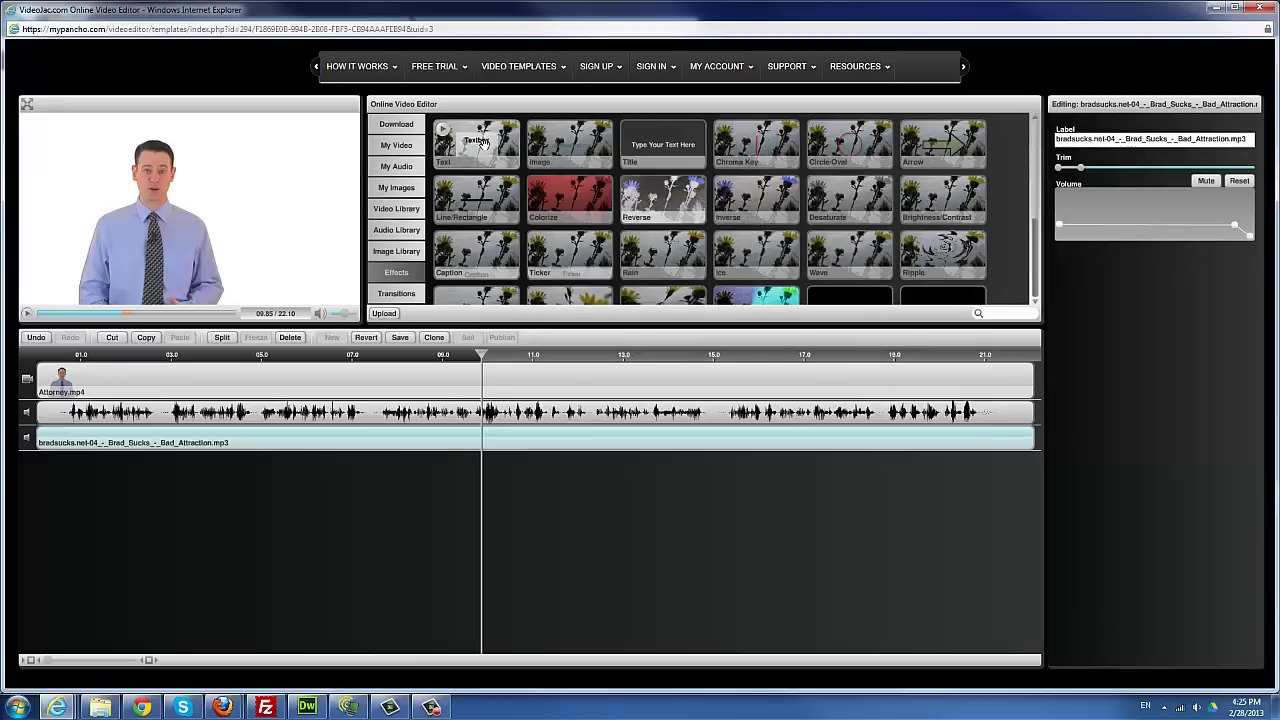
drag(480, 140, 177, 374)
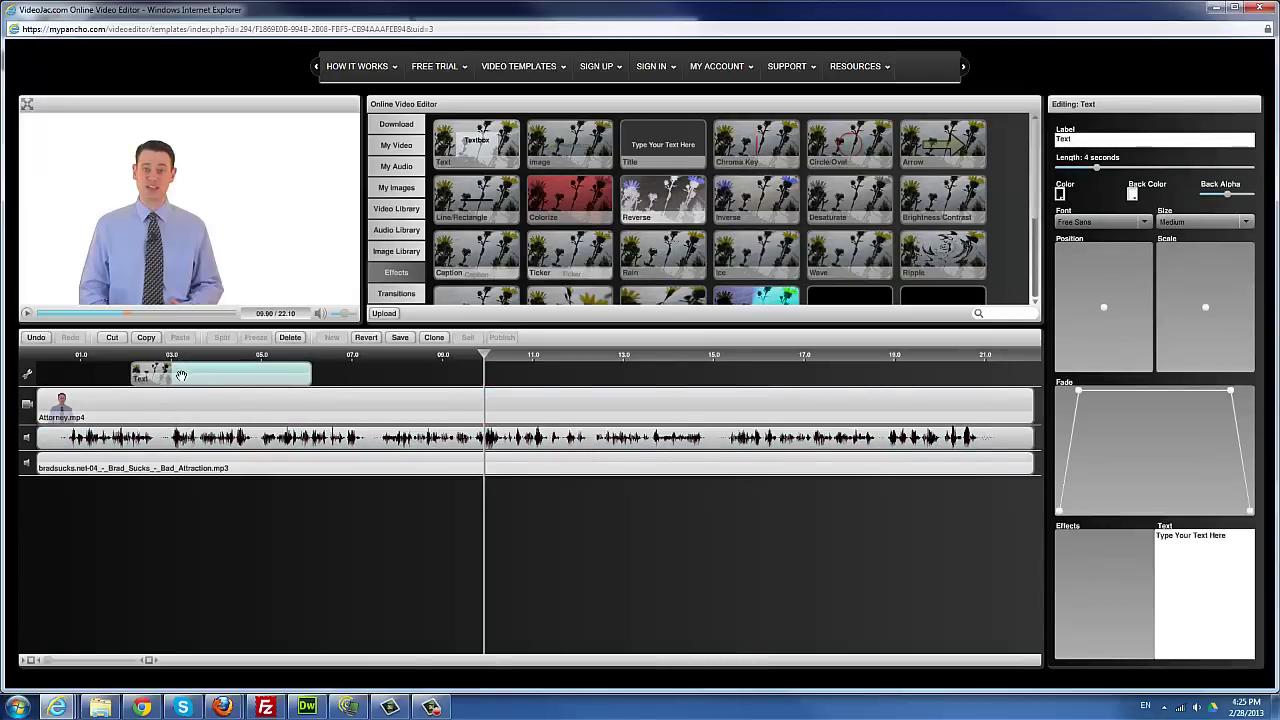
click(208, 358)
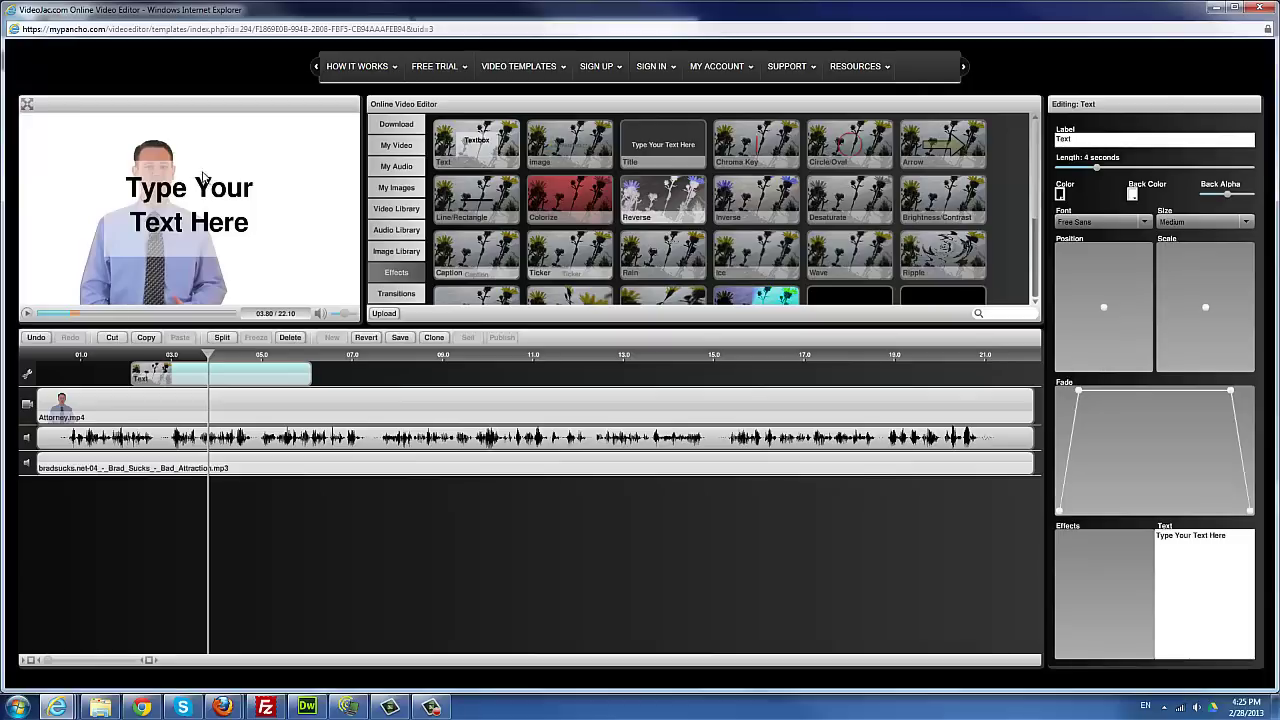
key(space)
drag(228, 357, 220, 357)
click(203, 357)
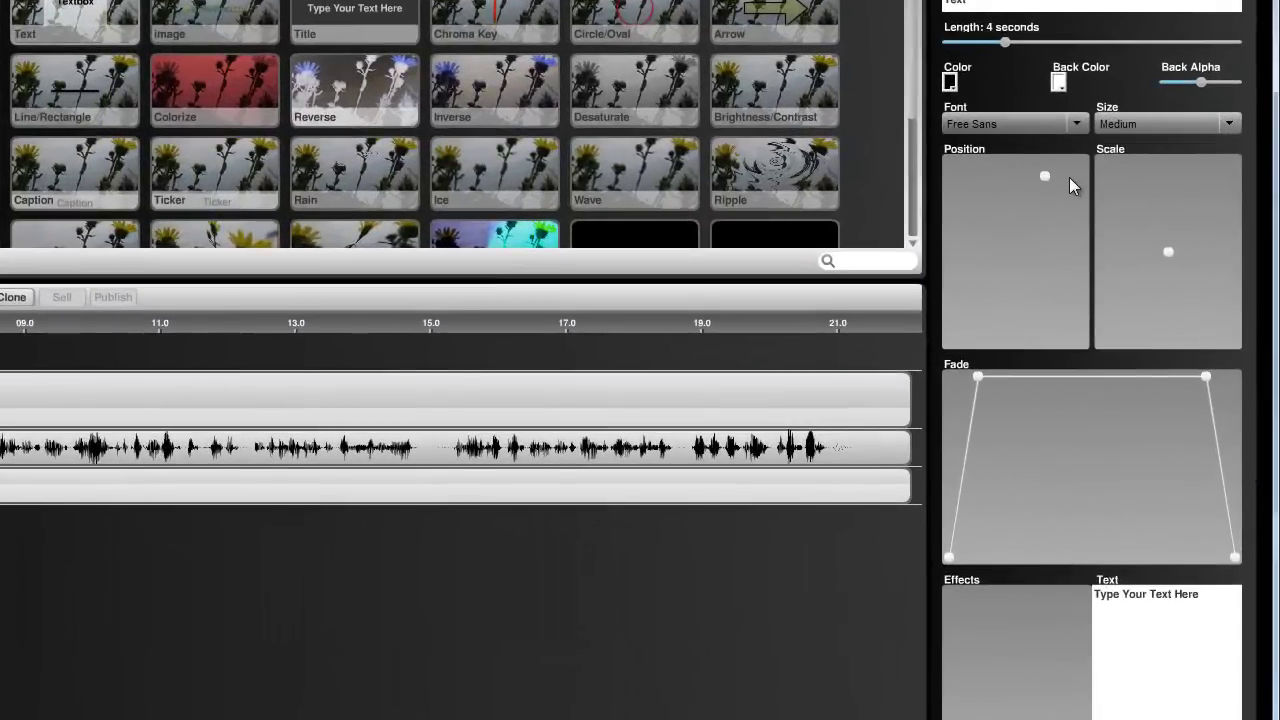
Make the caption XX Small, move it slightly lower, and give it a teal back colour
click(1070, 177)
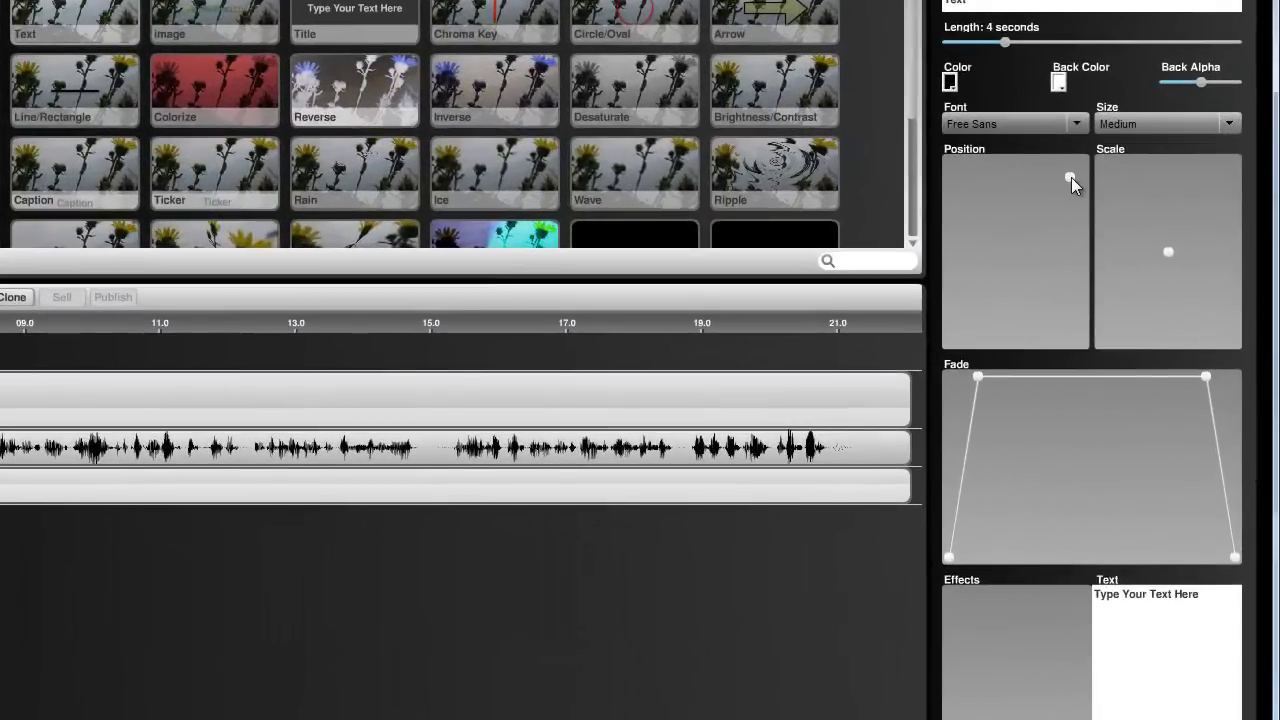
click(1237, 125)
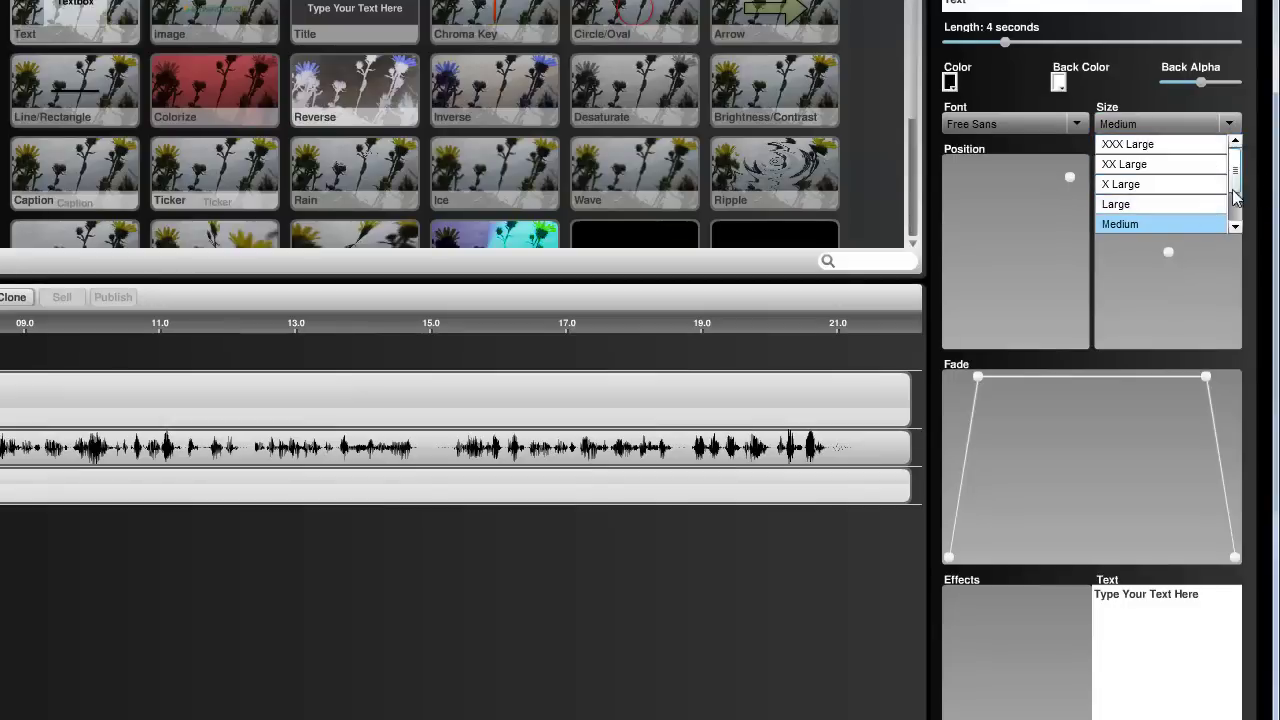
scroll(1133, 215, down, 1)
click(1139, 222)
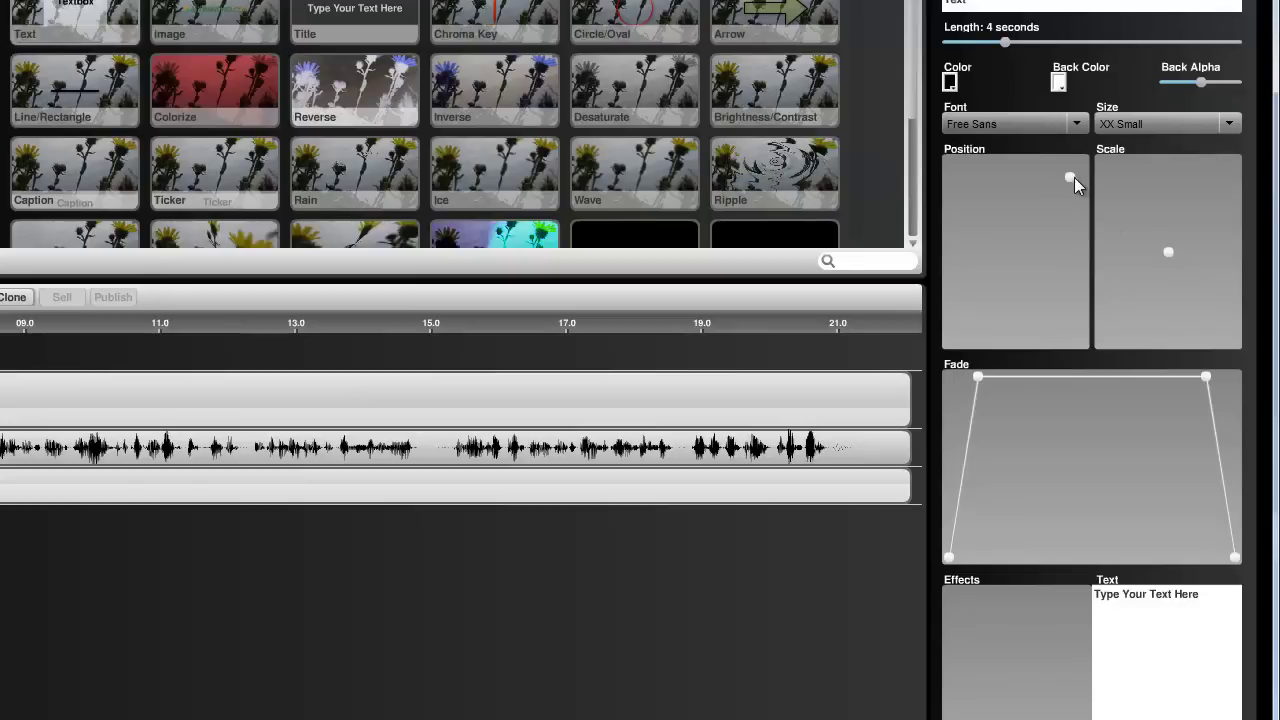
drag(1074, 178, 1077, 208)
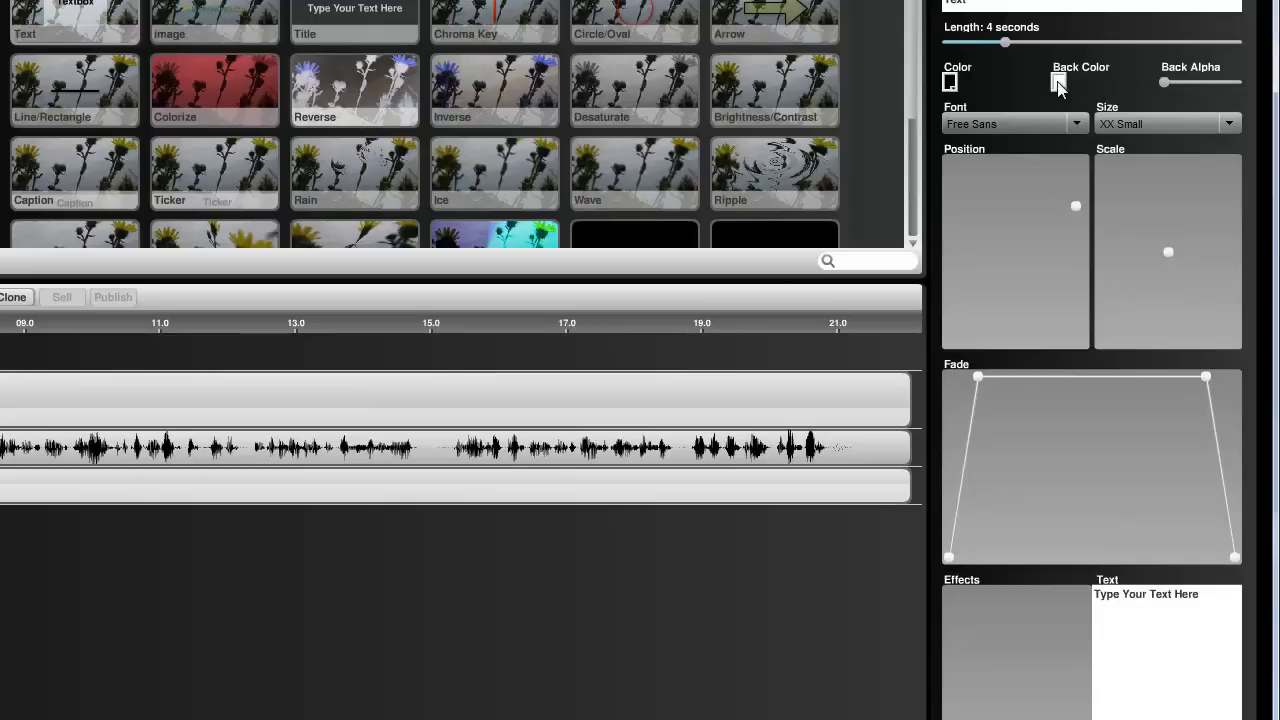
click(1058, 84)
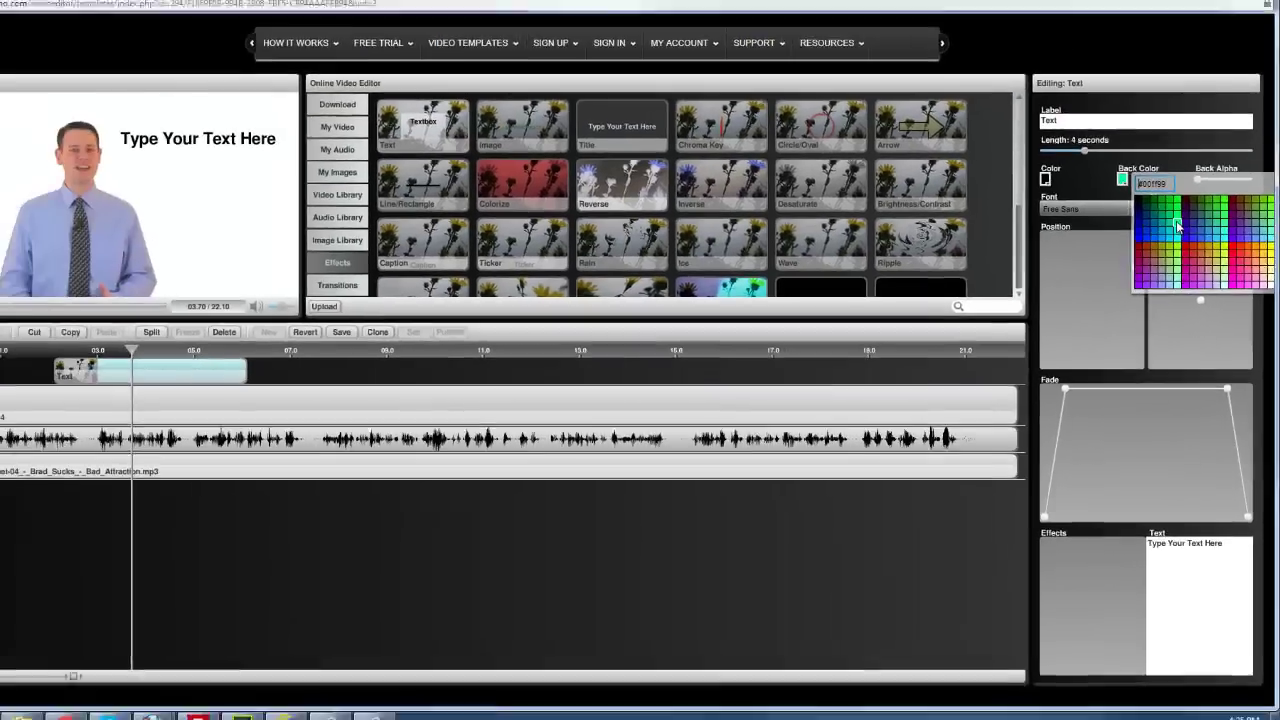
click(1136, 147)
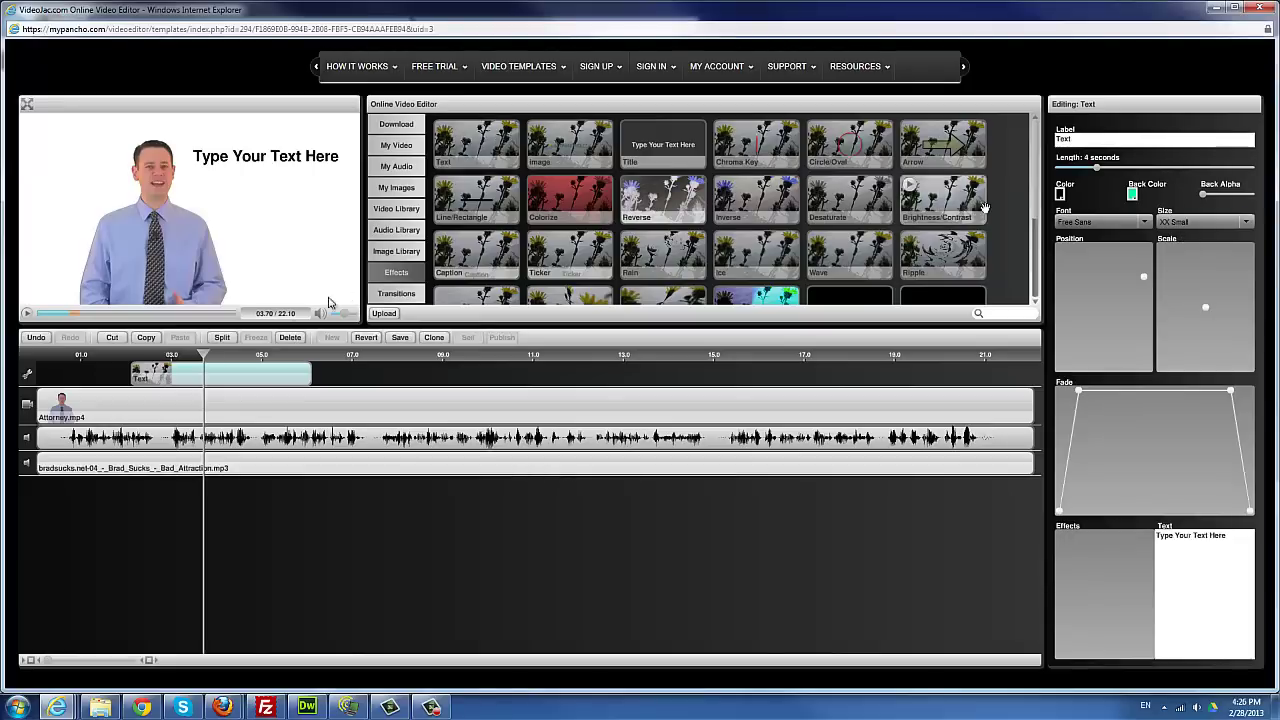
click(1062, 196)
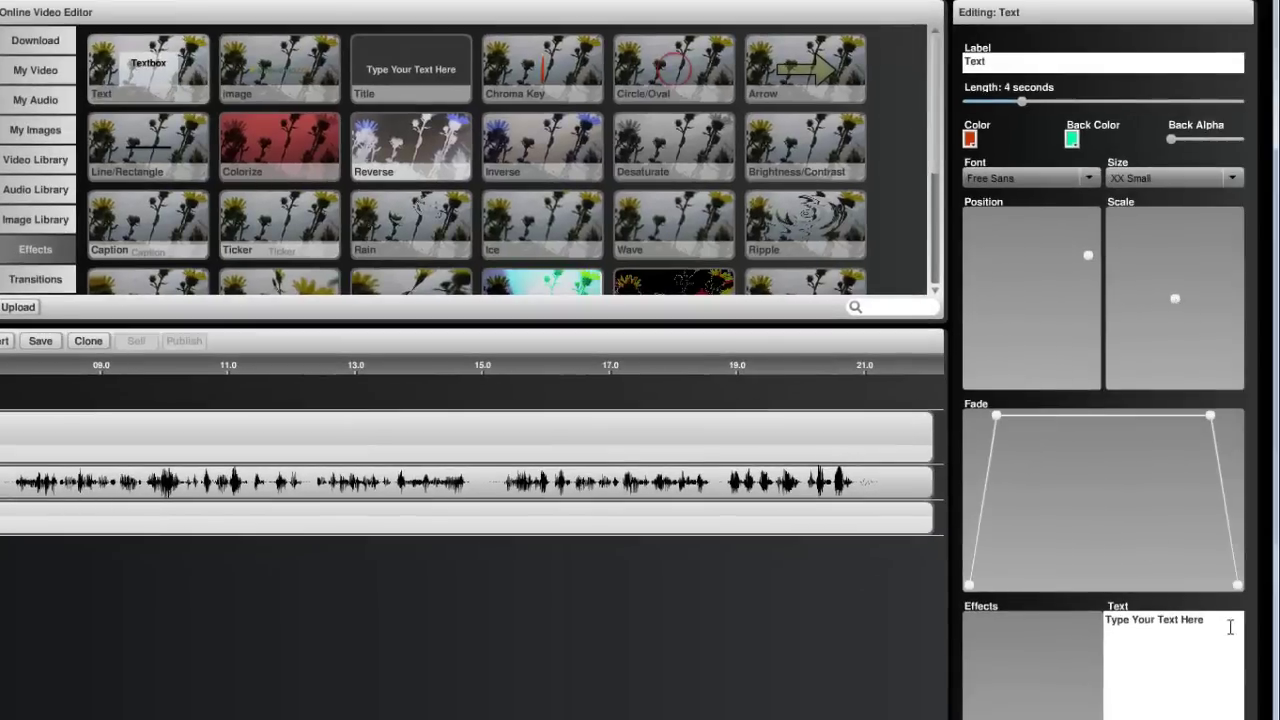
Replace the placeholder caption 'Type Your Text Here' with 'Business Name Here'
drag(1279, 719, 1279, 719)
drag(1213, 626, 1100, 623)
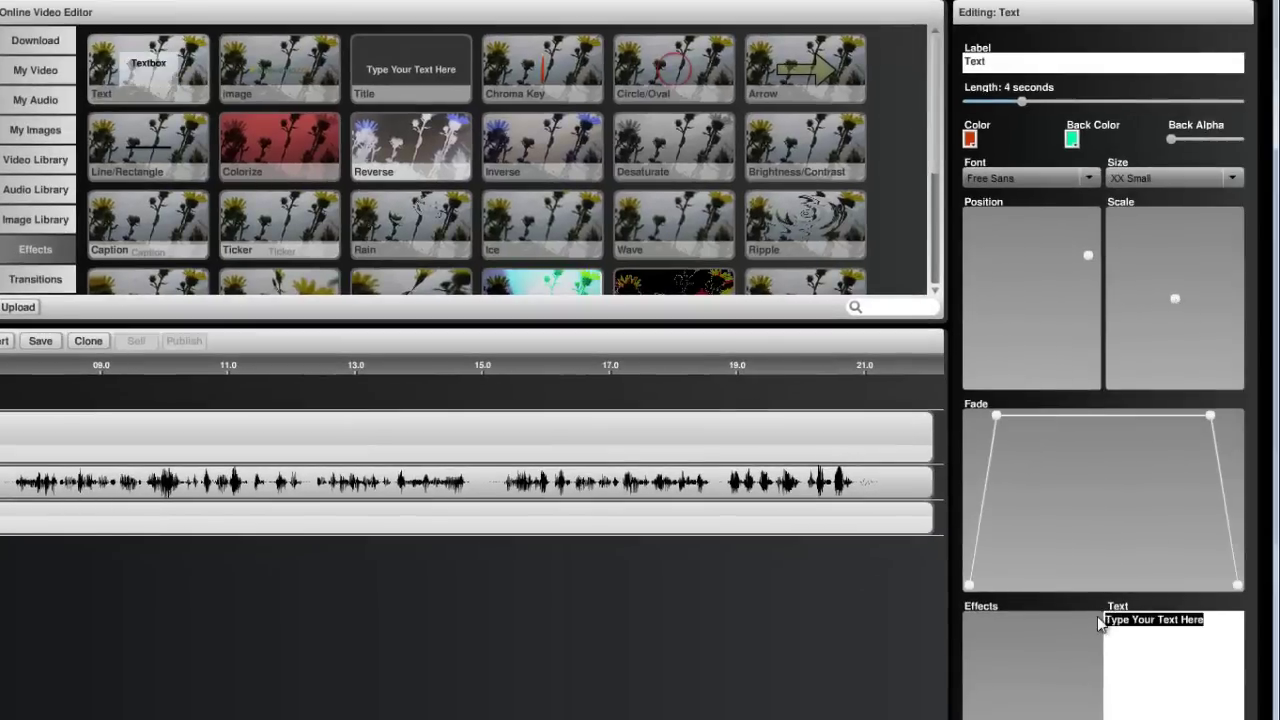
text(Business Na)
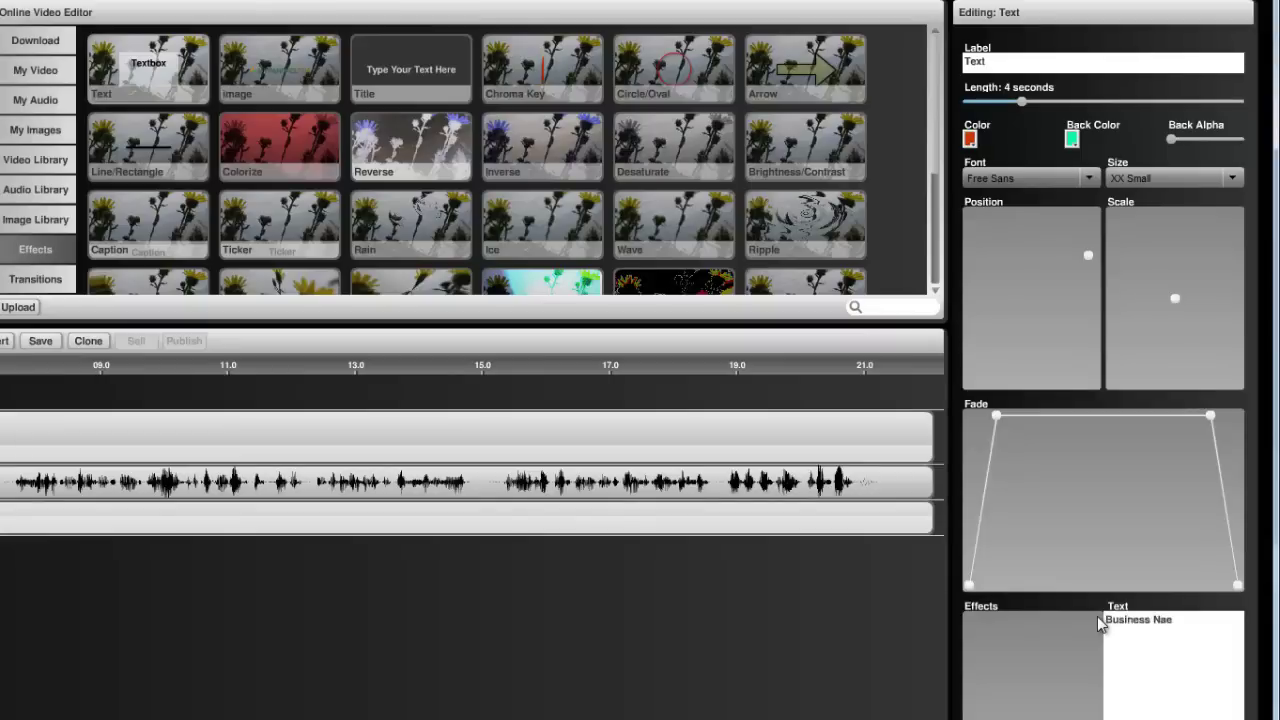
key(BackSpace)
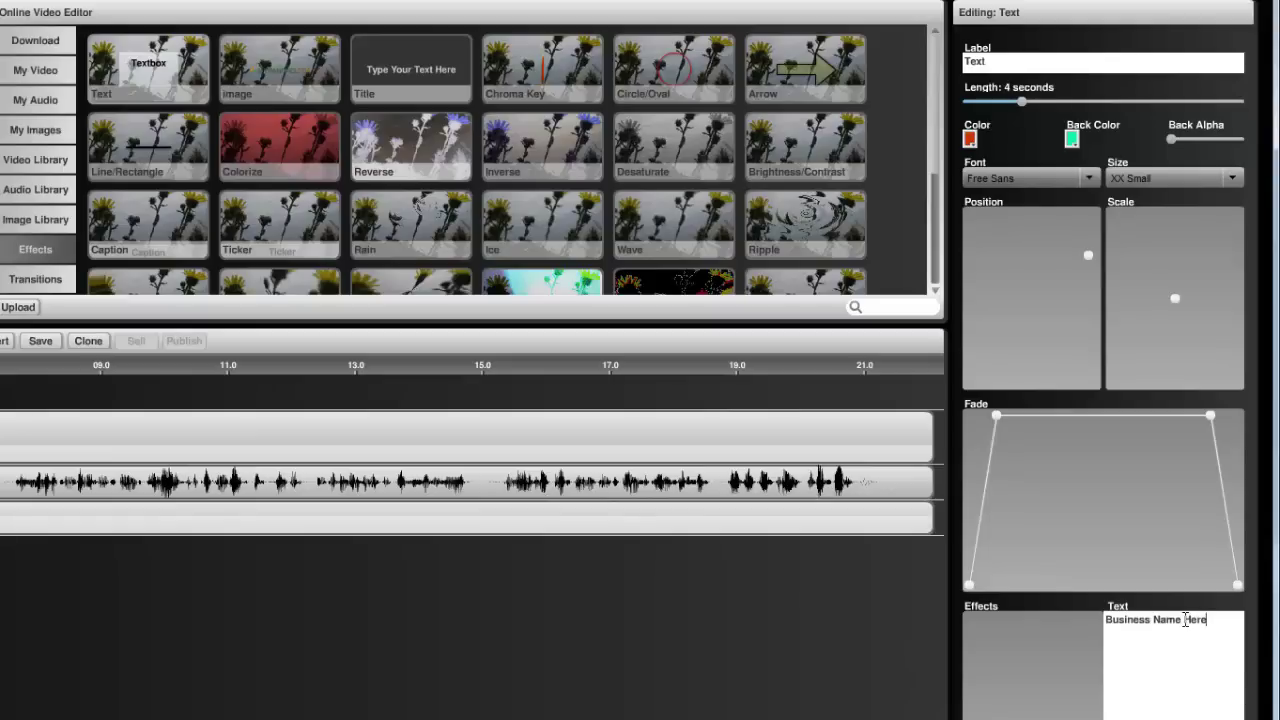
Copy the caption text into the clip's Label field so it also reads 'Business Name Here'
drag(1221, 628, 1092, 607)
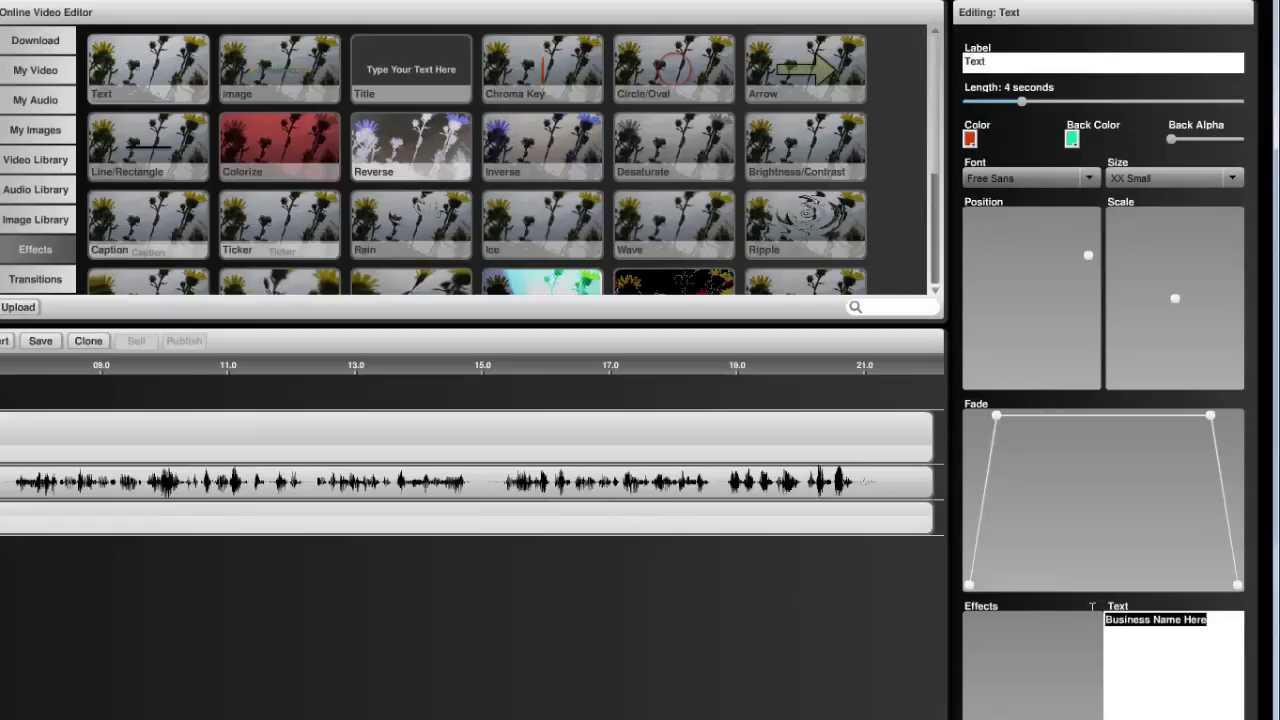
right_click(1198, 628)
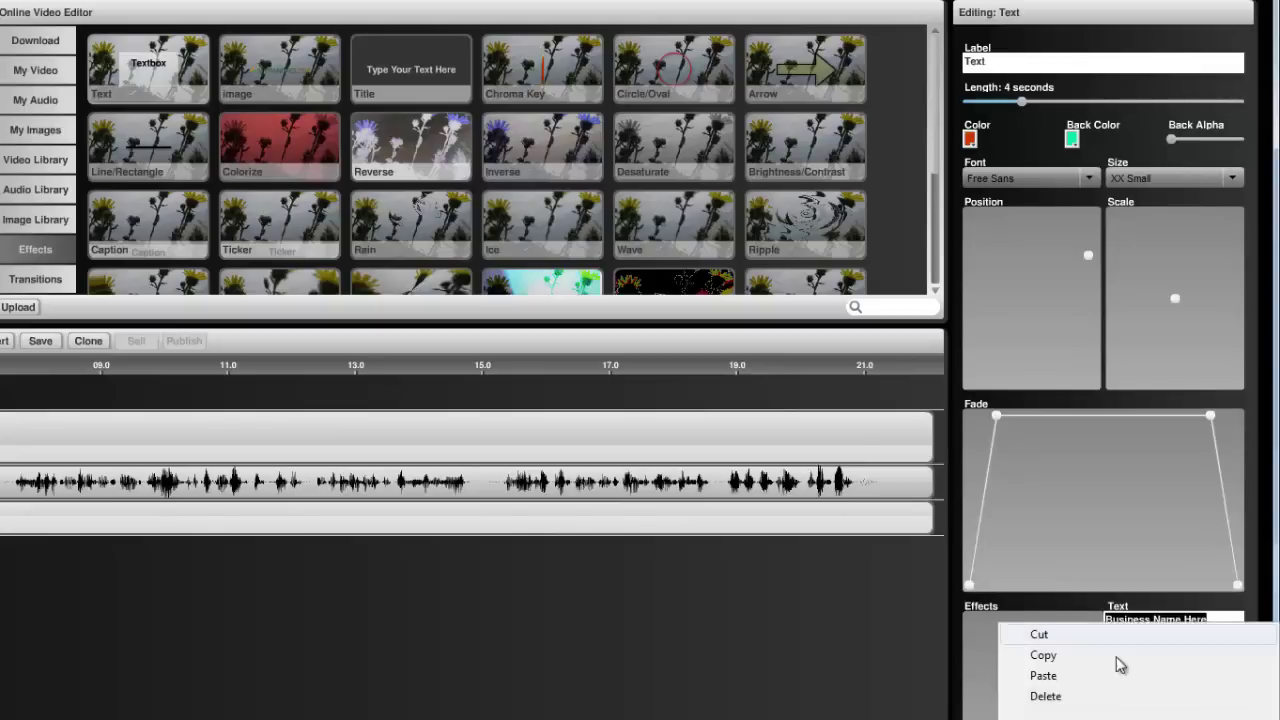
click(1085, 656)
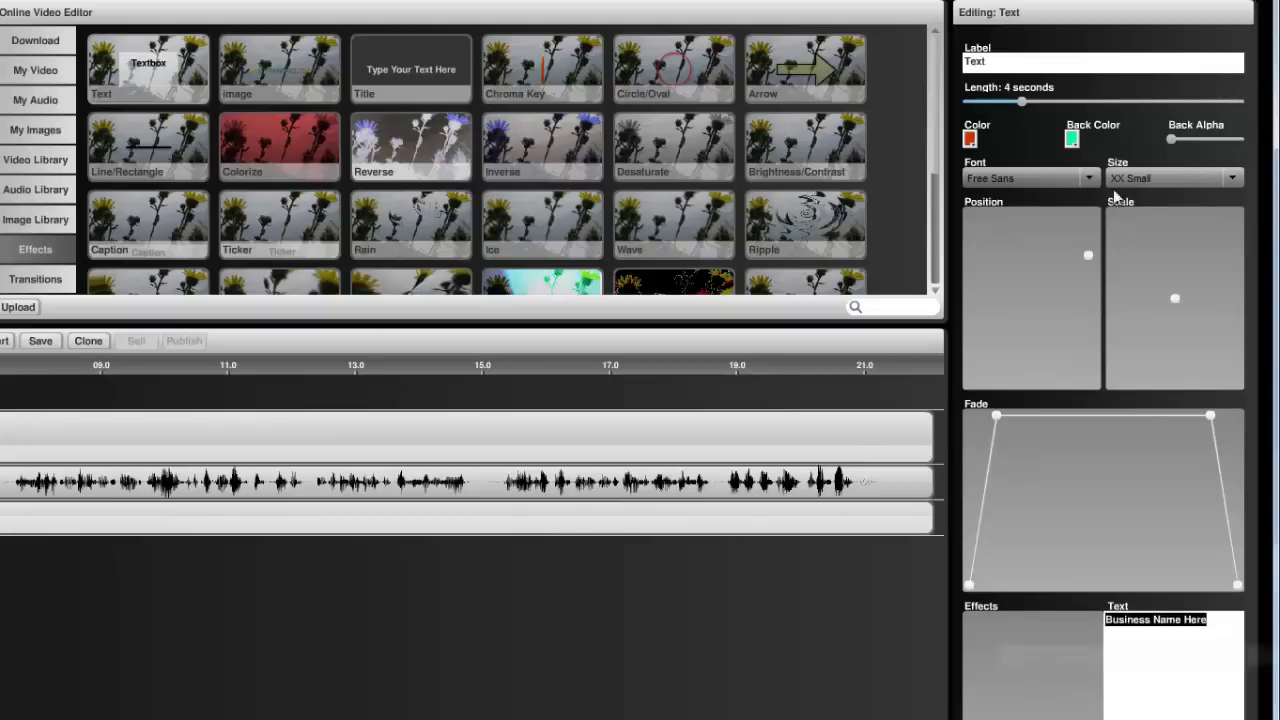
double_click(975, 62)
right_click(985, 62)
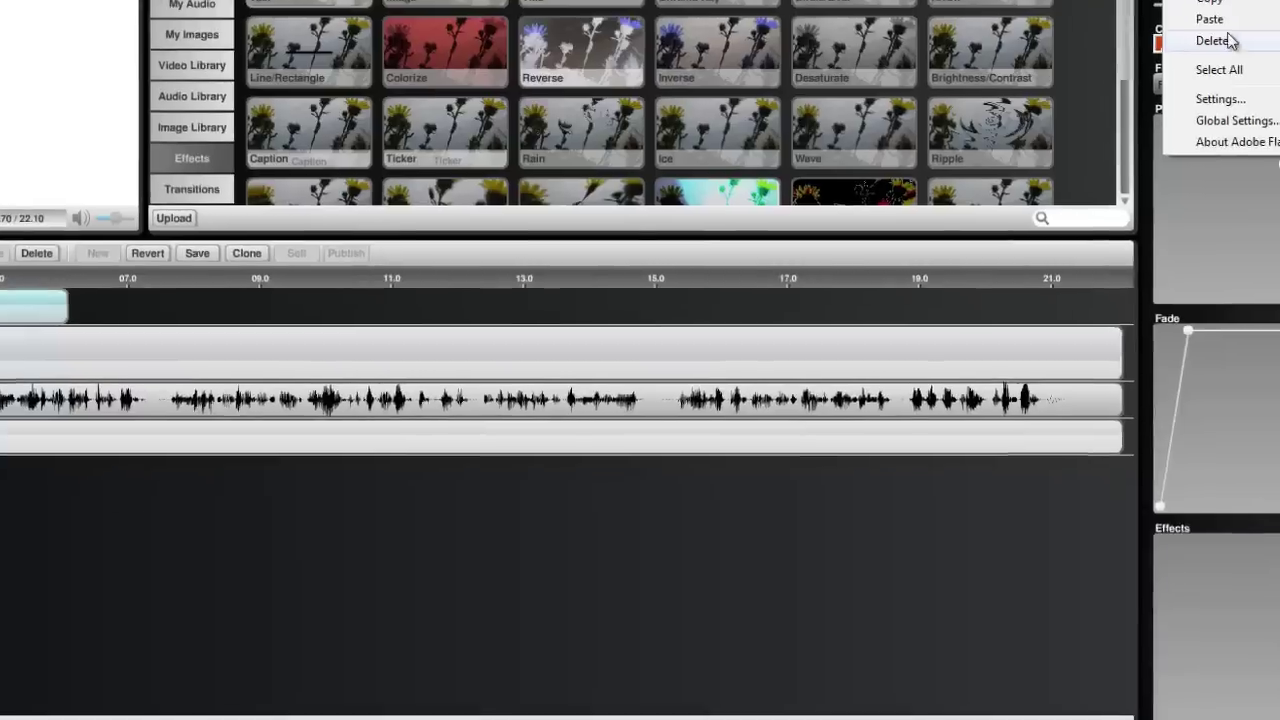
click(1056, 128)
click(862, 480)
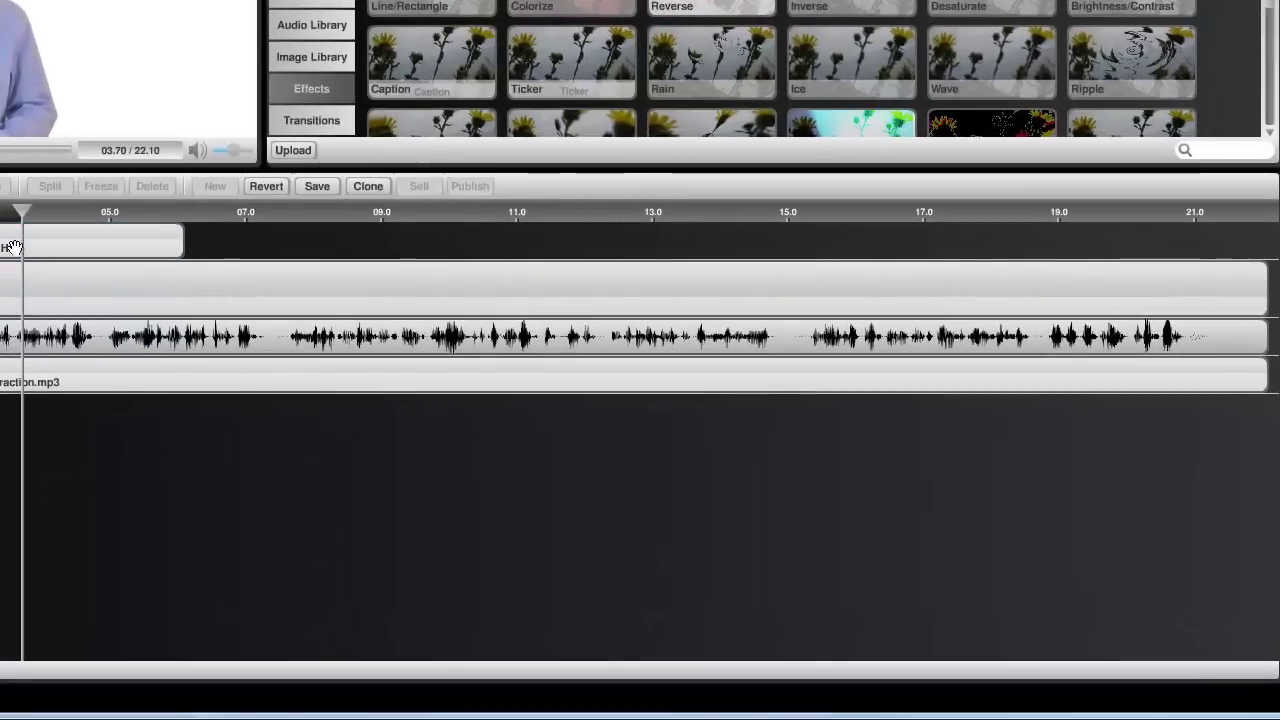
click(64, 211)
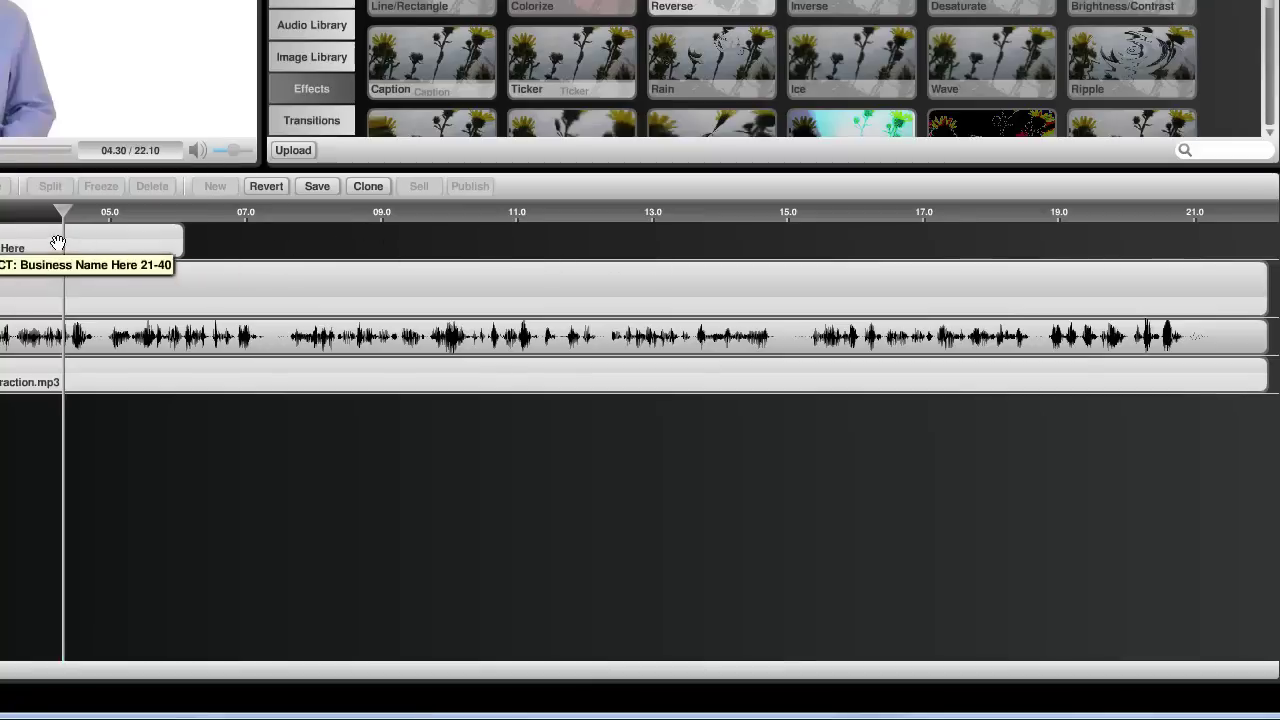
Copy the Business Name Here caption clip and paste a duplicate at the playhead
click(125, 212)
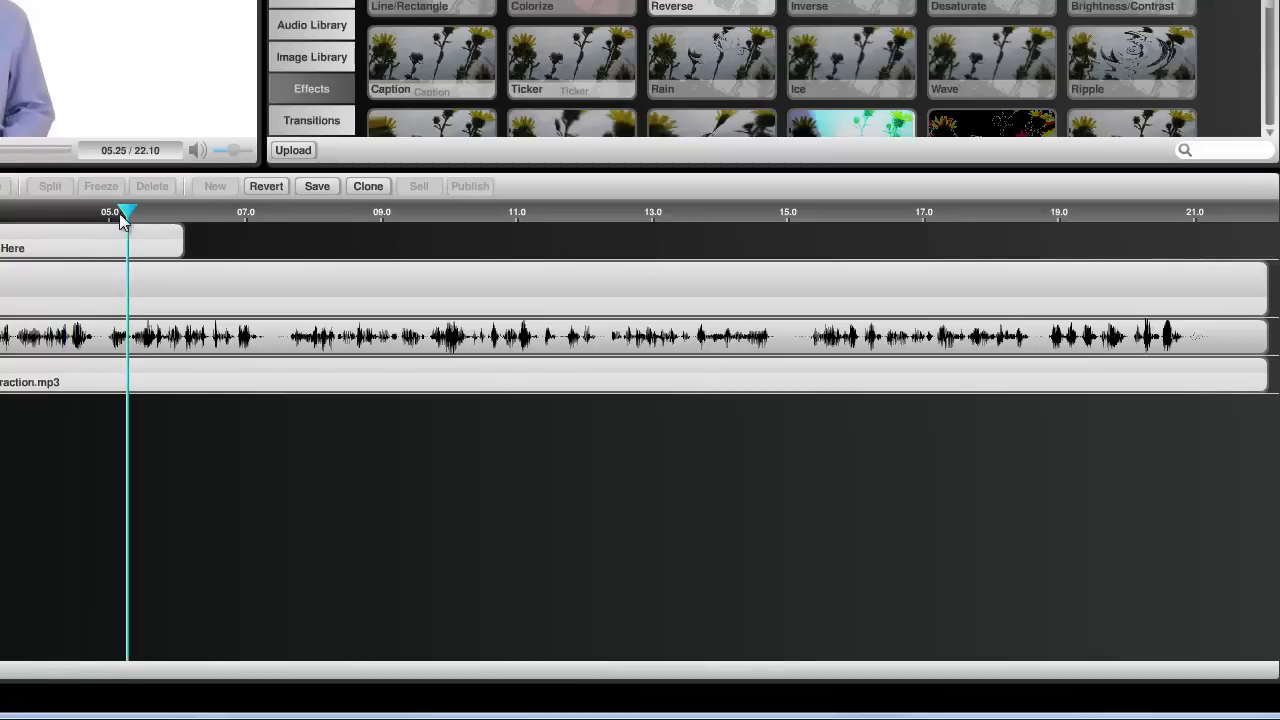
drag(138, 214, 446, 233)
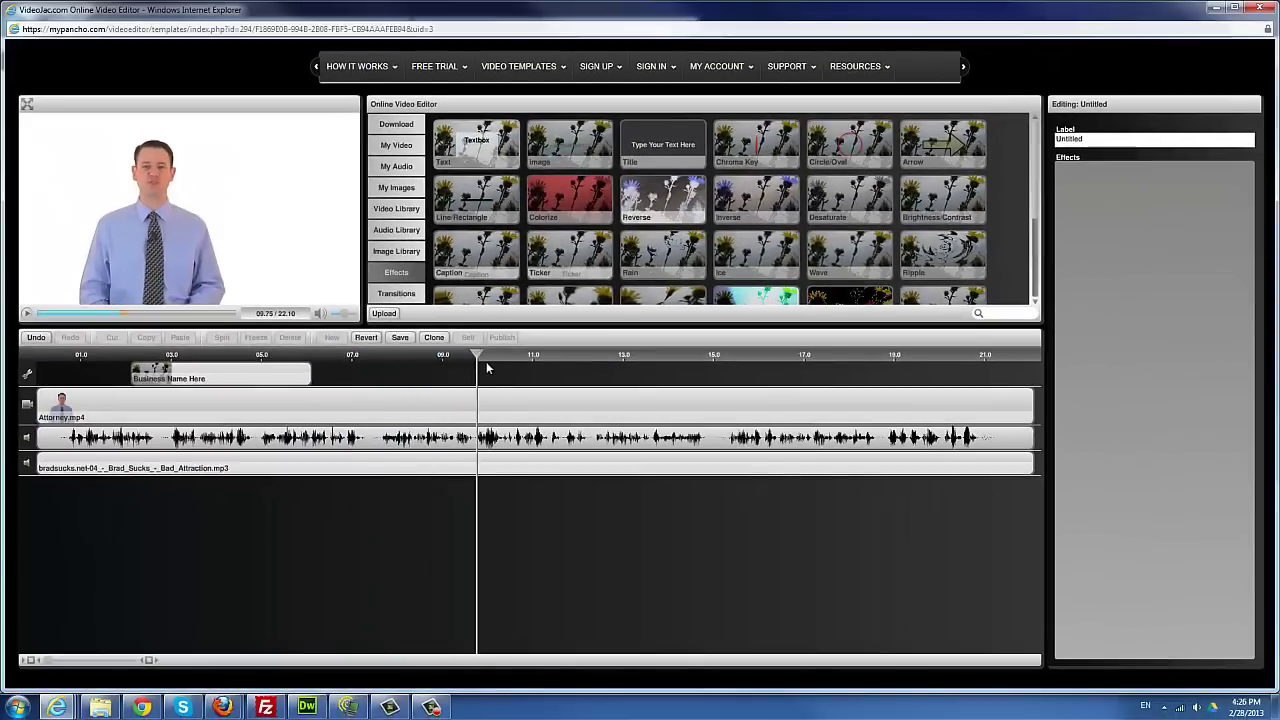
drag(487, 368, 537, 377)
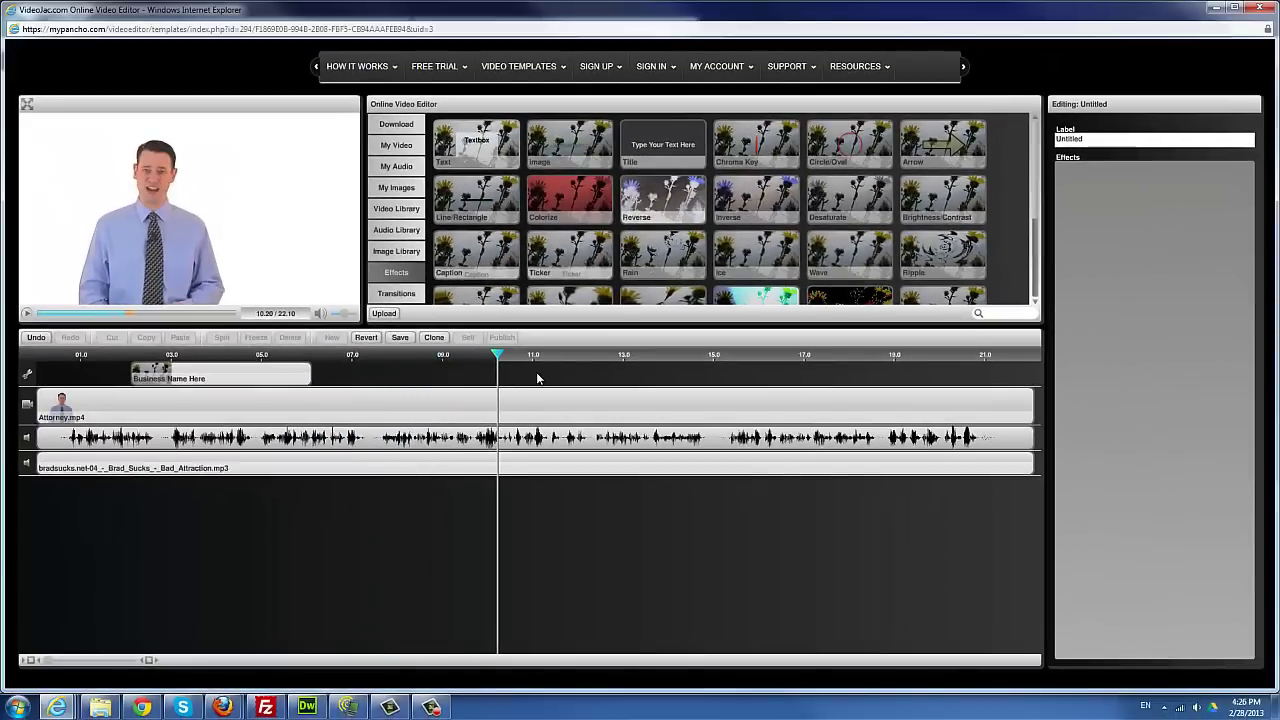
click(617, 355)
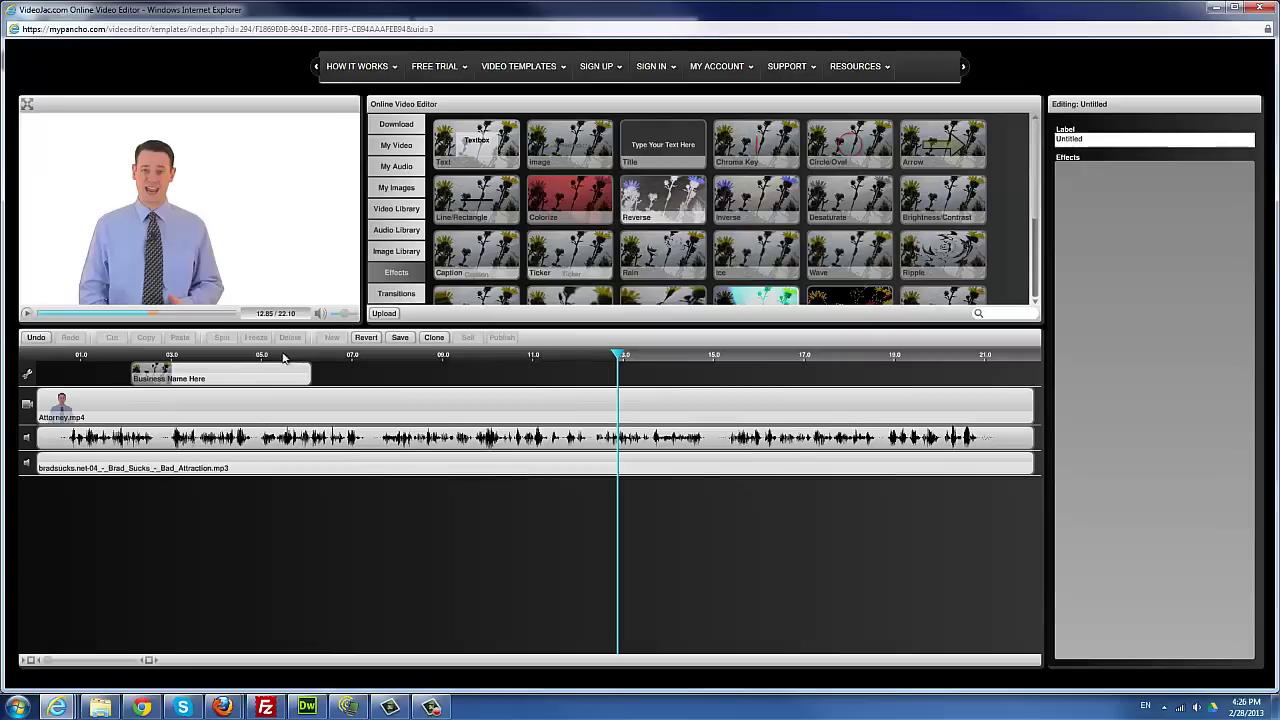
click(262, 375)
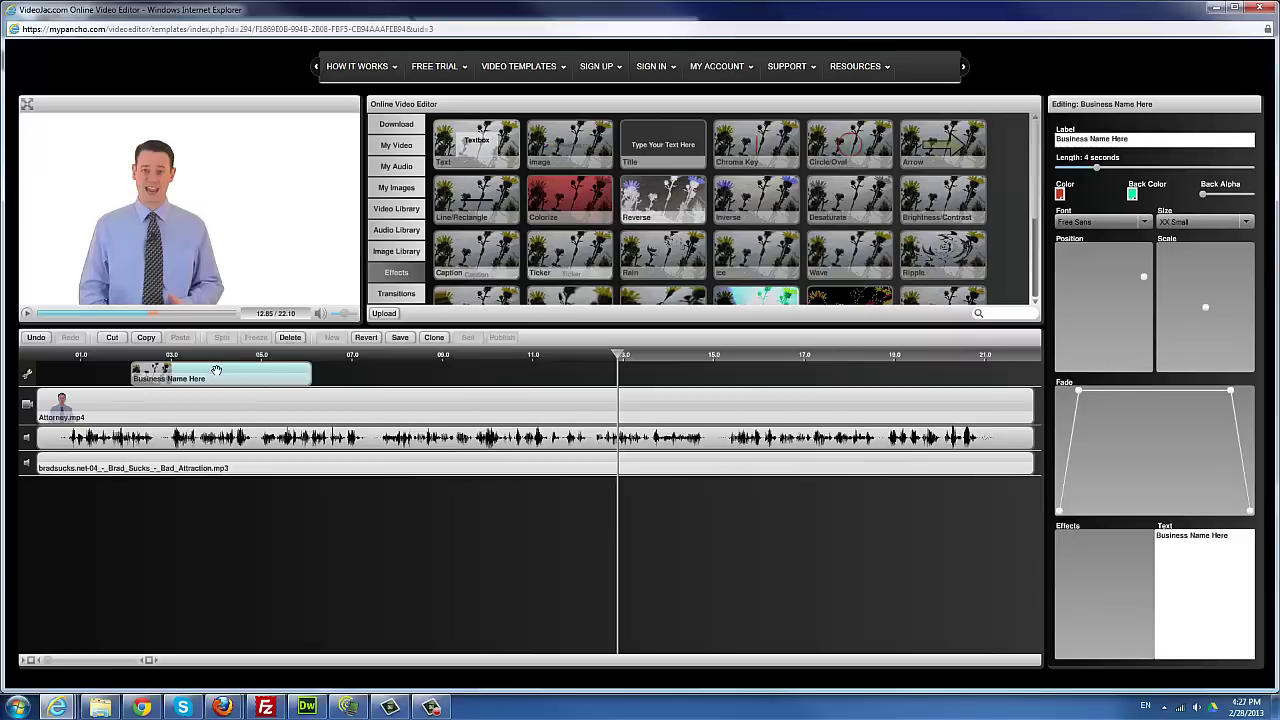
click(146, 337)
click(180, 337)
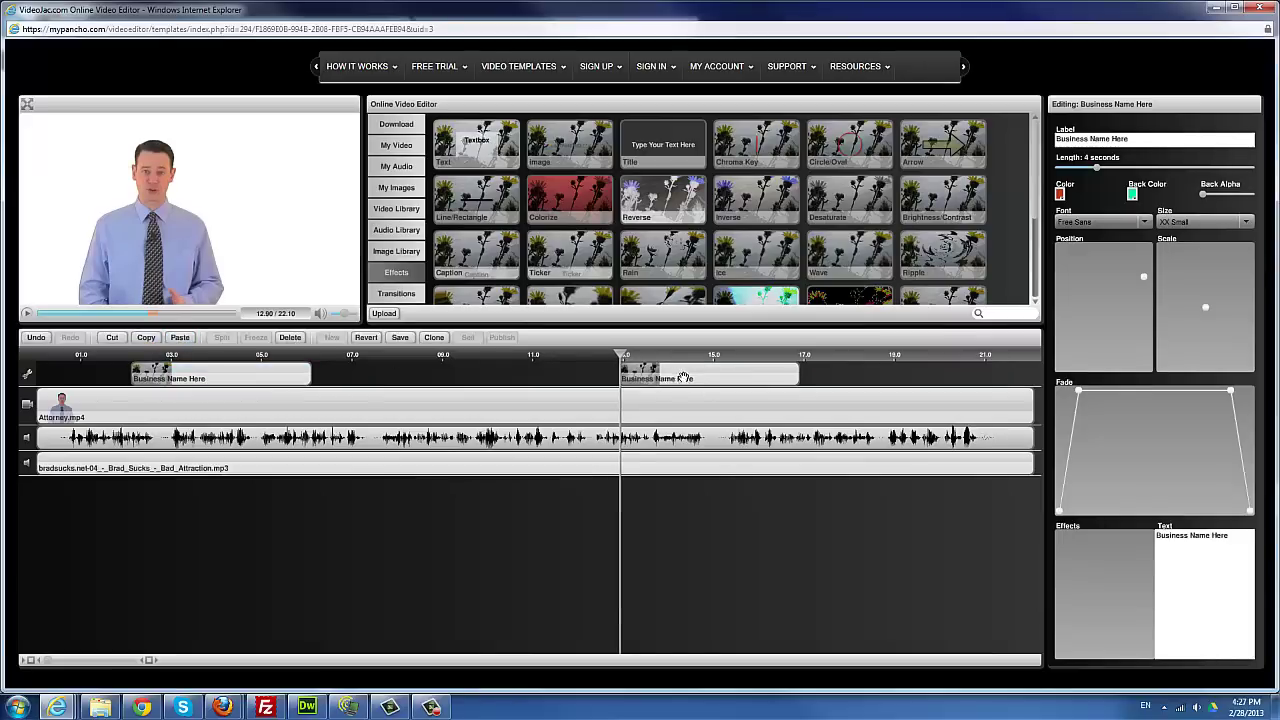
Slide the pasted caption to start near 9 seconds and preview it
drag(683, 378, 480, 376)
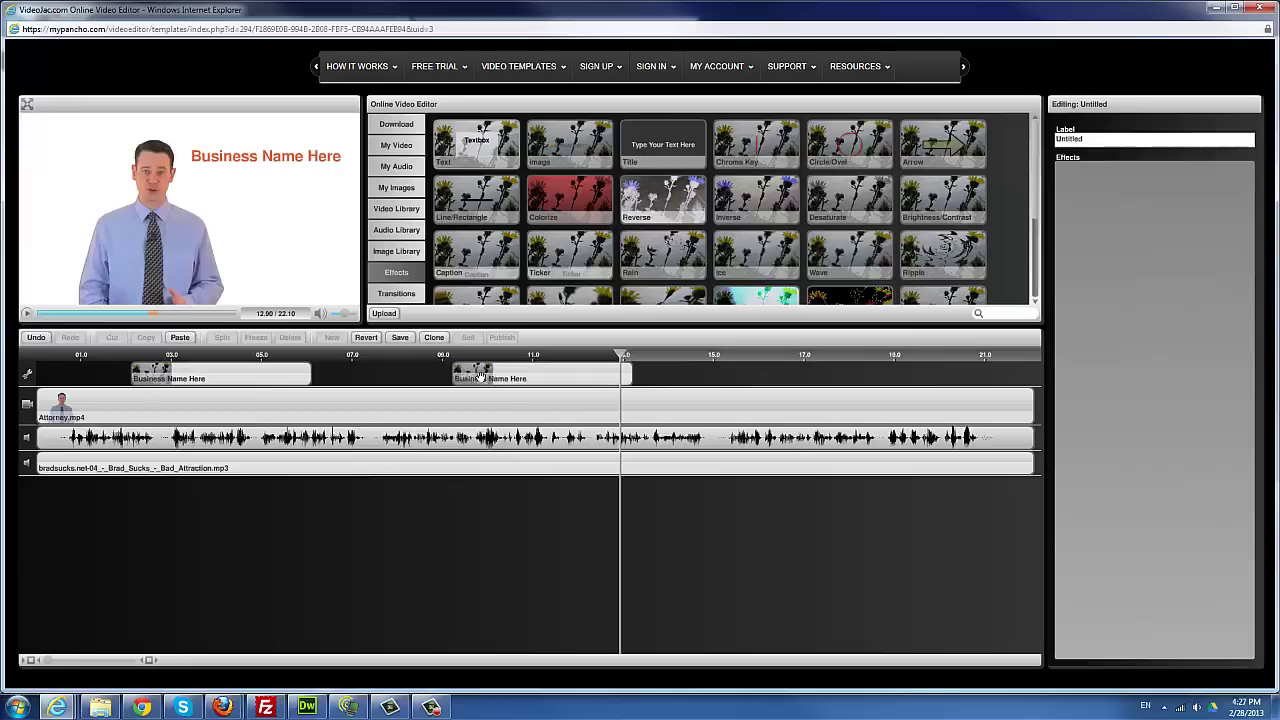
click(511, 378)
click(420, 354)
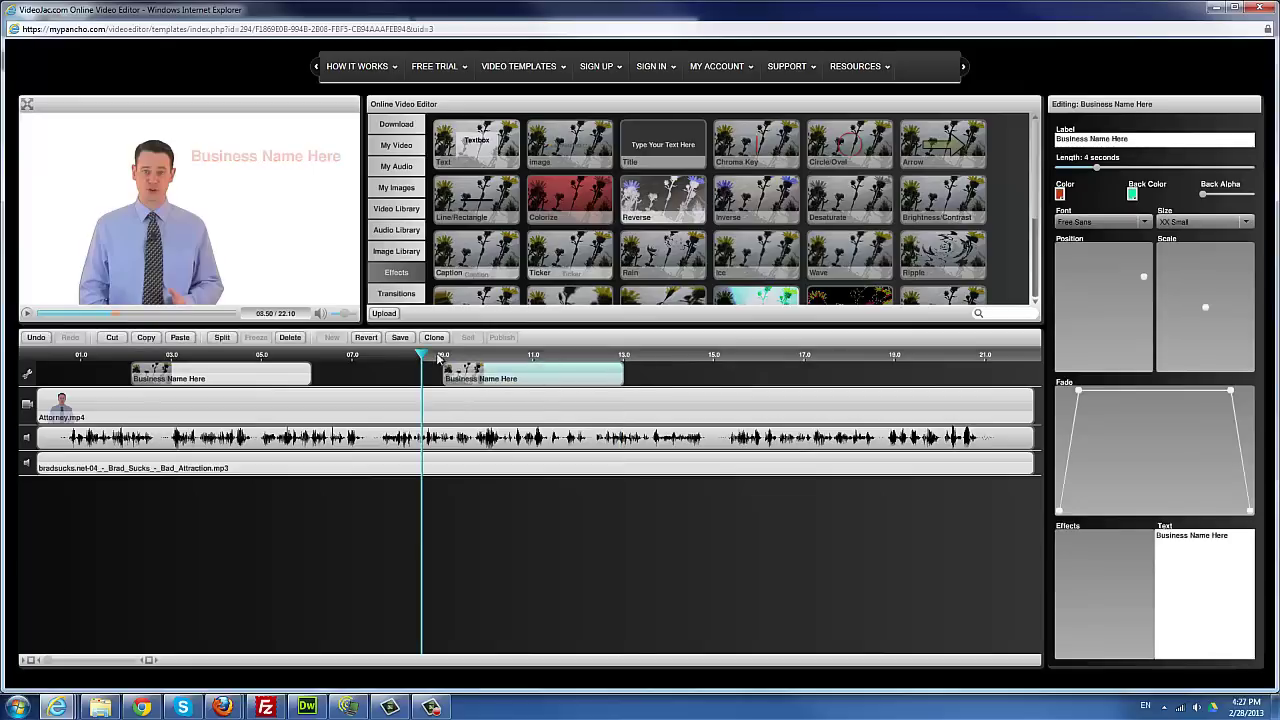
drag(427, 358, 526, 360)
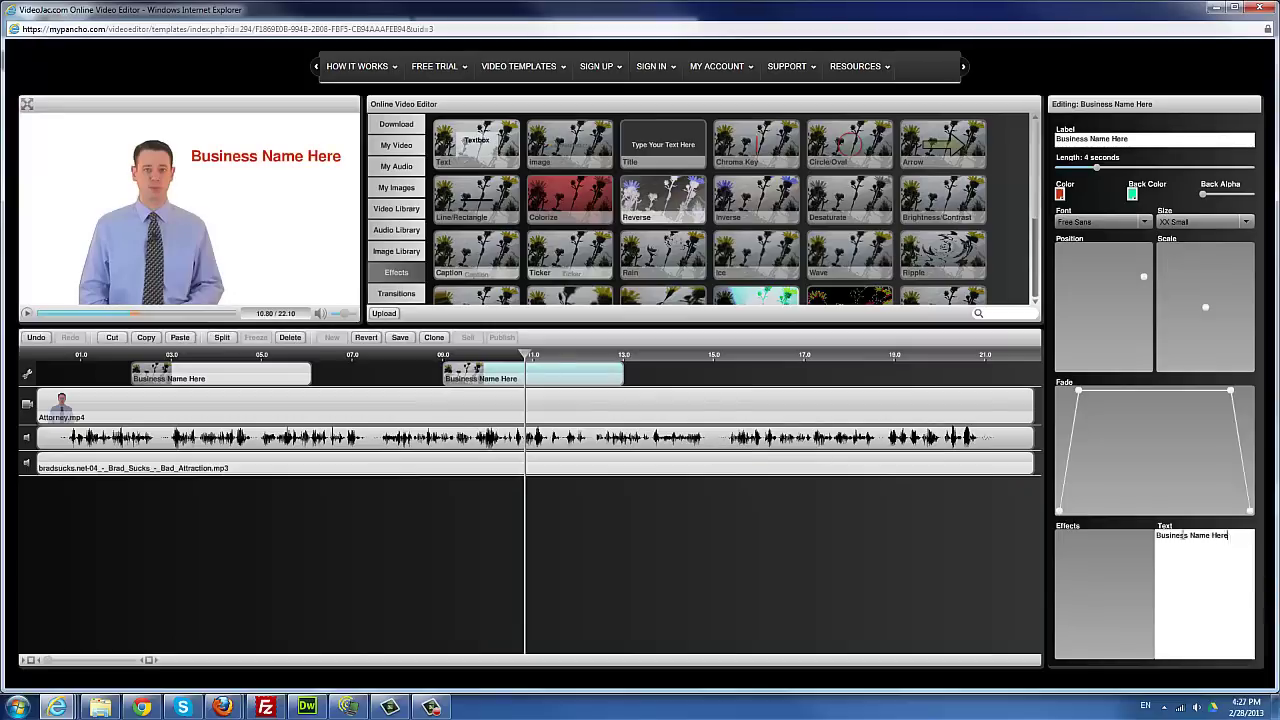
drag(1228, 537, 1137, 535)
Change the middle caption to 'We are the best!' and paste another caption copy
text(We a)
text(re the bes)
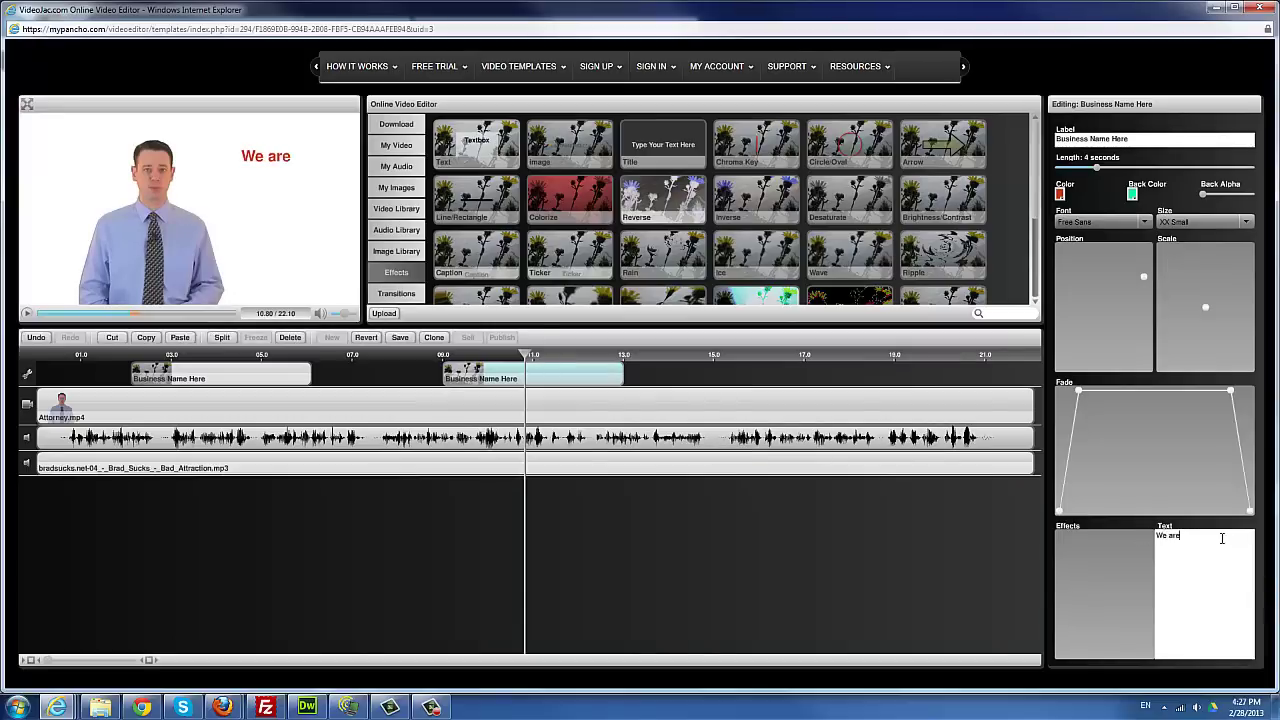
text(t)
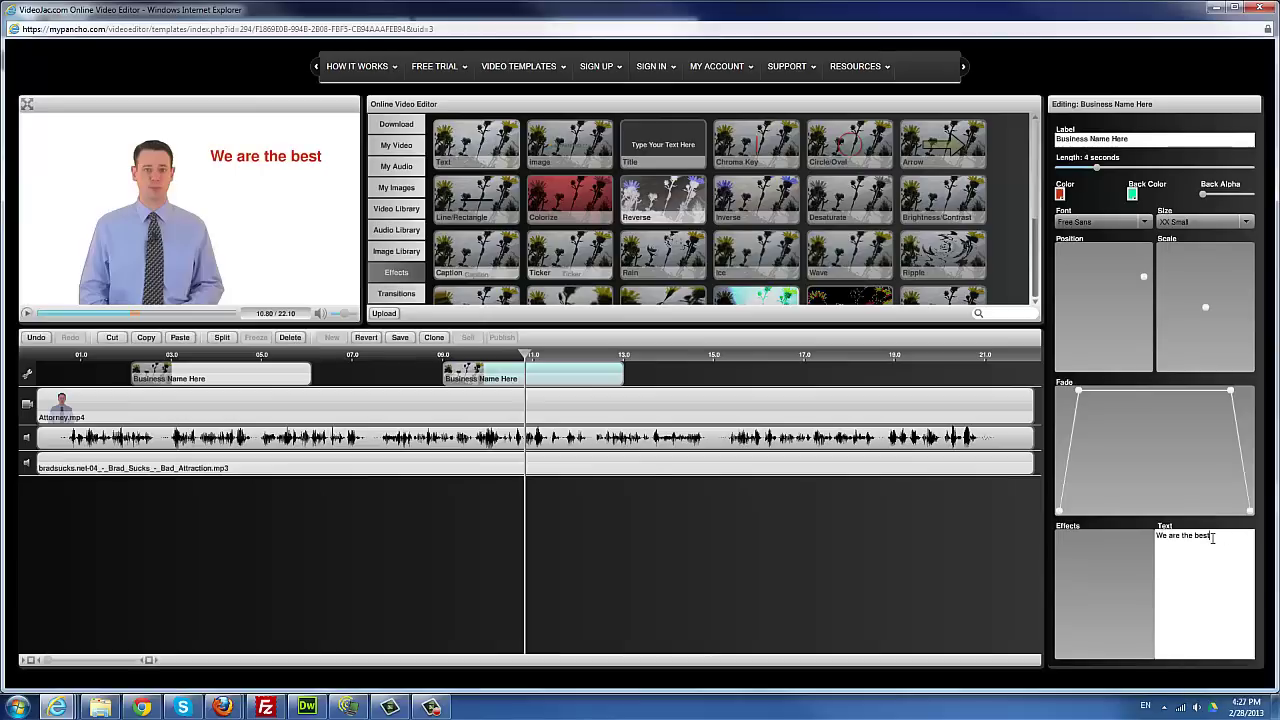
text(!)
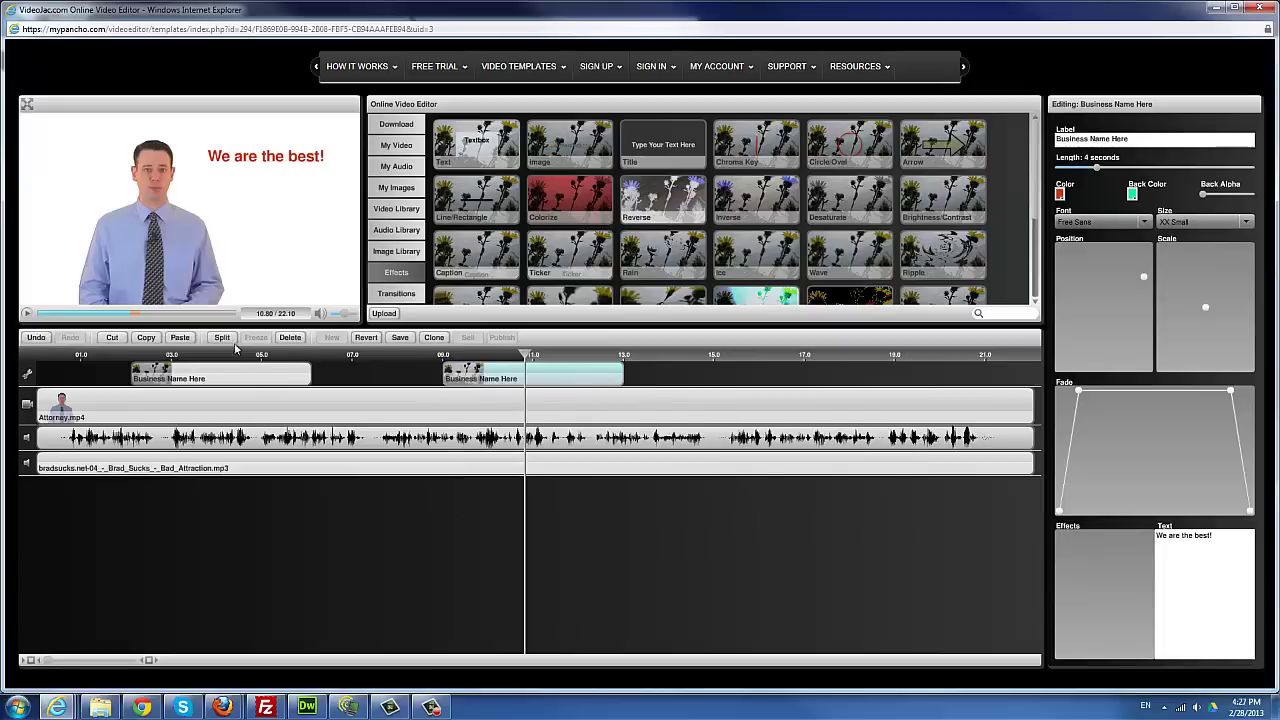
click(180, 337)
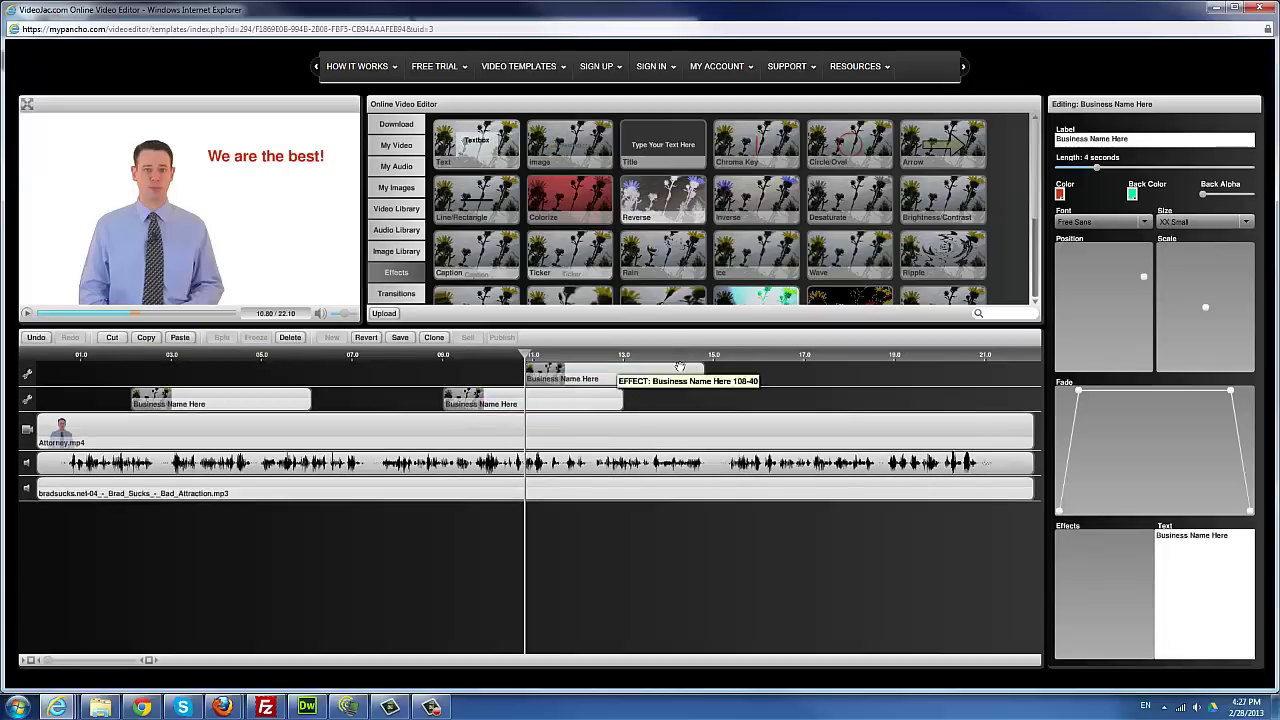
Drag the pasted Business Name Here caption onto the text track near the video's end
click(595, 368)
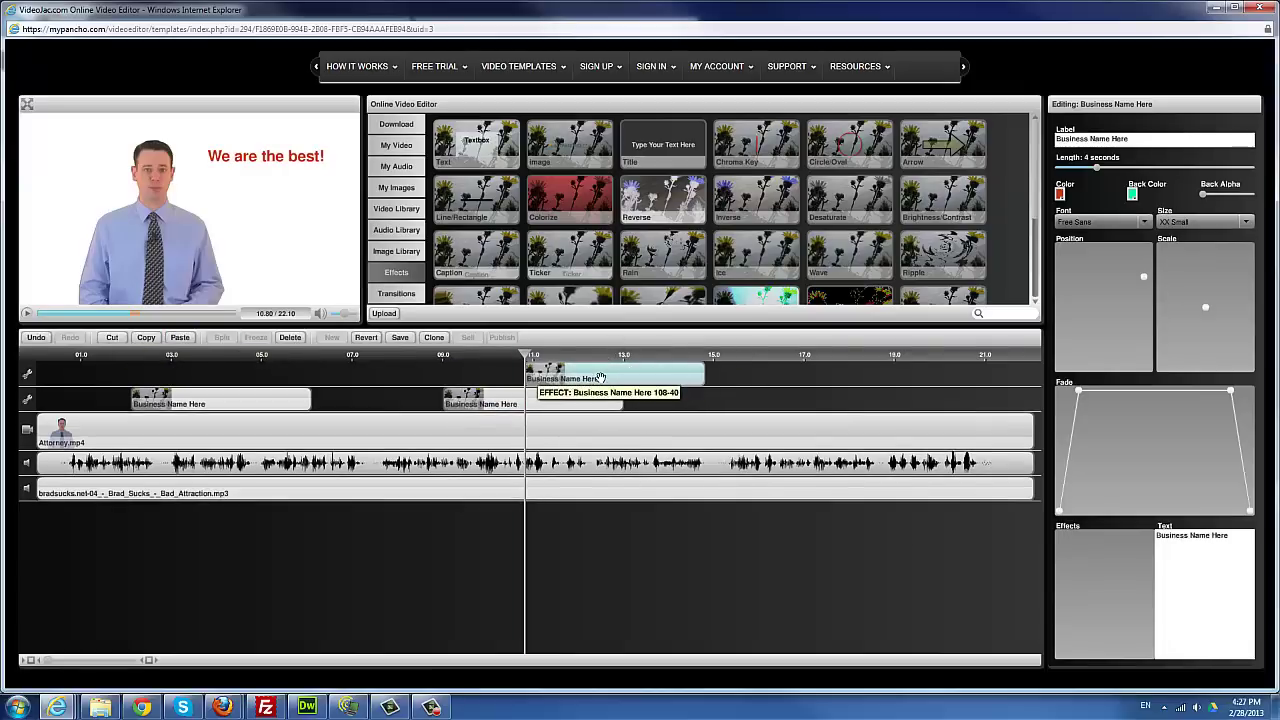
click(807, 406)
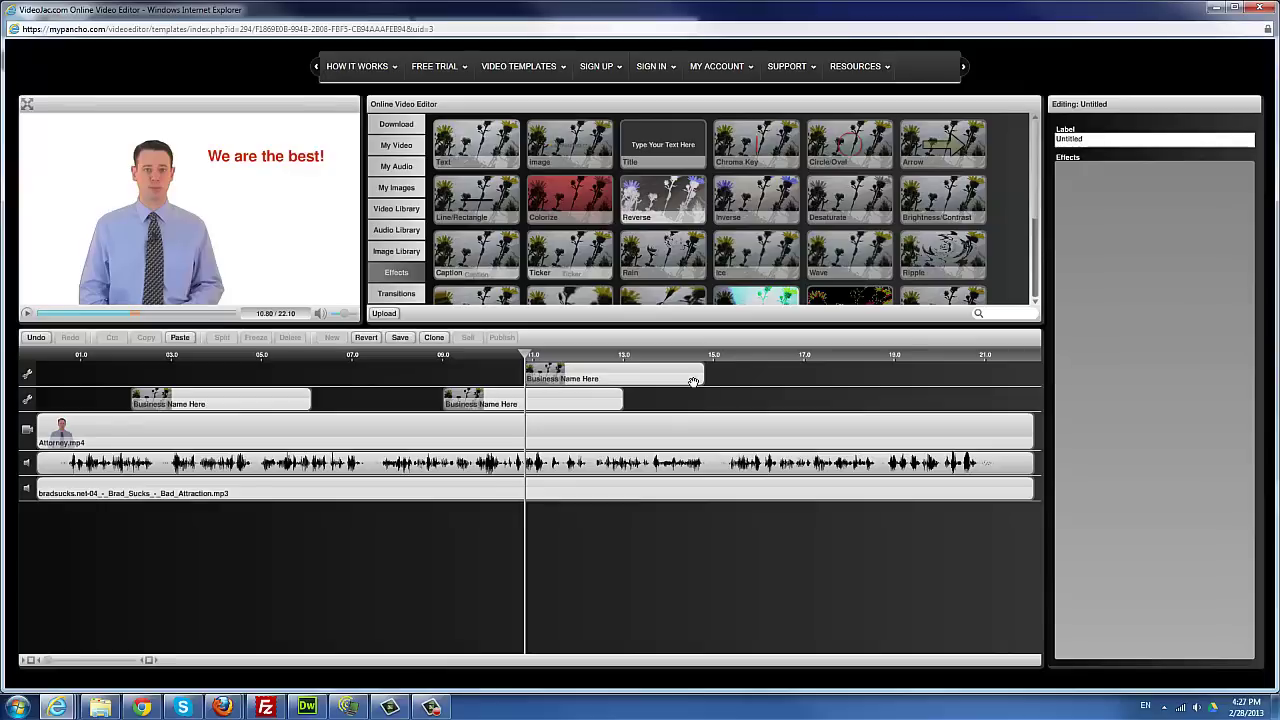
click(789, 397)
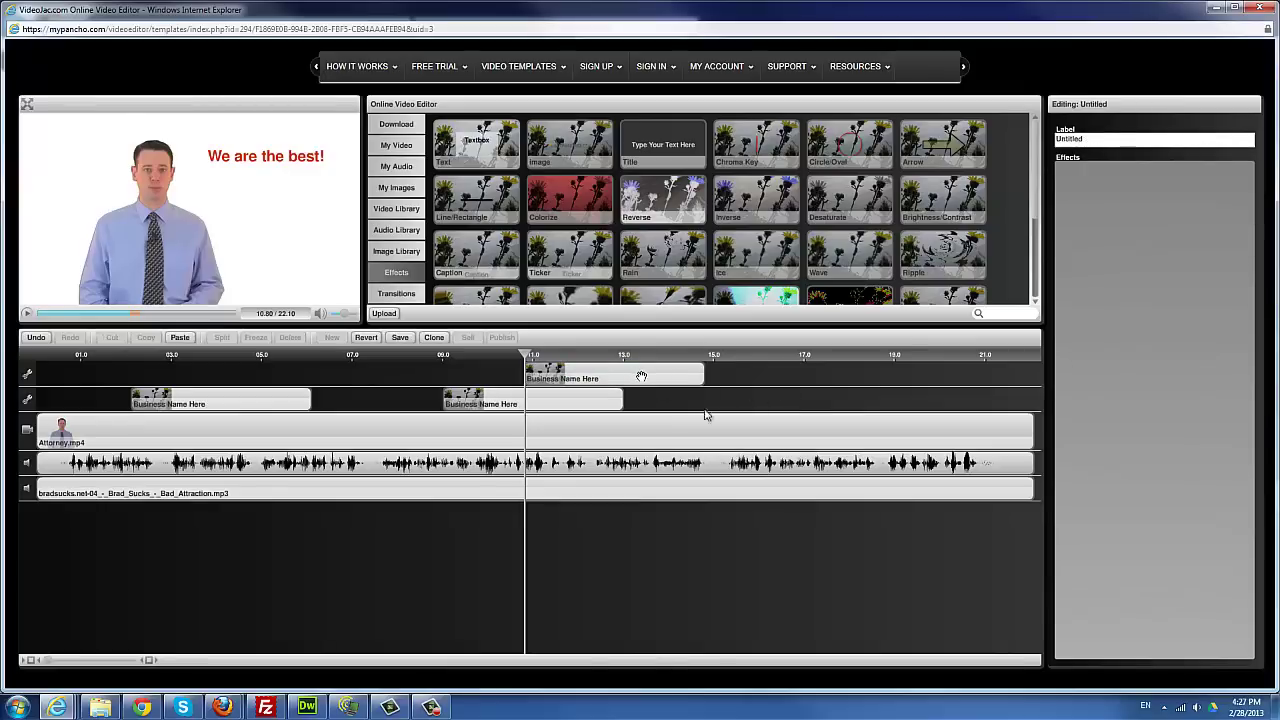
drag(640, 376, 778, 380)
click(665, 356)
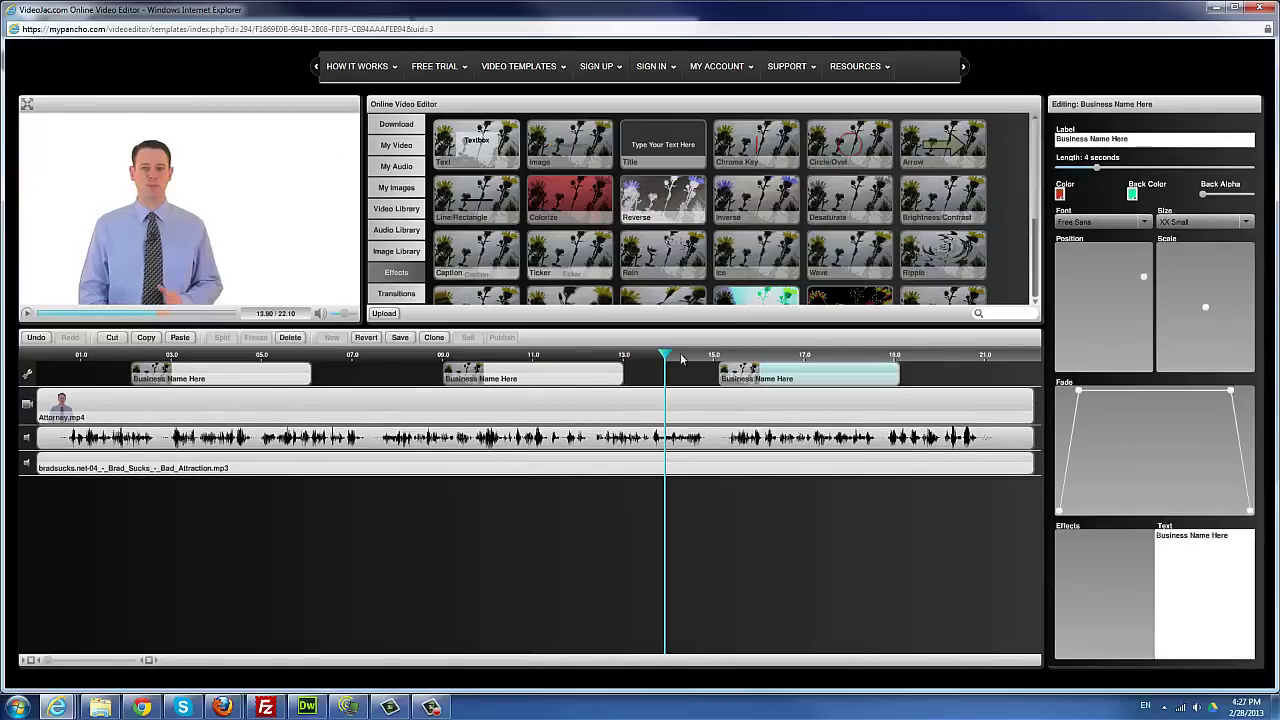
drag(680, 356, 957, 355)
click(950, 355)
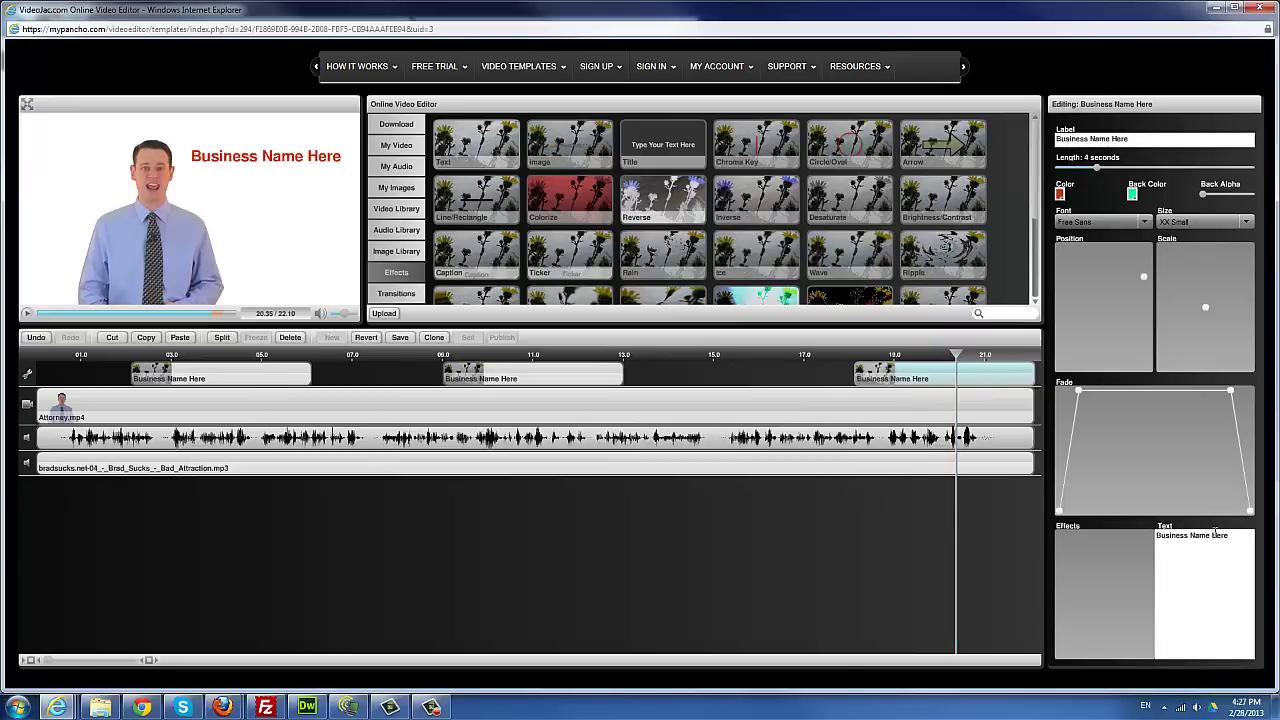
Replace the third caption's text with 'Contact us now at' followed by a phone number
mouse_move(1157, 536)
mouse_down()
mouse_move(1218, 536)
mouse_move(1181, 535)
mouse_up()
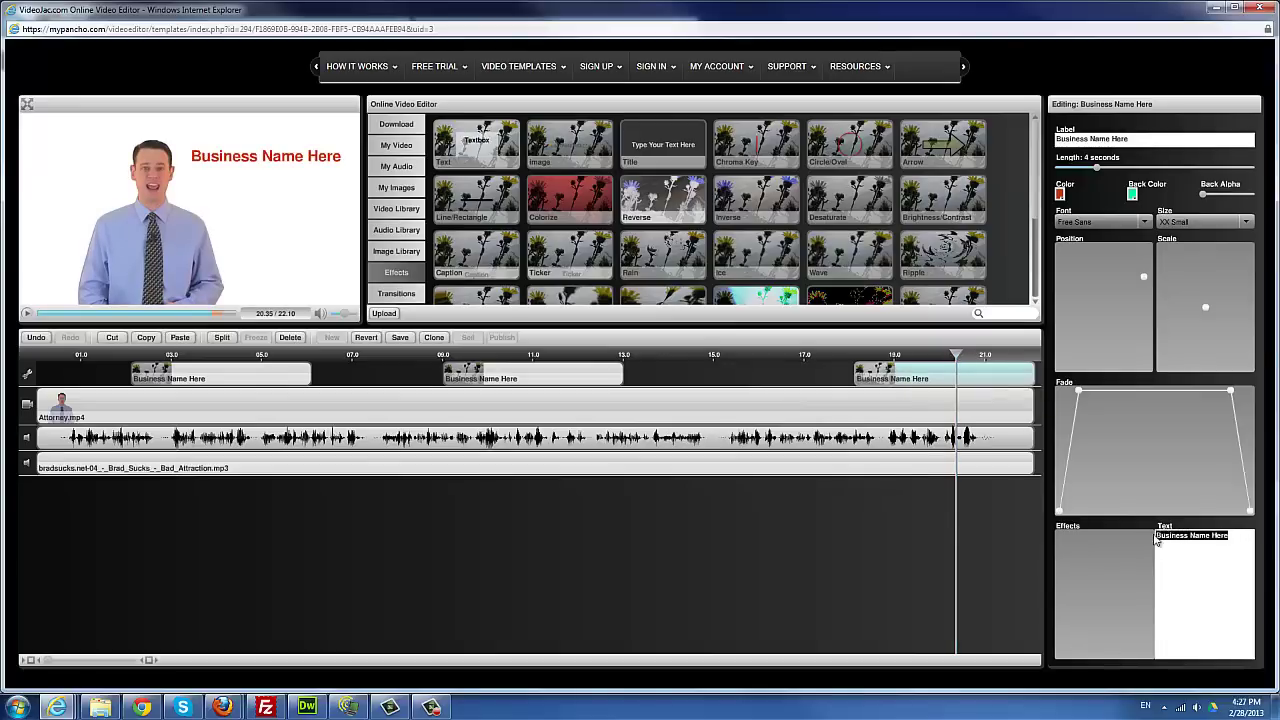
text(Contact us)
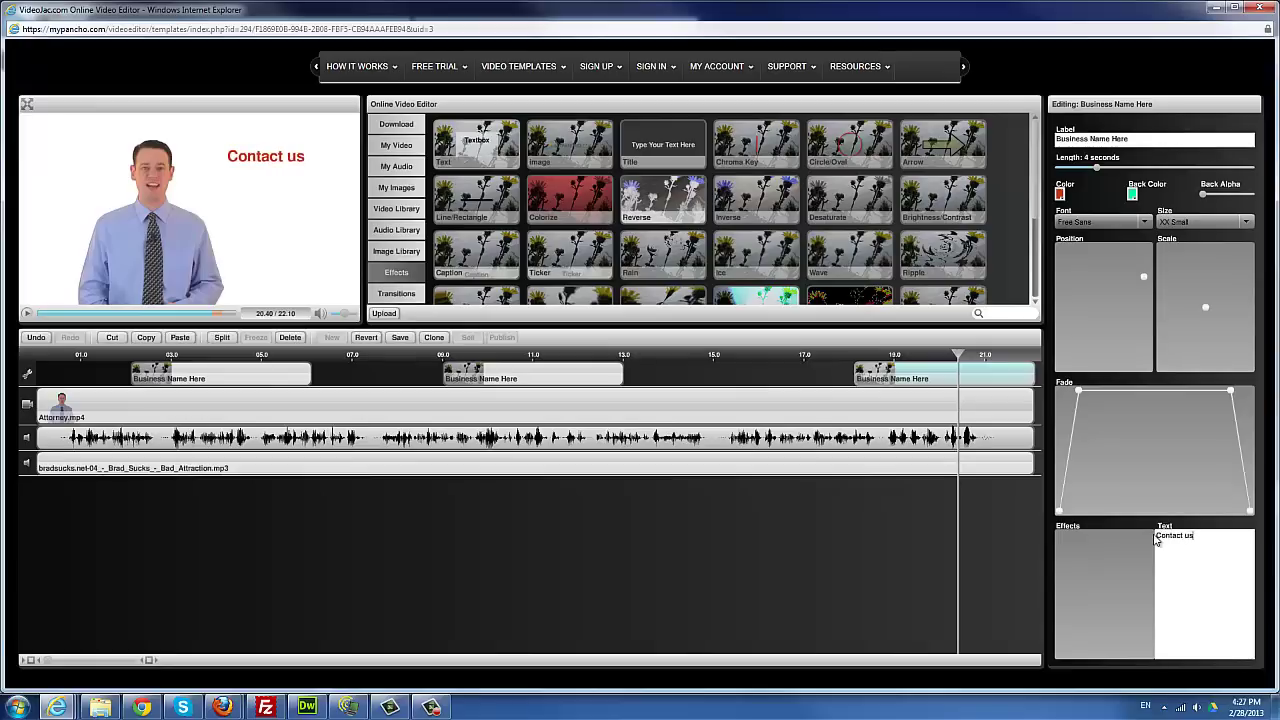
text( now at)
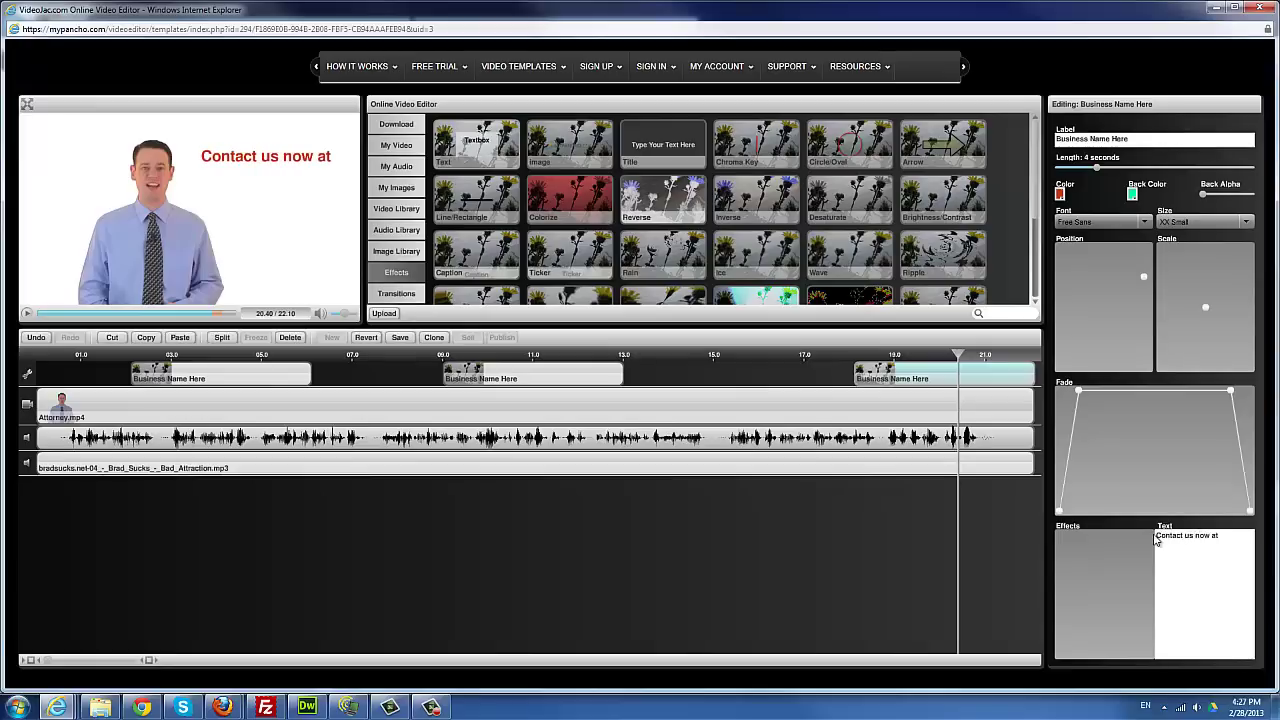
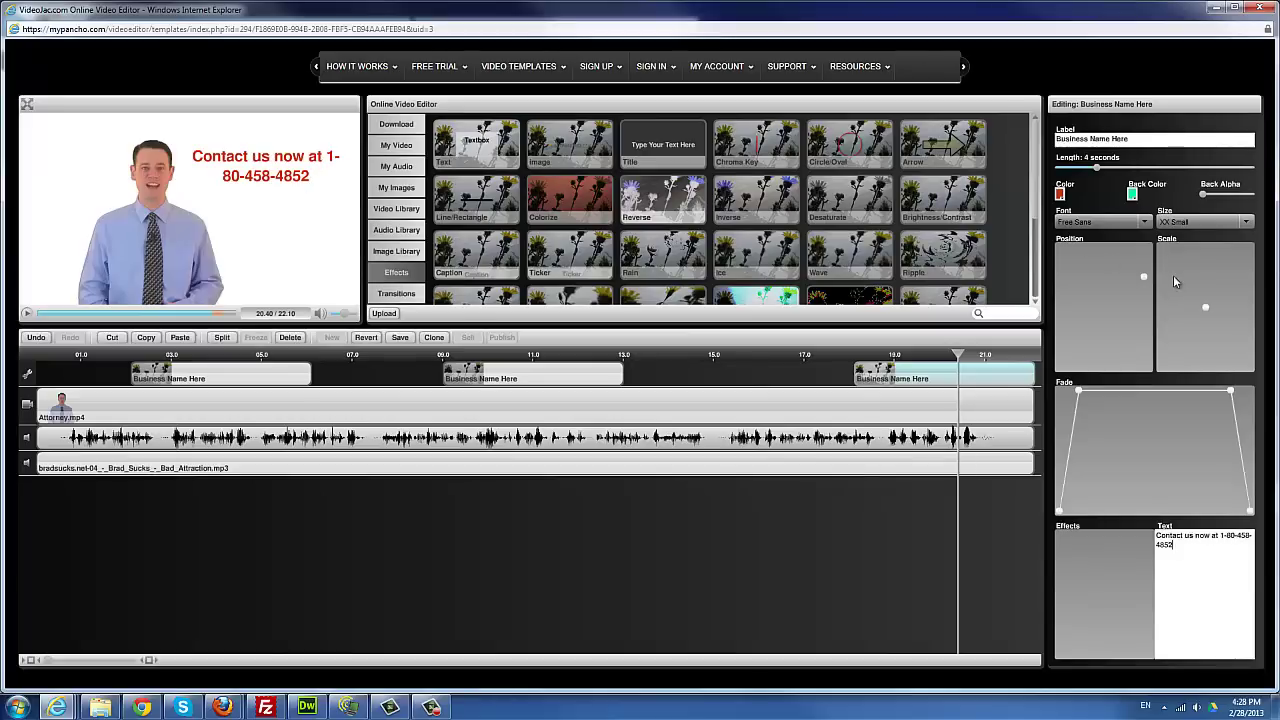
Fix the number's missing zero, enlarge the text, wrap it onto two lines and raise it
mouse_move(1208, 308)
mouse_down()
mouse_move(1196, 300)
mouse_move(1219, 299)
mouse_move(1186, 297)
mouse_move(1200, 301)
mouse_up()
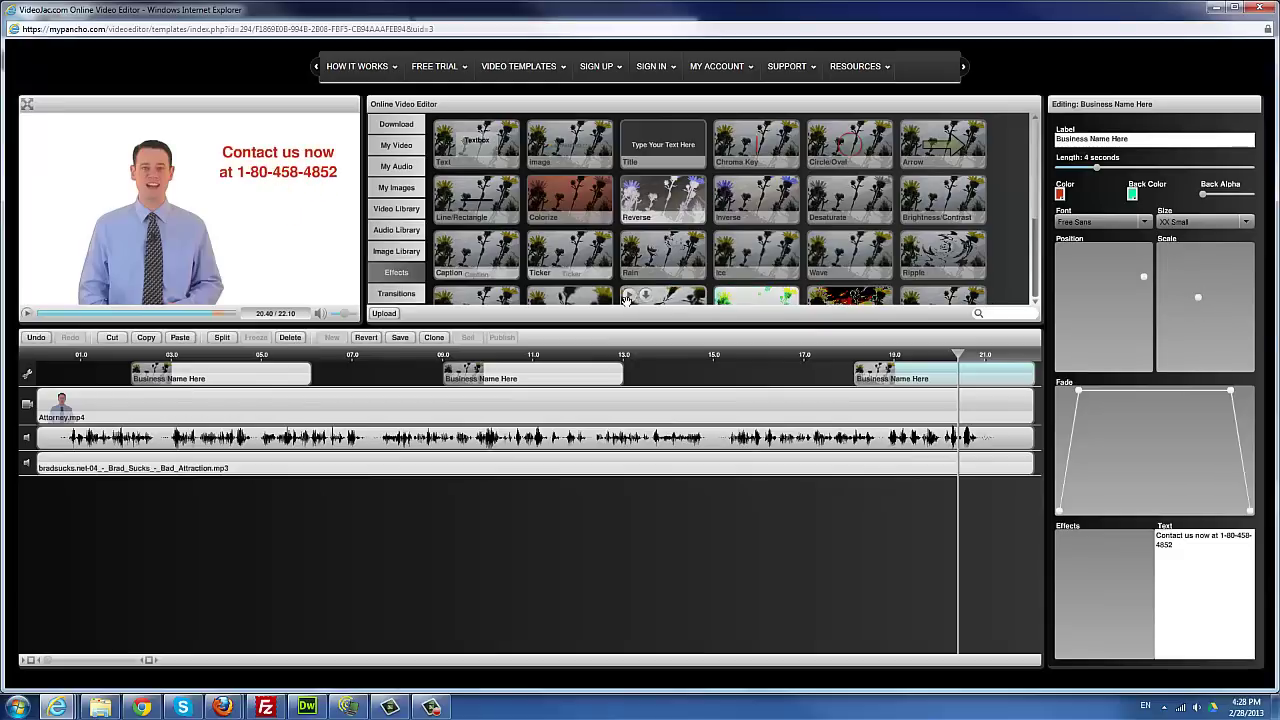
click(1230, 535)
text(0)
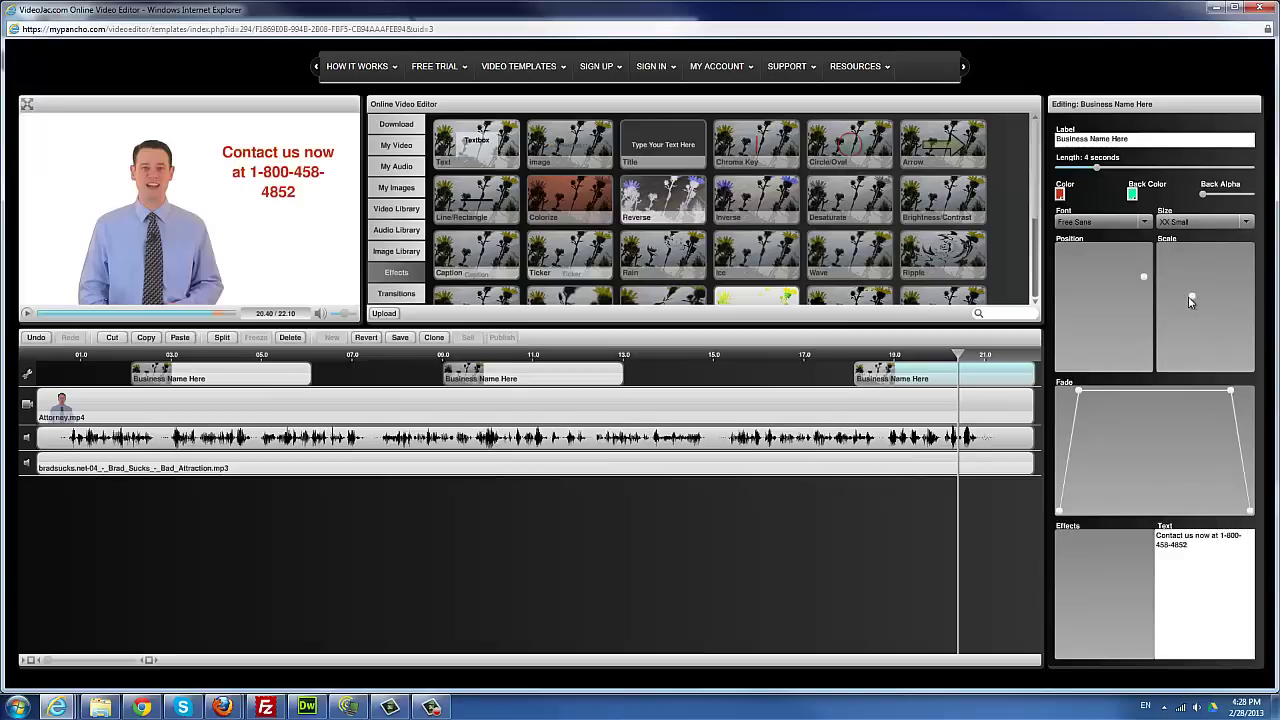
drag(1190, 302, 1202, 302)
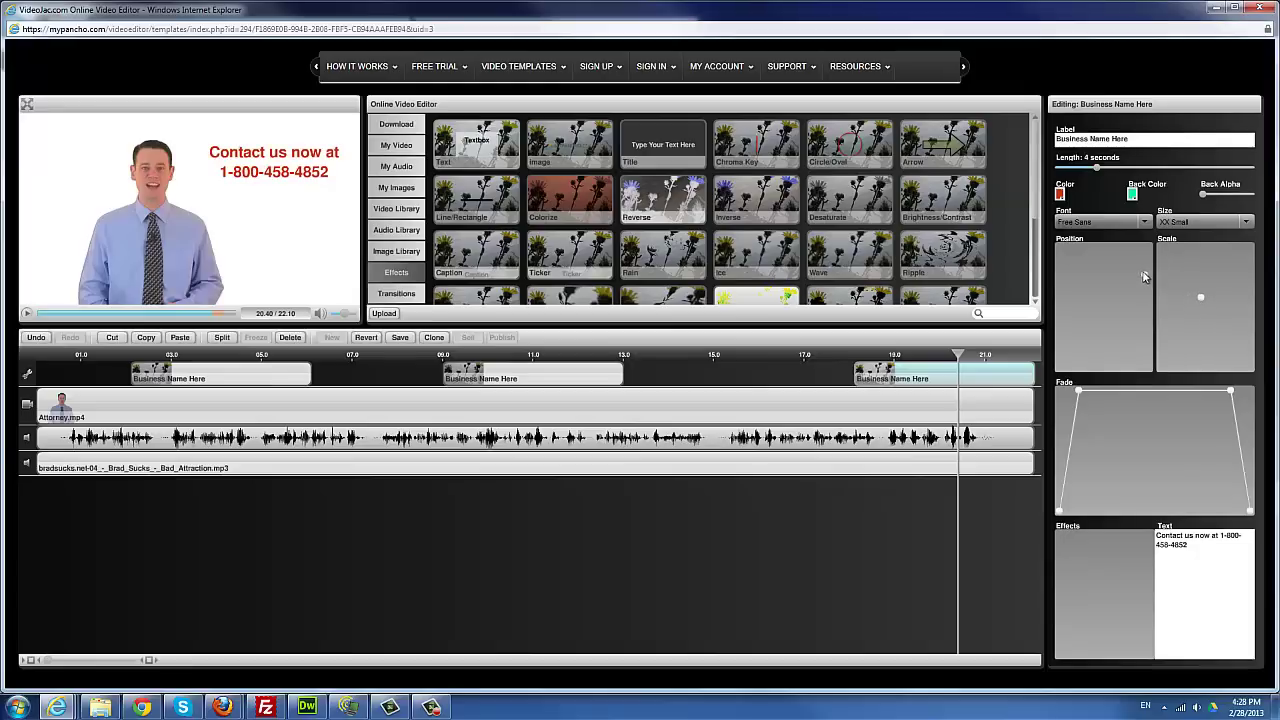
drag(1138, 265, 1136, 249)
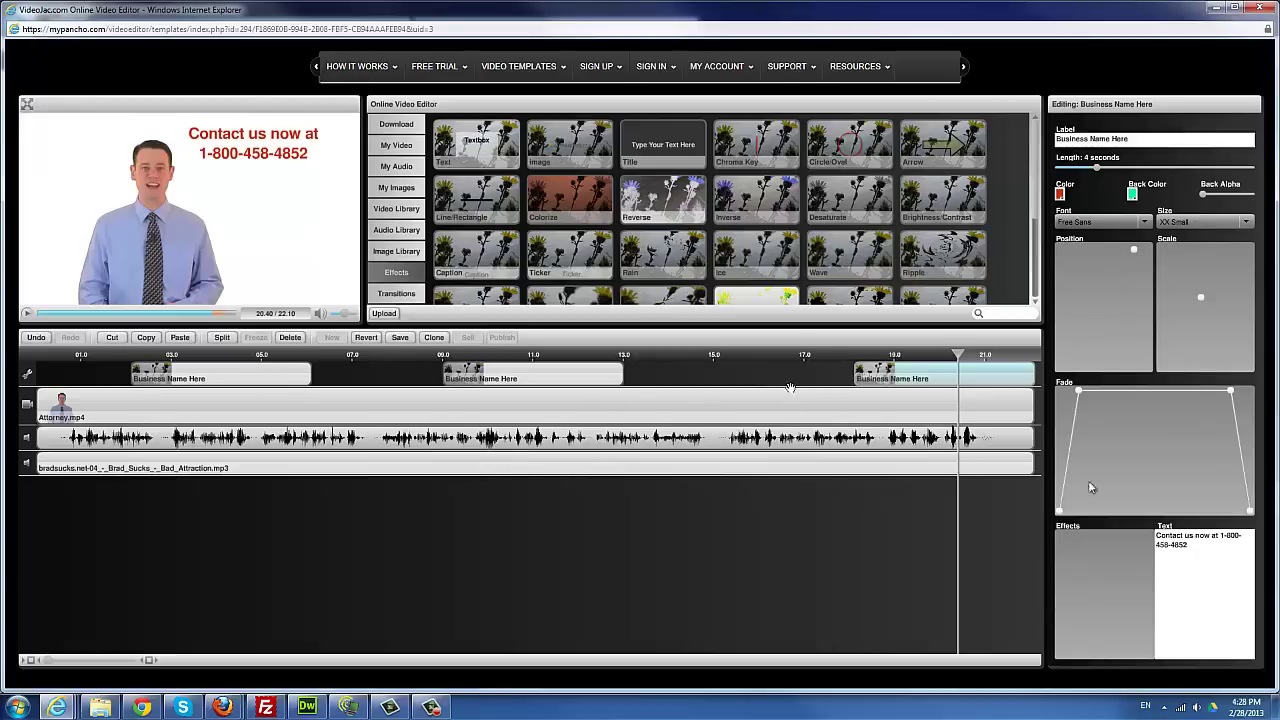
drag(1190, 548, 1128, 524)
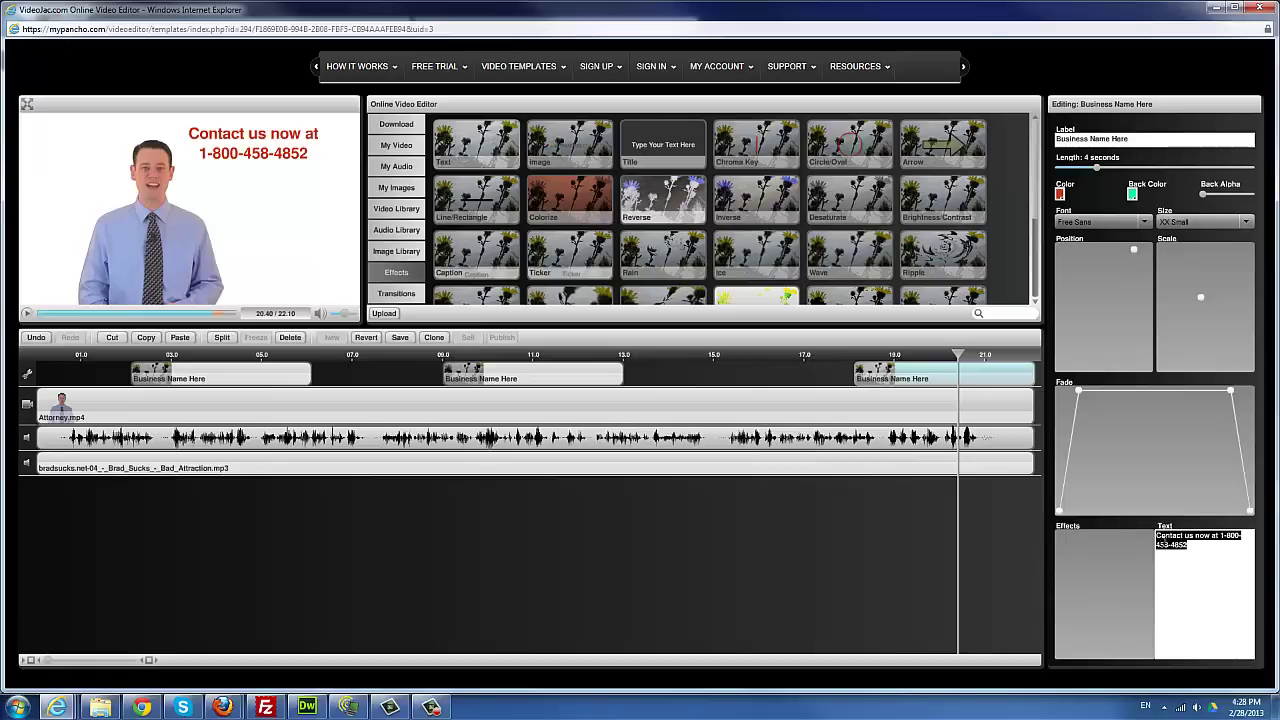
Copy the contact text into the third clip's Label field
right_click(1188, 542)
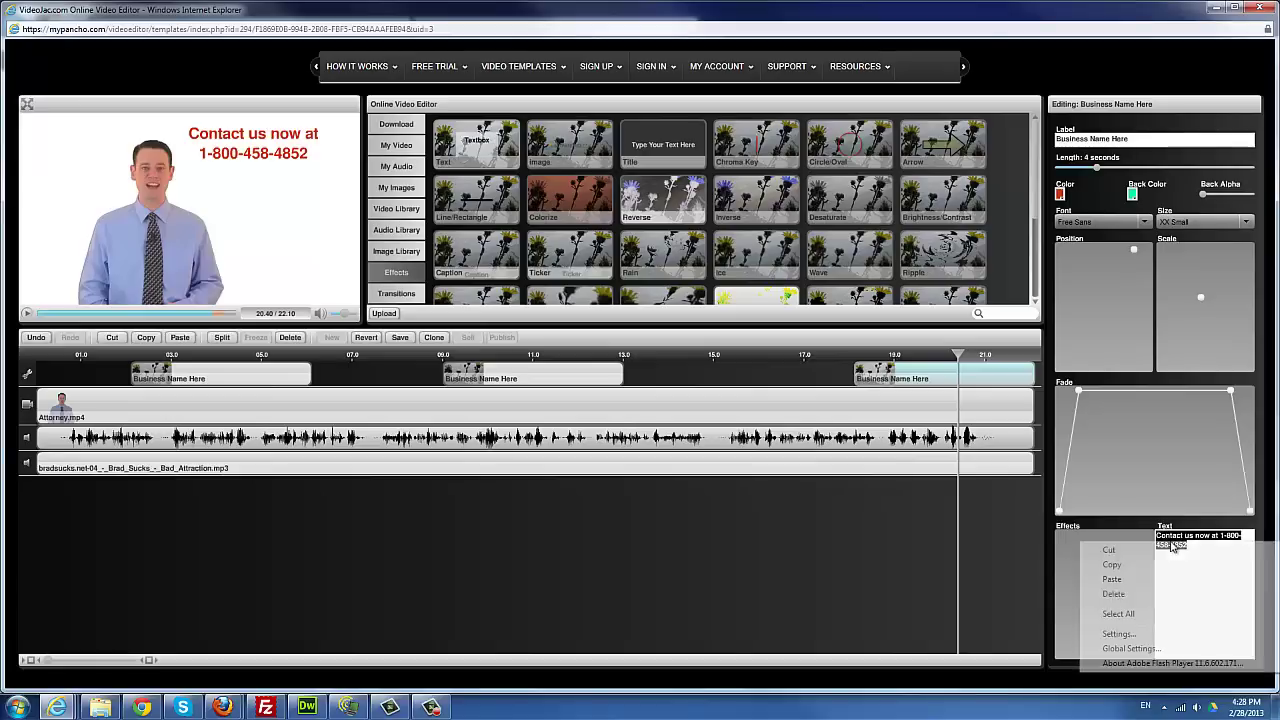
click(1125, 570)
drag(1130, 139, 1086, 133)
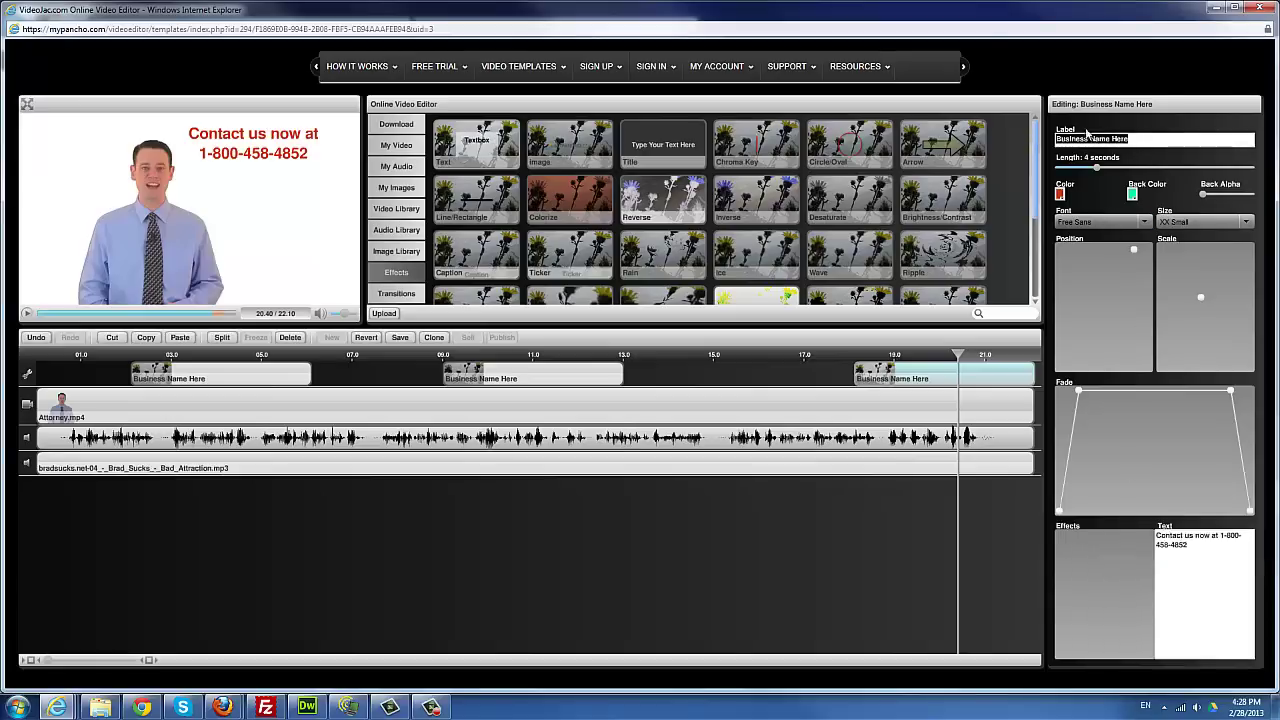
right_click(1092, 140)
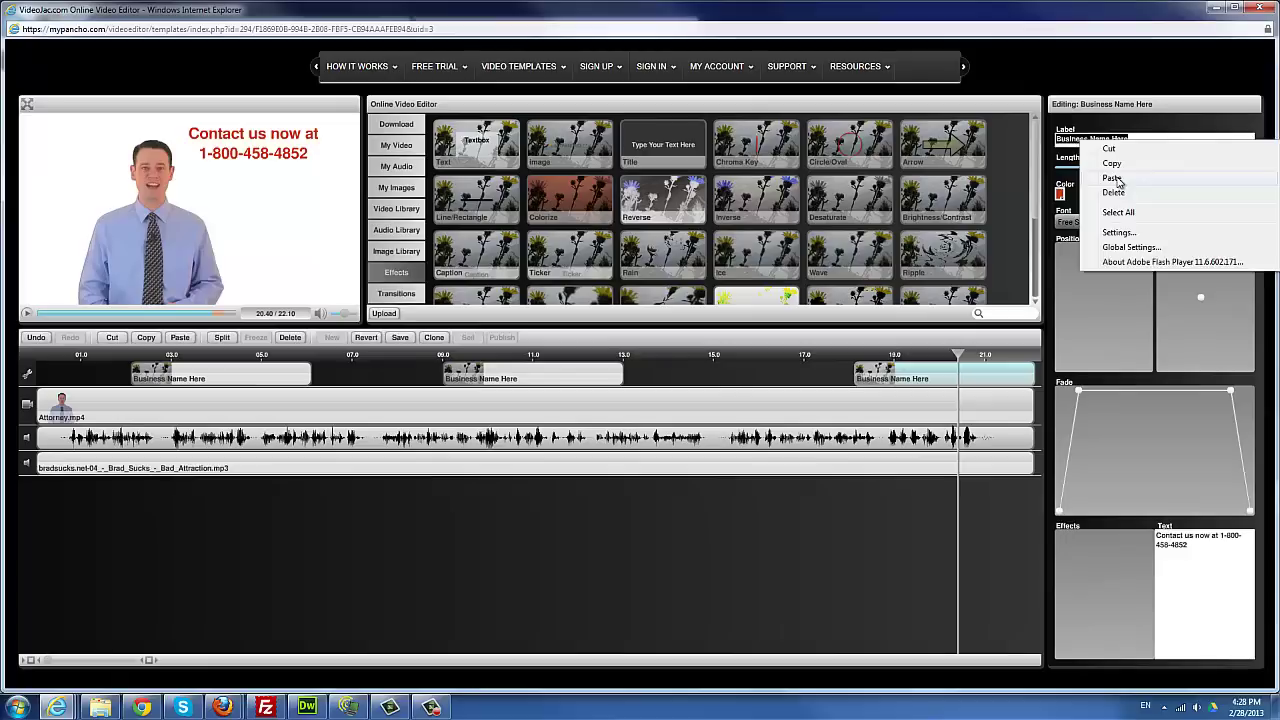
click(1110, 187)
Label the middle clip 'We are the best!' by pasting in its caption text
click(580, 377)
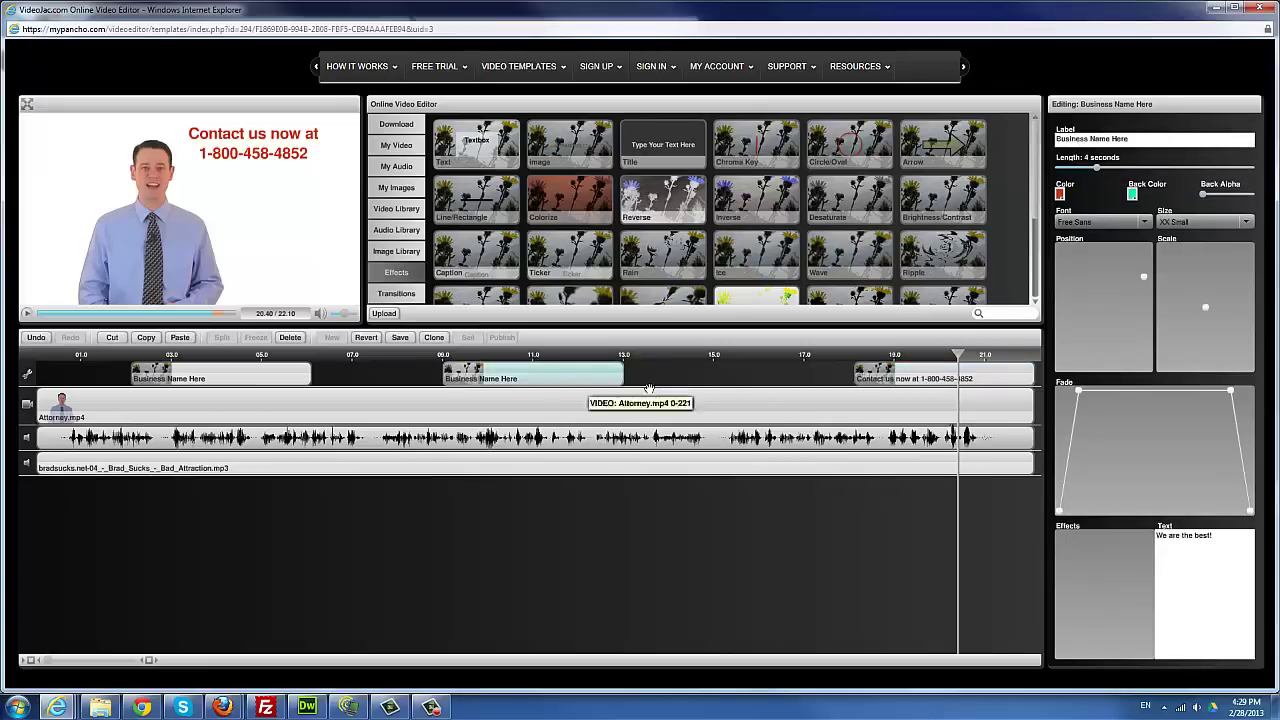
drag(1212, 535, 1156, 536)
right_click(1169, 536)
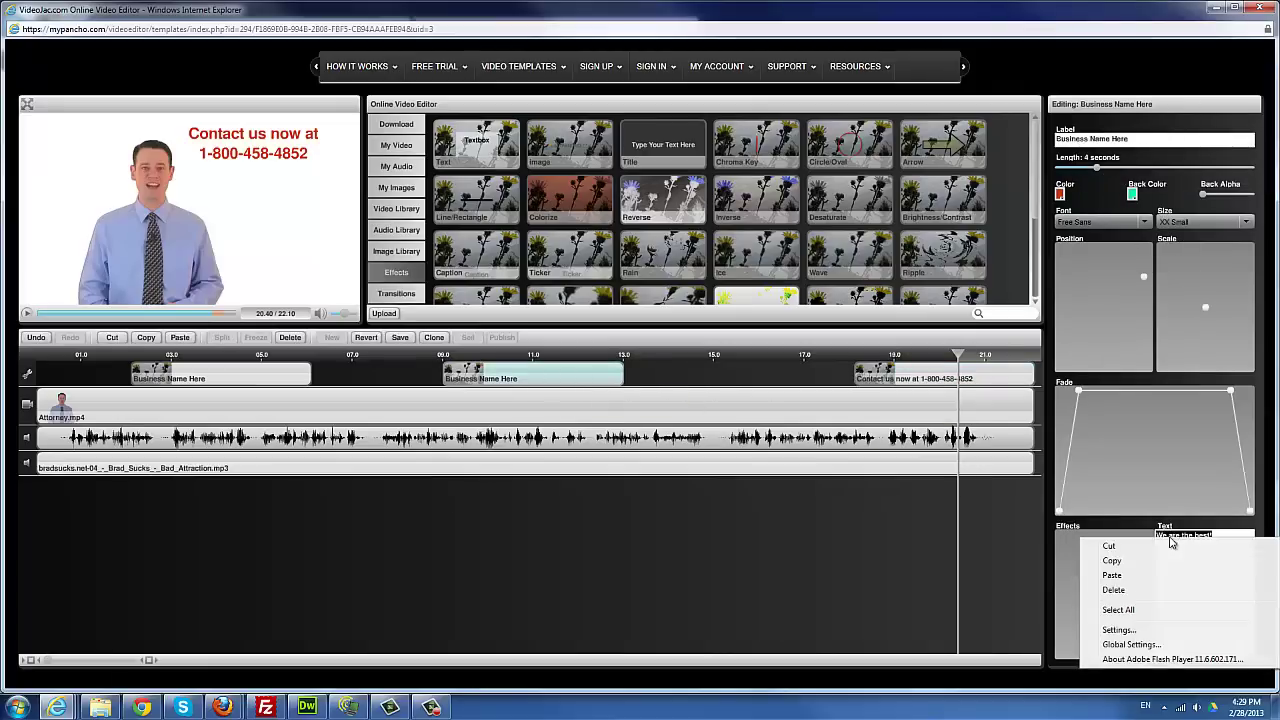
click(1114, 561)
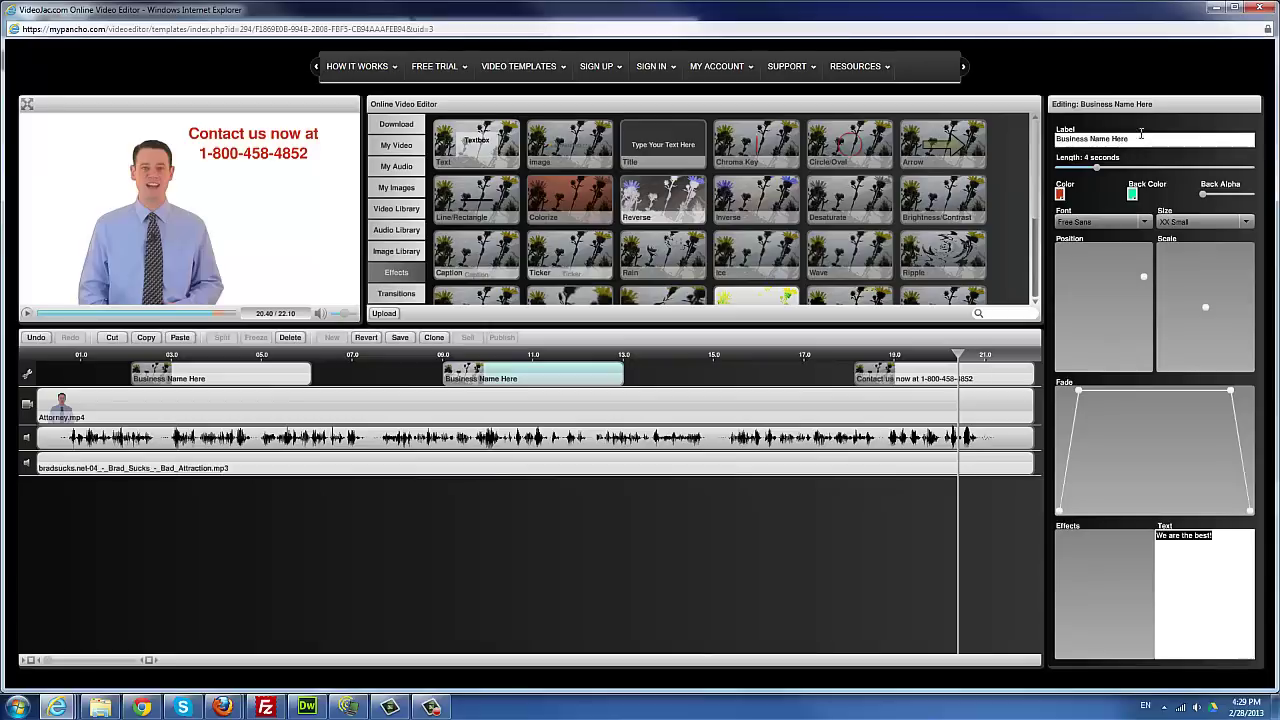
drag(1134, 138, 1056, 139)
right_click(1080, 139)
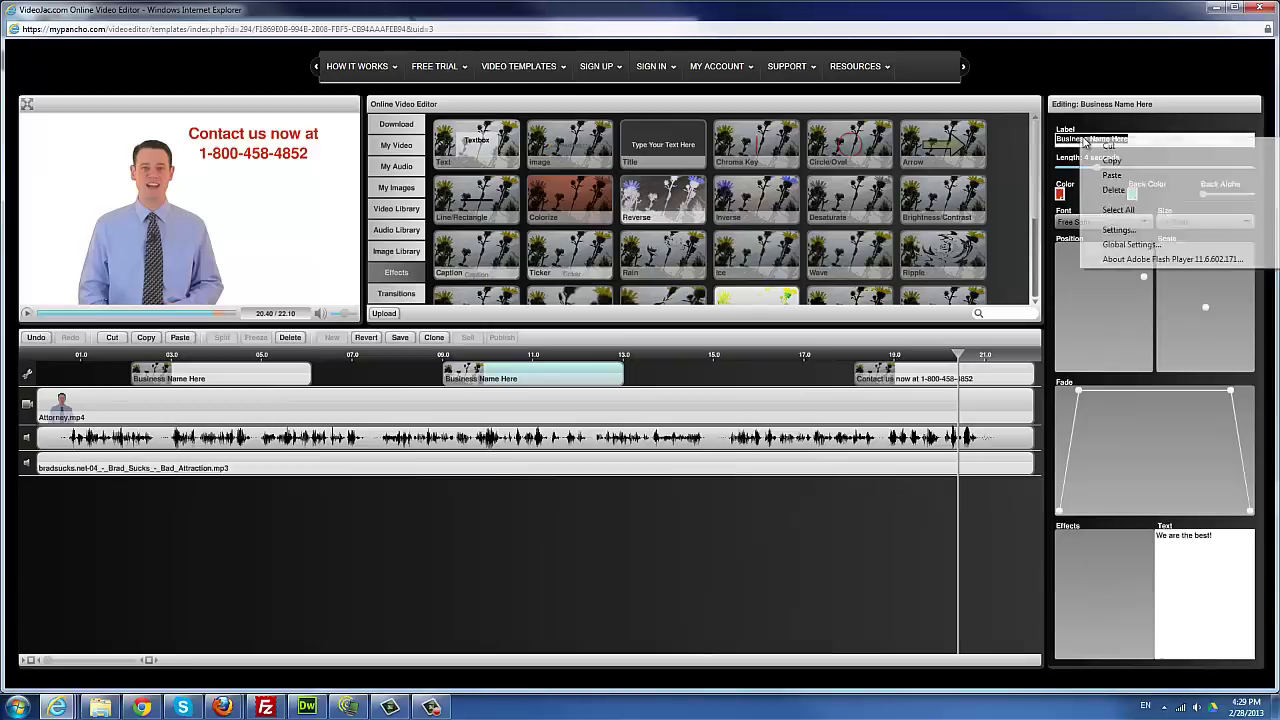
click(1112, 175)
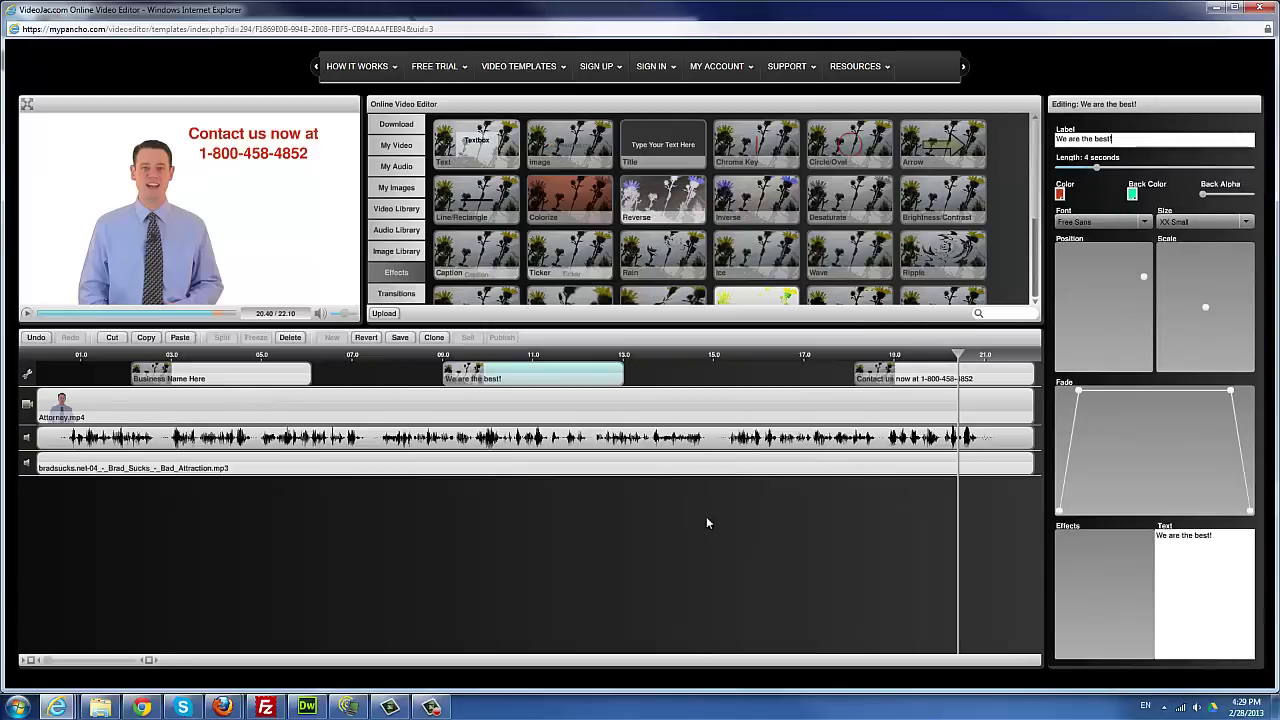
click(705, 517)
Scrub playback around 10–11 seconds to check the We are the best! clip
click(492, 365)
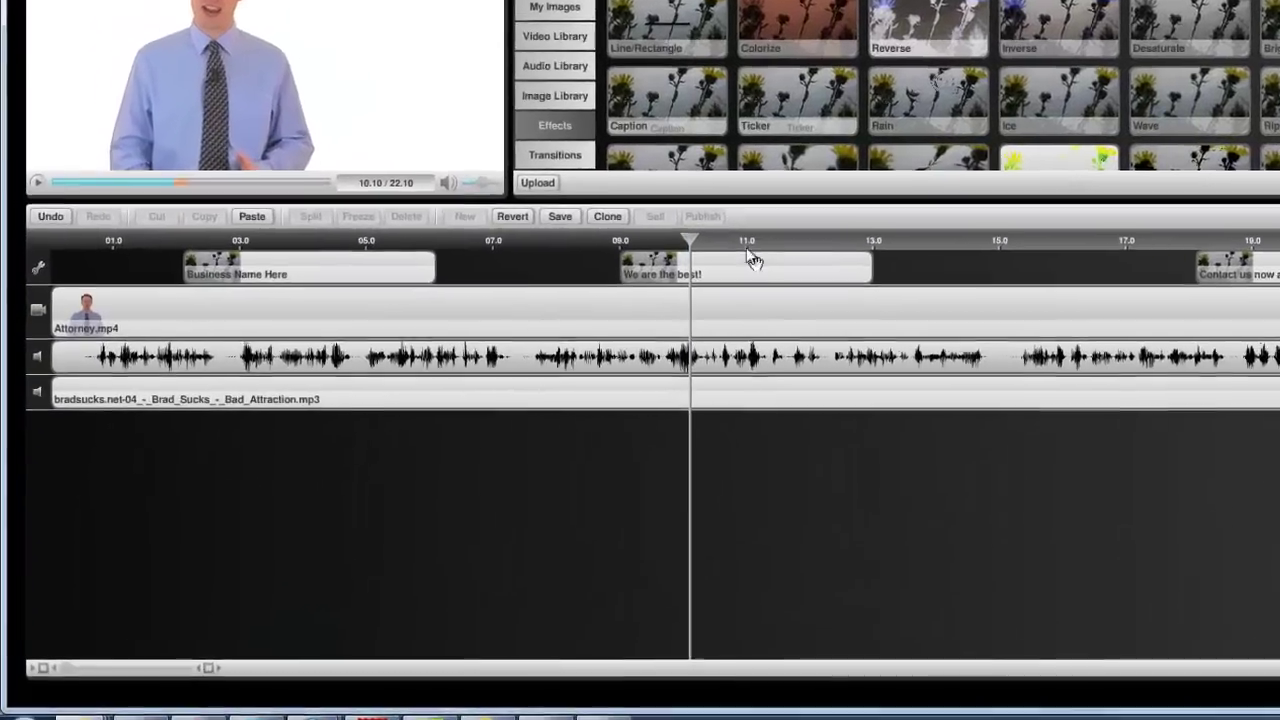
click(538, 355)
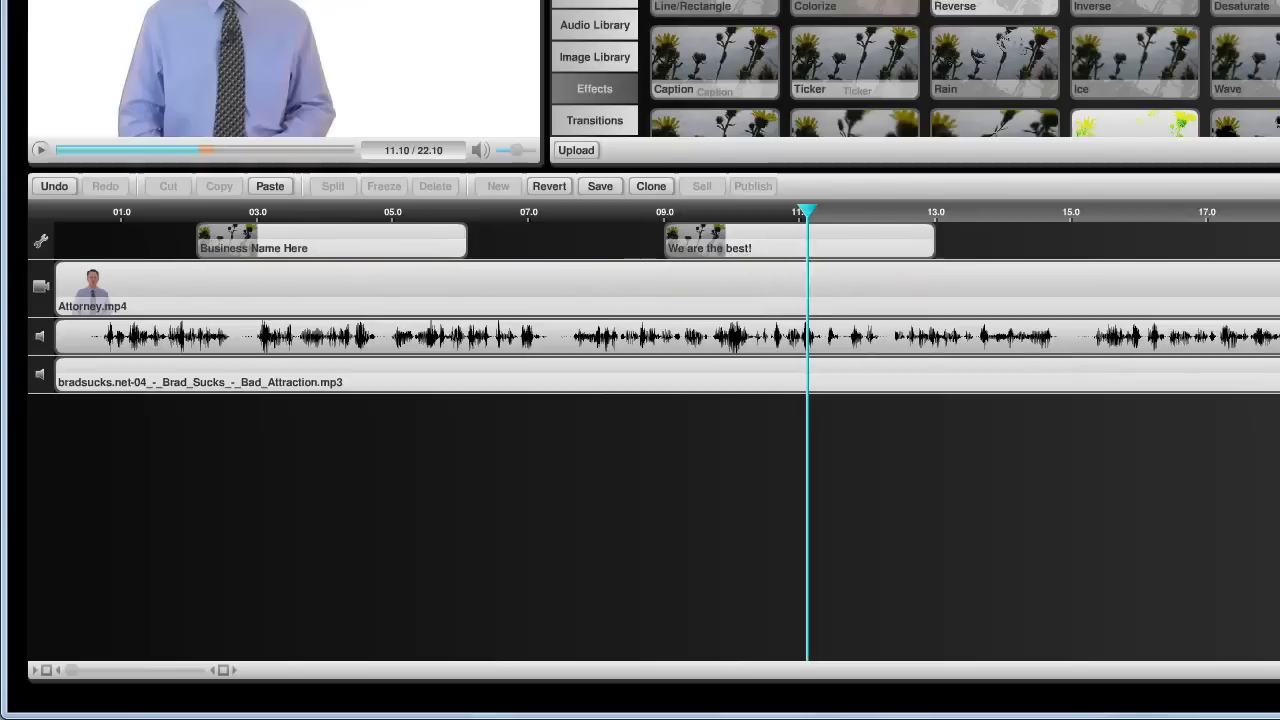
click(849, 252)
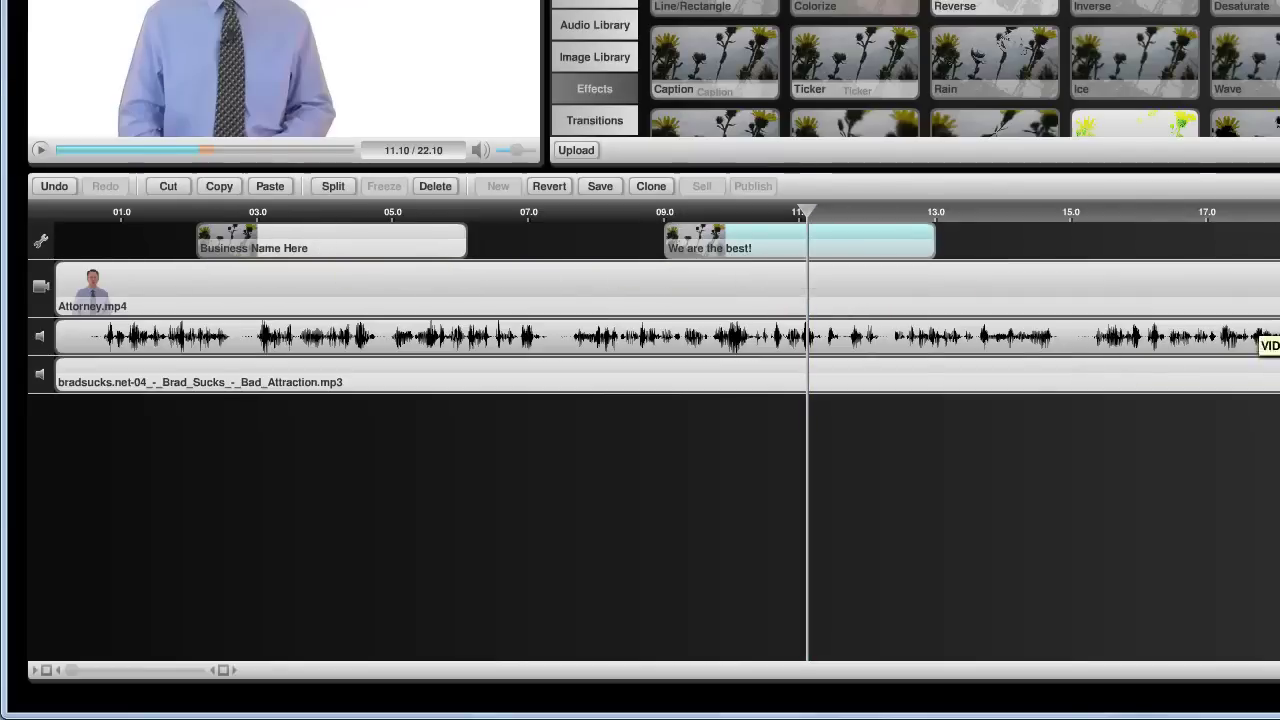
drag(93, 219, 170, 213)
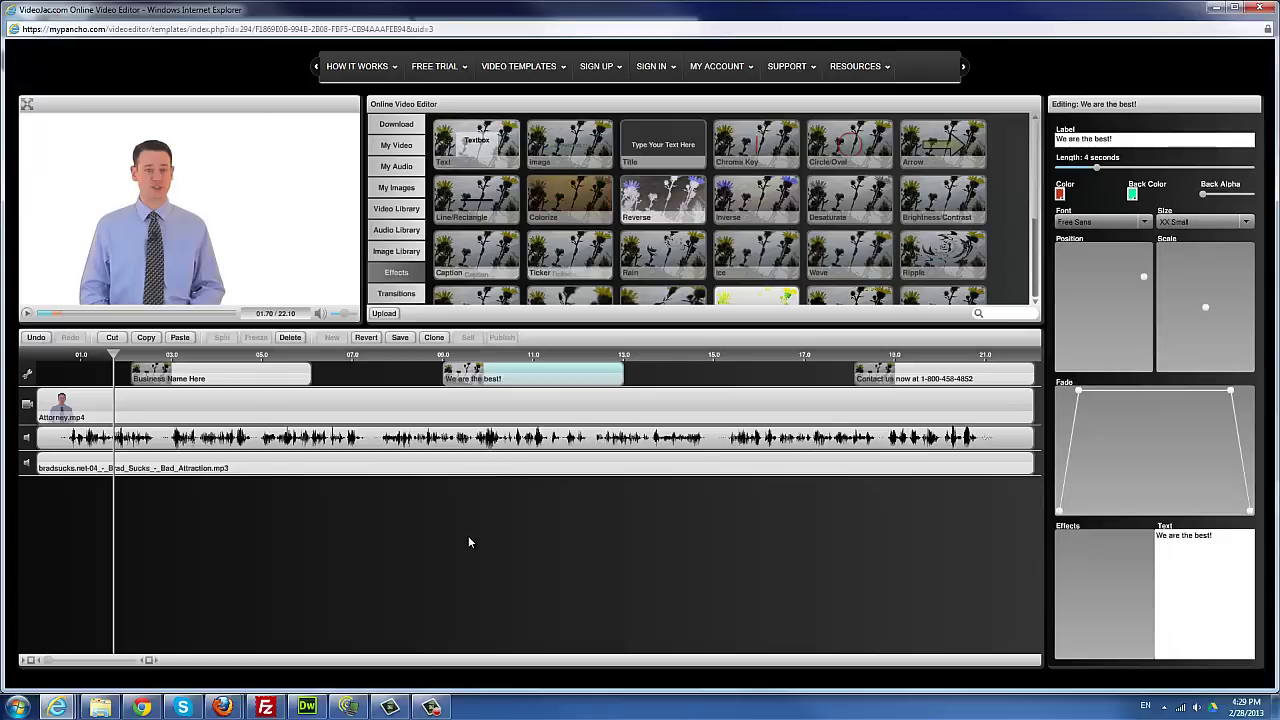
Rename the project from Untitled to 'Truck Drivers' and save it
click(416, 524)
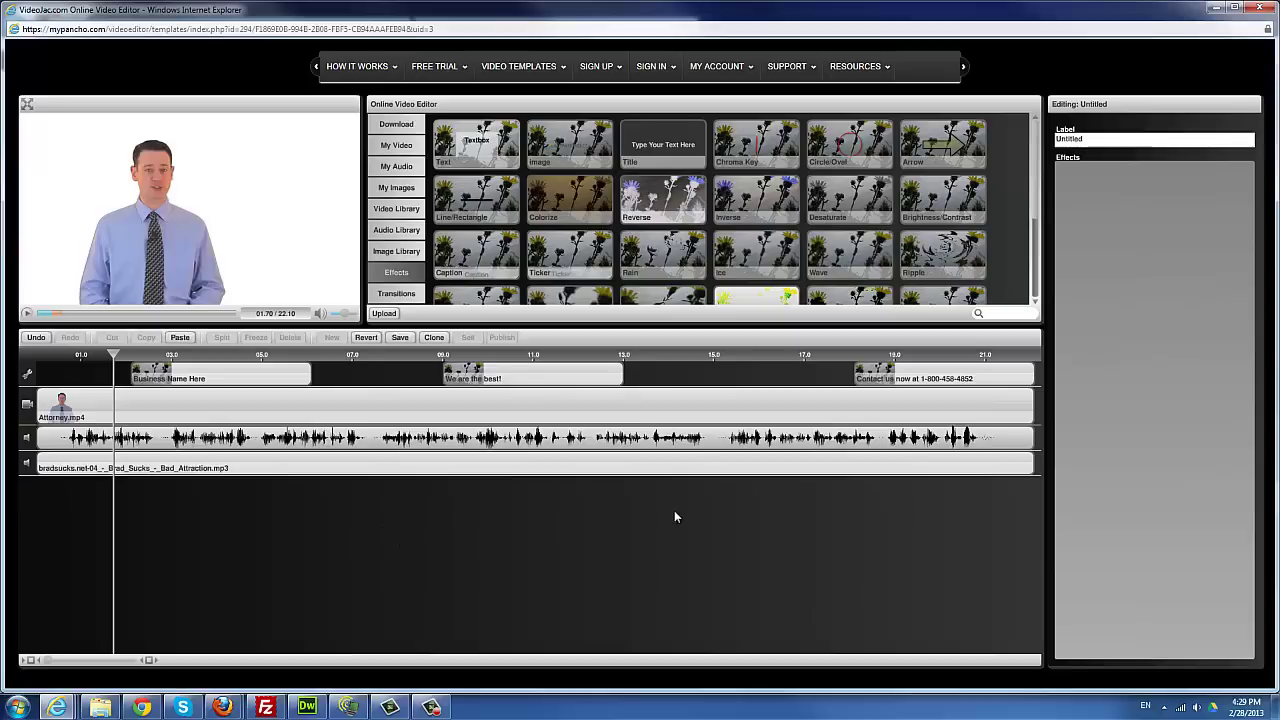
drag(1107, 139, 1055, 145)
text(Truck Driveers)
click(401, 338)
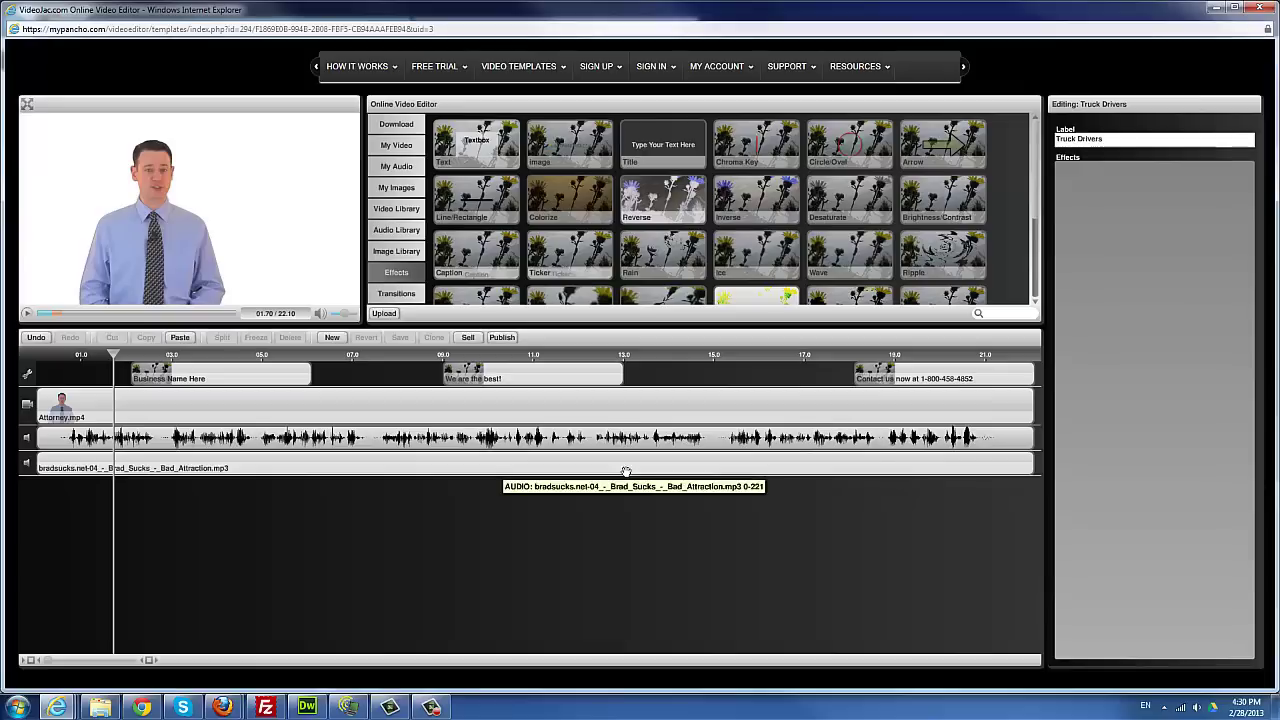
click(412, 140)
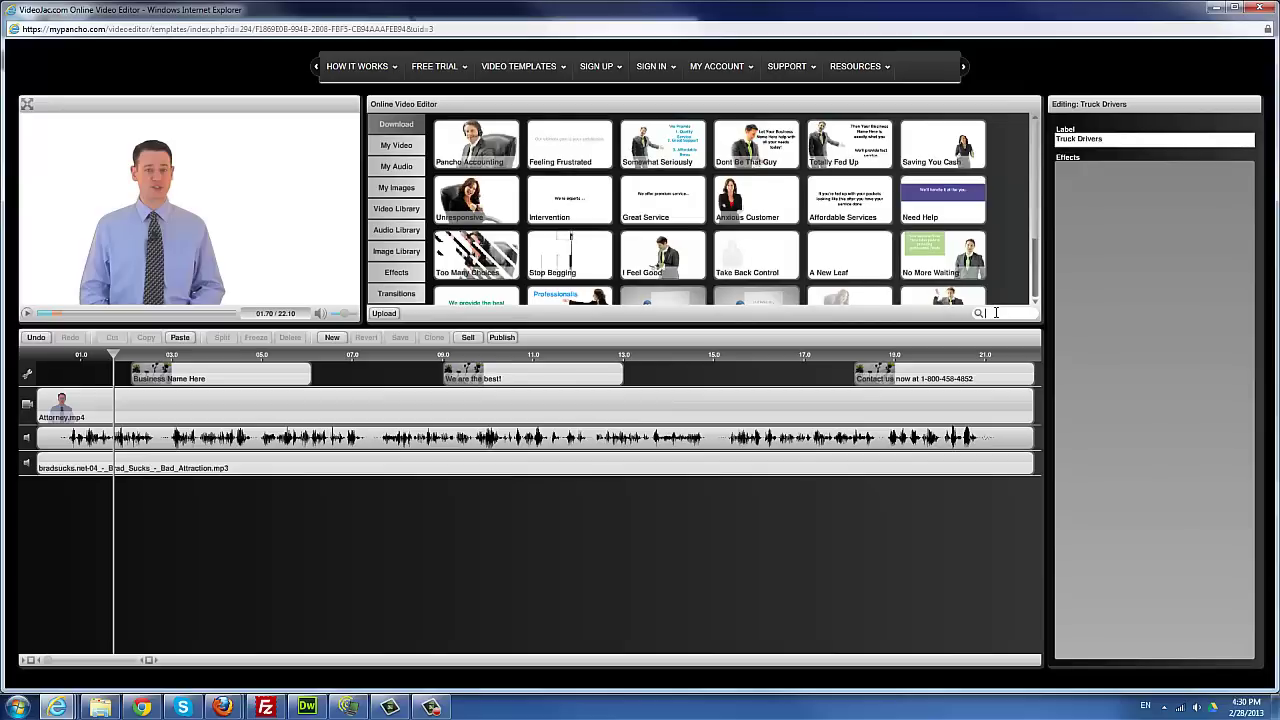
text(truc)
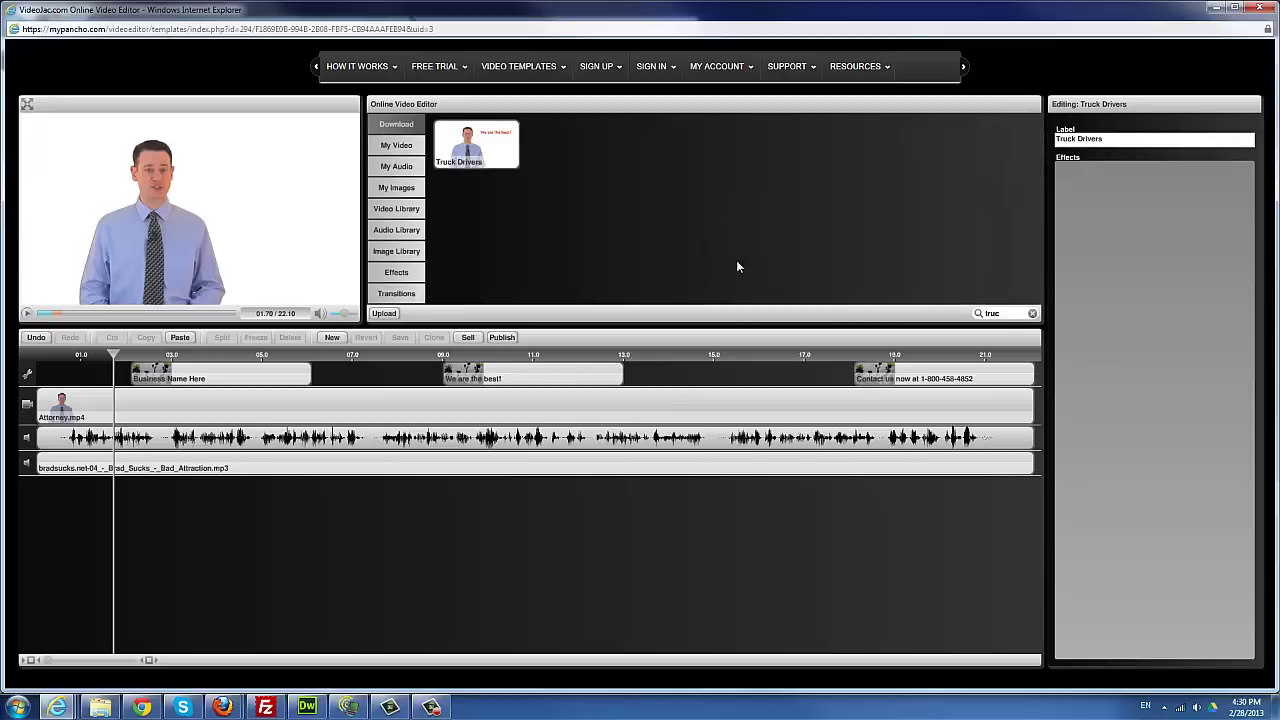
click(442, 129)
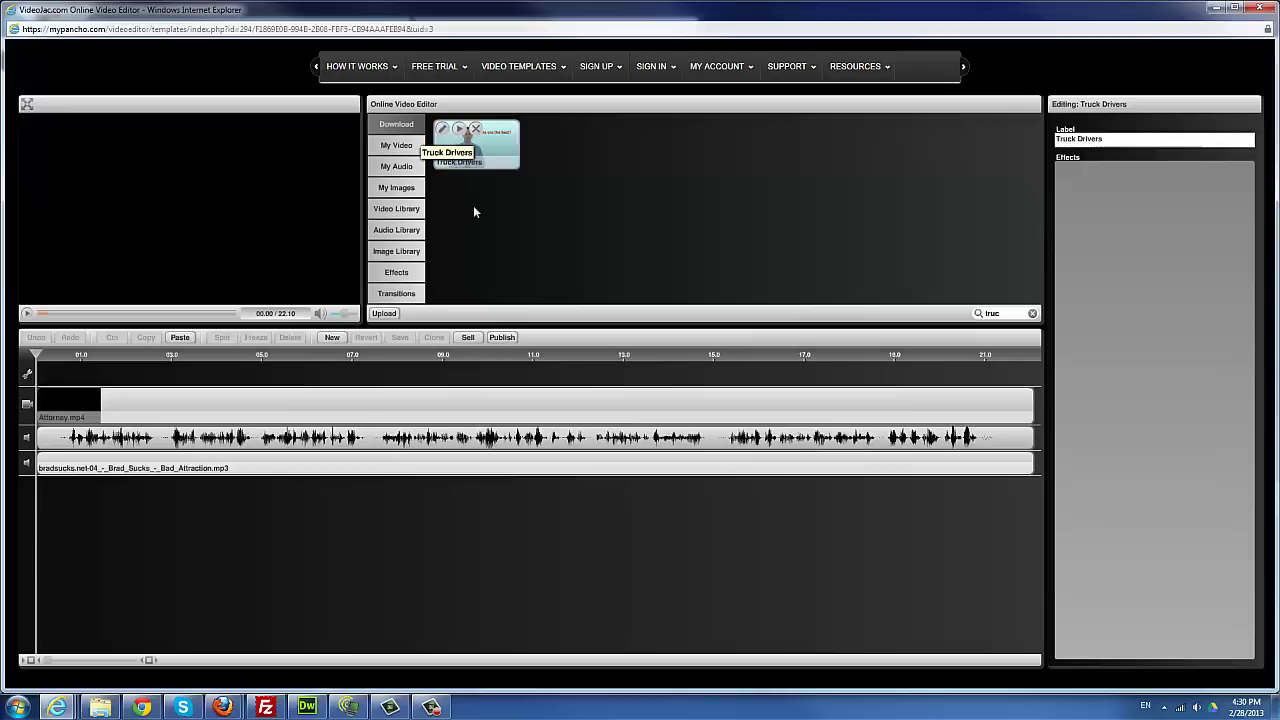
click(523, 358)
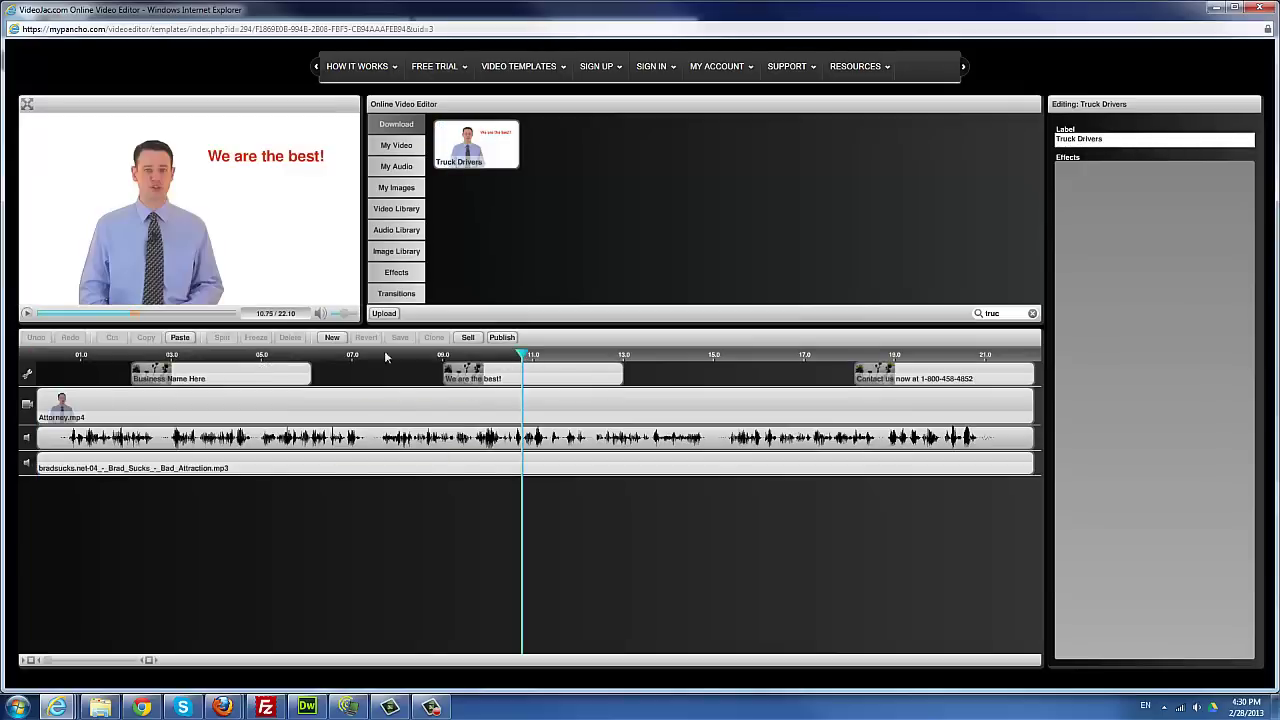
click(213, 362)
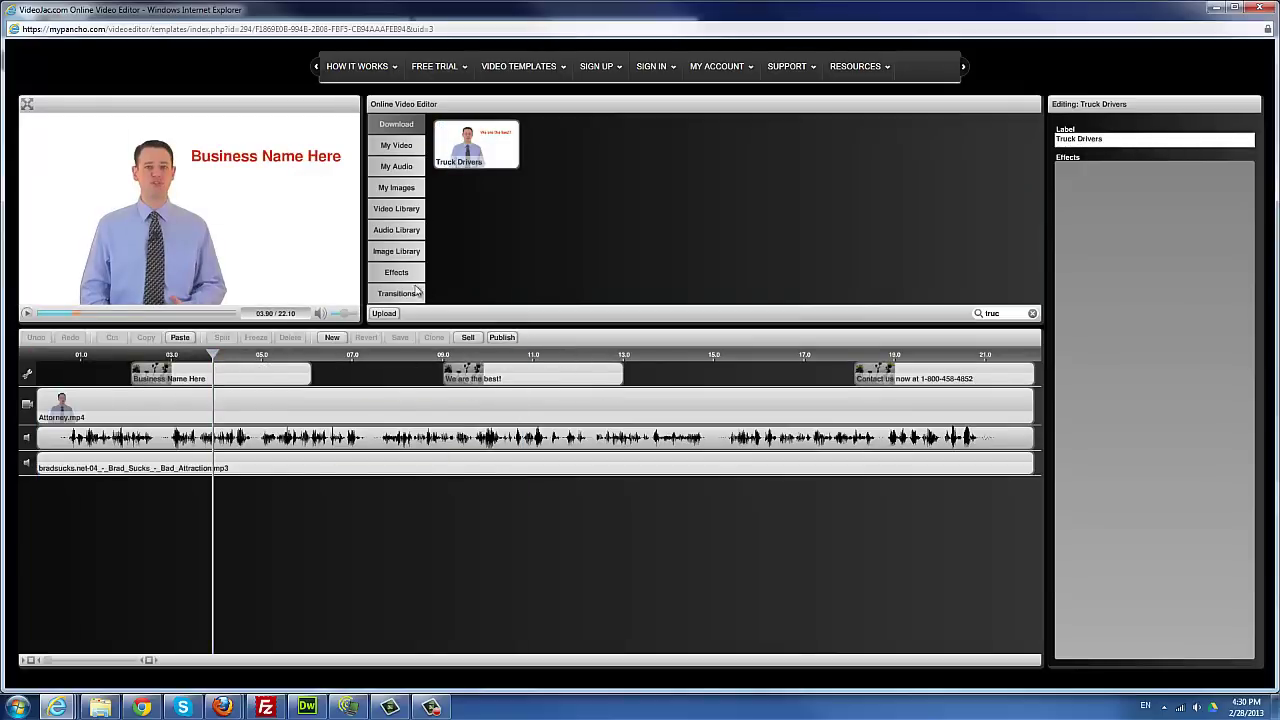
mouse_move(490, 139)
click(281, 358)
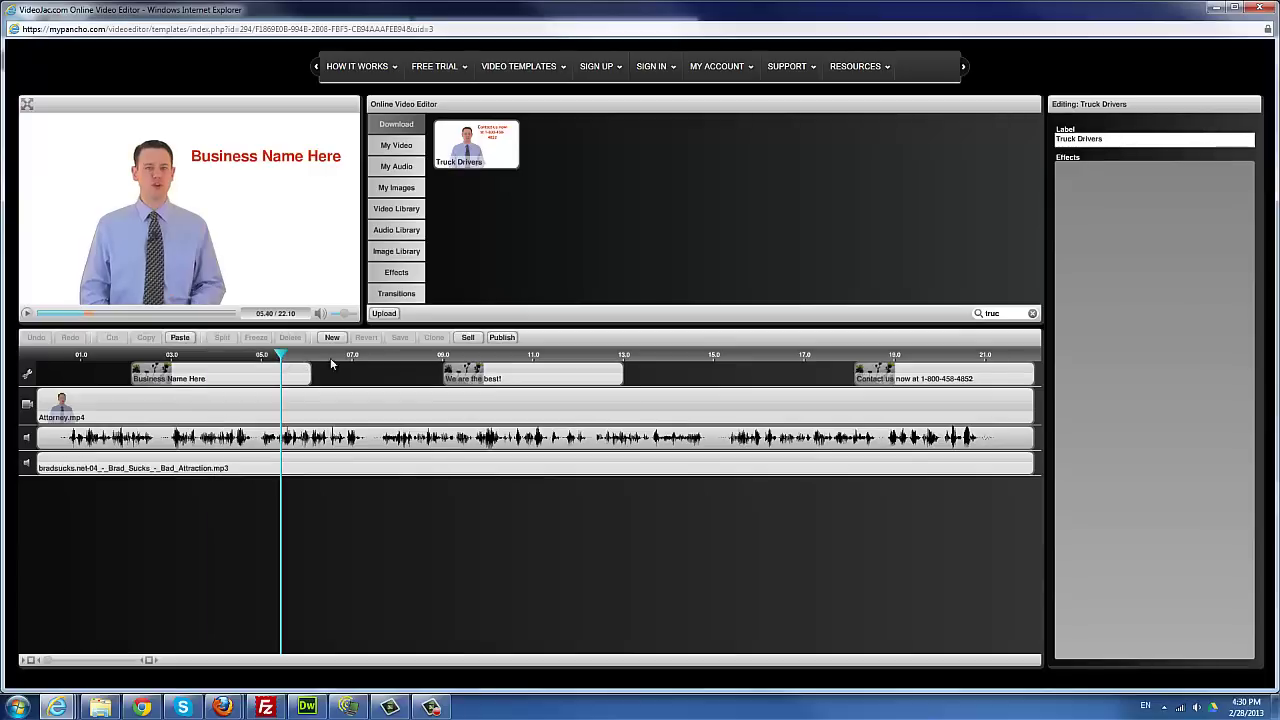
click(568, 357)
click(781, 357)
click(928, 356)
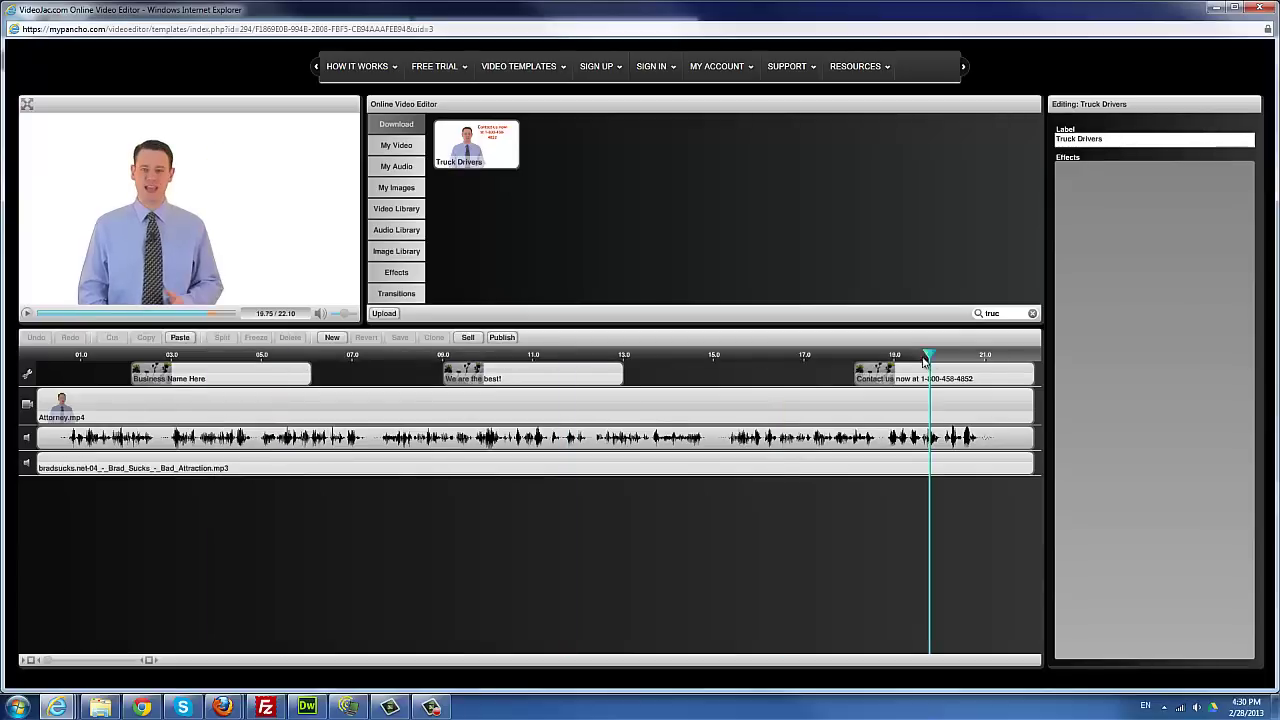
click(528, 357)
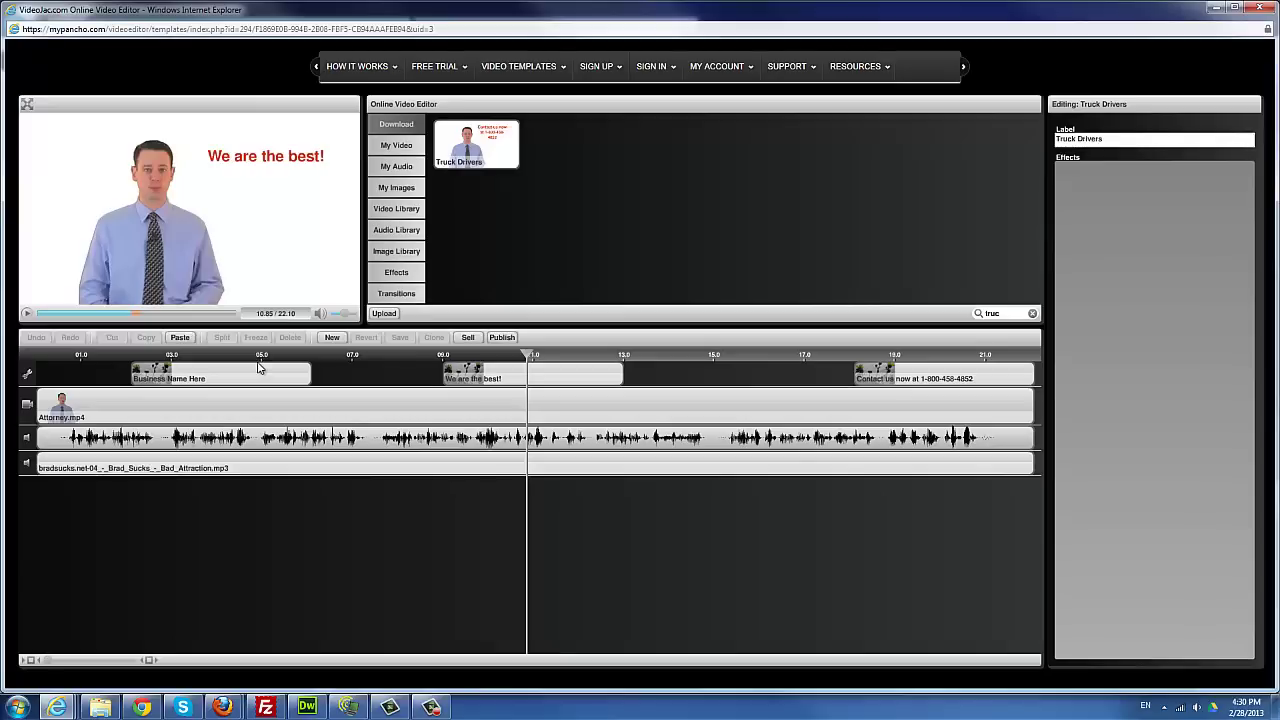
click(261, 357)
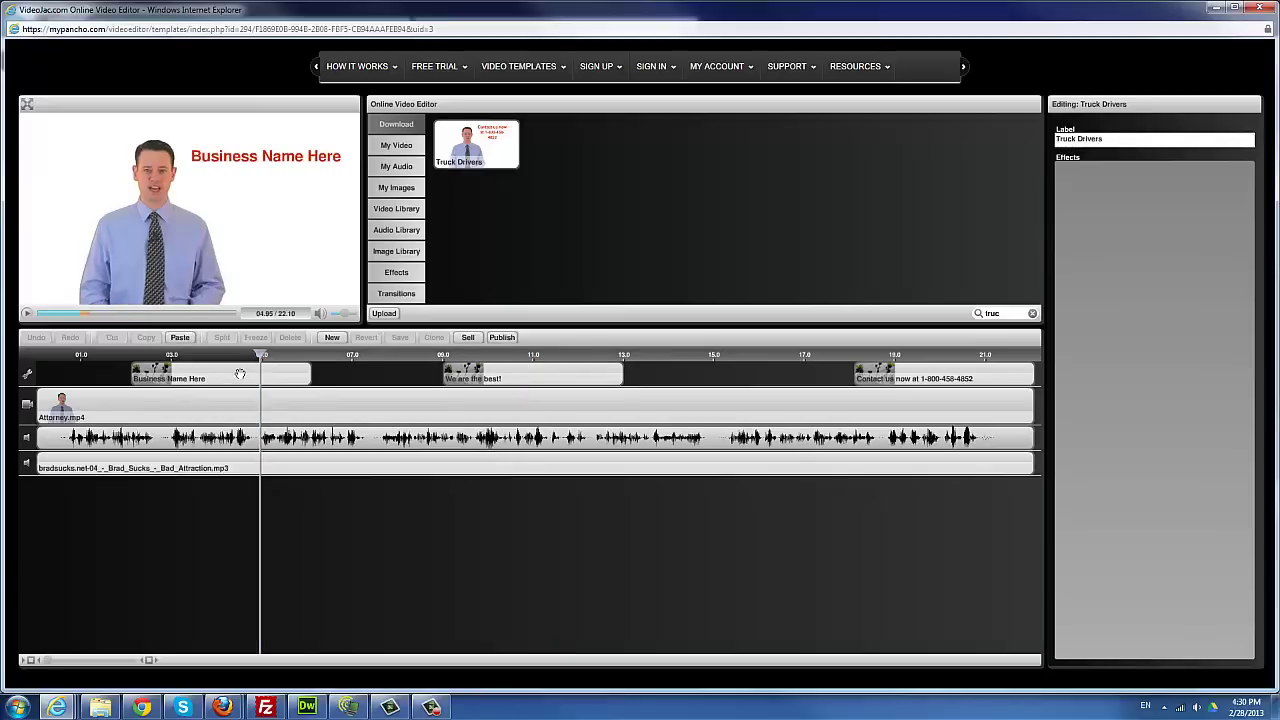
Change the opening caption text from 'Business Name Here' to 'John Trucking Inc.'
click(240, 374)
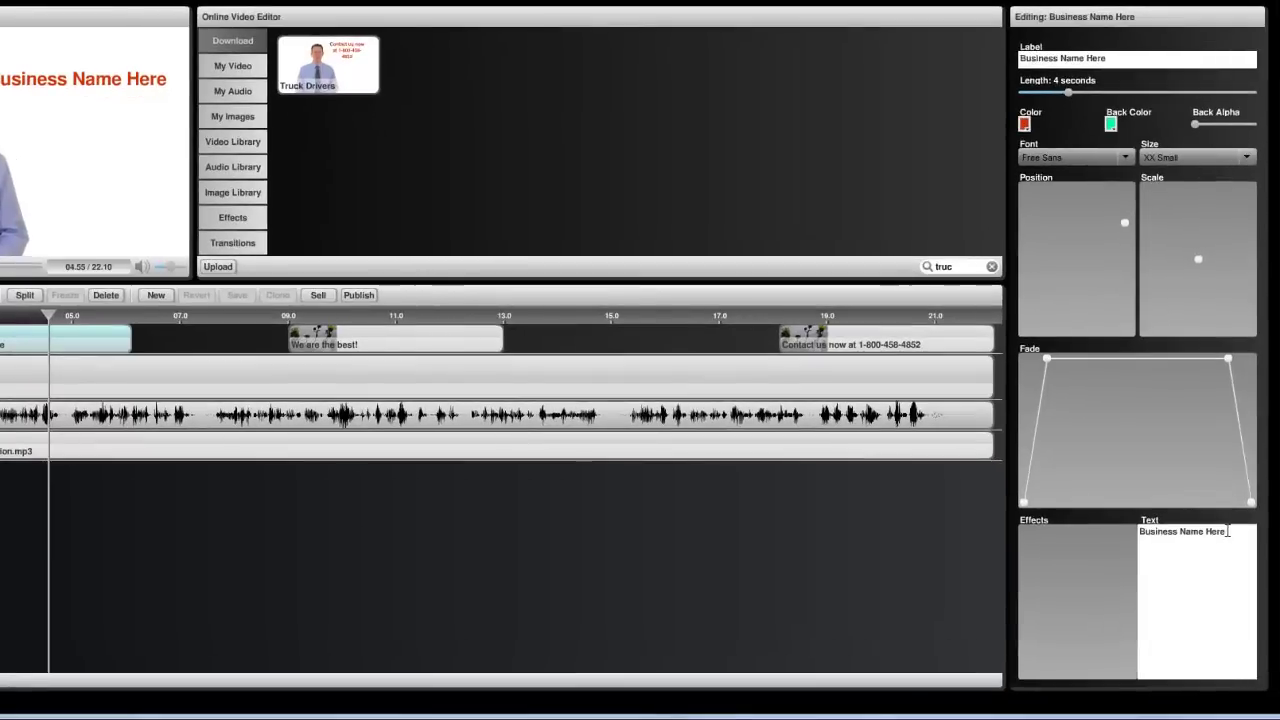
drag(1232, 535, 1142, 532)
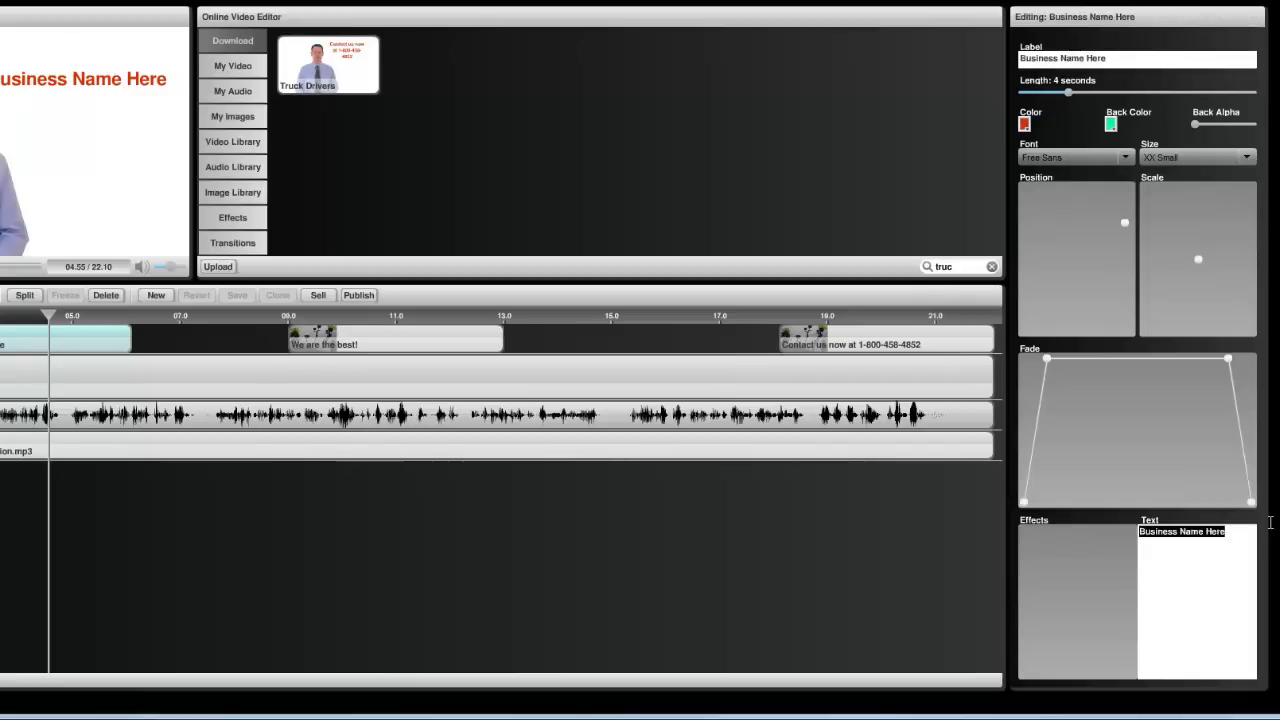
text(Johns)
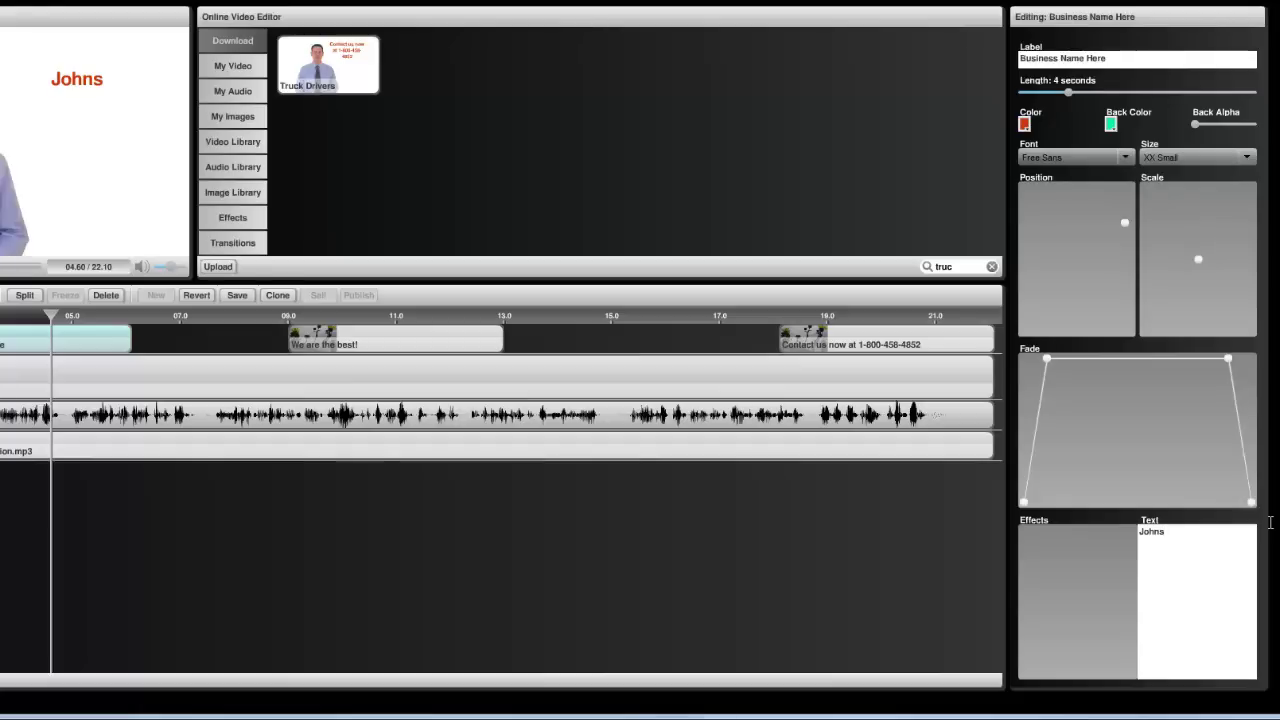
text( Dr)
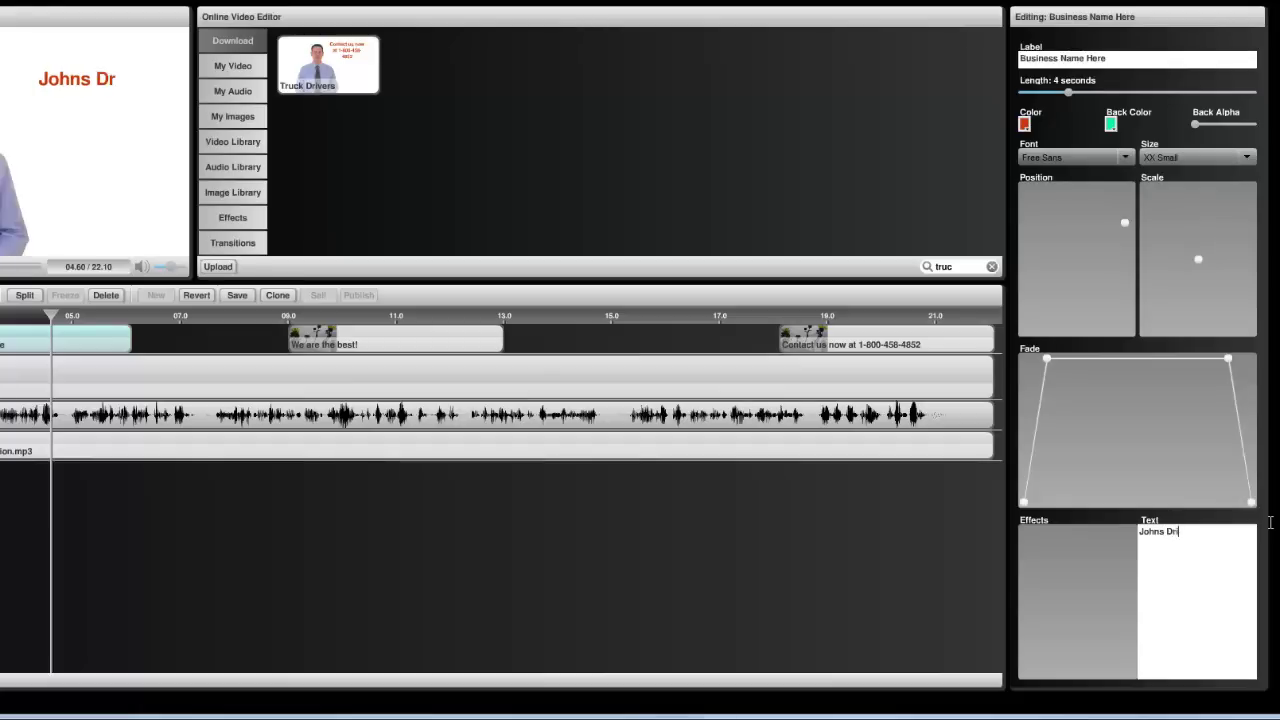
key(BackSpace)
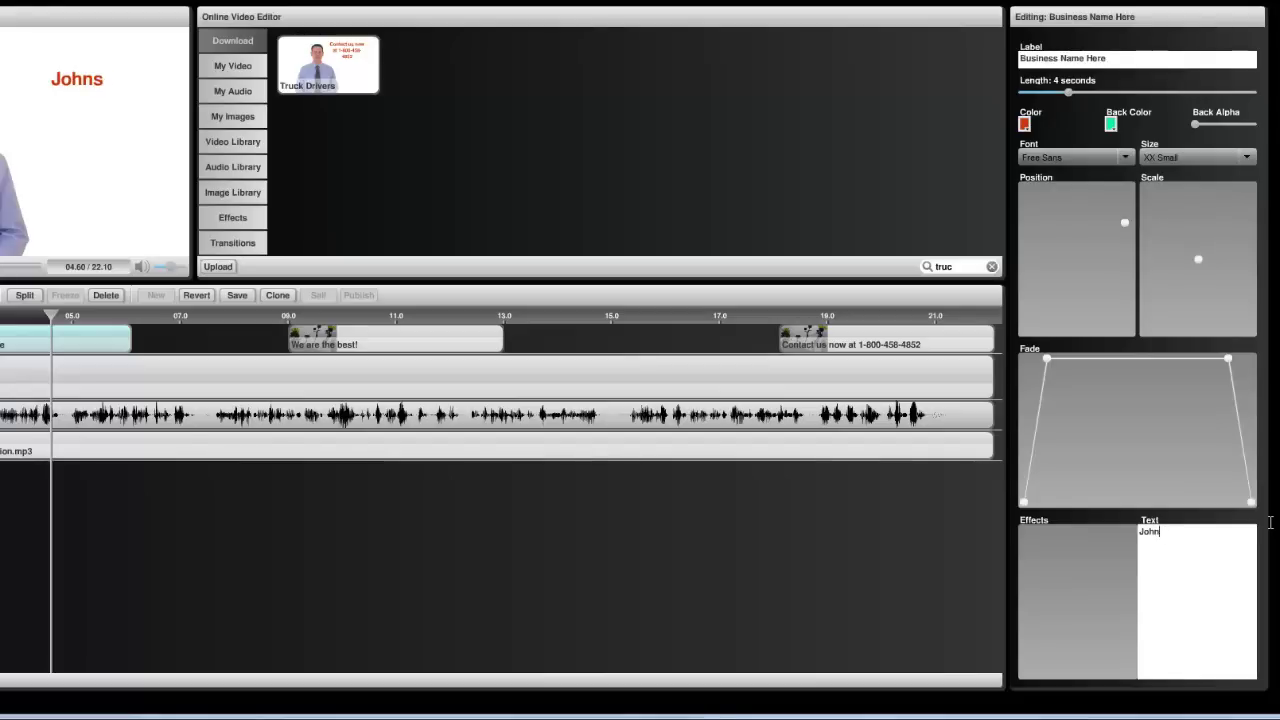
text(Truc)
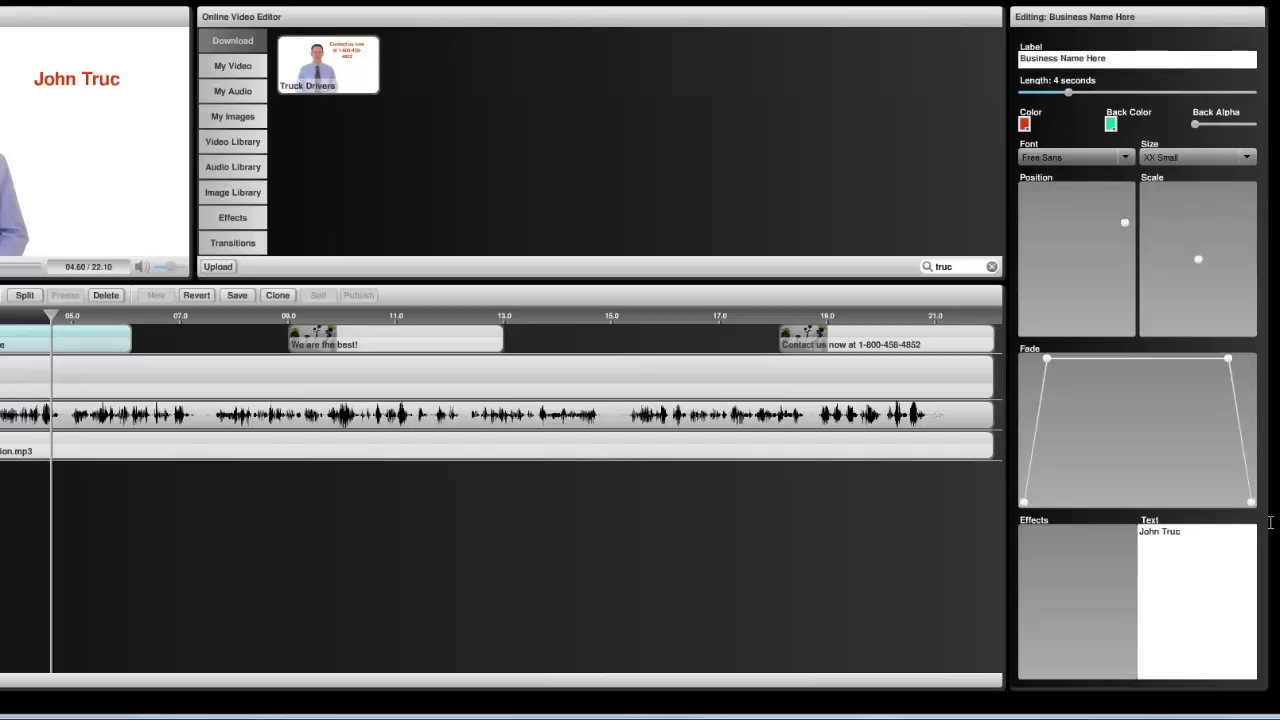
text(king)
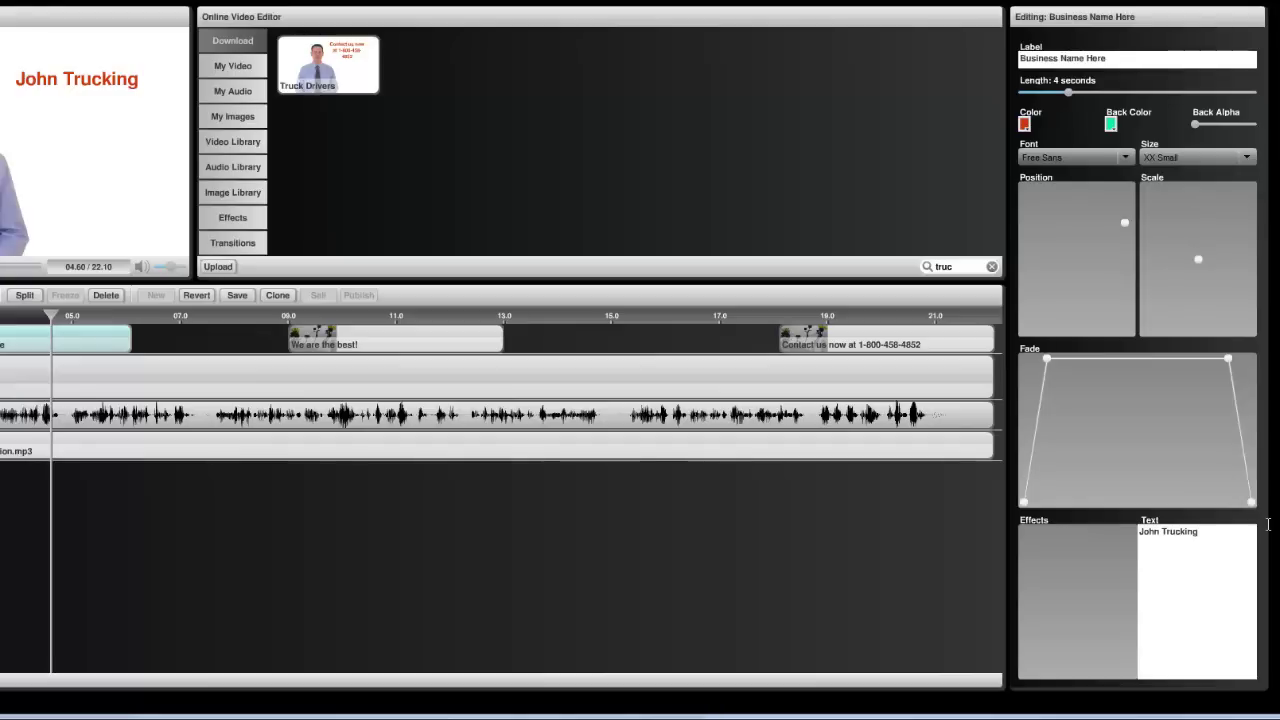
text( Inc.)
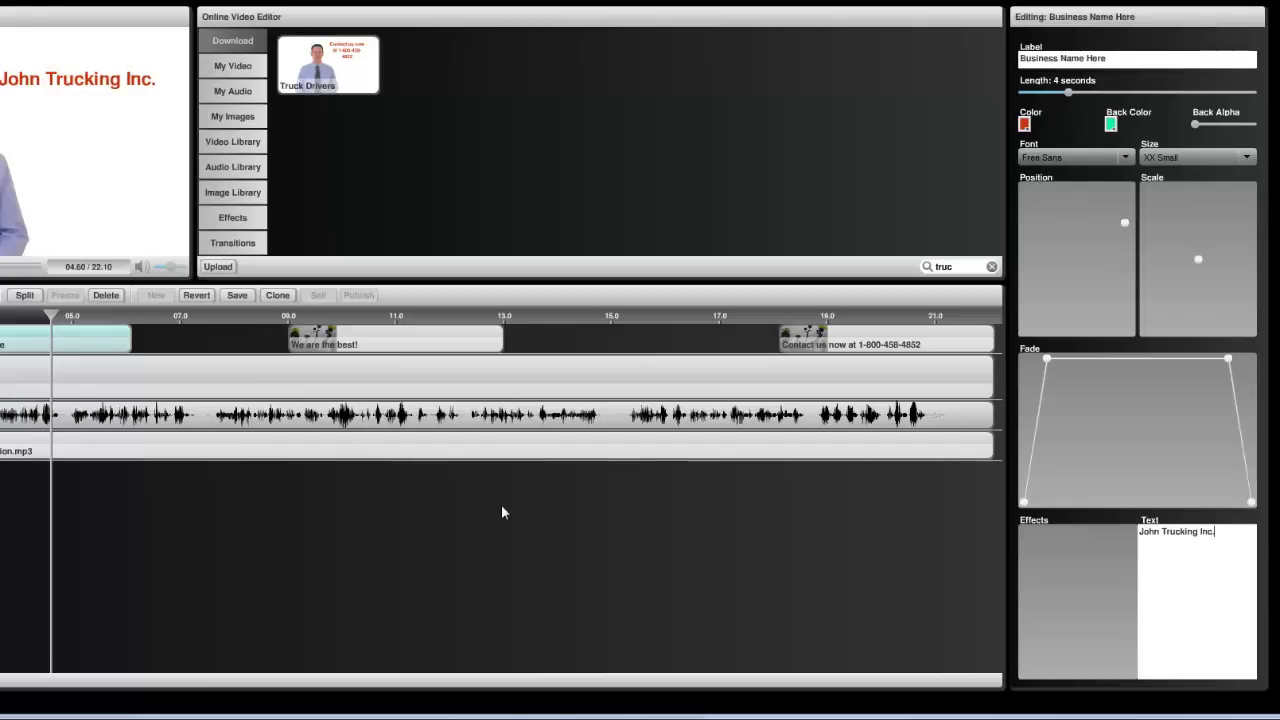
click(502, 506)
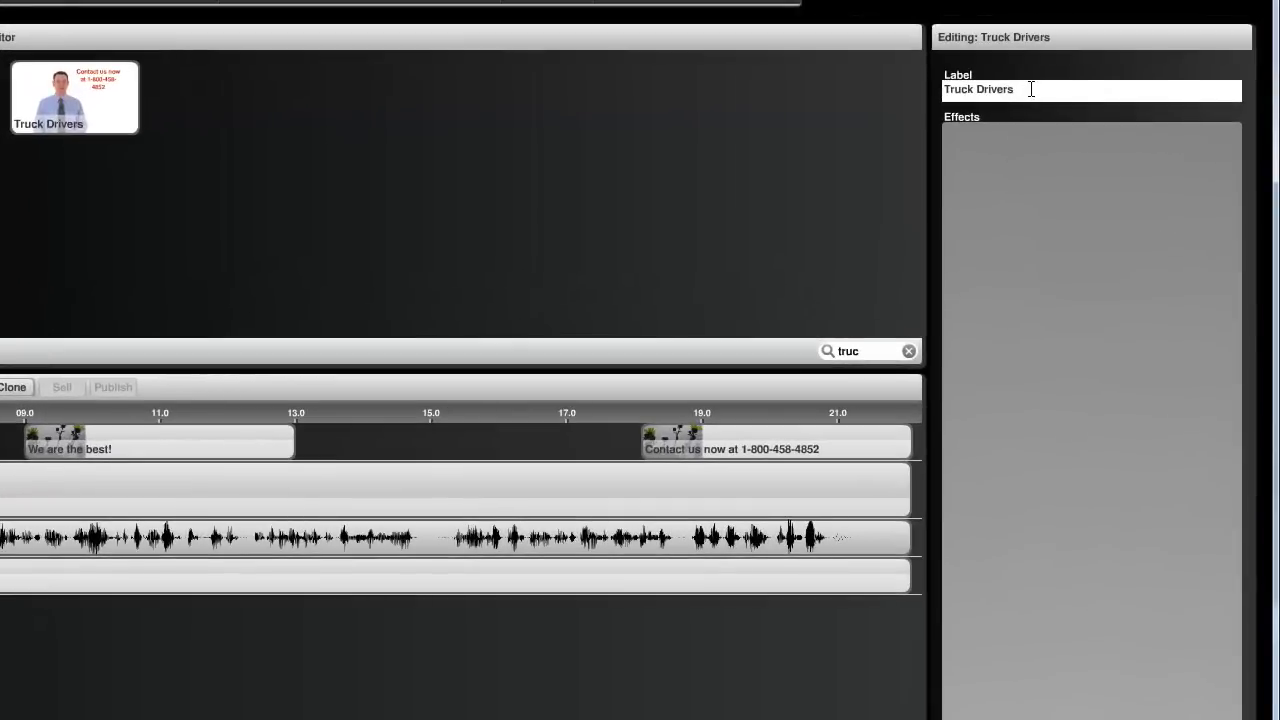
Relabel the project 'John Trucking' and clone it as a new template
triple_click(956, 89)
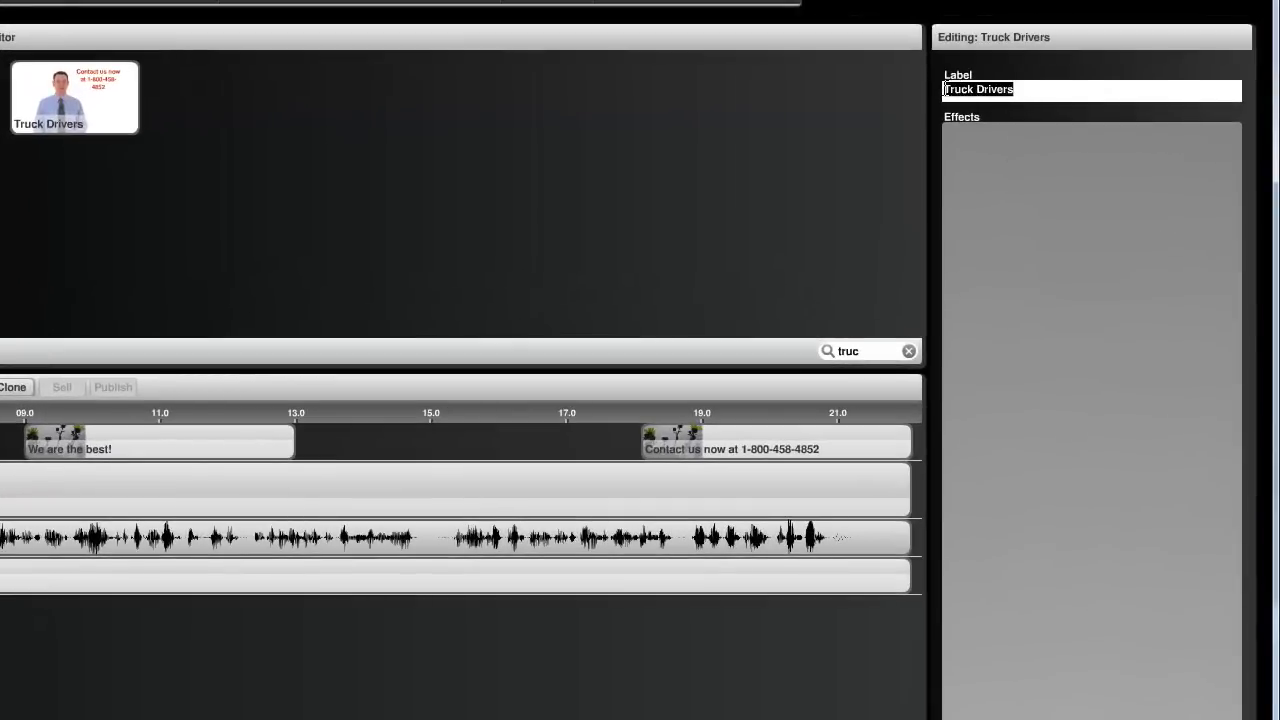
text(John Trucking)
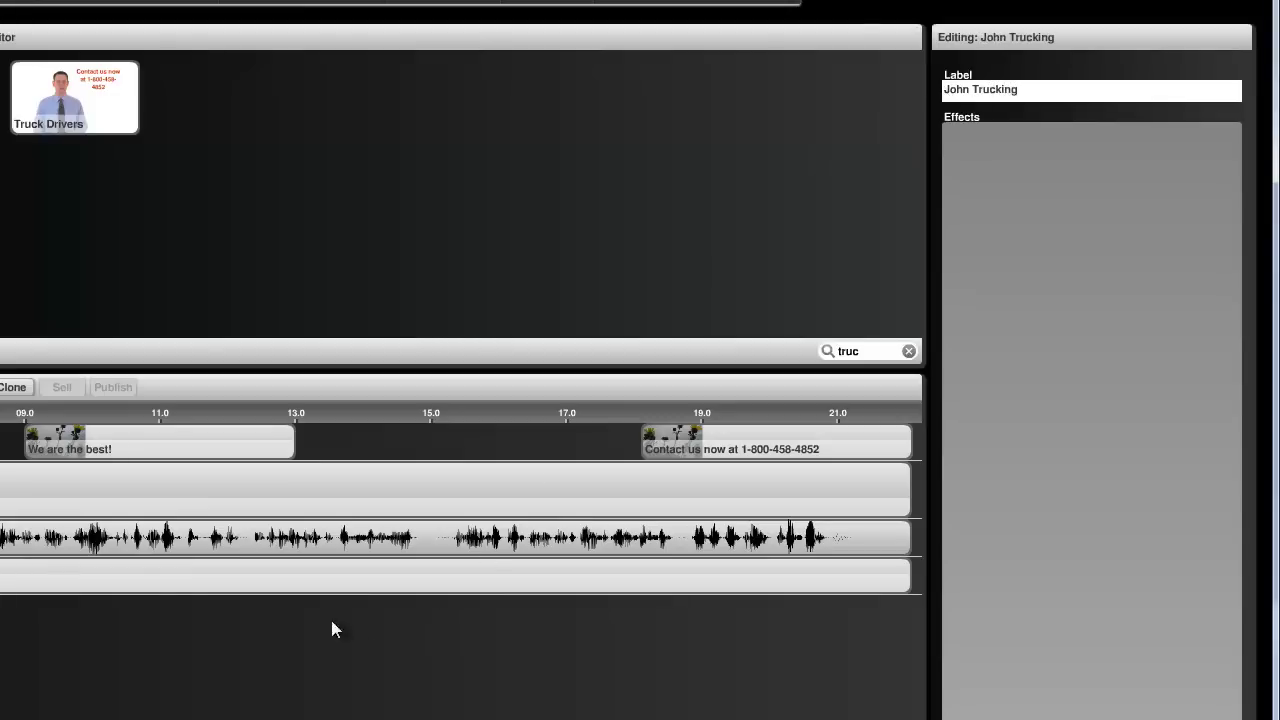
key(Return)
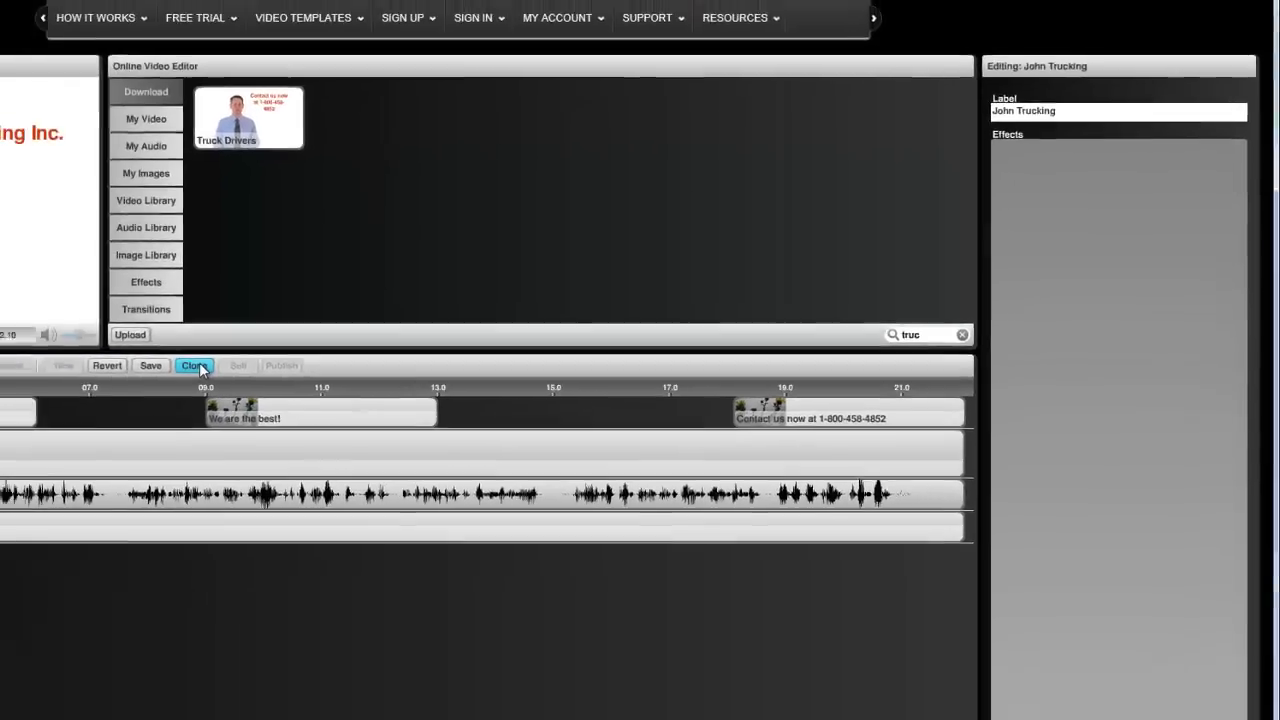
click(194, 366)
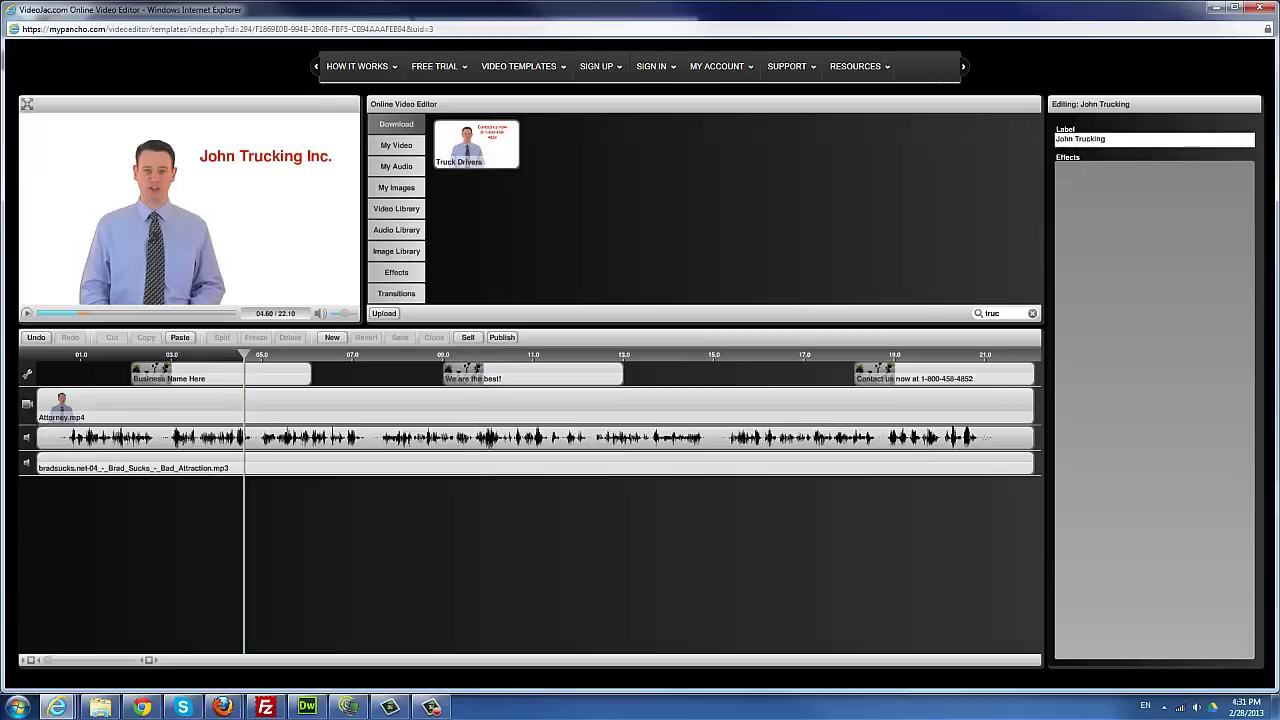
List all saved templates and open Truck Drivers, then John Trucking, to compare their titles
click(393, 125)
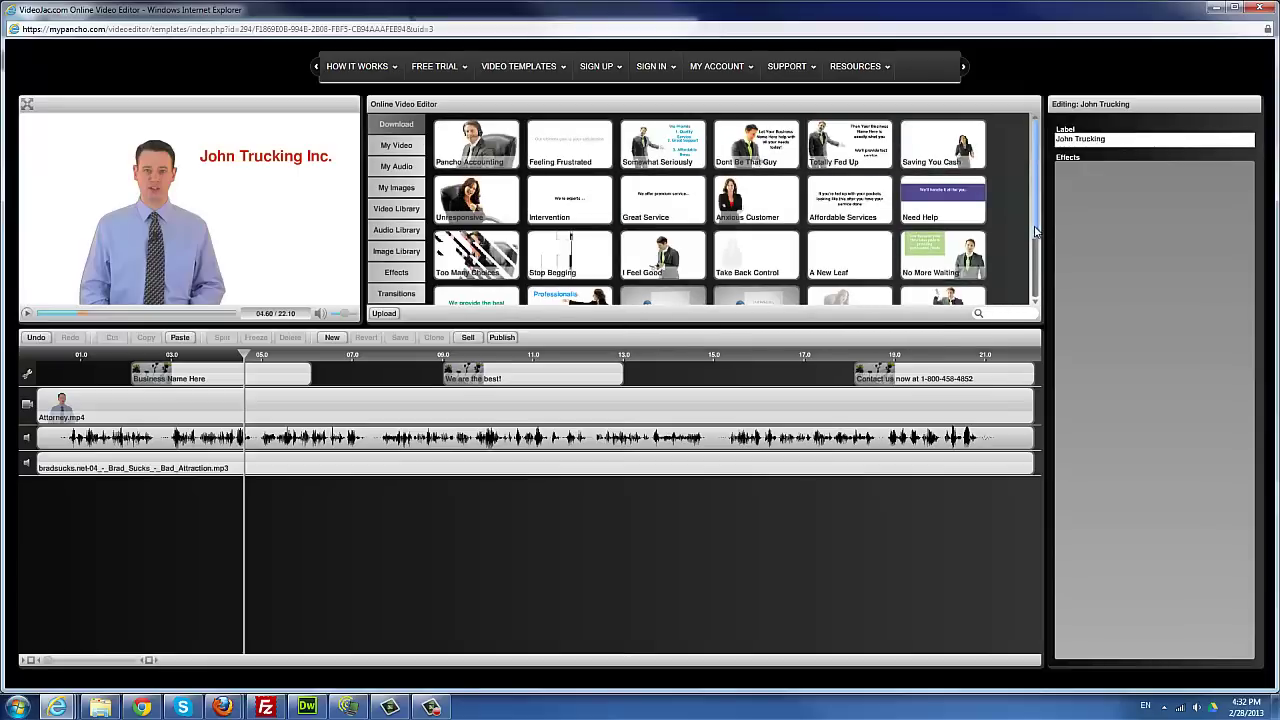
drag(1036, 232, 1040, 297)
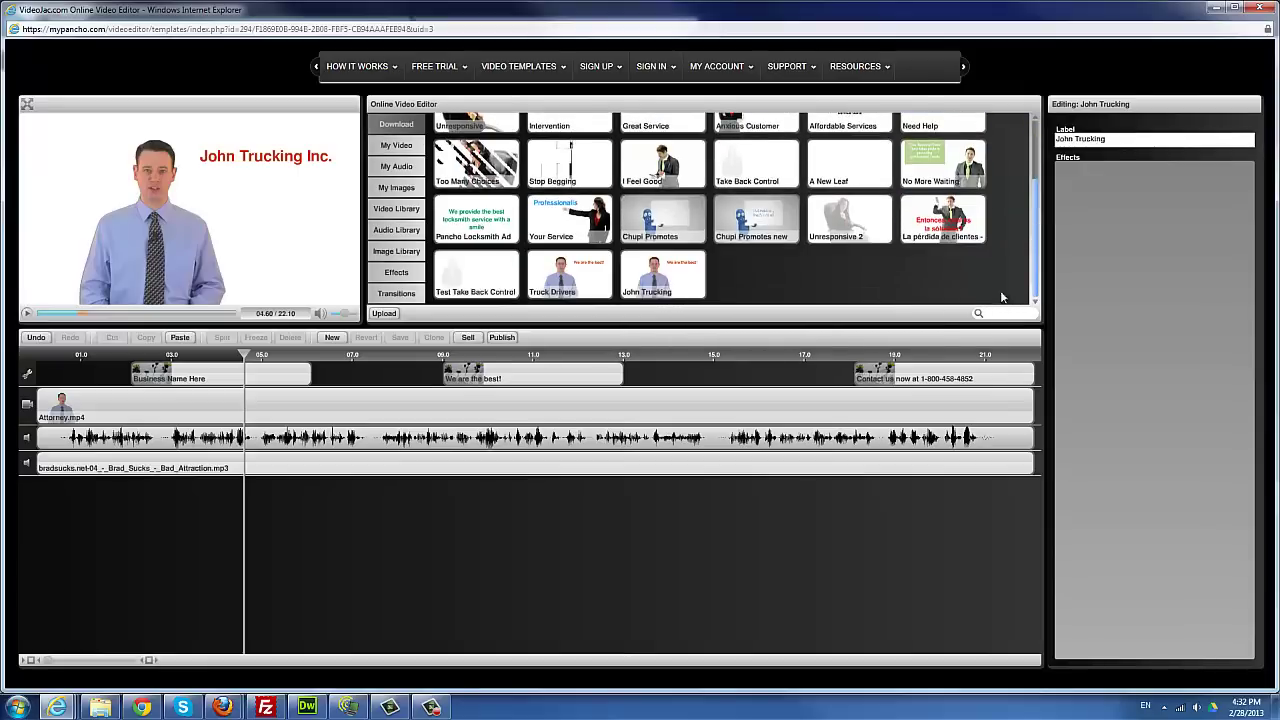
mouse_move(657, 285)
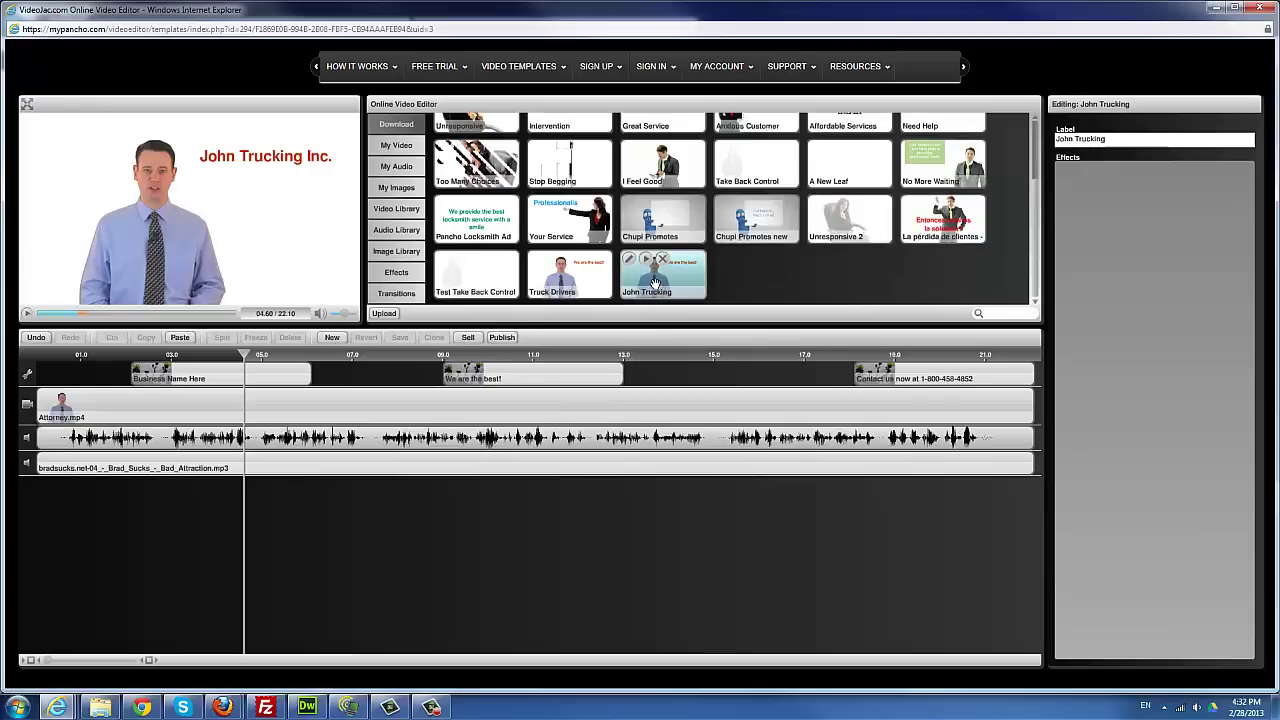
mouse_move(537, 264)
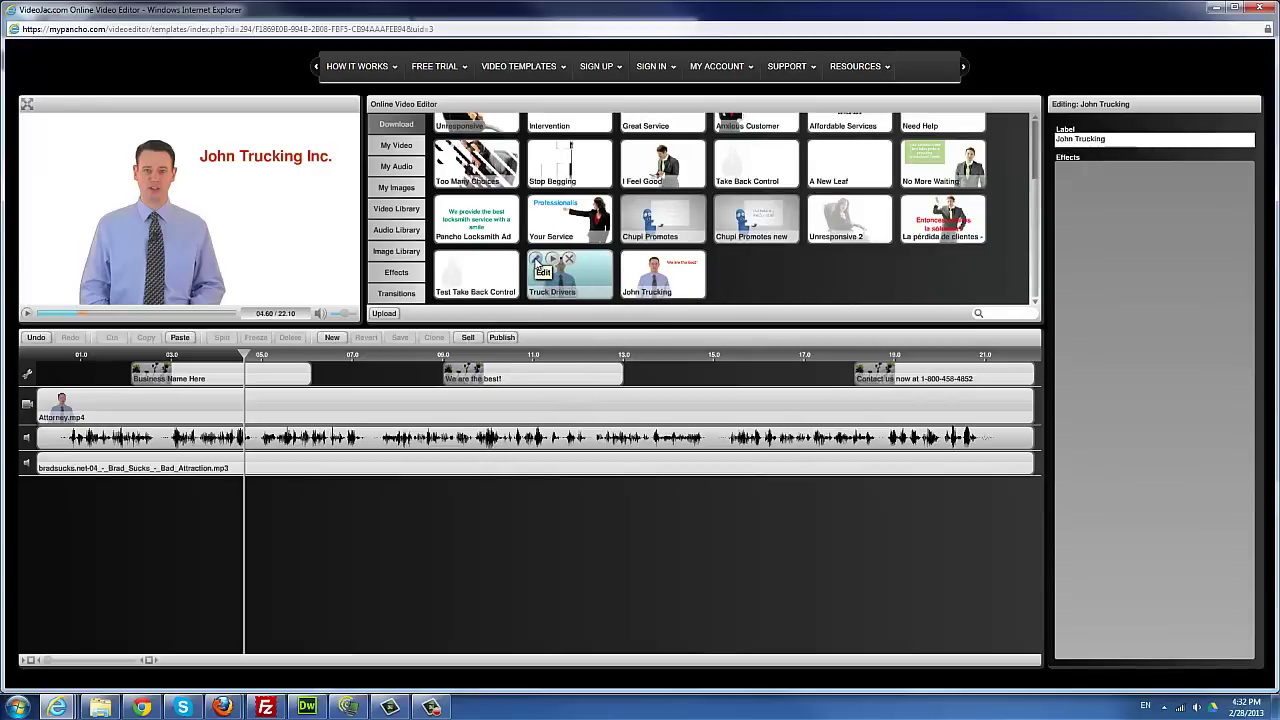
click(537, 262)
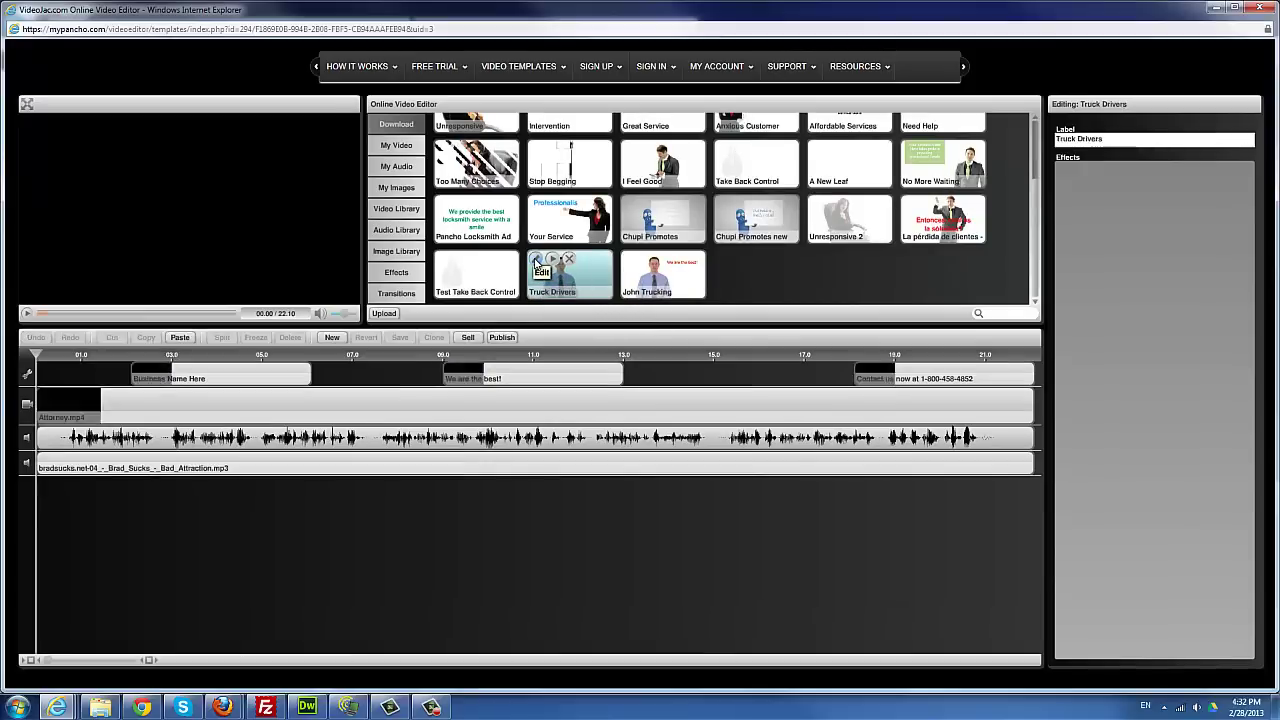
click(183, 364)
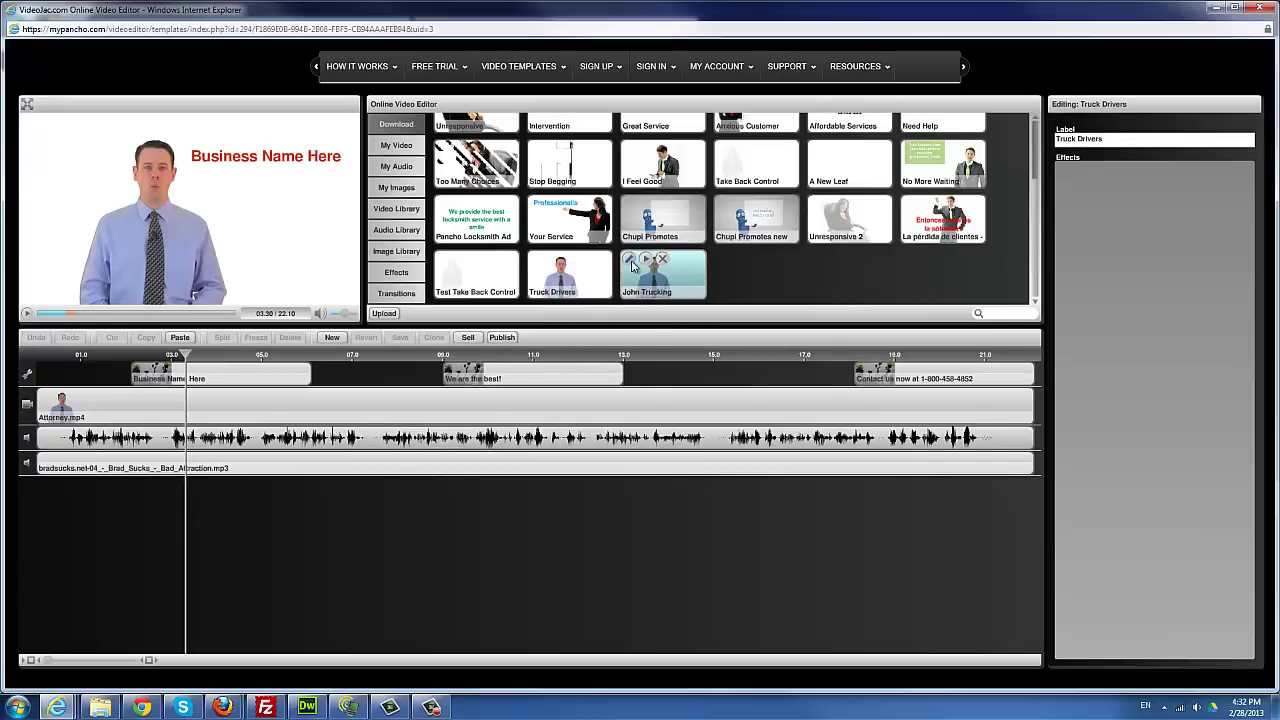
click(629, 263)
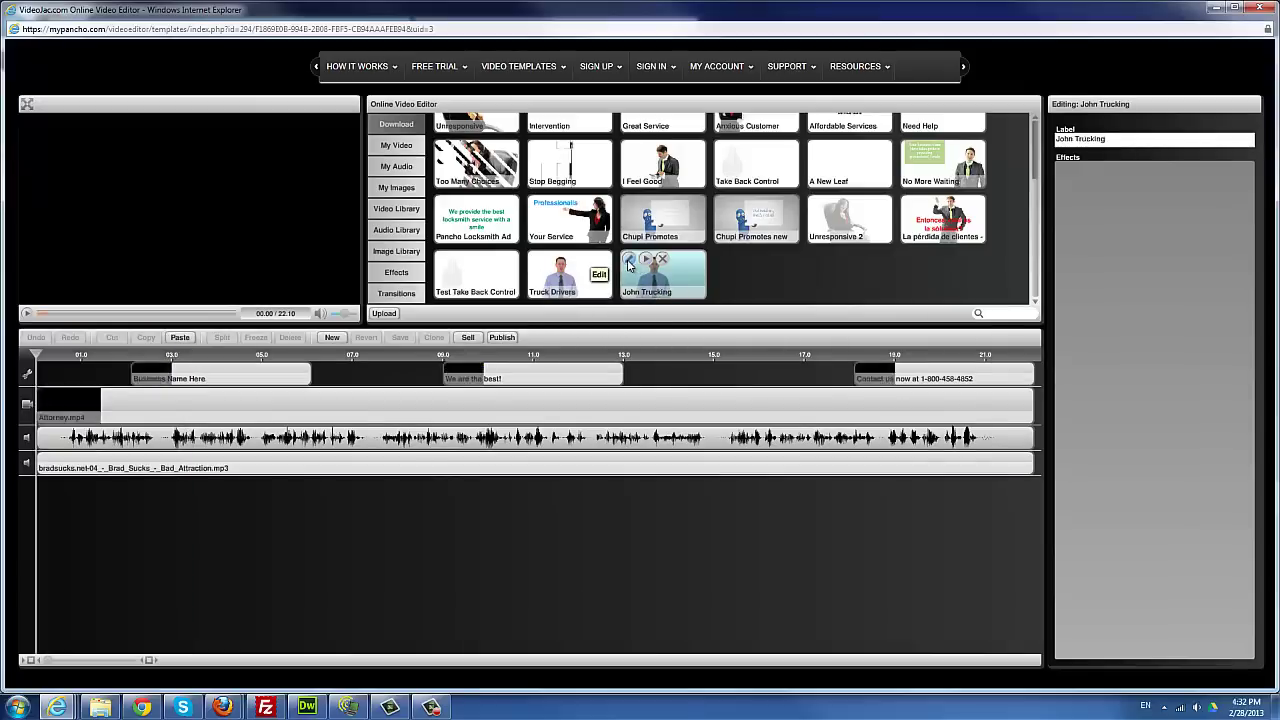
click(228, 358)
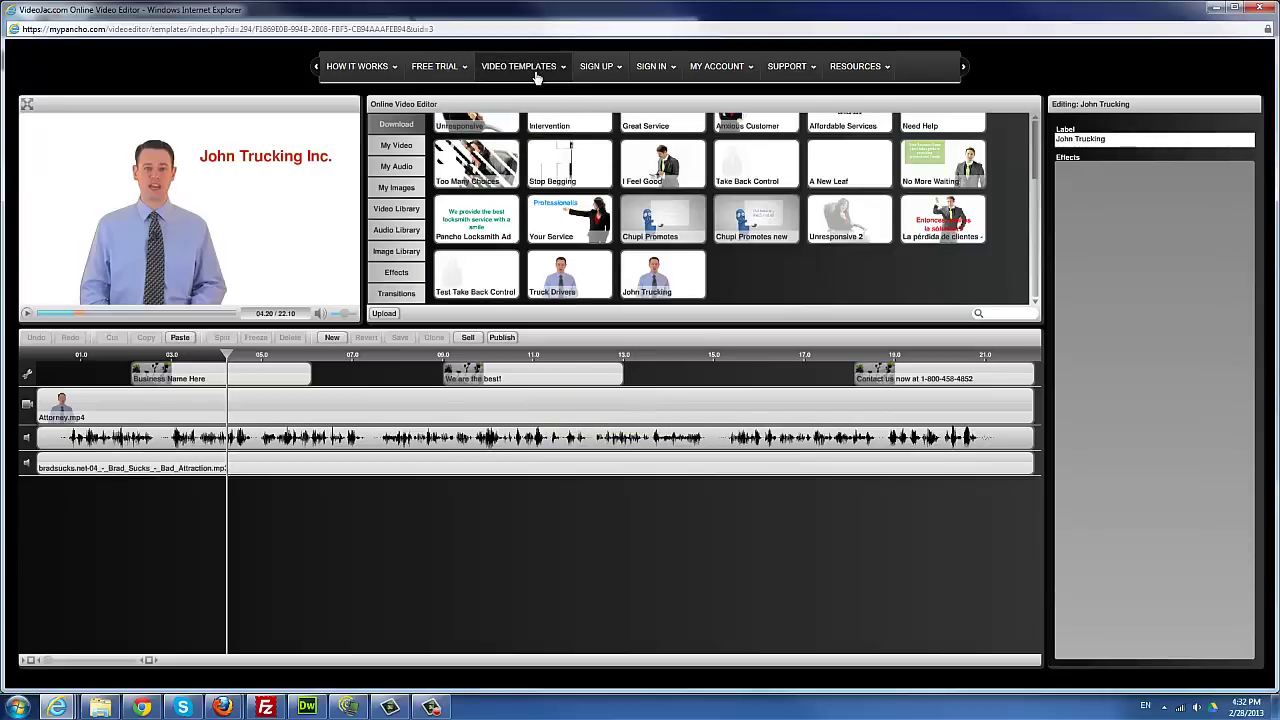
Browse the Visual Effects templates and preview the Warm template's 'Then let us change that' title
mouse_move(535, 77)
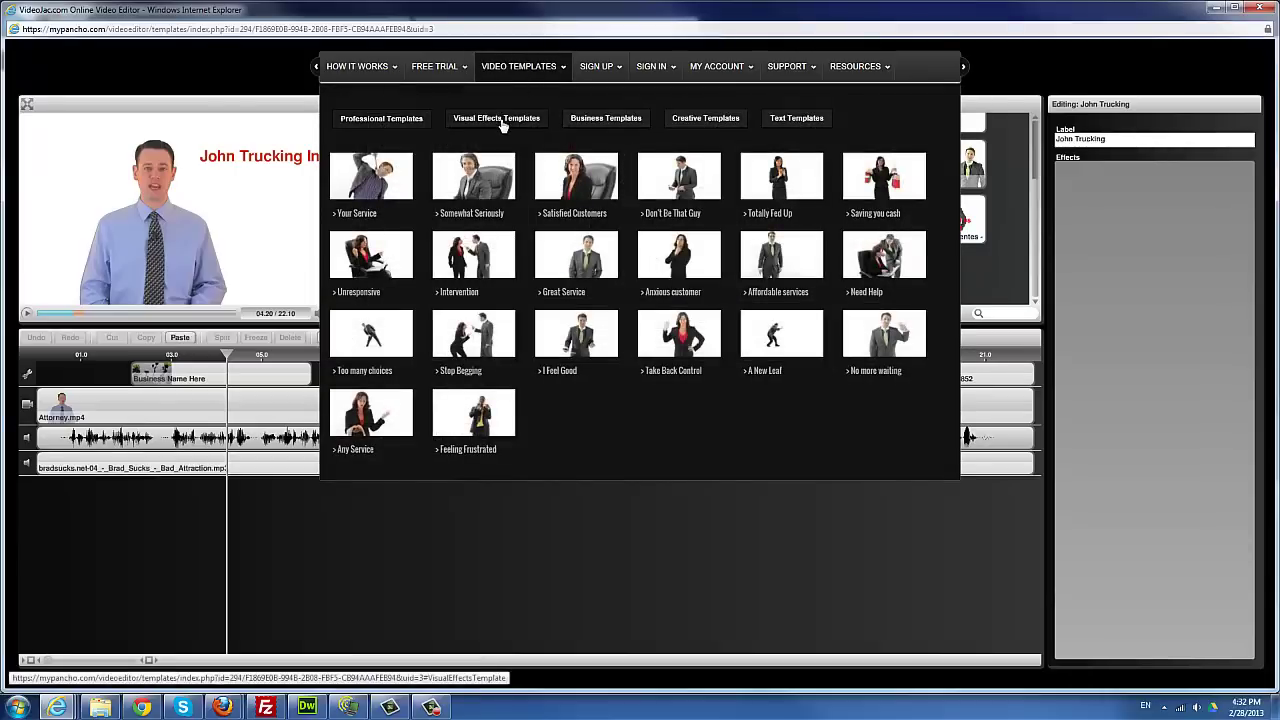
click(503, 124)
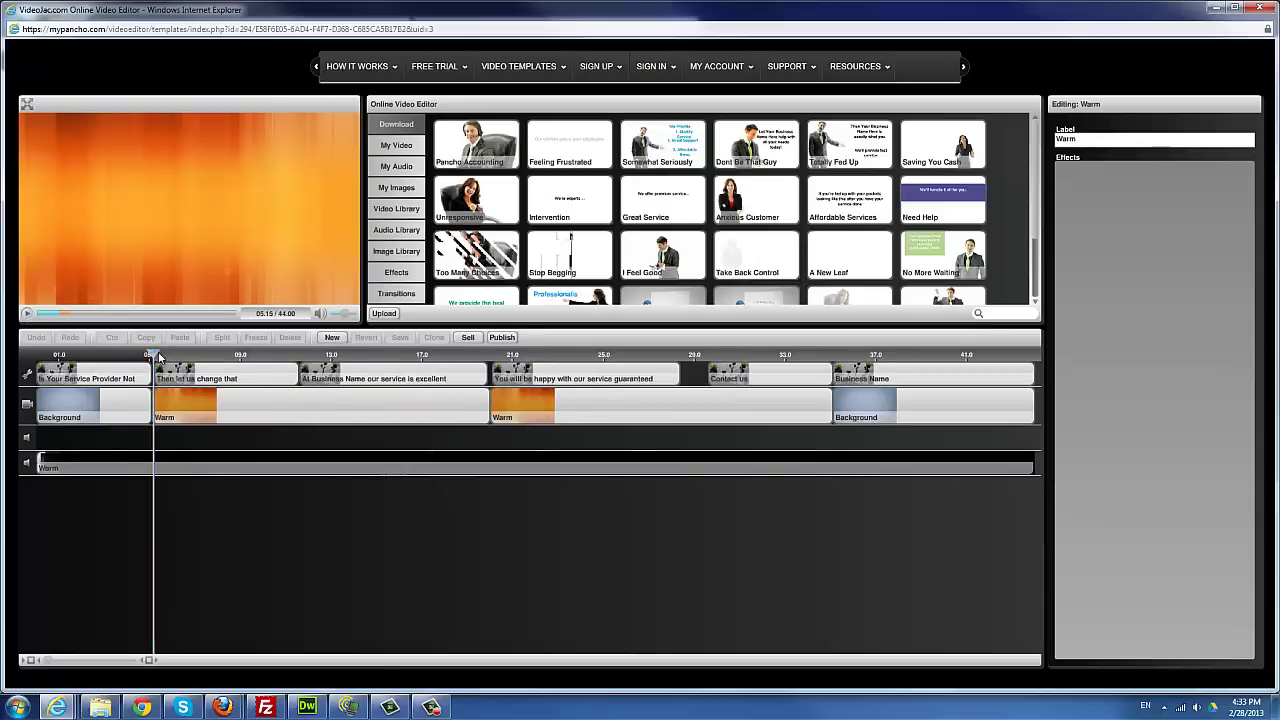
drag(150, 351, 161, 352)
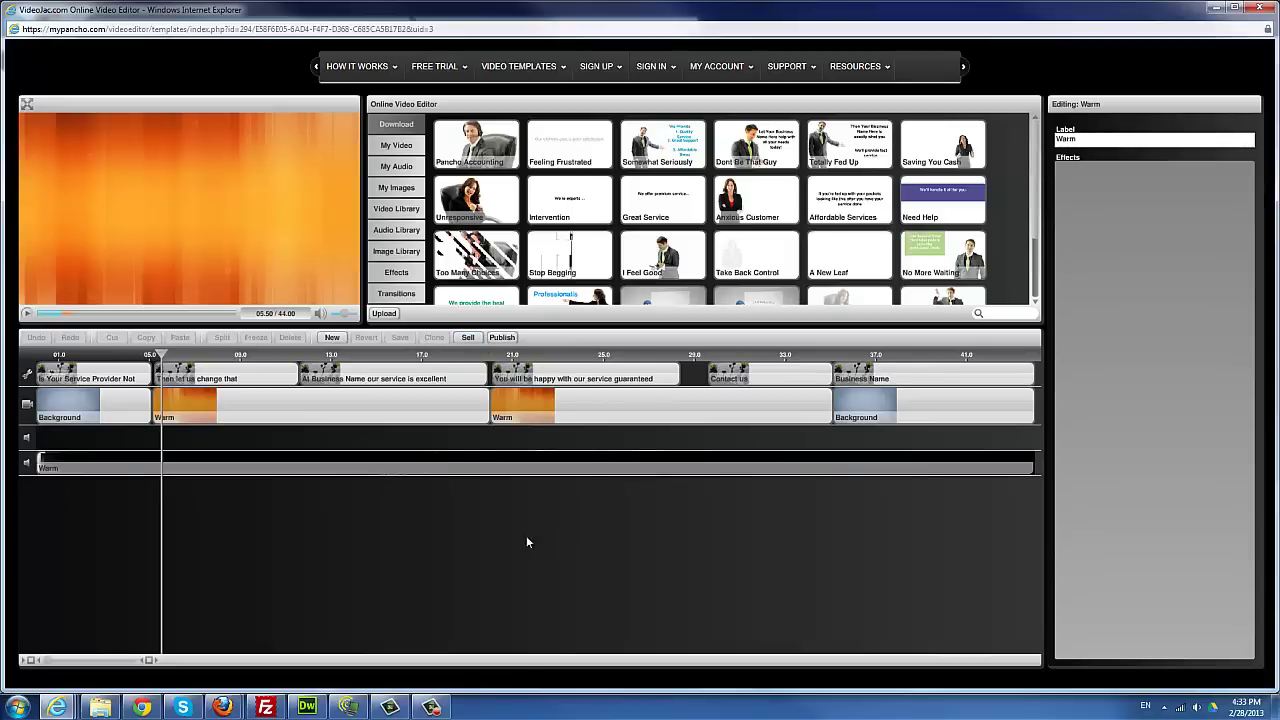
click(240, 378)
click(259, 357)
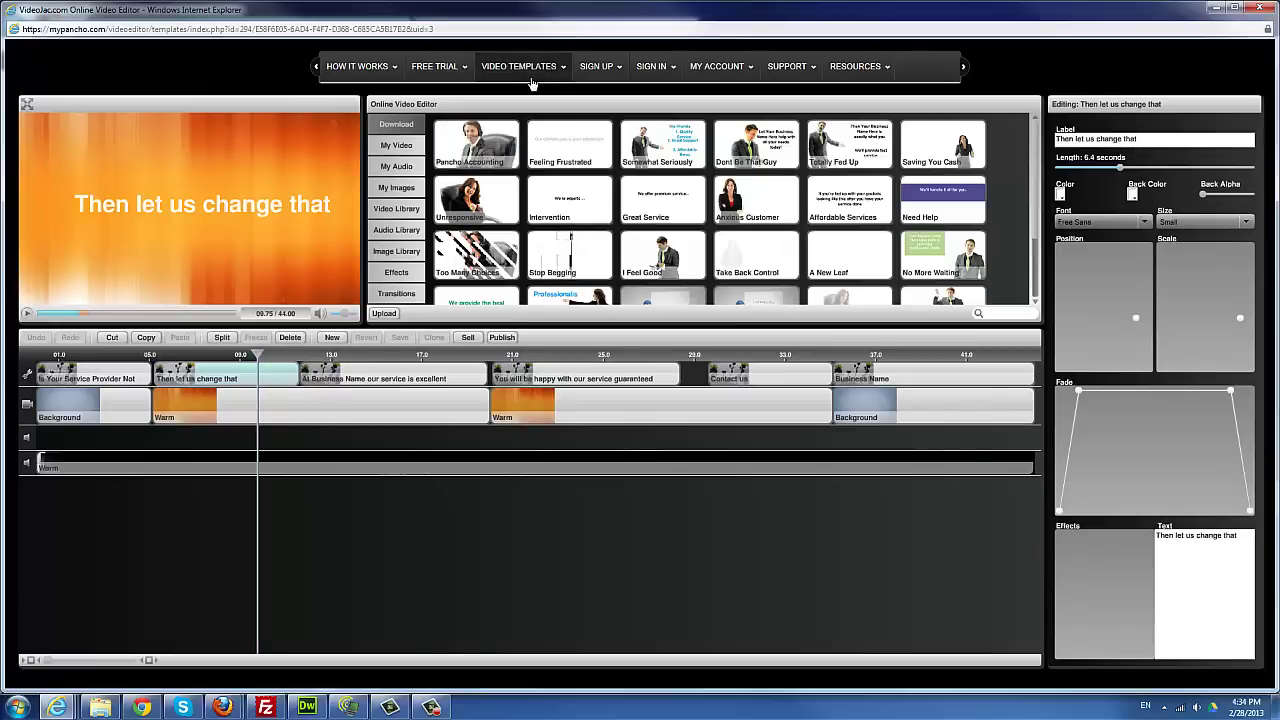
mouse_move(535, 84)
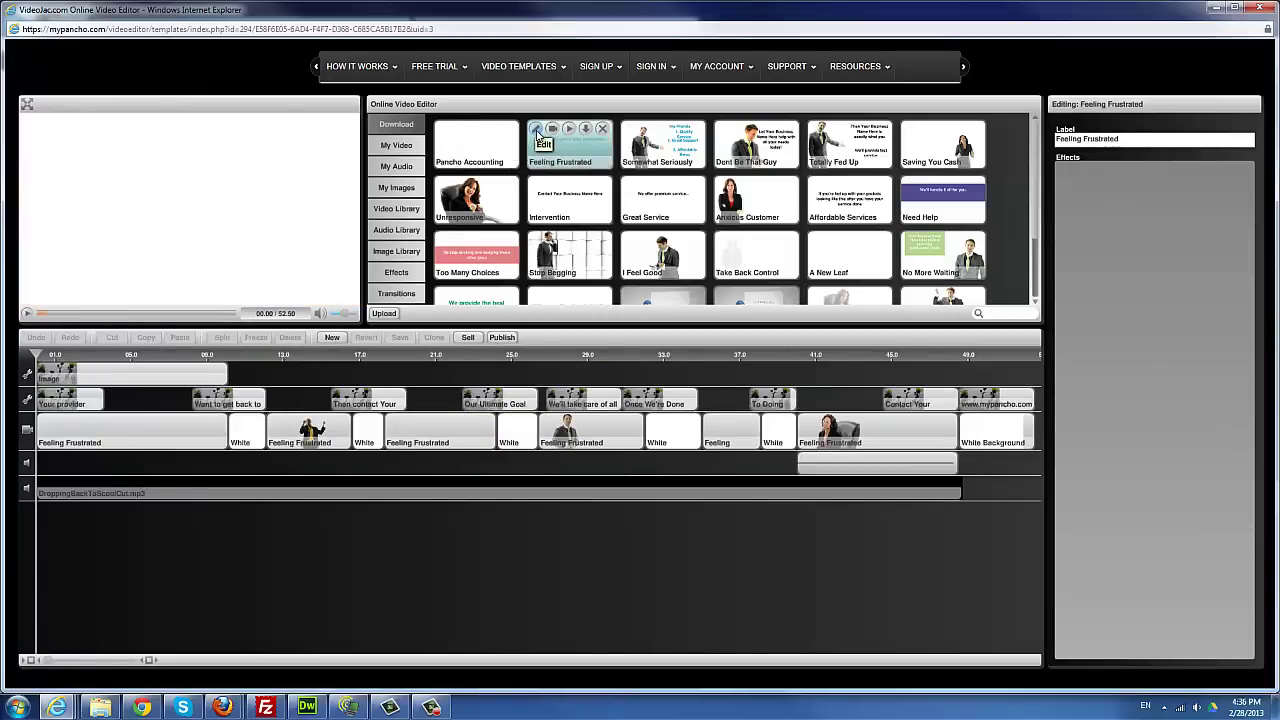
Open the Feeling Frustrated template and delete its Image overlay track
click(537, 137)
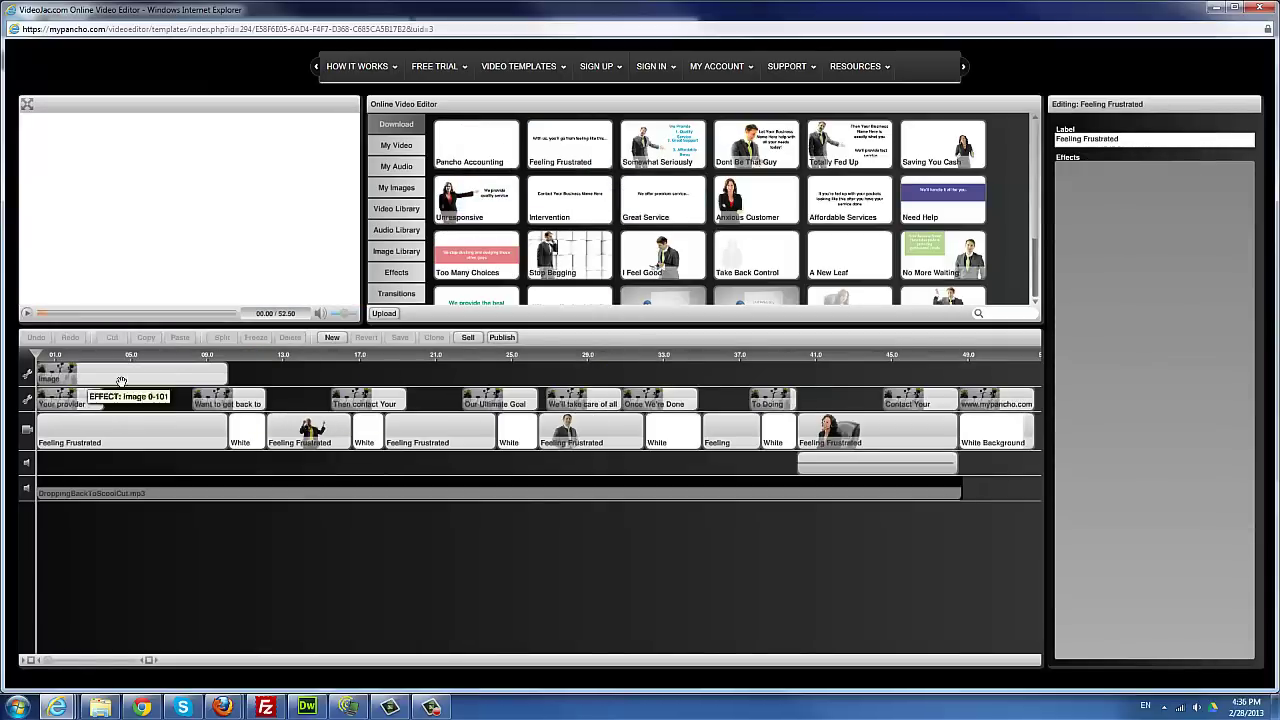
click(121, 382)
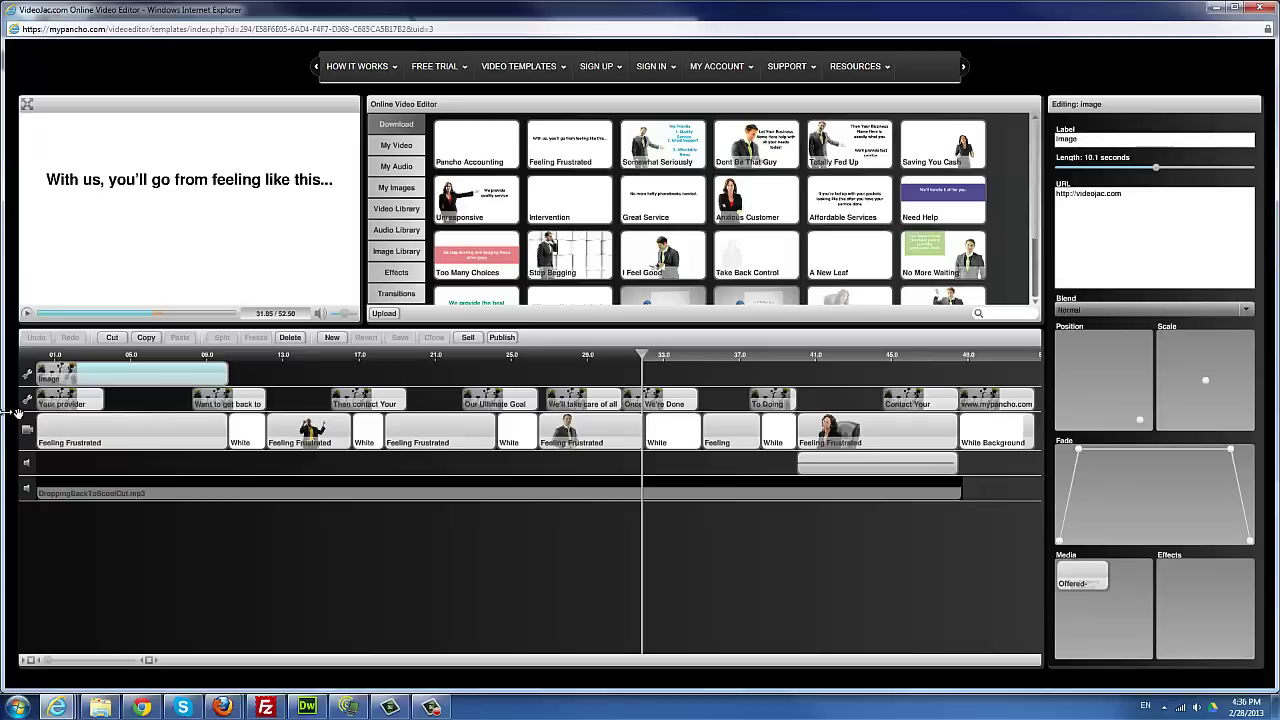
click(271, 328)
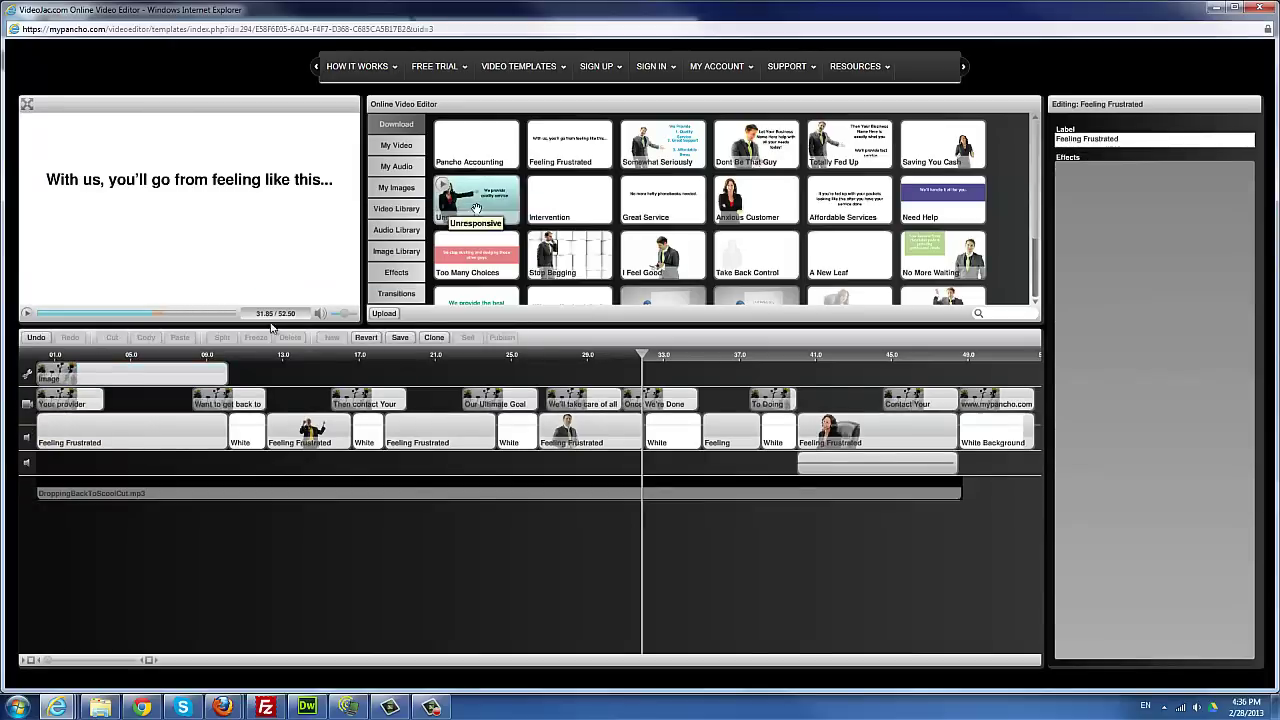
click(156, 355)
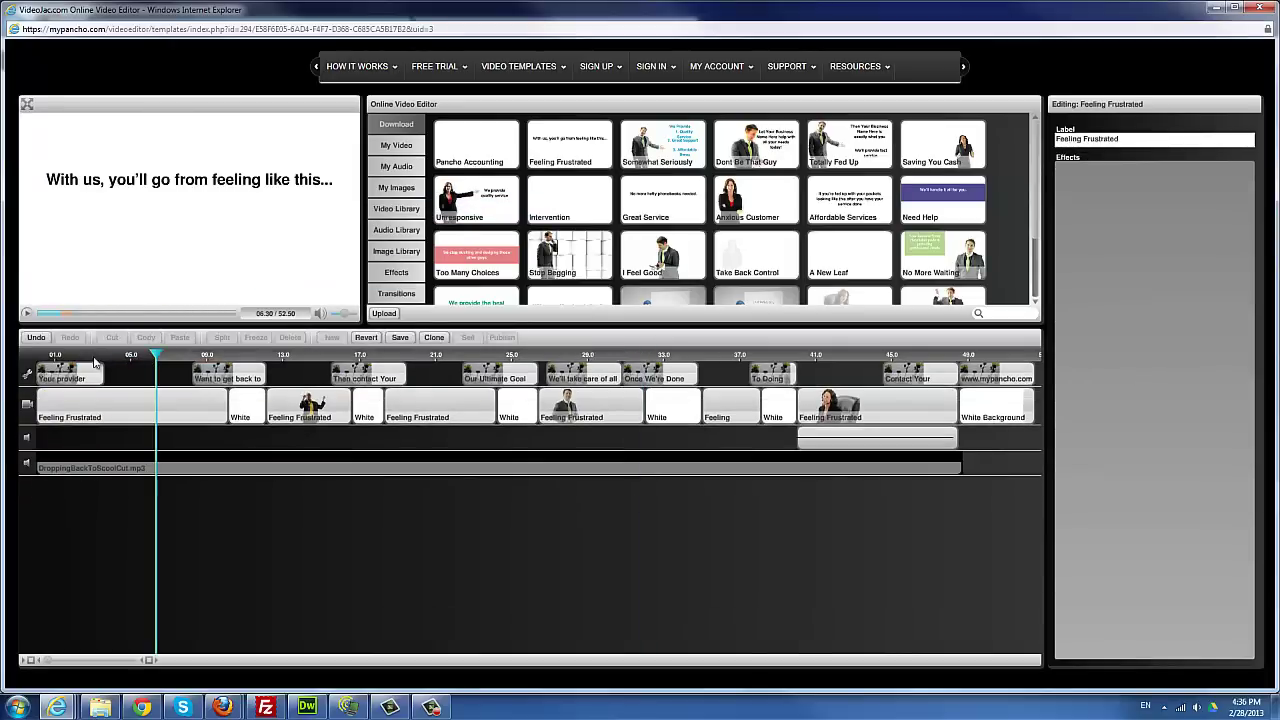
Preview the opening caption and the 20-second mark, then save the project
click(68, 356)
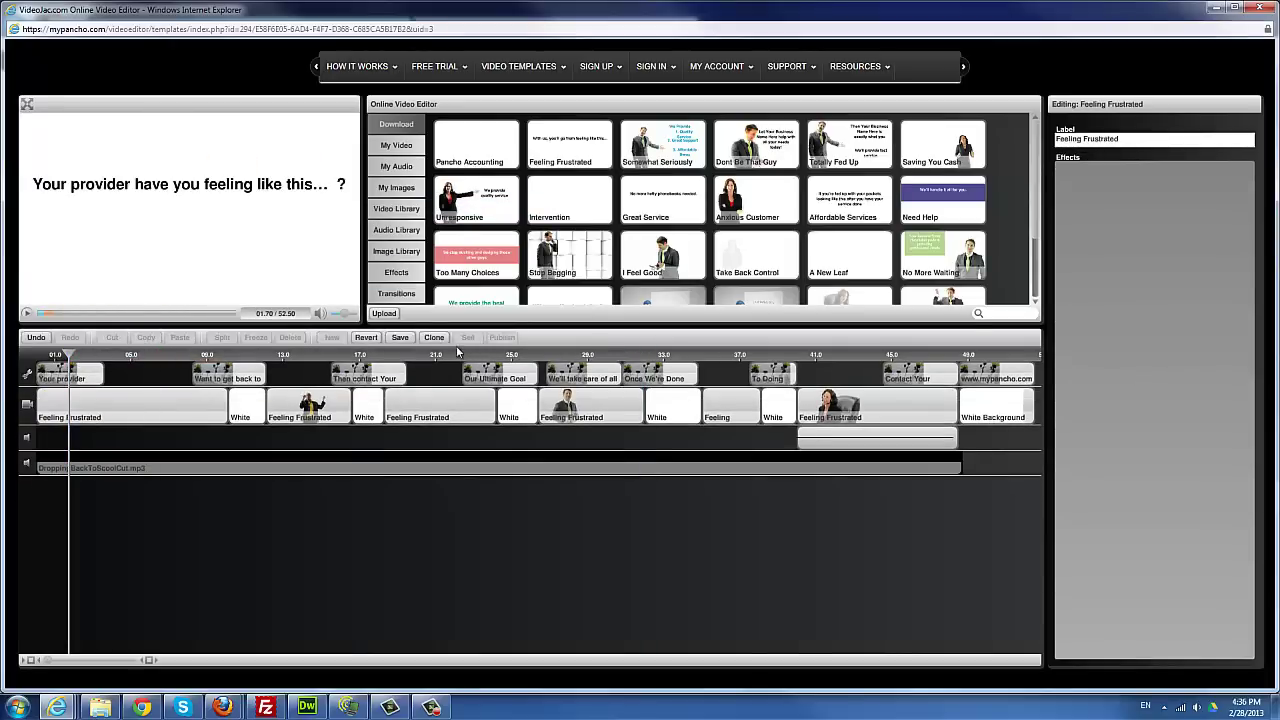
click(421, 355)
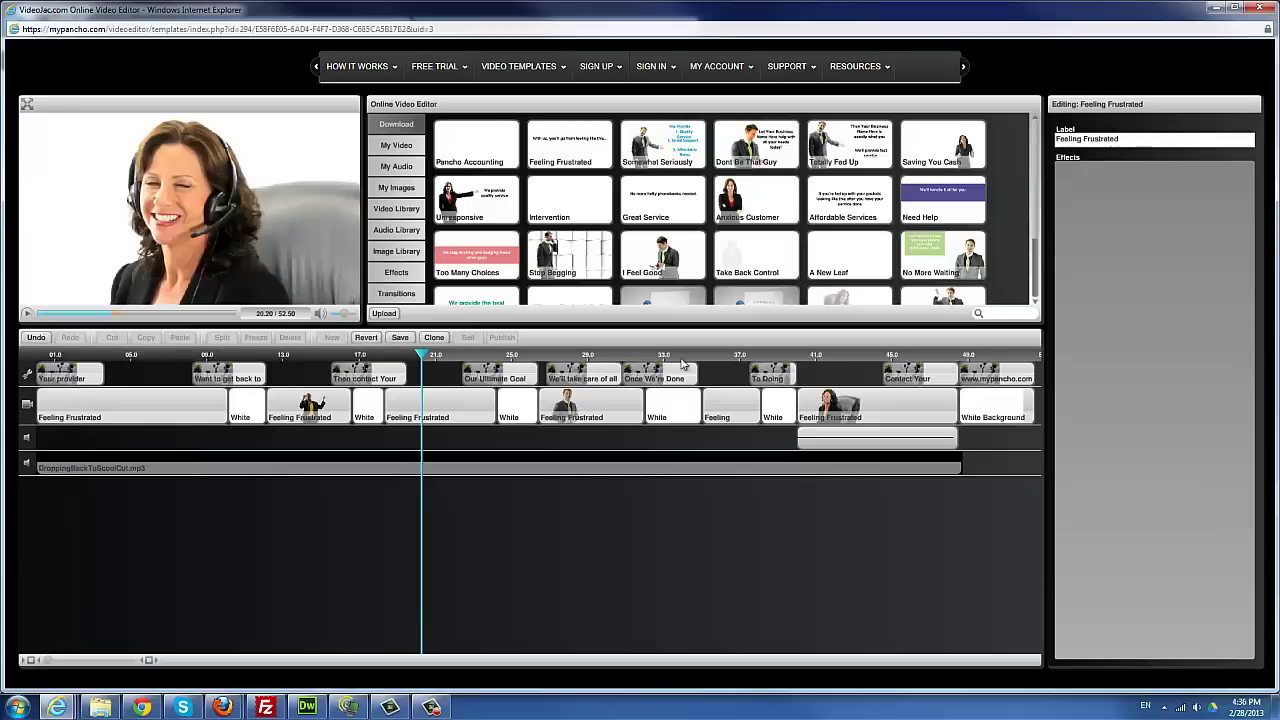
click(398, 339)
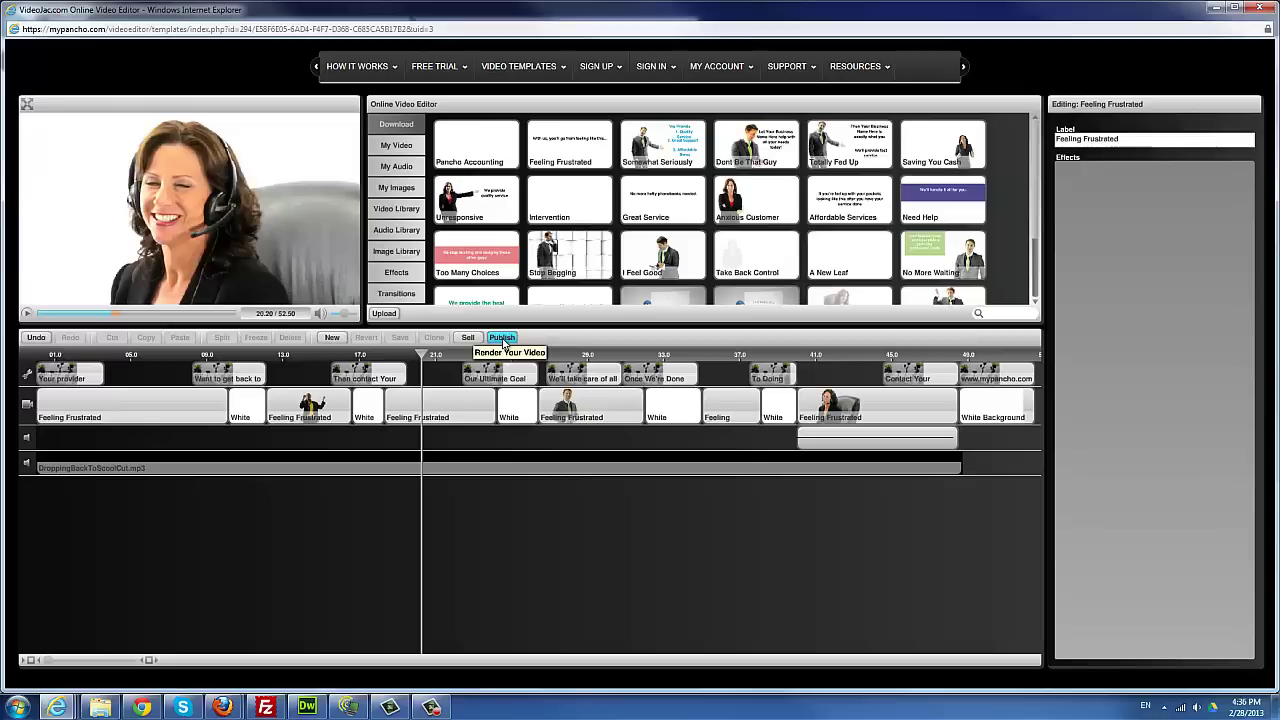
Publish the Feeling Frustrated video for rendering and wait while it processes
click(502, 338)
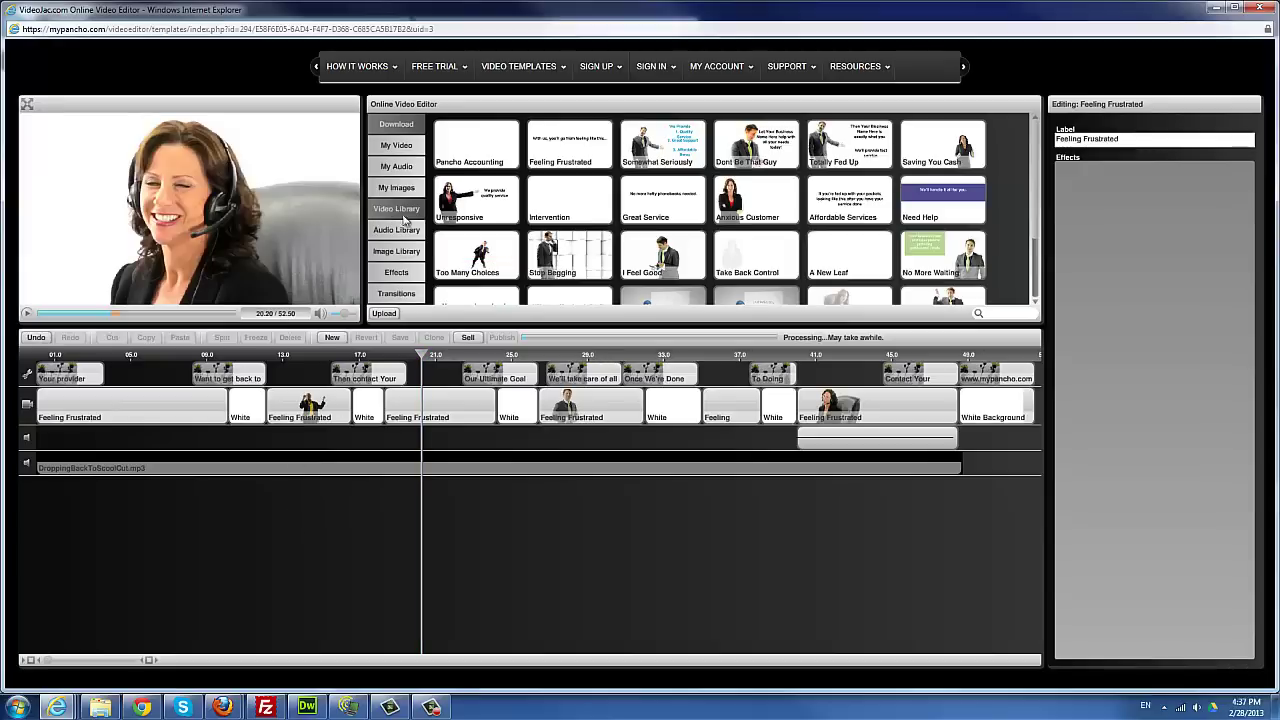
mouse_move(583, 181)
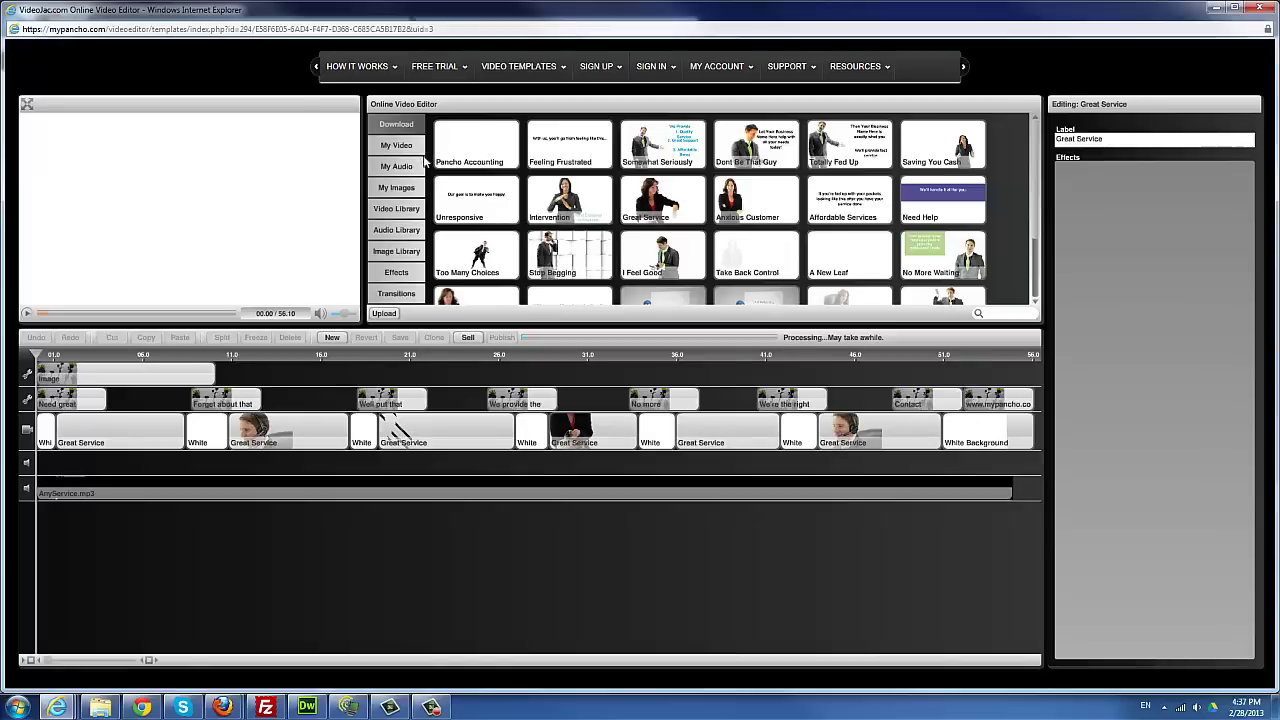
mouse_move(440, 220)
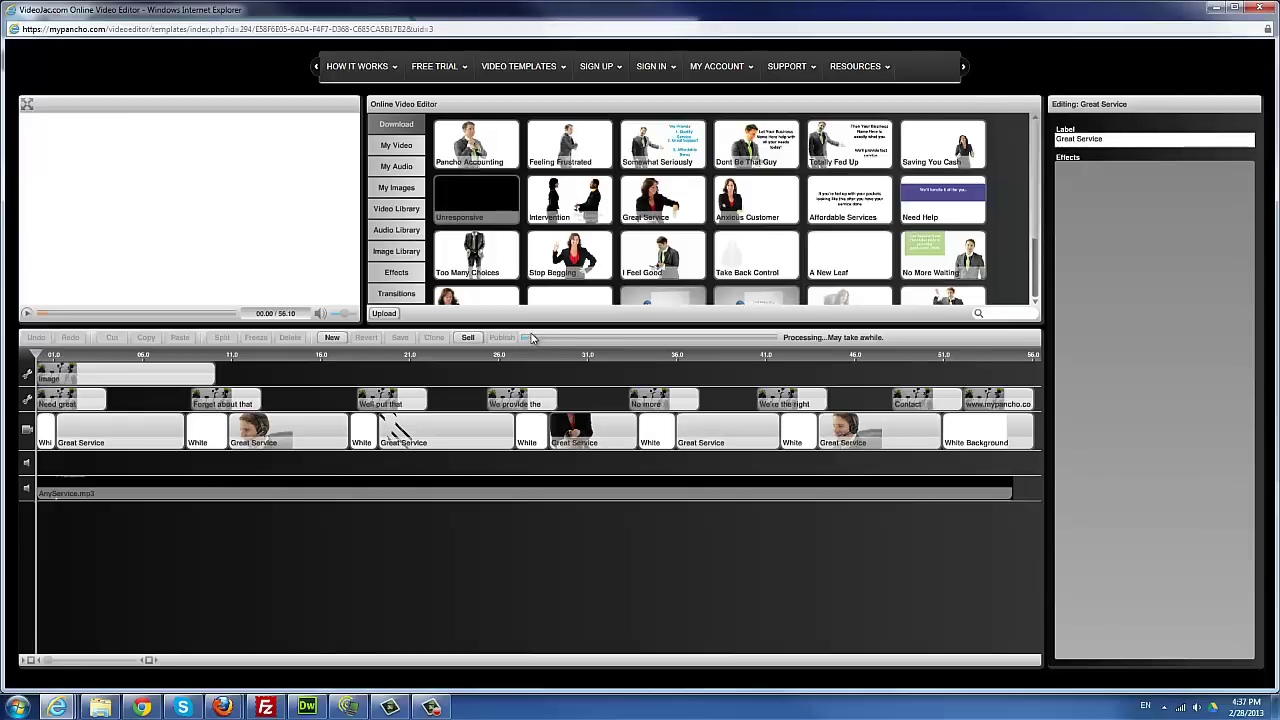
mouse_move(560, 141)
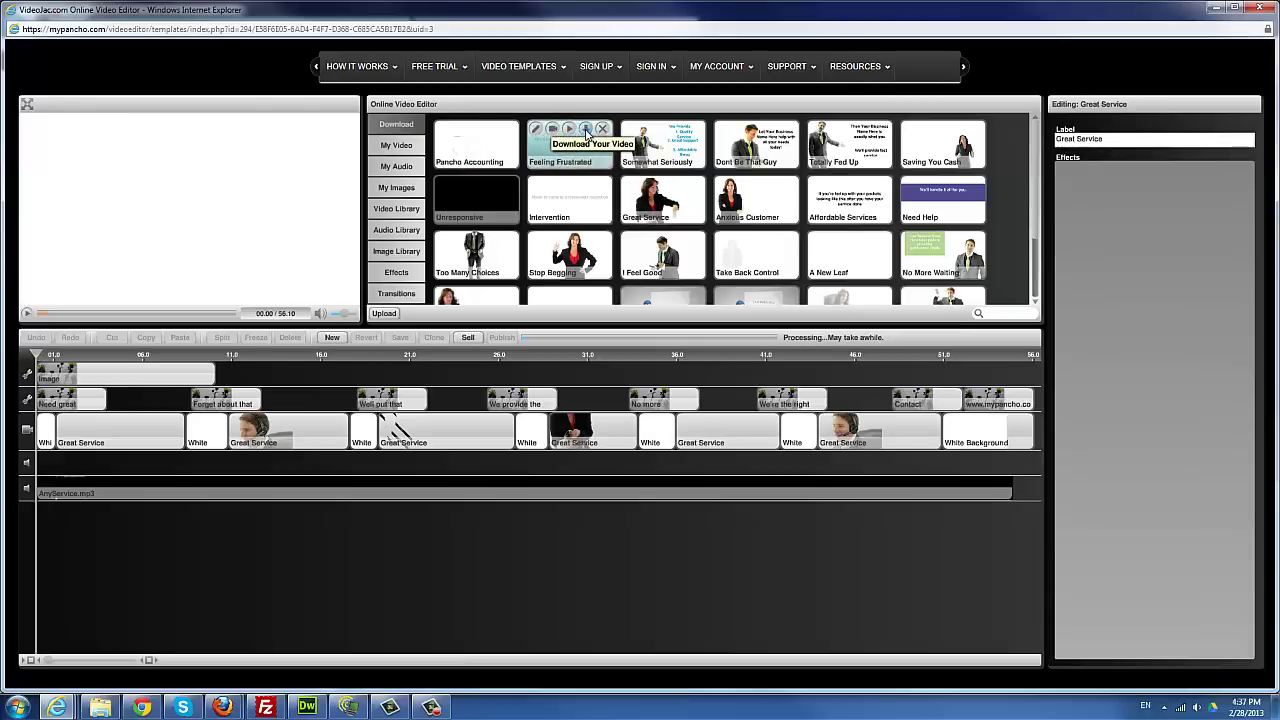
Download the rendered video, renaming the file to 'Not Feeling your accountant.mp4'
click(586, 130)
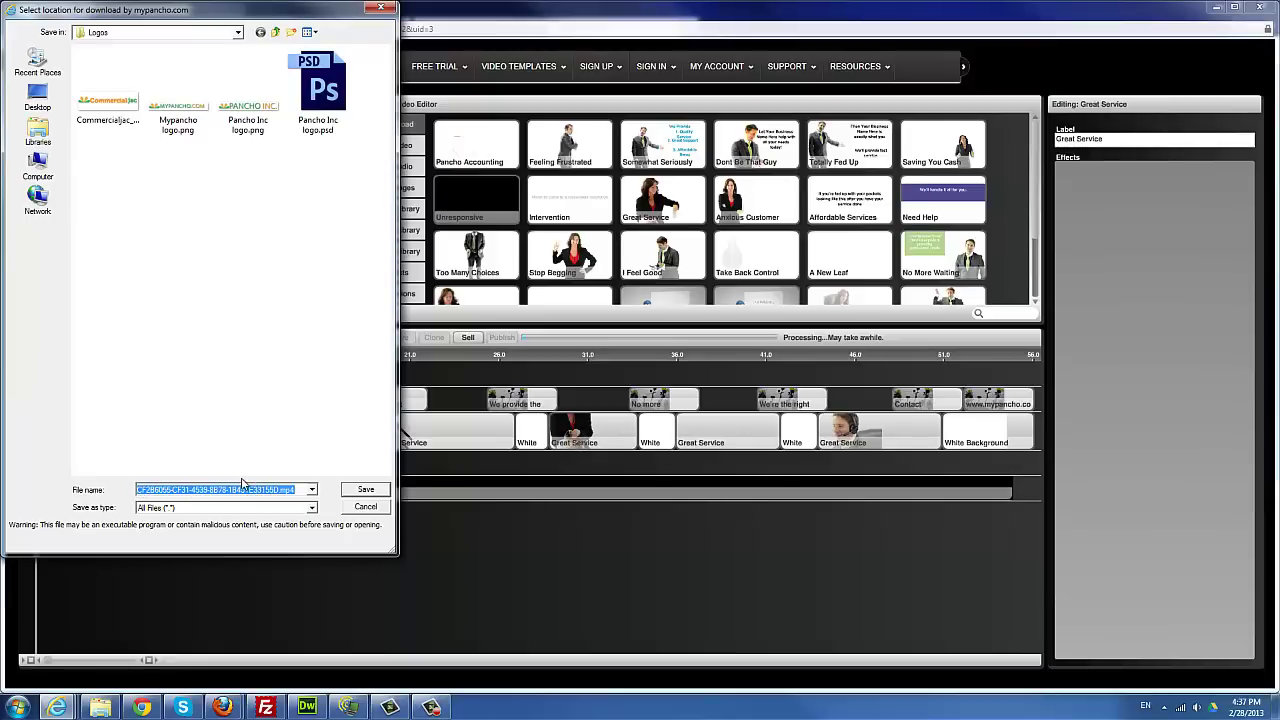
click(276, 490)
drag(276, 490, 158, 490)
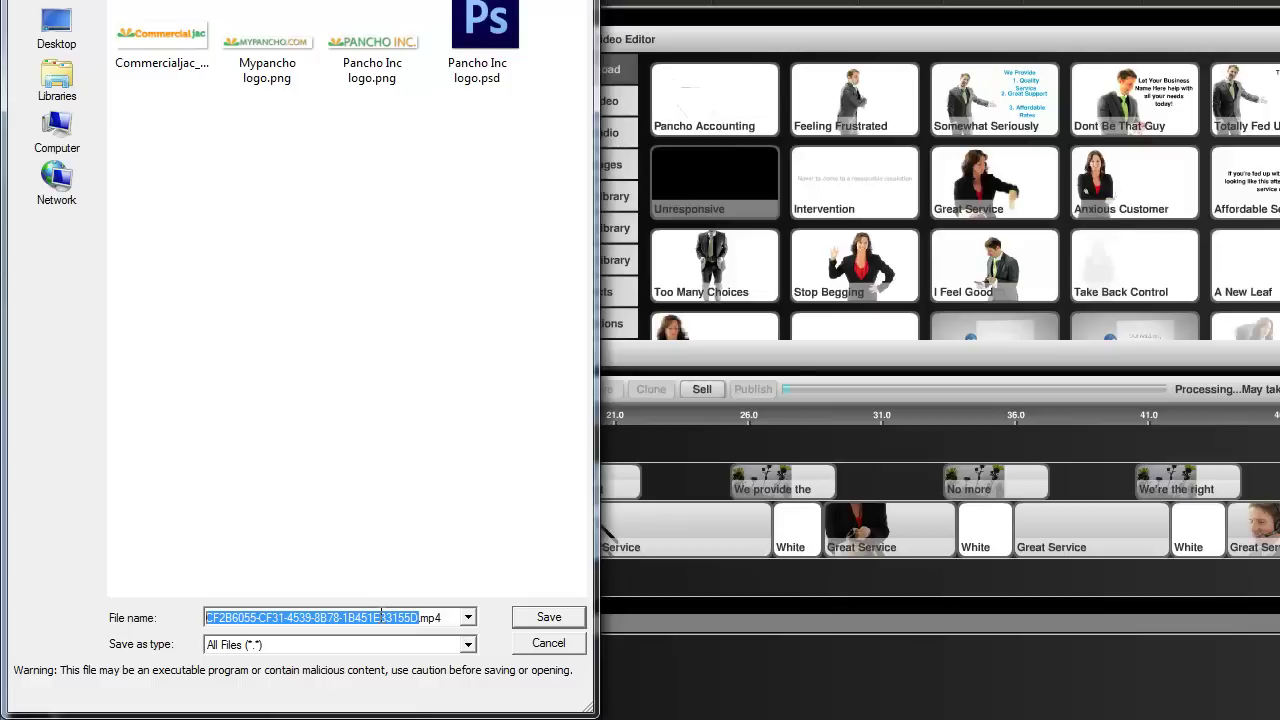
text(A)
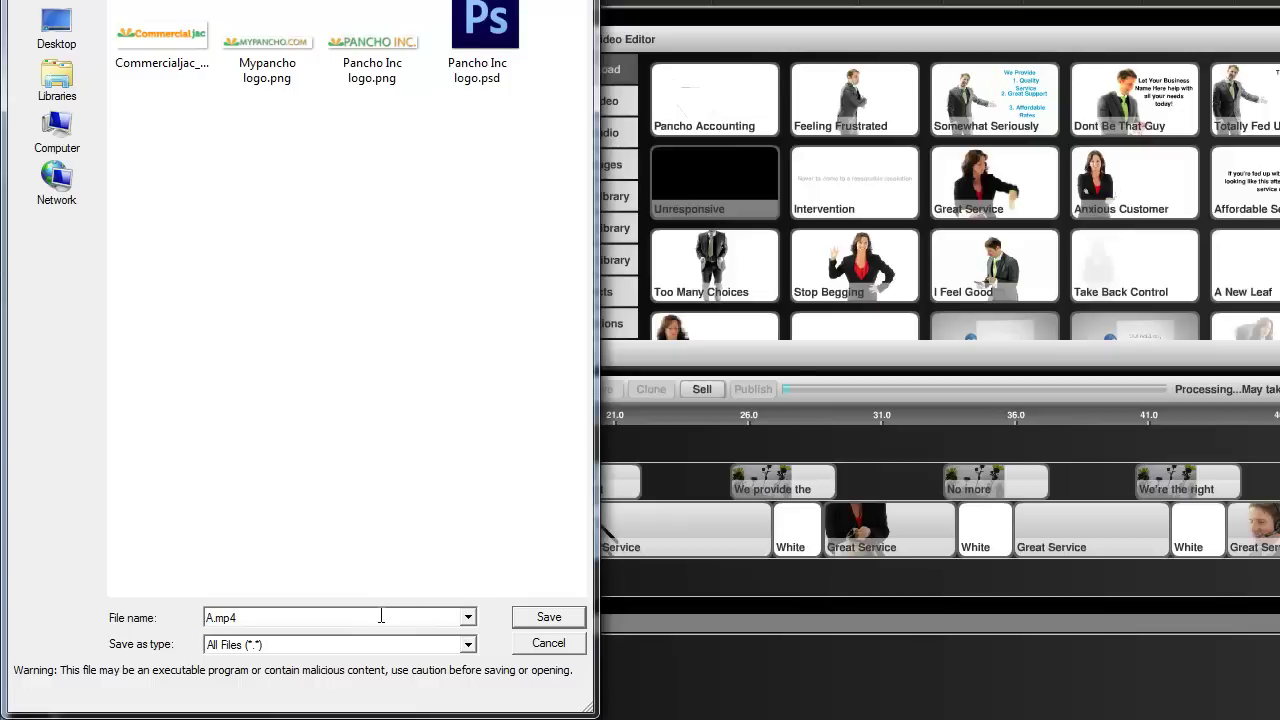
key(BackSpace)
key(BackSpace)
text(Feeling )
text(Fr)
key(BackSpace)
key(BackSpace)
text(your accountant)
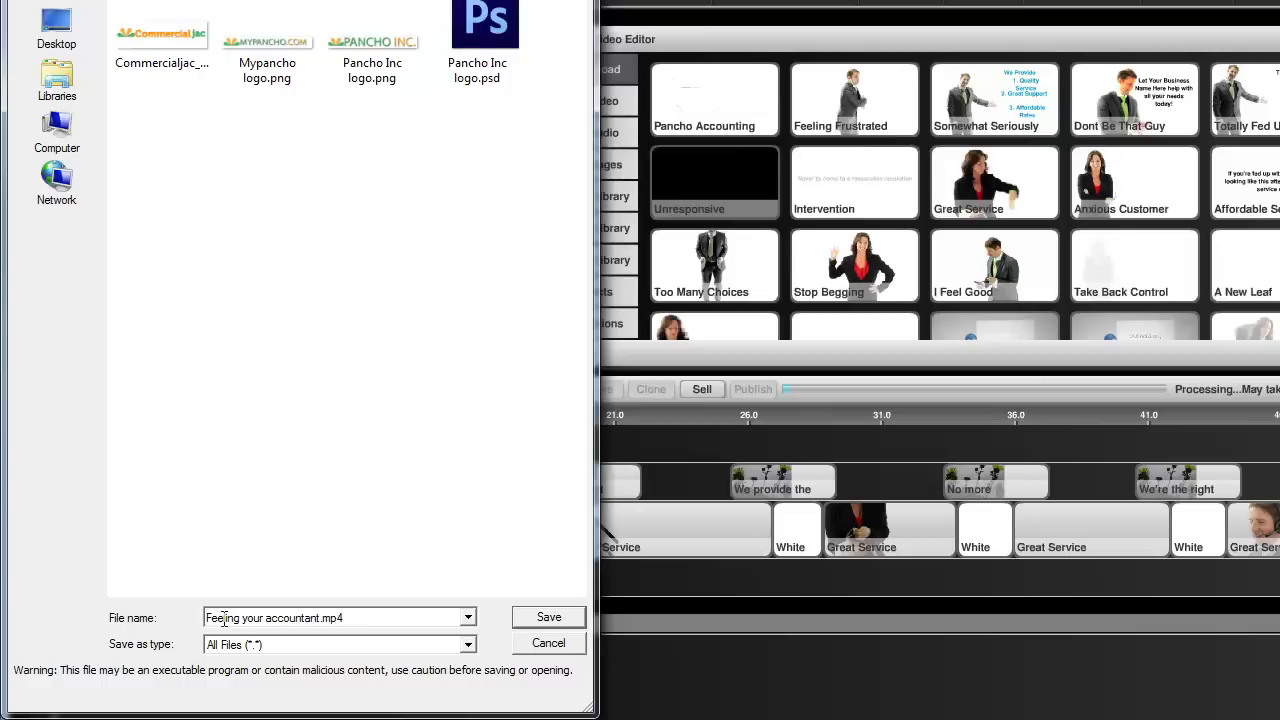
text(Not)
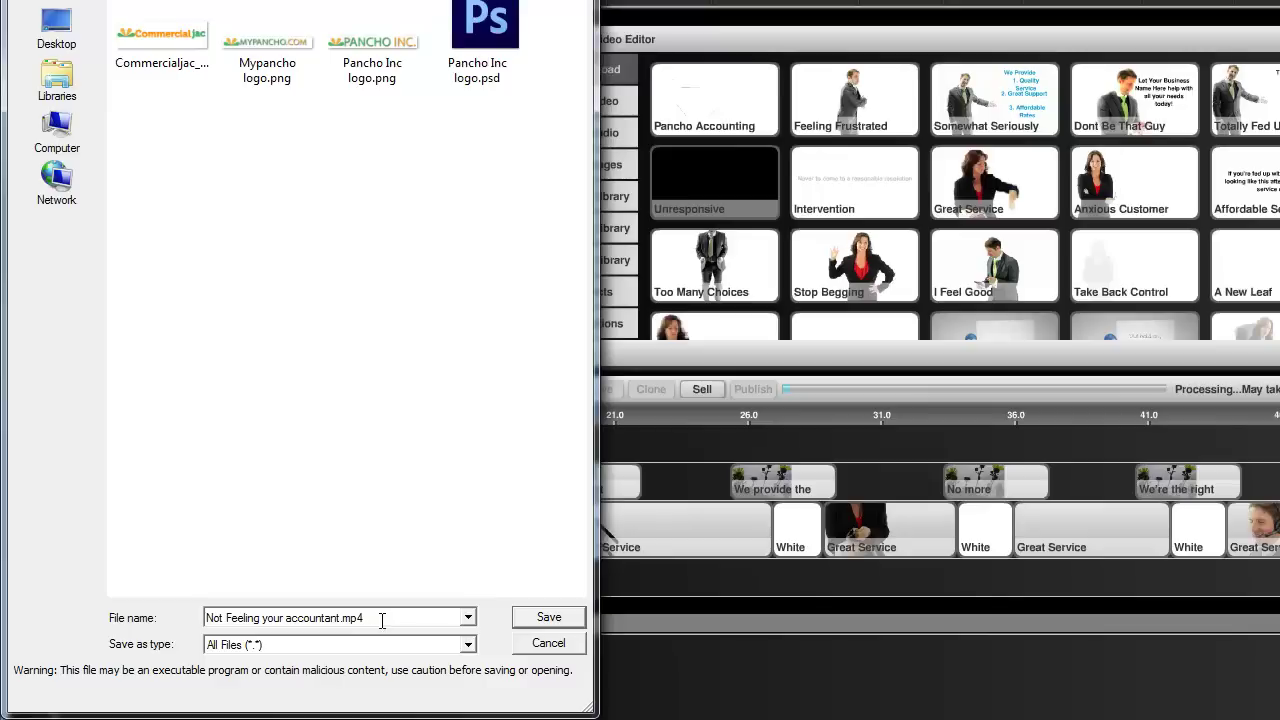
Save the download into the Libraries > Videos folder
click(79, 95)
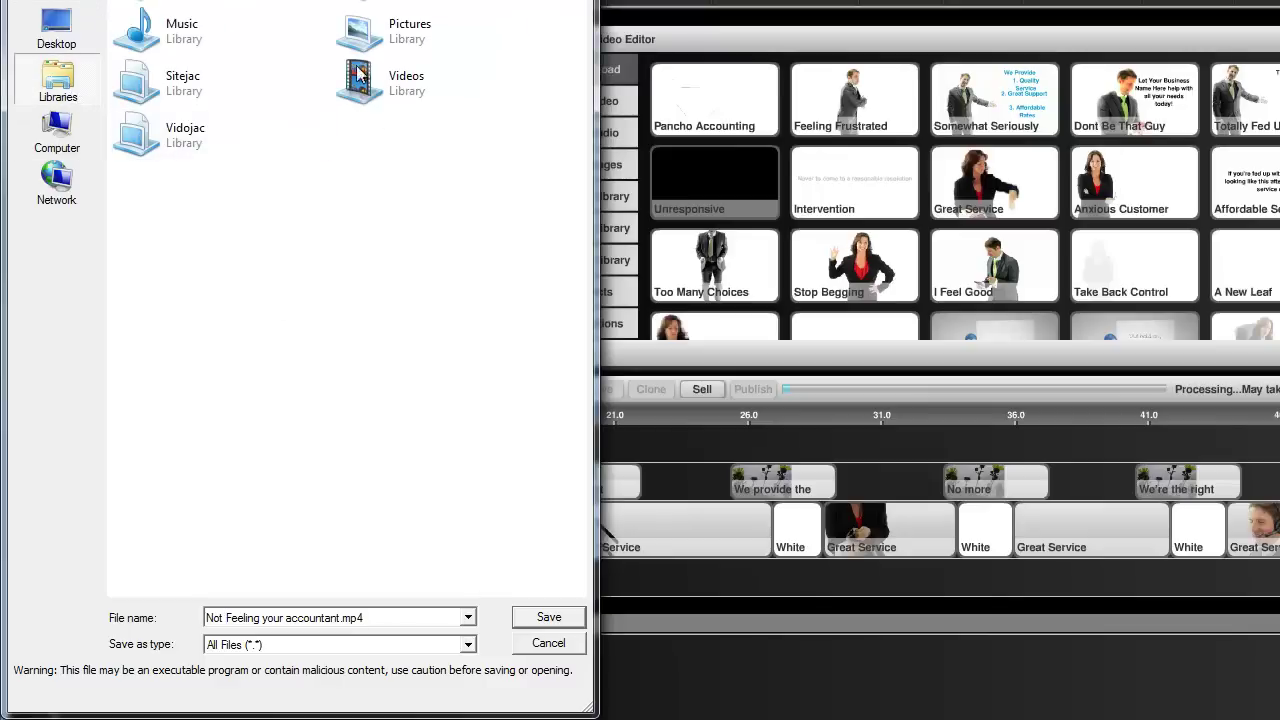
double_click(418, 90)
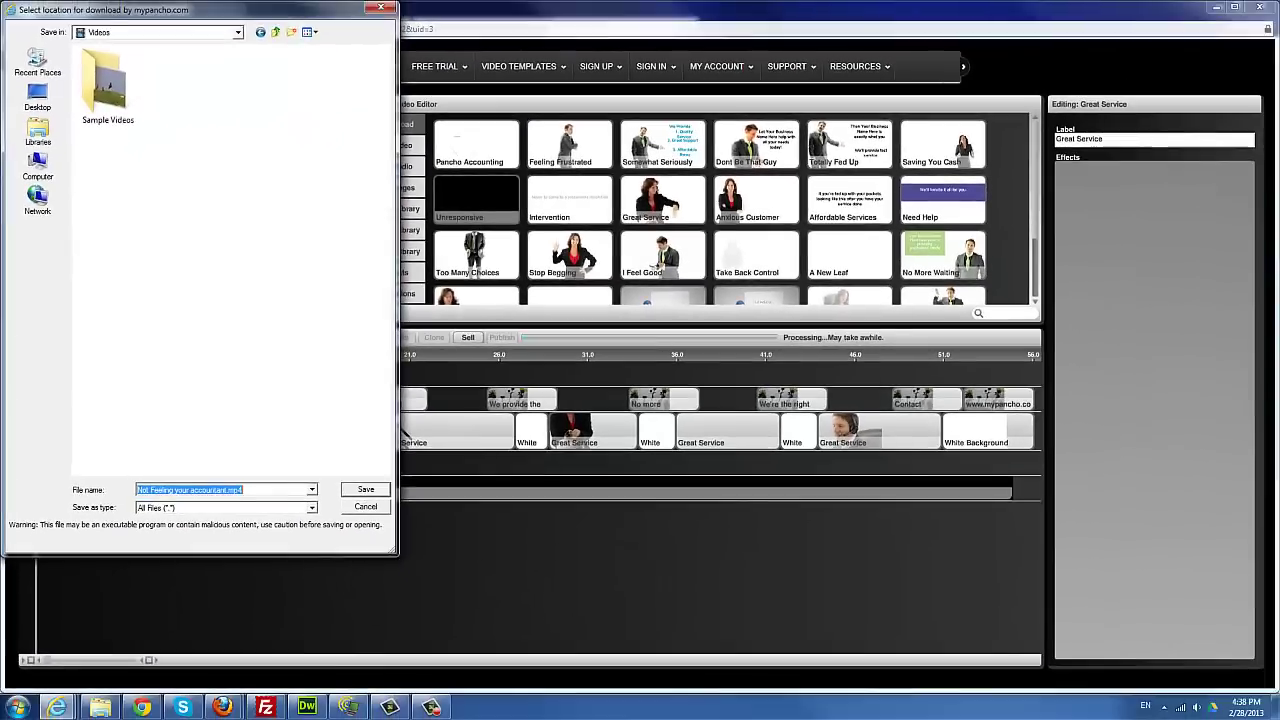
key(Return)
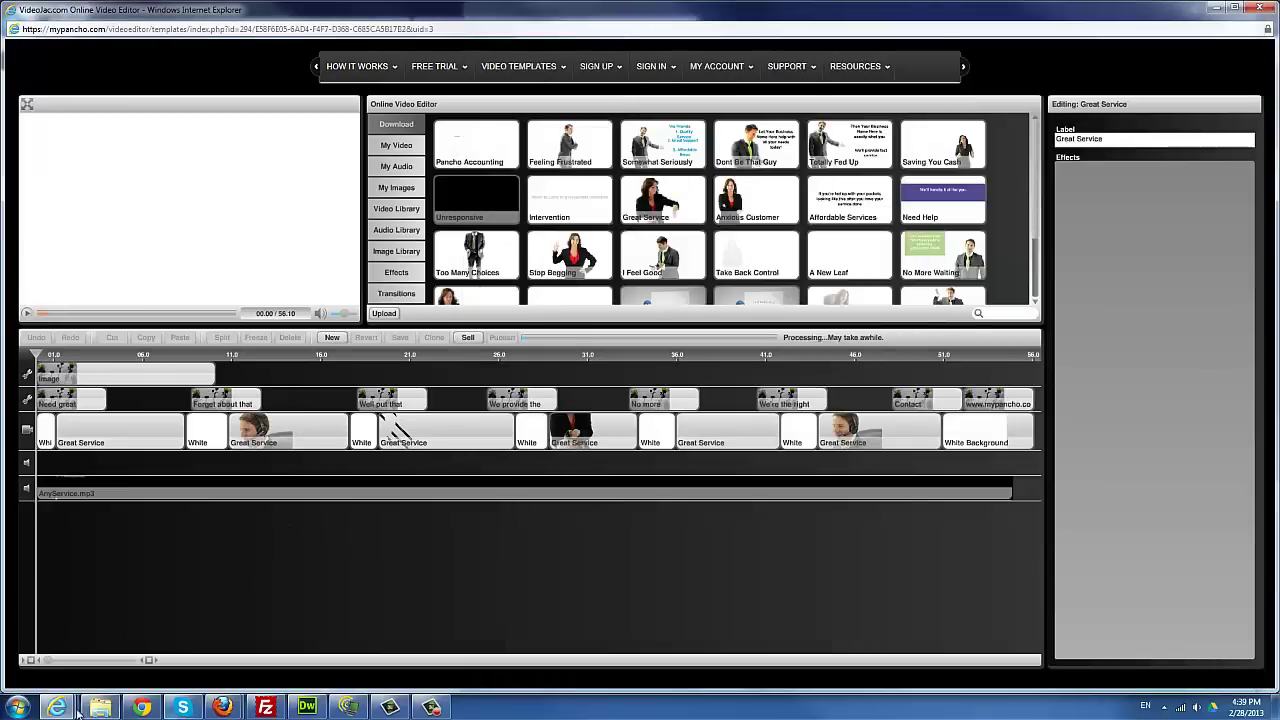
Play Not Feeling your accountant.mp4 from the Videos library in a maximized Explorer window
click(100, 707)
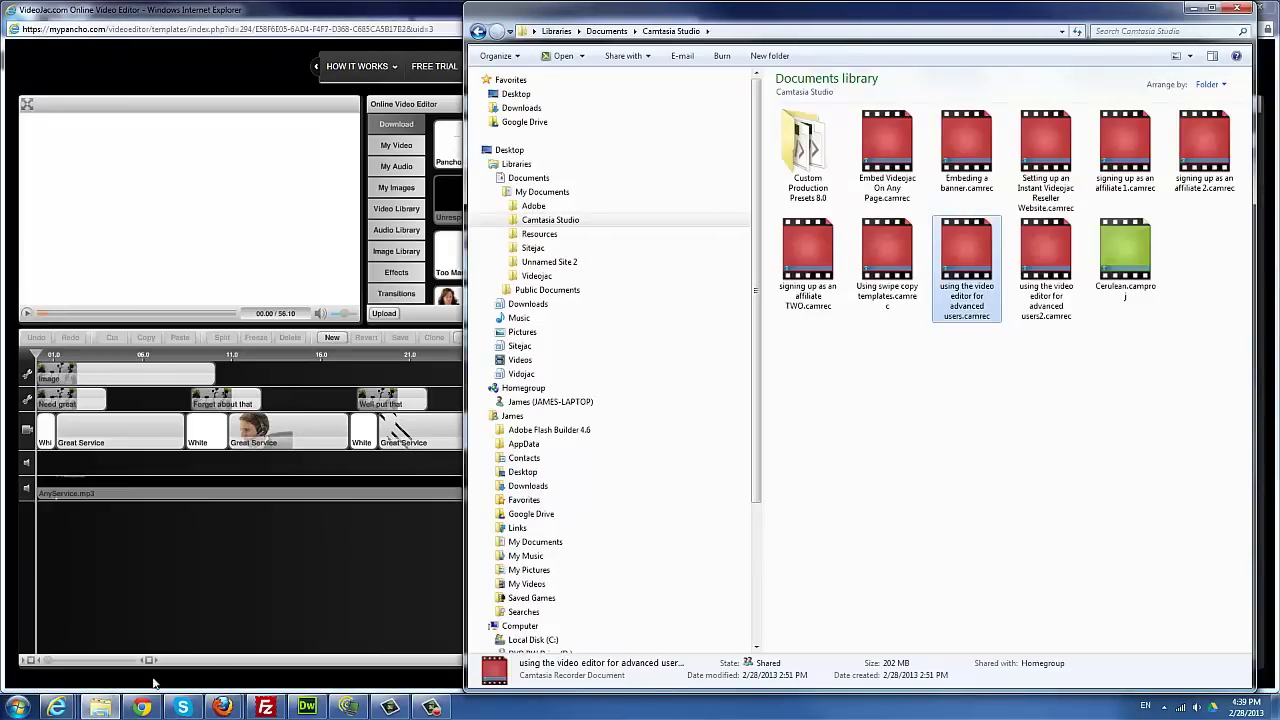
click(520, 360)
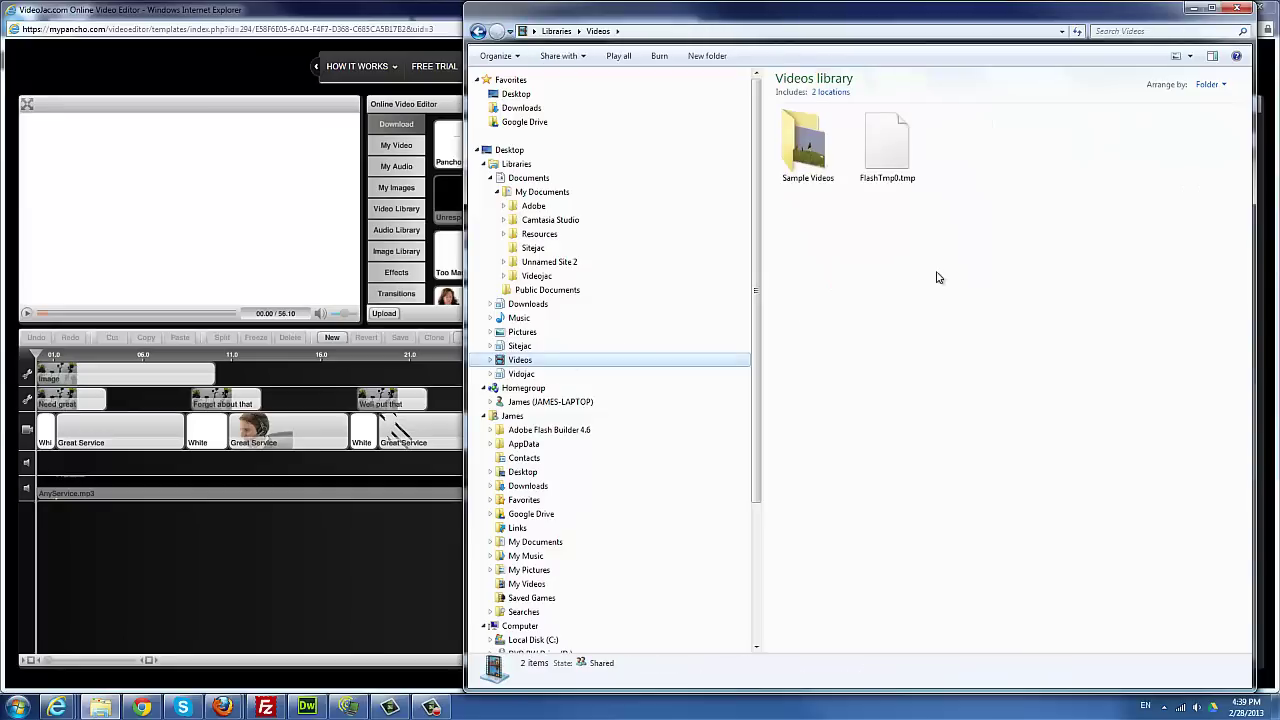
double_click(888, 16)
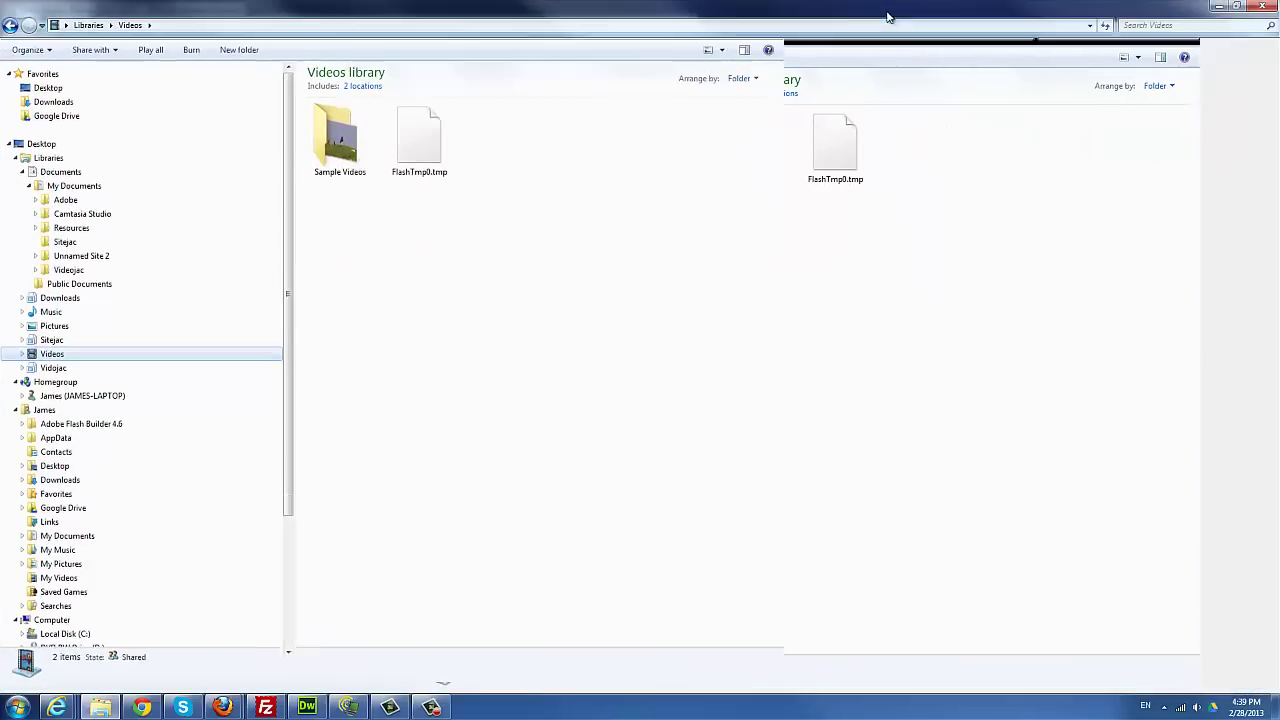
click(598, 299)
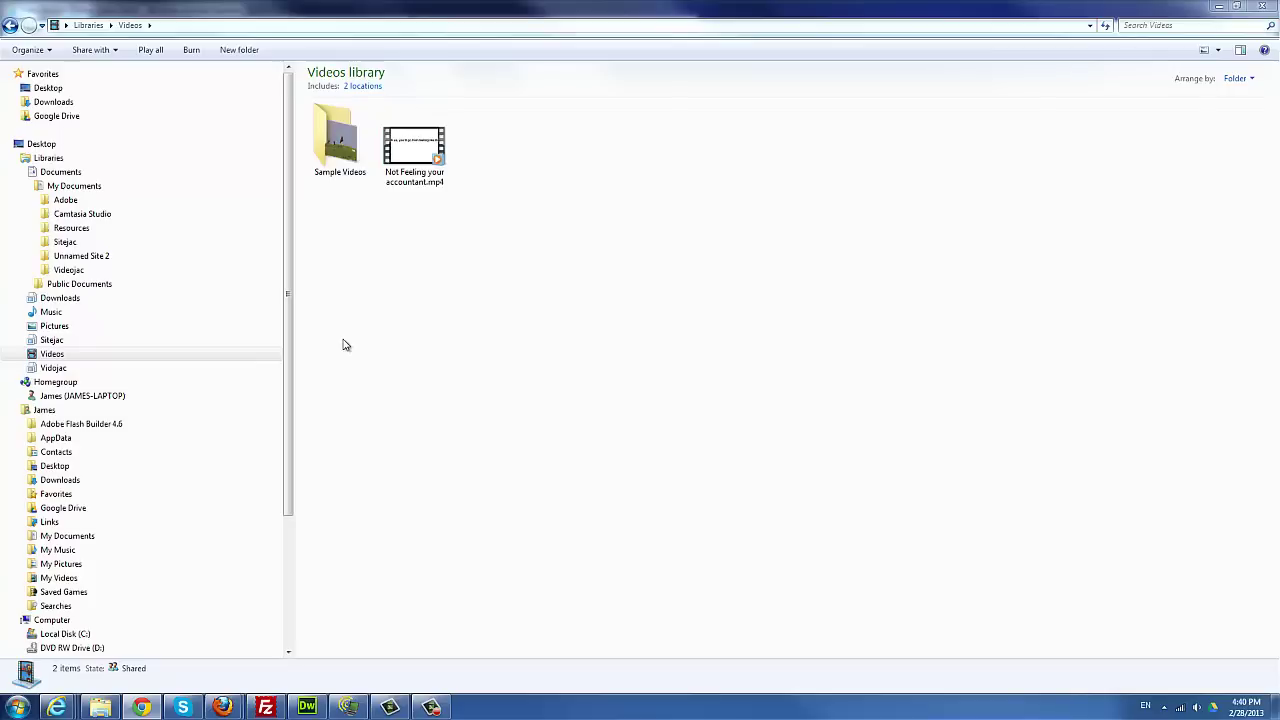
click(420, 158)
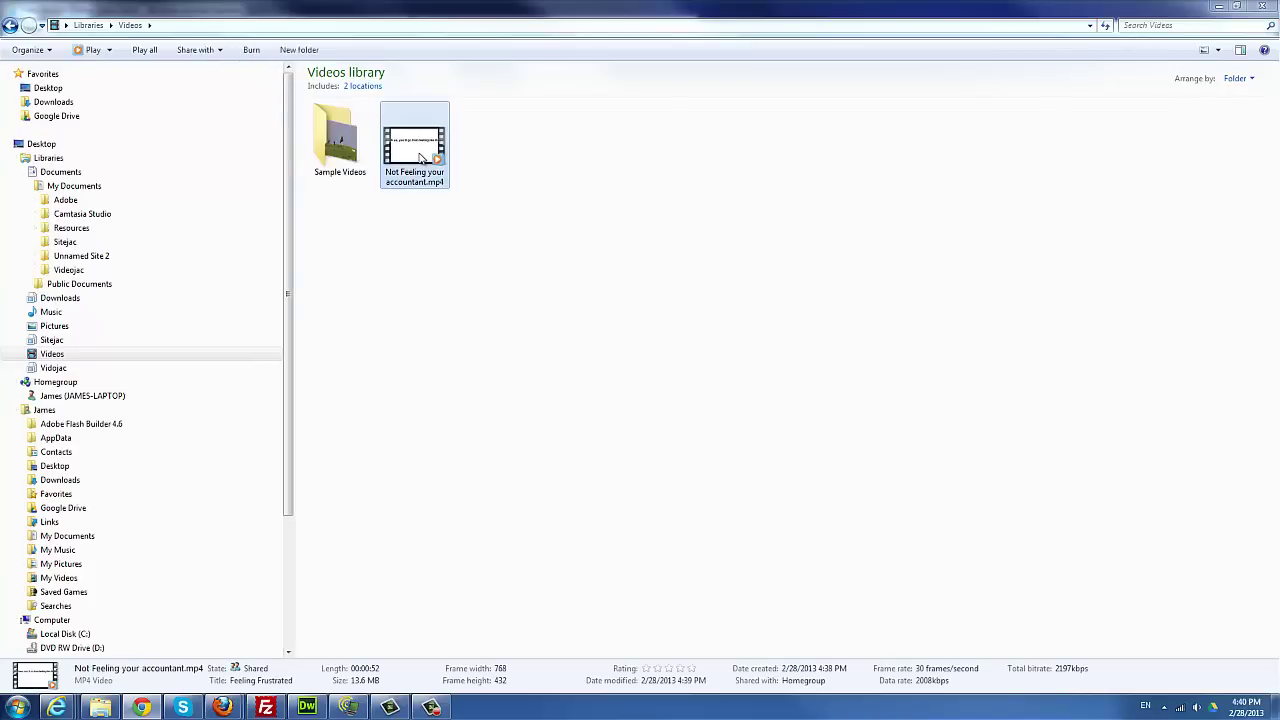
double_click(420, 158)
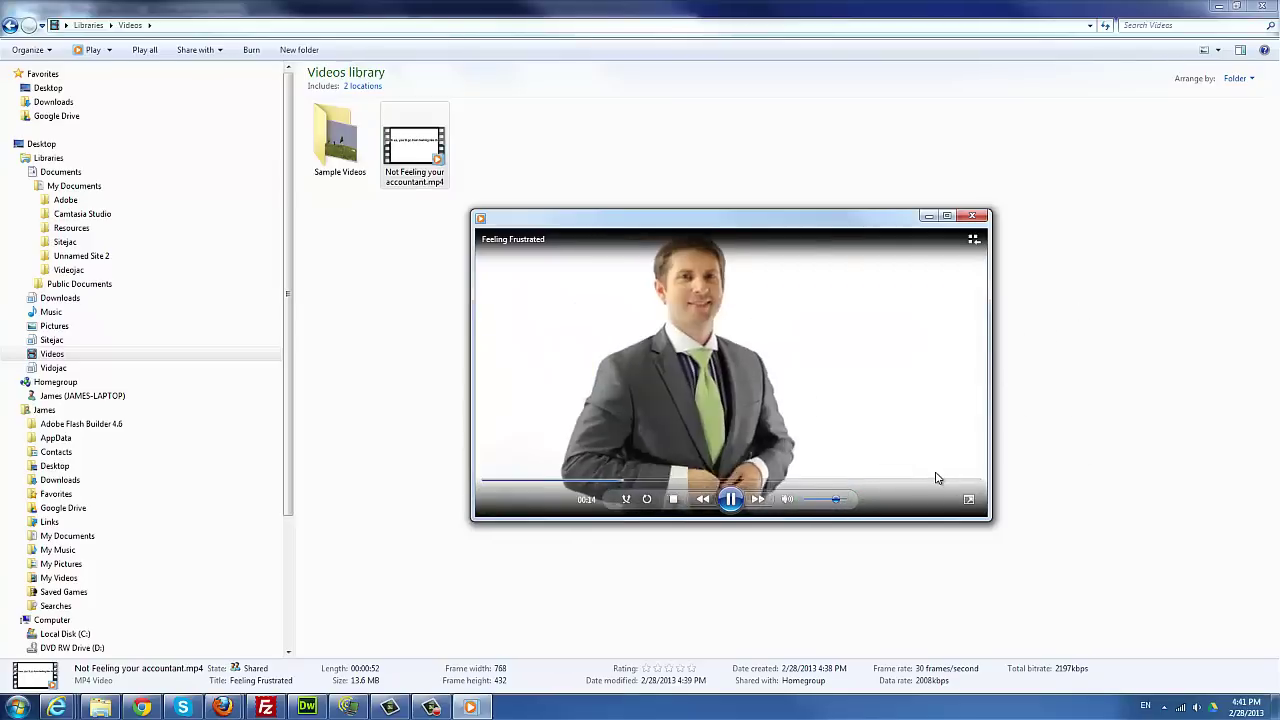
Pause the playback and close Windows Media Player
click(729, 498)
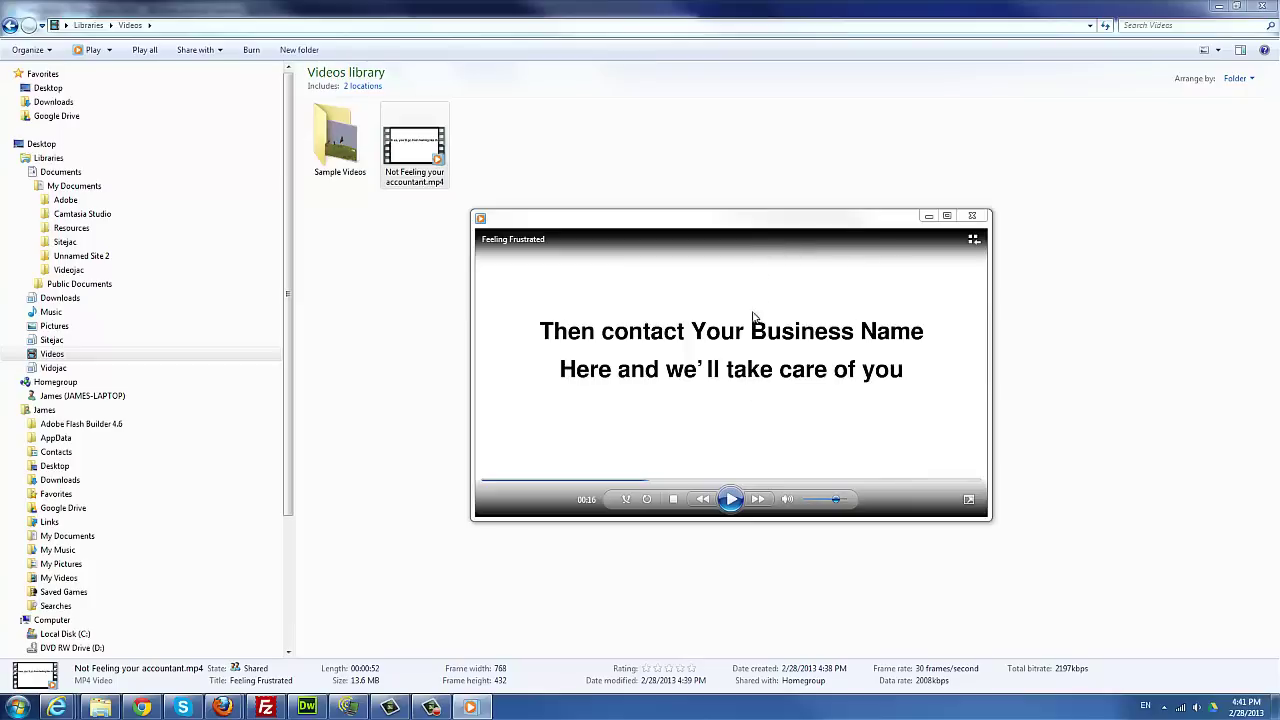
click(700, 176)
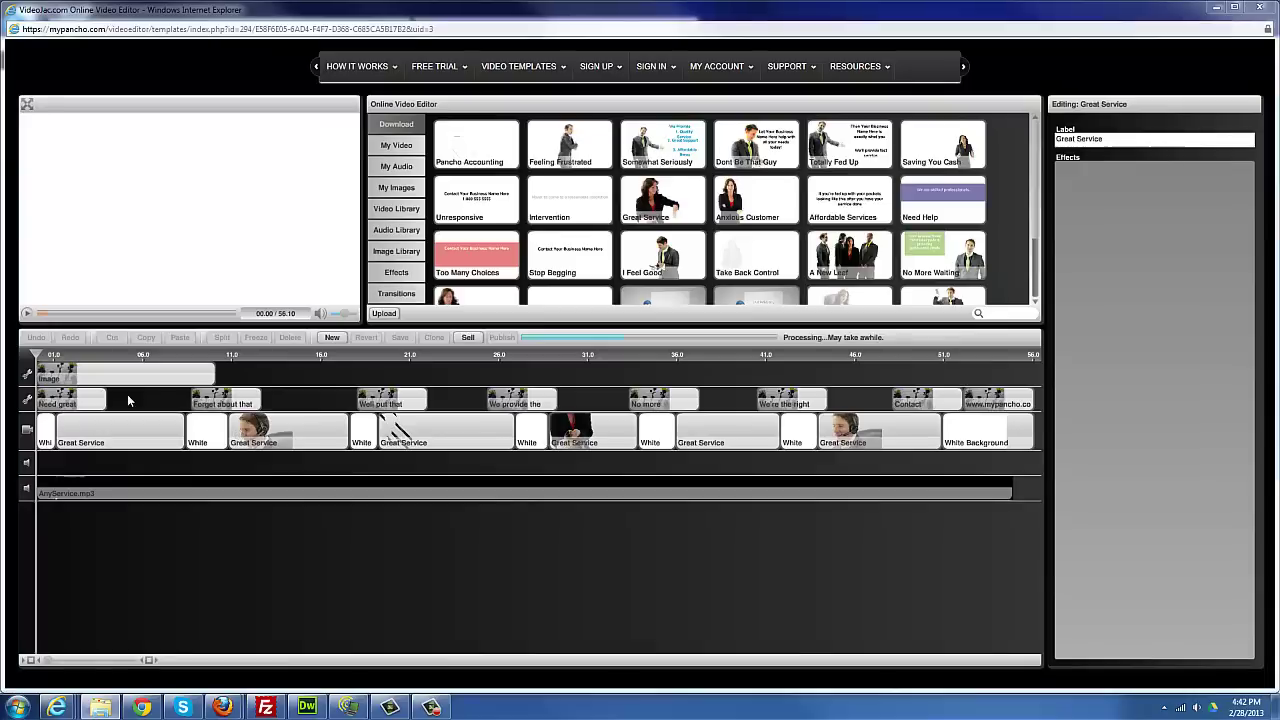
click(119, 370)
key(Delete)
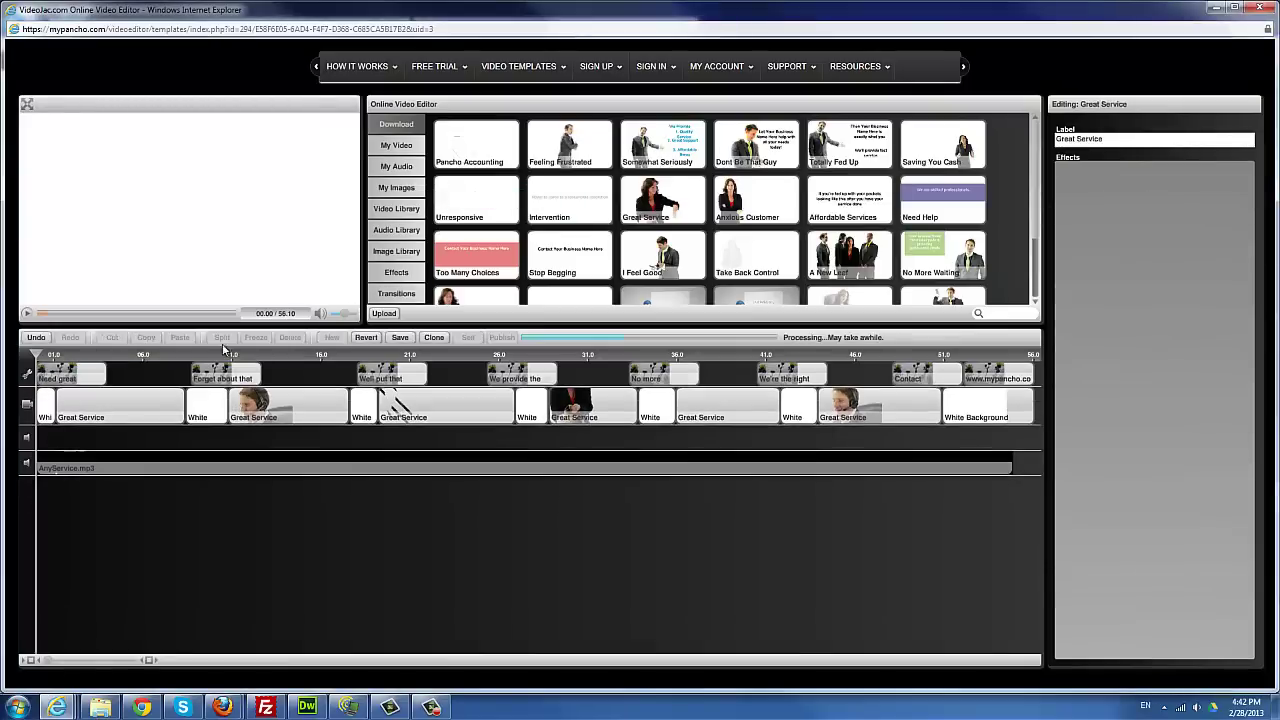
click(99, 362)
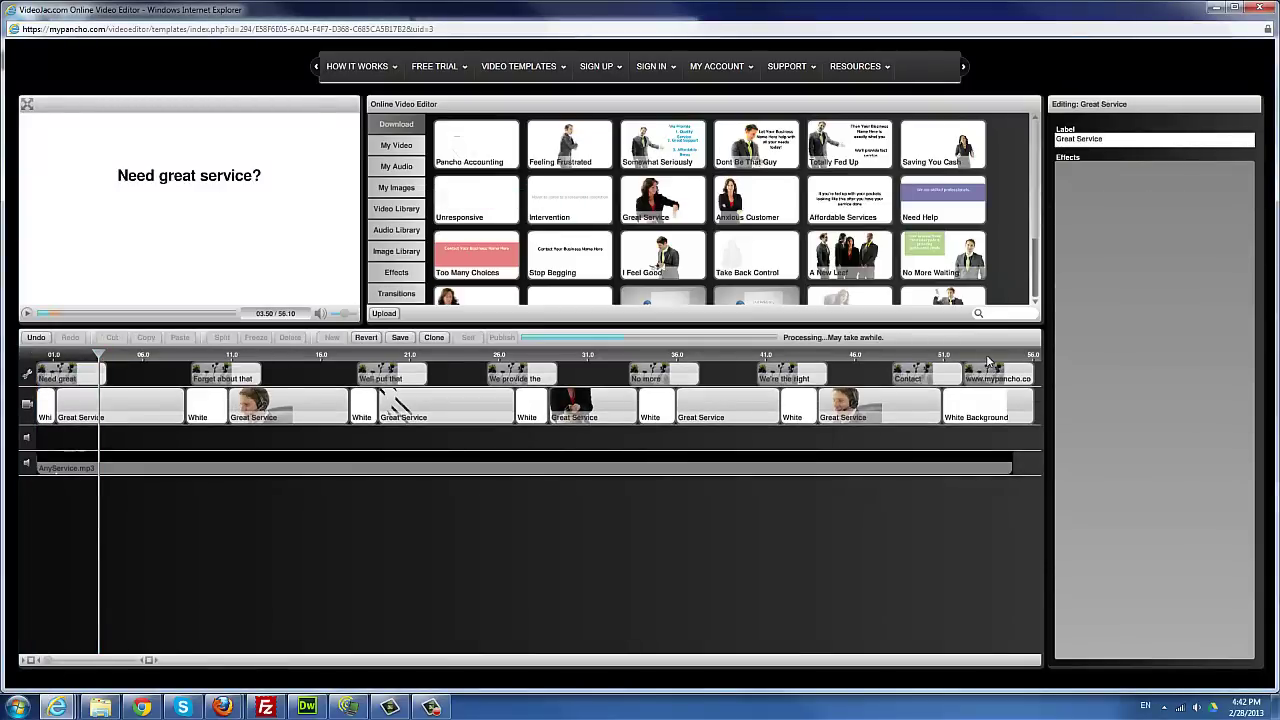
click(976, 355)
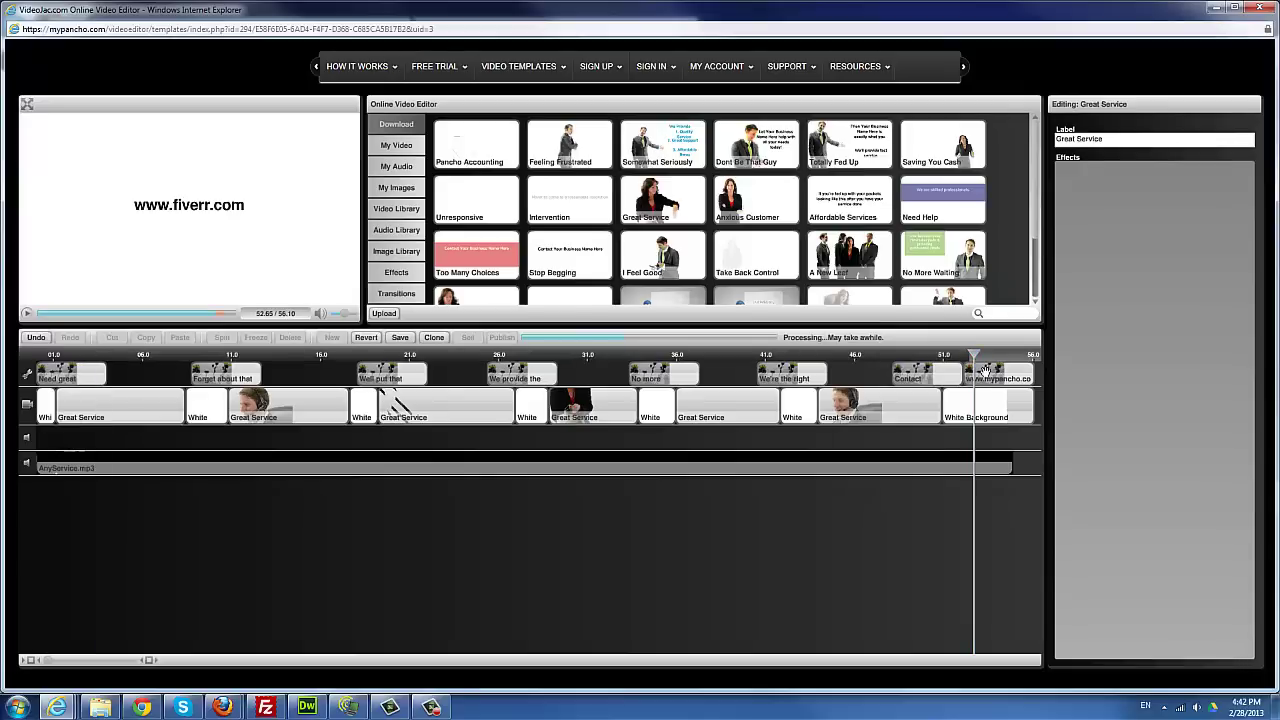
click(985, 372)
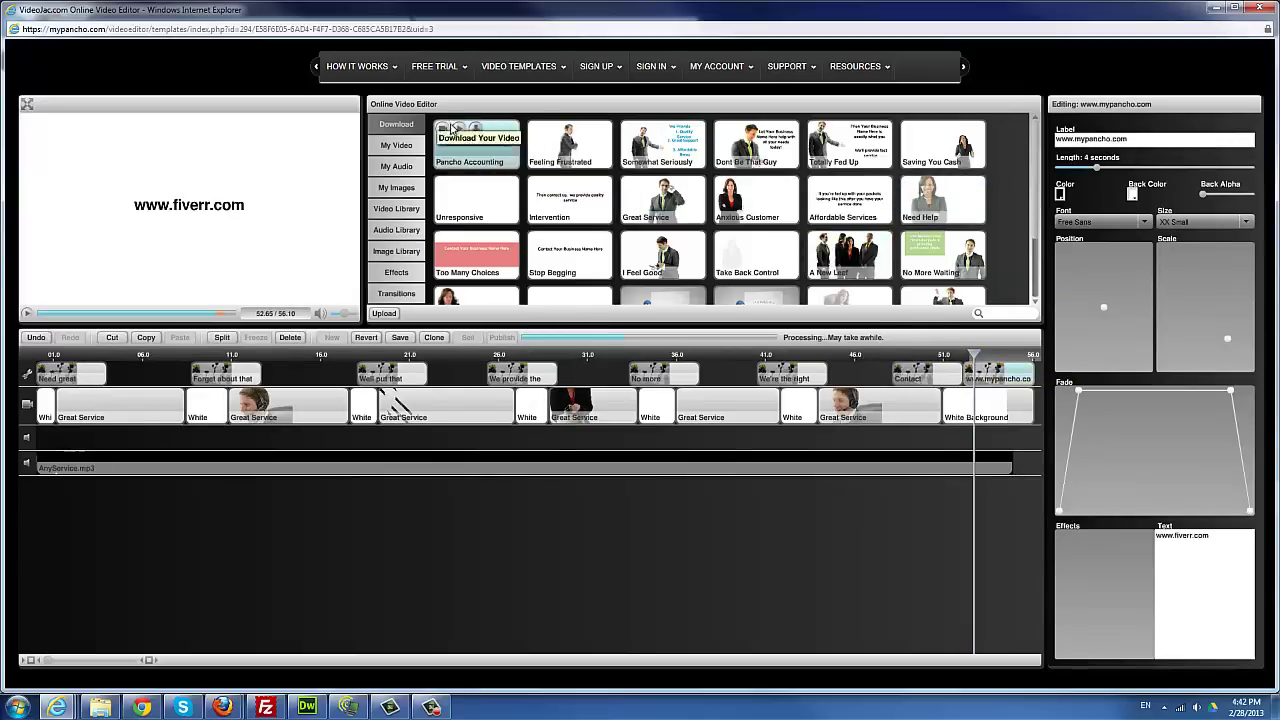
scroll(930, 273, down, 2)
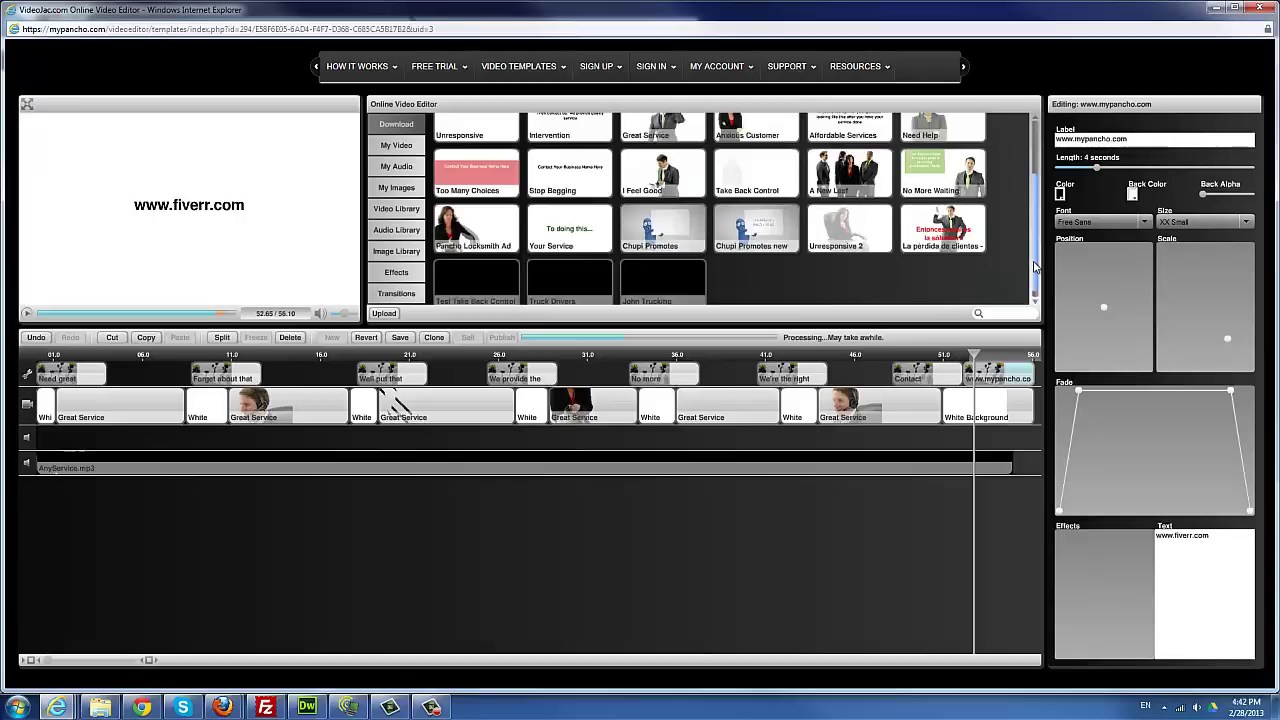
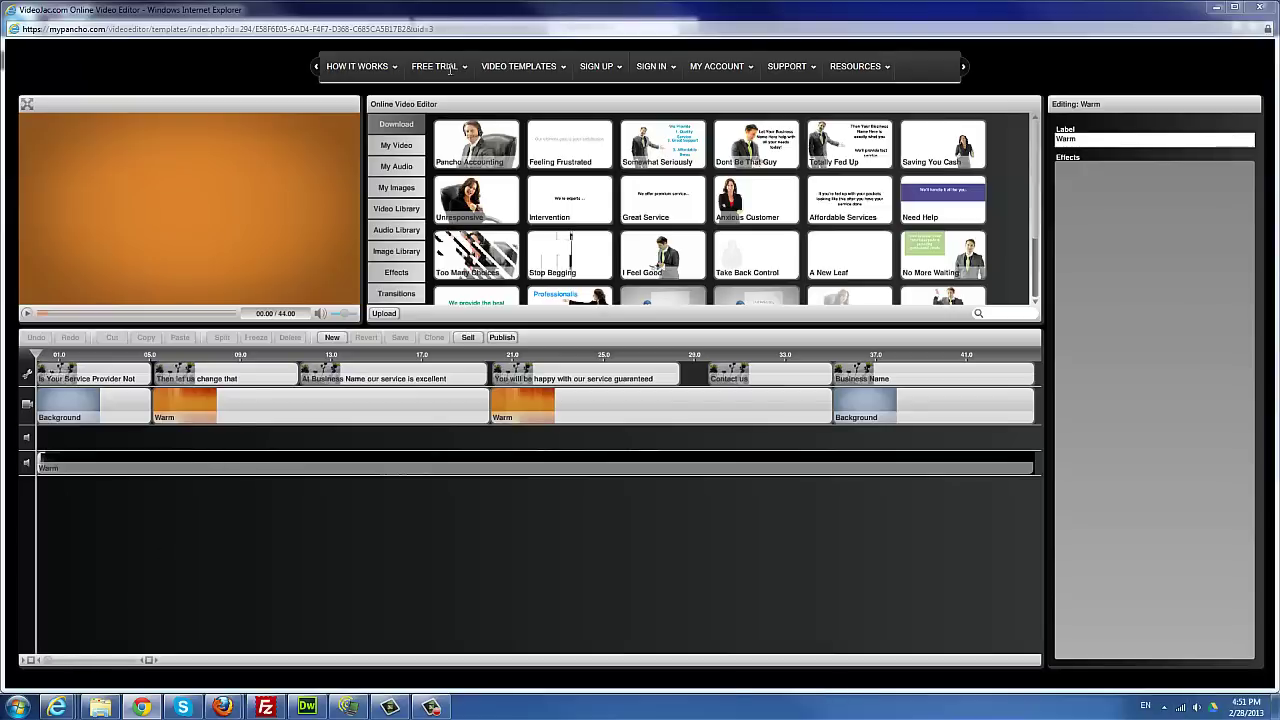
Load the Web Design business template from Video Templates > Business Templates into the editor
mouse_move(518, 68)
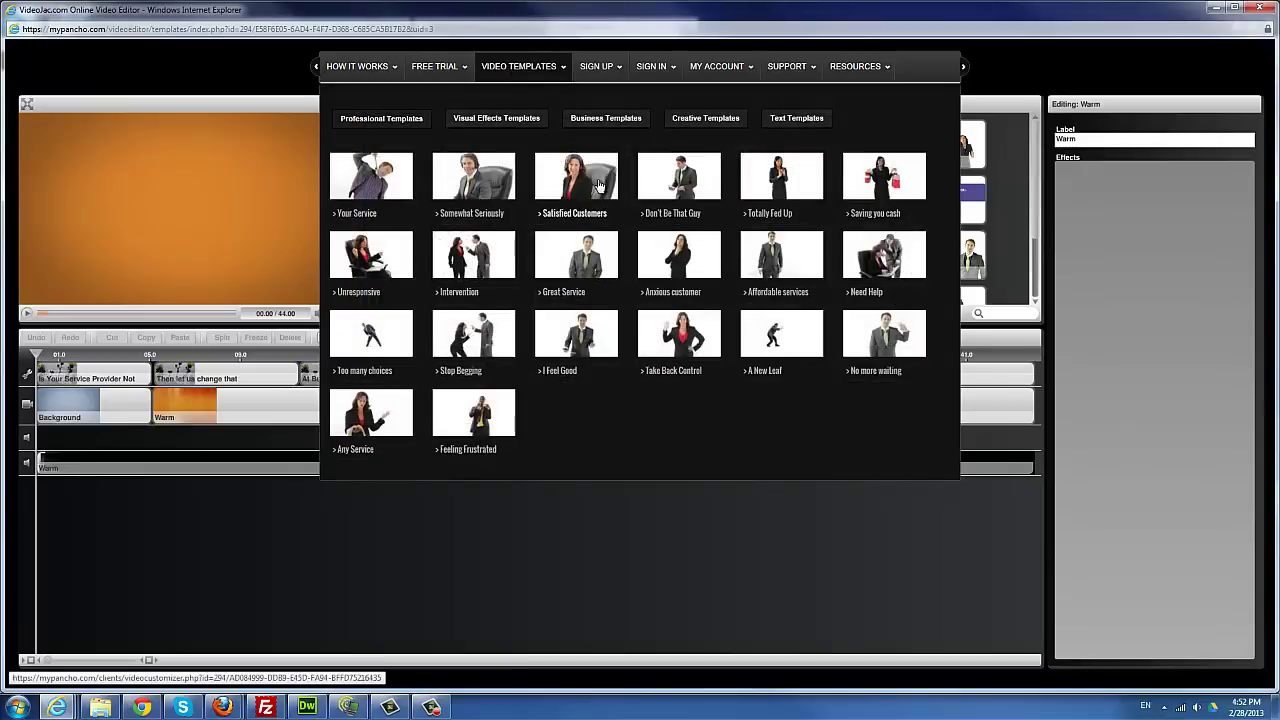
click(608, 120)
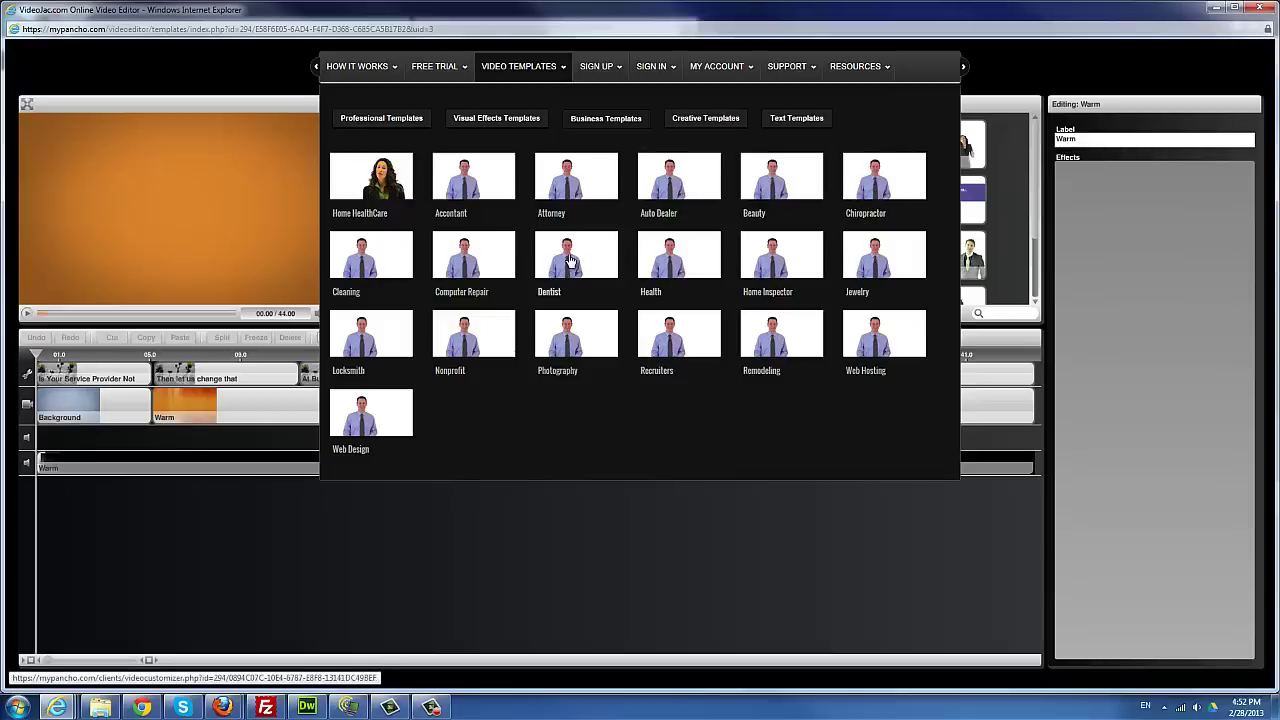
click(492, 292)
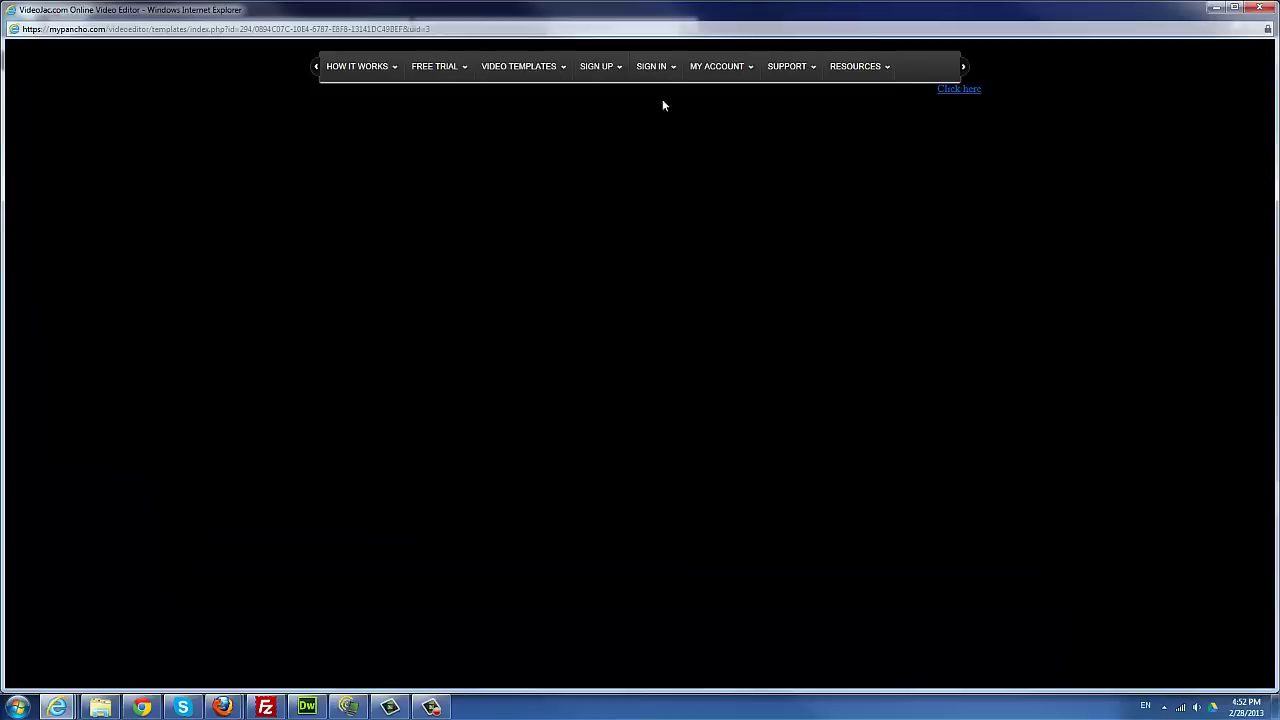
mouse_move(548, 74)
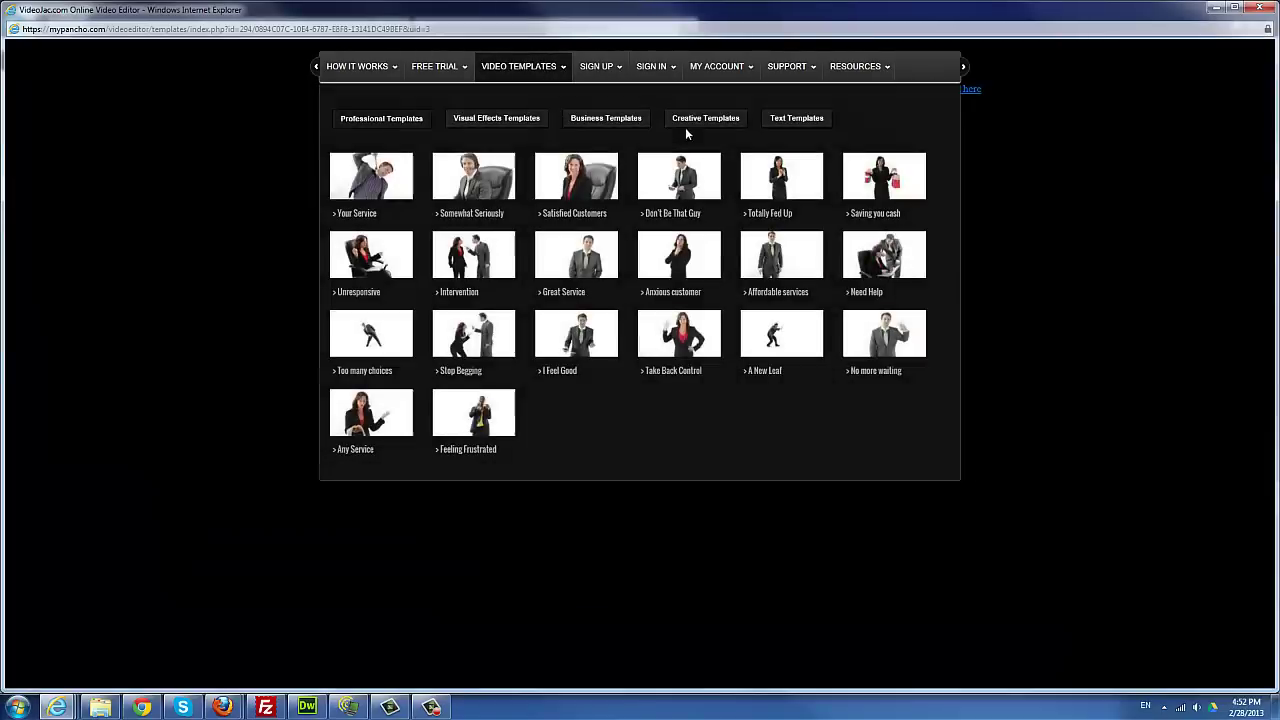
click(622, 122)
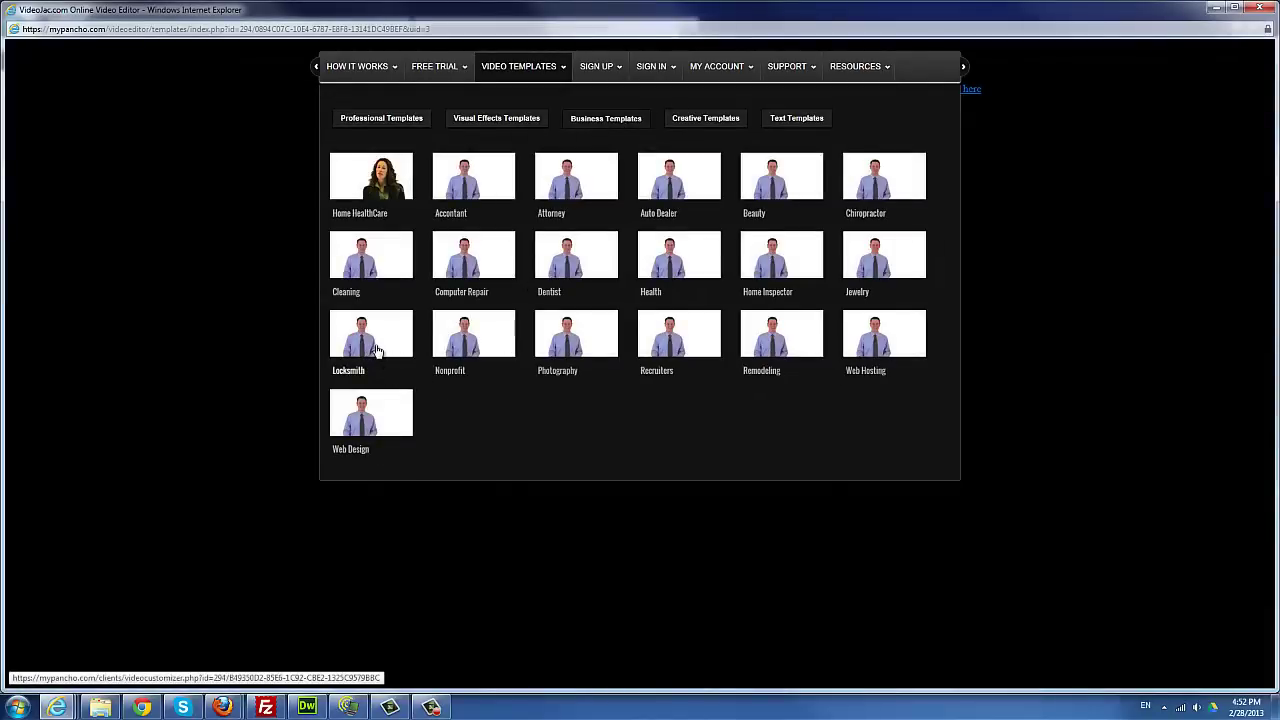
click(370, 422)
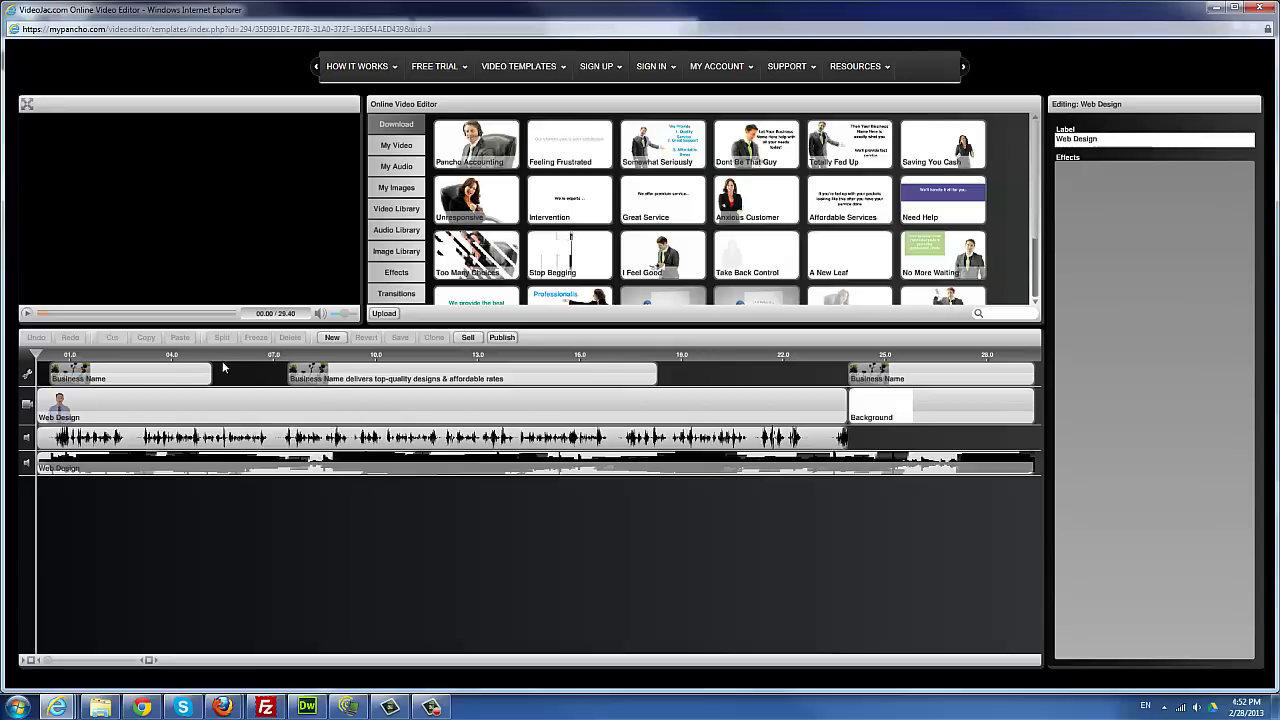
Preview the Business Name opening and the closing card, then open the Sell page
click(158, 359)
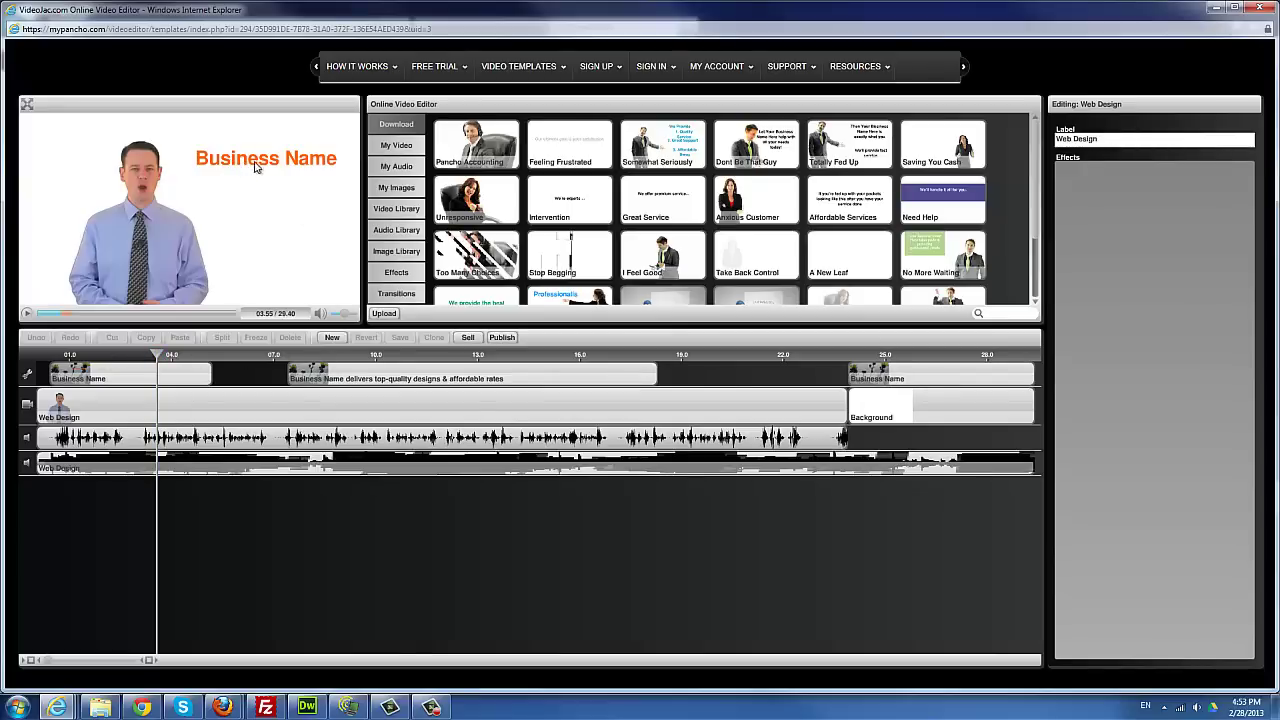
mouse_move(548, 240)
click(926, 362)
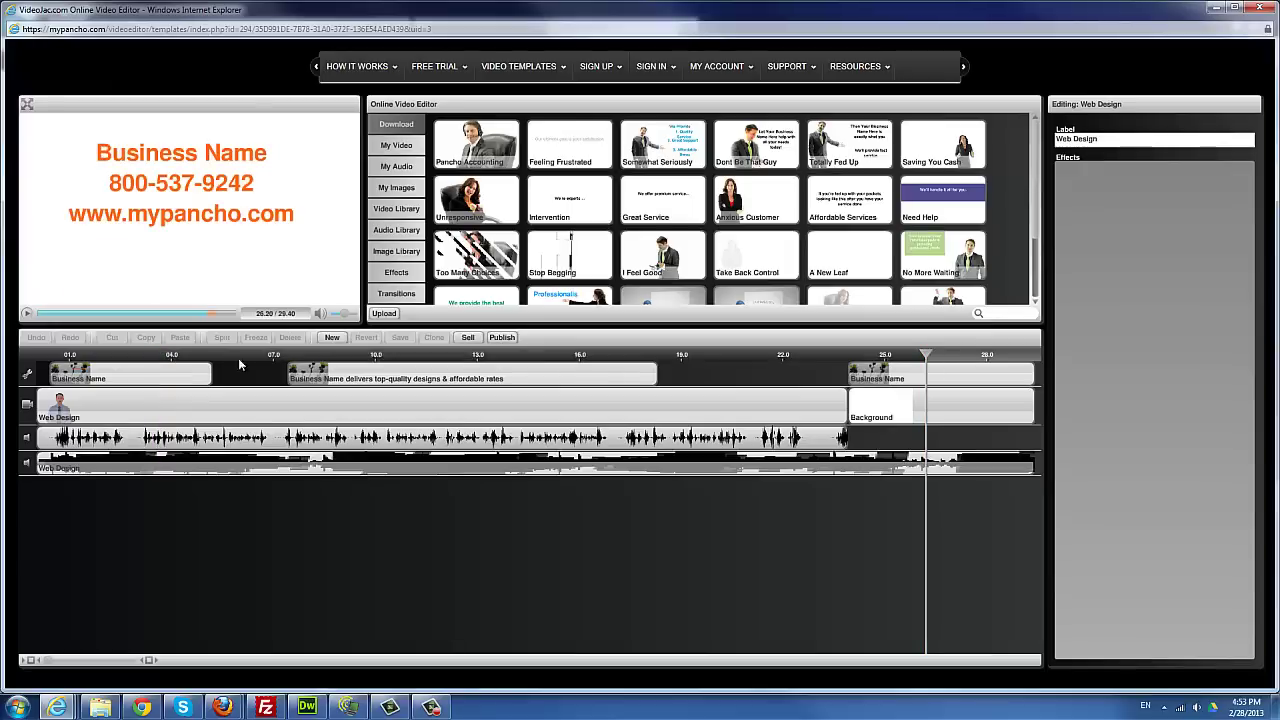
click(152, 358)
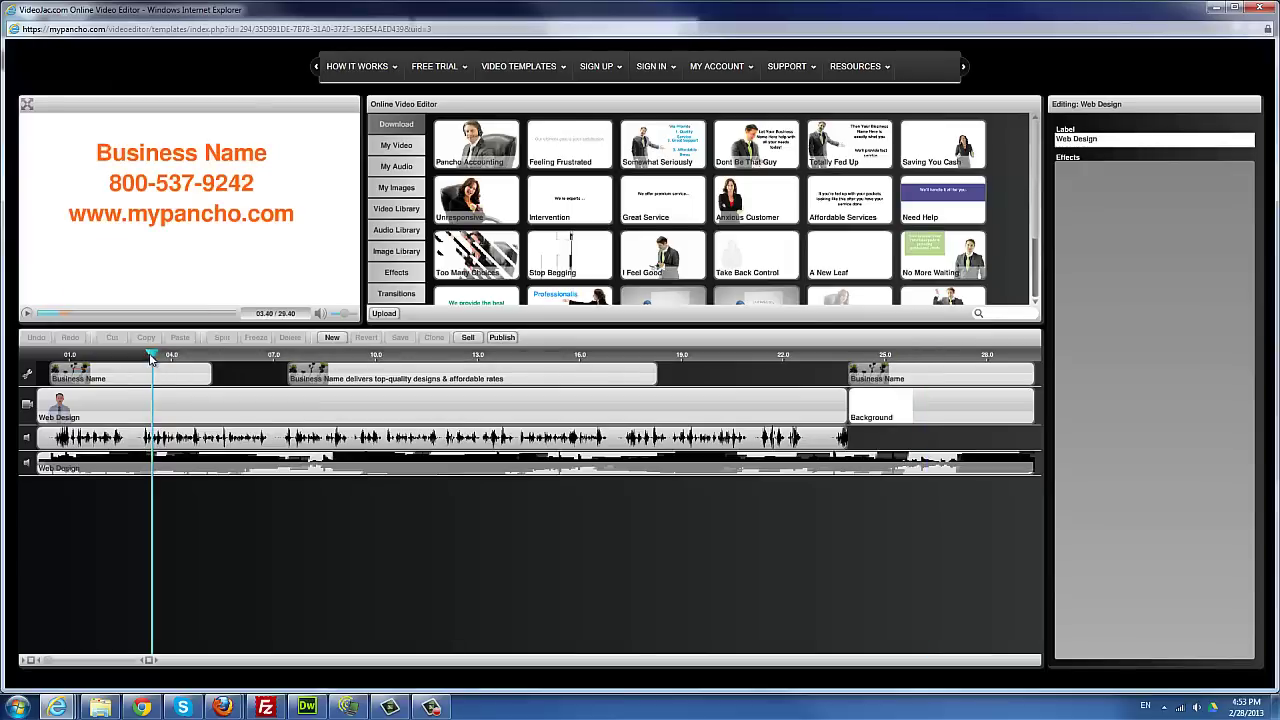
click(470, 336)
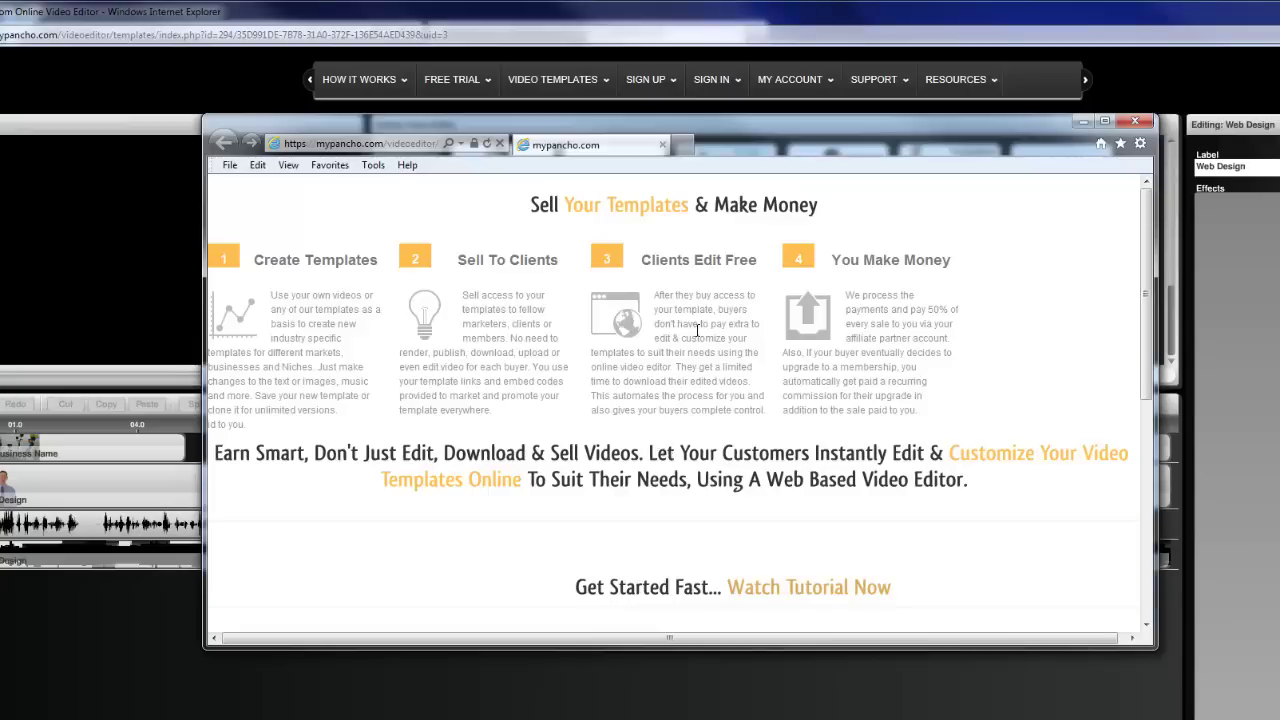
Copy the Template Preview Link address from the Sell page, then close the page
scroll(708, 484, down, 1)
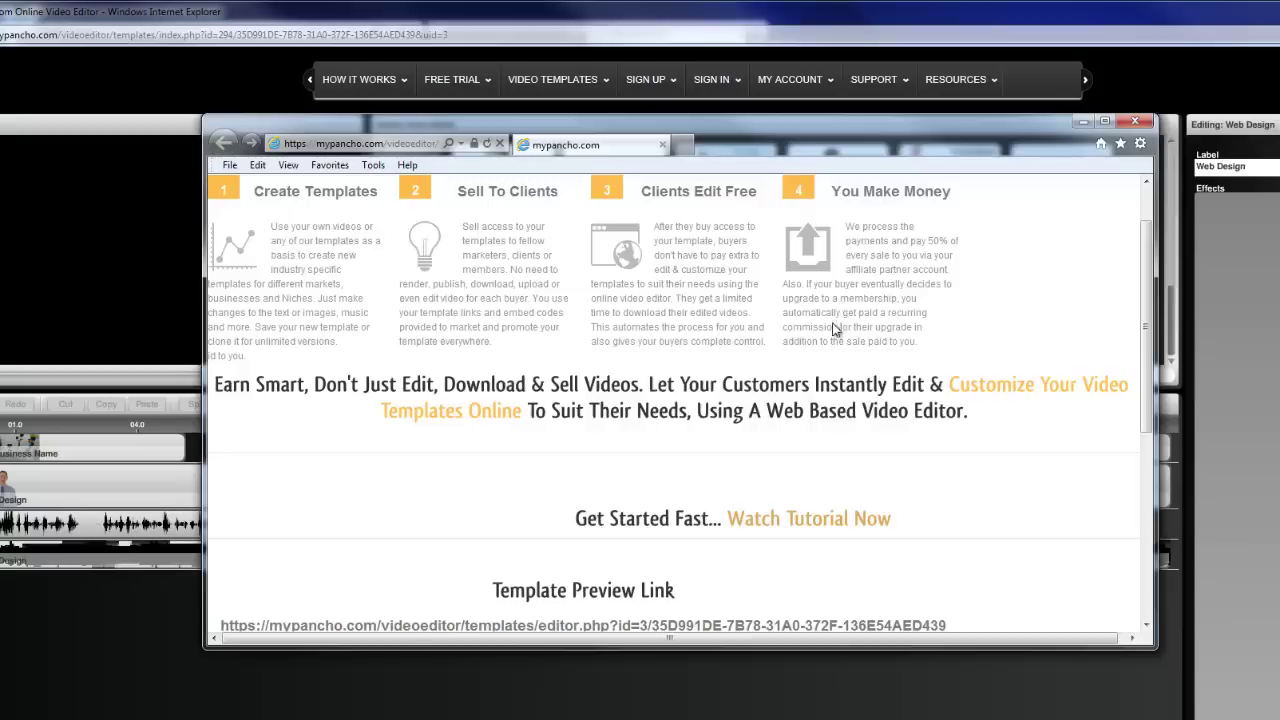
scroll(812, 340, down, 4)
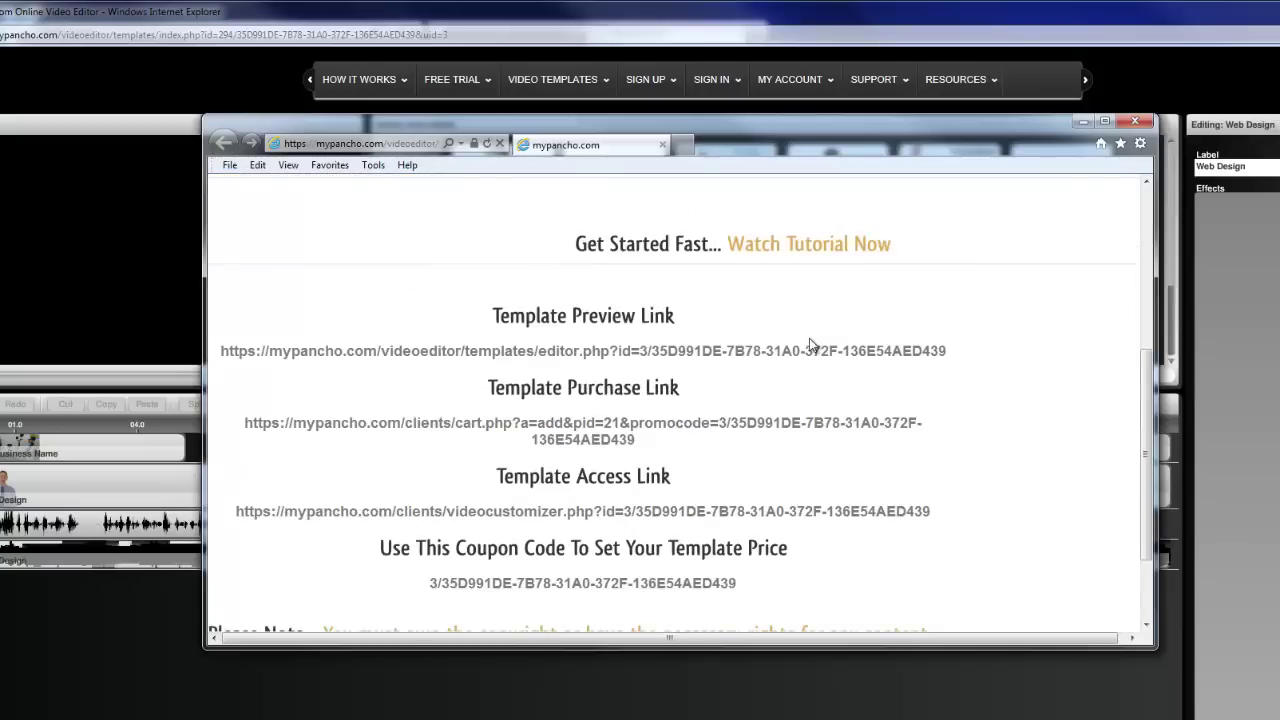
scroll(809, 340, down, 1)
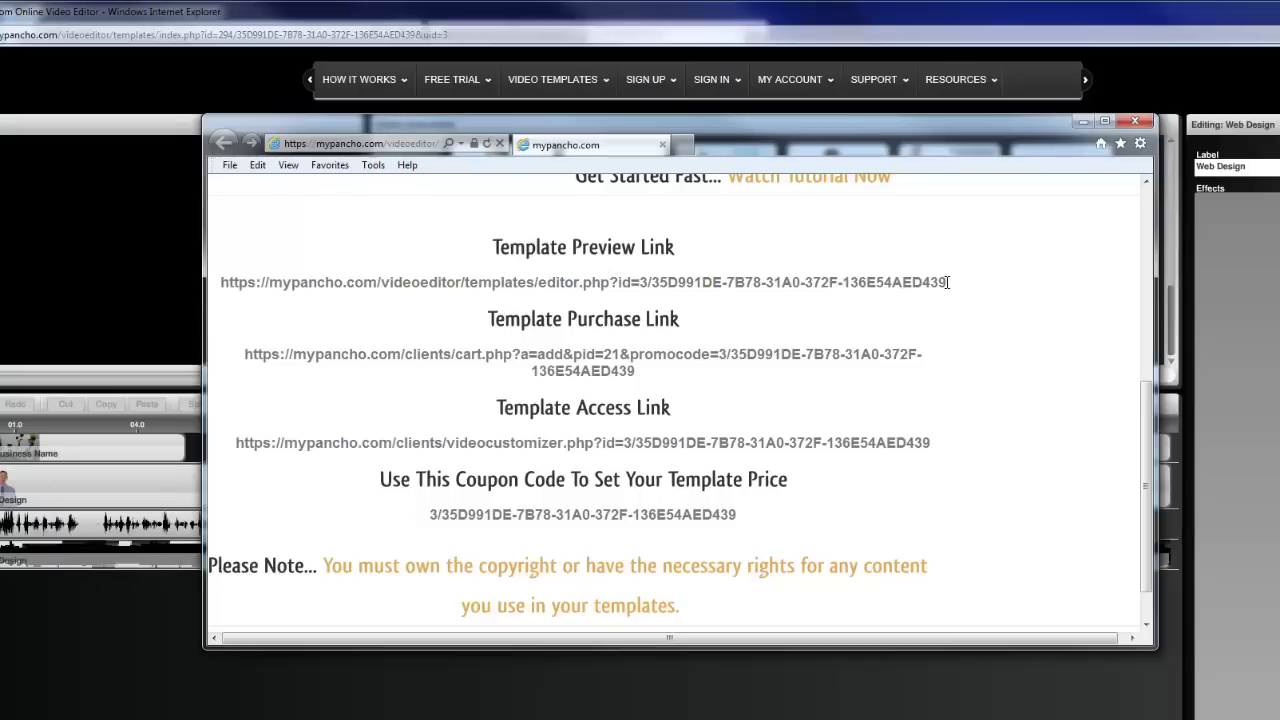
mouse_move(947, 282)
mouse_down()
mouse_move(209, 285)
mouse_move(944, 286)
mouse_up()
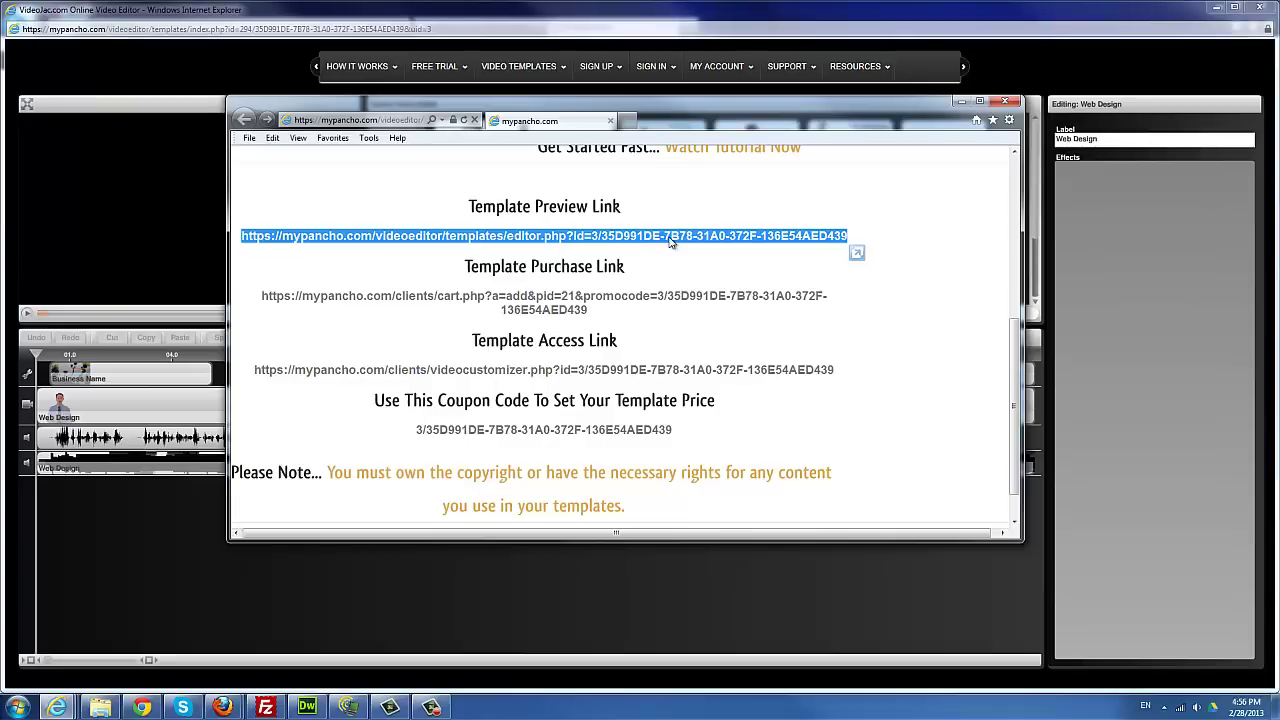
right_click(670, 240)
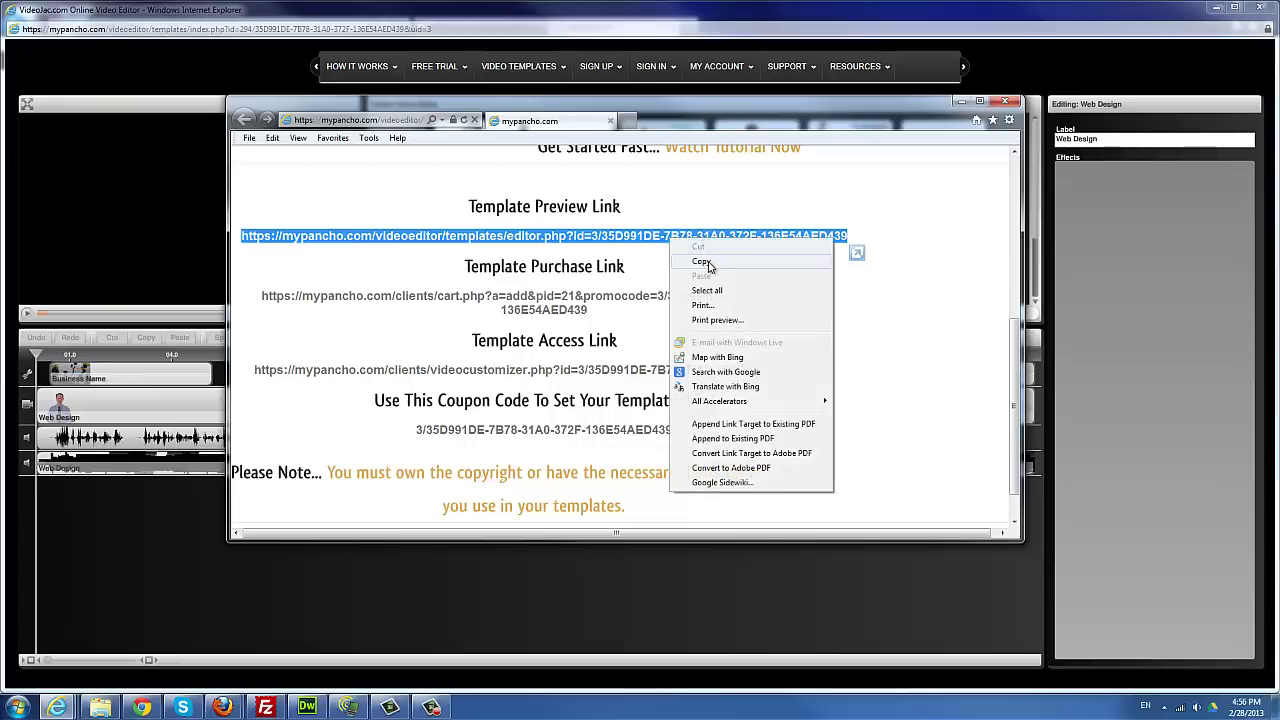
click(703, 258)
click(670, 262)
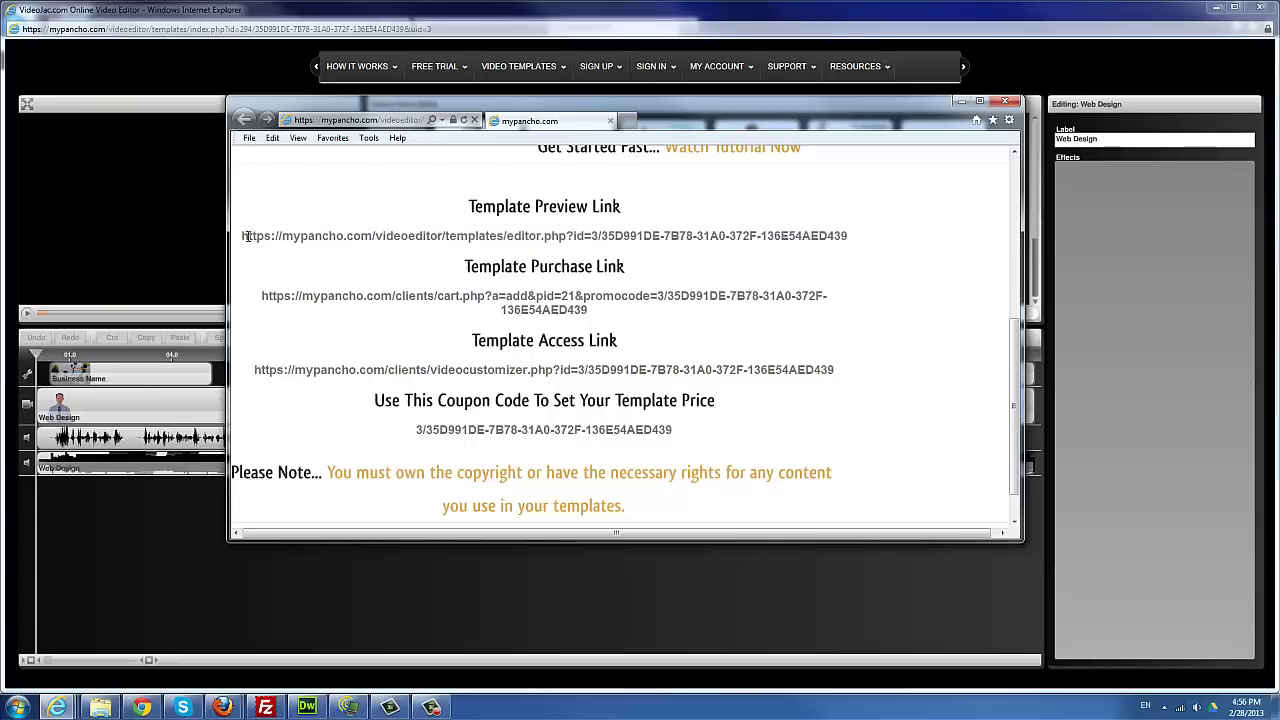
drag(242, 236, 504, 237)
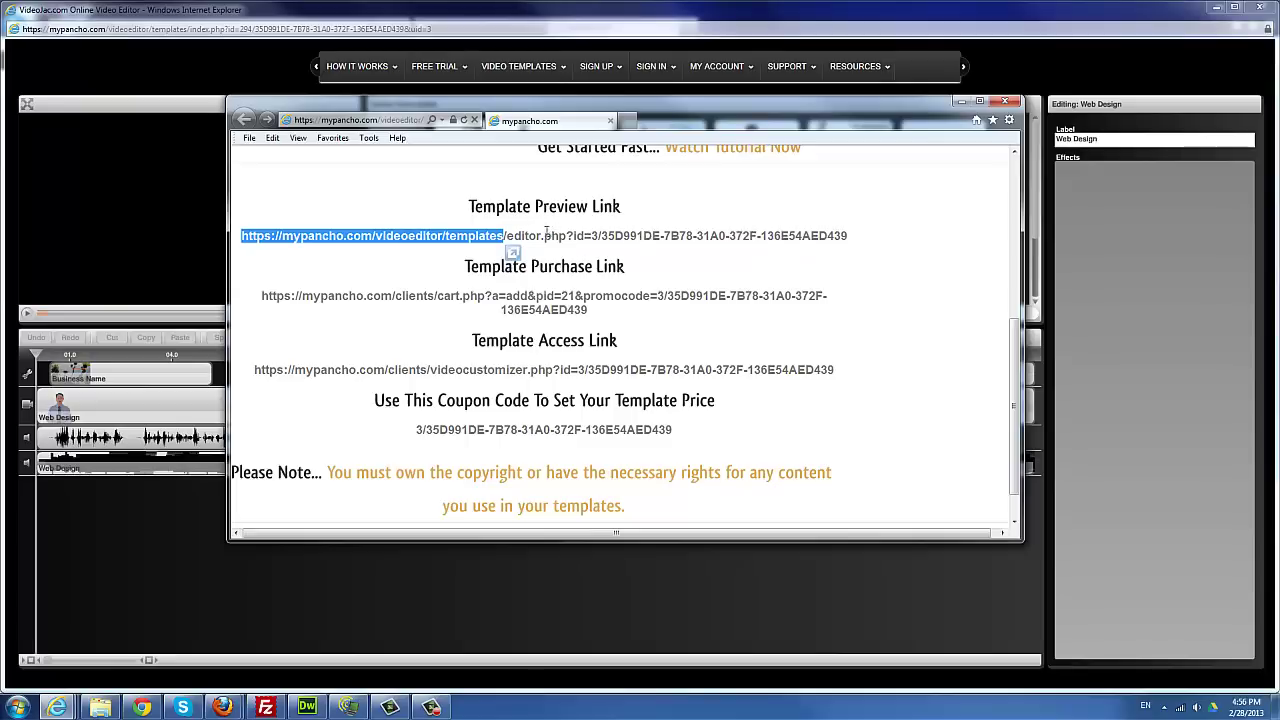
click(1005, 101)
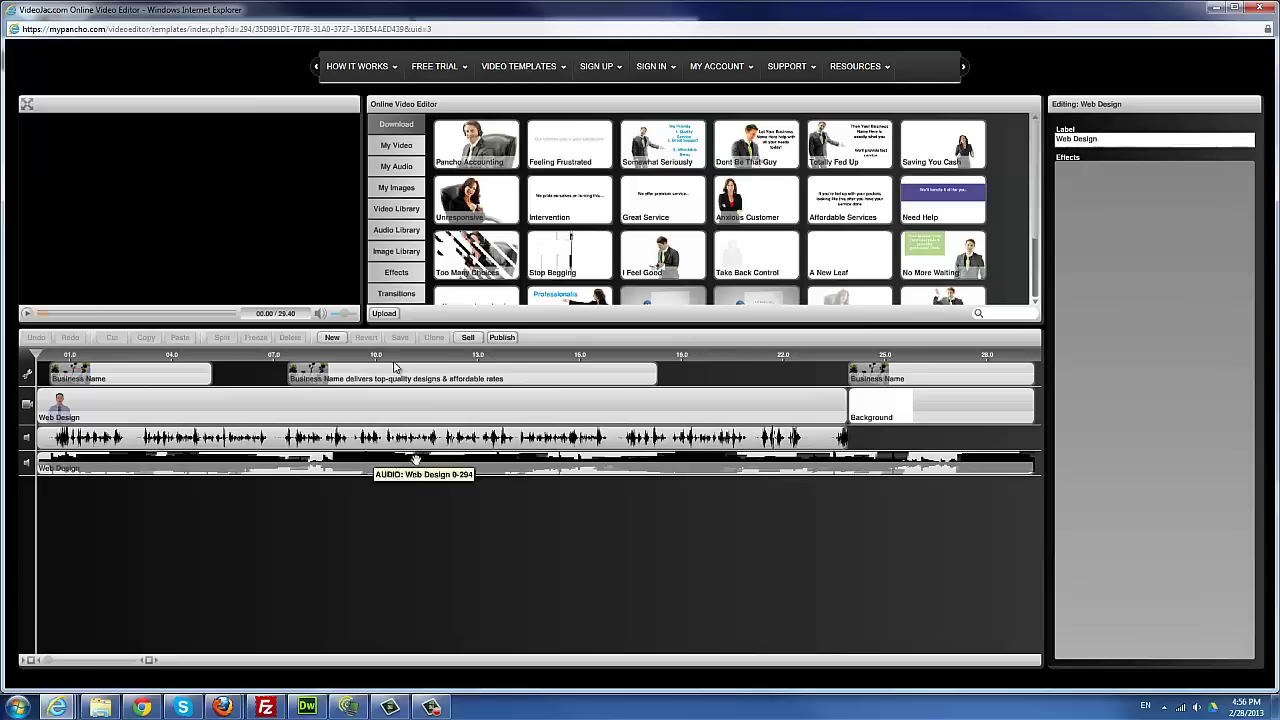
Reopen the Sell page, copy the Template Preview Link again, and minimize the editor window
mouse_move(631, 137)
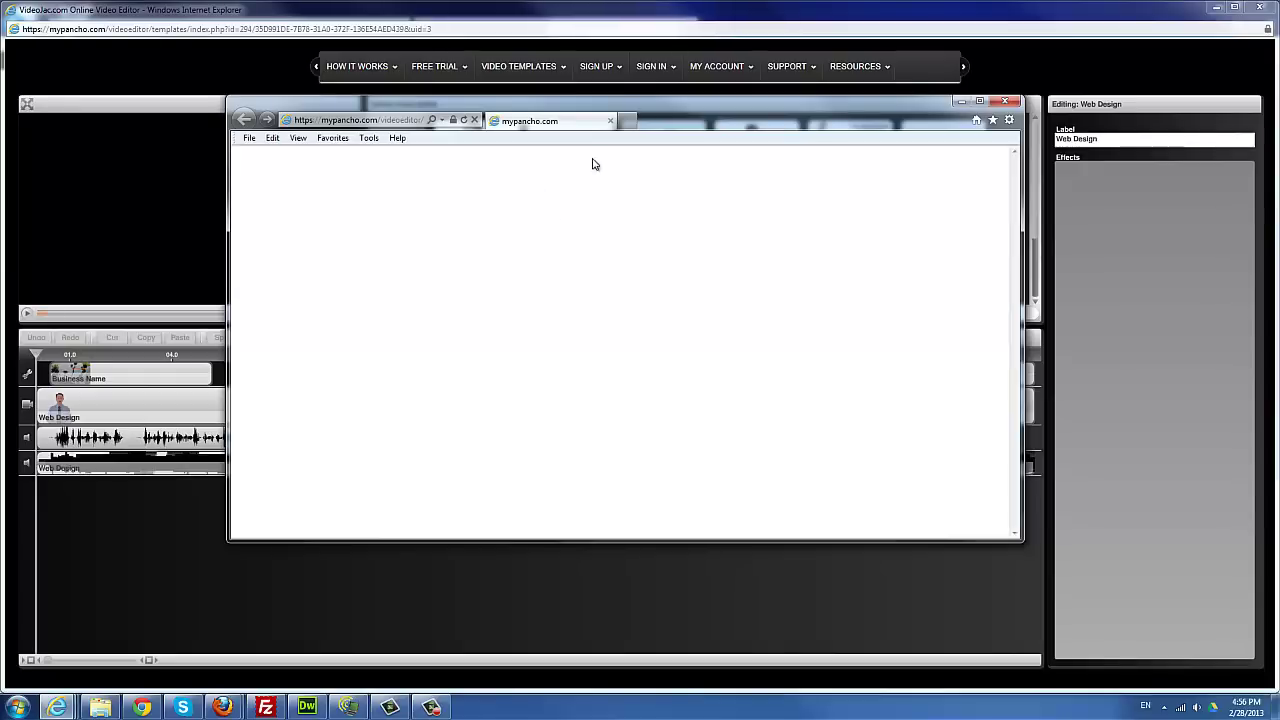
scroll(705, 284, down, 3)
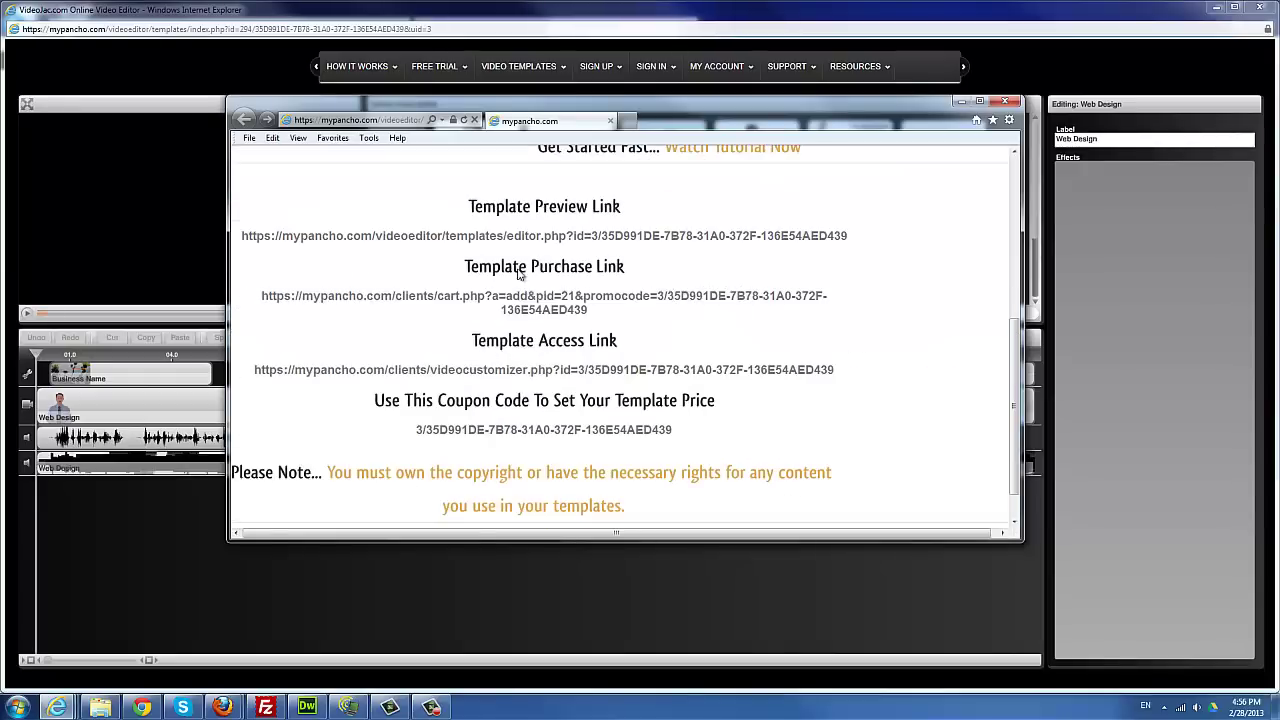
drag(848, 236, 257, 240)
right_click(257, 240)
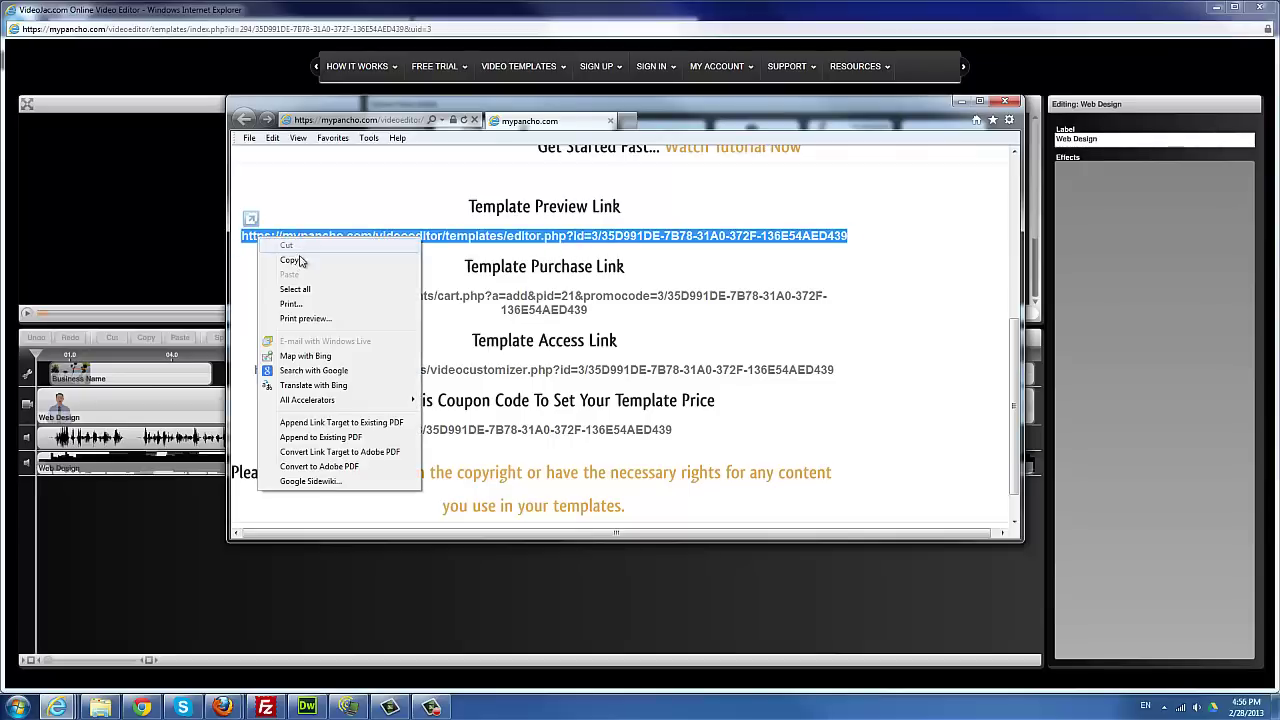
click(285, 260)
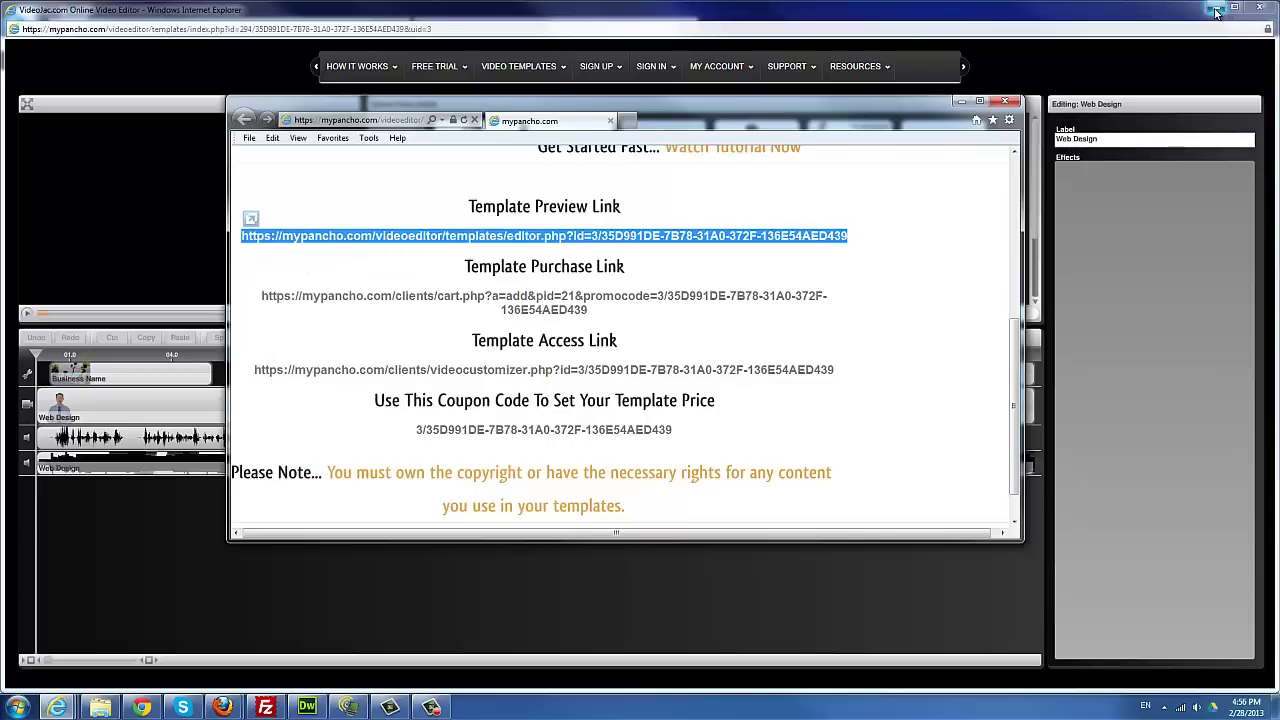
click(1216, 9)
Load the copied Template Preview Link in a new Internet Explorer tab
click(688, 30)
click(688, 30)
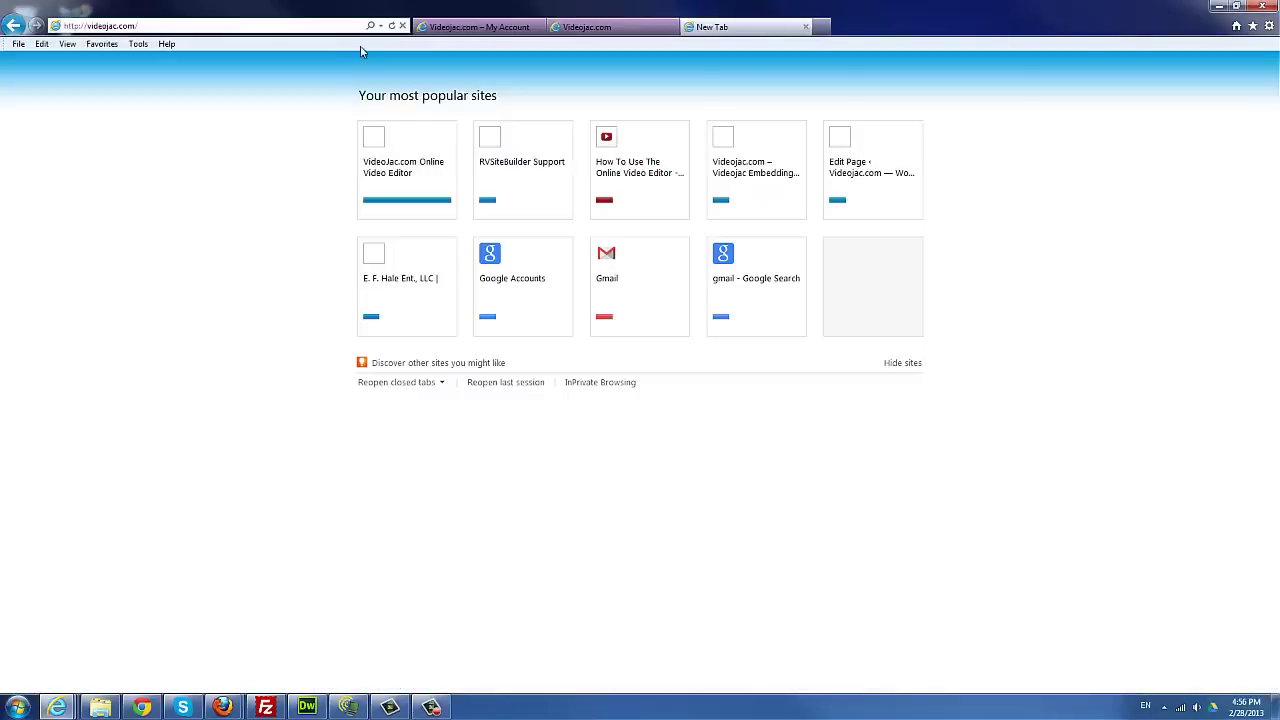
key(ctrl+v)
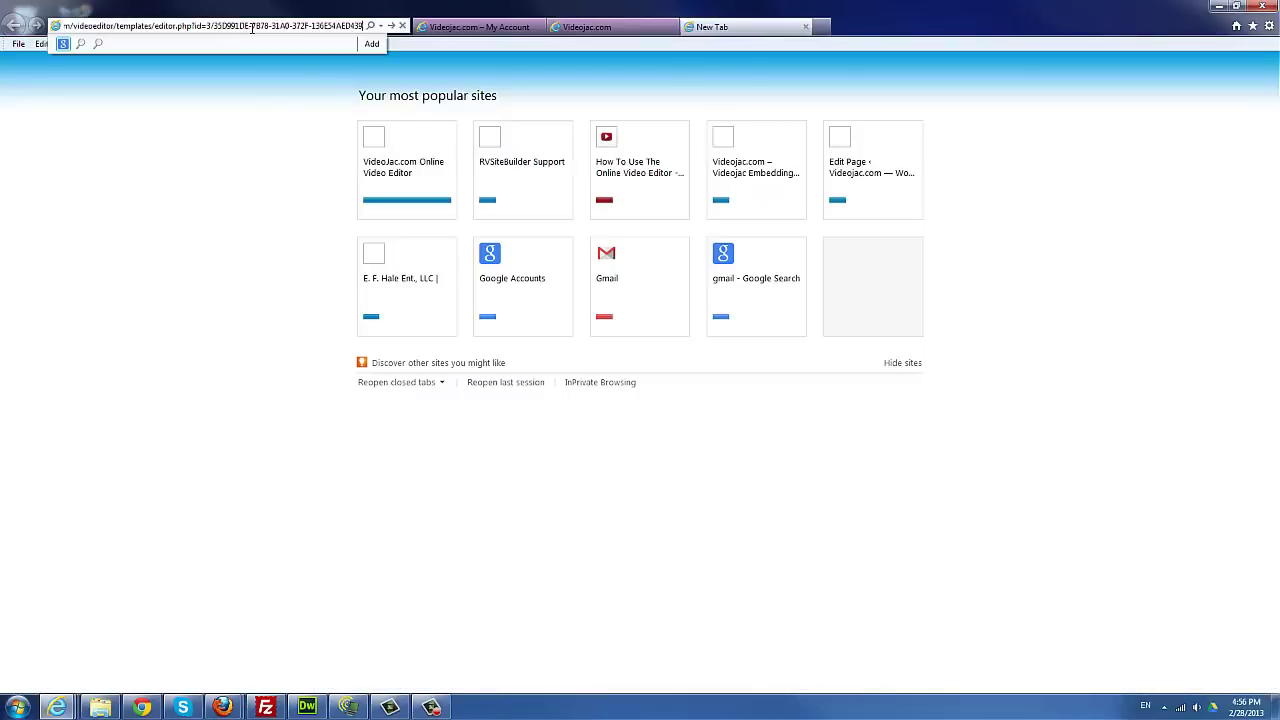
key(Return)
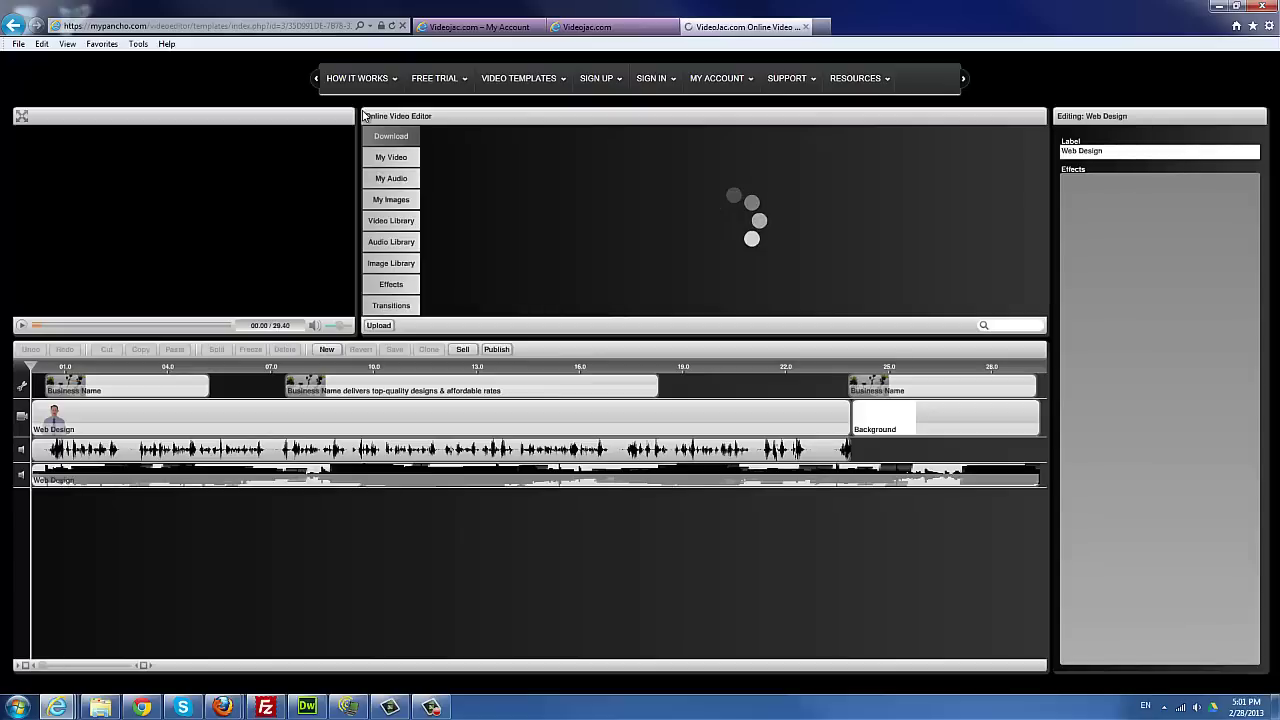
Preview the template's start and add 'kugyu' to the top-quality designs text clip's caption
click(91, 368)
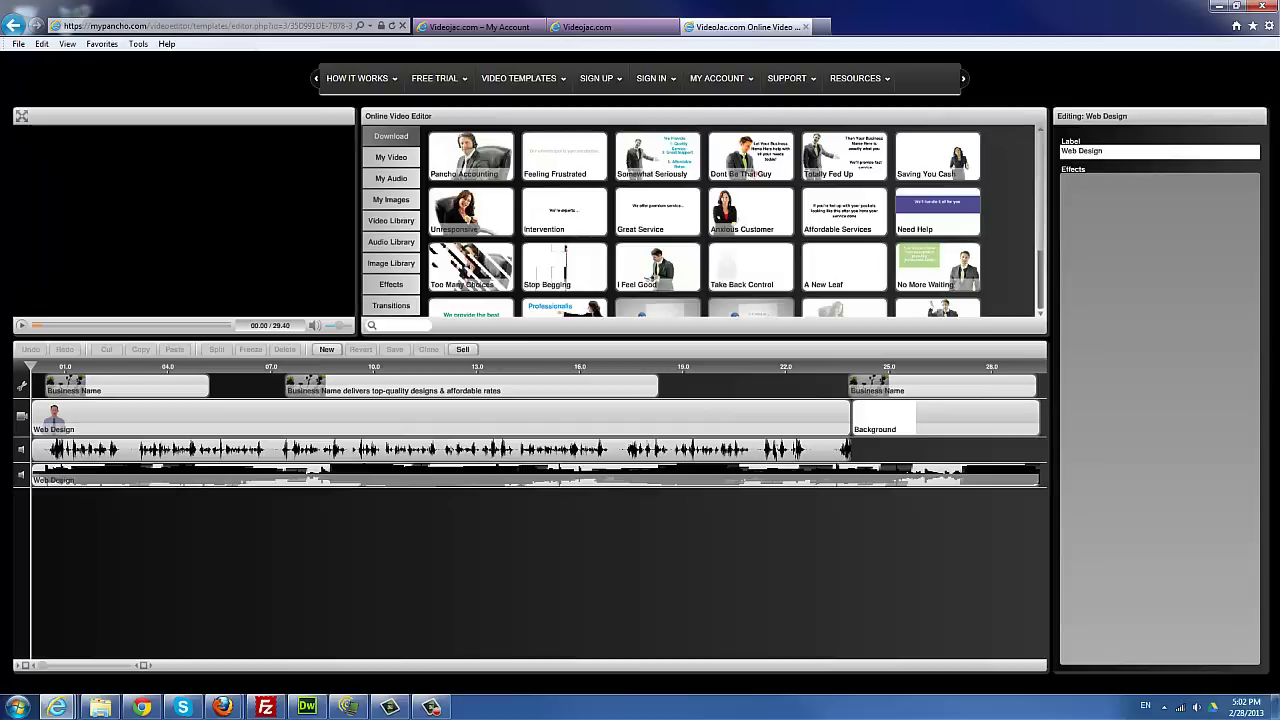
click(106, 370)
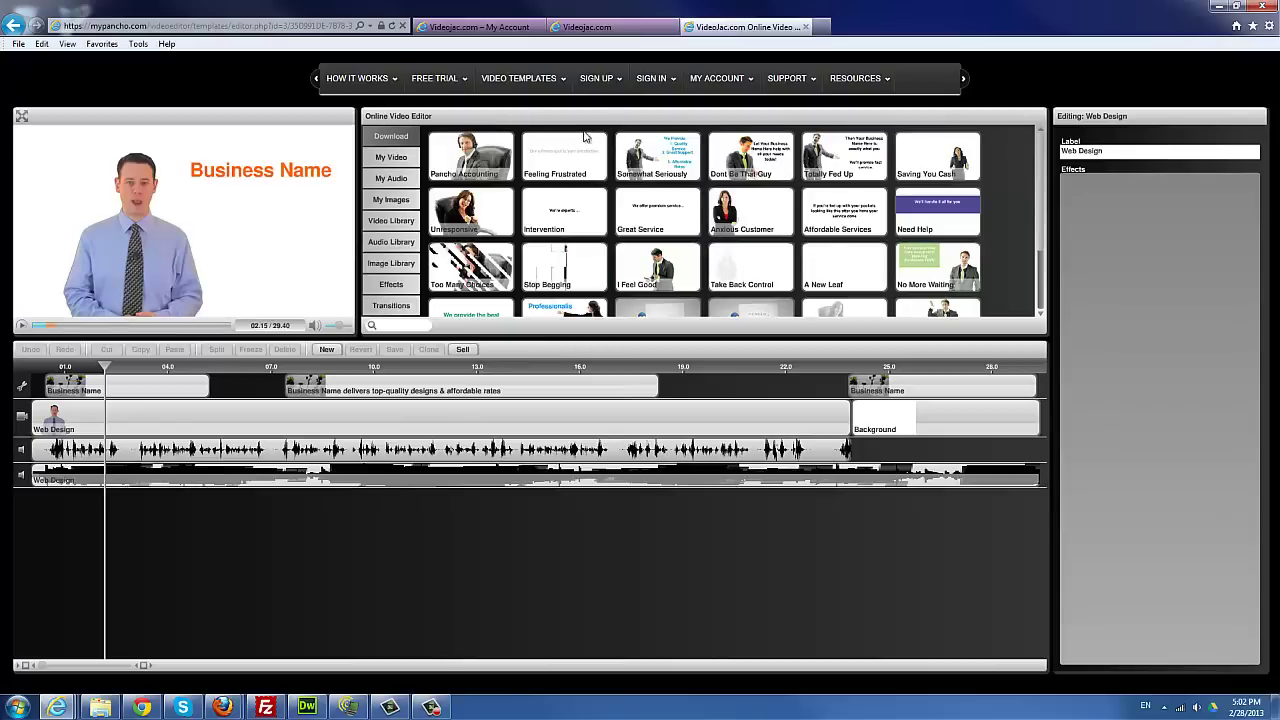
mouse_move(498, 162)
click(568, 391)
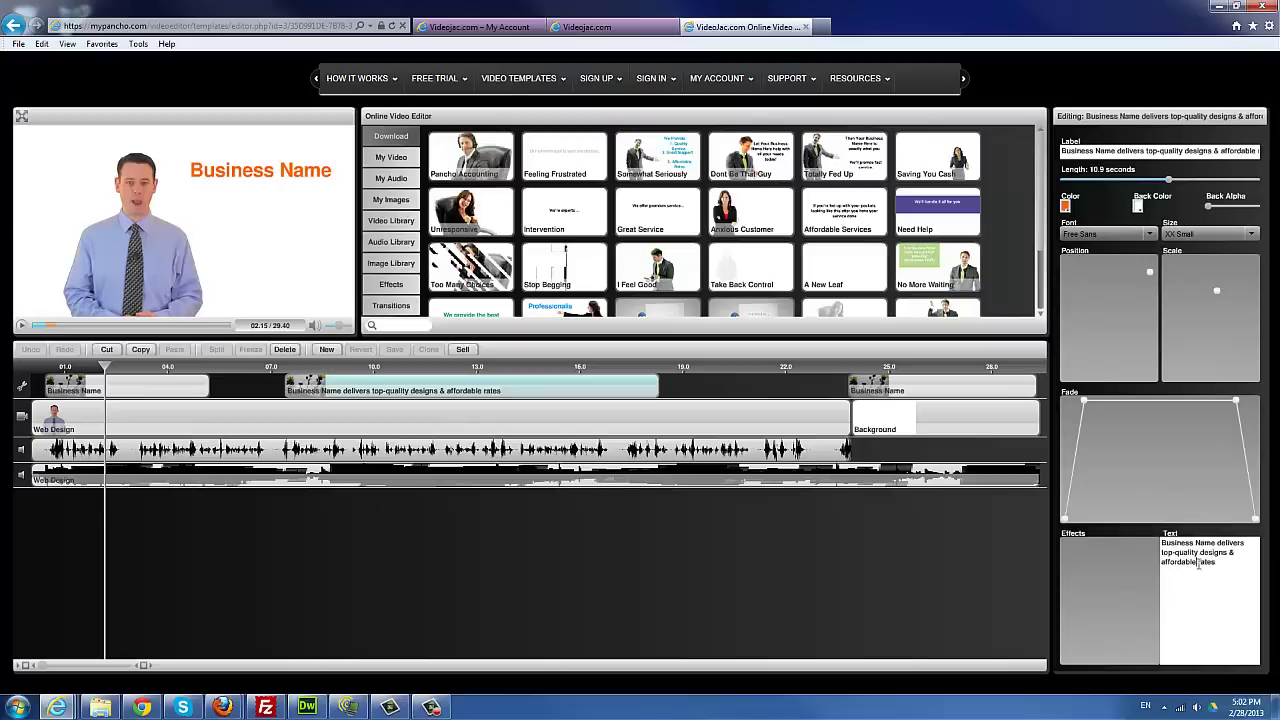
click(1198, 562)
text(kugyu)
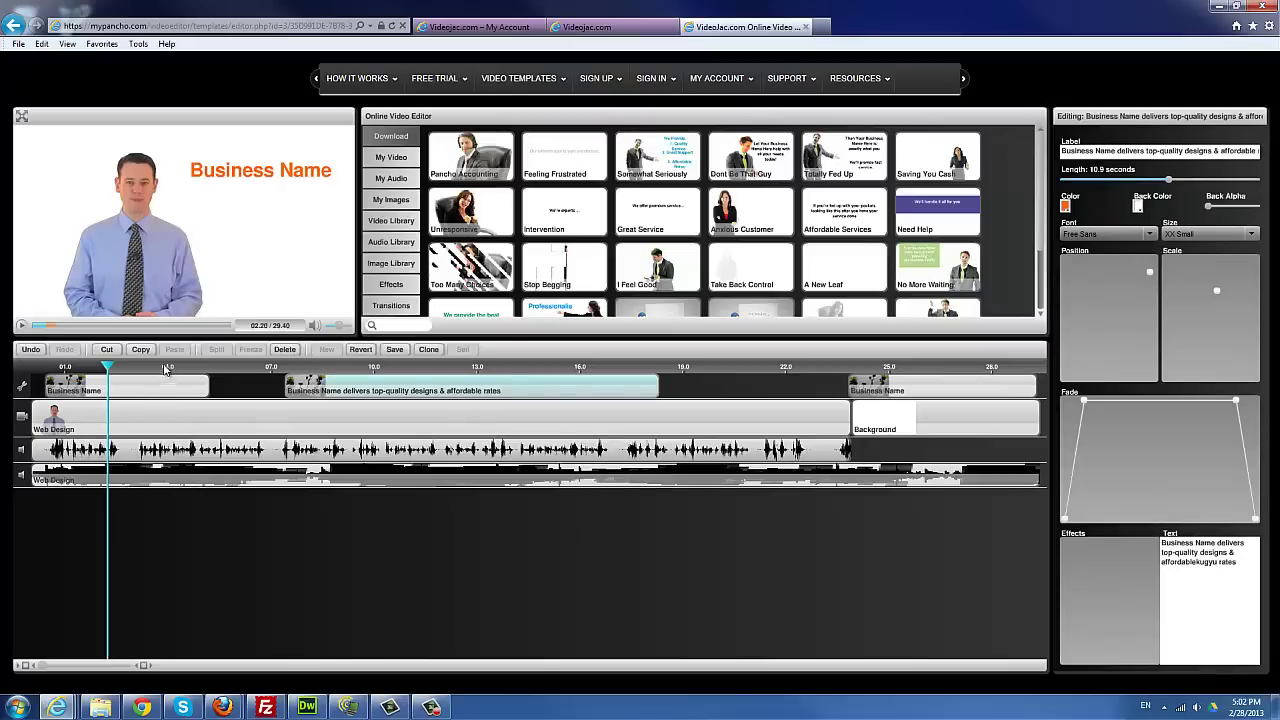
Change the opening title text to 'Businesjbvh uvuys Name' and deselect the clip
click(165, 386)
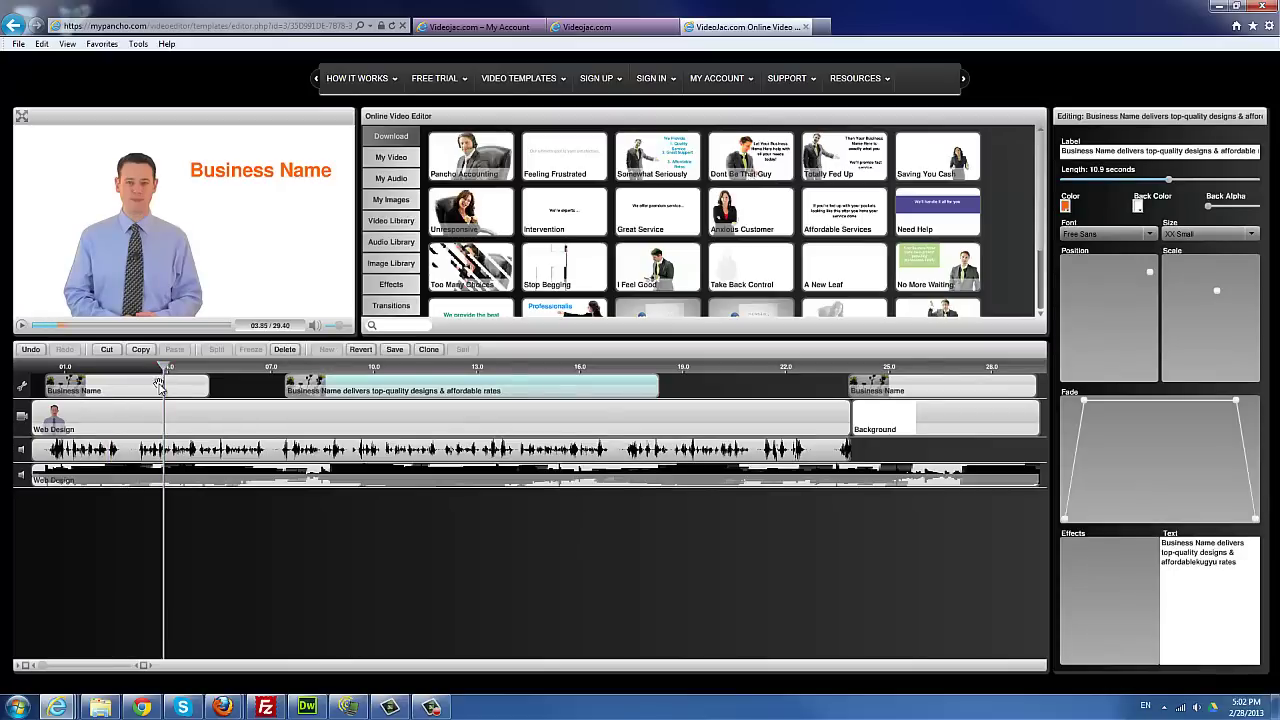
click(1189, 543)
text(jbvh uvuy)
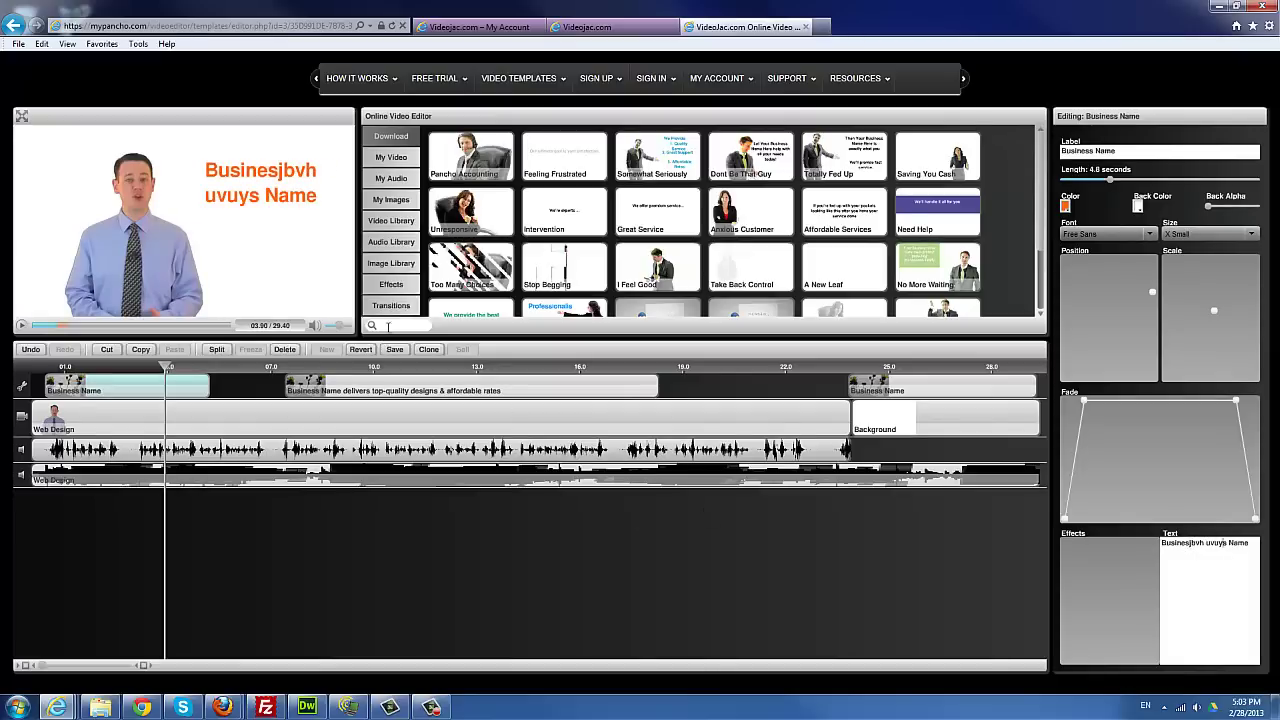
click(386, 528)
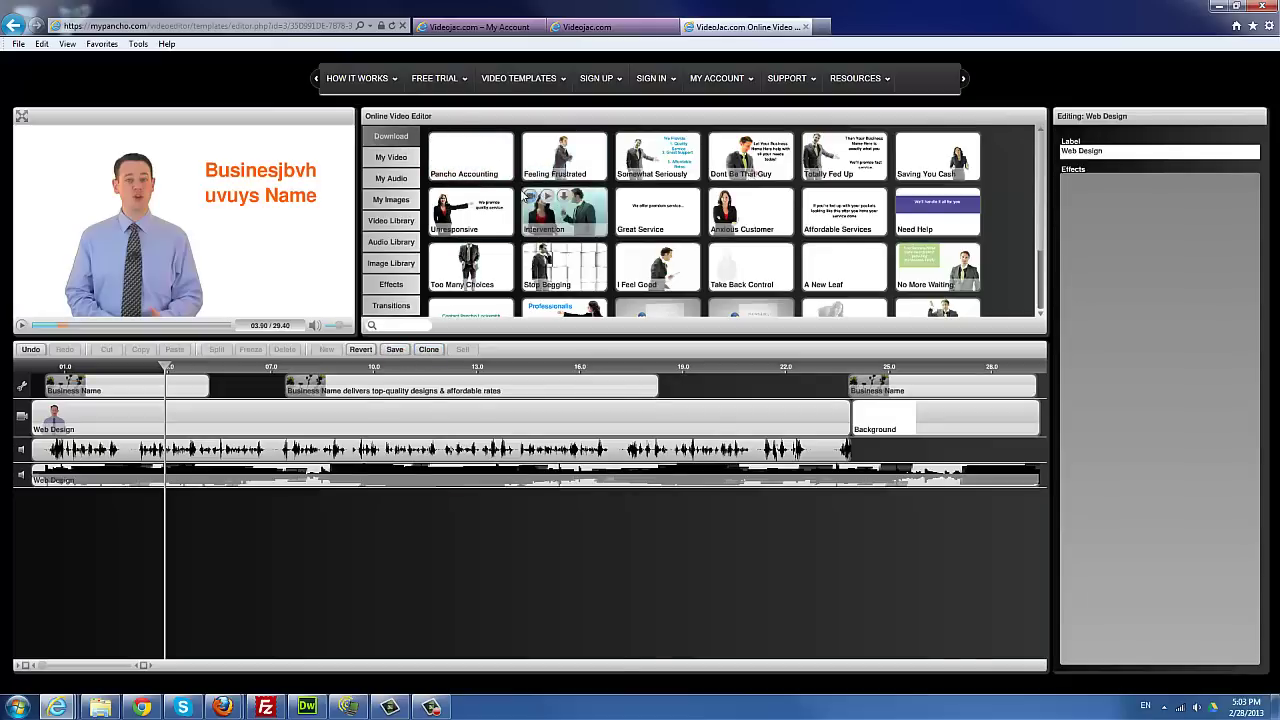
mouse_move(522, 172)
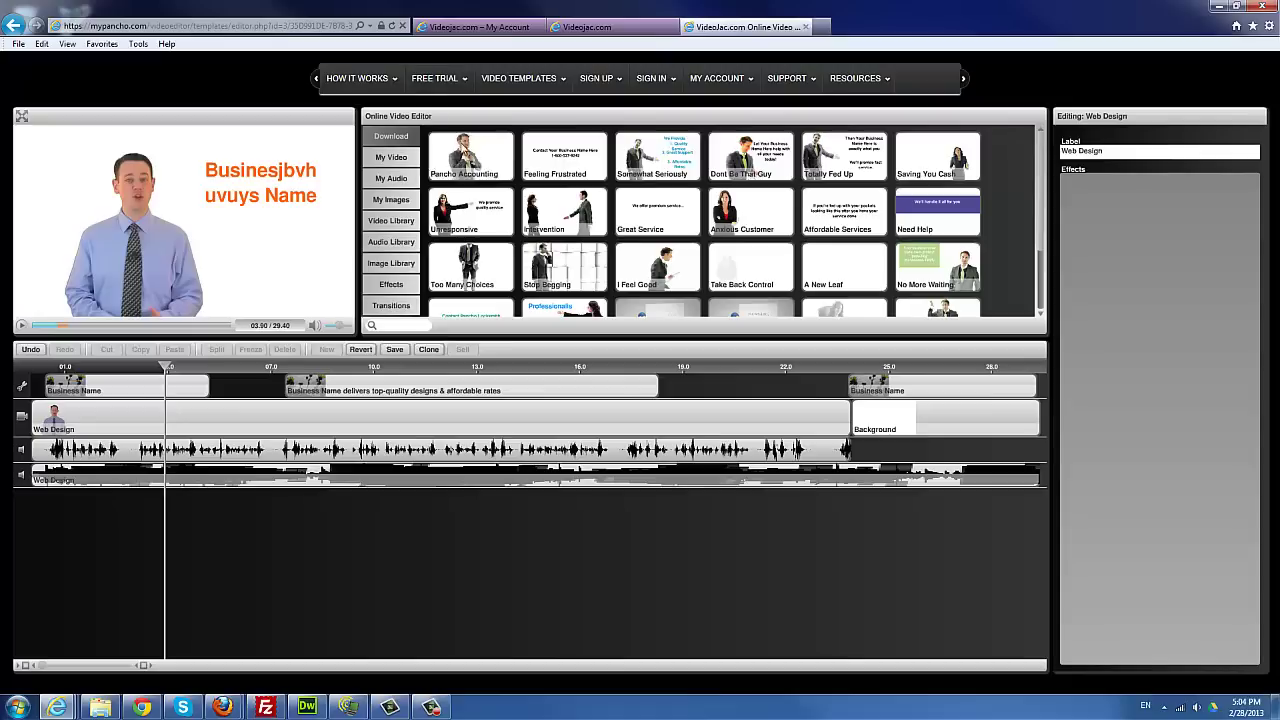
mouse_move(470, 150)
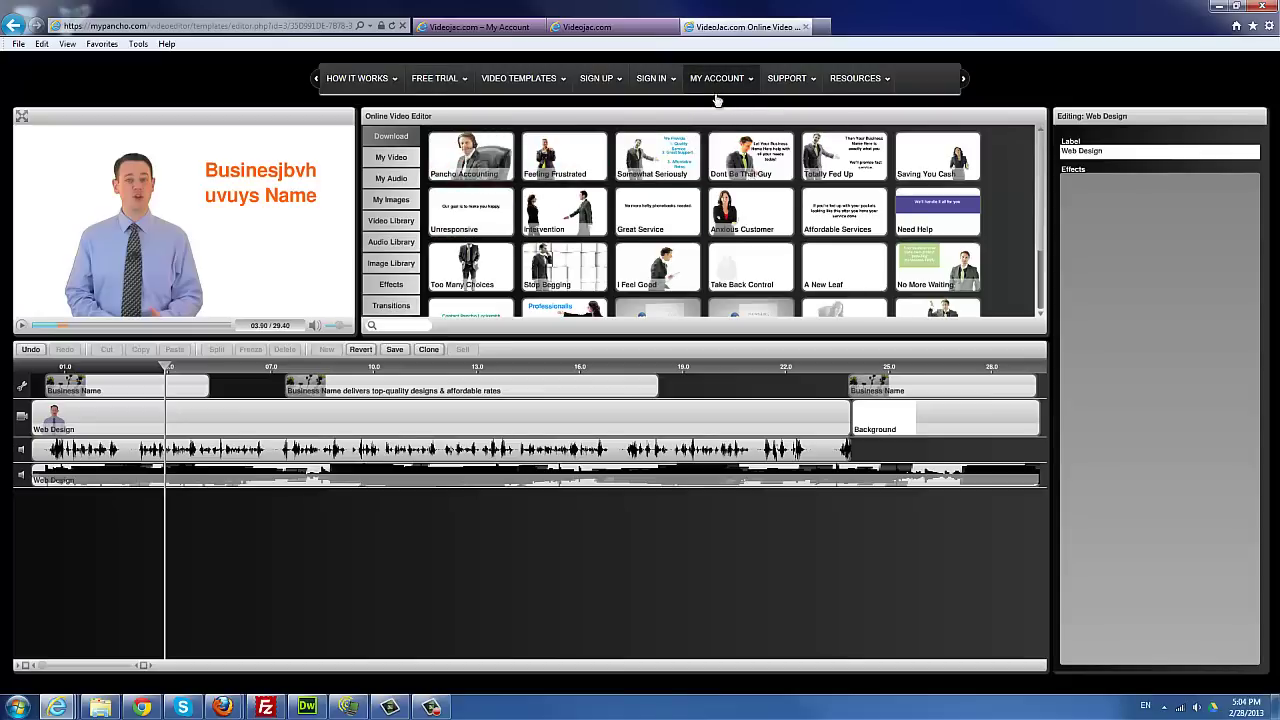
mouse_move(663, 124)
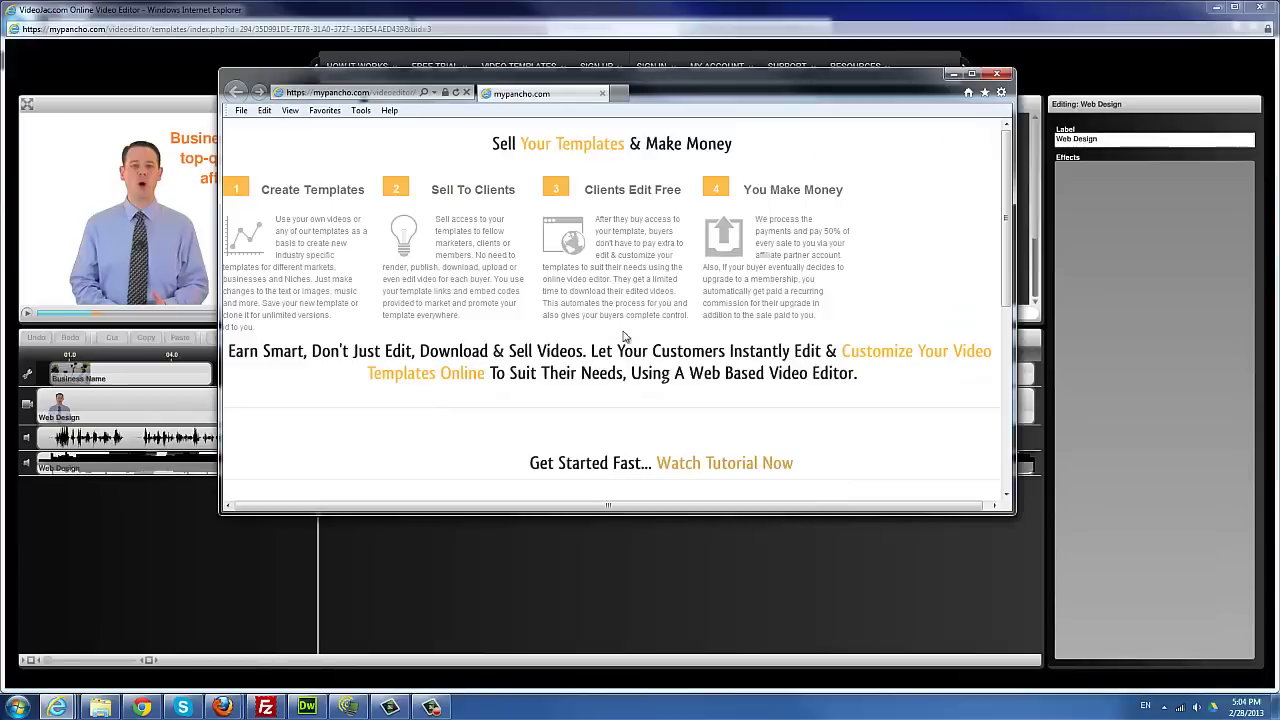
Copy the Template Purchase Link URL from the template links popup
scroll(617, 365, down, 5)
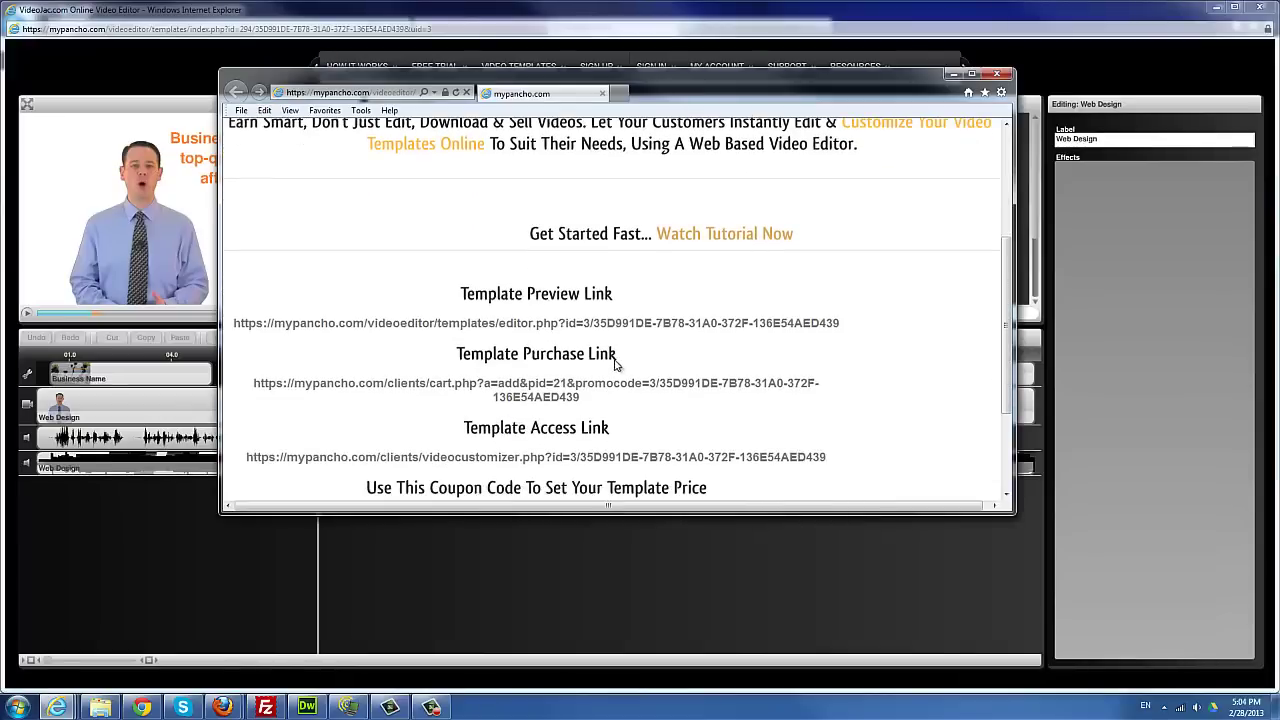
scroll(617, 365, down, 3)
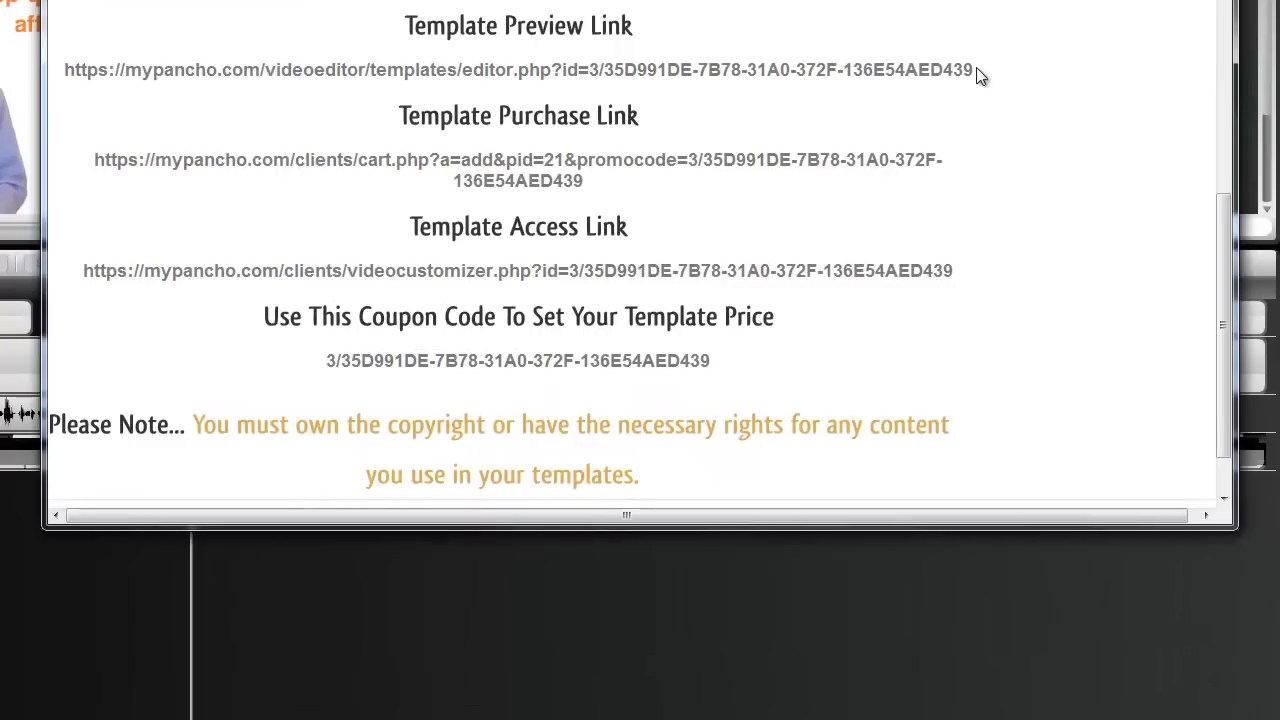
drag(980, 77, 66, 72)
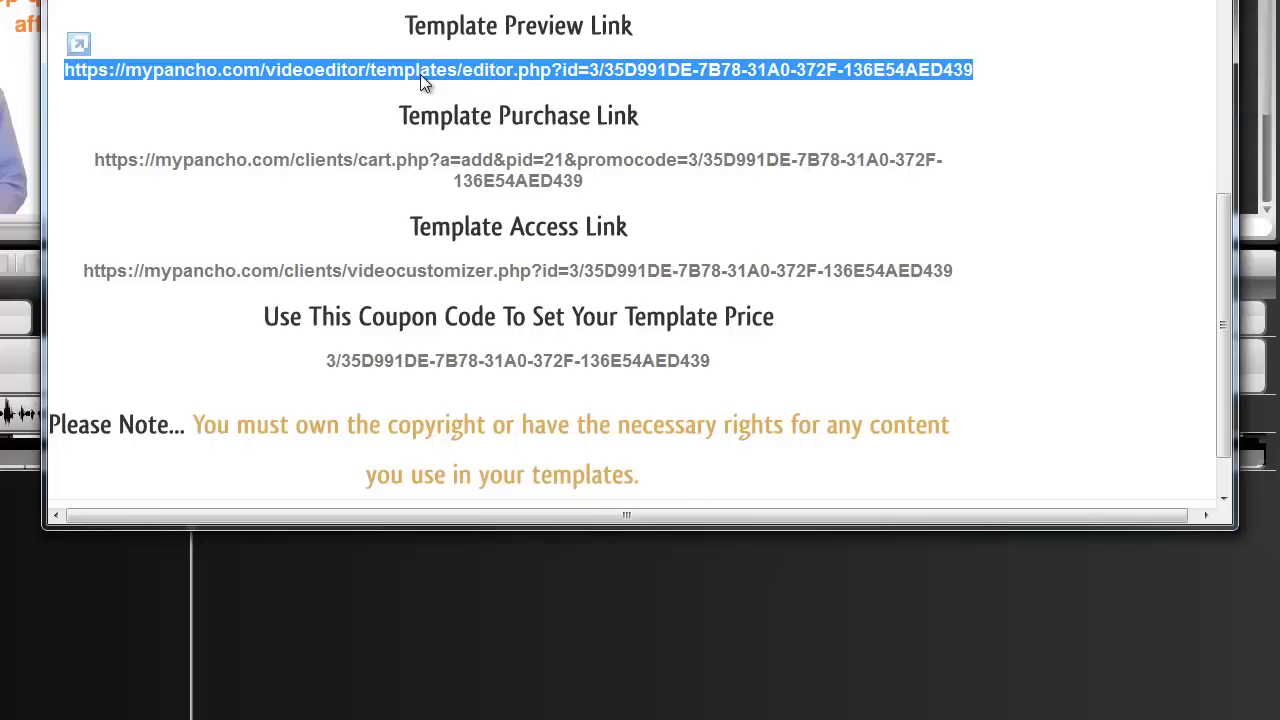
double_click(384, 73)
click(140, 73)
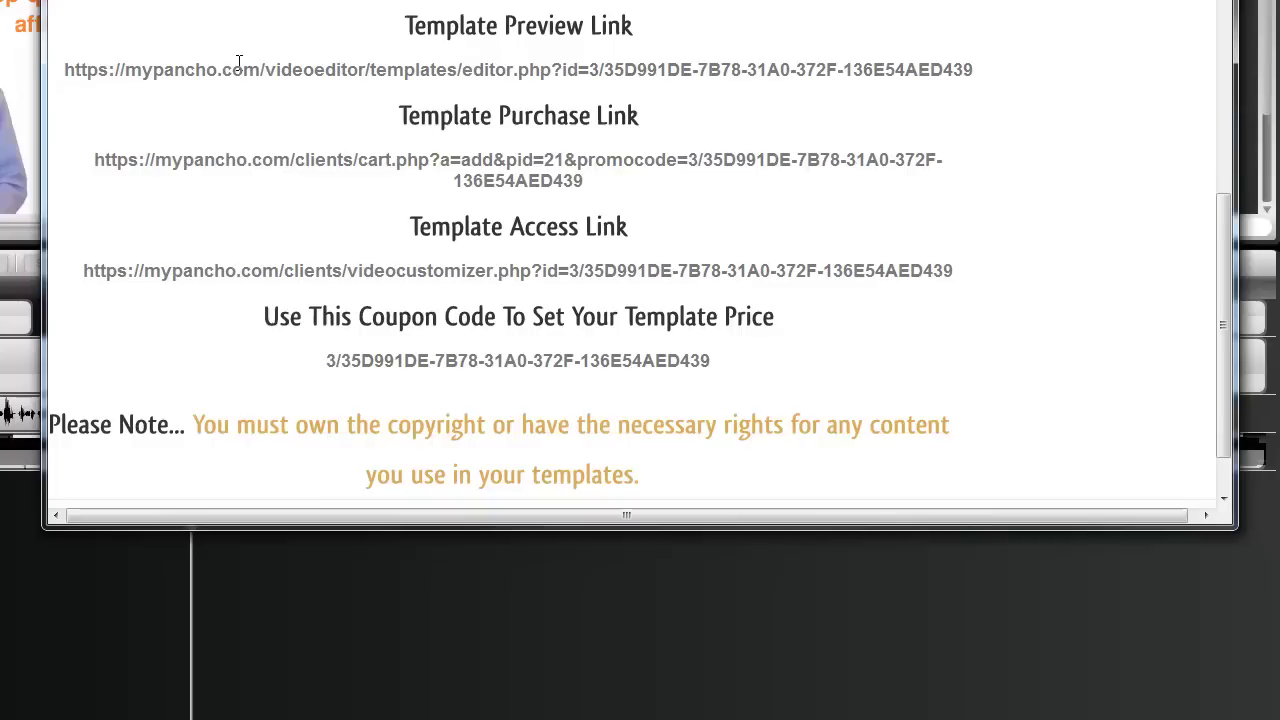
drag(65, 72, 950, 93)
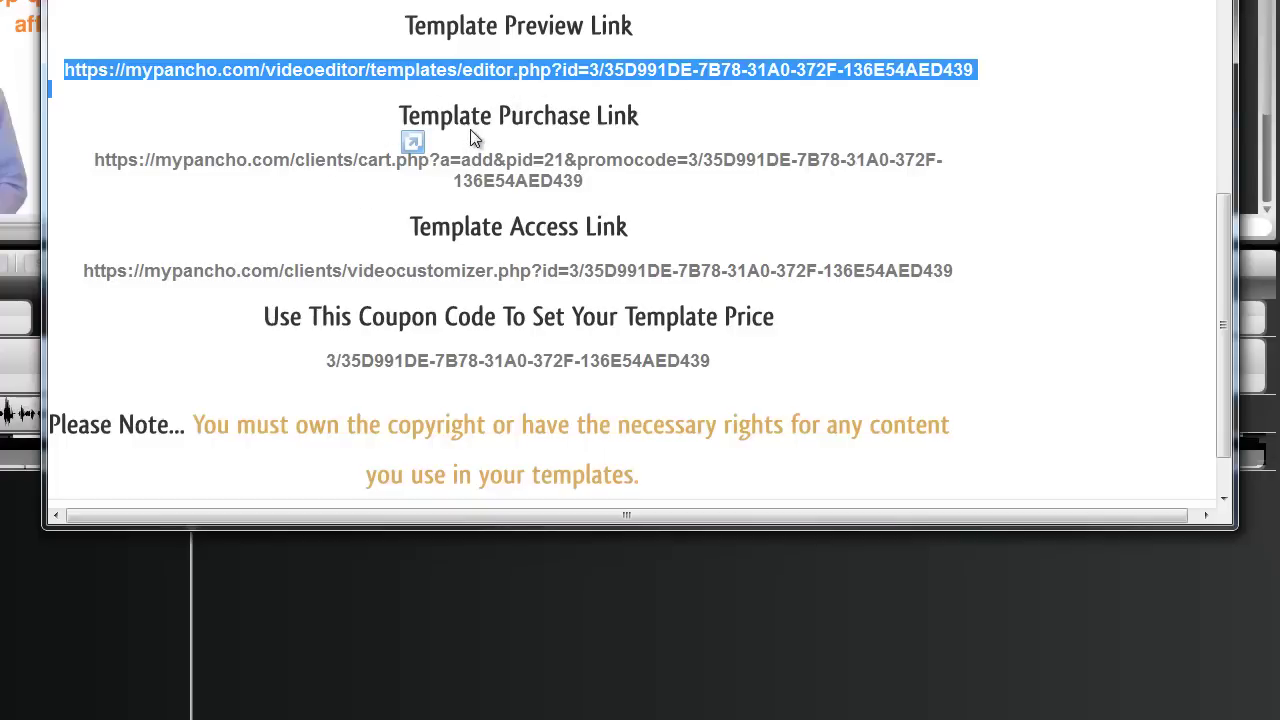
click(541, 130)
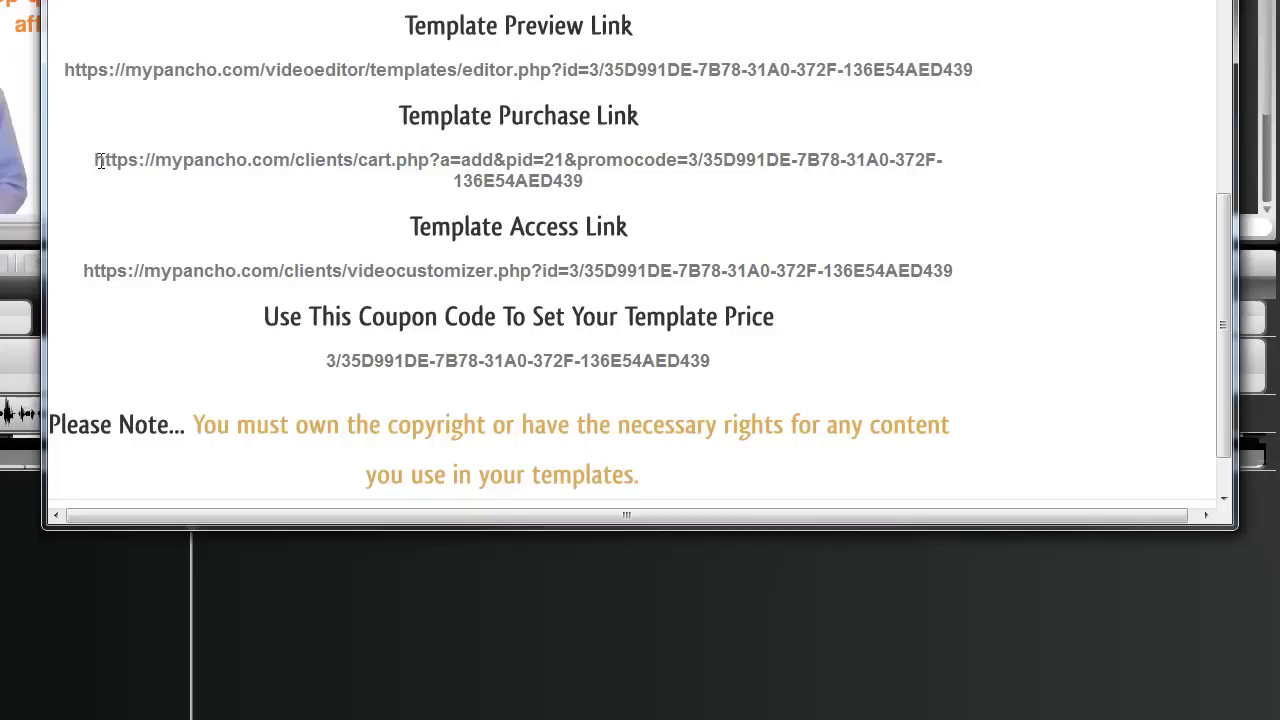
drag(94, 162, 695, 172)
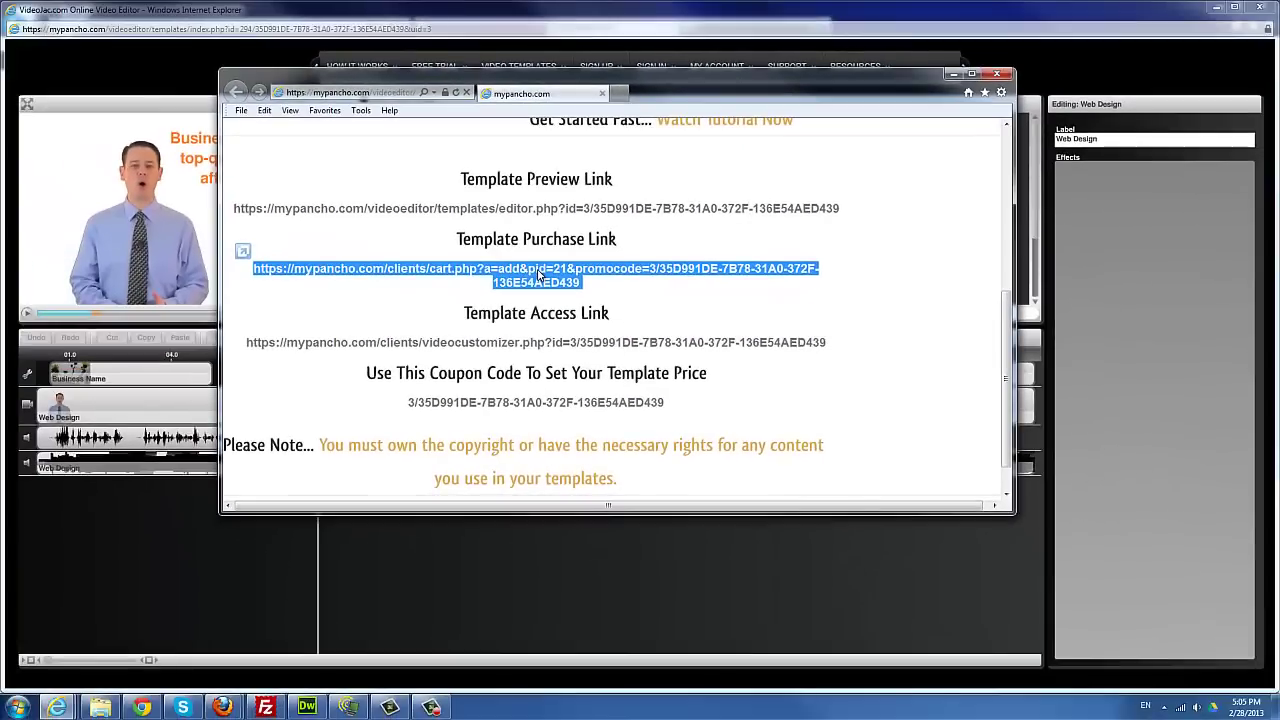
right_click(538, 274)
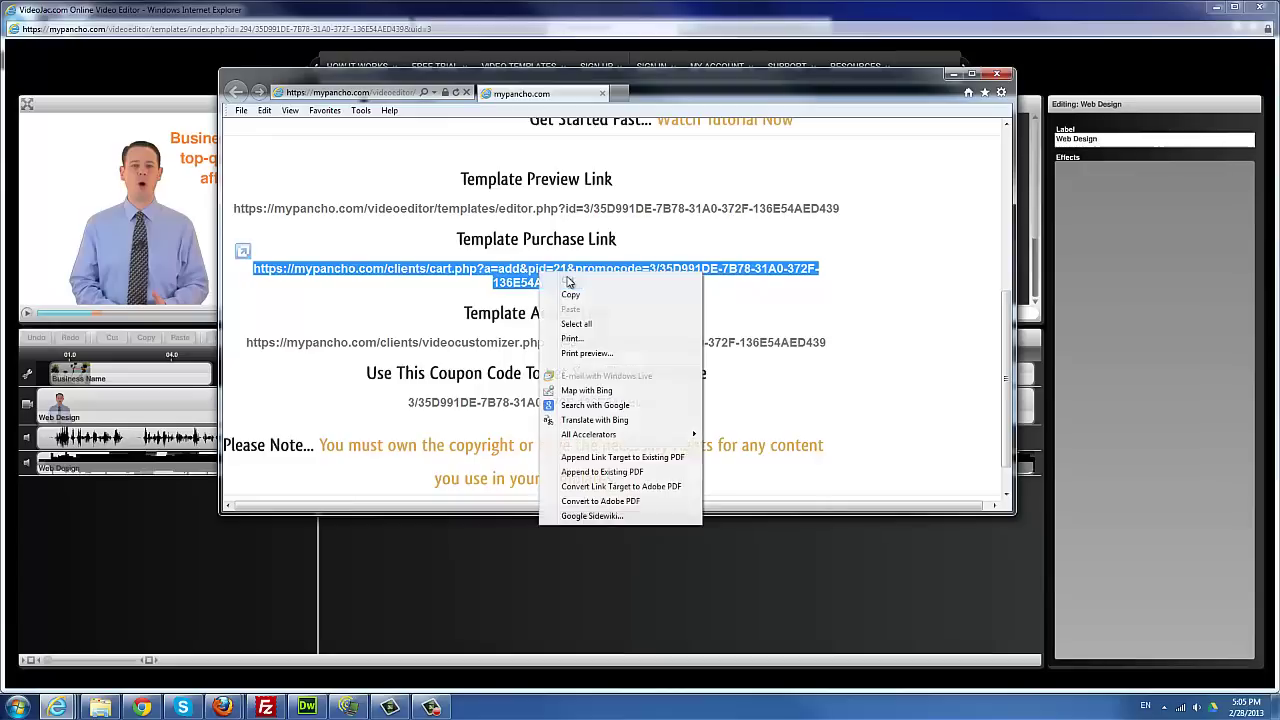
click(570, 295)
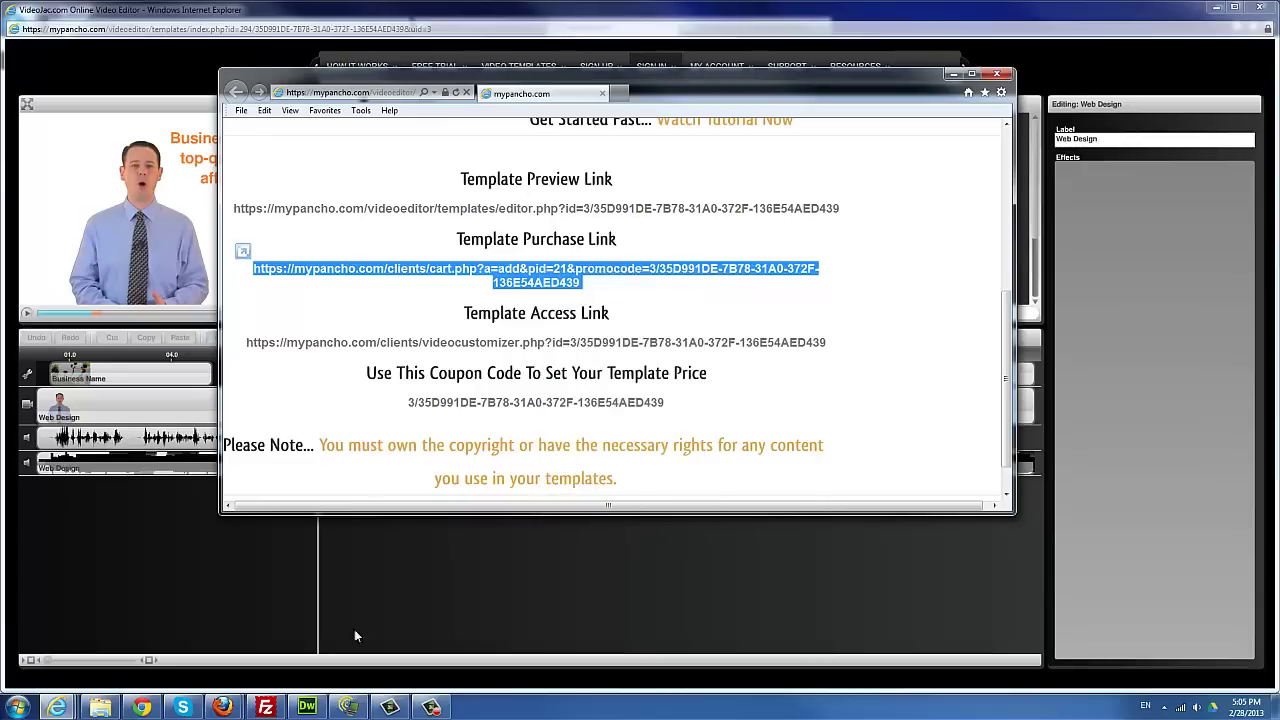
Close the template links popup and bring the videojac.com browser window forward
click(57, 707)
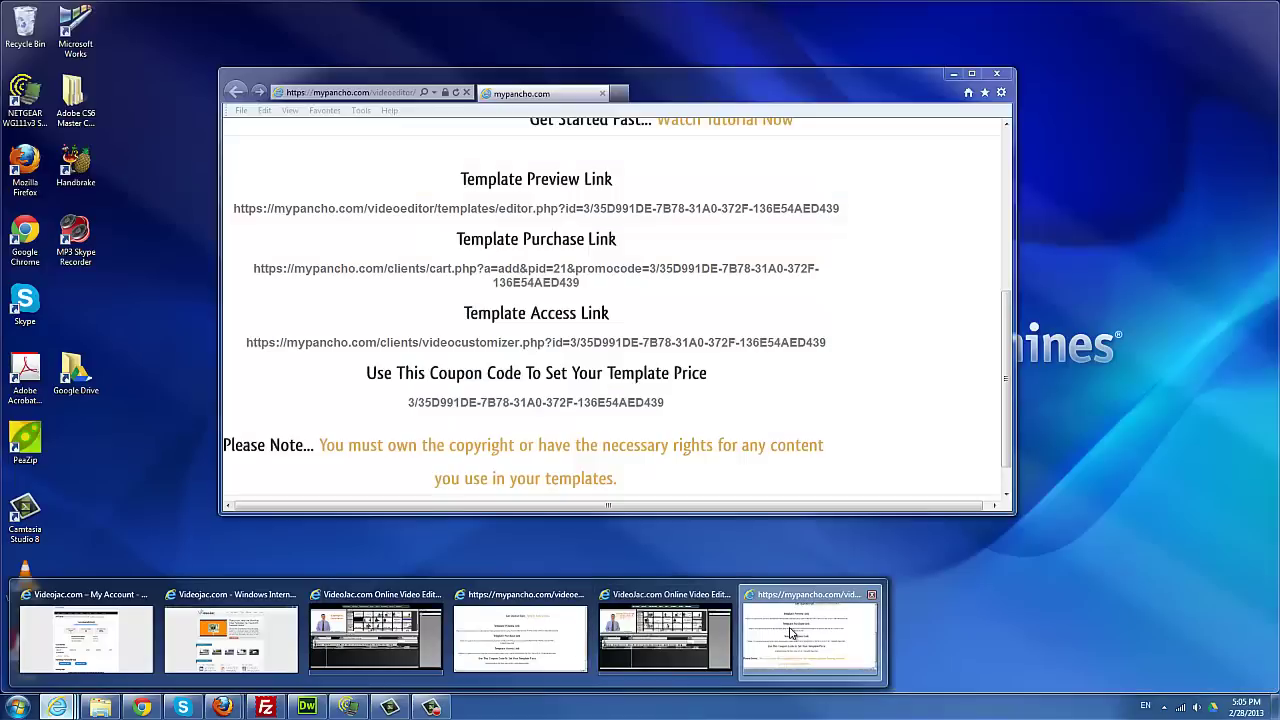
click(810, 632)
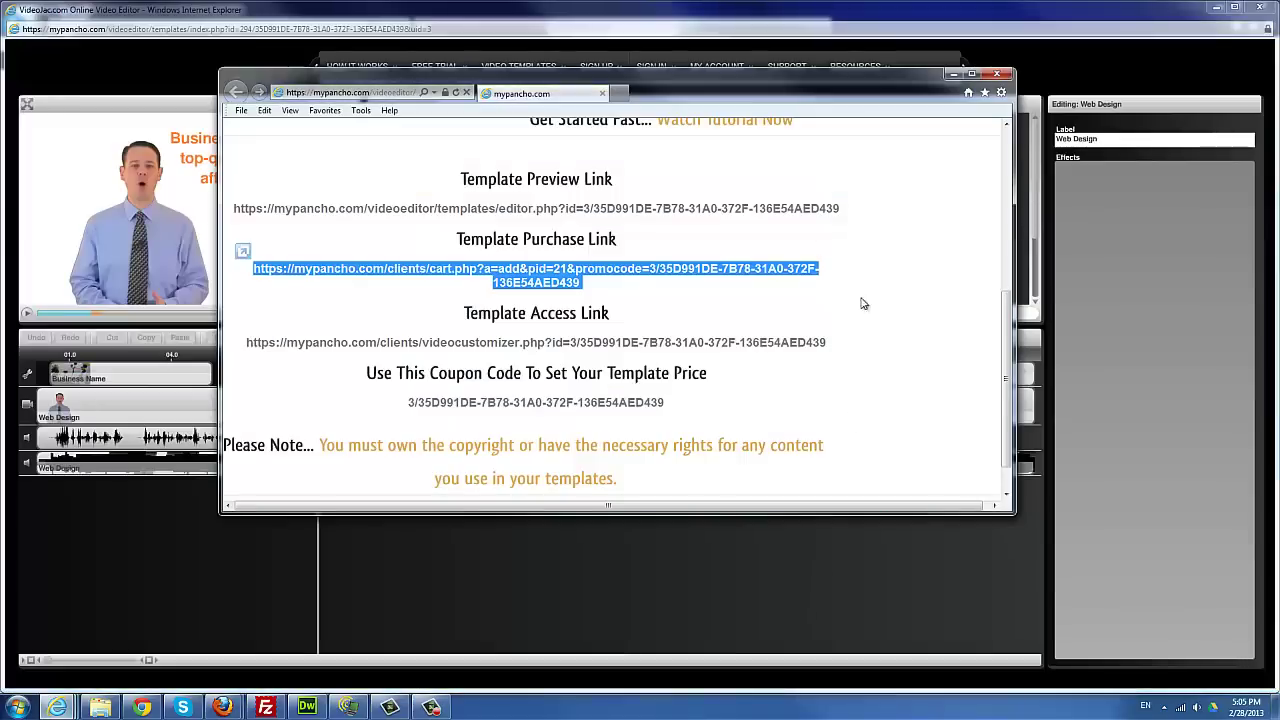
click(997, 74)
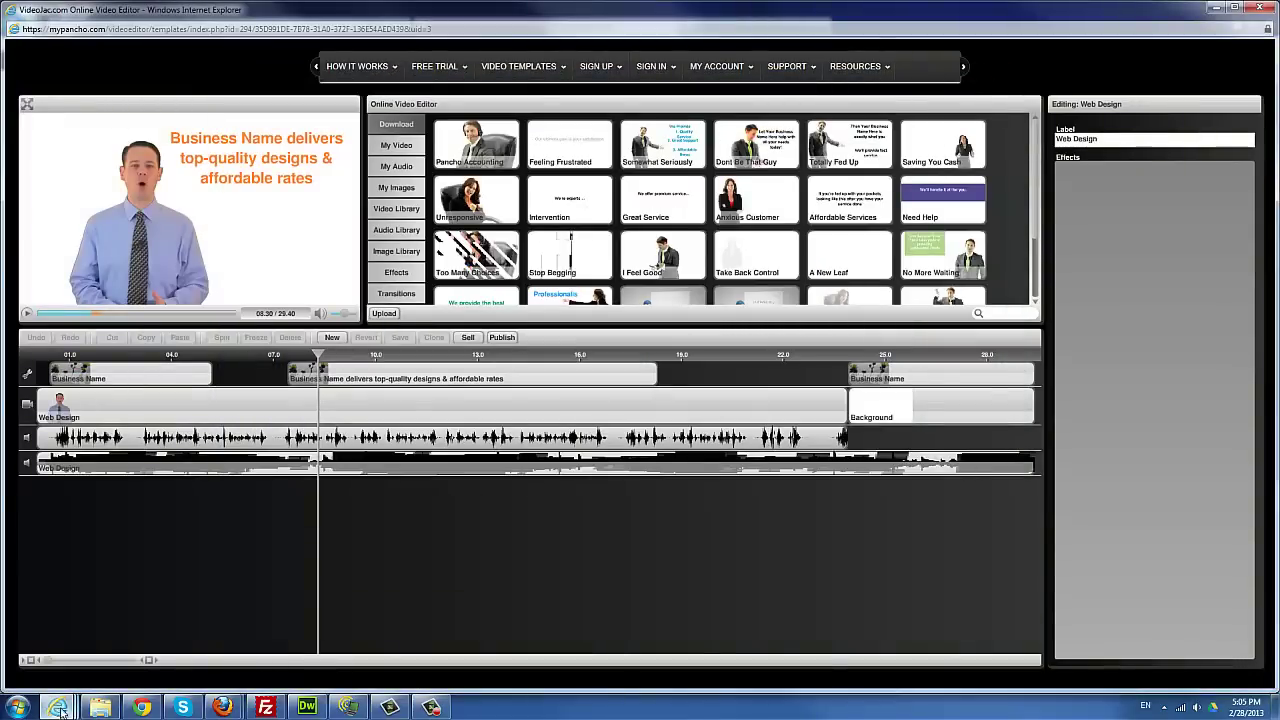
click(57, 707)
click(204, 648)
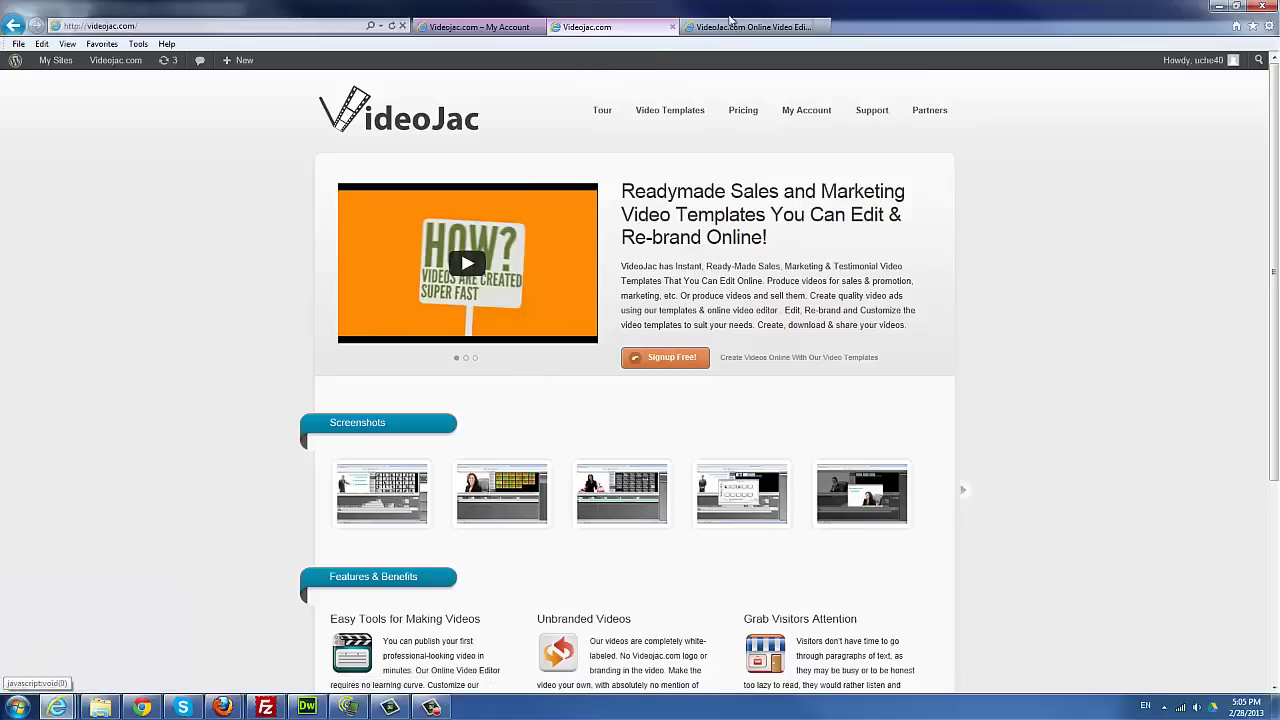
Open the copied purchase link in a new tab to load the shopping cart
click(825, 28)
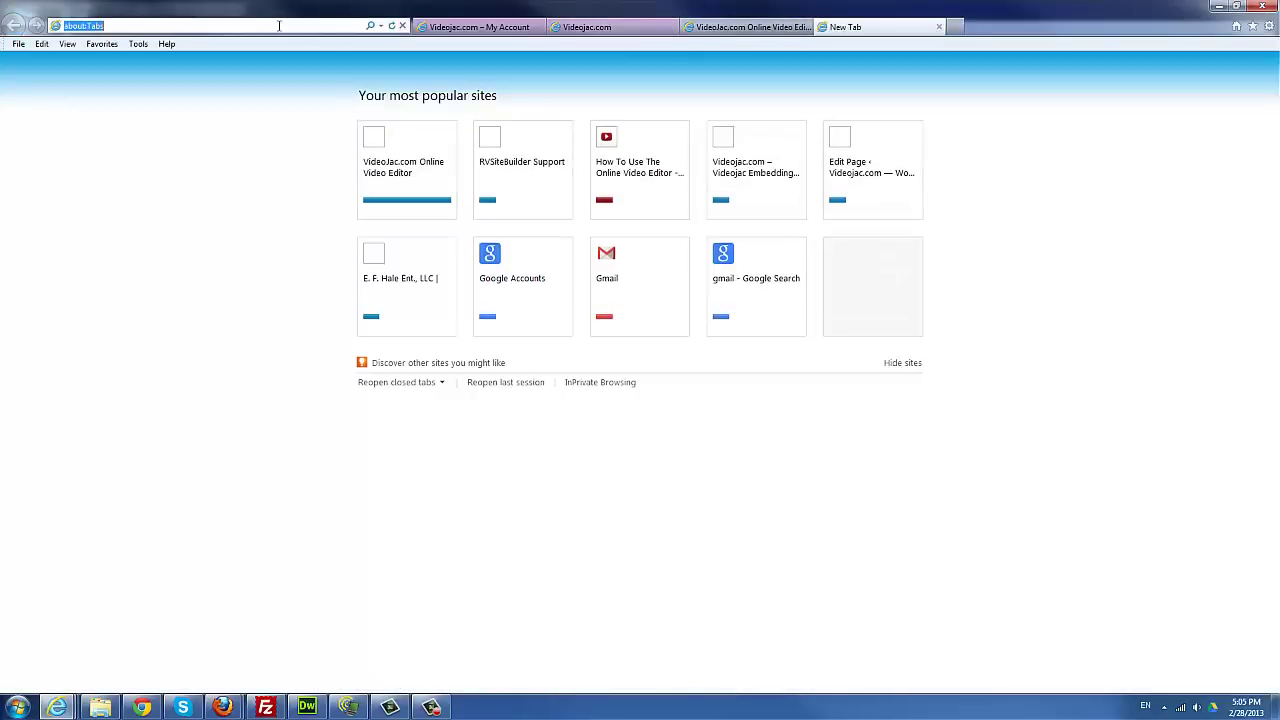
key(ctrl+v)
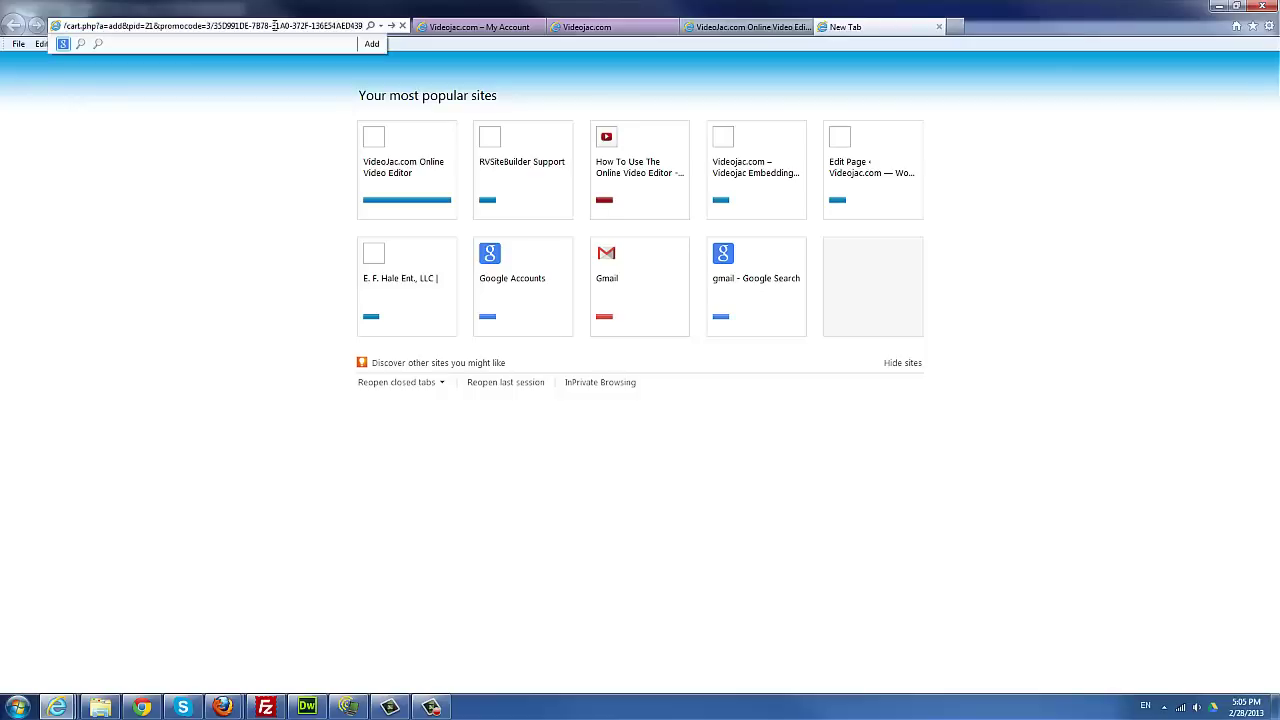
key(Return)
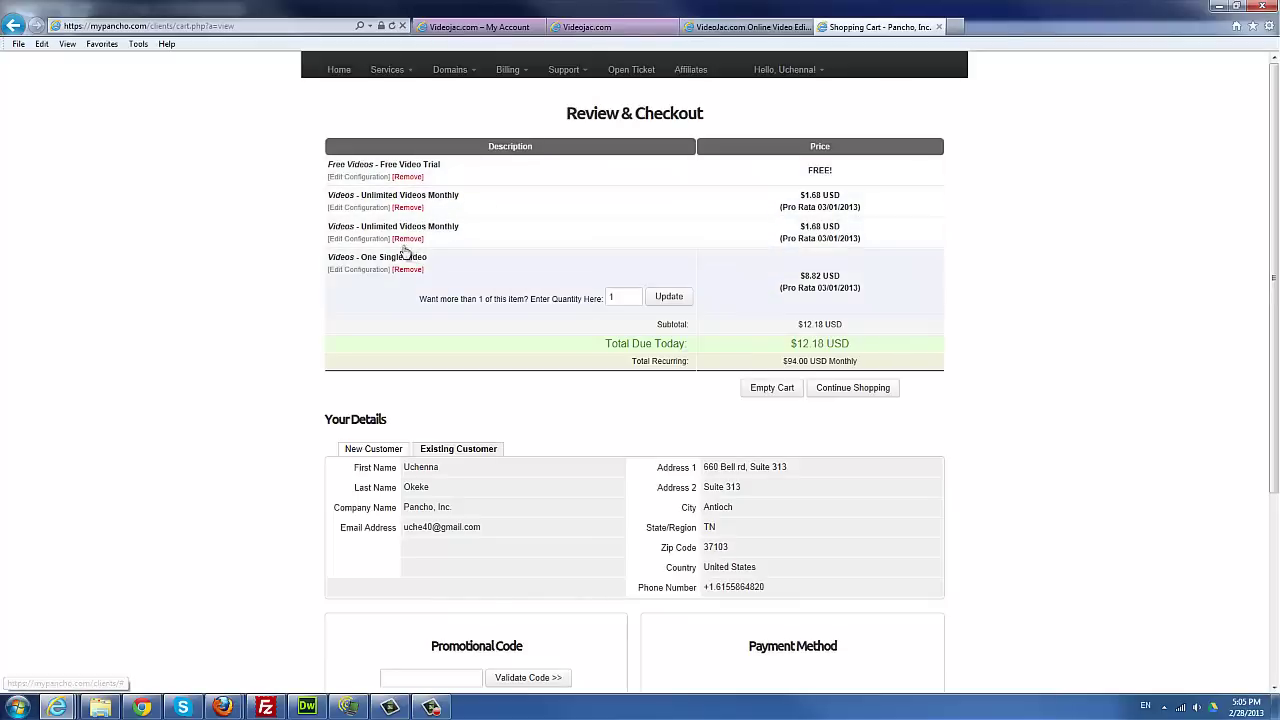
Remove both Unlimited Videos Monthly items and the Free Videos trial from the cart
click(407, 238)
click(680, 401)
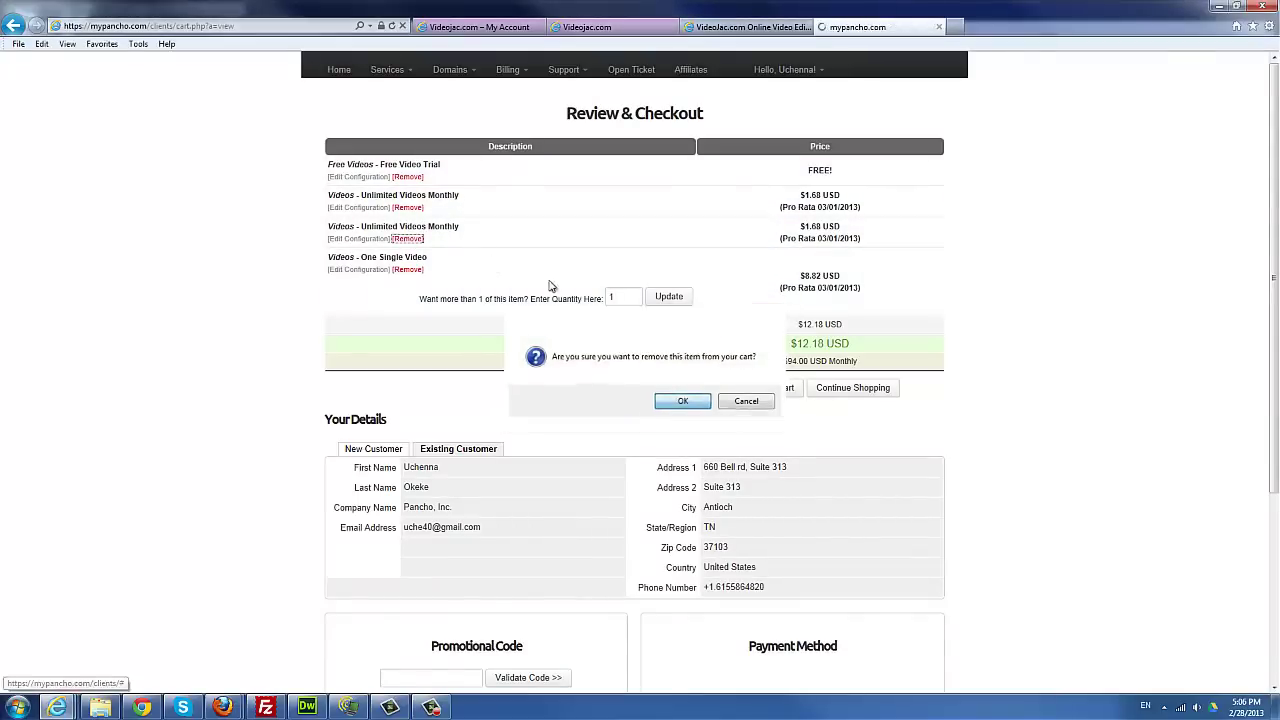
click(407, 207)
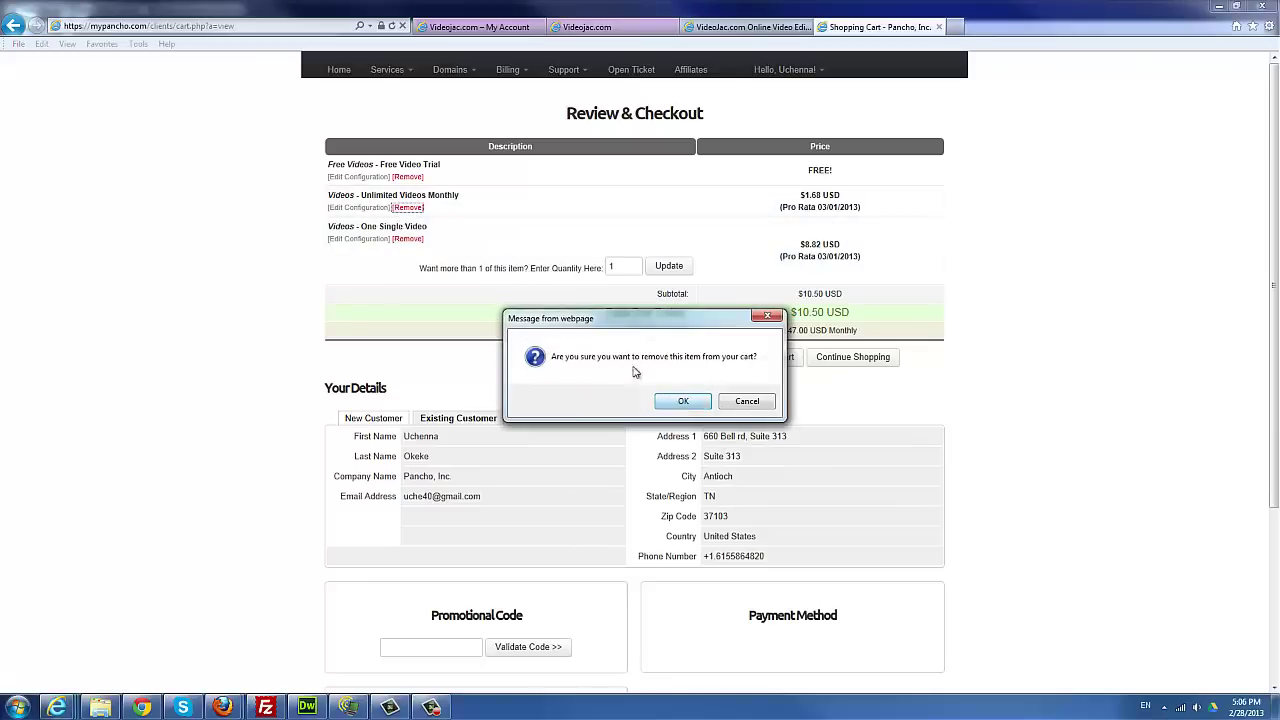
click(683, 401)
click(407, 176)
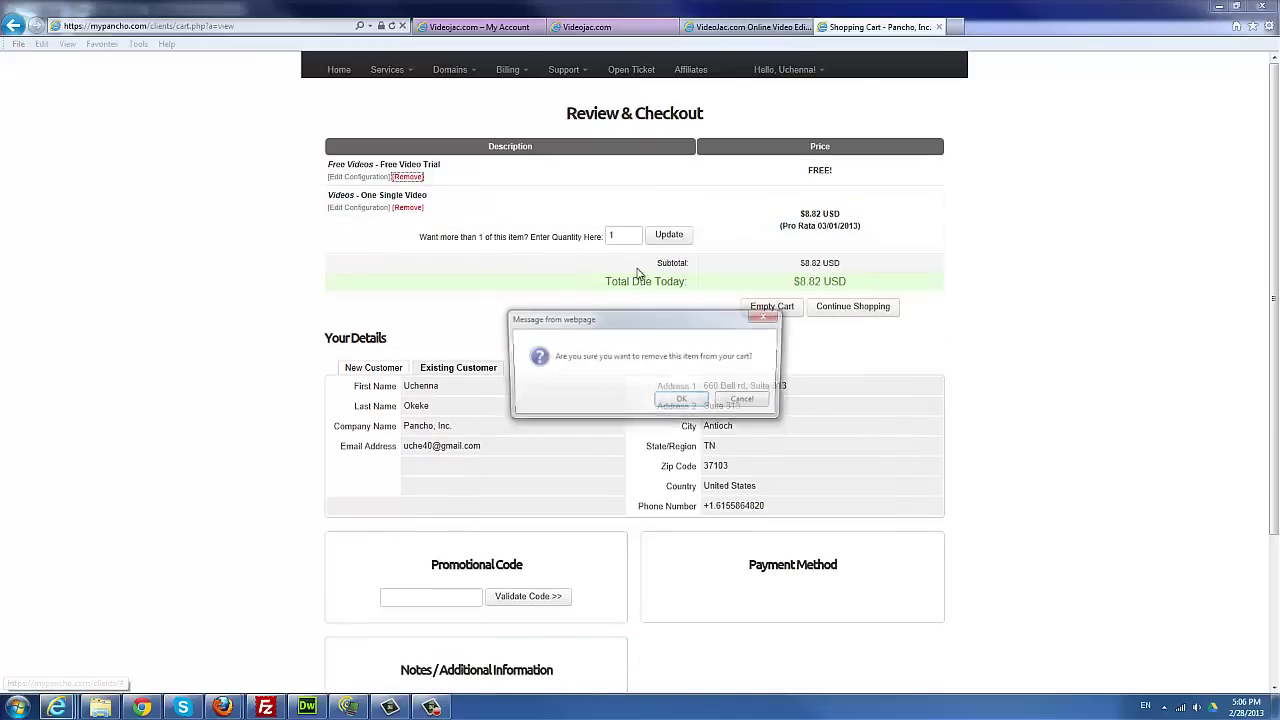
click(682, 400)
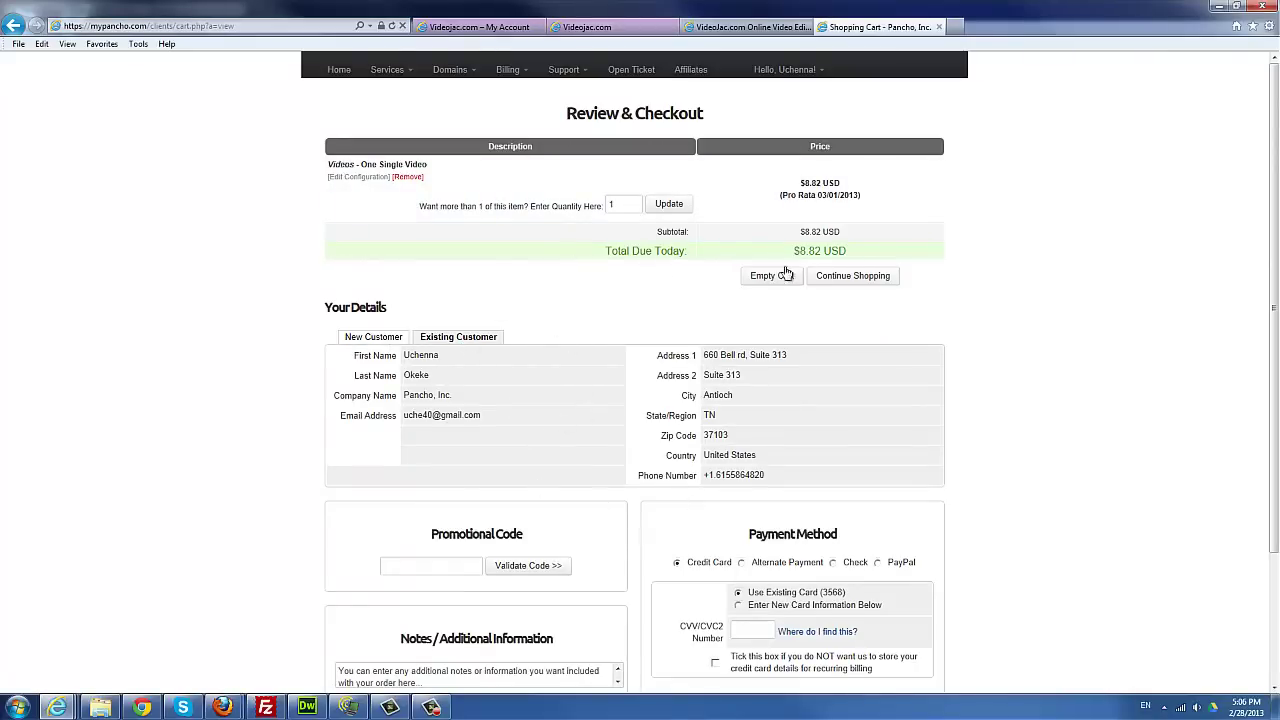
Check the One Single Video order totals $8.82 USD, then return to the editor tab
scroll(660, 280, down, 1)
scroll(600, 457, up, 1)
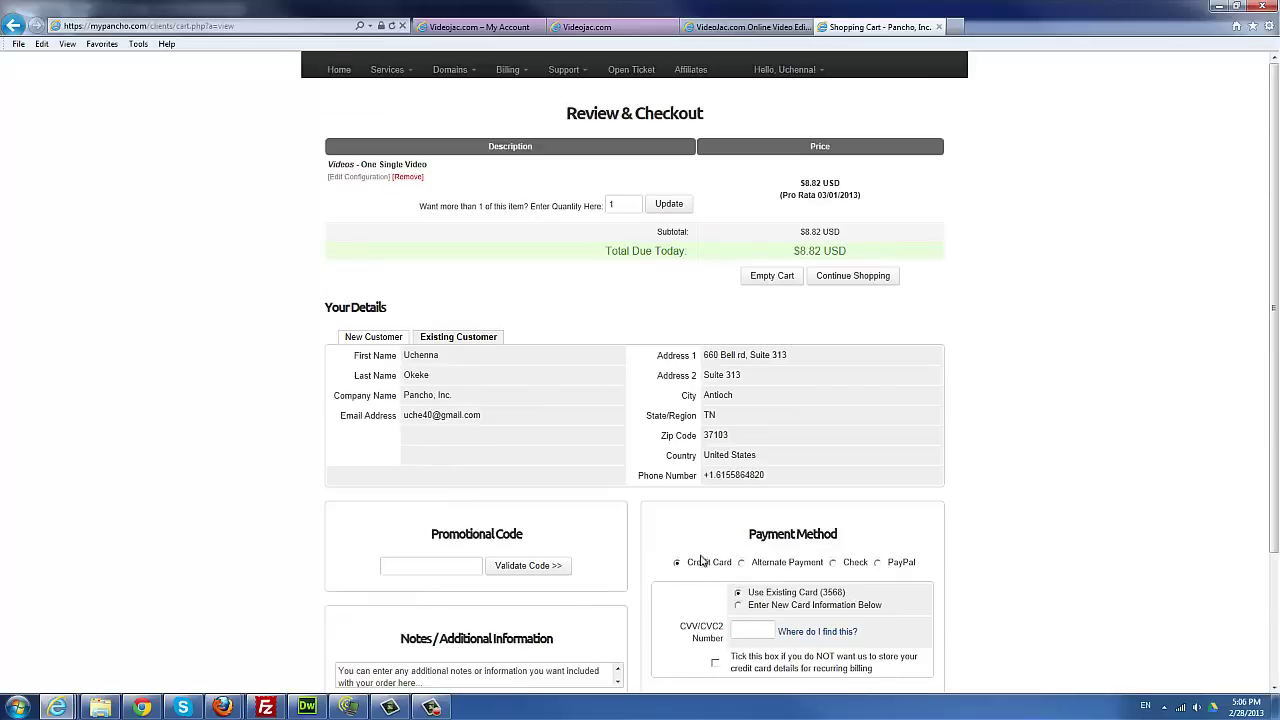
scroll(700, 555, down, 1)
scroll(598, 332, up, 1)
scroll(606, 480, down, 2)
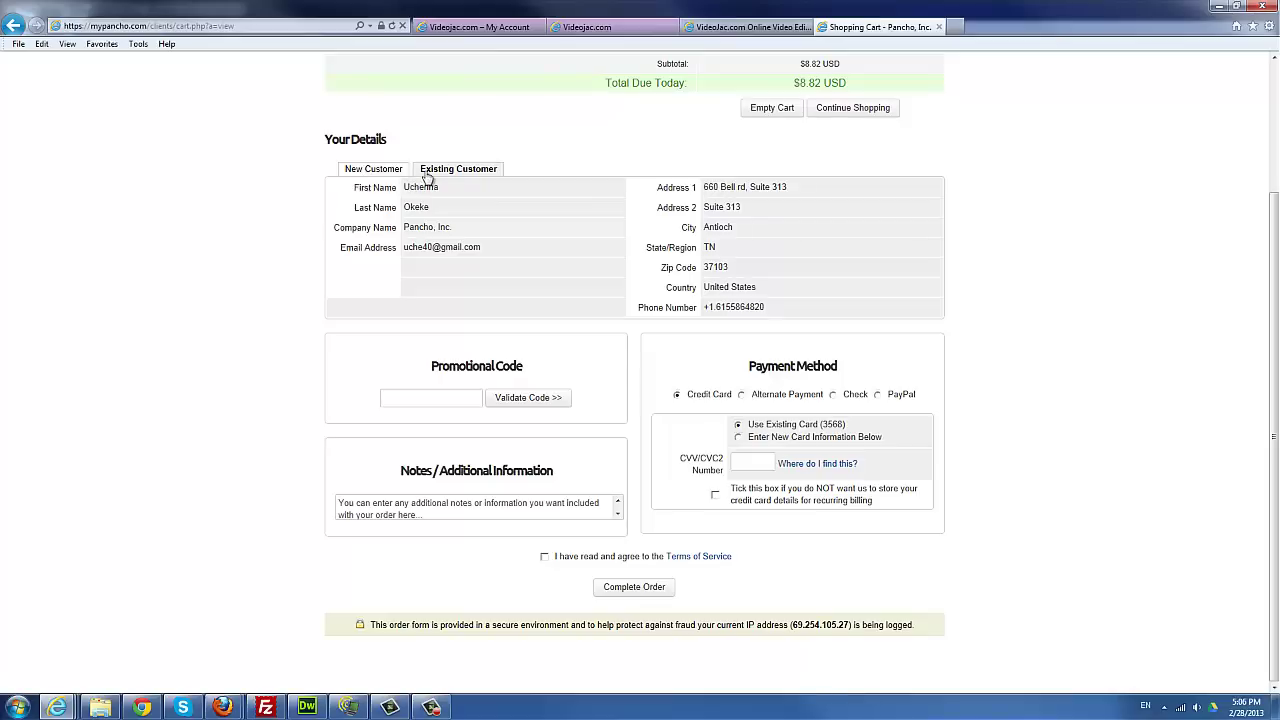
scroll(415, 200, up, 2)
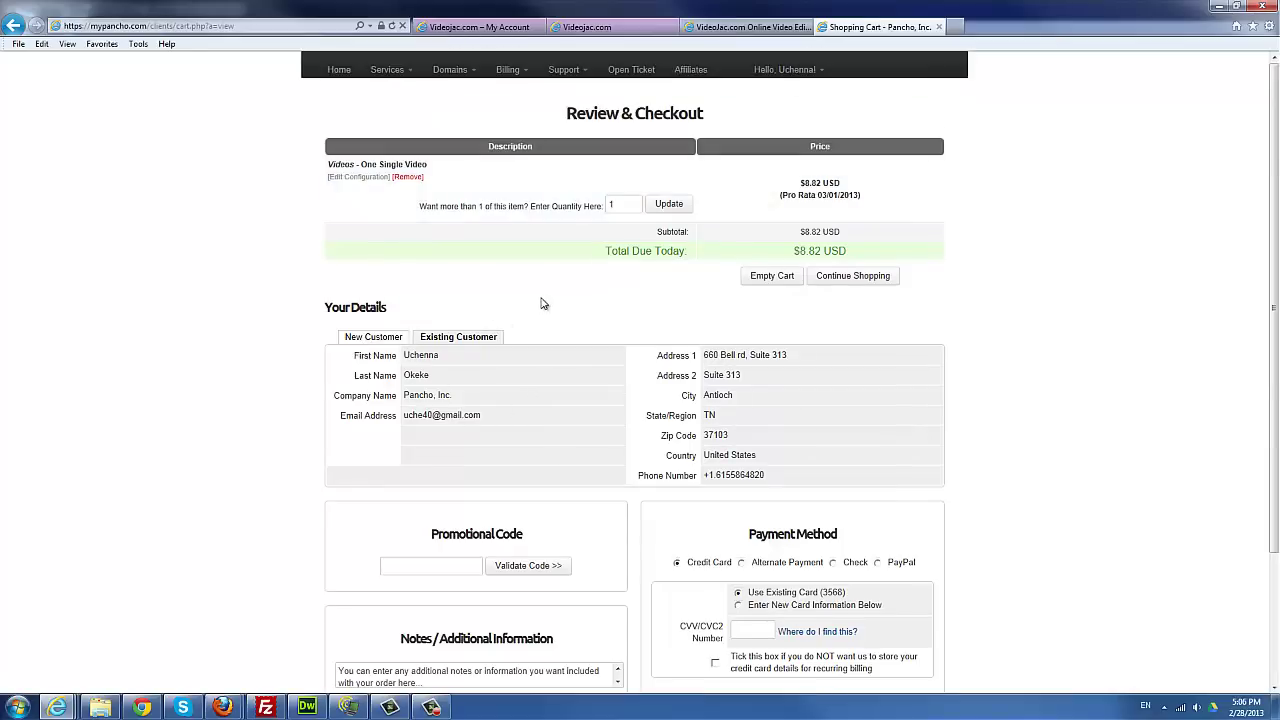
click(720, 27)
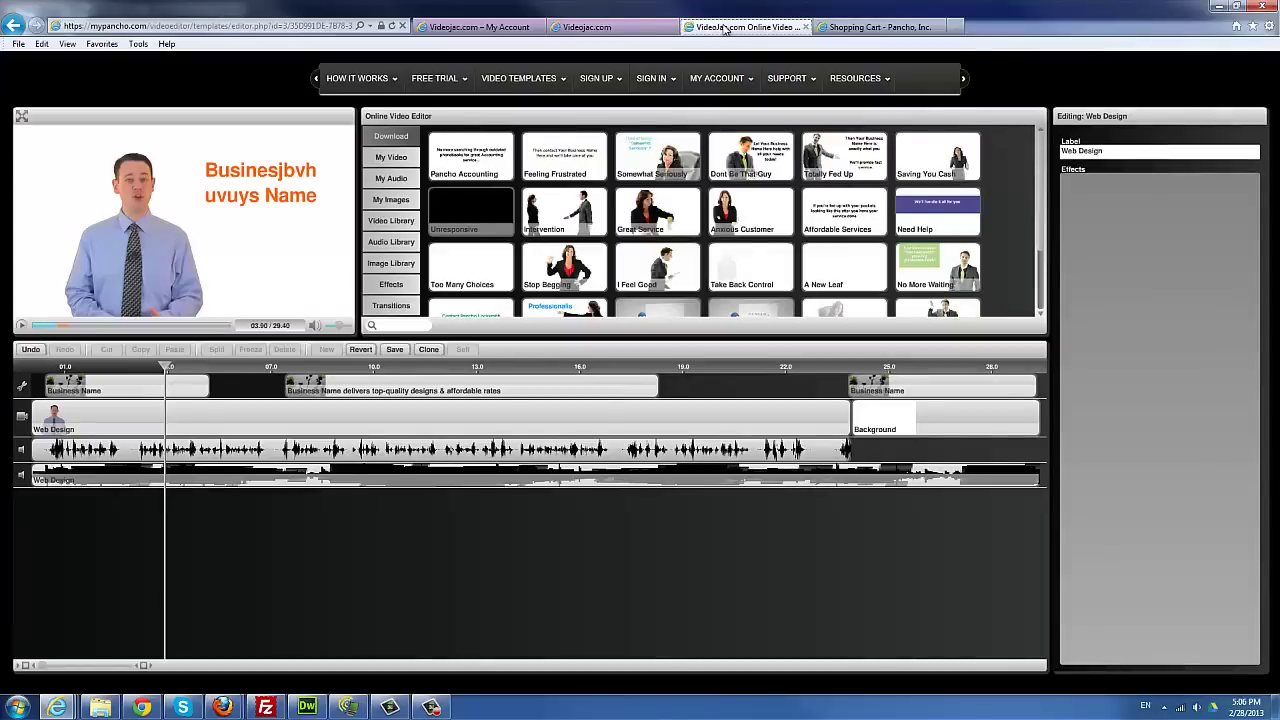
Copy the Template Access Link address from the template links window
click(864, 27)
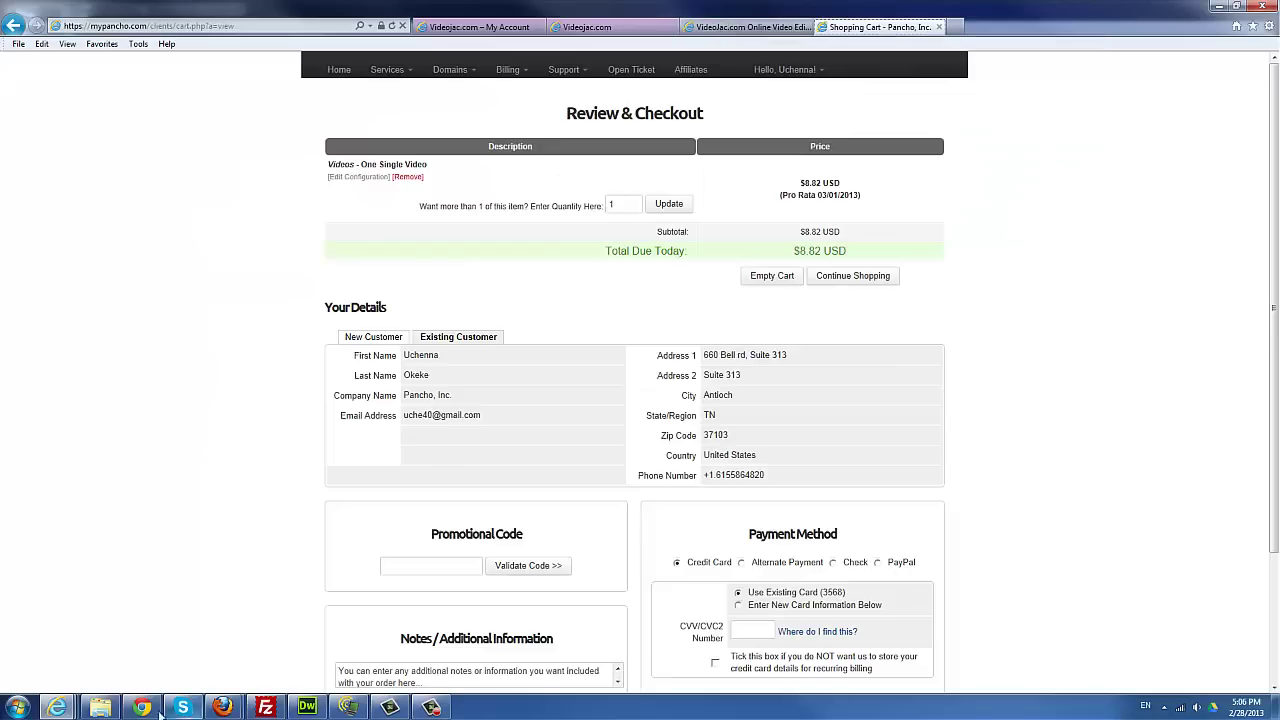
mouse_move(57, 707)
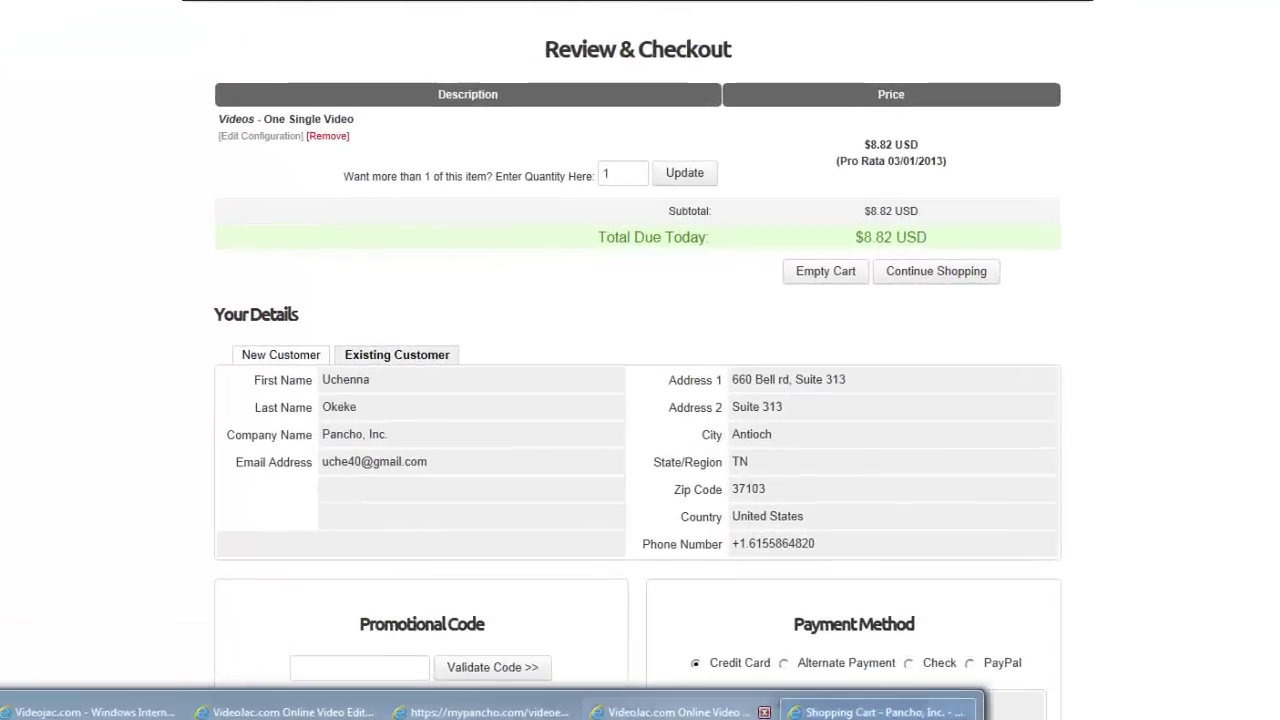
key(alt+Tab)
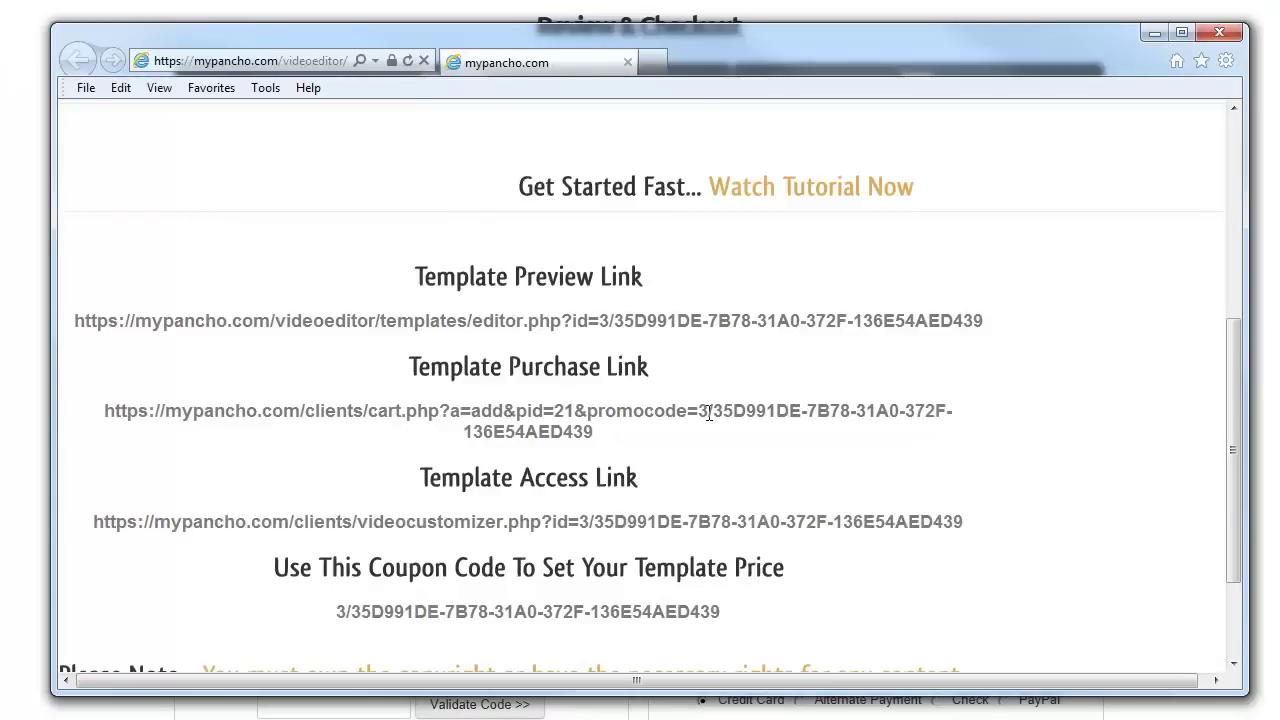
scroll(790, 485, down, 1)
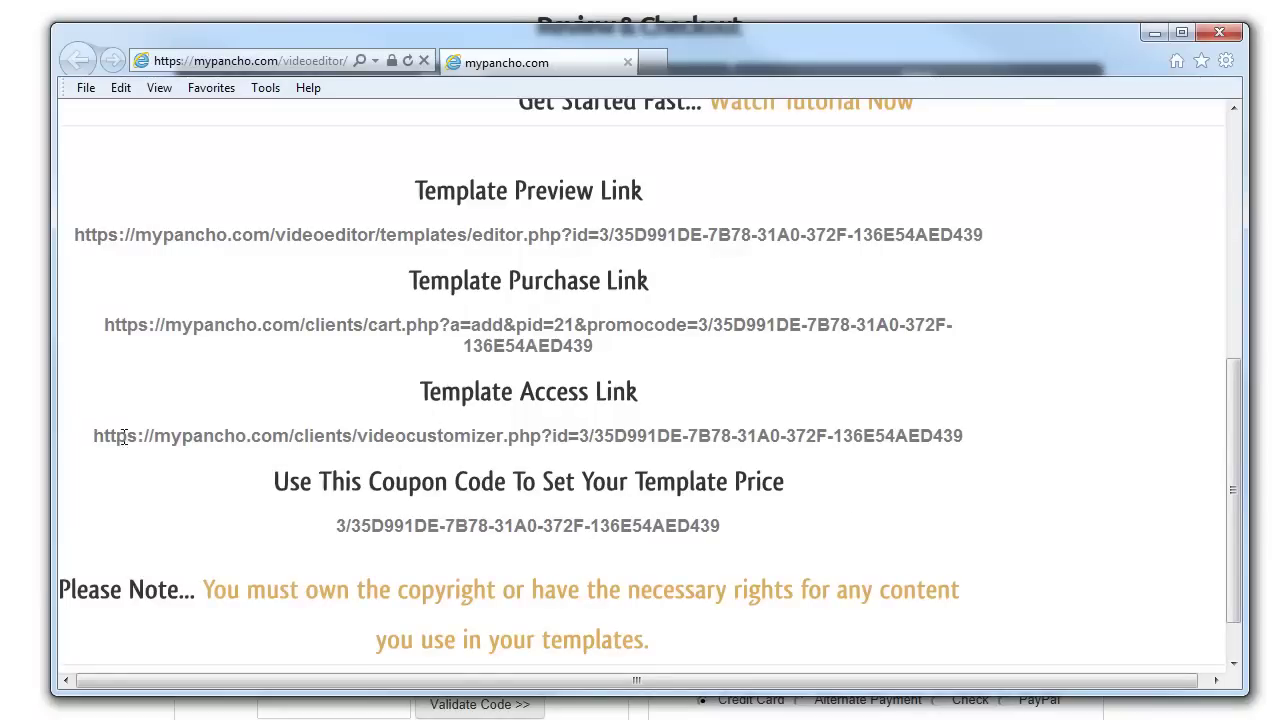
drag(123, 437, 882, 442)
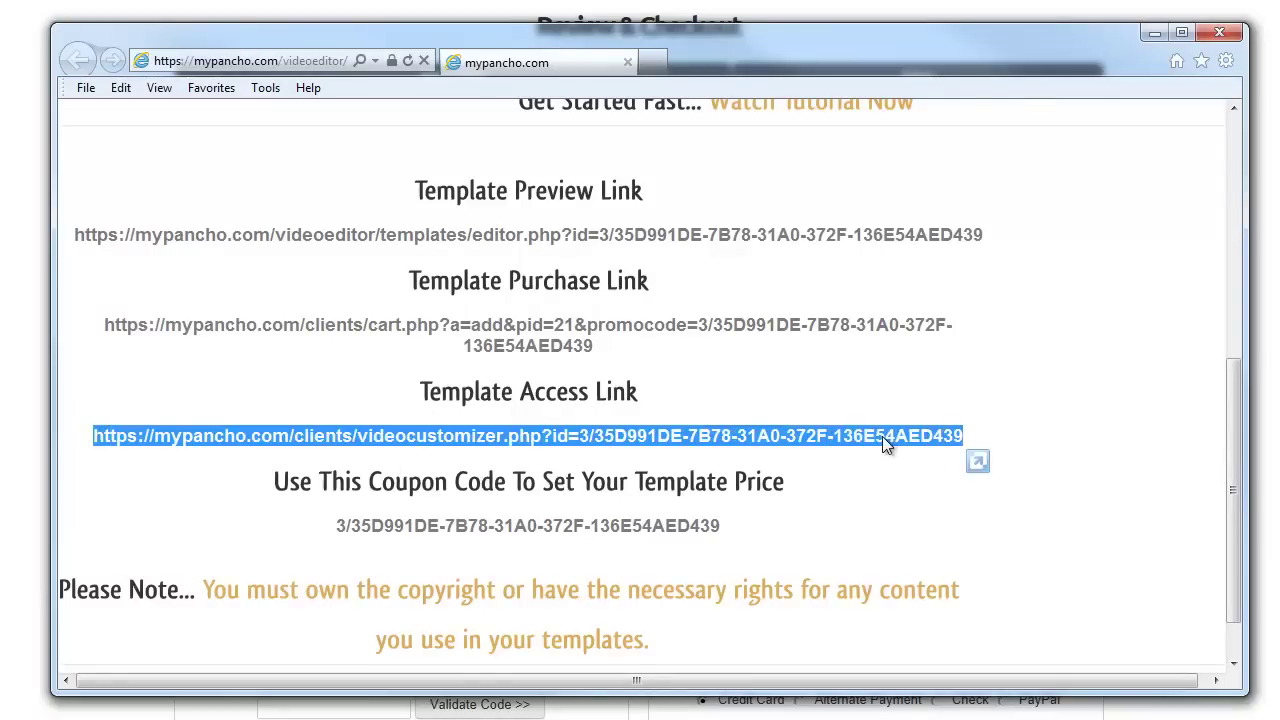
right_click(882, 437)
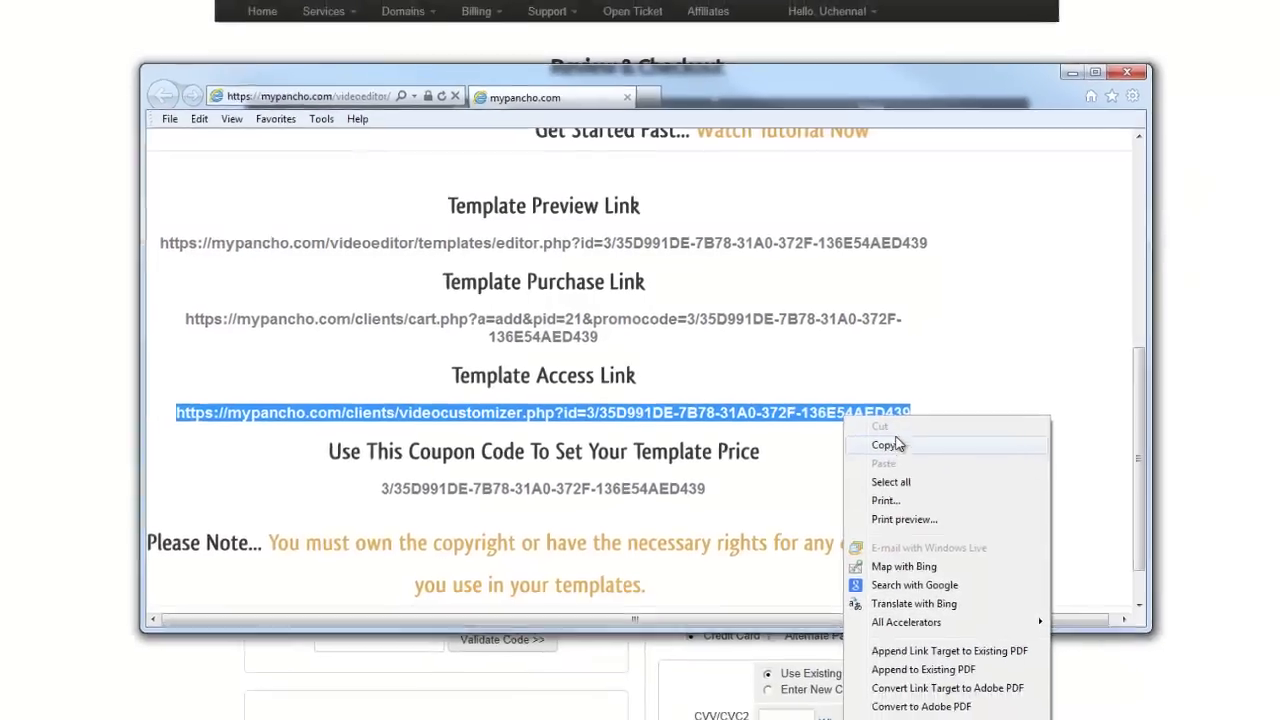
click(920, 397)
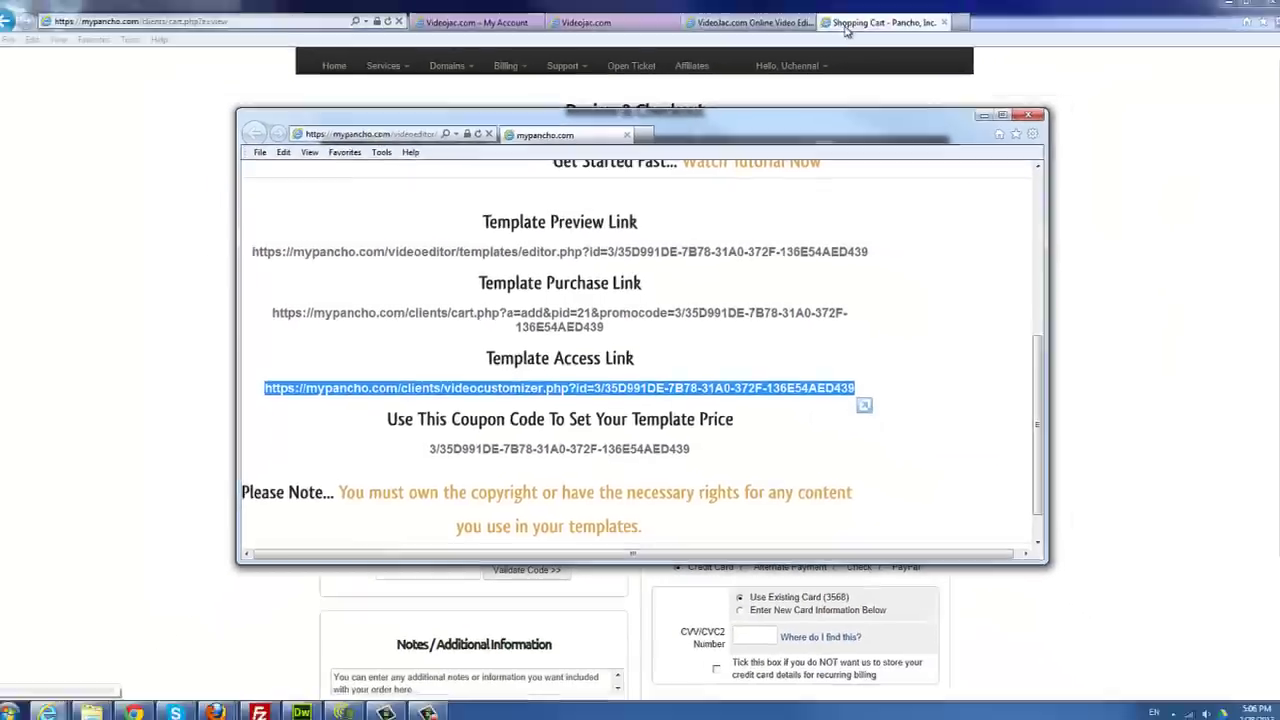
Load the copied Template Access Link in a new browser tab
click(750, 22)
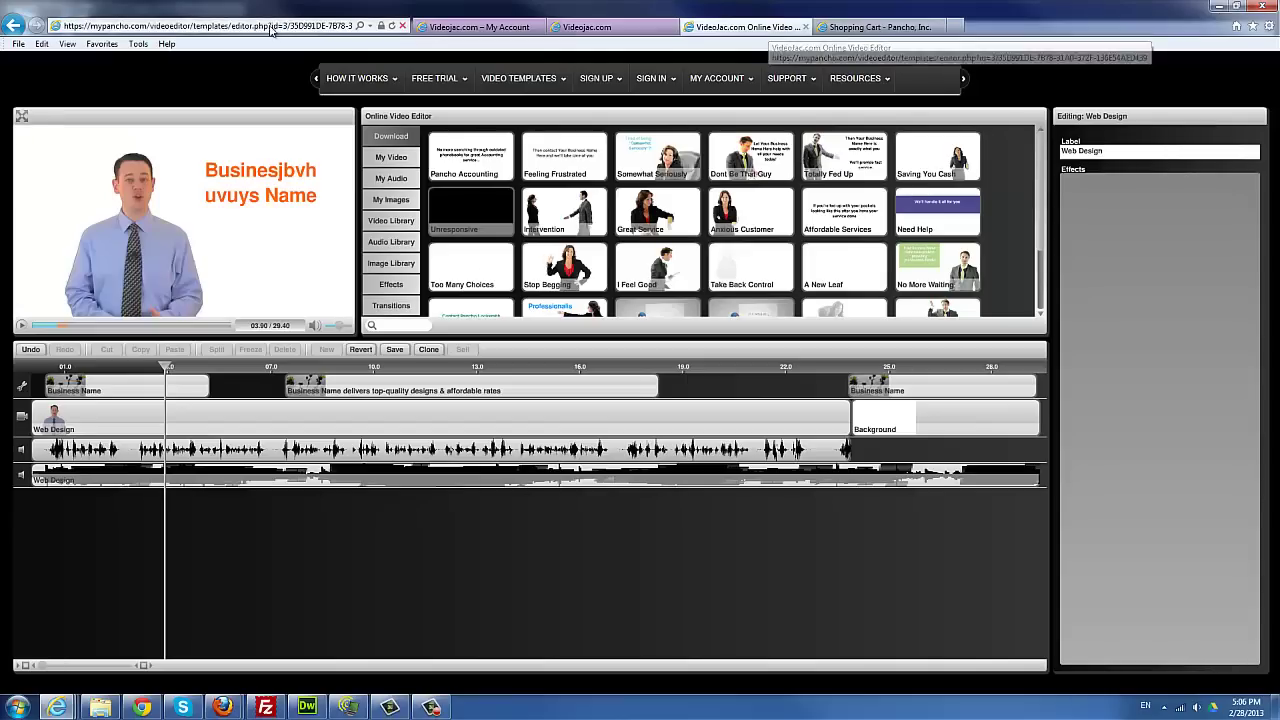
click(952, 28)
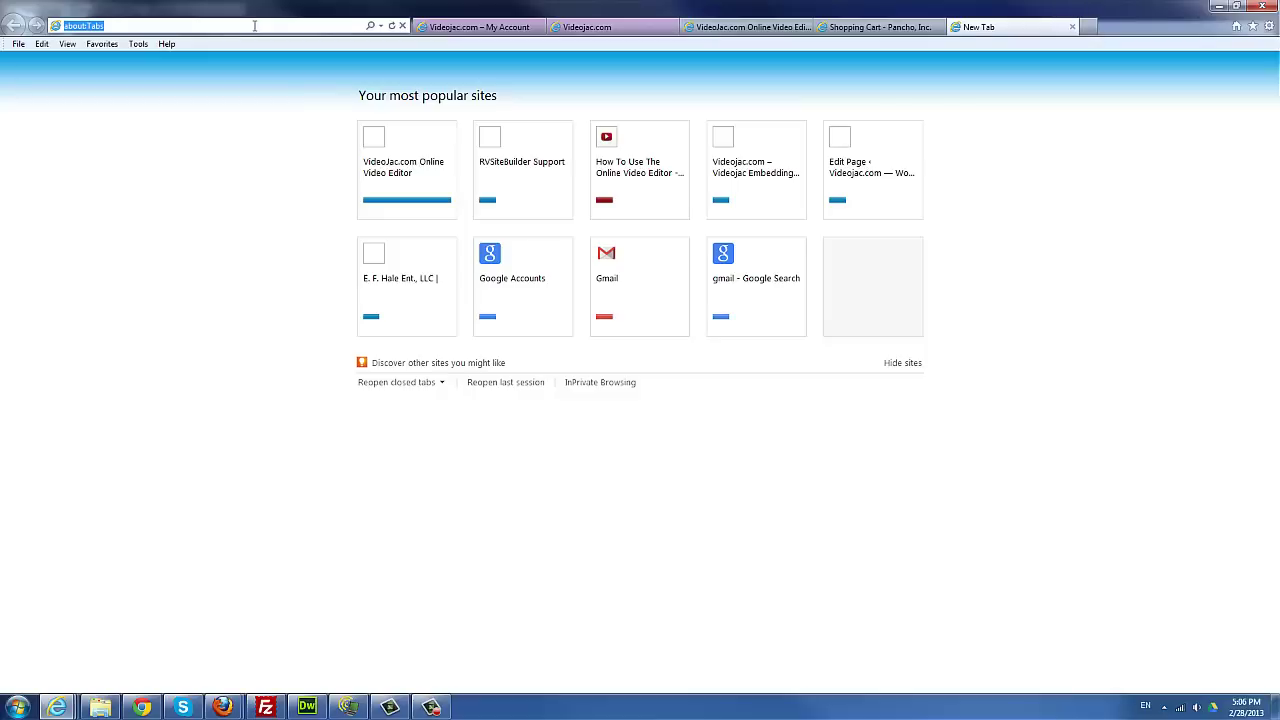
key(ctrl+v)
key(Return)
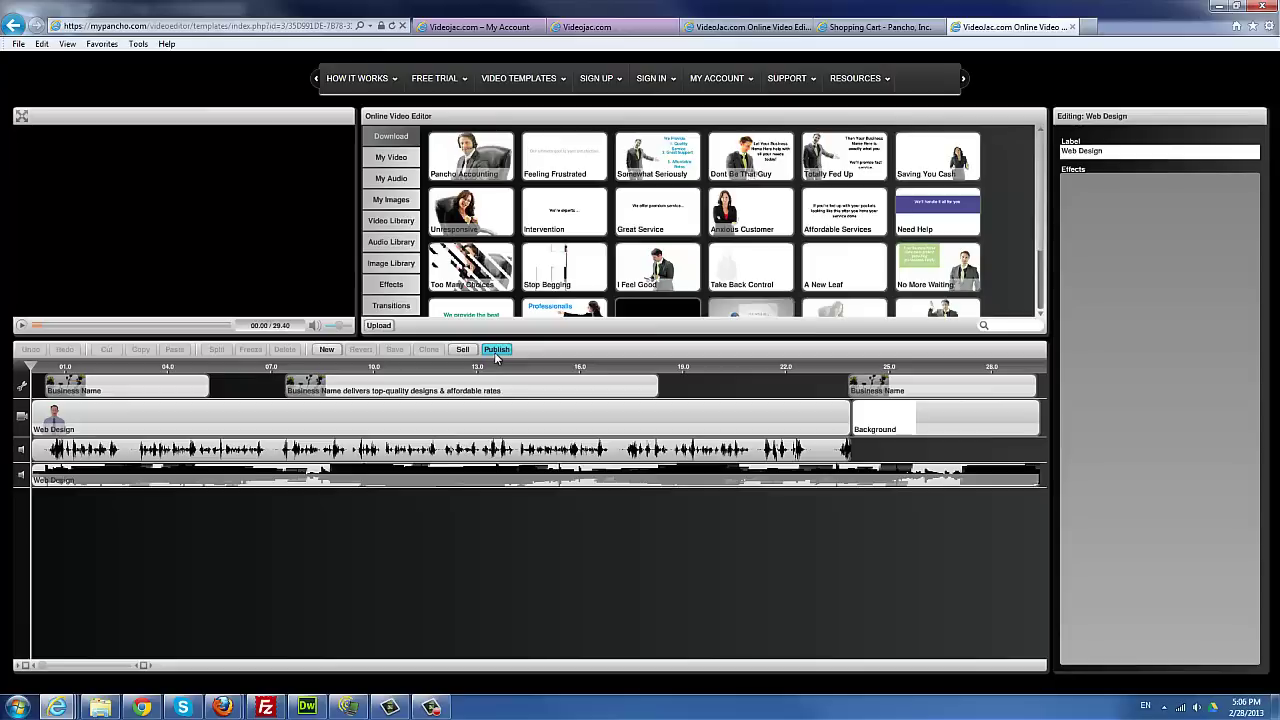
click(279, 367)
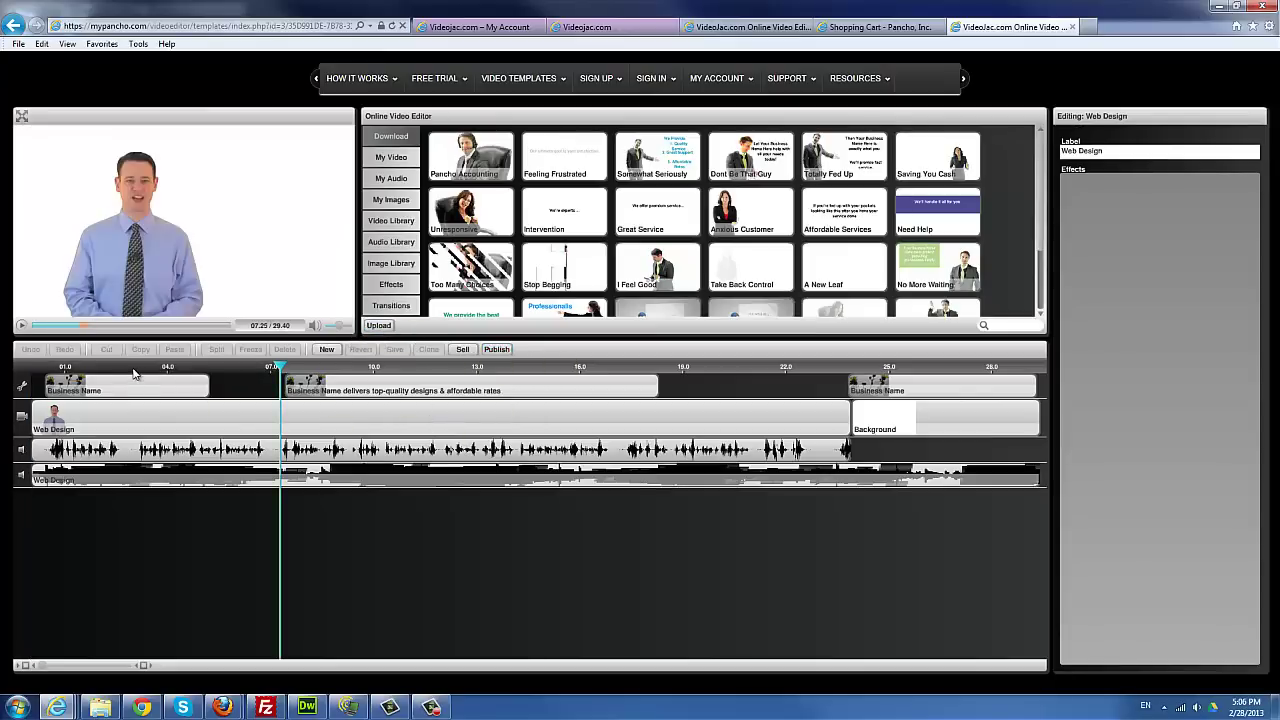
click(135, 369)
click(388, 368)
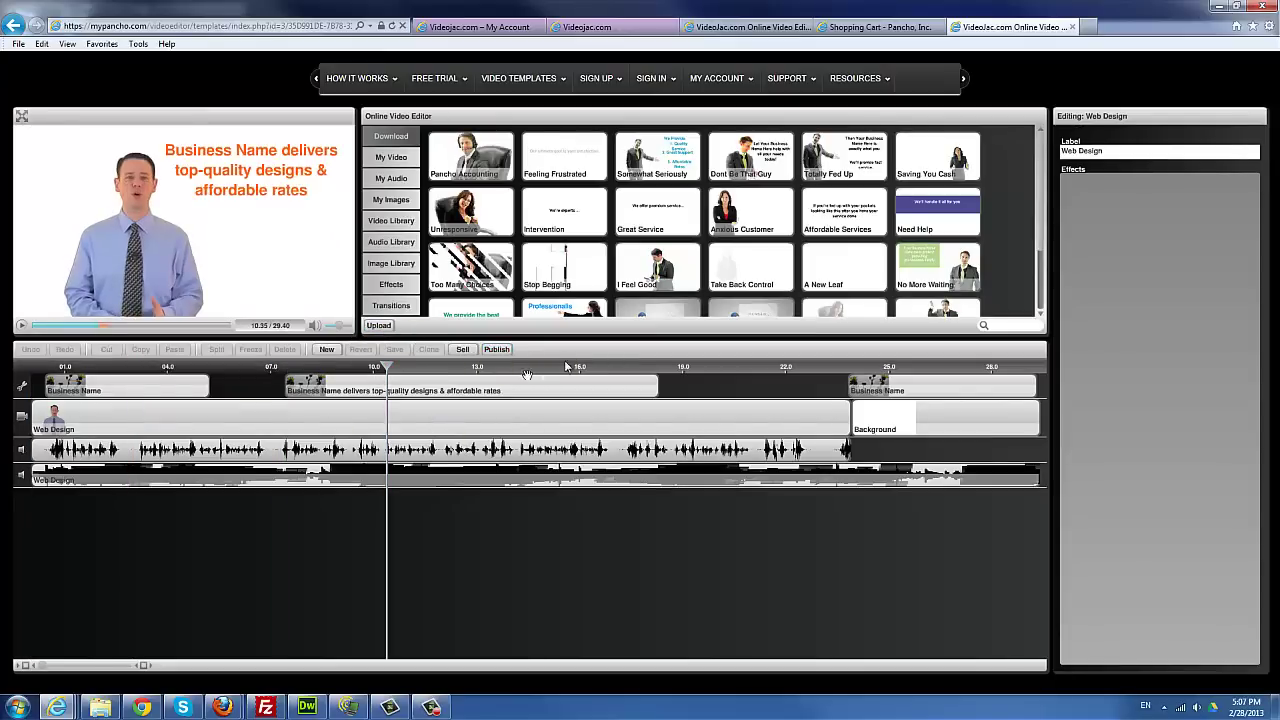
click(603, 368)
click(948, 368)
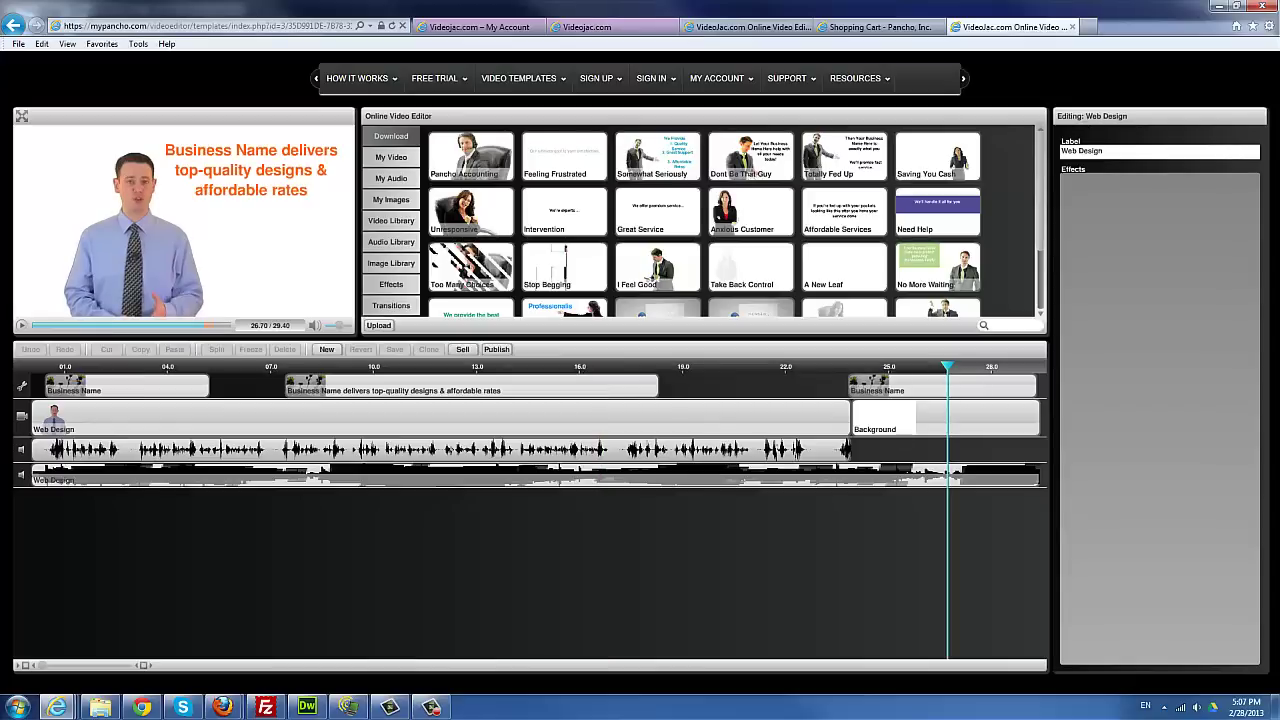
click(481, 368)
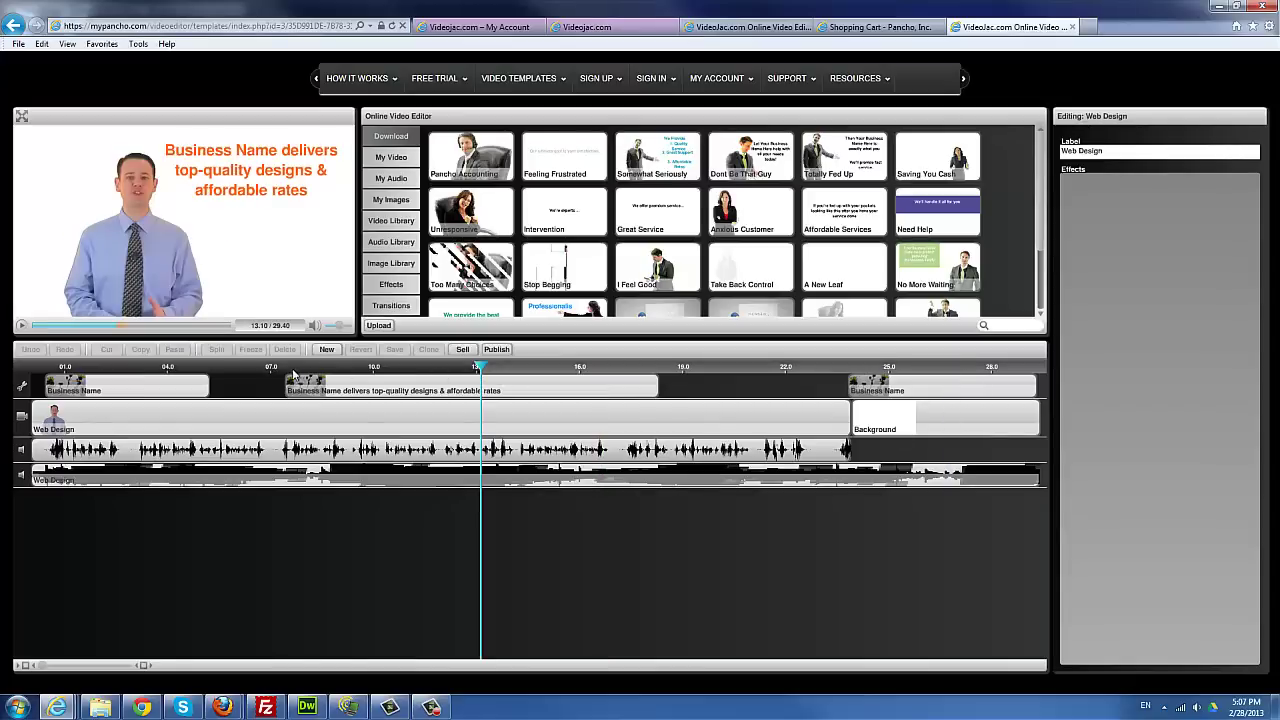
click(169, 369)
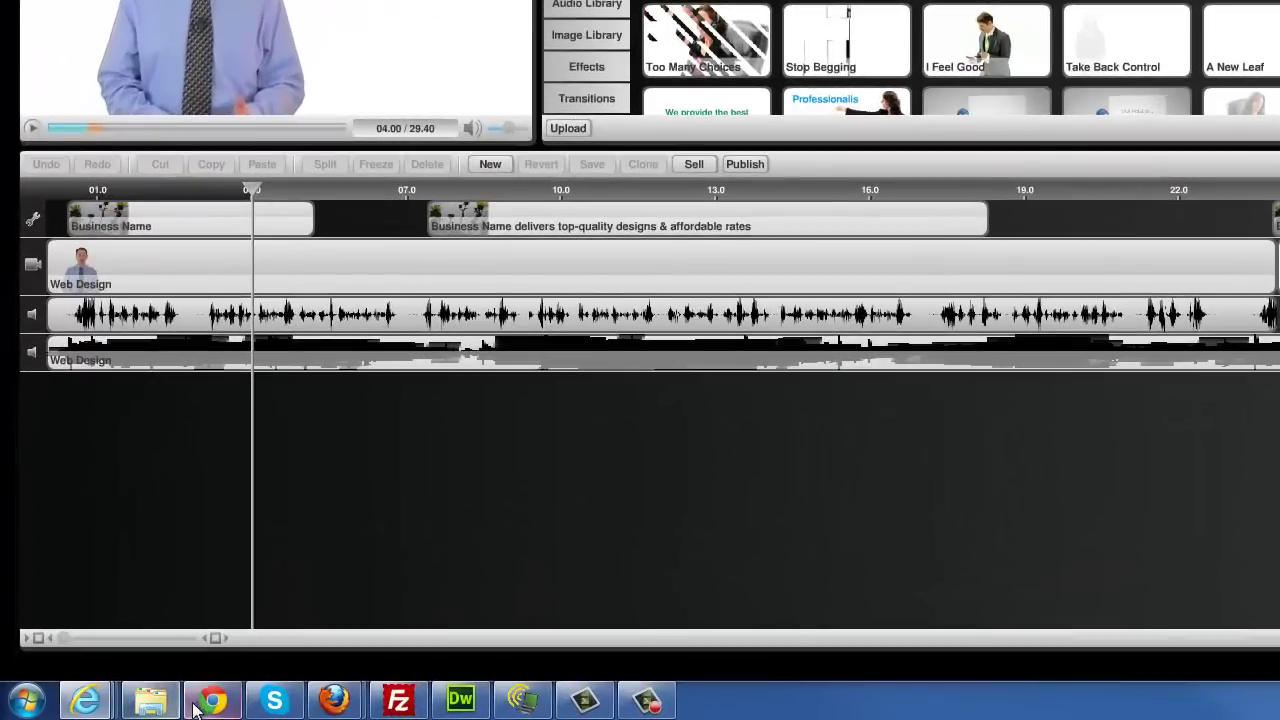
mouse_move(85, 700)
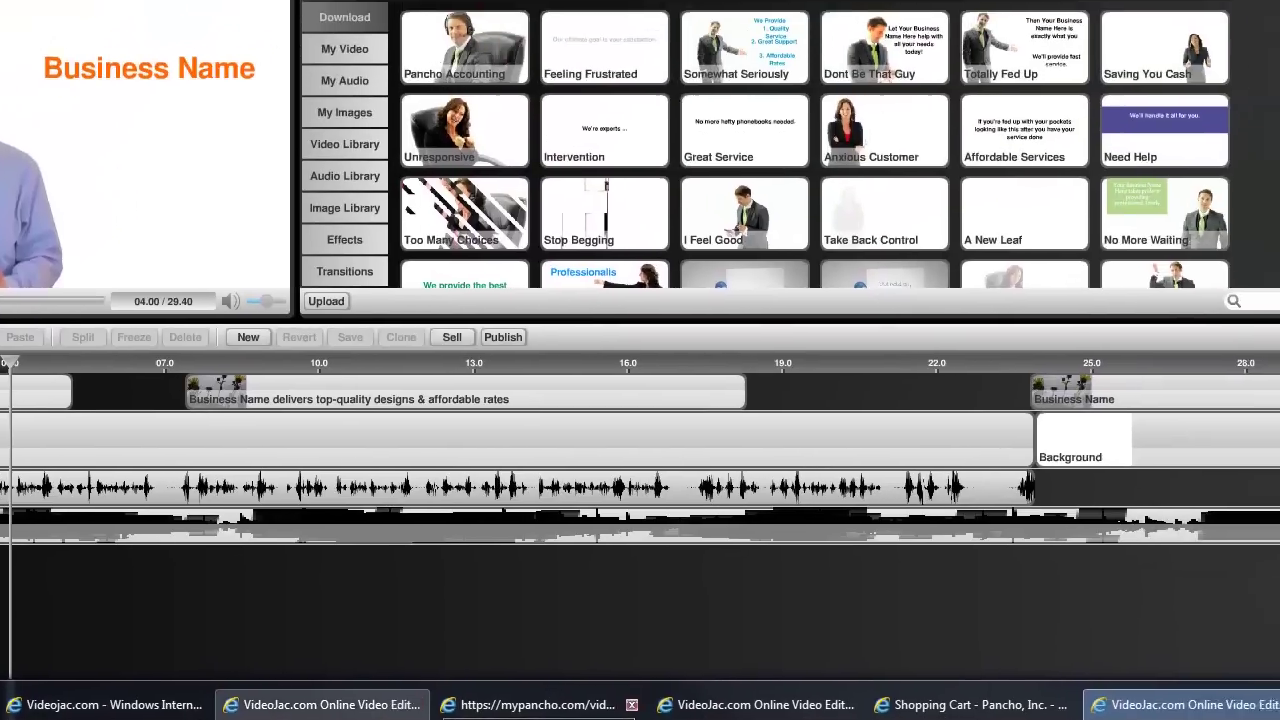
click(780, 598)
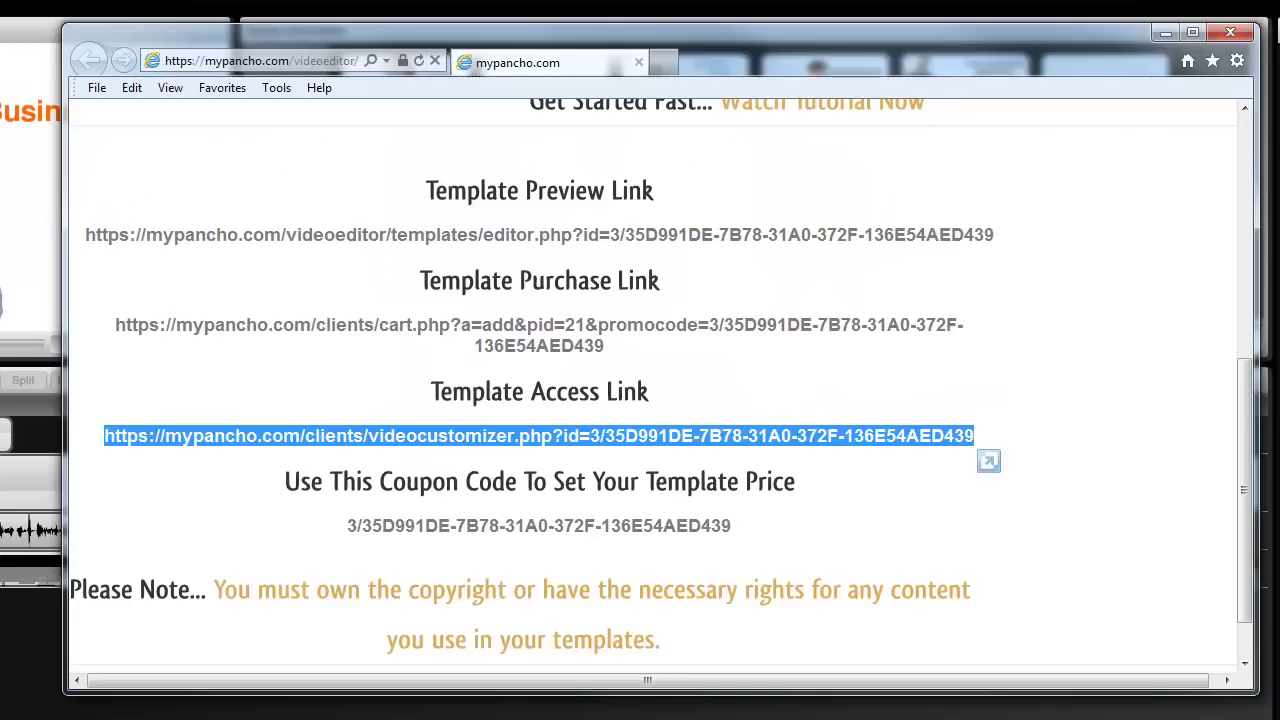
click(991, 316)
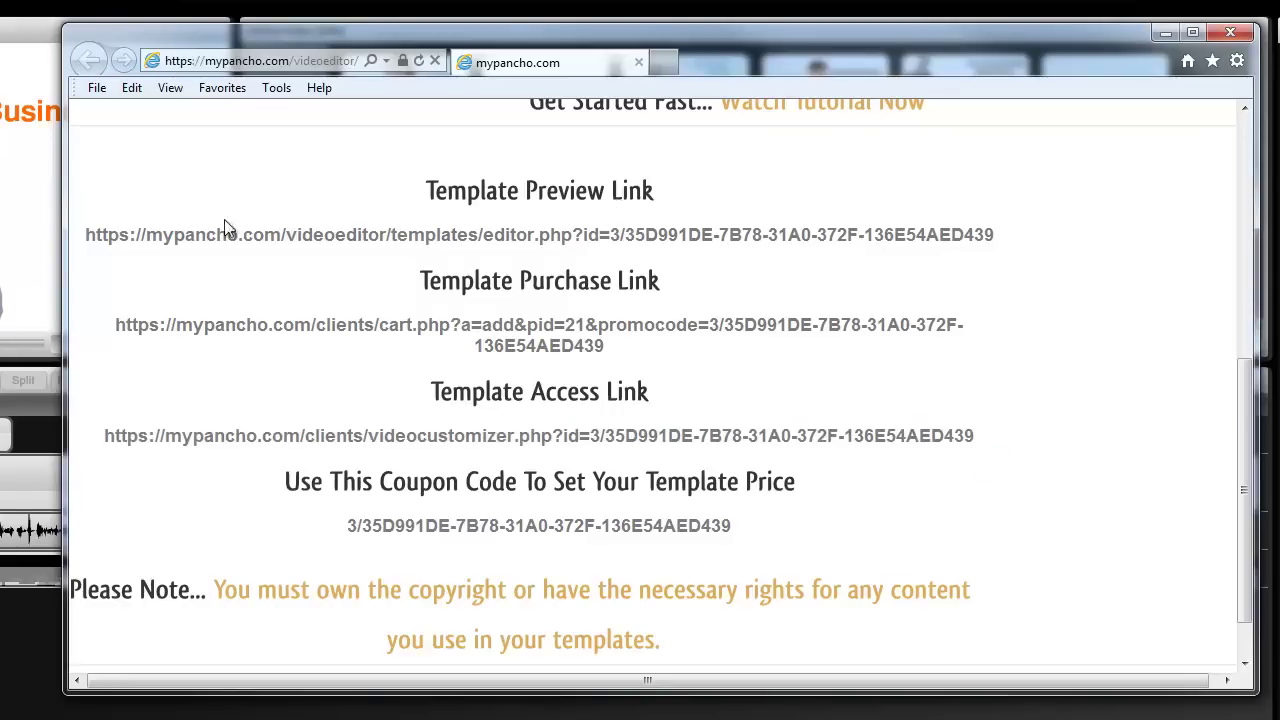
drag(82, 236, 996, 250)
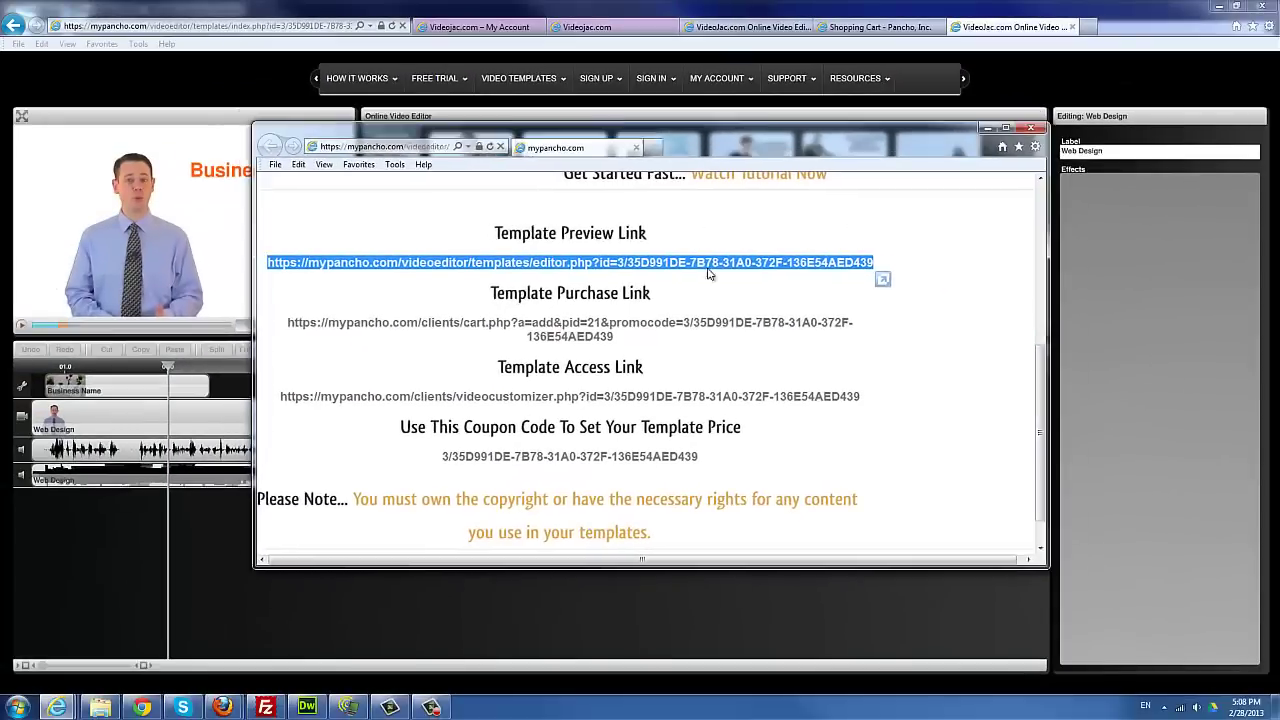
click(391, 137)
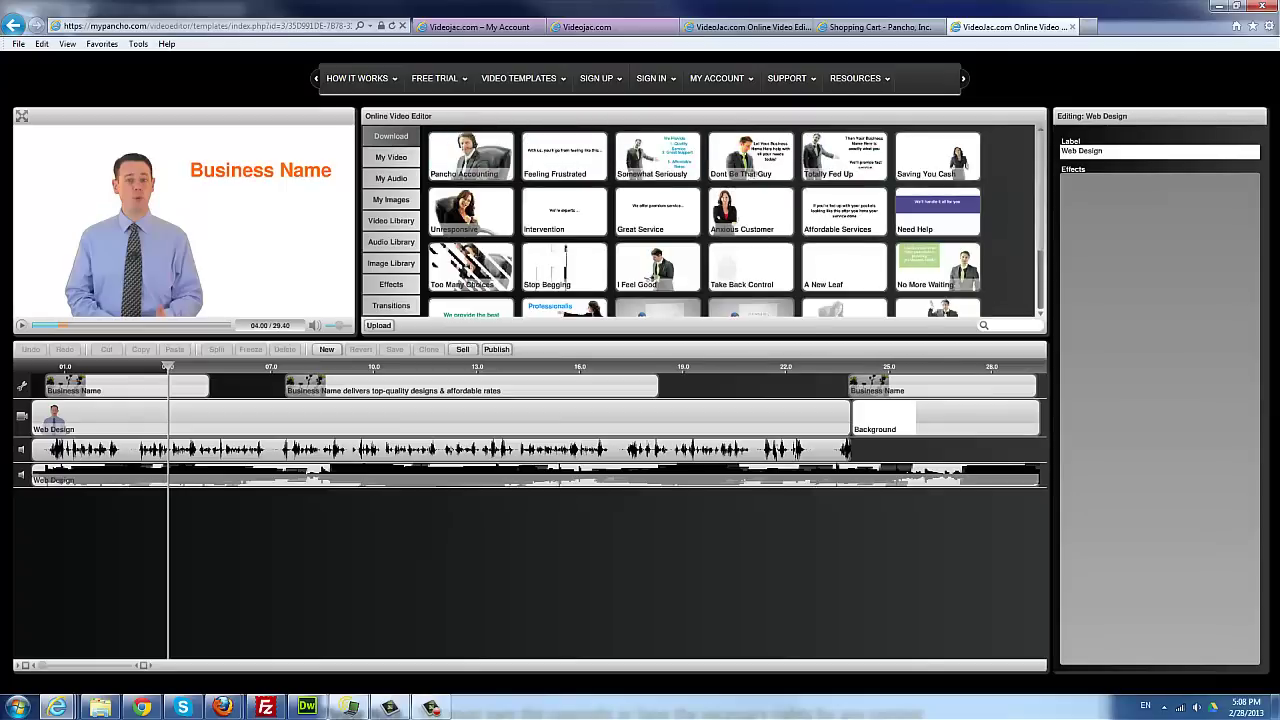
mouse_move(520, 178)
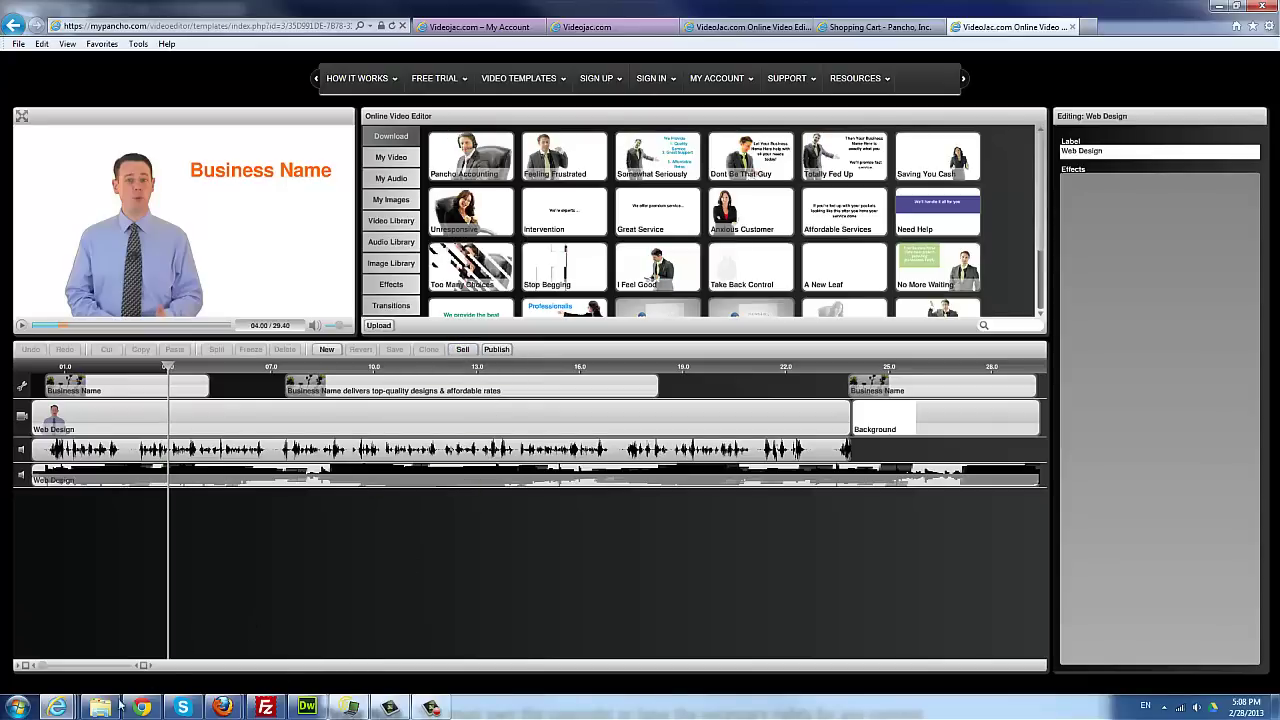
Move the mypancho.com links window over the editor and highlight the Template Access Link address
mouse_move(57, 707)
click(521, 640)
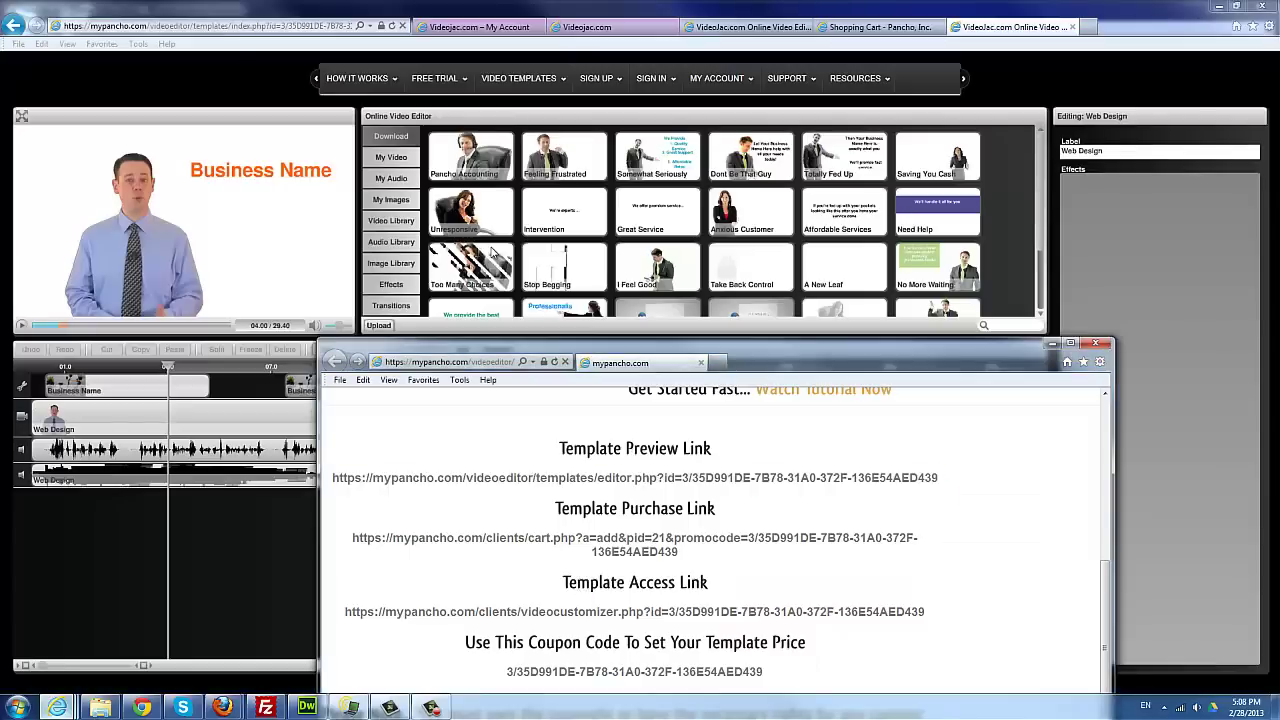
drag(687, 350, 594, 152)
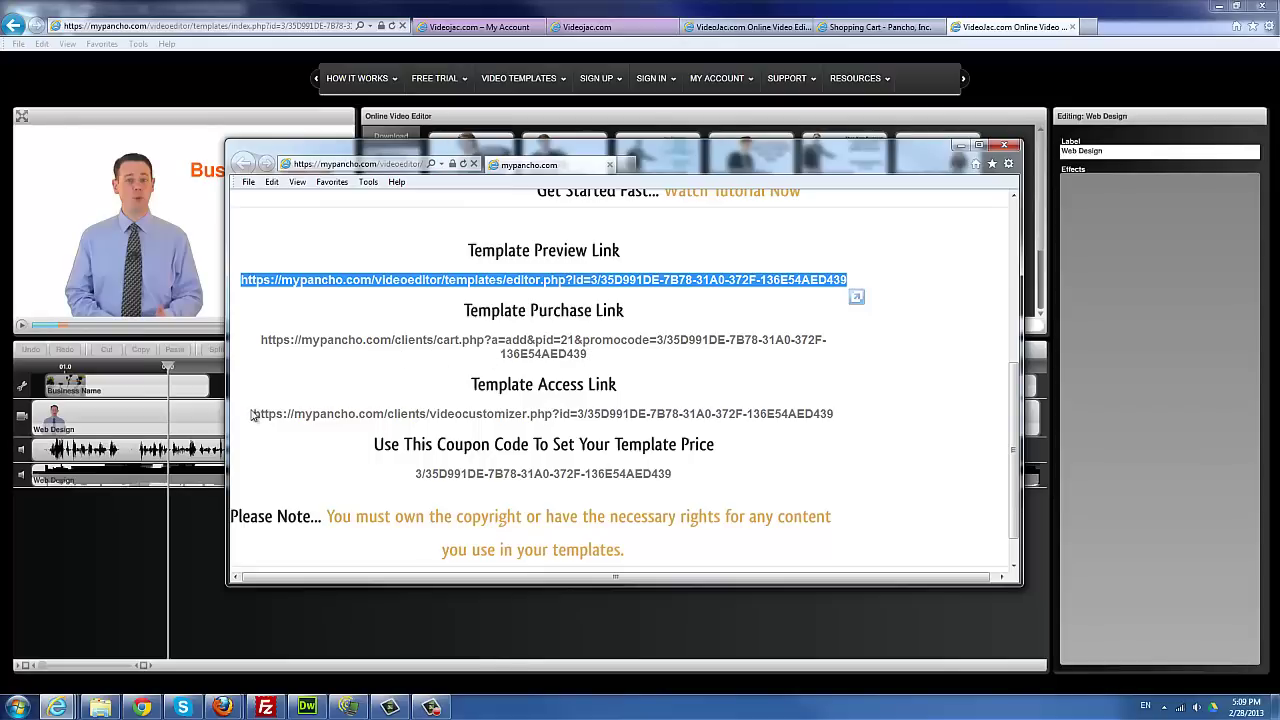
drag(255, 418, 822, 423)
click(822, 418)
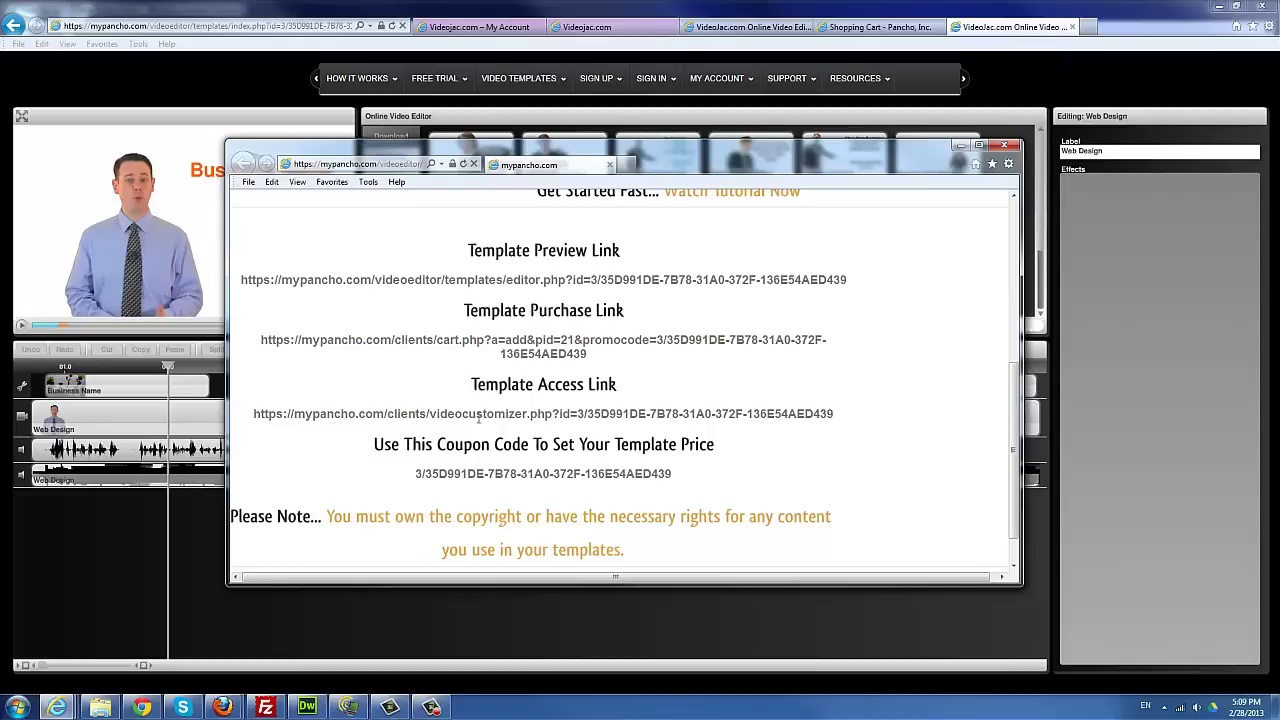
drag(254, 416, 788, 418)
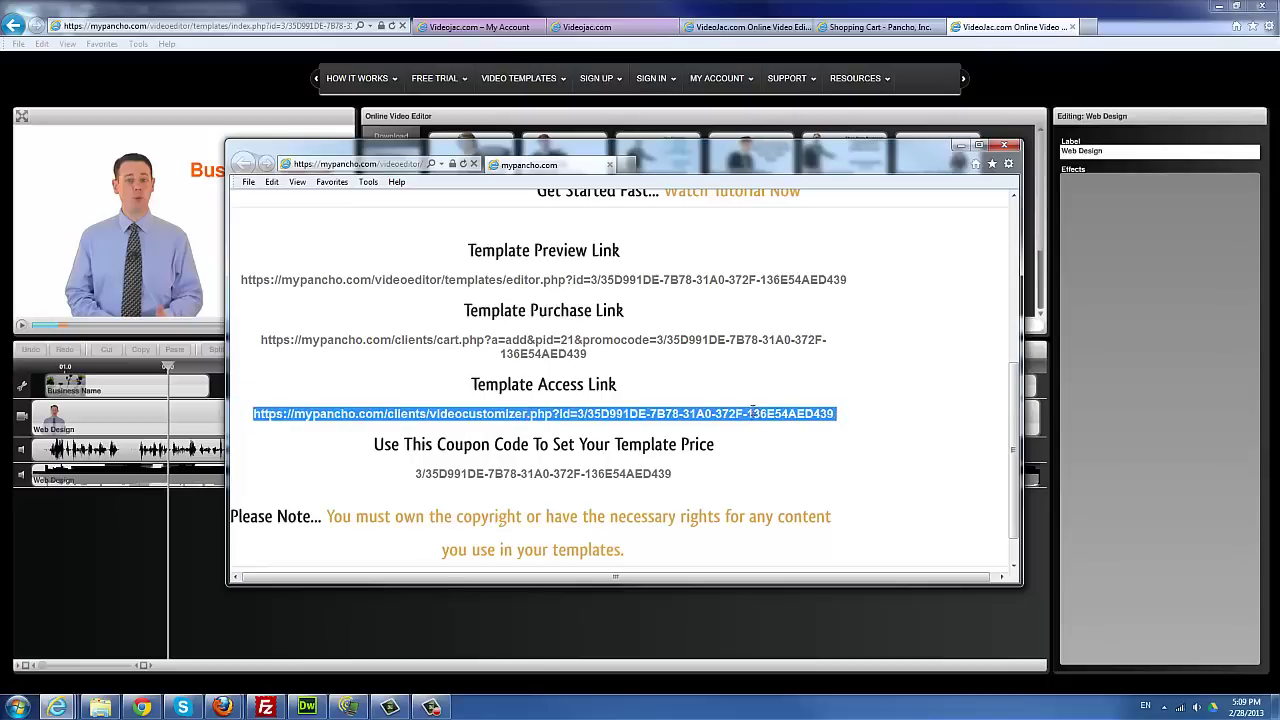
click(463, 435)
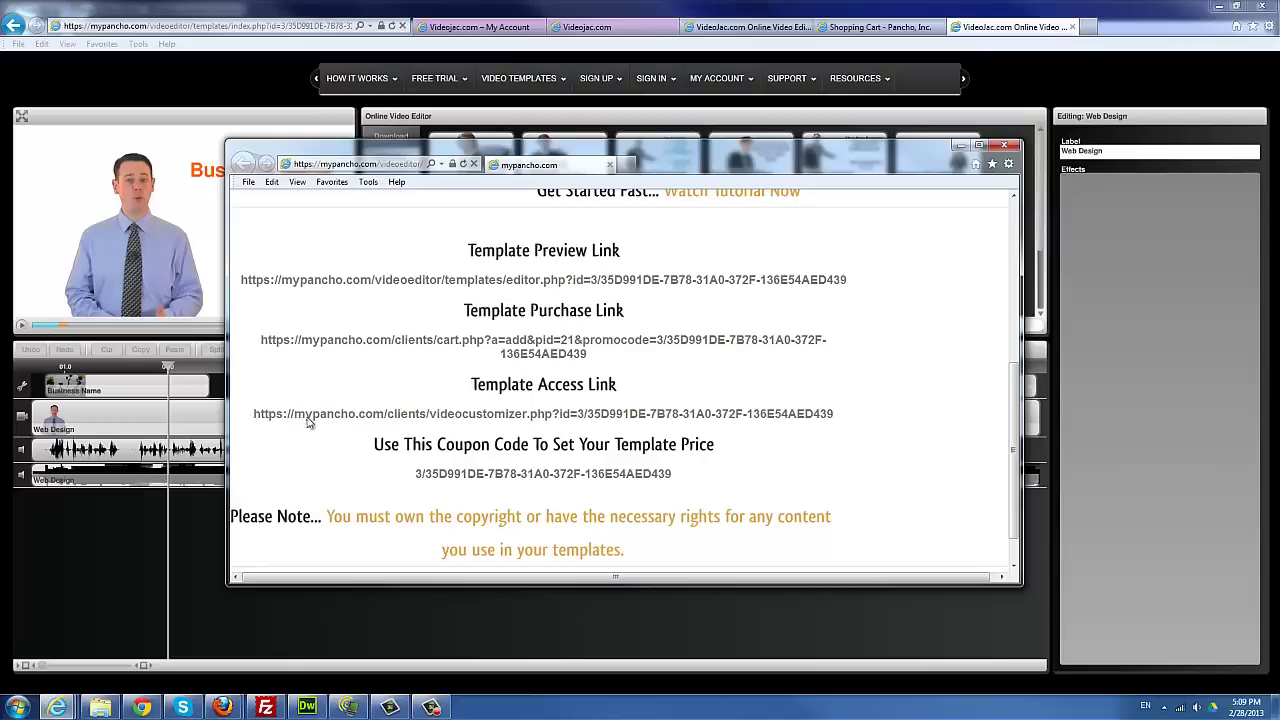
drag(386, 414, 836, 414)
click(535, 349)
Copy the template's price-setting coupon code on mypancho.com, then minimize that window
scroll(660, 472, down, 1)
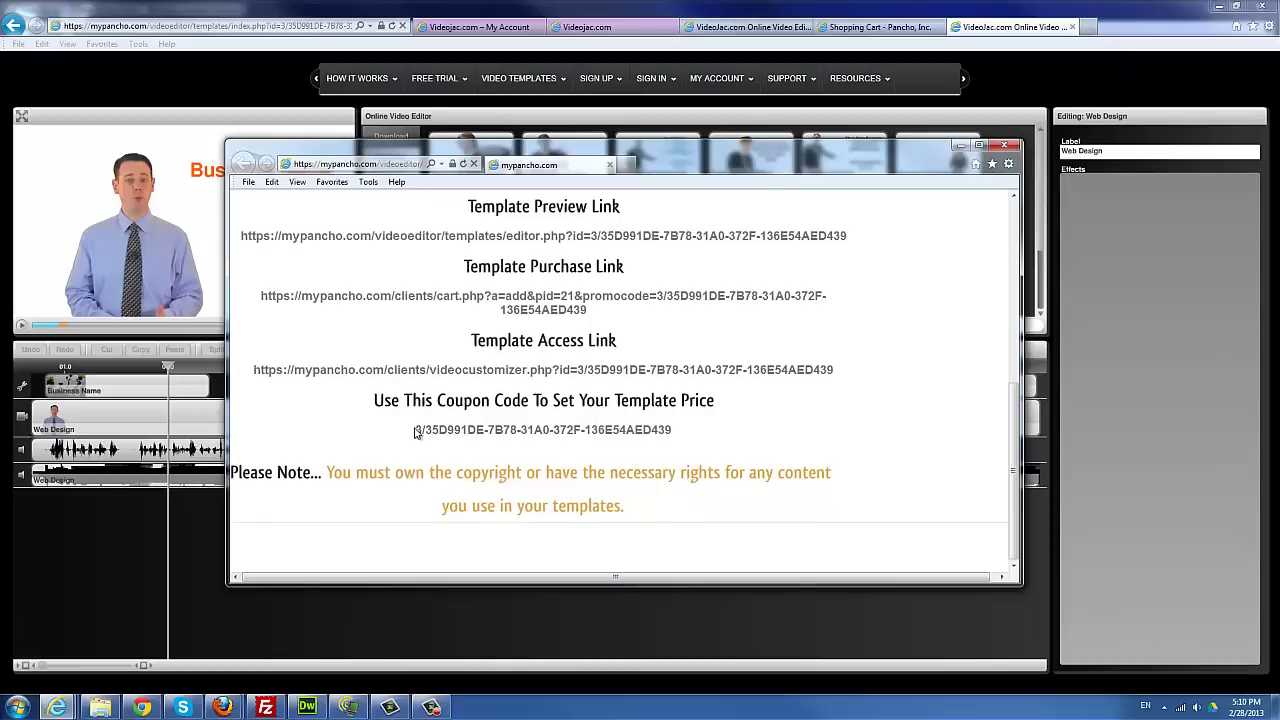
mouse_move(414, 431)
mouse_down()
mouse_move(673, 431)
mouse_move(414, 431)
mouse_up()
click(636, 430)
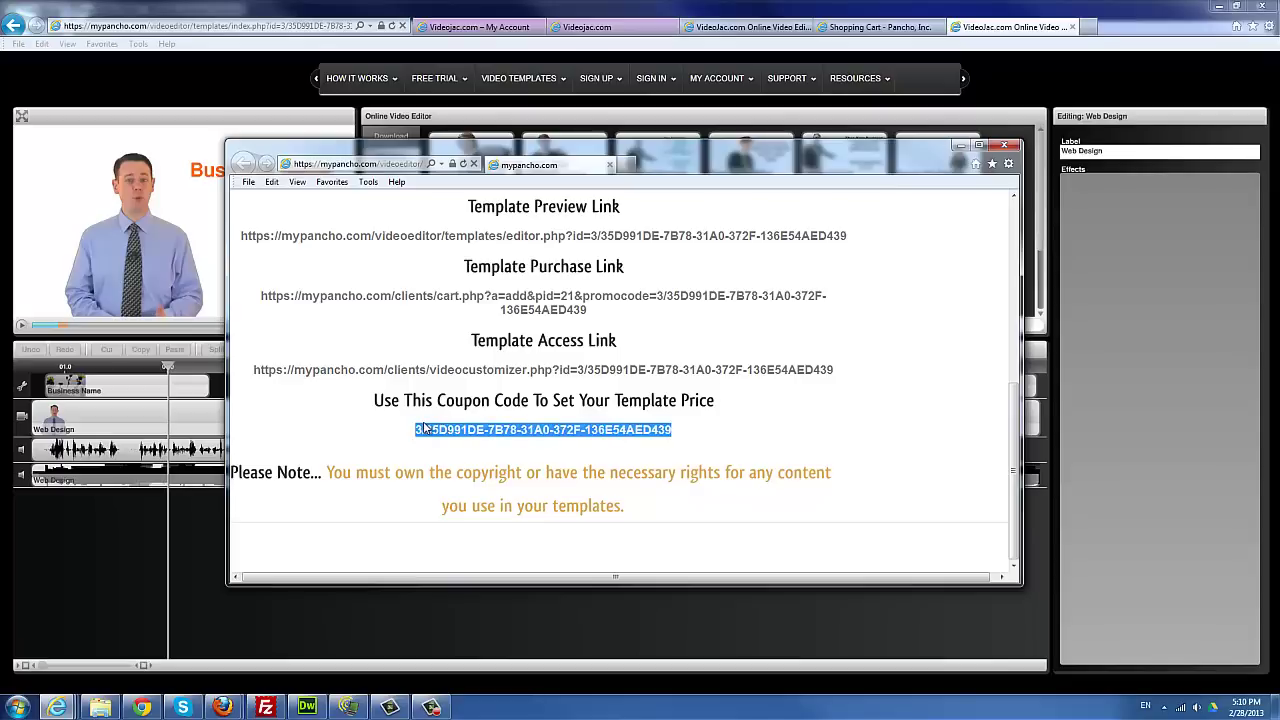
click(566, 434)
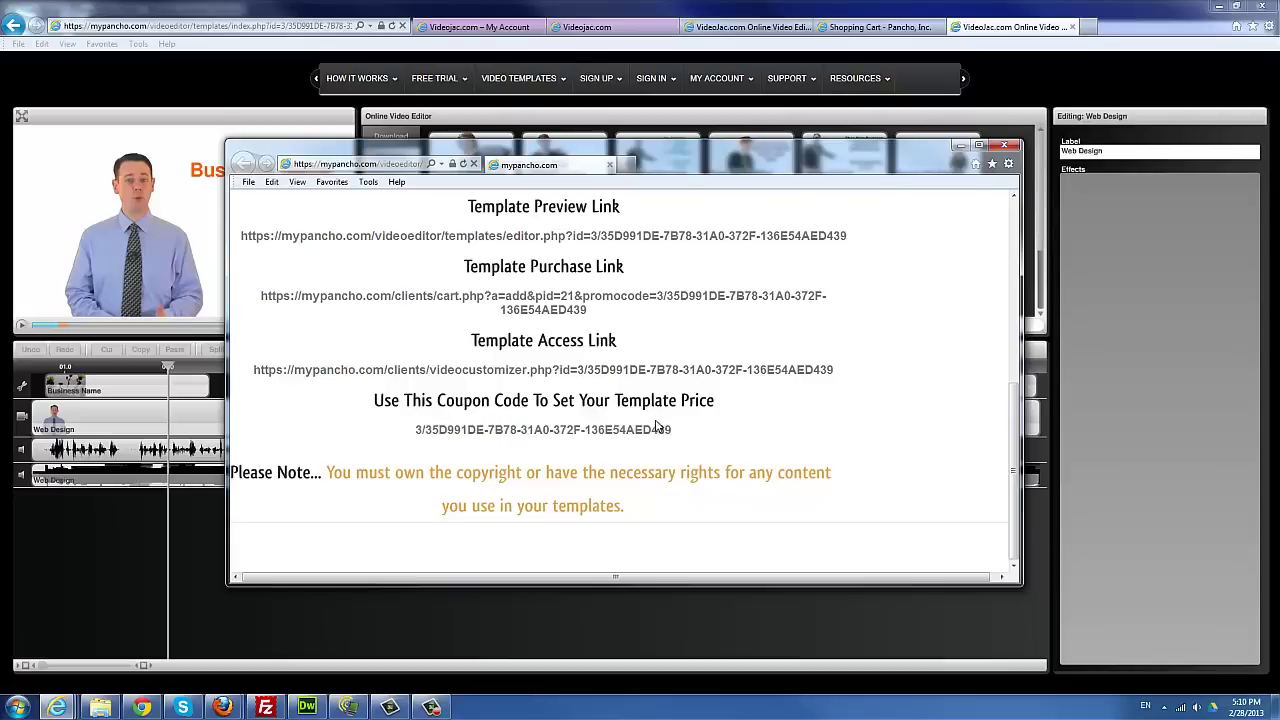
scroll(652, 426, up, 3)
scroll(640, 428, down, 3)
scroll(540, 430, up, 1)
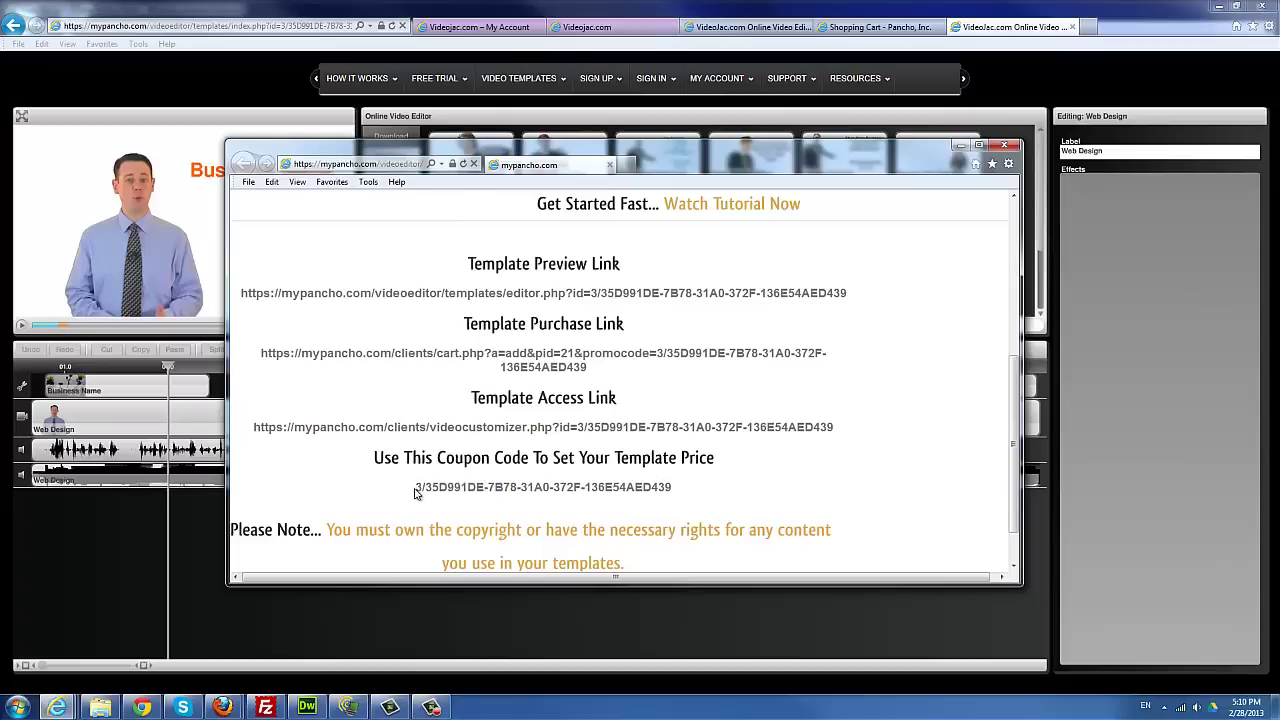
mouse_move(415, 492)
mouse_down()
mouse_move(672, 490)
mouse_move(414, 490)
mouse_up()
click(675, 490)
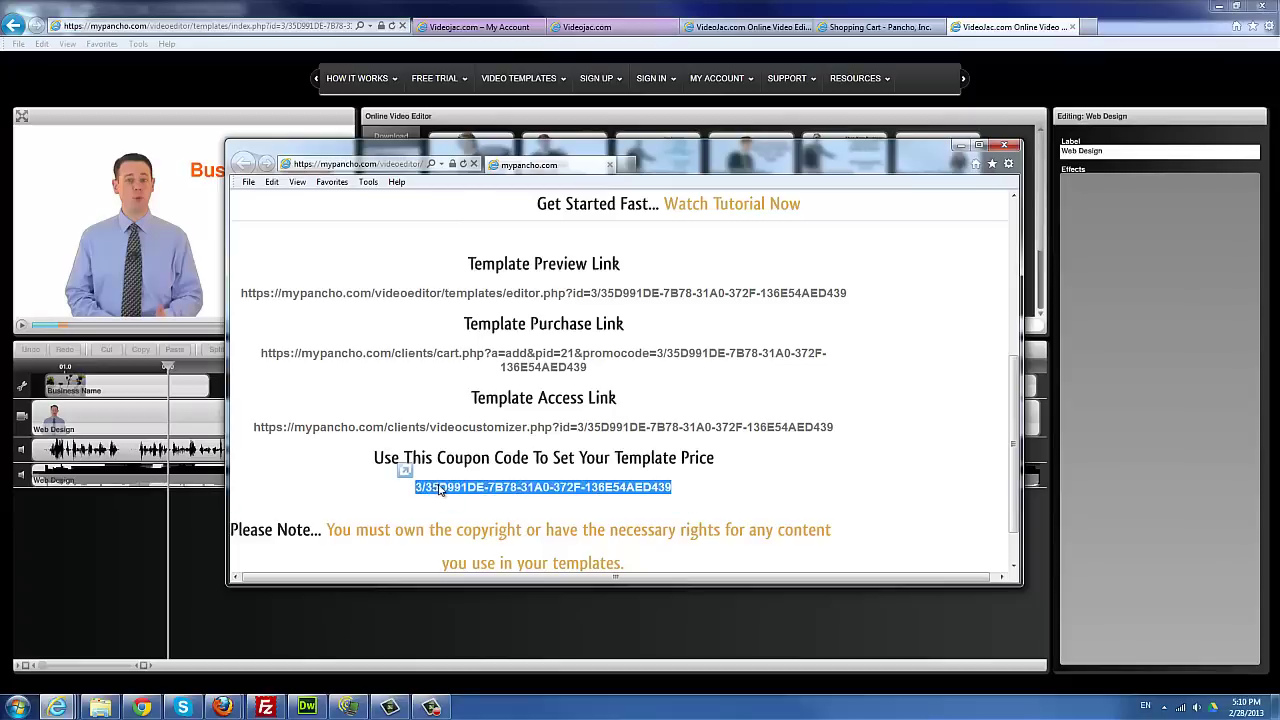
right_click(438, 488)
click(467, 255)
click(959, 146)
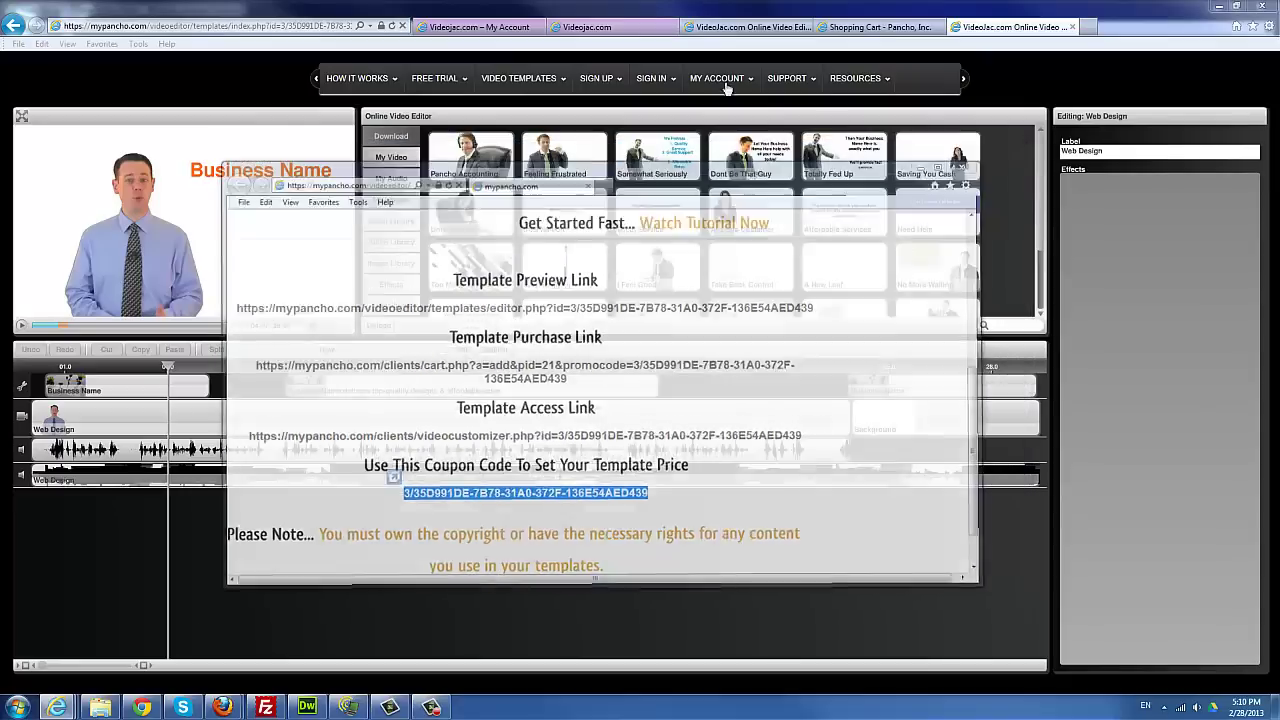
Open the Affiliates page from the MY ACCOUNT menu
mouse_move(746, 86)
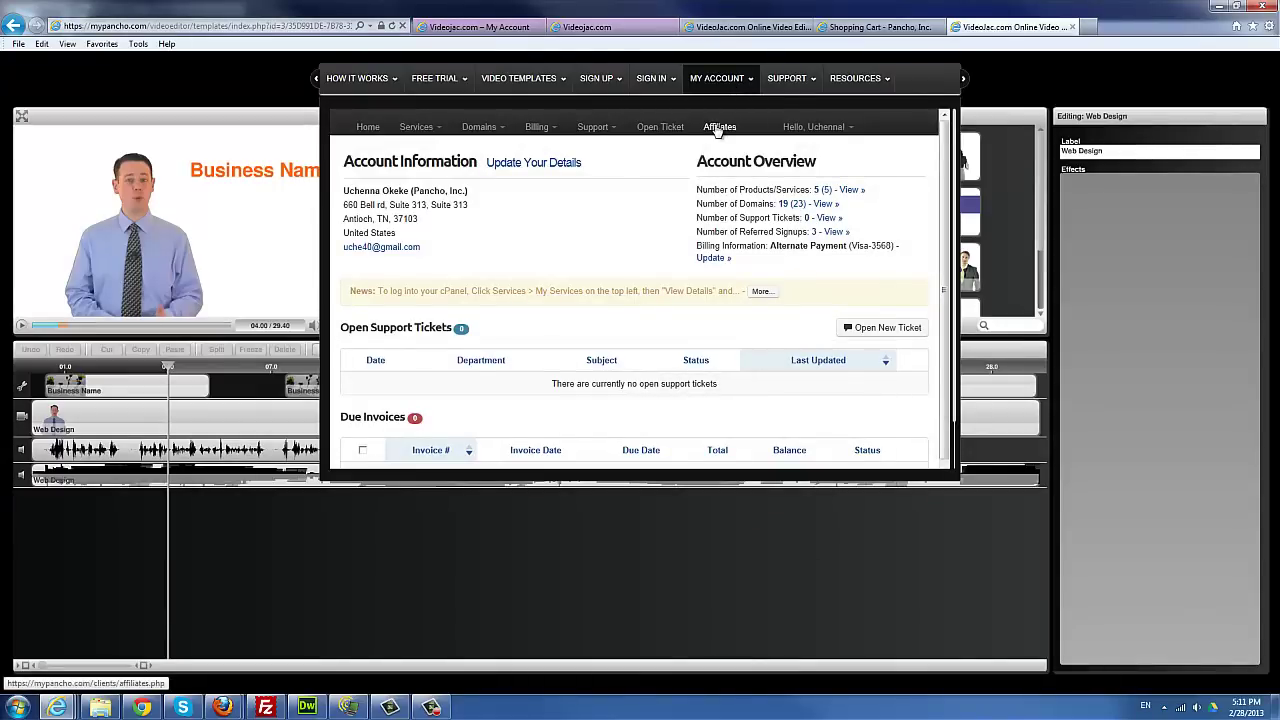
click(717, 130)
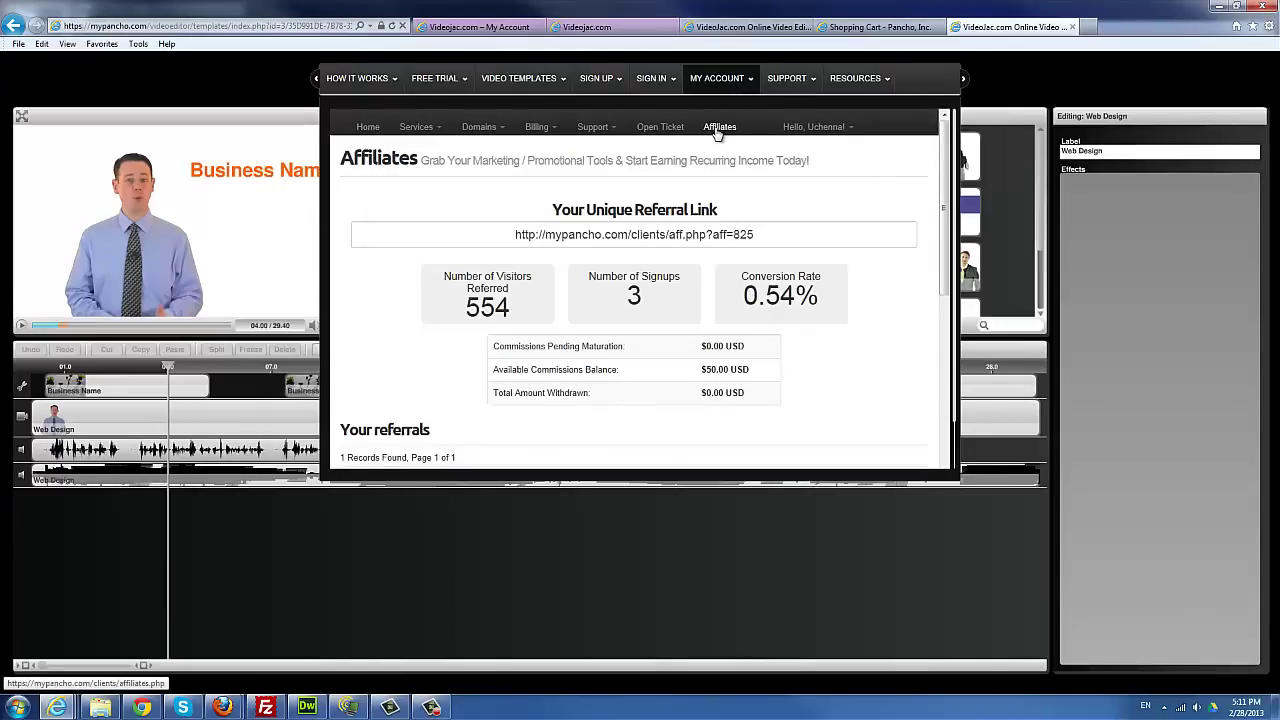
scroll(722, 360, down, 3)
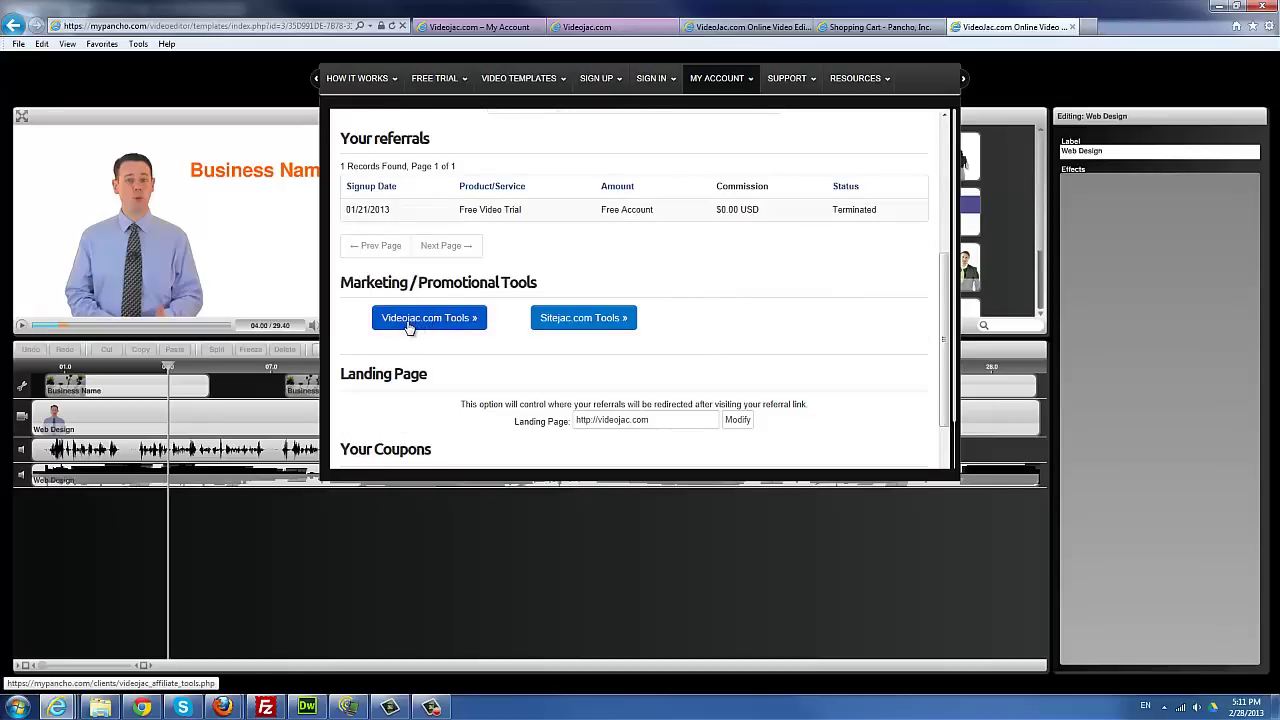
Browse the Videojac.com marketing tools, then return to Affiliates' Add Coupons form
click(420, 318)
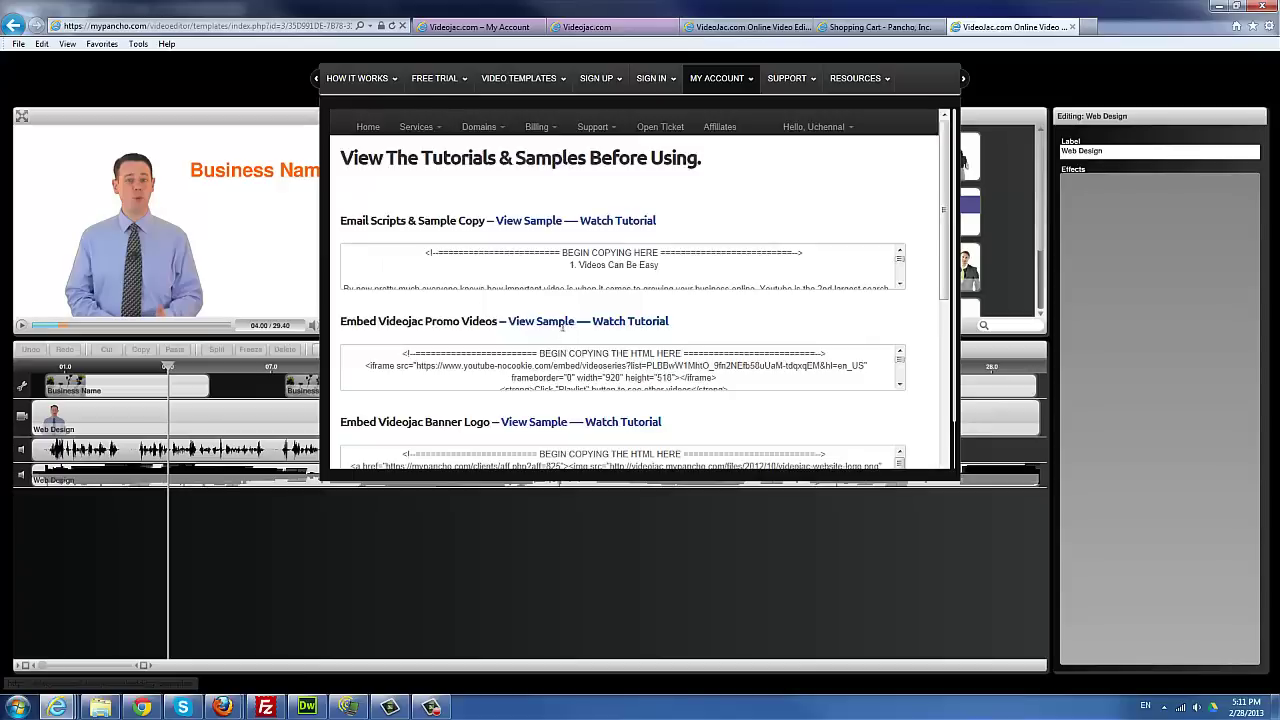
scroll(563, 324, down, 1)
scroll(618, 318, down, 1)
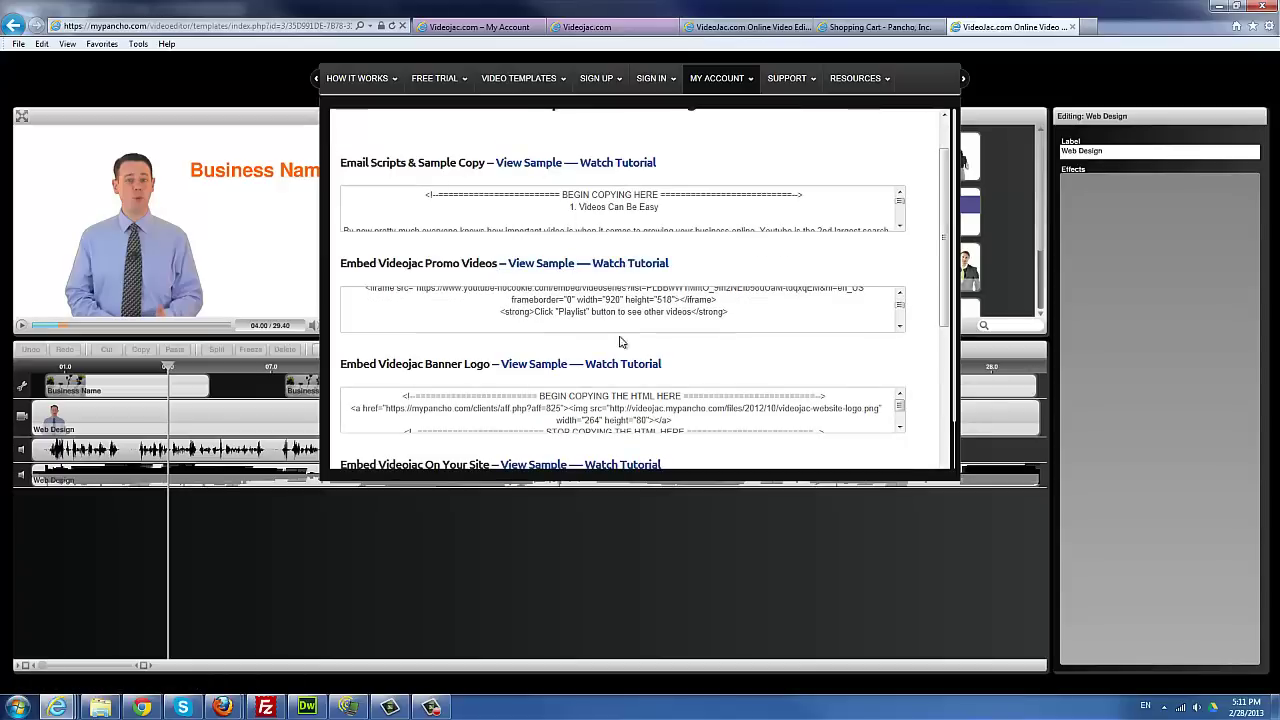
scroll(619, 342, down, 1)
scroll(668, 388, up, 2)
scroll(716, 350, up, 1)
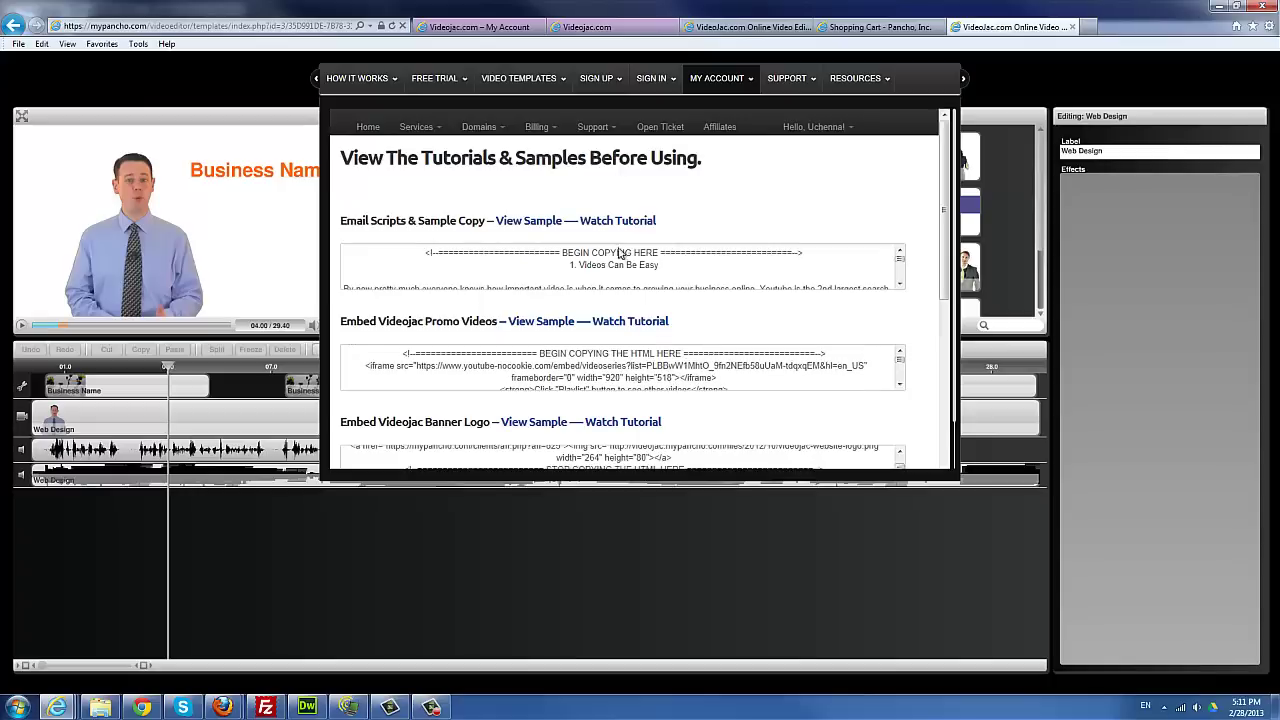
click(715, 136)
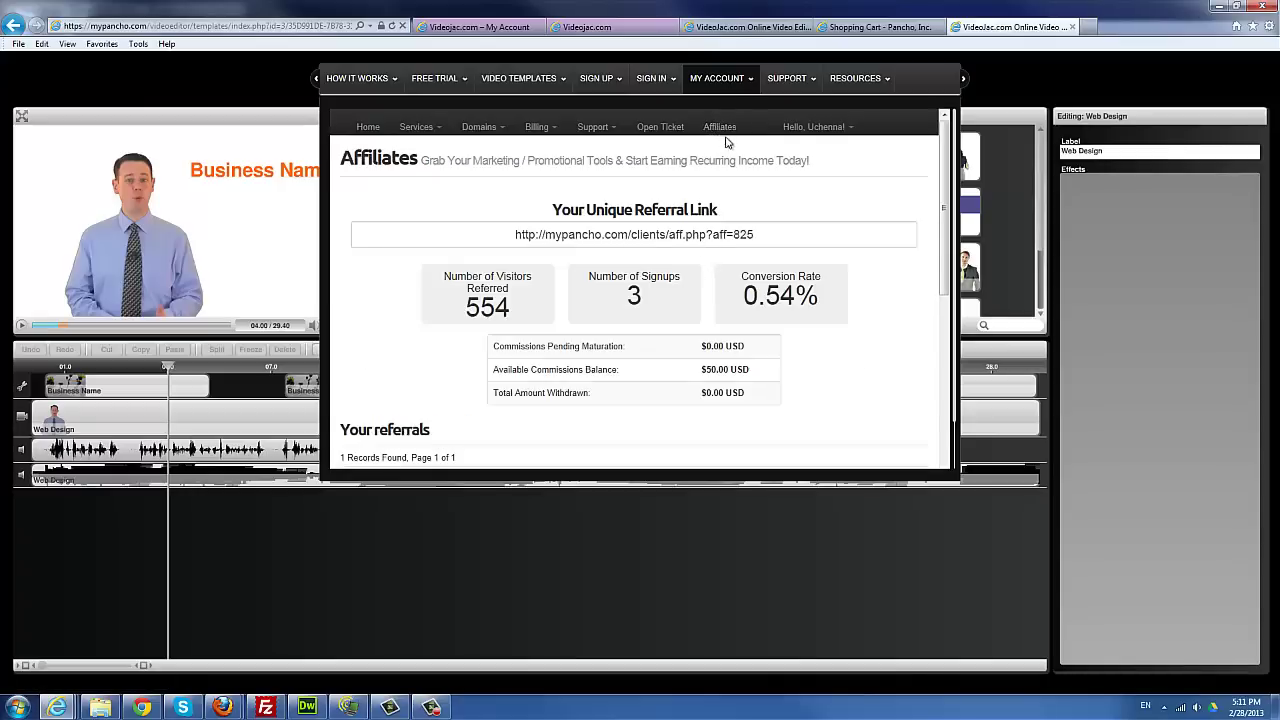
scroll(655, 318, down, 5)
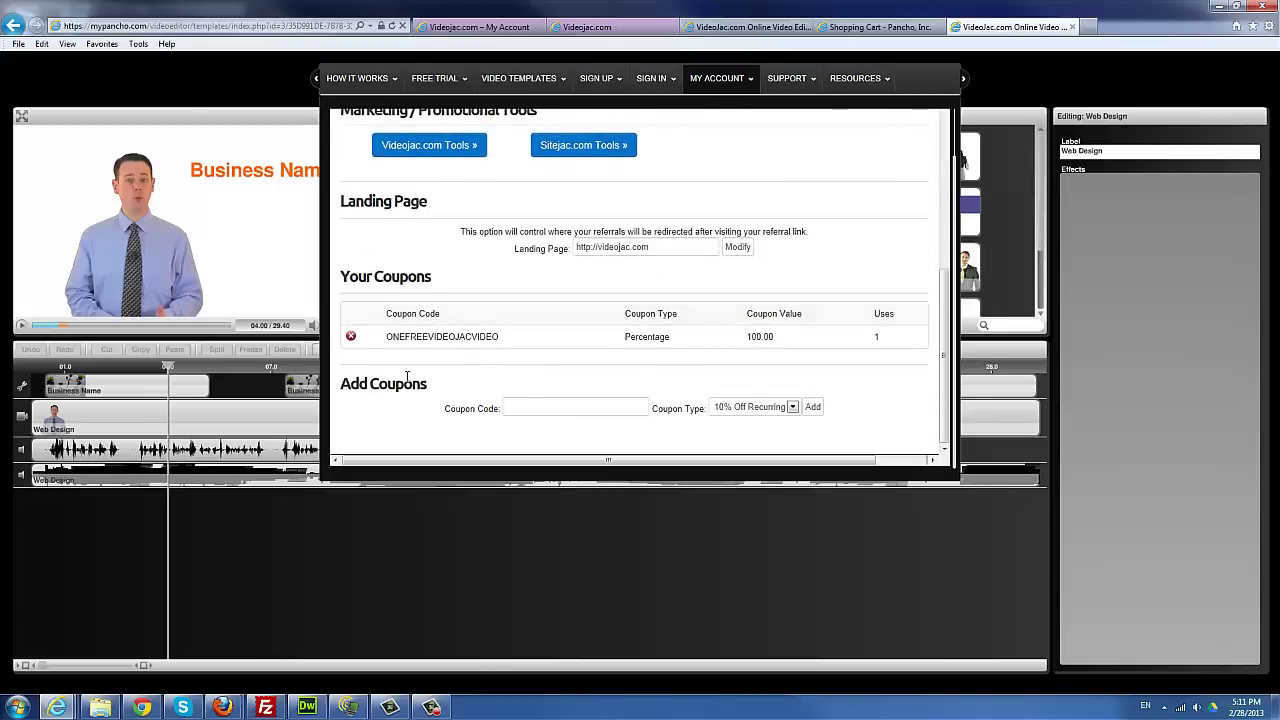
Paste the copied coupon code into the new Coupon Code field and view discount types
click(542, 407)
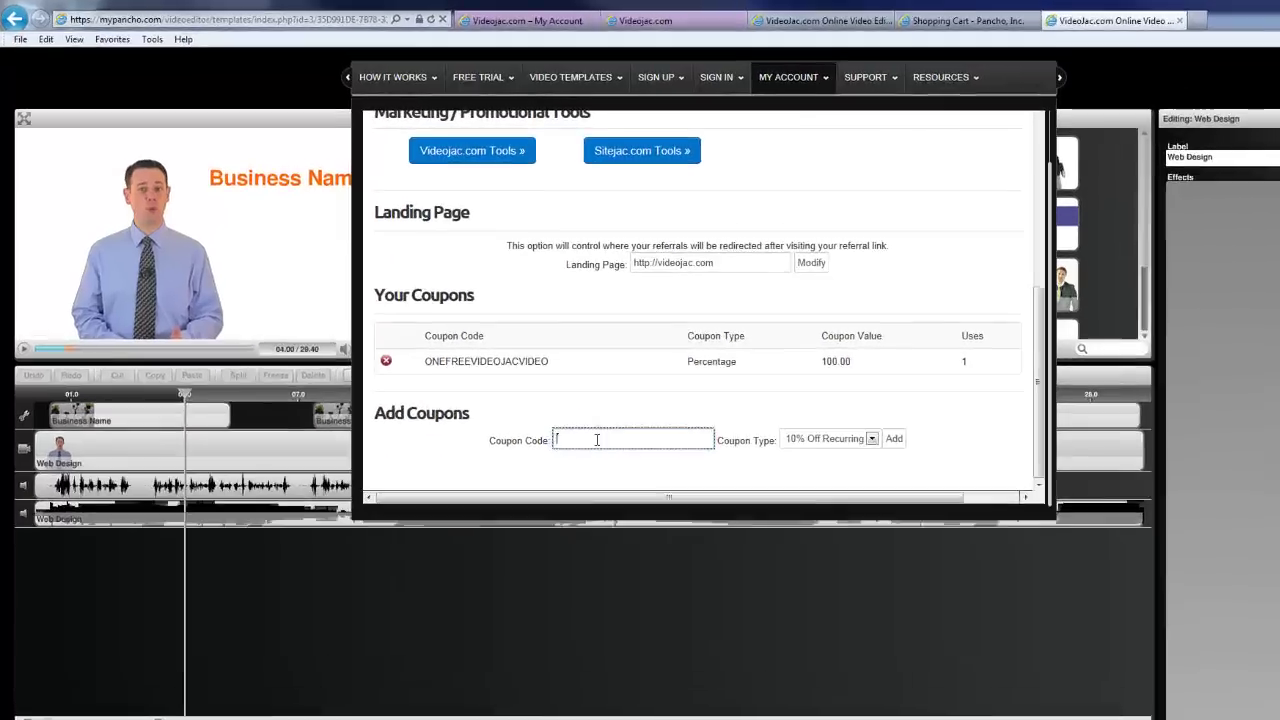
right_click(543, 408)
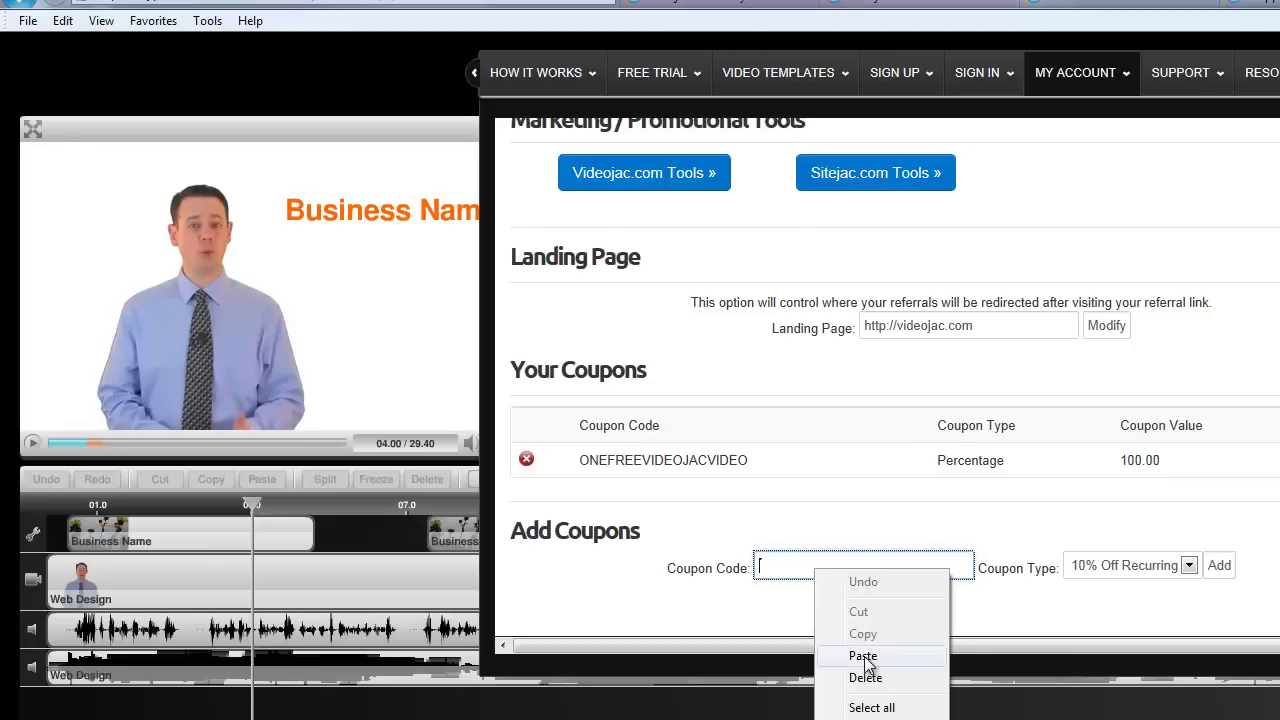
click(863, 656)
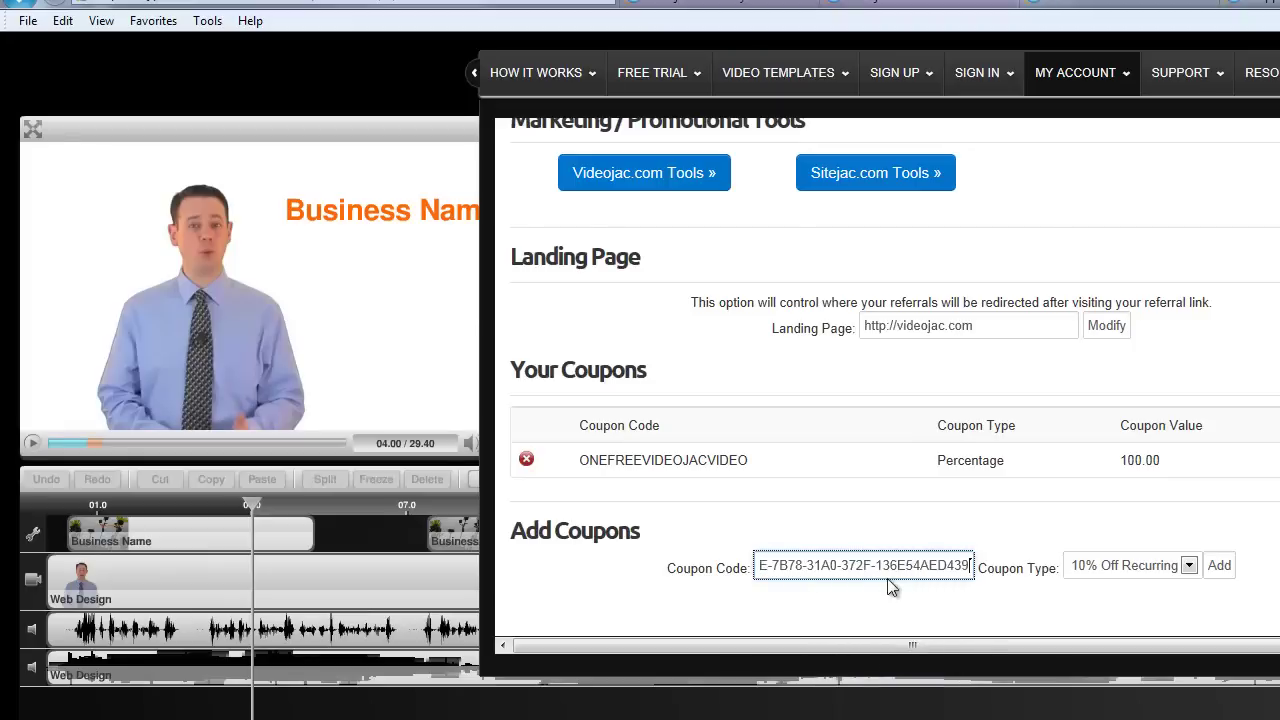
click(1123, 567)
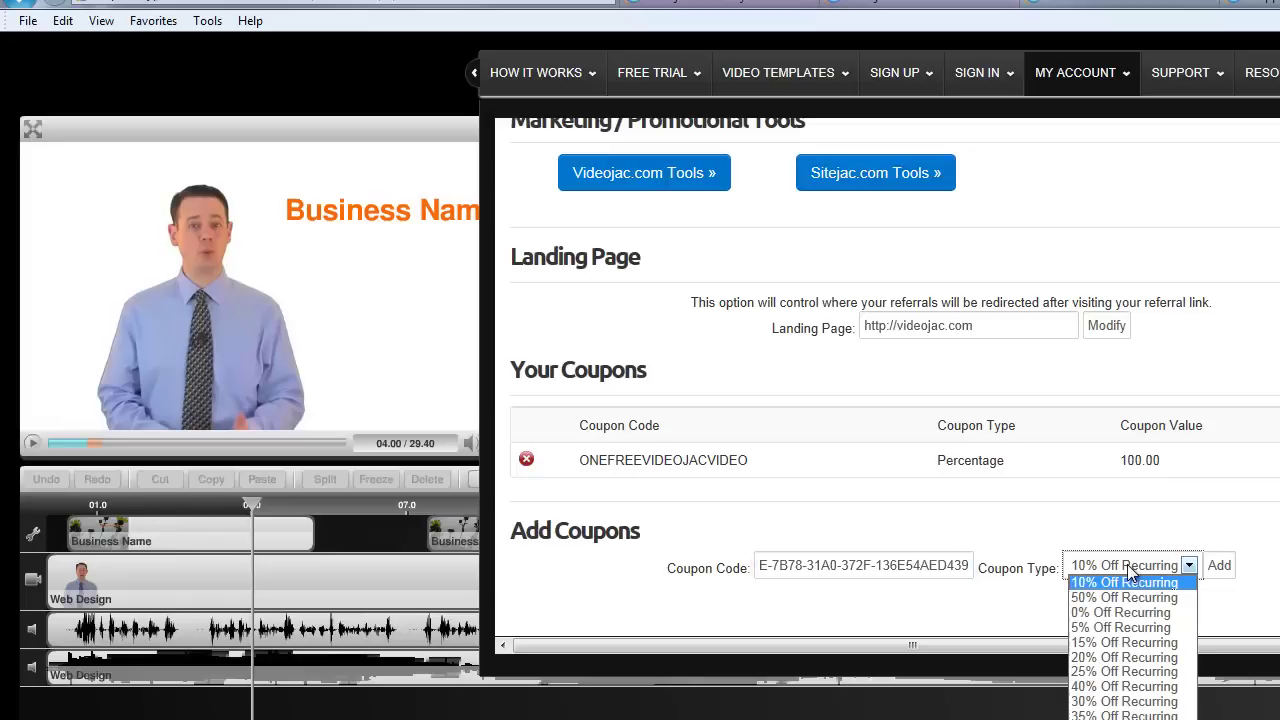
click(1114, 513)
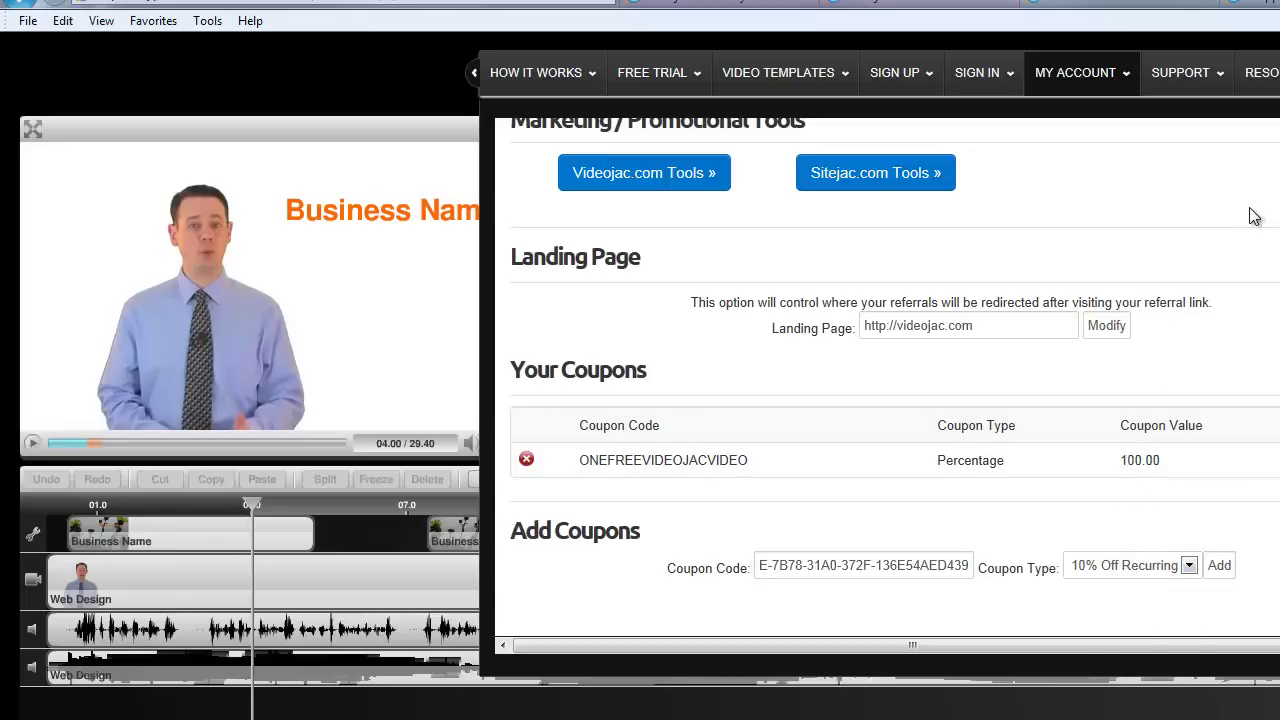
Visit the Sign Up videos order page and come back to Affiliates
scroll(1200, 280, up, 3)
scroll(1190, 270, up, 5)
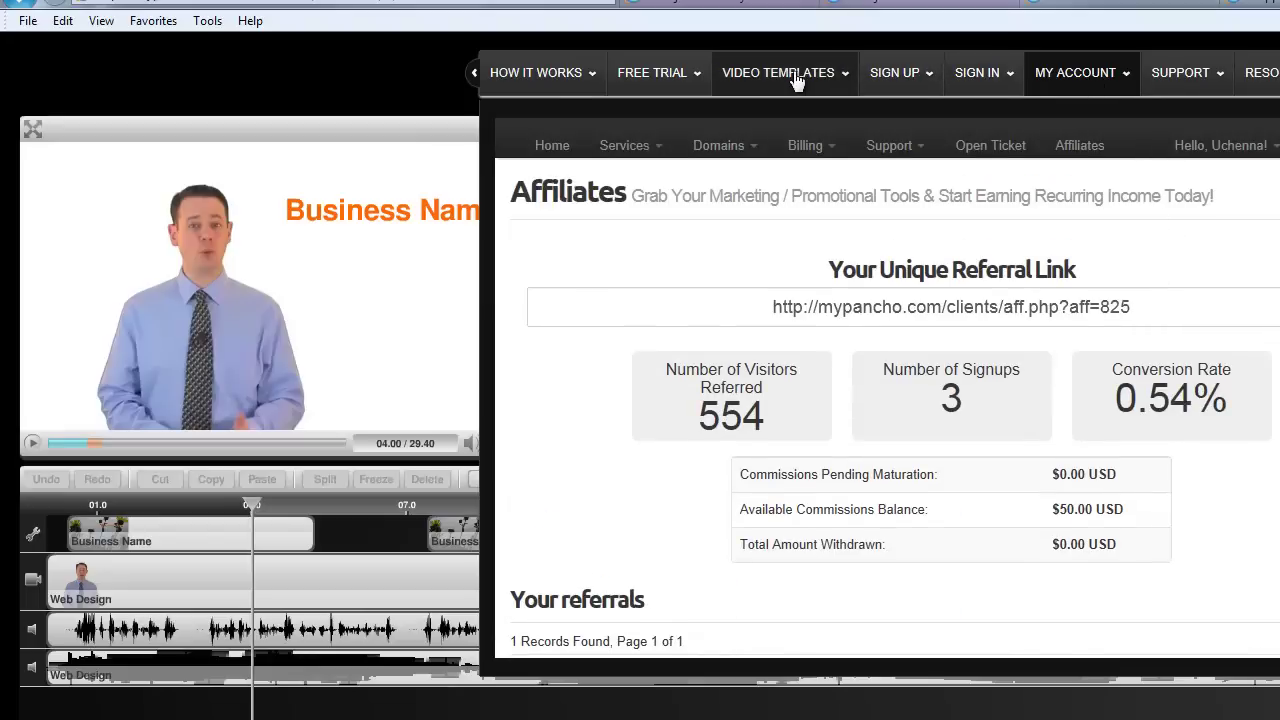
click(917, 90)
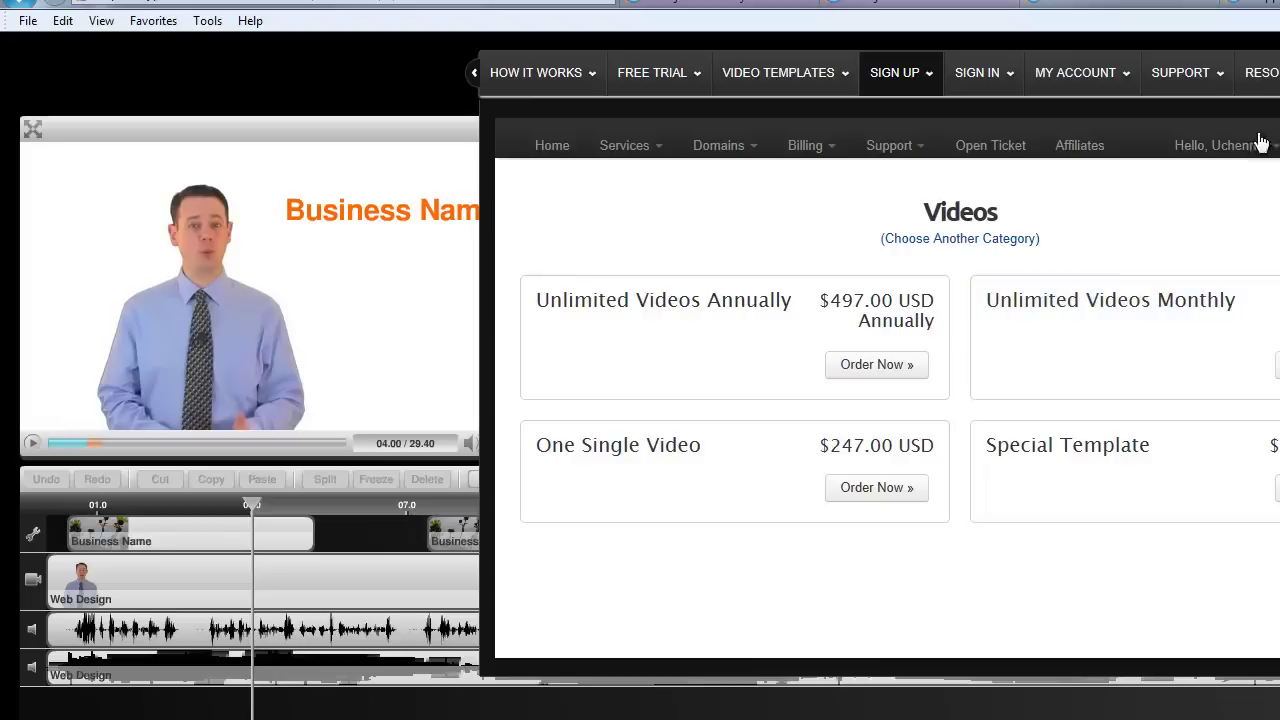
click(1079, 147)
Paste the coupon code again, set type 50% Off Recurring, and add it
scroll(960, 500, down, 7)
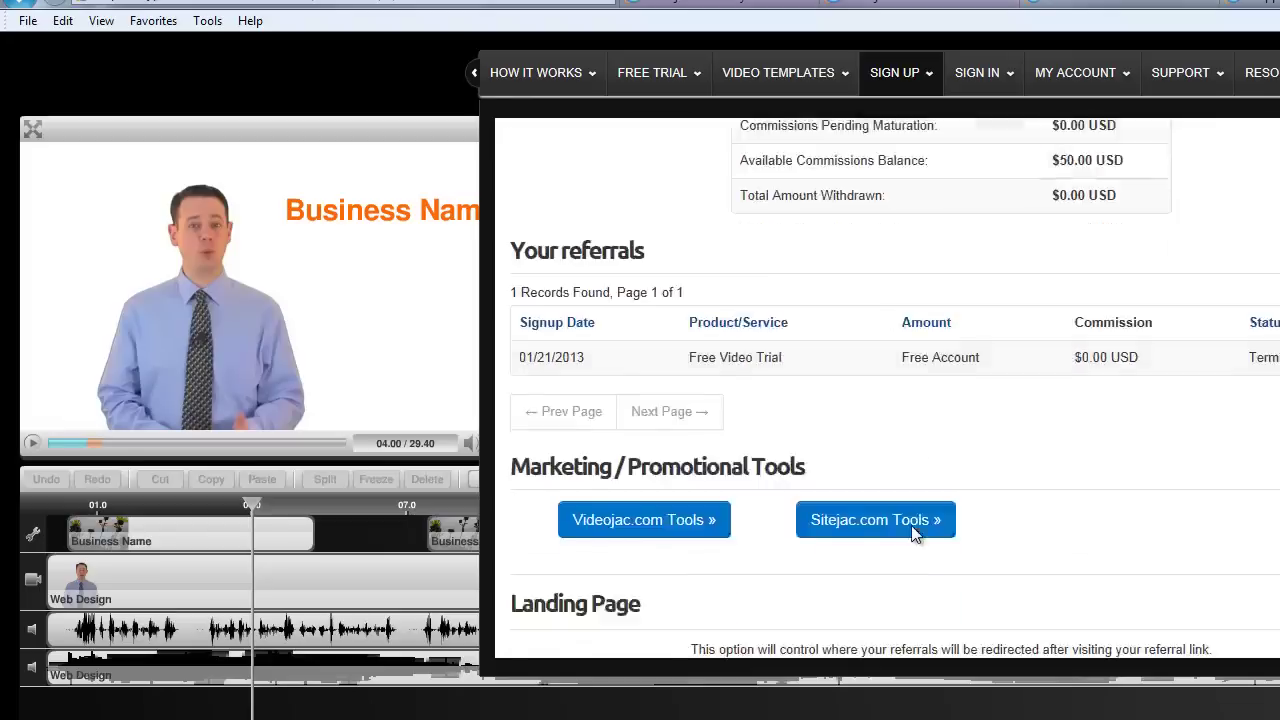
right_click(837, 569)
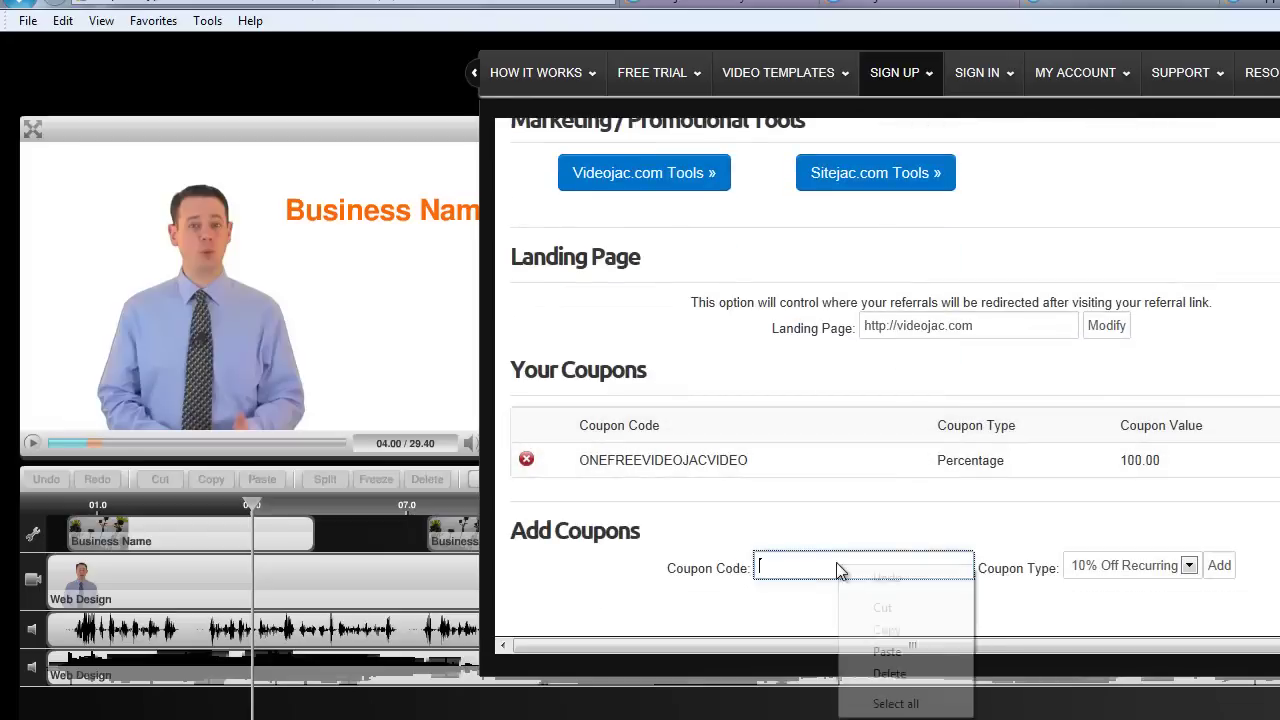
click(887, 652)
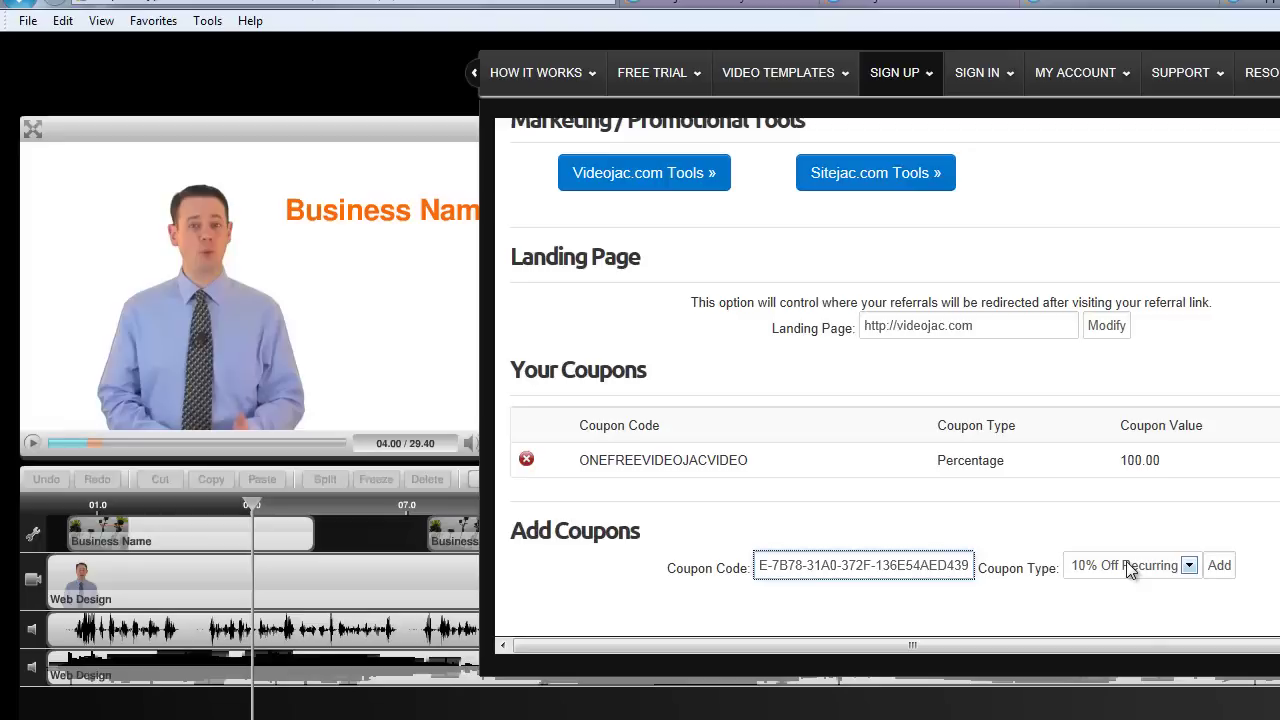
click(1130, 568)
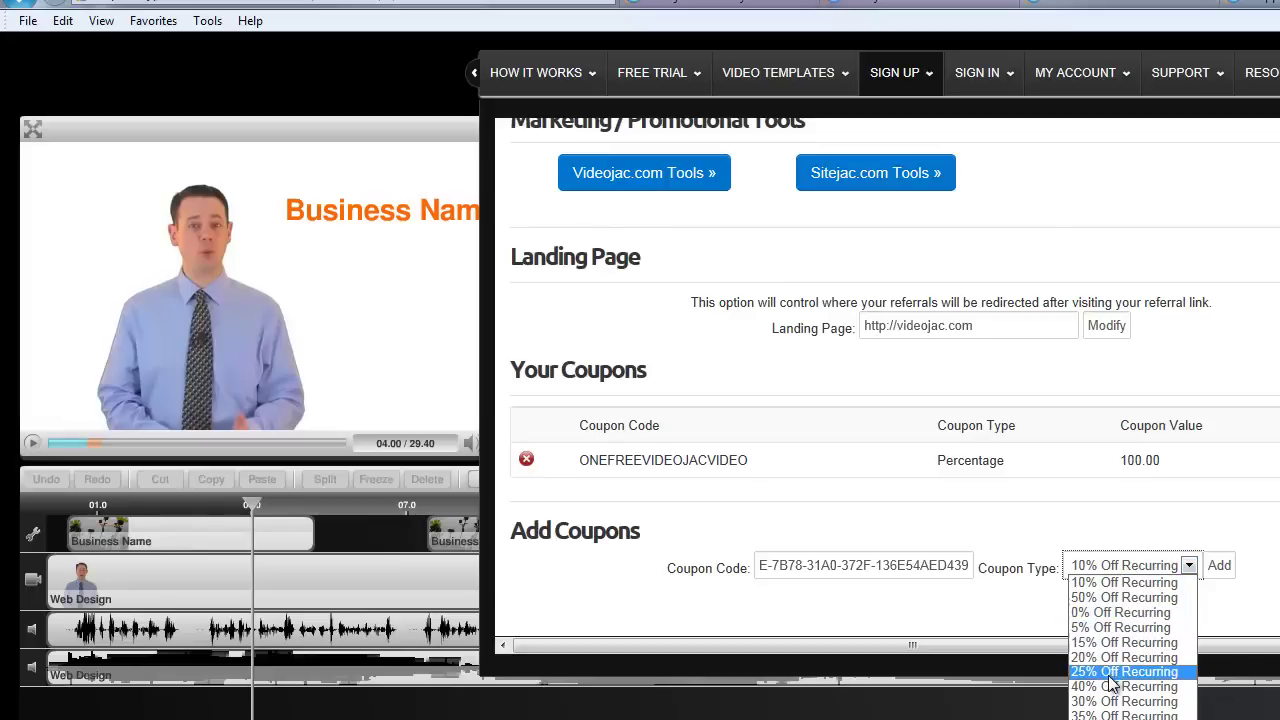
click(1112, 597)
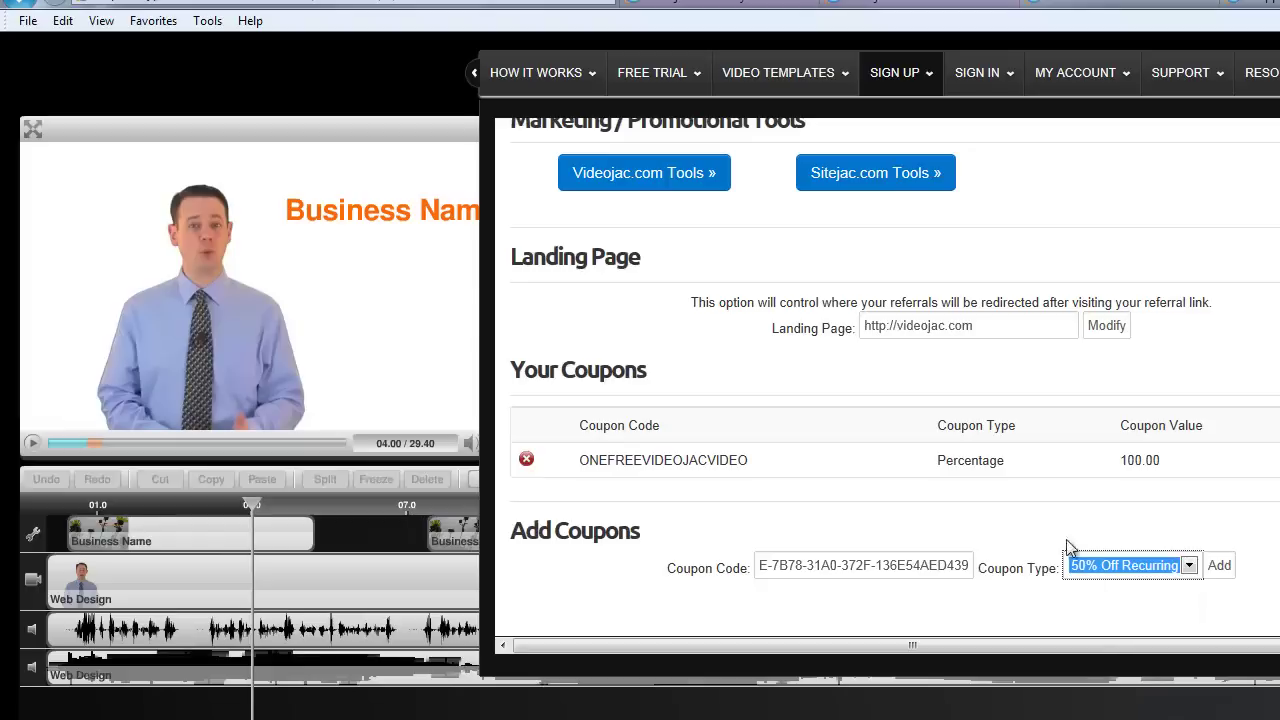
click(959, 563)
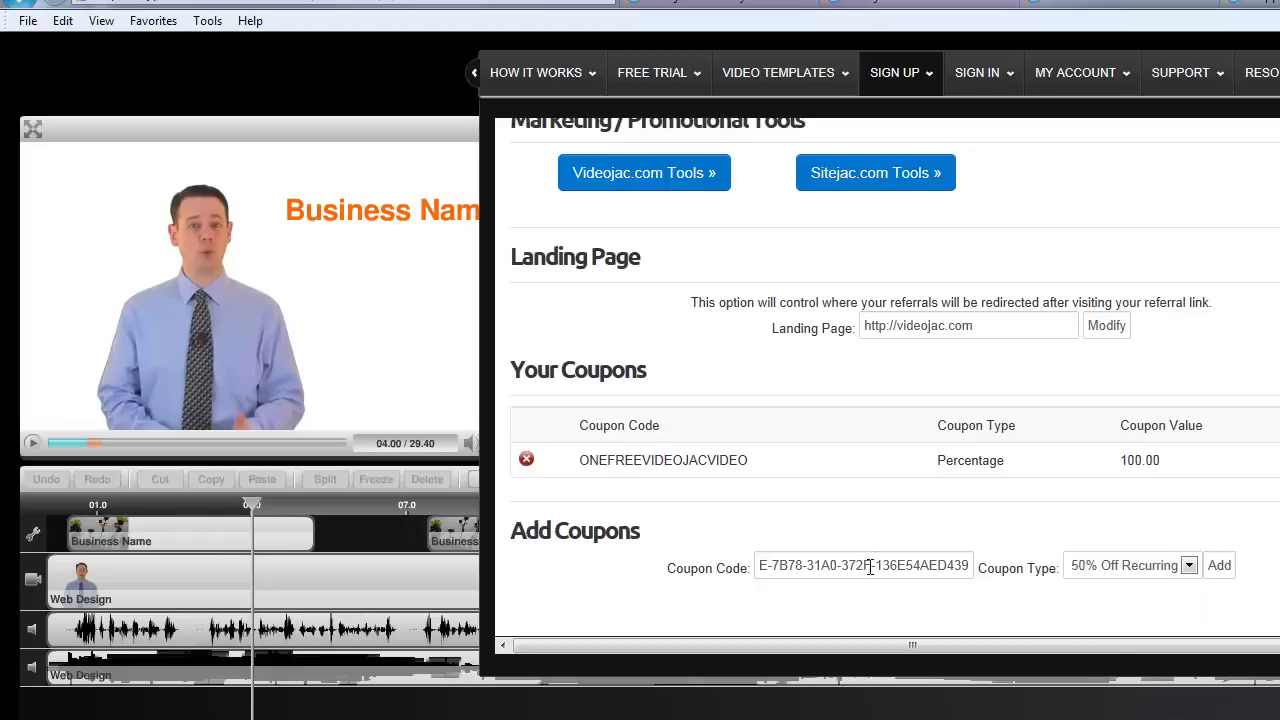
click(1220, 566)
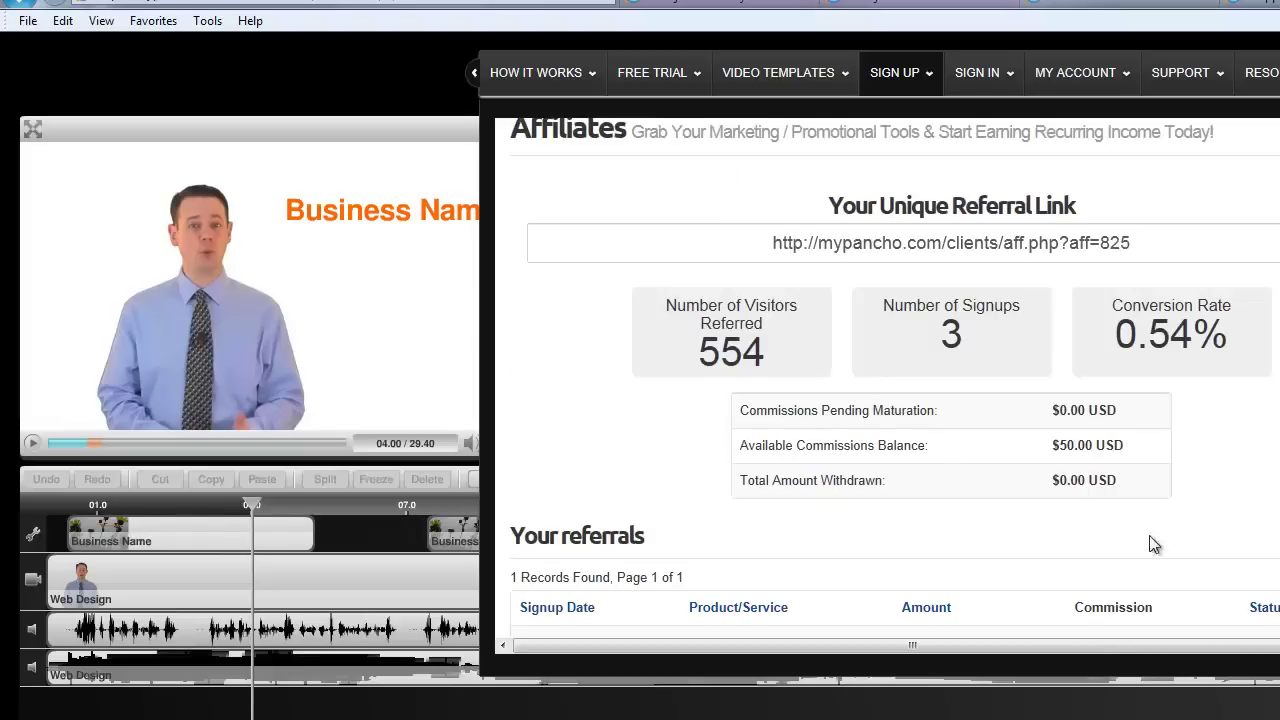
scroll(986, 515, down, 5)
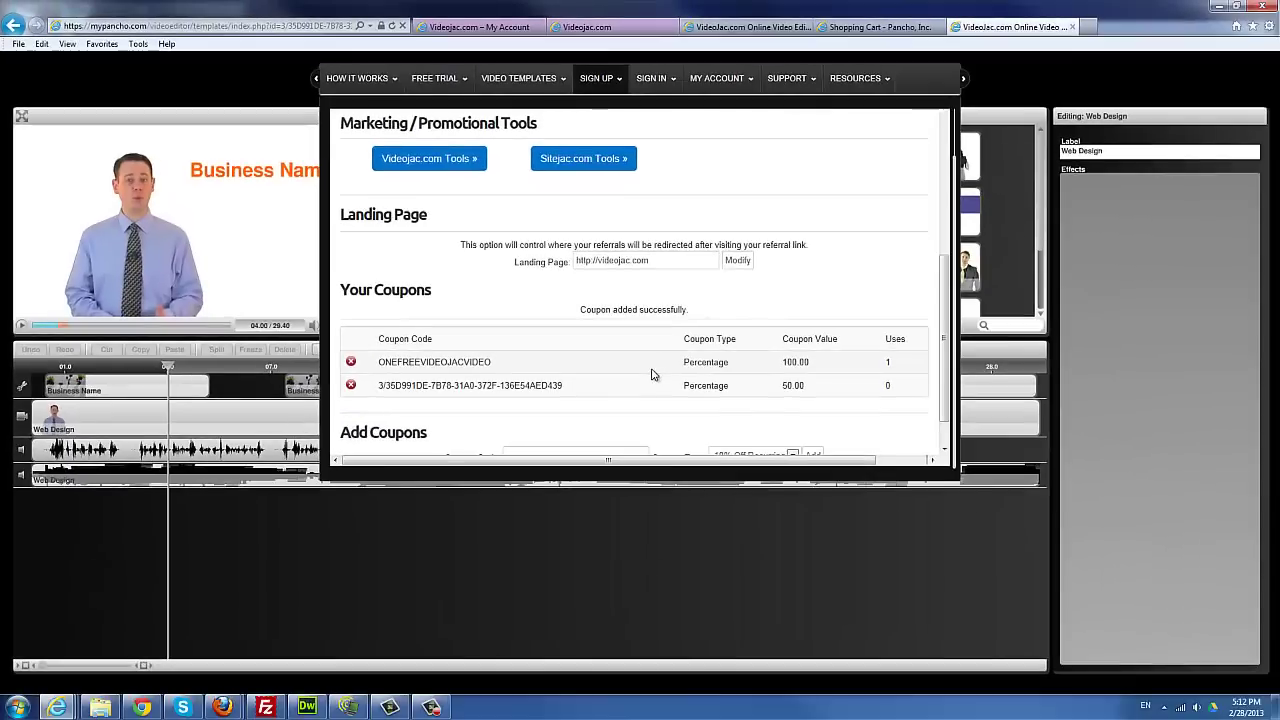
Paste the coupon code into the Coupon Code field again and pick 0% Off Recurring
scroll(640, 372, down, 1)
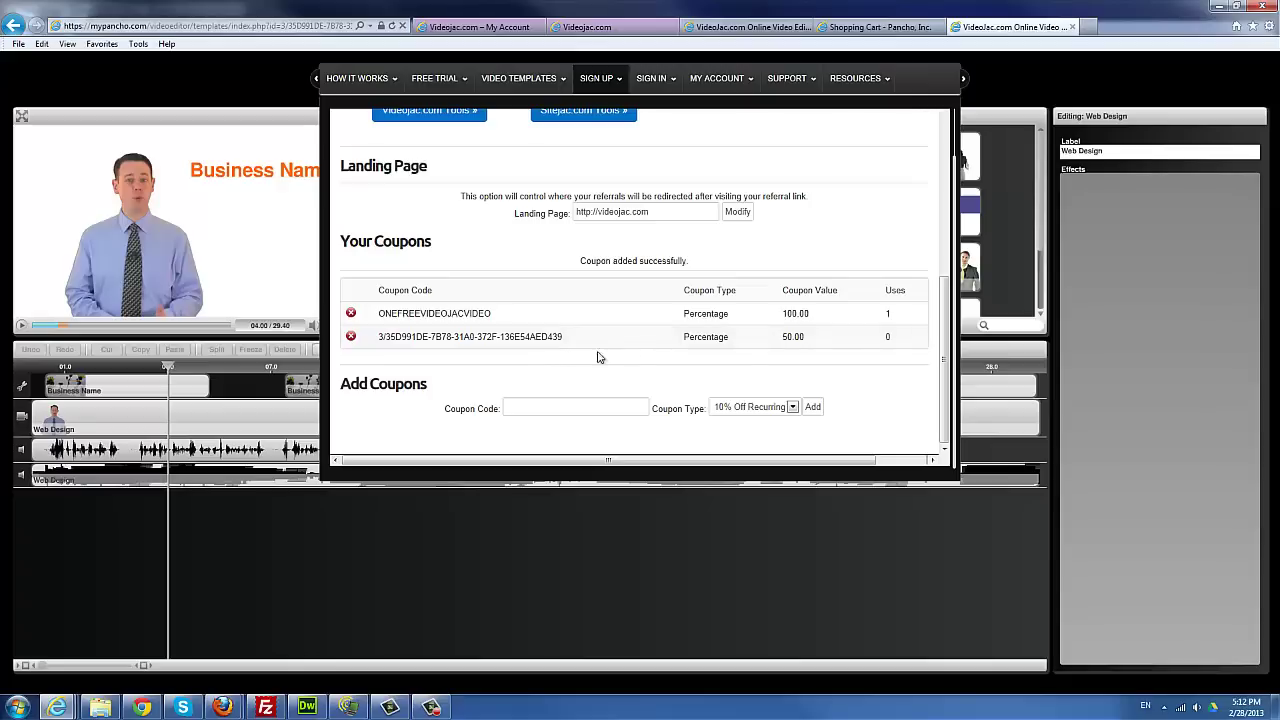
click(531, 407)
right_click(540, 407)
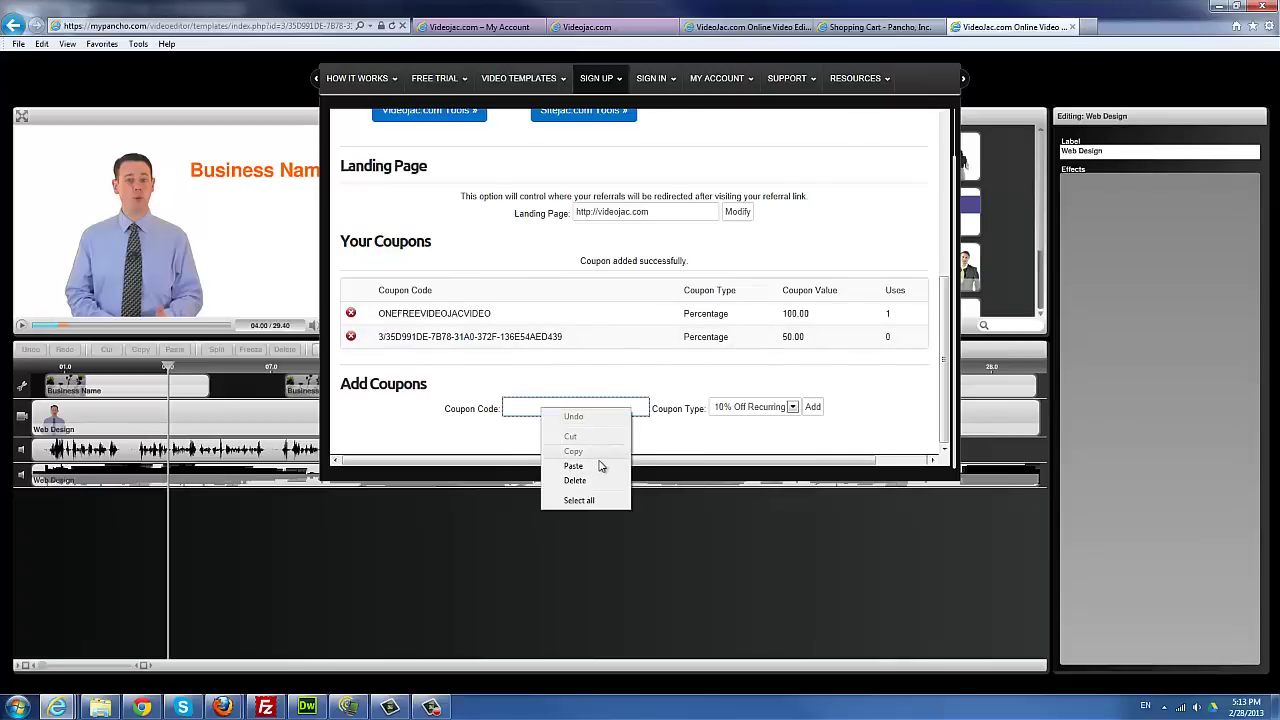
click(573, 466)
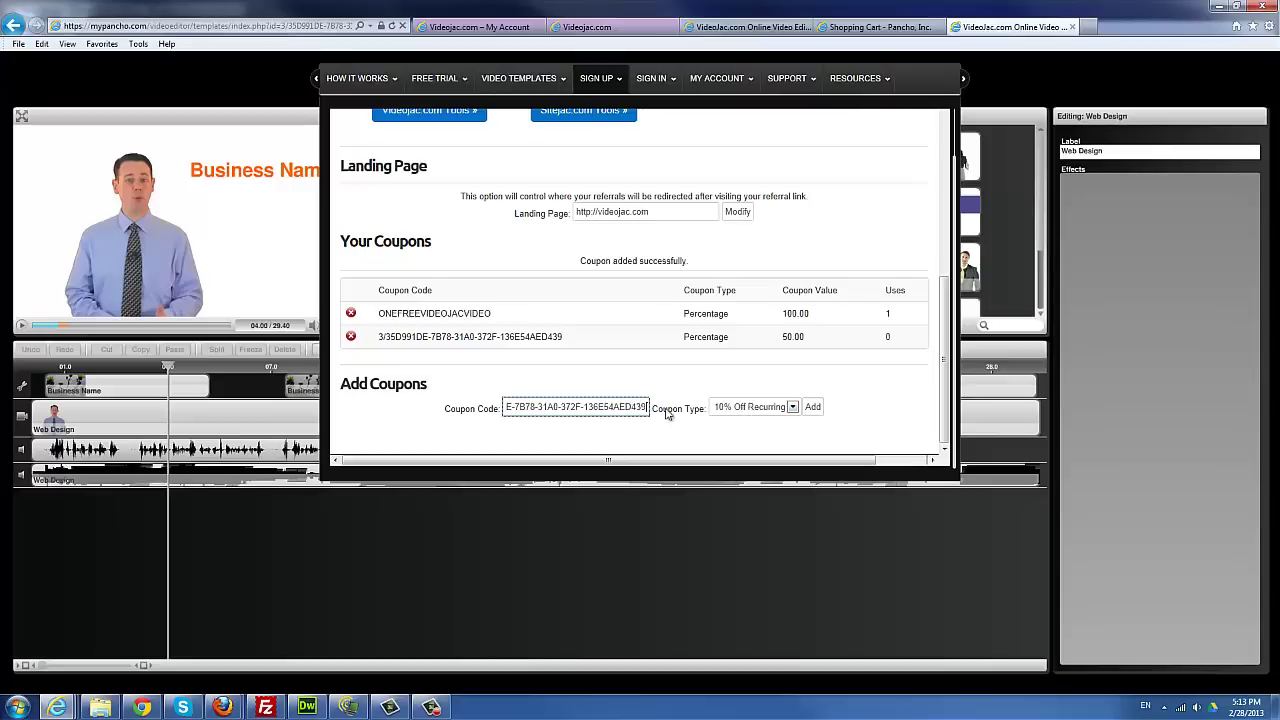
click(752, 407)
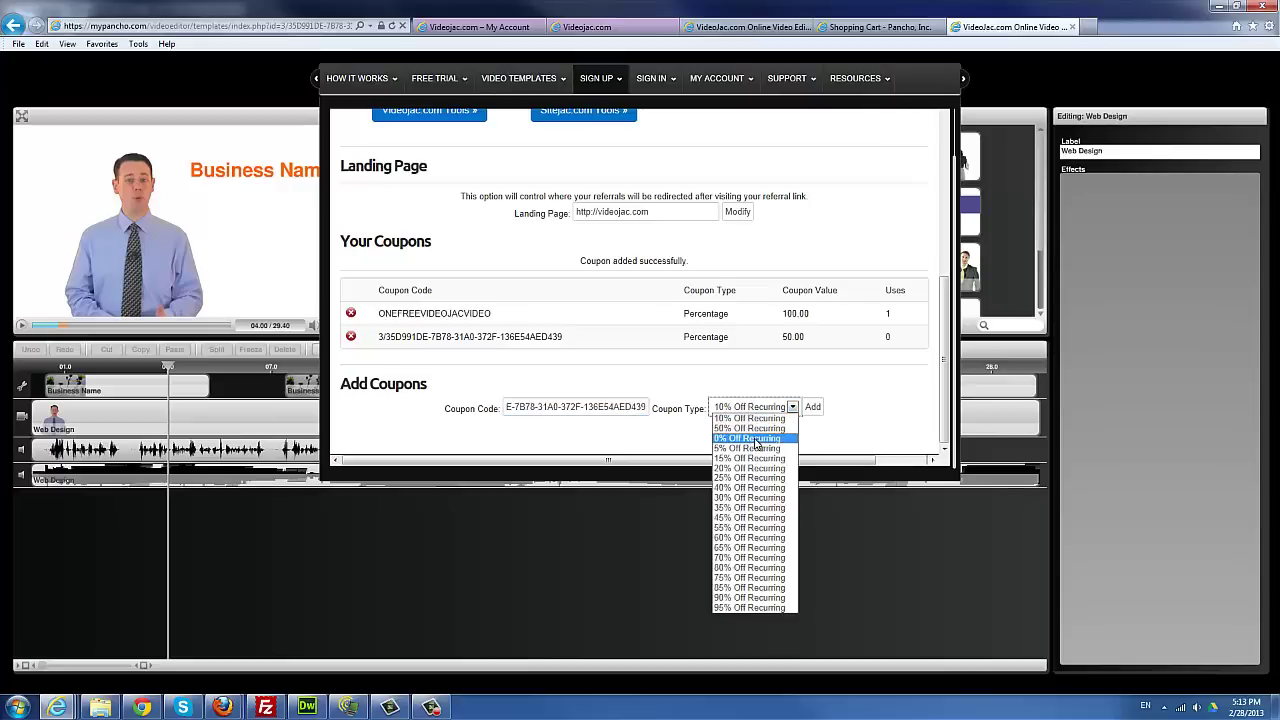
click(748, 438)
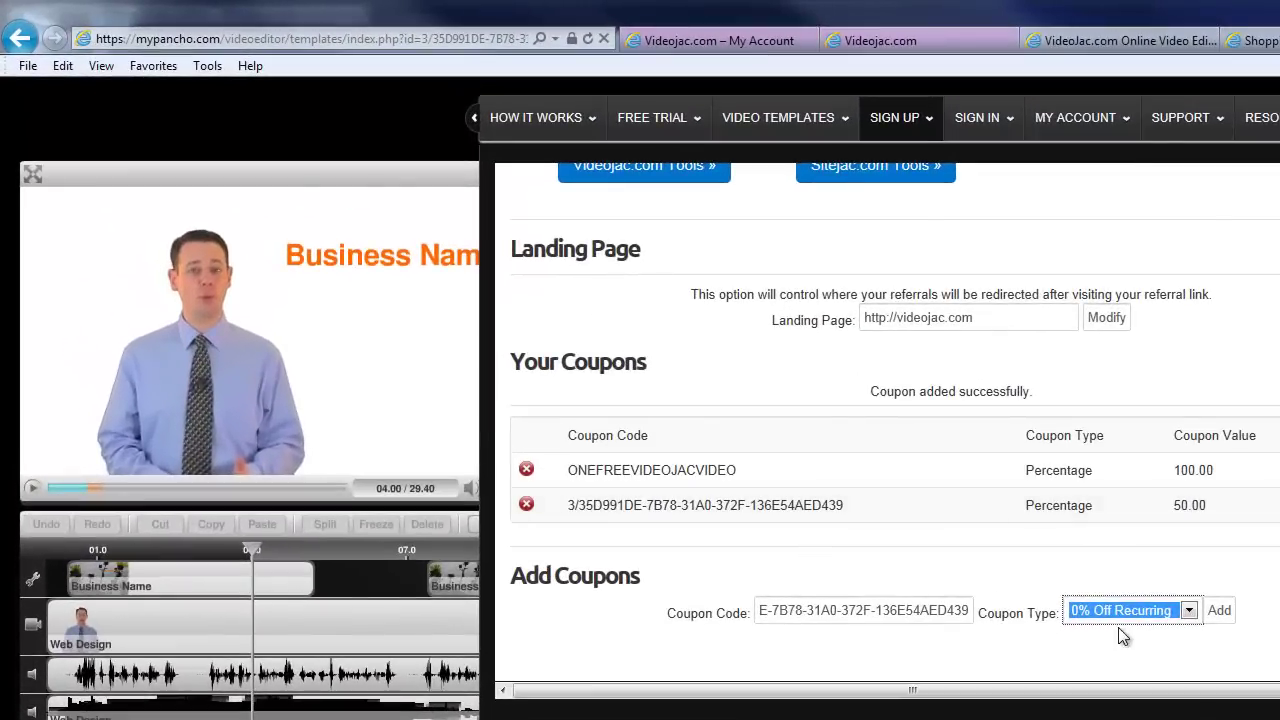
Review the coupon type options, closing the list without changing the setting
click(1100, 612)
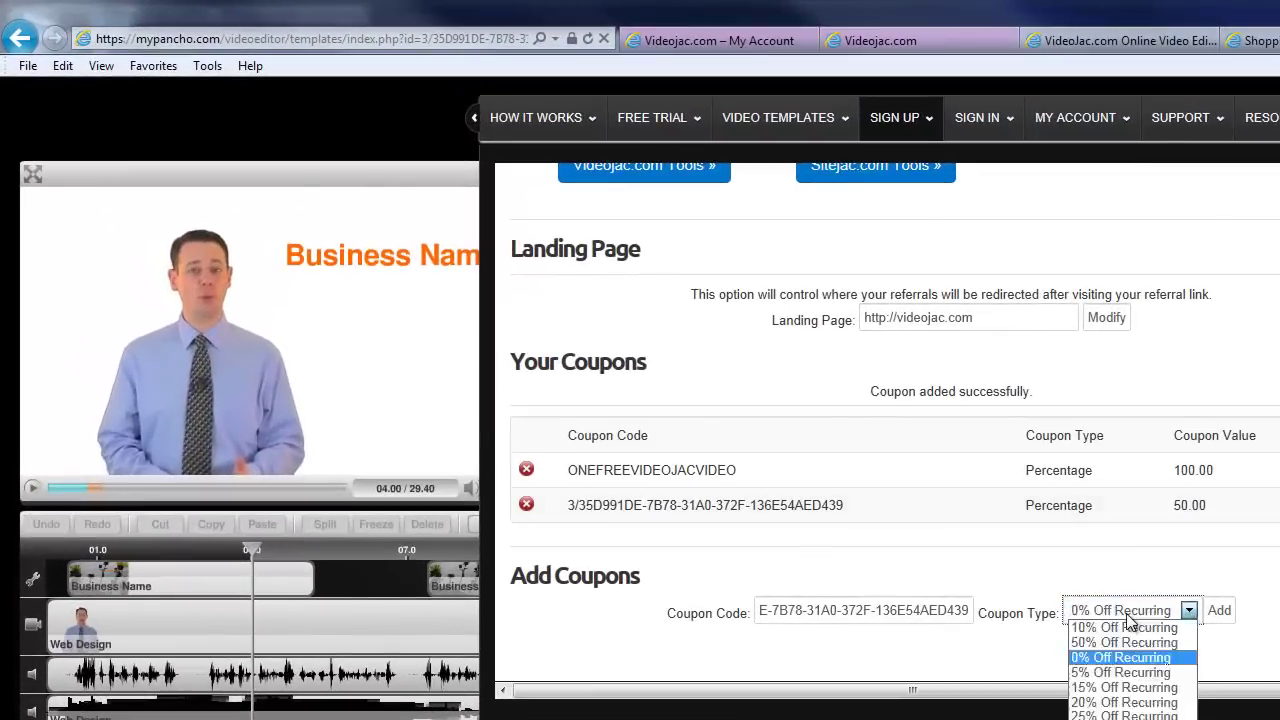
click(1125, 612)
click(1095, 610)
click(1203, 530)
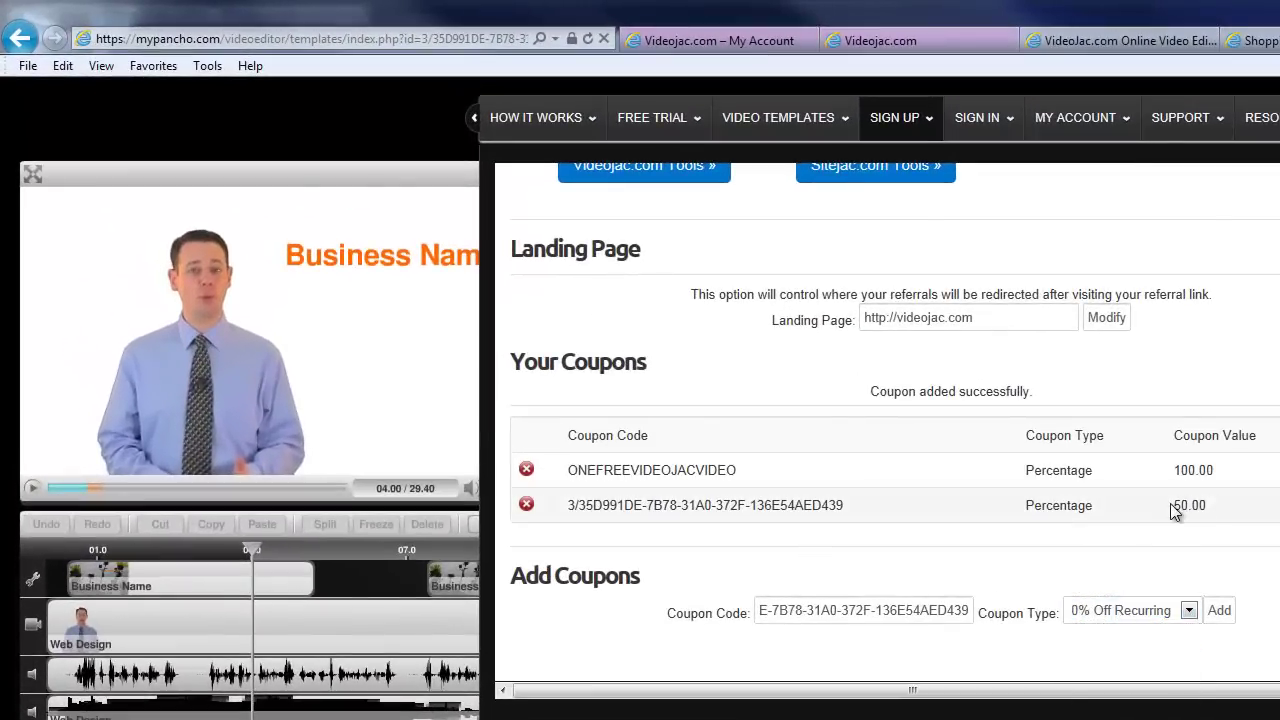
click(1140, 613)
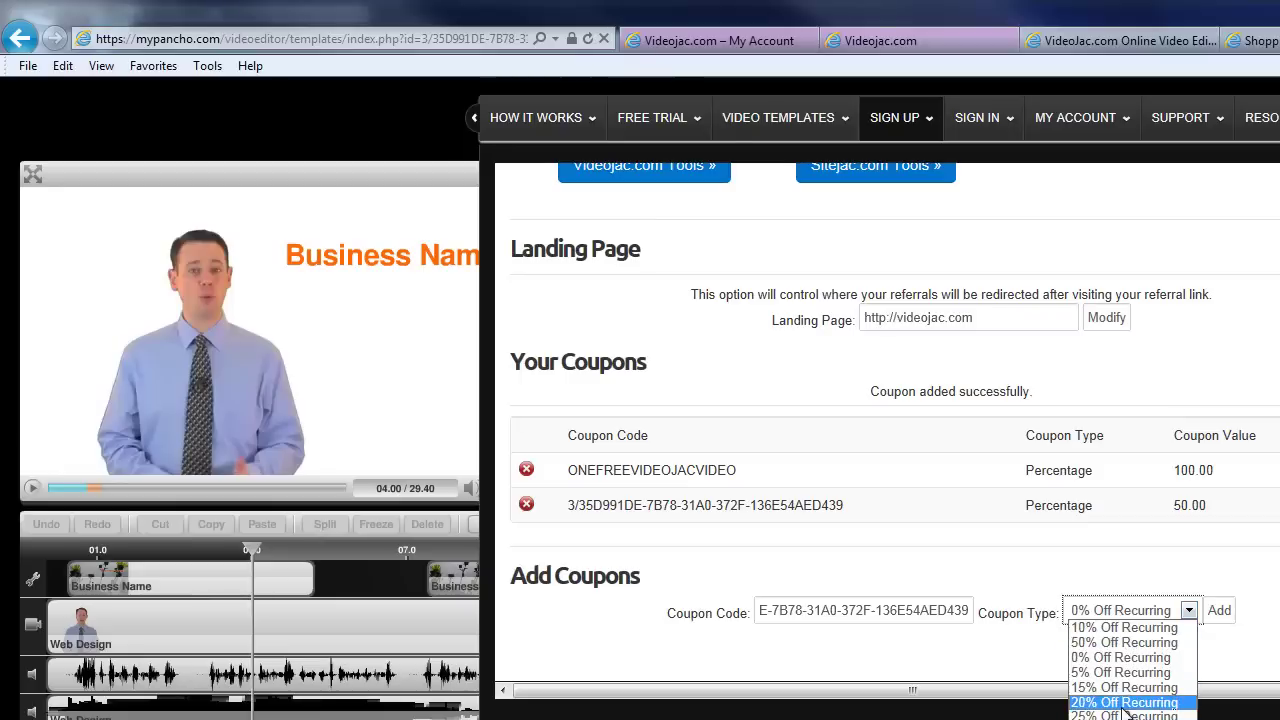
click(1106, 544)
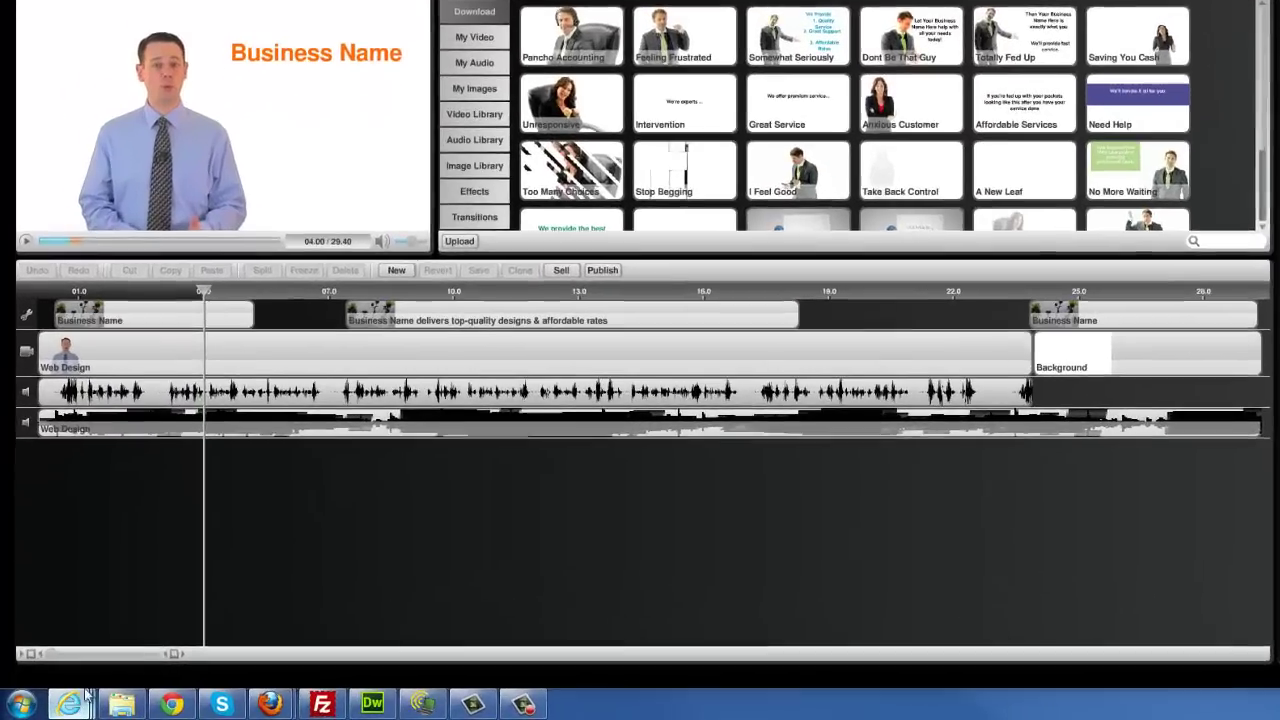
Bring the mypancho.com template links page forward and copy the Template Purchase Link URL
mouse_move(57, 707)
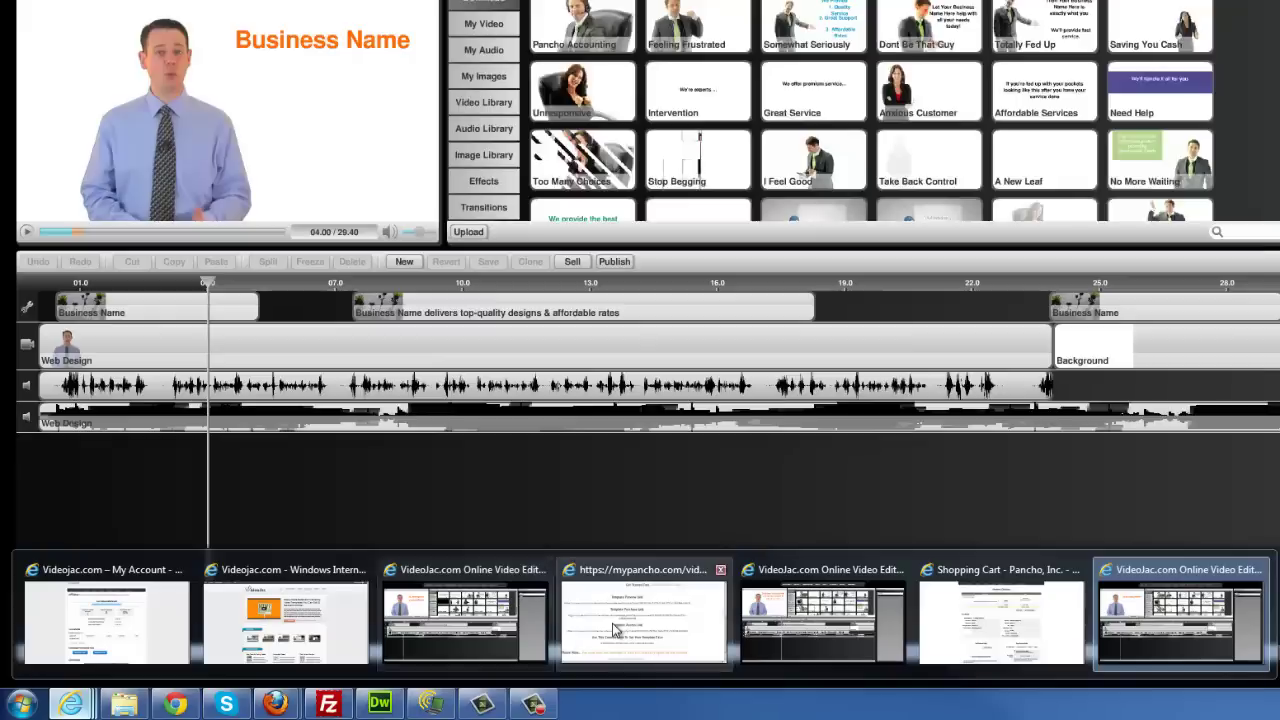
click(615, 628)
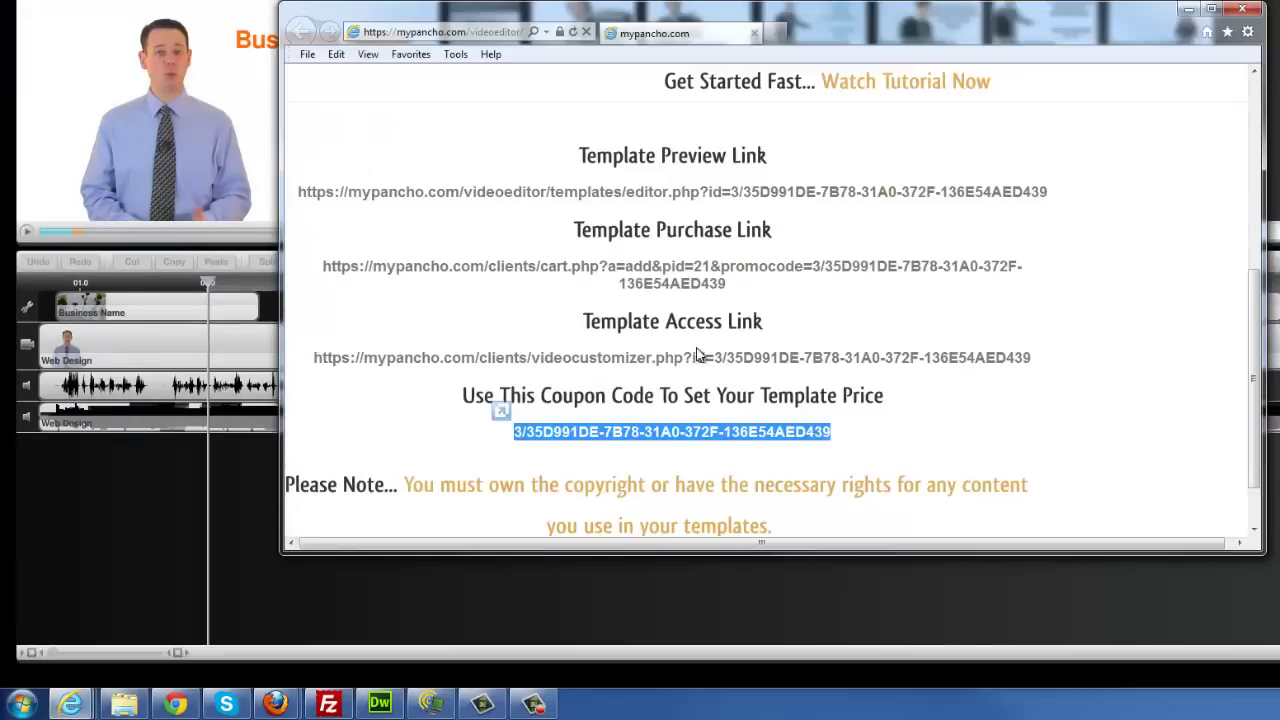
click(698, 355)
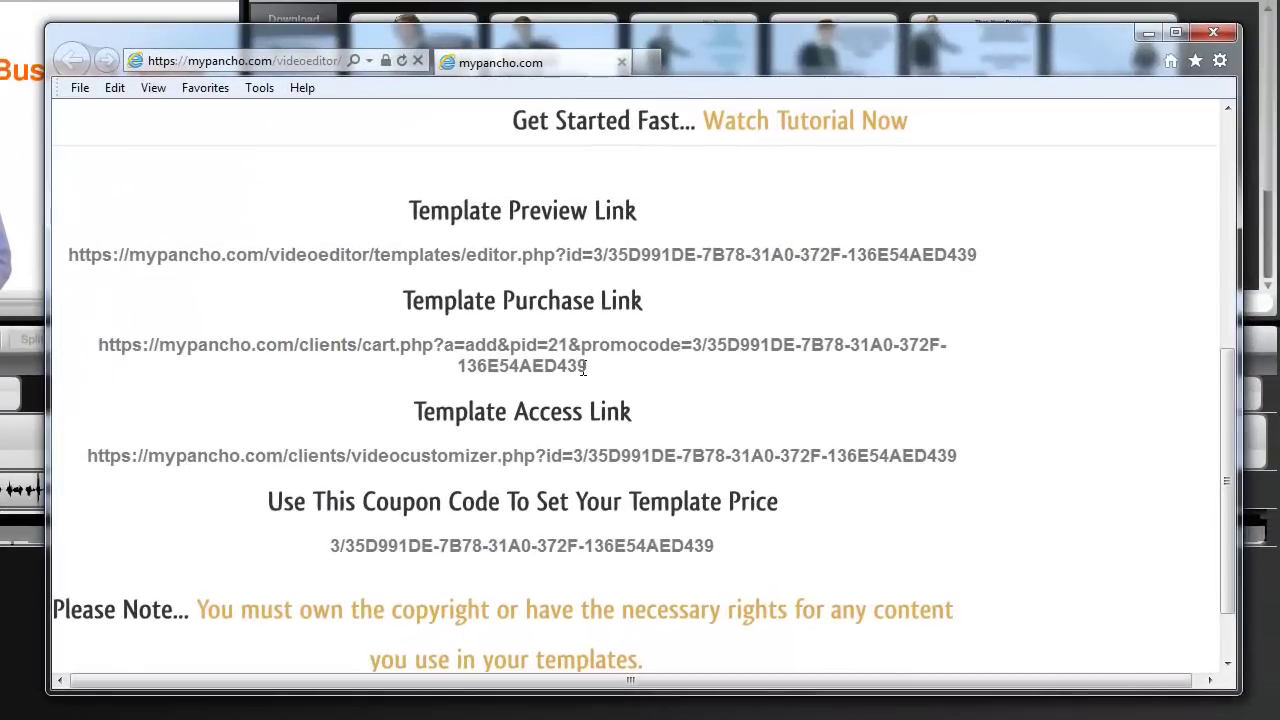
mouse_move(587, 369)
mouse_down()
mouse_move(362, 344)
mouse_move(98, 344)
mouse_move(594, 363)
mouse_move(597, 377)
mouse_move(589, 366)
mouse_up()
click(120, 344)
right_click(580, 362)
click(640, 396)
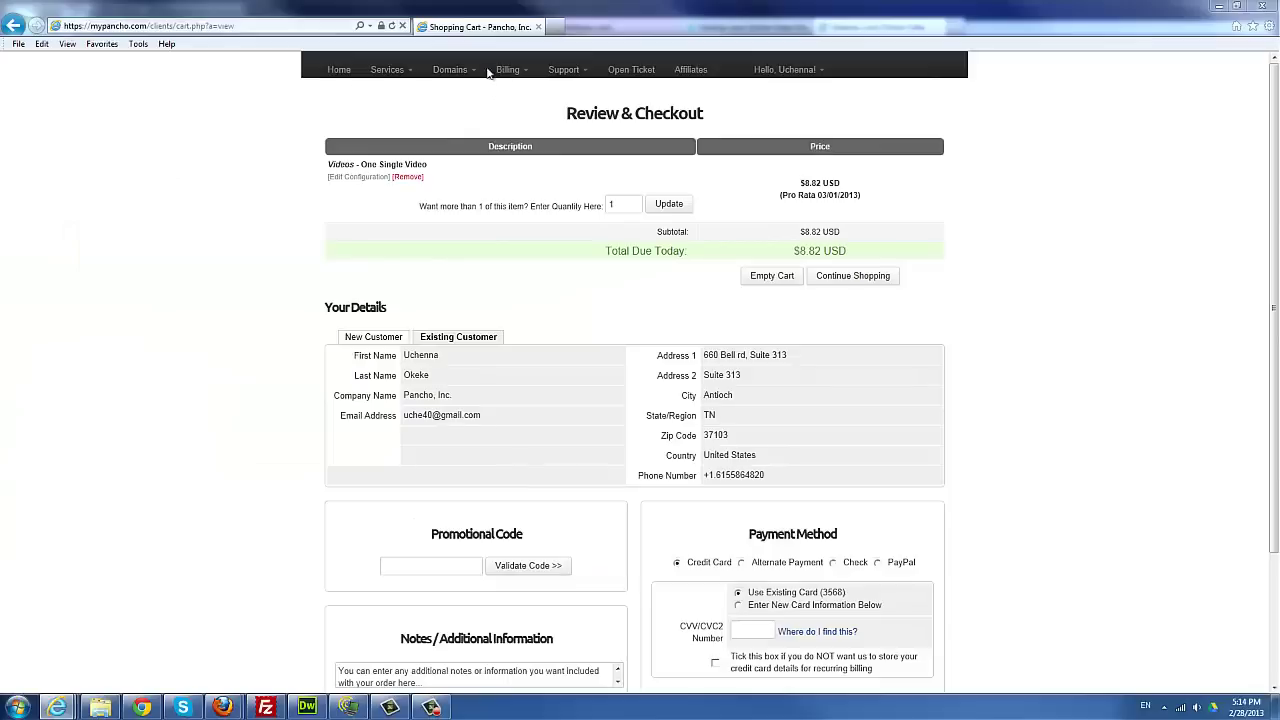
Load the copied purchase link in the cart, then remove the Videos item
click(181, 27)
key(ctrl+v)
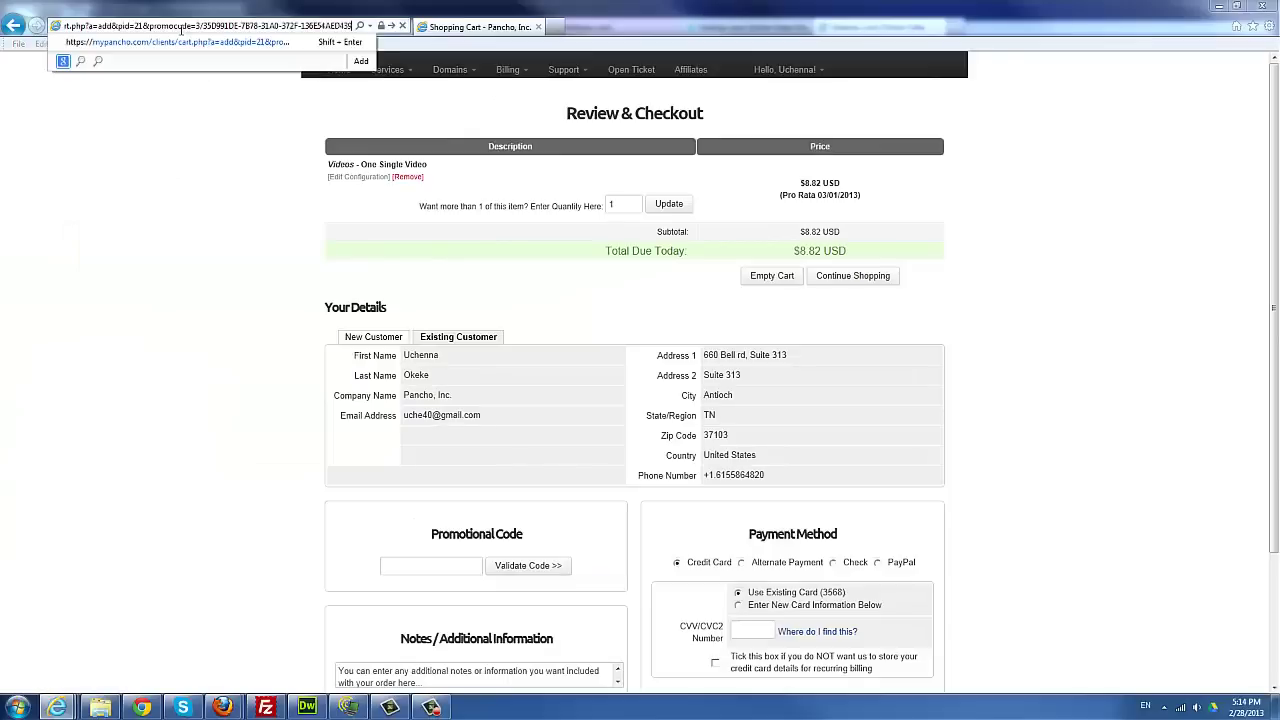
key(Return)
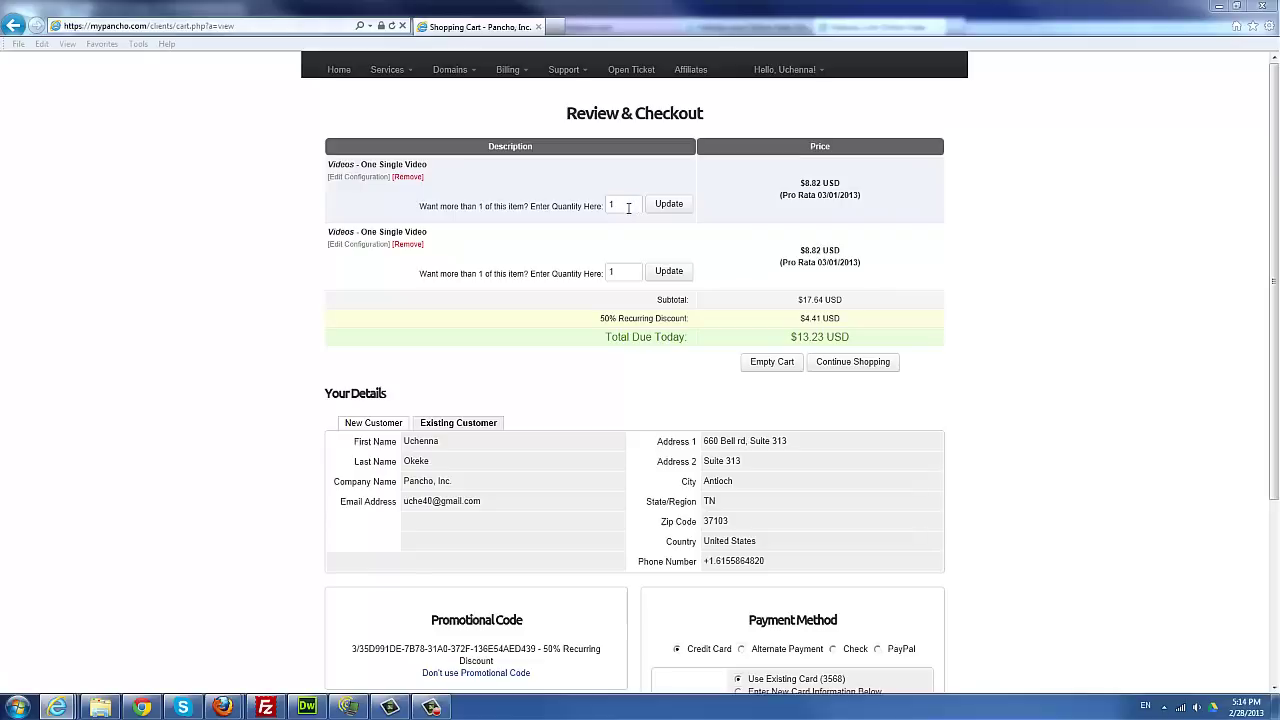
click(407, 178)
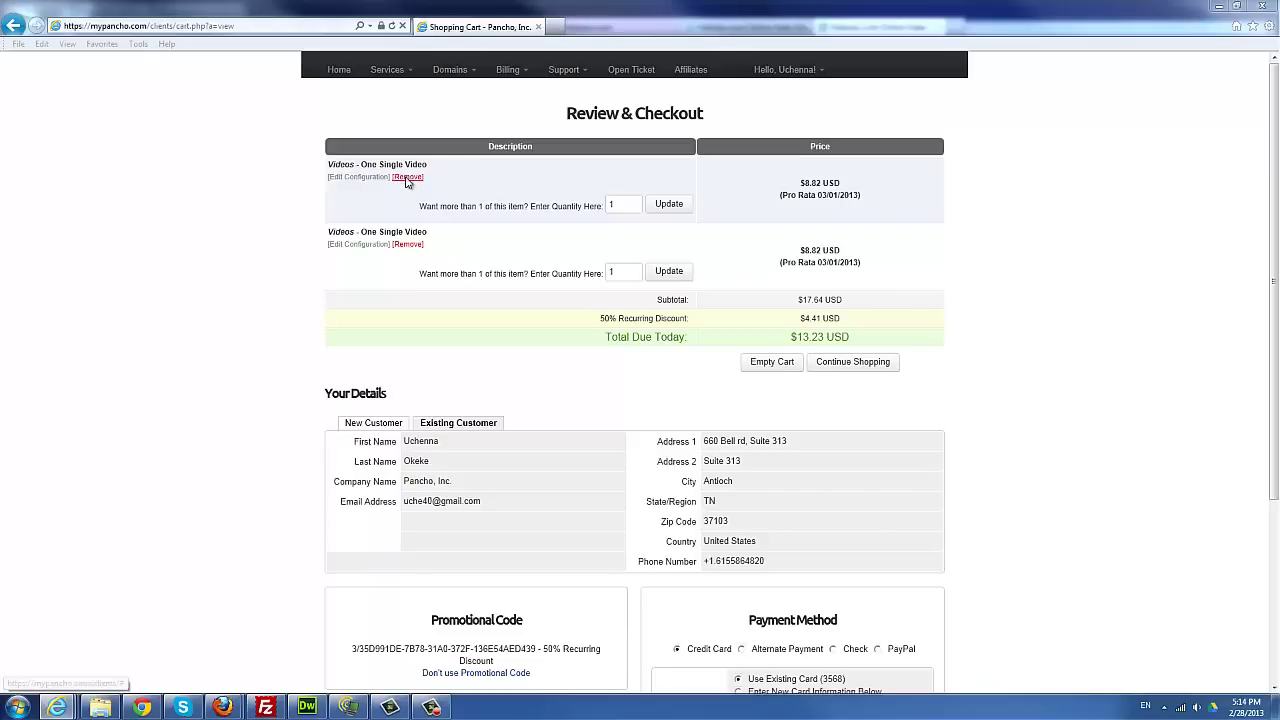
click(687, 400)
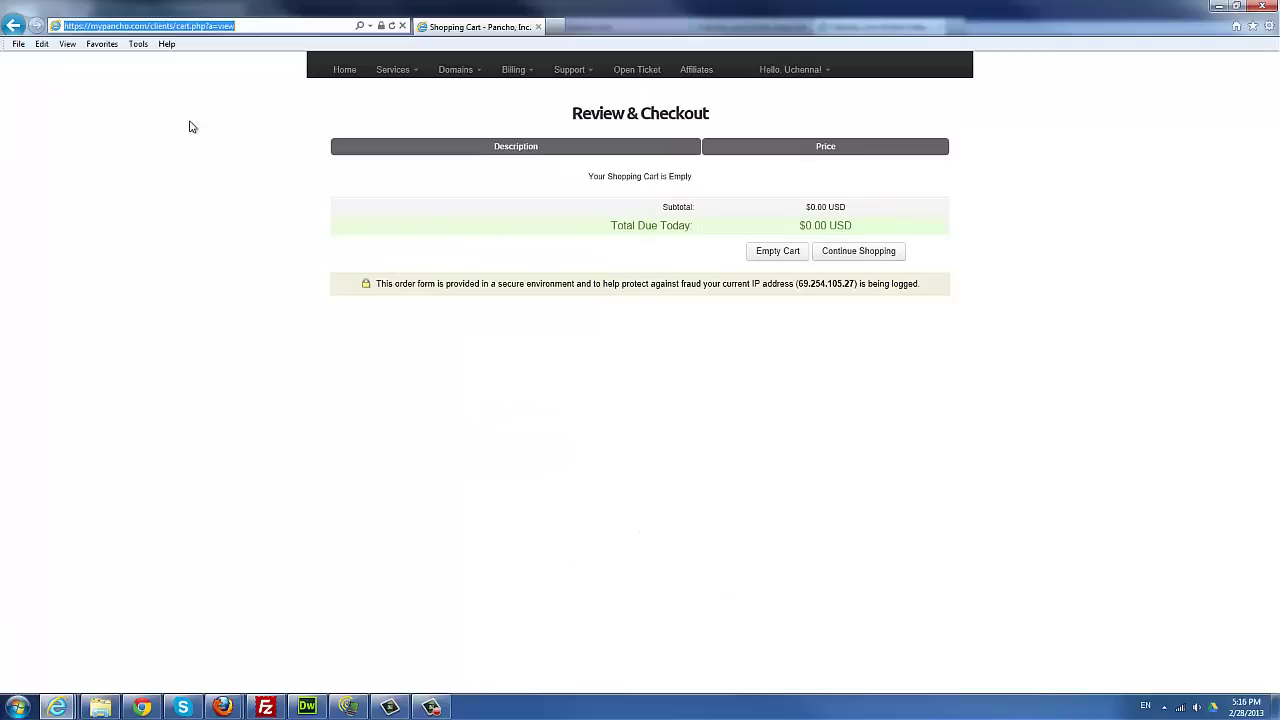
Load the pasted purchase link and review the $247.00 video discounted to $123.50
right_click(165, 31)
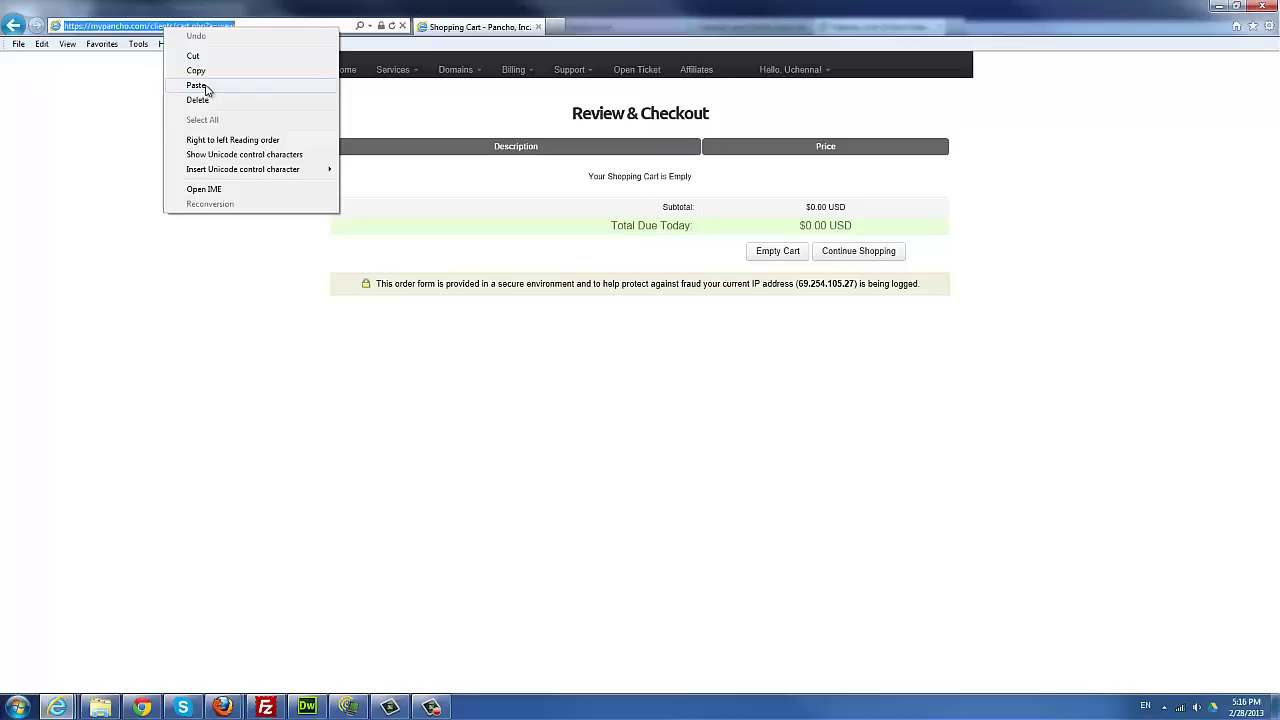
click(203, 88)
key(Return)
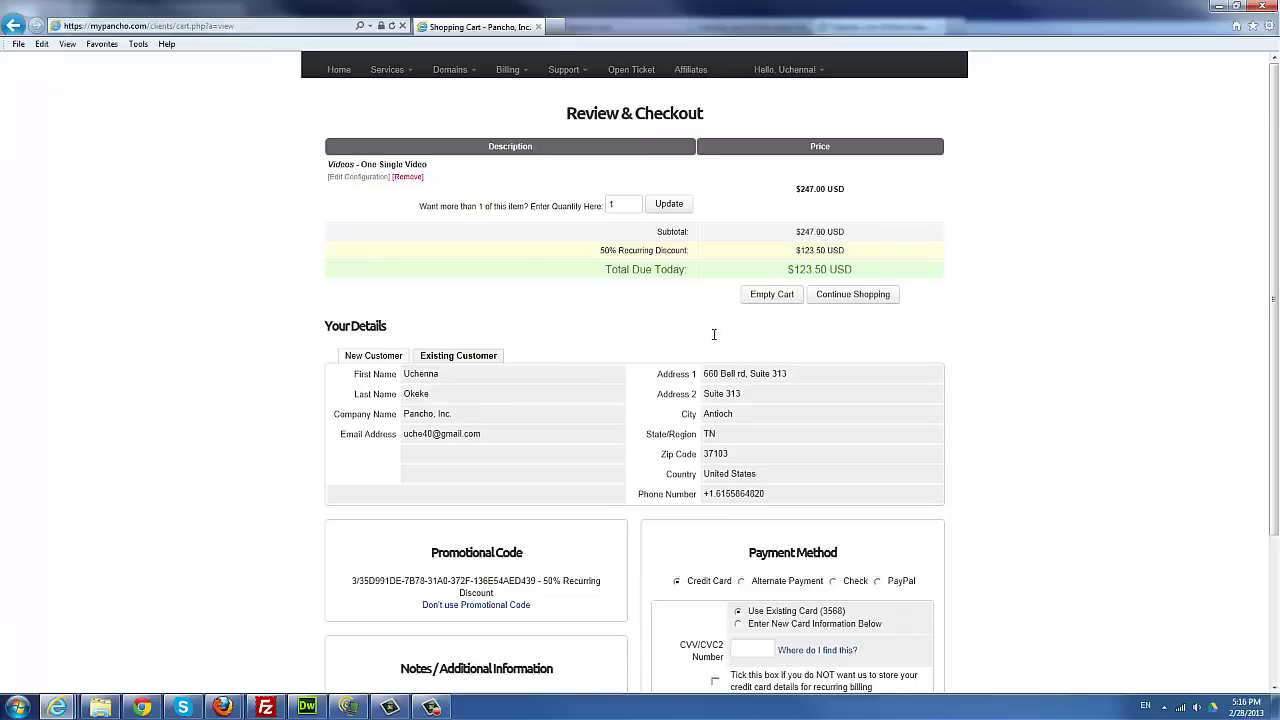
scroll(700, 332, down, 1)
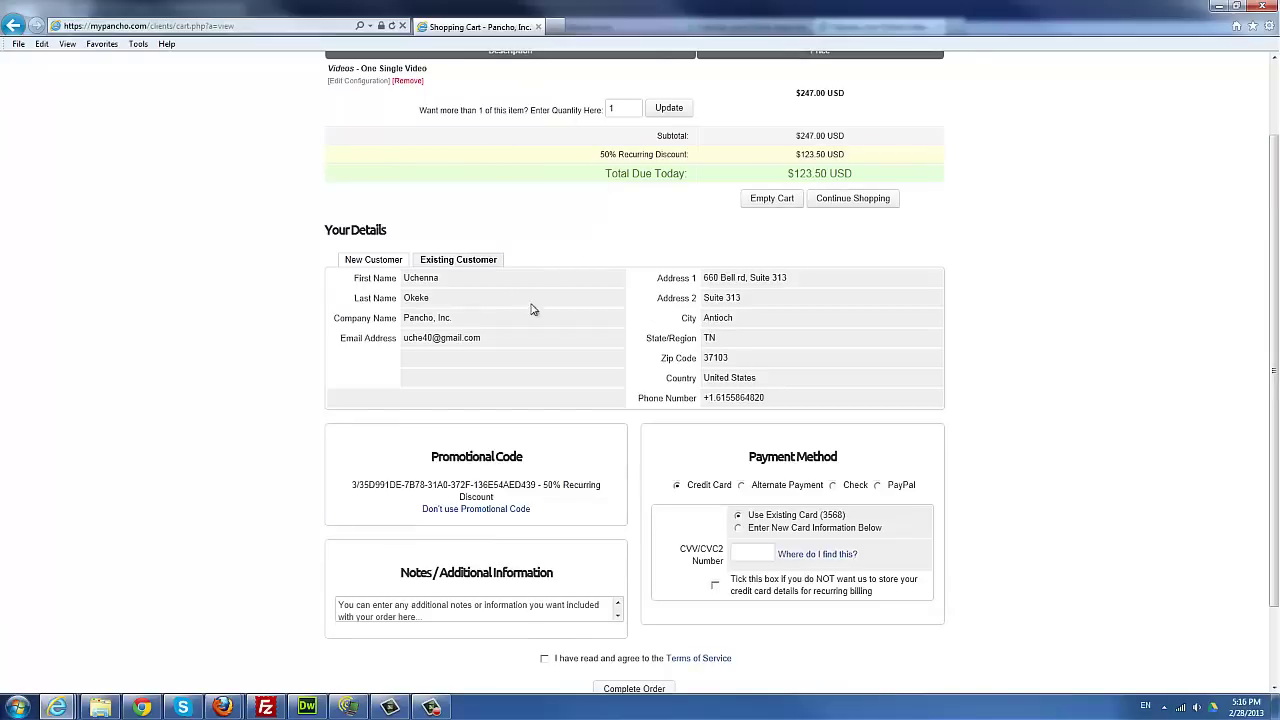
scroll(563, 292, down, 1)
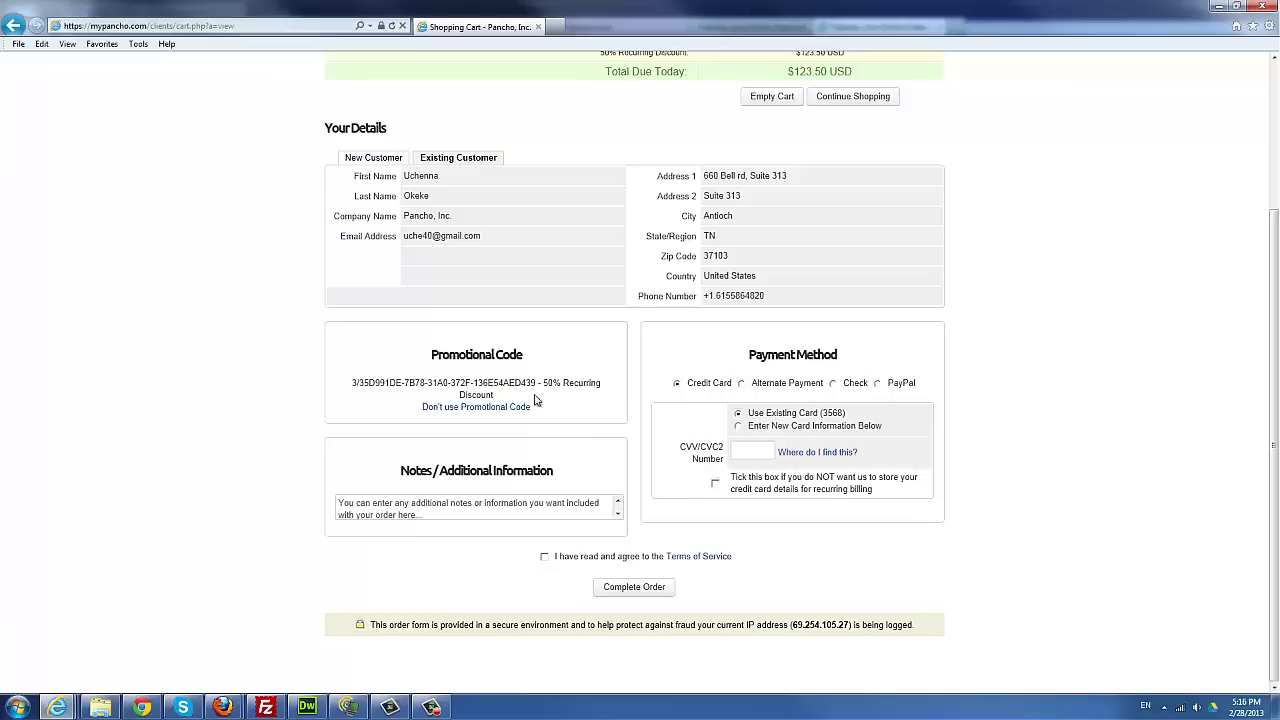
scroll(552, 356, up, 2)
scroll(557, 260, up, 1)
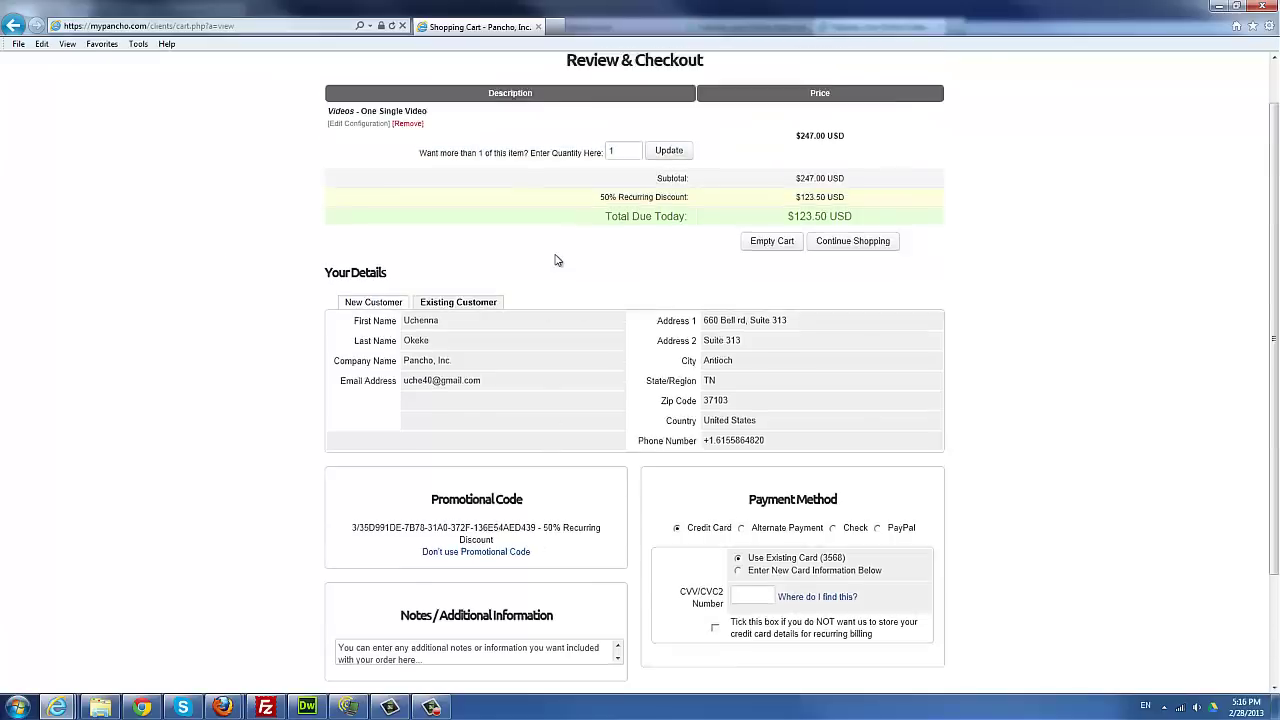
scroll(557, 260, up, 1)
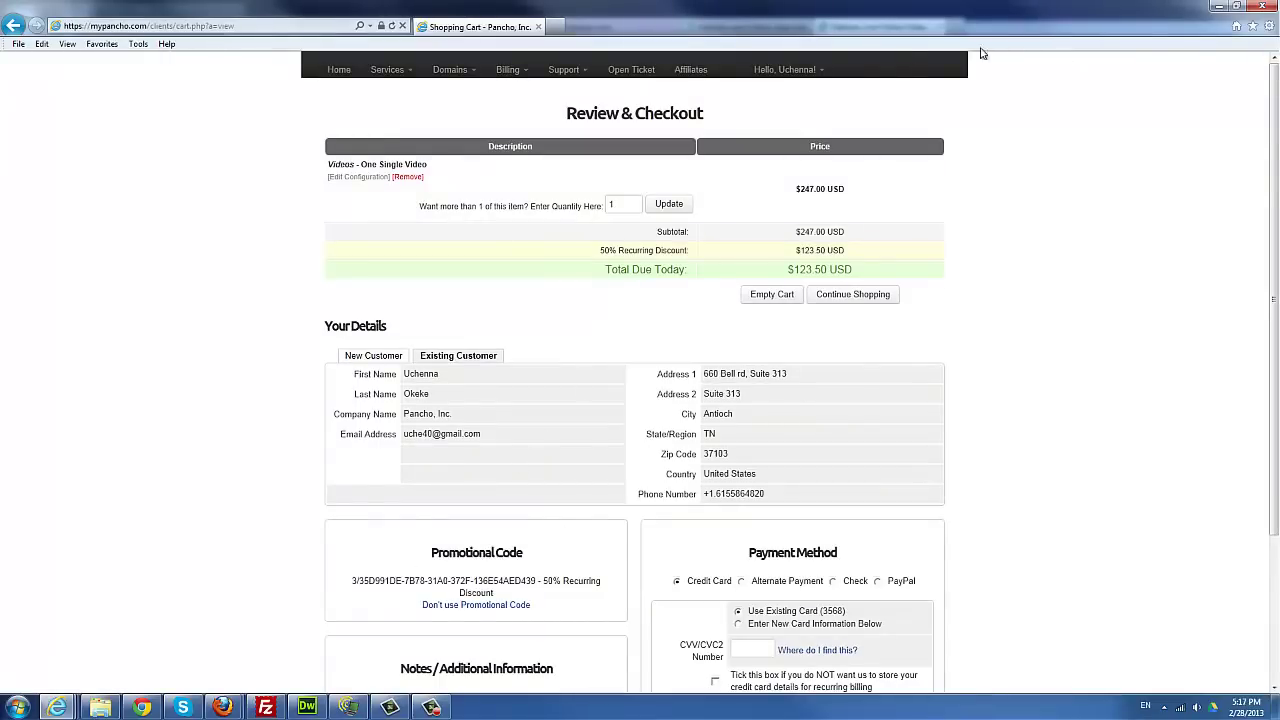
click(57, 707)
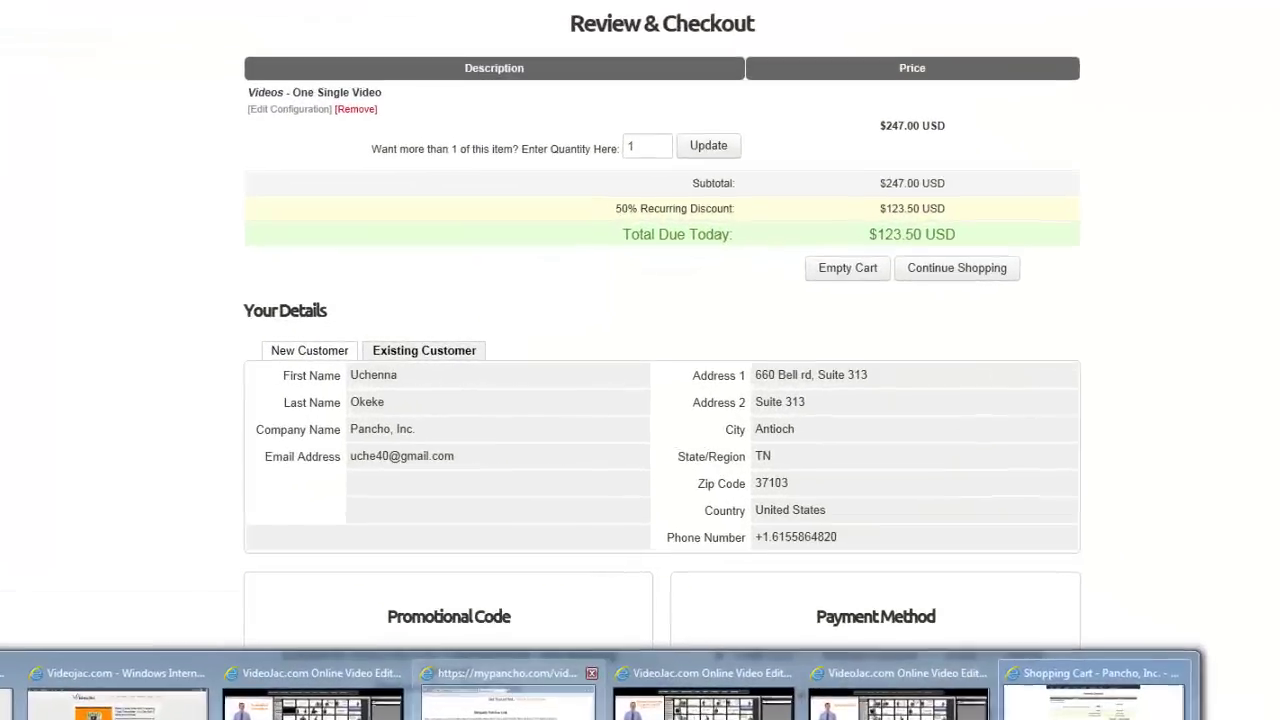
Return to the template links page and look over the preview, purchase and access URLs
mouse_move(538, 577)
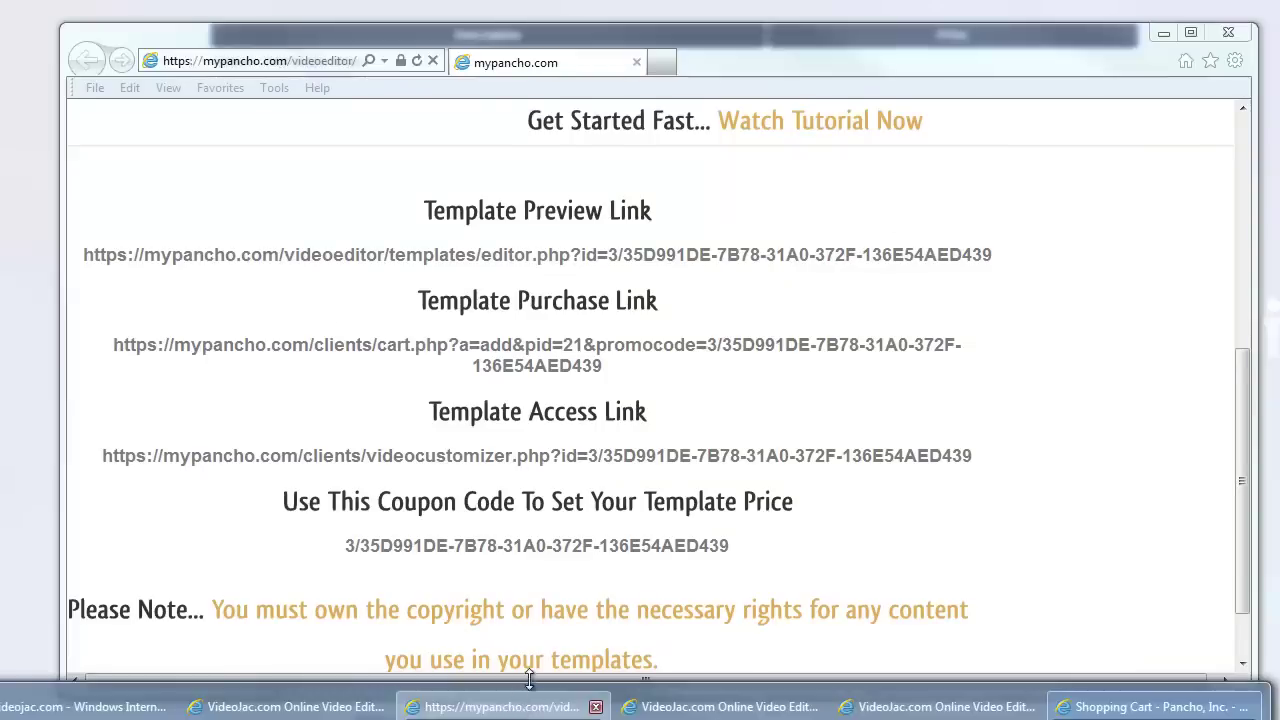
click(530, 680)
click(858, 502)
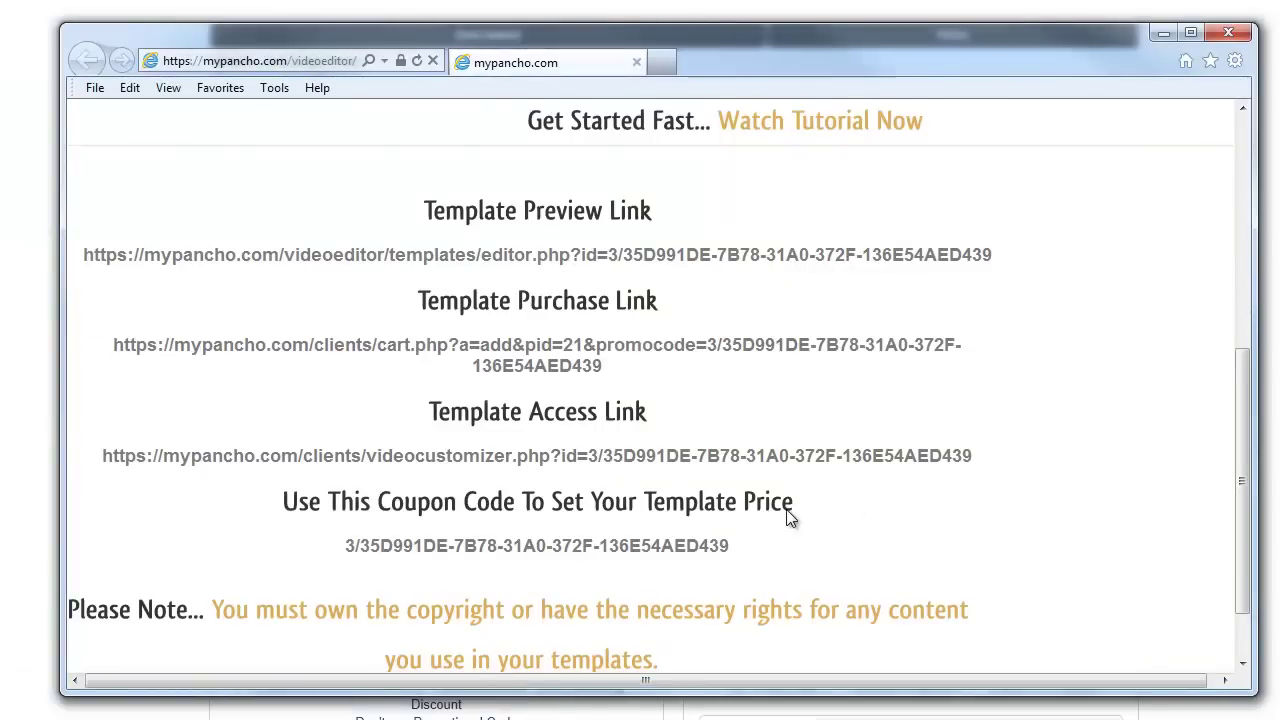
scroll(785, 512, down, 1)
scroll(783, 510, up, 4)
scroll(783, 509, down, 1)
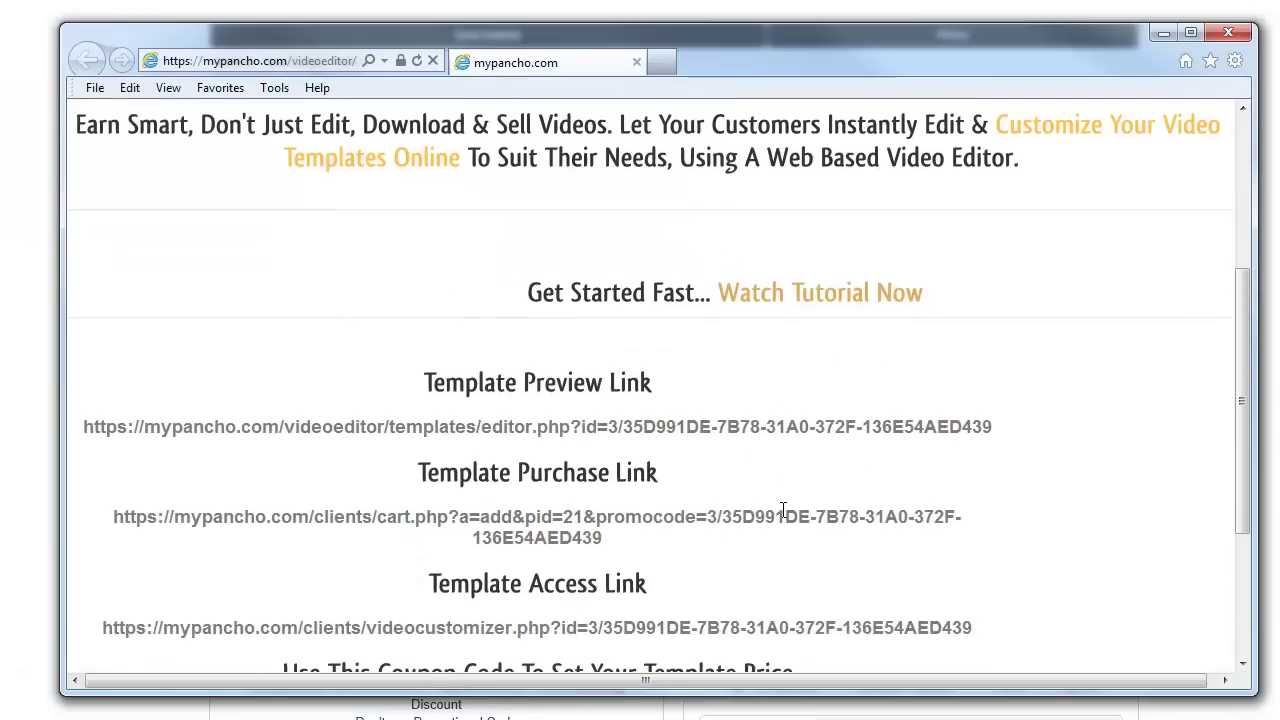
scroll(349, 337, down, 1)
drag(105, 341, 743, 357)
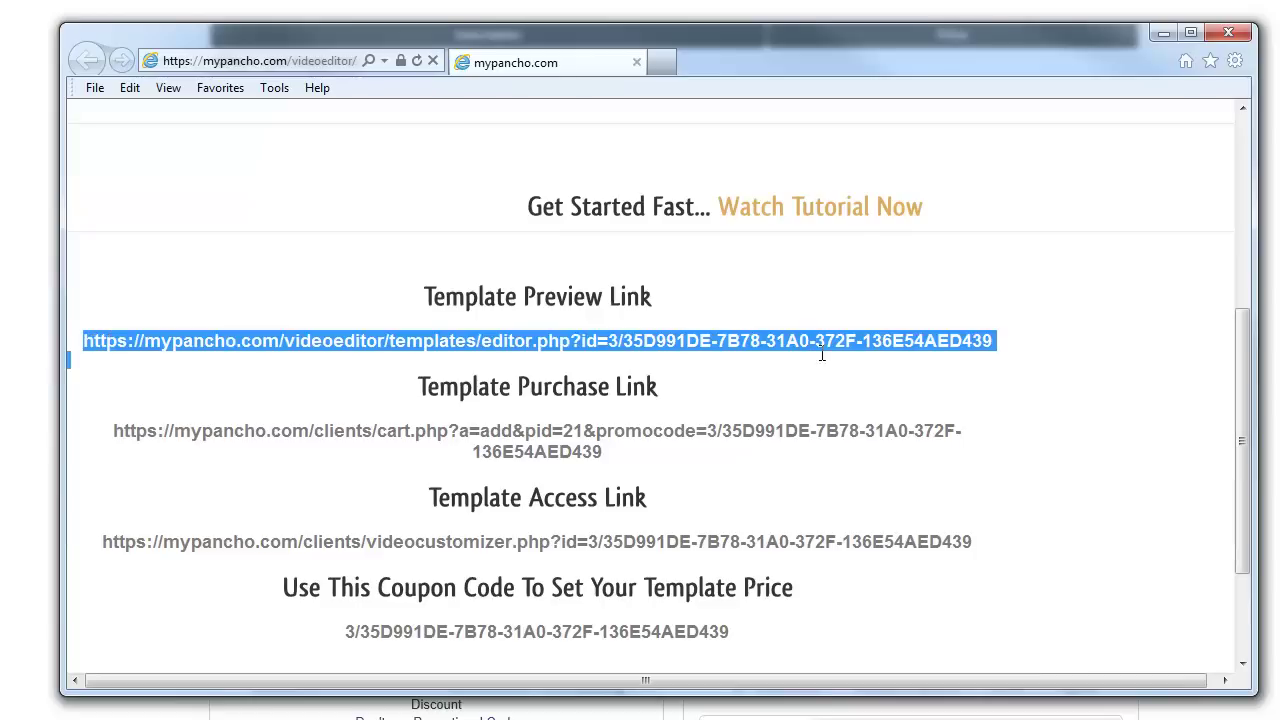
click(205, 428)
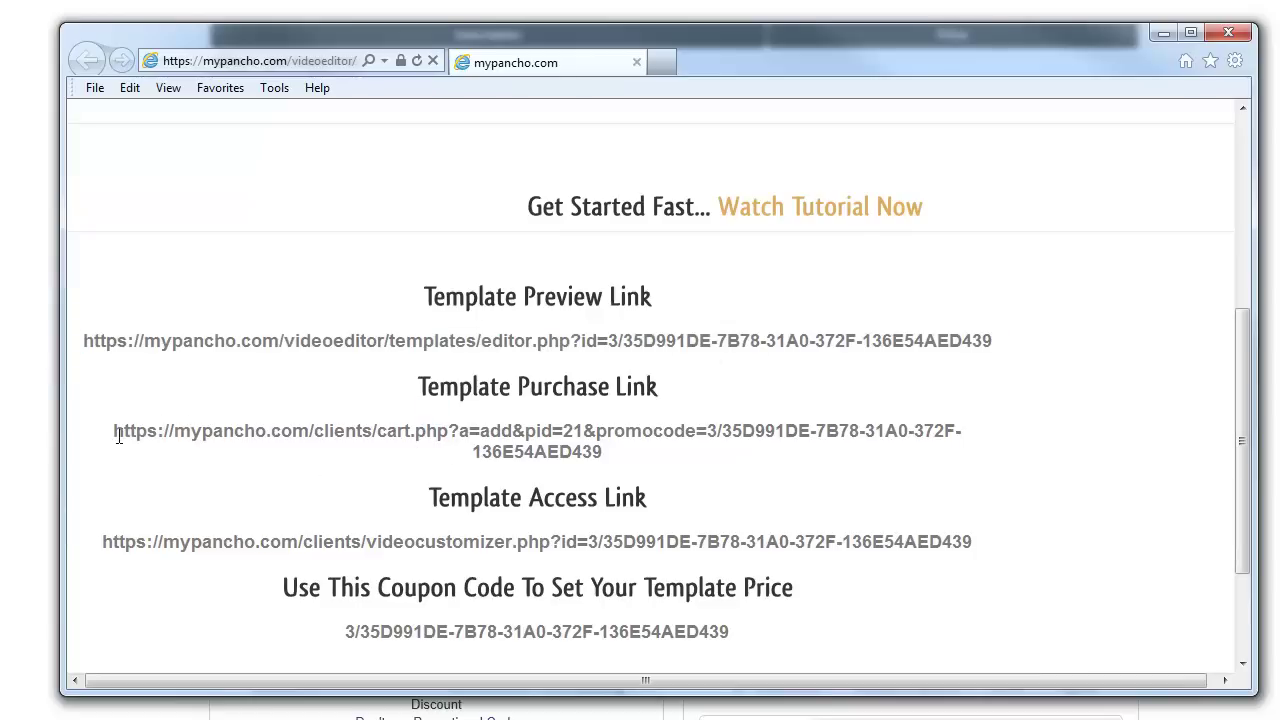
drag(118, 436, 749, 462)
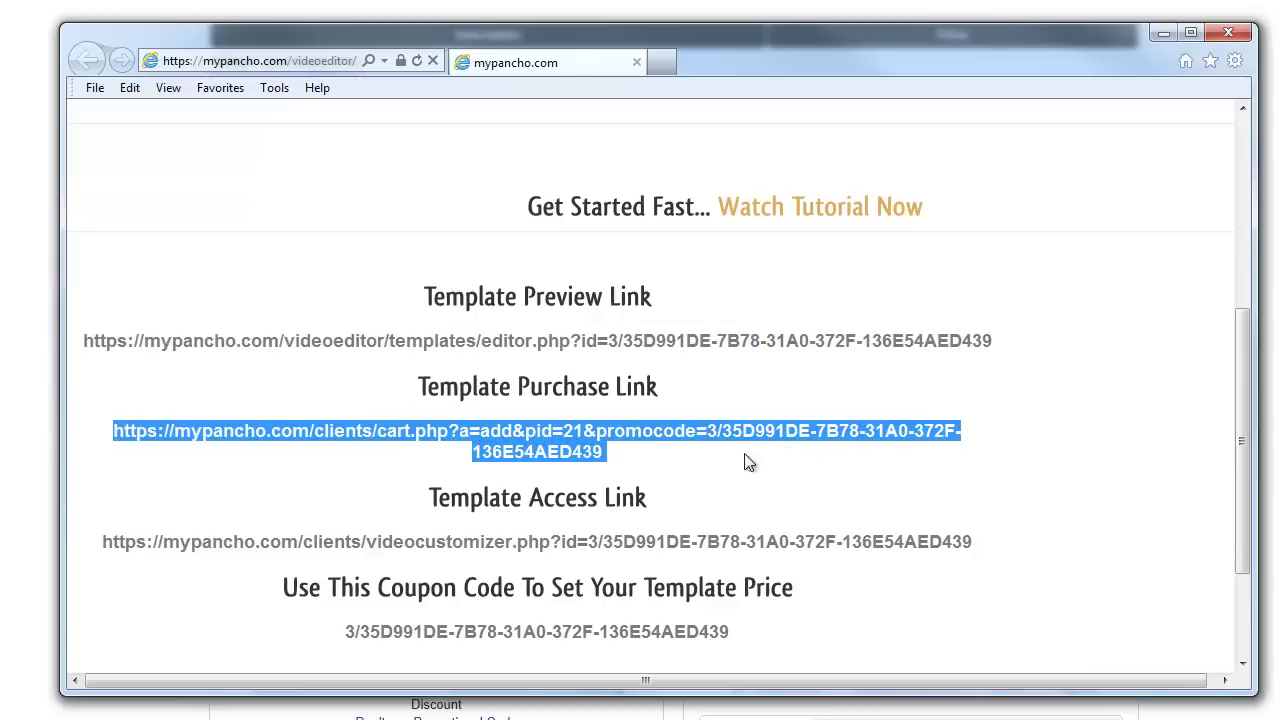
click(533, 450)
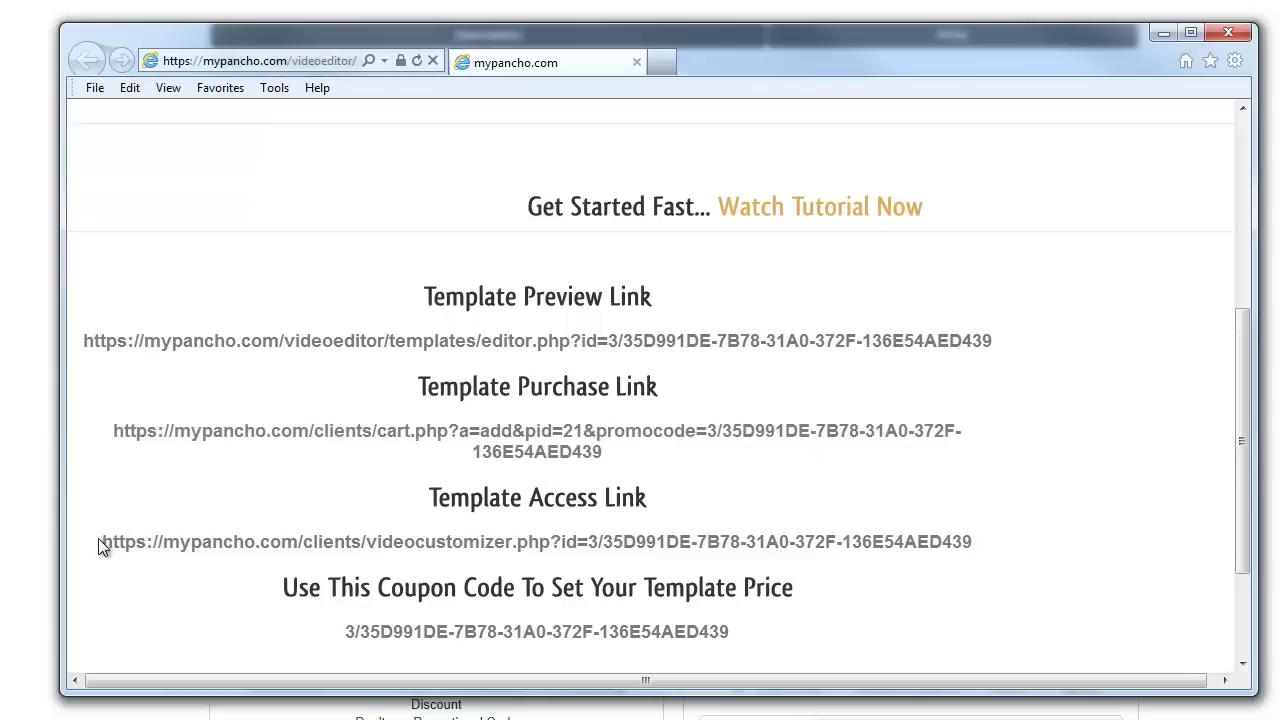
drag(100, 541, 892, 548)
click(892, 548)
Copy the coupon code under 'Use This Coupon Code To Set Your Template Price'
scroll(905, 555, down, 3)
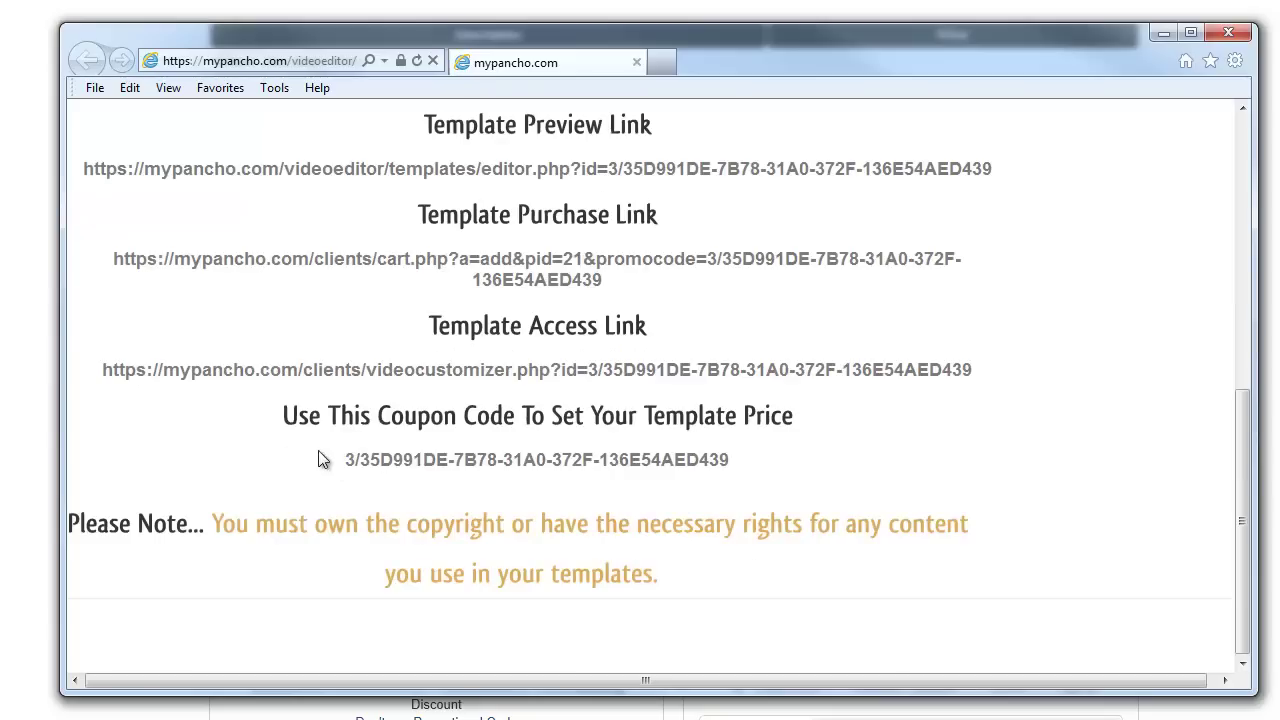
drag(347, 461, 705, 460)
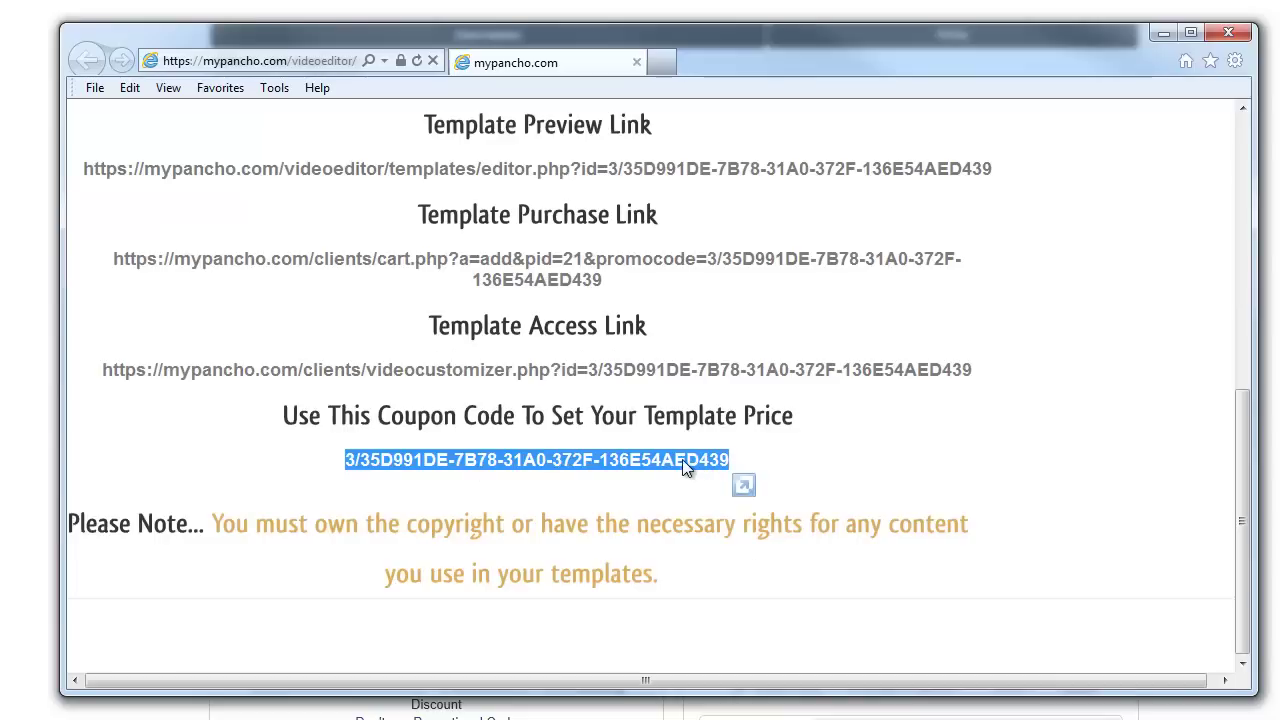
right_click(677, 465)
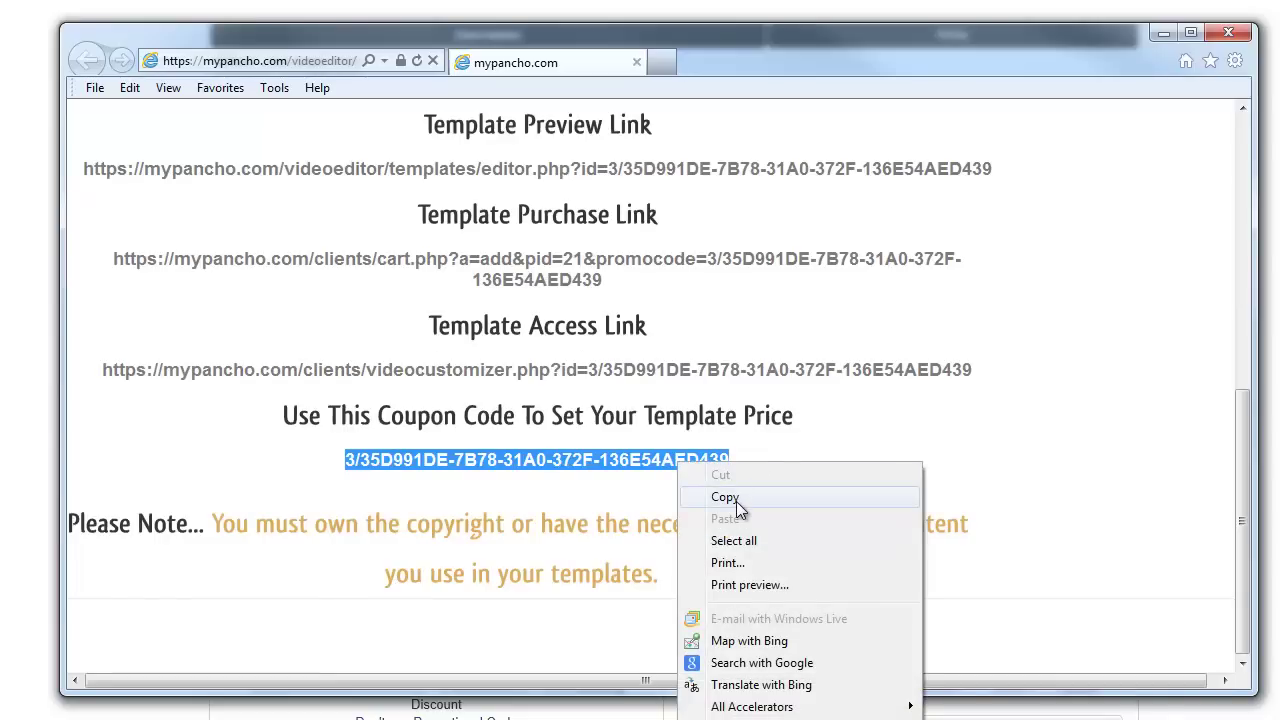
click(736, 501)
click(727, 446)
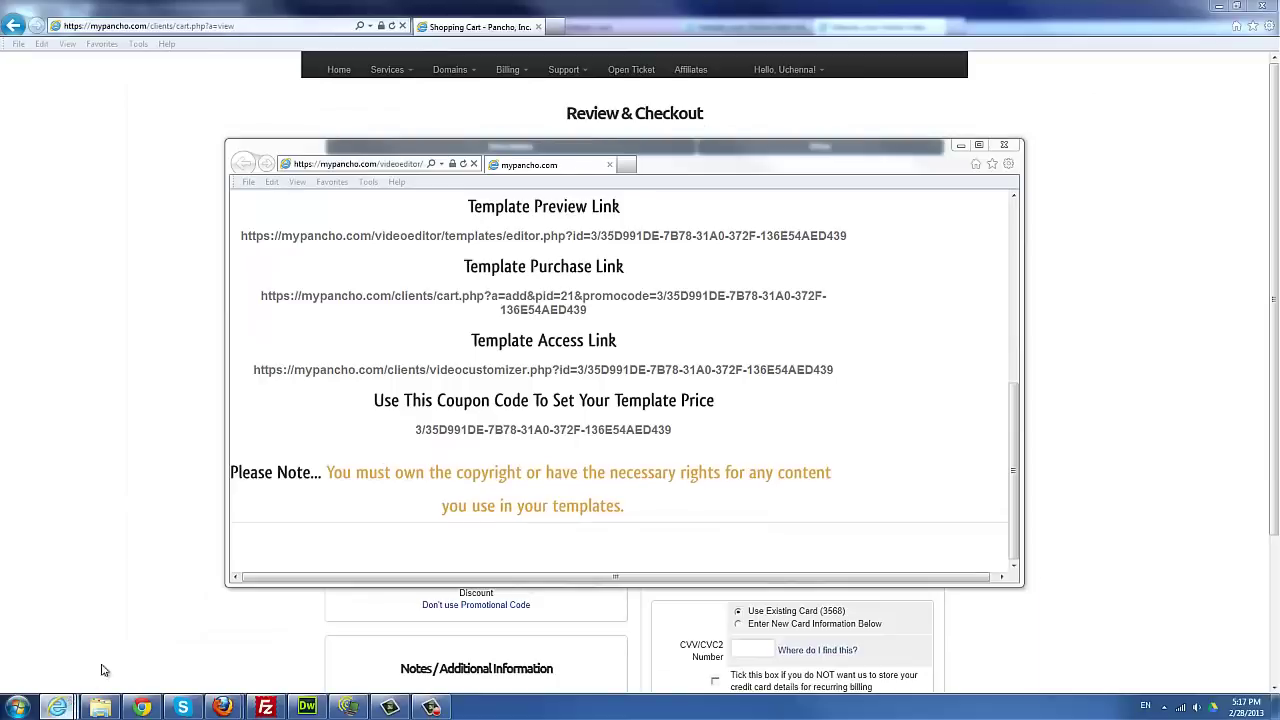
Bring the VideoJac editor forward and open Affiliates from MY ACCOUNT
mouse_move(57, 707)
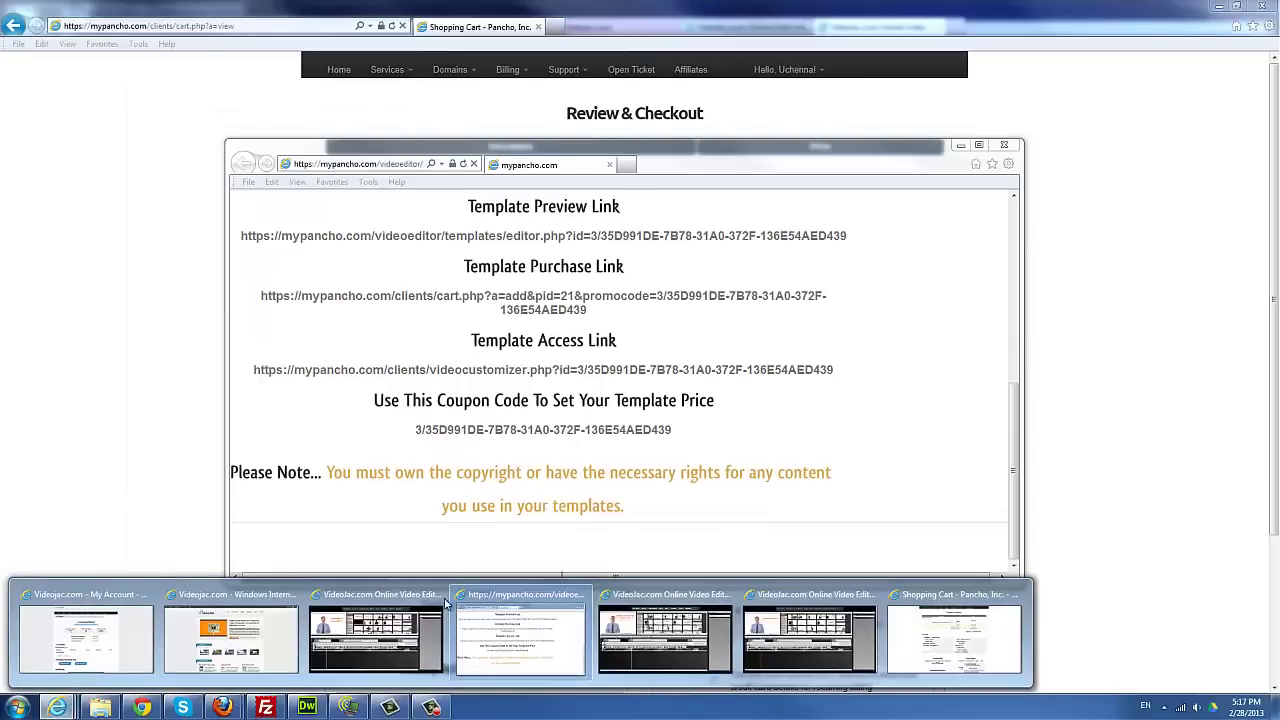
mouse_move(438, 634)
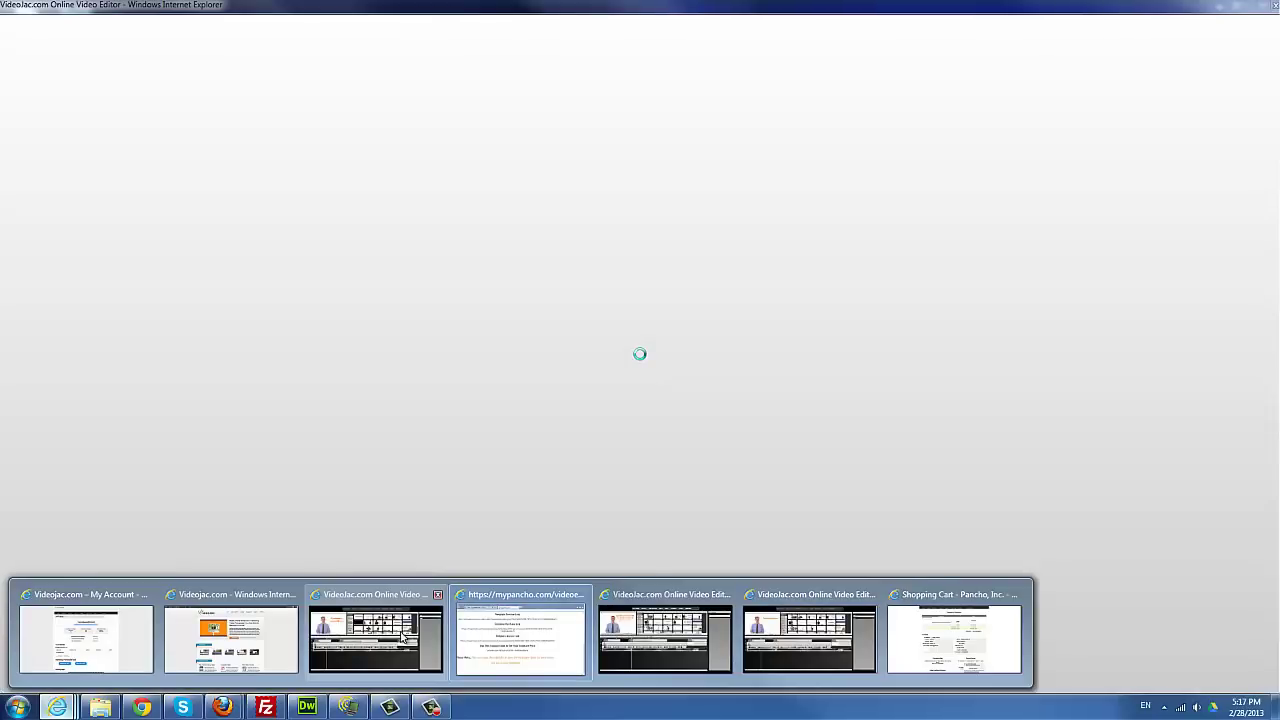
click(403, 637)
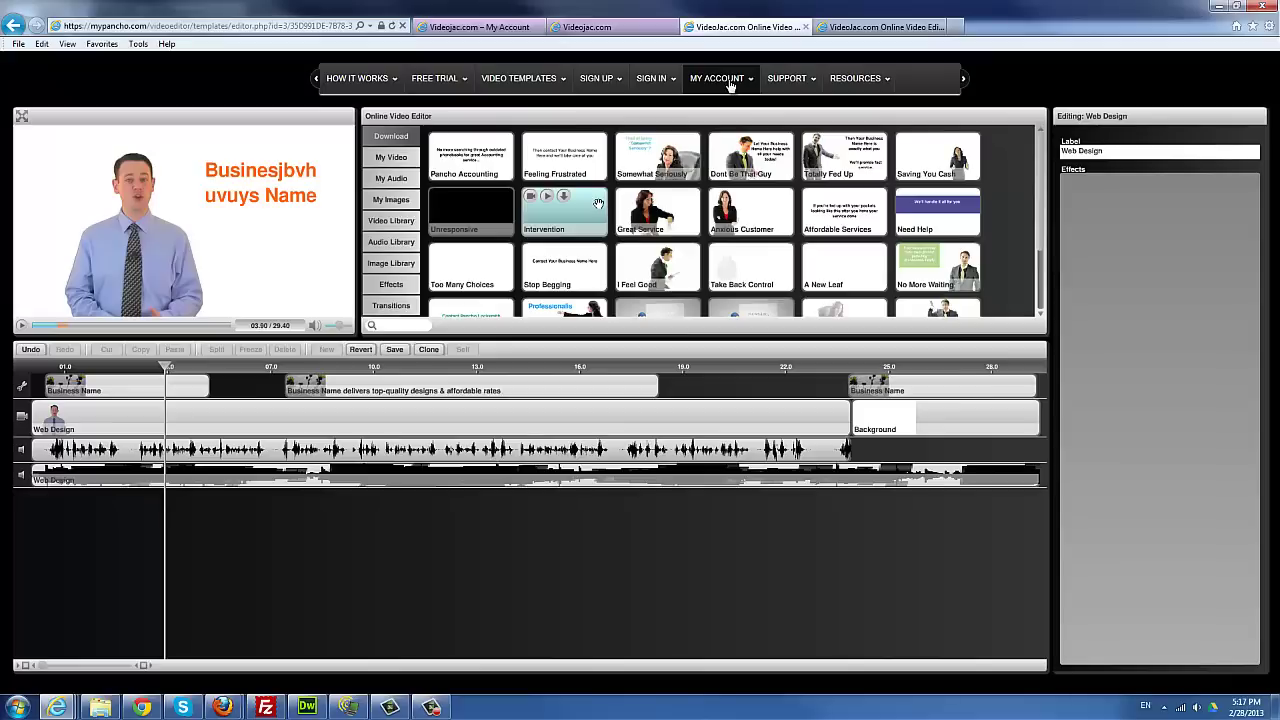
mouse_move(738, 86)
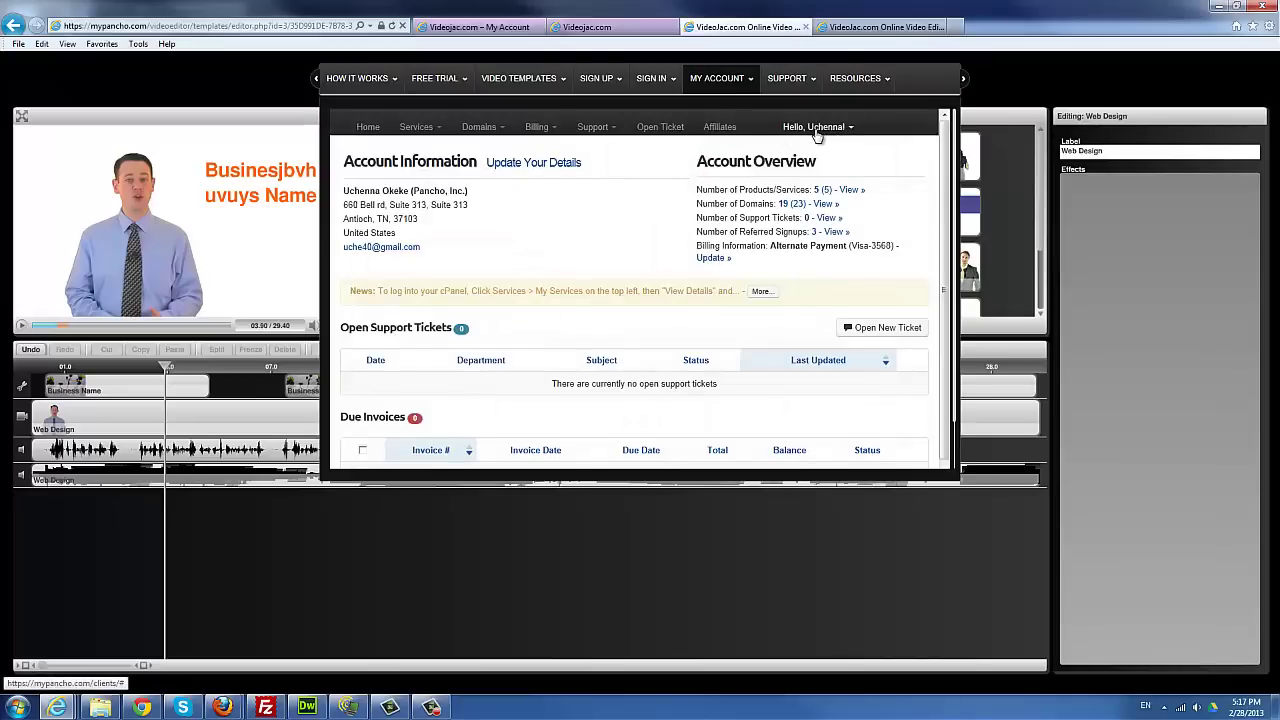
click(718, 130)
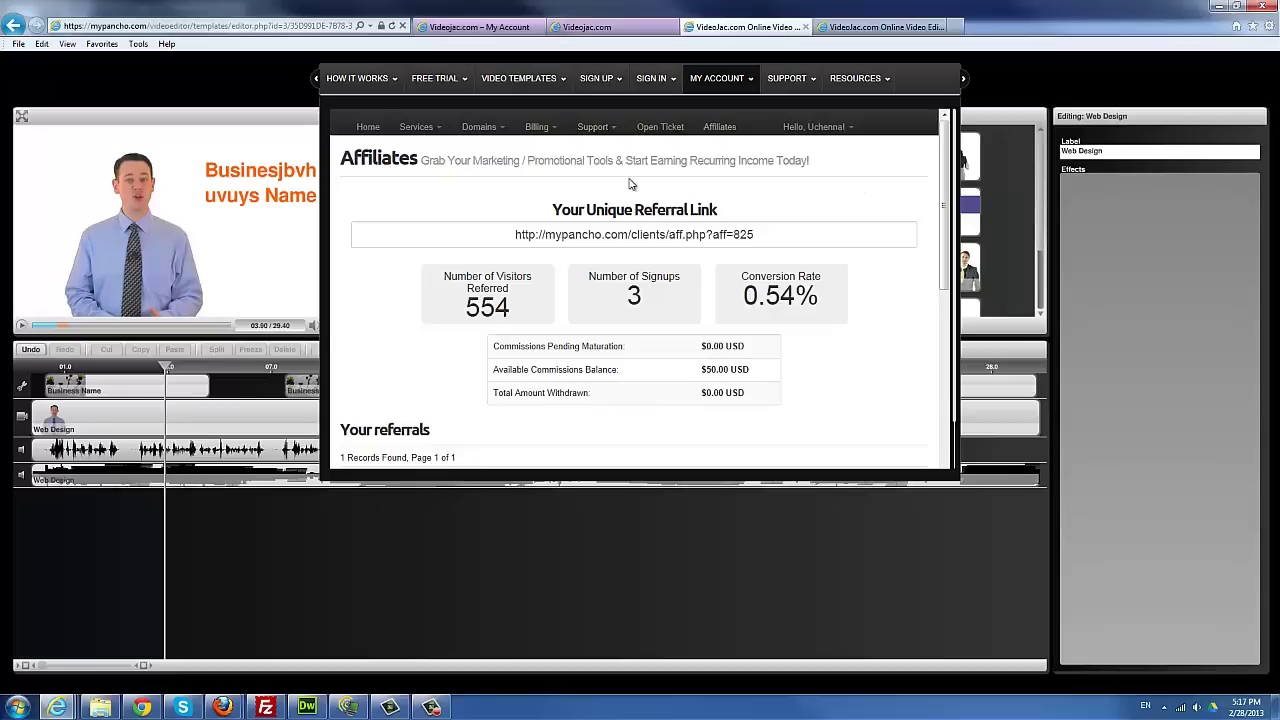
Scroll through the referral stats: 554 visitors, 3 signups, $50.00 available commission
scroll(628, 184, down, 2)
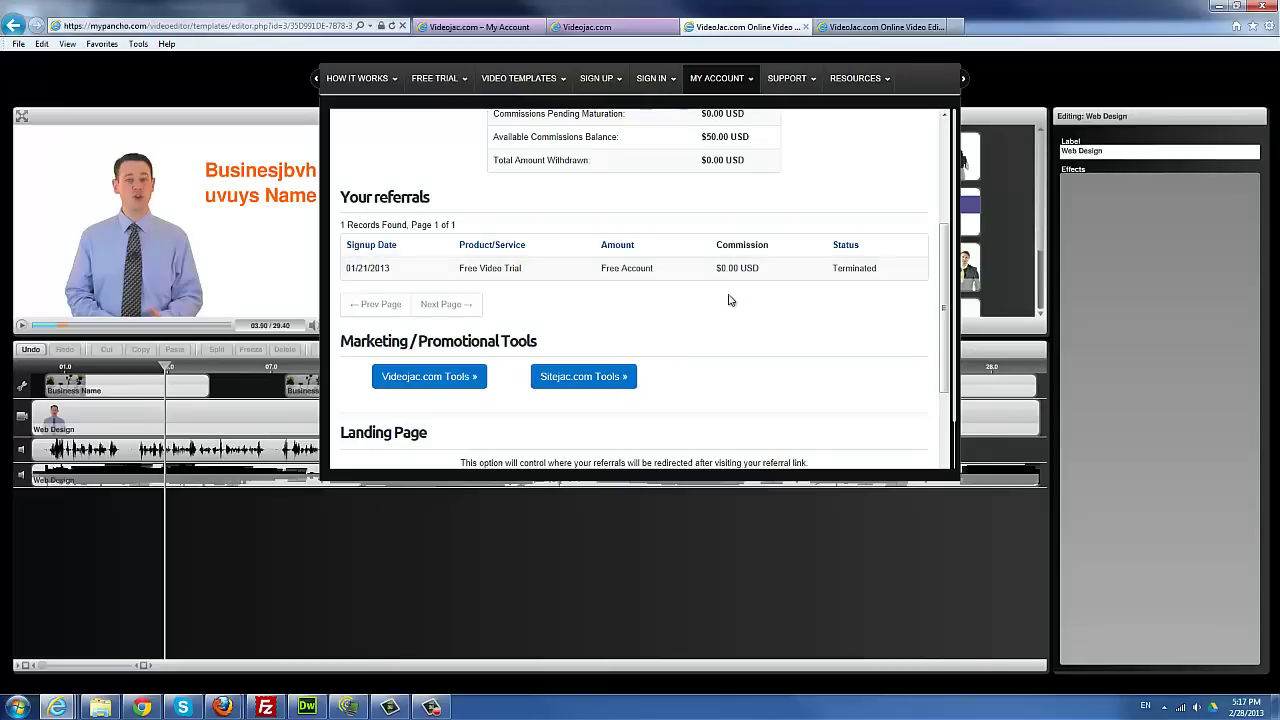
scroll(731, 300, down, 1)
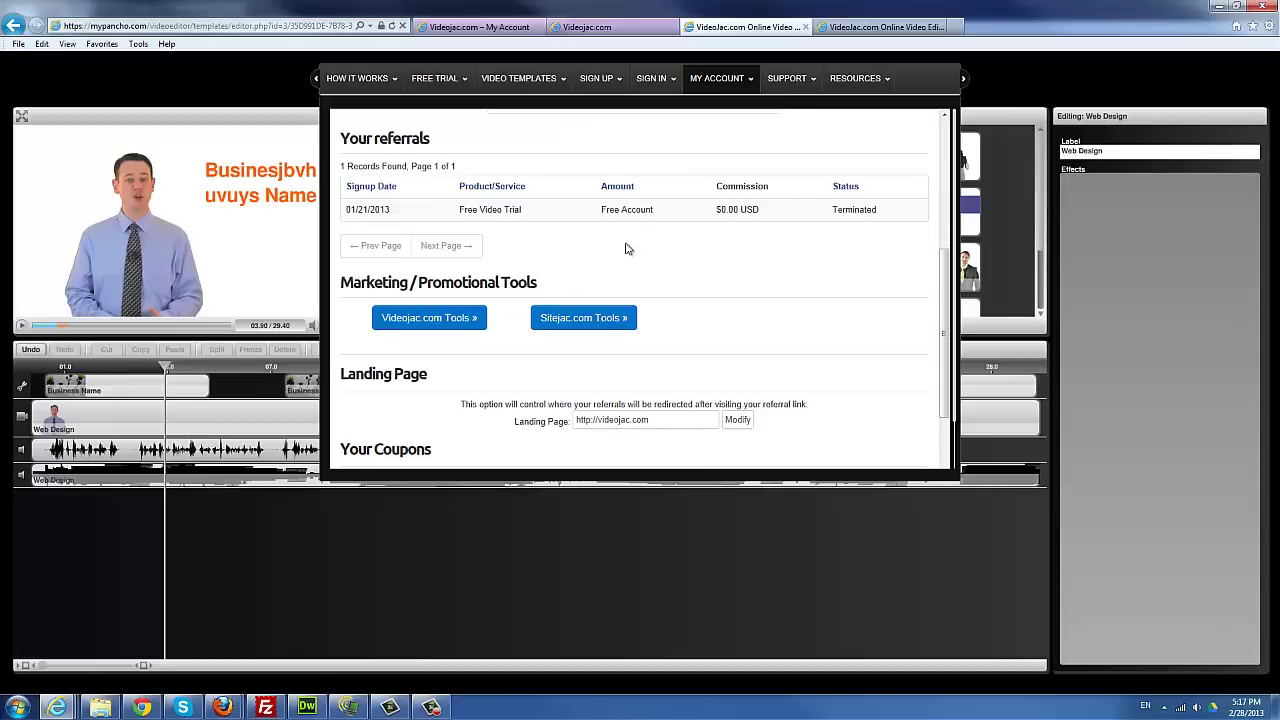
scroll(633, 285, up, 3)
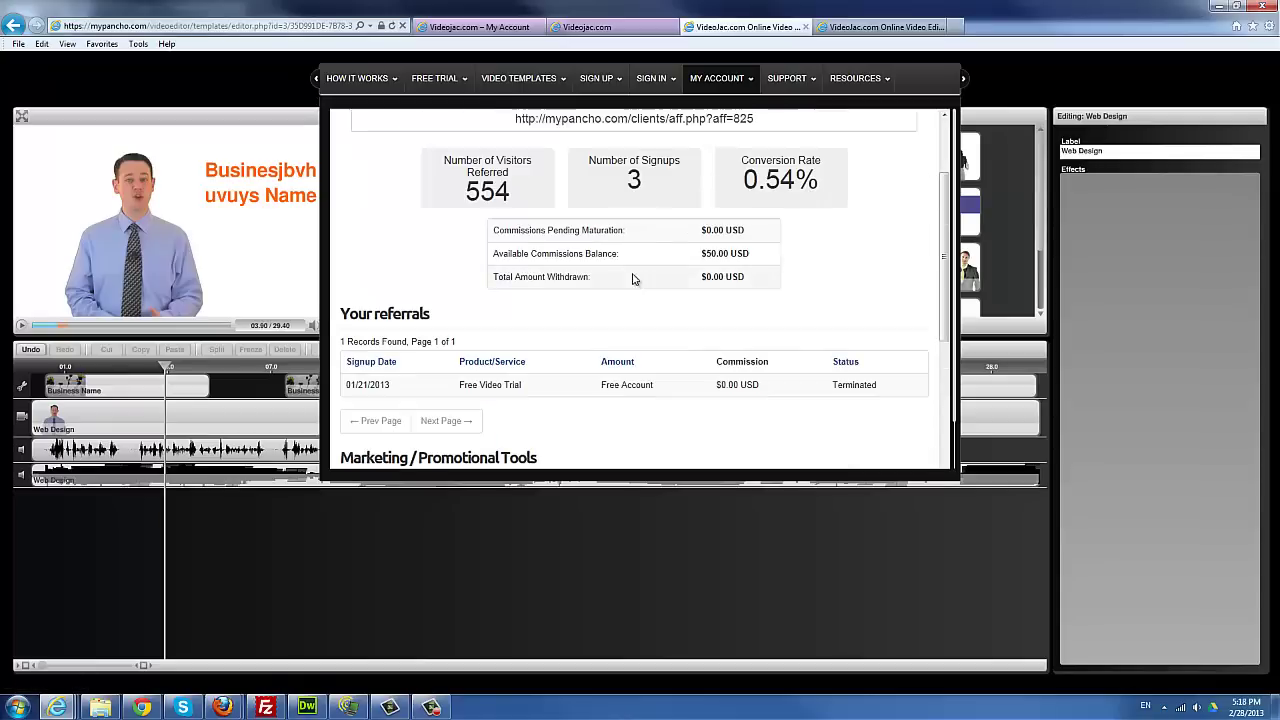
scroll(680, 234, up, 1)
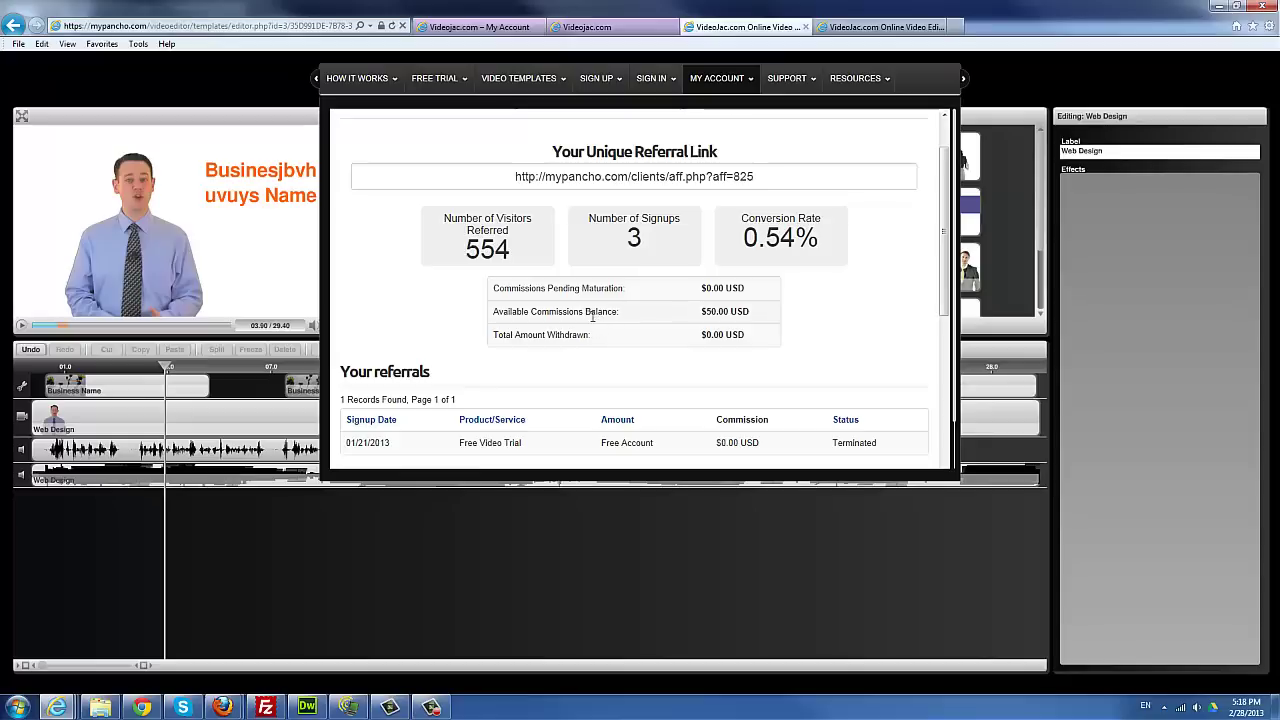
scroll(588, 333, down, 3)
scroll(588, 333, up, 4)
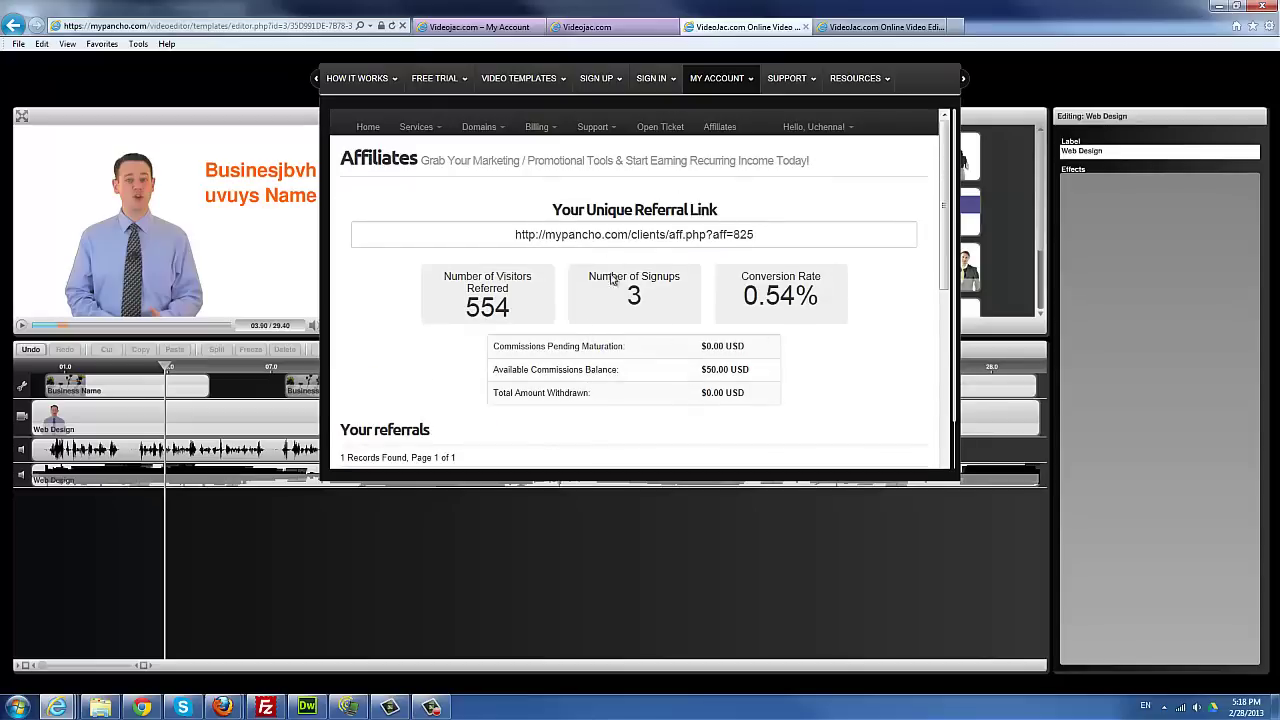
scroll(630, 350, down, 1)
scroll(700, 300, up, 1)
scroll(674, 291, down, 3)
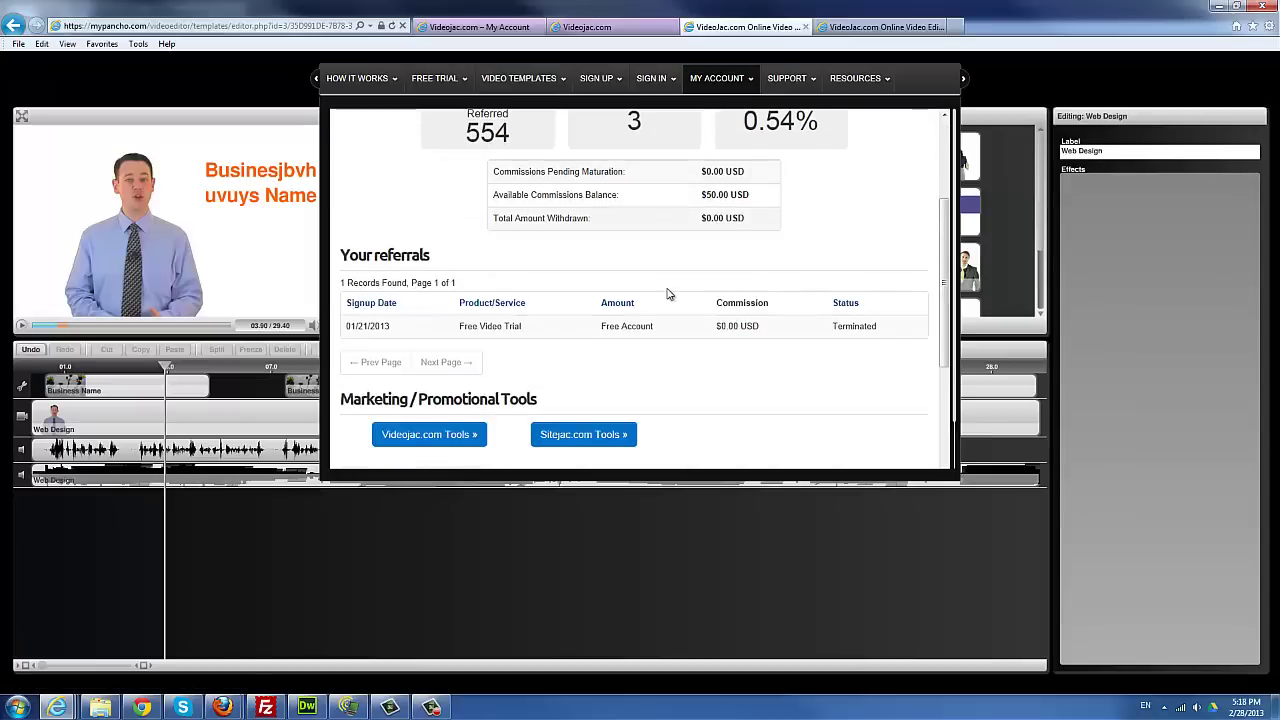
scroll(669, 291, up, 3)
scroll(660, 238, down, 5)
scroll(655, 250, up, 5)
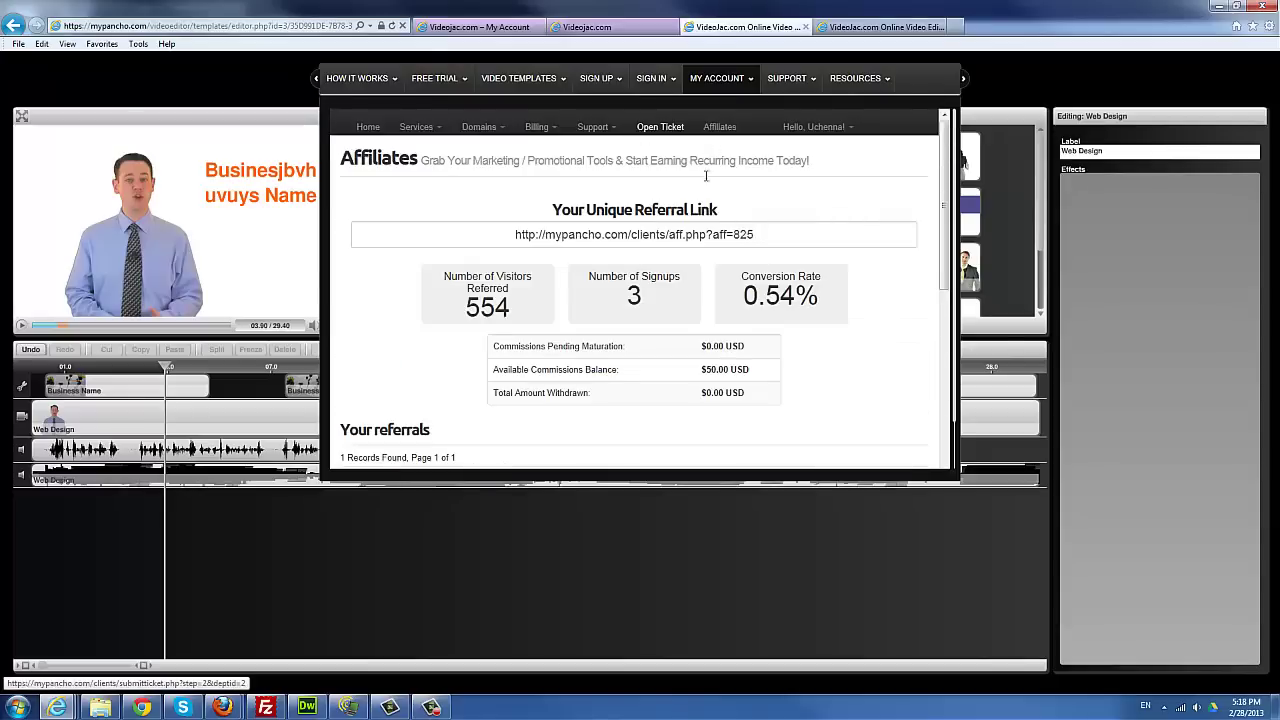
Confirm Your Coupons lists the template's unused 50.00 coupon, then close the account panel
scroll(600, 300, down, 8)
scroll(553, 337, up, 3)
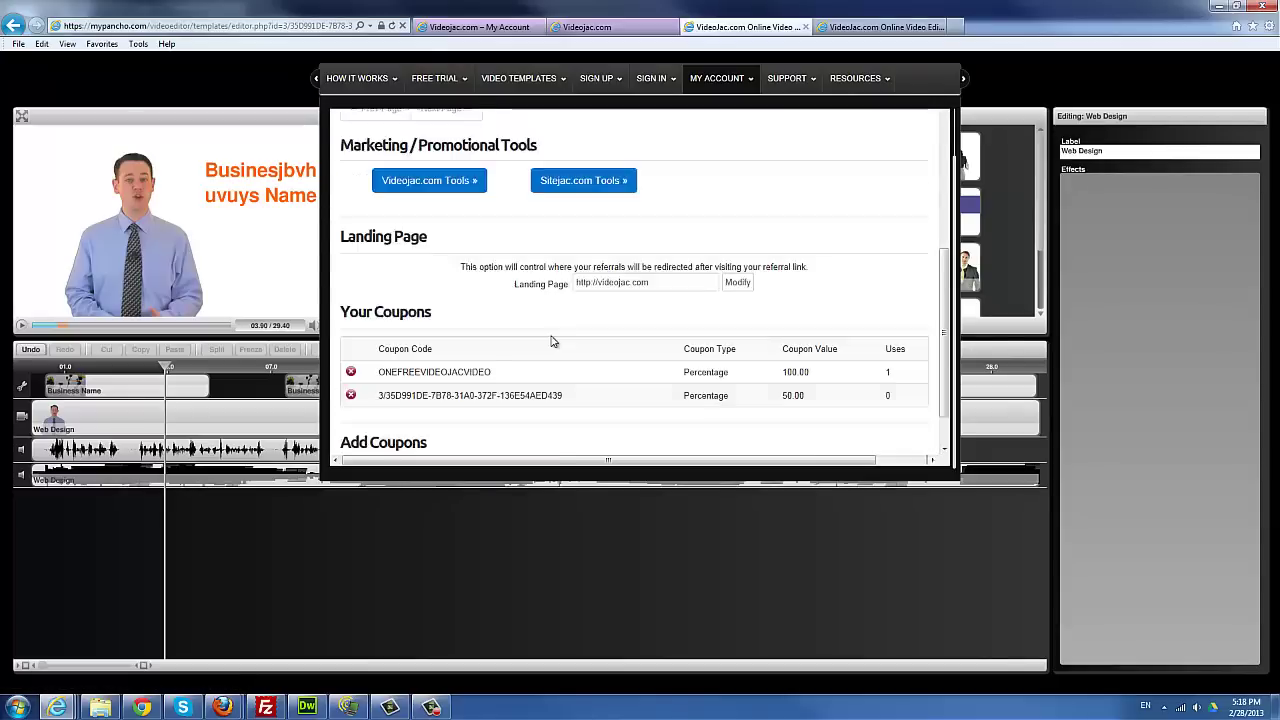
scroll(666, 325, down, 3)
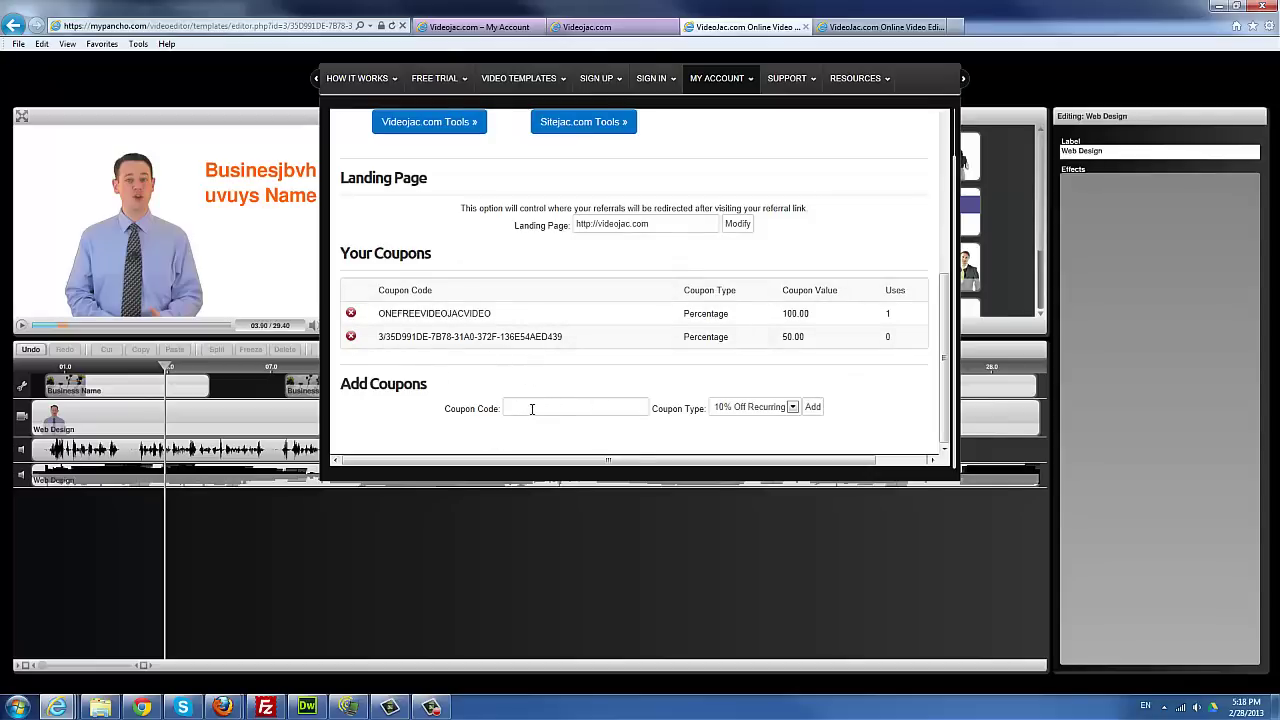
click(575, 408)
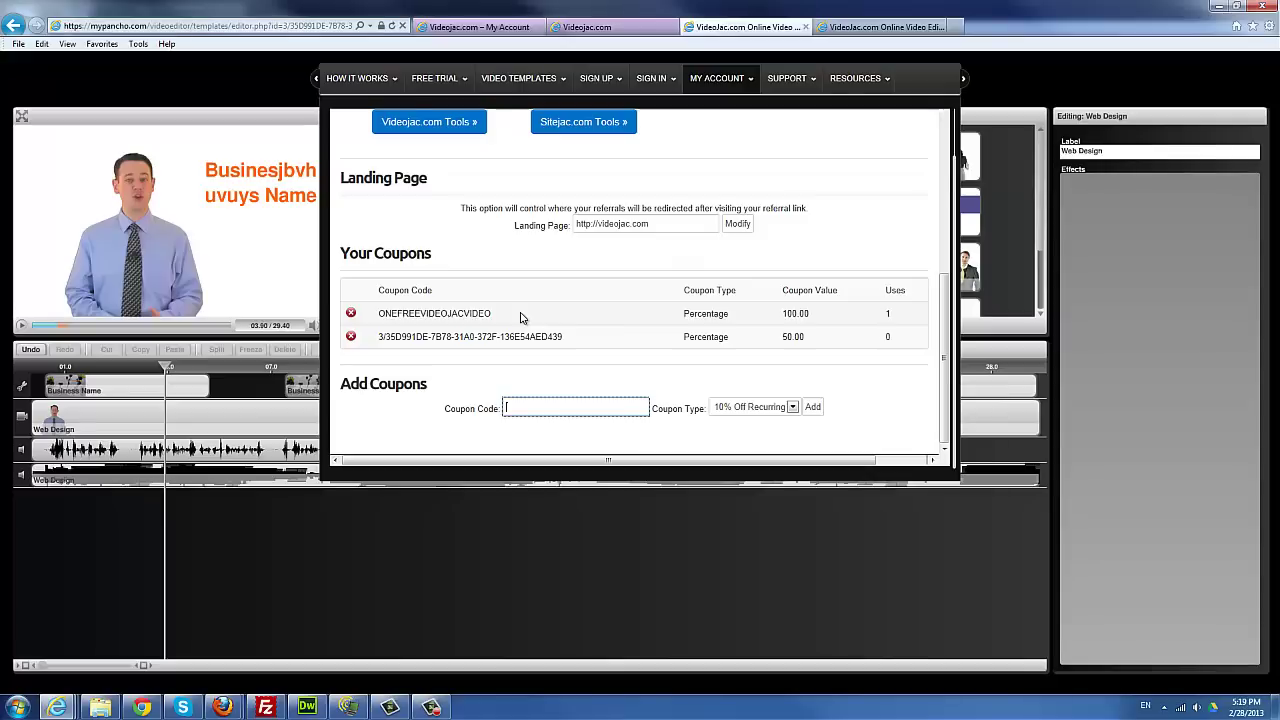
click(255, 85)
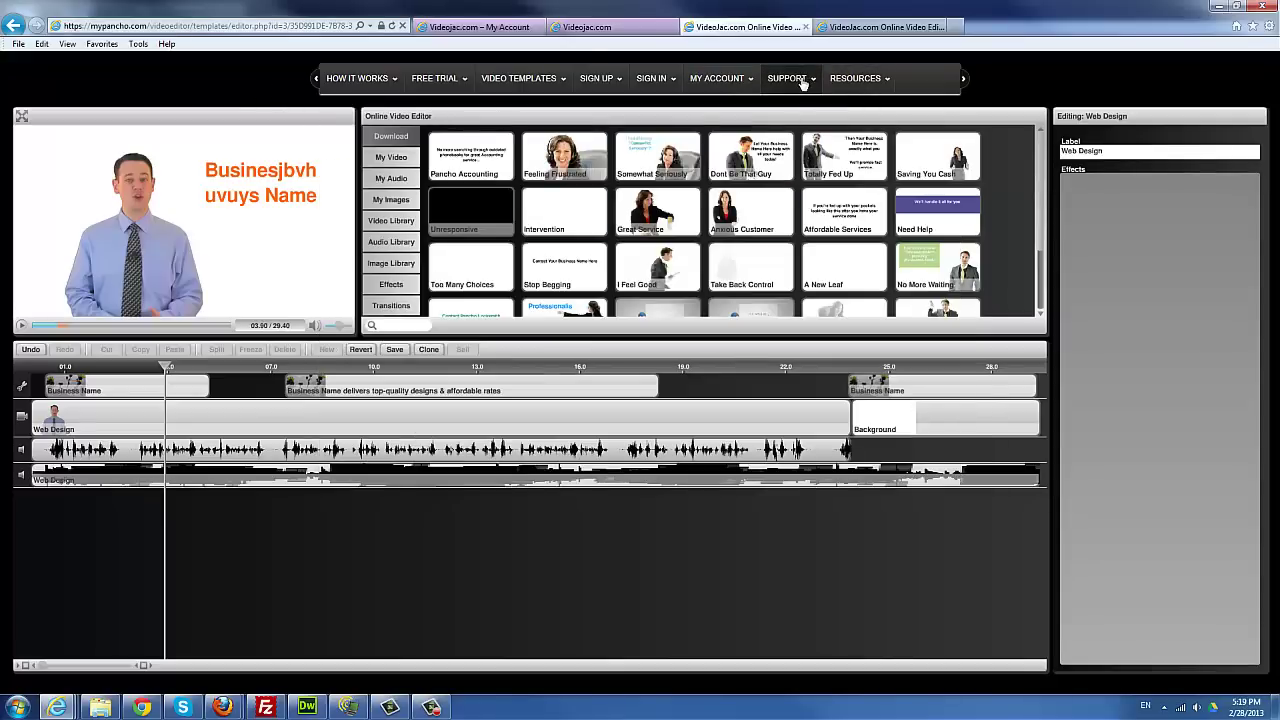
click(802, 84)
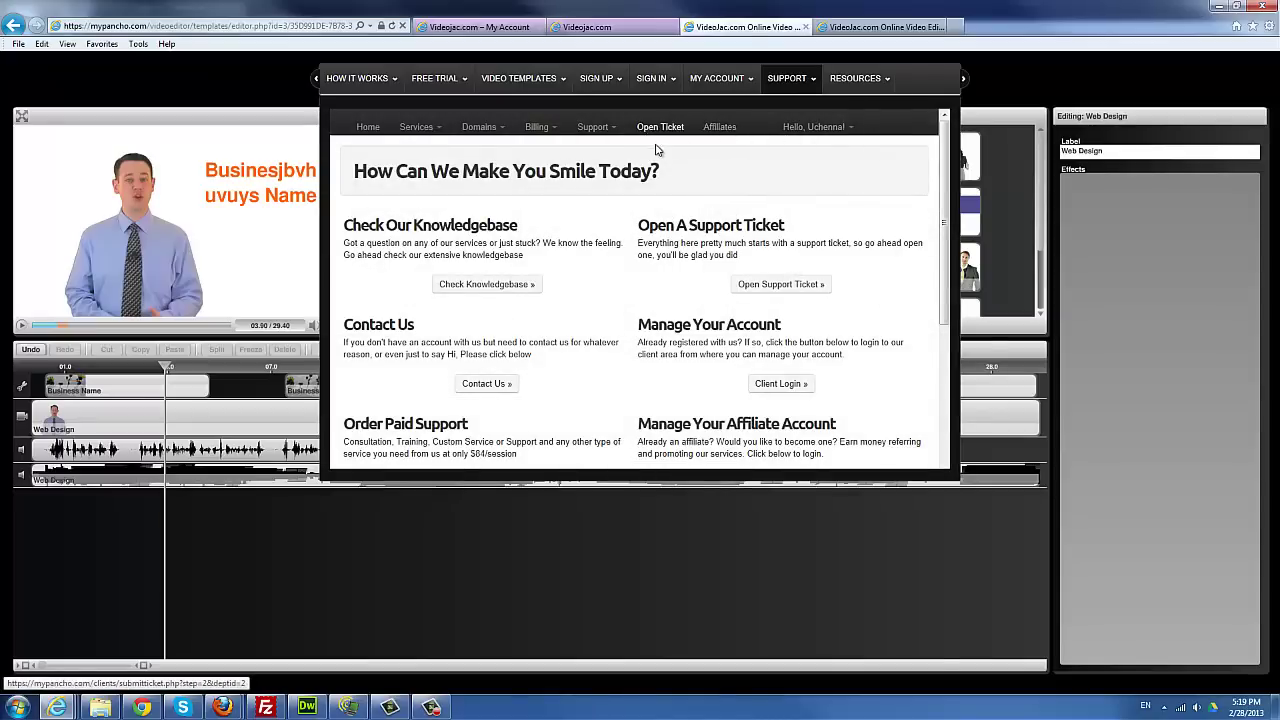
scroll(625, 314, down, 2)
scroll(622, 314, down, 2)
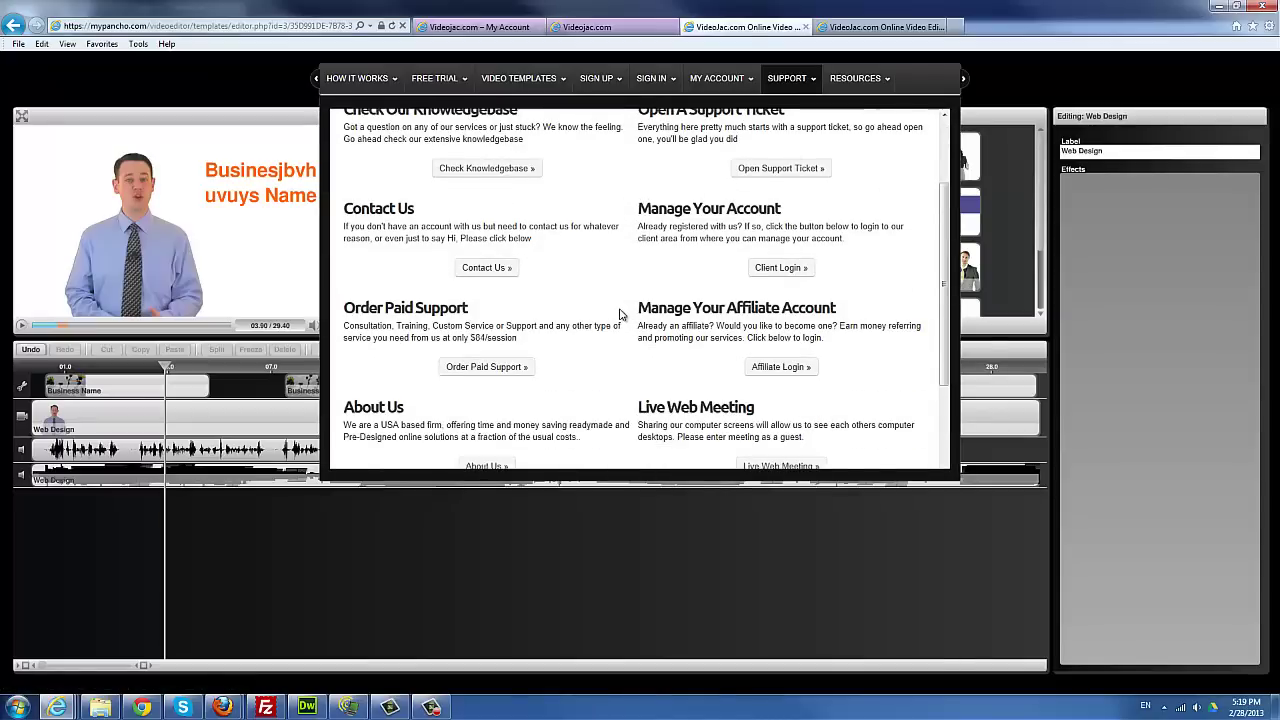
scroll(617, 314, up, 2)
scroll(617, 314, down, 4)
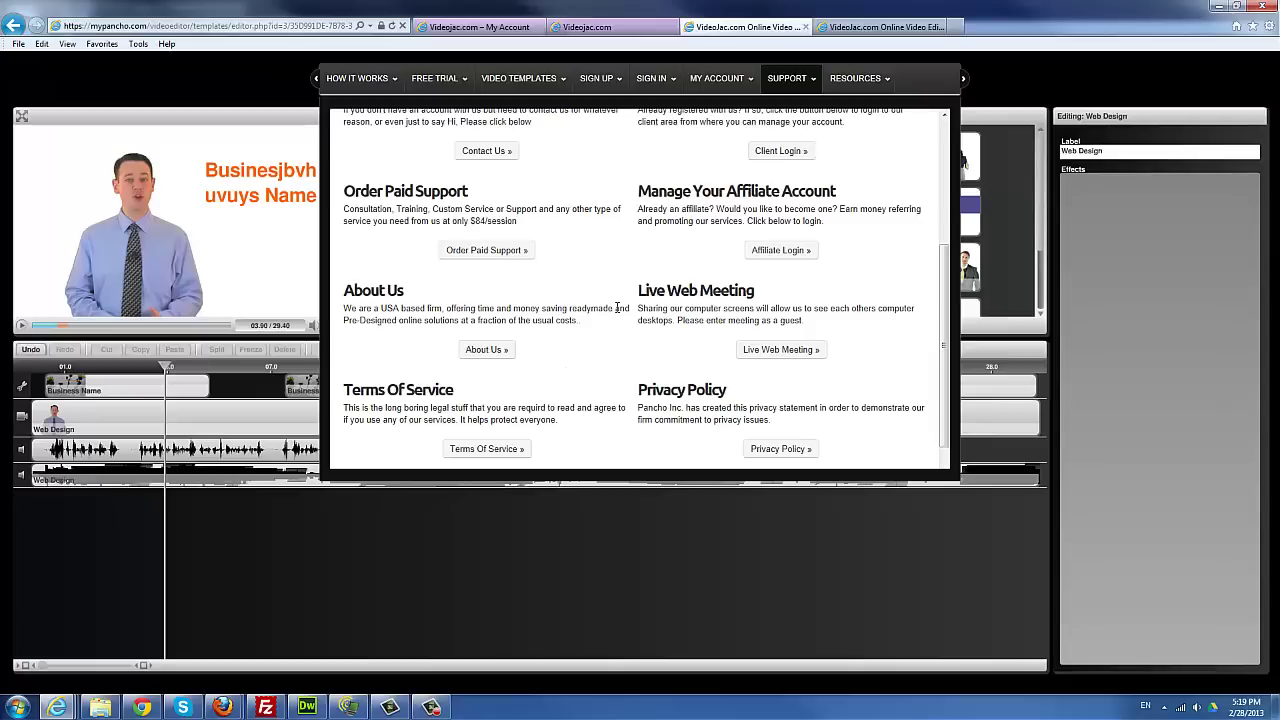
scroll(617, 314, up, 4)
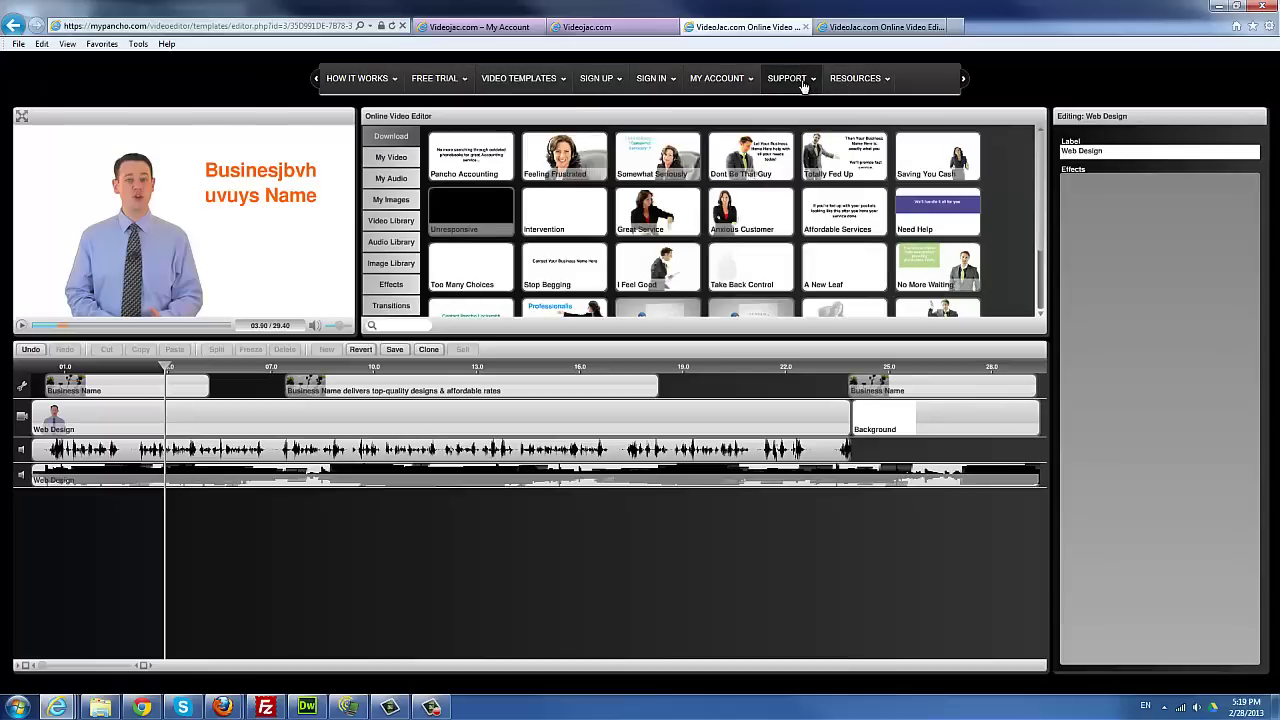
Open Request Template under Resources, start a special-template order, close the cart, and show Video Templates
mouse_move(866, 86)
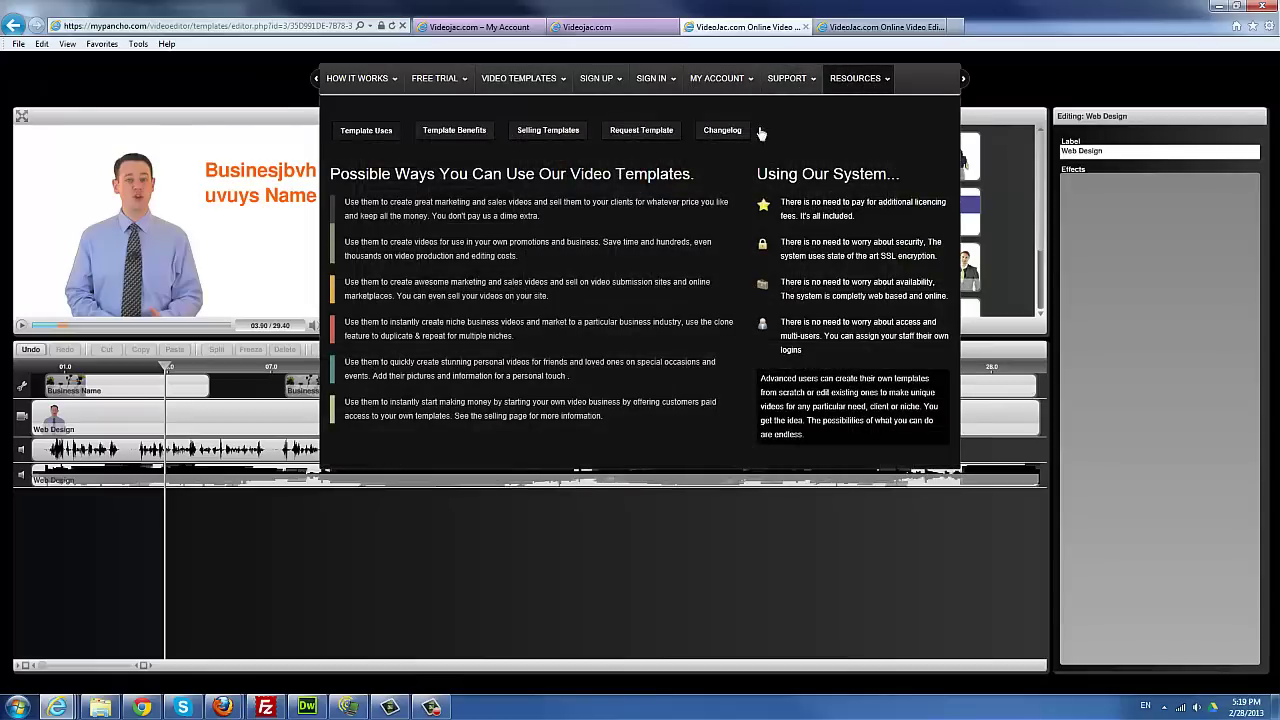
click(637, 134)
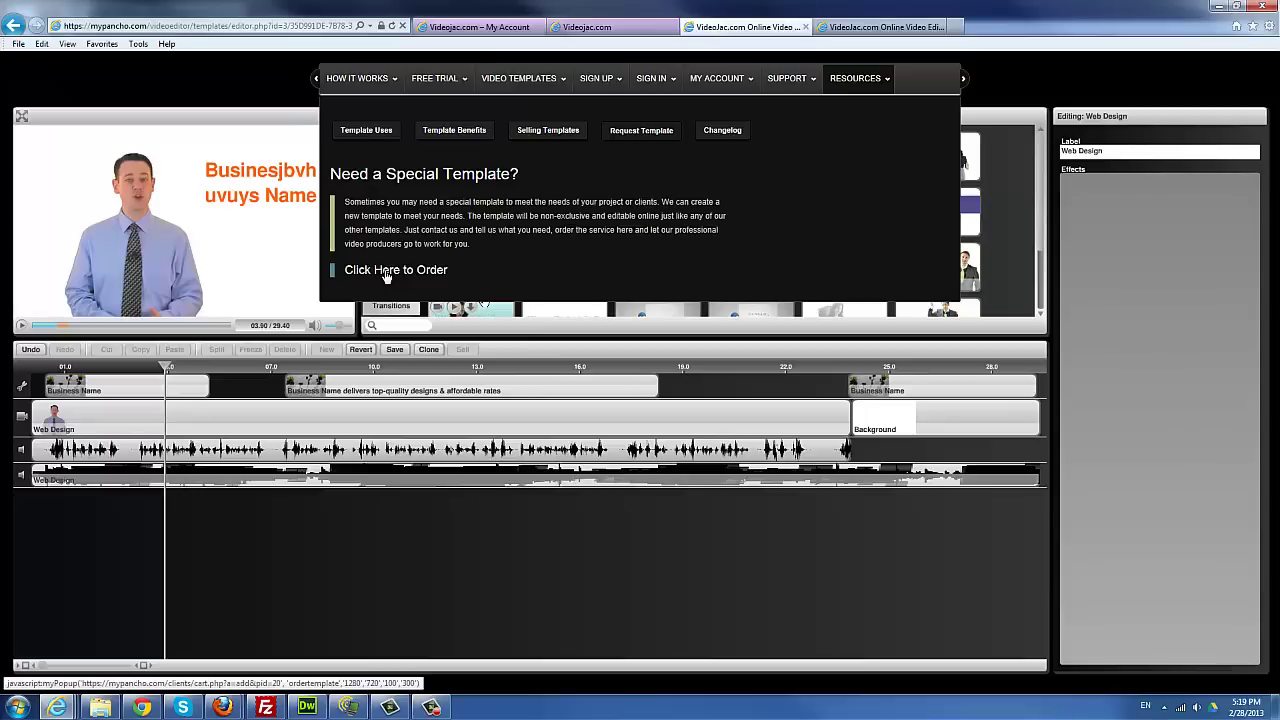
click(385, 276)
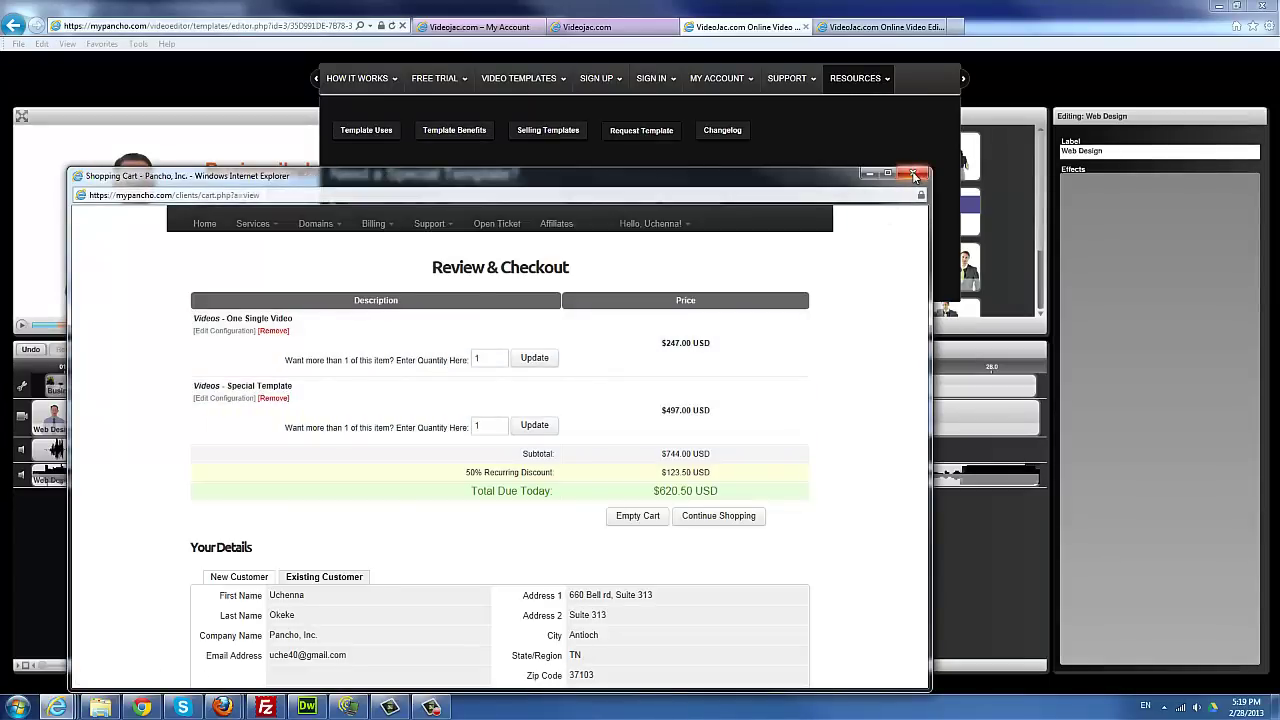
click(914, 176)
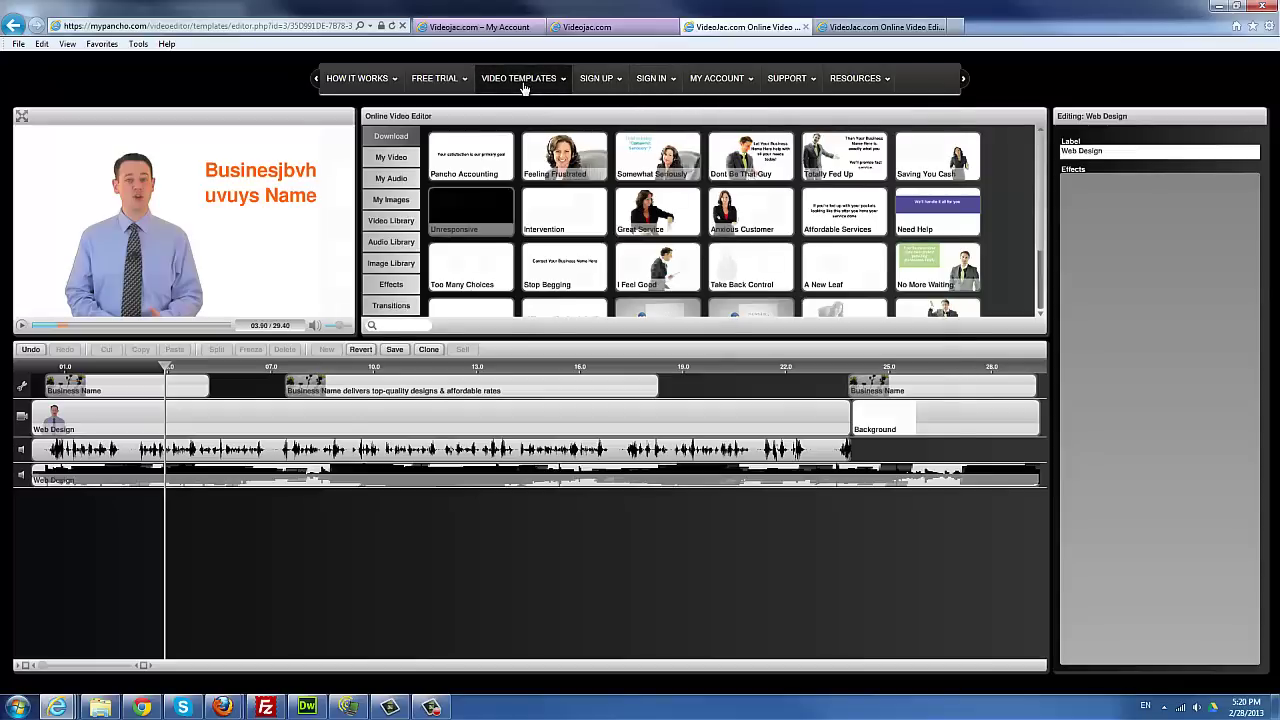
mouse_move(524, 88)
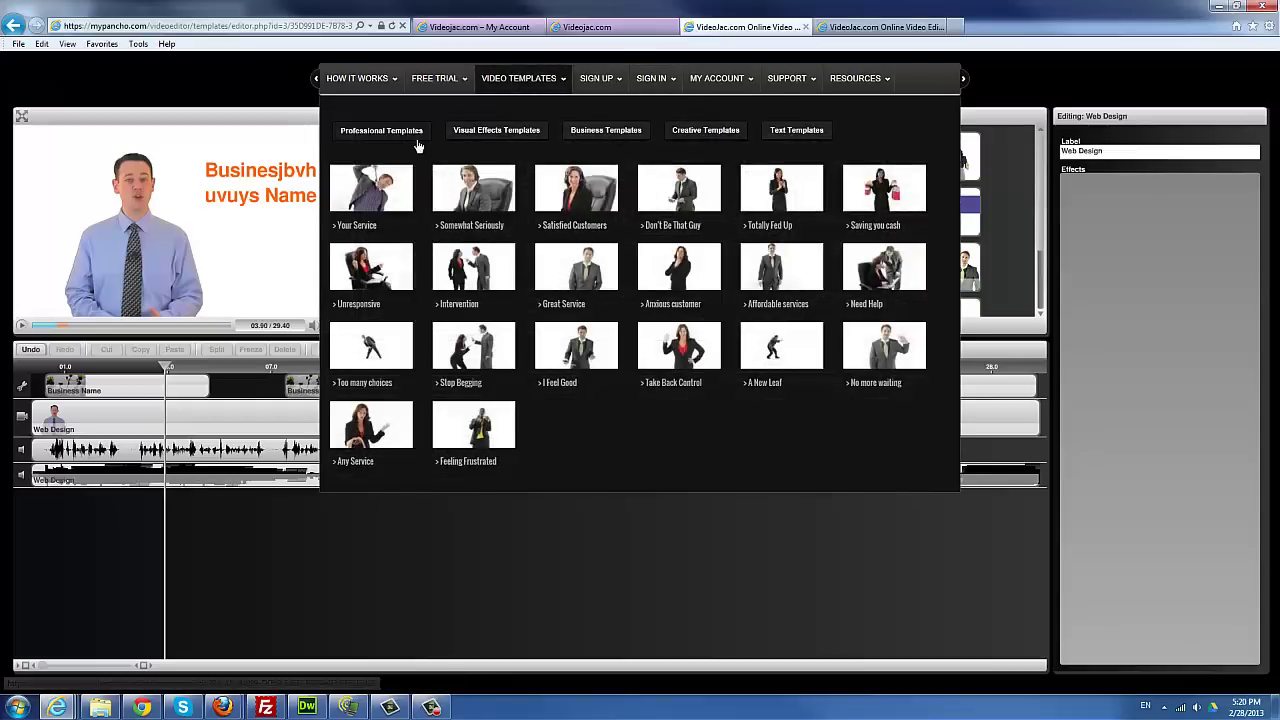